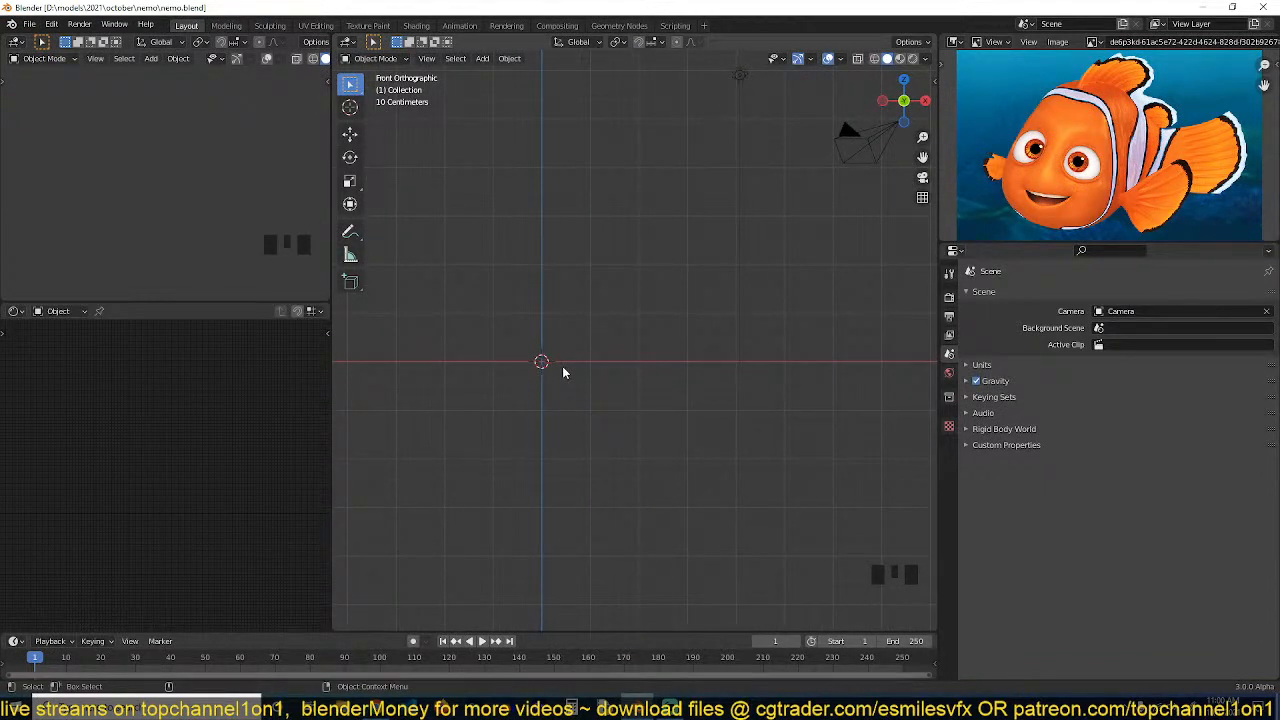
Add a cube mesh to the scene
middle_click_drag(563, 372, 580, 363, "shift")
middle_click_drag(600, 297, 577, 334, "shift")
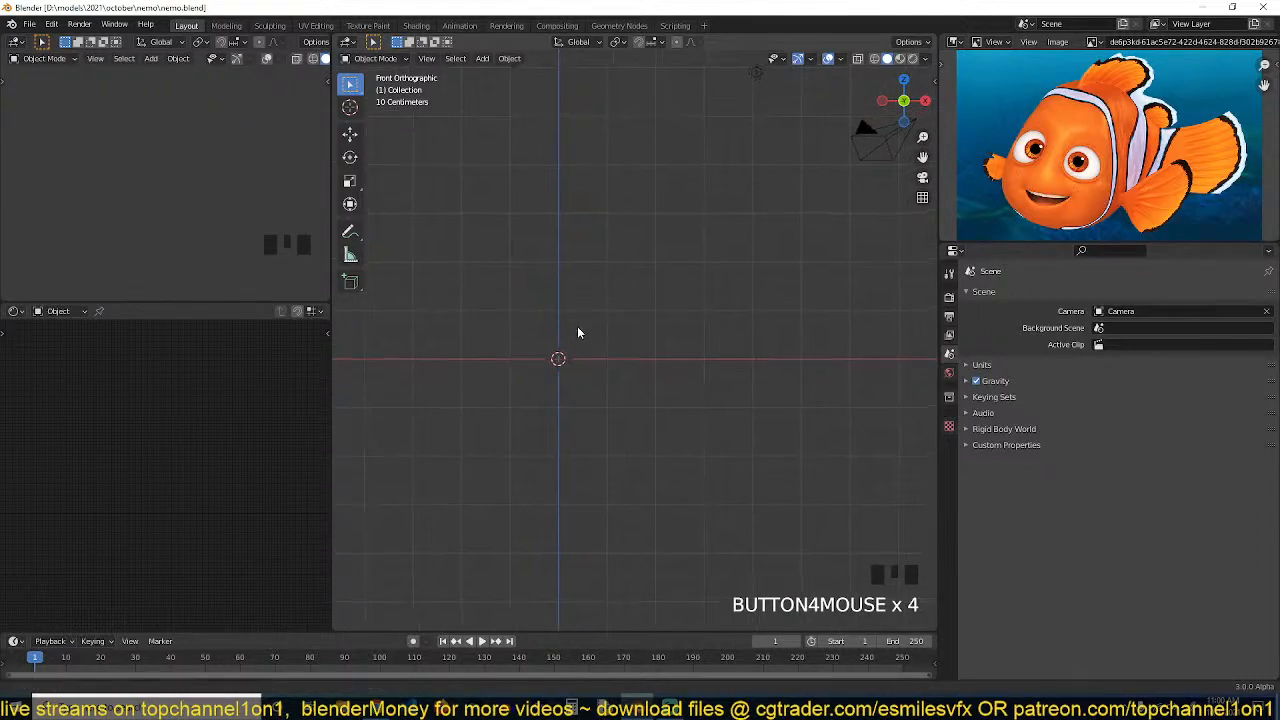
key("shift+a")
mouse_move(583, 331)
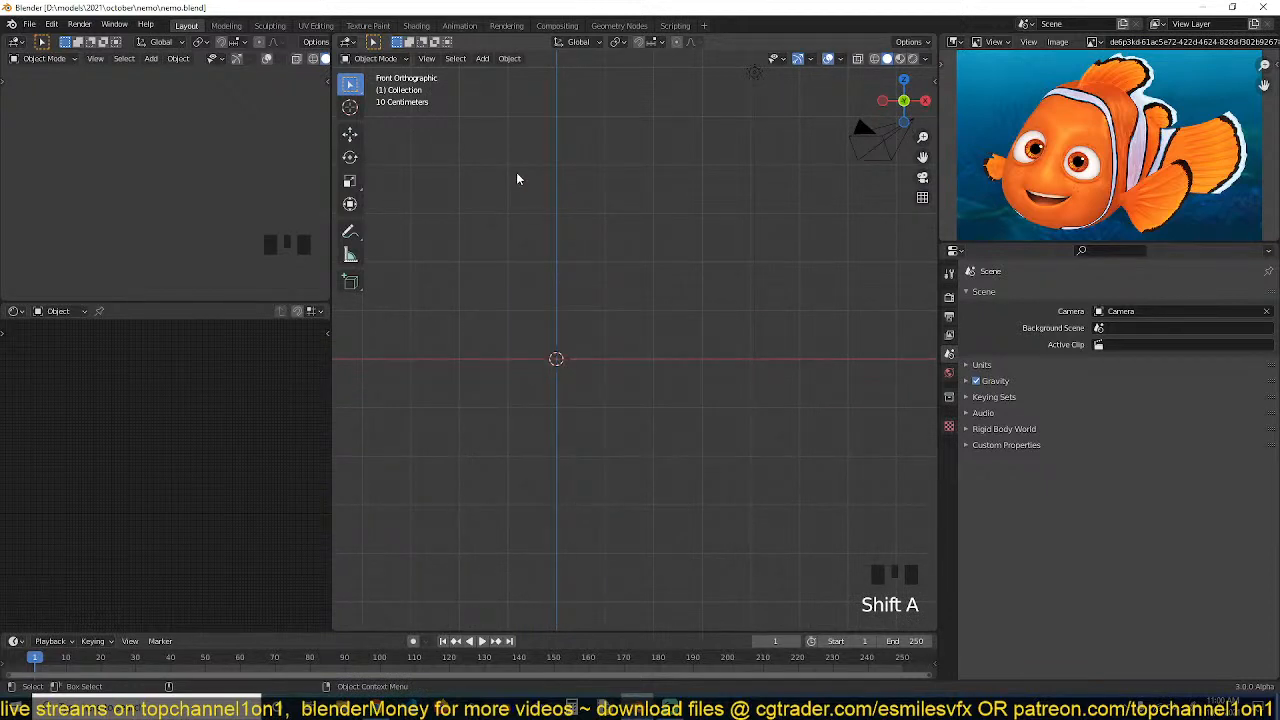
key("shift+a")
mouse_move(525, 205)
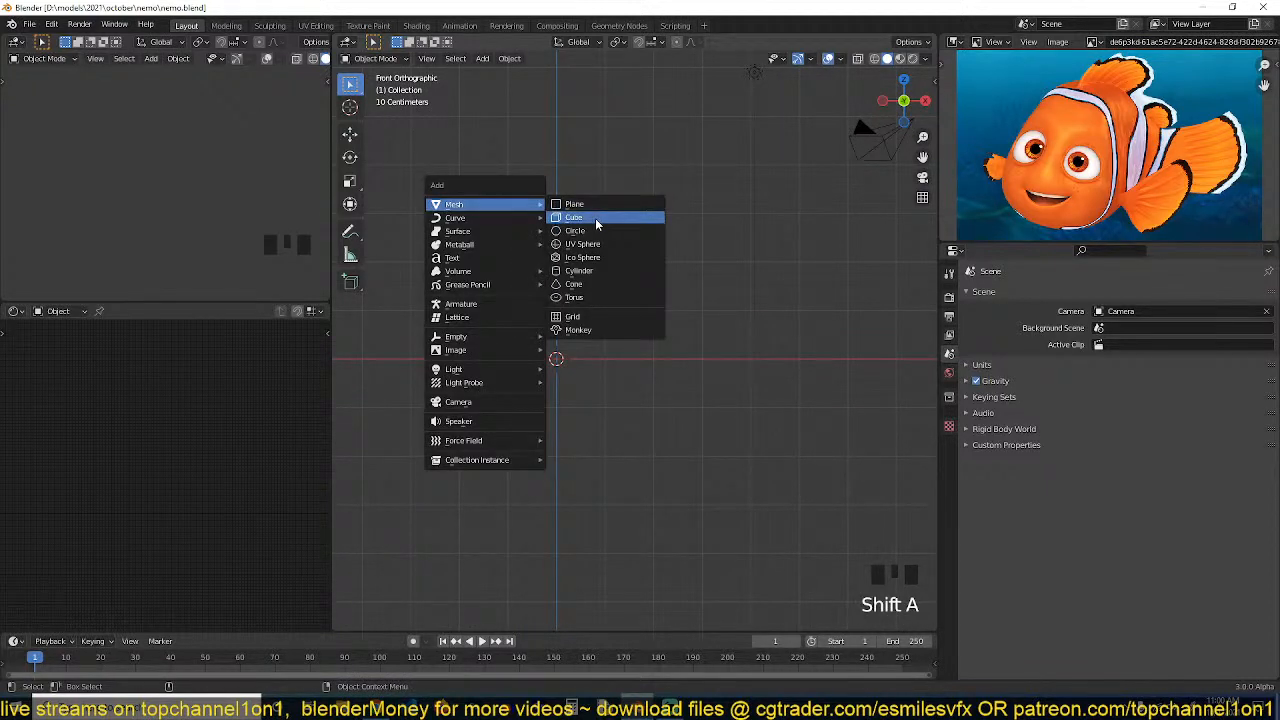
left_click(595, 218)
Show the camera view in the preview panel and align the scene camera to the current viewport view
left_click(243, 174)
key("KP_0")
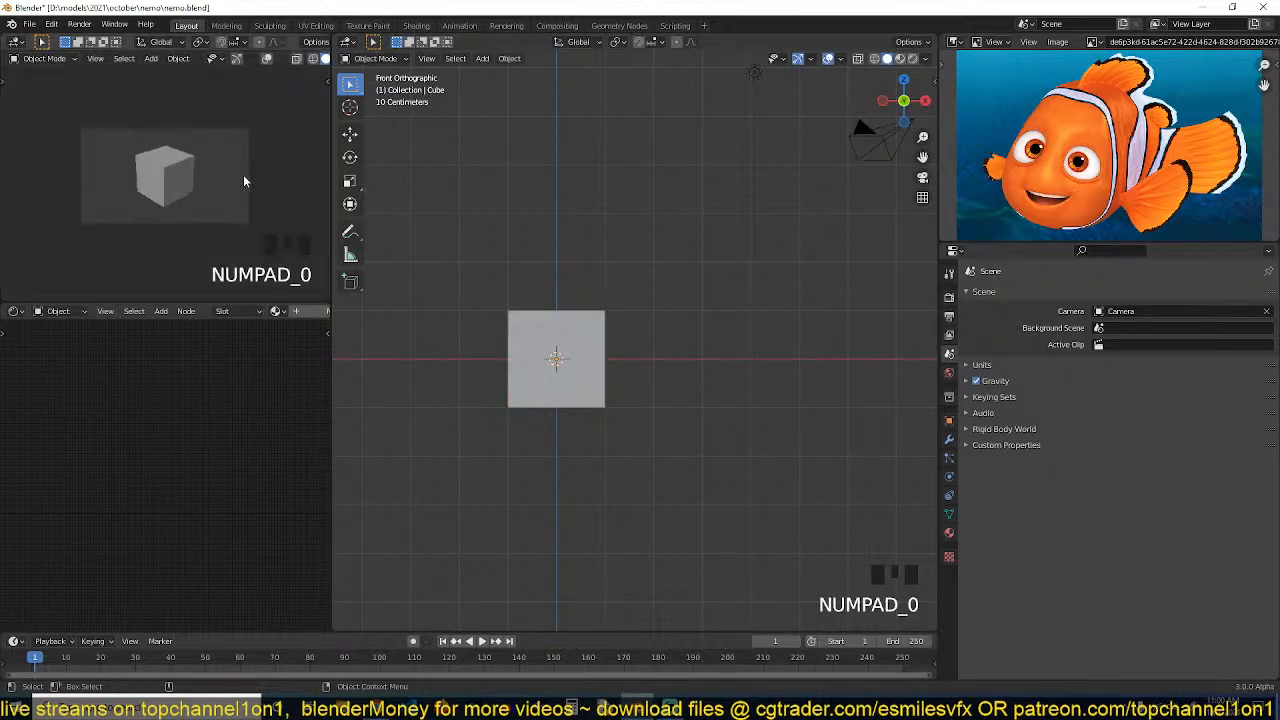
middle_click_drag(511, 268, 618, 350)
key("ctrl+alt+KP_0")
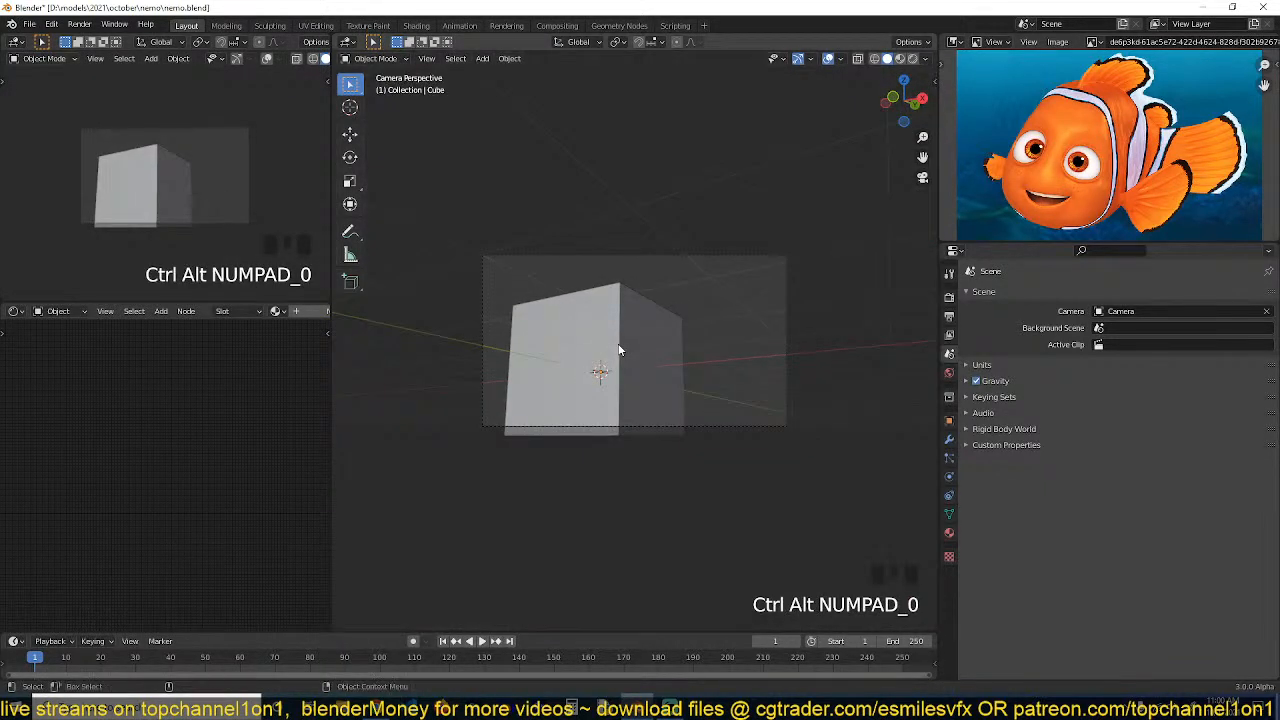
Select the camera and move it to reframe the cube
left_click(710, 259)
key("h")
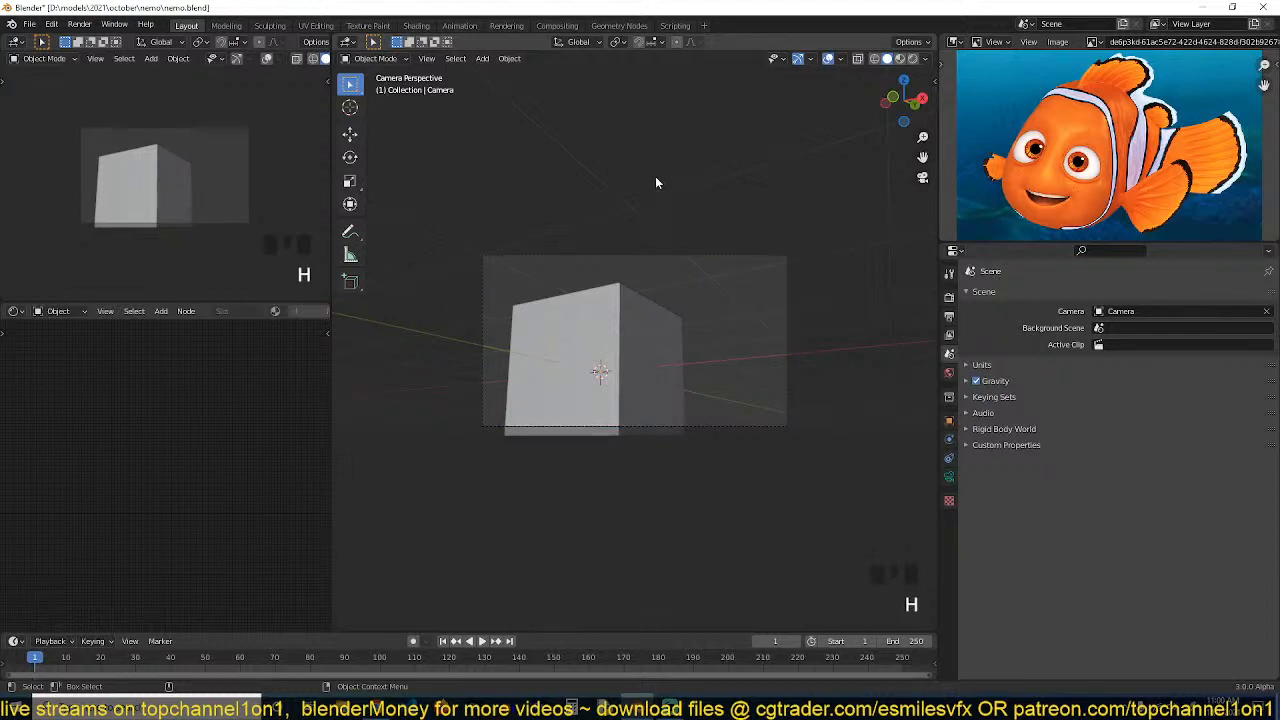
key("alt+h")
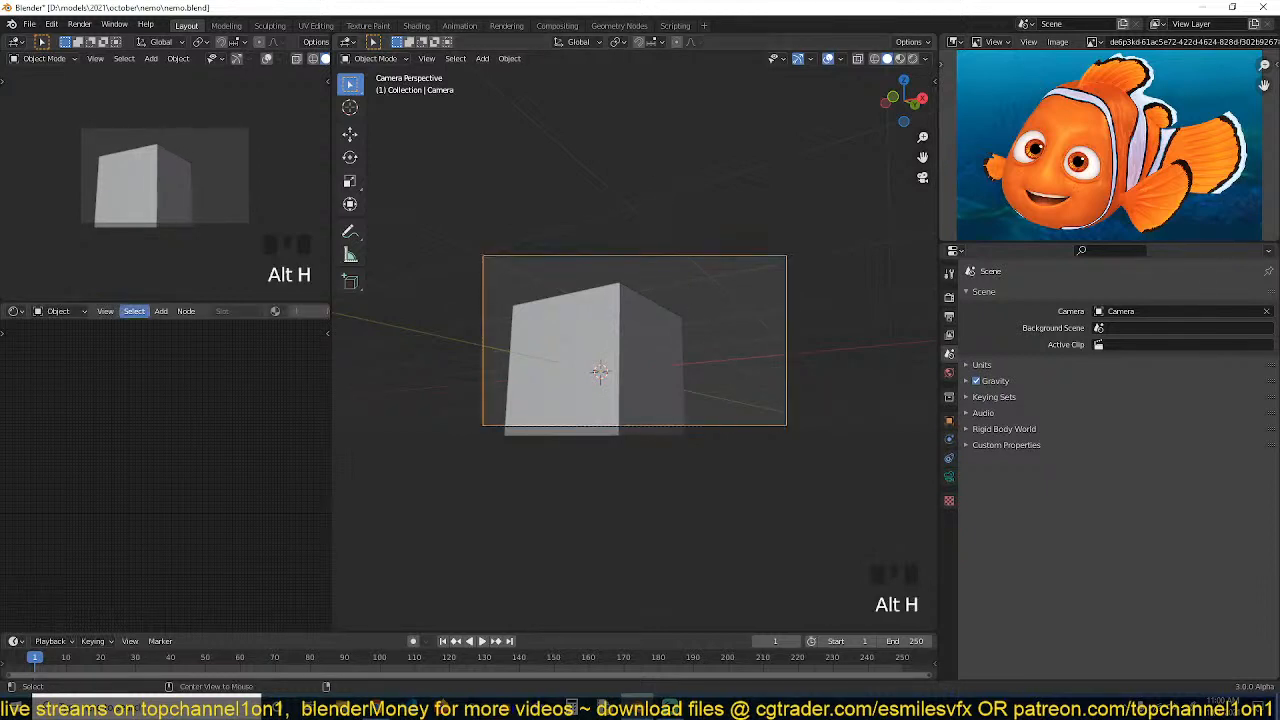
left_click(780, 290)
key("g")
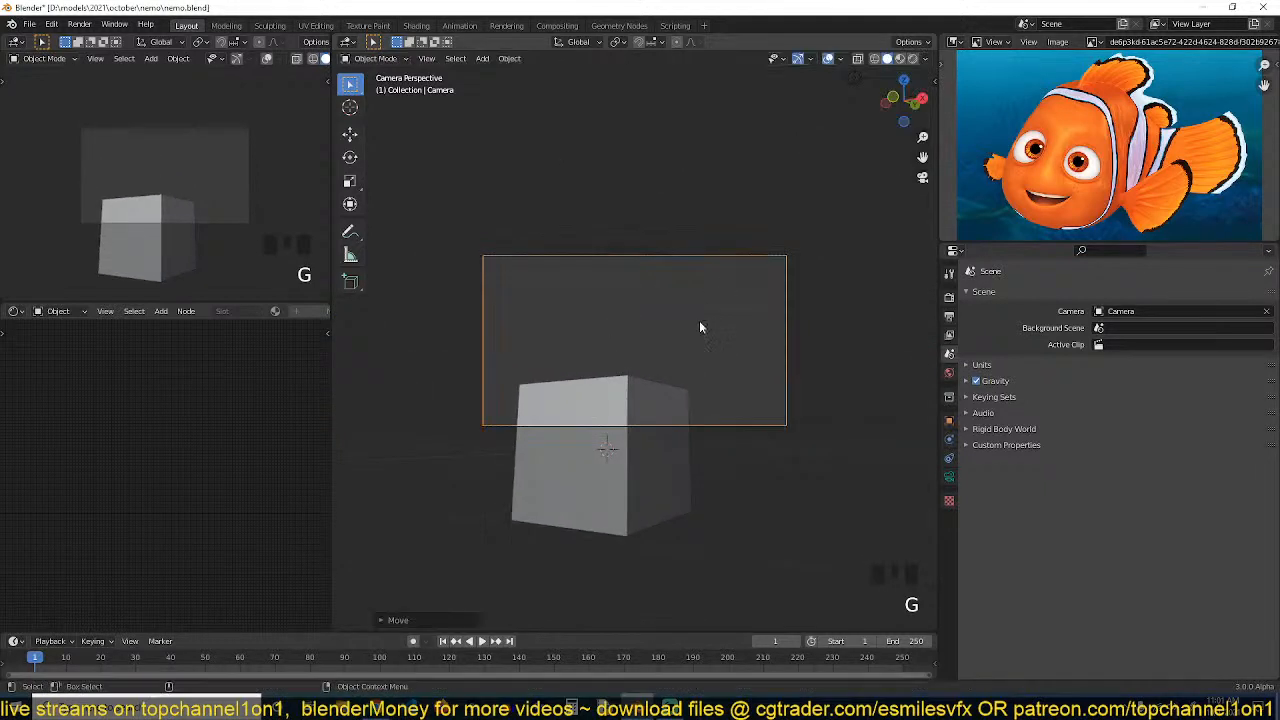
left_click(645, 402)
Move and scale the cube so it sits centered inside the camera frame
key("g")
left_click(660, 303)
key("s")
left_click(740, 368)
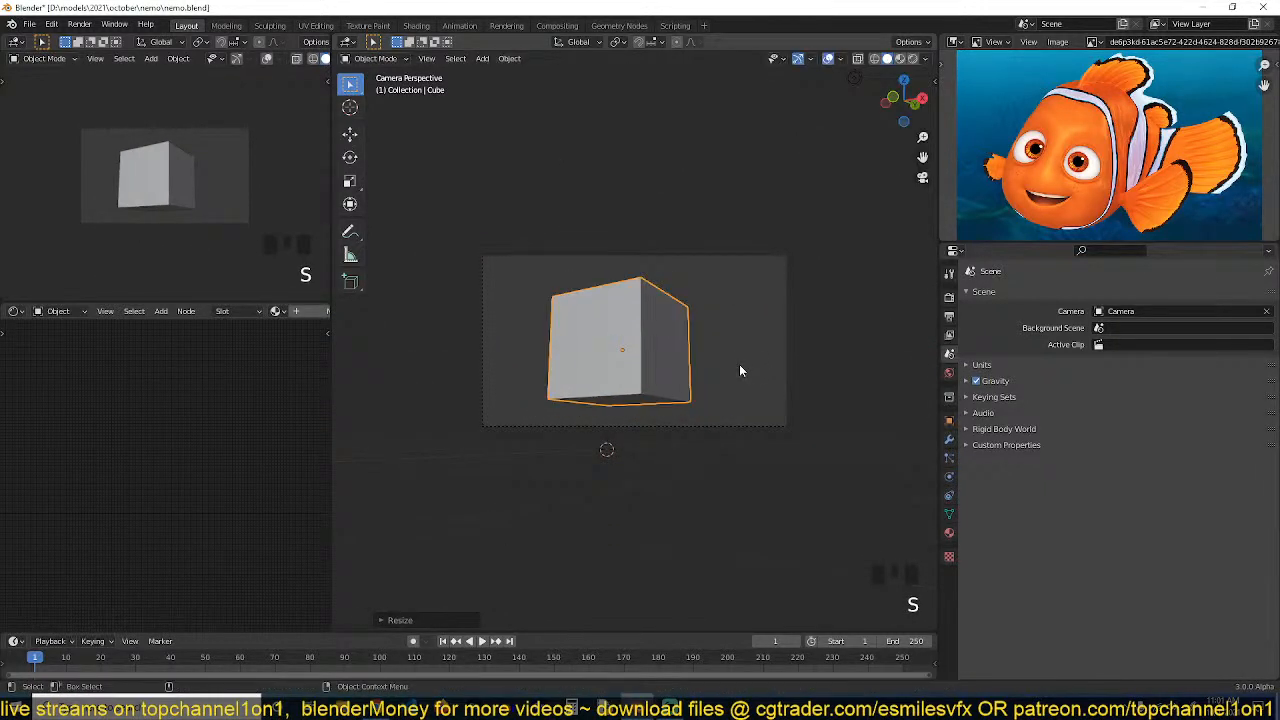
Select the cube's +Y side face from the top view with x-ray enabled
scroll(739, 366, "up", 1)
key("grave")
key("KP_7")
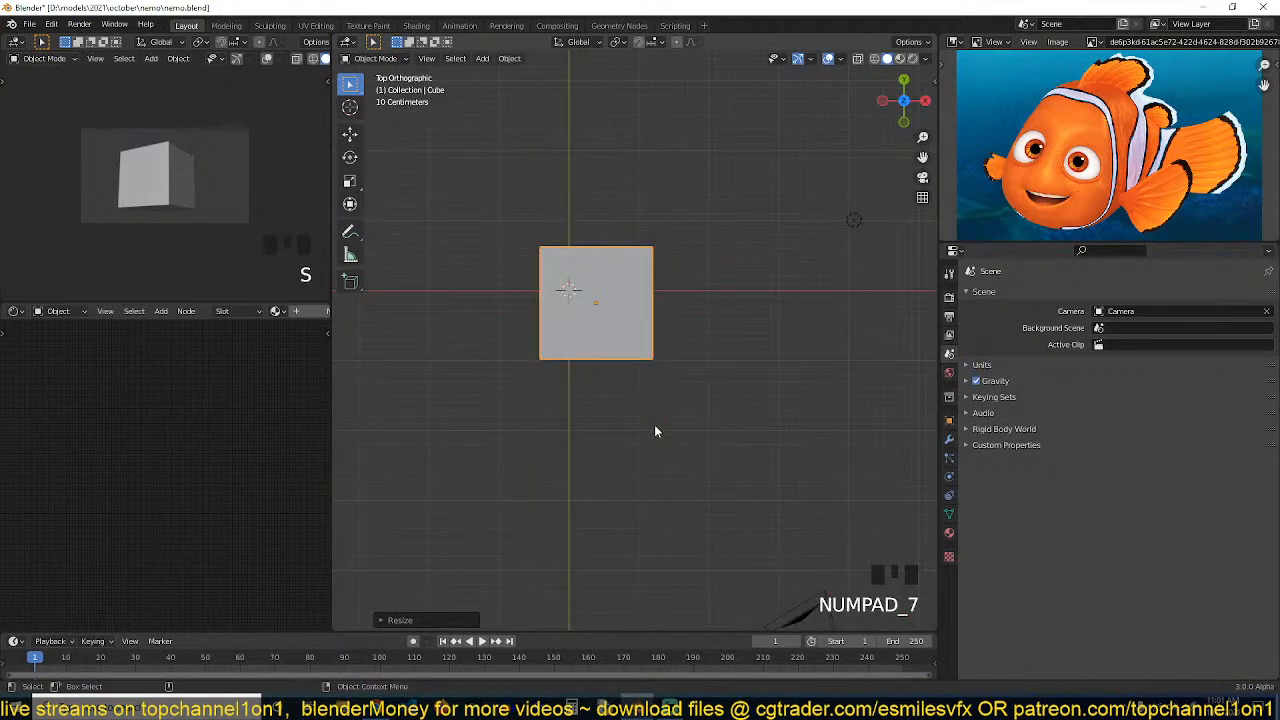
scroll(666, 412, "up", 3)
key("Tab")
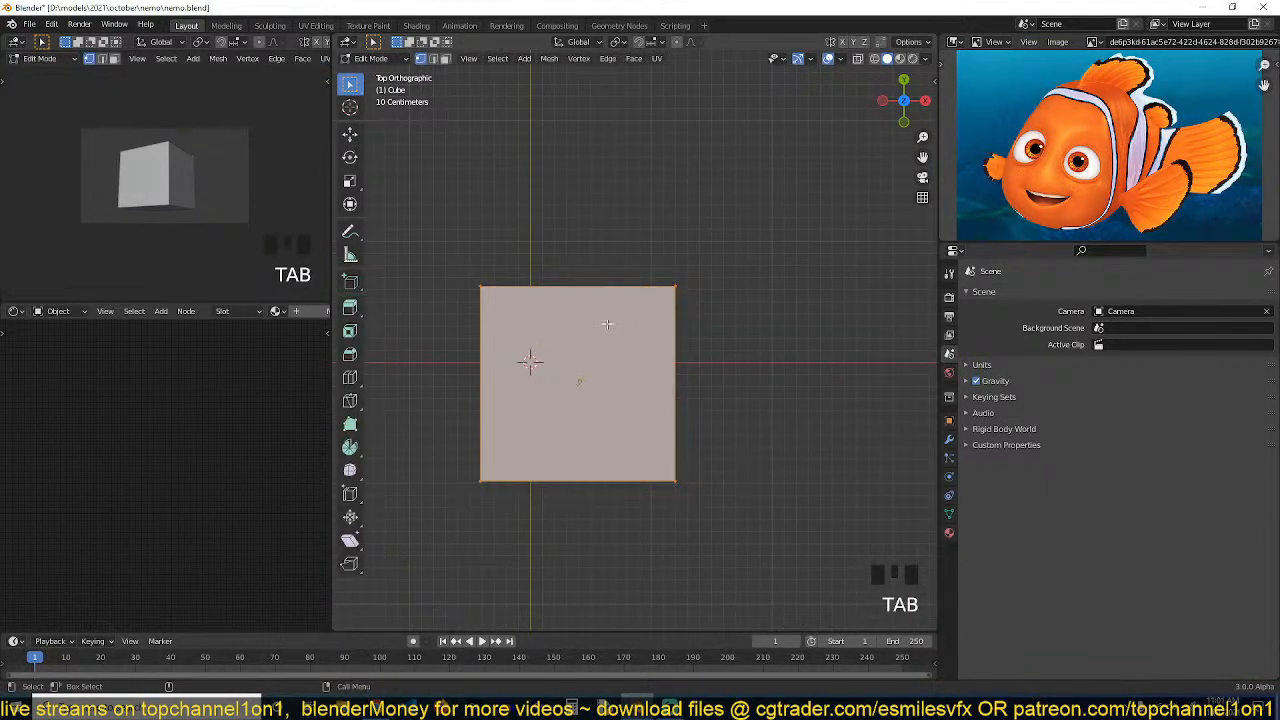
scroll(606, 322, "down", 2)
key("alt+z")
left_click_drag(460, 220, 697, 355)
key("Tab")
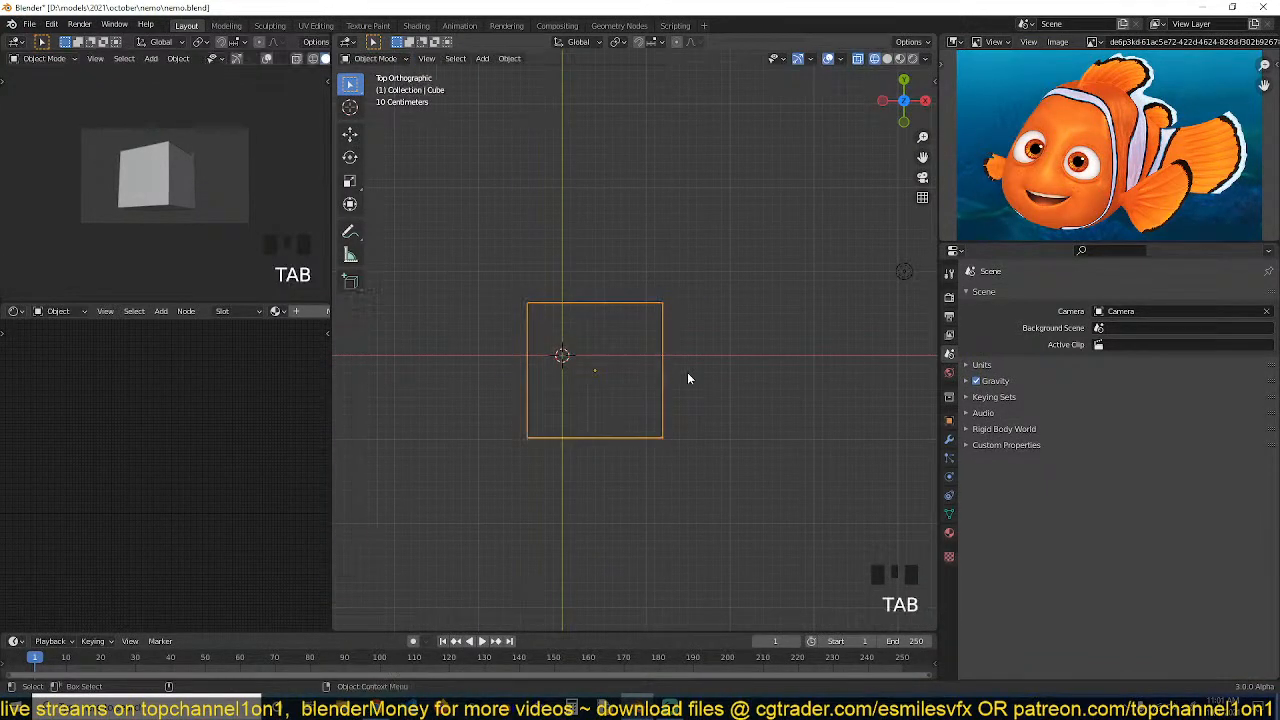
Extrude the selected side face outward by about 0.85 m
key("grave")
key("alt+z")
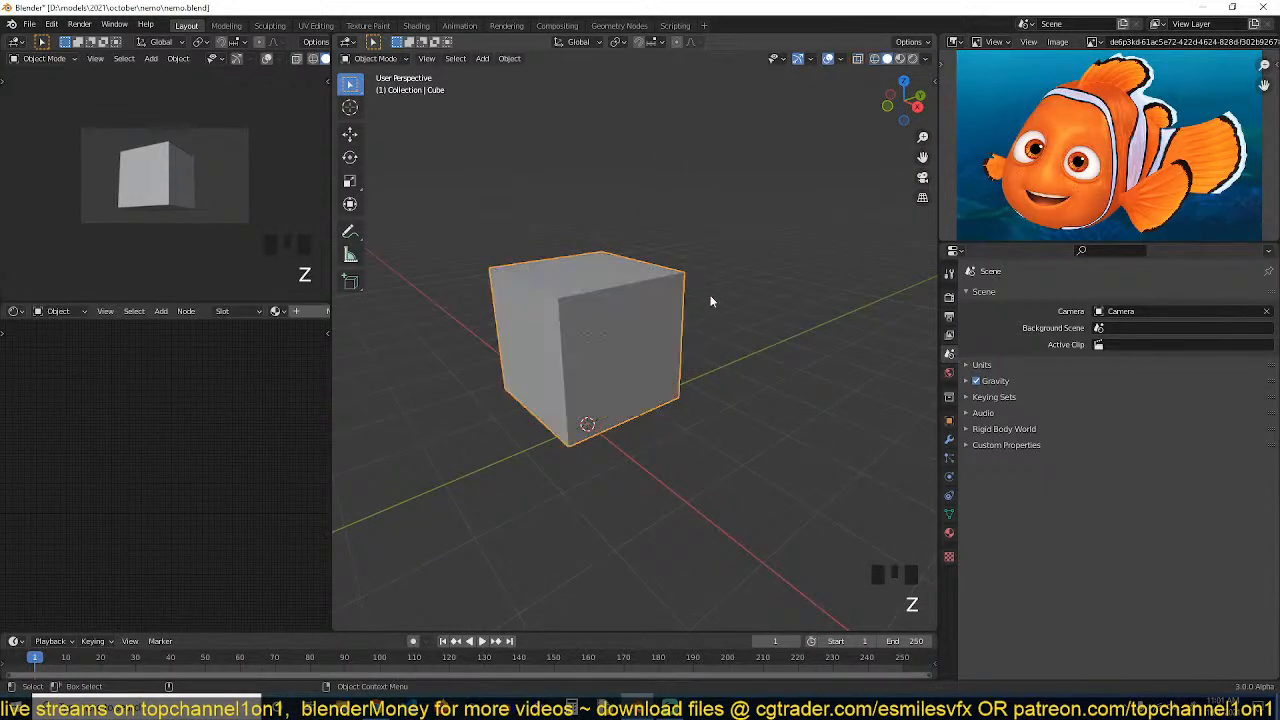
key("grave")
key("Tab")
key("grave")
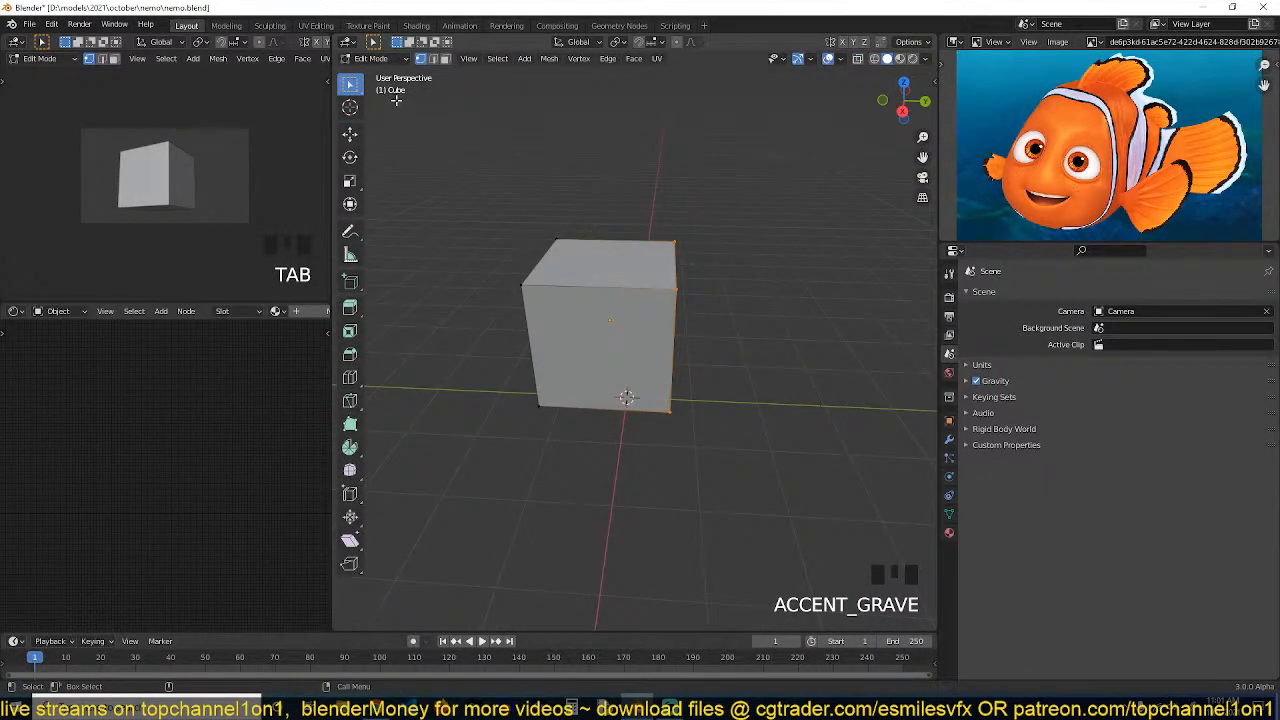
key("Tab")
key("Tab")
key("e")
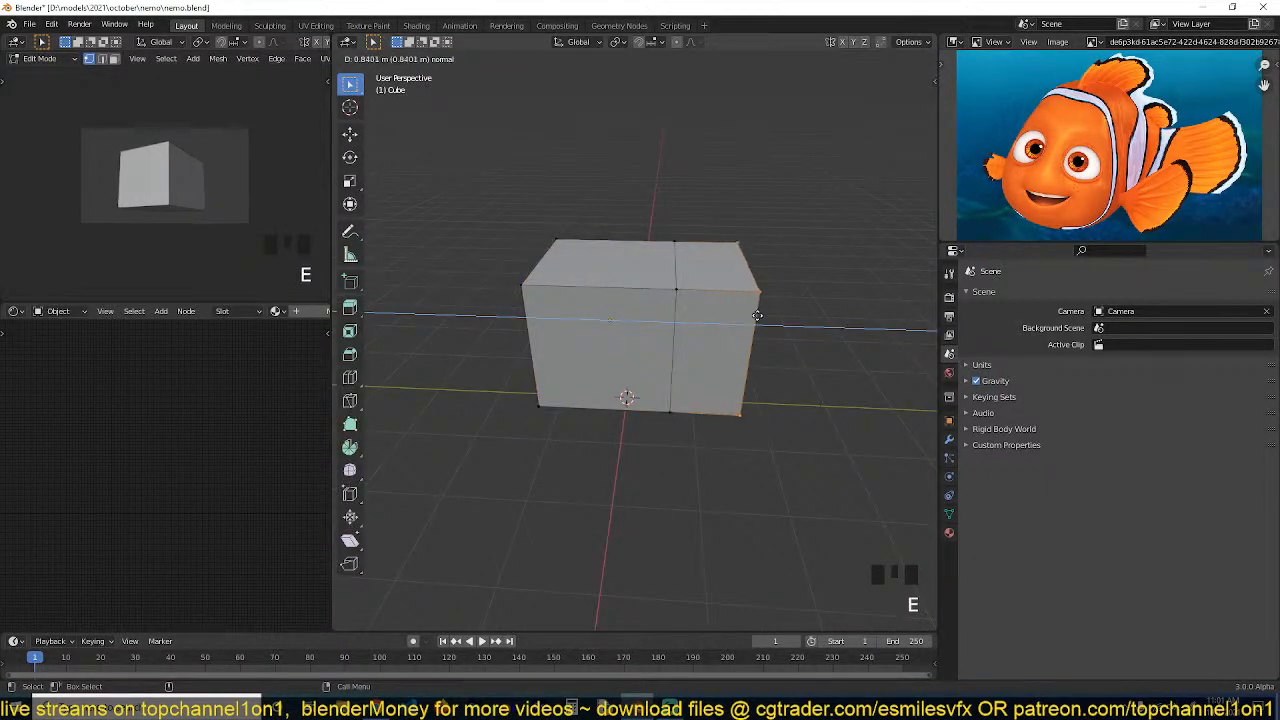
left_click(787, 321)
Scale the extruded end face down in top view to taper it
key("KP_7")
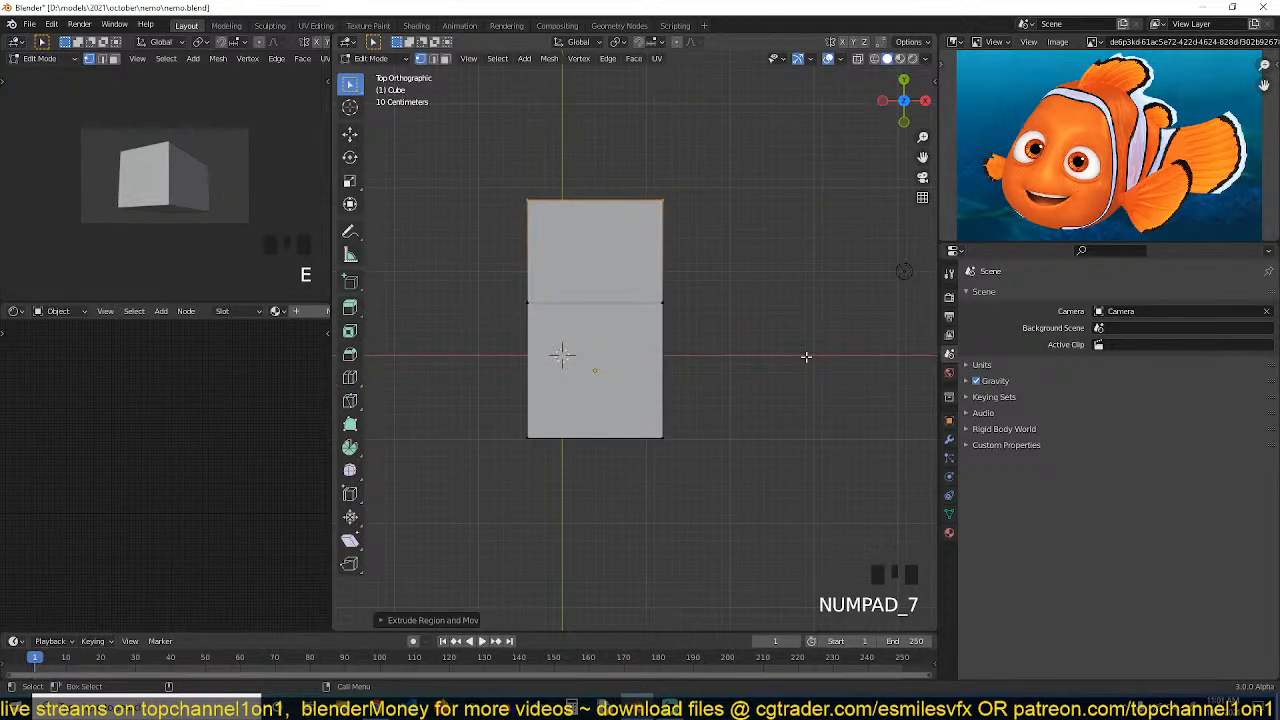
key("s")
left_click(697, 288)
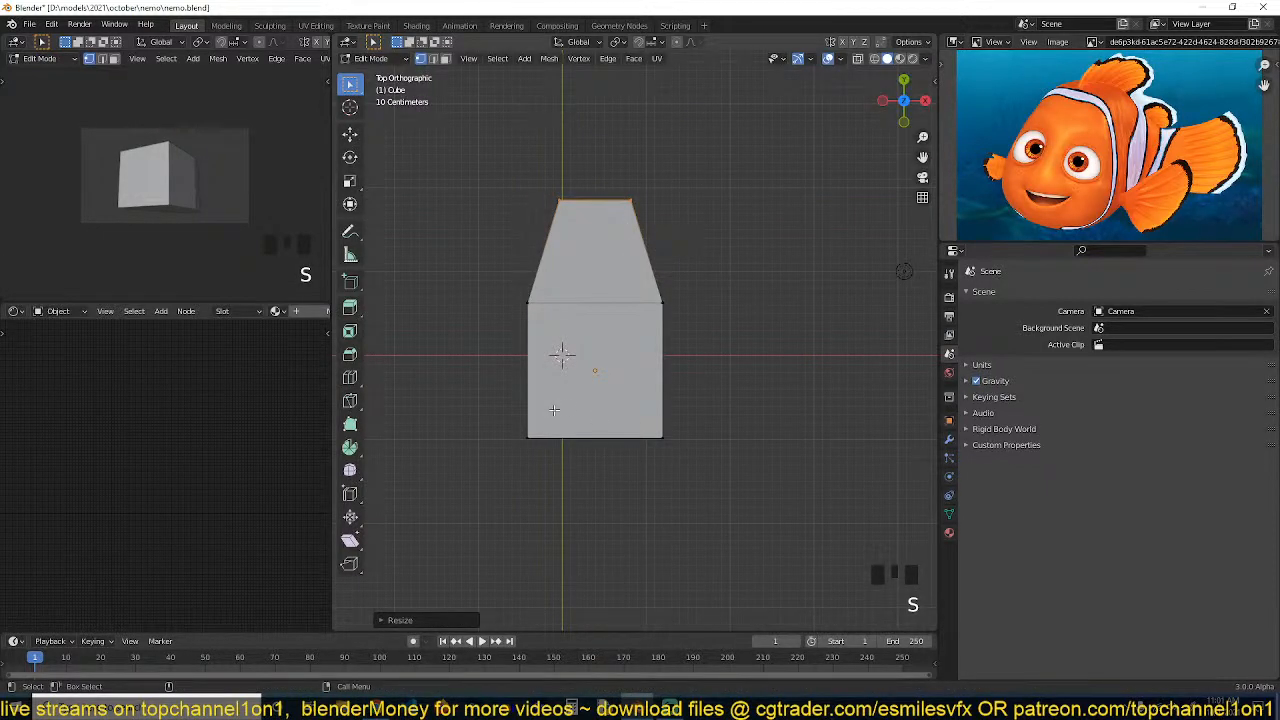
Select the opposite end face, extrude it outward and scale it down to about 0.81
key("alt+z")
left_click_drag(486, 394, 686, 491)
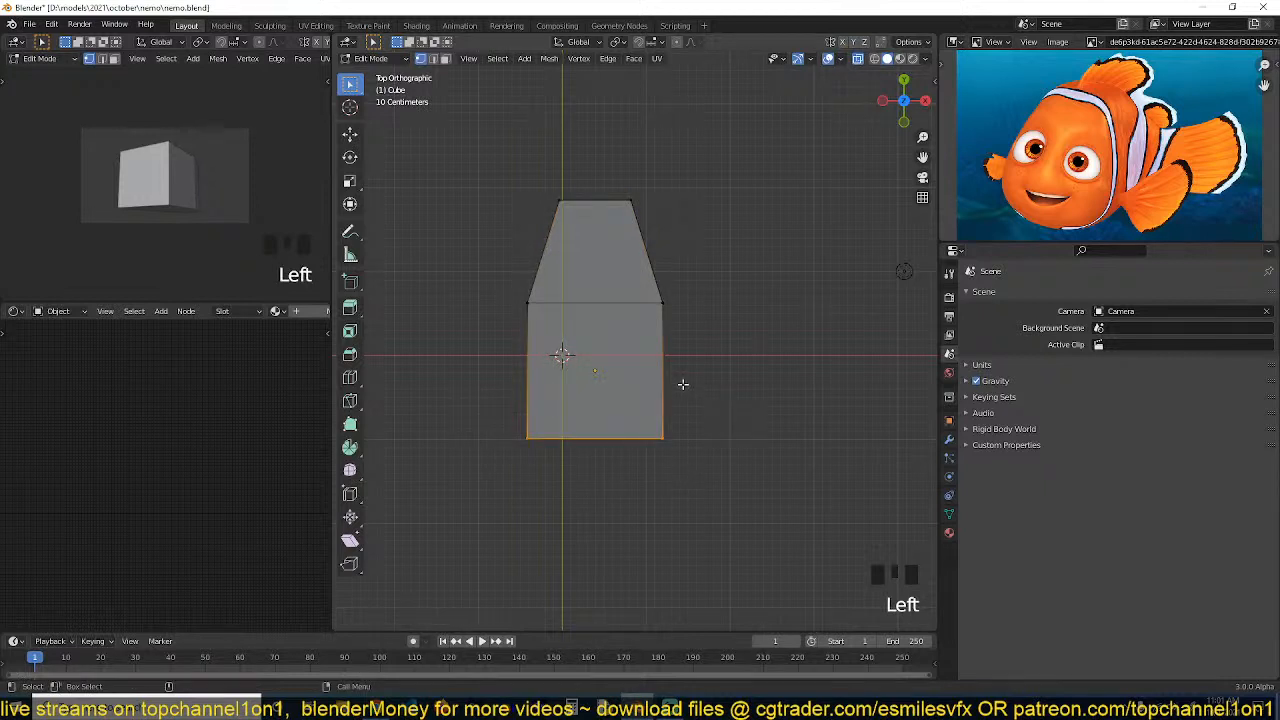
key("e")
left_click(686, 433)
key("s")
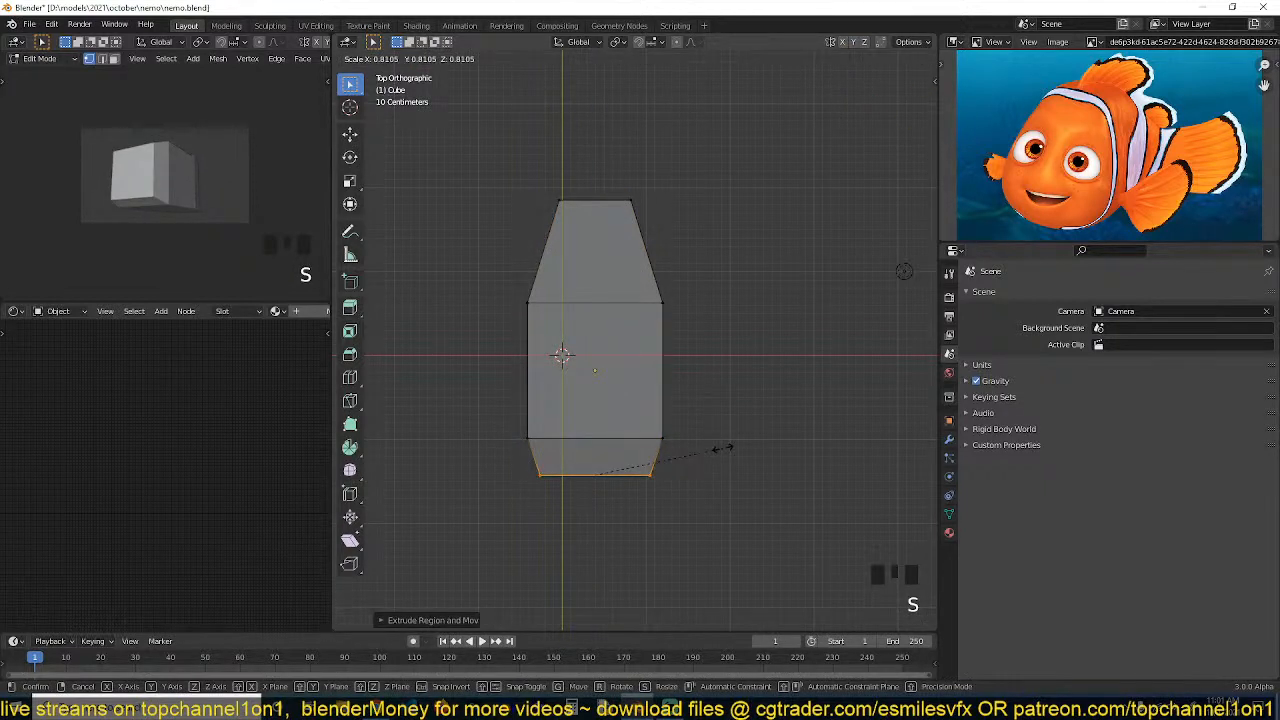
left_click(718, 449)
Return to object mode and apply a level-2 subdivision surface to the cube
key("Tab")
key("ctrl+2")
key("grave")
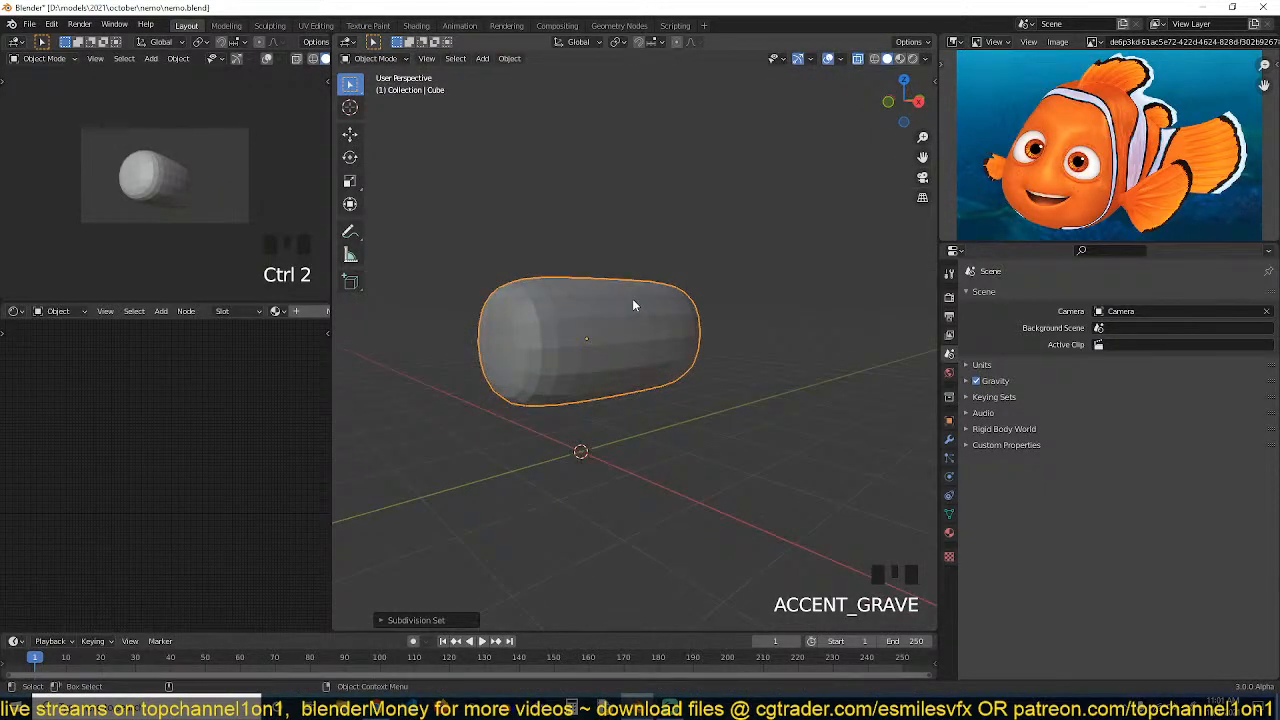
key("grave")
key("z")
key("alt+z")
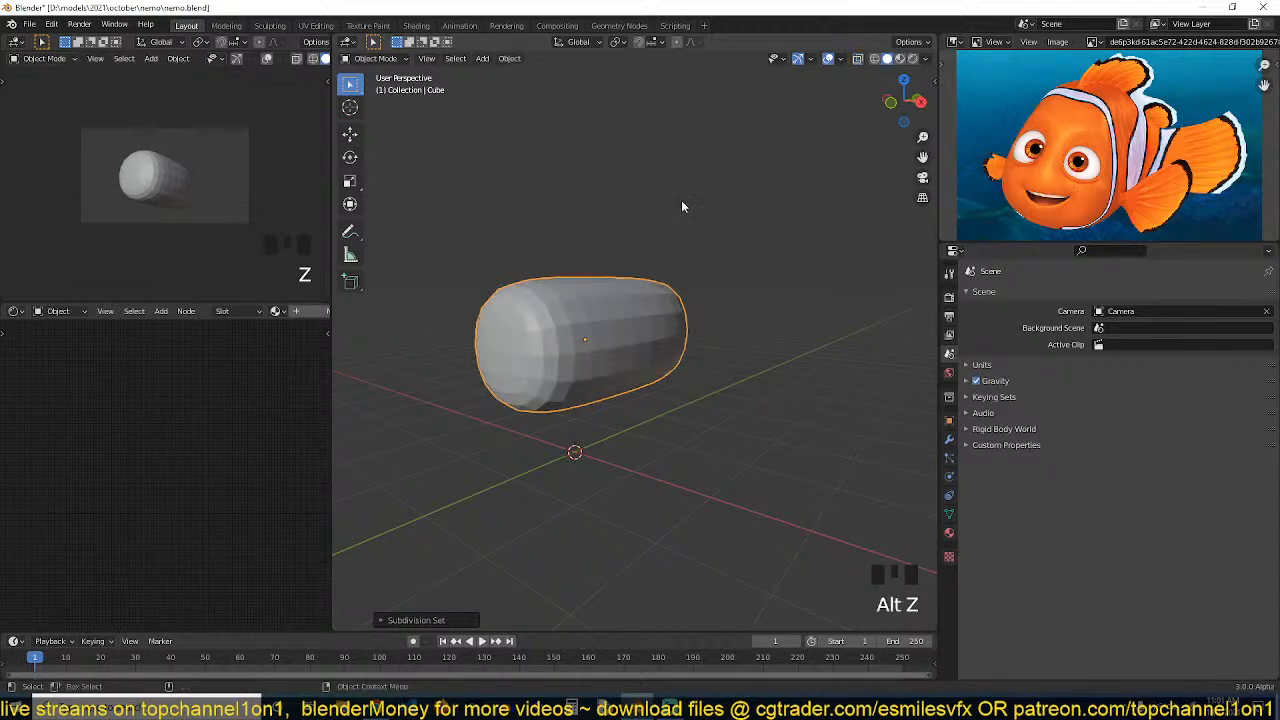
Examine the subdivided body from several angles and switch to edit mode in top view
right_click(528, 294)
left_click(528, 294)
middle_click_drag(528, 294, 604, 320)
key("grave")
middle_click_drag(730, 331, 615, 352)
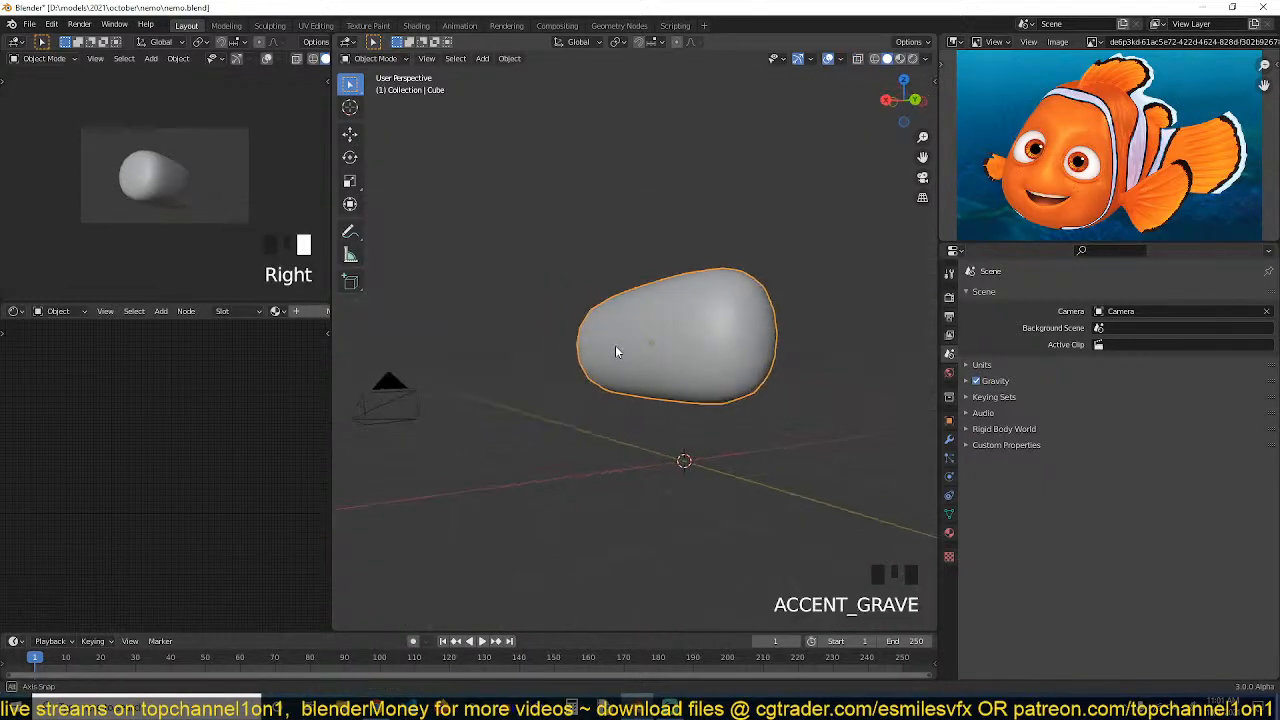
key("Tab")
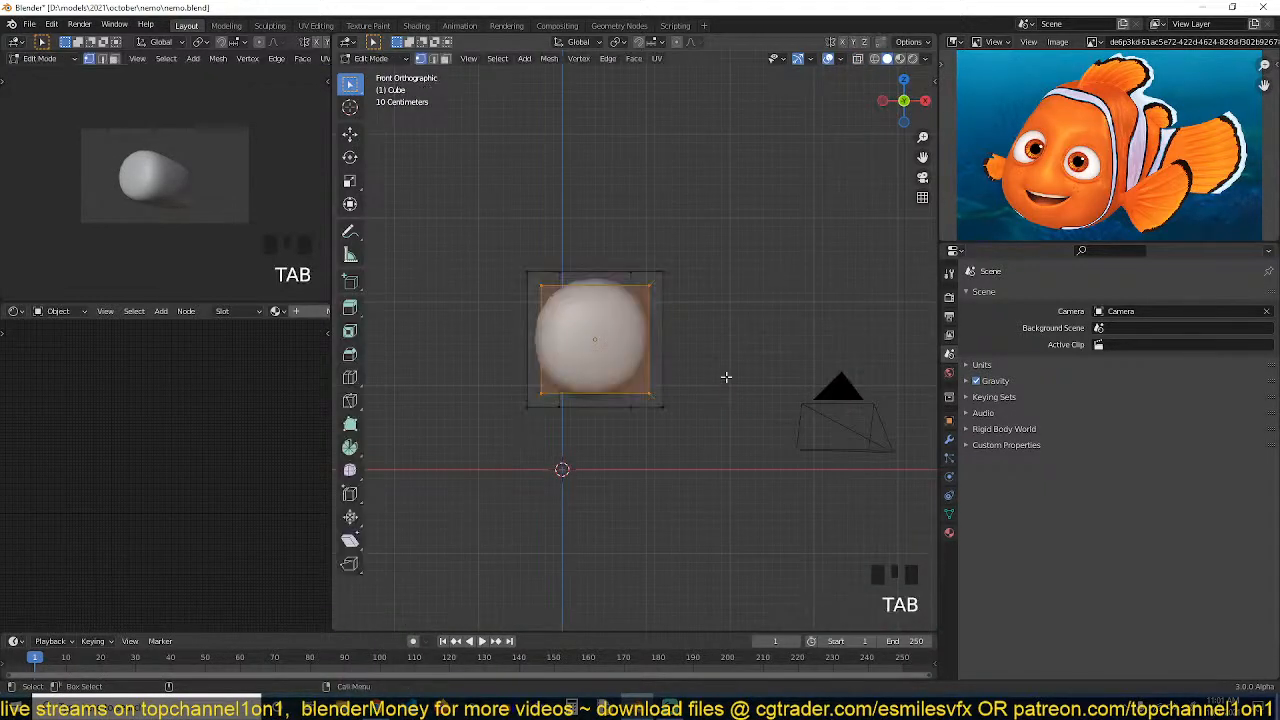
key("KP_7")
middle_click_drag(630, 337, 594, 297, "shift")
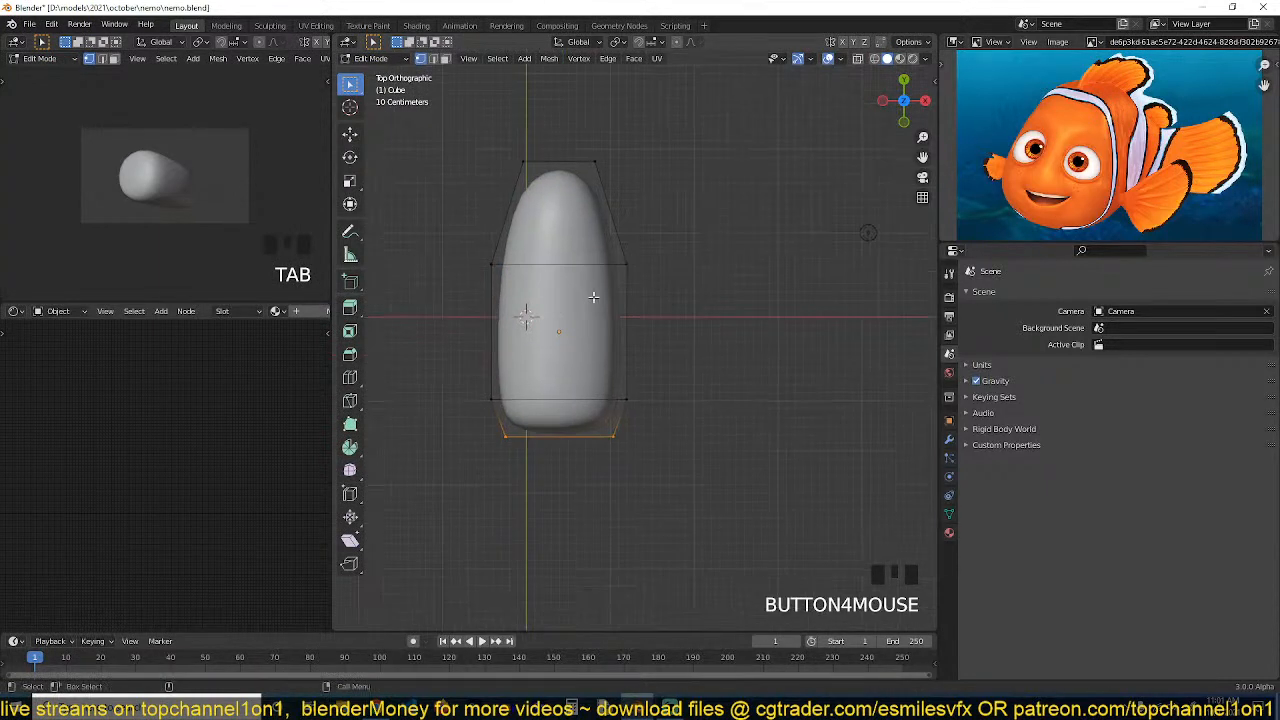
Select the tapered end's vertices with x-ray on and scale them narrower along X
key("alt+z")
middle_click_drag(449, 126, 464, 180, "shift")
left_click_drag(463, 179, 682, 300)
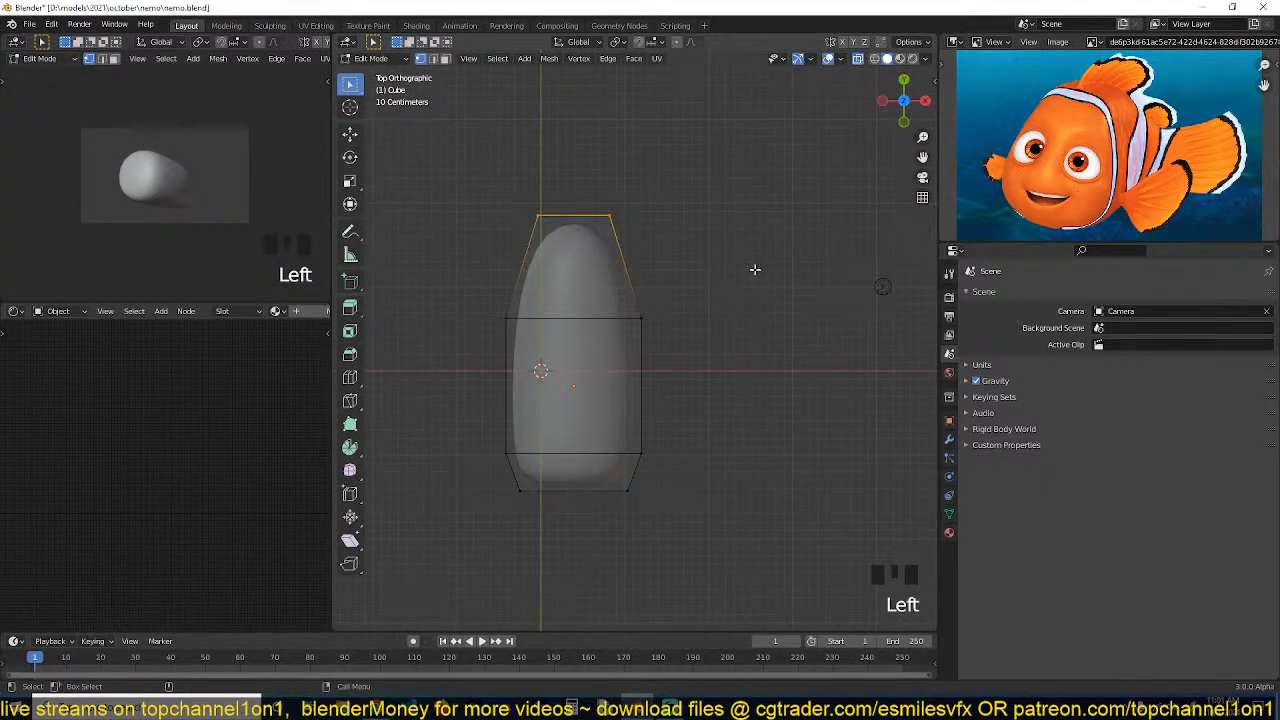
key("s")
key("x")
left_click(640, 240)
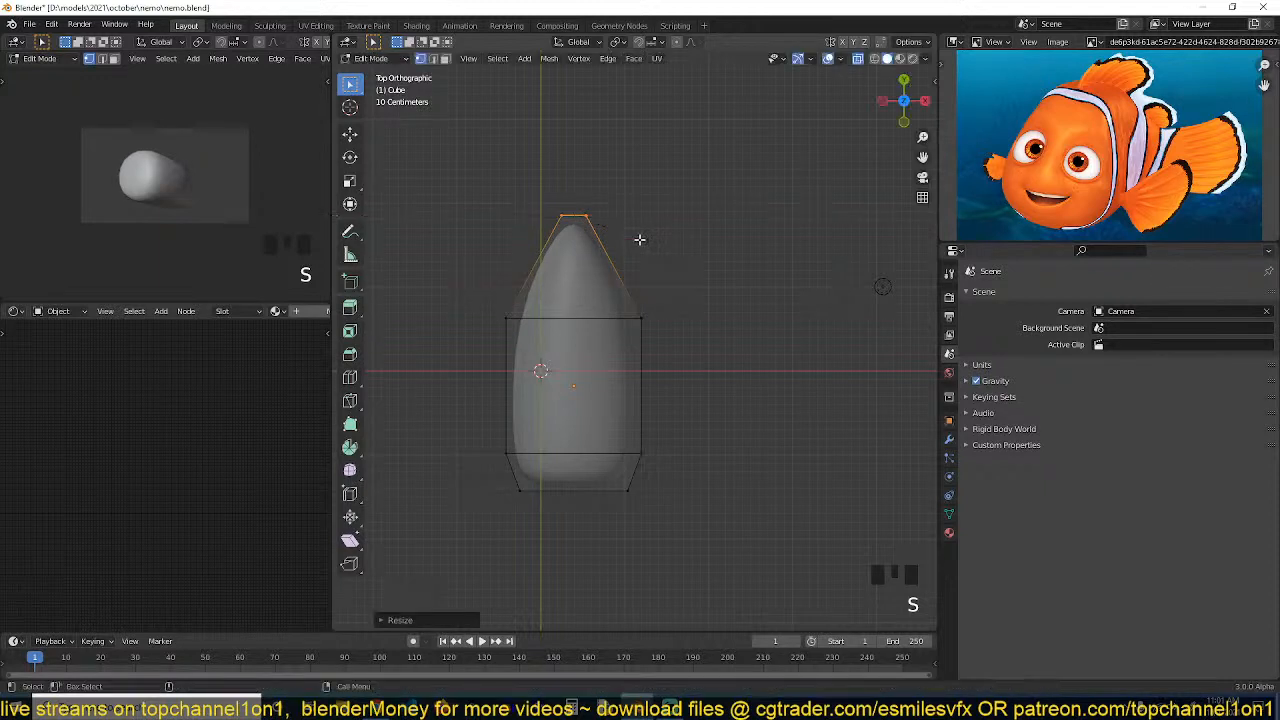
Select the whole mesh and scale it along X to about 0.68
key("a")
key("s")
key("x")
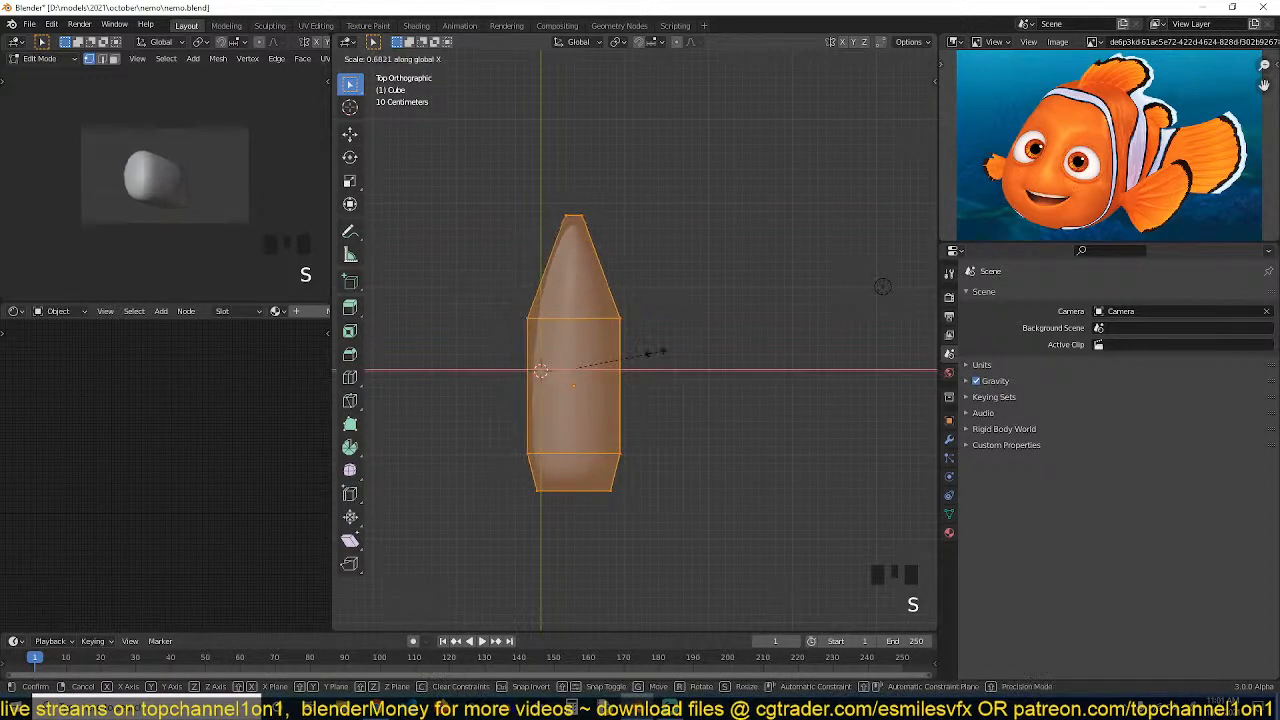
left_click(645, 348)
Select the tapered end's vertices again and scale them further along X
left_click_drag(464, 180, 710, 258)
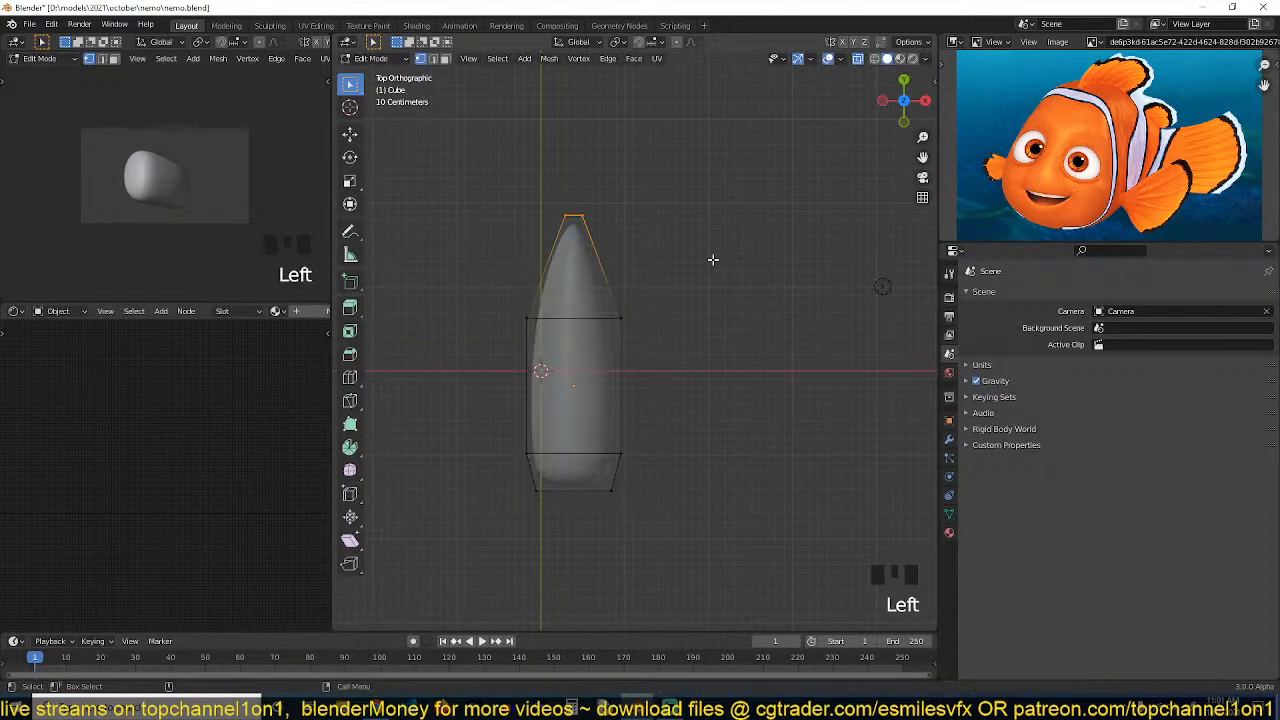
key("s")
key("x")
left_click(763, 265)
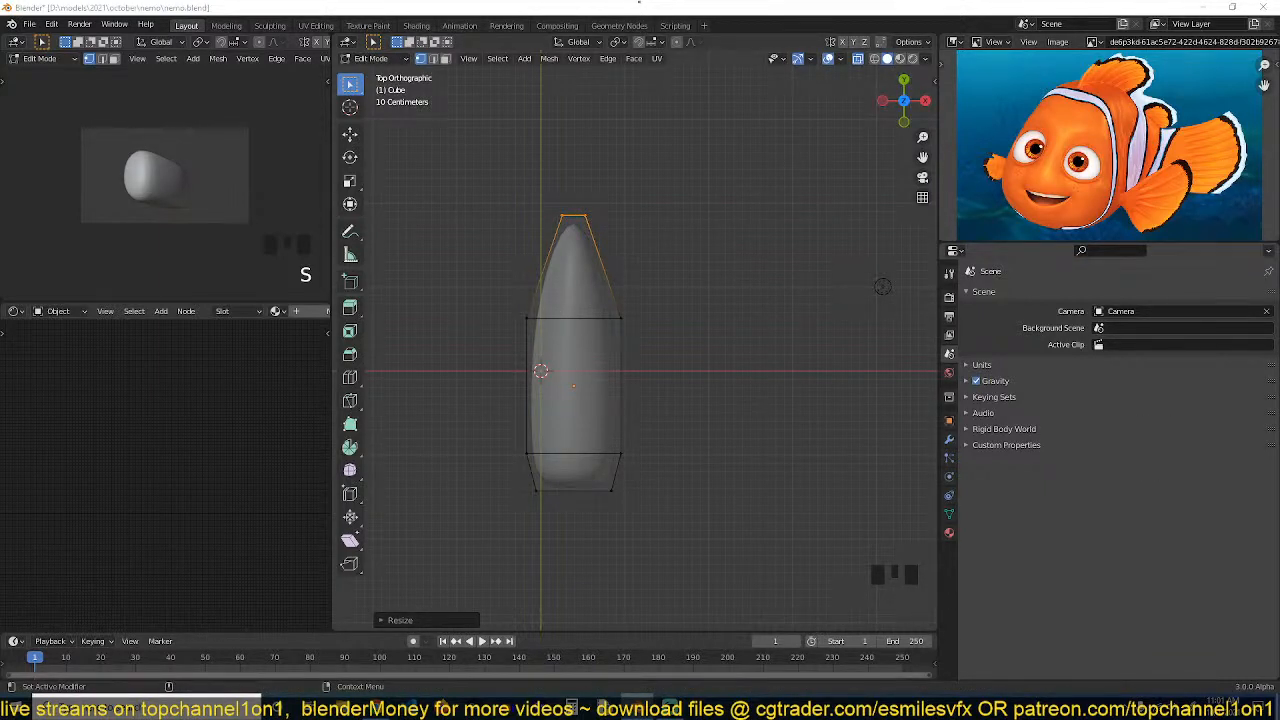
left_click(744, 296)
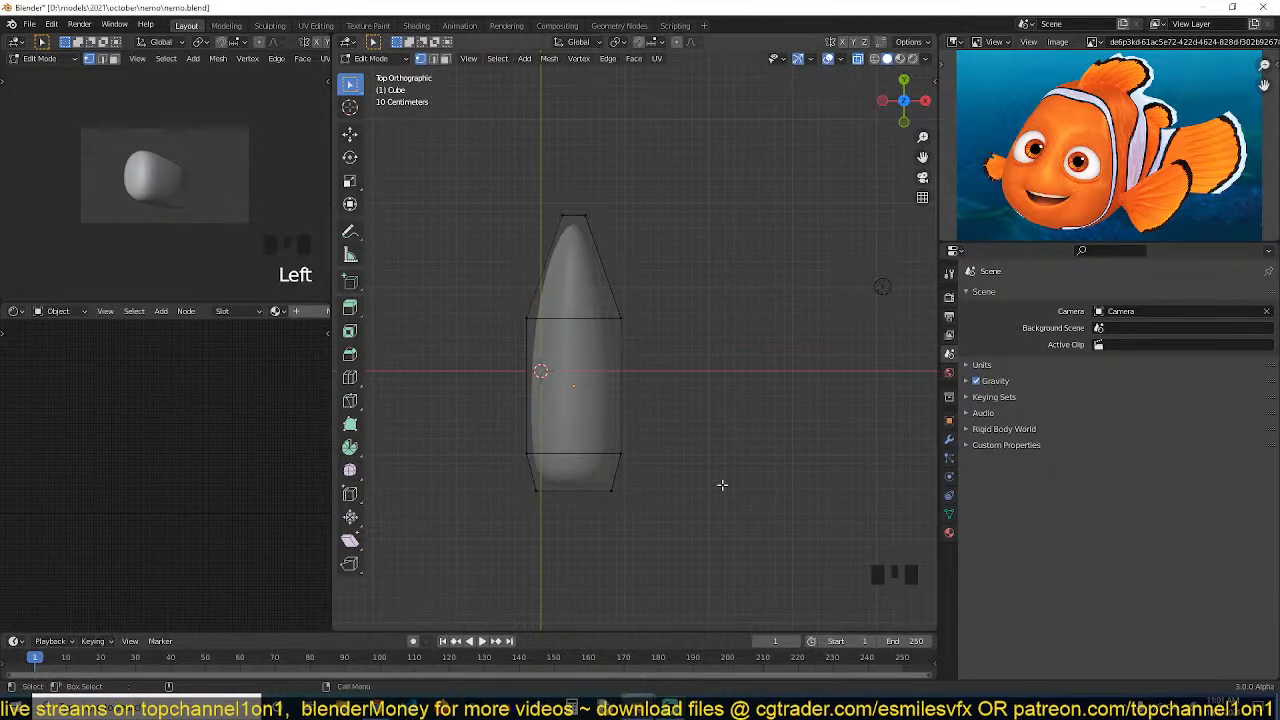
In front view, select the bottom vertices and scale them along X to about 1.67
key("KP_1")
scroll(636, 381, "up", 2)
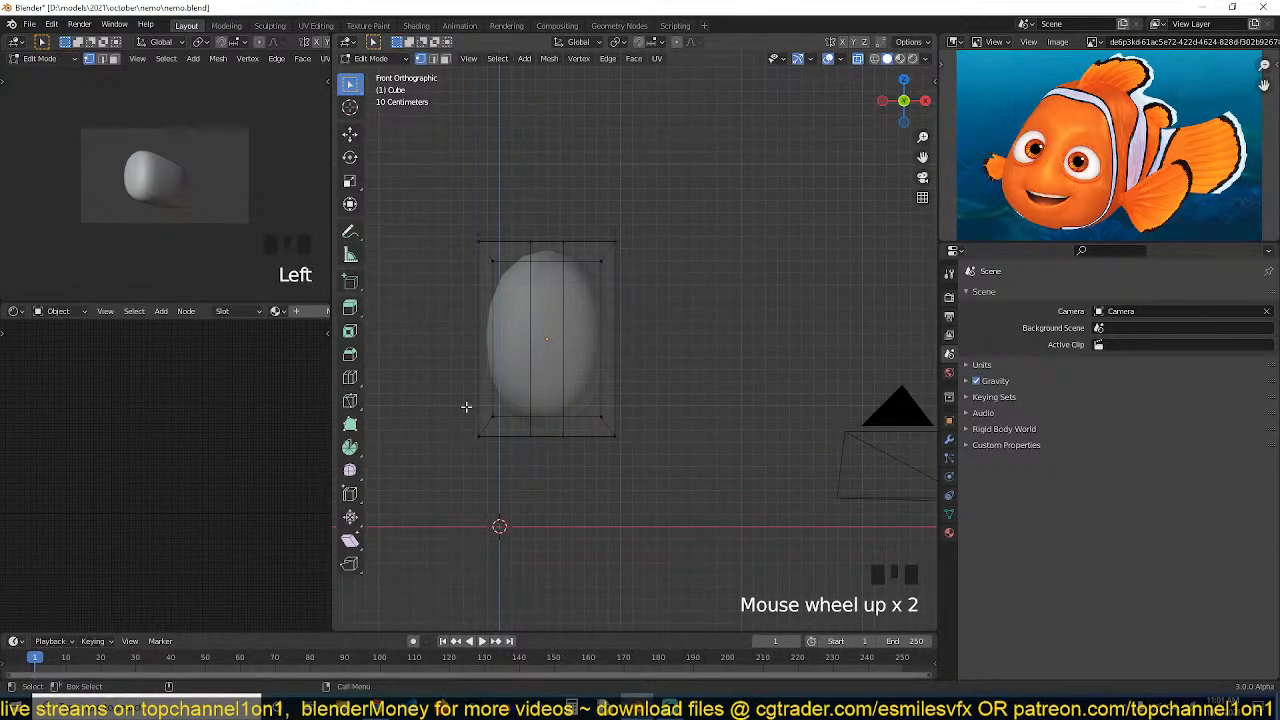
left_click_drag(466, 407, 700, 486)
key("s")
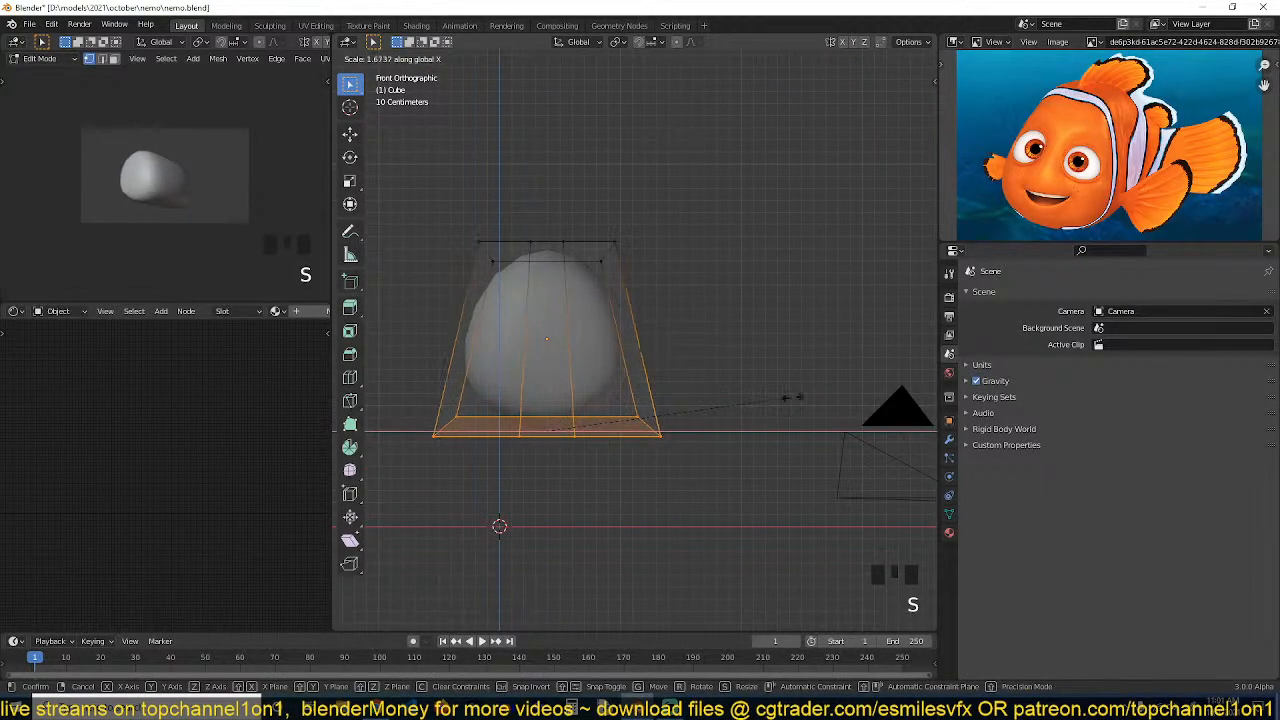
left_click(790, 397)
Add a horizontal loop cut through the middle and scale it along X to about 1.13
key("ctrl+r")
left_click(575, 338)
key("s")
key("x")
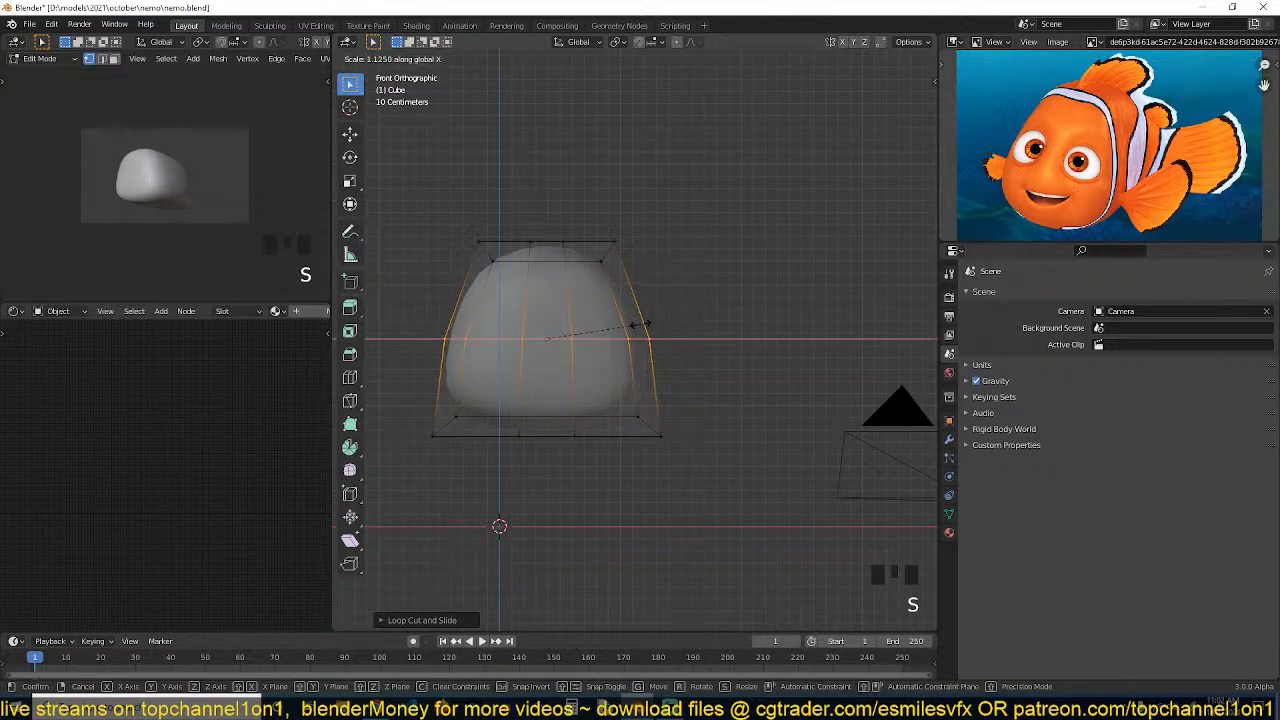
left_click(640, 325)
Check the body's shape from the top and right side views
key("KP_7")
key("KP_6")
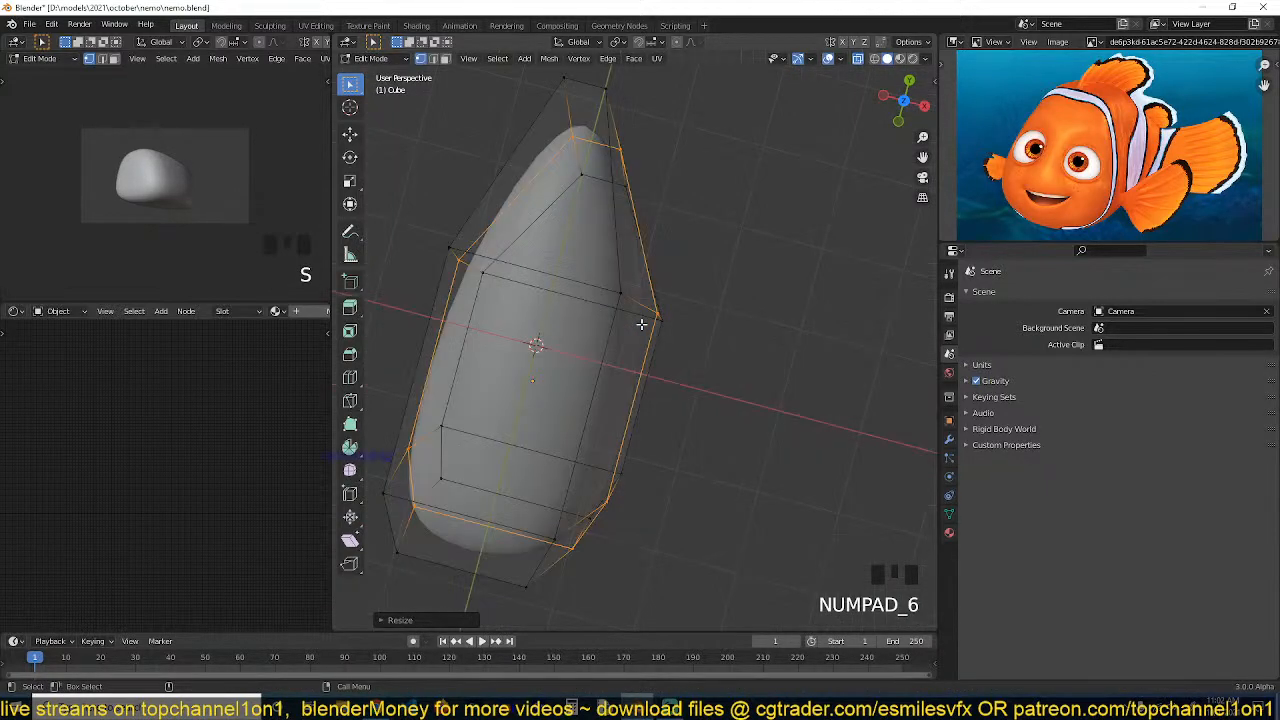
key("KP_3")
scroll(723, 181, "up", 1)
scroll(723, 181, "down", 1)
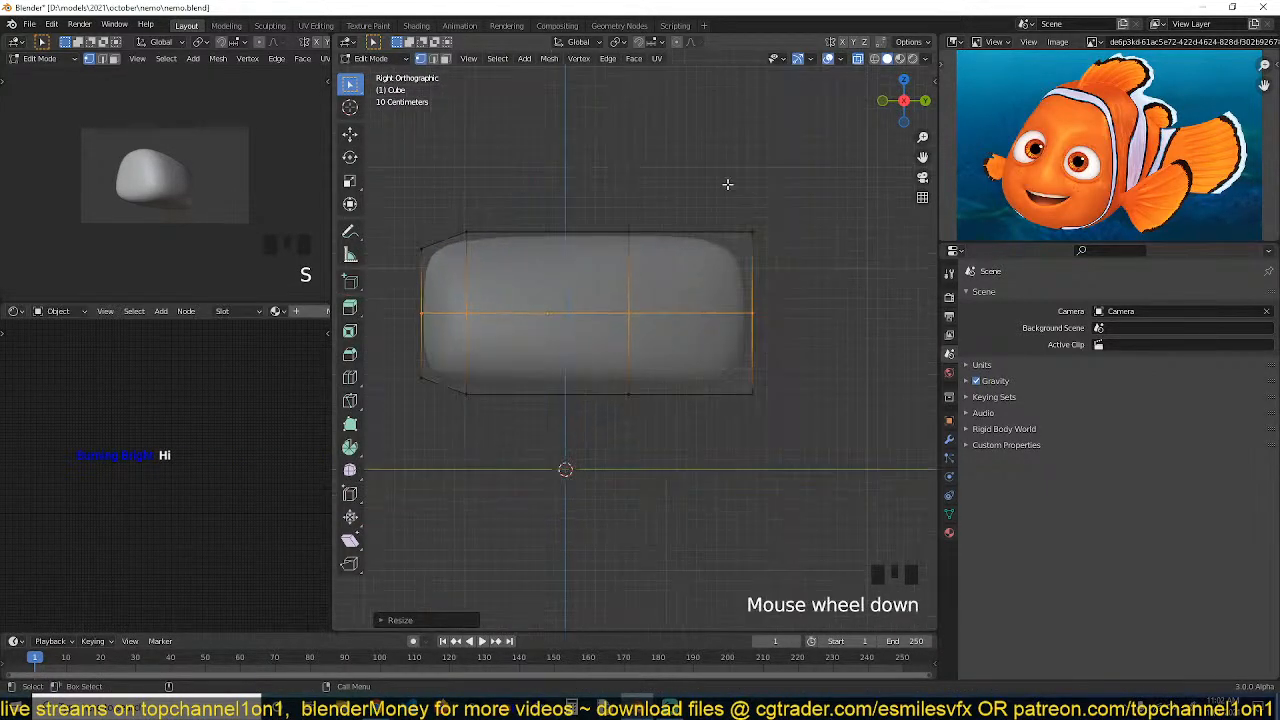
Select the narrow end's vertices in right view and scale them down along Z to taper that end
left_click_drag(719, 158, 835, 470)
key("s")
key("z")
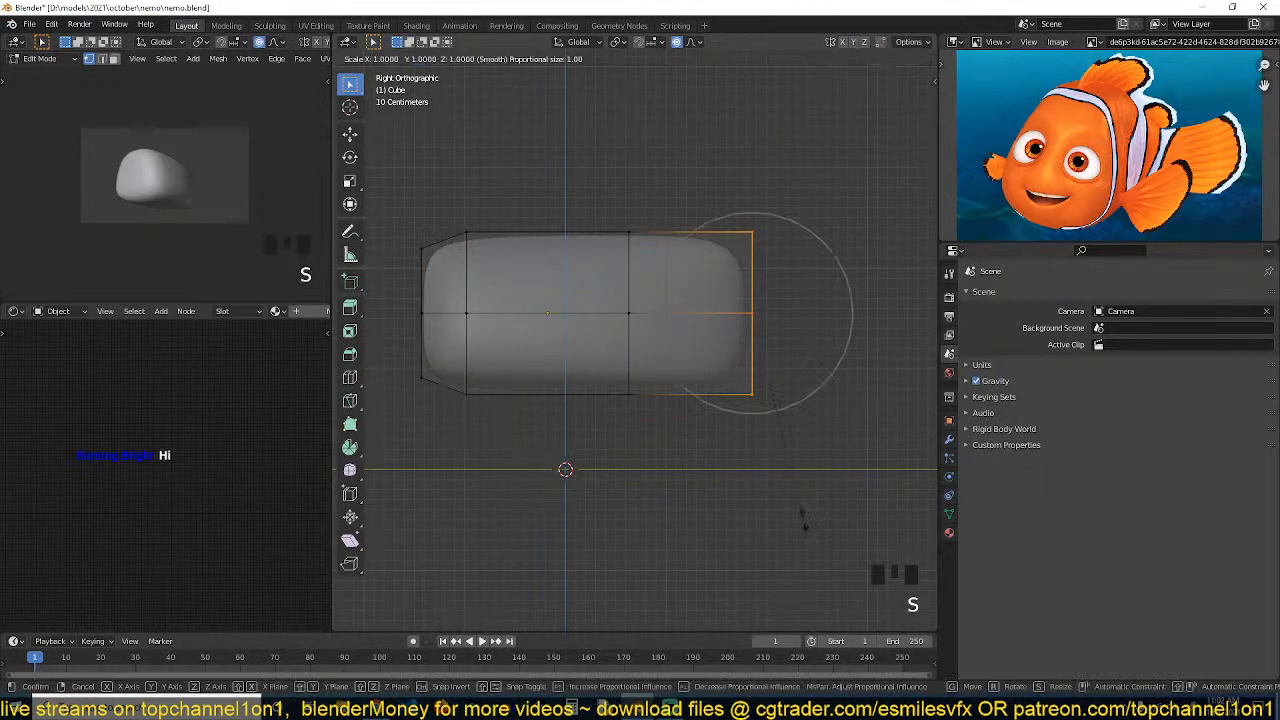
left_click(783, 403)
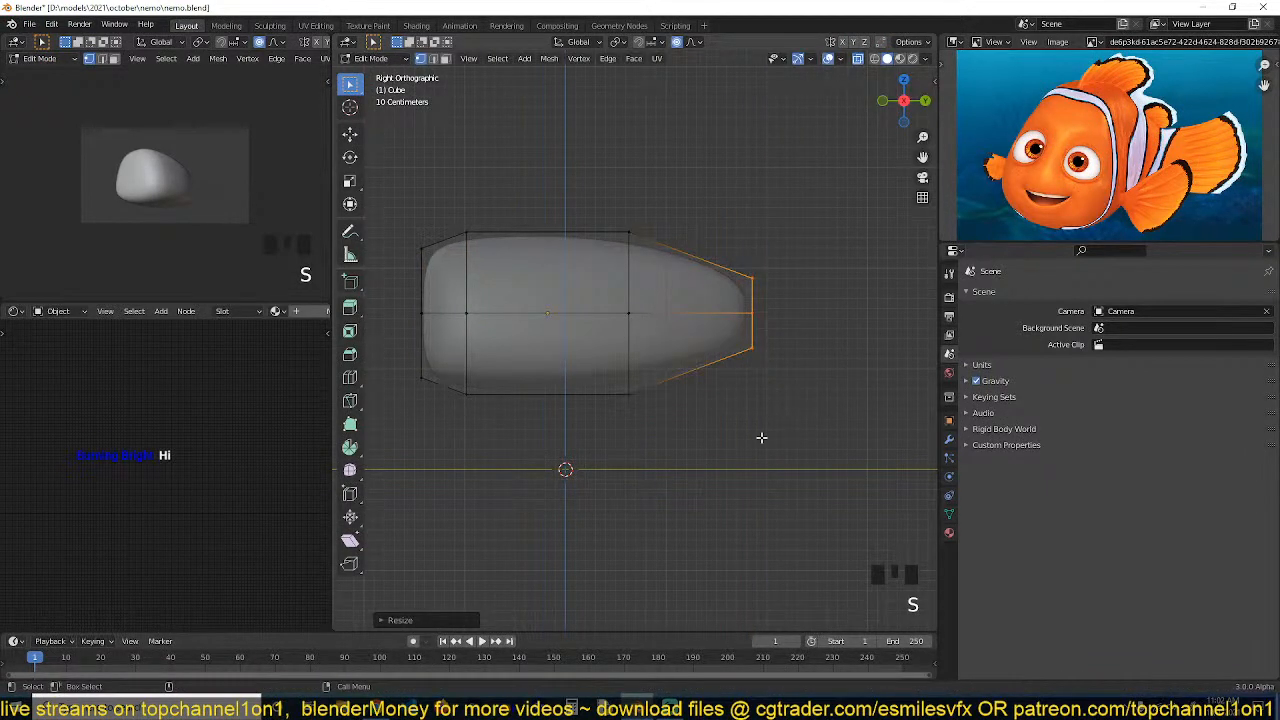
Move the narrow end's vertices slightly up along Z
key("g")
key("z")
left_click(766, 432)
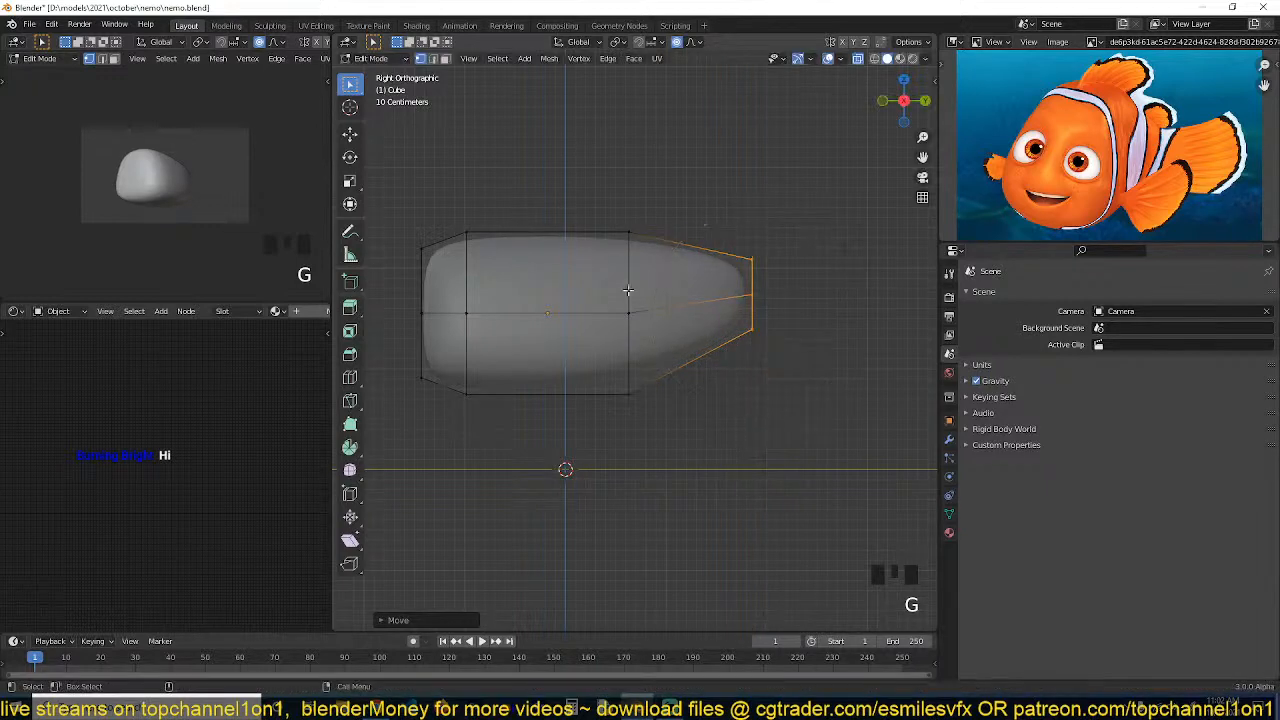
Toggle X-ray, select the whole mesh and scale it taller along Z
key("grave")
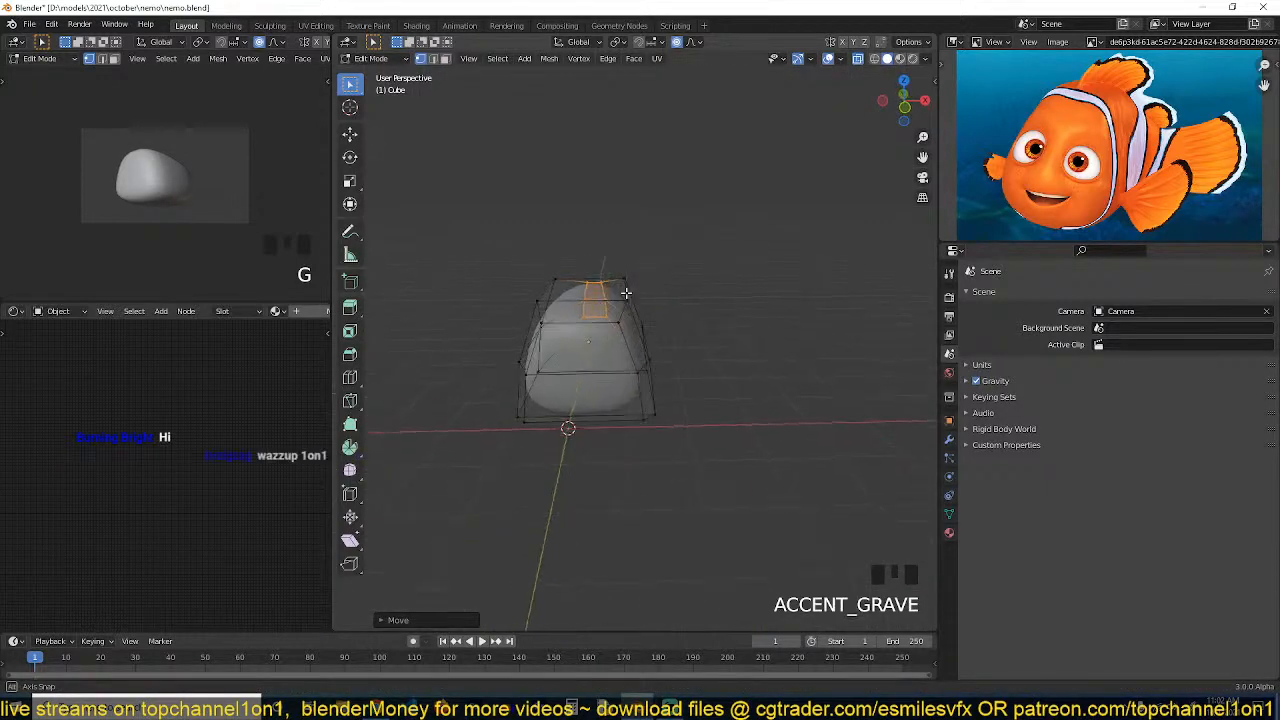
key("alt+z")
key("grave")
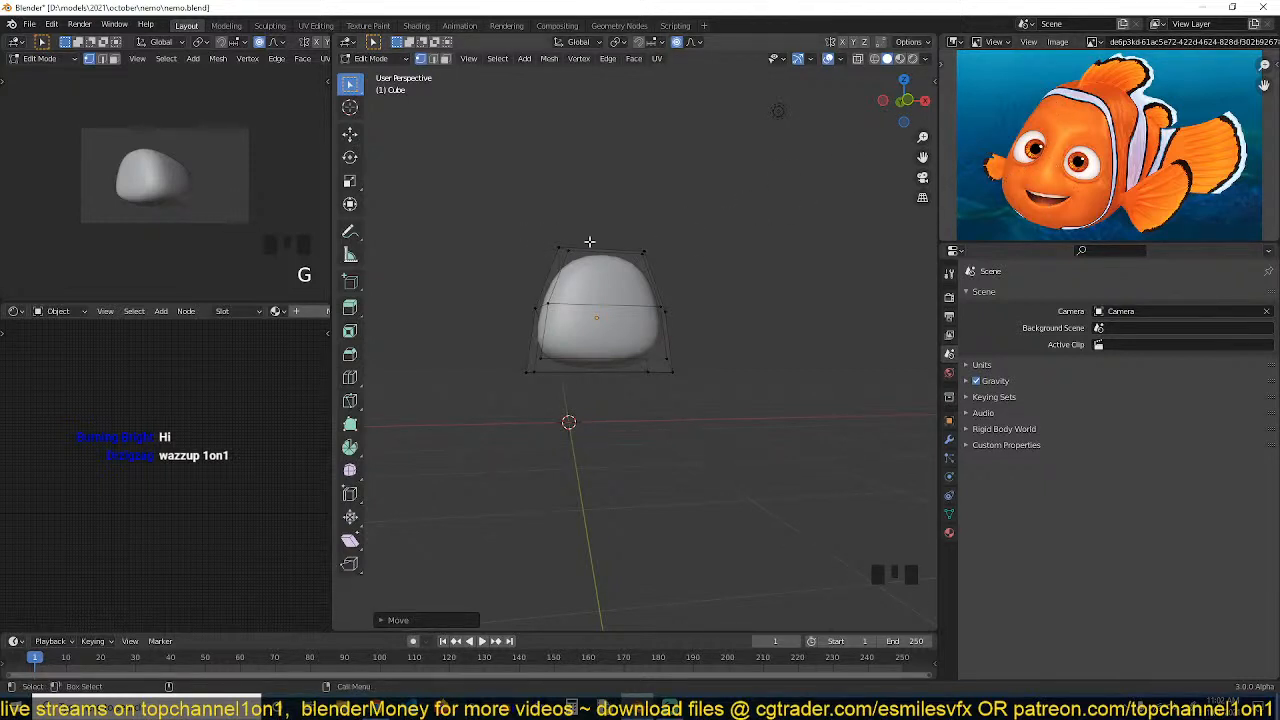
key("a")
key("s")
key("z")
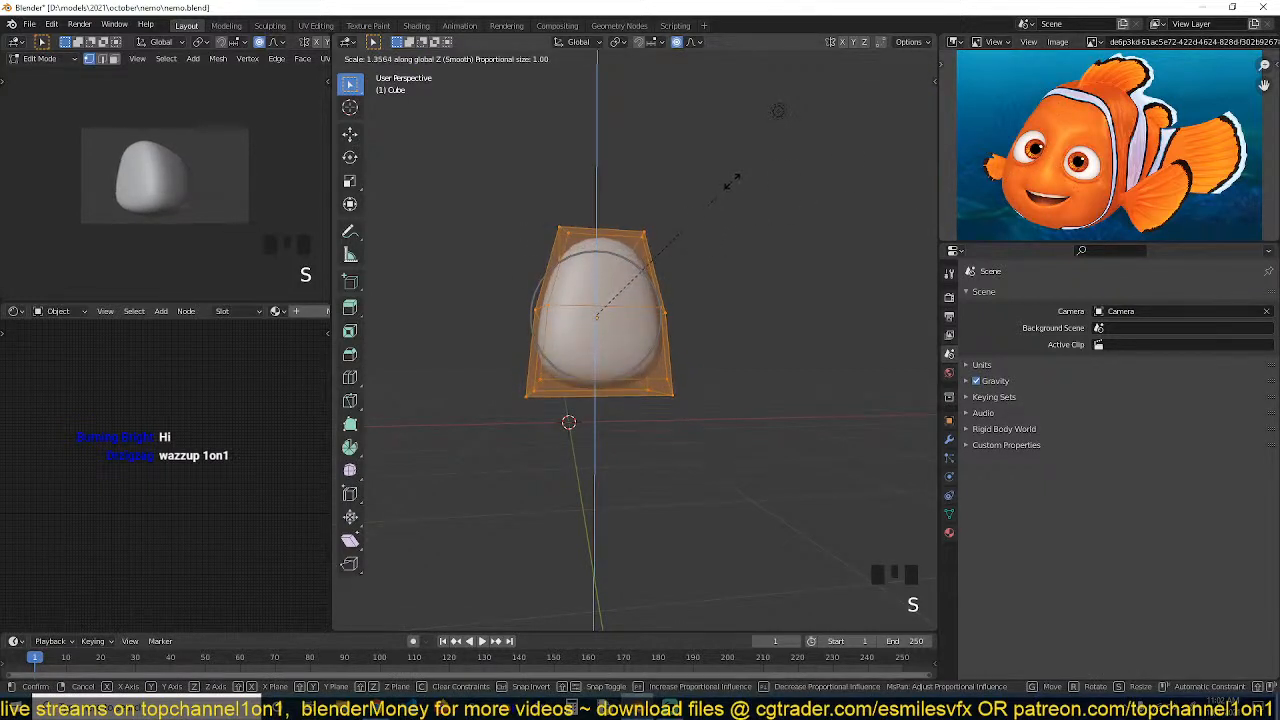
left_click(731, 168)
In front view, select the horizontal middle loop and scale it outward along X
key("grave")
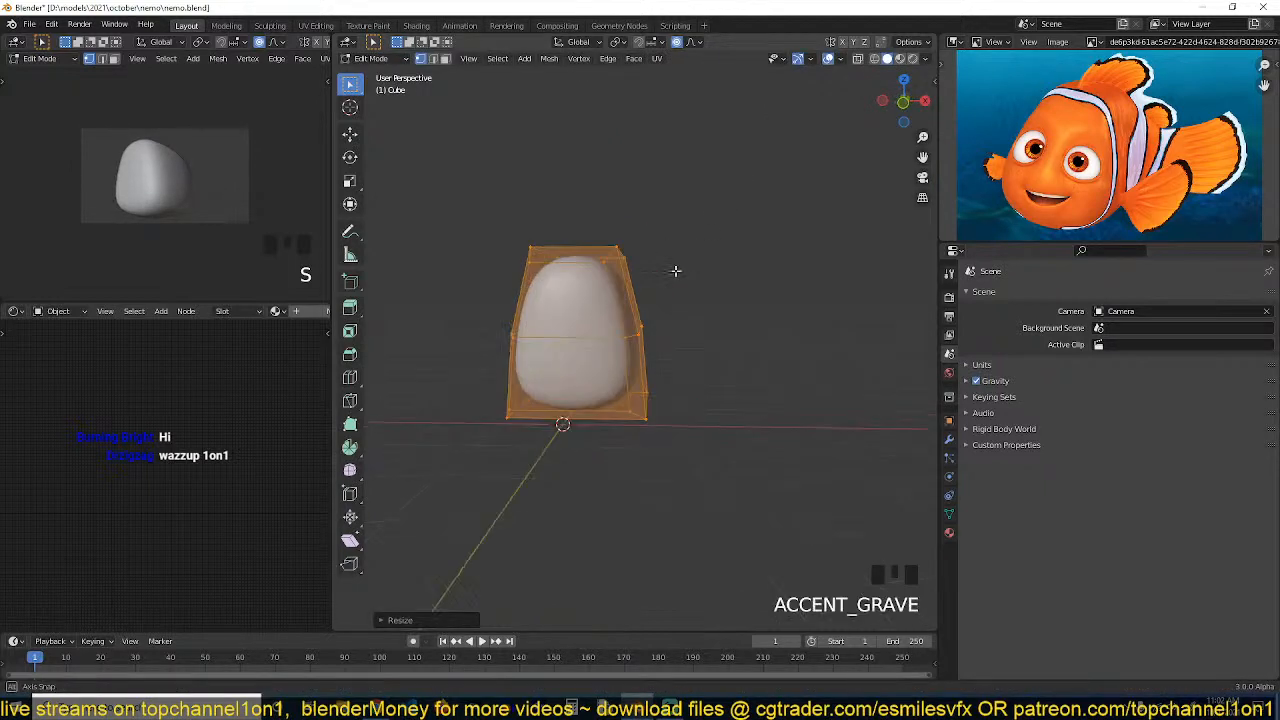
middle_click_drag(676, 271, 669, 301)
scroll(706, 306, "up", 2)
key("KP_1")
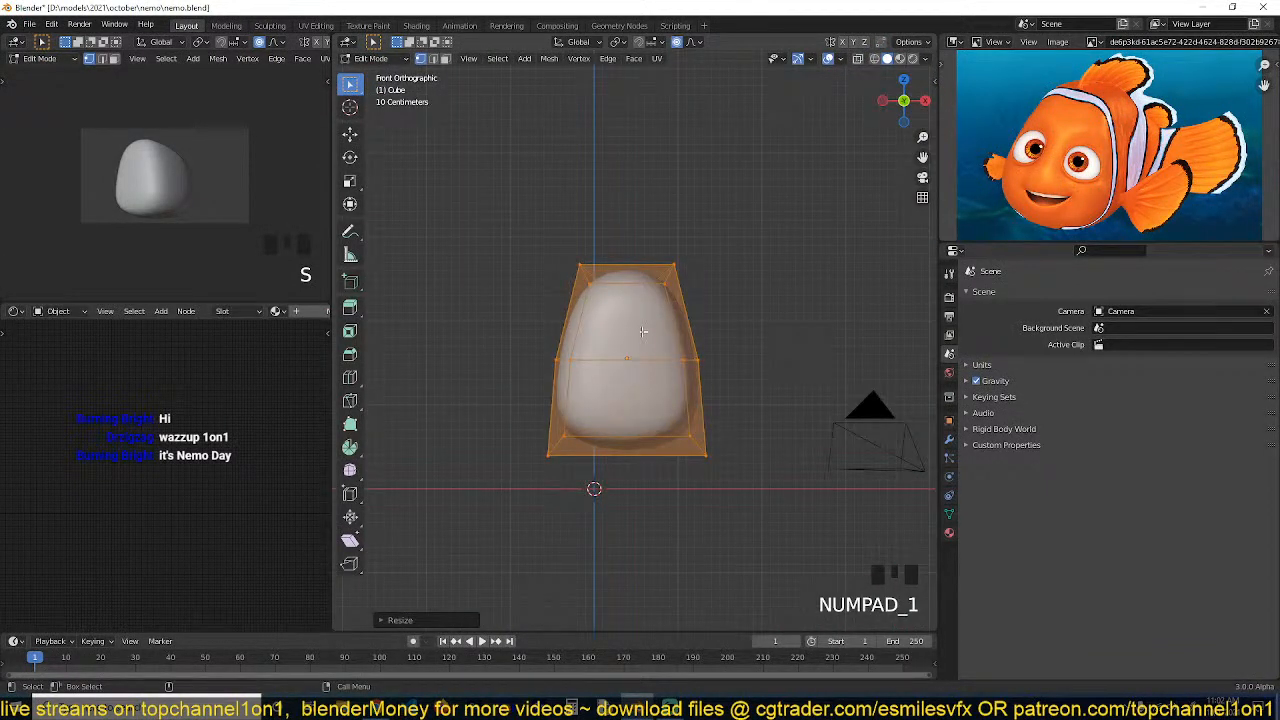
key("alt+z")
left_click(626, 358)
key("s")
key("x")
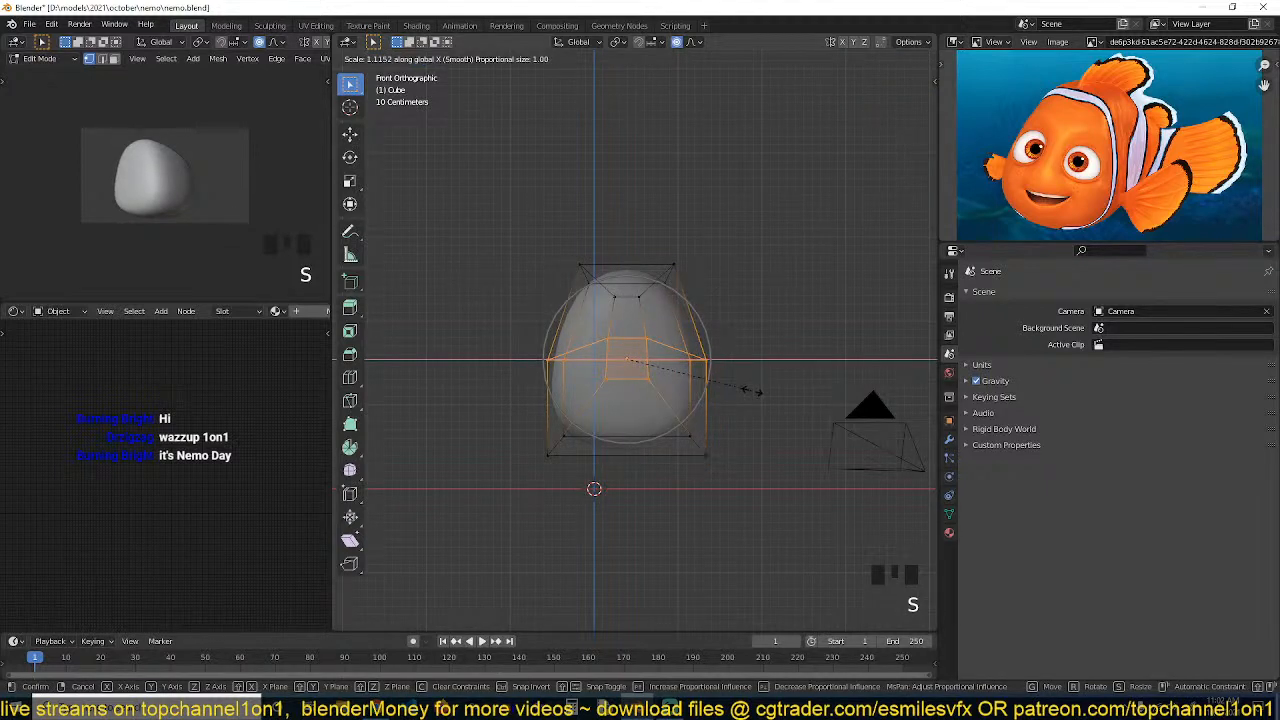
left_click(754, 390)
Add a vertical loop cut through the middle of the body and scale it slightly
key("alt+a")
key("ctrl+r")
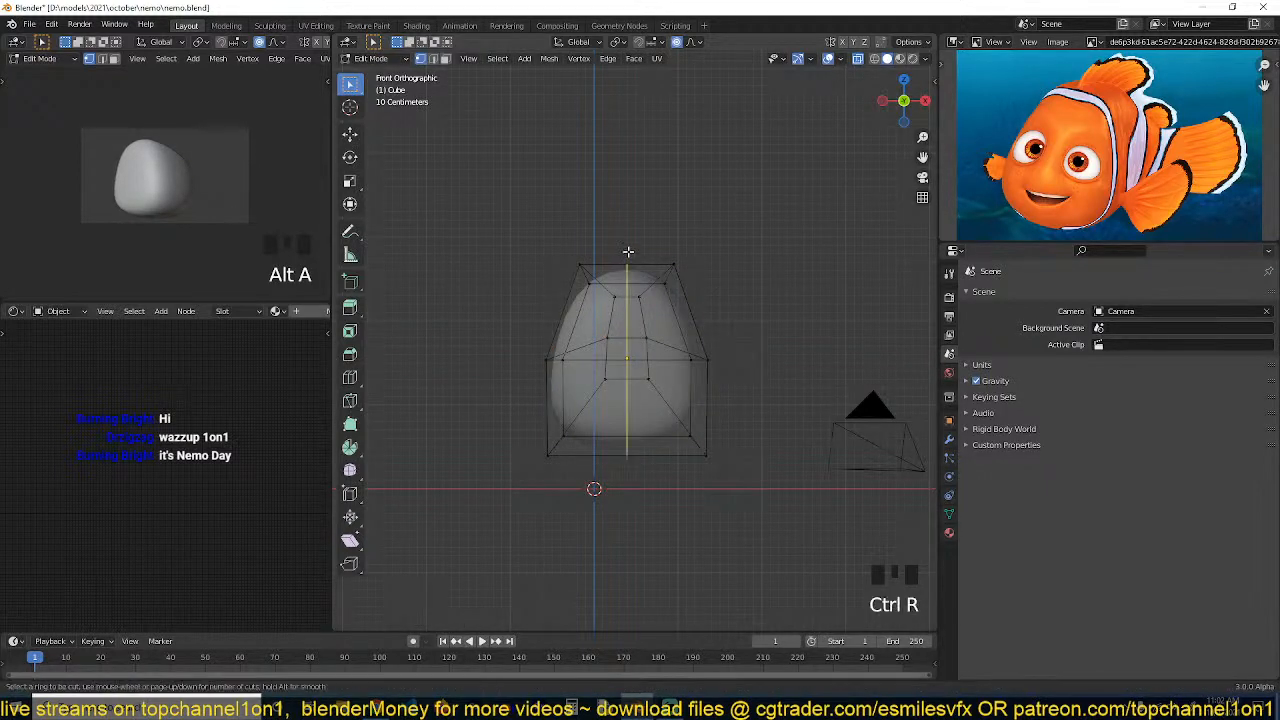
left_click(629, 252)
left_click(630, 250)
key("s")
left_click(640, 236)
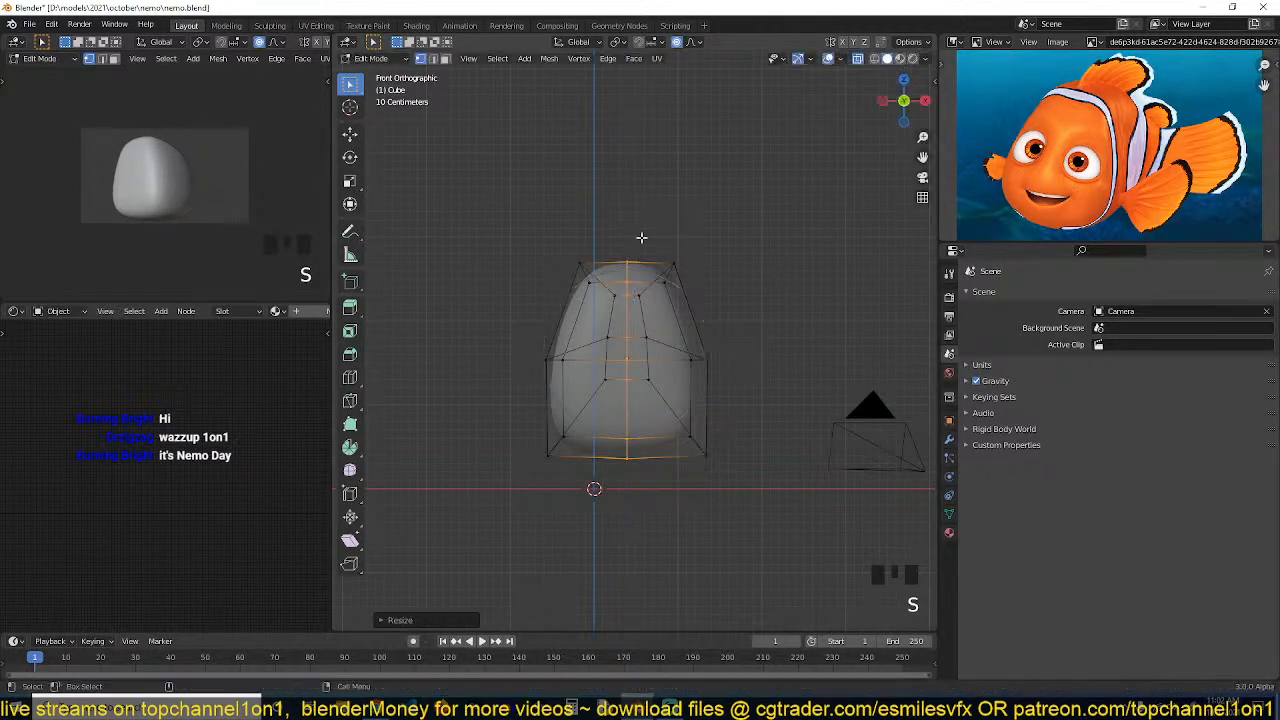
Switch to edge select, pick a lower side edge and move it slightly down along Z
key("alt+a")
left_click(657, 489)
middle_click_drag(657, 489, 709, 379)
key("2")
key("alt+z")
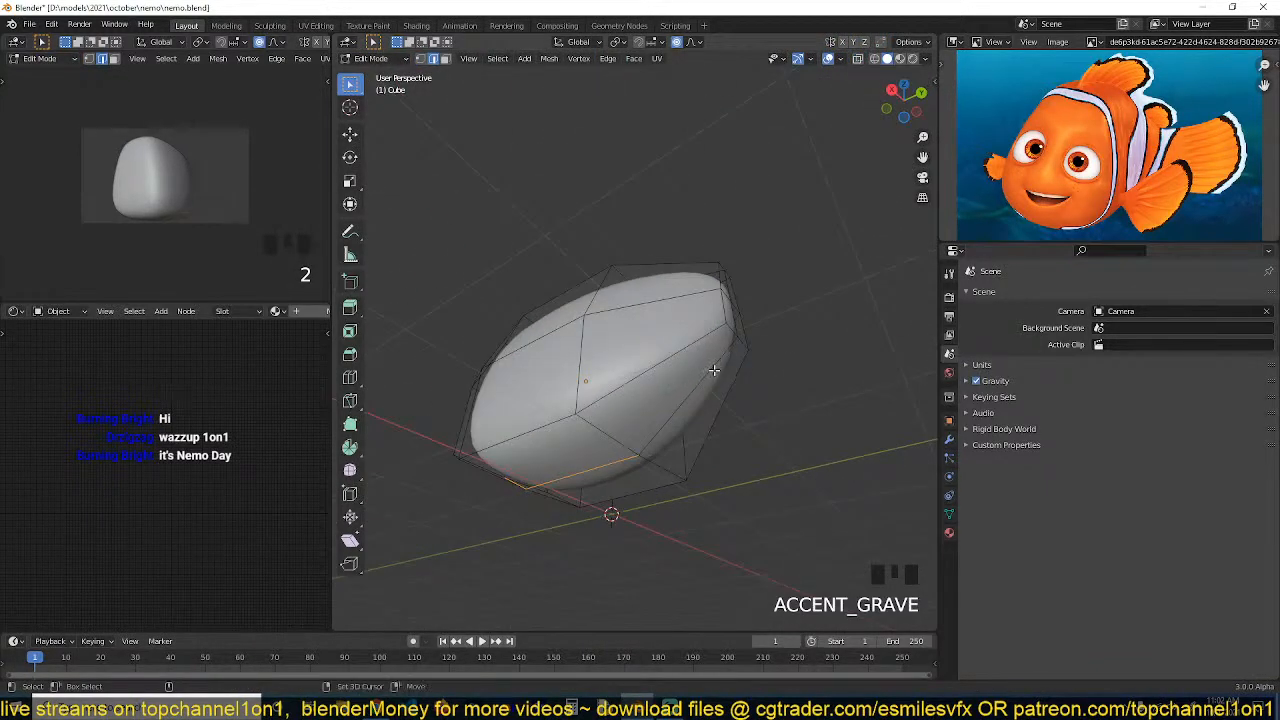
left_click(709, 379, "shift")
key("g")
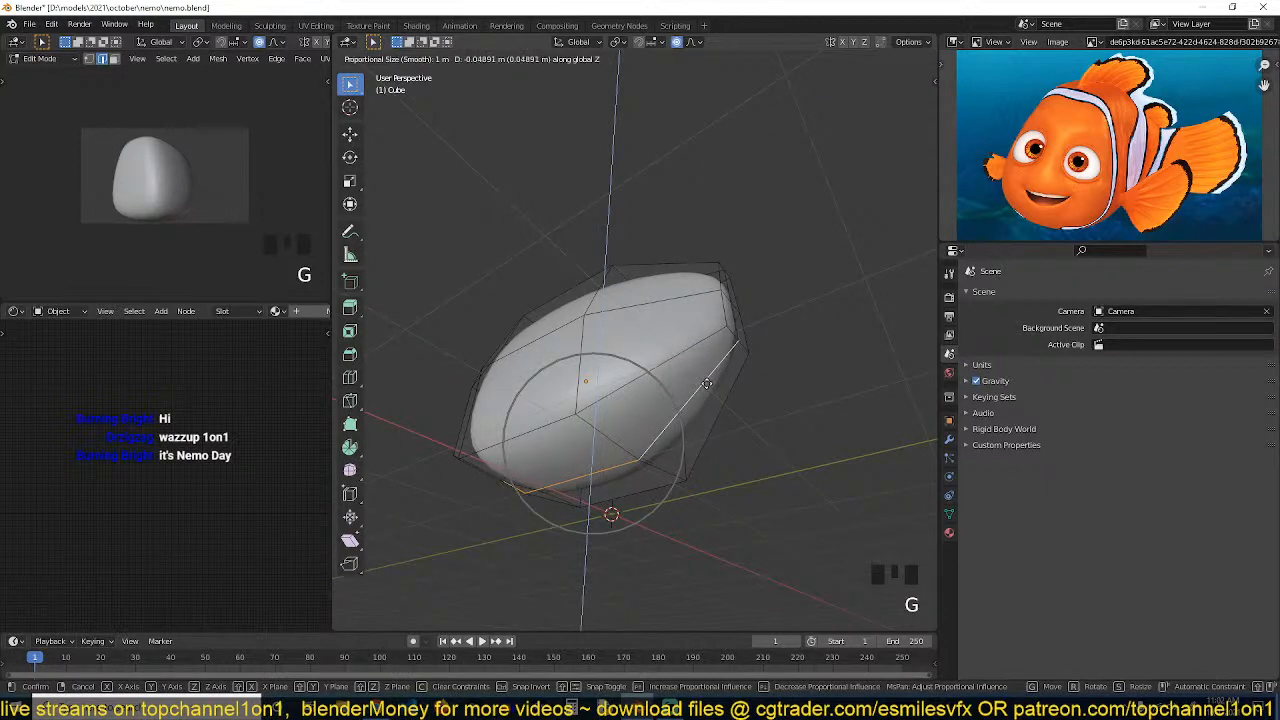
left_click(712, 385)
Inspect the body's smoothed shape in object mode from several angles
key("Tab")
key("grave")
scroll(722, 365, "up", 2)
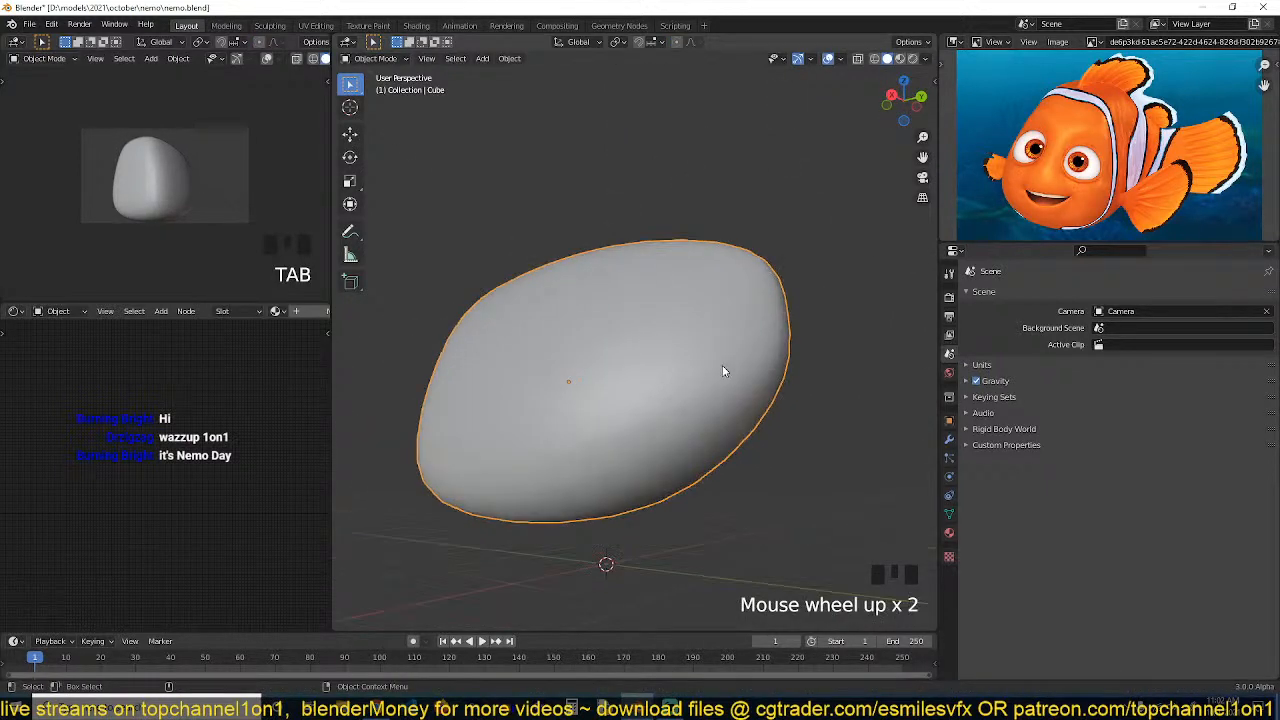
scroll(713, 425, "up", 2)
scroll(713, 430, "down", 2)
key("grave")
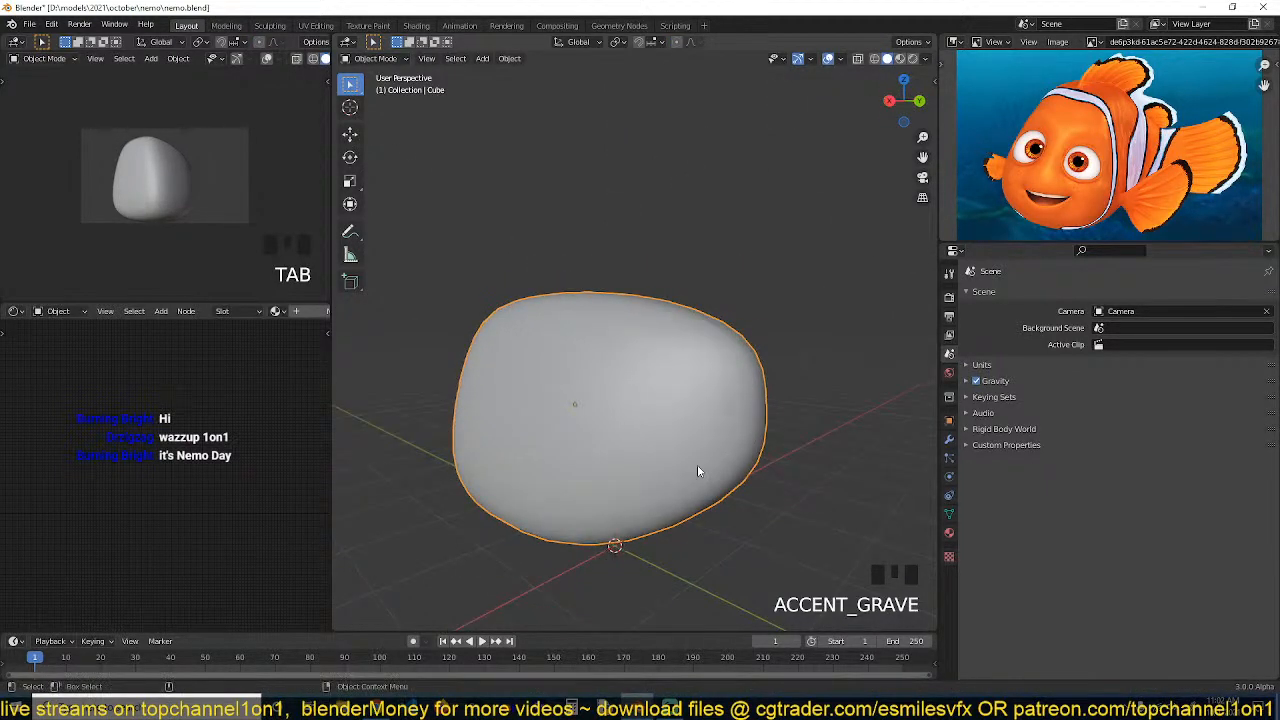
key("grave")
key("Tab")
key("grave")
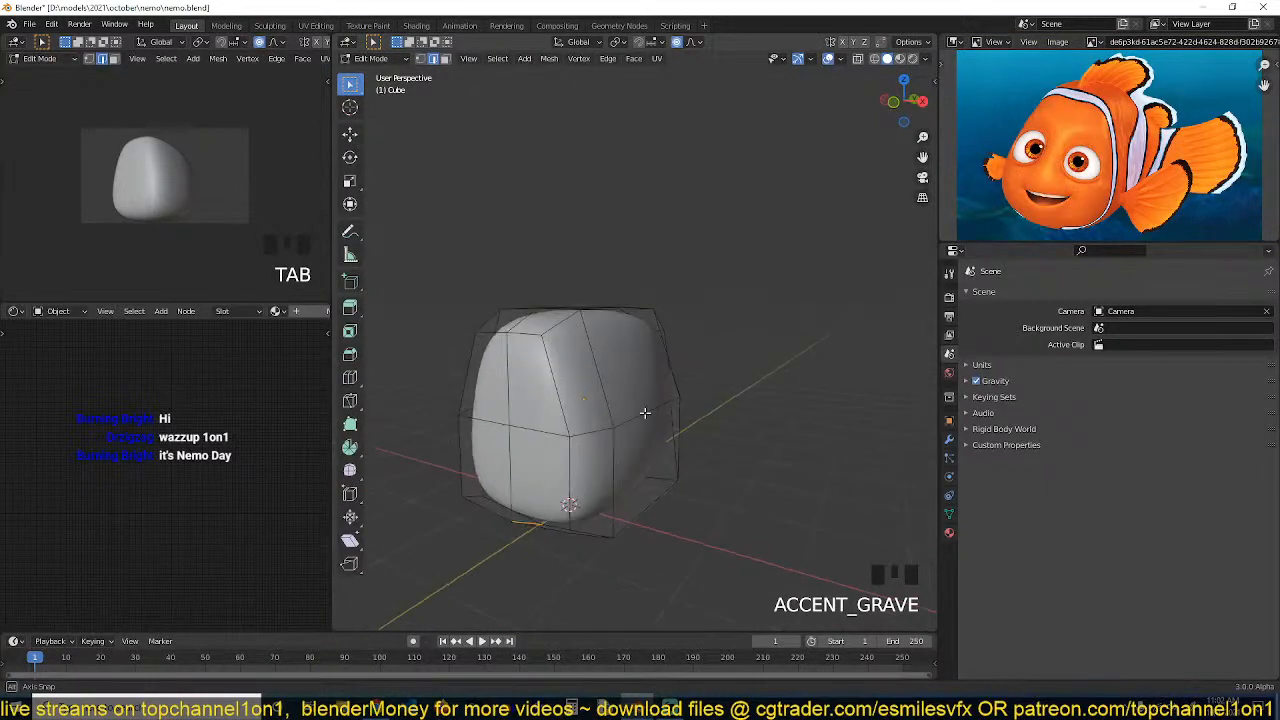
key("grave")
Switch to vertex select and move the top vertex slightly up along Z with the Move tool
key("grave")
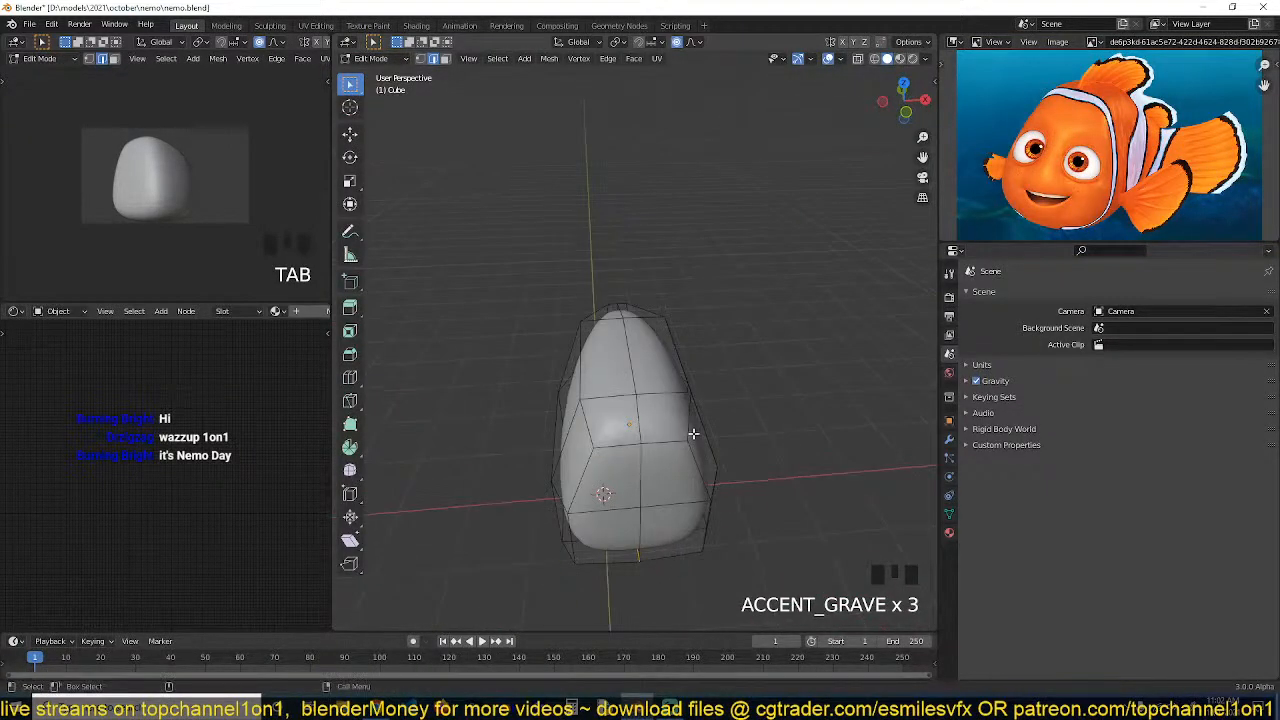
key("1")
key("grave")
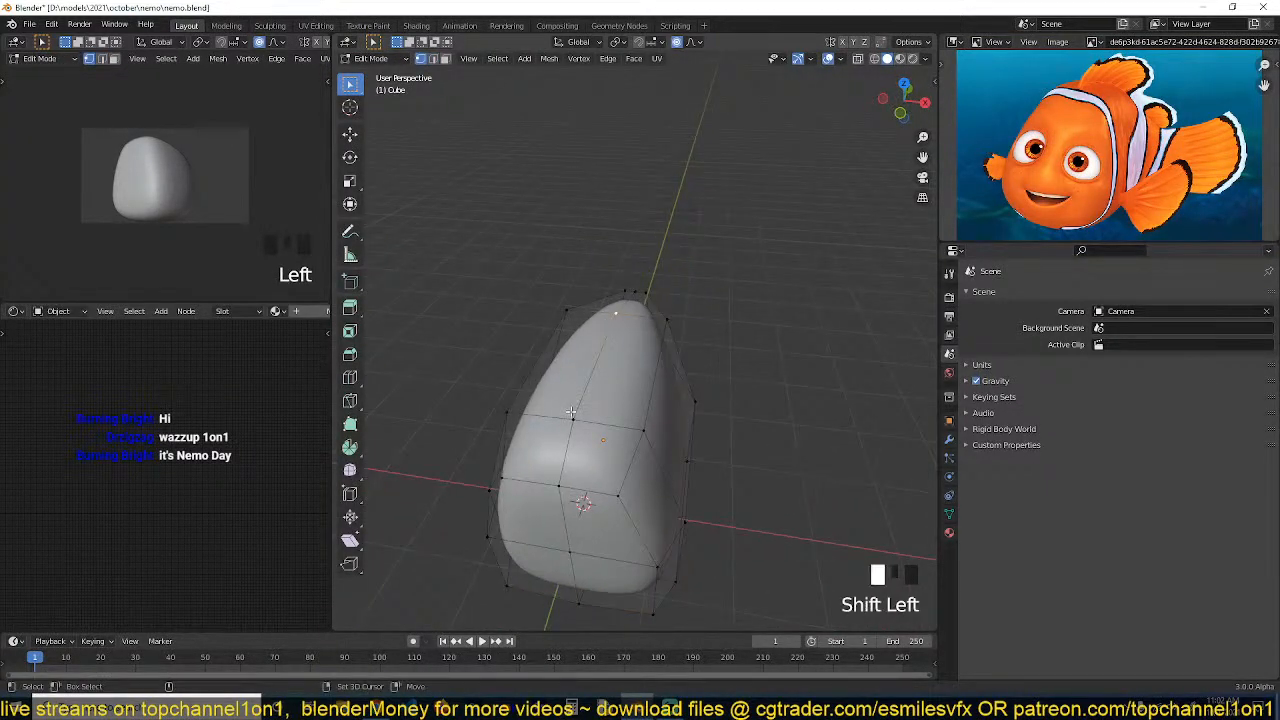
left_click(350, 134)
key("grave")
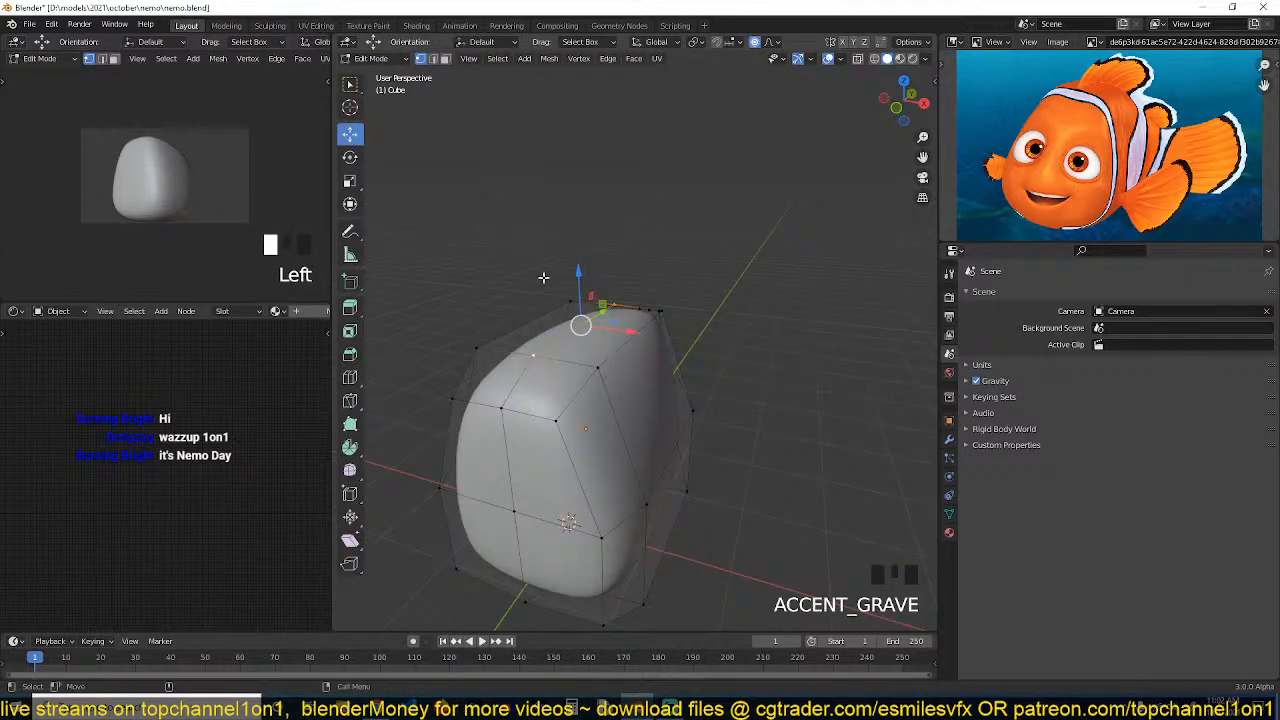
key("g")
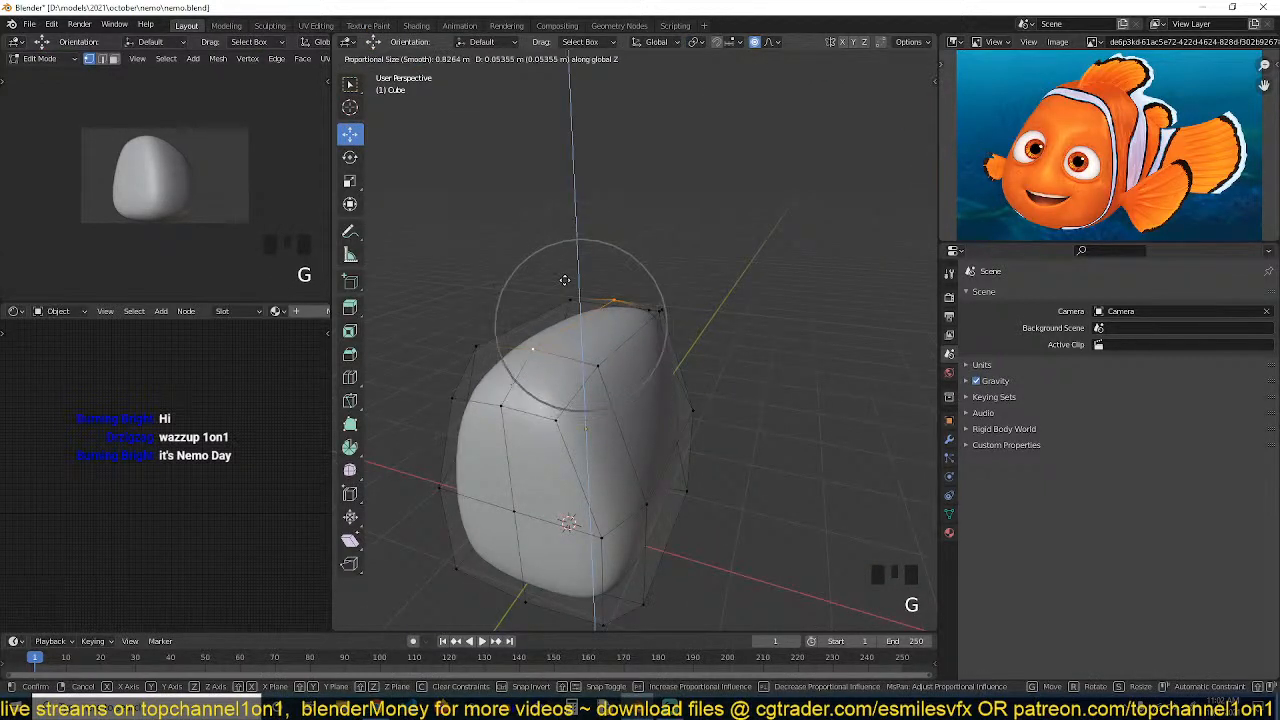
left_click(564, 288)
In right view, select the rear end's vertices and rotate them about 10 degrees
key("Tab")
key("grave")
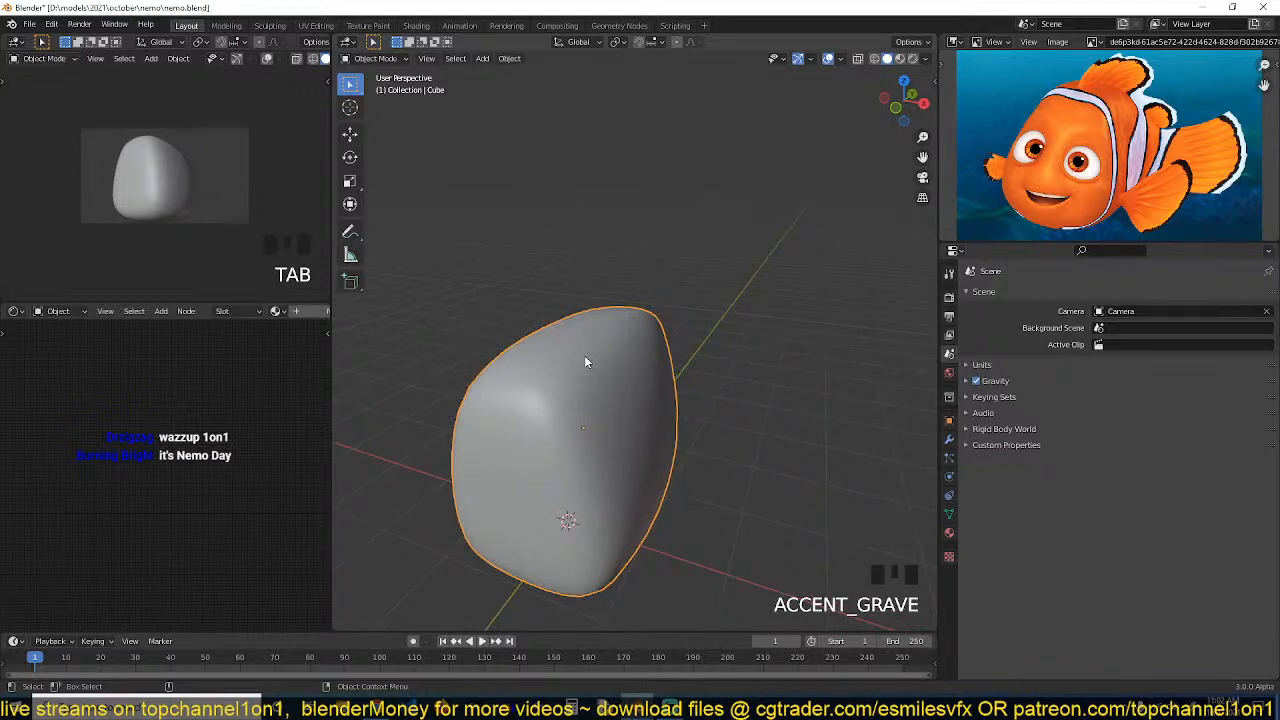
key("KP_3")
key("Tab")
key("alt+a")
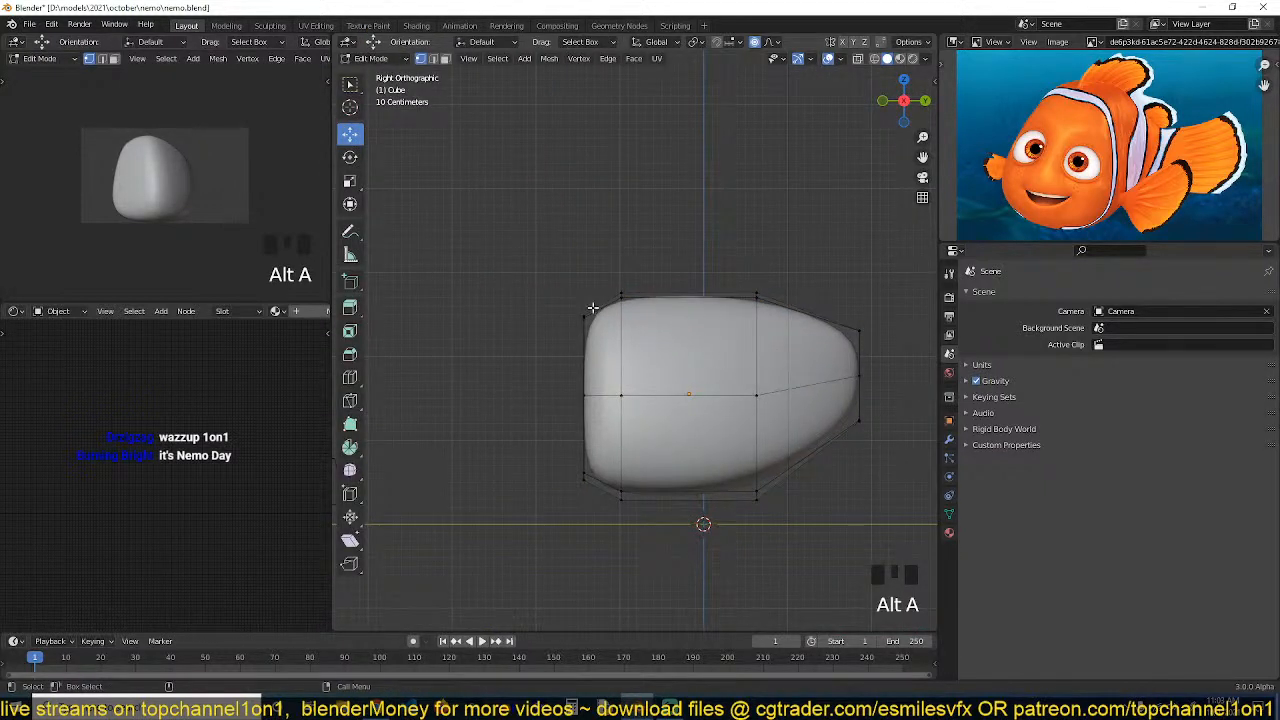
key("z")
left_click_drag(500, 254, 604, 524)
key("r")
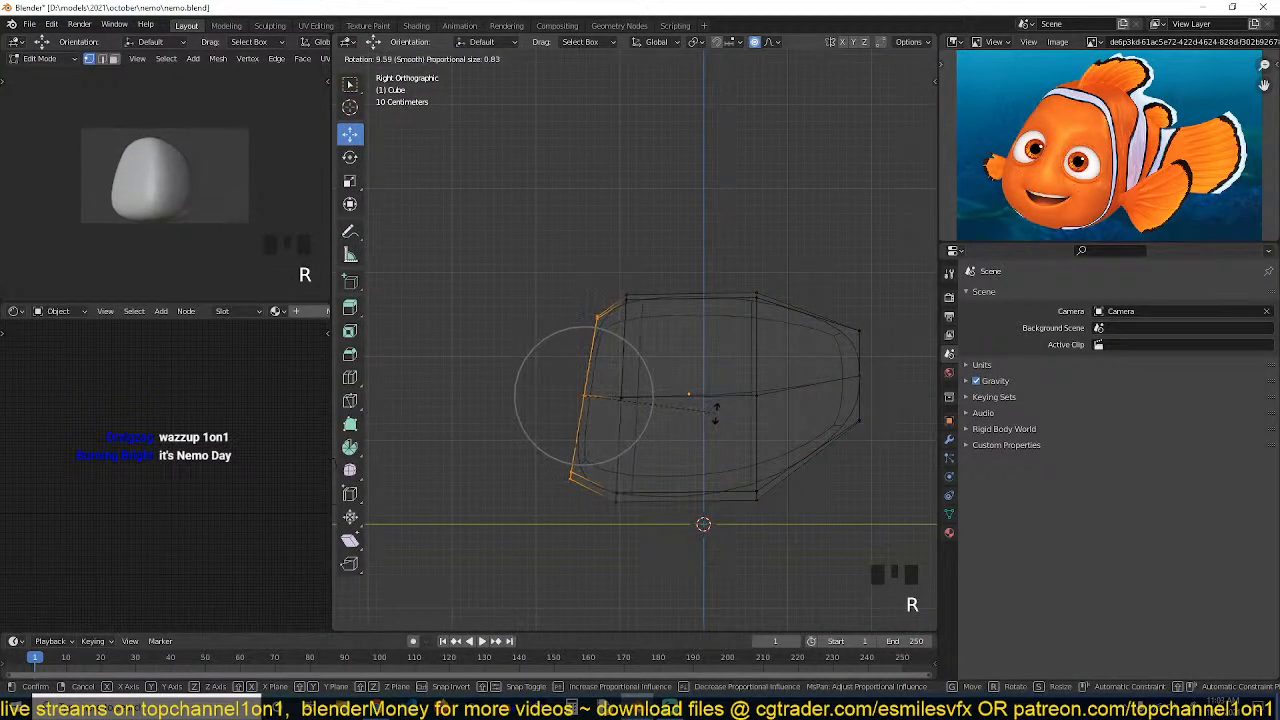
left_click(714, 416)
Reshape the rear by moving the middle and upper rear vertices to round the back
left_click_drag(624, 396, 607, 397)
key("alt+a")
left_click_drag(518, 362, 575, 429)
key("g")
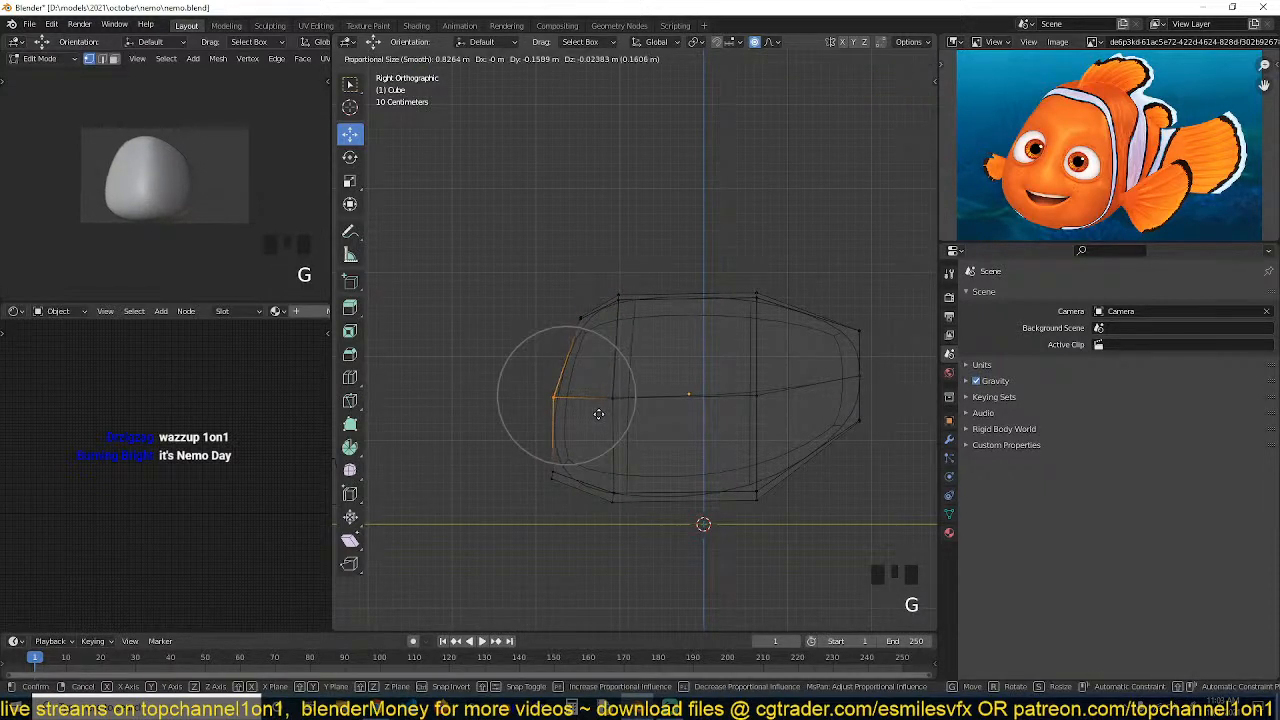
left_click(589, 414)
left_click_drag(643, 262, 602, 311)
key("g")
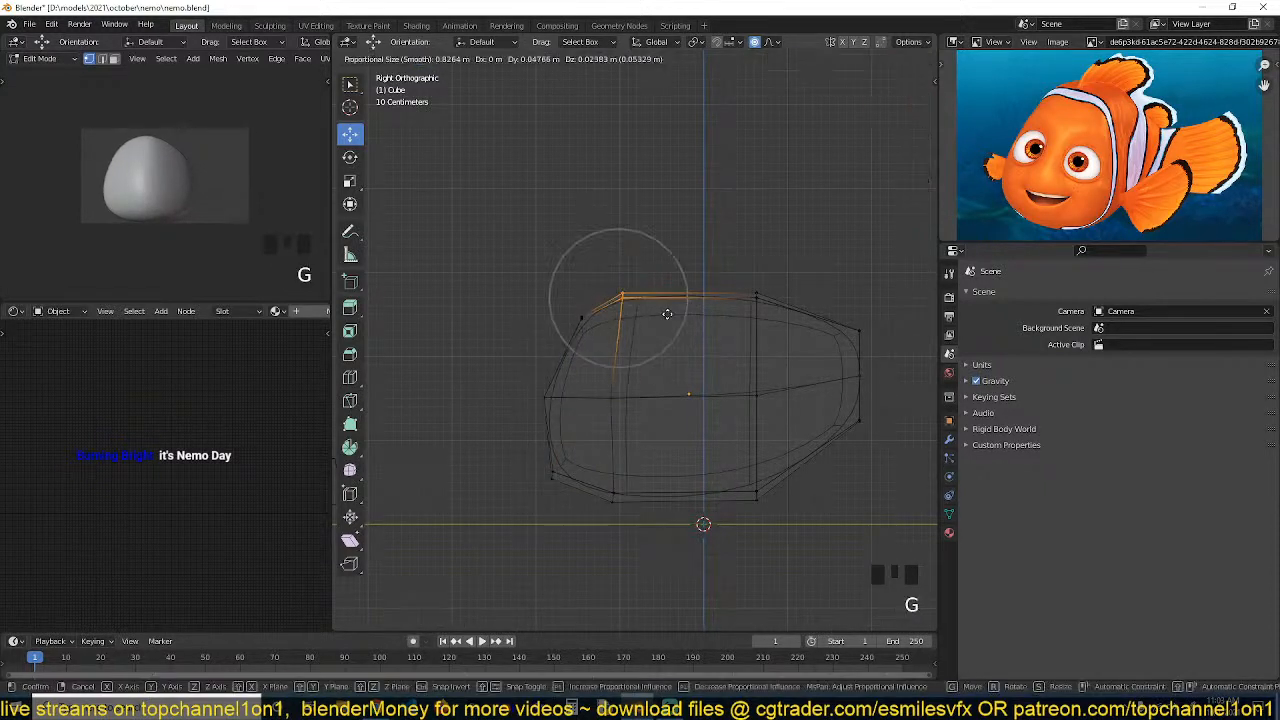
left_click(659, 321)
Move the remaining mid and lower rear vertices to smooth the back profile
left_click_drag(586, 404, 591, 375)
key("g")
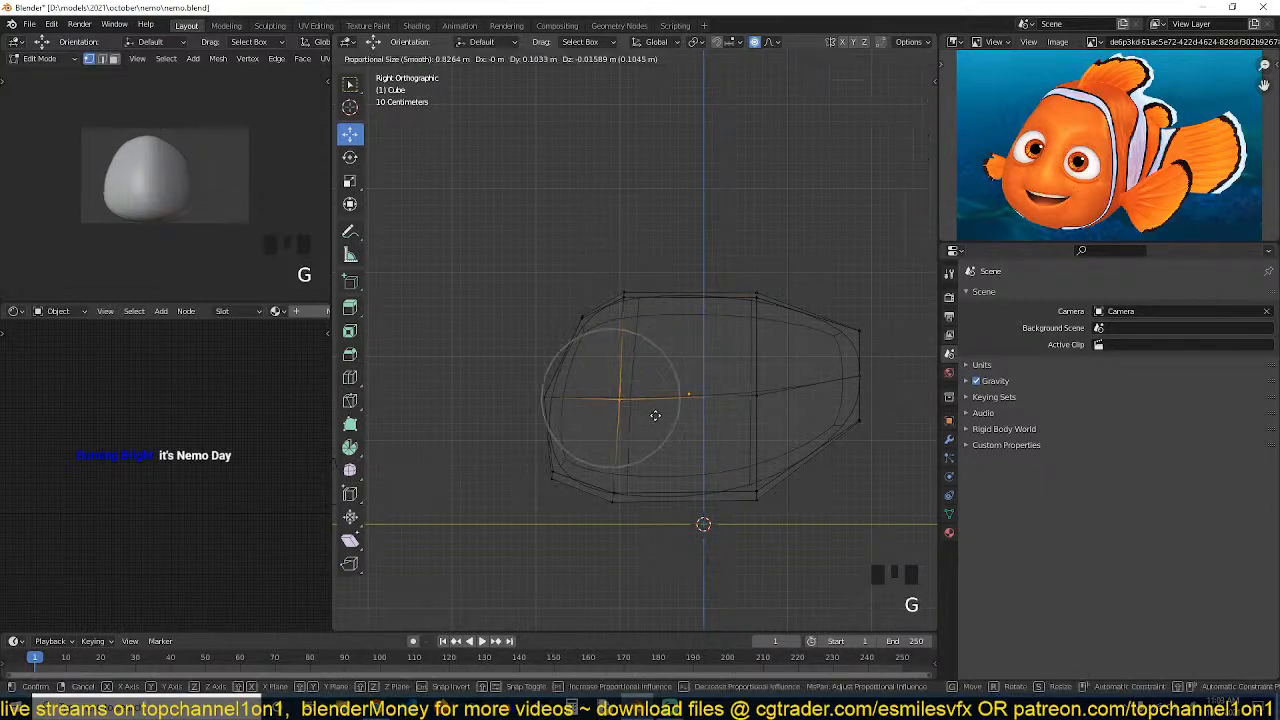
left_click(656, 416)
left_click_drag(581, 460, 637, 508)
key("g")
left_click(652, 507)
left_click_drag(591, 359, 659, 405)
key("g")
left_click(668, 403)
In top view, select the loop near the front and scale it along X to about 0.85
key("Tab")
key("z")
left_click(798, 382)
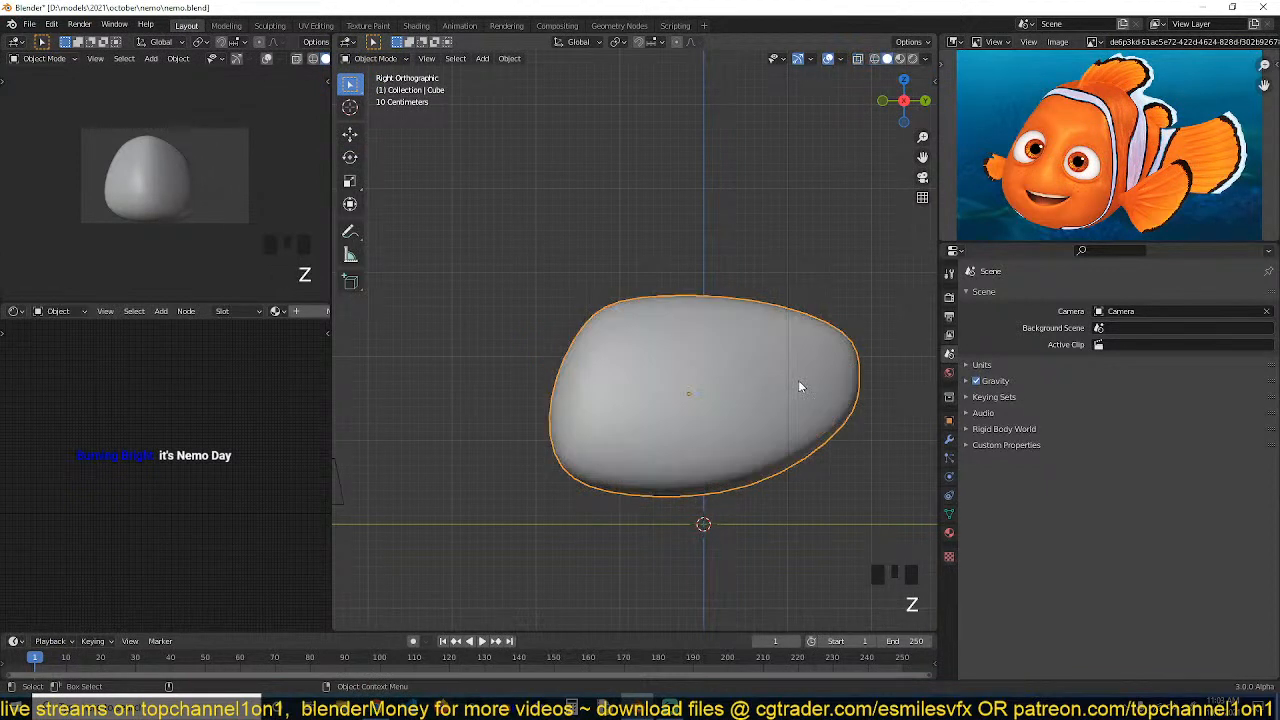
key("KP_7")
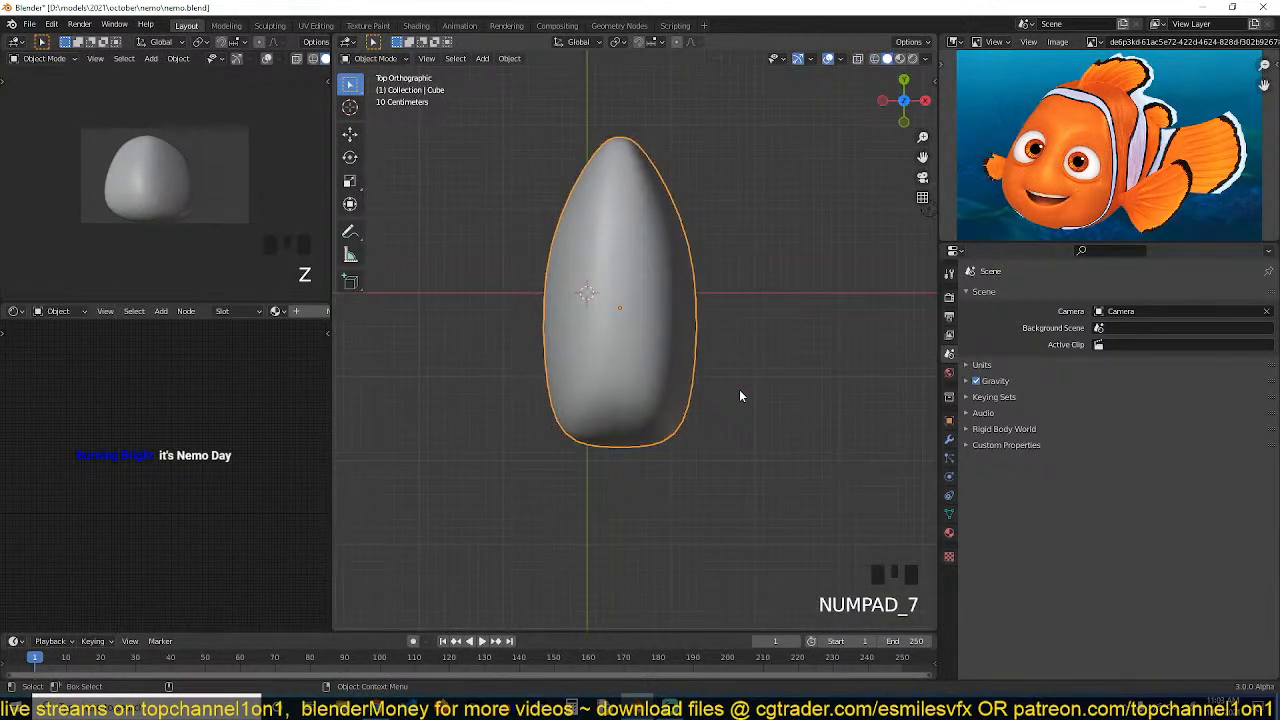
key("Tab")
middle_click_drag(721, 293, 713, 365)
key("z")
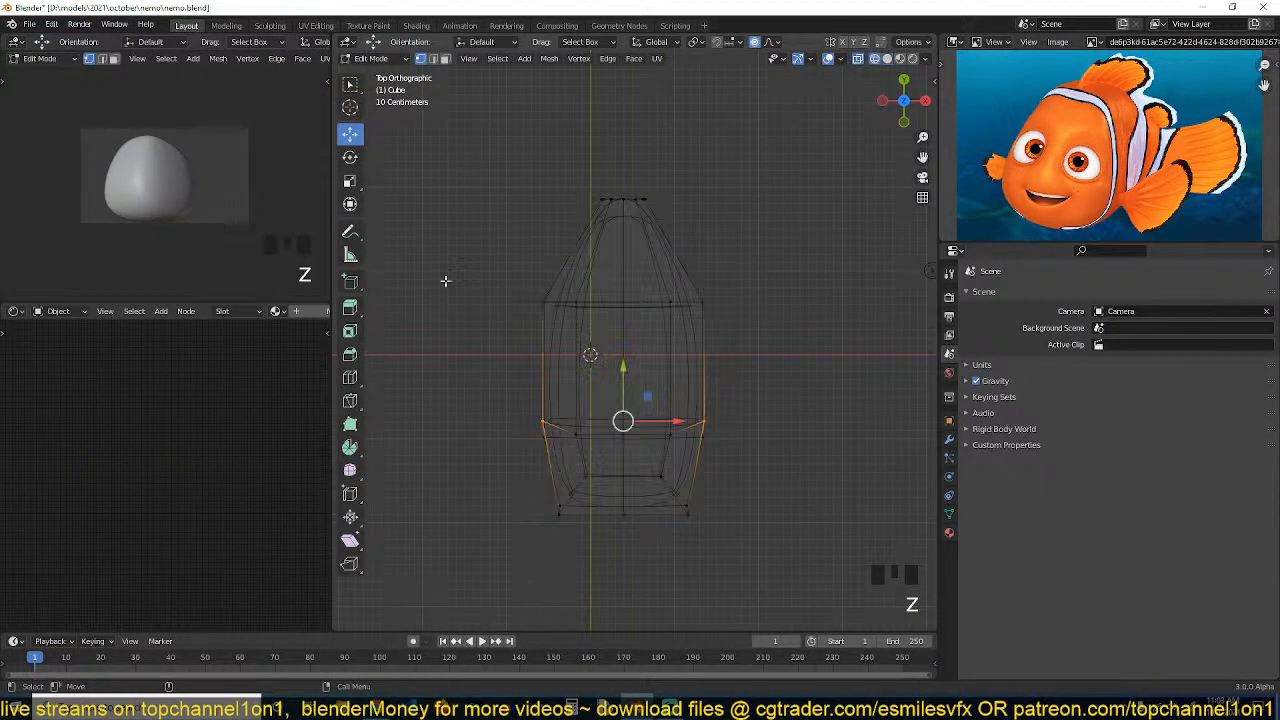
left_click_drag(458, 276, 786, 311)
key("s")
key("x")
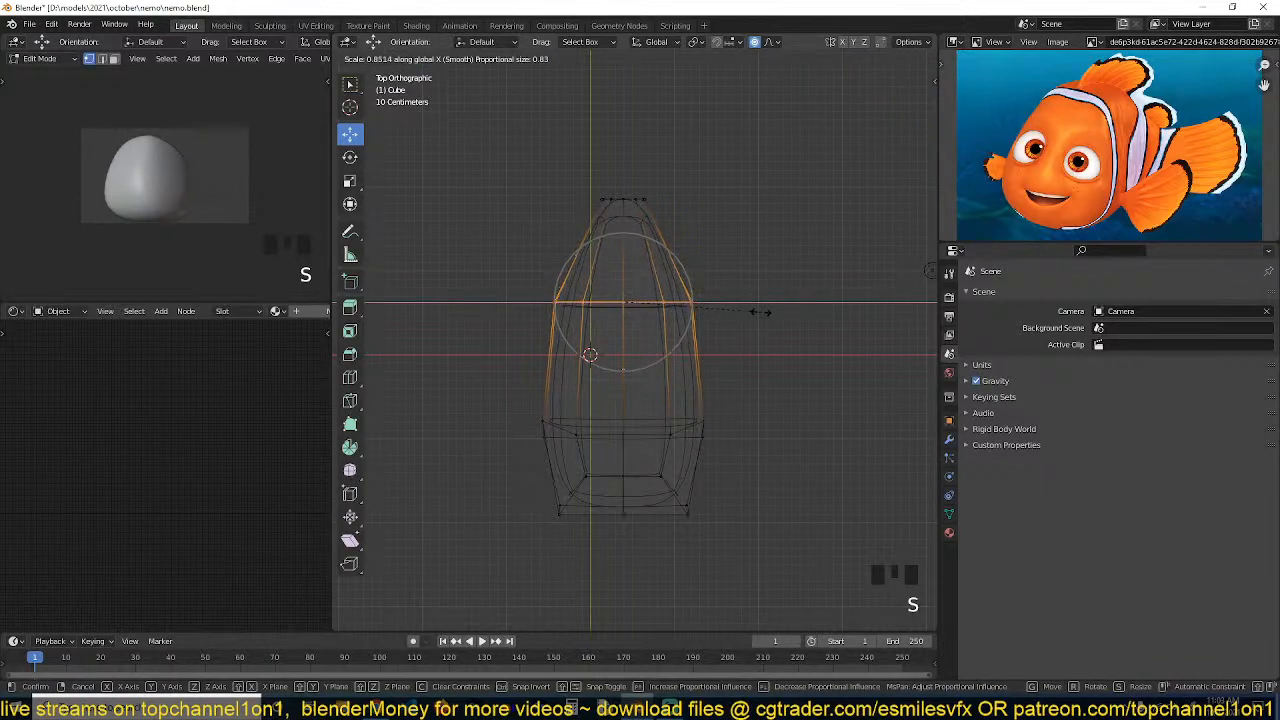
left_click(759, 312)
In the Subdivision modifier, turn off Optimal Display and set the viewport levels to 1
key("Tab")
key("z")
middle_click_drag(803, 338, 751, 206)
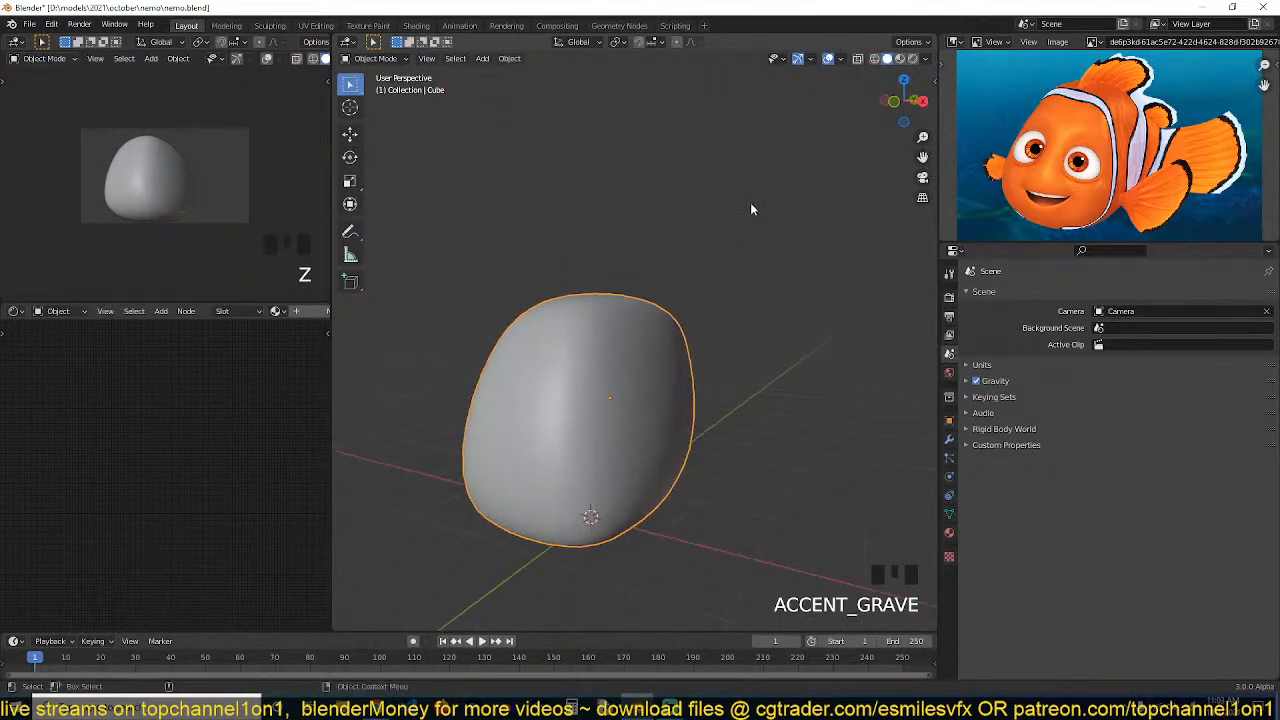
key("q")
left_click(668, 274)
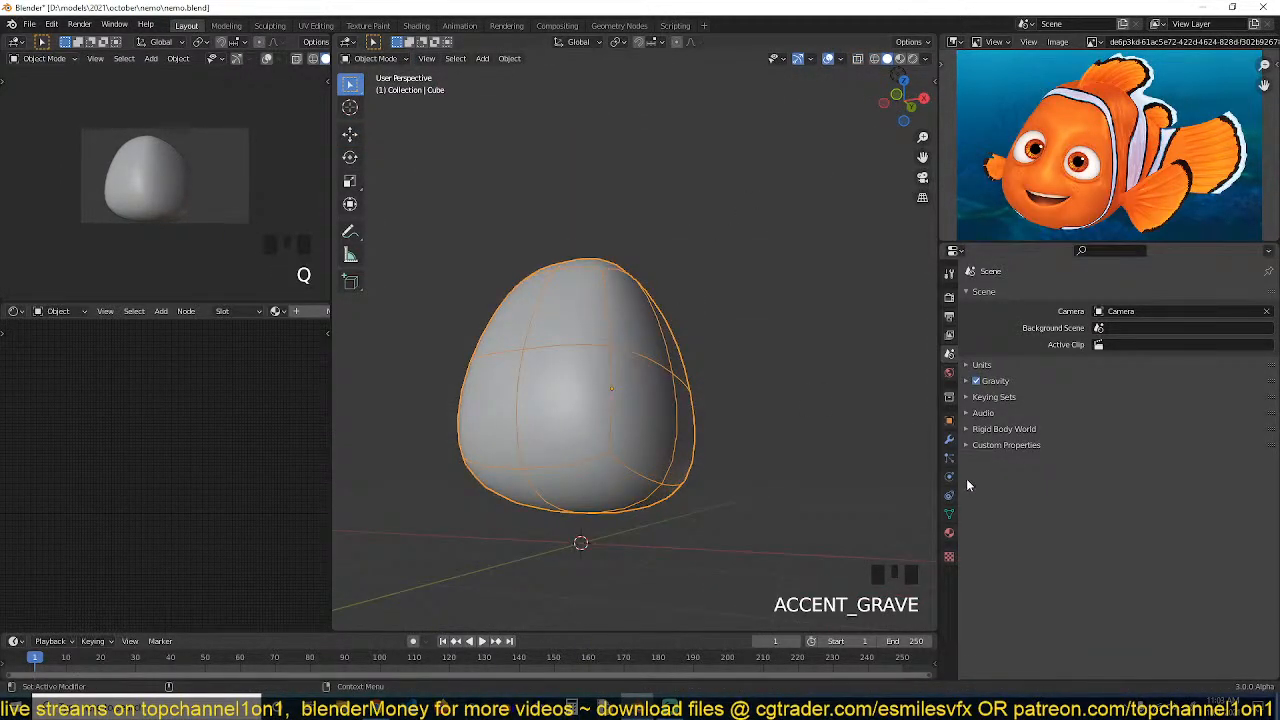
left_click(949, 439)
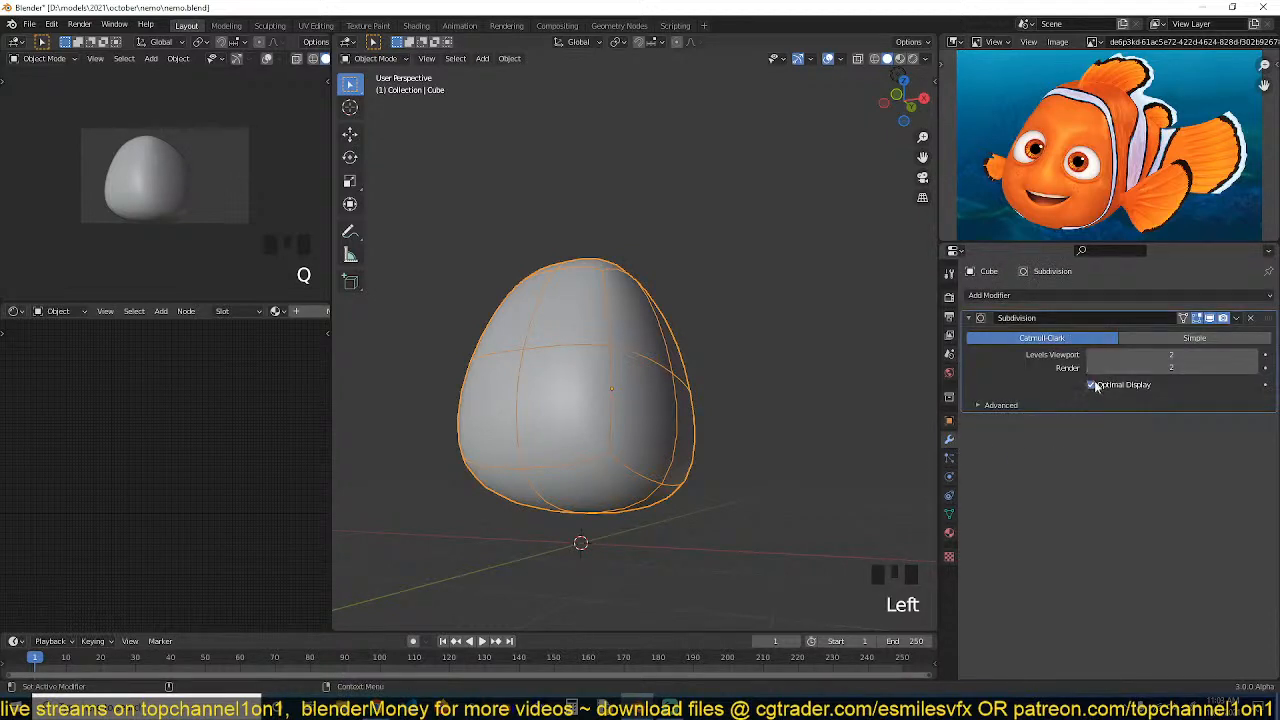
left_click(1094, 385)
middle_click_drag(704, 400, 789, 414)
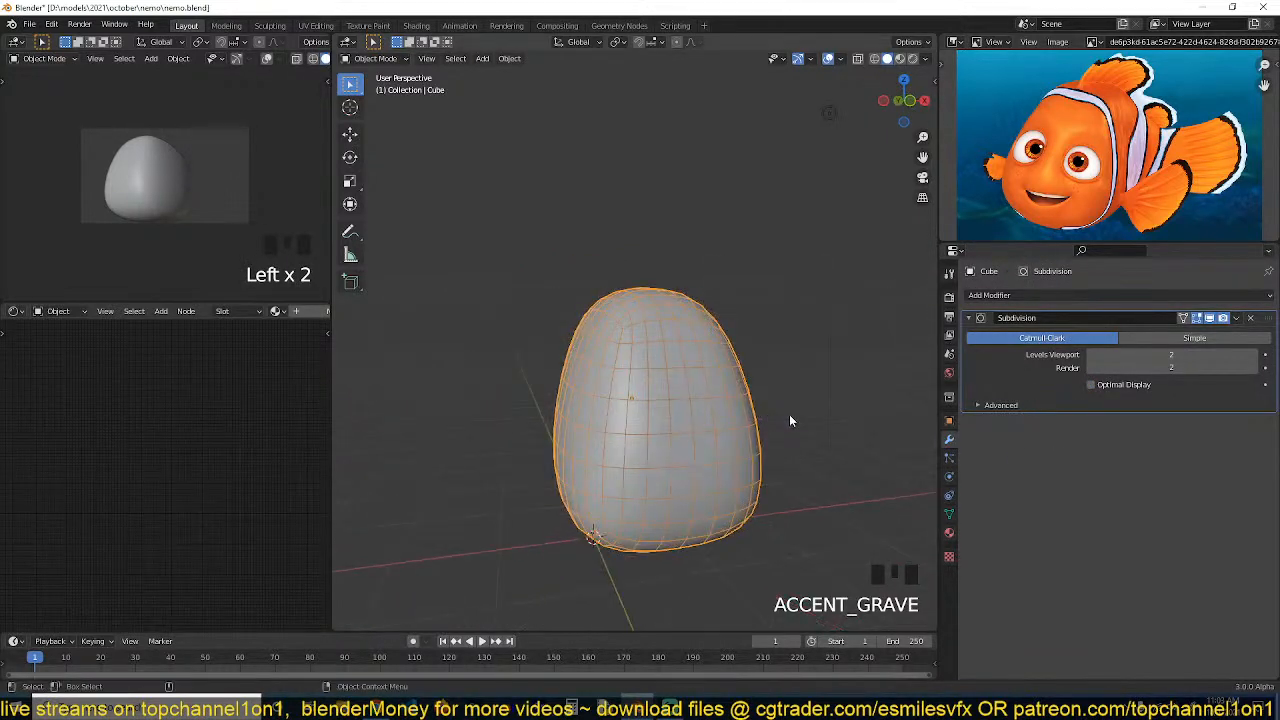
left_click(1095, 354)
left_click(1092, 353)
middle_click_drag(843, 369, 615, 387)
key("KP_3")
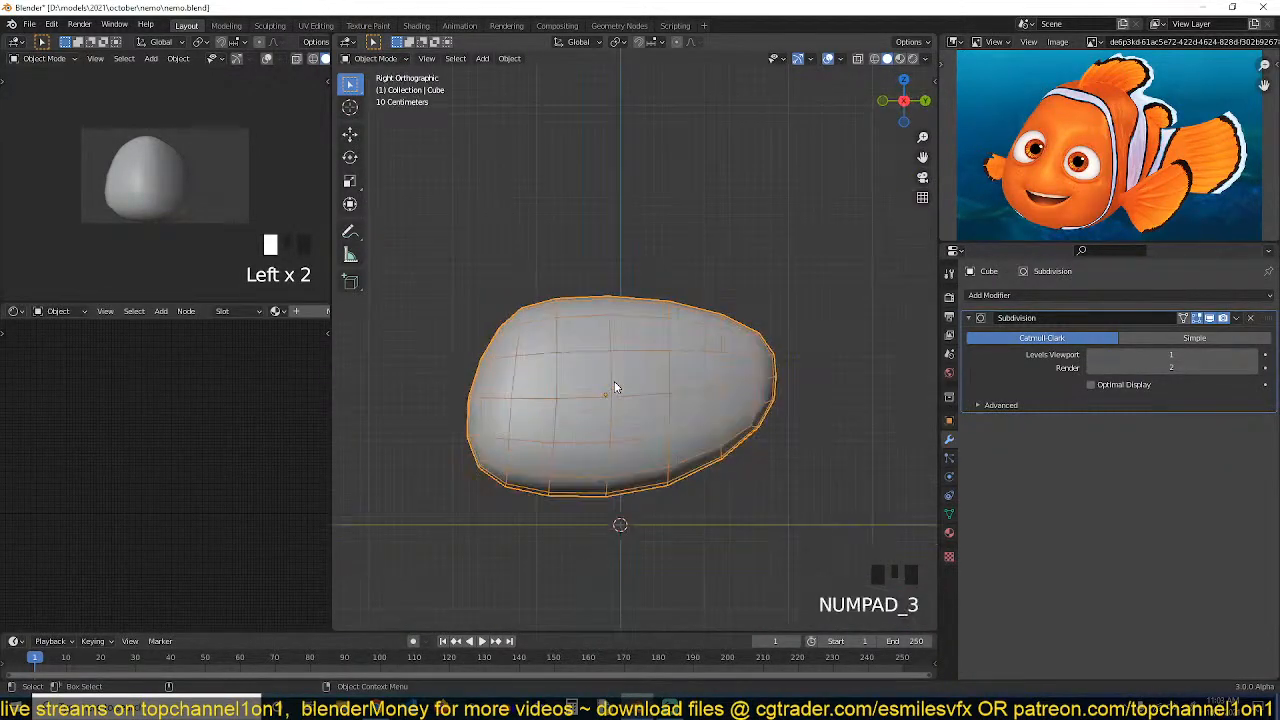
Toggle the Subdivision modifier's on-cage display option
left_click(1212, 319)
left_click(1212, 319)
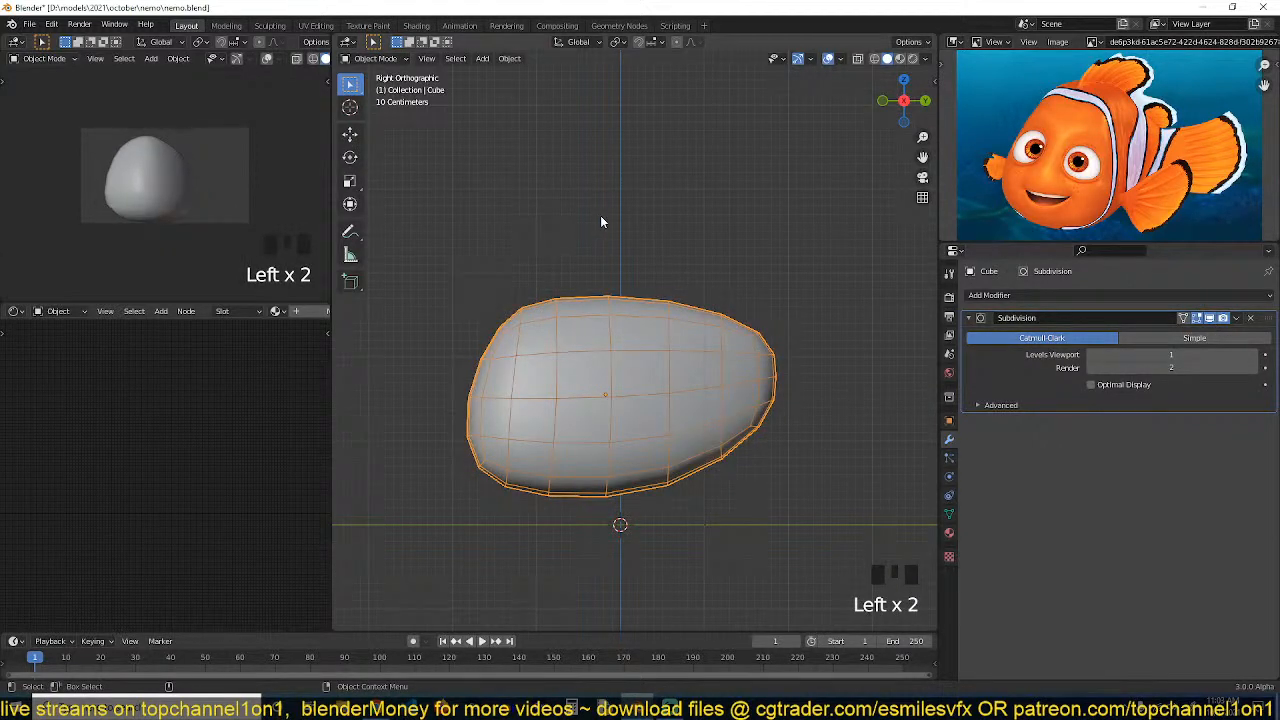
key("q")
left_click(645, 208)
key("grave")
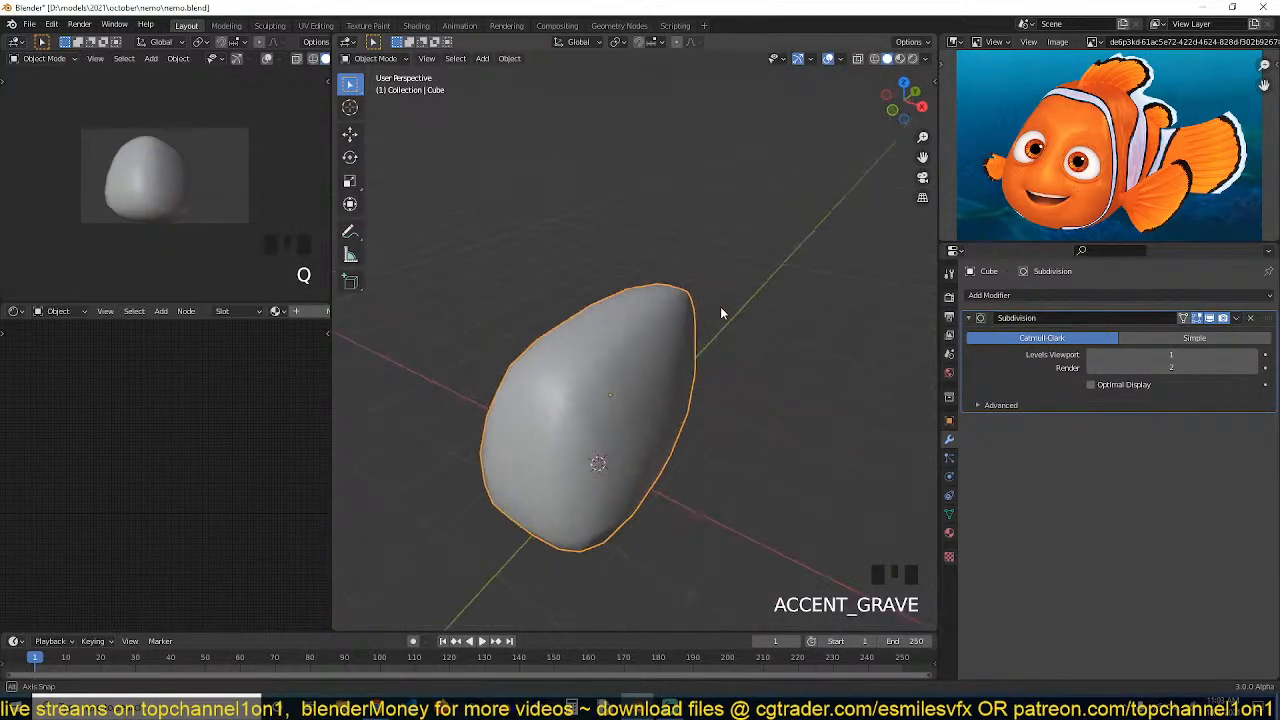
Switch the viewport shading to Material Preview
left_click(900, 58)
key("grave")
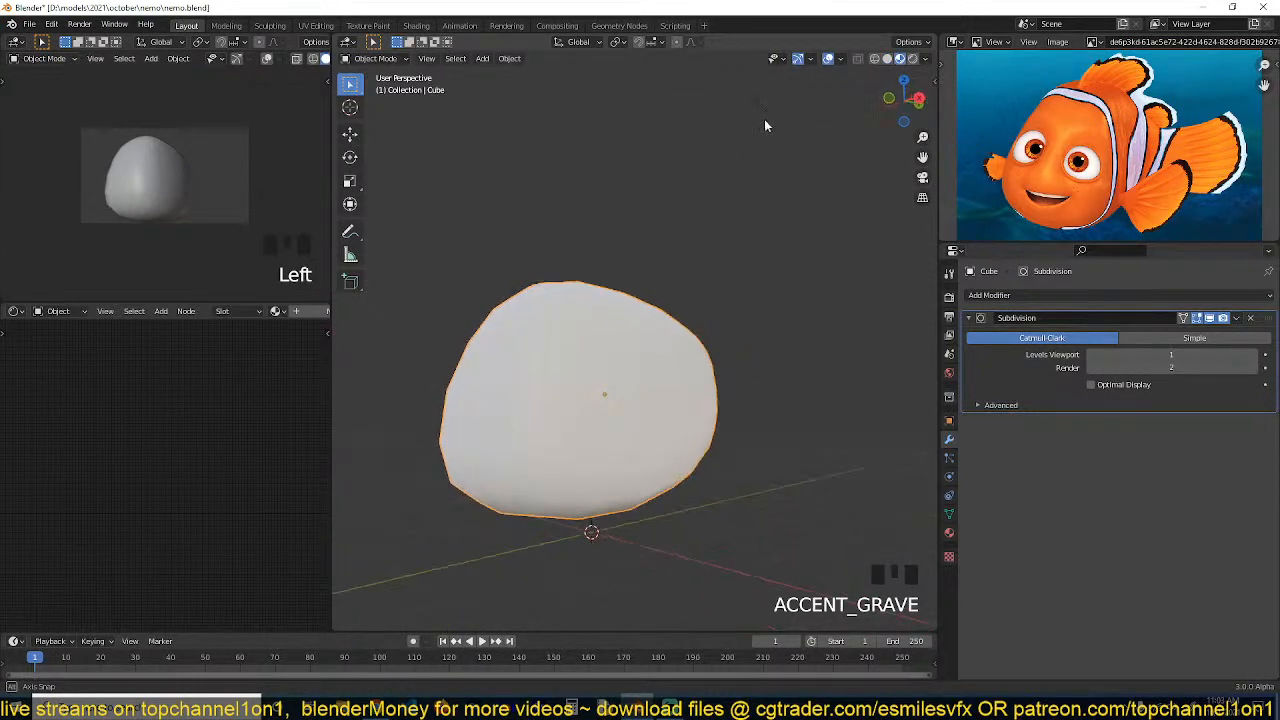
middle_click_drag(796, 119, 714, 157)
middle_click_drag(658, 320, 745, 258, "shift")
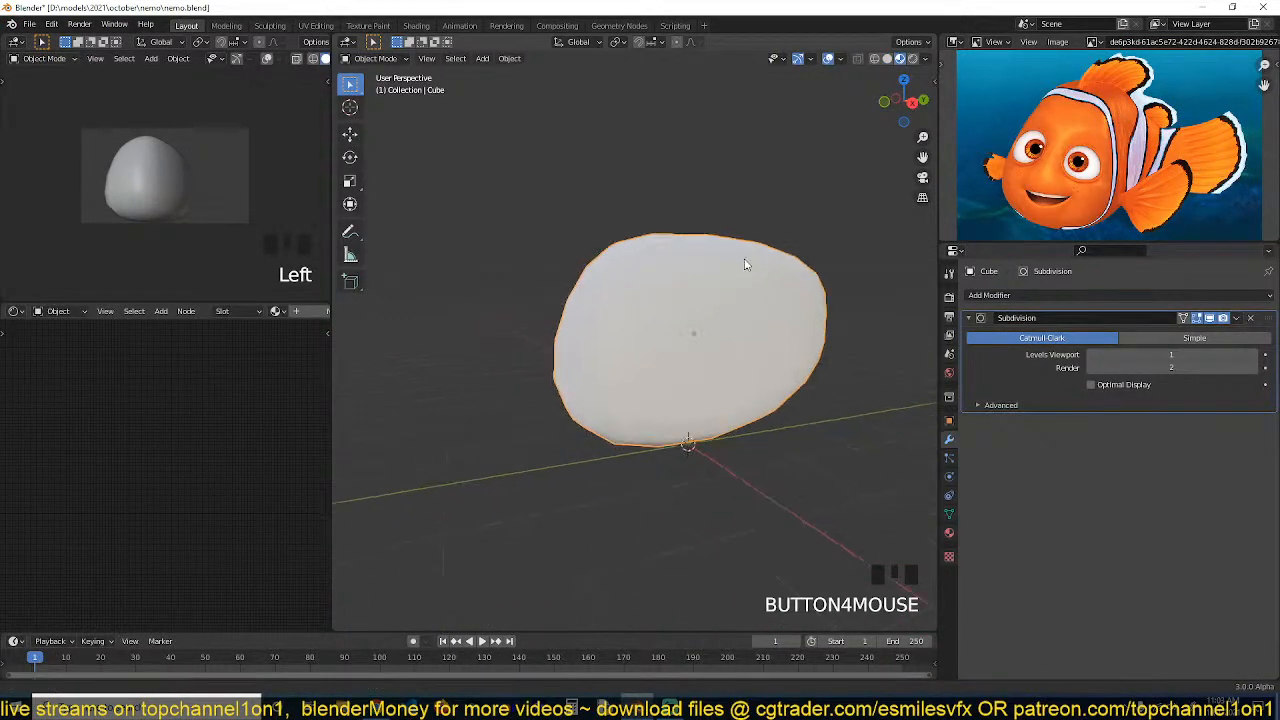
scroll(740, 264, "up", 2)
key("Tab")
key("Tab")
Add a Texture Coordinate node to the body's material in the shader node editor
left_click(301, 311)
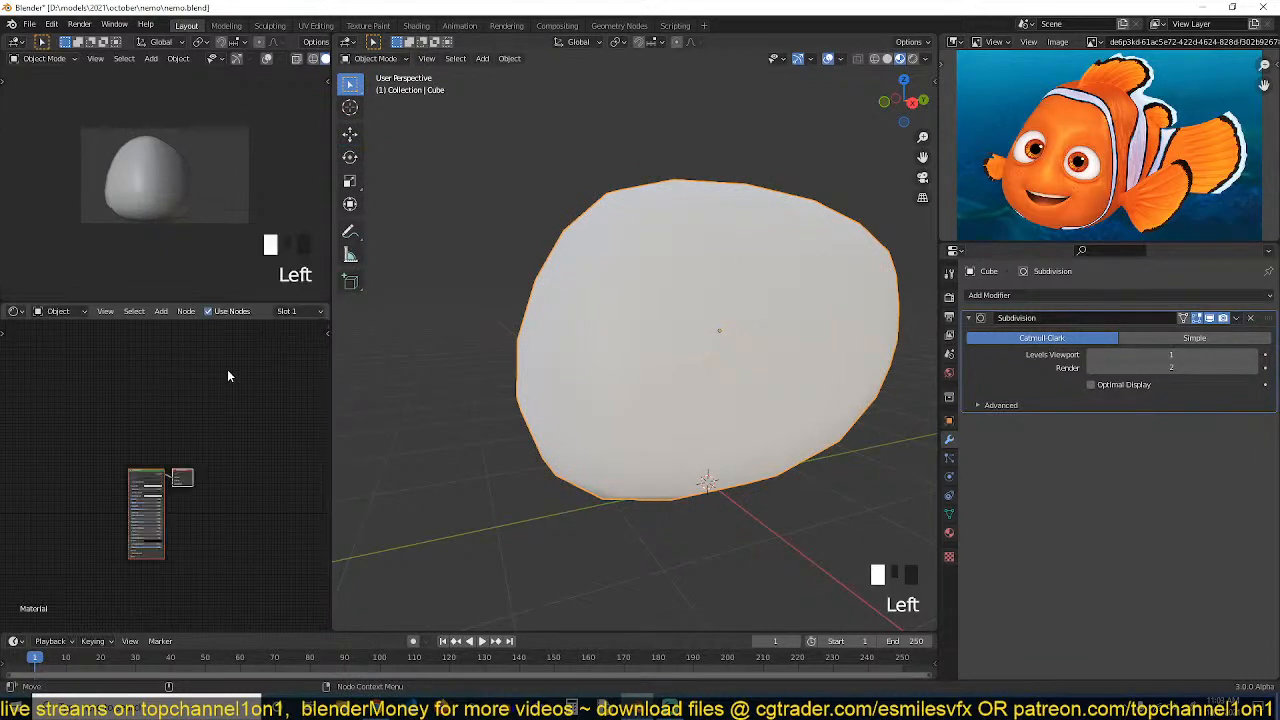
middle_click_drag(165, 423, 235, 356)
scroll(234, 356, "up", 2)
scroll(674, 283, "up", 1)
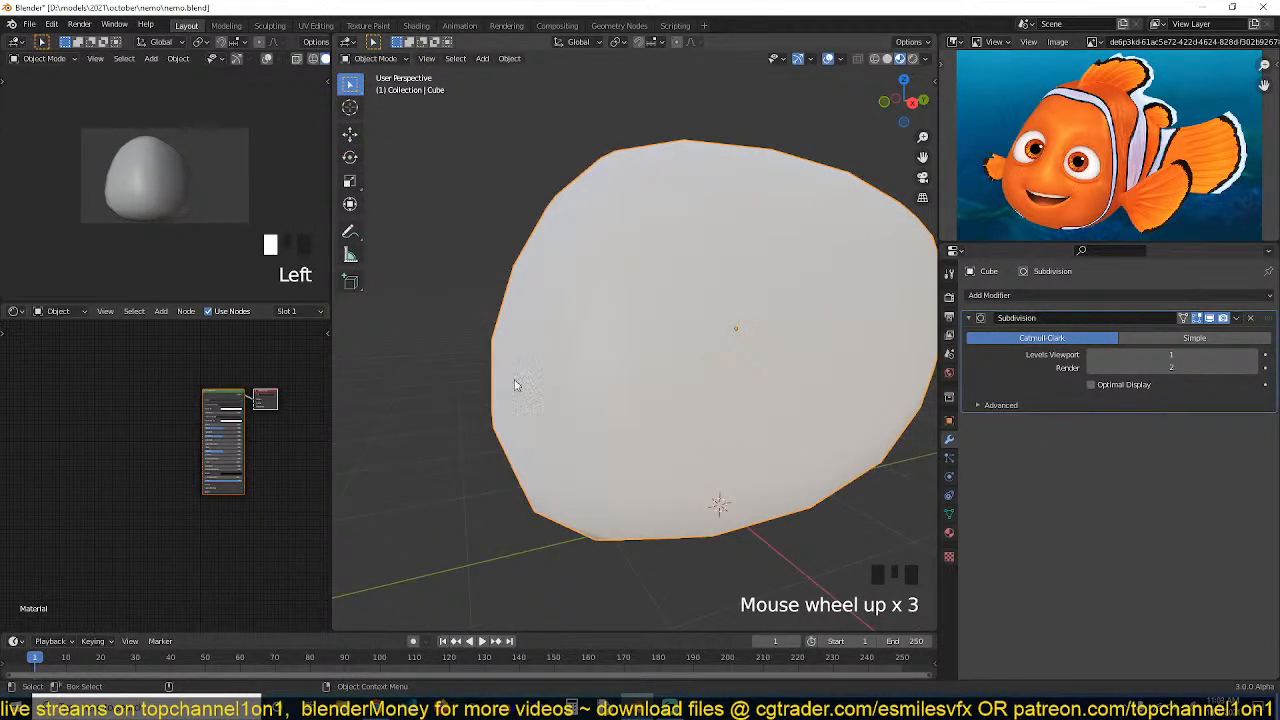
middle_click_drag(515, 384, 717, 381)
scroll(217, 434, "up", 4)
middle_click_drag(292, 396, 385, 392)
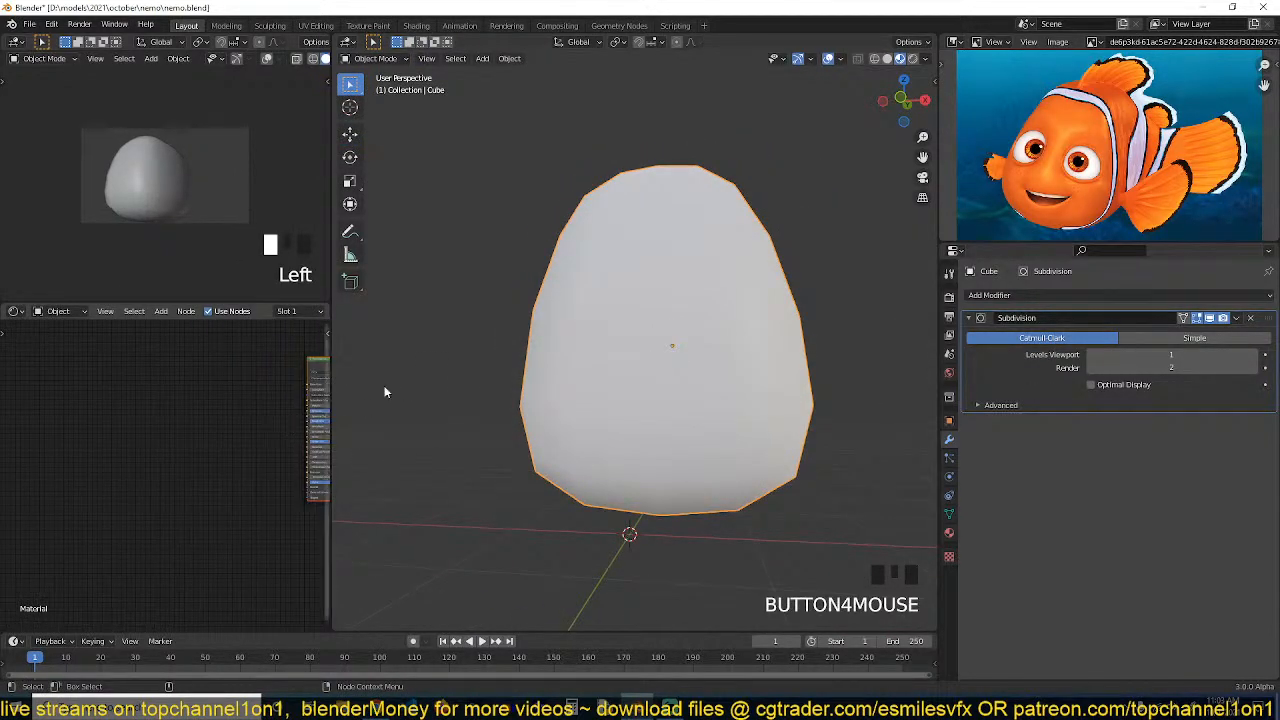
scroll(686, 328, "up", 2)
middle_click_drag(686, 328, 560, 360)
scroll(641, 355, "down", 3)
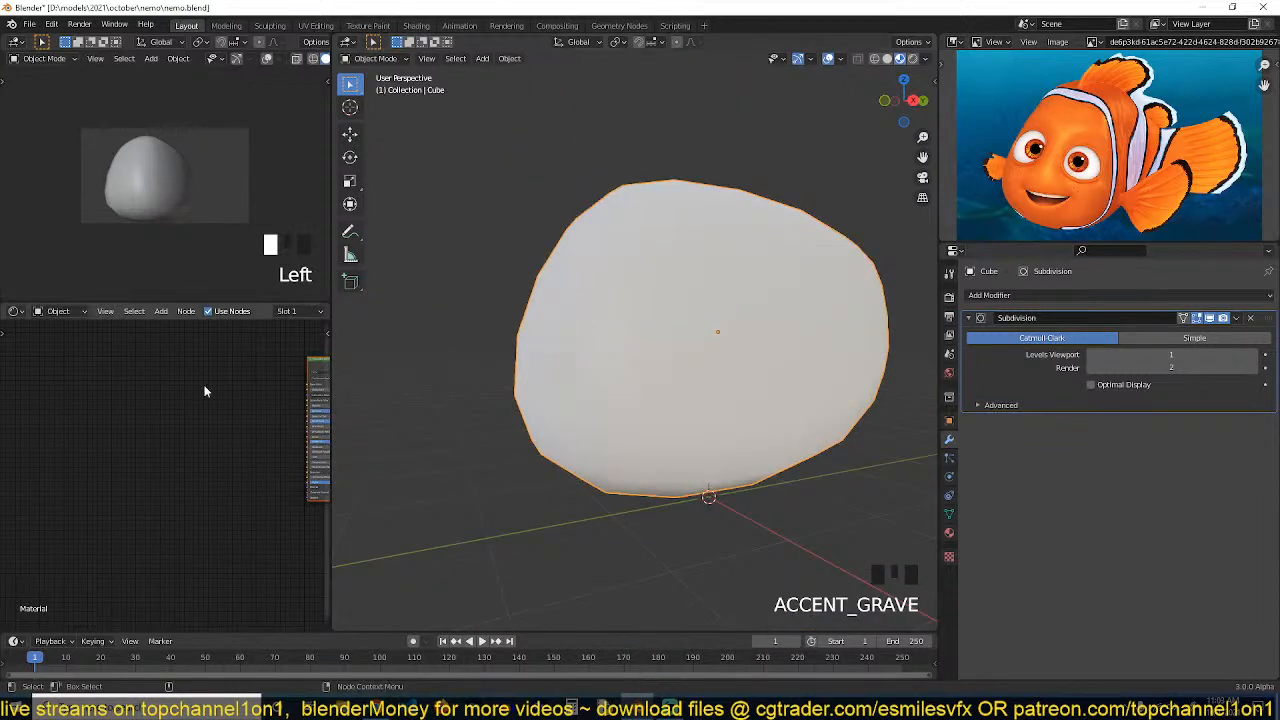
middle_click_drag(175, 384, 134, 413)
scroll(170, 450, "up", 2)
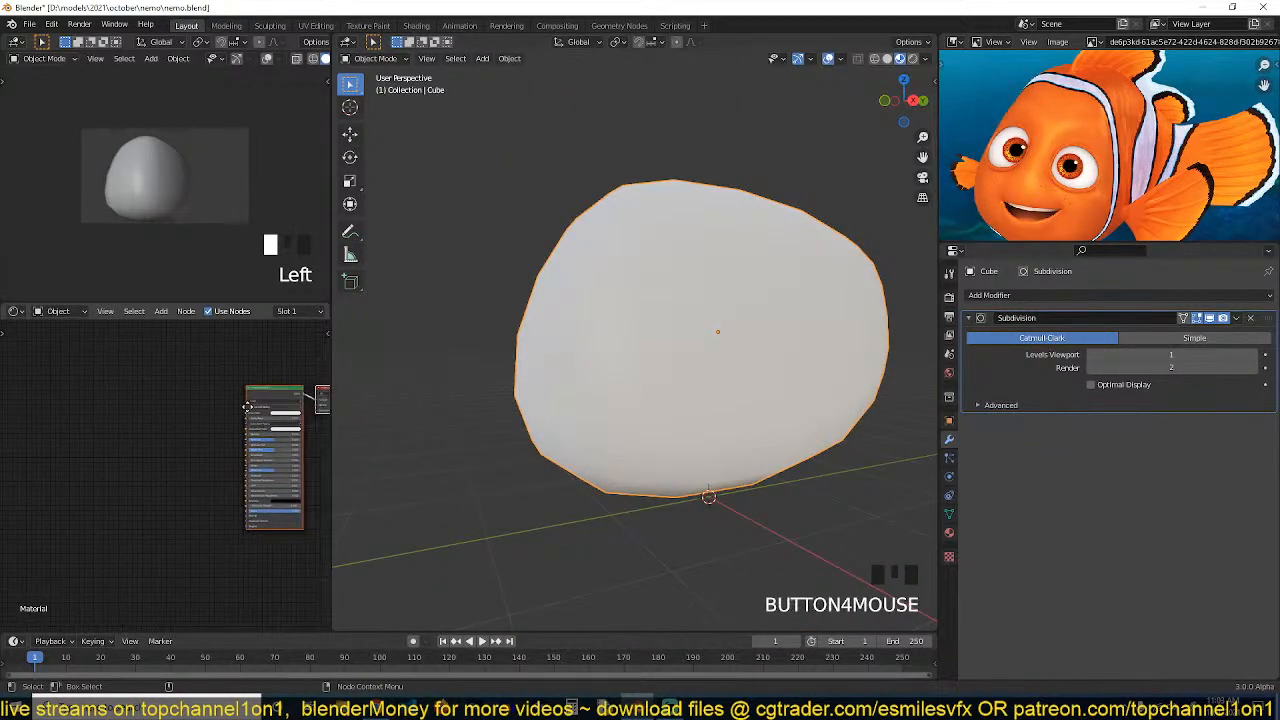
left_click(140, 380)
key("shift+a")
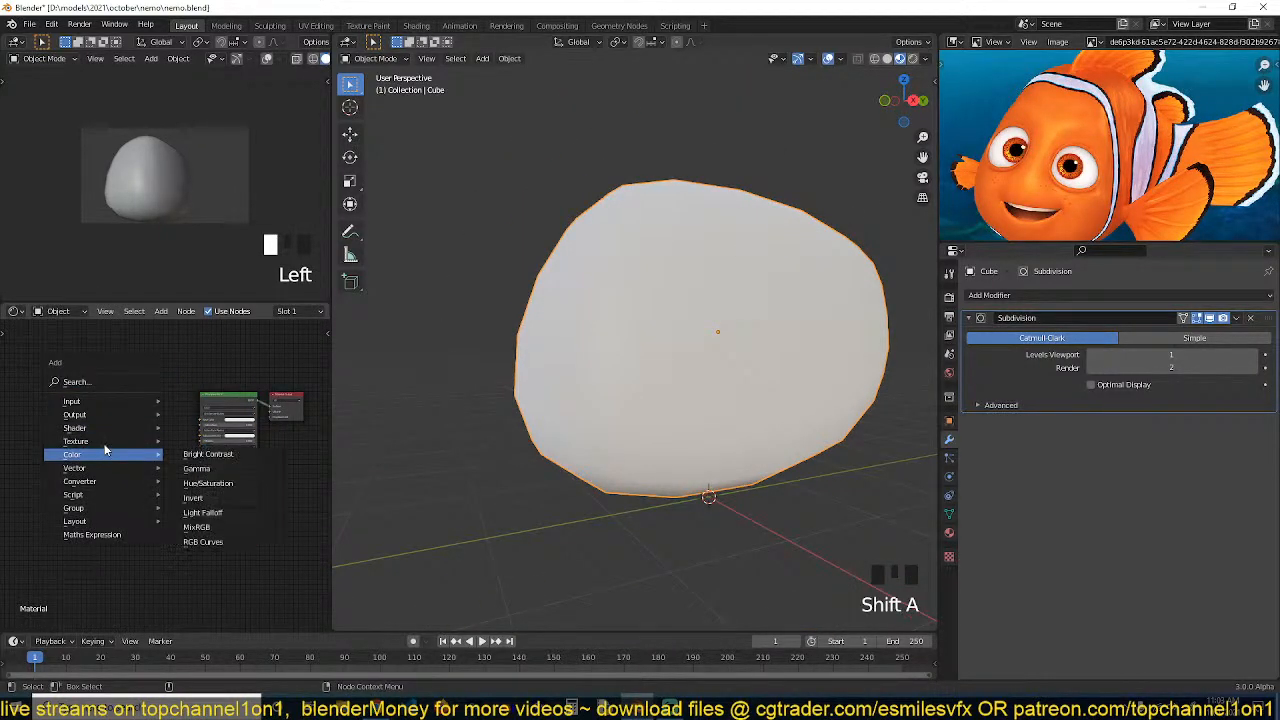
mouse_move(80, 484)
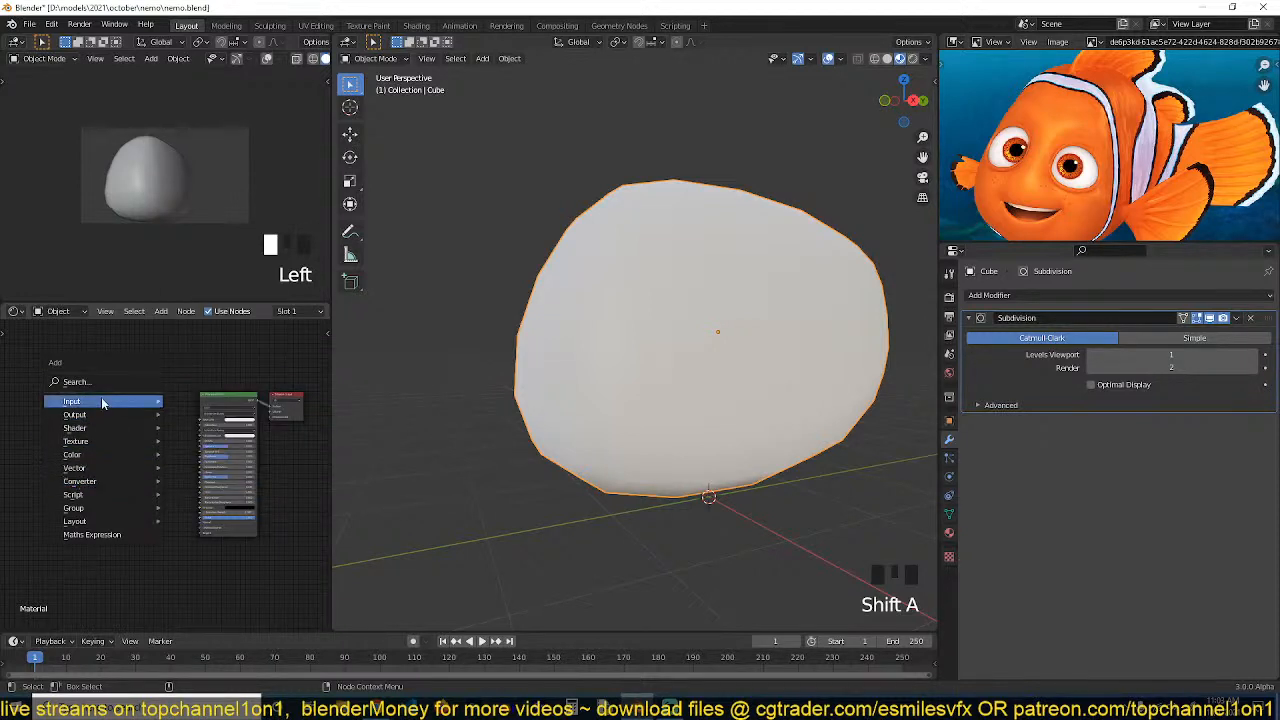
mouse_move(100, 400)
left_click(220, 328)
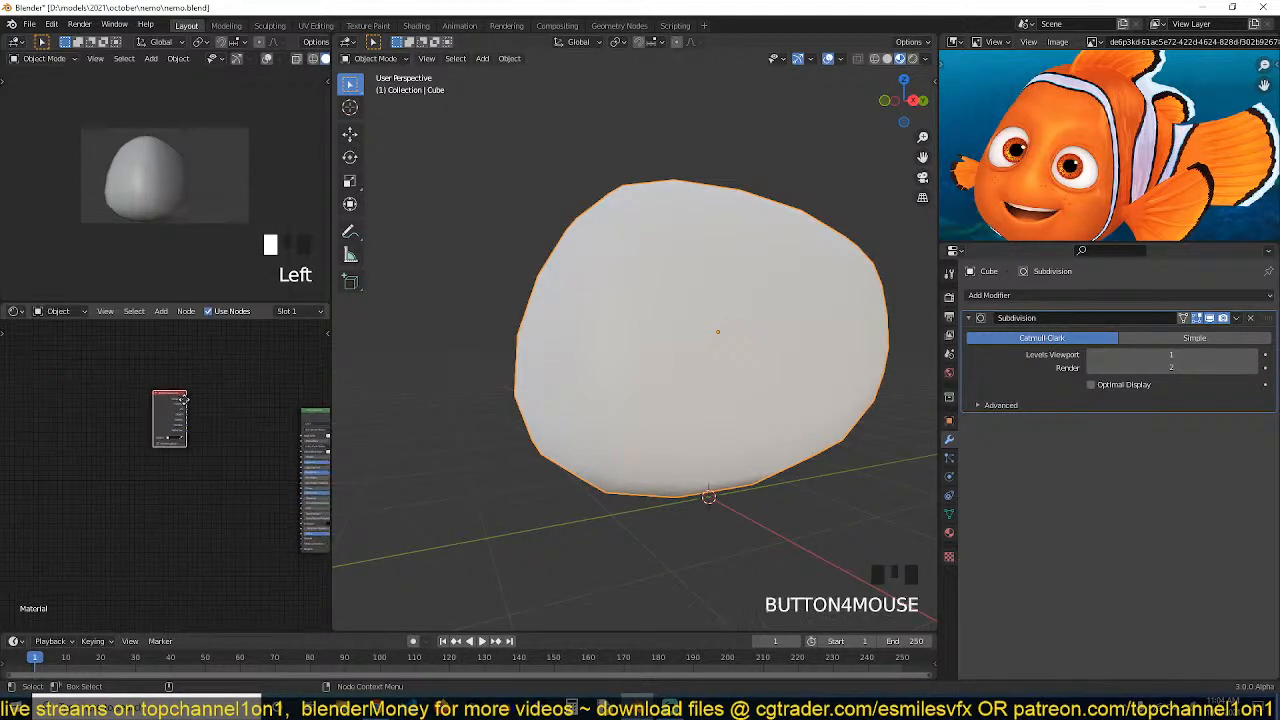
Add a Math node set to Add to the material's node tree
scroll(180, 400, "up", 2)
left_click(151, 419)
key("shift+a")
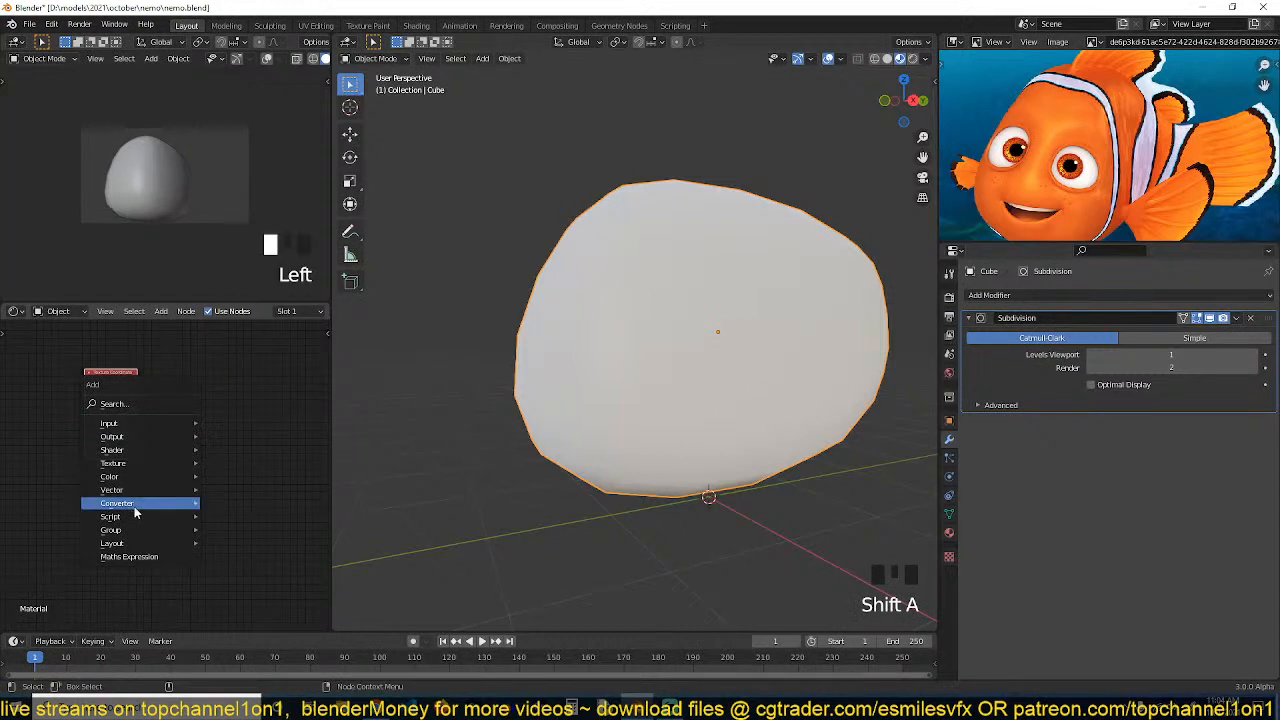
mouse_move(134, 503)
left_click(225, 401)
left_click(205, 366)
scroll(185, 404, "up", 4)
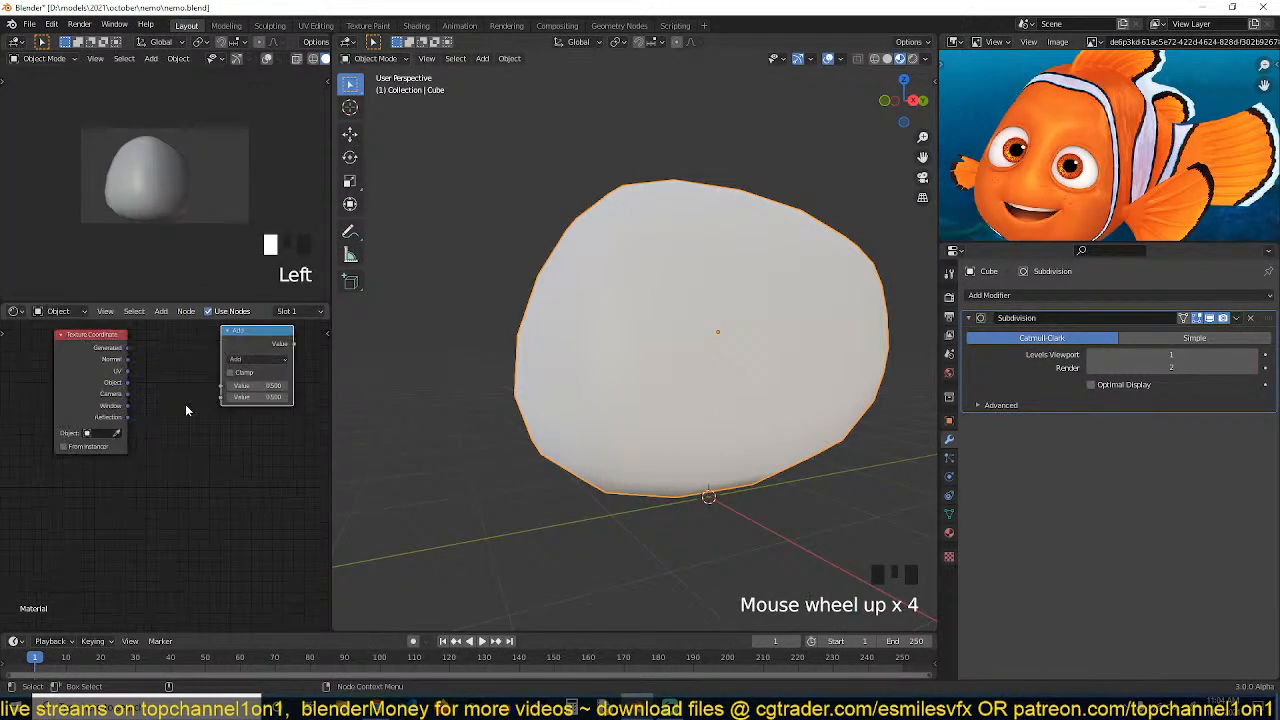
Add a Separate XYZ node from the Converter category to the material
key("shift+a")
mouse_move(106, 390)
mouse_move(145, 408)
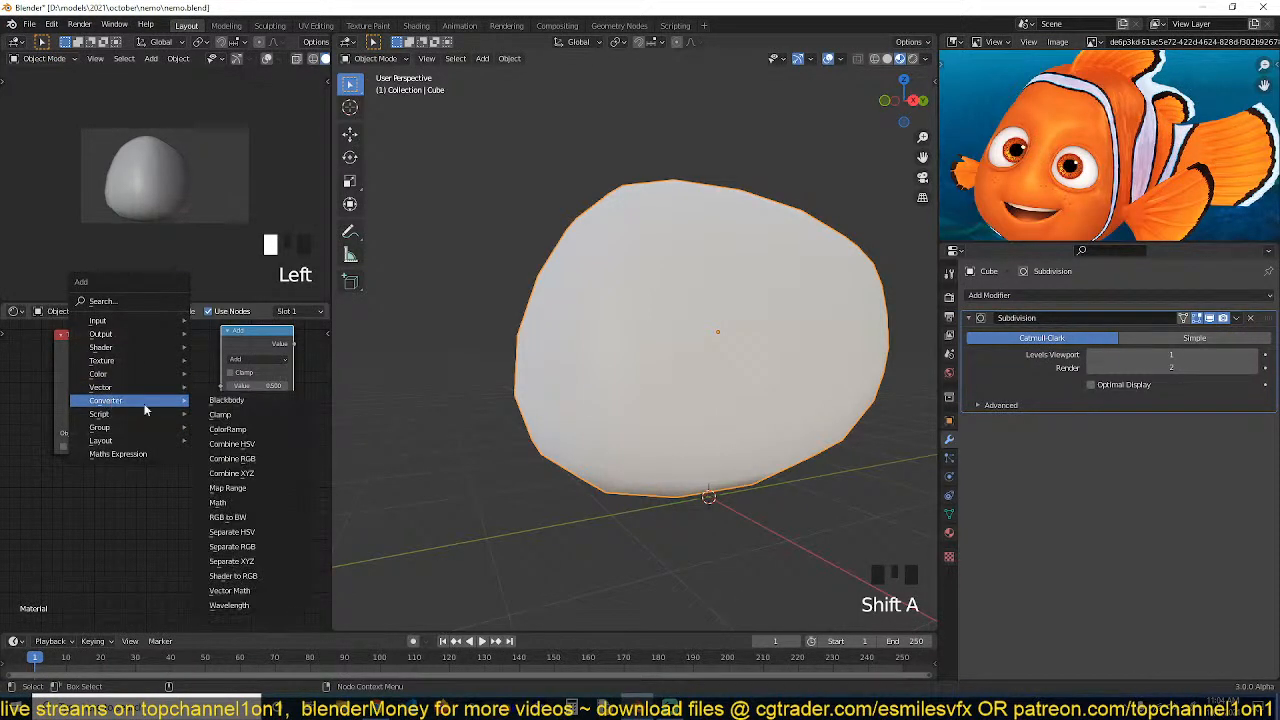
left_click(243, 566)
left_click(149, 335)
middle_click_drag(180, 373, 237, 383)
scroll(229, 380, "up", 3)
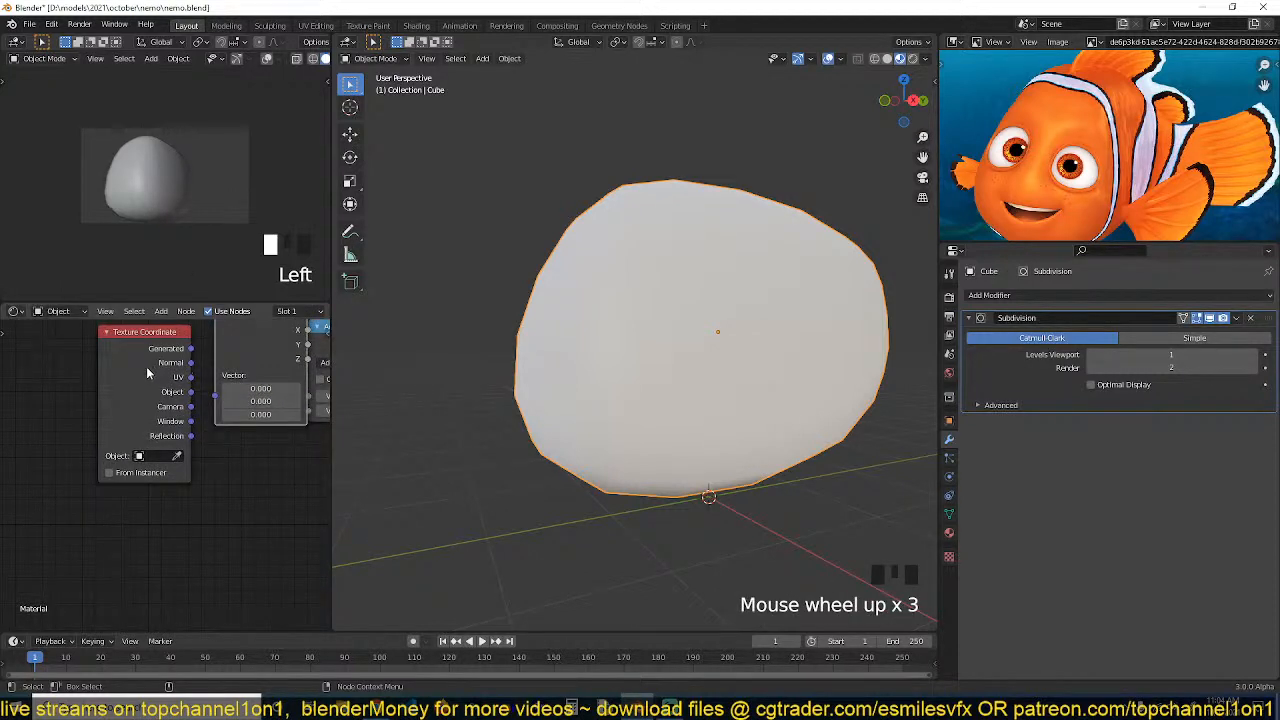
Arrange the nodes and connect the Texture Coordinate Object output to the Separate XYZ Vector input
left_click_drag(149, 373, 92, 398)
left_click_drag(246, 361, 205, 381)
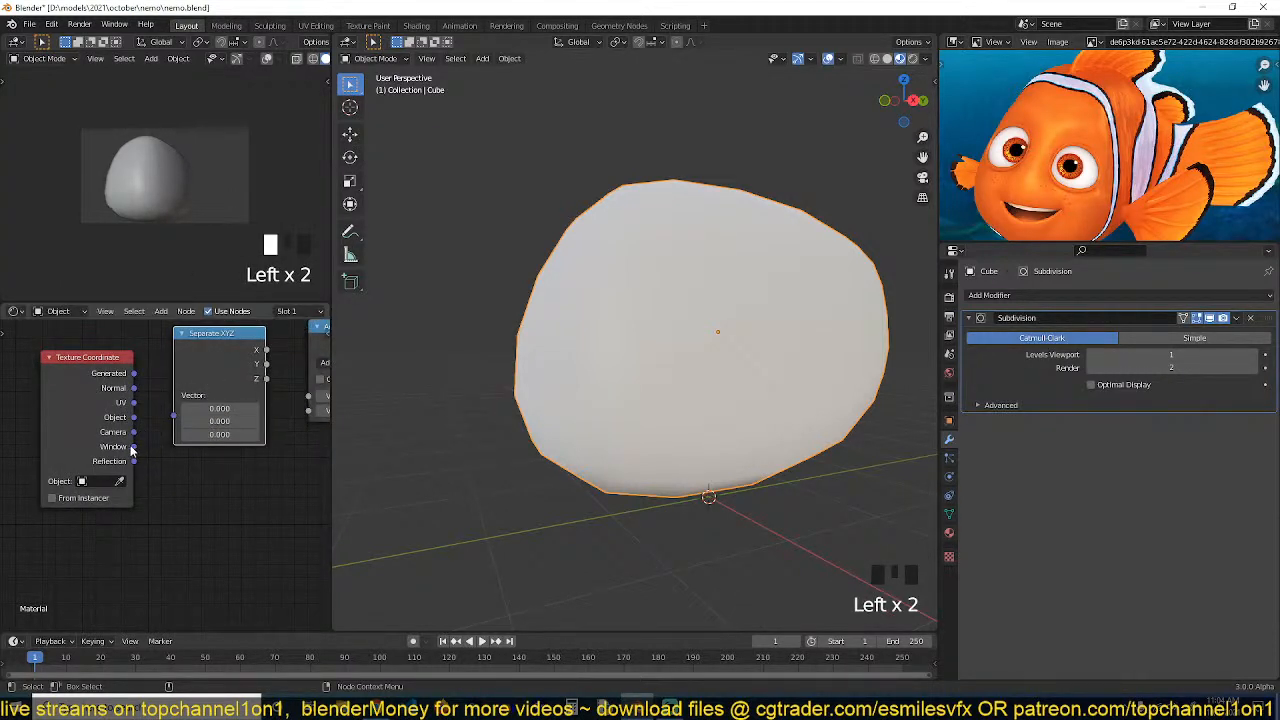
left_click_drag(133, 417, 174, 415)
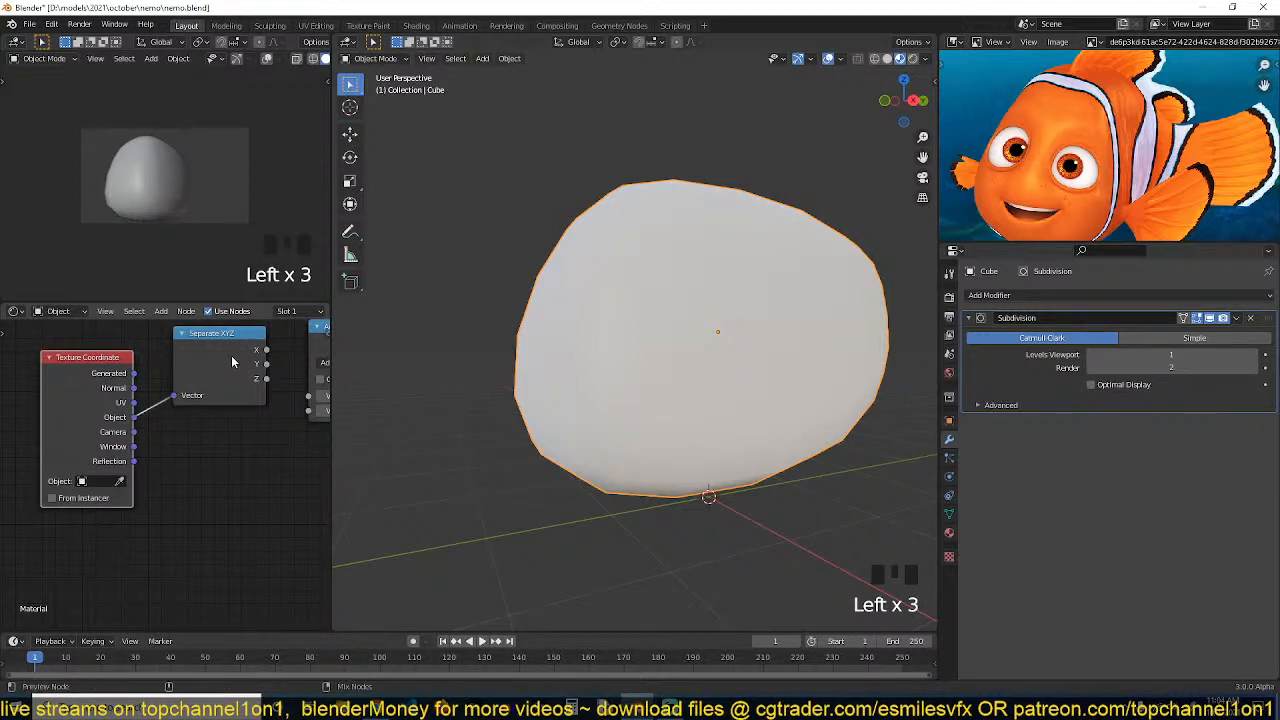
Preview the Separate XYZ node's outputs on the body
left_click(237, 363, "ctrl+shift")
scroll(685, 333, "down", 2)
middle_click_drag(685, 333, 783, 396)
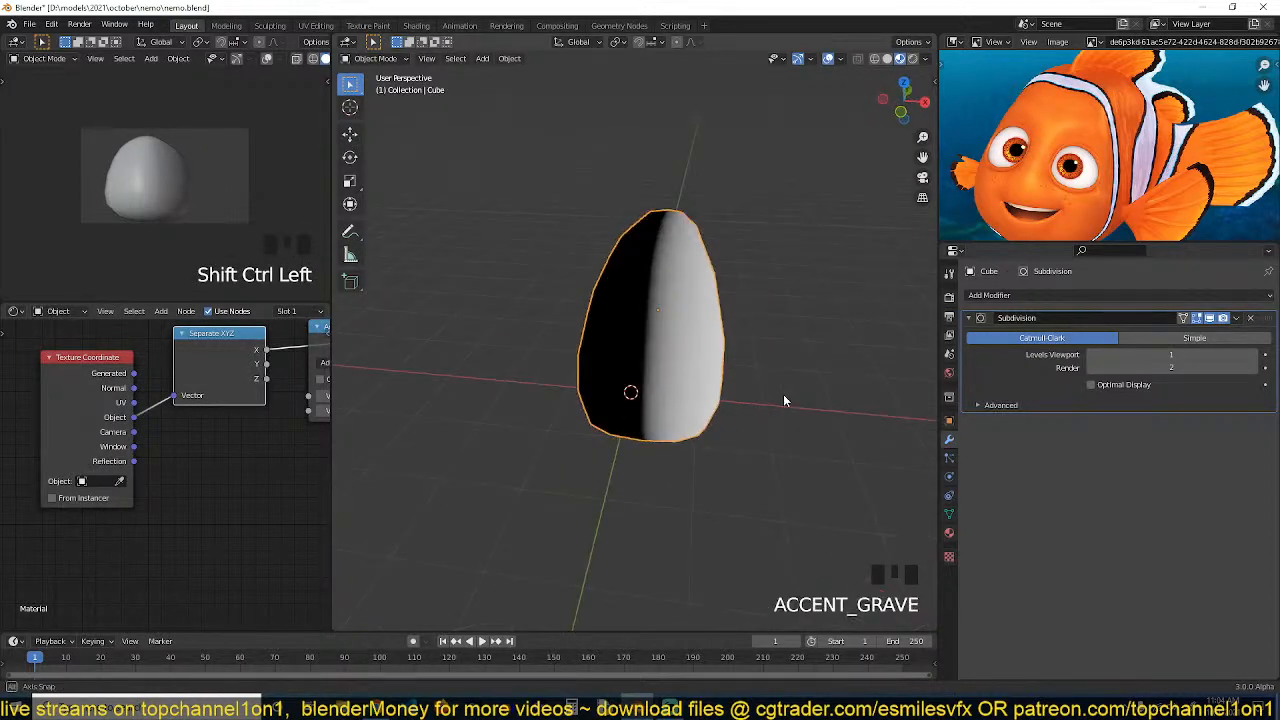
left_click(252, 372, "ctrl+shift")
middle_click_drag(592, 366, 508, 326)
scroll(1090, 152, "down", 2)
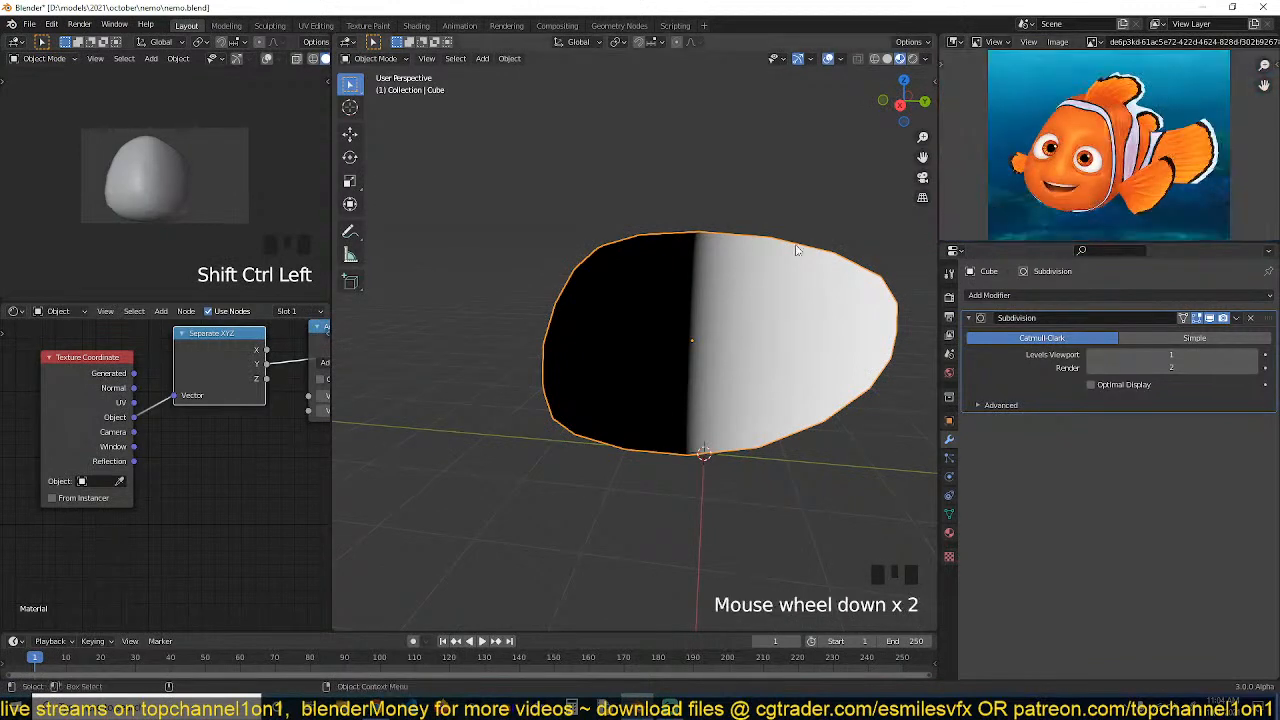
Connect the Texture Coordinate UV output to the Separate XYZ Vector input instead
left_click_drag(134, 403, 191, 397)
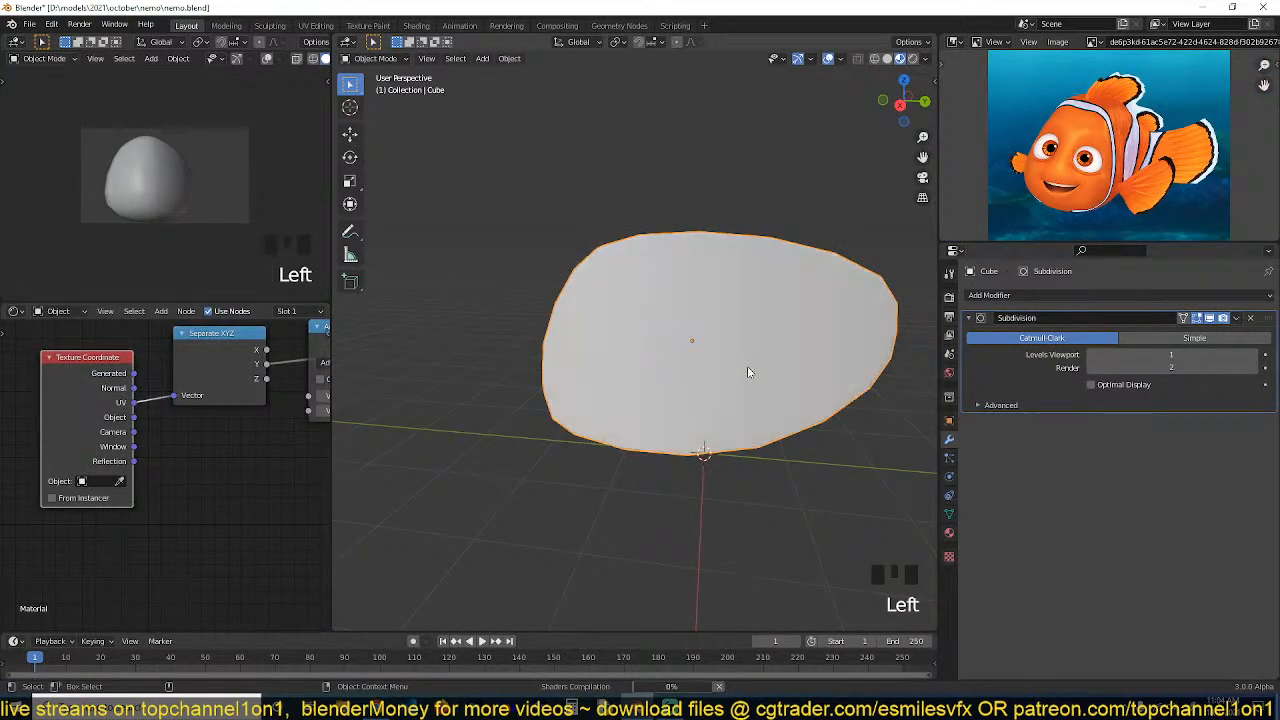
middle_click_drag(747, 366, 813, 414)
key("grave")
In Edit Mode with edge select, select an edge loop around the body and mark it as a seam
key("Tab")
key("2")
left_click(609, 284, "alt")
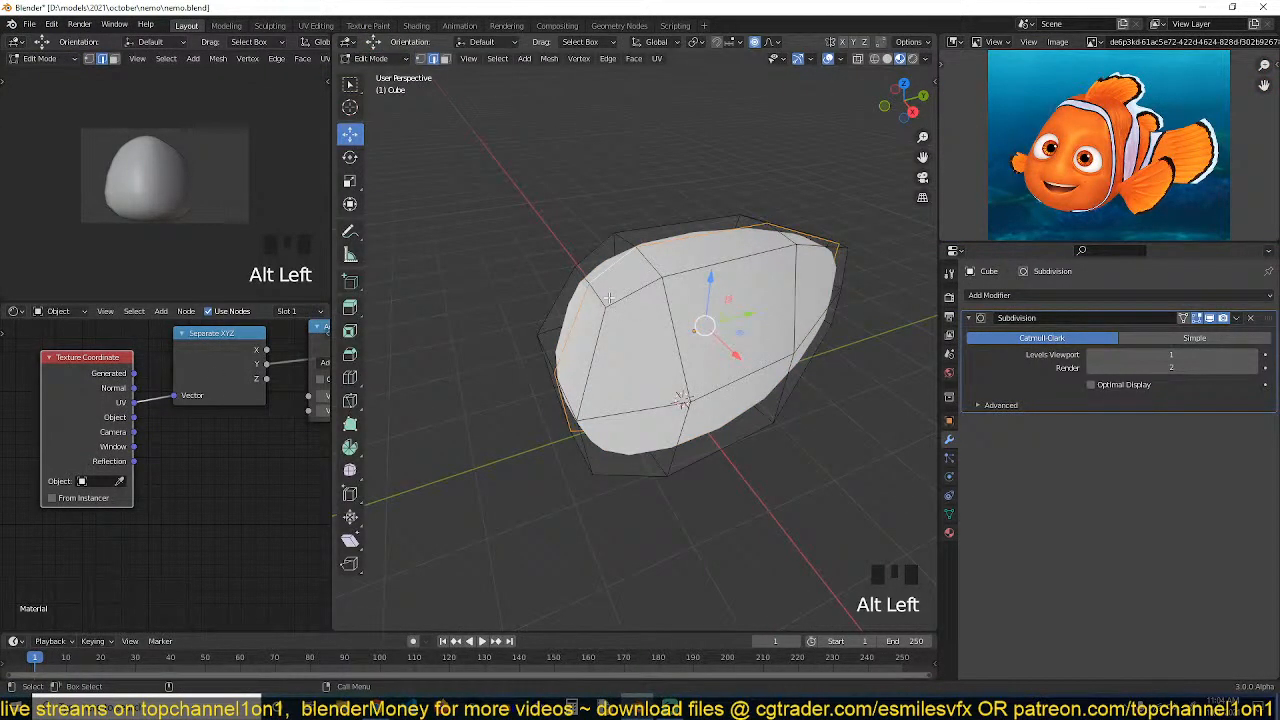
key("ctrl+e")
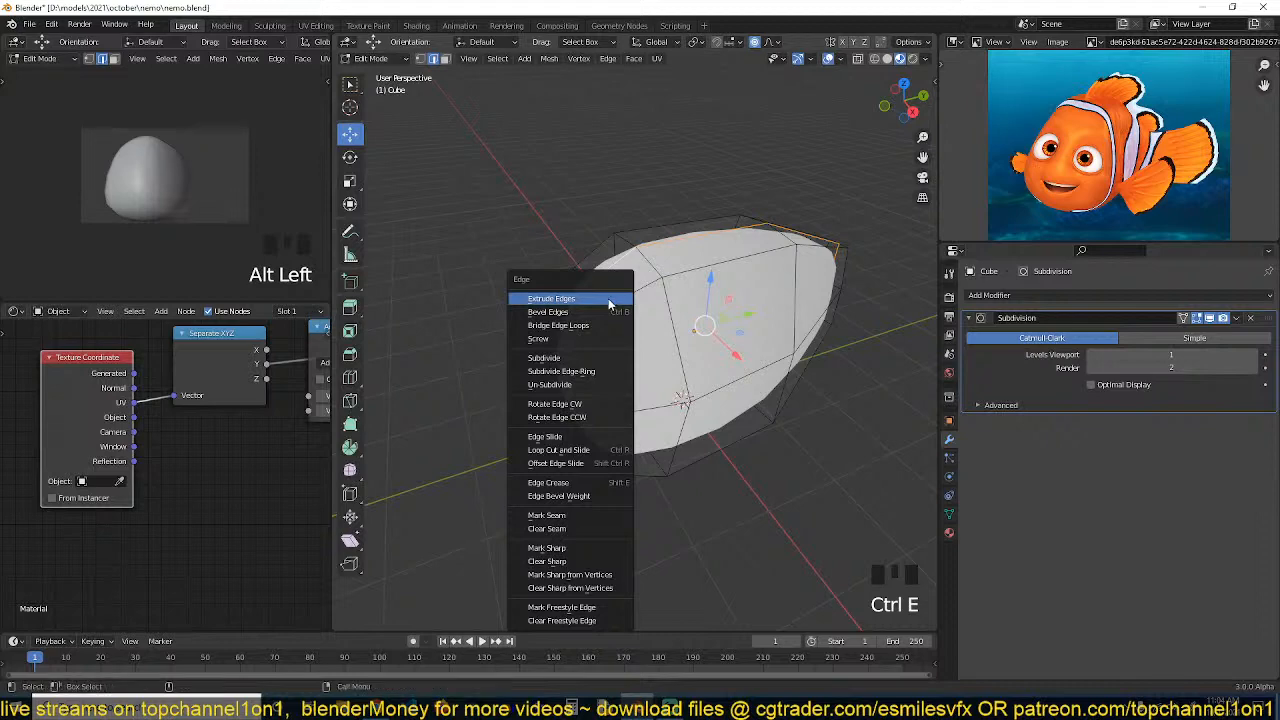
left_click(565, 520)
Select the whole mesh and UV unwrap it
key("a")
key("u")
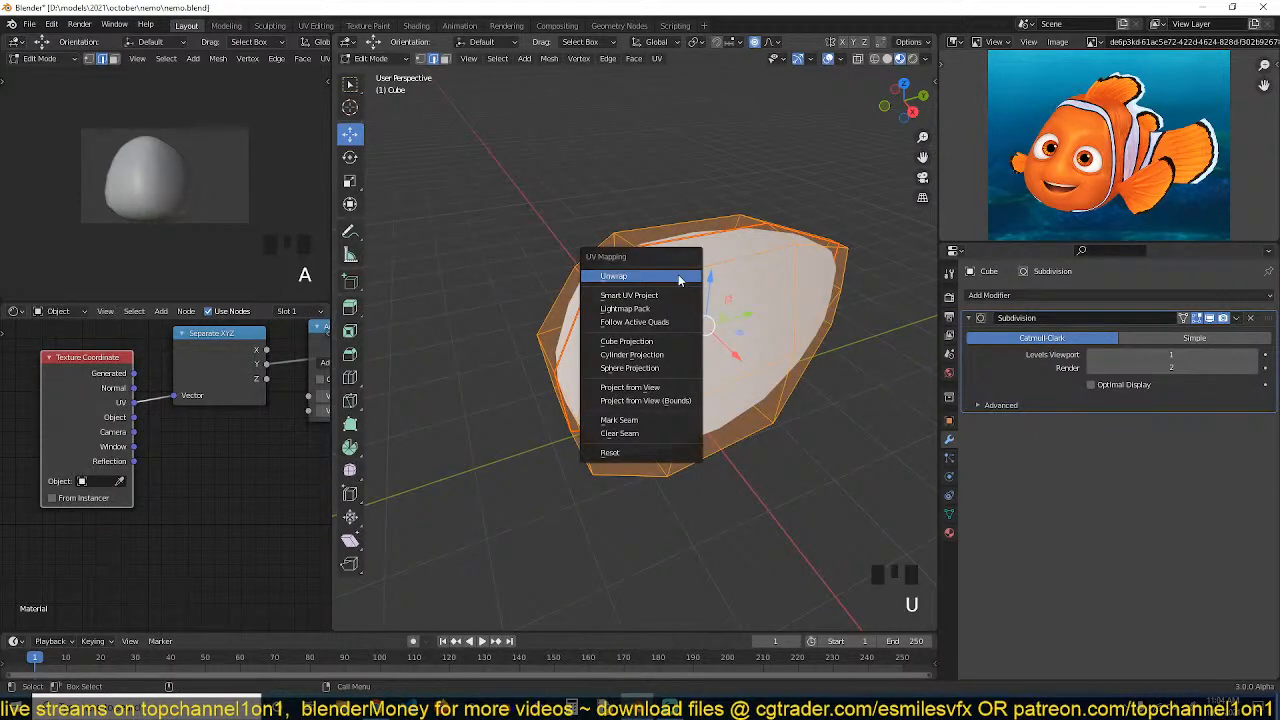
left_click(679, 280)
key("grave")
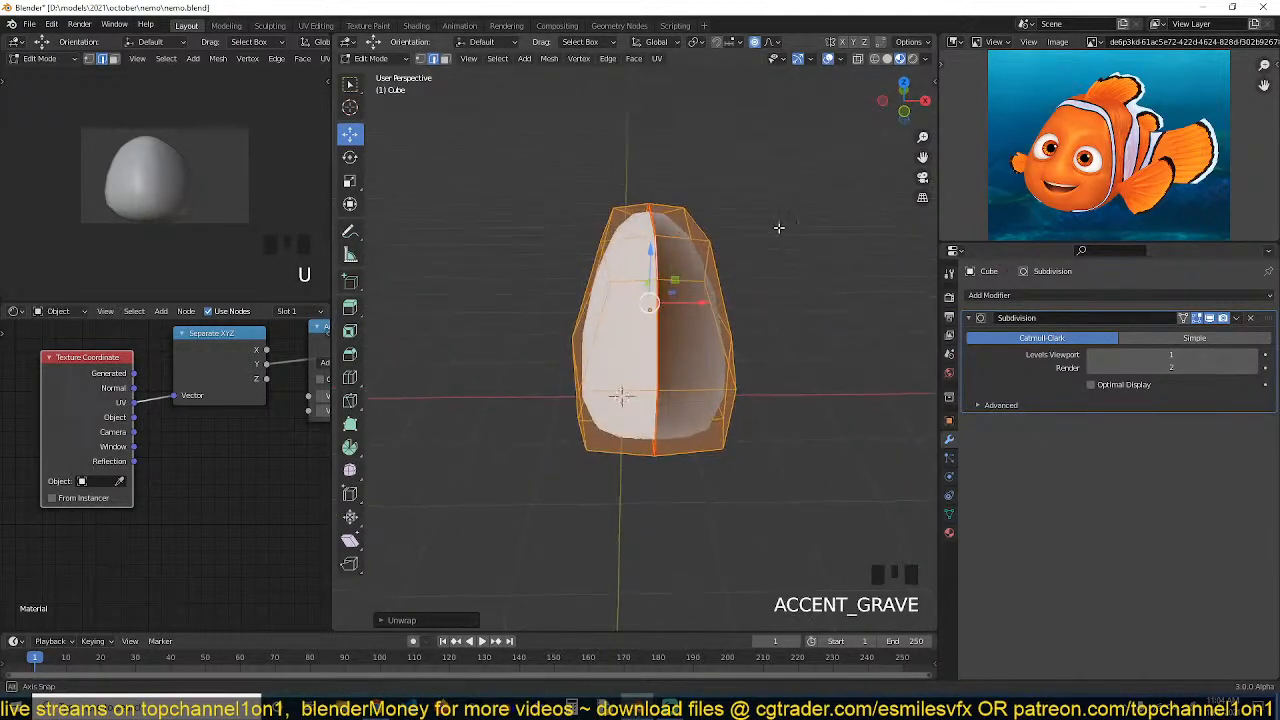
Recalculate the normals of the whole mesh and return to Object Mode
middle_click_drag(779, 227, 767, 215)
key("a")
key("shift+n")
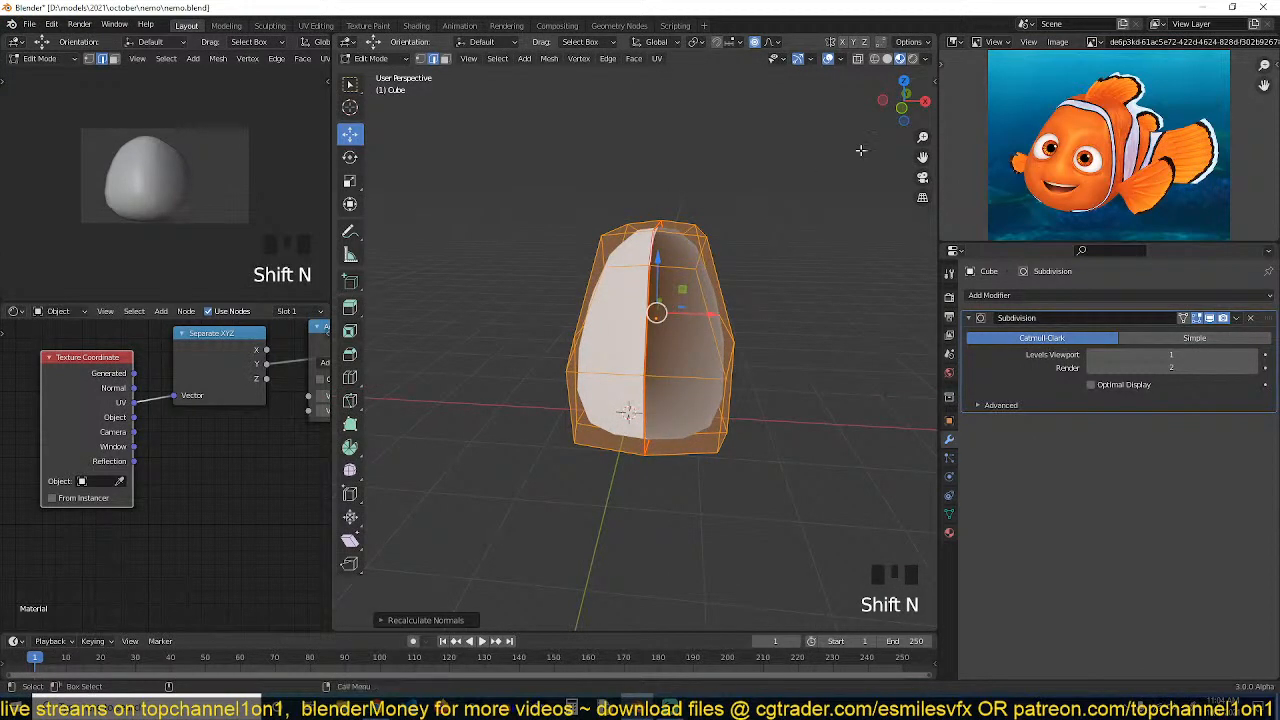
key("Tab")
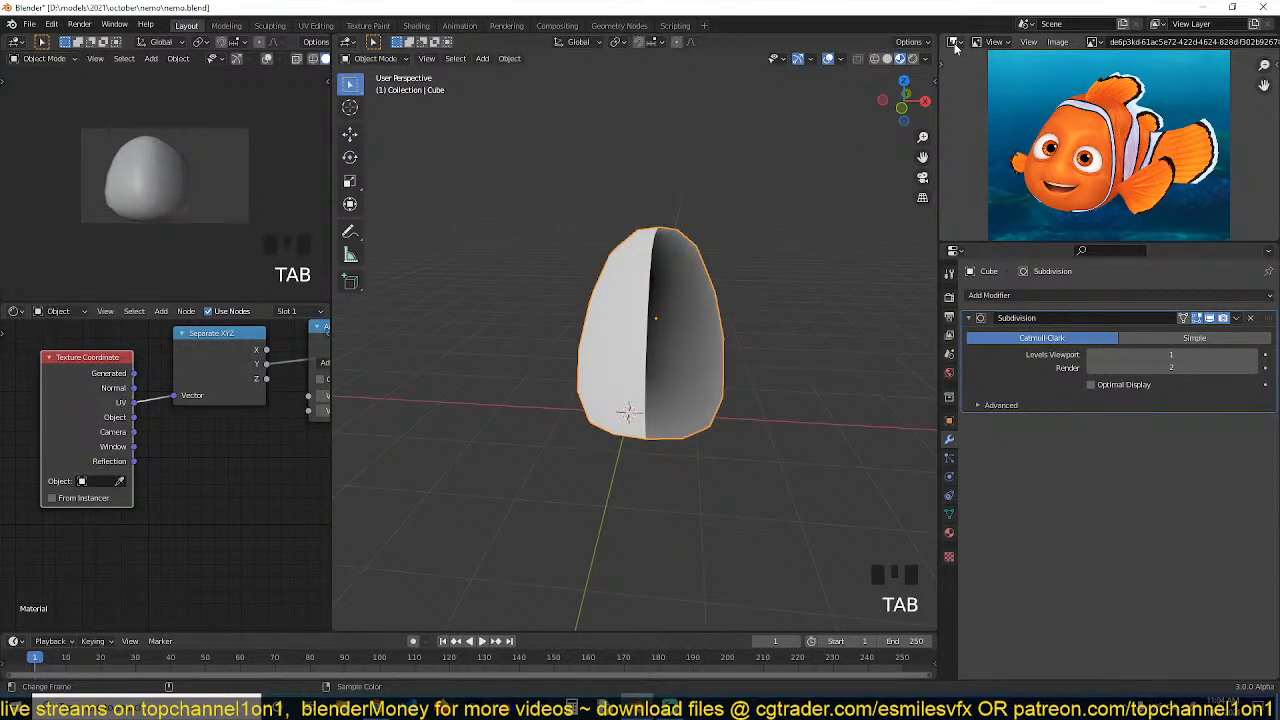
Turn the reference image area into a UV Editor showing the mesh's unwrapped UVs
left_click(953, 42)
left_click(563, 107)
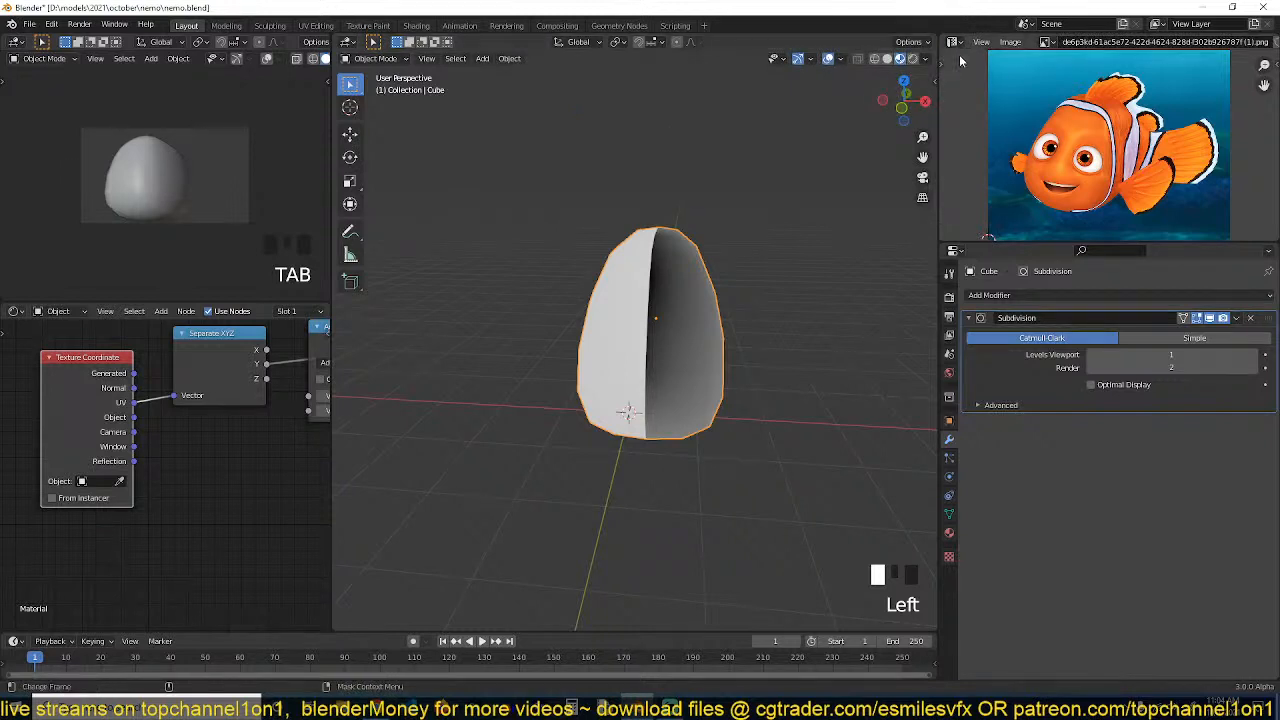
key("Tab")
key("a")
scroll(1058, 188, "up", 3)
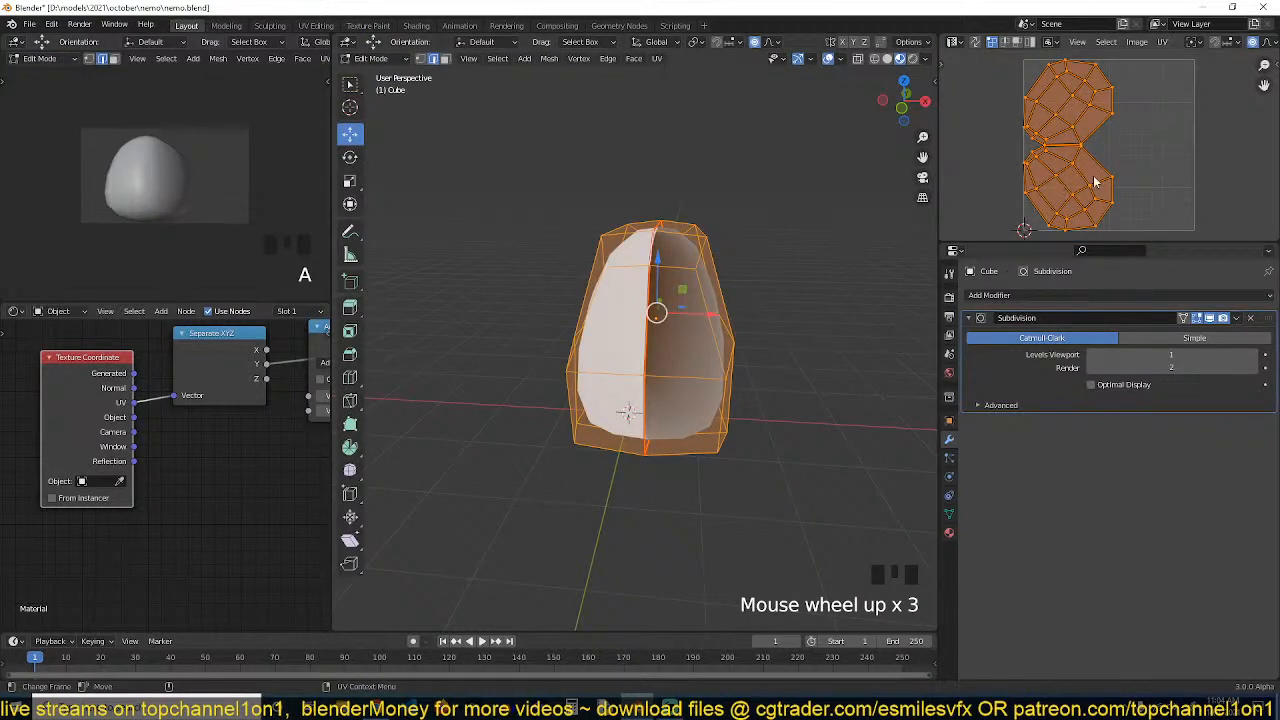
In top view with X-ray on, box-select the left half of the body and delete its faces
key("r")
key("Tab")
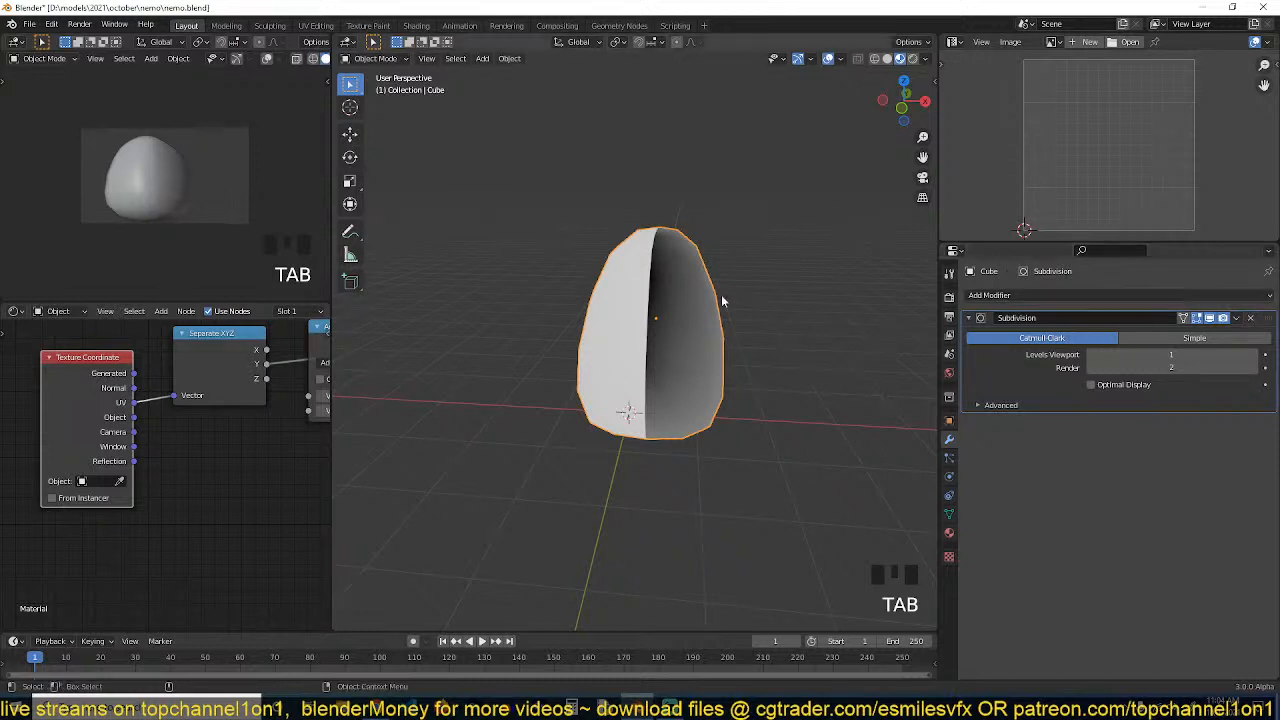
key("Tab")
key("3")
left_click(632, 288, "alt")
key("grave")
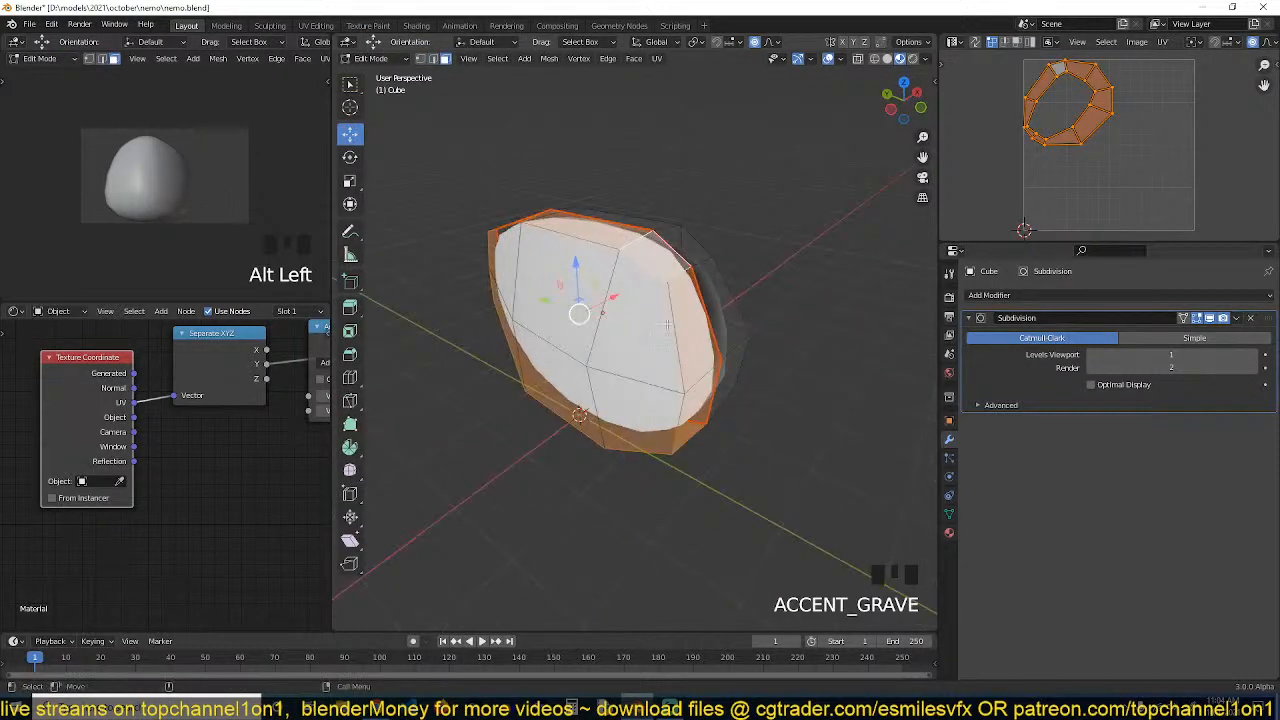
key("KP_7")
key("alt+z")
scroll(603, 280, "down", 2)
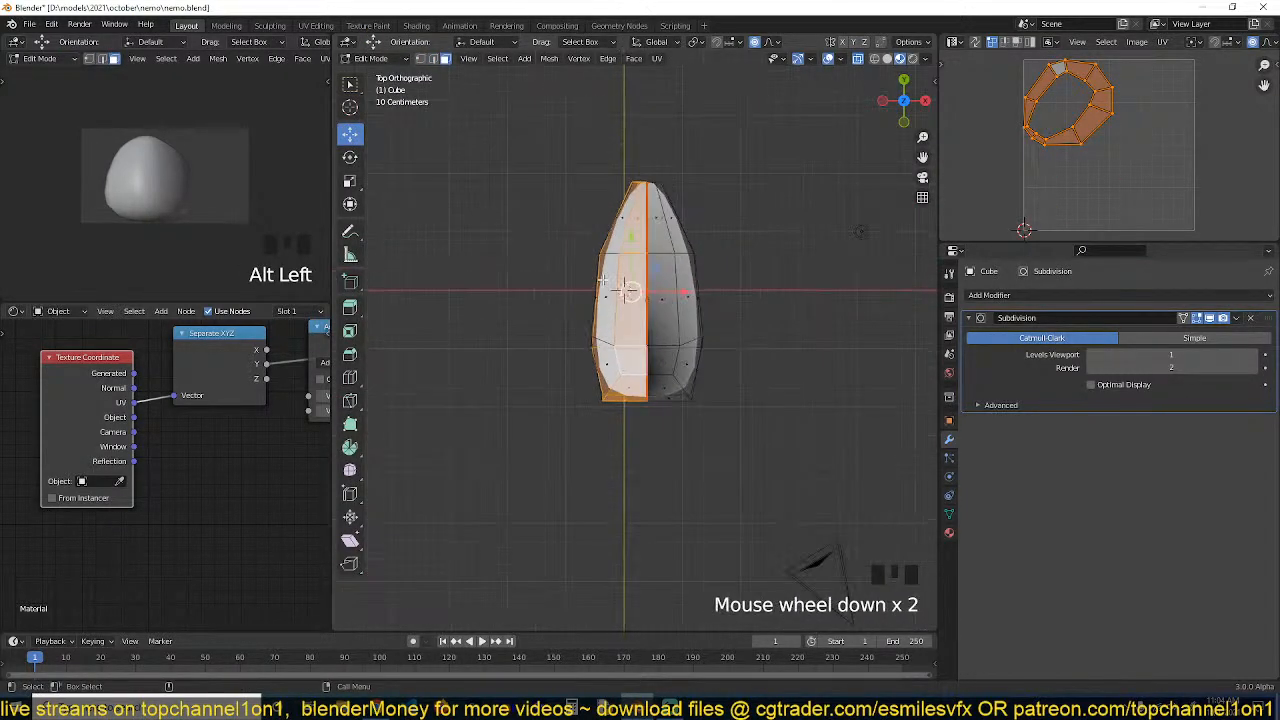
left_click_drag(533, 123, 649, 466)
key("x")
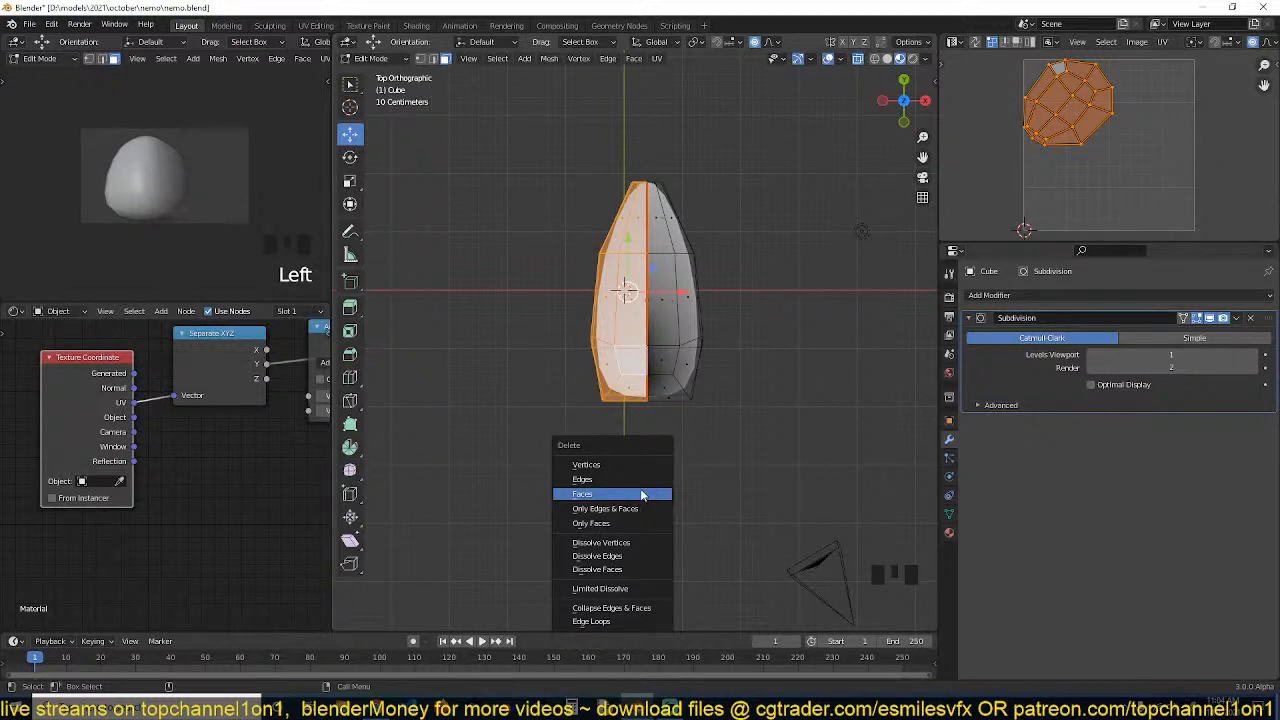
left_click(642, 493)
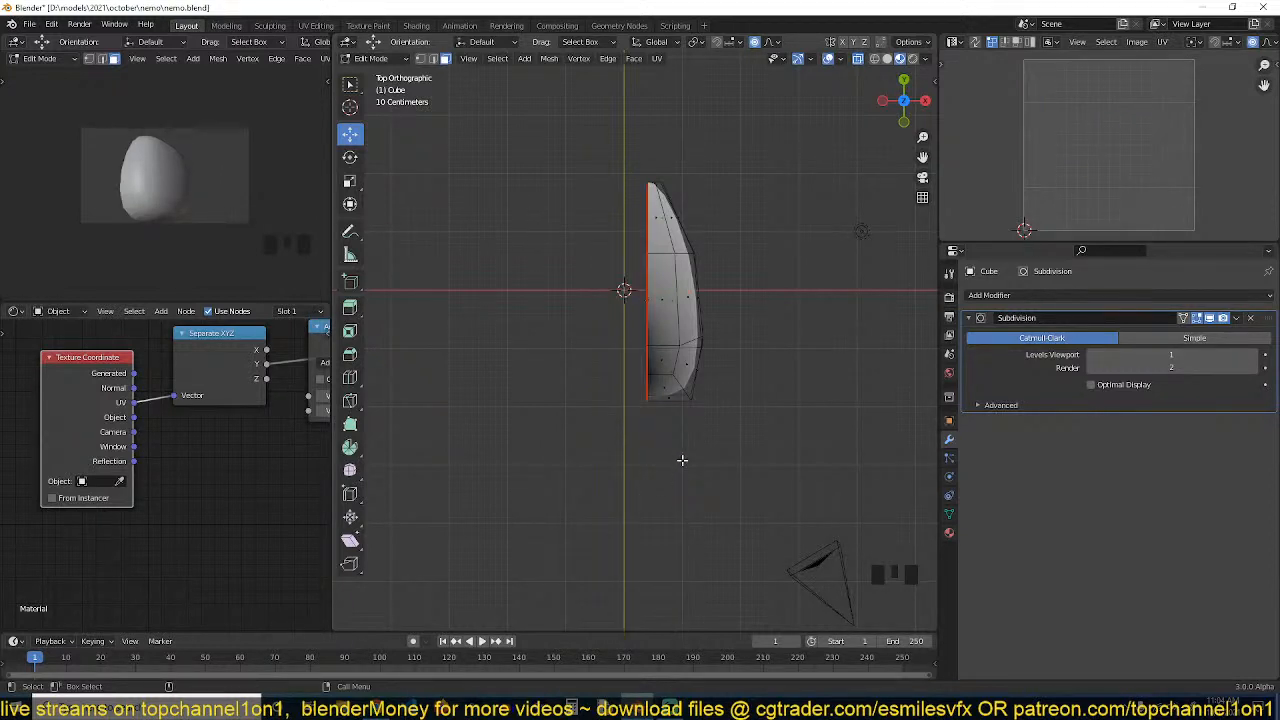
Undo the face deletion and return to Object Mode
key("ctrl+z")
key("Tab")
middle_click_drag(623, 286, 668, 296)
key("grave")
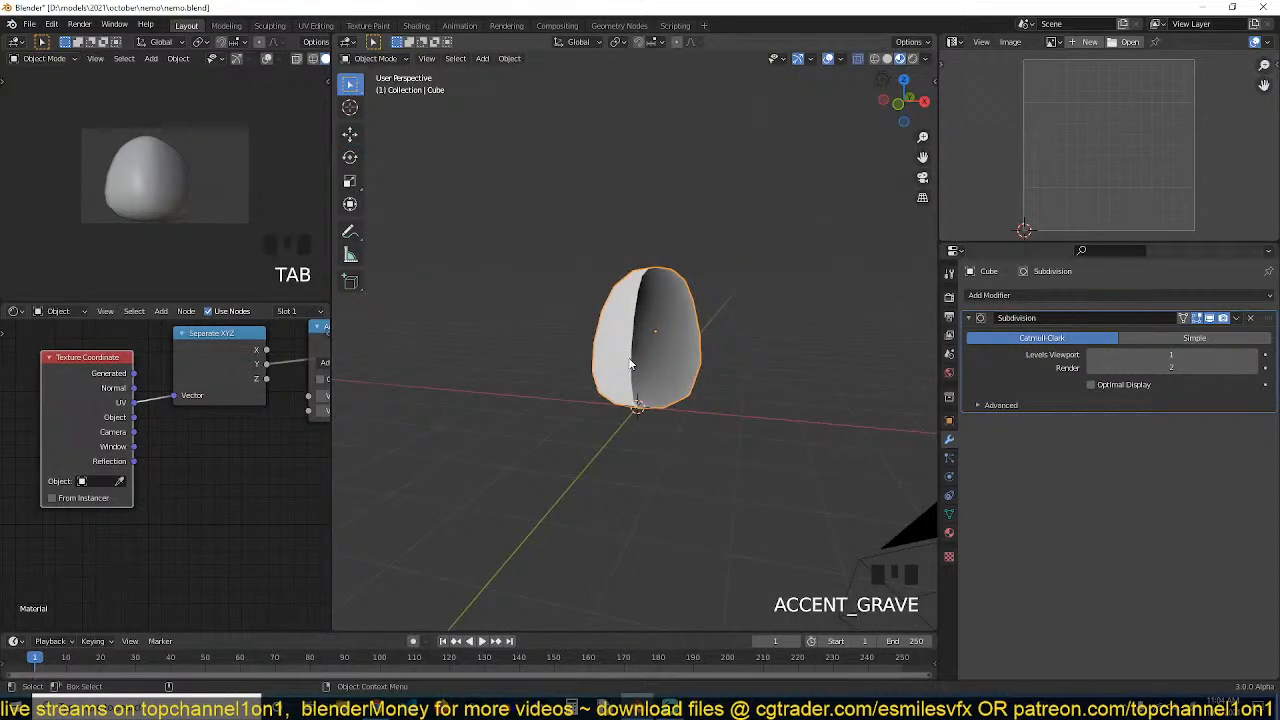
Reconnect the Separate XYZ vector input to the Texture Coordinate node's Object output
key("Tab")
key("Tab")
scroll(238, 422, "down", 1)
scroll(238, 422, "down", 1)
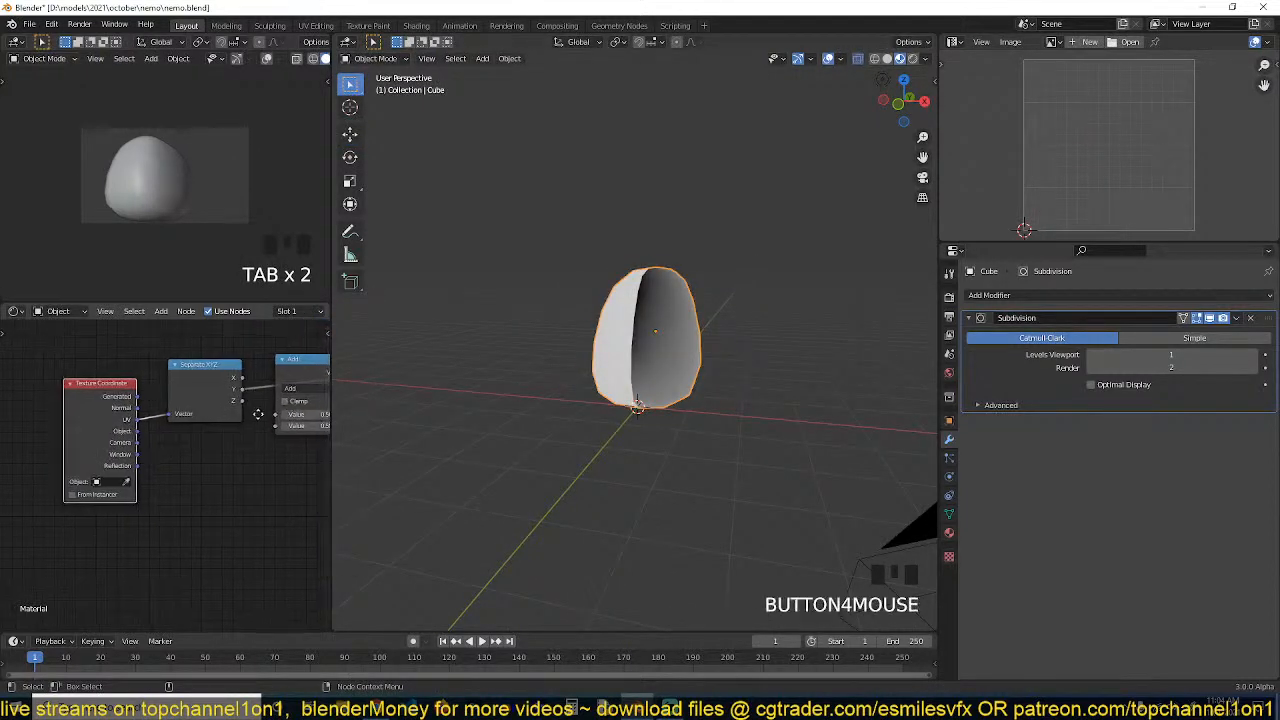
left_click_drag(133, 438, 177, 425)
middle_click_drag(236, 432, 154, 438)
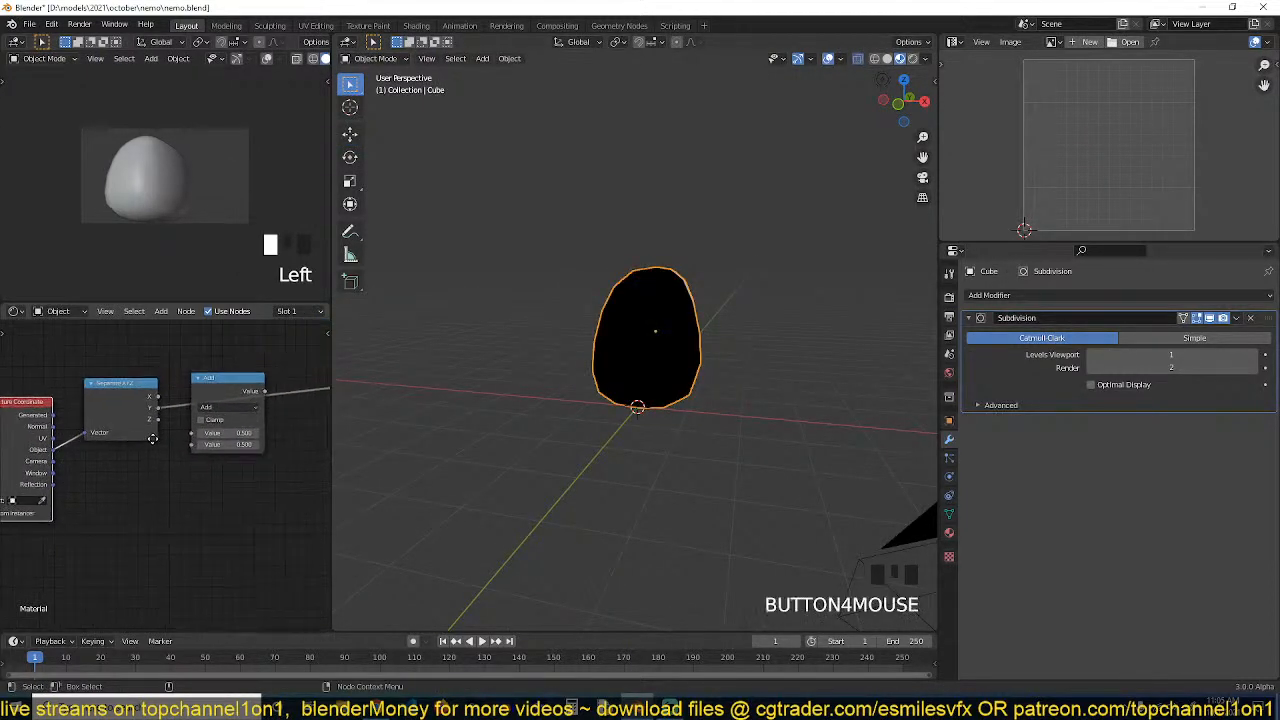
middle_click_drag(745, 408, 595, 410)
middle_click_drag(242, 413, 284, 404)
left_click(283, 397)
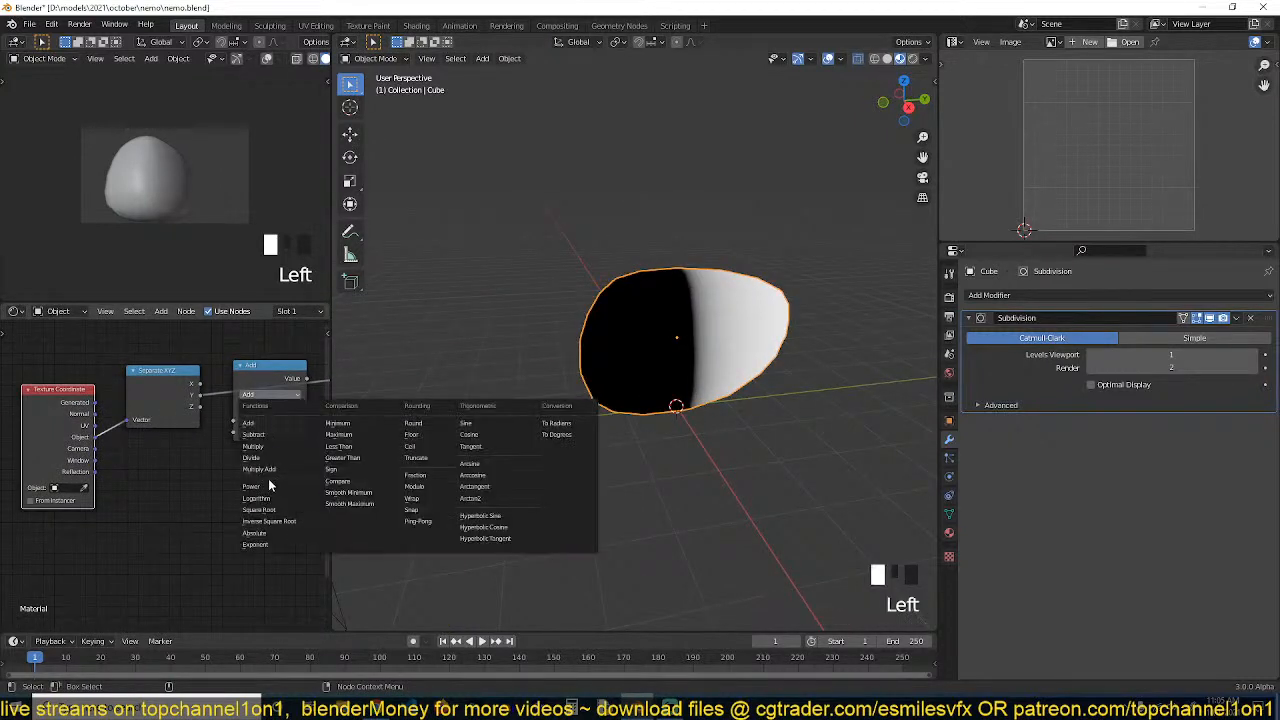
middle_click_drag(120, 433, 163, 444)
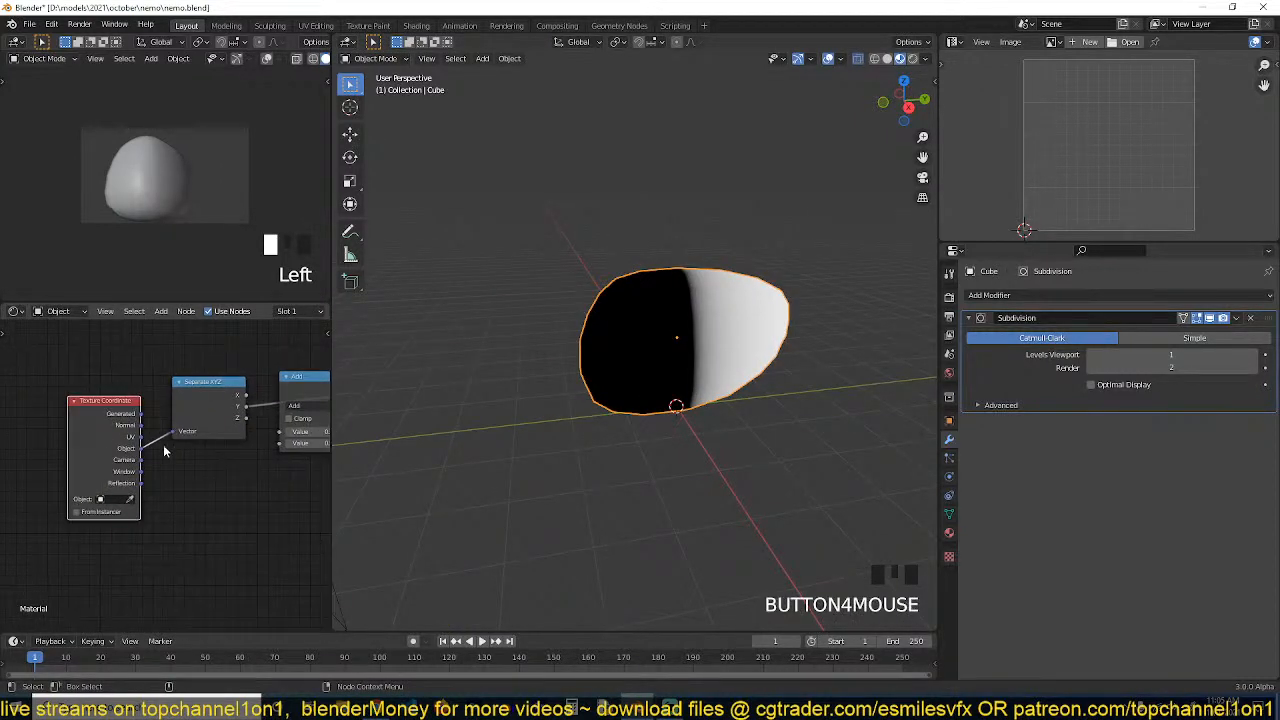
left_click_drag(107, 428, 70, 427)
left_click_drag(201, 400, 166, 417)
middle_click_drag(249, 448, 181, 447)
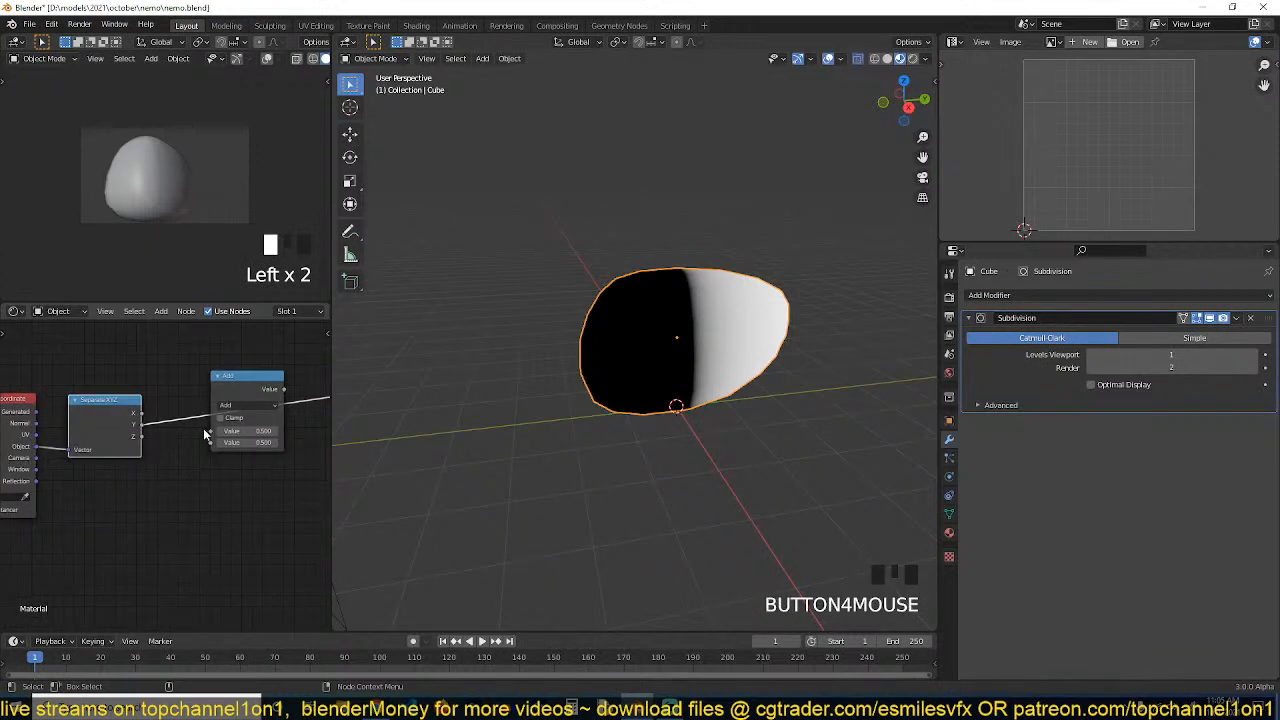
Set the math node's operation to Sine
left_click_drag(245, 402, 249, 380)
left_click(249, 383)
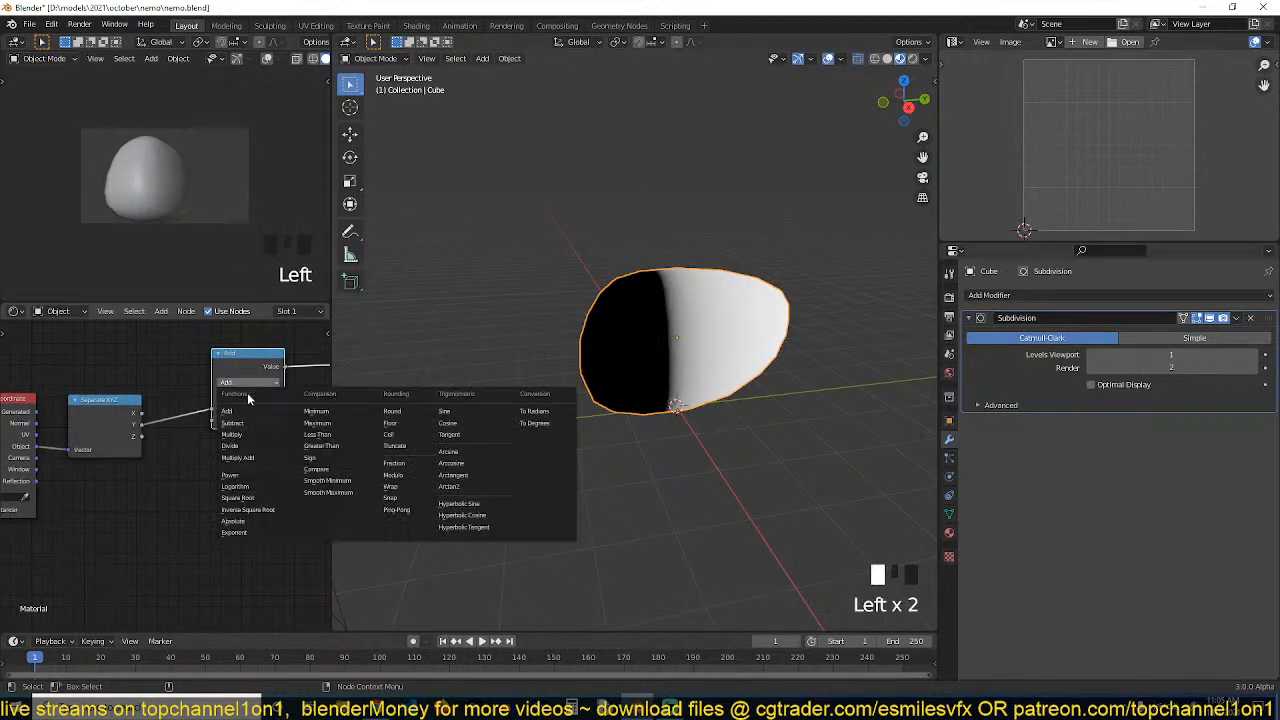
left_click(462, 412)
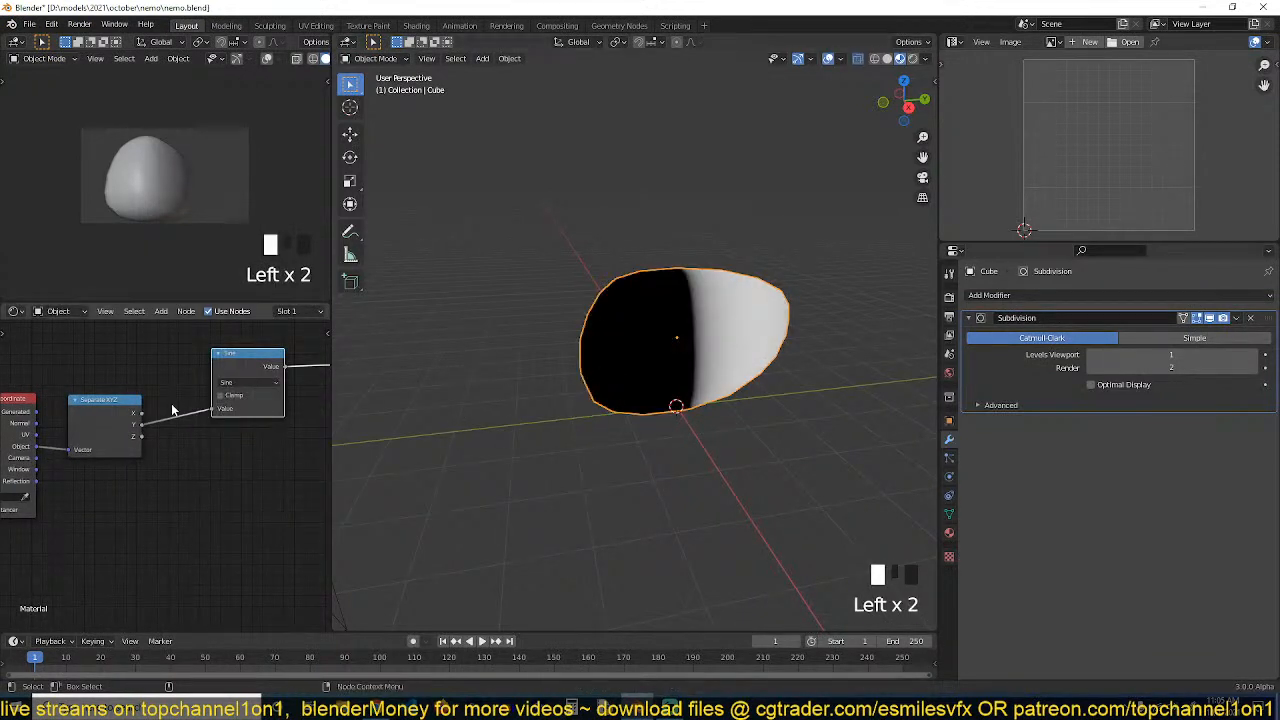
Scale the whole mesh up about 1.83 times in Edit Mode
key("grave")
key("Tab")
scroll(700, 390, "down", 2)
key("a")
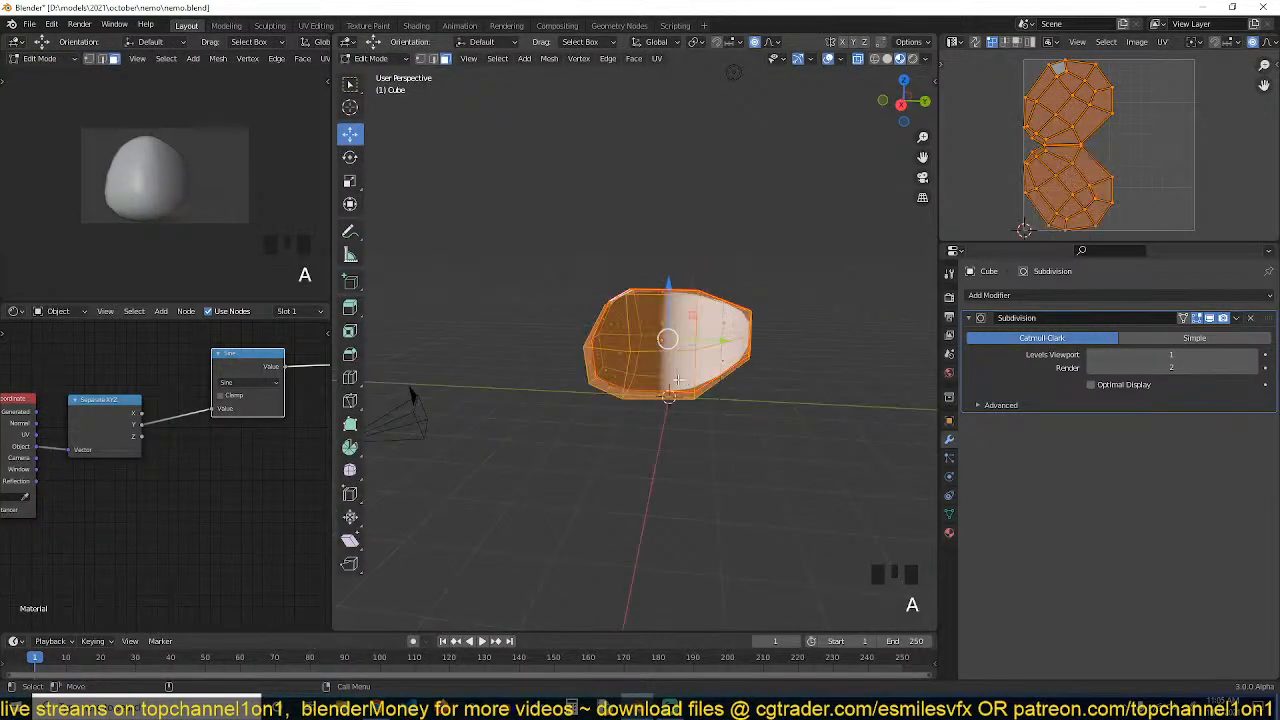
key("s")
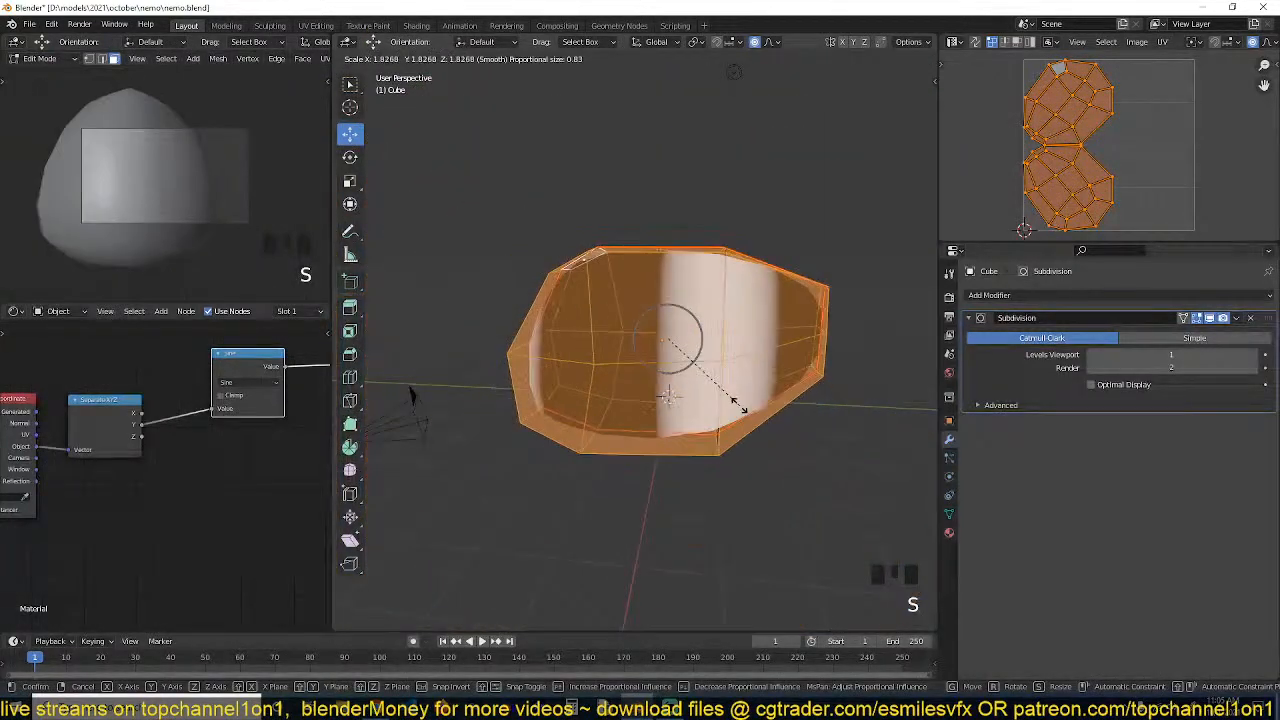
left_click(768, 401)
key("Tab")
key("grave")
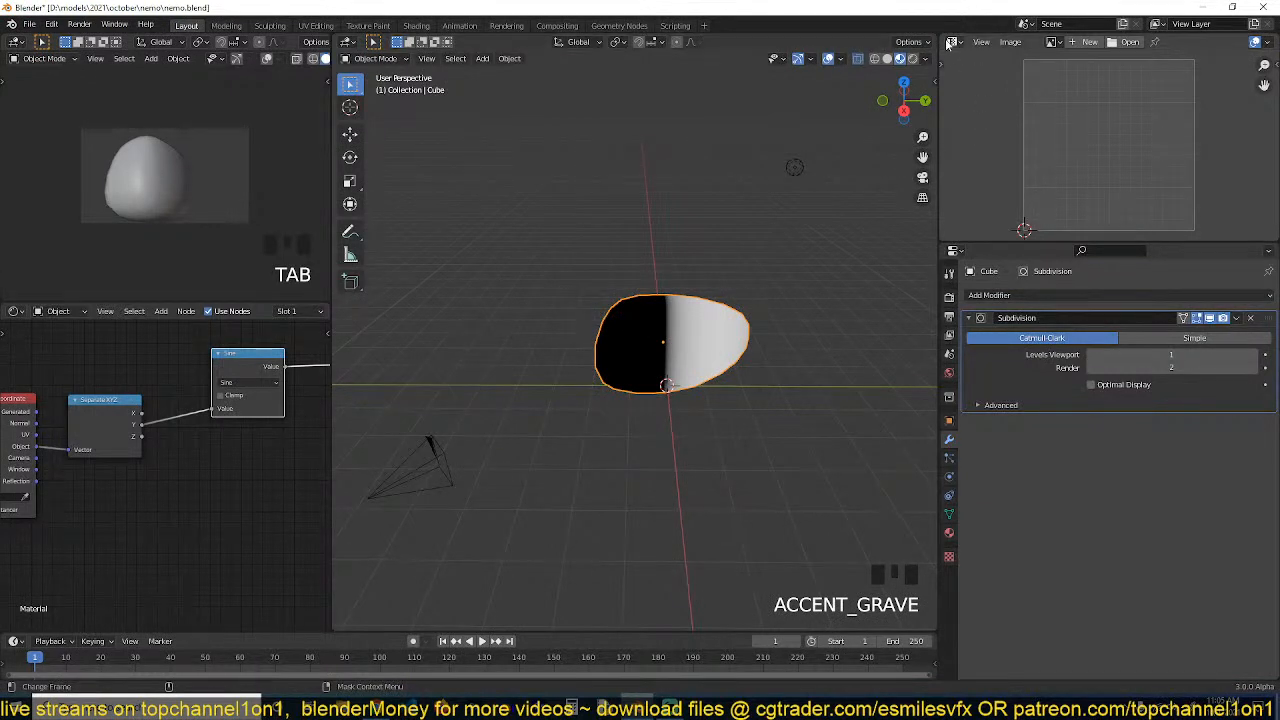
Show the Nemo reference image in the image editor
left_click(1050, 44)
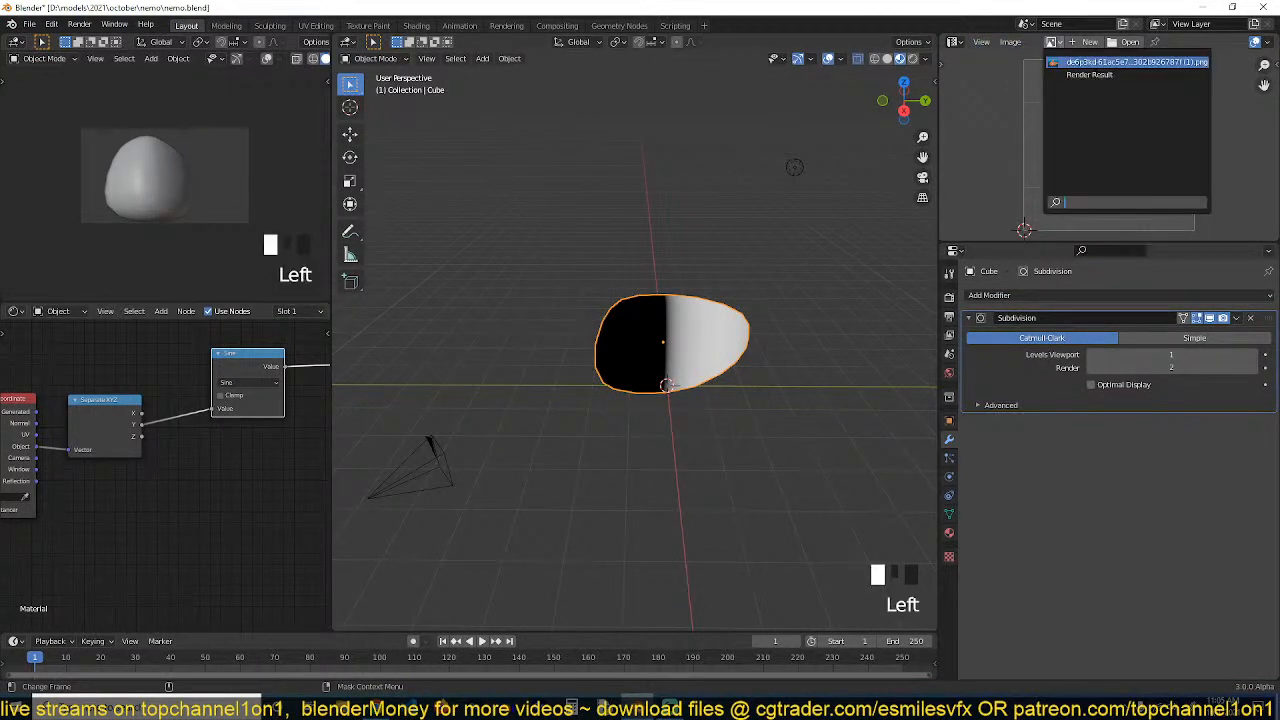
left_click(1127, 62)
scroll(1075, 57, "down", 4)
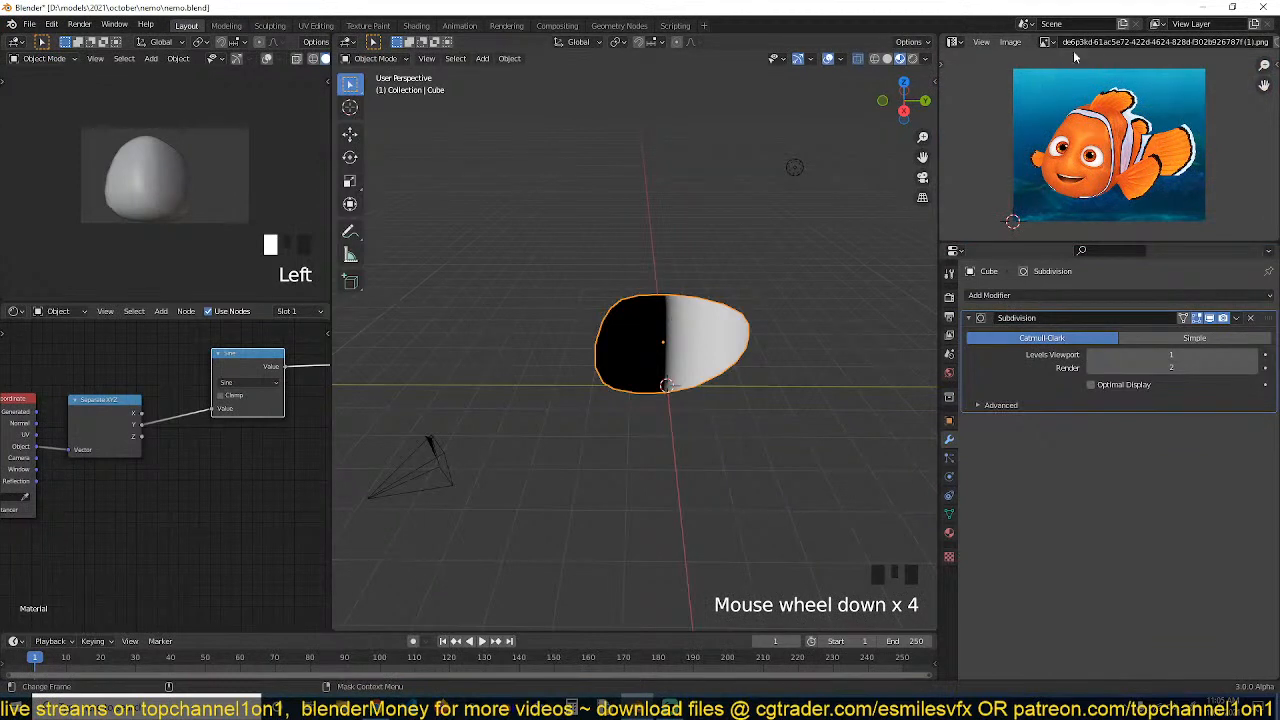
scroll(1138, 40, "down", 5)
left_click(1182, 45)
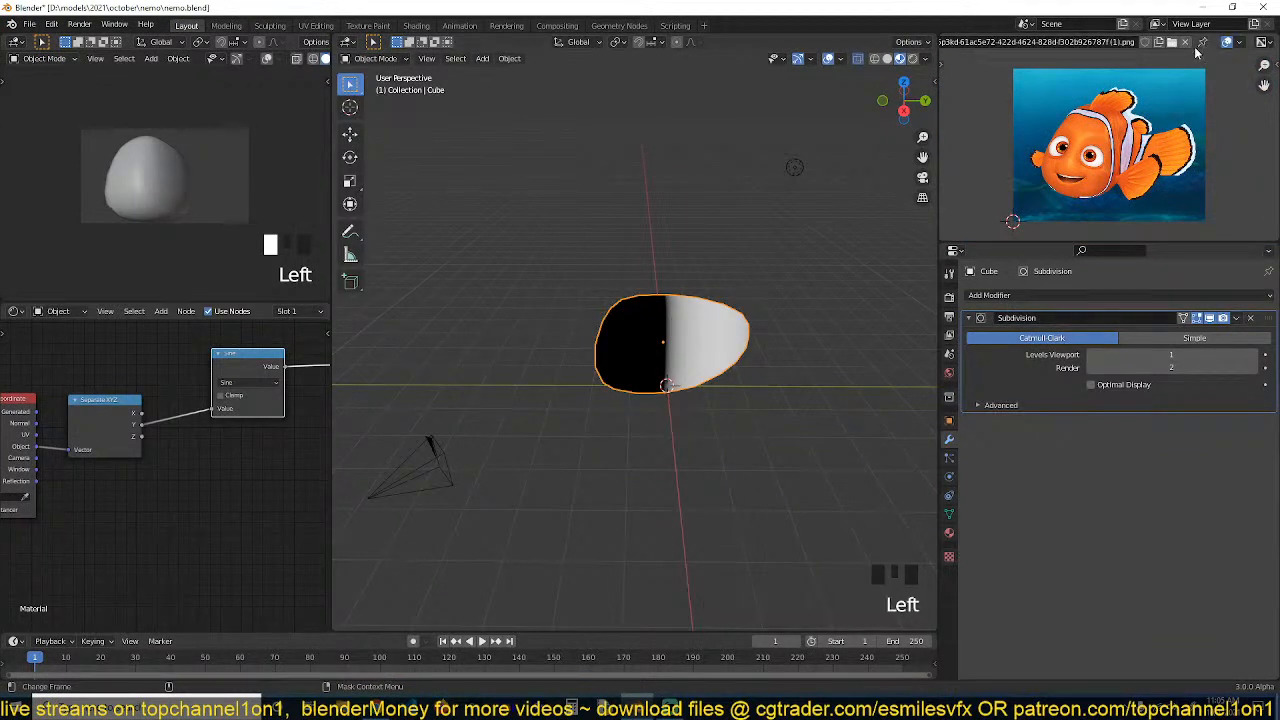
key("Tab")
key("Tab")
key("Tab")
key("Tab")
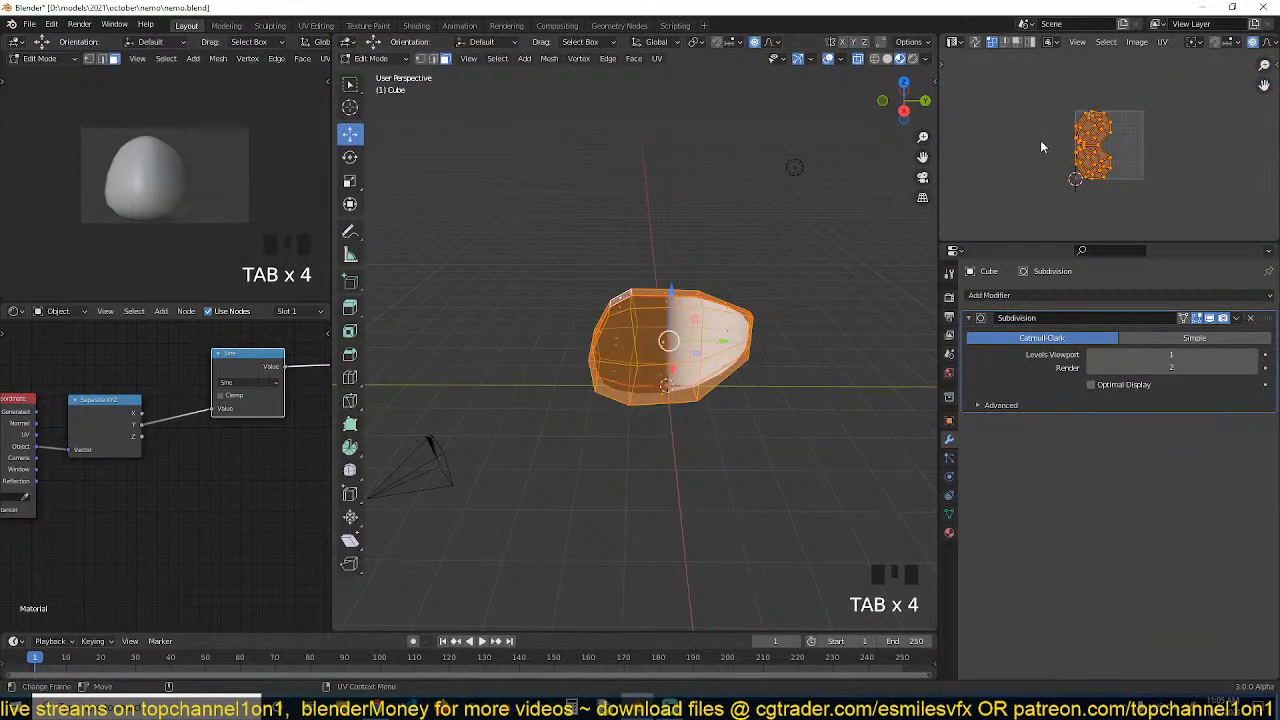
key("Tab")
Reselect the Nemo reference image in the image editor and pin it
left_click(1050, 42)
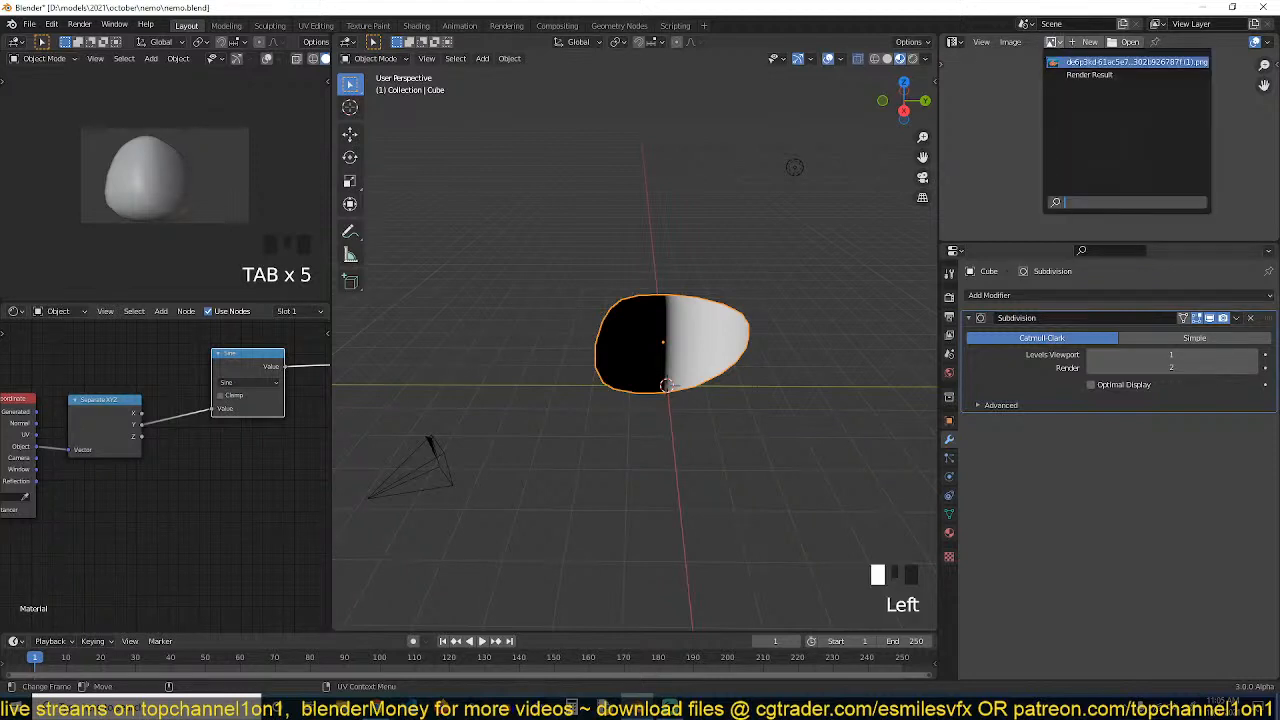
left_click(1046, 77)
scroll(1066, 131, "up", 2)
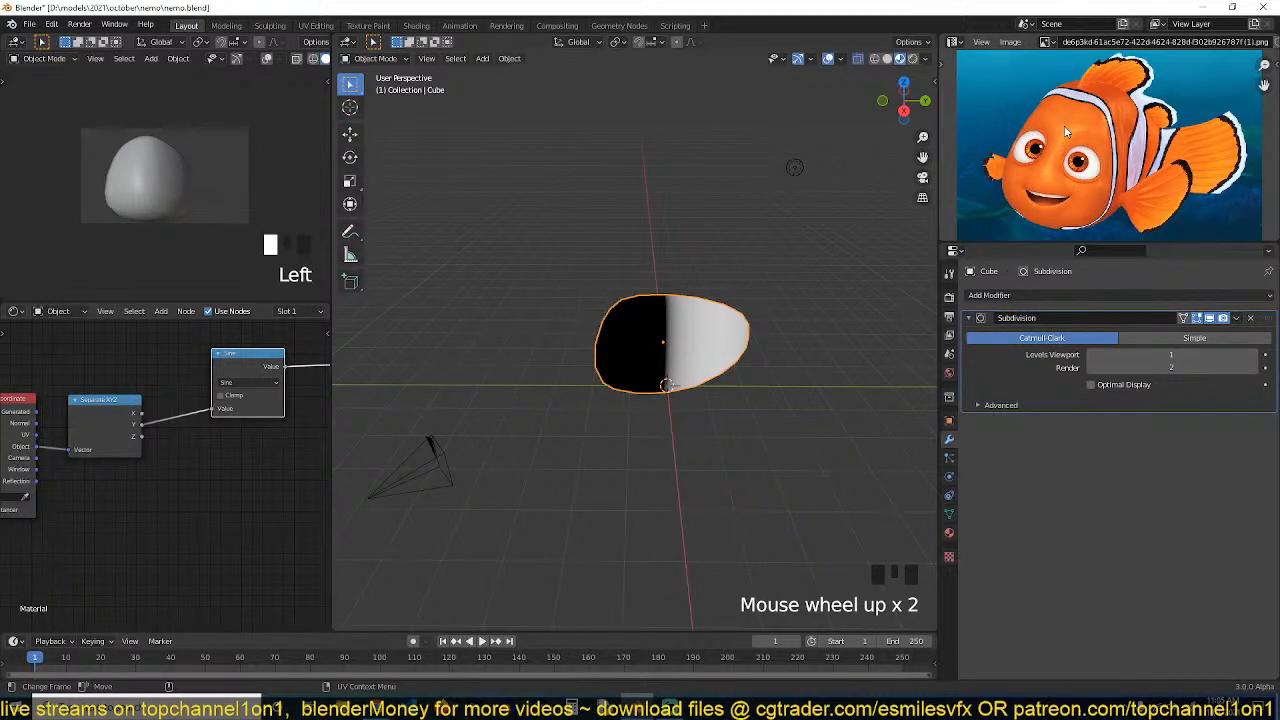
scroll(1057, 155, "down", 2)
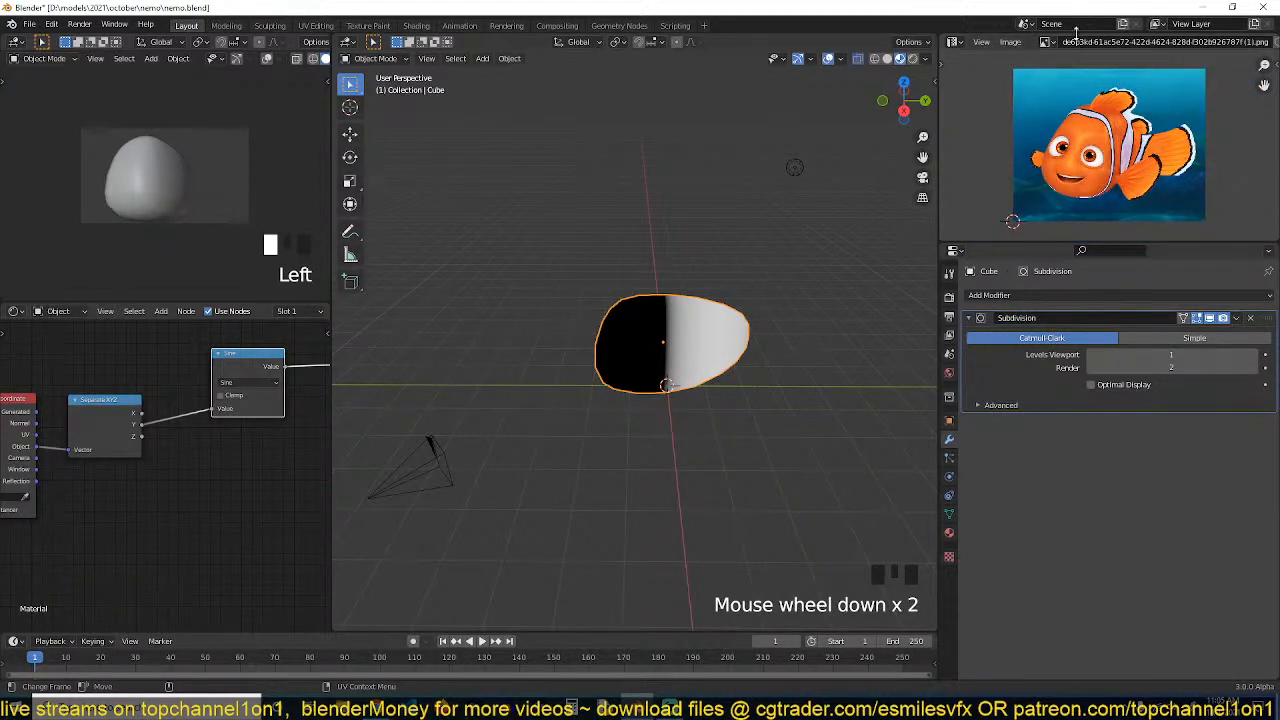
scroll(1076, 42, "down", 5)
left_click(1202, 45)
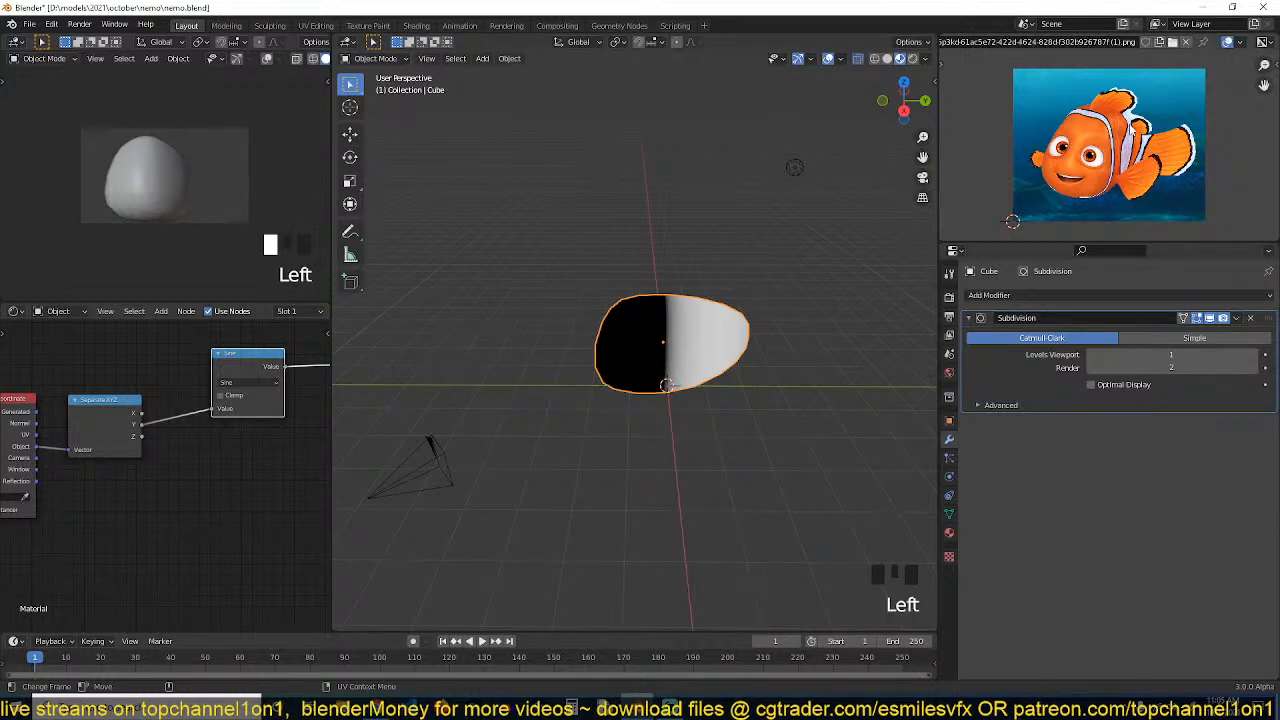
Toggle Edit Mode to view the mesh's UVs over the reference image
key("Tab")
key("Tab")
key("Tab")
key("Tab")
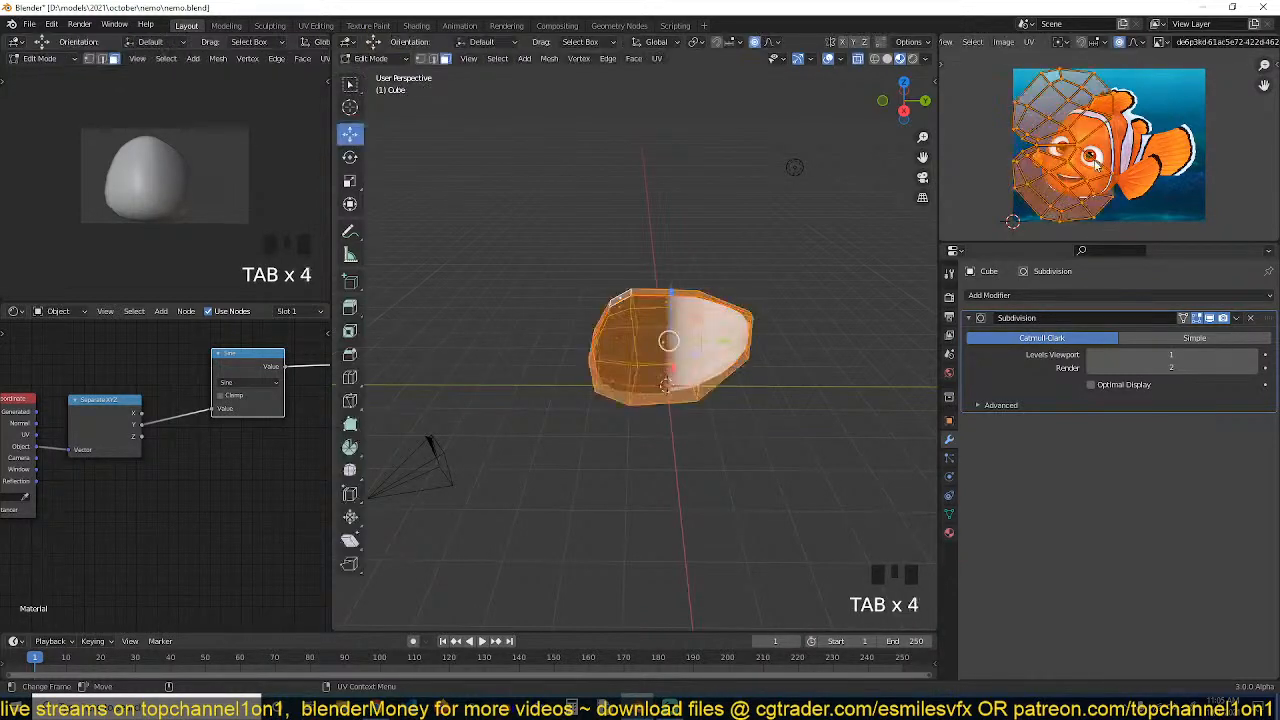
key("Tab")
scroll(607, 387, "up", 2)
key("grave")
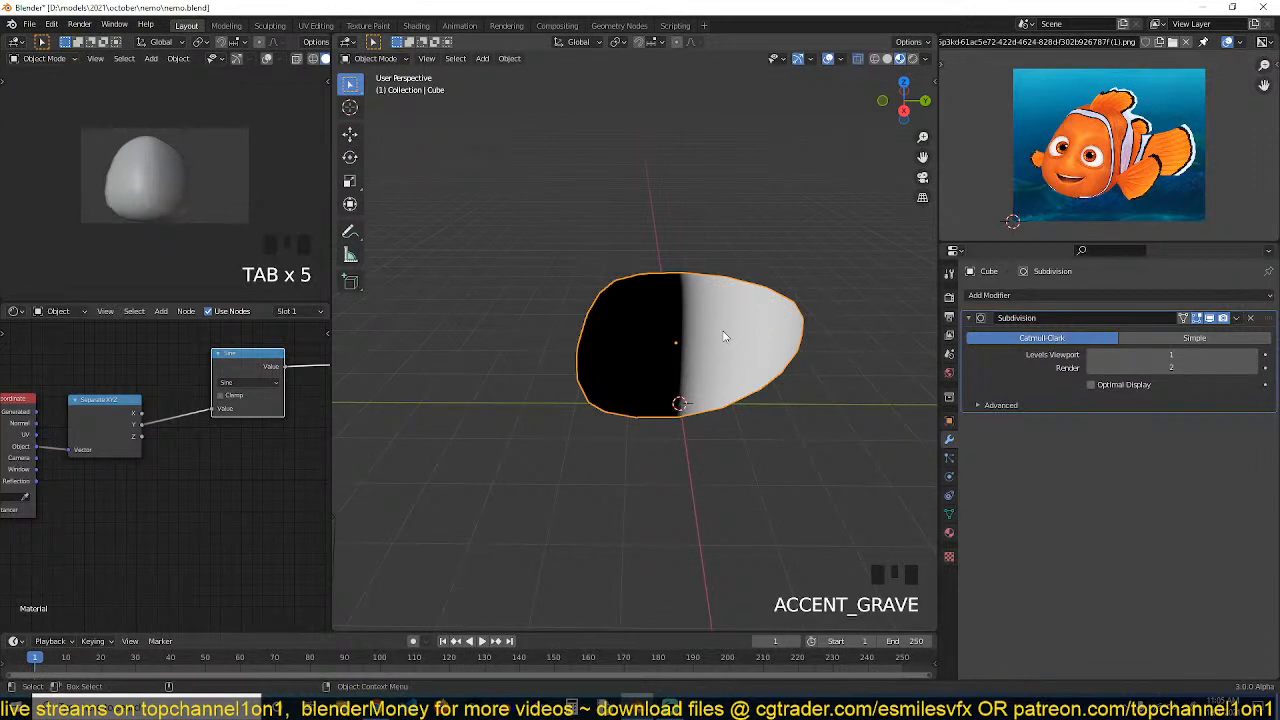
Duplicate the Sine node and switch the copy's operation to Multiply
scroll(722, 337, "up", 1)
middle_click_drag(720, 337, 733, 336, "shift")
middle_click_drag(181, 415, 188, 410)
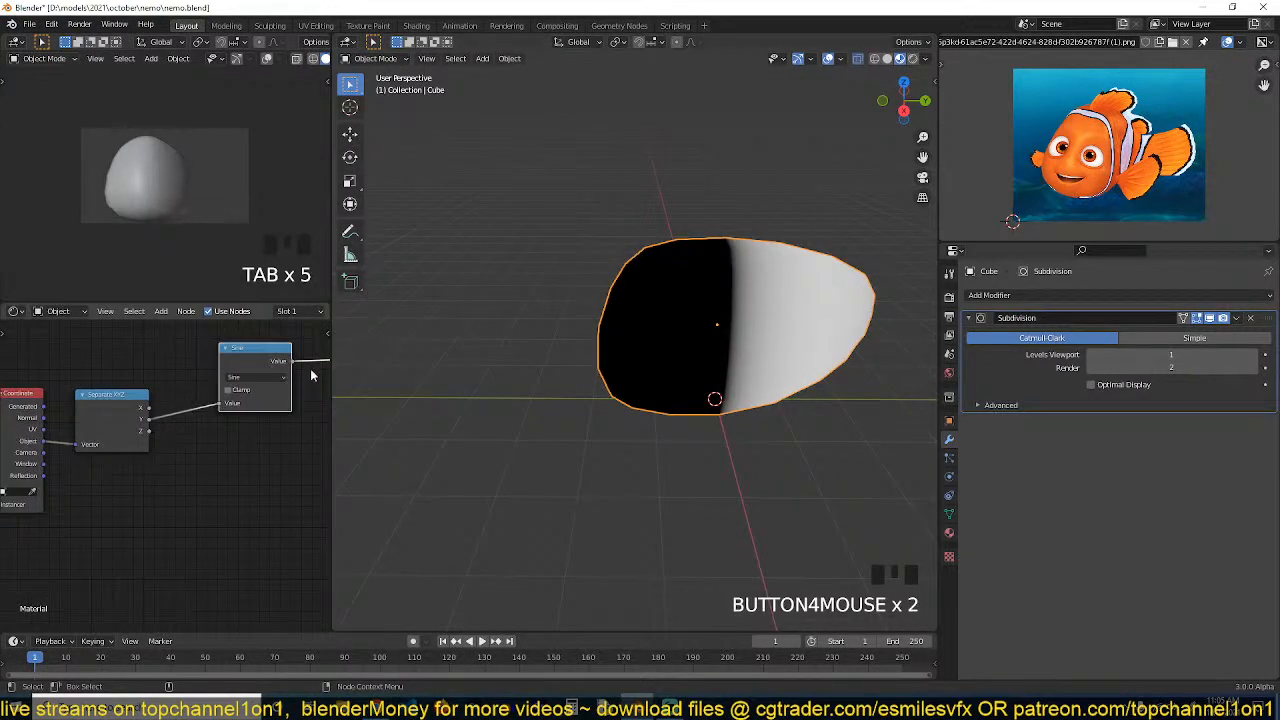
scroll(1100, 150, "up", 3)
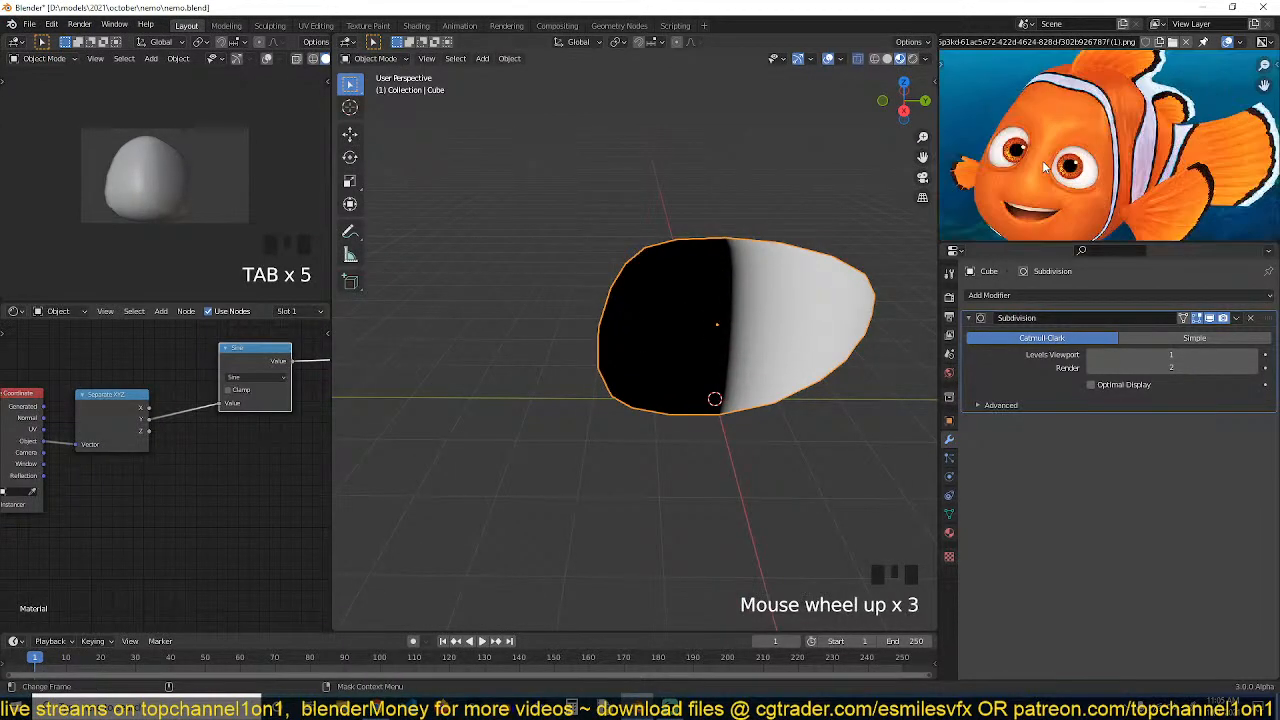
scroll(1100, 150, "down", 1)
middle_click_drag(162, 392, 102, 390)
scroll(200, 390, "down", 2)
left_click(178, 350)
left_click(191, 396)
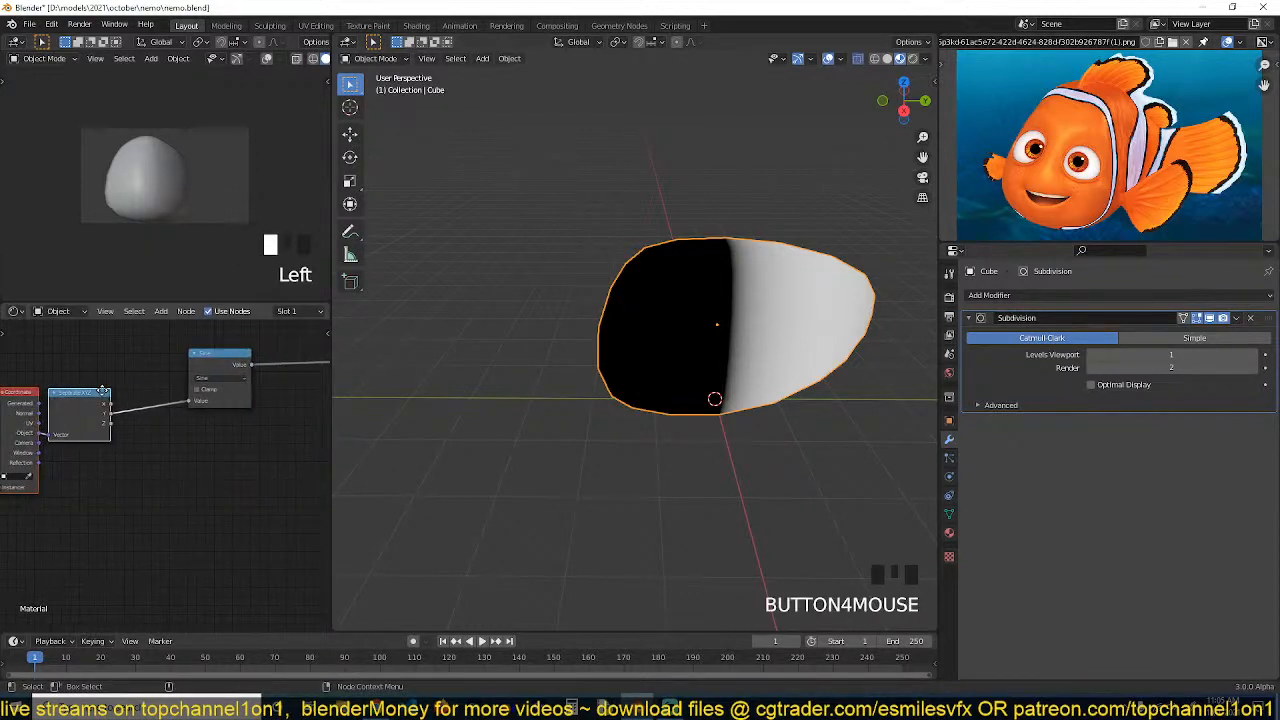
left_click(212, 441)
left_click_drag(208, 367, 185, 385)
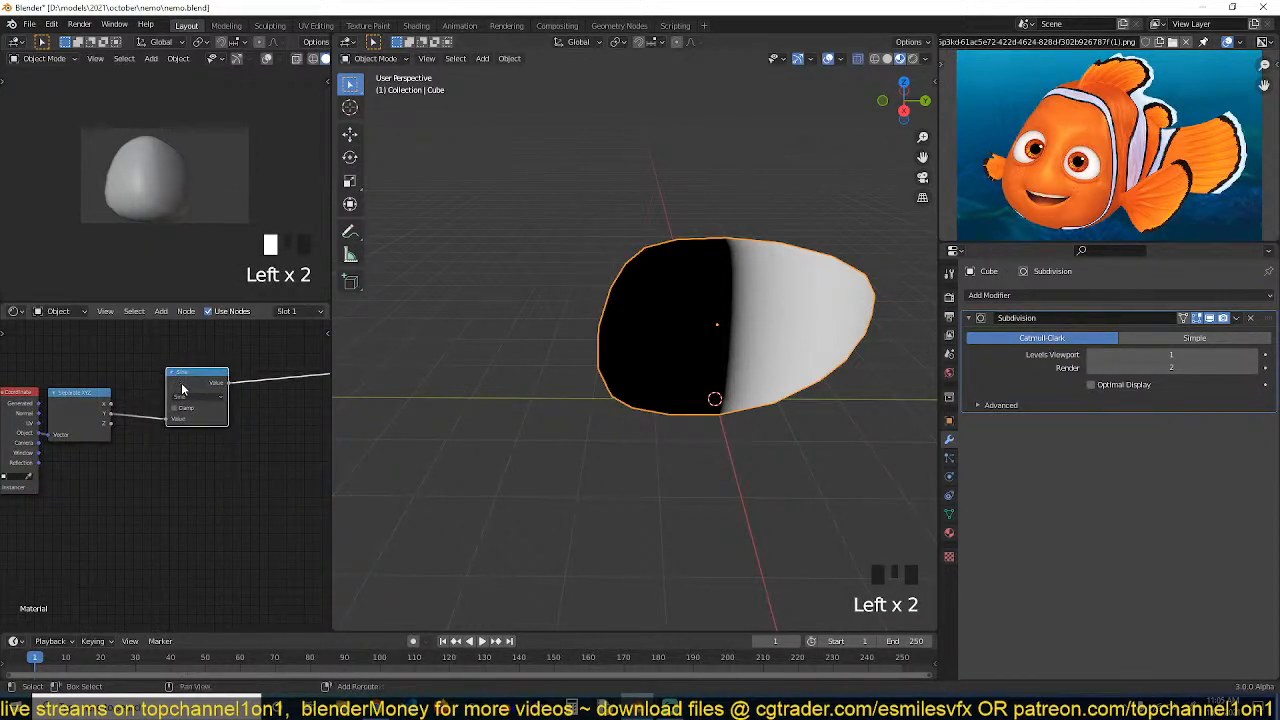
key("shift+d")
left_click(298, 382)
left_click(280, 398)
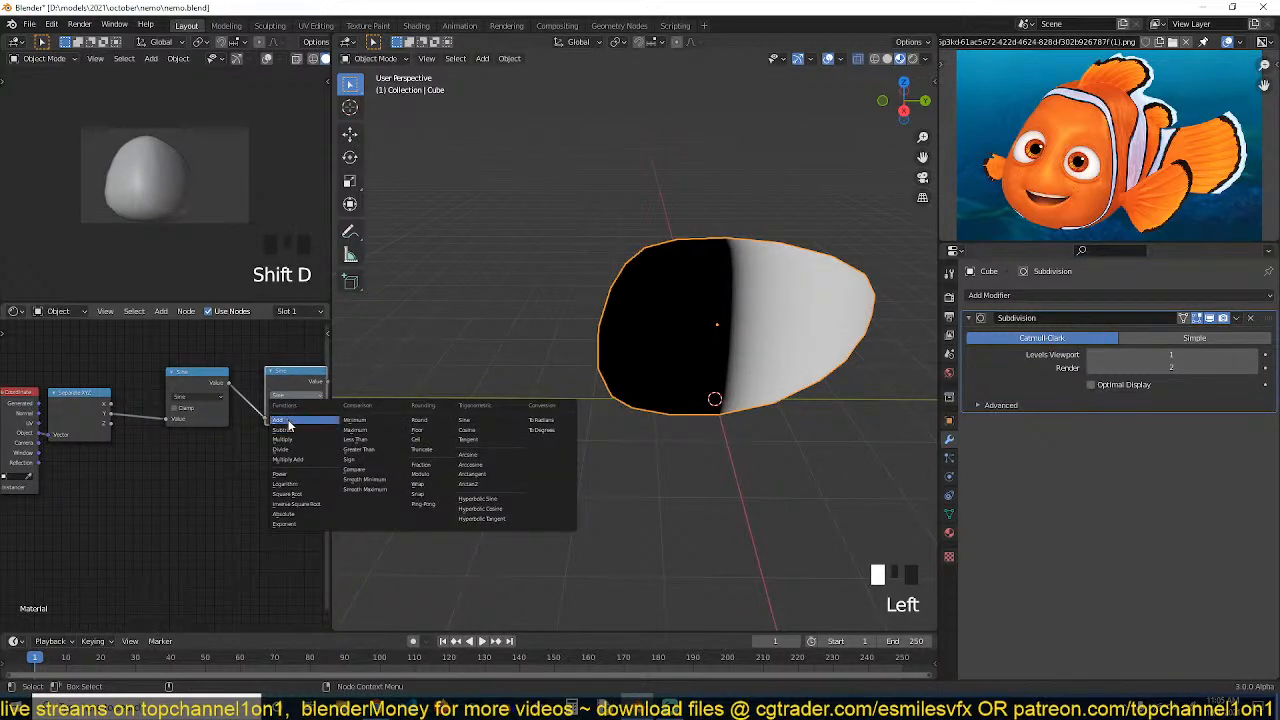
left_click(288, 441)
Insert the Multiply node between Separate XYZ and Sine and set its value to about 6
left_click_drag(284, 428, 325, 428)
key("ctrl+z")
left_click_drag(298, 378, 180, 412, "alt")
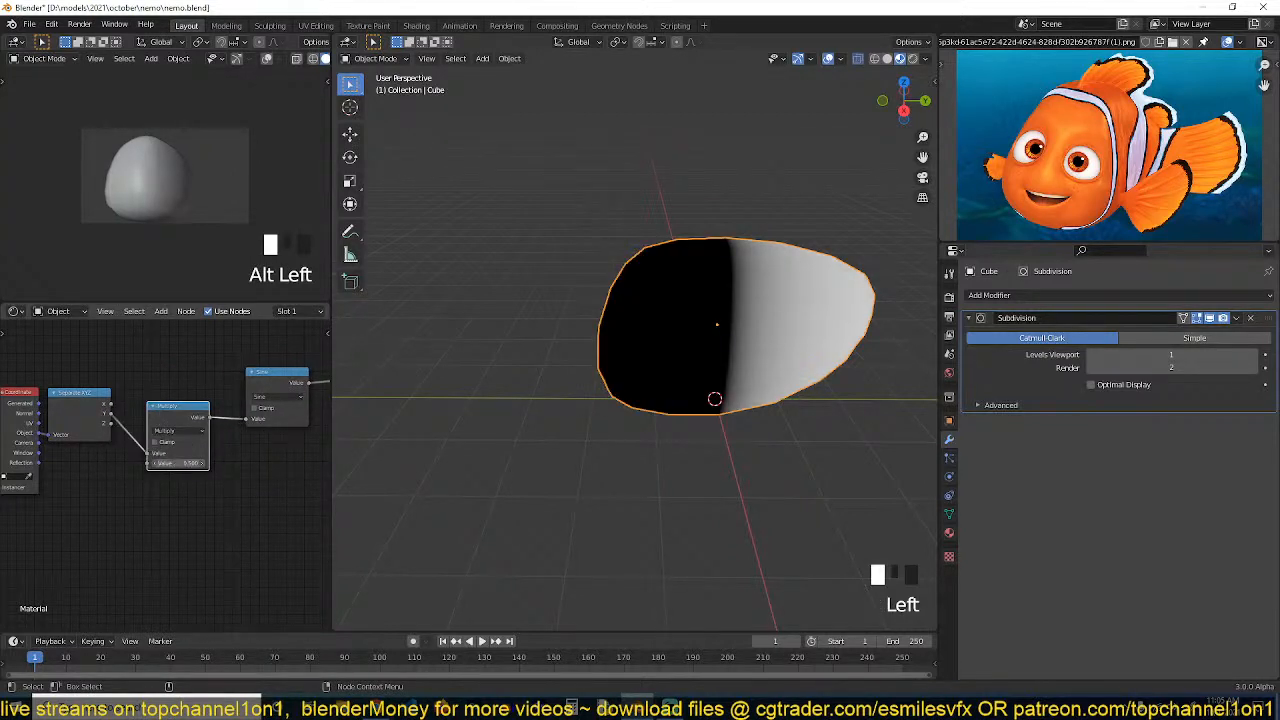
left_click_drag(178, 463, 225, 463)
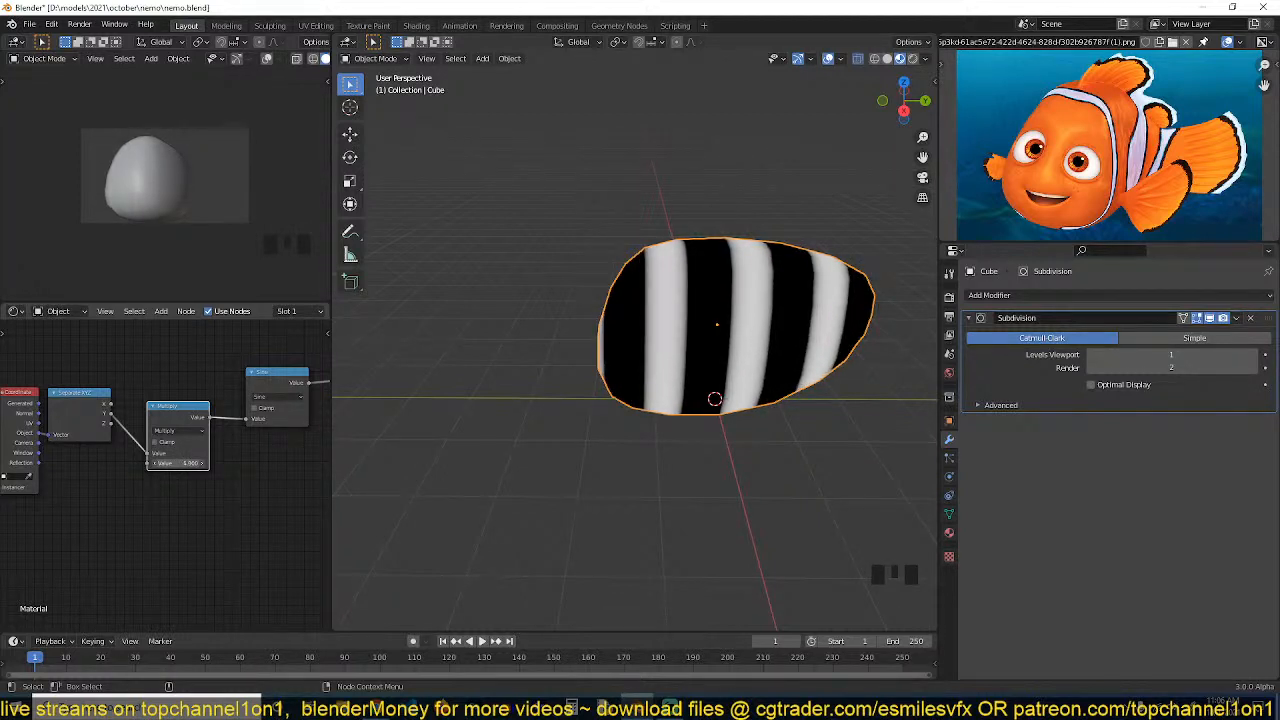
Add a ColorRamp node and connect it after the Sine node
scroll(205, 453, "up", 1)
scroll(202, 417, "down", 2)
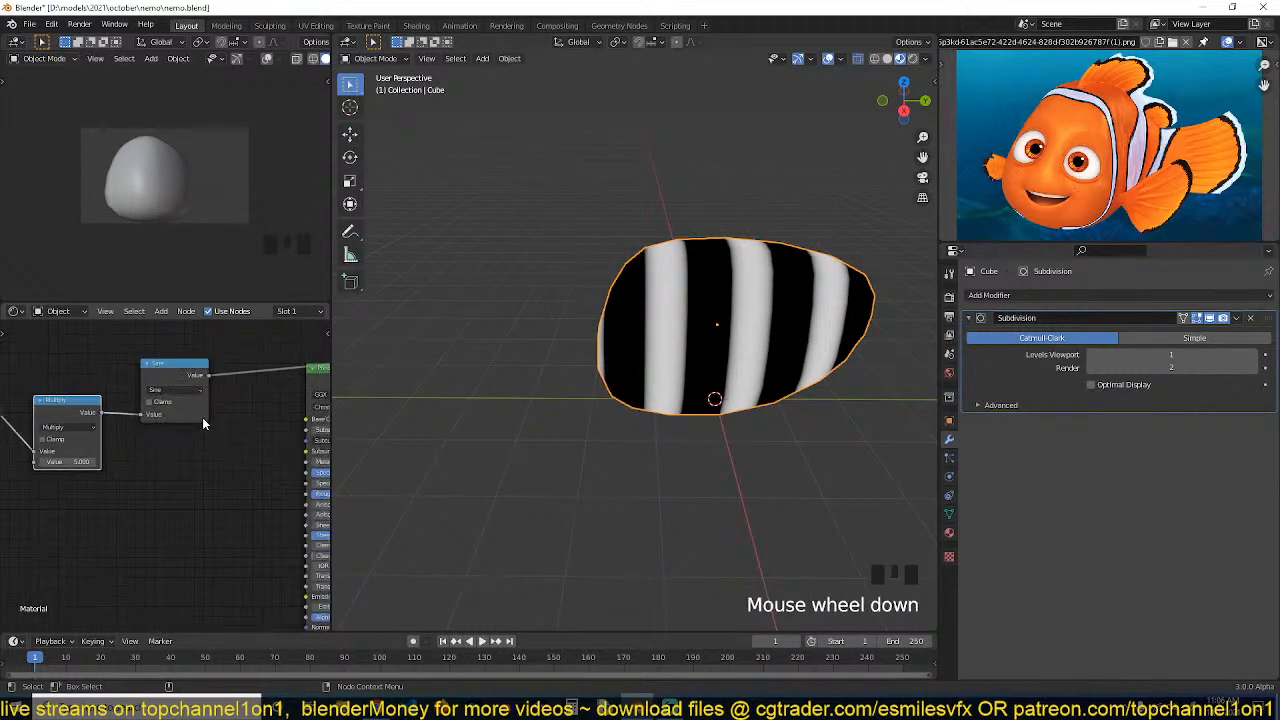
middle_click_drag(272, 417, 275, 416)
left_click_drag(273, 351, 4, 476)
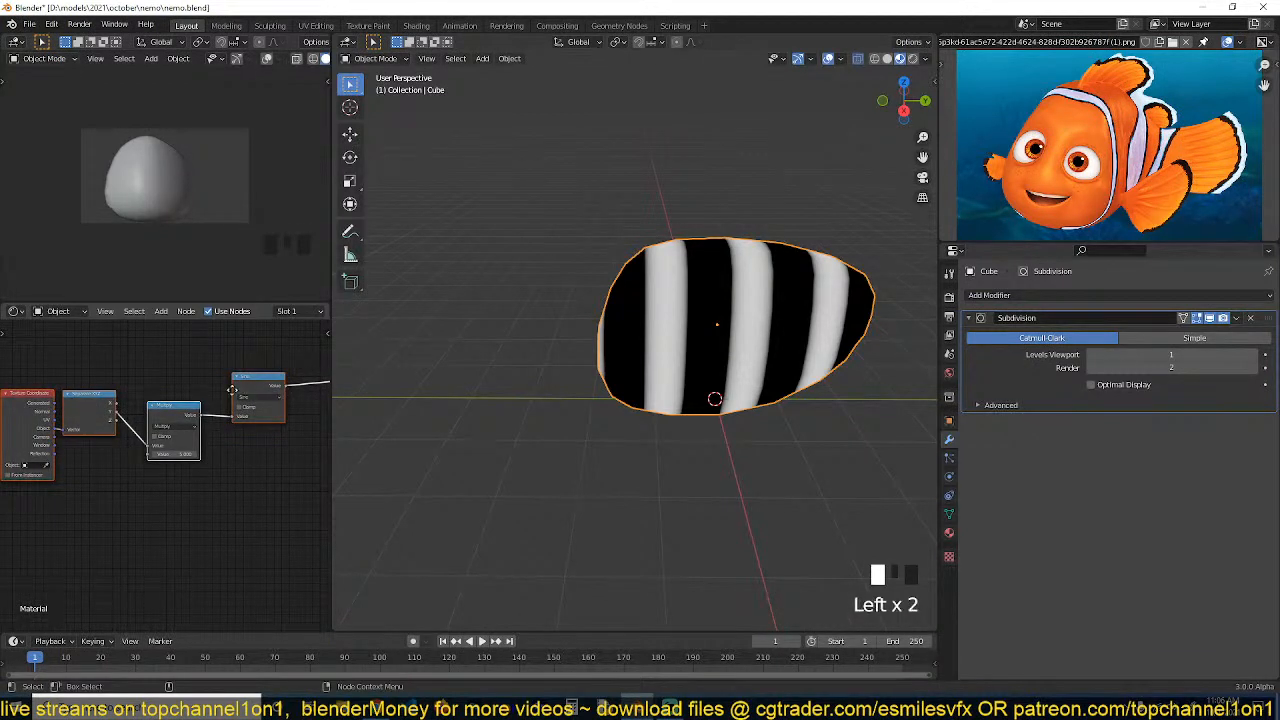
left_click_drag(232, 390, 101, 412)
left_click(177, 455)
key("shift+a")
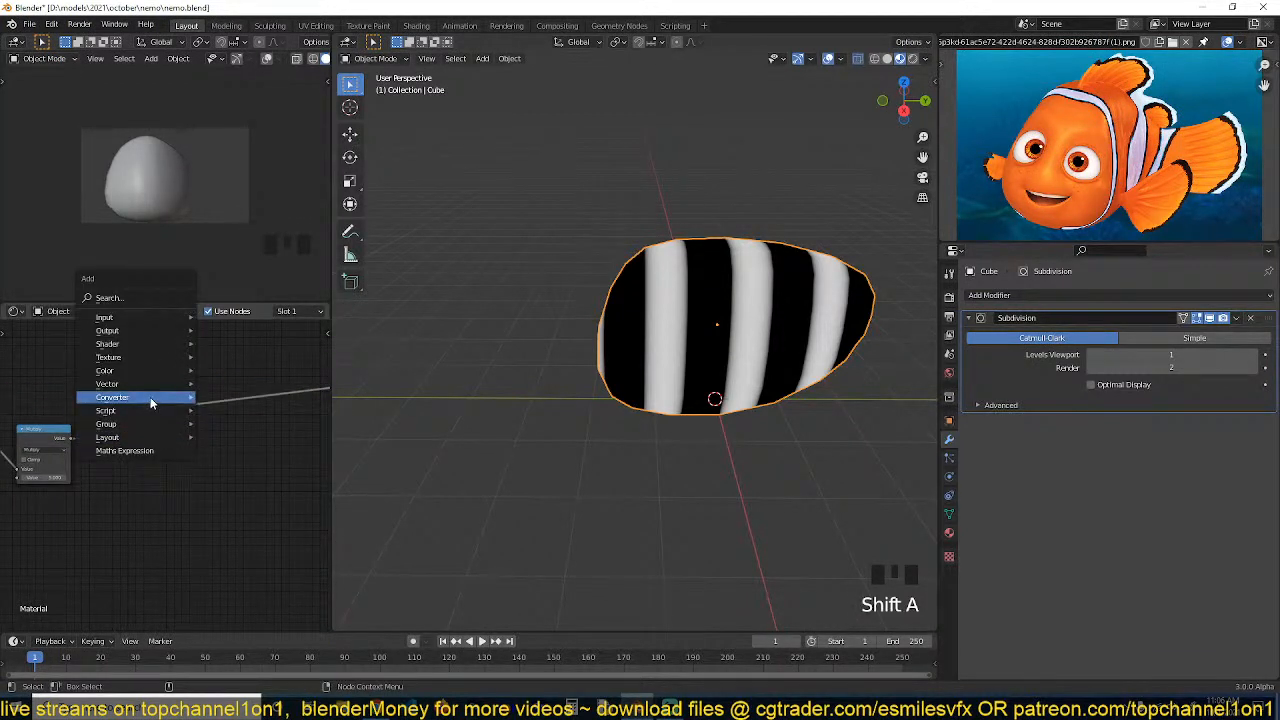
mouse_move(150, 397)
left_click(225, 406)
left_click(200, 430)
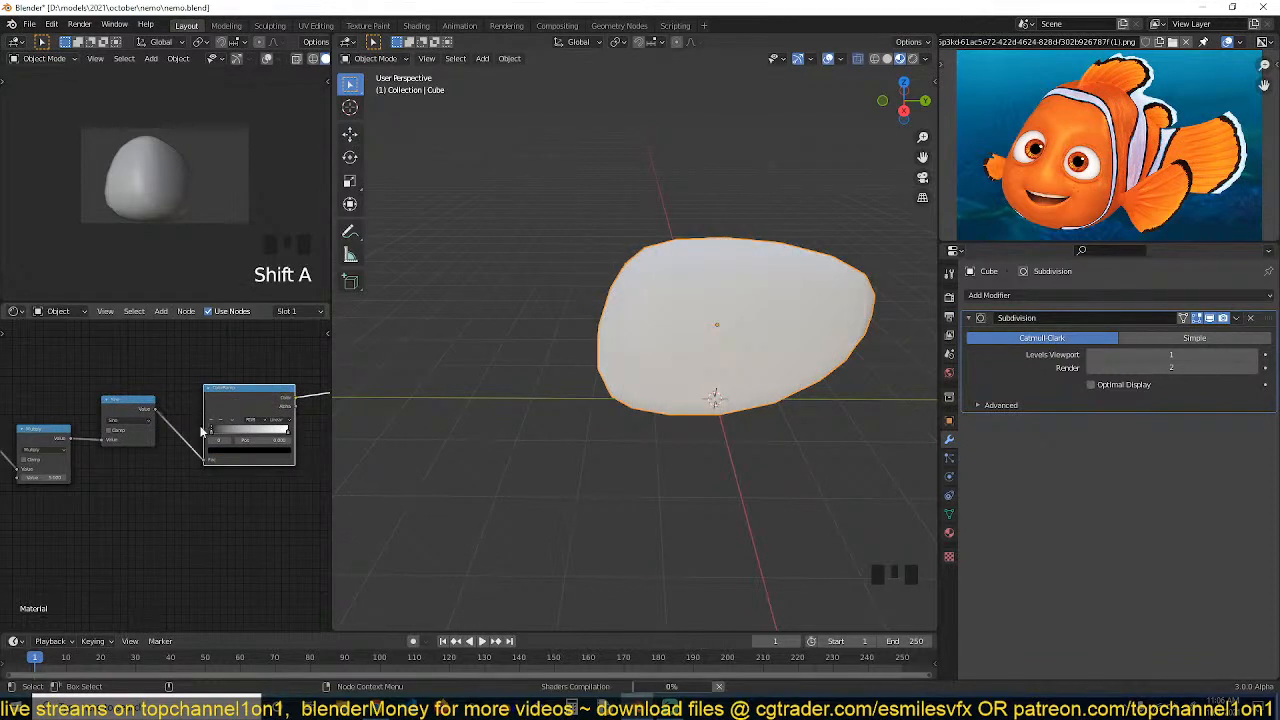
middle_click_drag(201, 432, 176, 447)
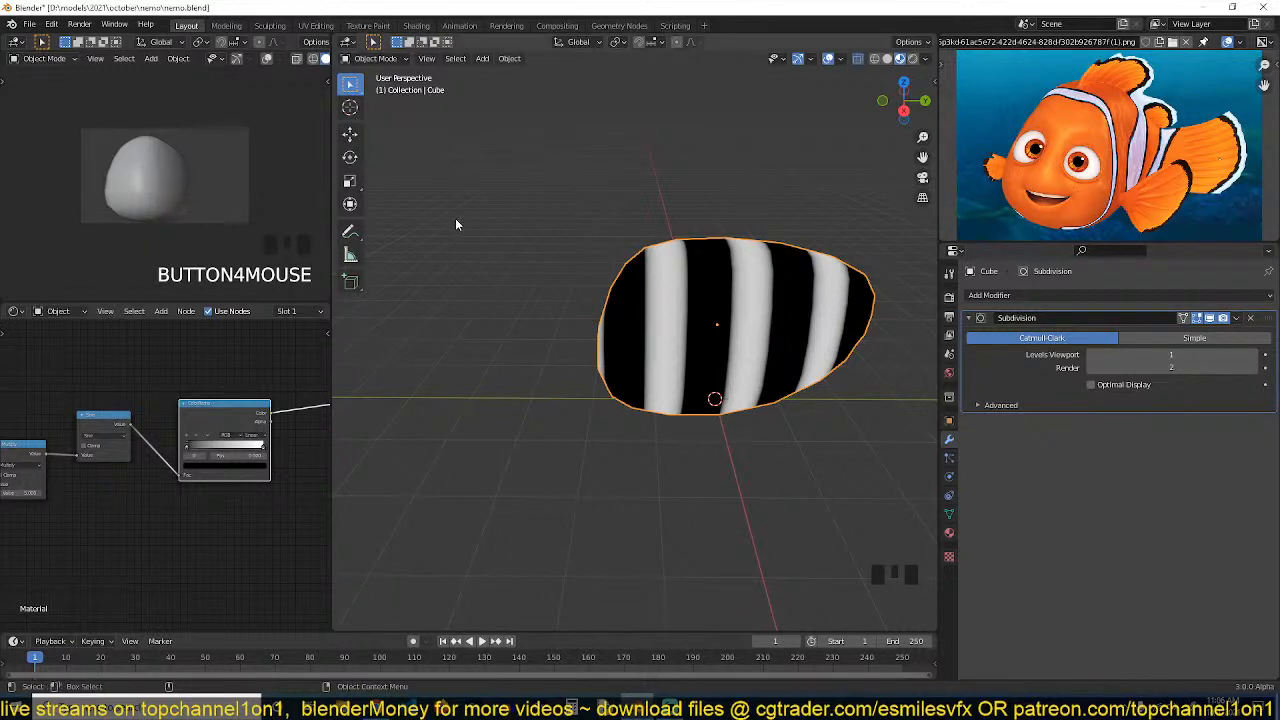
Move the ColorRamp's black stop to about 0.21 and its white stop to about 0.76
scroll(229, 400, "up", 6)
scroll(652, 415, "up", 1)
key("grave")
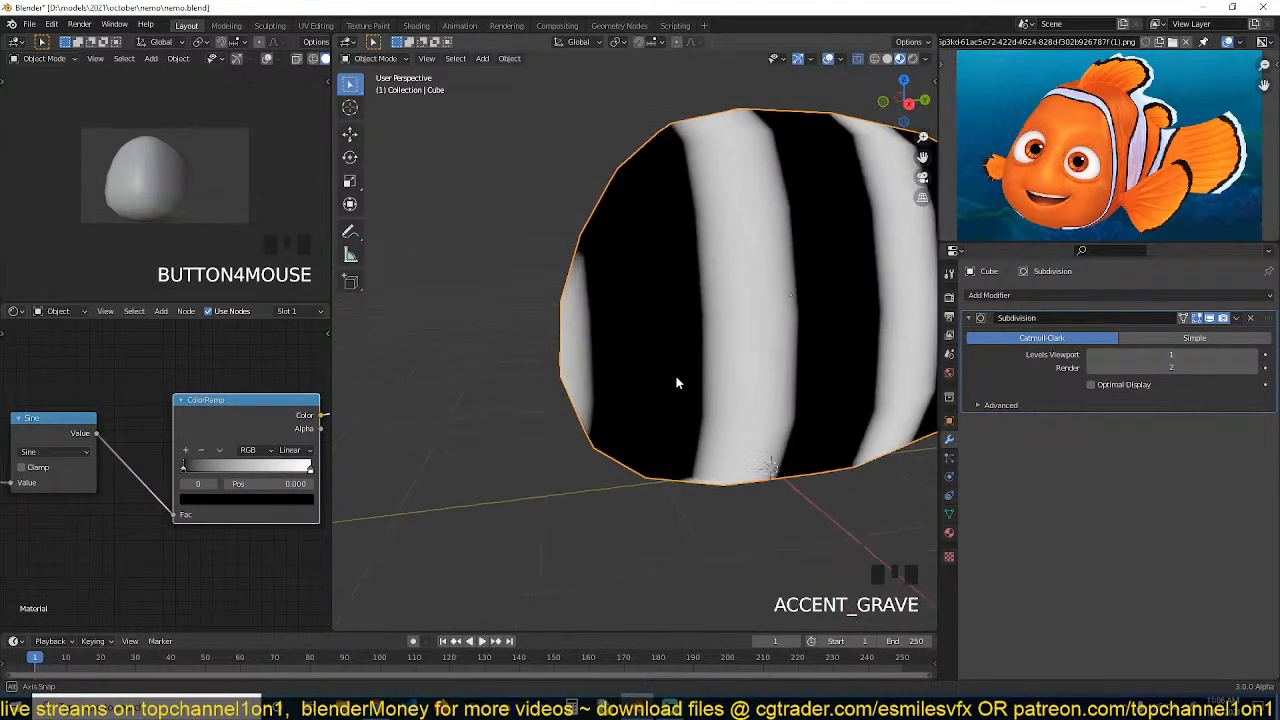
left_click_drag(184, 468, 218, 468)
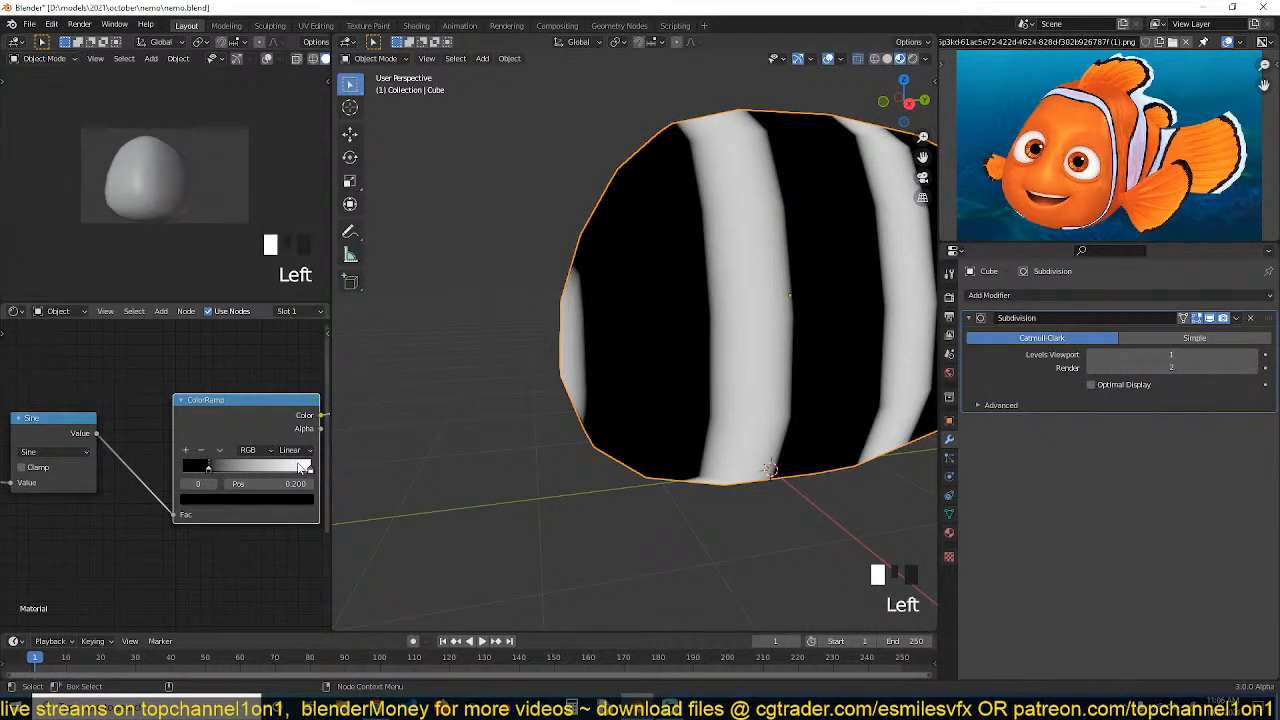
mouse_move(302, 468)
left_mouse_down()
mouse_move(267, 470)
mouse_move(292, 472)
mouse_move(302, 510)
left_mouse_up()
scroll(586, 417, "up", 2)
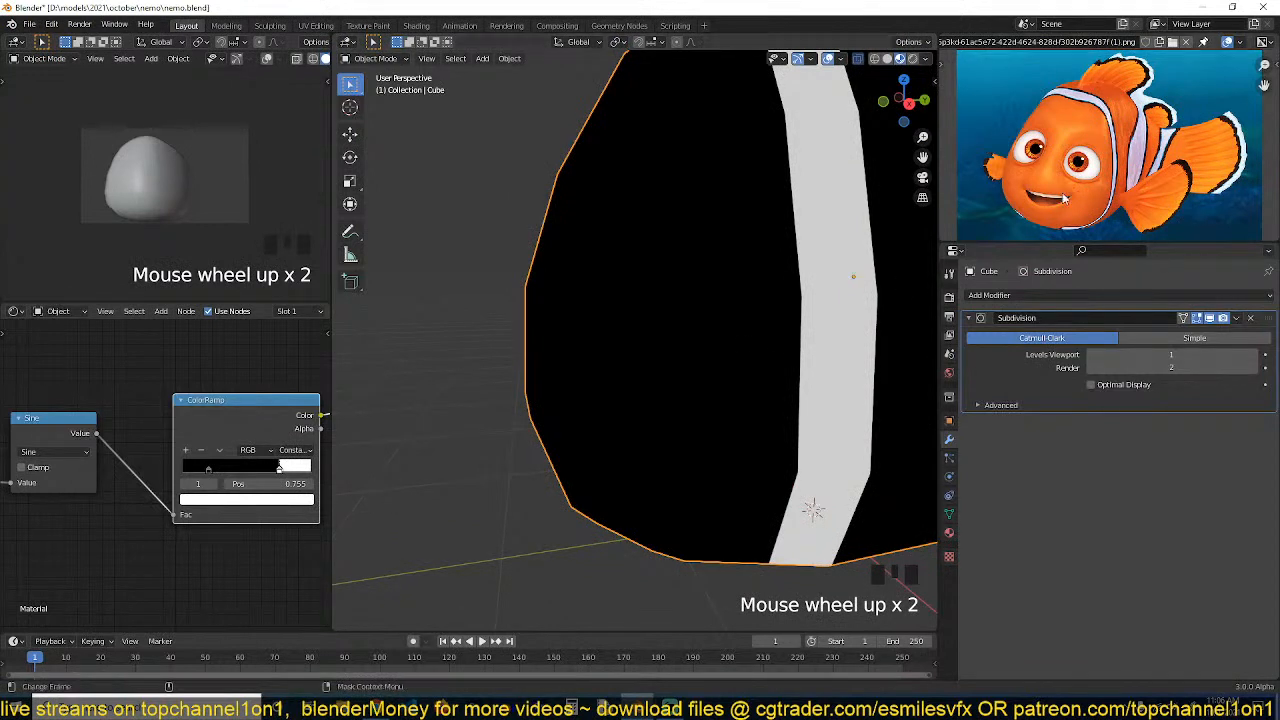
Add a third color stop to the ColorRamp at about 0.63, between the black and white stops
scroll(566, 324, "down", 3)
middle_click_drag(612, 330, 580, 356, "shift")
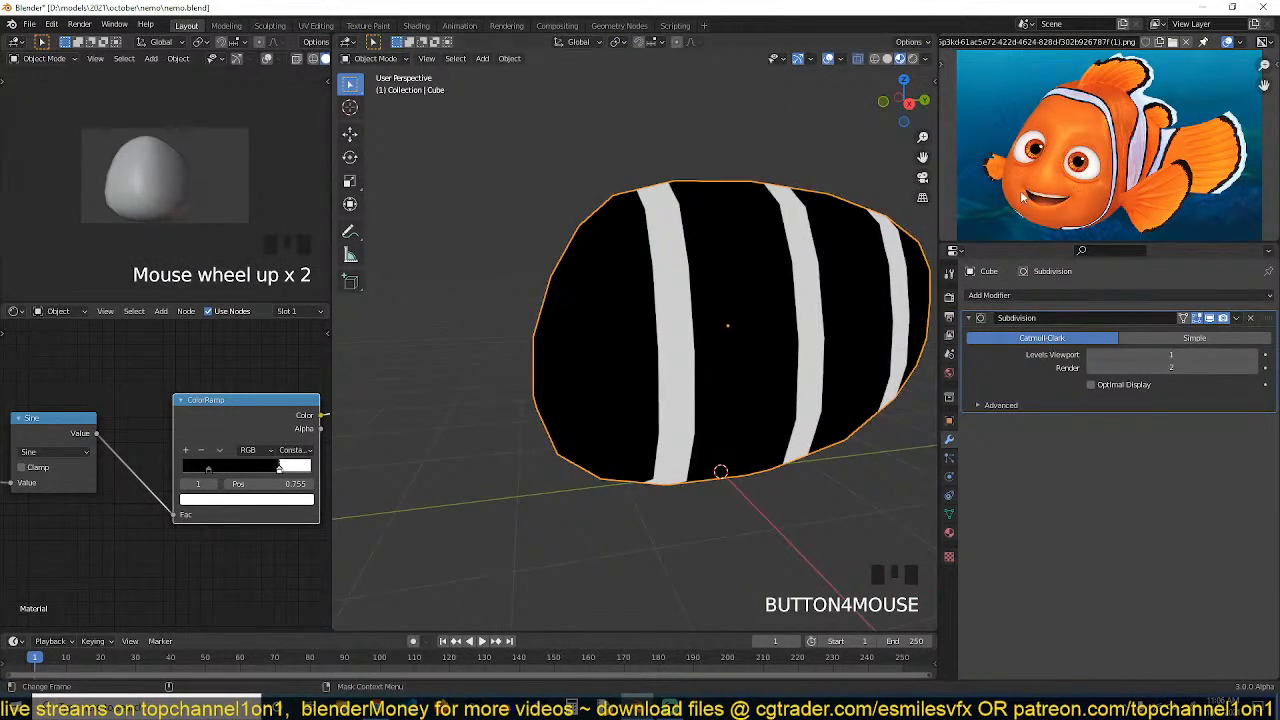
scroll(271, 466, "up", 2)
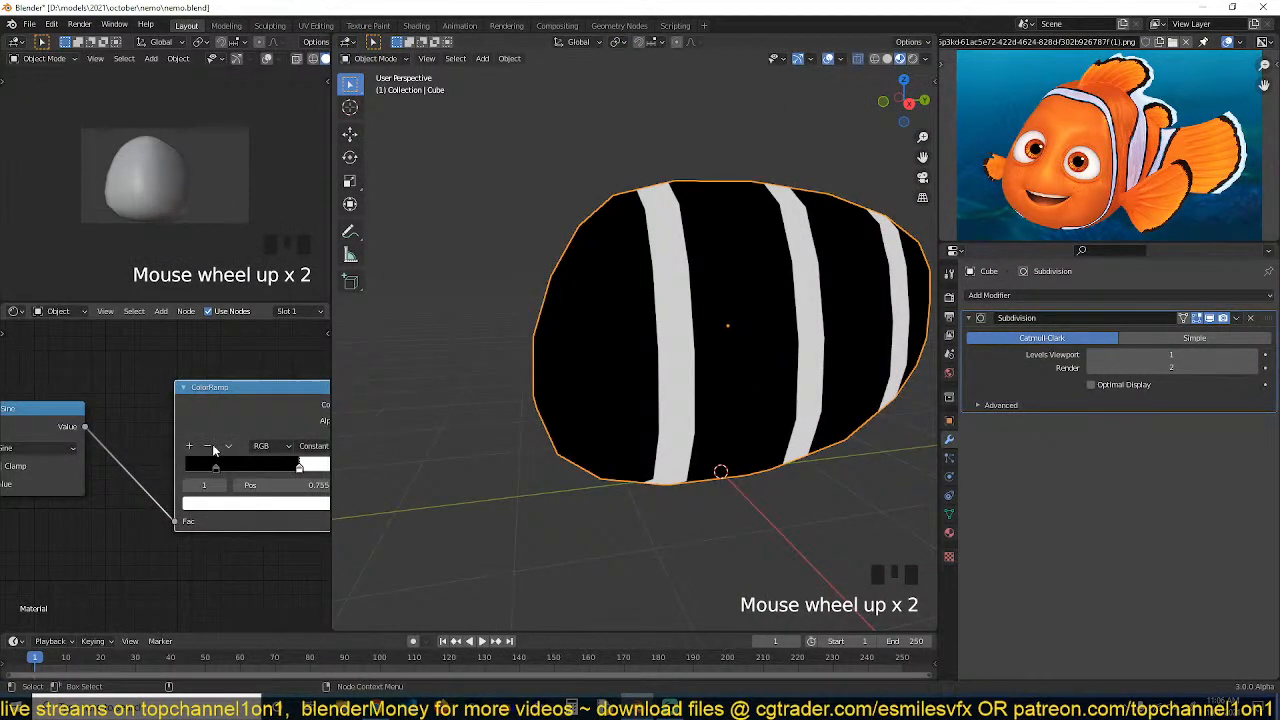
left_click(188, 445)
left_click(280, 468)
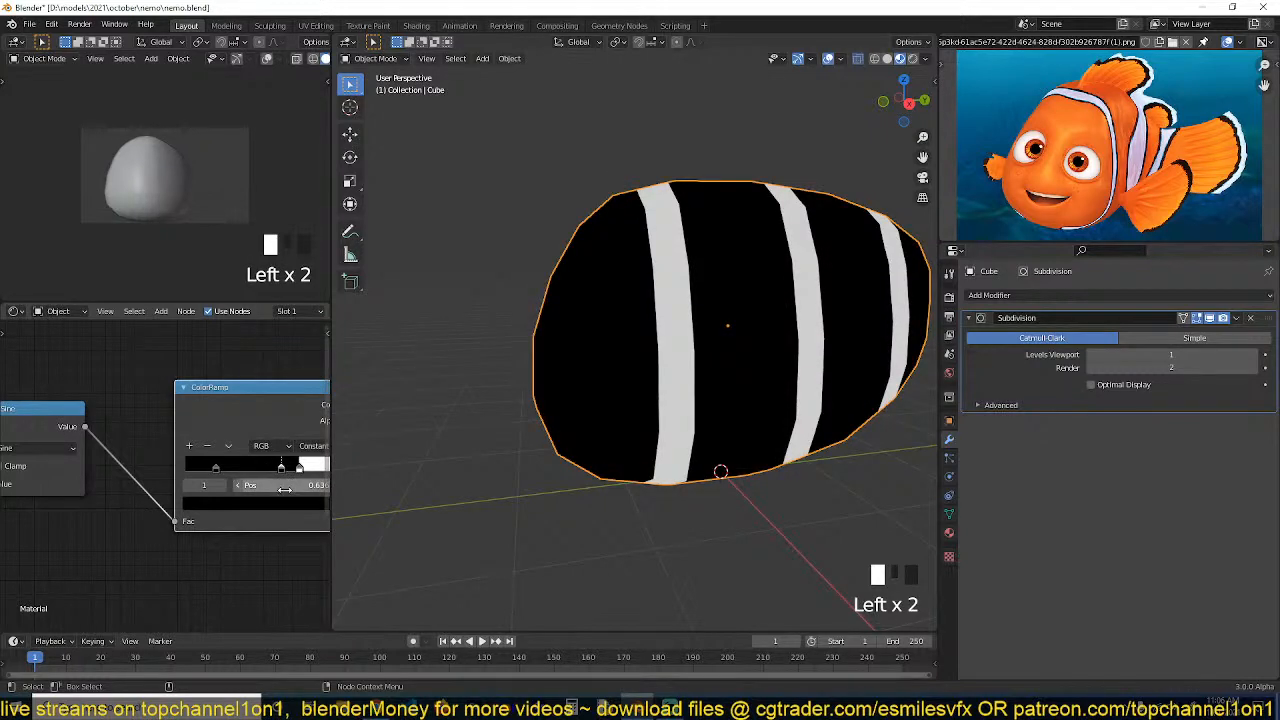
left_click(284, 500)
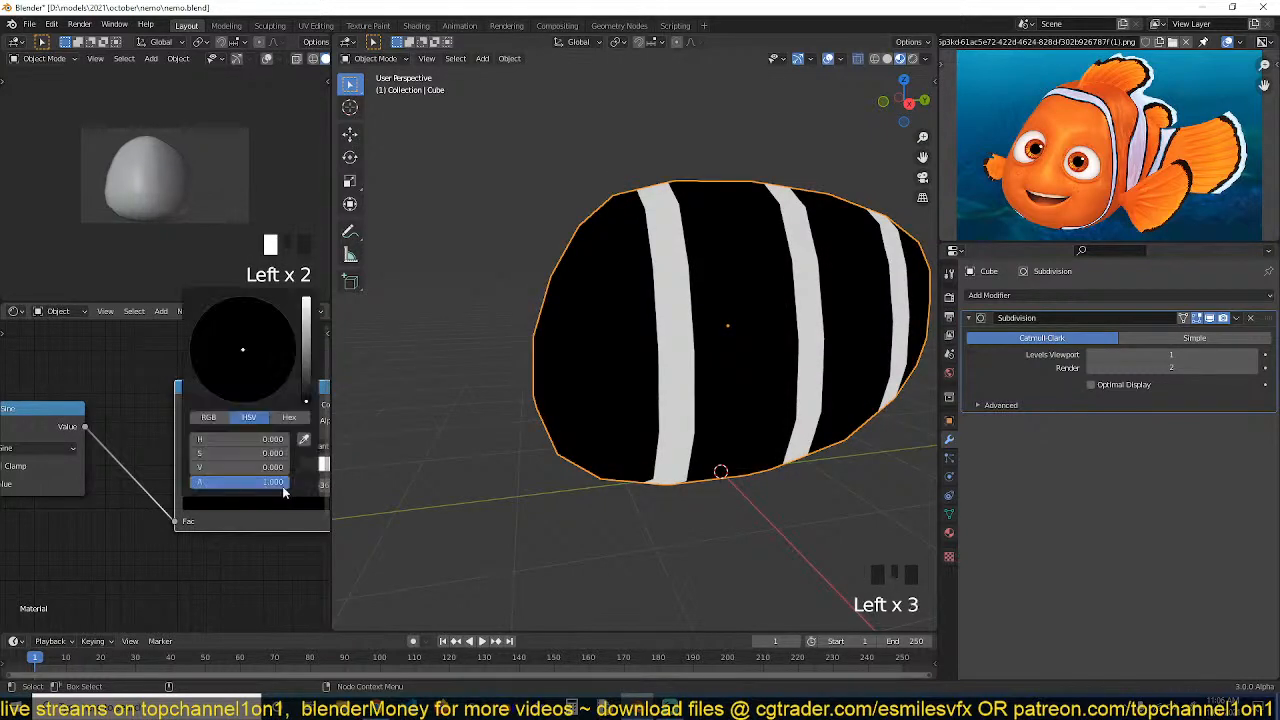
left_click(305, 368)
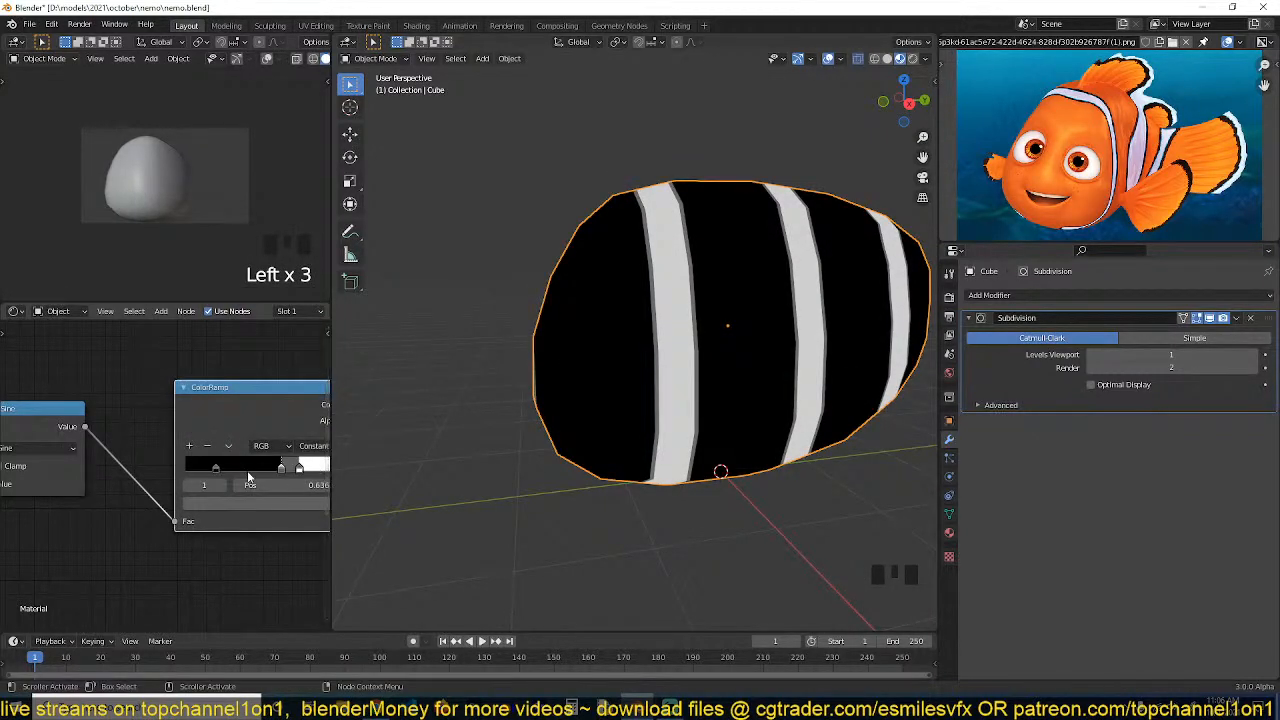
Set the ColorRamp's first color stop to a bright orange
left_click(216, 468)
left_click(265, 502)
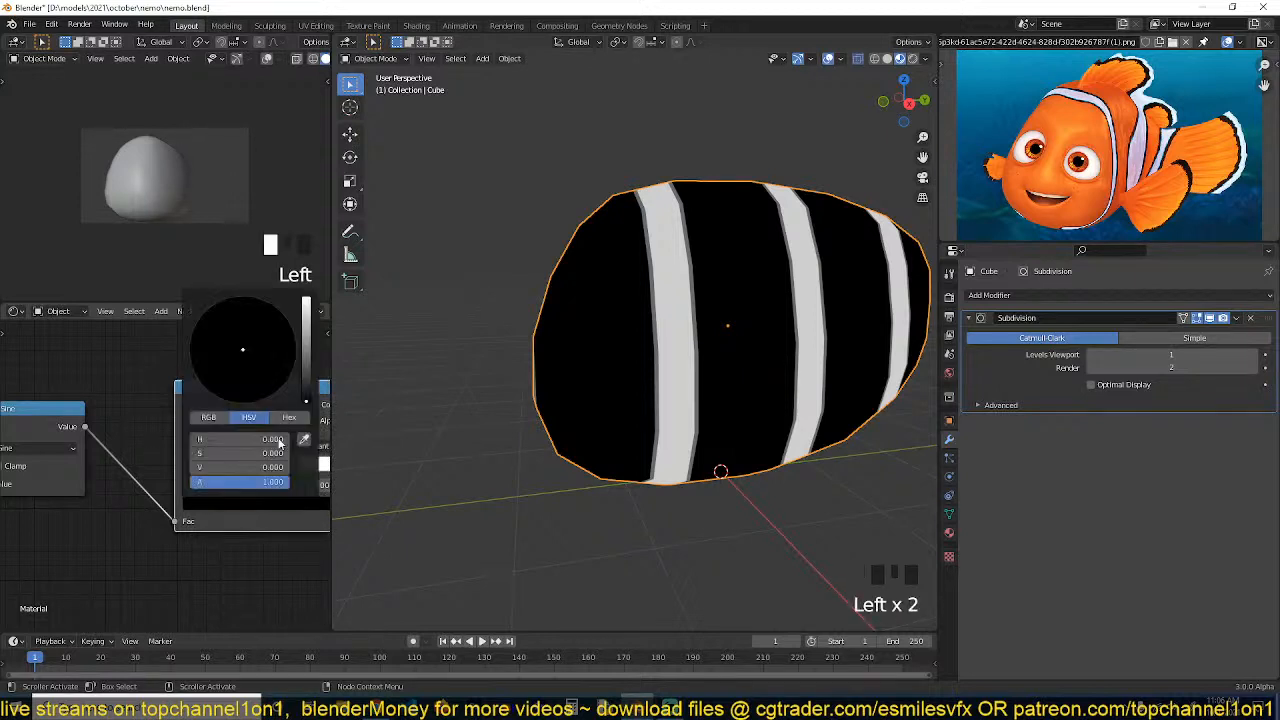
left_click(308, 305)
left_click(228, 400)
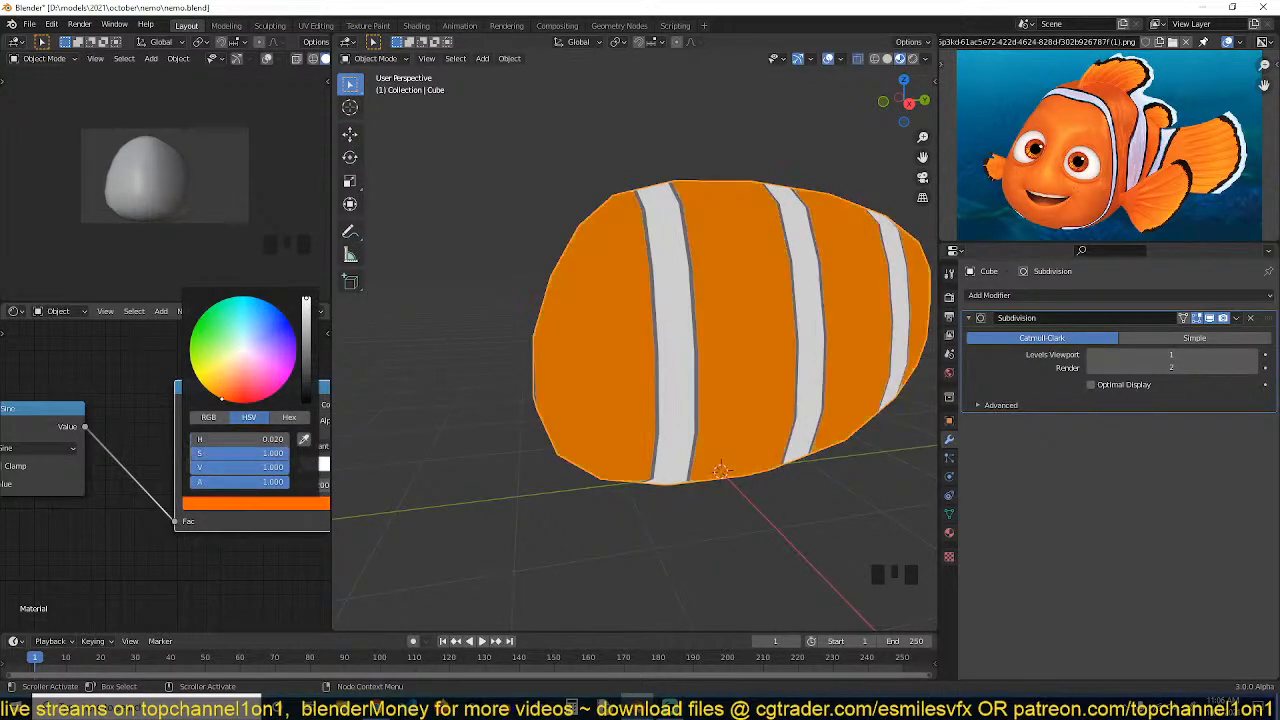
Set the middle color stop to near black to outline the white stripes
left_click(284, 473)
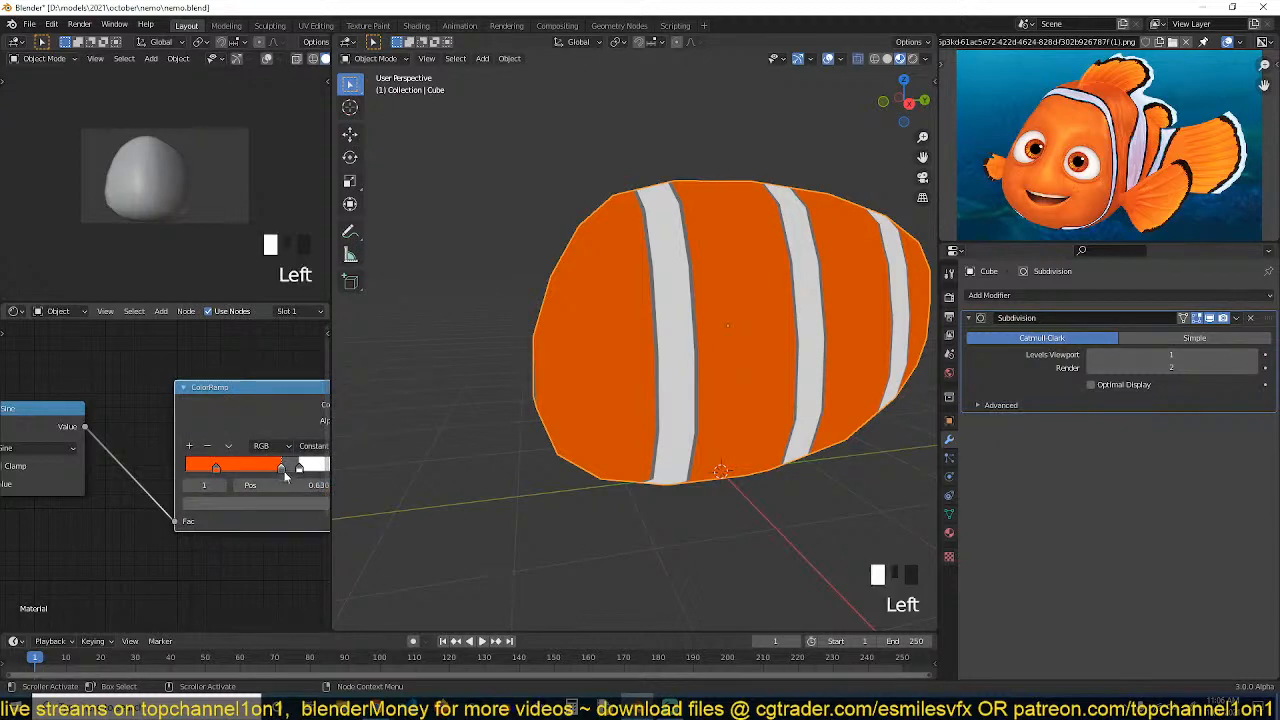
left_click(284, 506)
left_click(307, 390)
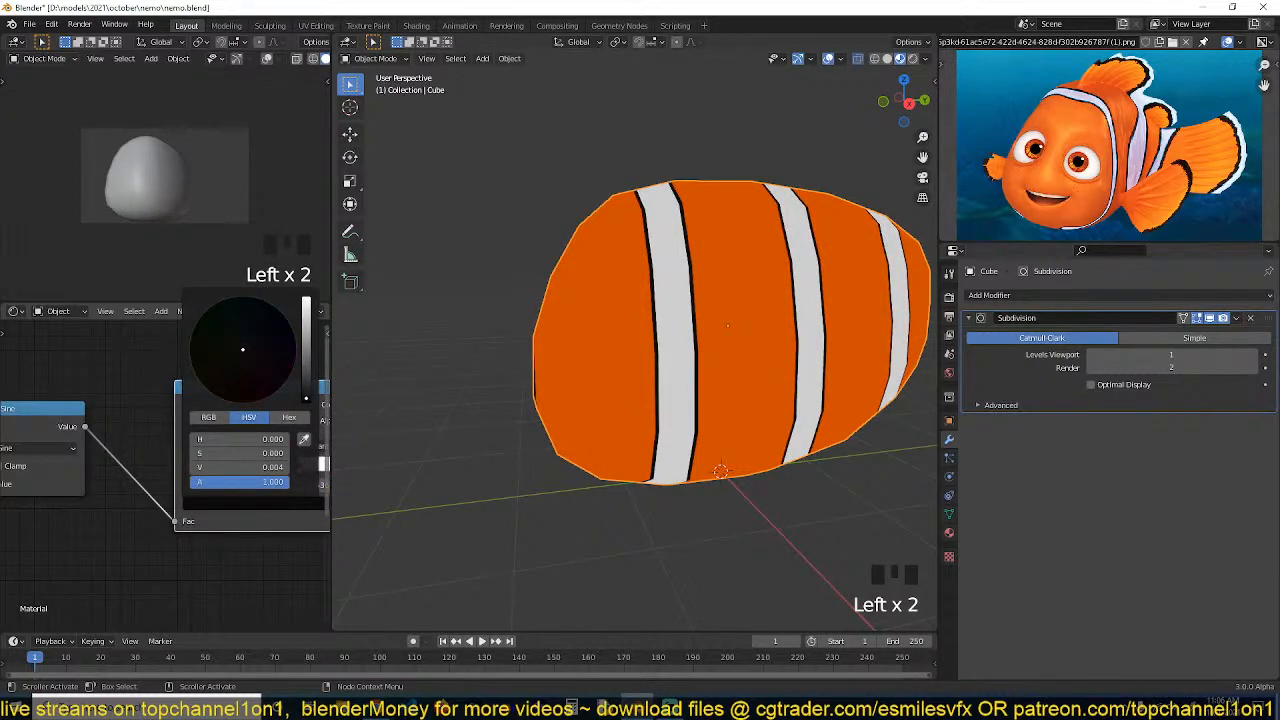
Slide the middle color stop slightly closer to the white stop to thicken the outlines
scroll(750, 378, "down", 2)
middle_click_drag(750, 373, 702, 384)
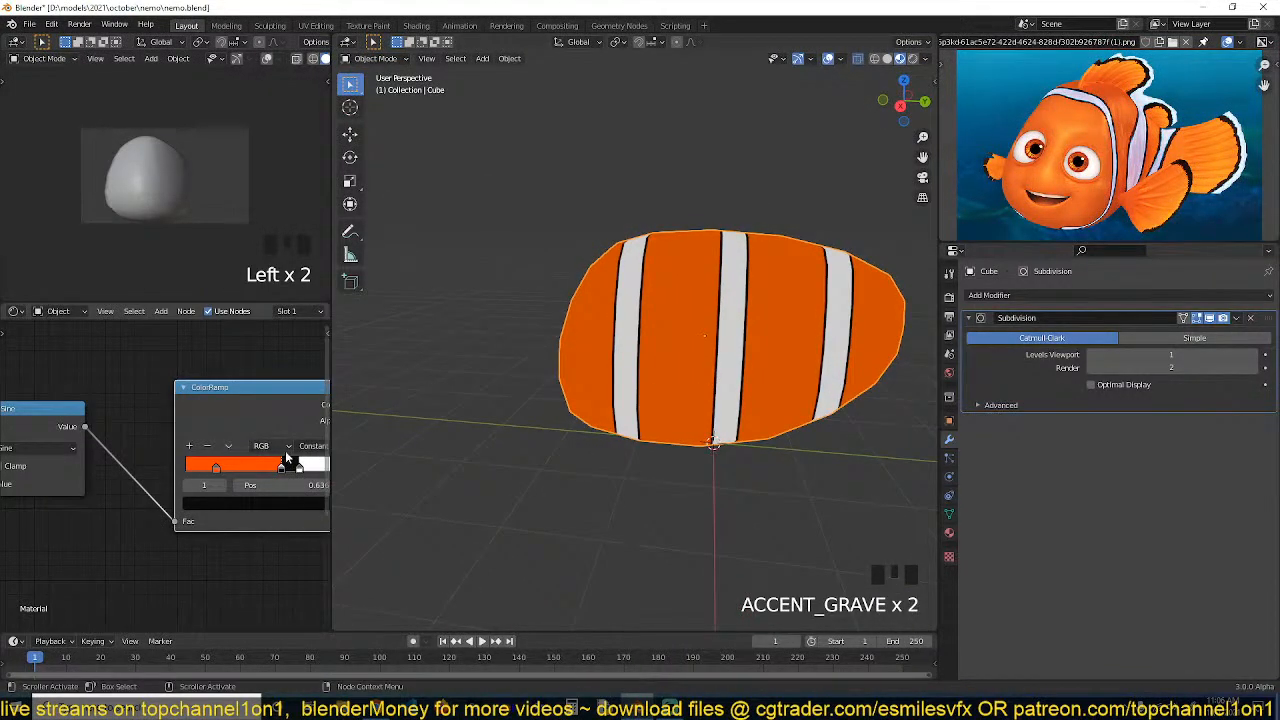
mouse_move(281, 467)
left_mouse_down()
mouse_move(266, 465)
mouse_move(294, 469)
left_mouse_up()
middle_click_drag(218, 505, 286, 497)
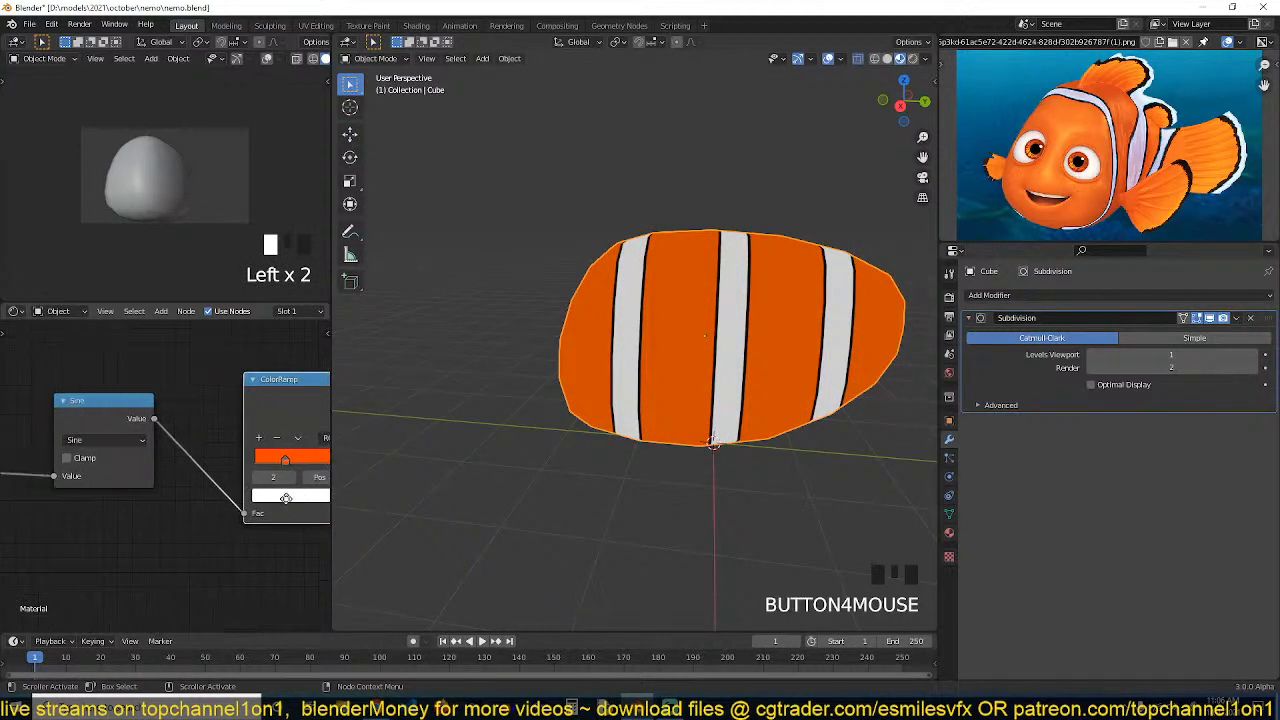
Set the Multiply node's value to about 4.89 to reduce the stripe count
middle_click_drag(407, 469, 622, 352)
scroll(605, 411, "down", 2)
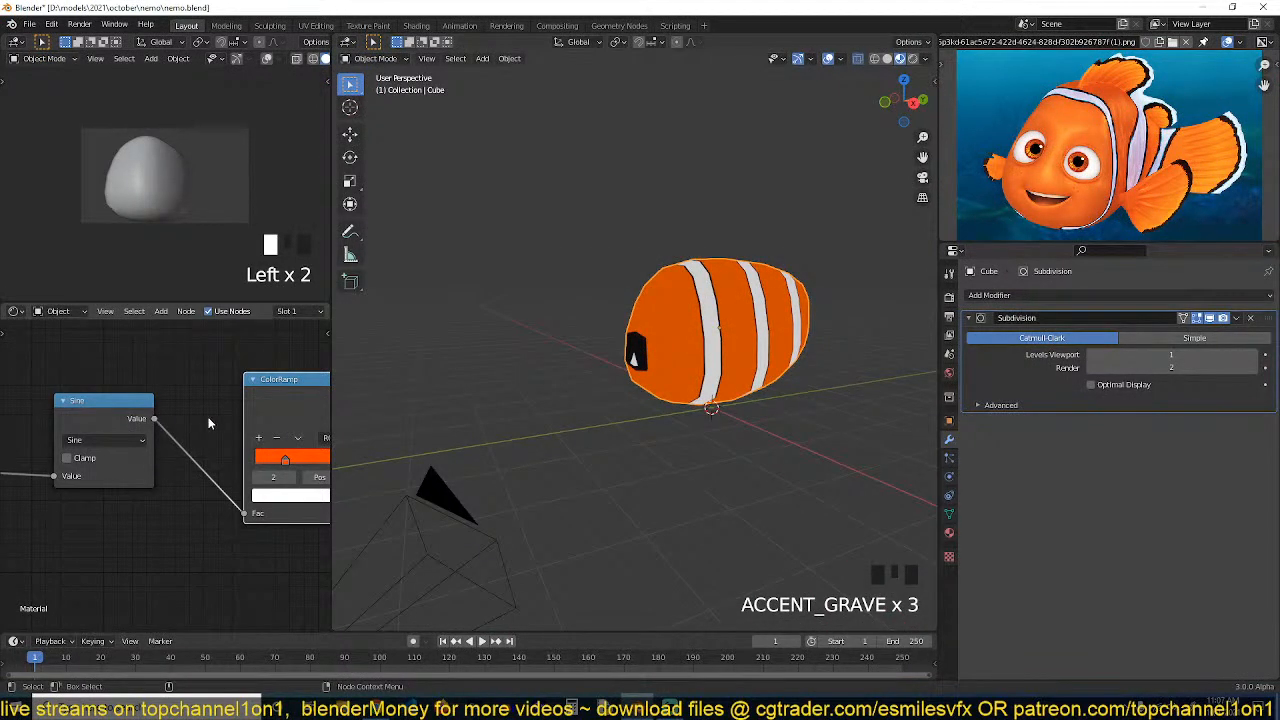
middle_click_drag(89, 412, 302, 388)
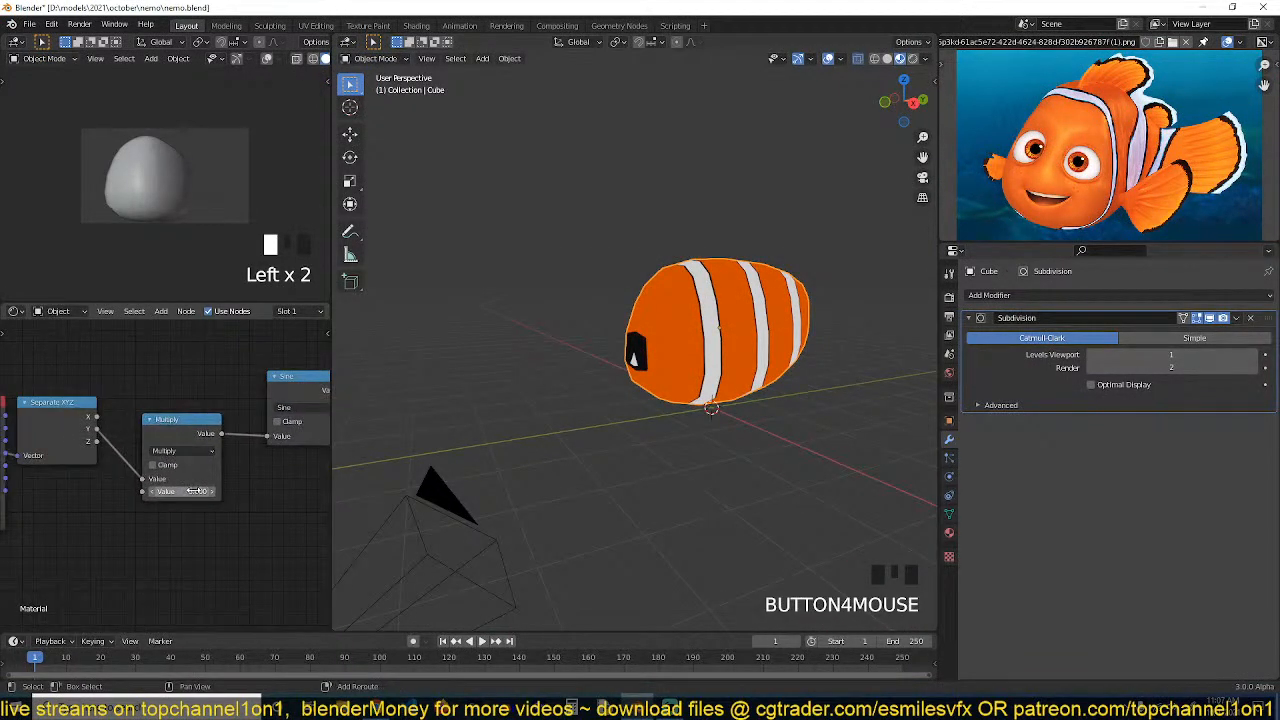
left_click_drag(196, 491, 204, 491, "shift")
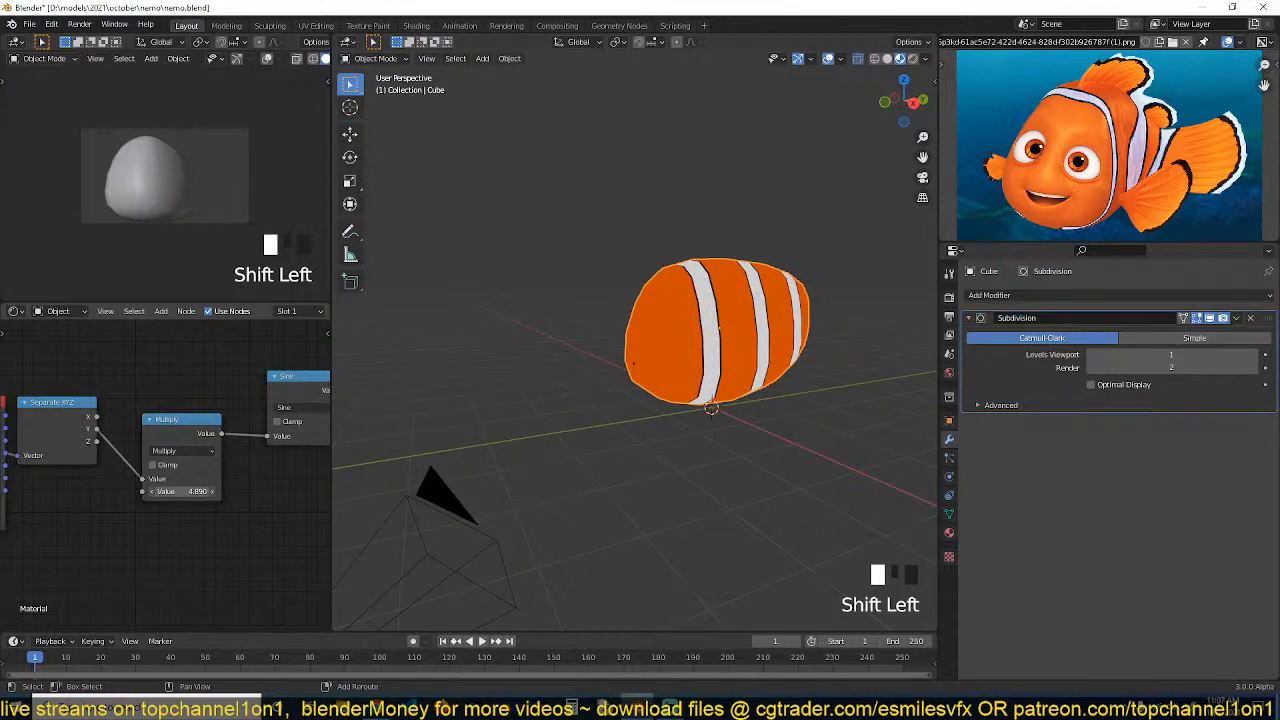
Inspect the orange-and-white stripe pattern on the body from several angles
middle_click_drag(682, 368, 565, 394)
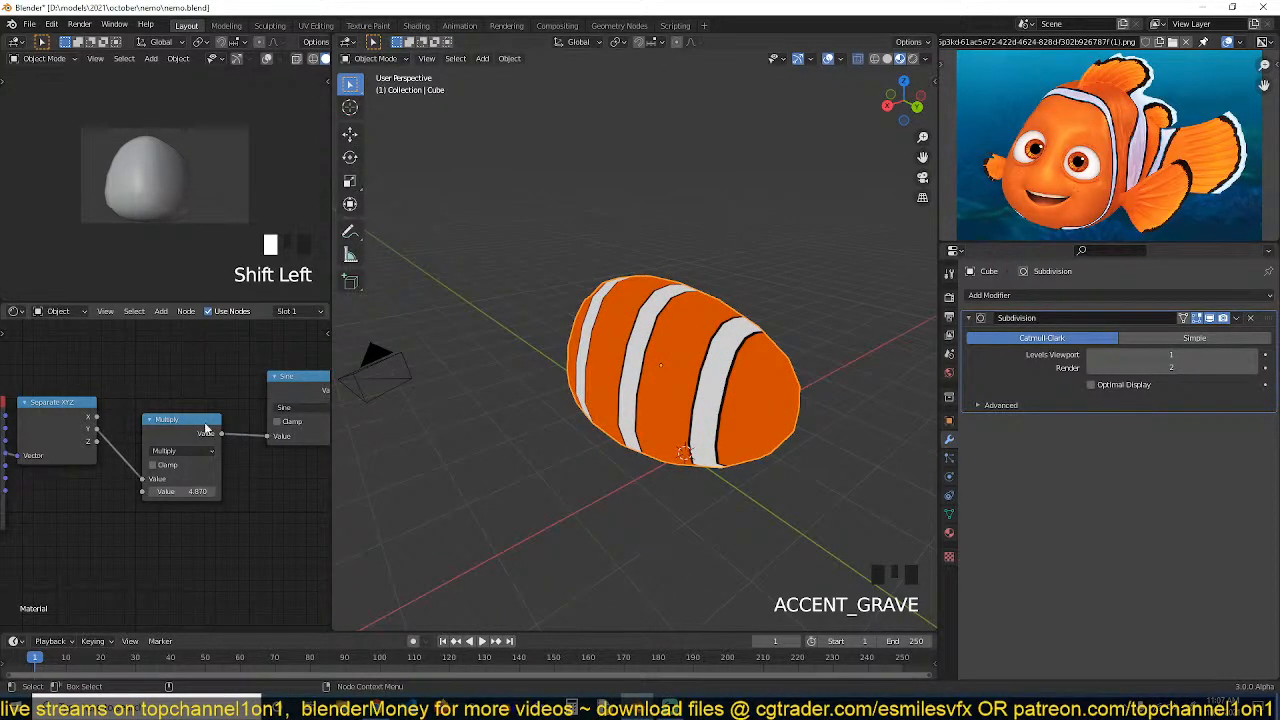
middle_click_drag(241, 441, 136, 444)
scroll(211, 452, "down", 3)
middle_click_drag(218, 452, 178, 459)
middle_click_drag(305, 459, 166, 441)
scroll(145, 461, "down", 2)
left_click_drag(142, 427, 207, 437)
left_click(259, 416, "ctrl+shift")
middle_click_drag(605, 413, 781, 350)
scroll(722, 362, "up", 1)
middle_click_drag(129, 520, 259, 468)
scroll(701, 372, "up", 3)
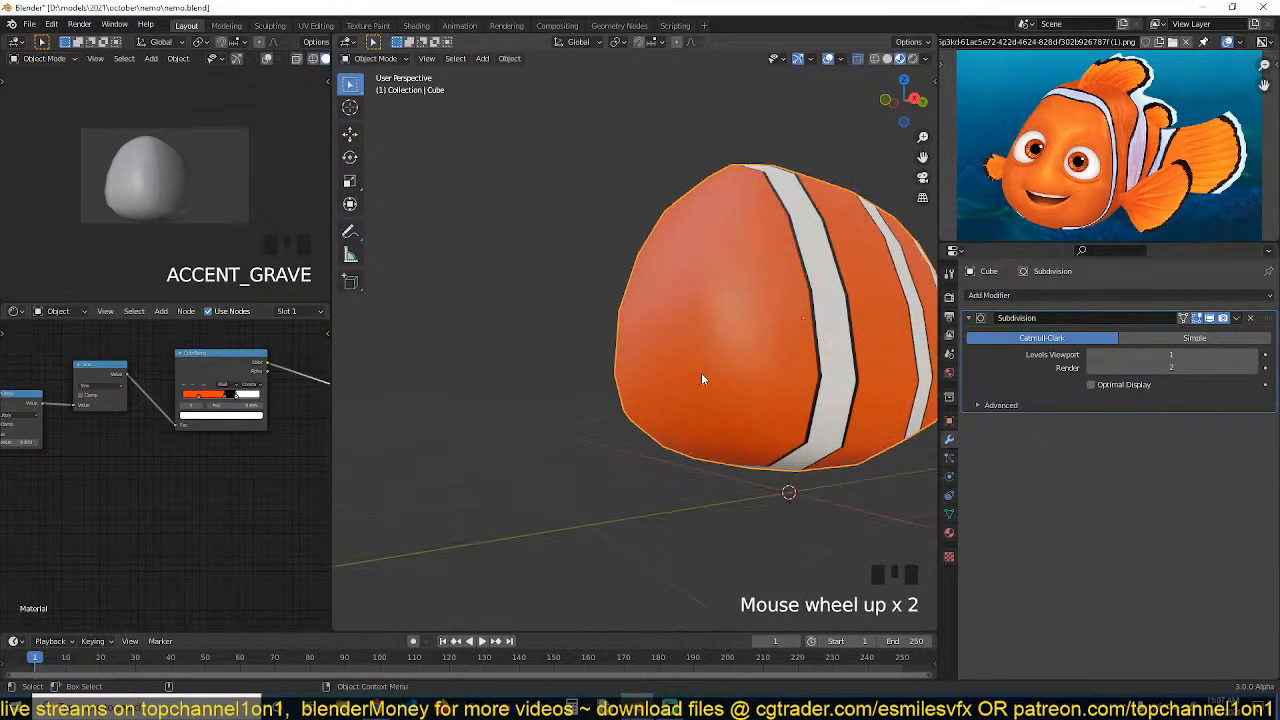
Preview the Sine node's output directly on the body with a Node Wrangler preview
scroll(658, 407, "down", 2)
scroll(588, 429, "down", 1)
middle_click_drag(588, 429, 547, 429)
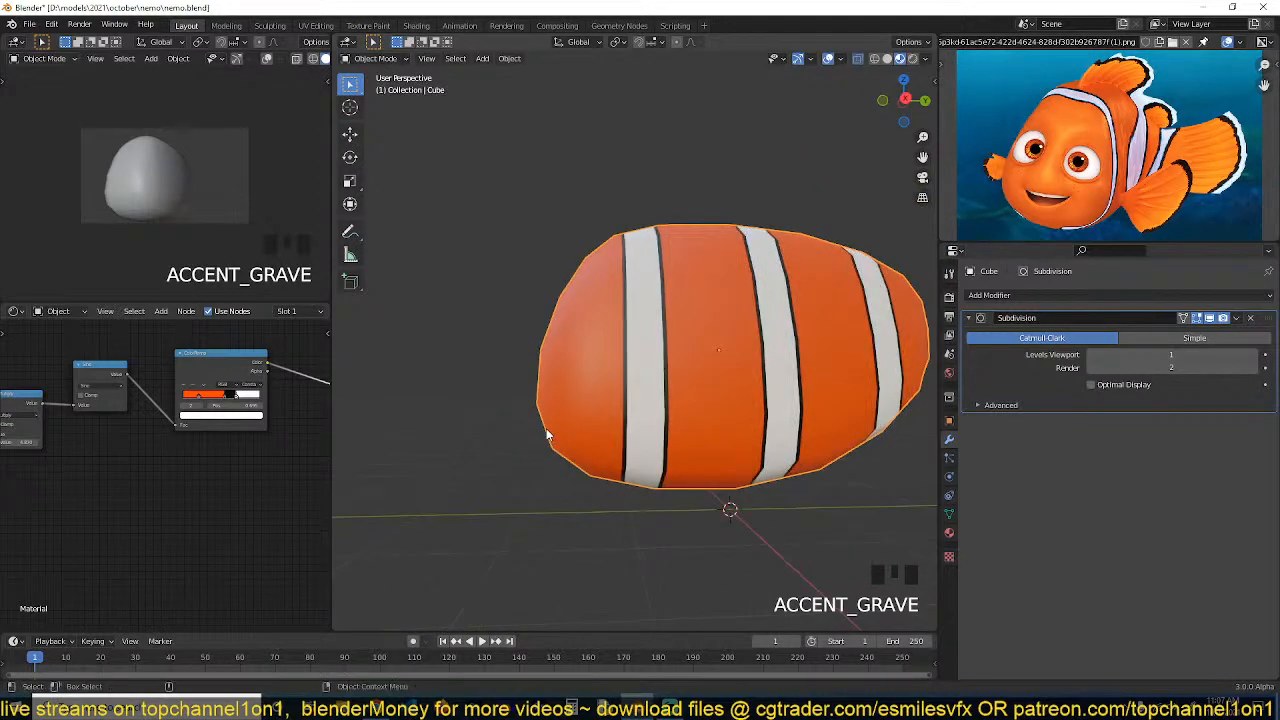
scroll(67, 487, "down", 1)
middle_click_drag(120, 481, 139, 471)
scroll(815, 359, "up", 1)
middle_click_drag(816, 363, 802, 430)
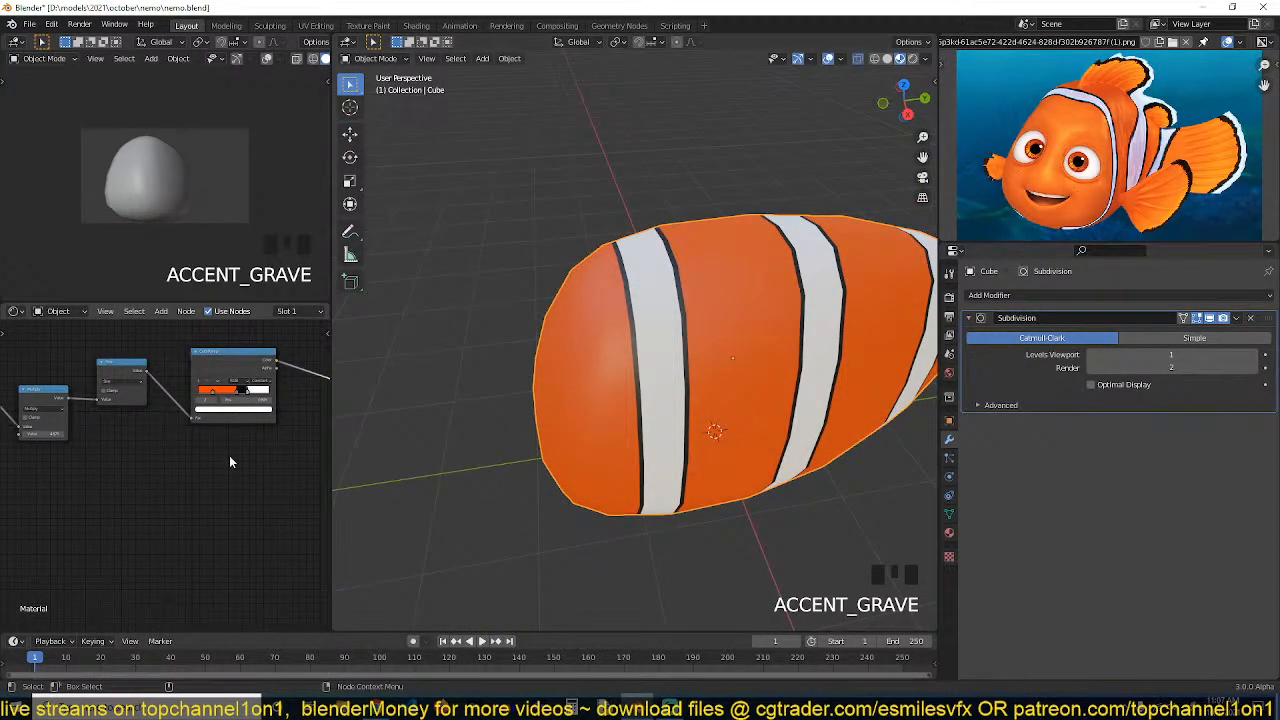
scroll(200, 430, "up", 1)
middle_click_drag(150, 390, 184, 408)
left_click(183, 400, "ctrl+shift")
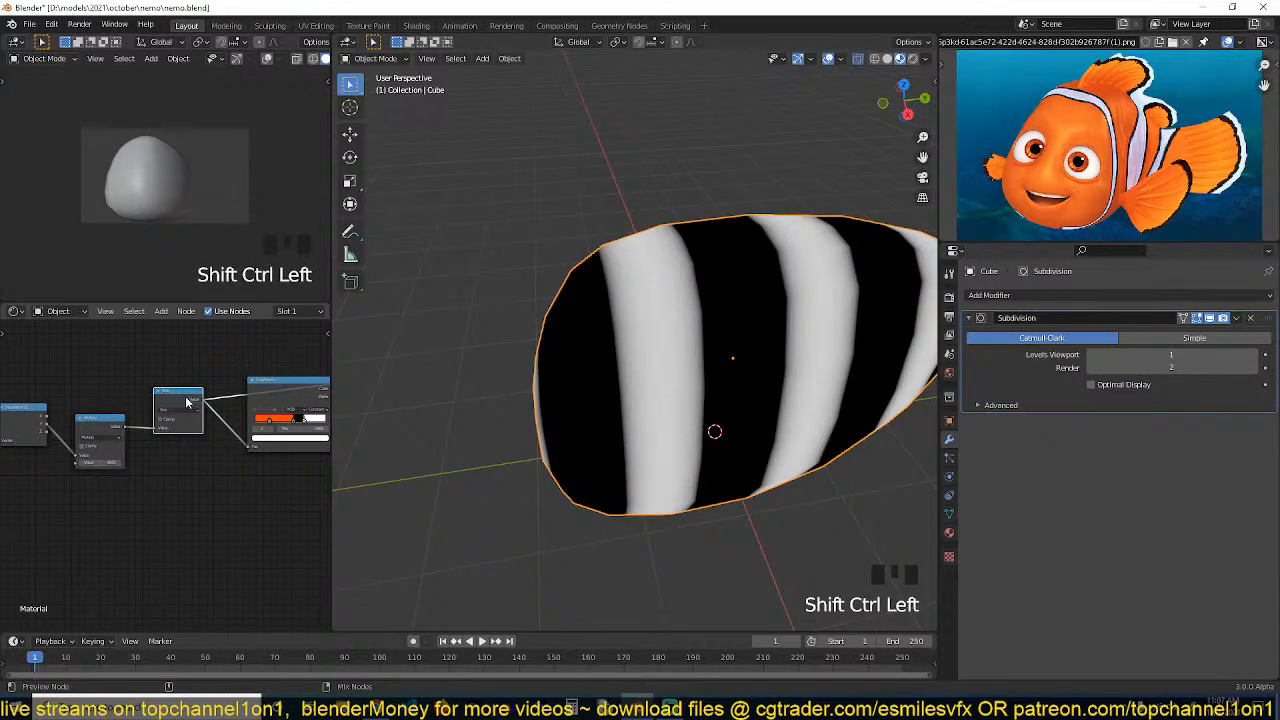
Examine the node chain from Texture Coordinate through Separate XYZ, Multiply, Sine and ColorRamp
scroll(156, 466, "down", 3)
middle_click_drag(154, 468, 210, 466)
left_click_drag(225, 387, 160, 430)
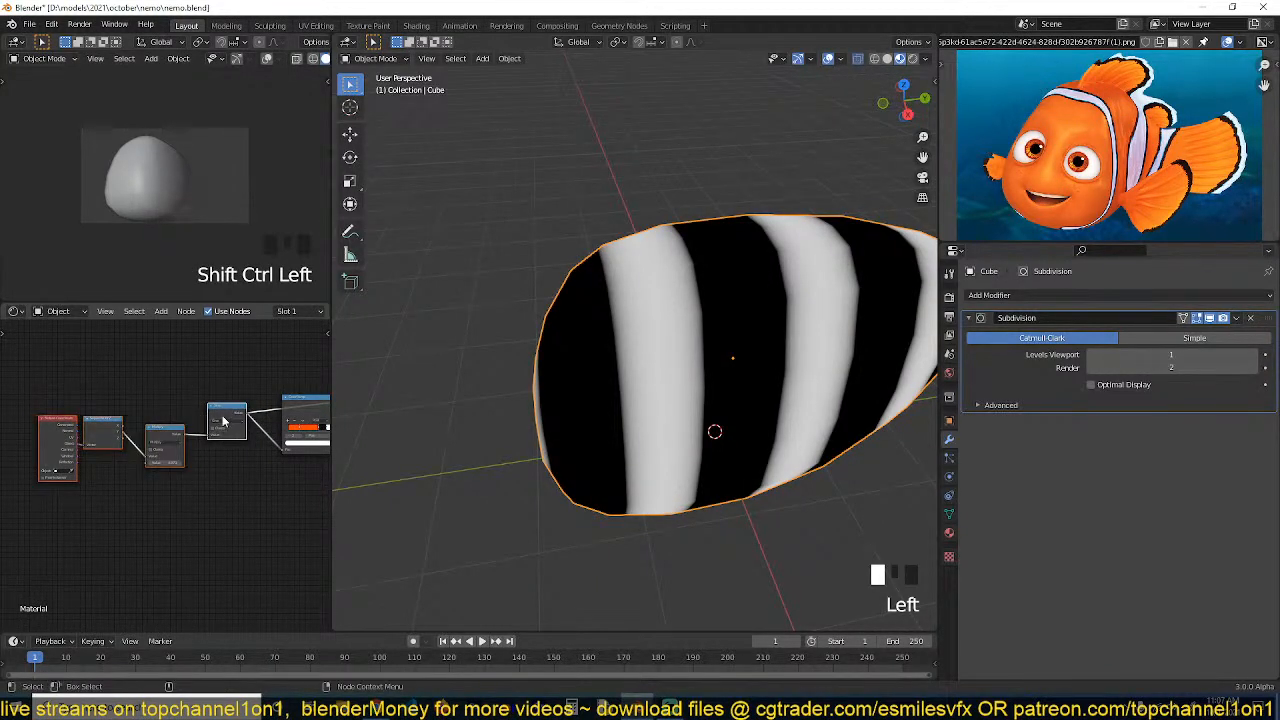
left_click_drag(300, 420, 308, 447)
left_click(308, 447)
scroll(204, 485, "down", 3)
middle_click_drag(204, 485, 159, 479)
scroll(231, 477, "up", 6)
left_click(190, 478)
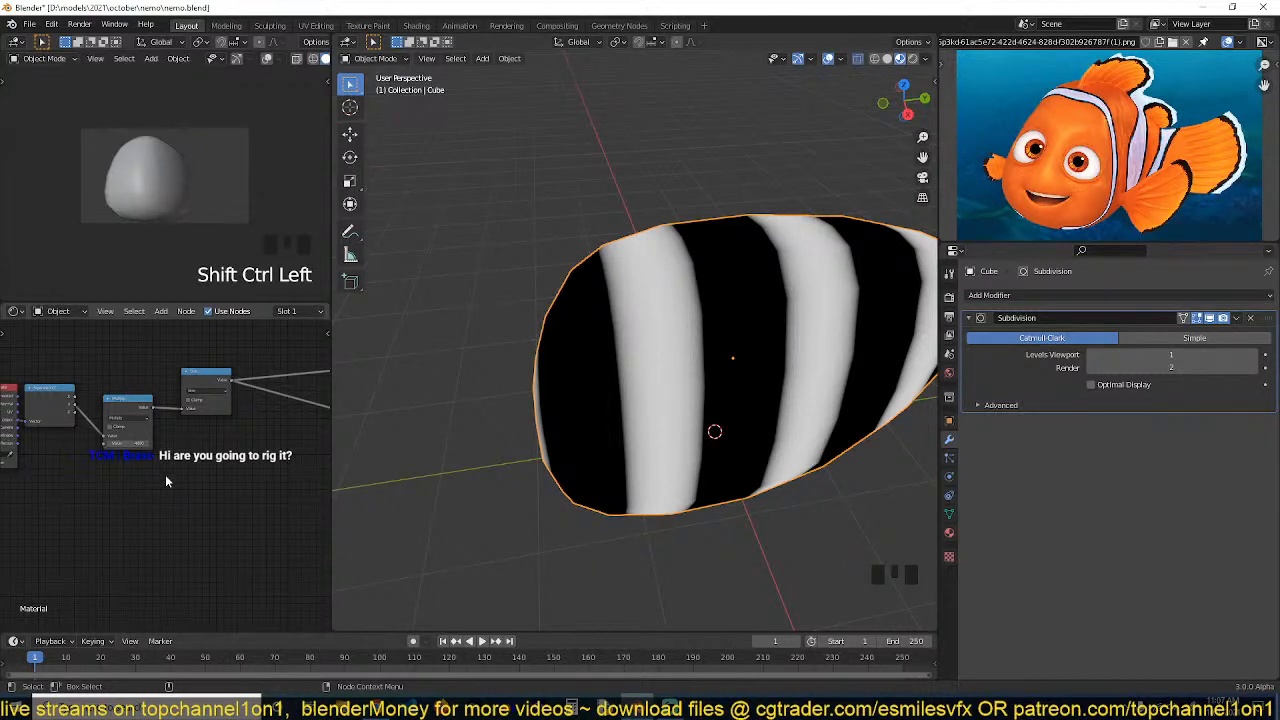
middle_click_drag(165, 474, 145, 495)
middle_click_drag(207, 460, 158, 434)
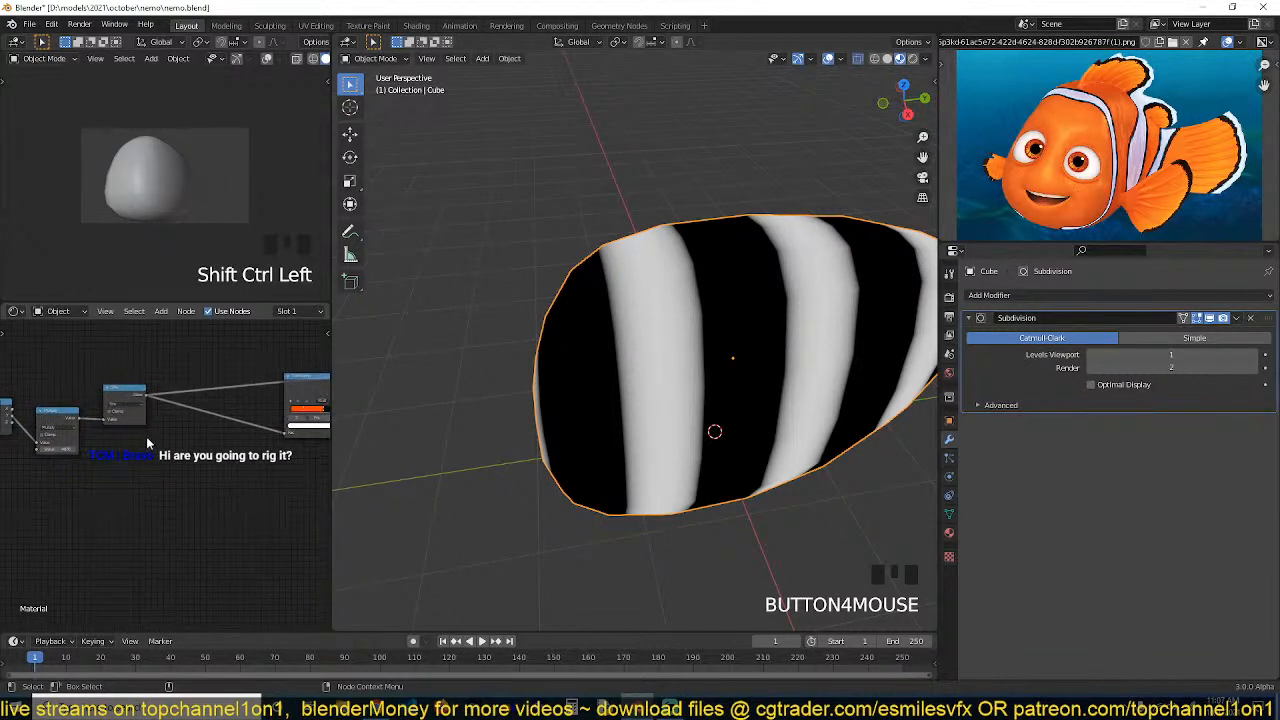
Add a Noise Texture node to the material
key("shift+a")
middle_click_drag(751, 436, 750, 388)
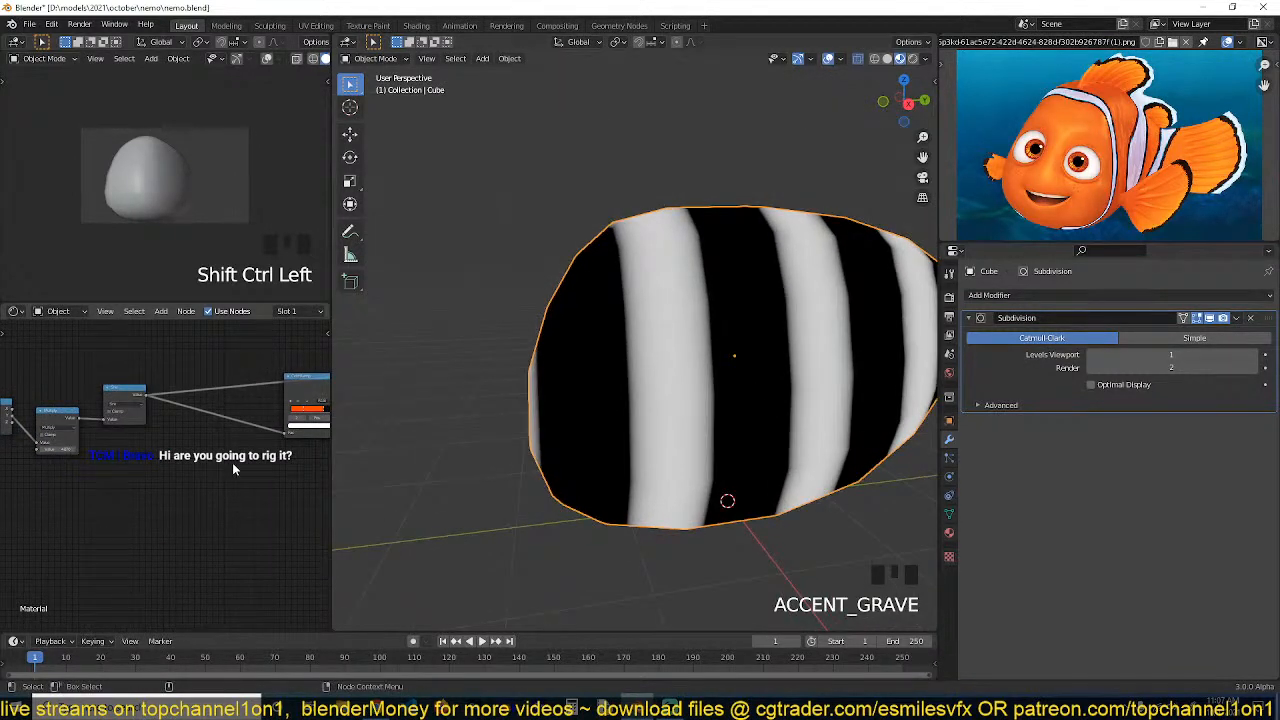
key("shift+a")
mouse_move(125, 466)
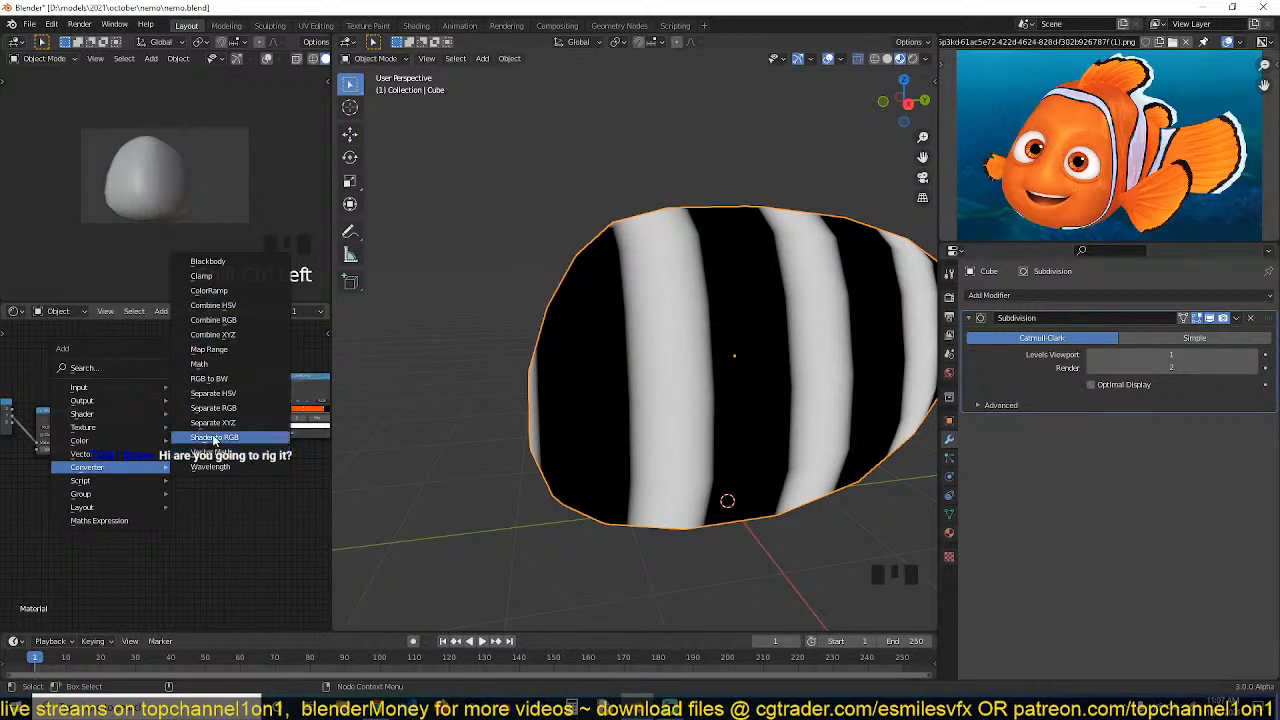
mouse_move(112, 428)
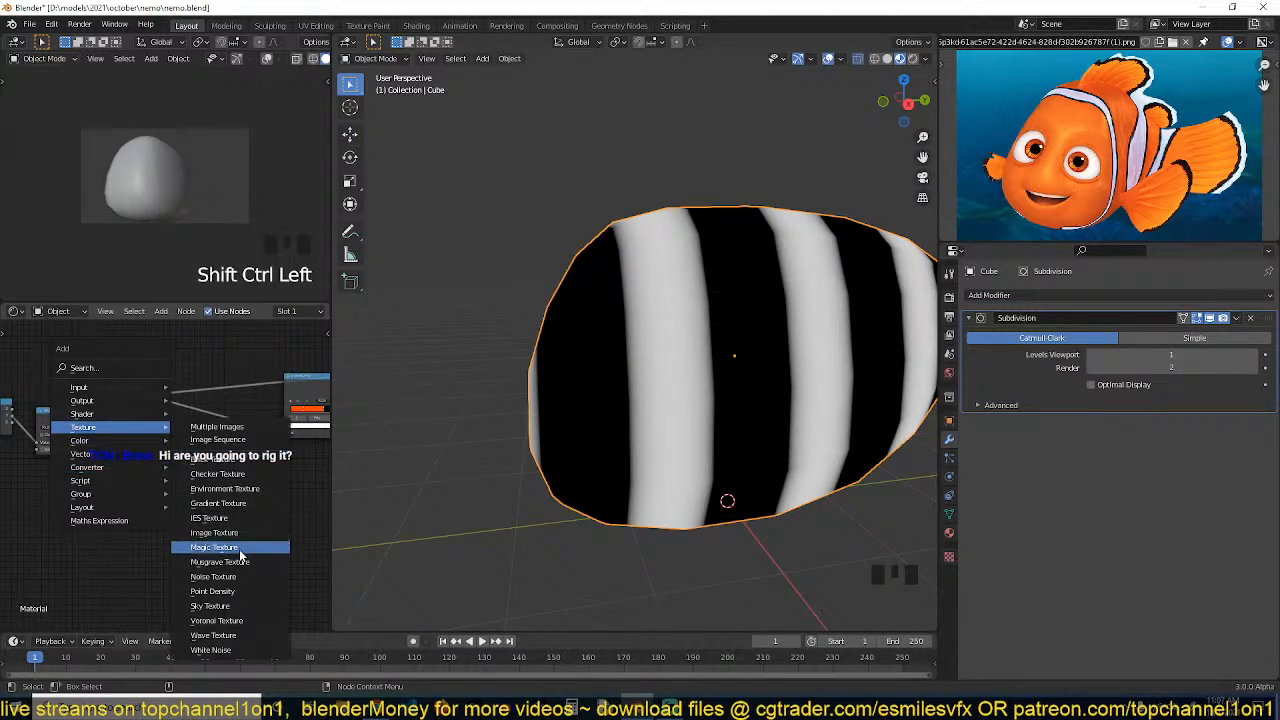
left_click(237, 580)
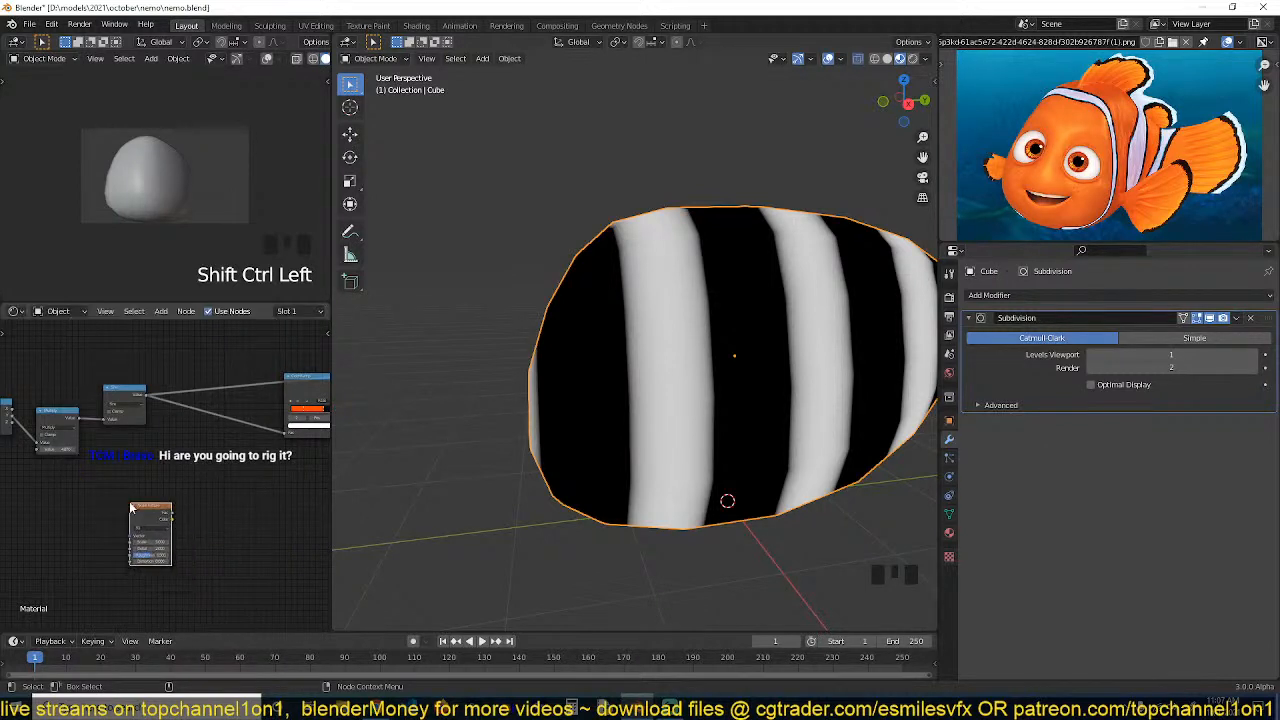
Rearrange the nodes, placing the Noise Texture below the Texture Coordinate and Separate XYZ chain
left_click(125, 440)
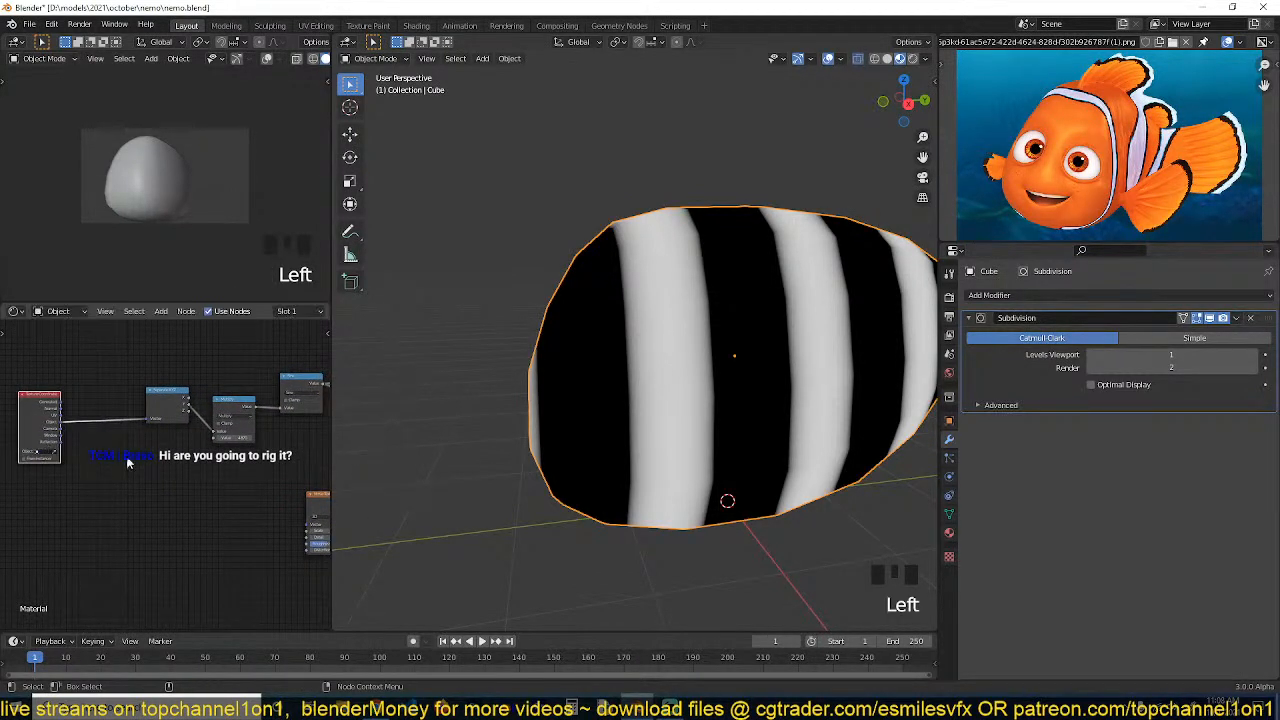
left_click_drag(304, 502, 272, 493)
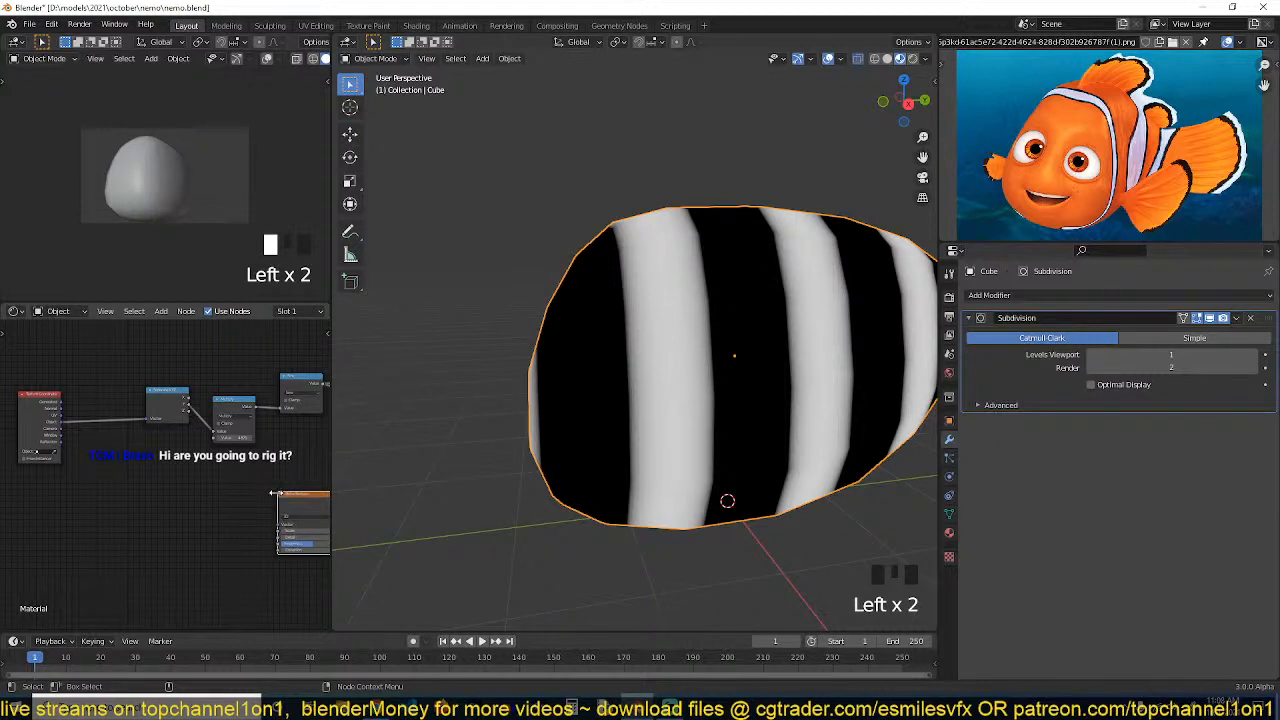
middle_click_drag(298, 497, 169, 500)
left_click_drag(169, 501, 83, 495)
middle_click_drag(83, 496, 204, 496)
left_click_drag(198, 500, 112, 505)
middle_click_drag(112, 505, 245, 500)
left_click_drag(245, 500, 132, 496)
left_click_drag(123, 413, 82, 410)
middle_click_drag(219, 404, 242, 414)
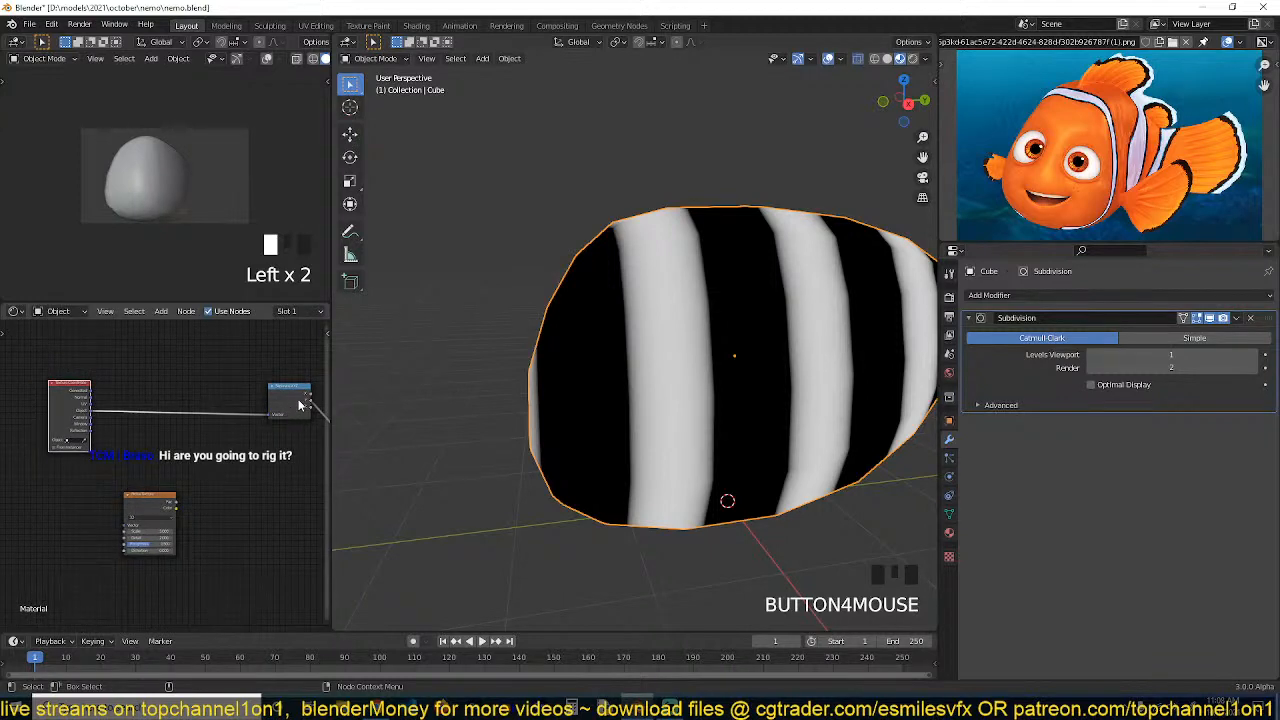
Duplicate the Separate XYZ node and place the copy next to the Texture Coordinate node
left_click(285, 407)
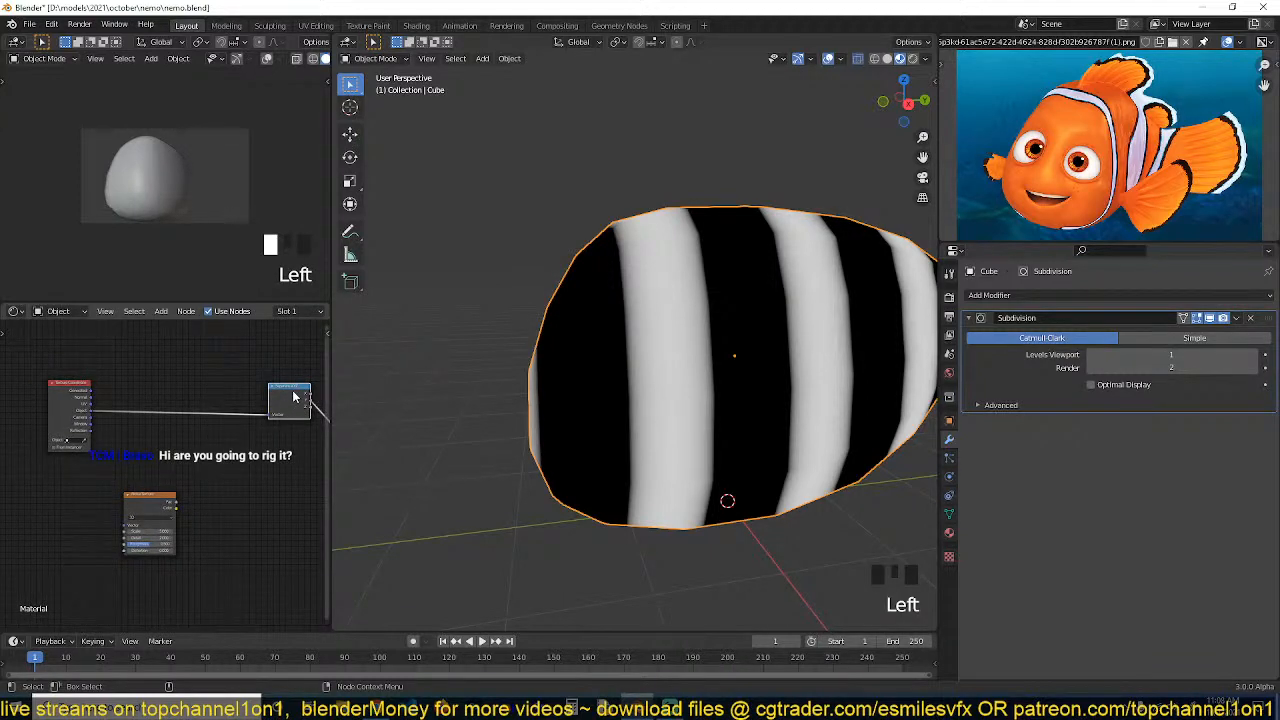
key("shift+d")
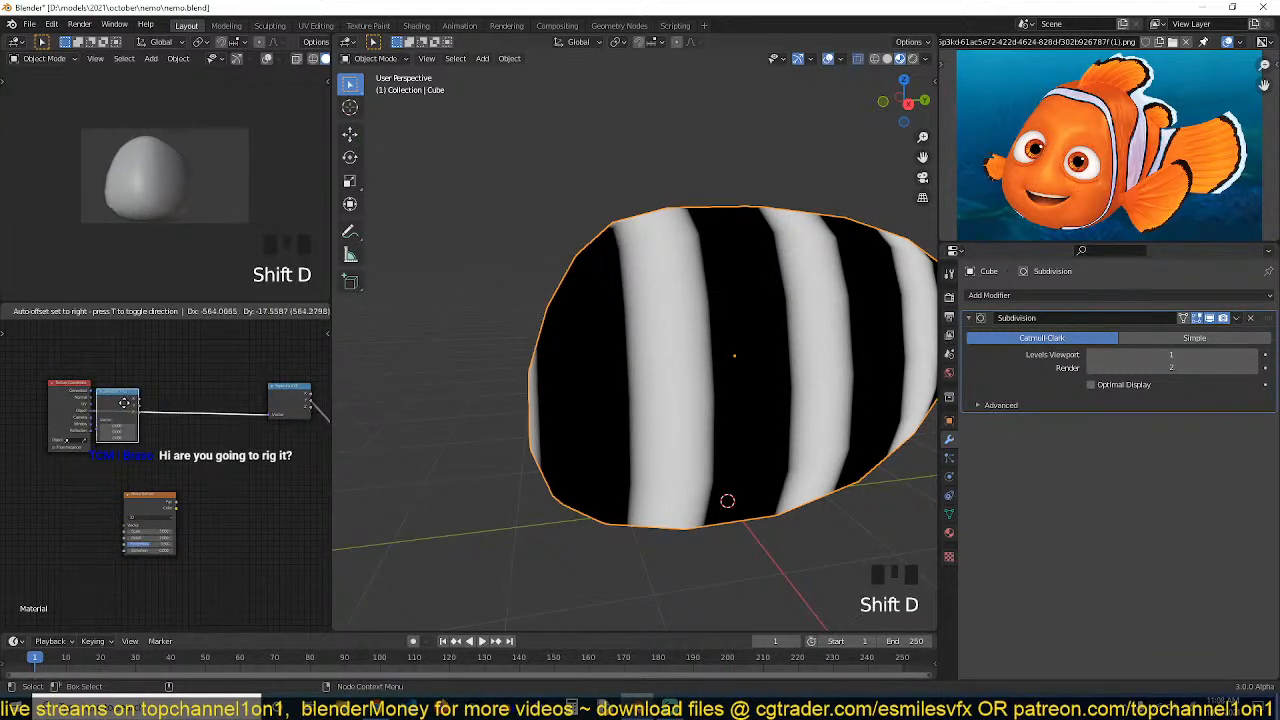
left_click(141, 412)
Add a Combine XYZ node and connect the Separate XYZ's X, Y and Z outputs to it
key("shift+a")
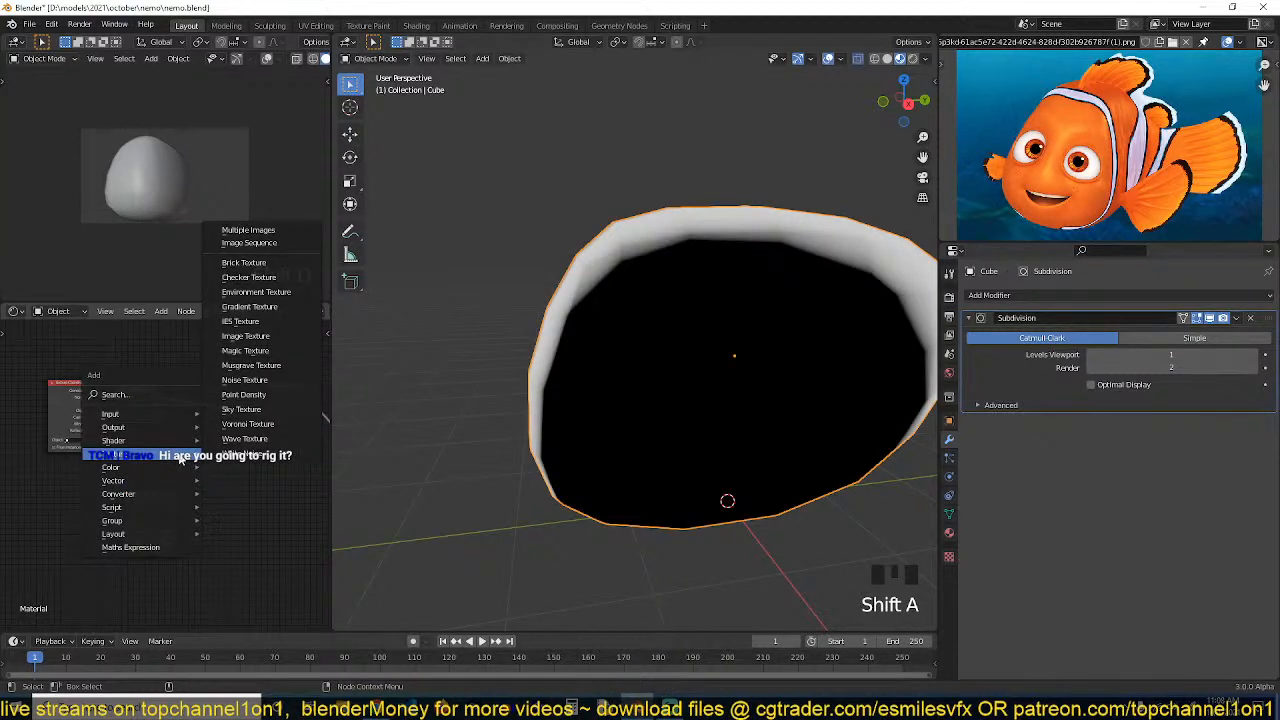
mouse_move(148, 494)
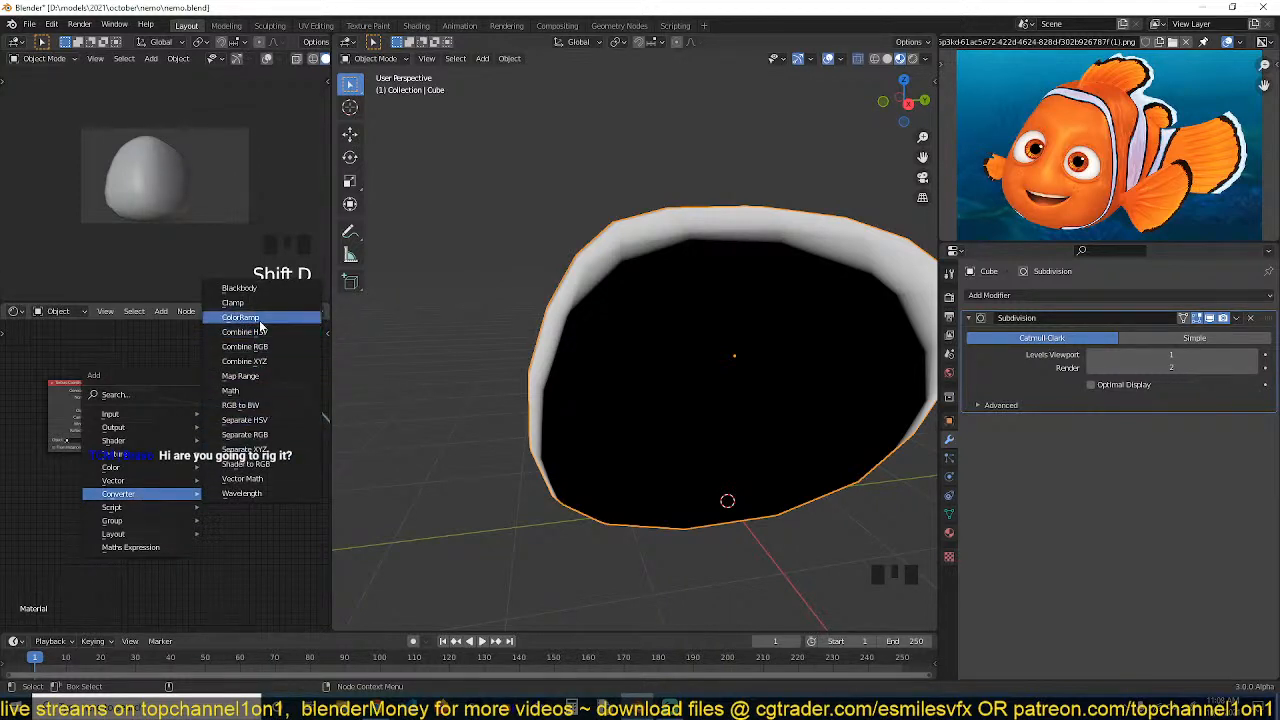
left_click(252, 361)
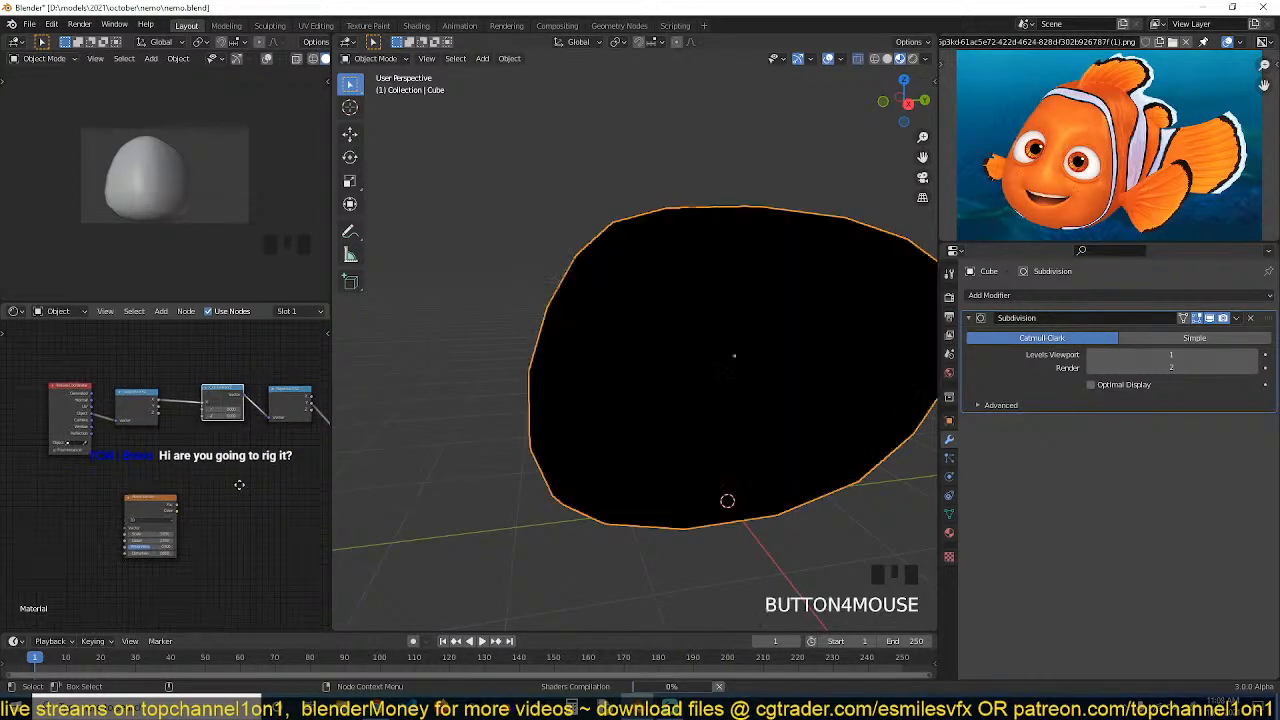
scroll(265, 513, "up", 3)
left_click_drag(201, 434, 261, 447)
key("grave")
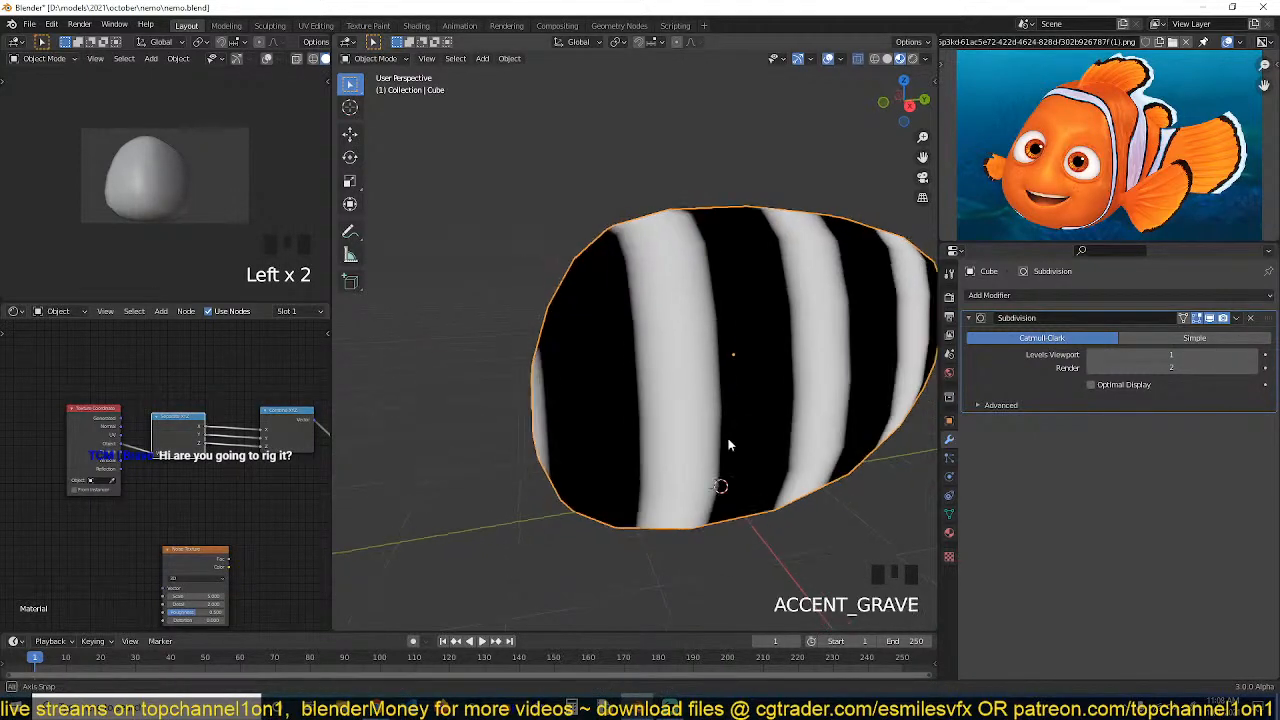
Preview the Separate XYZ node's output on the body
scroll(308, 547, "down", 5)
middle_click_drag(212, 547, 207, 520)
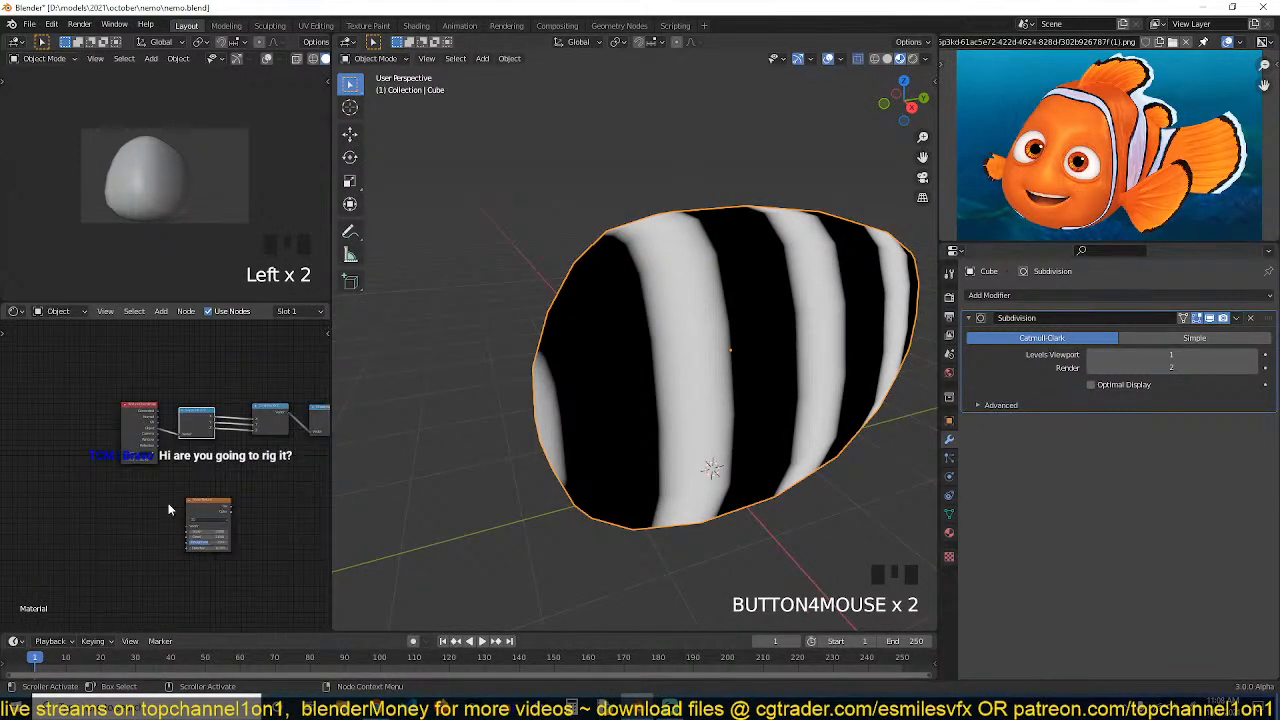
scroll(170, 507, "up", 3)
left_click_drag(207, 523, 153, 509)
left_click(199, 418, "ctrl+shift")
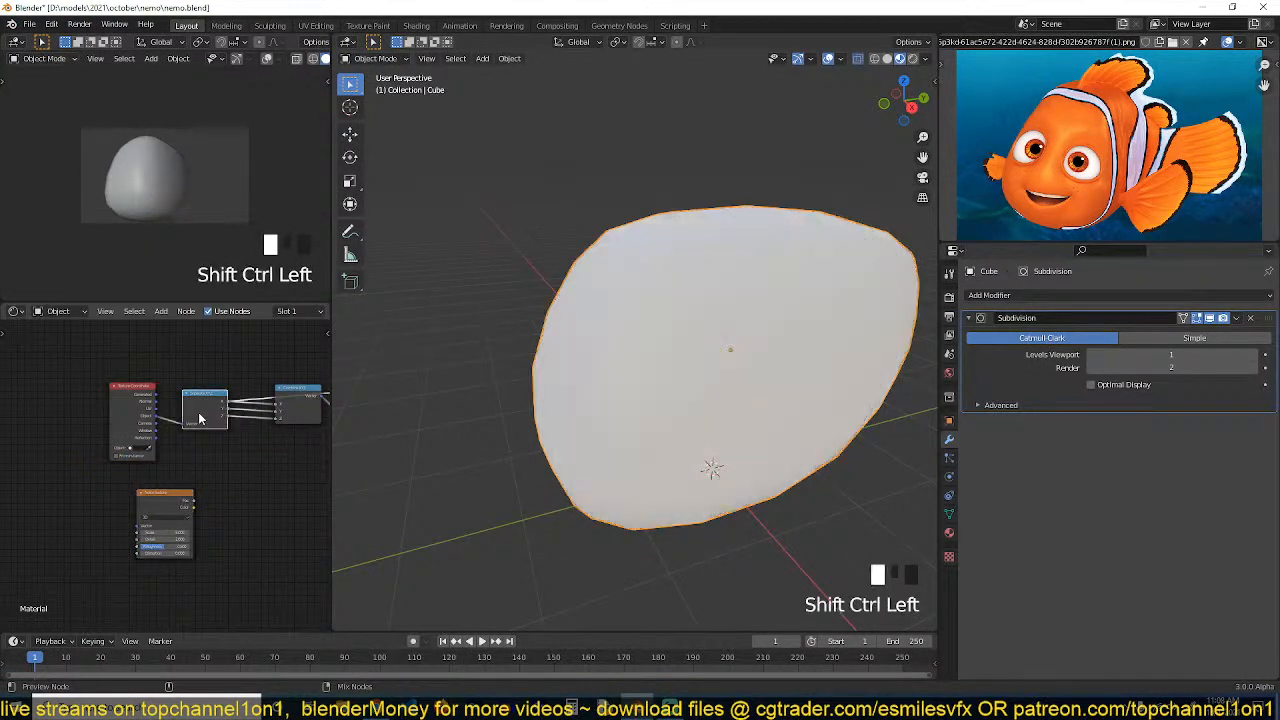
left_click(199, 418, "ctrl+shift")
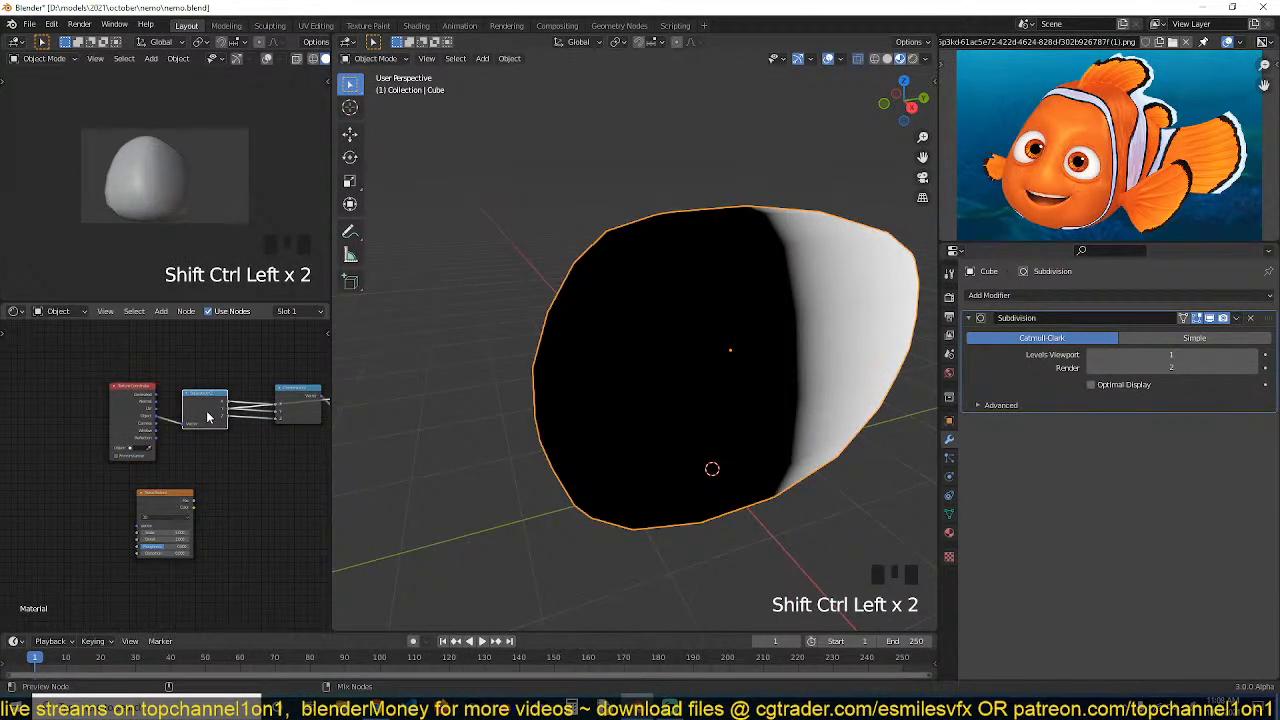
Shift the coordinate nodes aside and add a Math node set to Add beside the Noise Texture
scroll(193, 475, "up", 2)
left_click_drag(127, 398, 56, 398)
left_click_drag(227, 381, 128, 388)
key("shift+a")
mouse_move(153, 428)
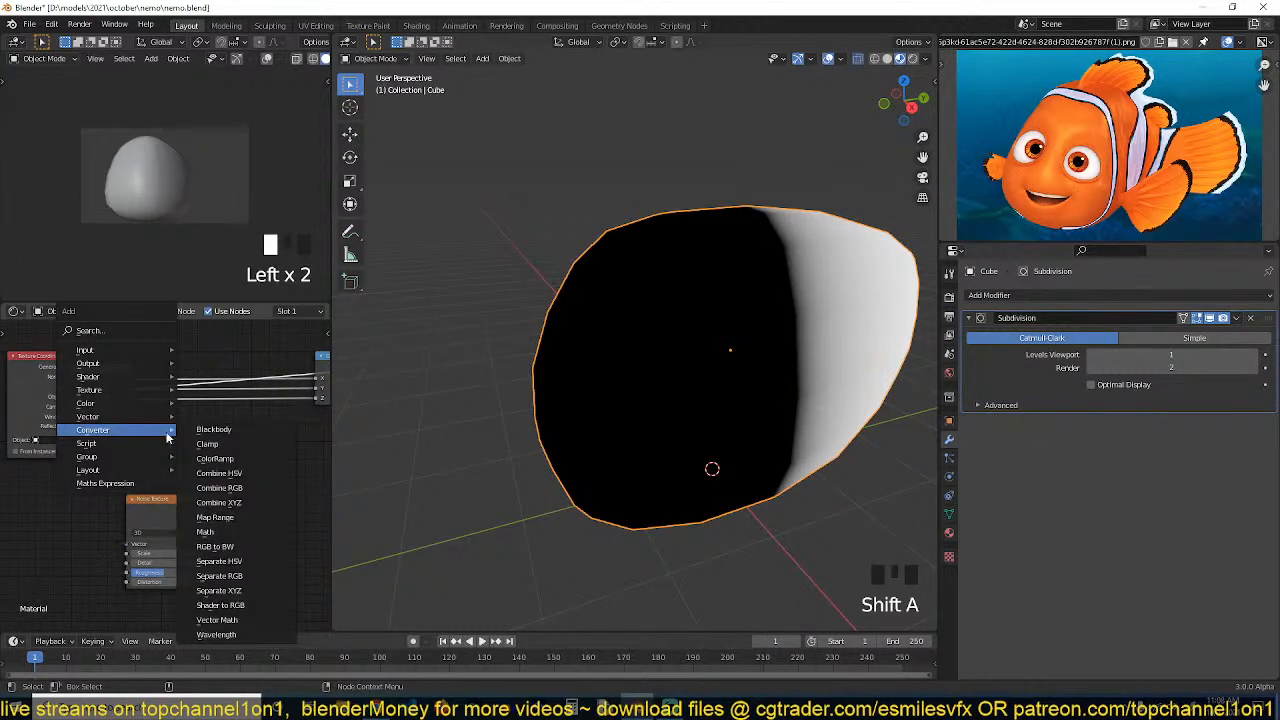
left_click(236, 532)
left_click(169, 520)
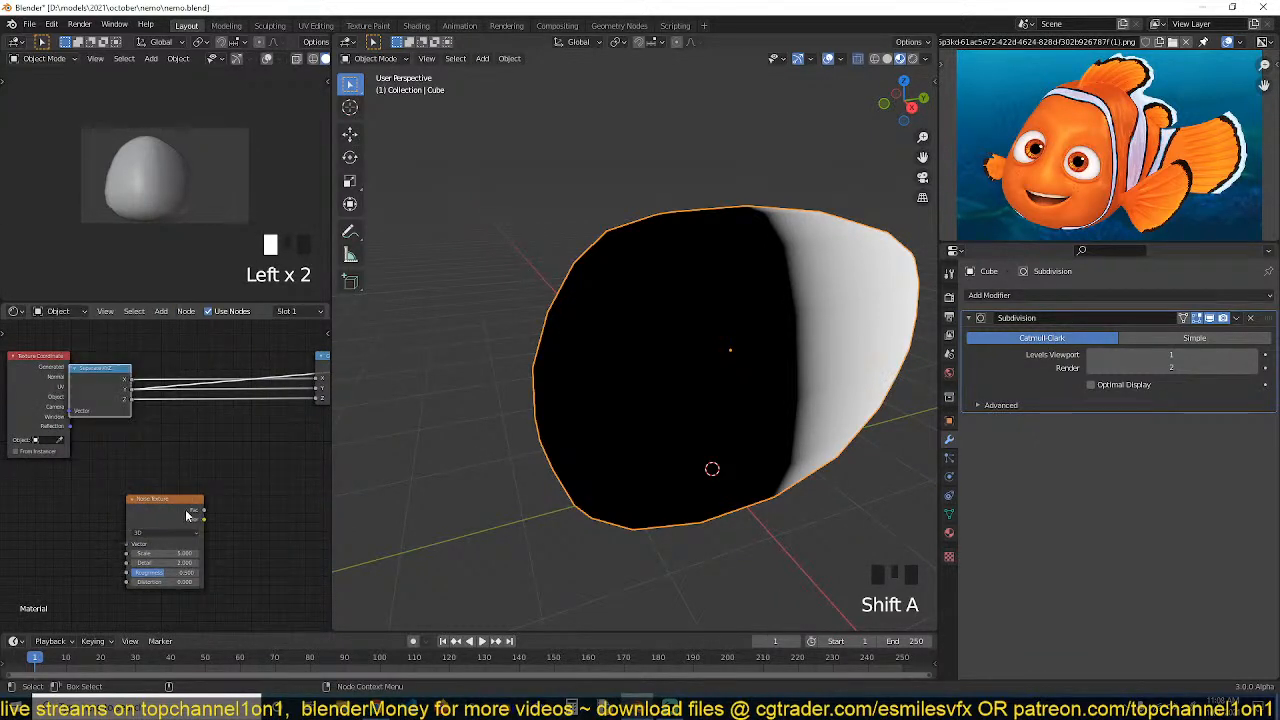
key("shift+a")
mouse_move(220, 489)
left_click(277, 388)
left_click(235, 457)
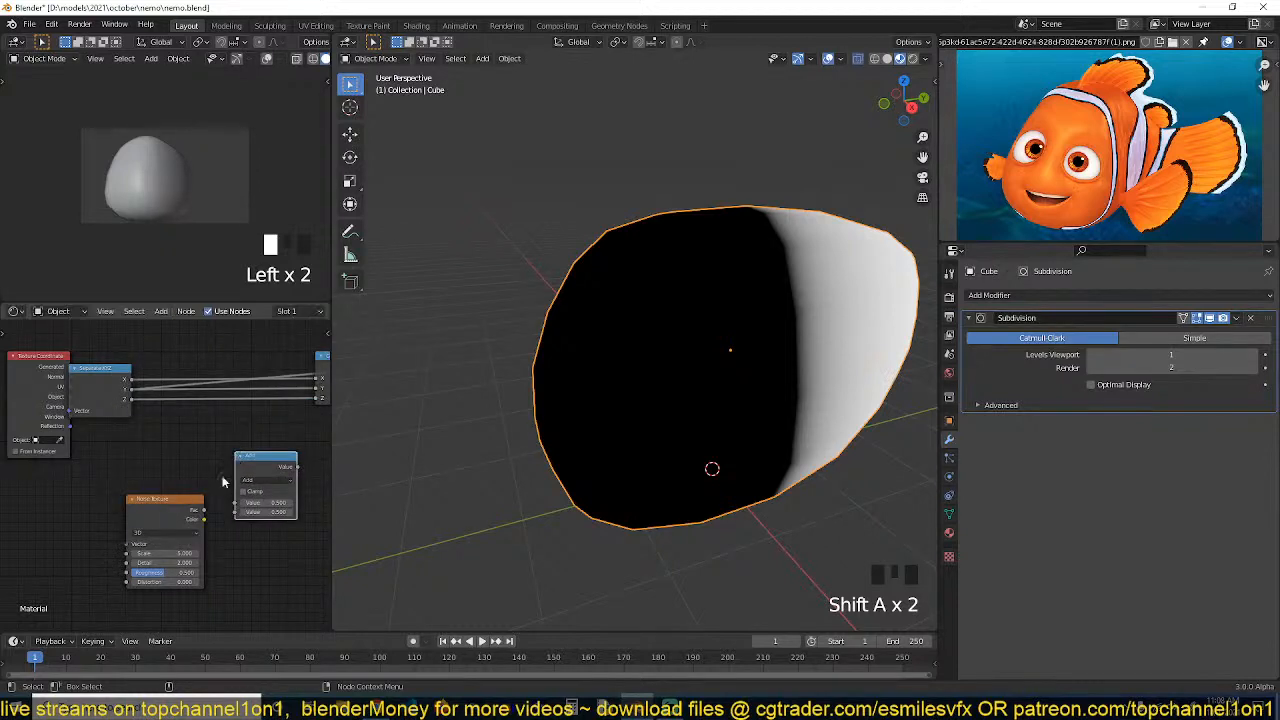
Connect the Noise Texture's Fac and a Separate XYZ output into the Add node and preview it
left_click_drag(202, 517, 229, 511)
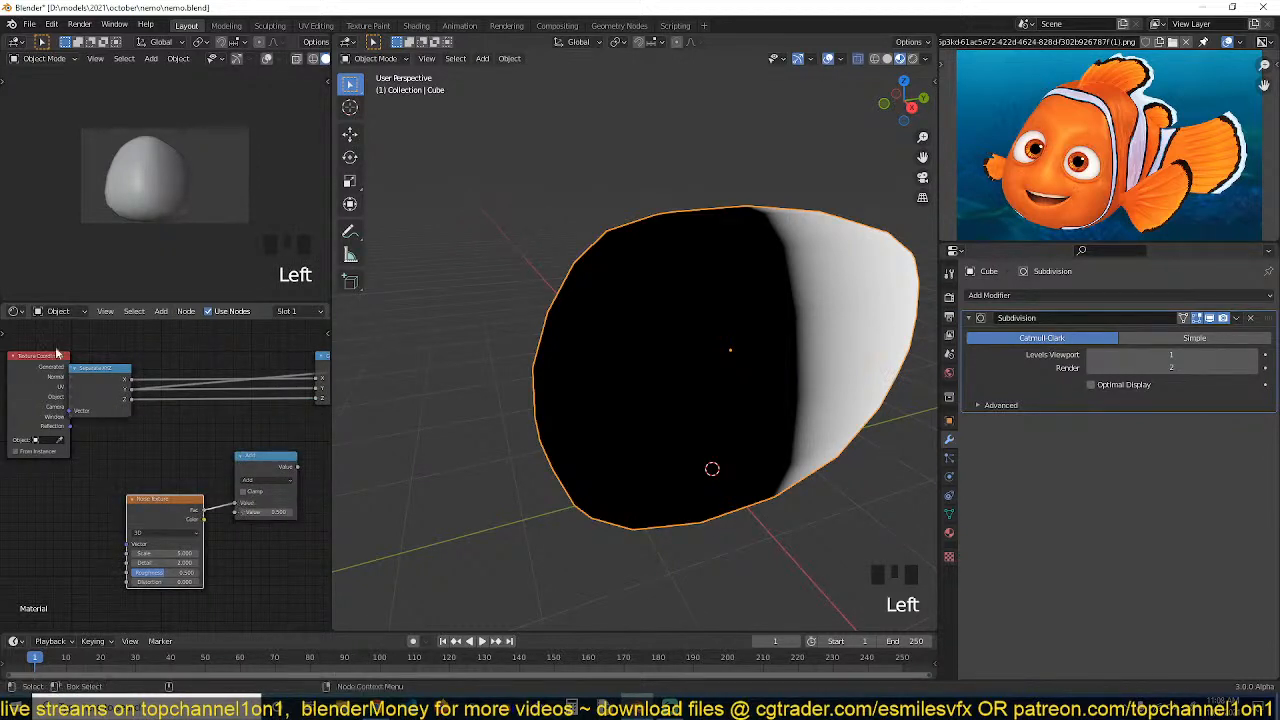
left_click_drag(126, 388, 164, 449)
left_click_drag(238, 514, 238, 512)
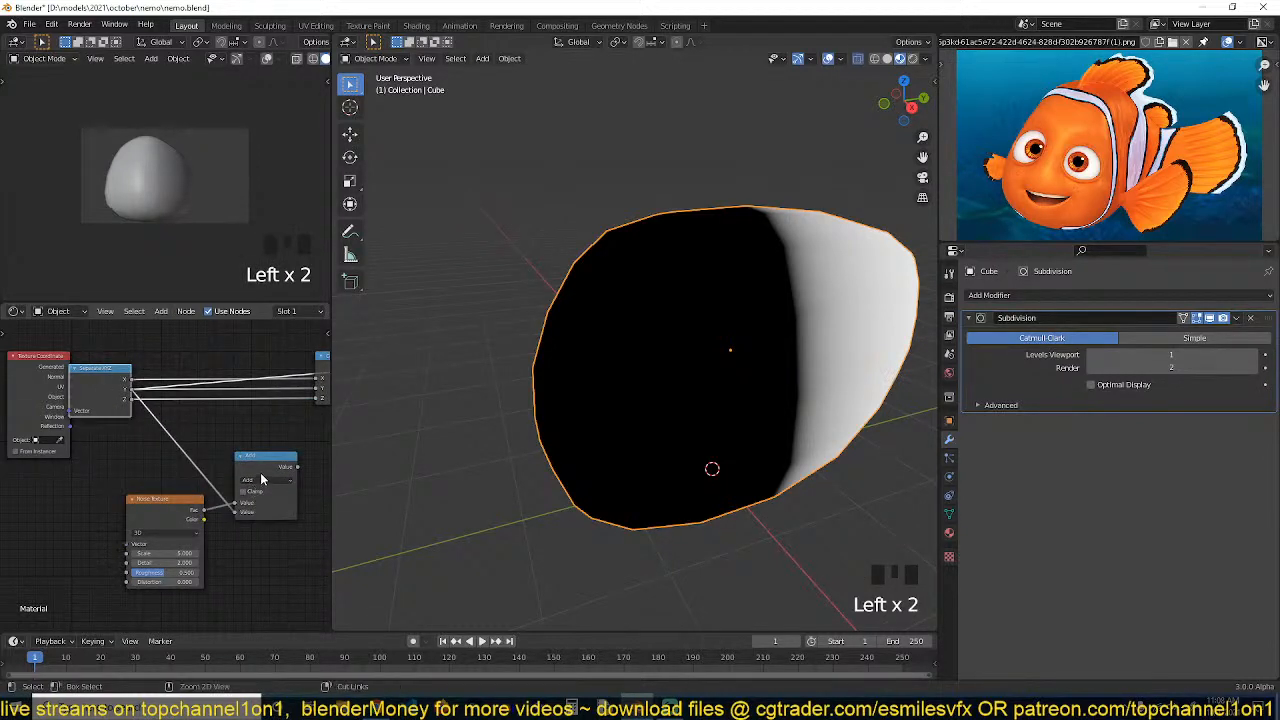
left_click(262, 479, "ctrl+shift")
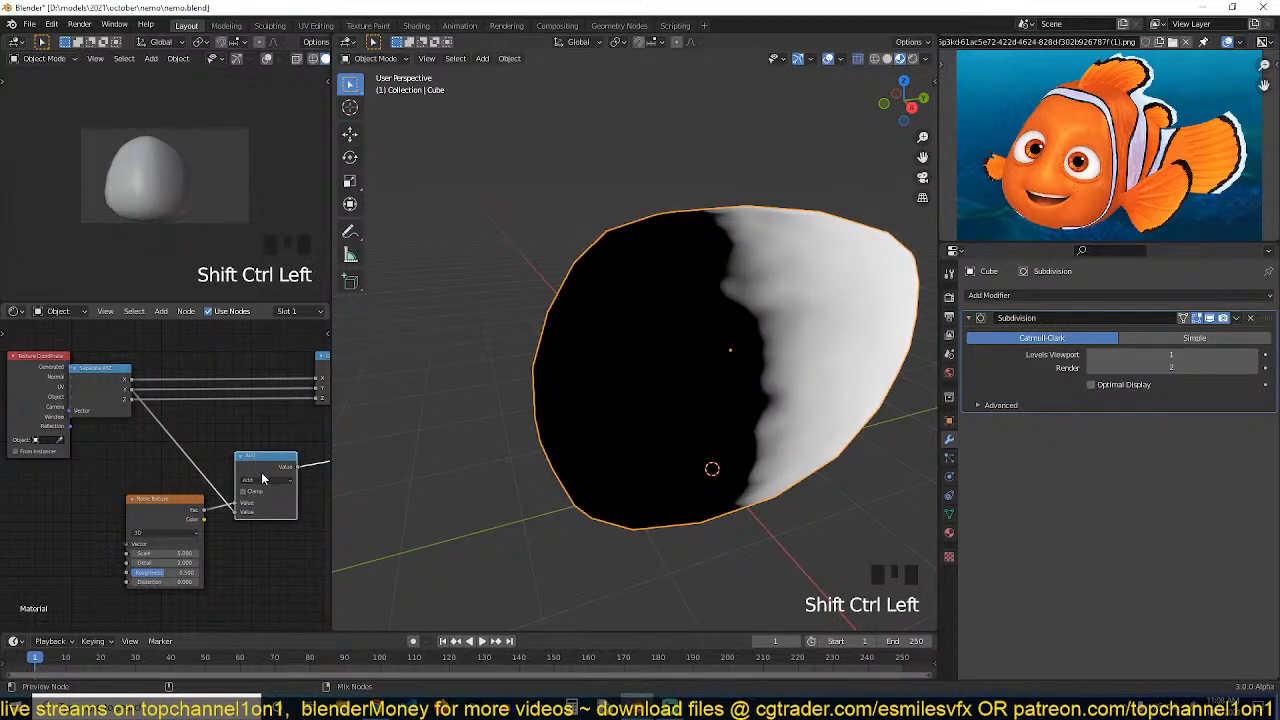
Insert the Add node into the X link between Separate XYZ and Combine XYZ and preview the wavy stripes
left_click_drag(265, 470, 235, 390)
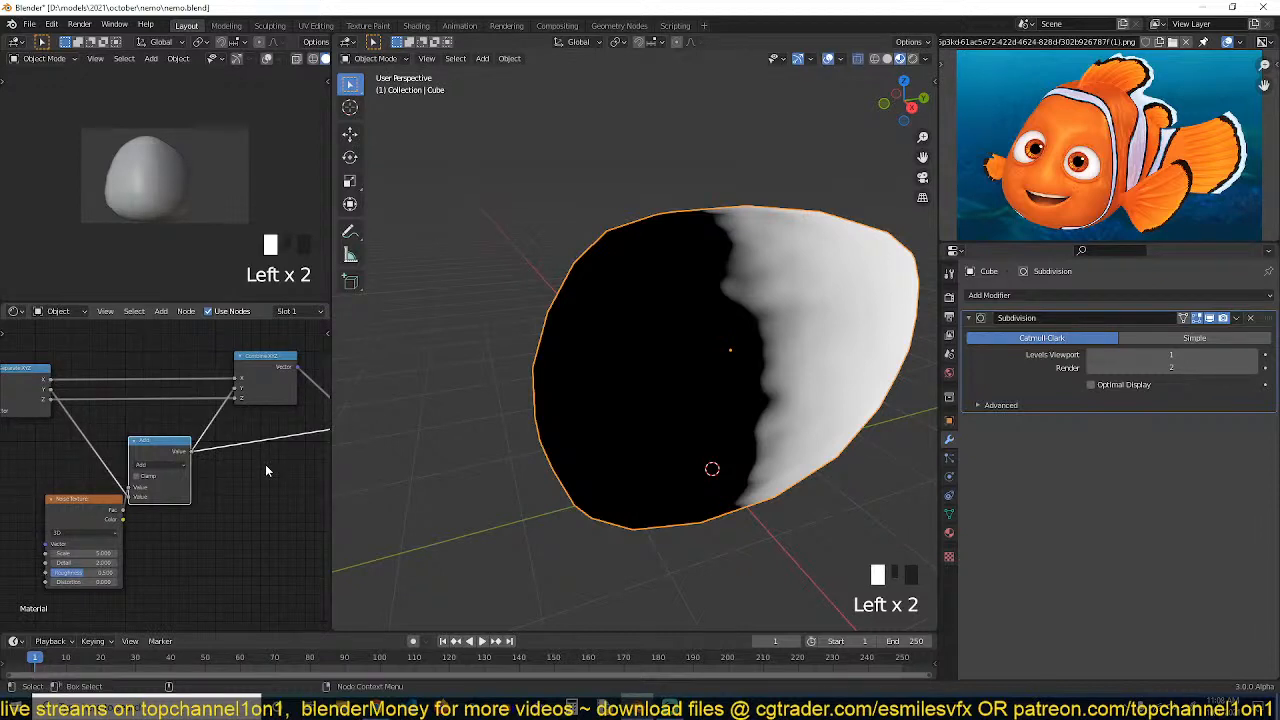
scroll(263, 466, "down", 2)
middle_click_drag(249, 477, 68, 503)
scroll(197, 495, "down", 2)
middle_click_drag(165, 501, 50, 501)
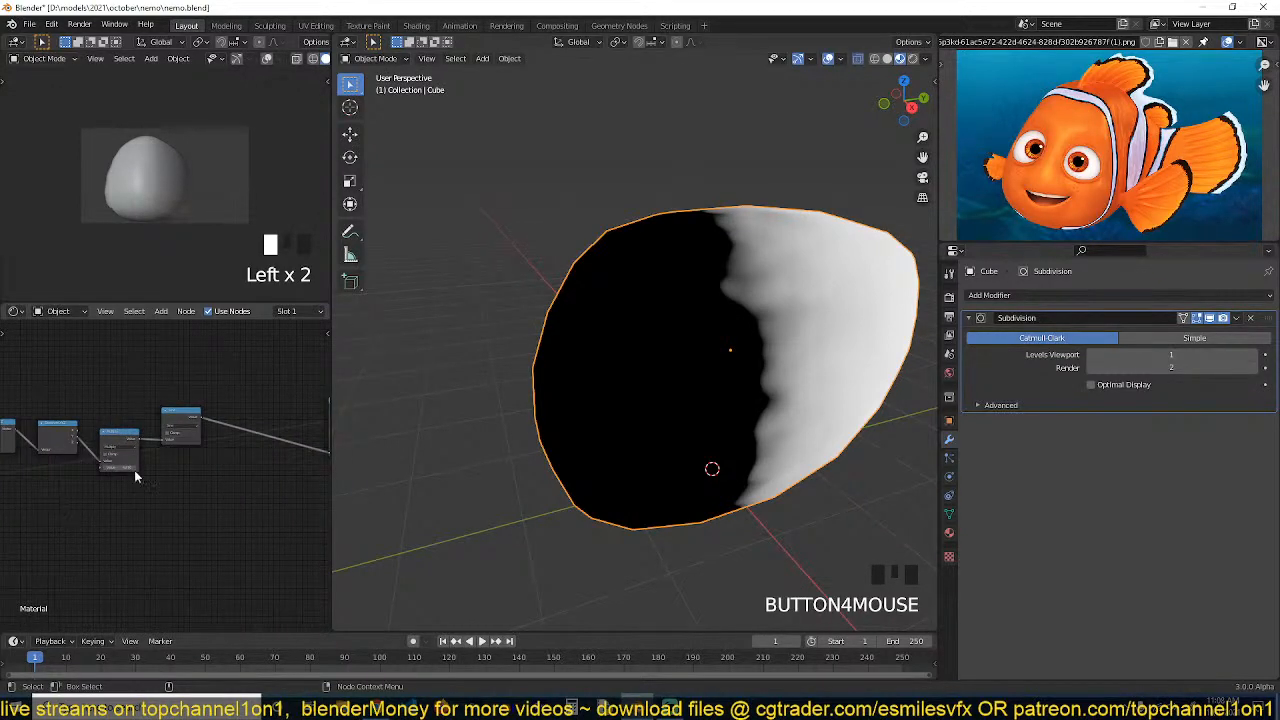
left_click(193, 415, "ctrl+shift")
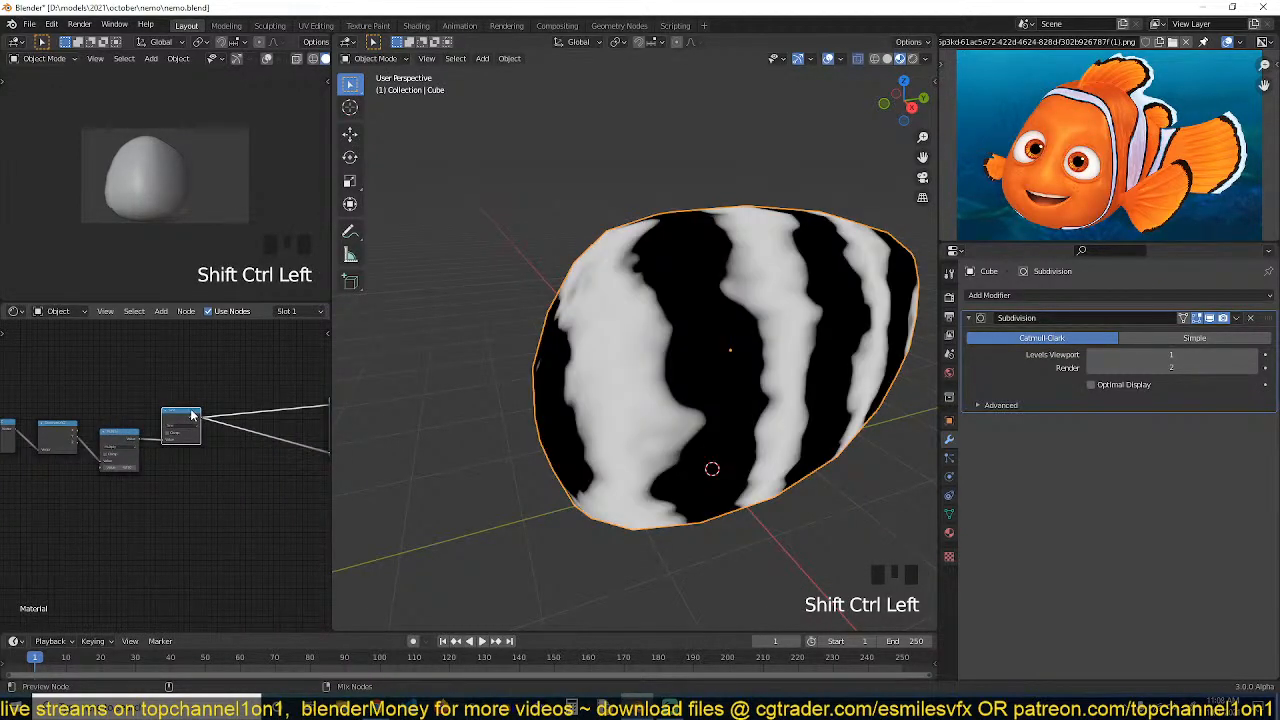
Reconnect the Principled BSDF to the material output to show the orange striped material
key("grave")
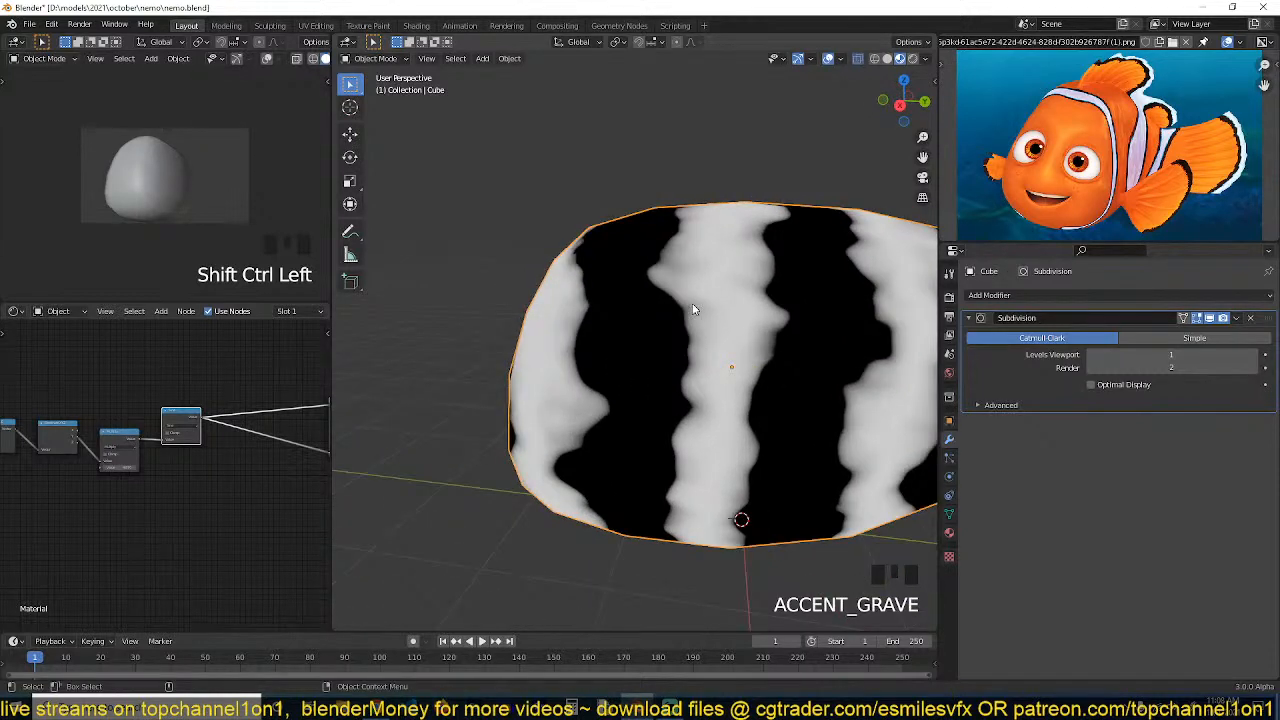
scroll(266, 466, "down", 2)
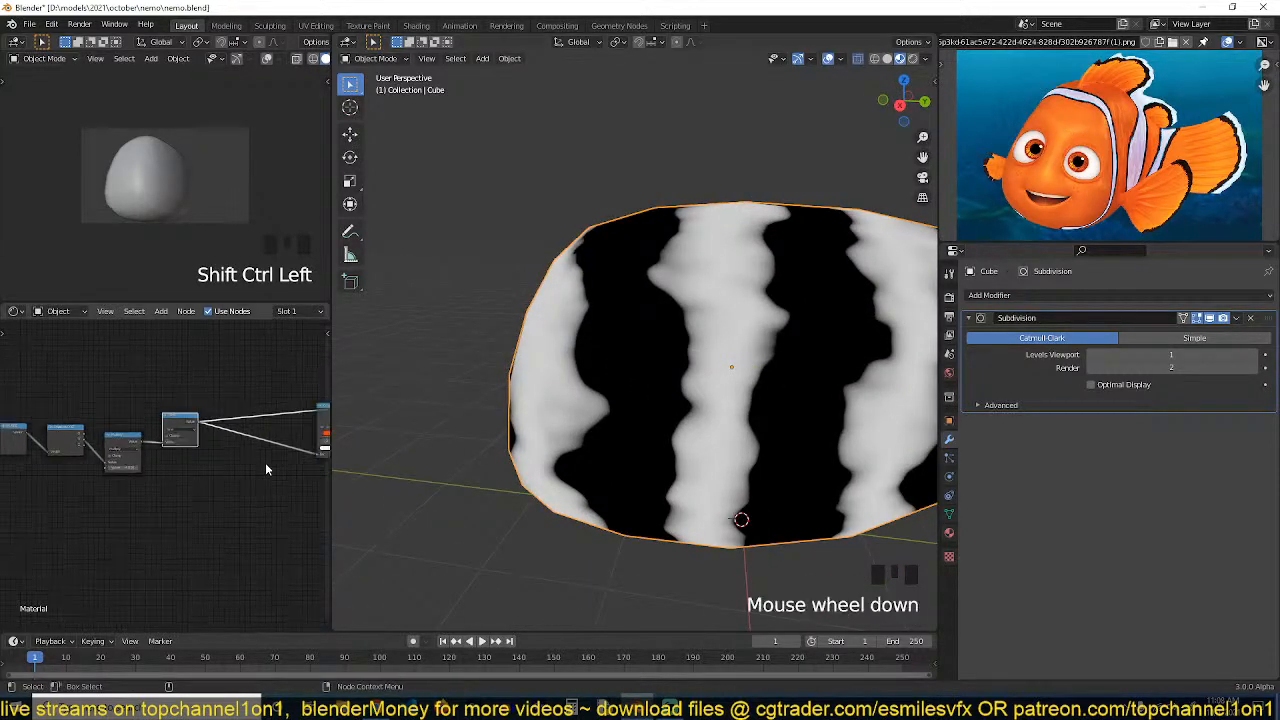
middle_click_drag(266, 466, 146, 472)
scroll(146, 472, "down", 1)
left_click(221, 430, "ctrl+shift")
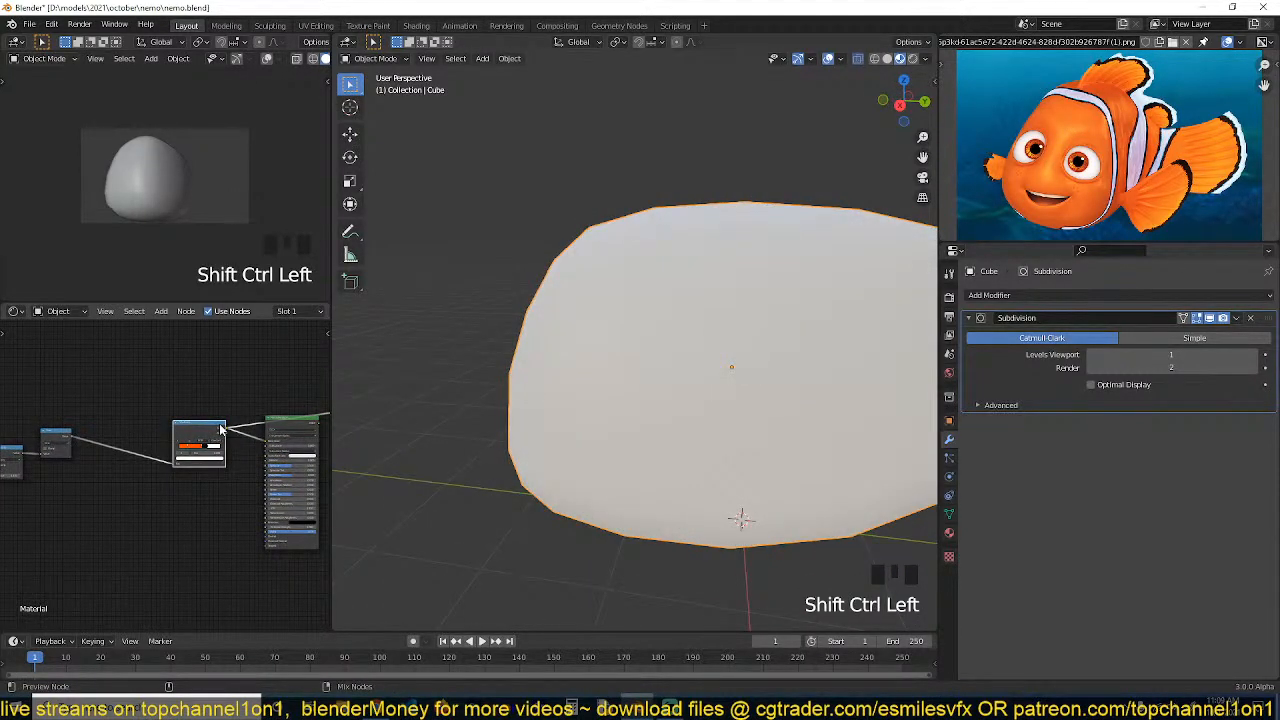
left_click(276, 426, "ctrl+shift")
left_click(299, 428, "ctrl+shift")
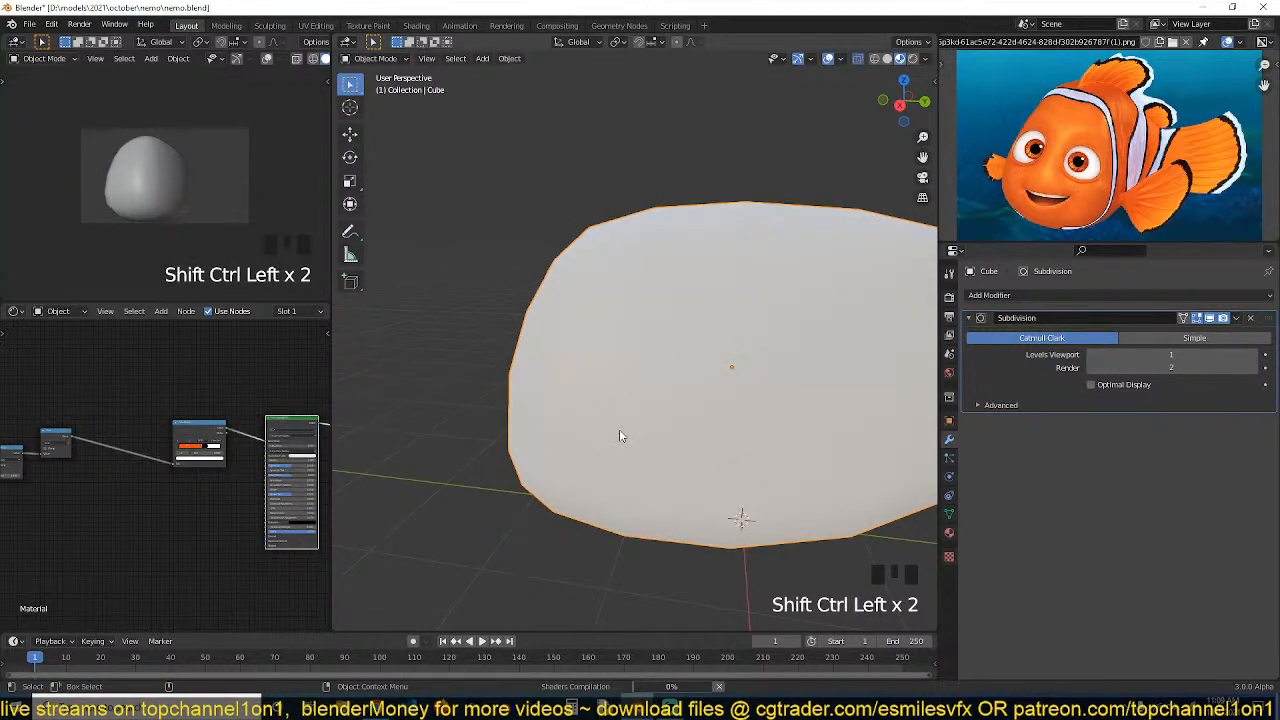
key("grave")
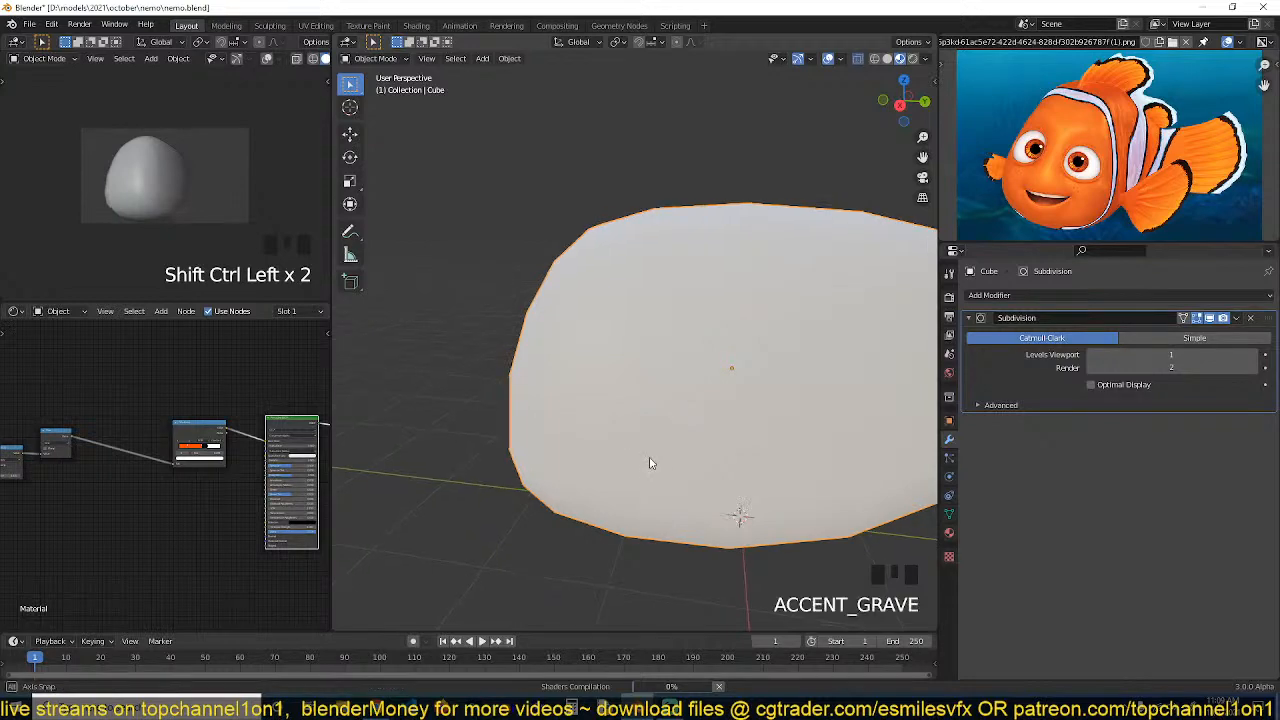
middle_click_drag(672, 473, 733, 466)
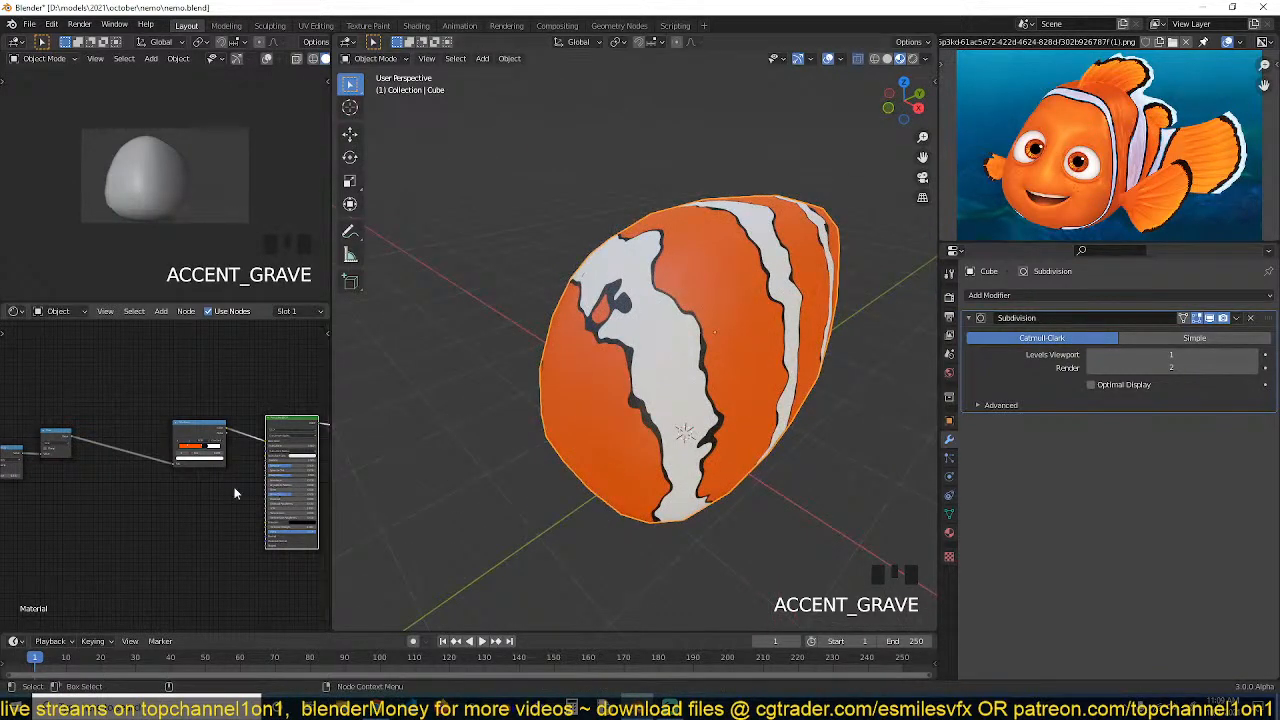
Set the Noise Texture's scale to 2.18, detail to 4.2 and roughness to 0.559
middle_click_drag(240, 488, 279, 431)
scroll(240, 455, "up", 9)
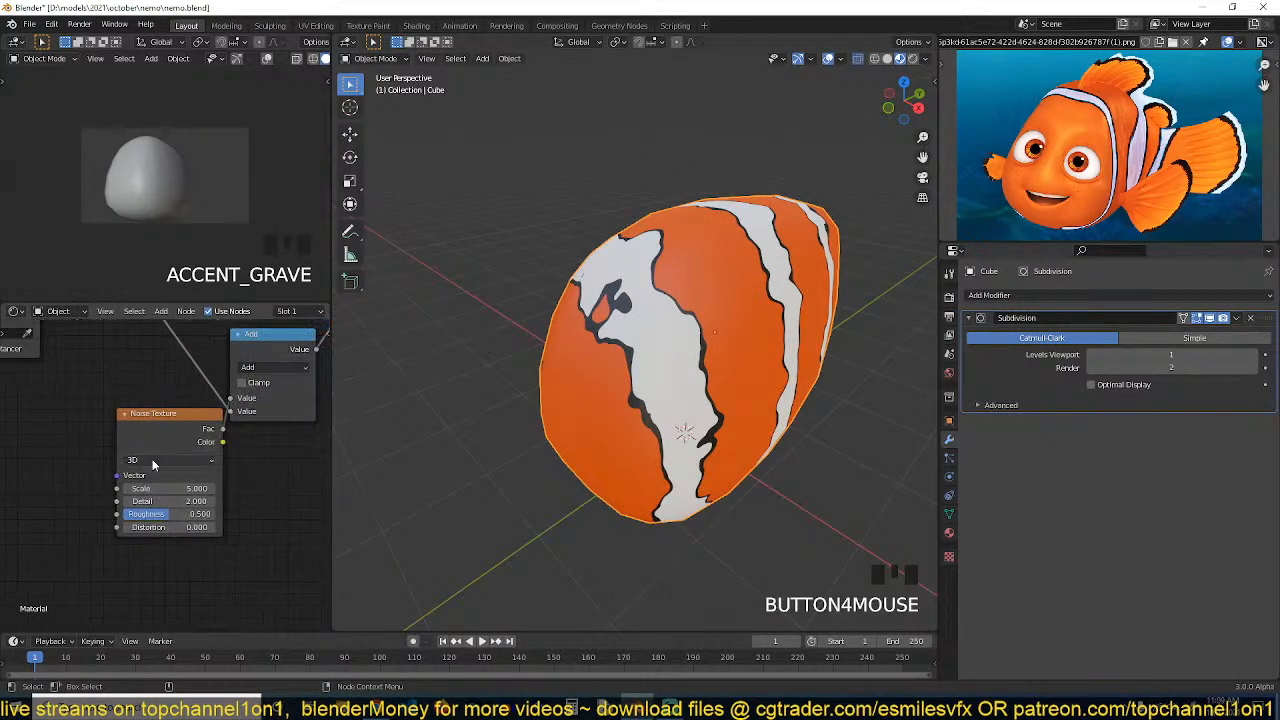
mouse_move(183, 489)
left_mouse_down()
mouse_move(127, 489)
mouse_move(200, 501)
mouse_move(172, 517)
mouse_move(168, 488)
left_mouse_up()
key("grave")
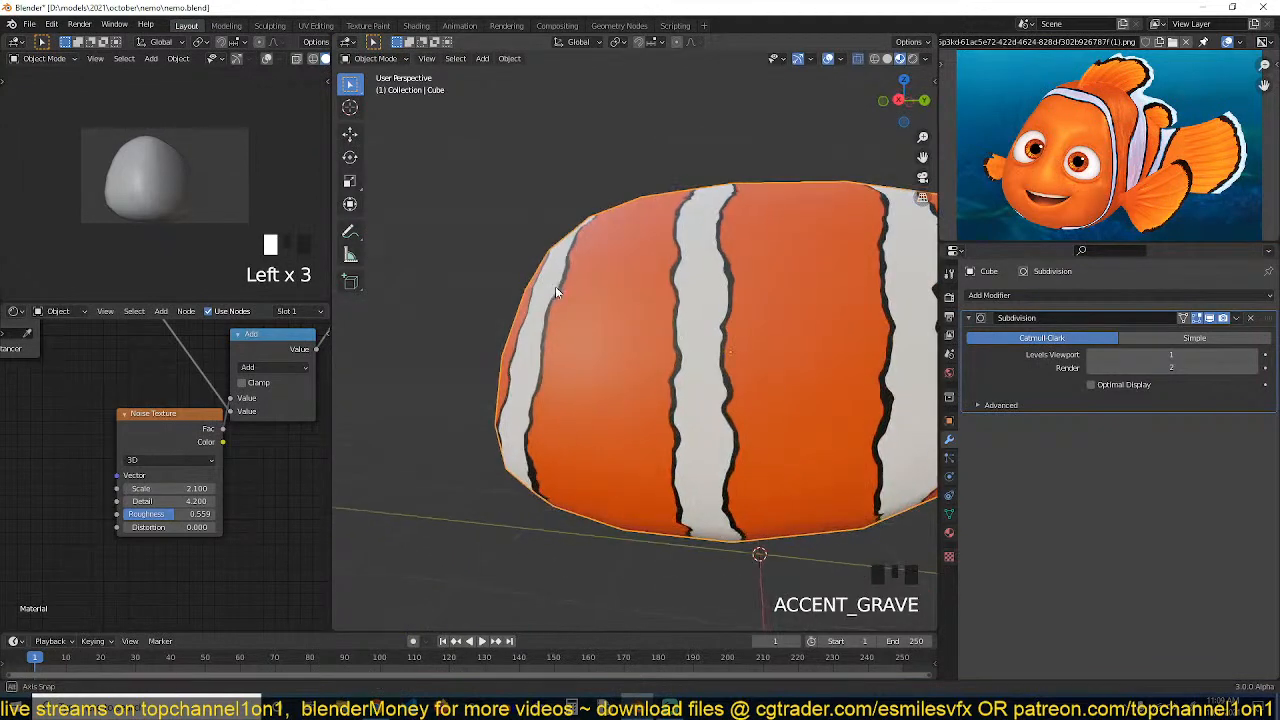
Save the blend file
key("grave")
middle_click_drag(635, 353, 473, 381)
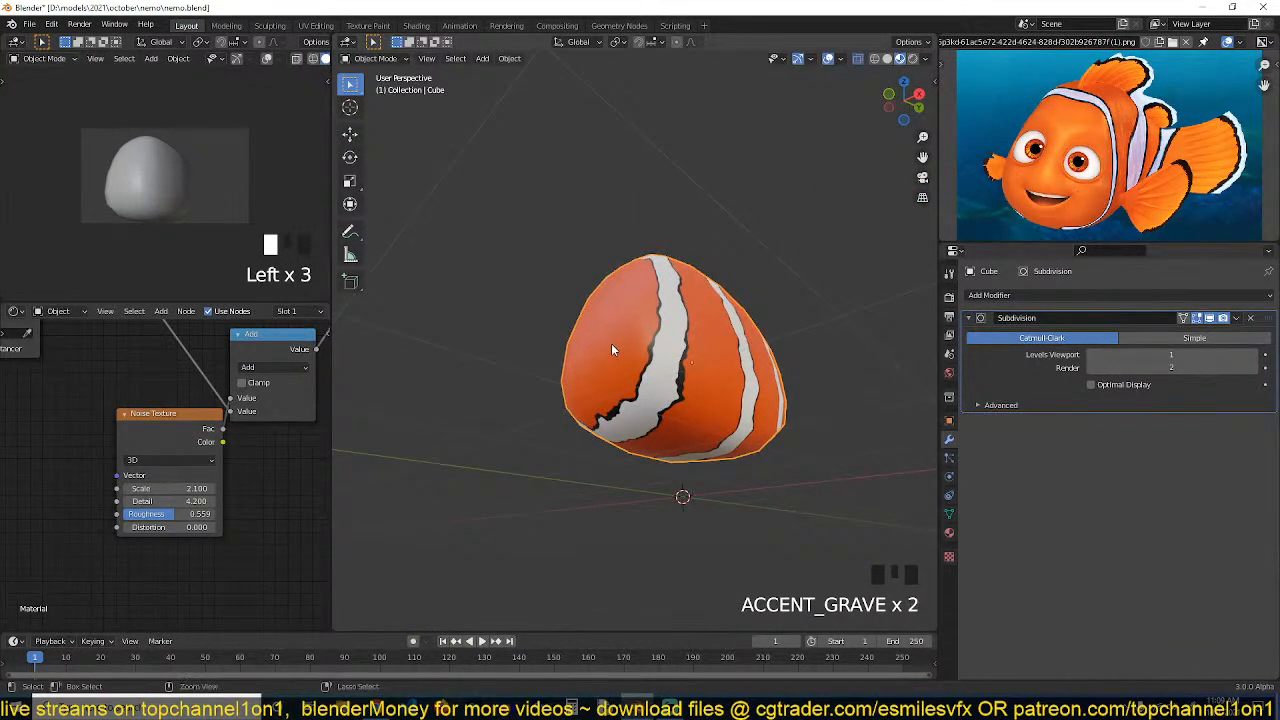
key("ctrl+s")
Review the node chain and the striped body from different angles
middle_click_drag(240, 420, 150, 483)
scroll(197, 444, "down", 3)
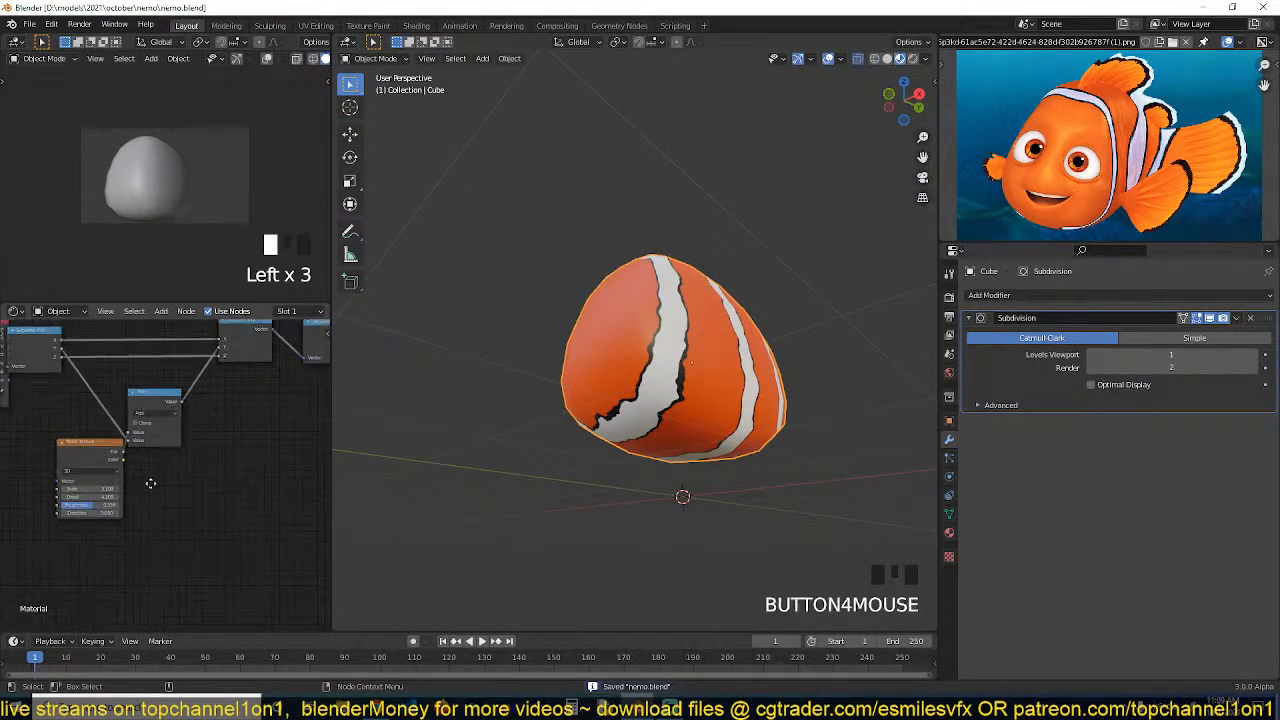
scroll(208, 453, "down", 1)
scroll(199, 445, "up", 4)
middle_click_drag(199, 445, 152, 458)
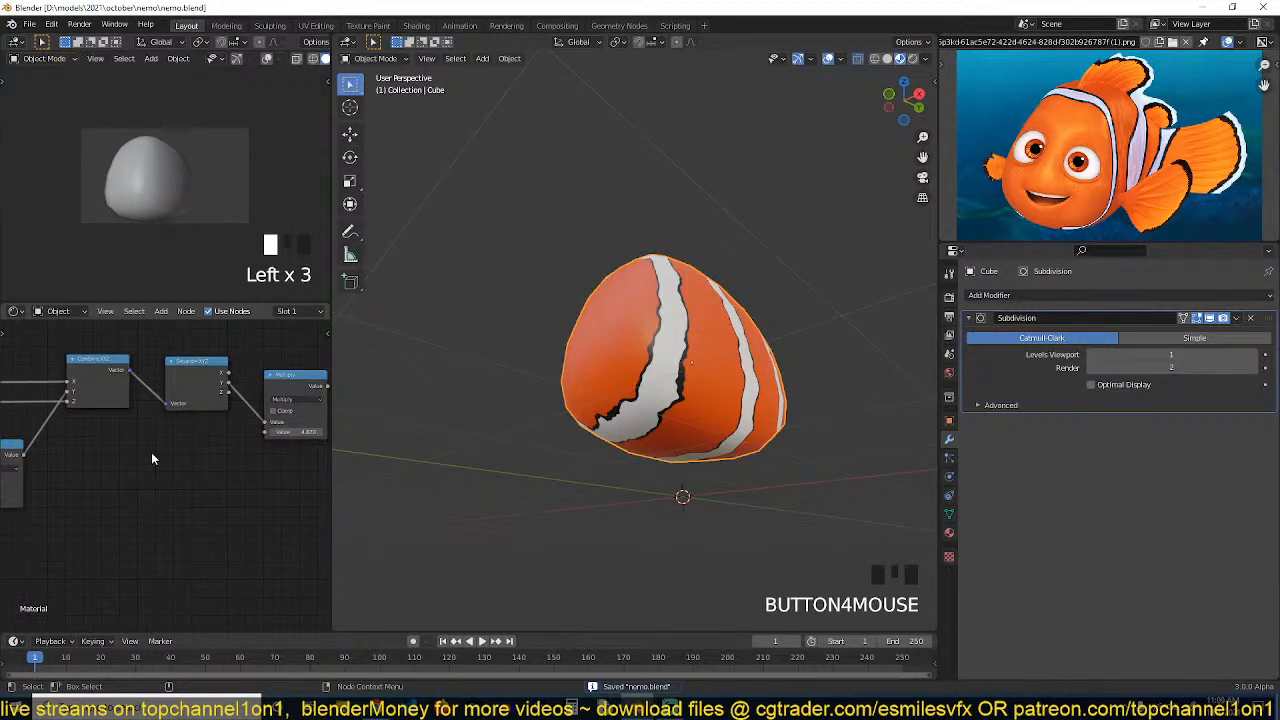
scroll(152, 458, "down", 2)
middle_click_drag(551, 394, 633, 431)
scroll(641, 428, "up", 2)
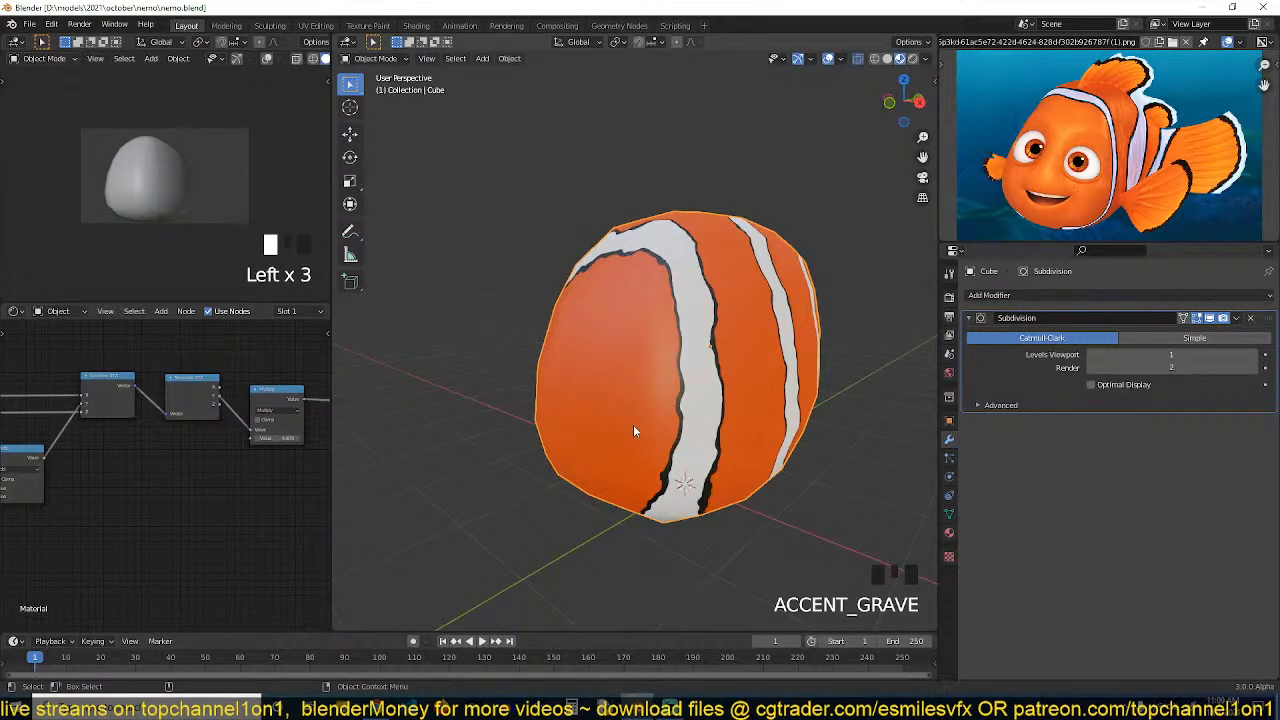
Enter vertex edit mode in right view and move a vertex at the body's tail end outward
key("KP_3")
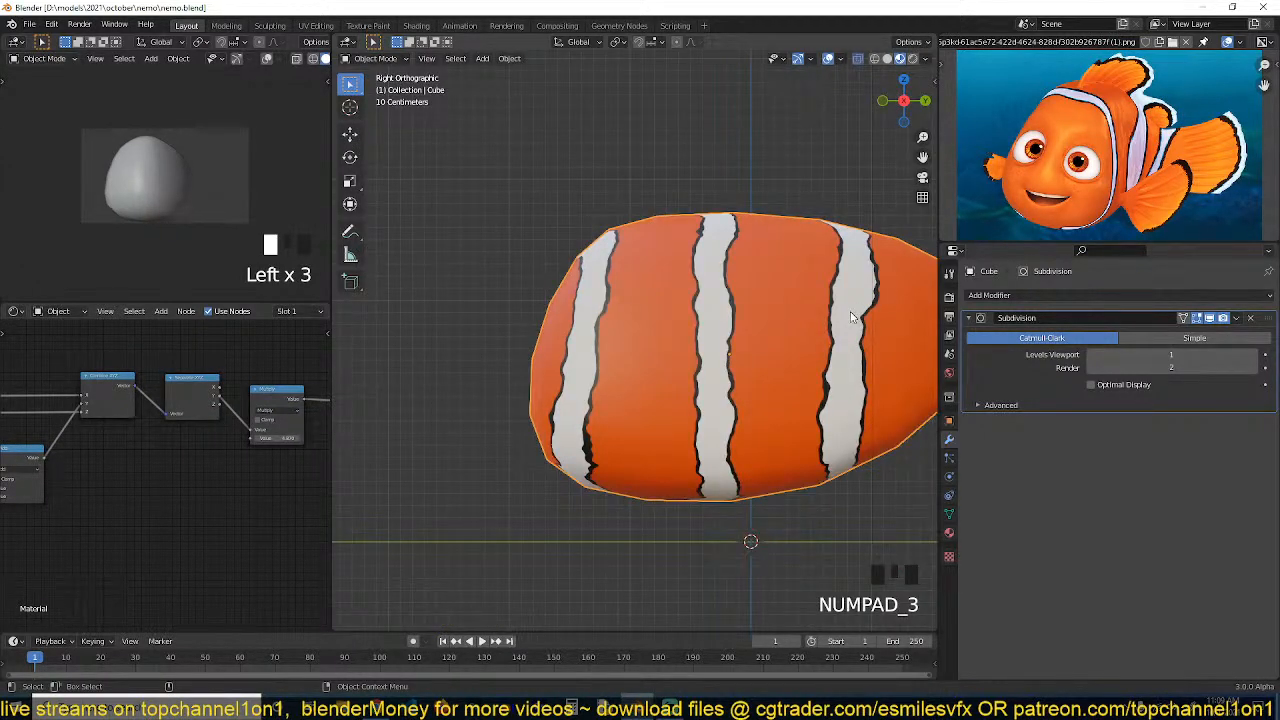
middle_click_drag(851, 317, 626, 349, "shift")
key("Tab")
key("1")
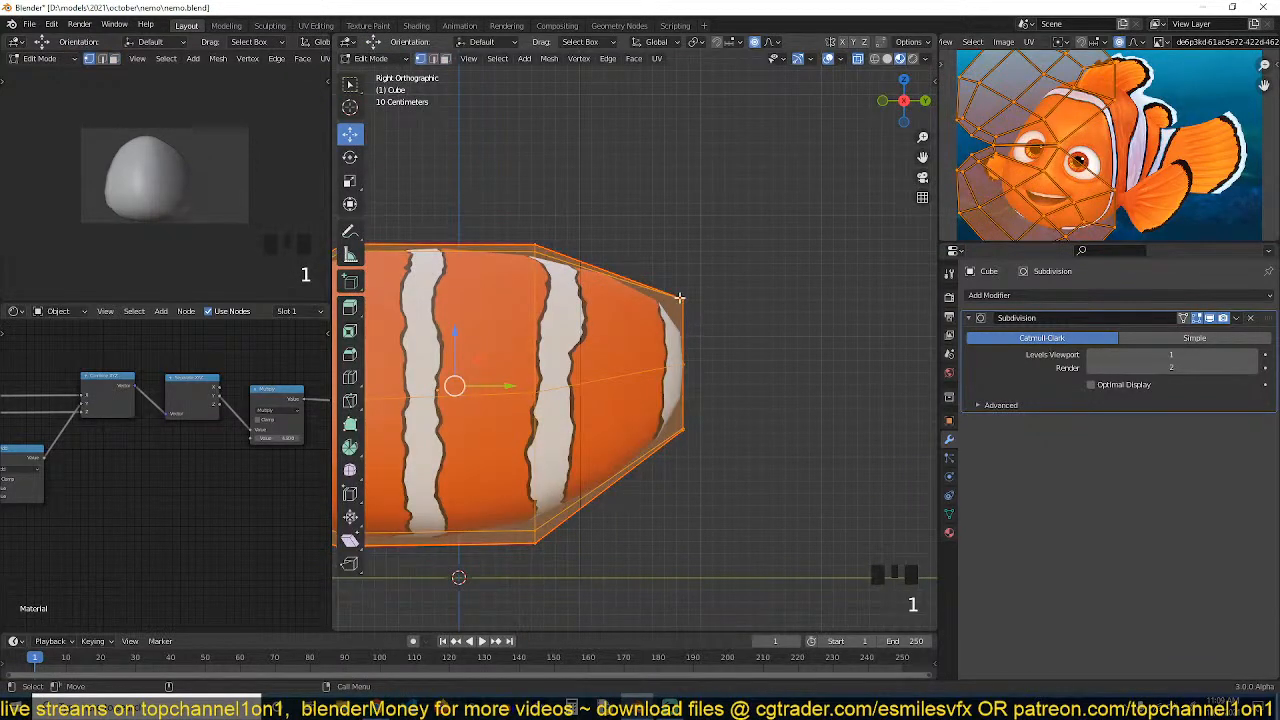
left_click(684, 377)
key("g")
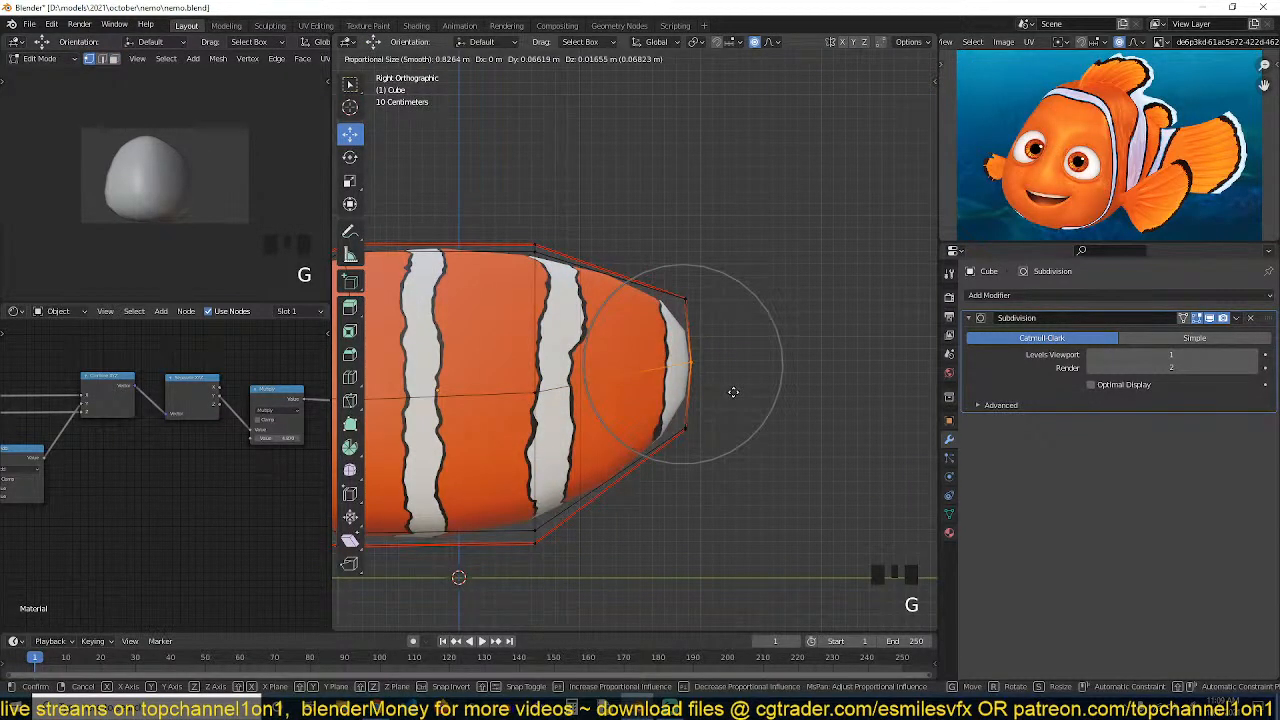
left_click(733, 391)
Box-select the tail-end vertices in X-ray and extrude them backward to start the tail
key("z")
left_click_drag(657, 264, 786, 523)
scroll(291, 58, "down", 9)
left_click(294, 58)
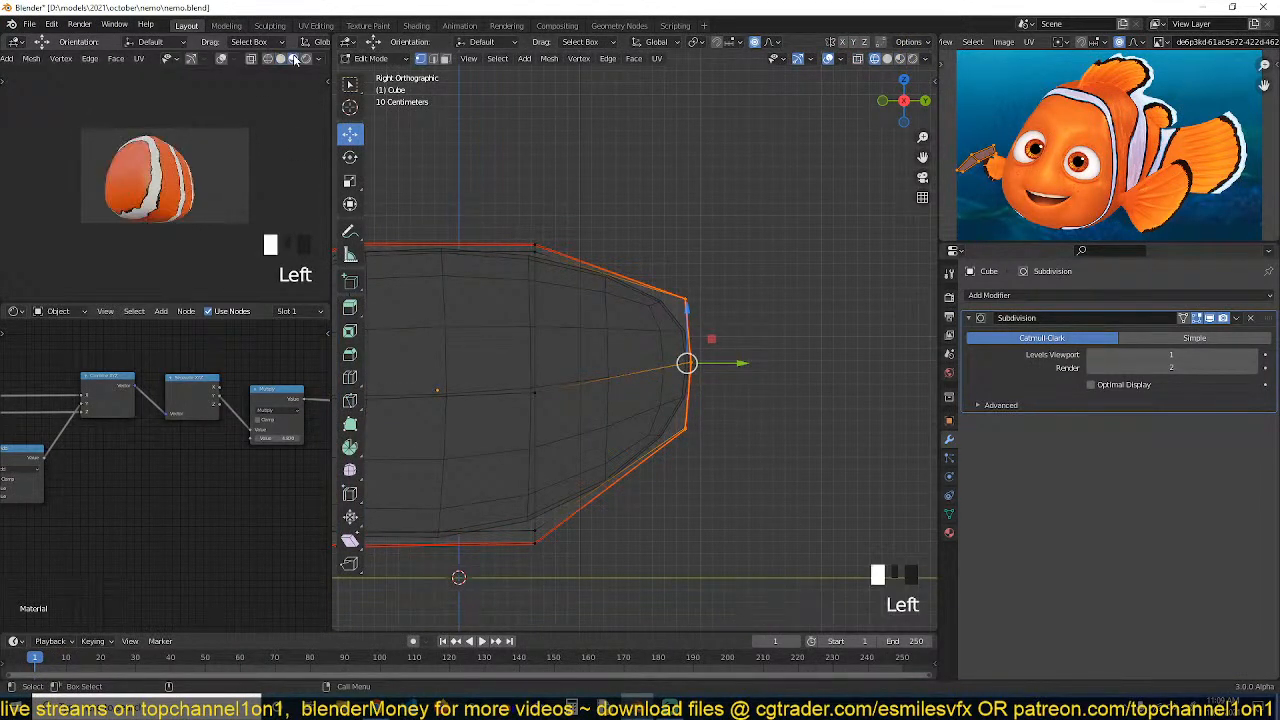
scroll(665, 358, "down", 2)
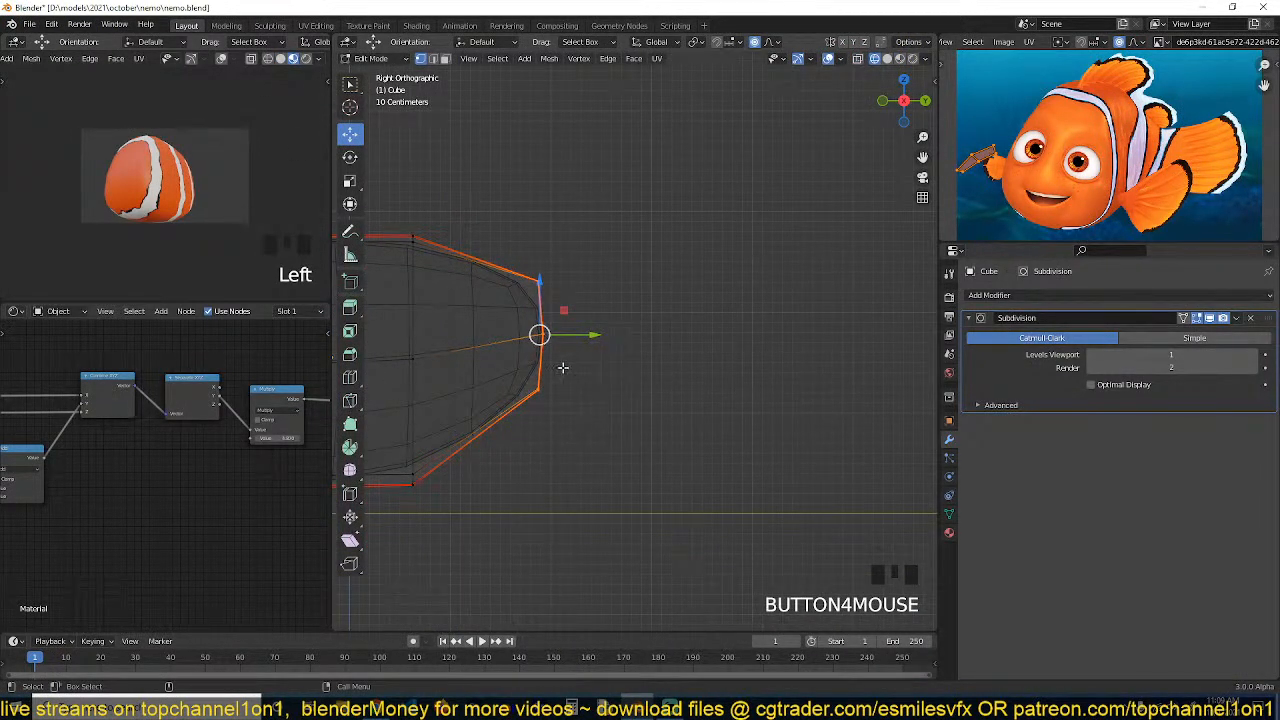
key("e")
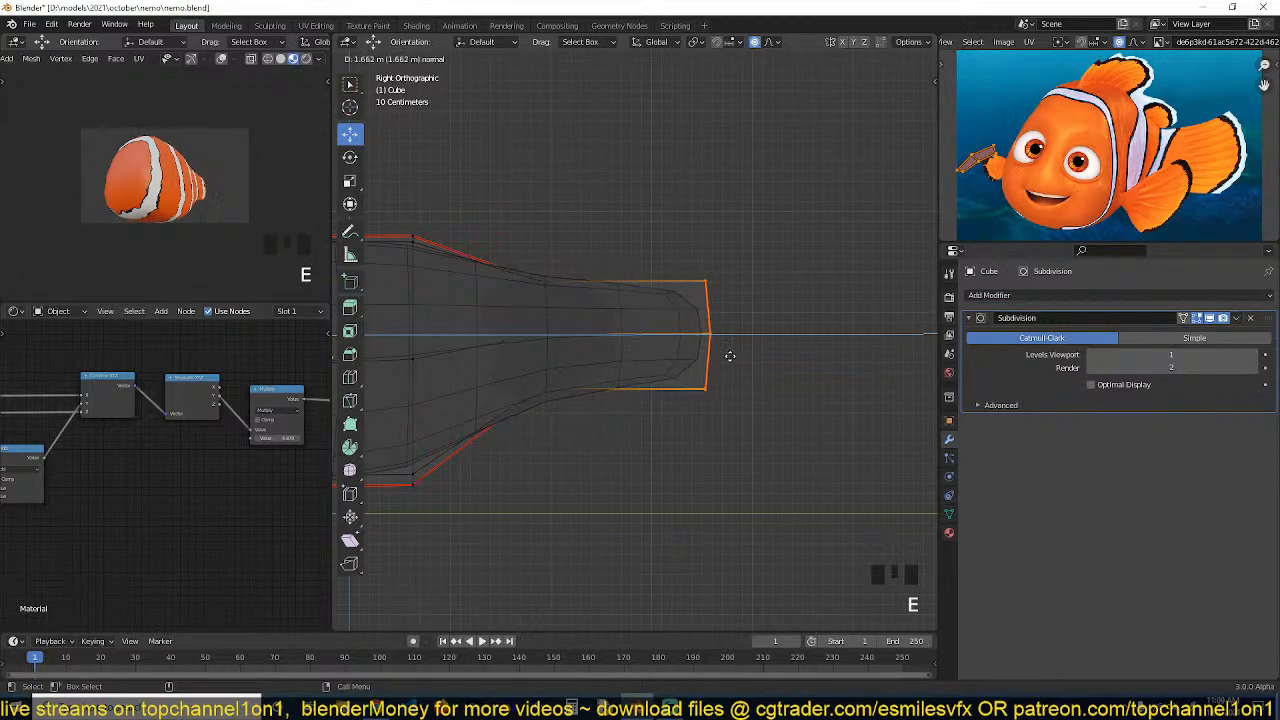
left_click(805, 360)
Inspect the extruded tail from the right and top views
scroll(792, 375, "down", 3)
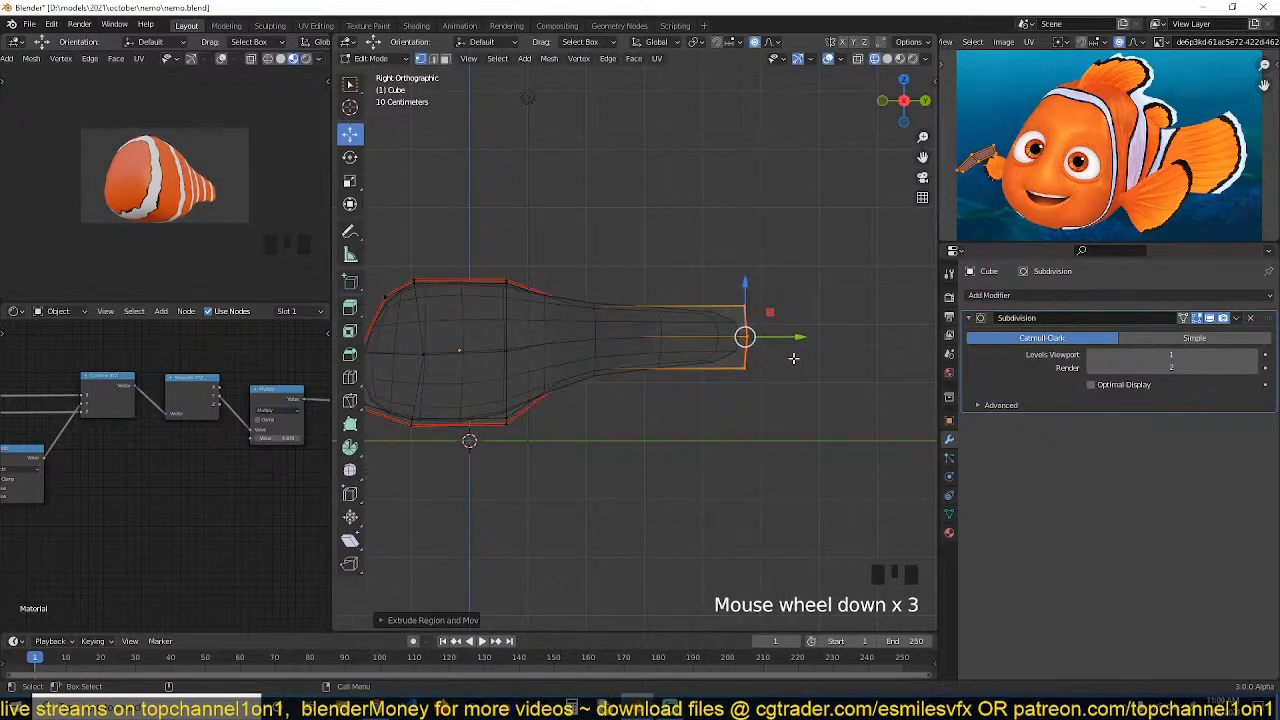
key("KP_7")
key("KP_3")
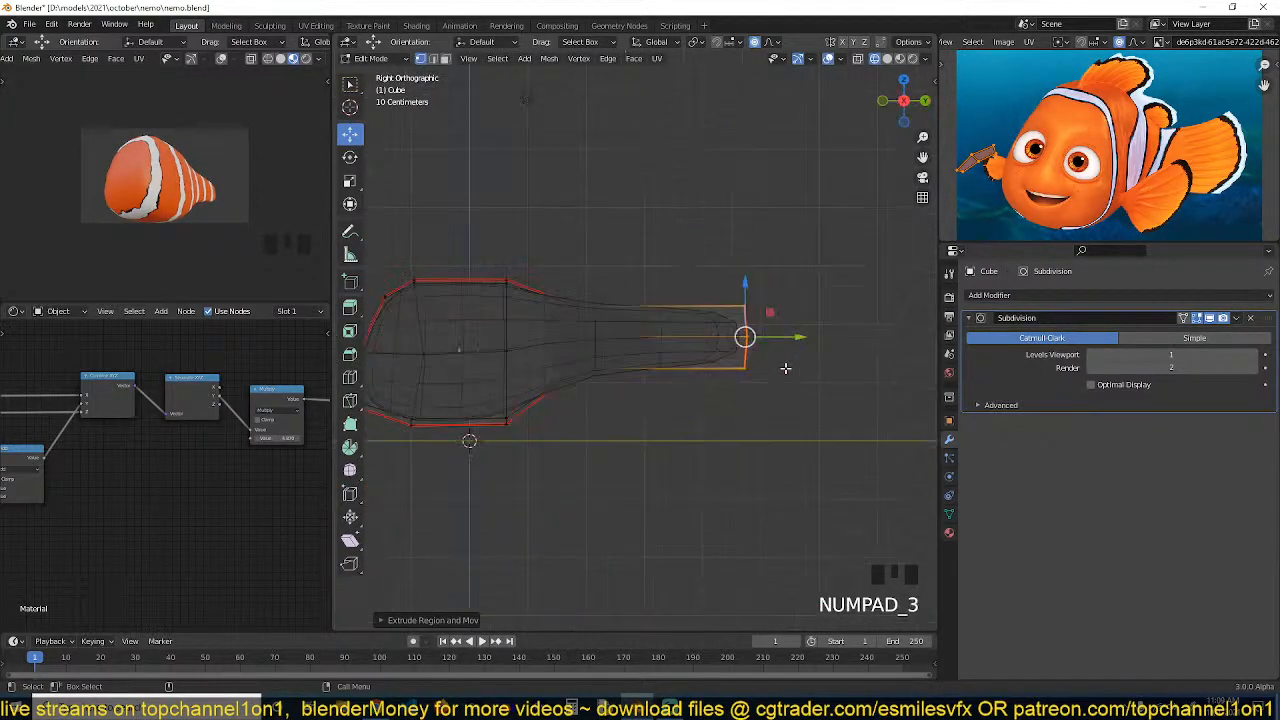
scroll(785, 368, "down", 2)
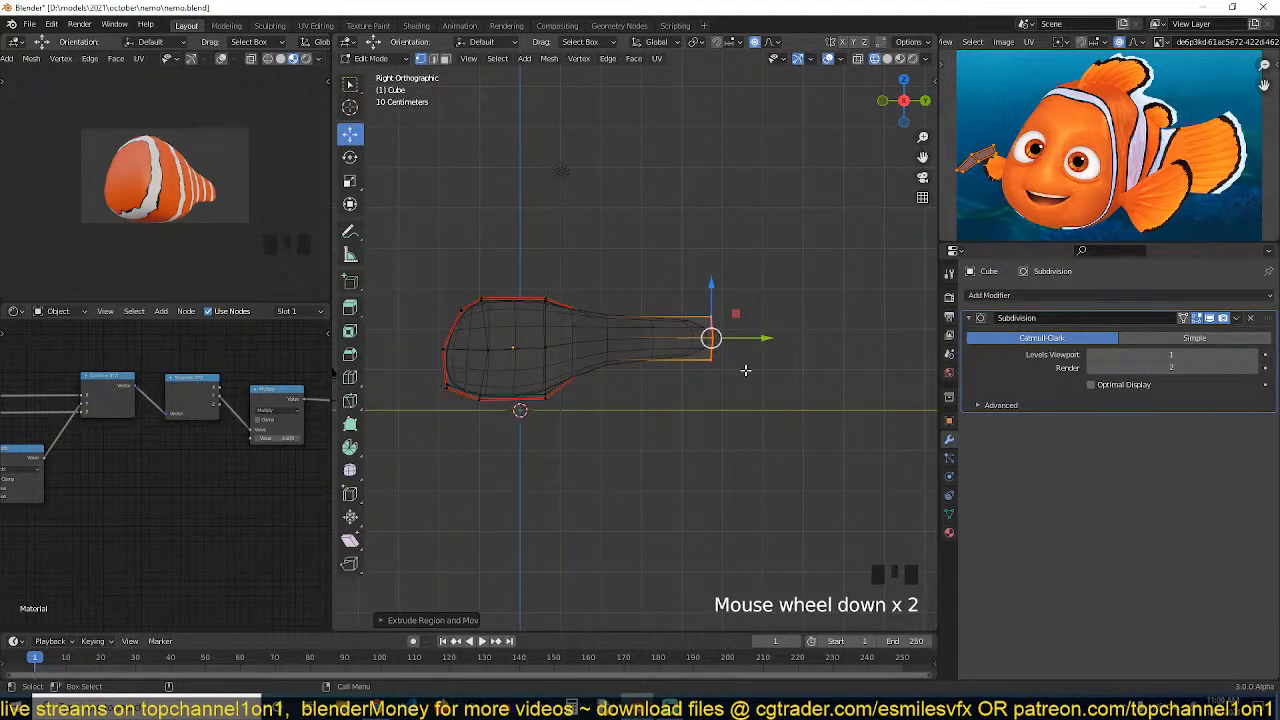
scroll(745, 370, "up", 1)
key("KP_7")
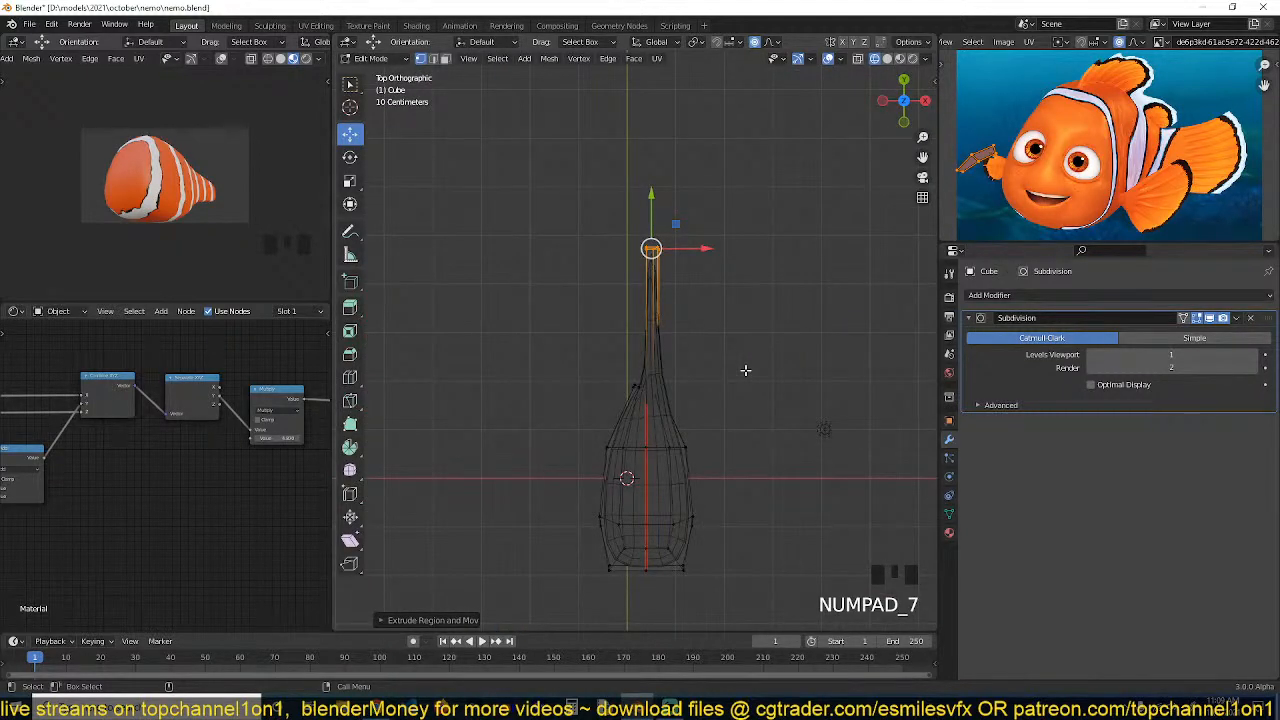
scroll(745, 370, "up", 3)
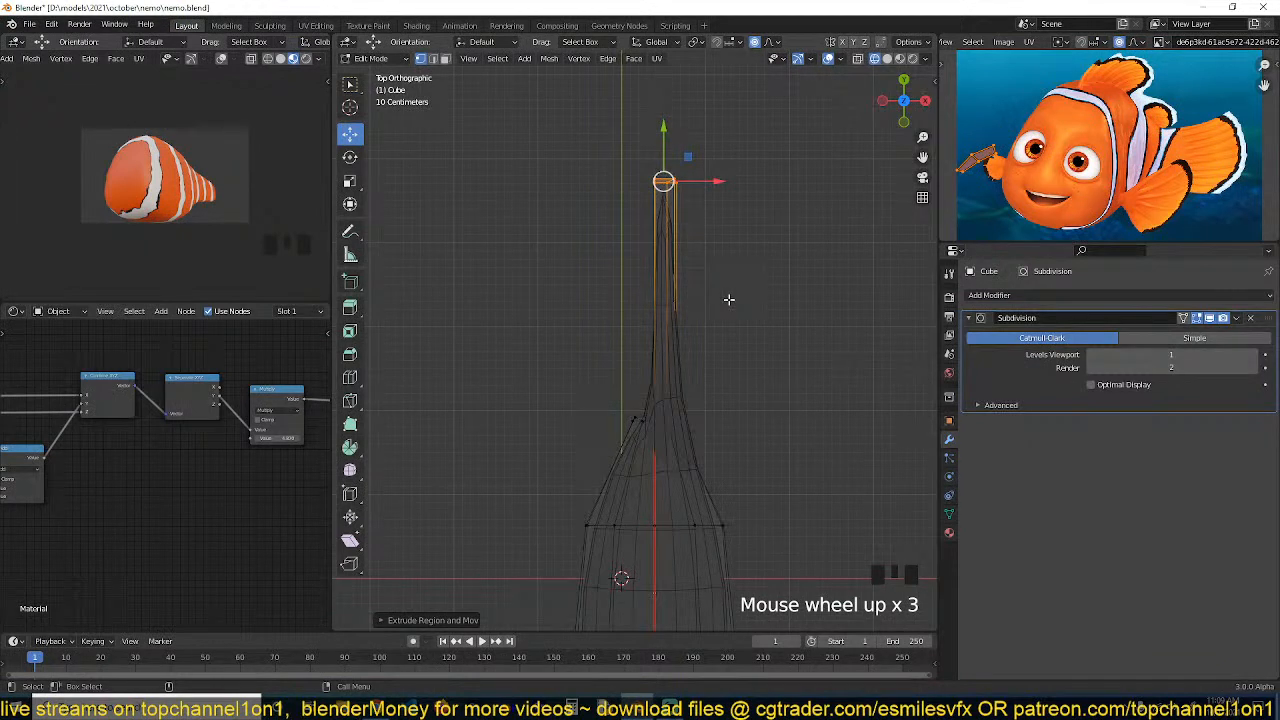
Undo the last change, box-select the tail-end vertices again in X-ray and extrude them backward
key("ctrl+z")
scroll(740, 440, "up", 2)
left_click_drag(579, 390, 756, 466)
key("alt+z")
left_click_drag(596, 418, 754, 470)
key("e")
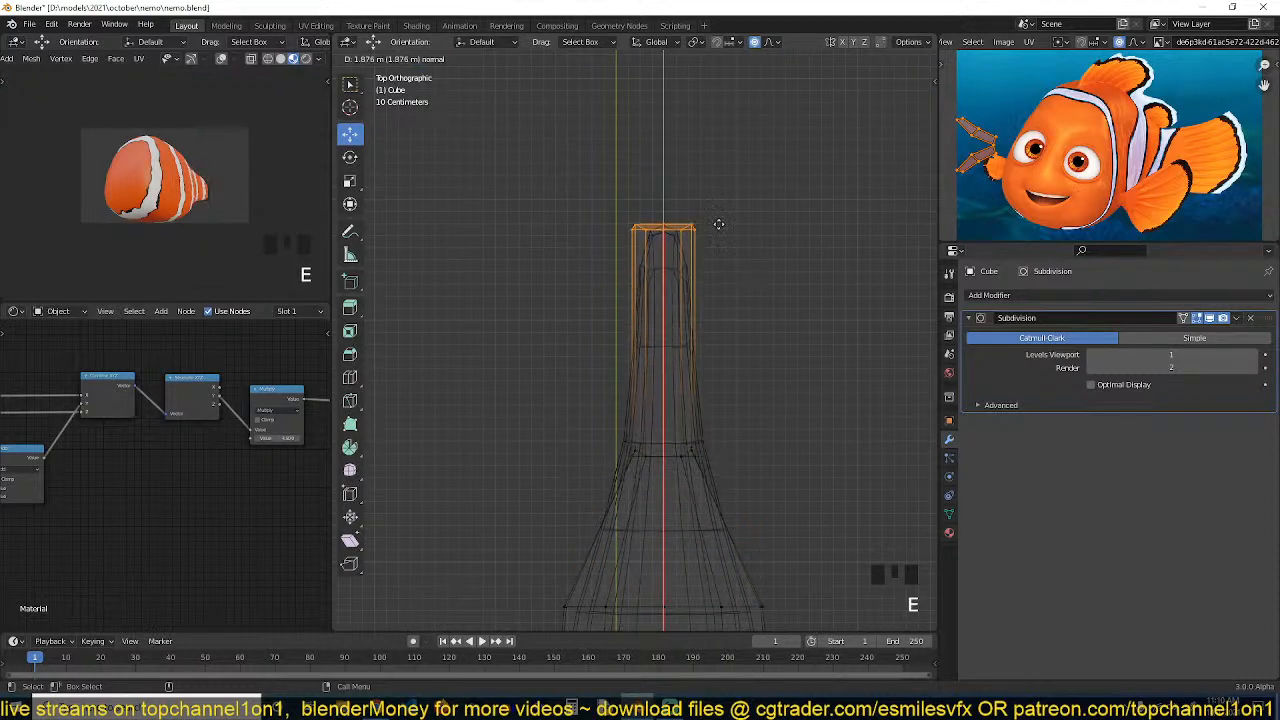
left_click(703, 287)
Scale the extruded end to about 0.13 along X with proportional editing to taper it, then turn proportional editing off
key("s")
key("x")
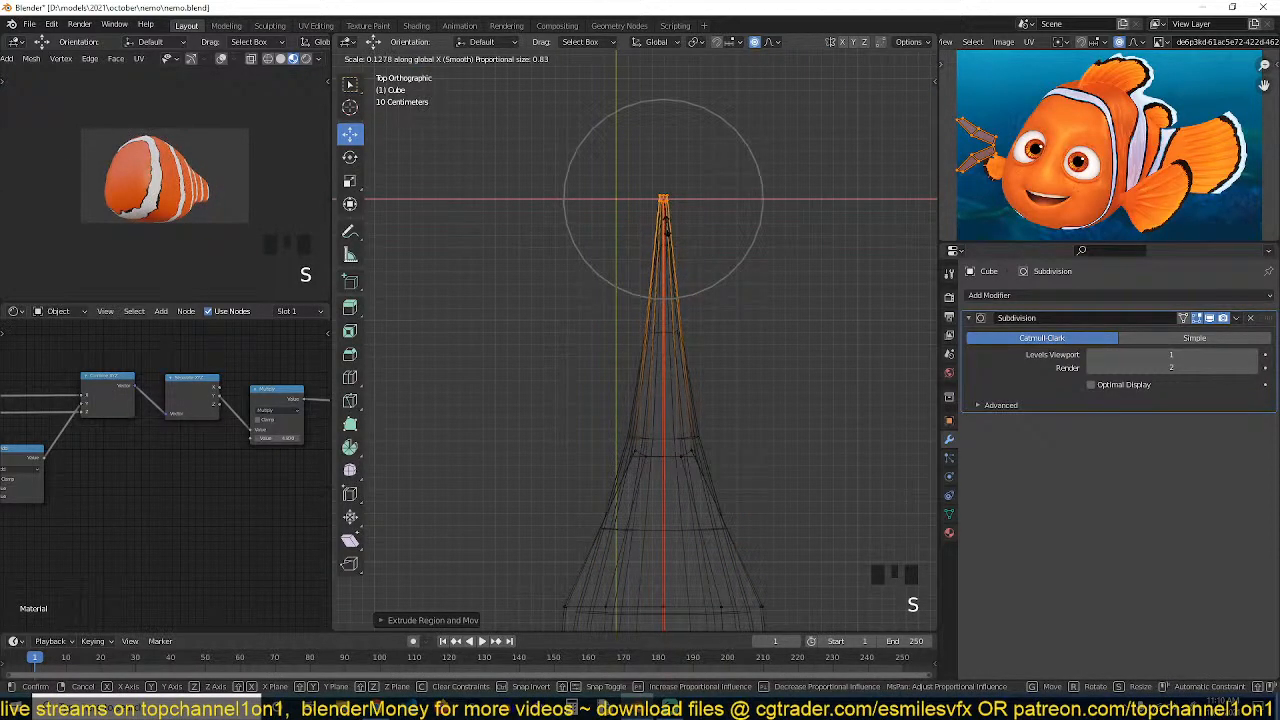
left_click(667, 230)
key("o")
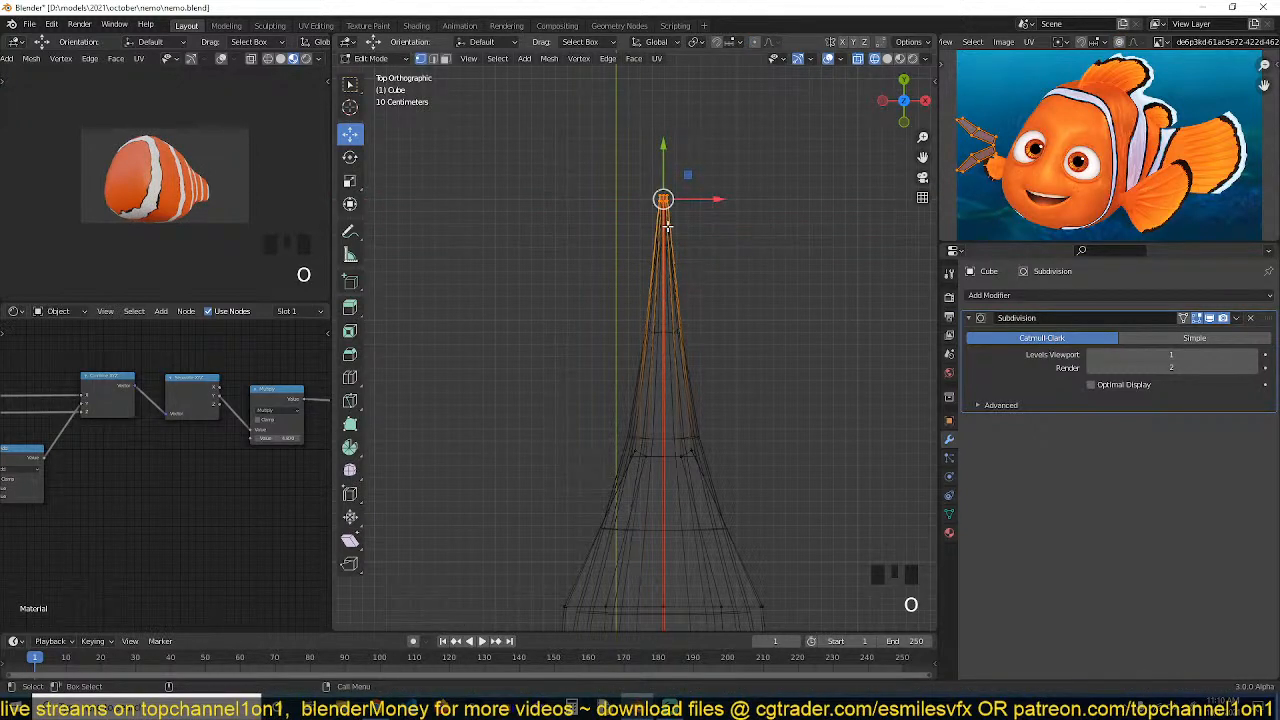
Add a loop cut across the tapered tail and slide it into place
key("ctrl+r")
left_click(693, 146)
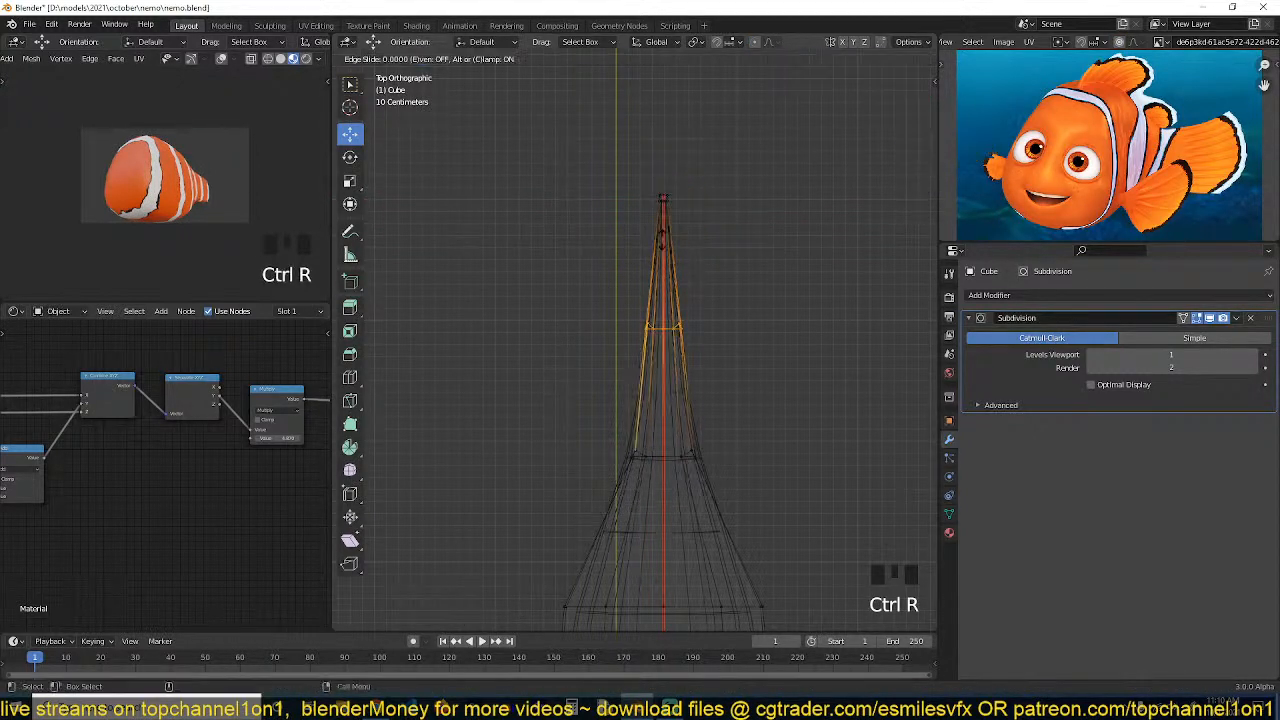
left_click(680, 117)
left_click_drag(665, 147, 637, 358)
Box-select the tail-end vertices, scale them along Z to flare the fin and move them further back
key("KP_3")
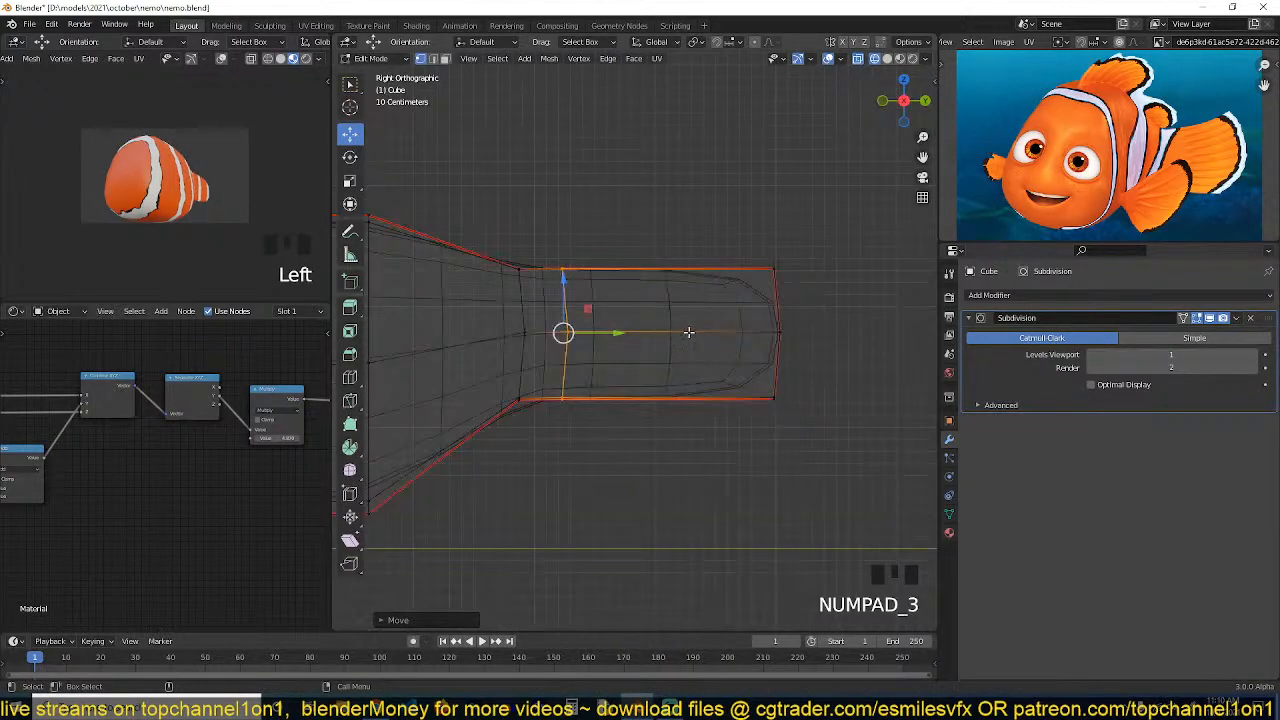
scroll(669, 340, "down", 3)
left_click_drag(662, 214, 718, 422)
key("s")
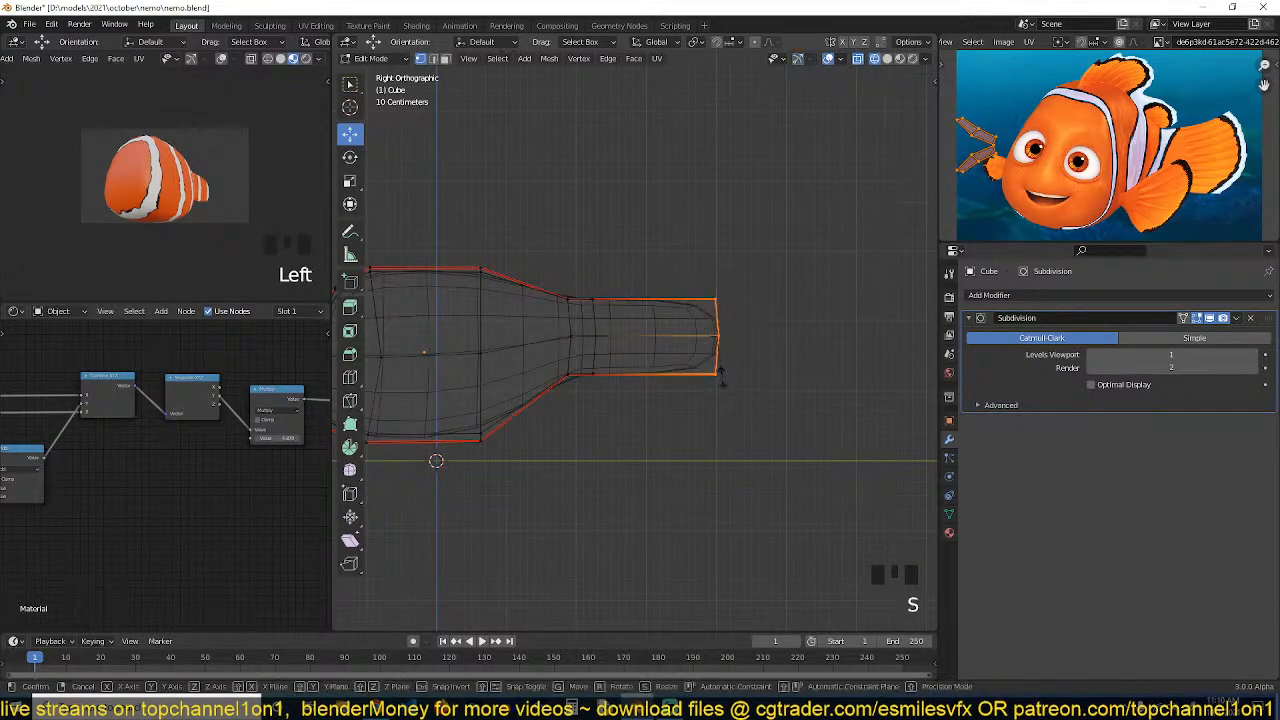
key("z")
left_click(720, 449)
left_click_drag(766, 337, 884, 348)
key("grave")
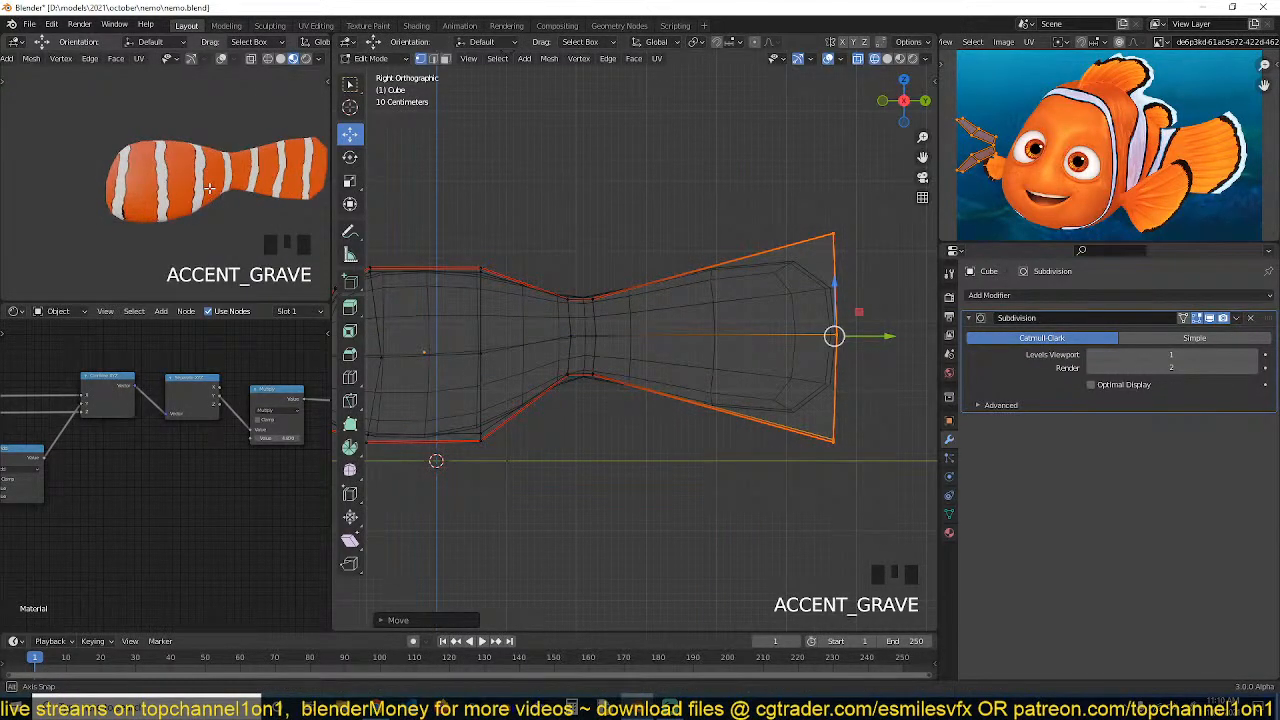
key("KP_Decimal")
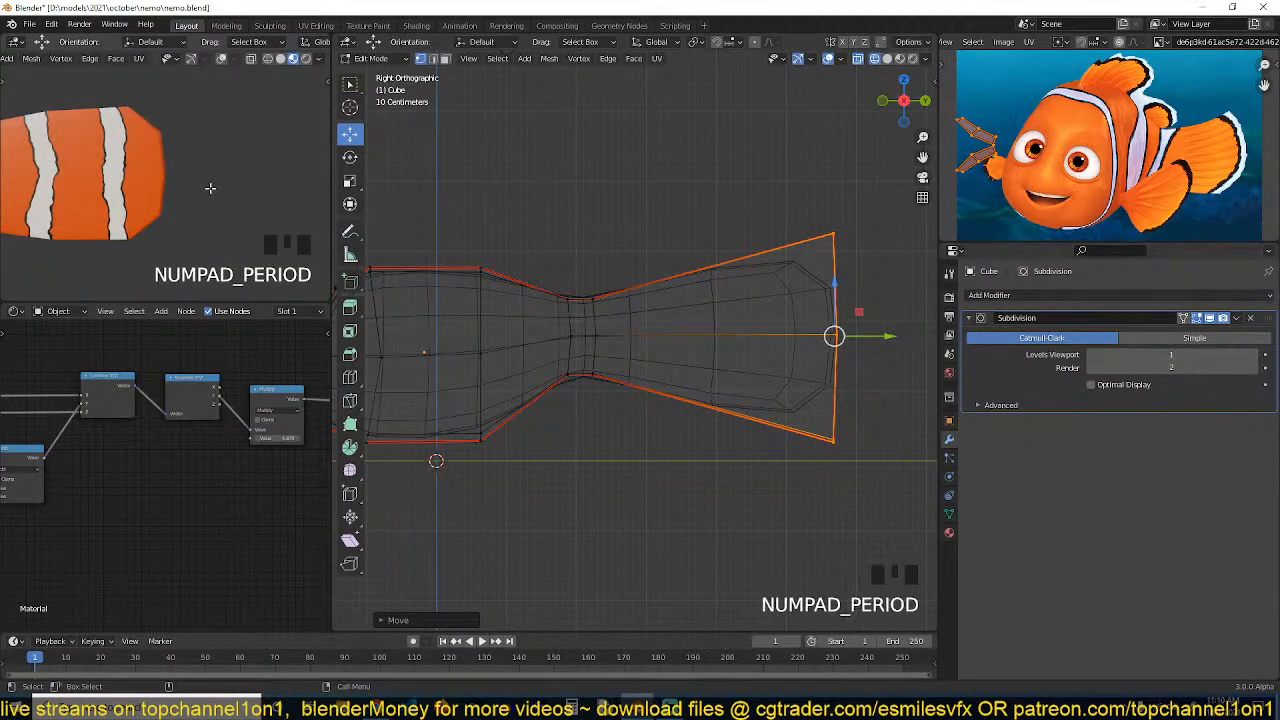
key("KP_0")
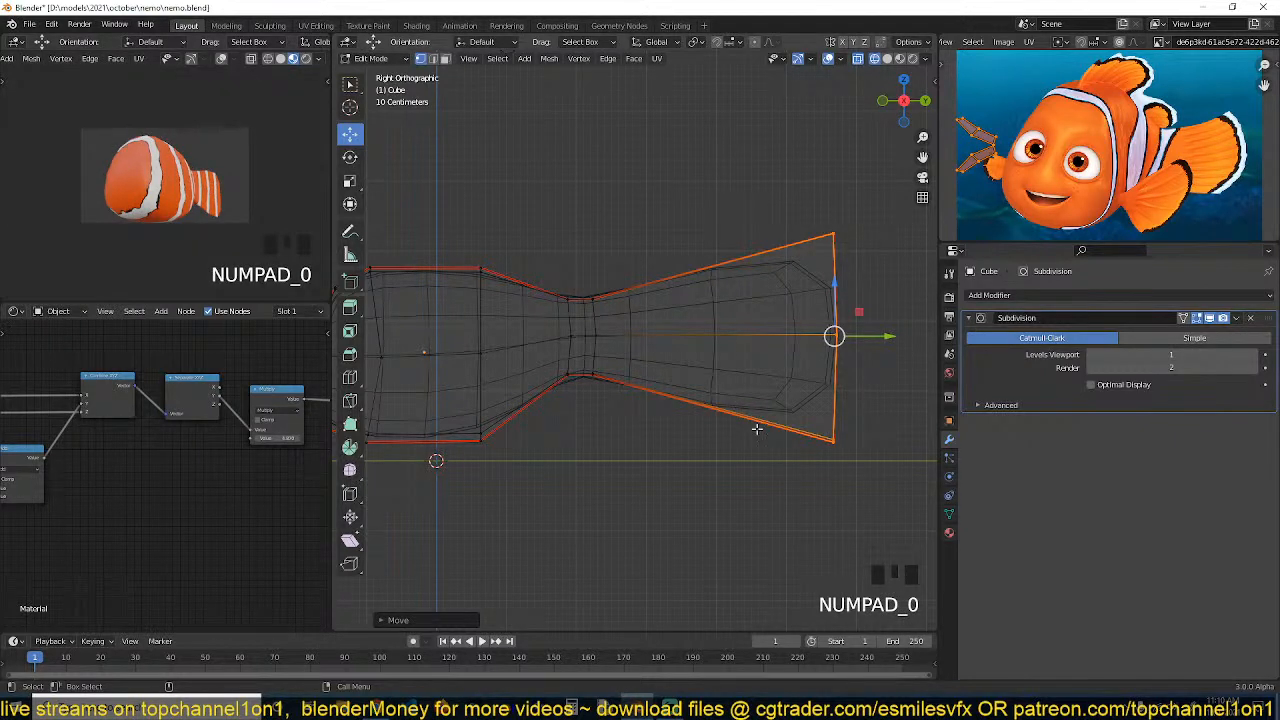
Enlarge the tail end slightly, then add a centered loop cut near the fin and move it backward
key("s")
left_click(752, 252)
key("ctrl+r")
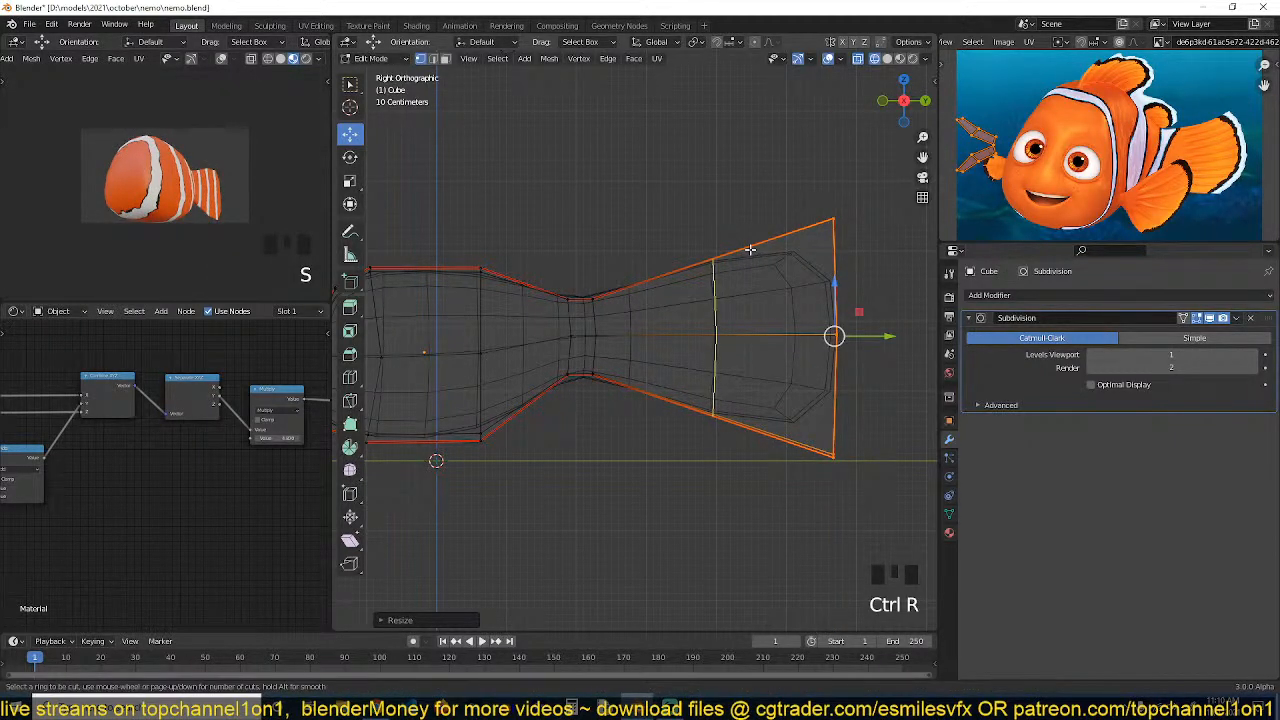
left_click(750, 250)
right_click(749, 272)
left_click_drag(767, 335, 795, 335)
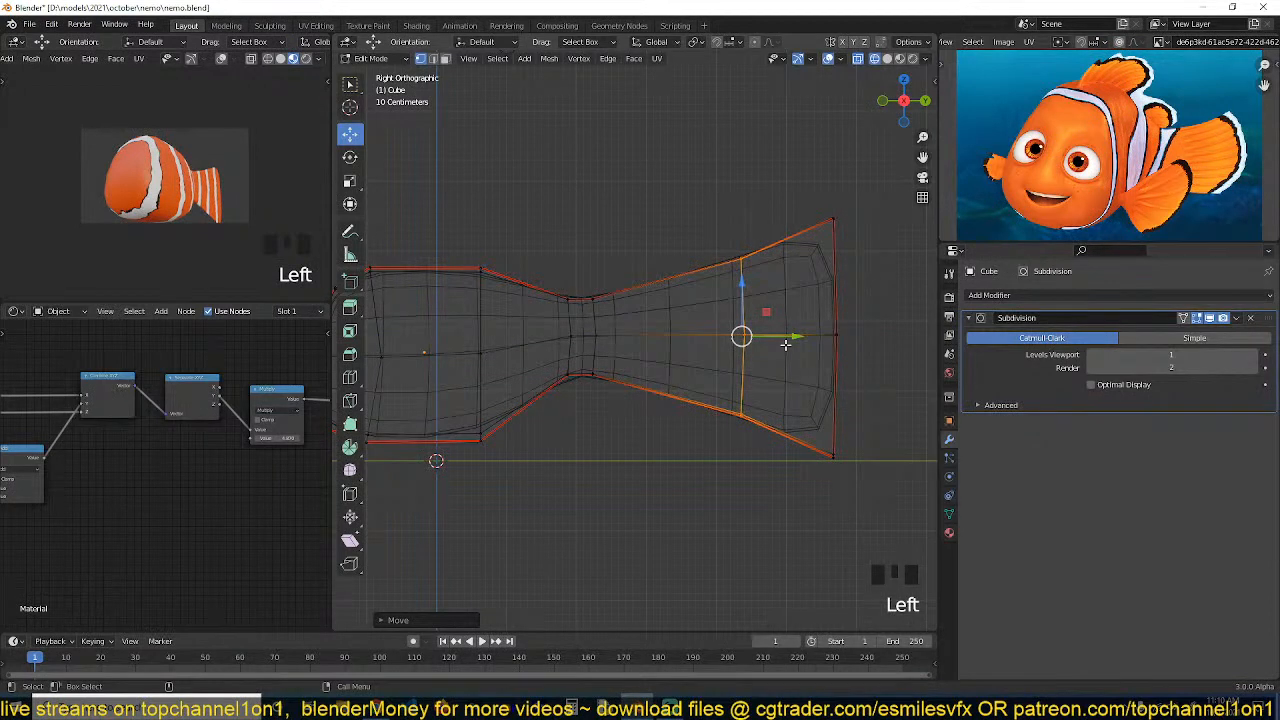
Edge-slide the new loop toward the tail end
key("g")
key("g")
left_click(775, 265)
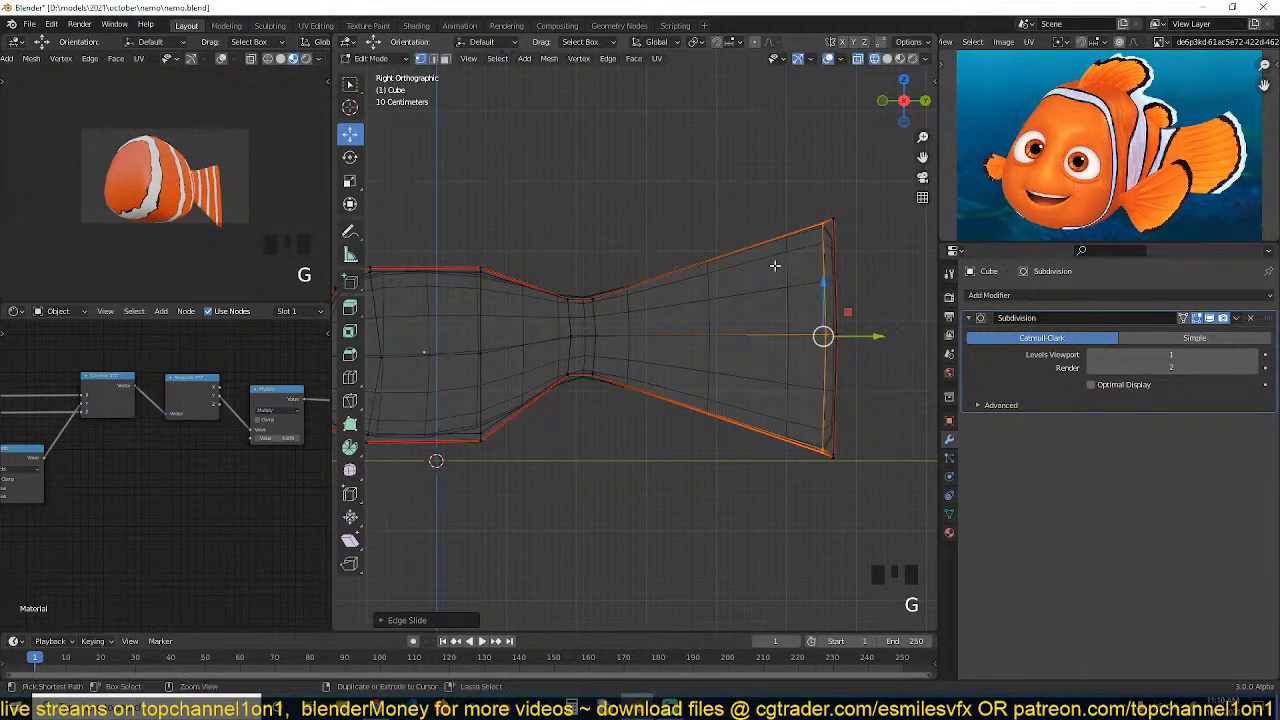
Add another loop cut on the fin, then scale and tilt it to shape the fin's curve
key("ctrl+r")
left_click(773, 266)
right_click(772, 266)
key("s")
right_click(794, 428)
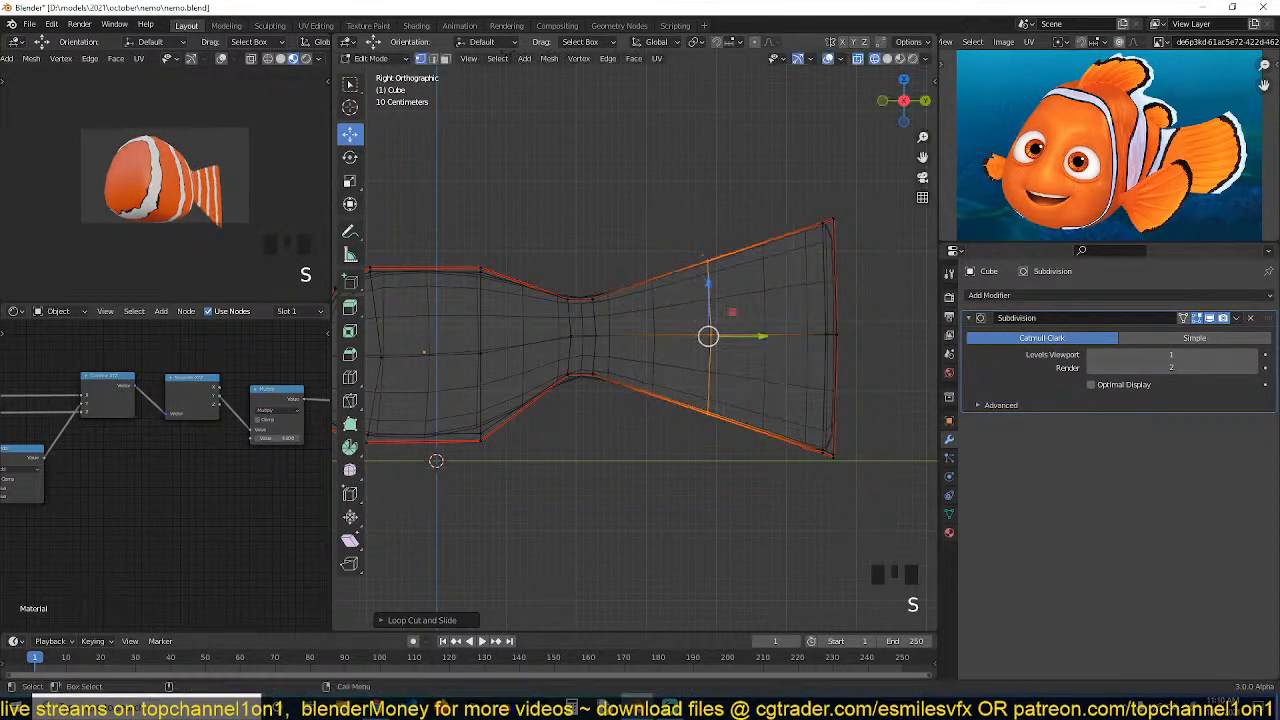
key("s")
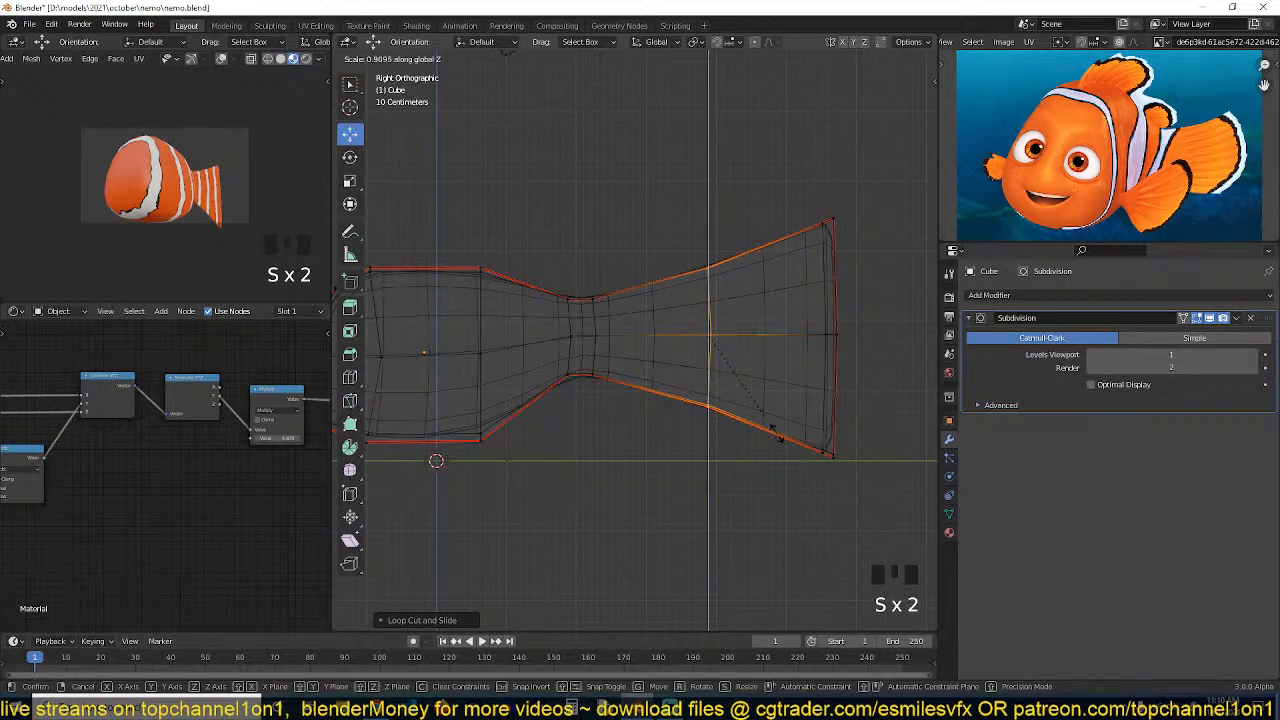
left_click(774, 431)
key("r")
key("s")
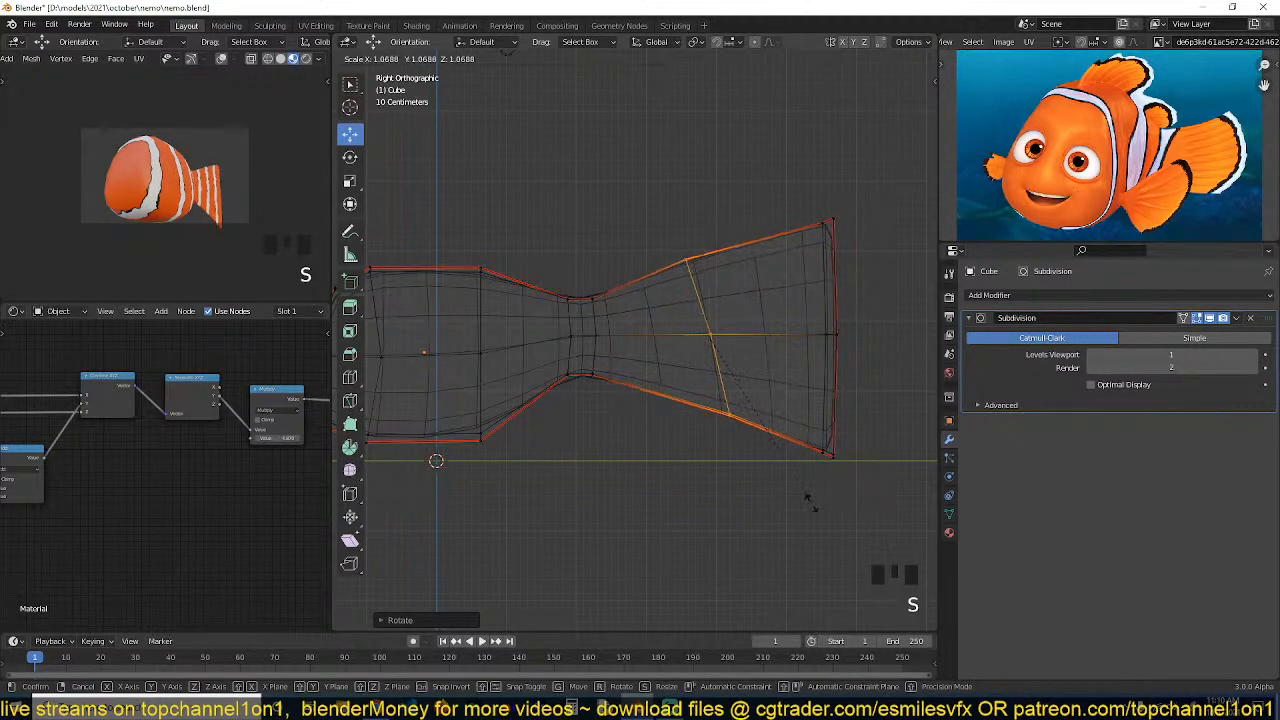
left_click(810, 512)
Move vertices along the fin's upper edge and pull its top and bottom tips outward to form a fork
left_click_drag(656, 232, 709, 314)
key("g")
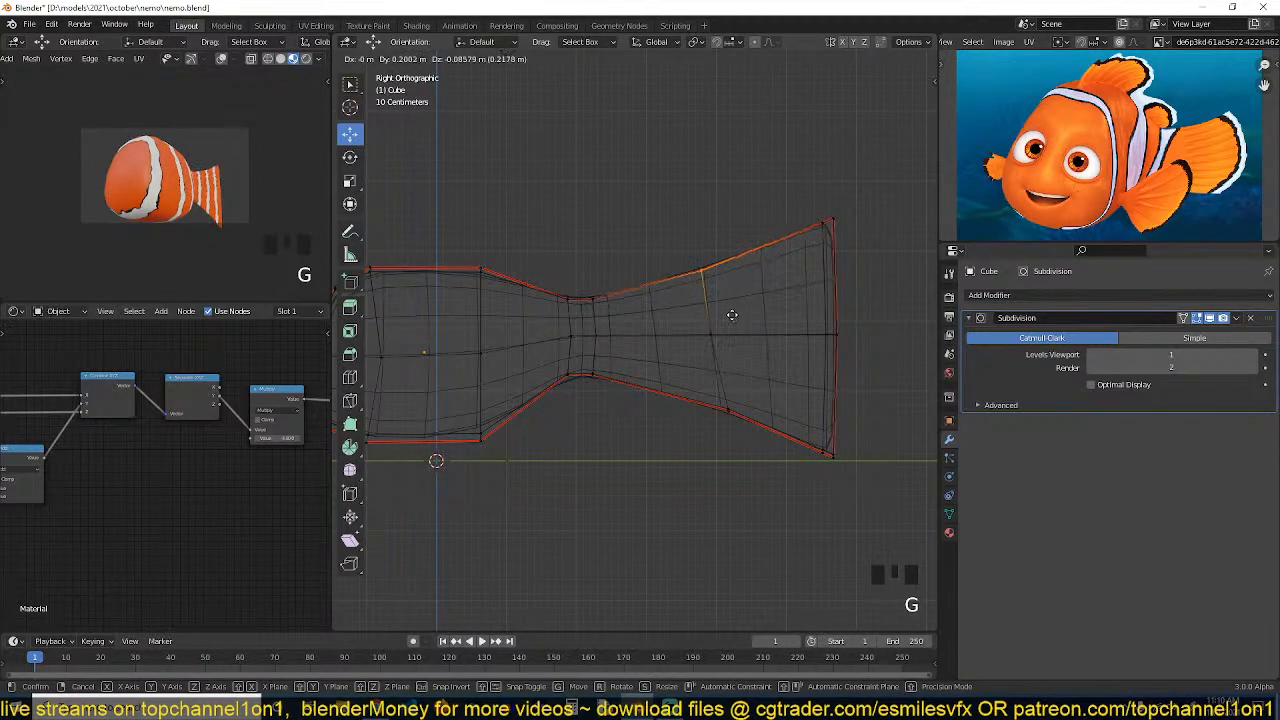
left_click(733, 315)
left_click(829, 221)
key("g")
left_click(857, 214)
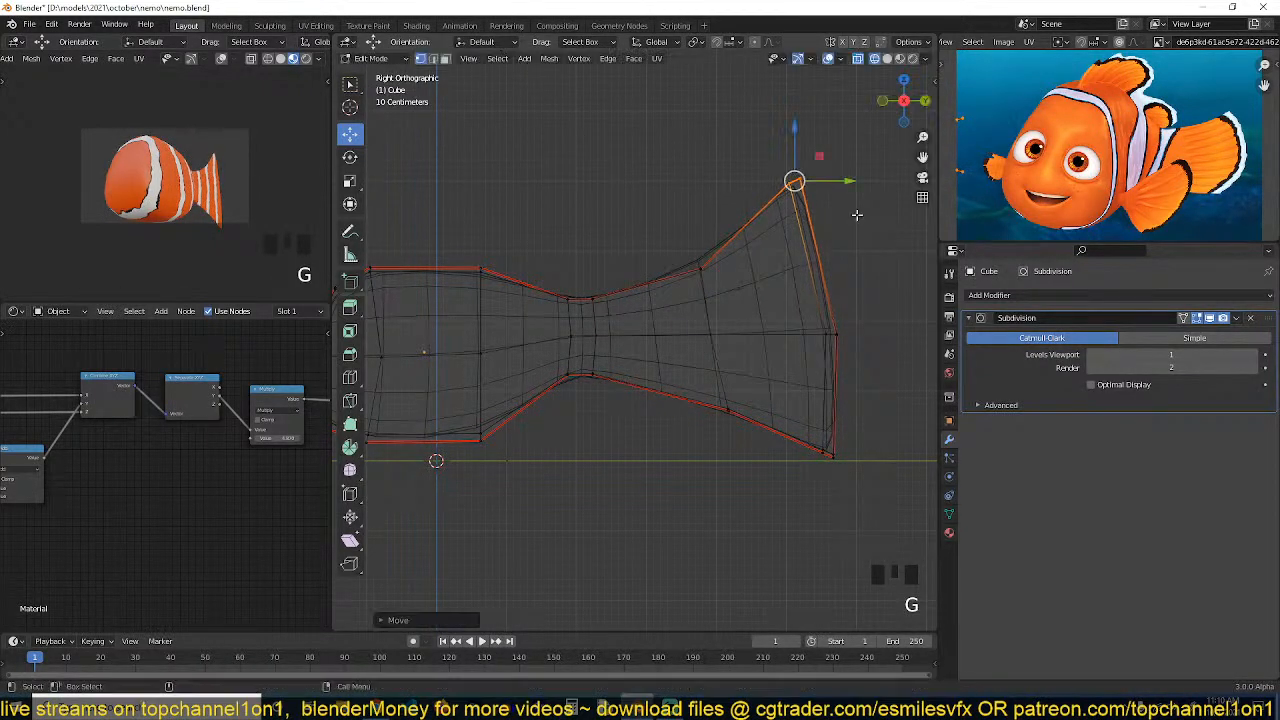
left_click(829, 453)
key("g")
left_click(774, 486)
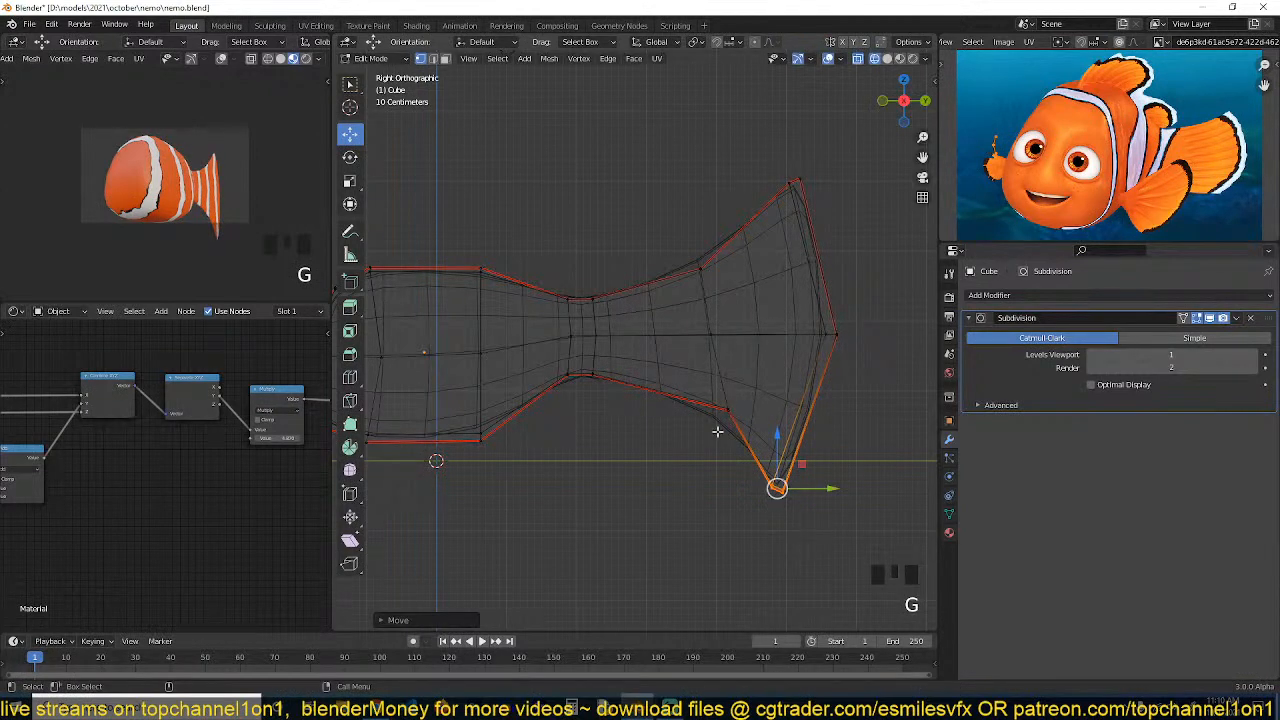
Box-select the whole tail fin in edit mode and scale it down uniformly while locking the X axis
key("Tab")
scroll(700, 366, "down", 1)
middle_click_drag(700, 366, 729, 363, "shift")
key("z")
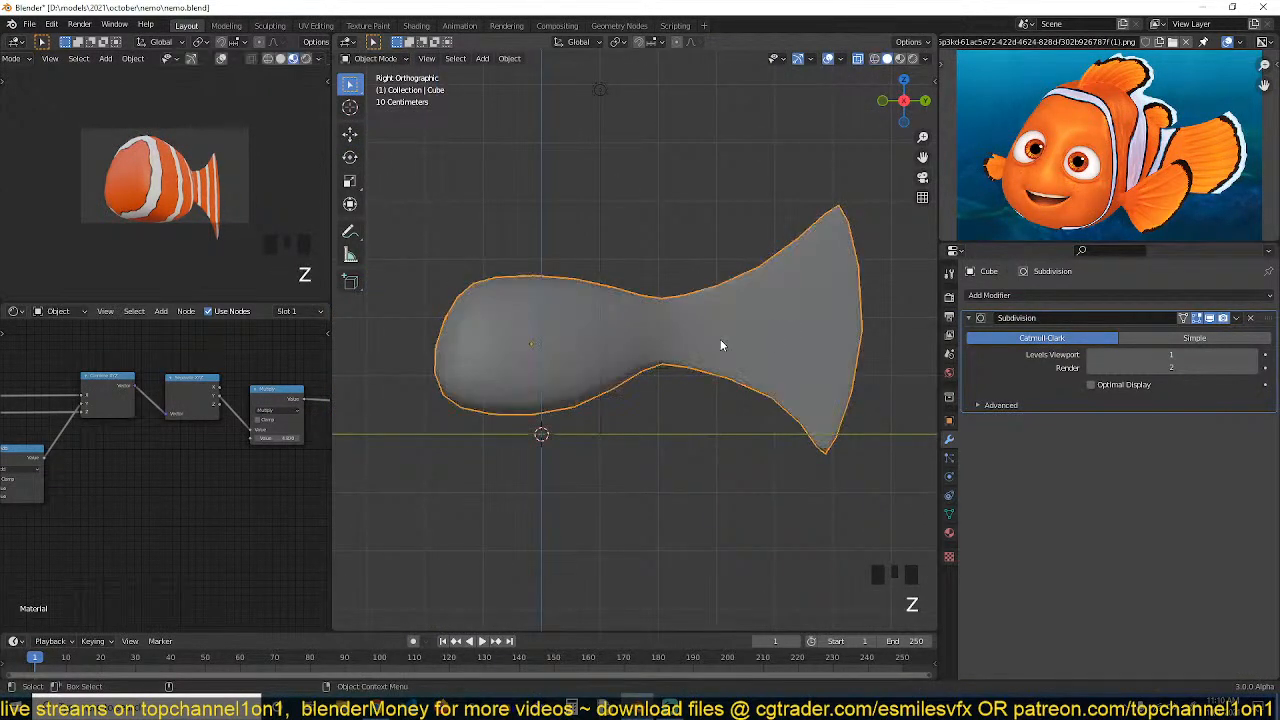
key("Tab")
key("z")
left_click_drag(664, 136, 882, 524)
key("alt+a")
left_click_drag(724, 142, 906, 518)
key("s")
key("shift+x")
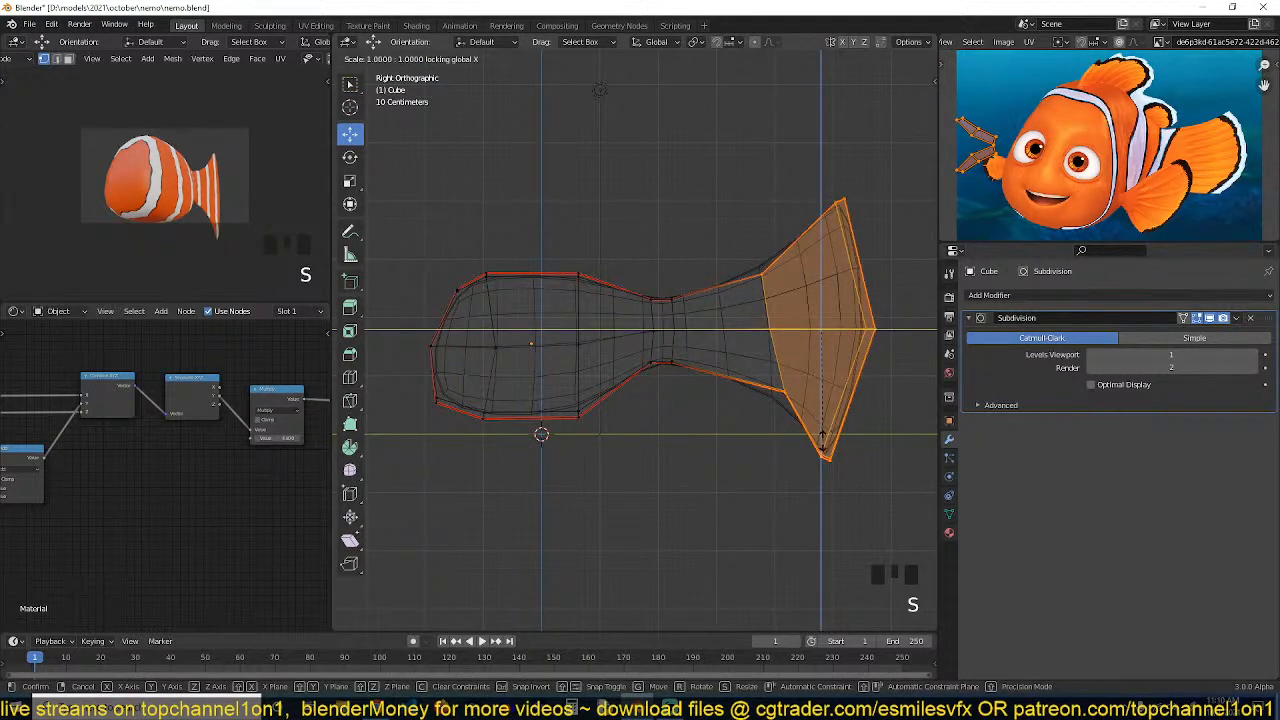
left_click(826, 405)
Move the fin forward toward the body, return to object mode and save the file
key("g")
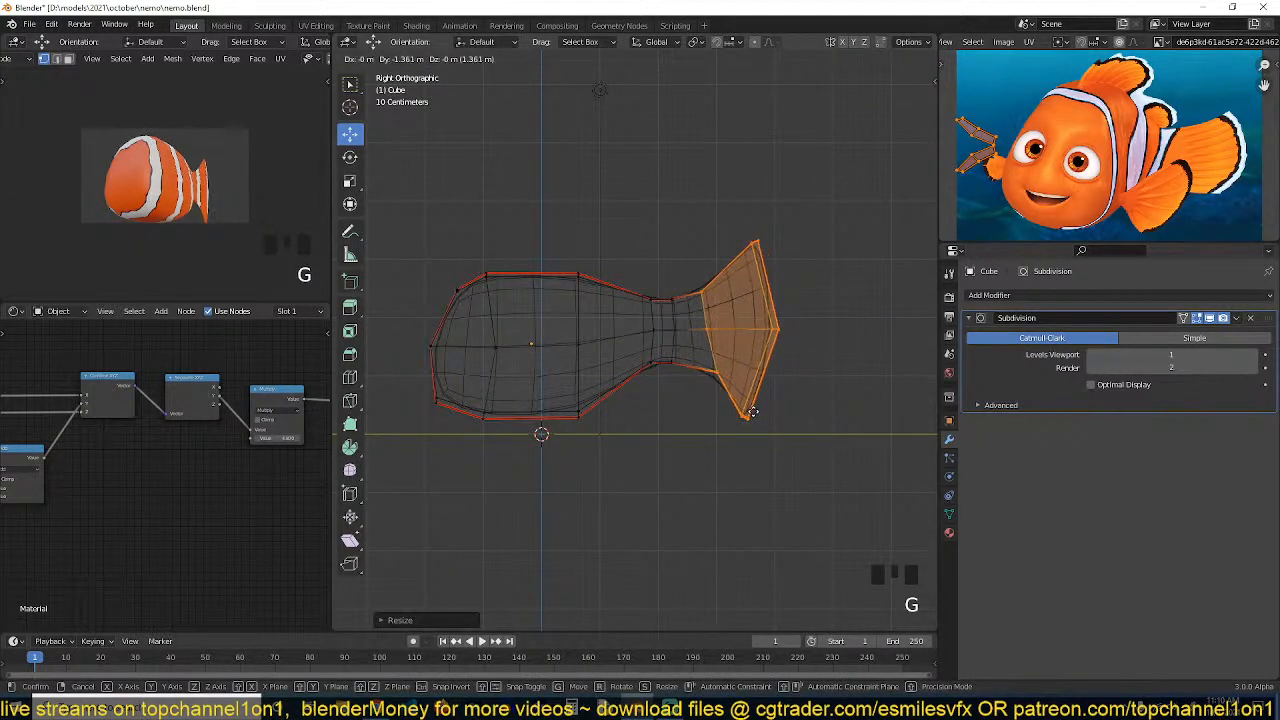
left_click(744, 411)
key("Tab")
key("ctrl+s")
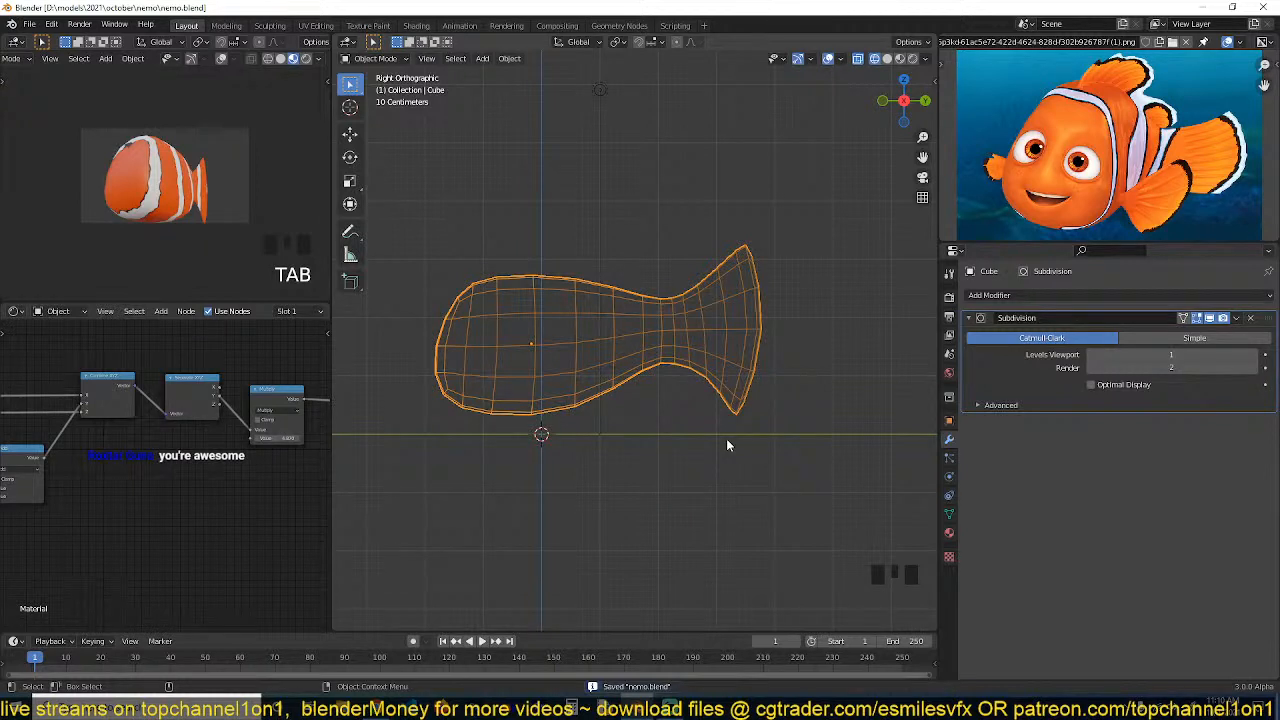
Move the fin's lower tip and its middle trailing-edge vertex to refine the tail fin's shape
key("Tab")
left_click(738, 417)
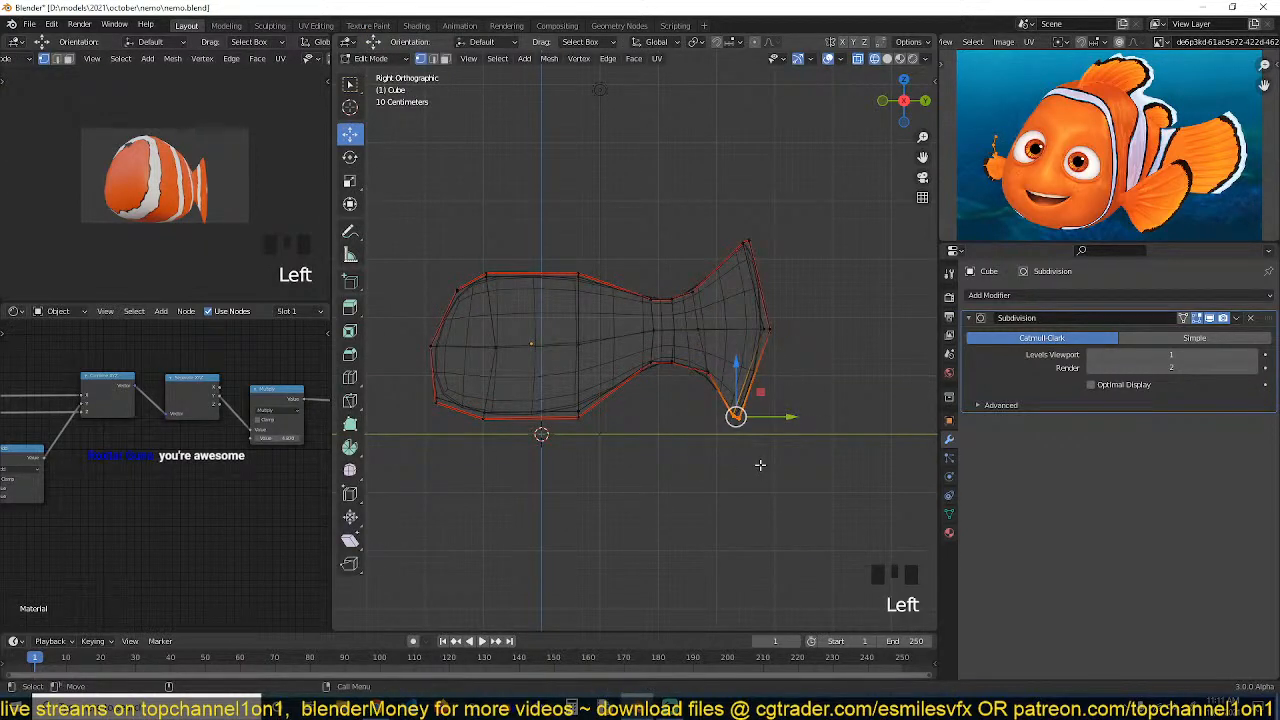
key("g")
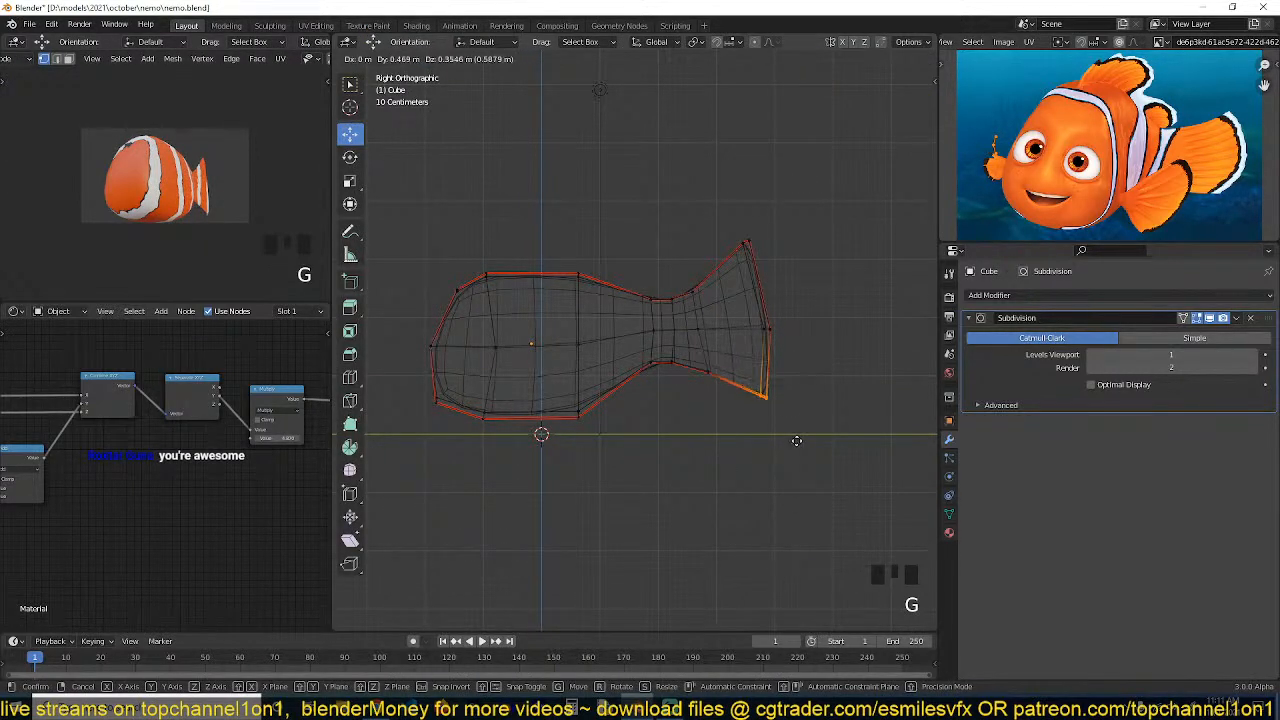
left_click(797, 441)
left_click(774, 332)
key("g")
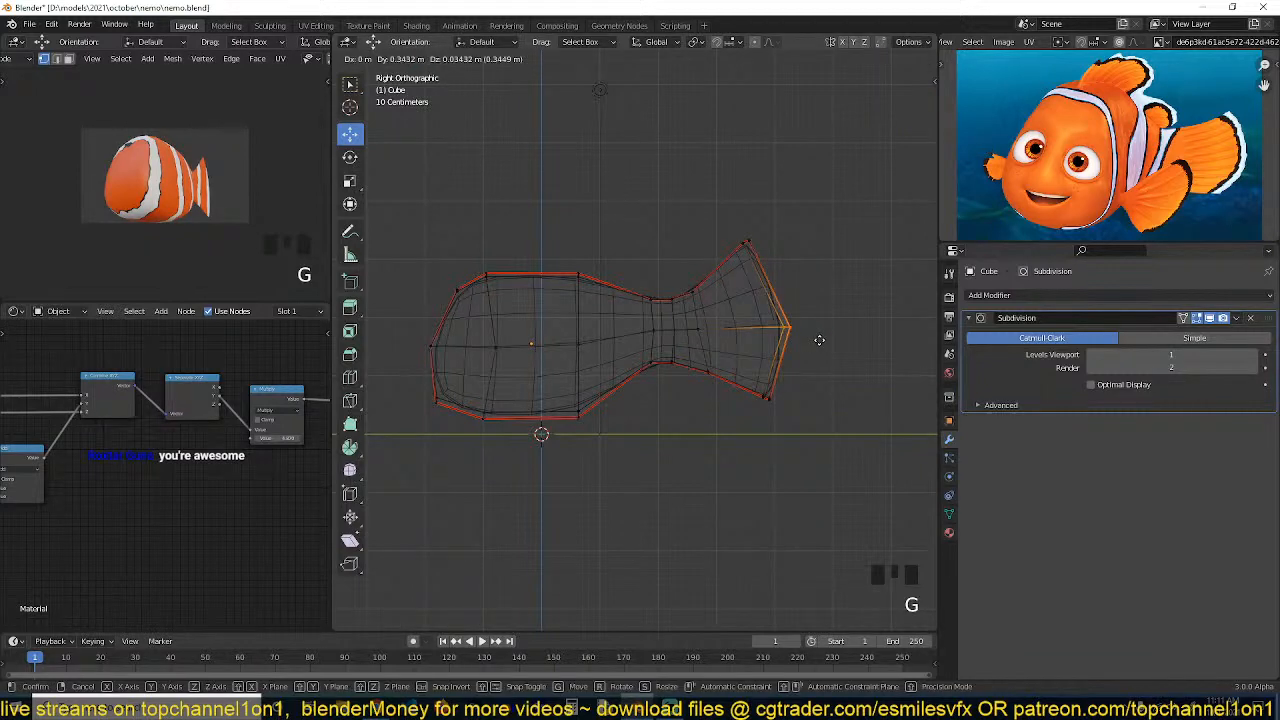
left_click(820, 340)
Inspect the body in solid shading from the side, front and orbiting views
key("Tab")
key("z")
left_click(900, 58)
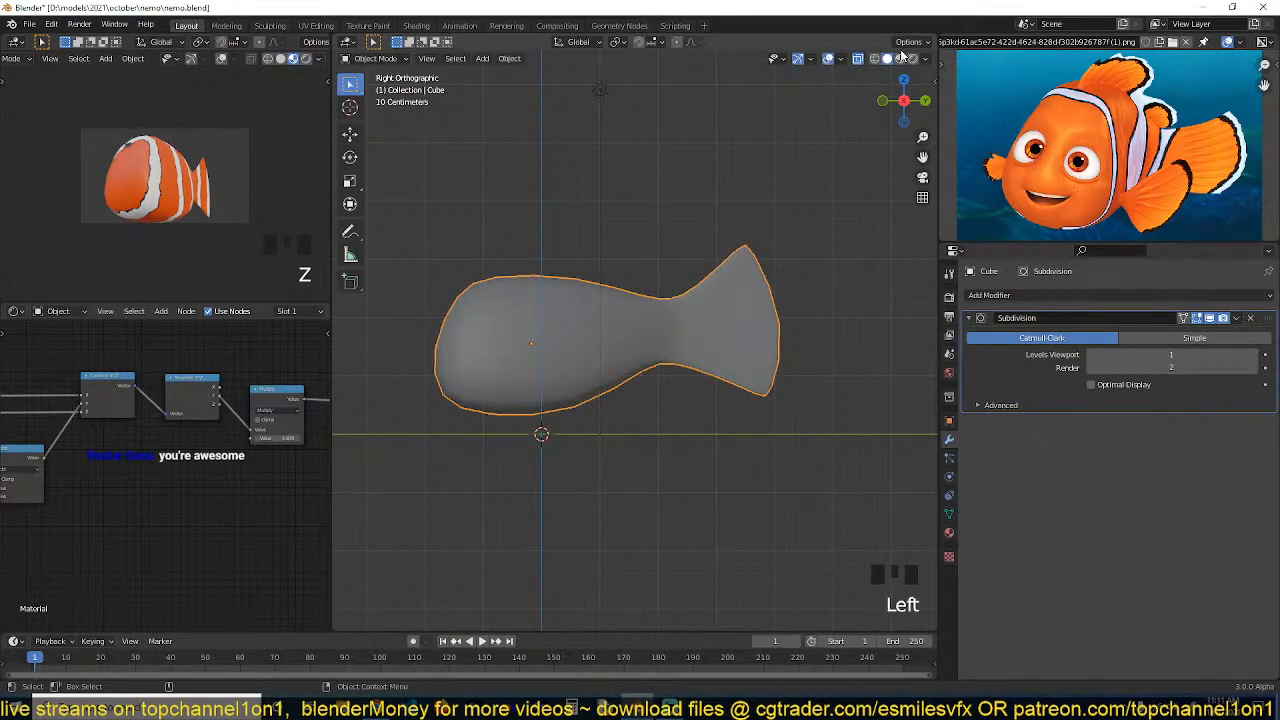
left_click(900, 58)
key("grave")
middle_click_drag(739, 172, 690, 245)
key("Tab")
scroll(691, 328, "up", 1)
key("grave")
mouse_move(691, 325)
middle_mouse_down()
mouse_move(648, 280)
mouse_move(703, 326)
middle_mouse_up()
key("KP_1")
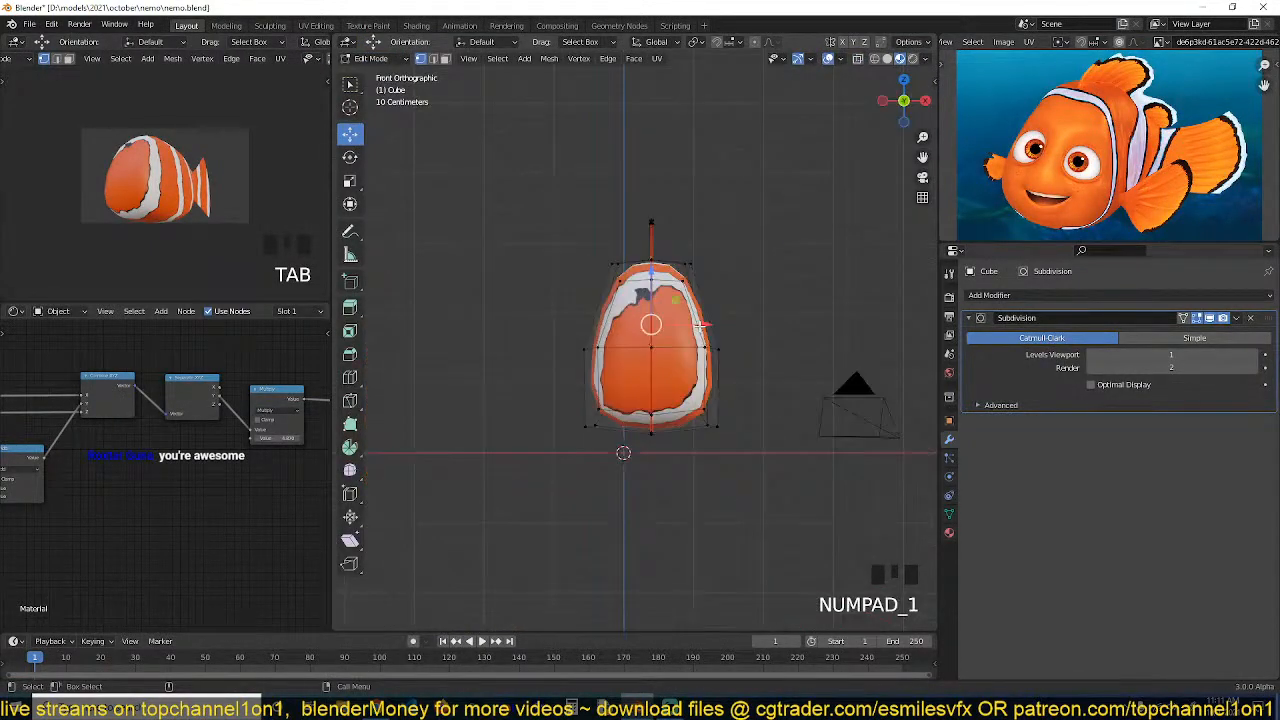
Delete the left half of the body mesh, removing the centre face loop and then the remaining linked vertices
key("Tab")
scroll(700, 324, "up", 3)
key("Tab")
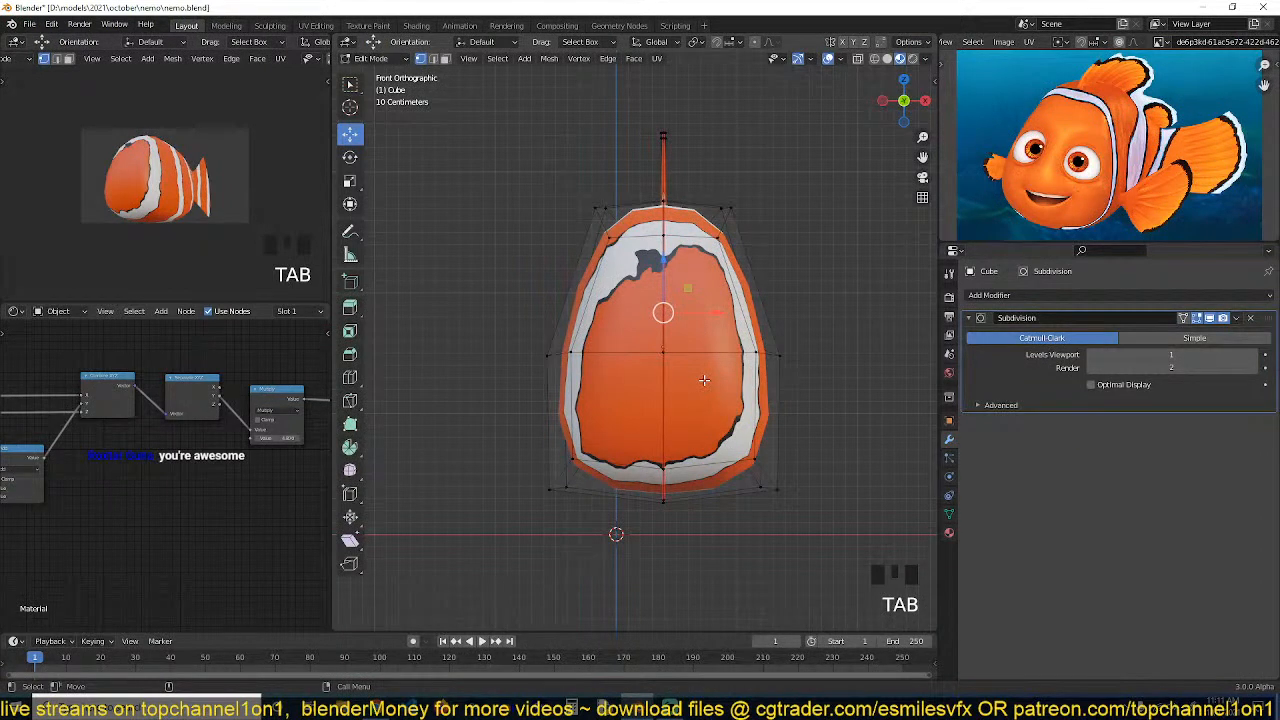
scroll(704, 380, "down", 2)
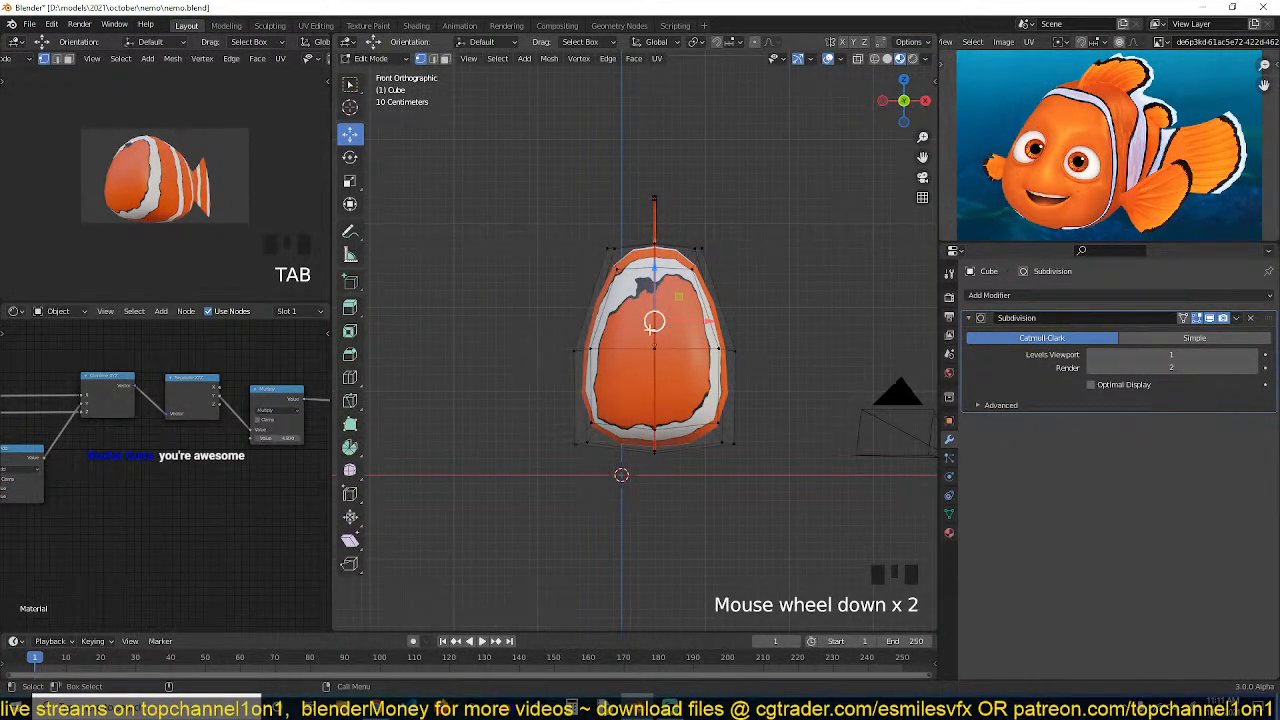
key("3")
left_click(634, 274, "alt")
key("x")
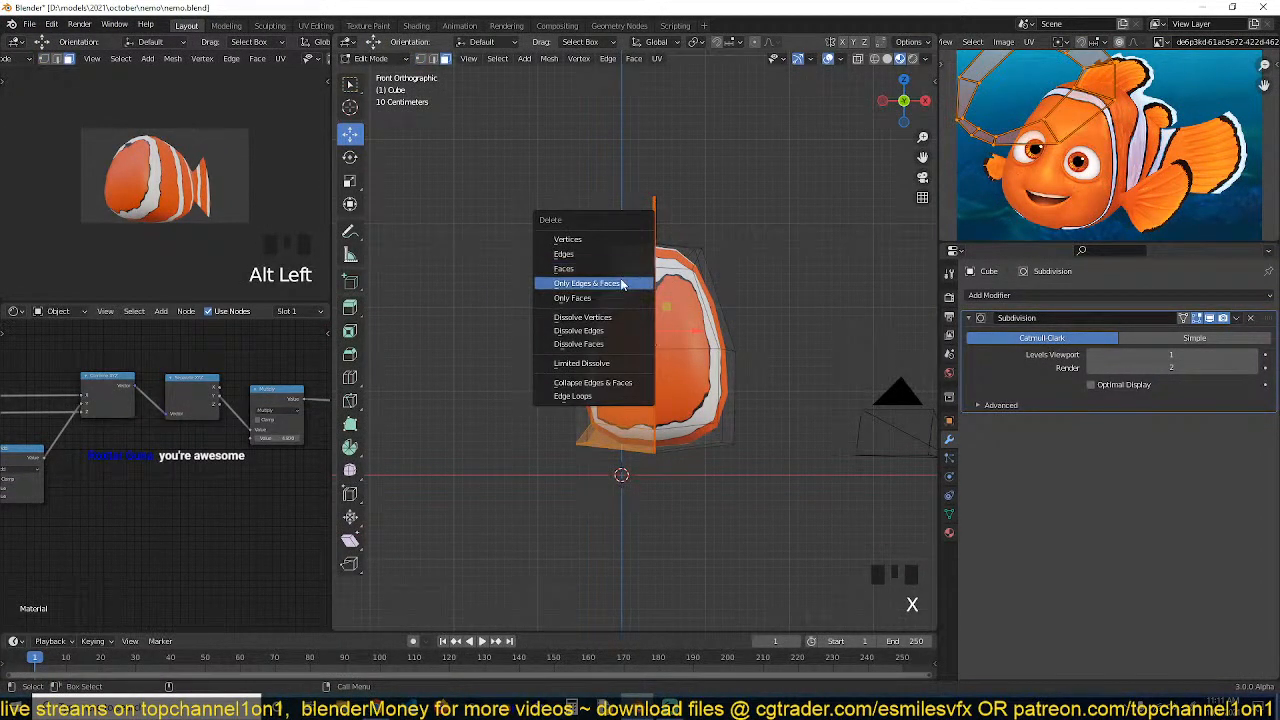
left_click(625, 267)
key("z")
left_click(606, 272)
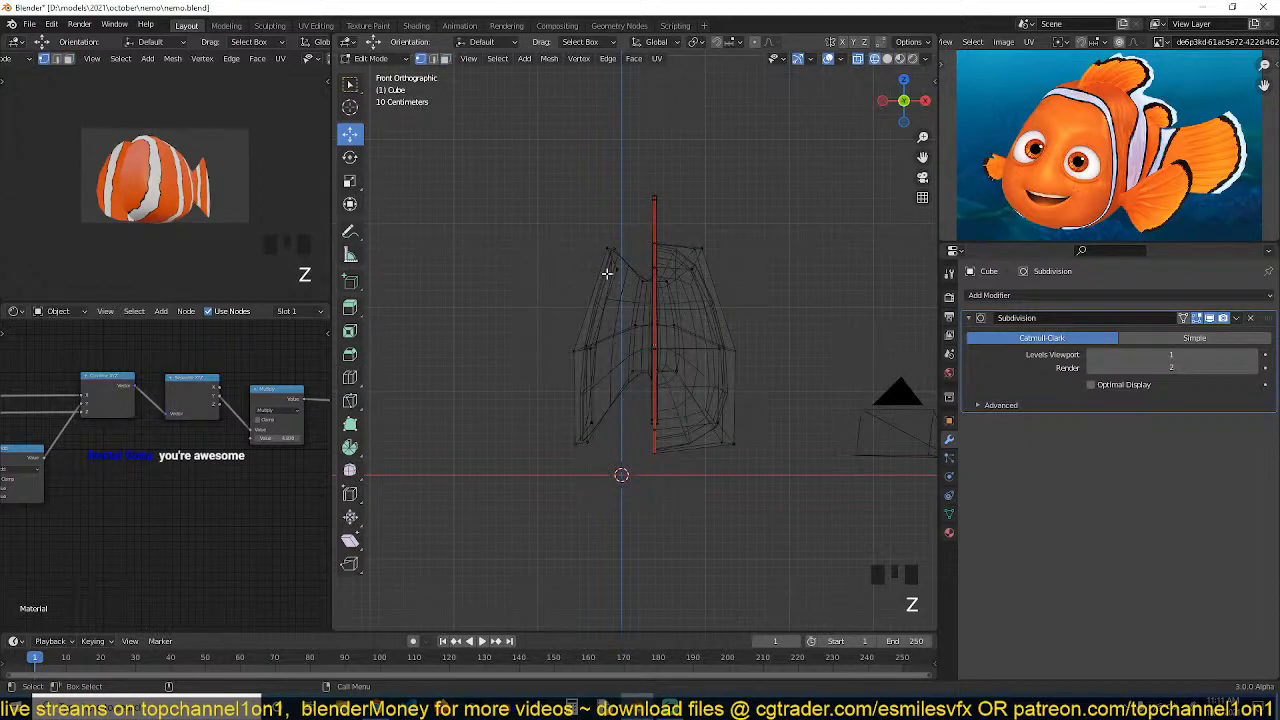
key("ctrl+l")
key("x")
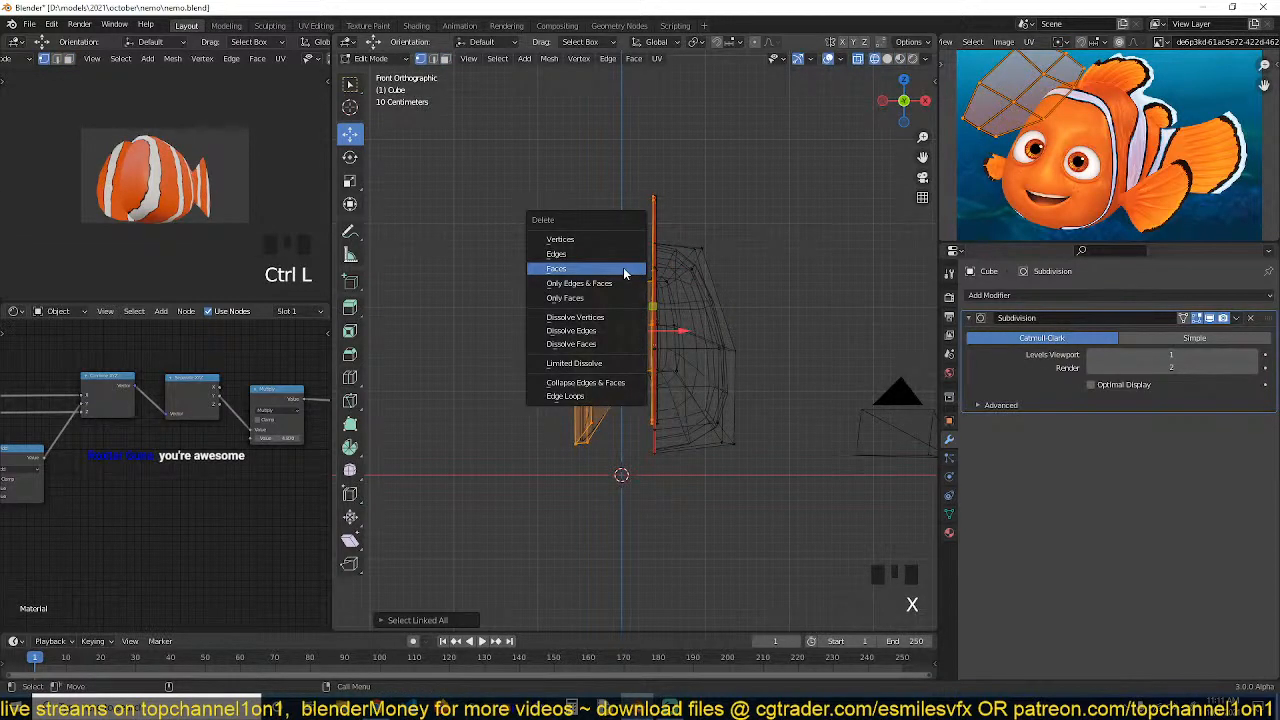
left_click(632, 239)
Add a Mirror modifier on X, move it above the Subdivision modifier and enable Clipping
key("Tab")
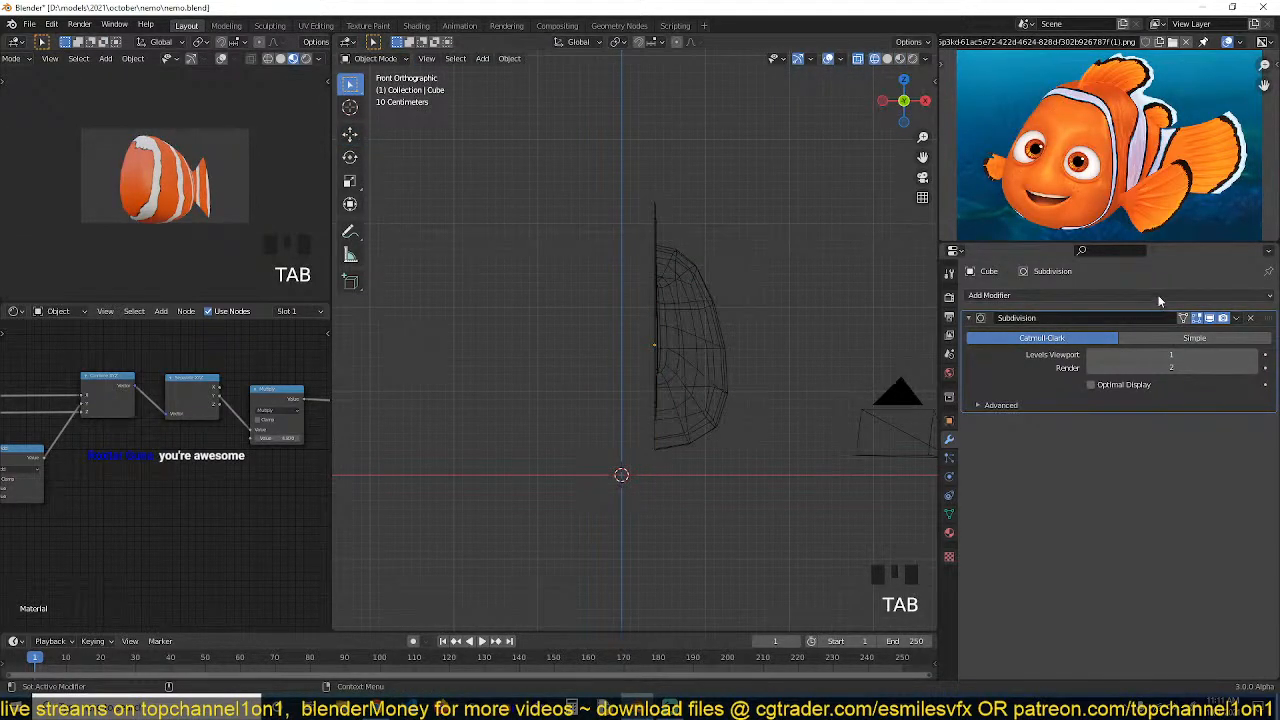
left_click(1159, 299)
left_click(1004, 450)
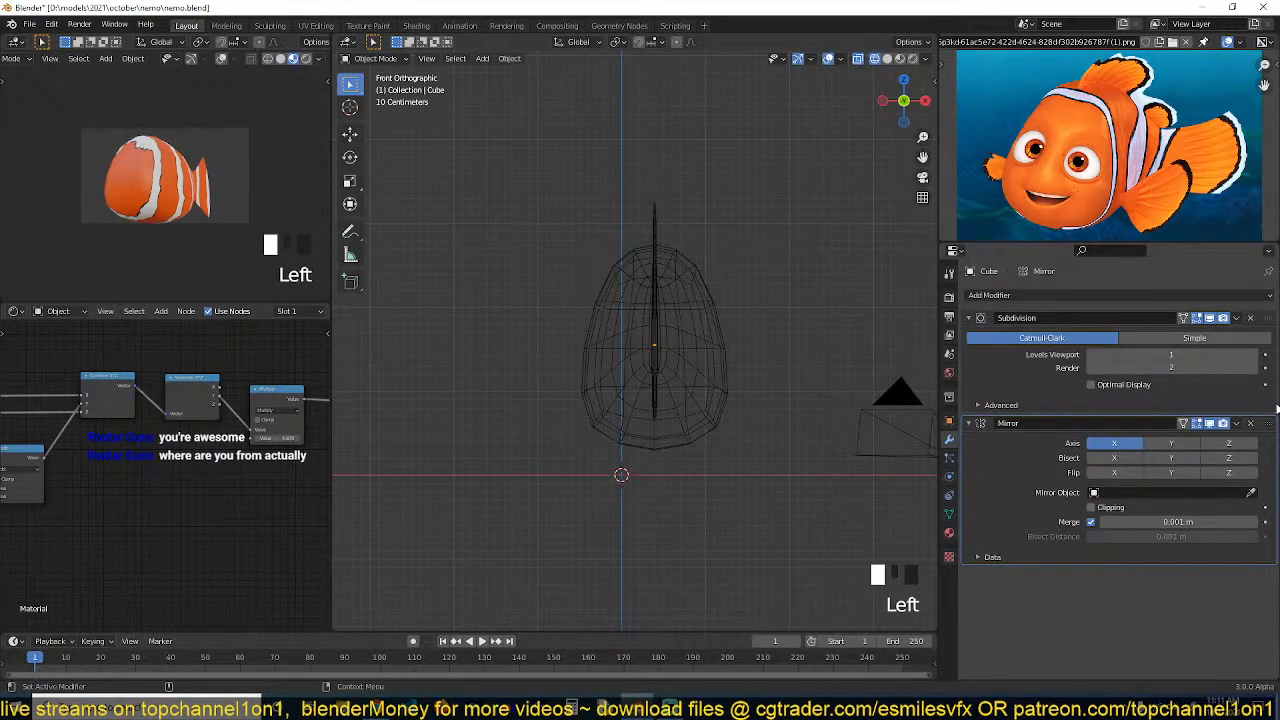
left_click_drag(1271, 428, 1220, 322)
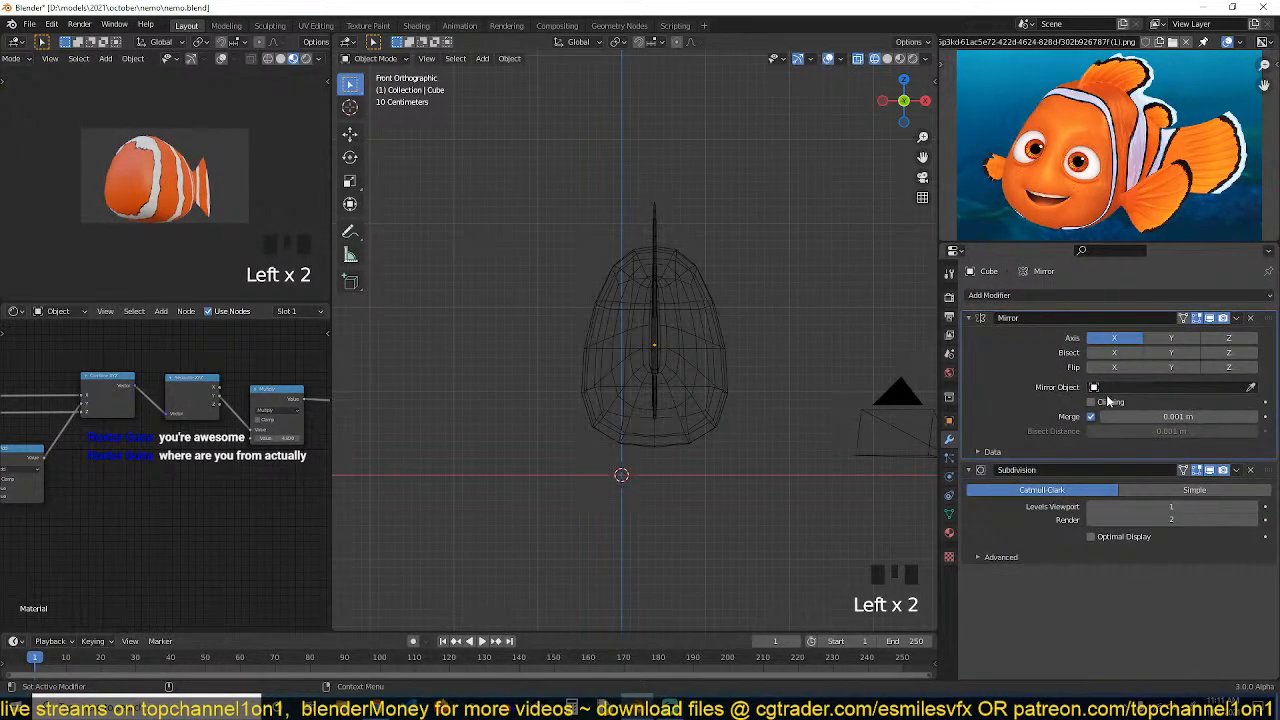
left_click(1108, 401)
left_click(729, 311)
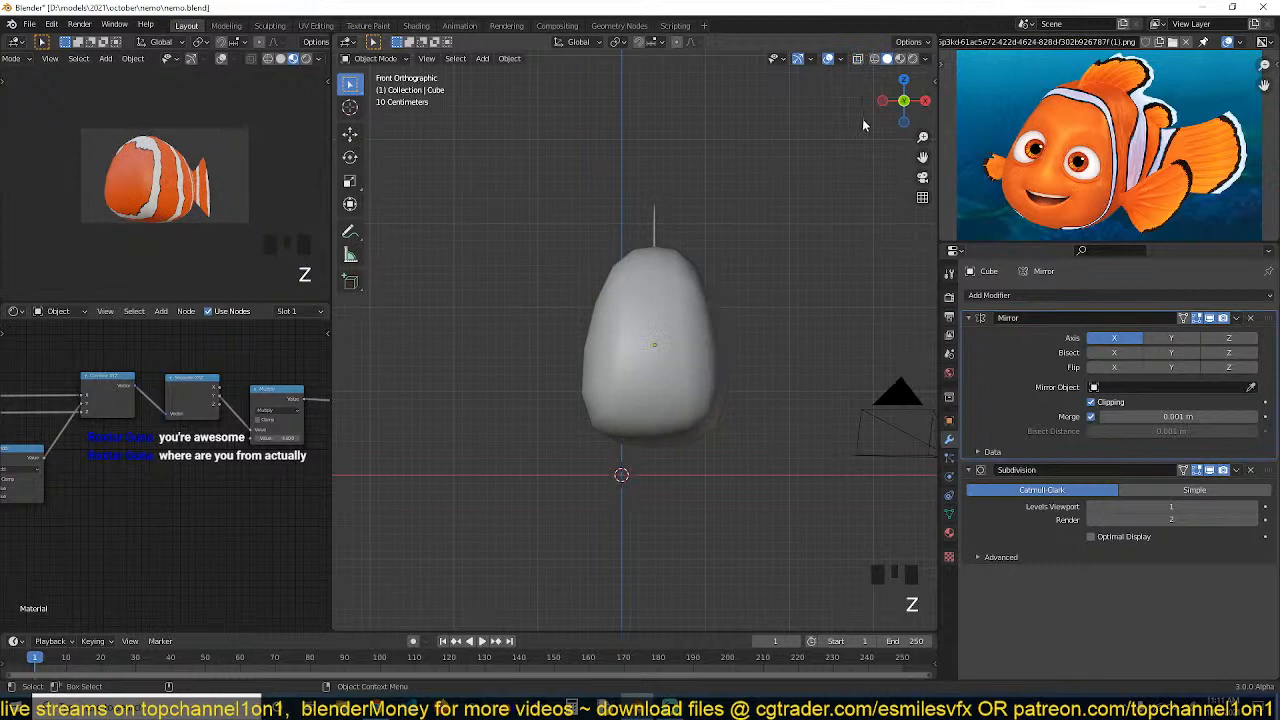
Switch to material preview, orbit around the mirrored fish and save the file
left_click(902, 58)
key("grave")
middle_click_drag(748, 228, 662, 258)
left_click(636, 328)
scroll(636, 330, "down", 1)
middle_click_drag(626, 346, 660, 347, "shift")
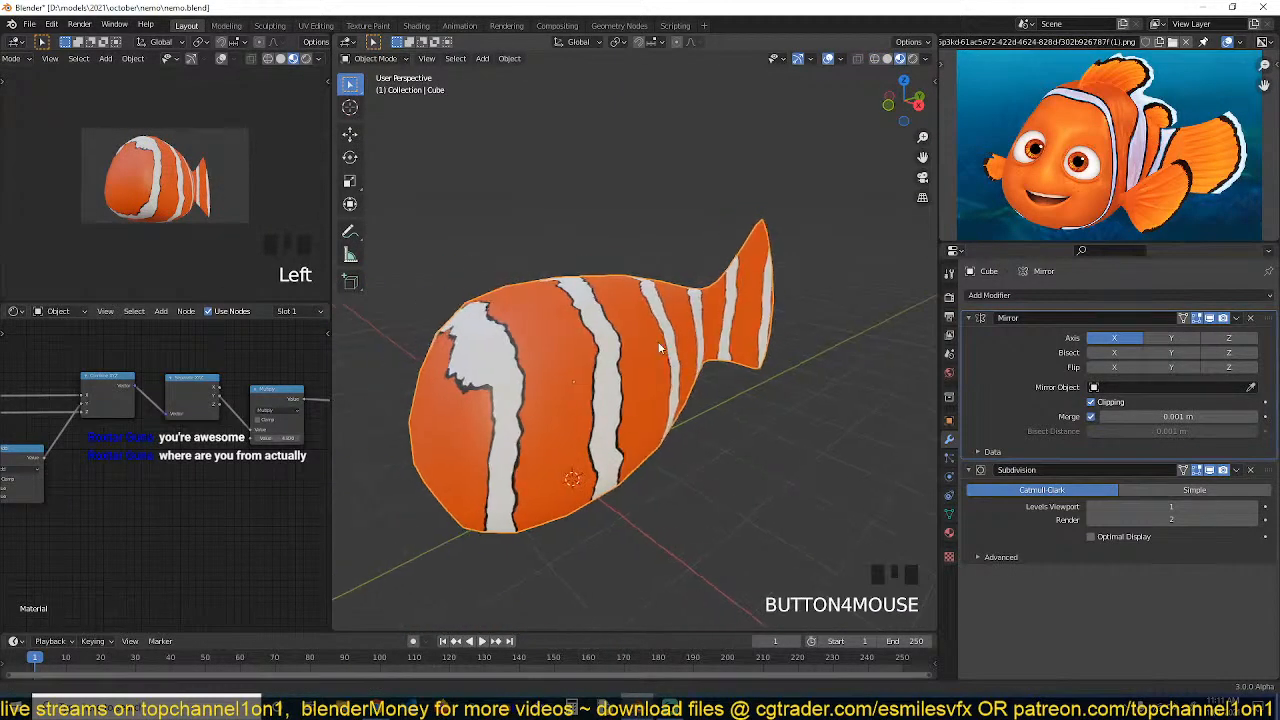
key("ctrl+s")
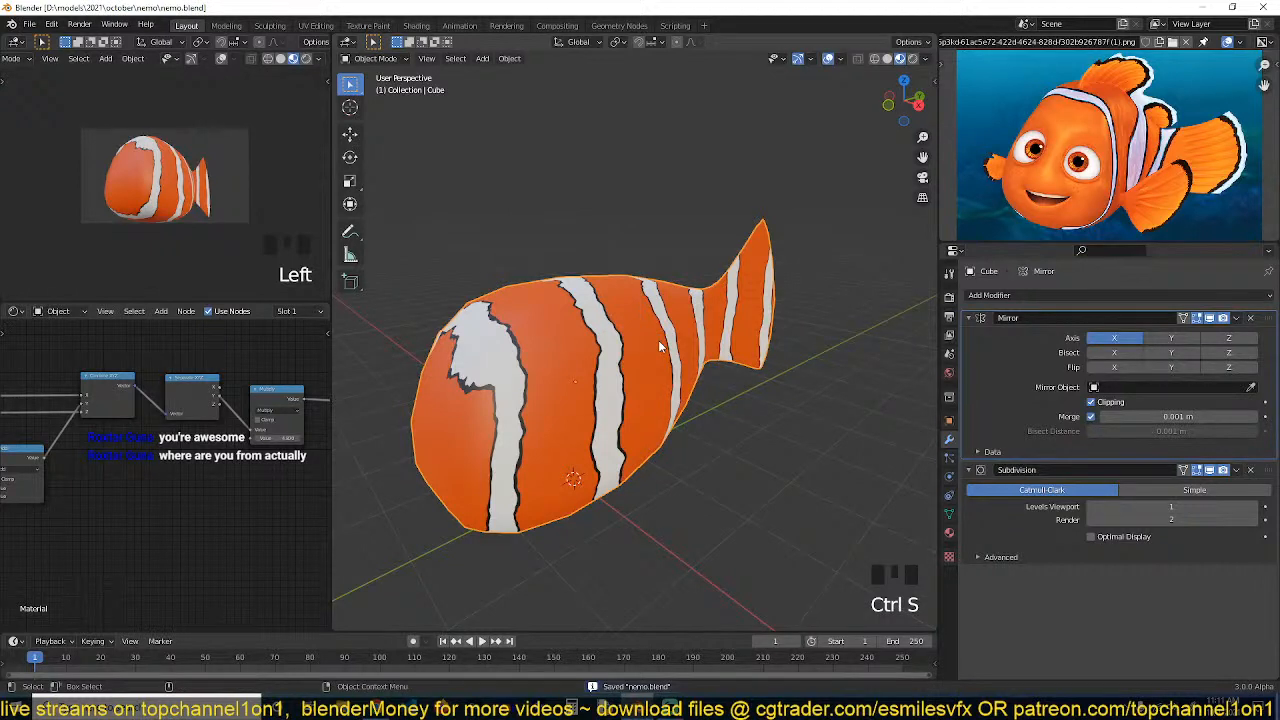
Raise the Subdivision modifier's viewport levels to 2
key("KP_3")
key("KP_1")
key("KP_3")
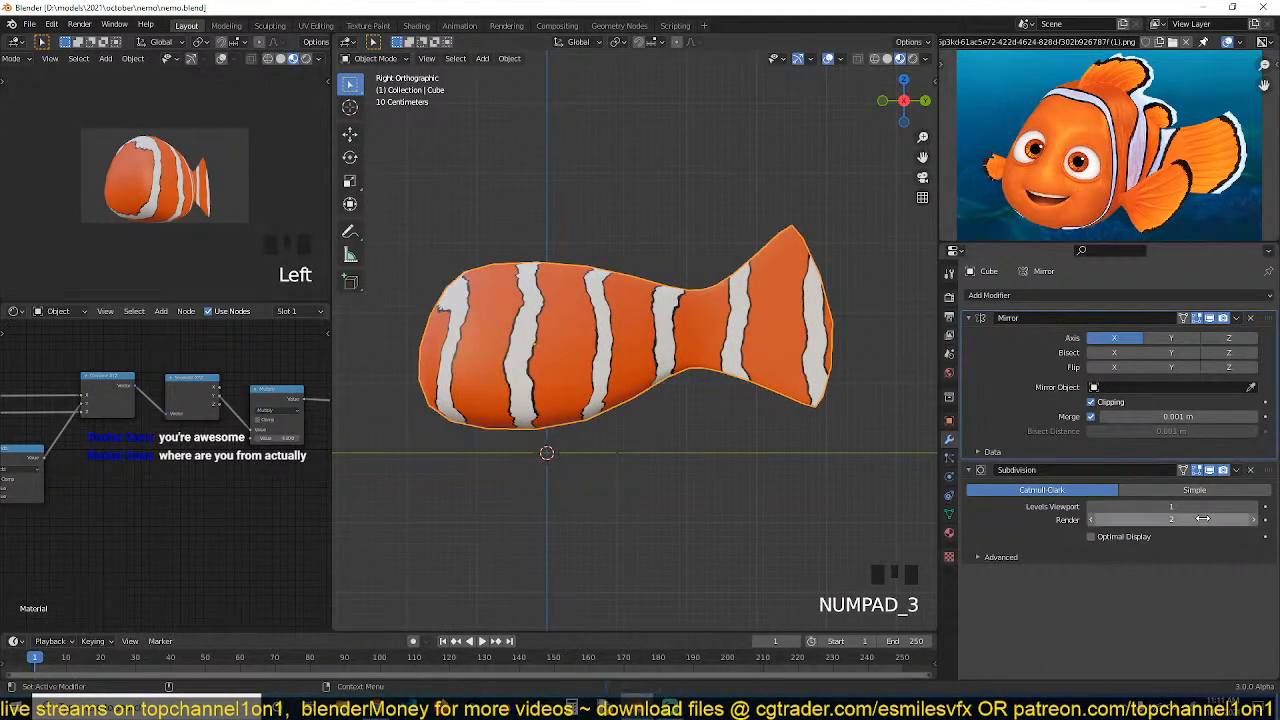
left_click(1257, 507)
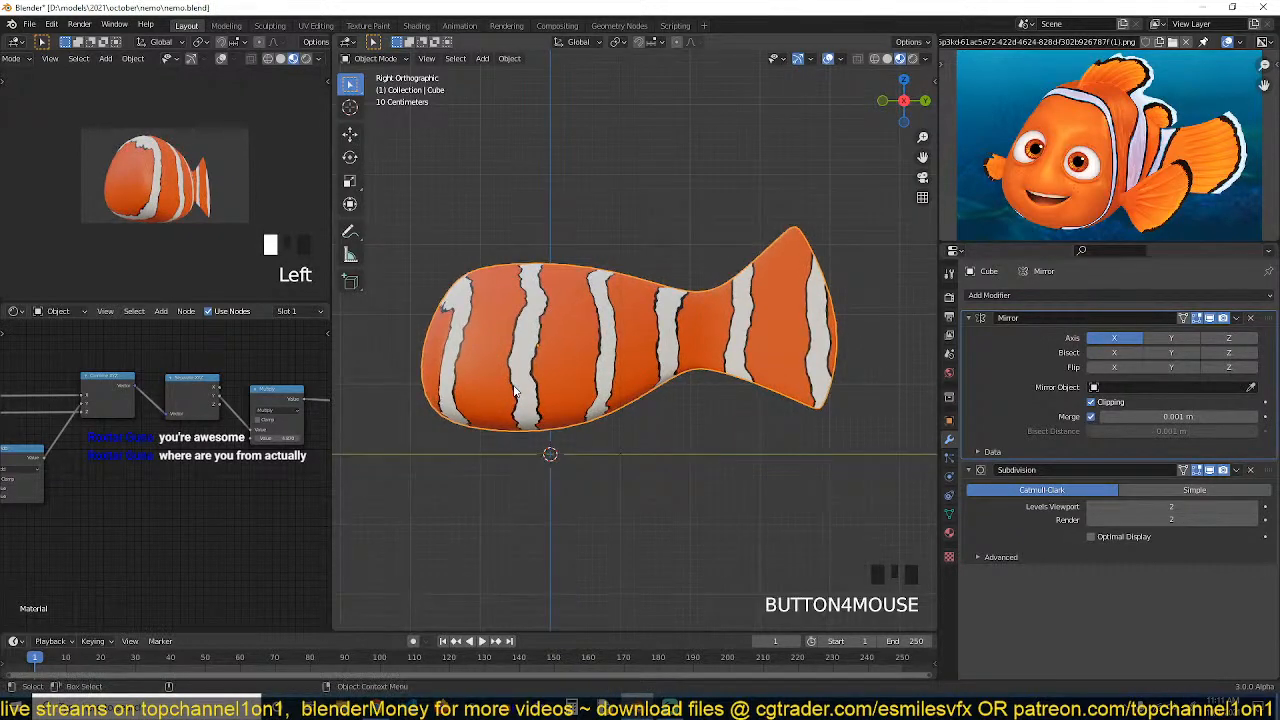
Set the Subdivision modifier's viewport levels back to 1
key("KP_1")
scroll(514, 391, "up", 3)
scroll(709, 350, "up", 2)
key("Tab")
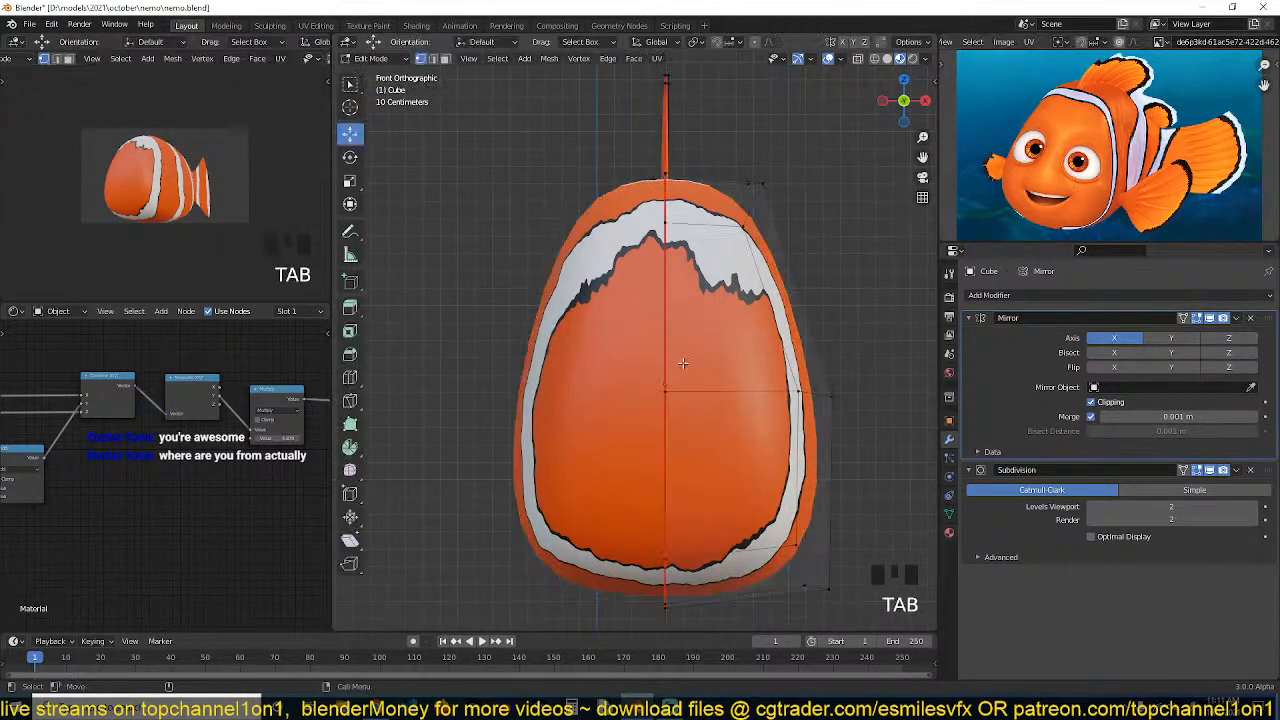
scroll(647, 361, "up", 1)
key("Tab")
scroll(651, 362, "down", 1)
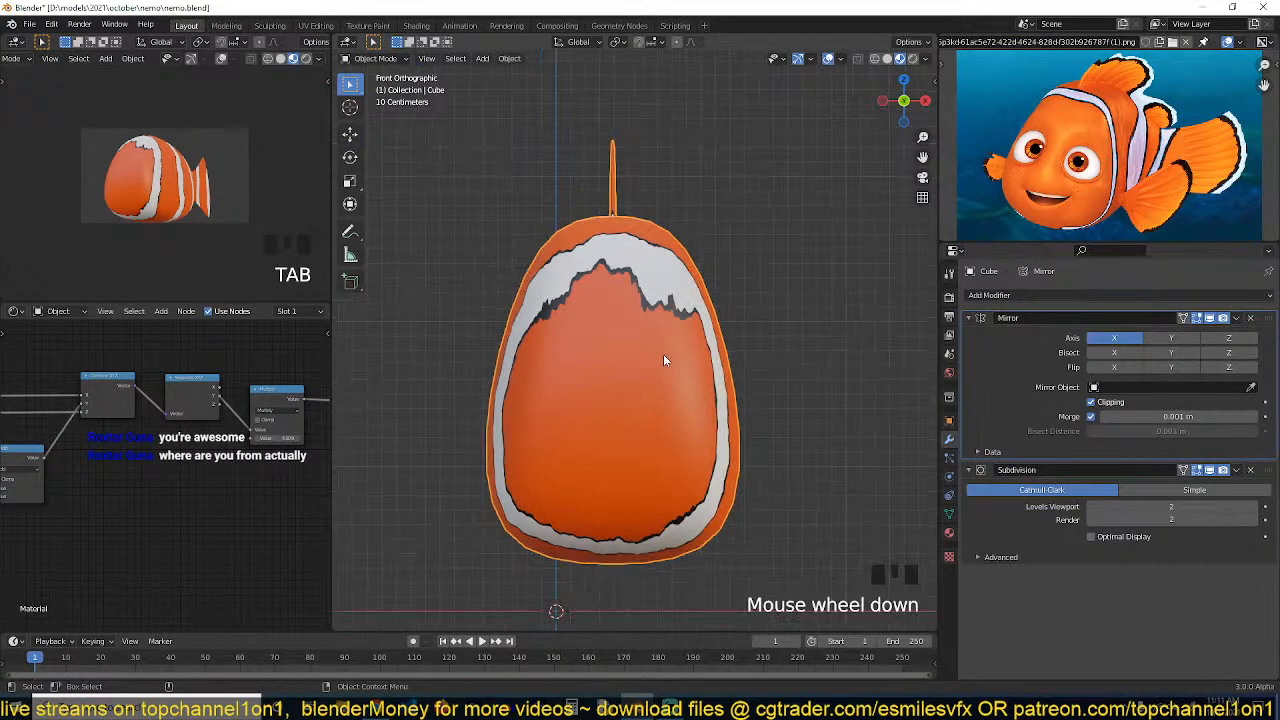
key("q")
left_click(665, 356)
key("grave")
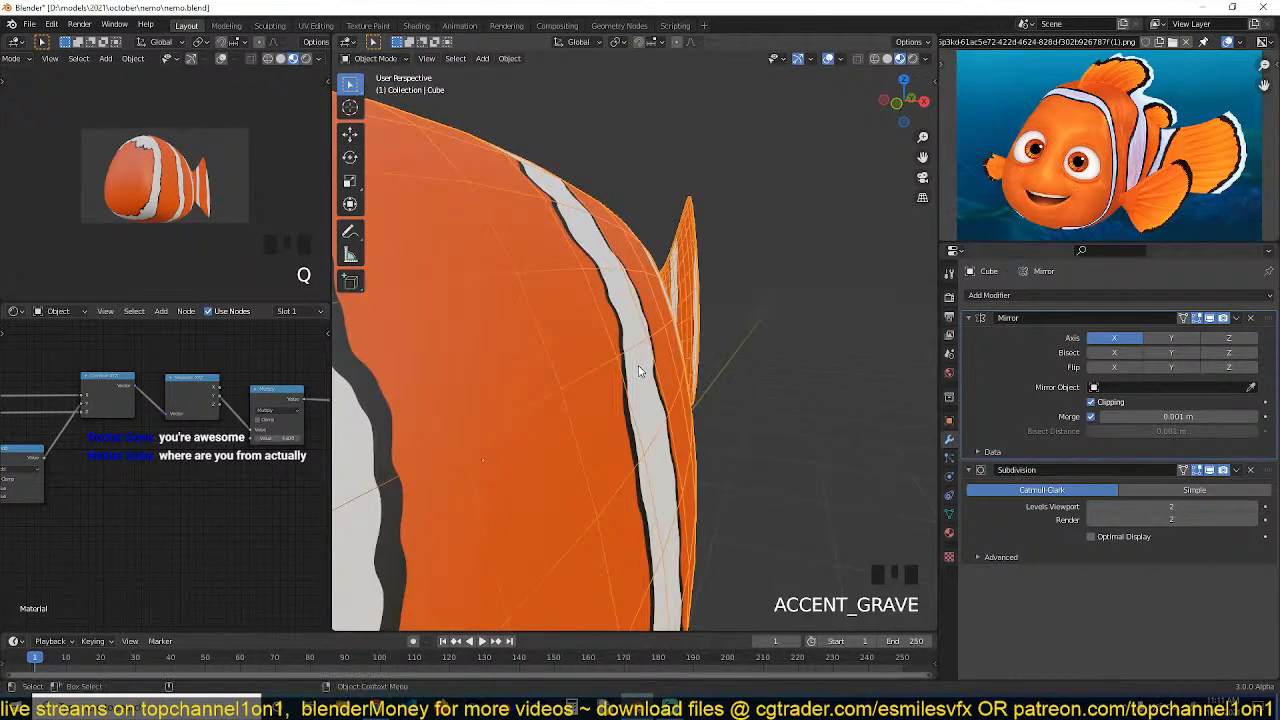
left_click(1095, 507)
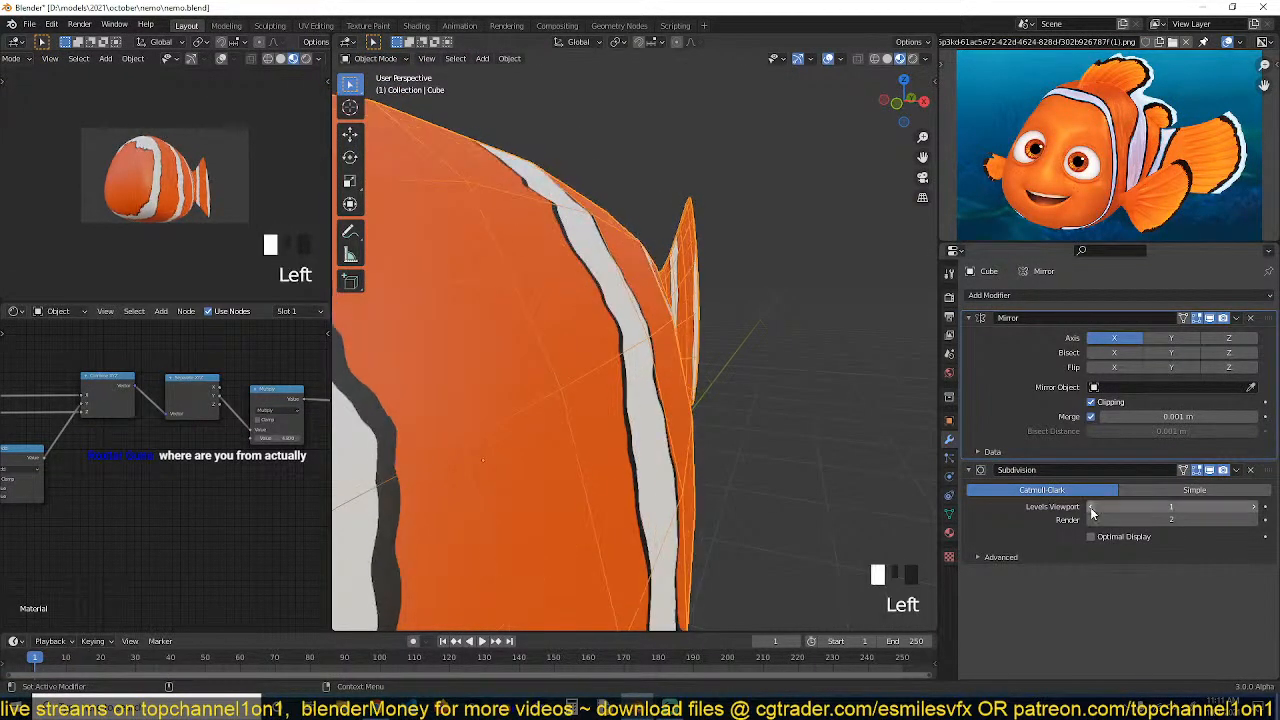
Apply the Subdivision modifier to the body mesh and enter edit mode
key("grave")
middle_click_drag(758, 420, 733, 408)
key("grave")
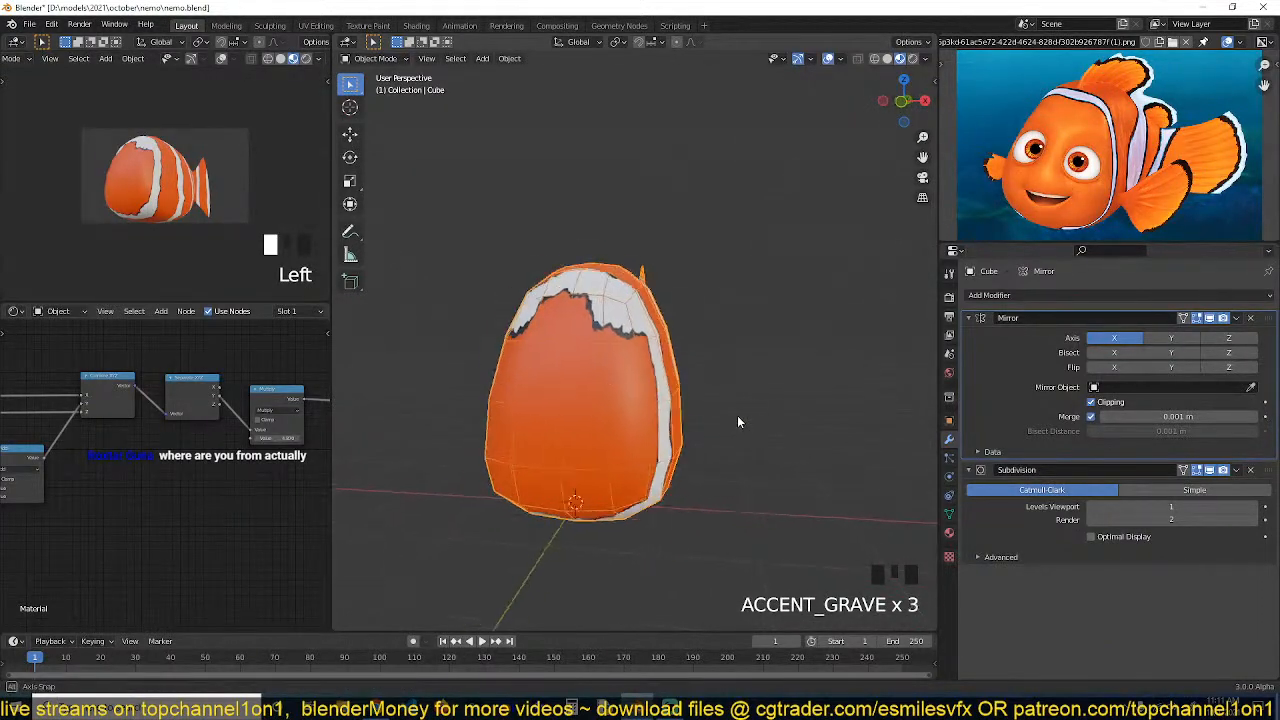
key("grave")
middle_click_drag(635, 380, 652, 399)
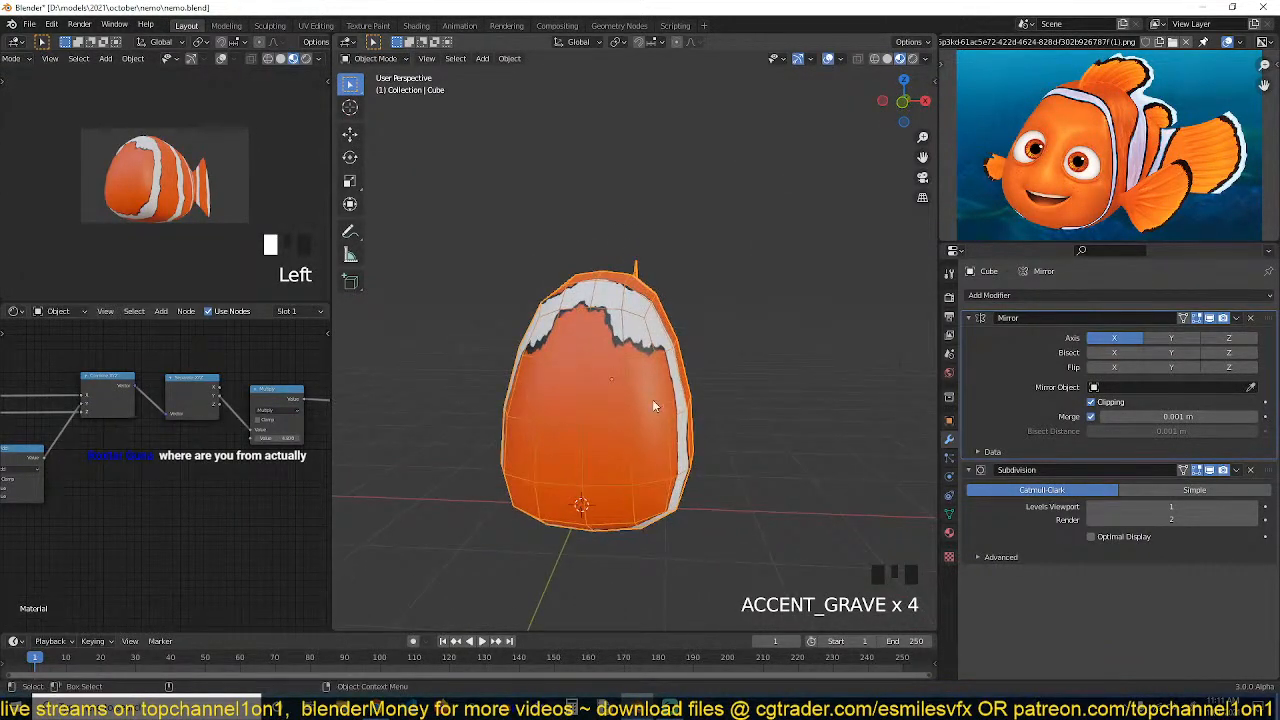
key("ctrl+a")
key("Tab")
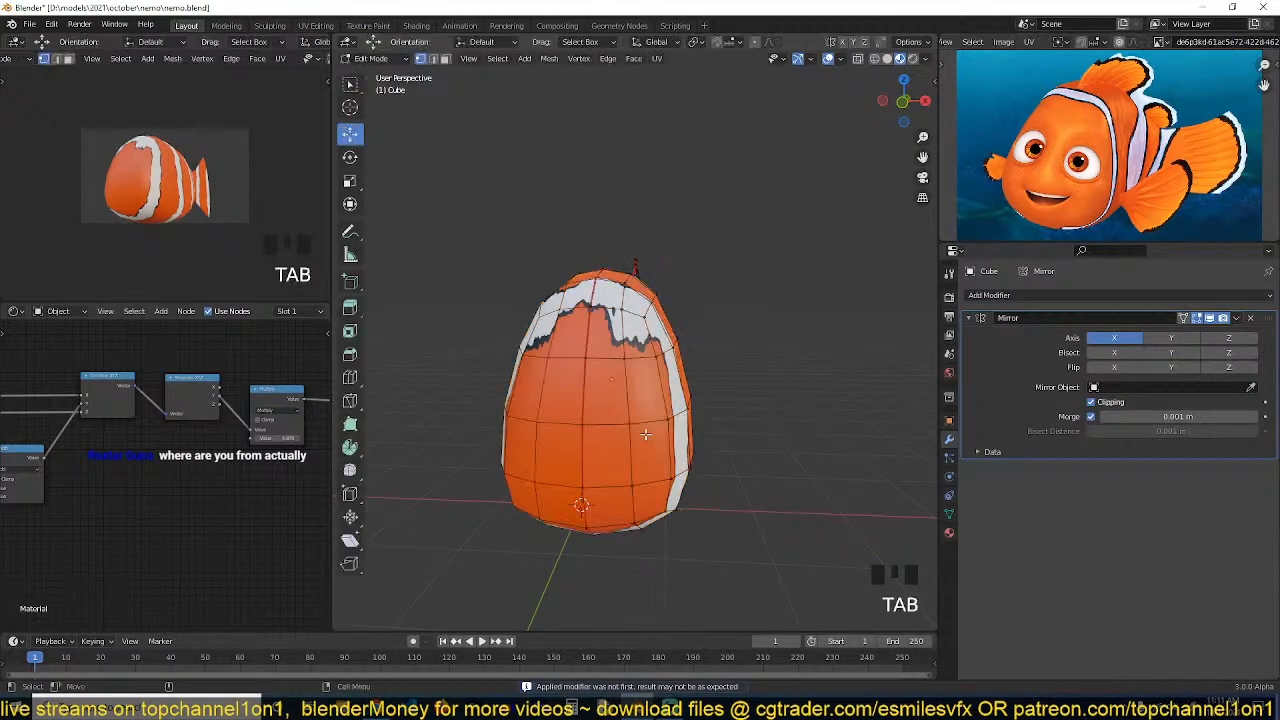
Inspect the applied body mesh in edit and object modes from several angles
scroll(643, 427, "up", 2)
scroll(643, 427, "down", 4)
key("3")
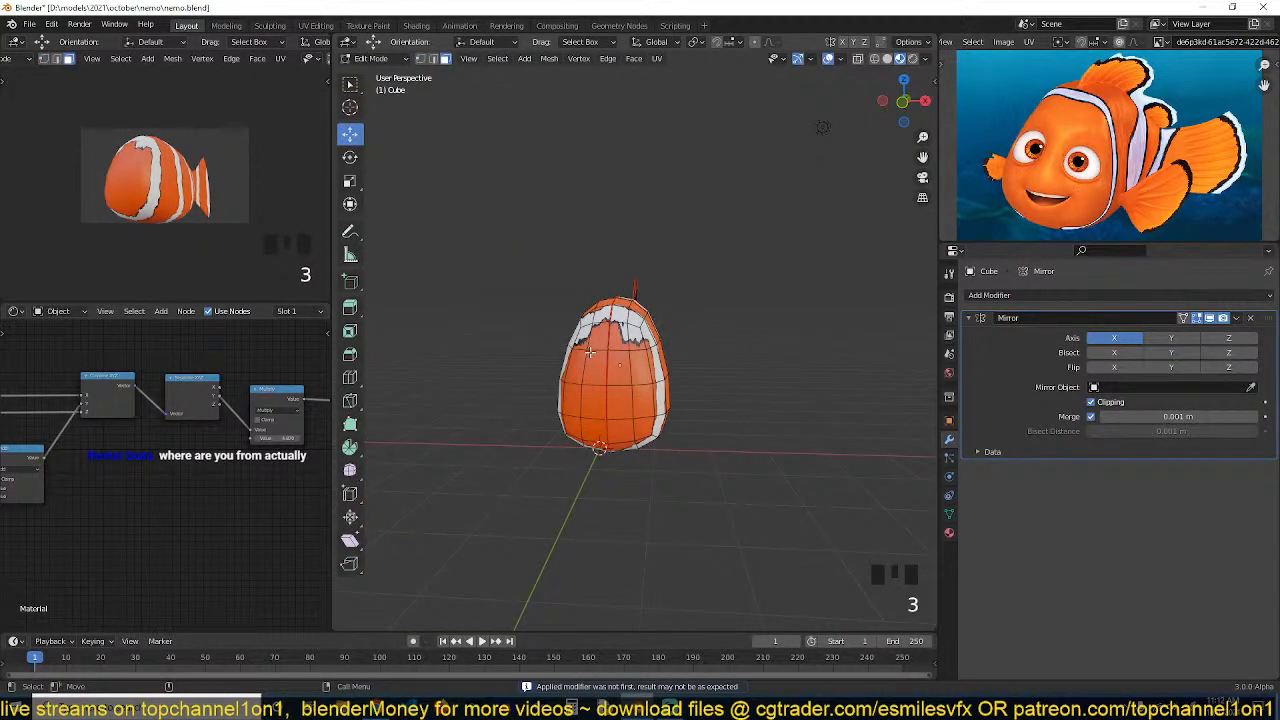
key("3")
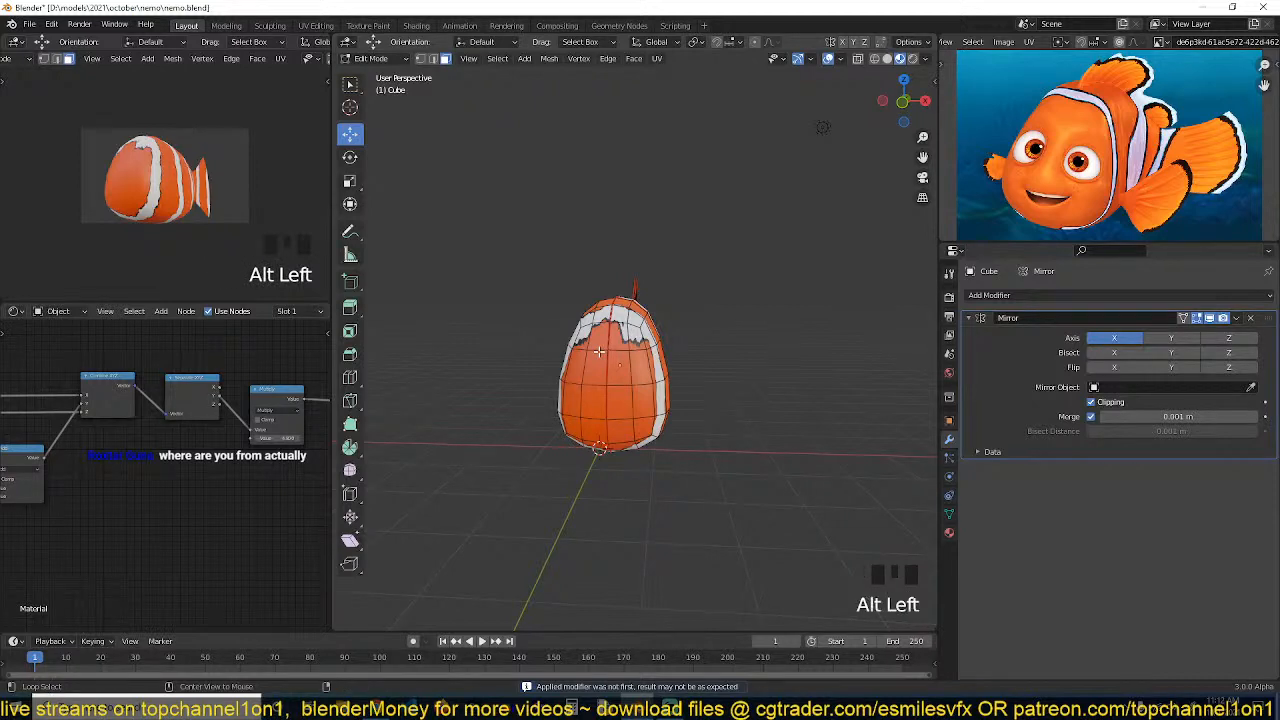
key("Tab")
left_click(624, 377)
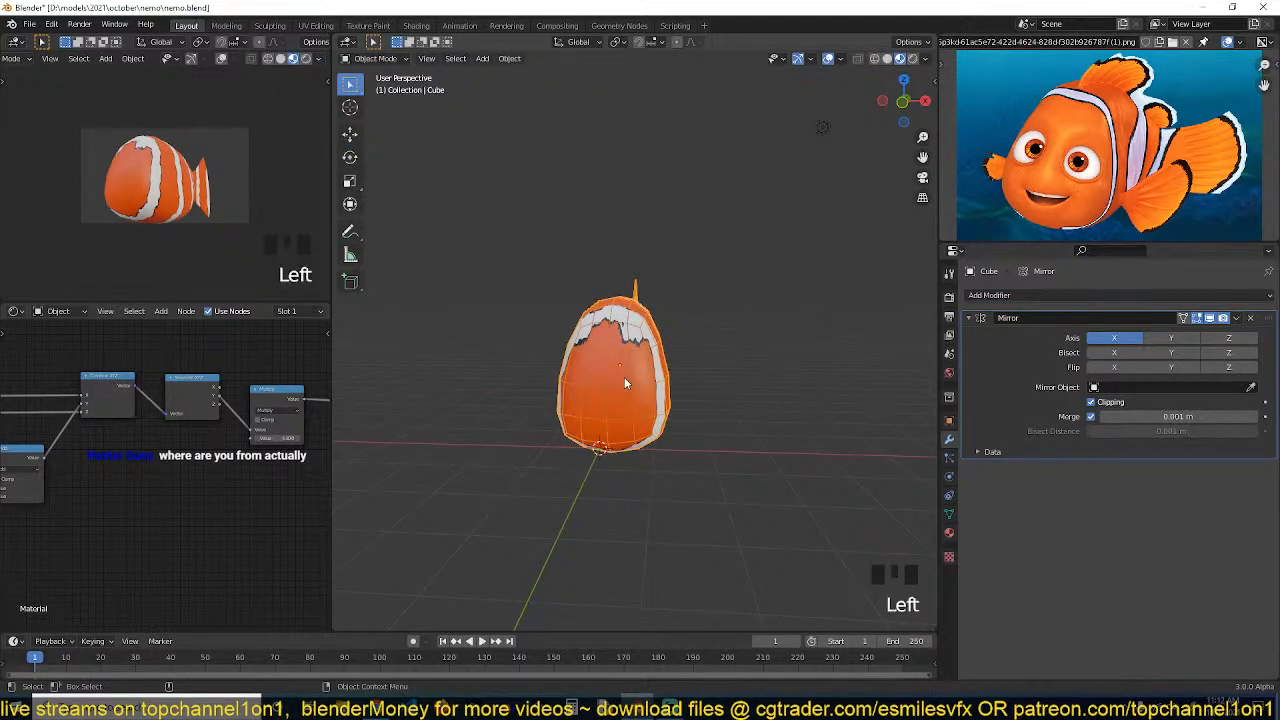
key("Tab")
key("a")
key("Tab")
middle_click_drag(619, 369, 640, 404)
key("grave")
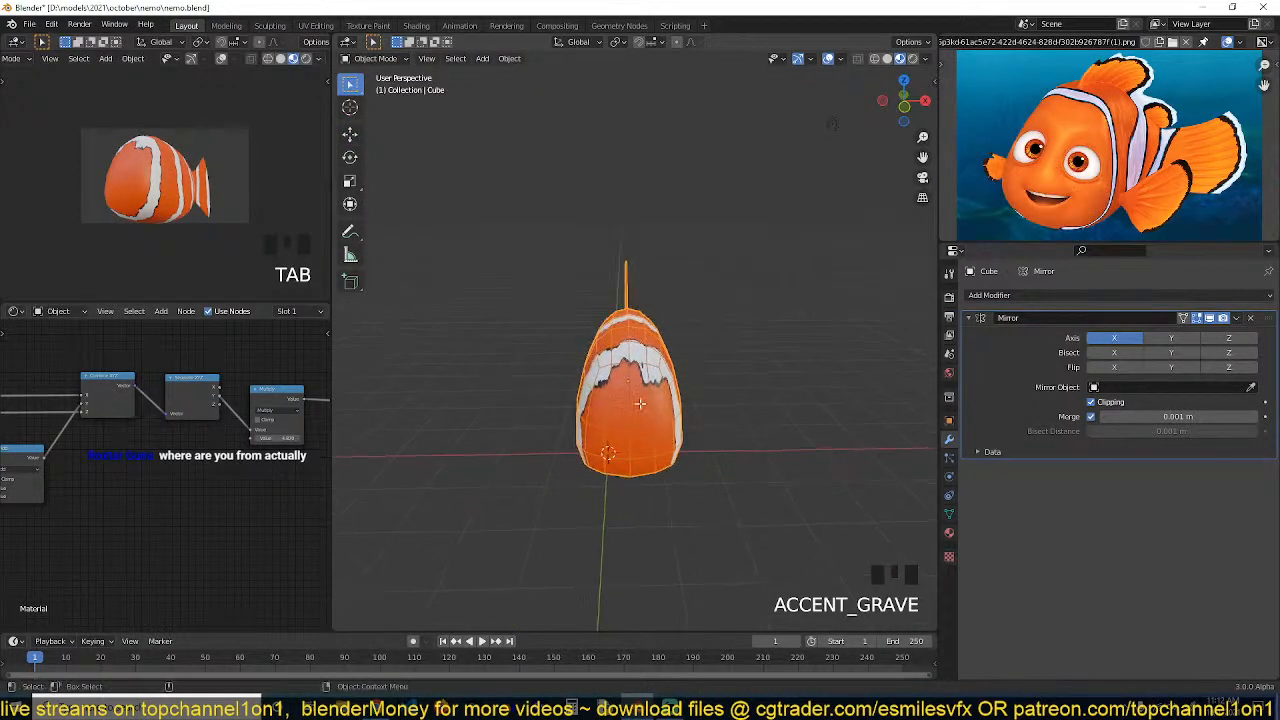
Switch the viewport to solid shading and frame the body in front view with nothing selected
key("Tab")
key("a")
key("z")
left_click(470, 375)
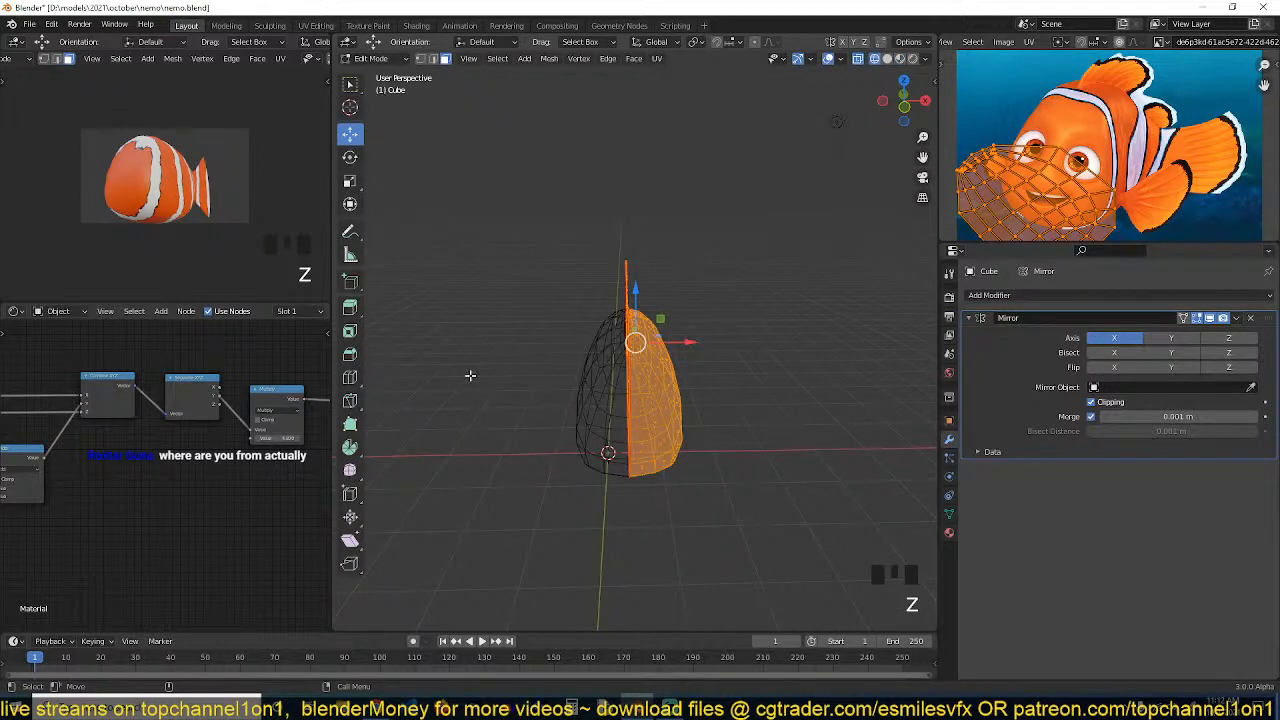
key("Tab")
key("z")
scroll(740, 395, "up", 2)
key("grave")
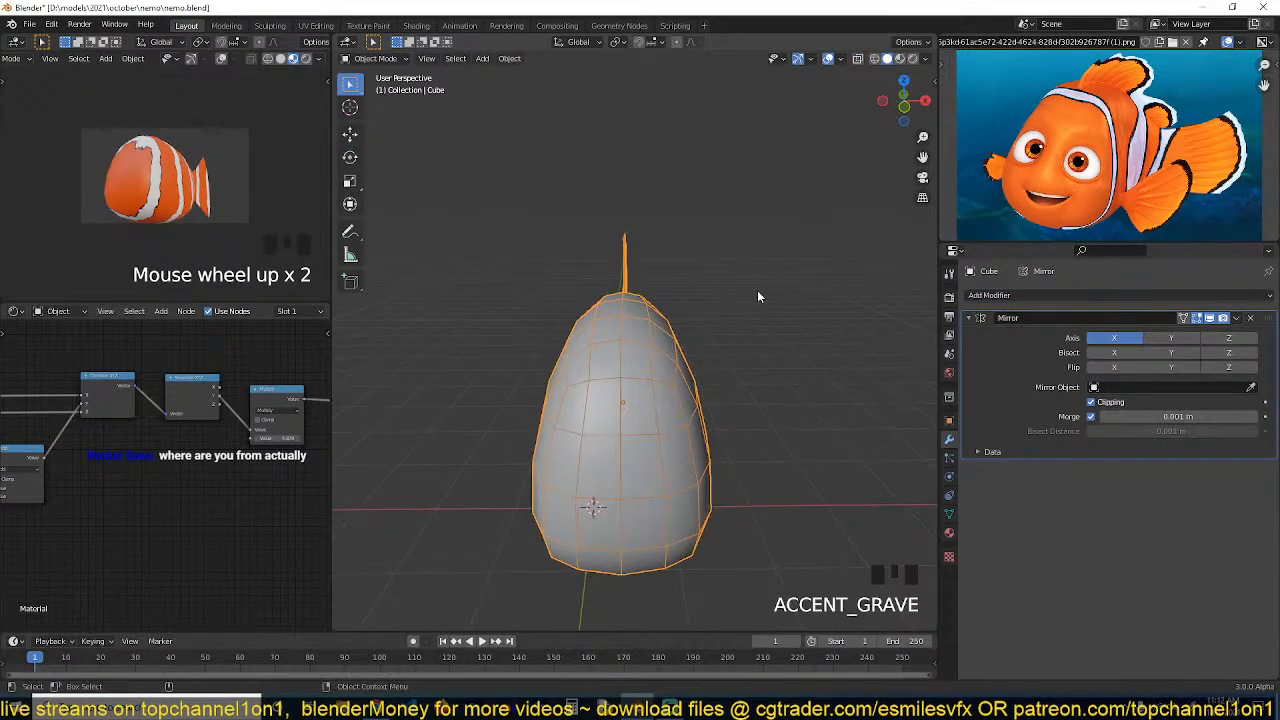
key("q")
left_click(769, 260)
key("Tab")
key("grave")
key("alt+a")
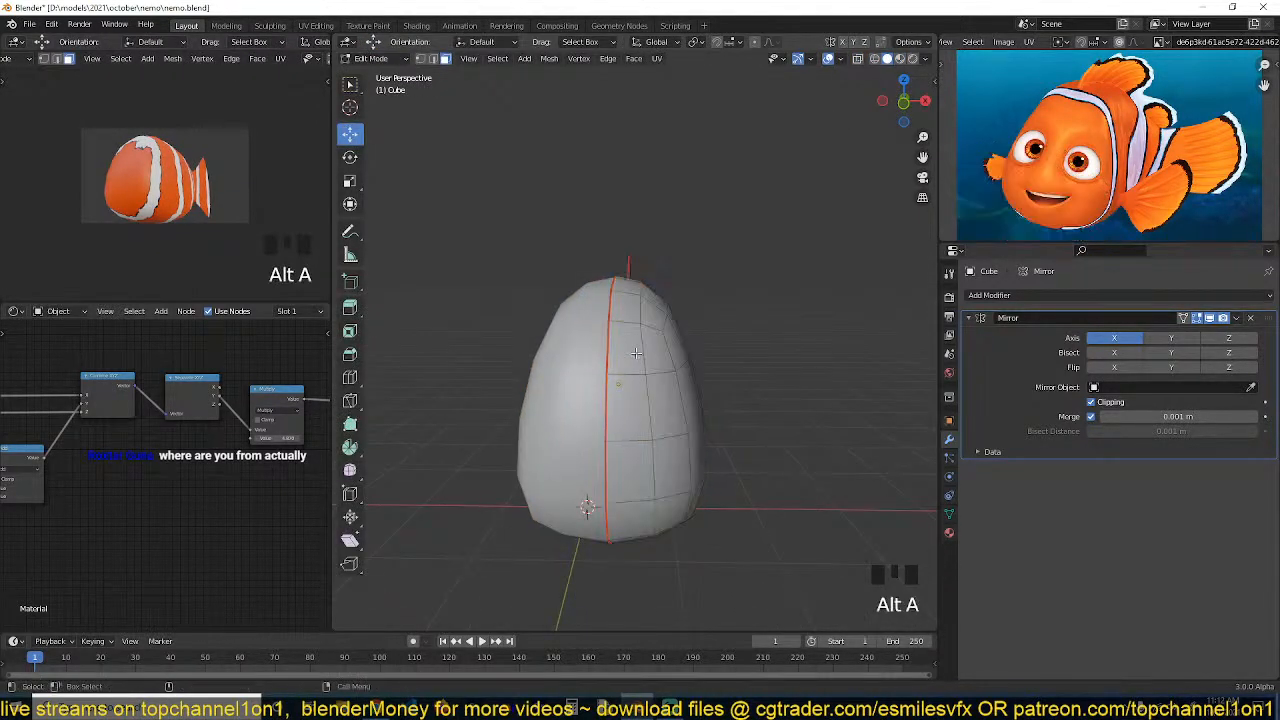
scroll(636, 353, "up", 1)
key("KP_1")
scroll(636, 353, "up", 3)
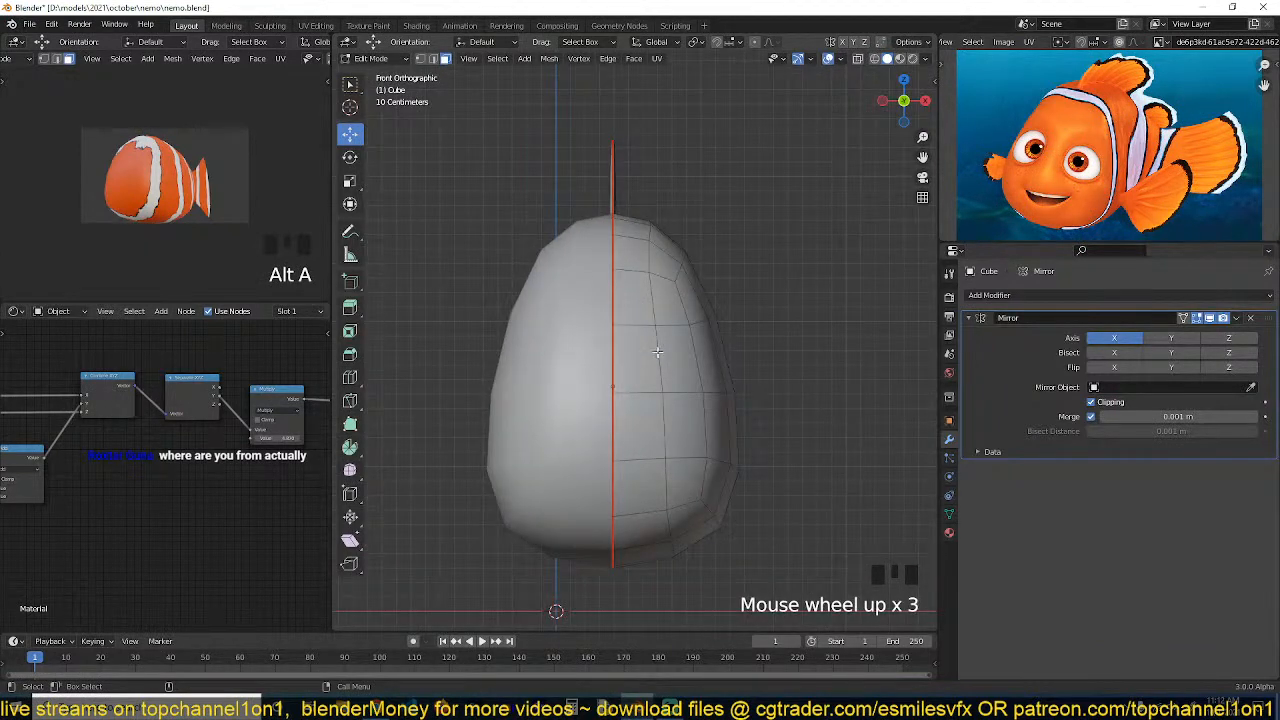
Add a UV sphere on the body's upper right, scale it to about 0.31 and rotate it 90° about X
key("Tab")
right_click(657, 346, "shift")
key("shift+a")
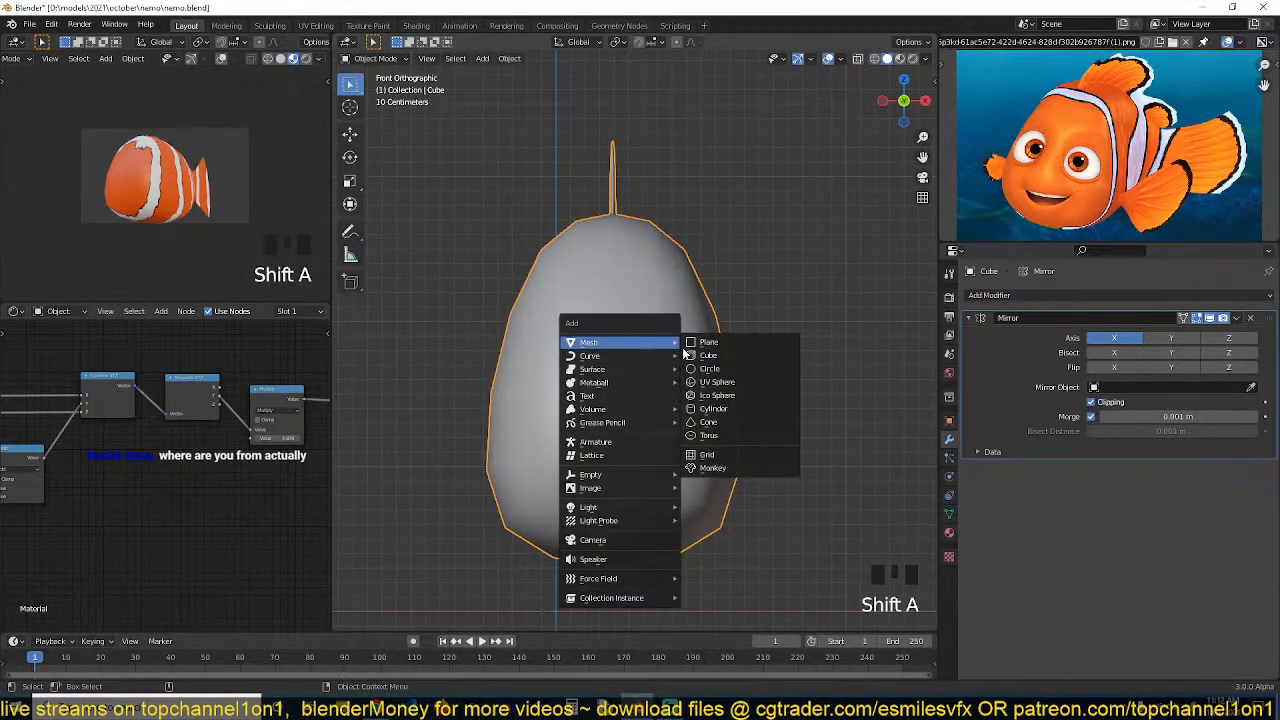
left_click(730, 383)
key("s")
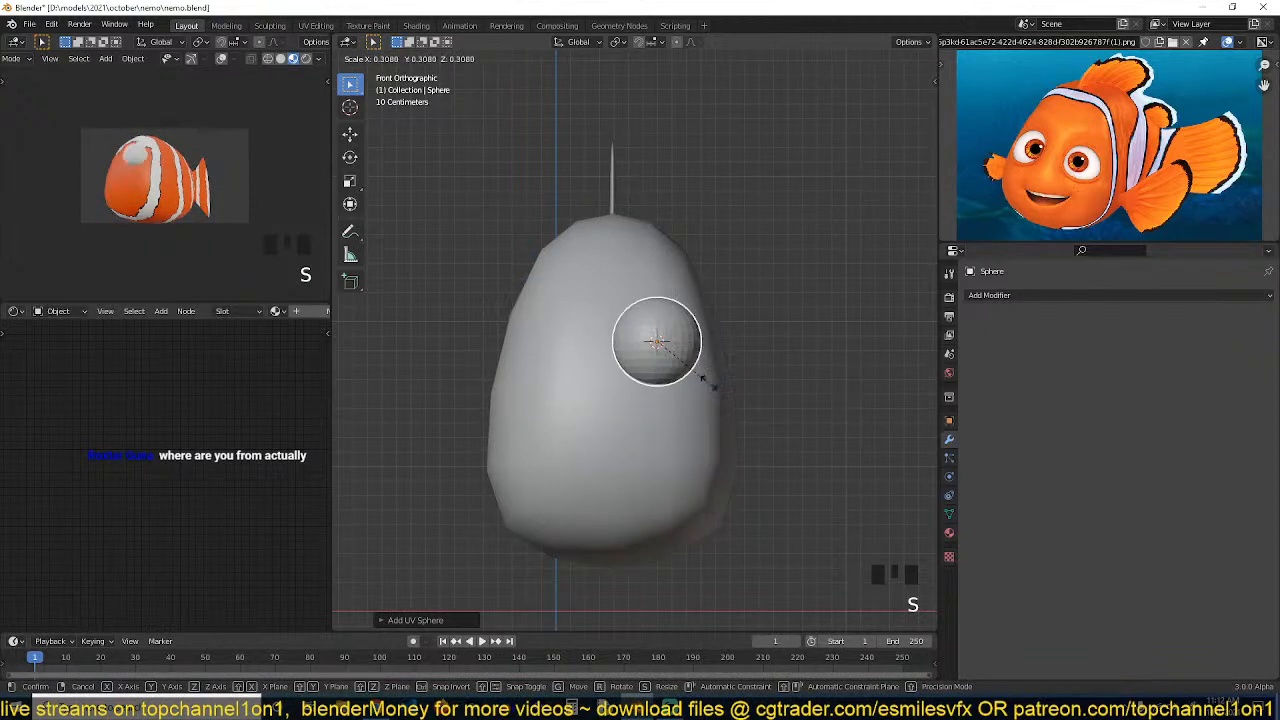
left_click(712, 385)
key("r")
key("x")
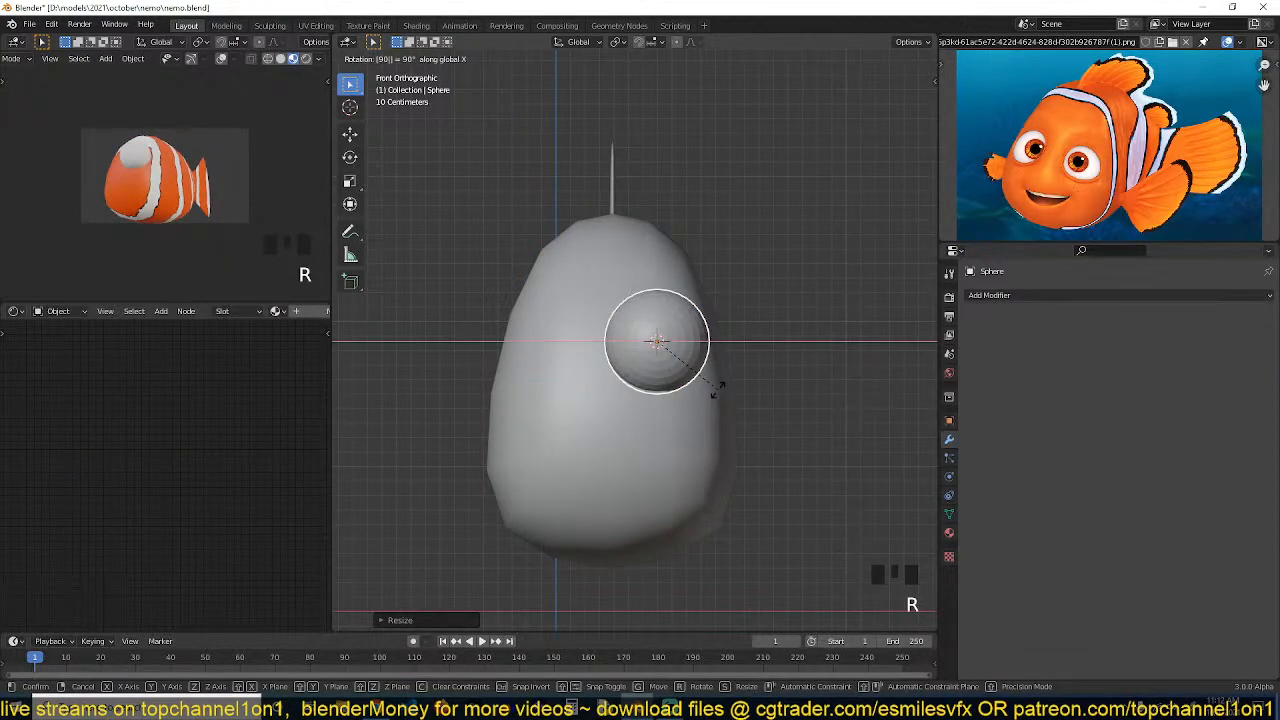
left_click(718, 390)
Inspect the new sphere closely in edit and object modes from several angles
right_click(718, 390)
left_click(722, 390)
middle_click_drag(726, 392, 726, 398)
key("grave")
scroll(719, 401, "down", 3)
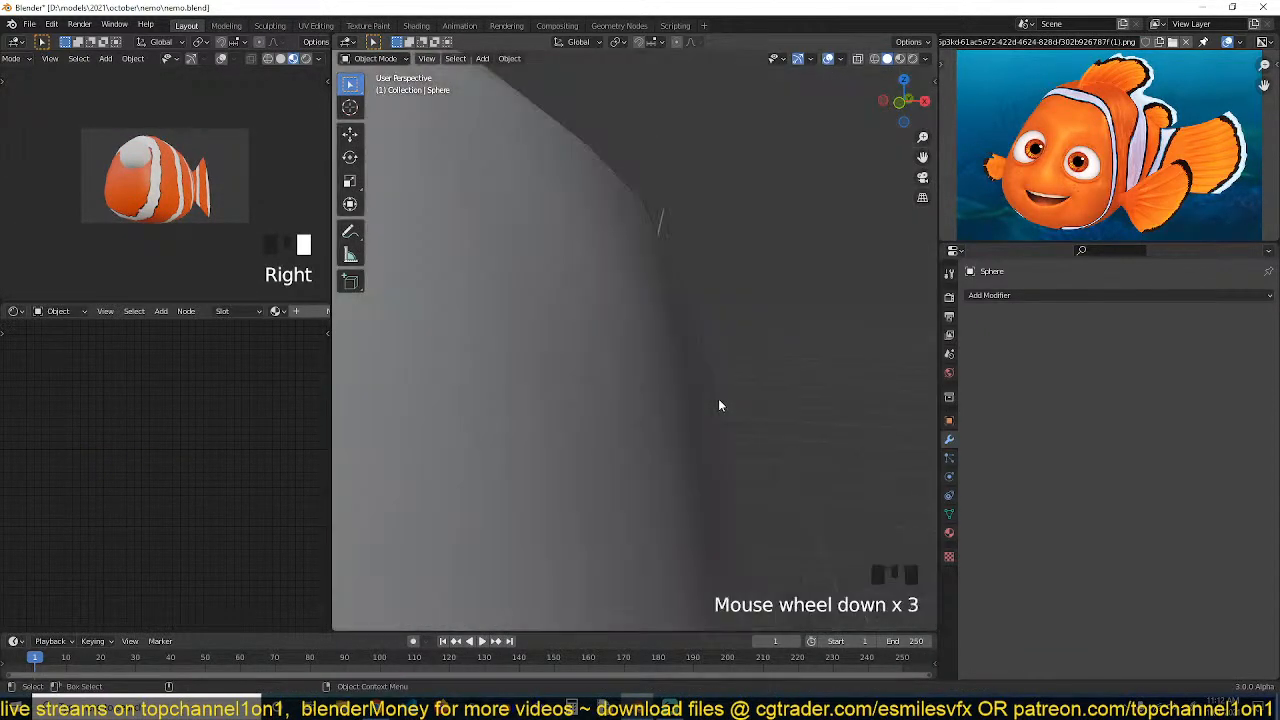
key("KP_Decimal")
key("Tab")
key("grave")
scroll(699, 410, "down", 1)
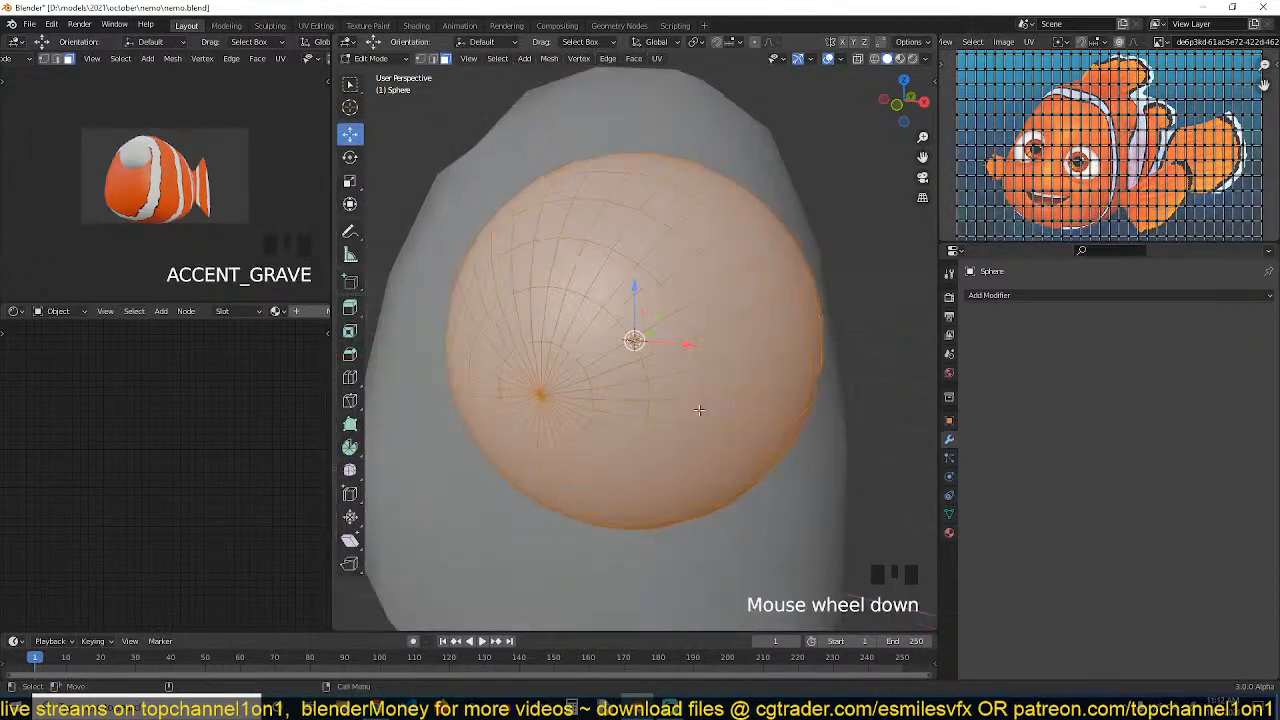
key("alt+a")
key("Tab")
key("grave")
scroll(584, 358, "down", 1)
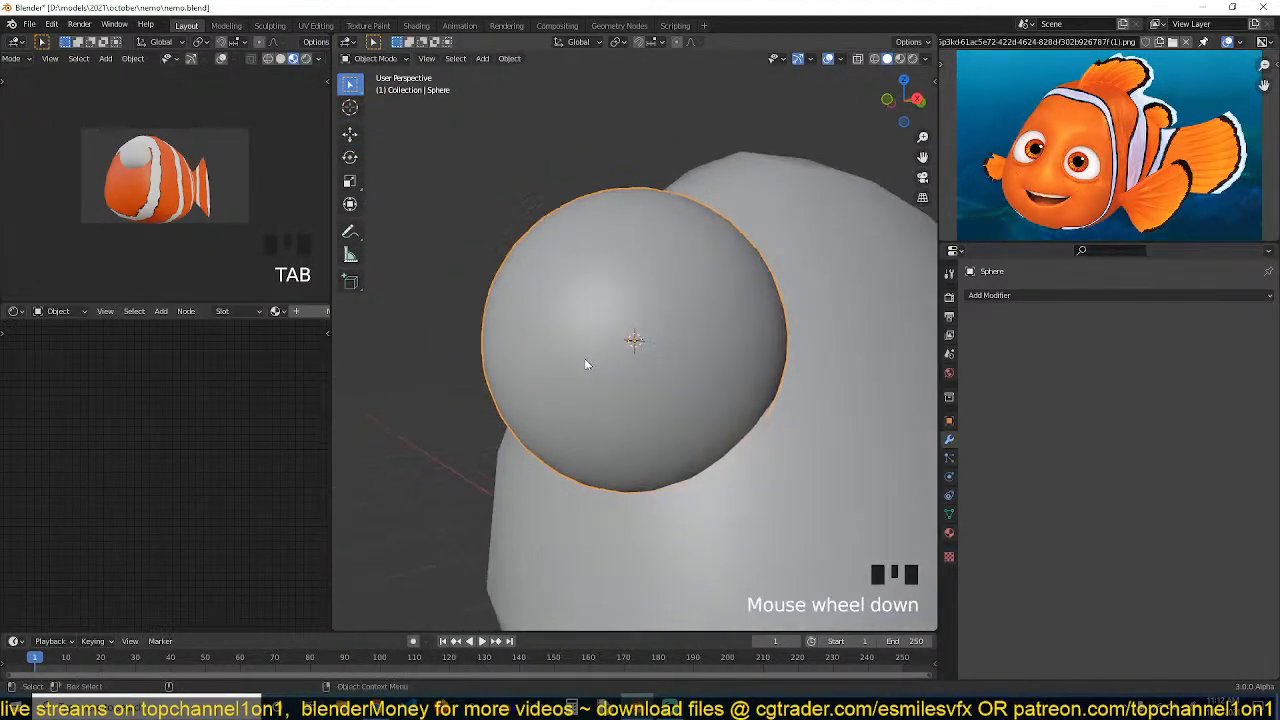
key("grave")
middle_click_drag(675, 393, 606, 423)
key("Tab")
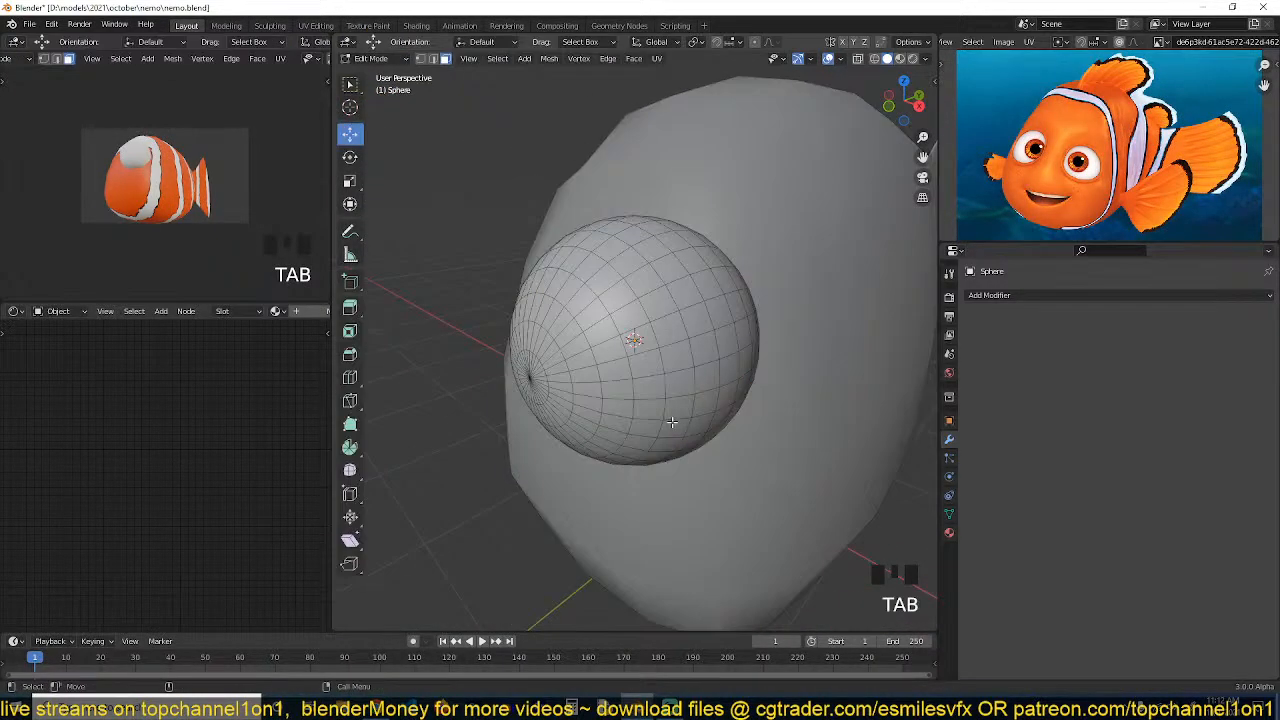
key("Tab")
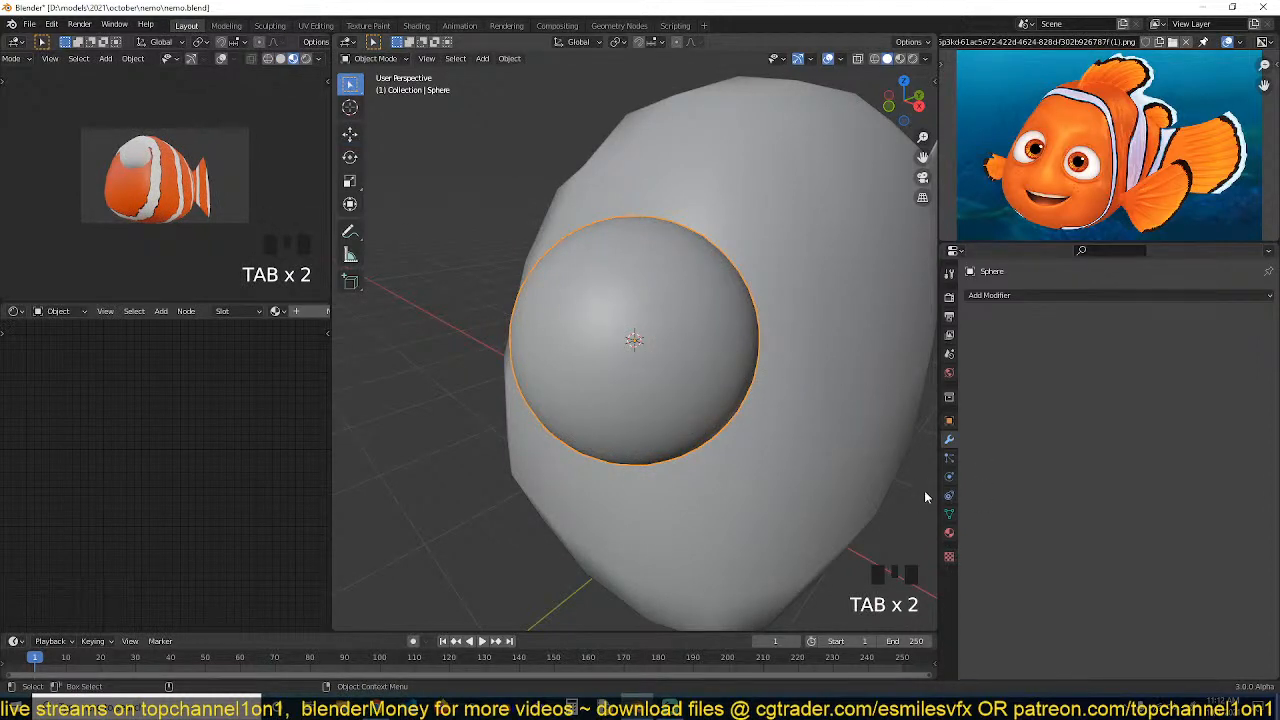
Create a new material for the sphere named eyee ball
left_click(949, 532)
left_click(1088, 354)
left_click(1067, 354)
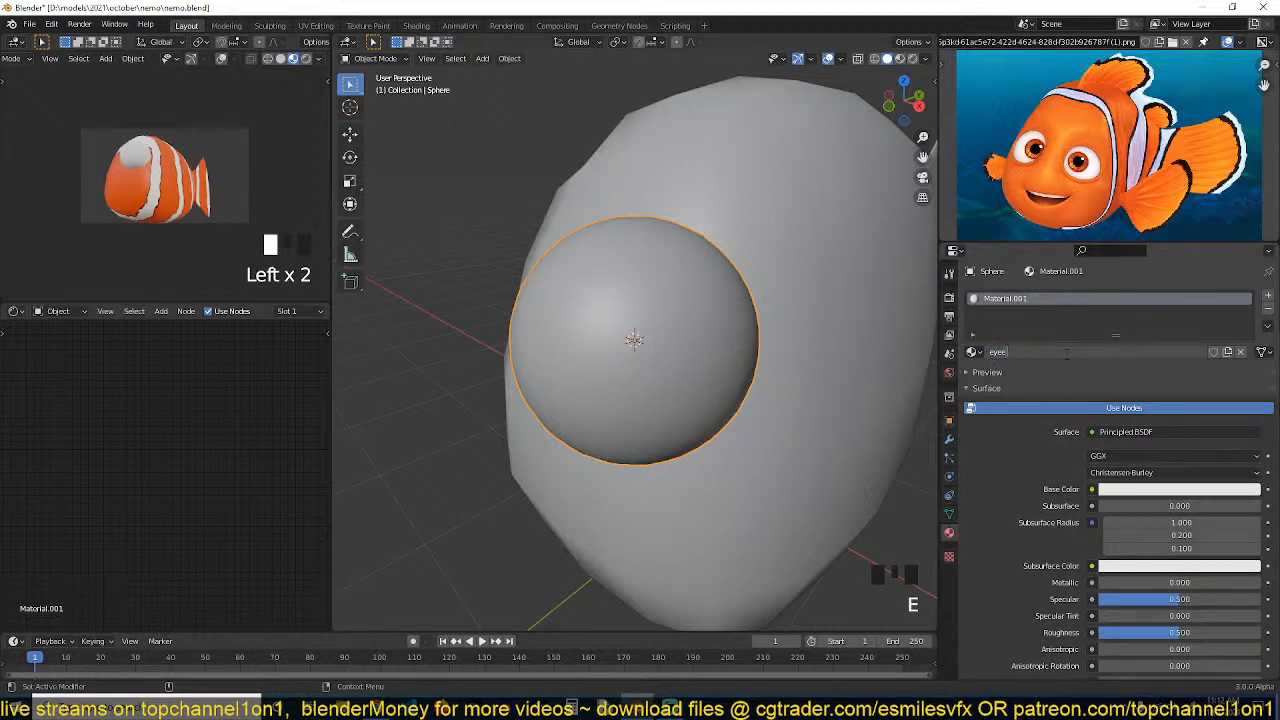
key("Return")
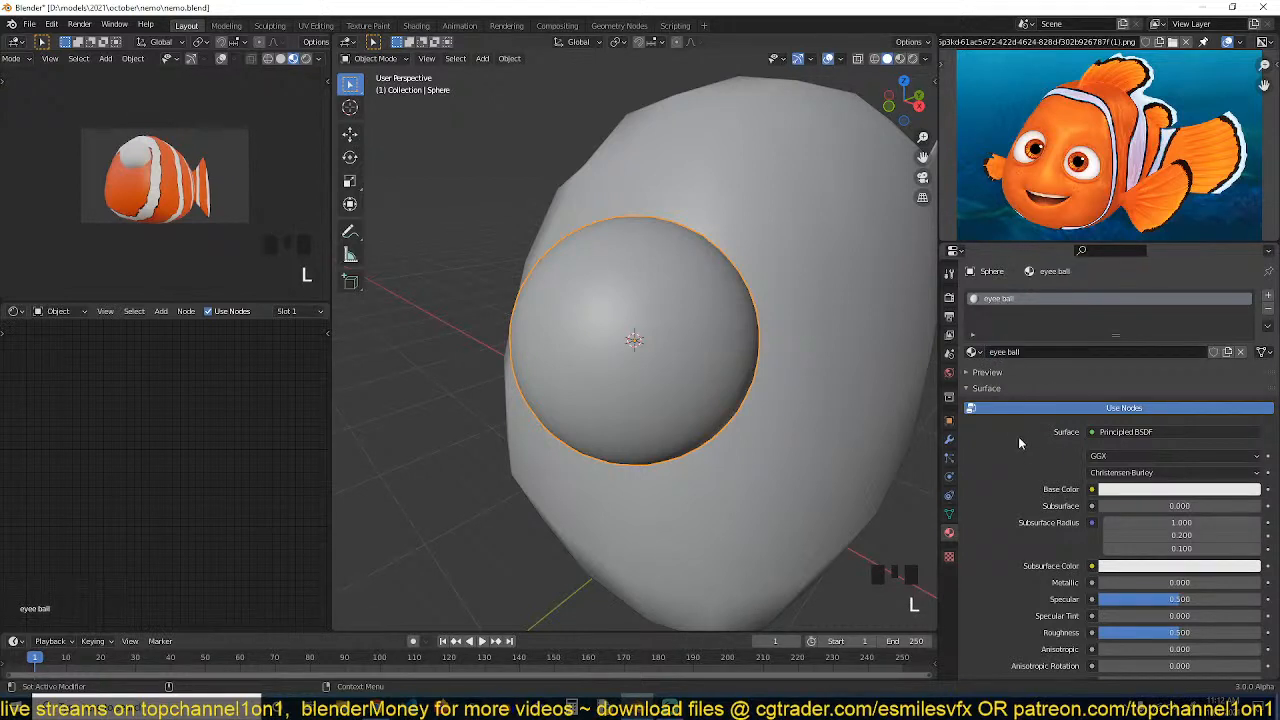
Switch to material preview shading and add a second material slot with a new material on the sphere
key("KP_Decimal")
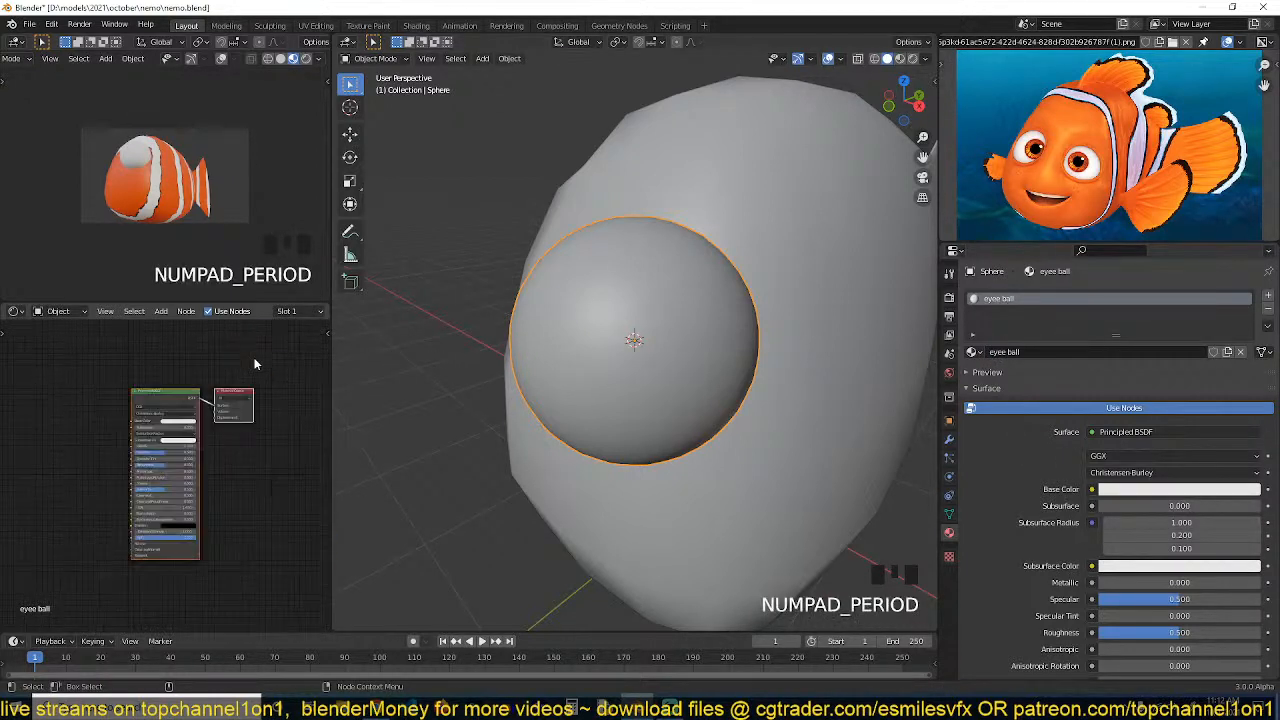
left_click(900, 58)
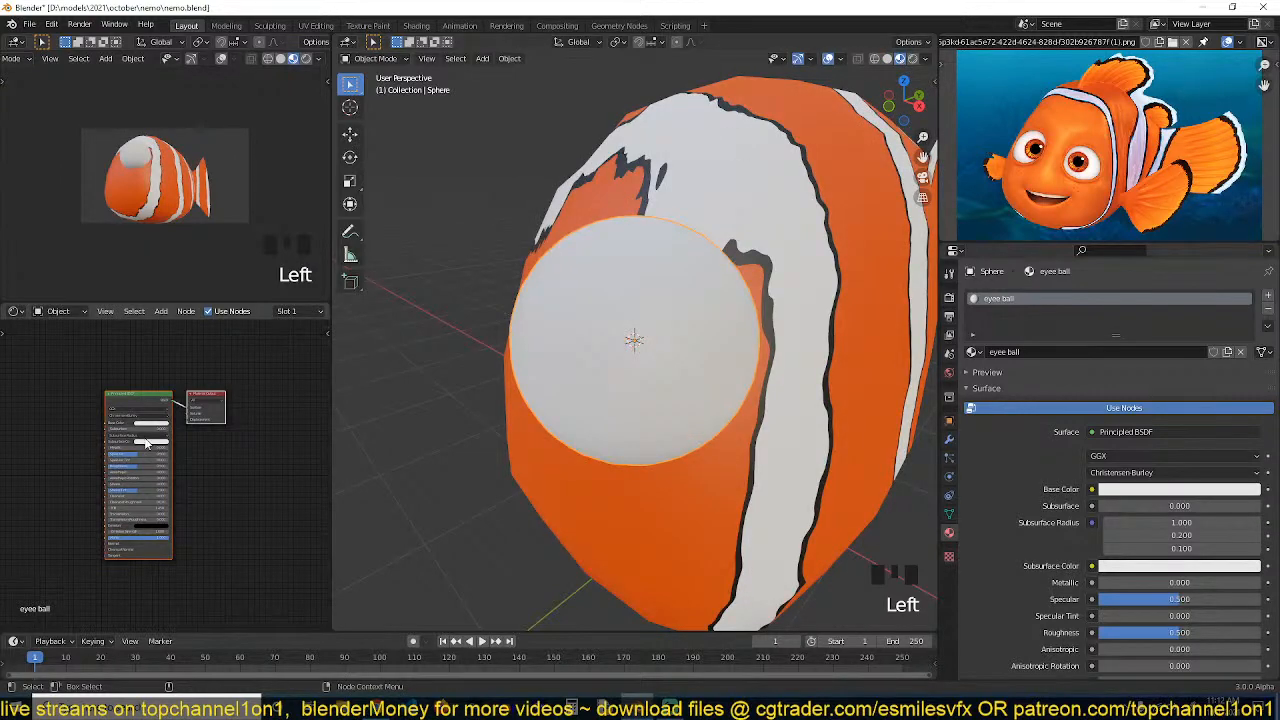
left_click_drag(137, 464, 110, 464)
scroll(490, 380, "up", 2)
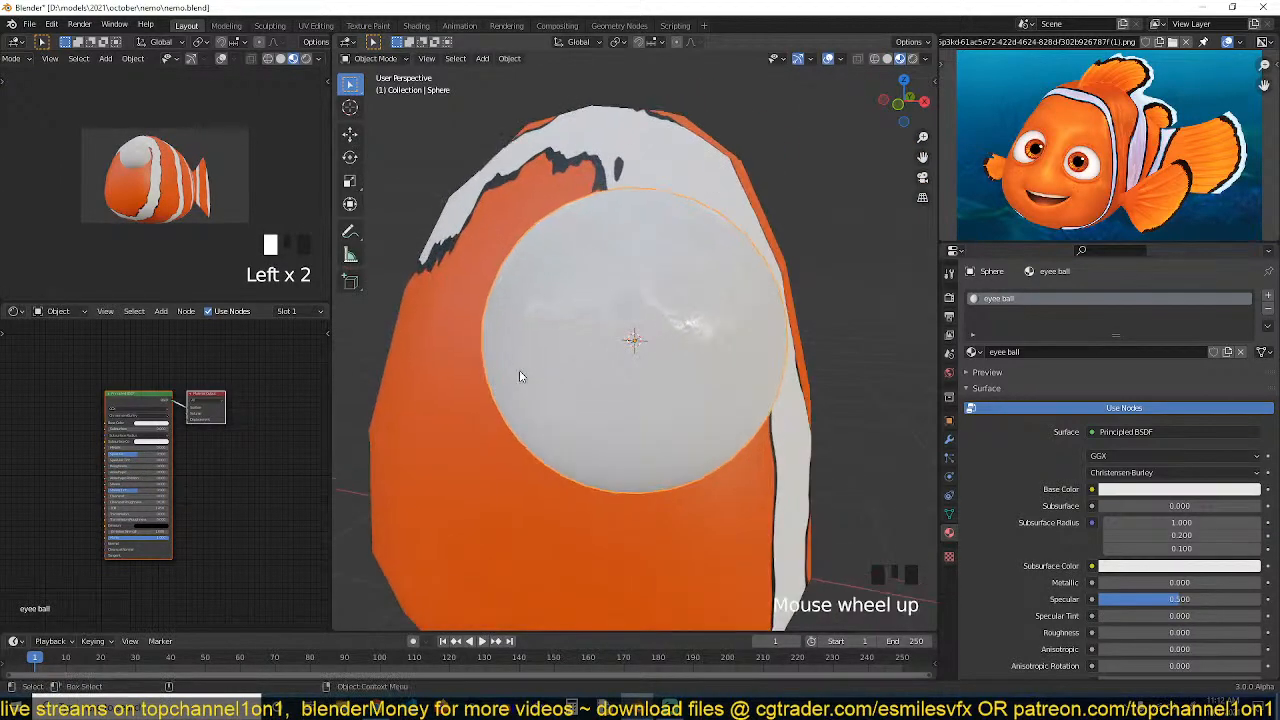
left_click(1268, 296)
left_click(1069, 378)
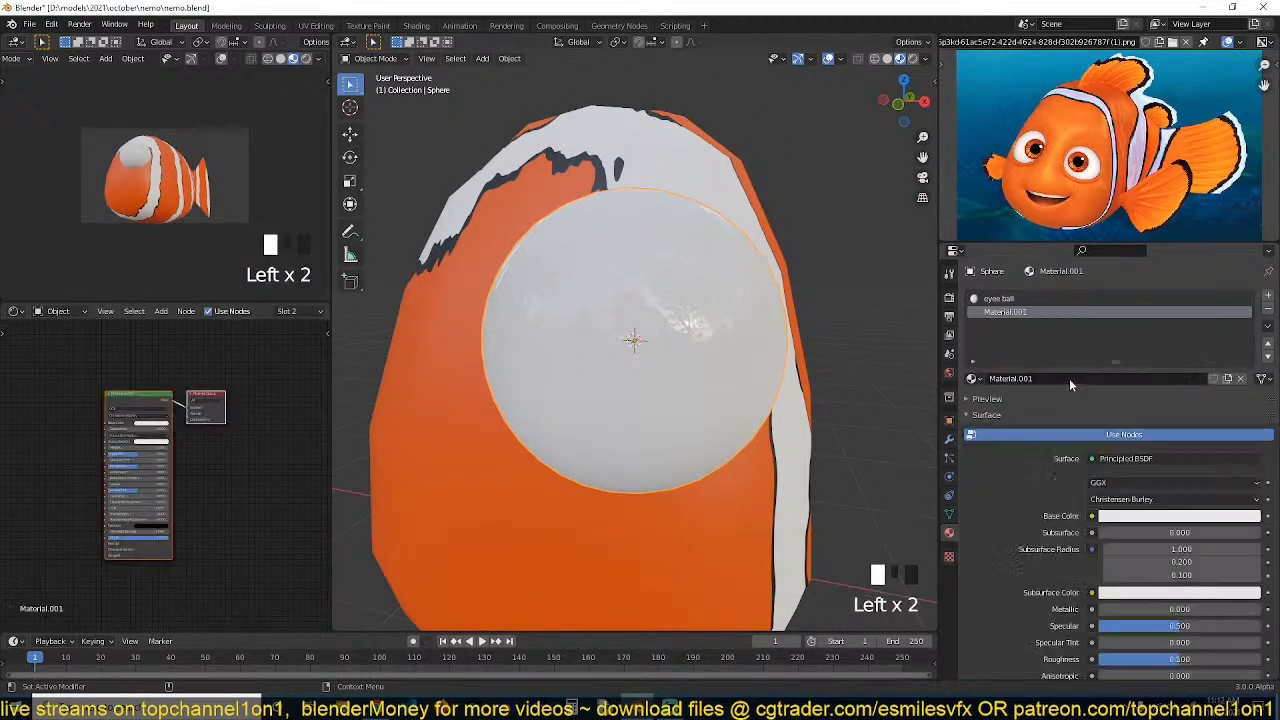
Select the sphere's front pole, grow the selection three times and assign the second material to it
key("Tab")
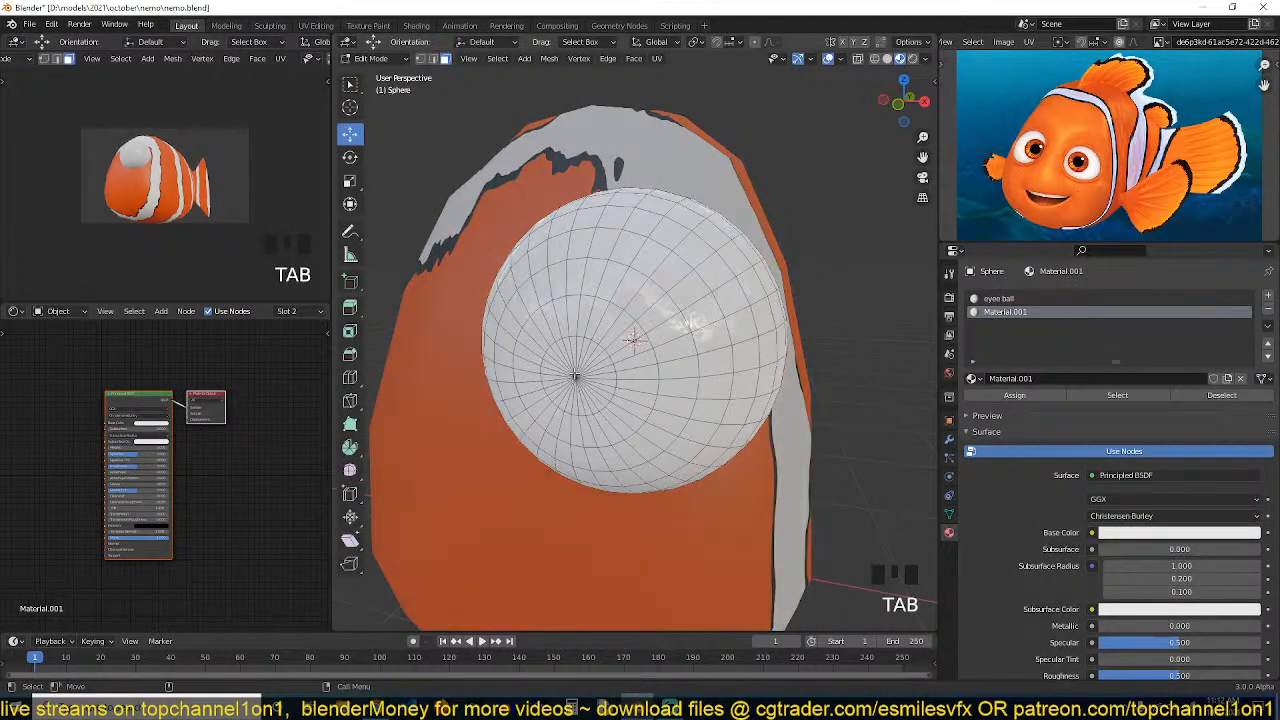
left_click(577, 375)
key("ctrl+KP_Add")
key("ctrl+KP_Add")
key("ctrl+KP_Add")
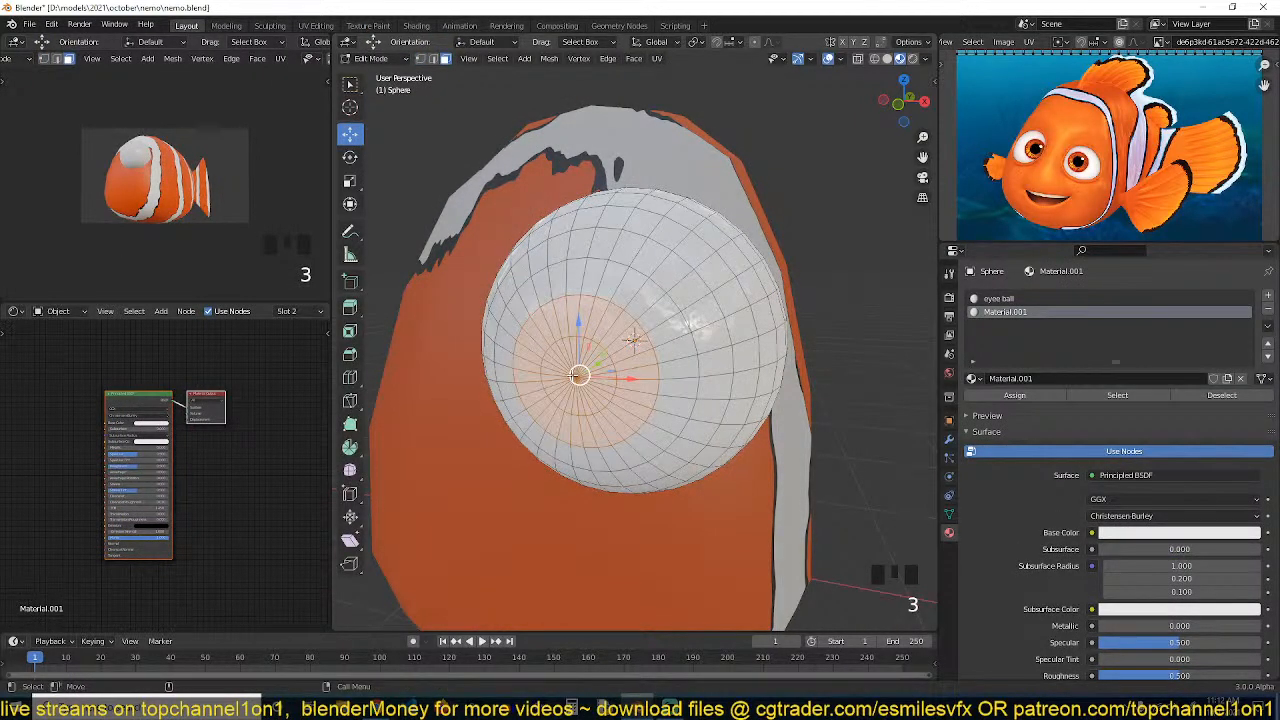
left_click(1014, 395)
key("Tab")
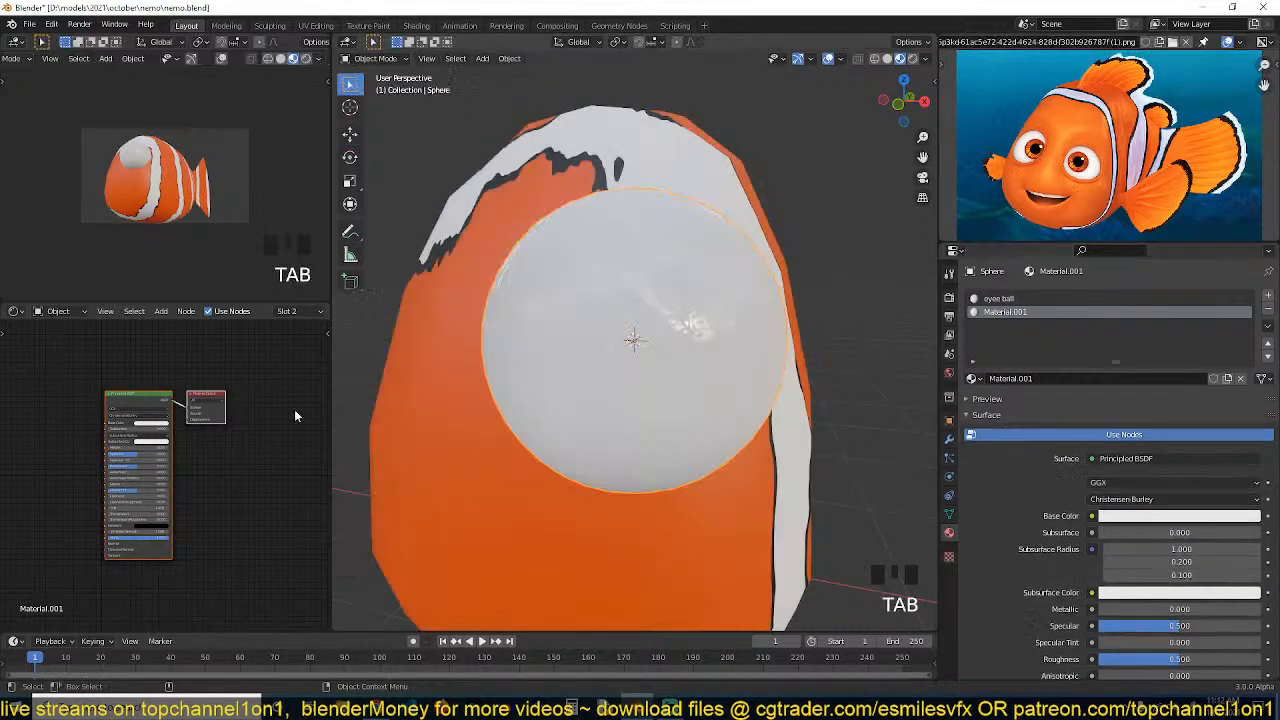
Set the second material's base color to orange for the pupil
scroll(163, 470, "up", 6)
left_click(153, 398)
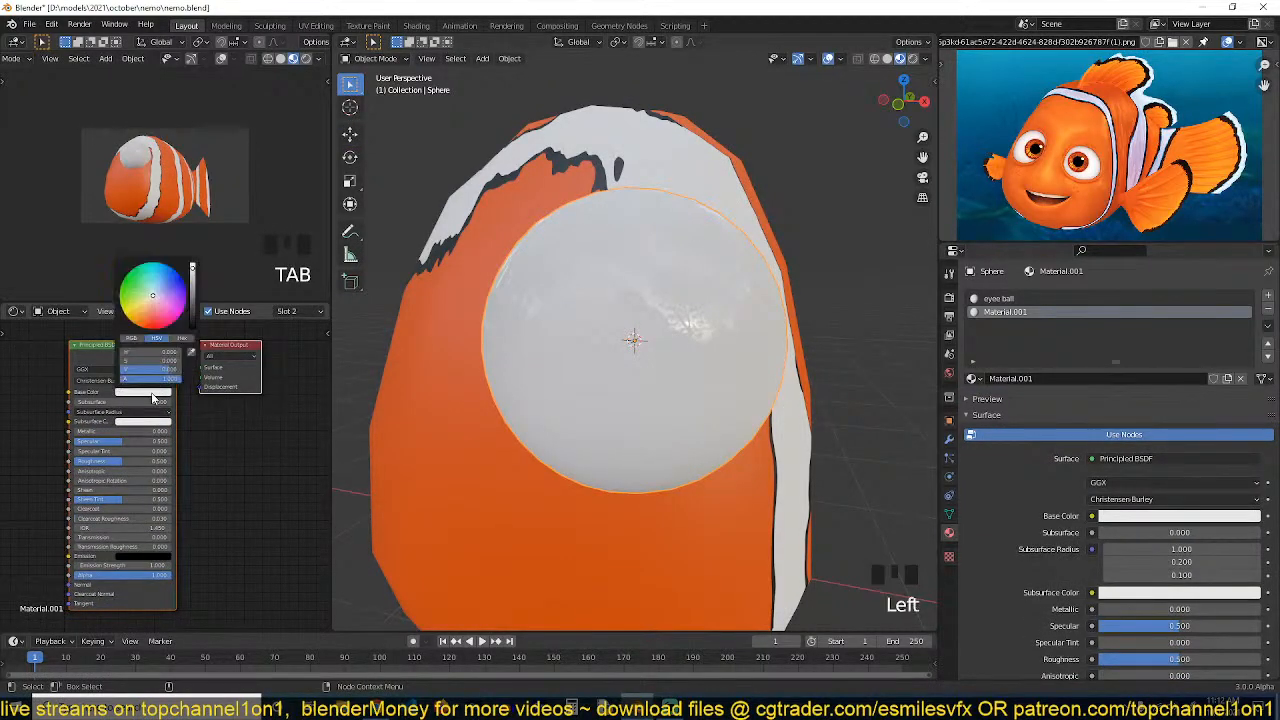
left_click_drag(144, 308, 139, 328)
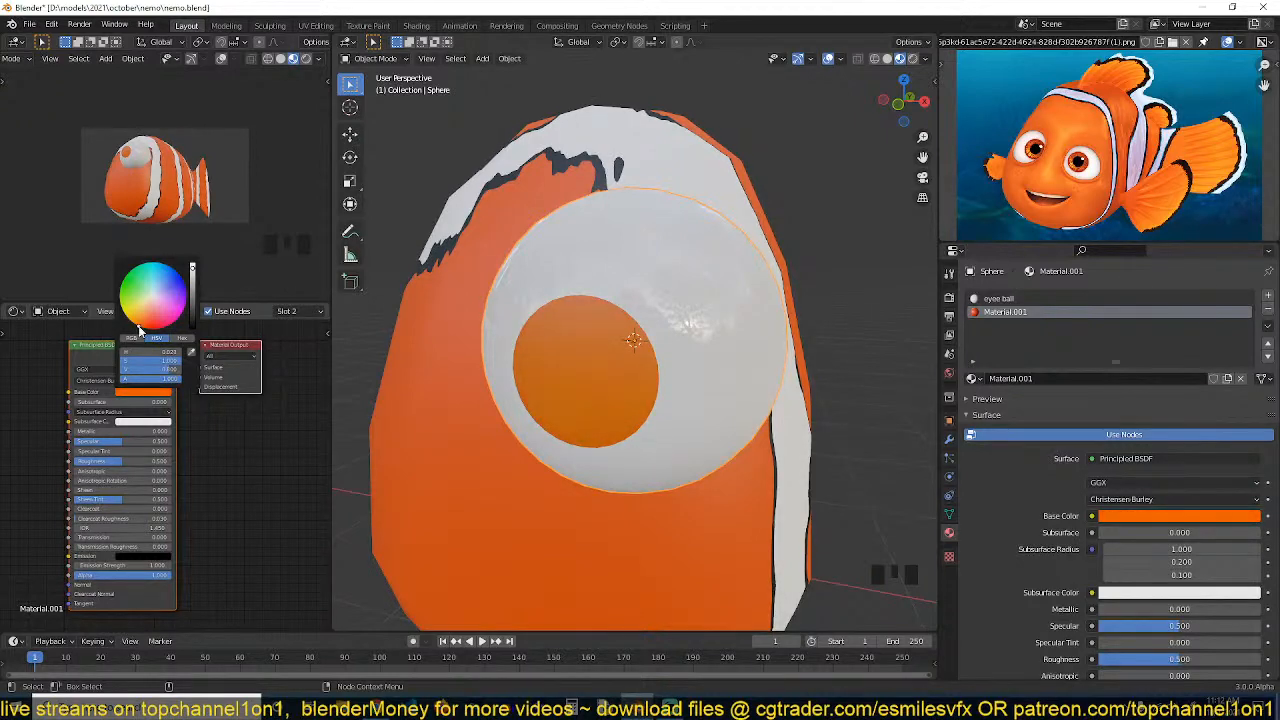
Move the eye sphere forward in side view so it sits on the body surface
key("grave")
middle_click_drag(640, 290, 637, 321)
key("KP_3")
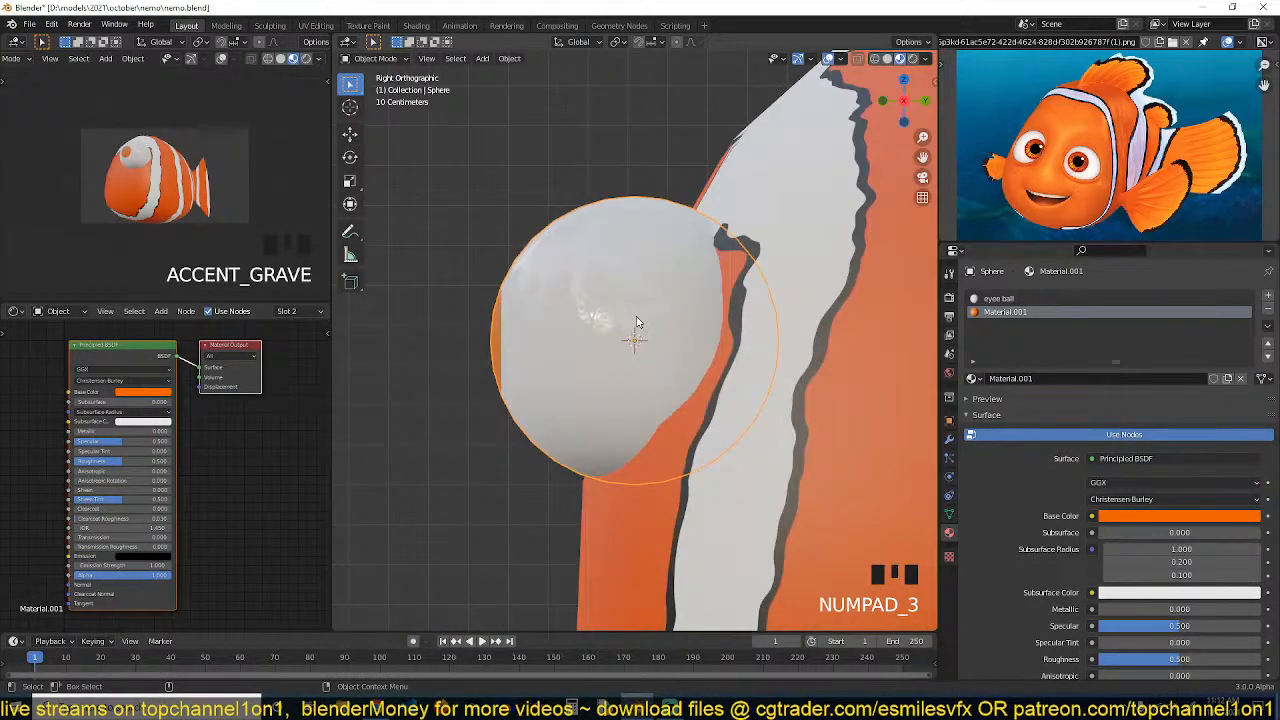
scroll(636, 330, "down", 3)
left_click(352, 135)
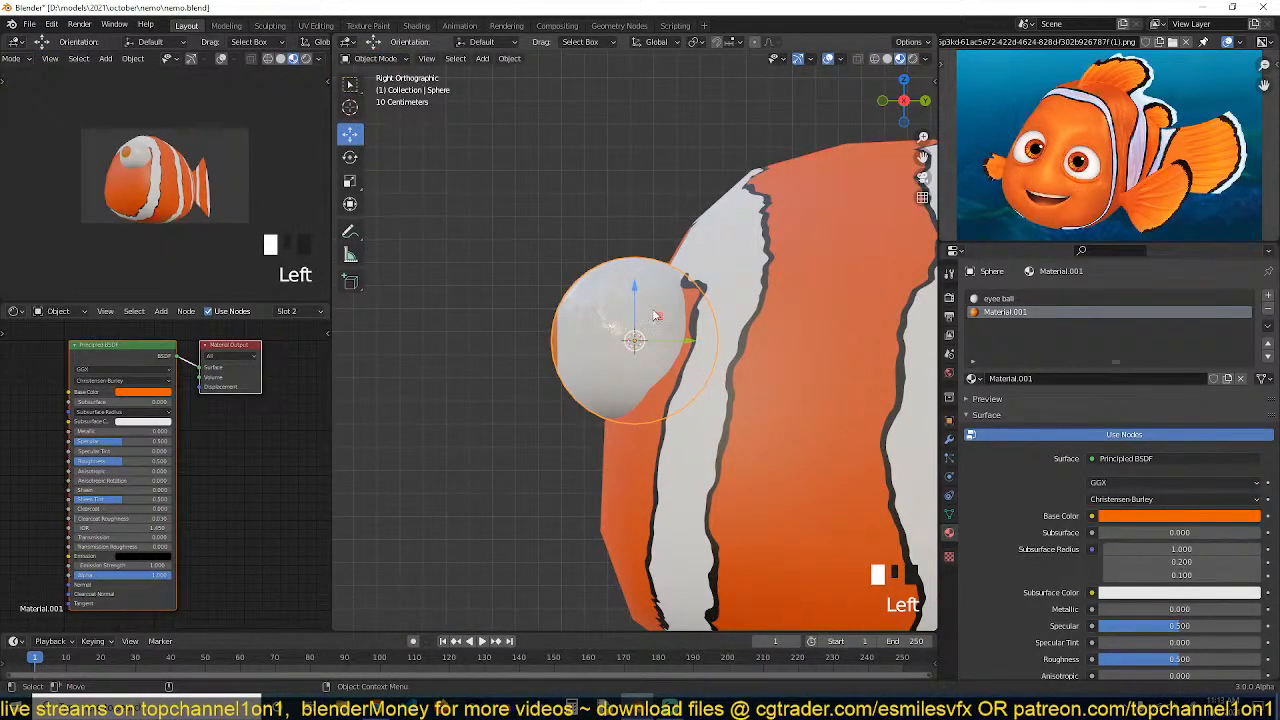
left_click_drag(681, 345, 756, 338)
key("KP_1")
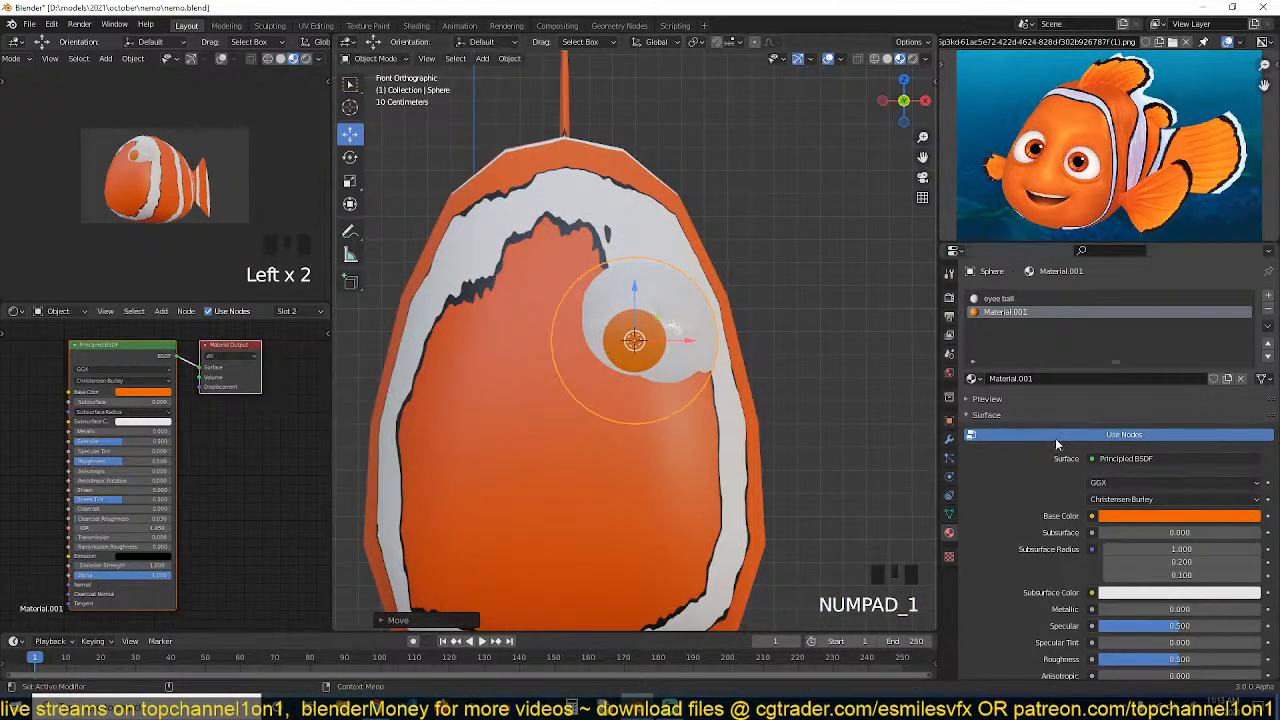
Add a Mirror modifier to the eye sphere with the body Cube as mirror object
left_click(951, 440)
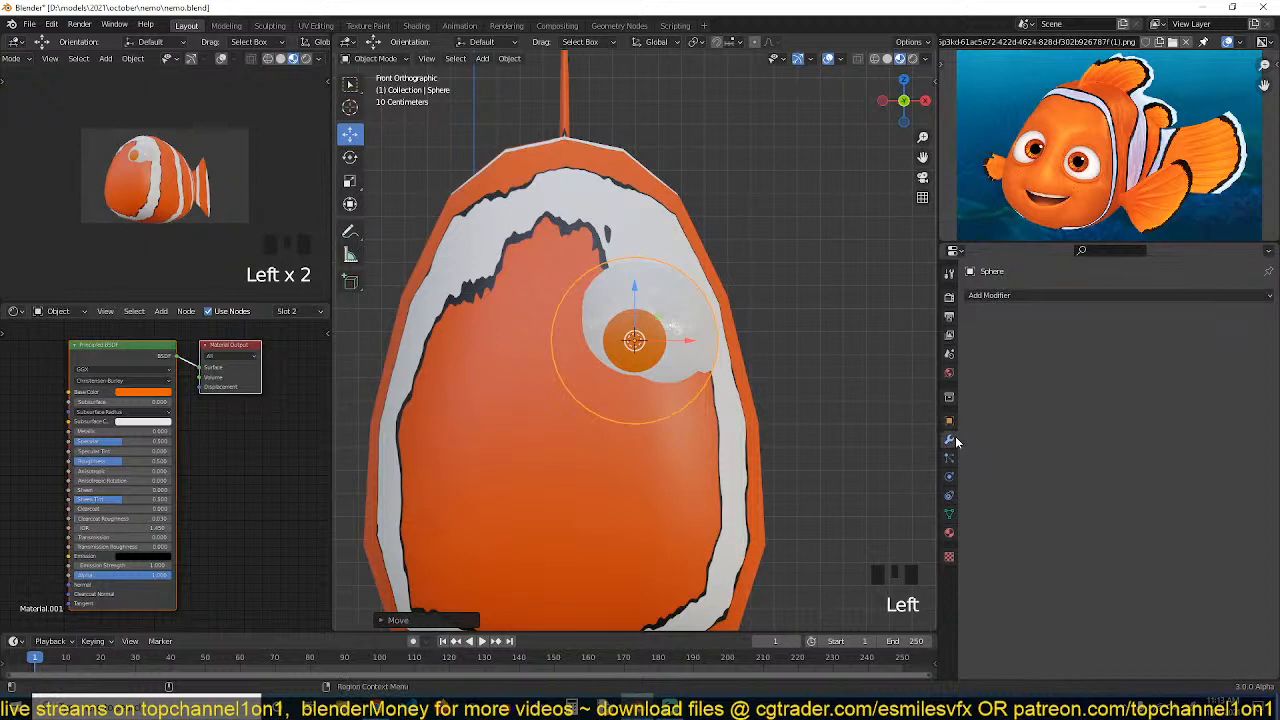
left_click(1163, 296)
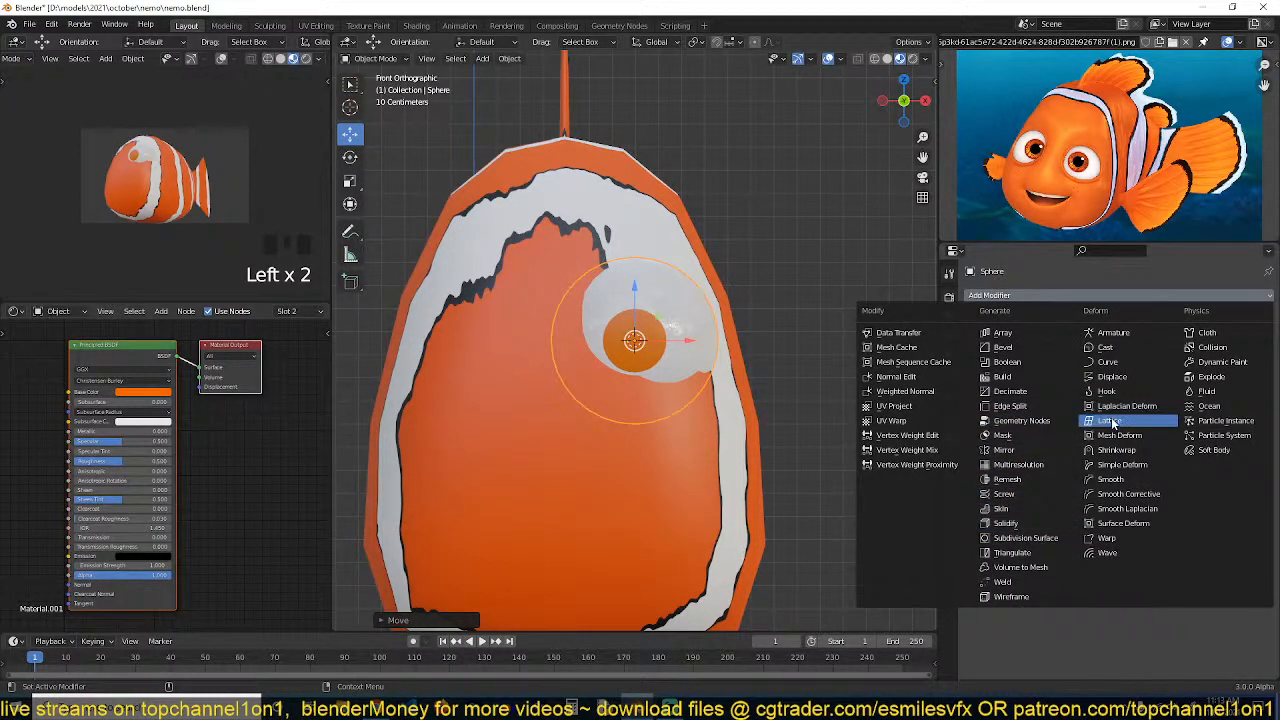
left_click(1003, 450)
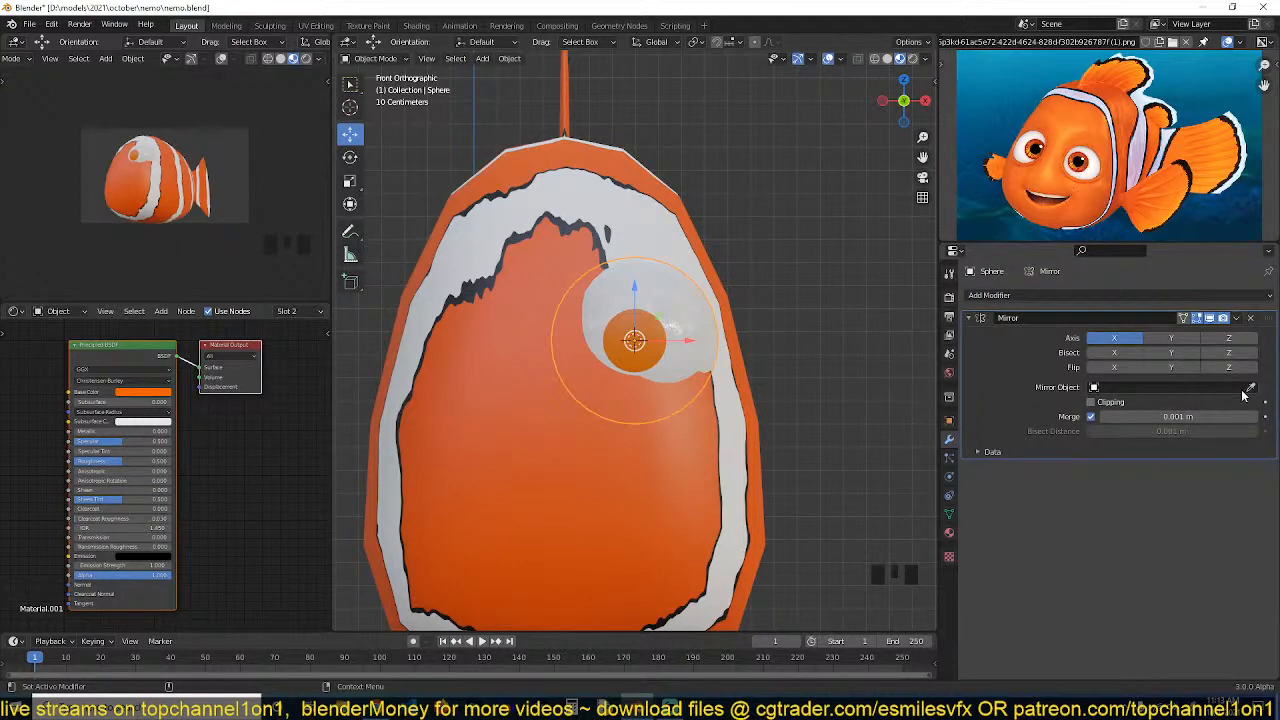
left_click(618, 451)
scroll(651, 423, "down", 2)
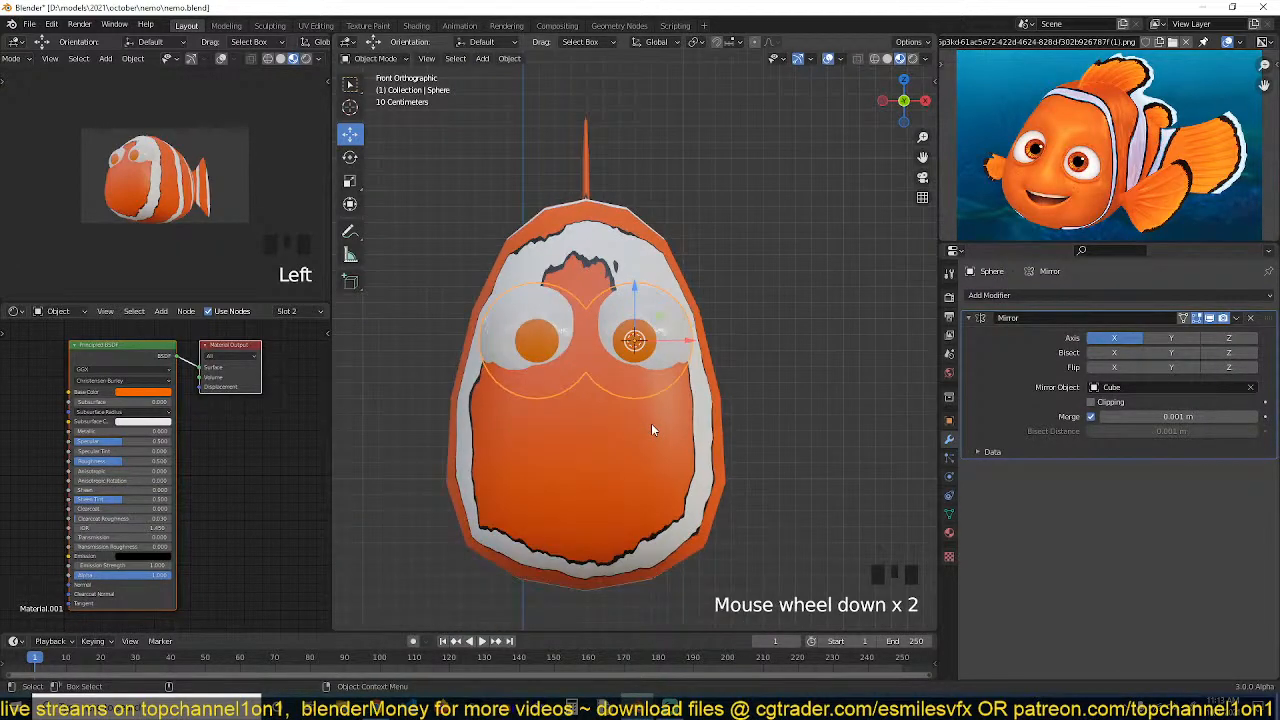
Select the body and scale it about 1.08 along X
left_click(684, 336)
left_click(685, 337)
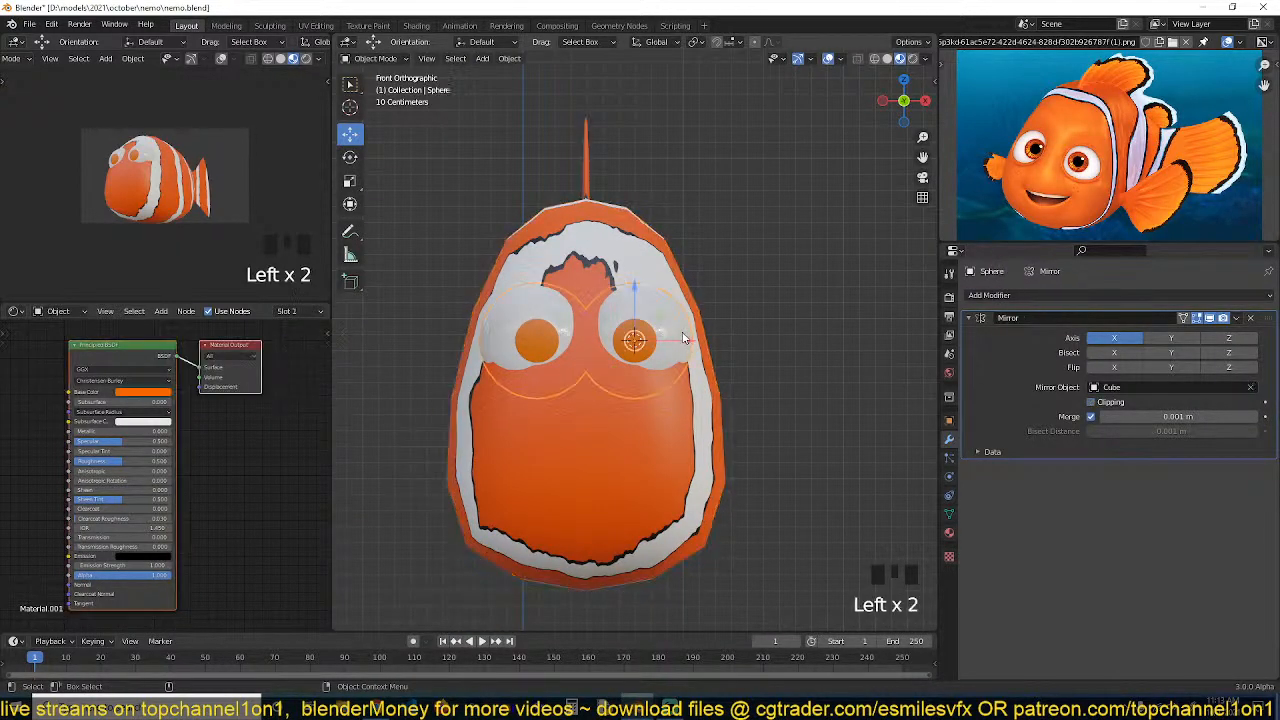
left_click(686, 338)
key("s")
key("x")
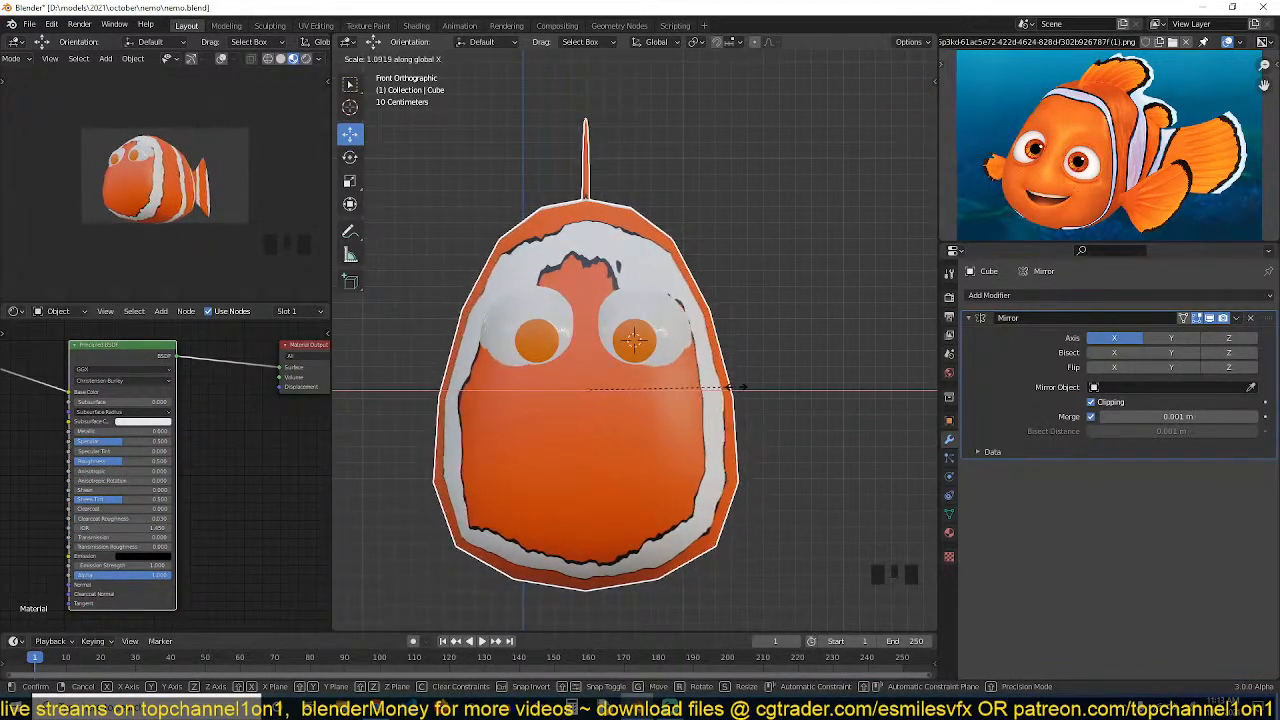
left_click(730, 385)
Try applying the body's scale, then undo the apply
key("ctrl+a")
left_click(690, 407)
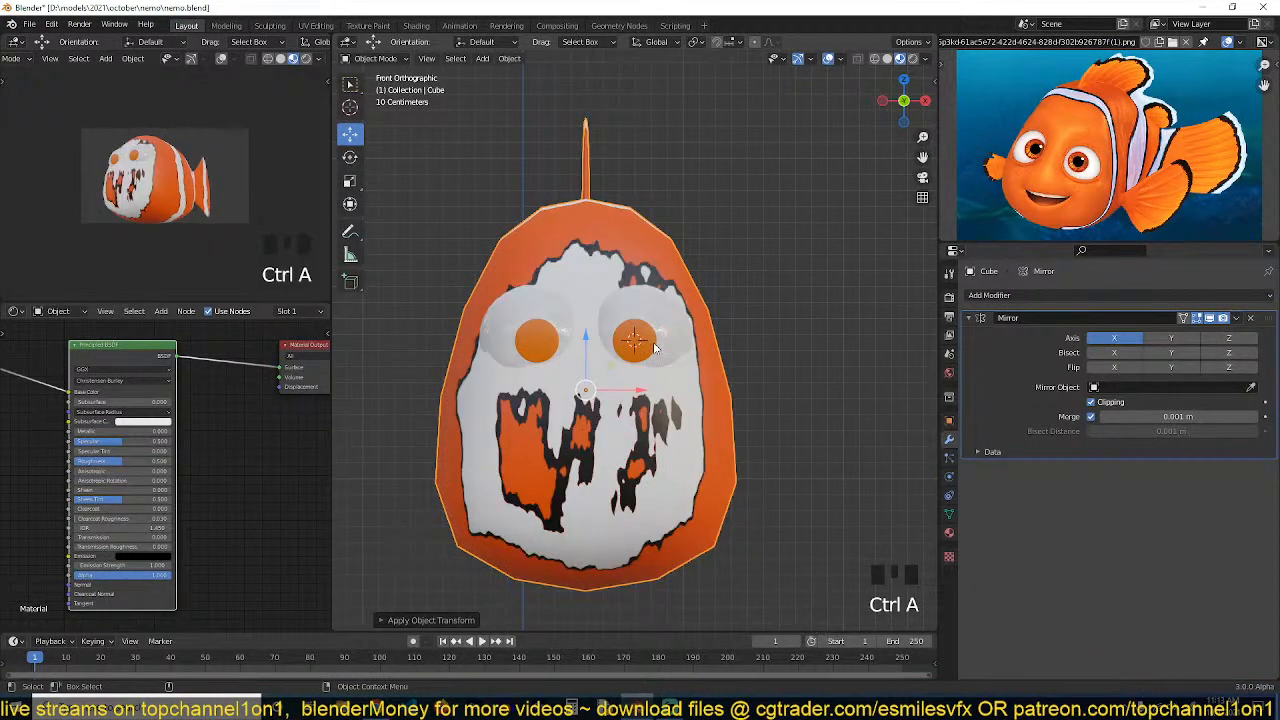
key("grave")
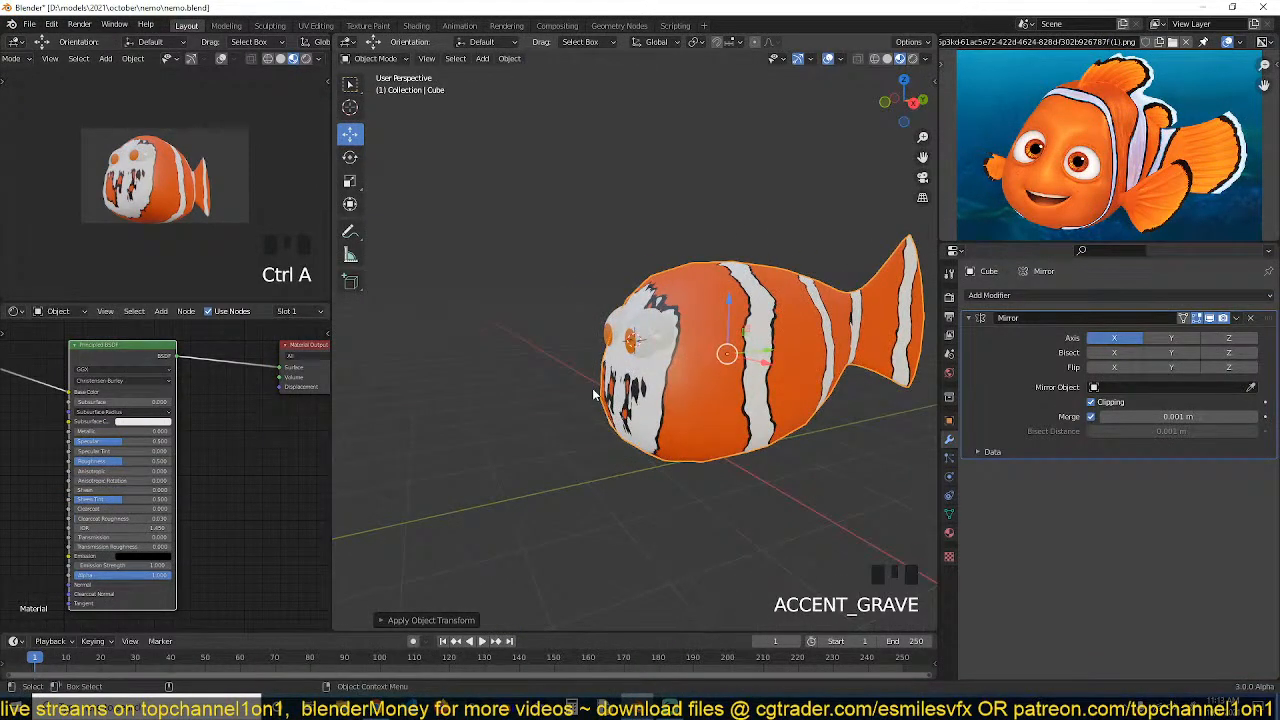
key("grave")
scroll(454, 407, "up", 1)
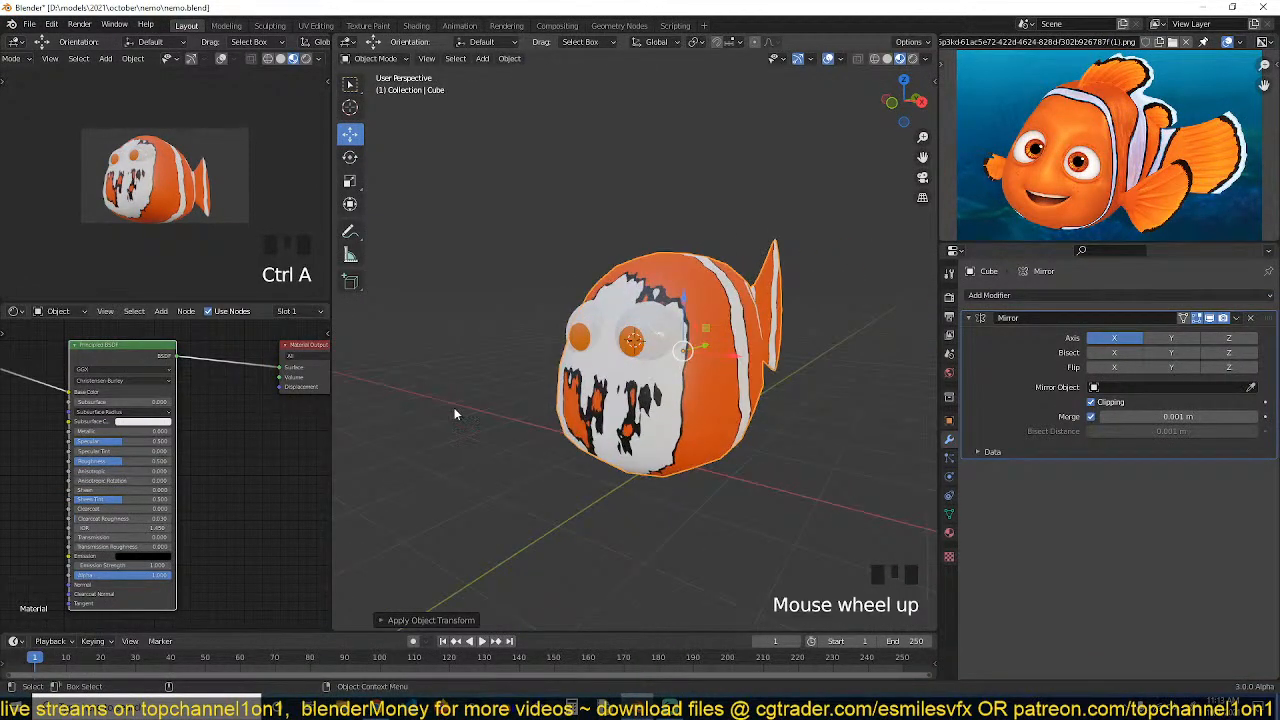
key("ctrl+z")
Reselect the eye sphere and nudge it outward in front view and forward in side view
key("grave")
scroll(675, 420, "up", 4)
left_click(629, 335)
key("grave")
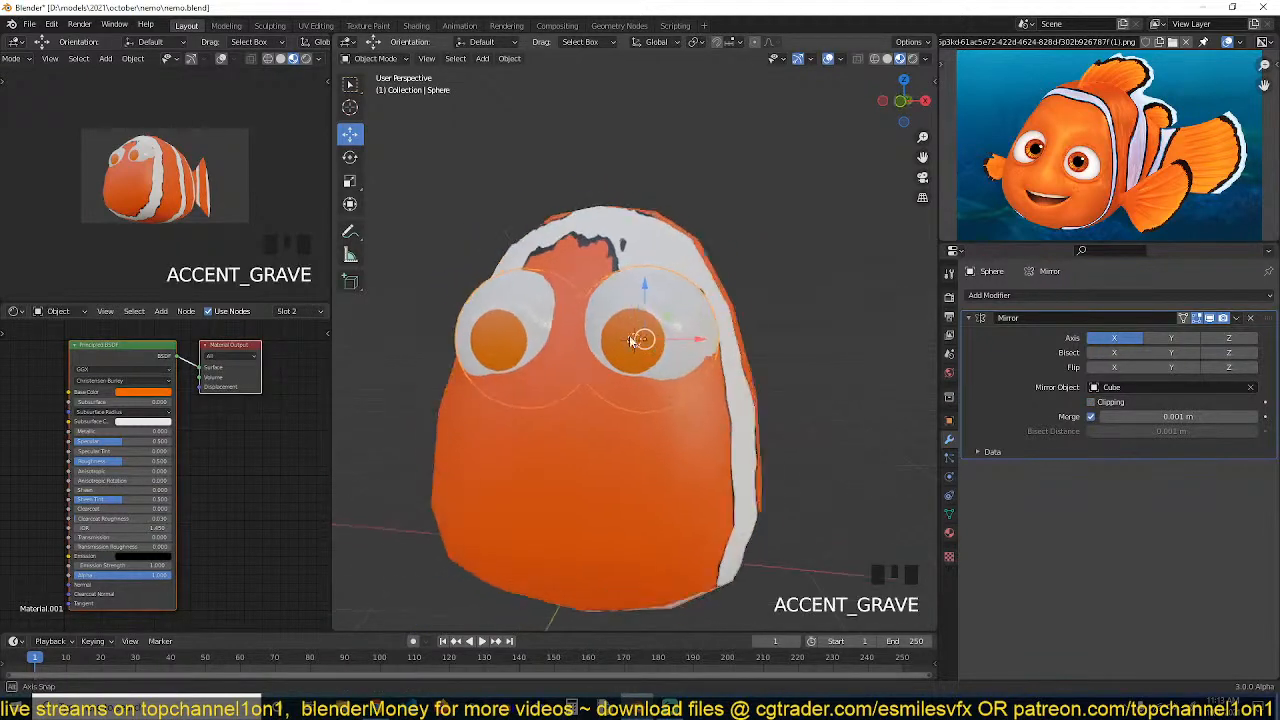
key("KP_1")
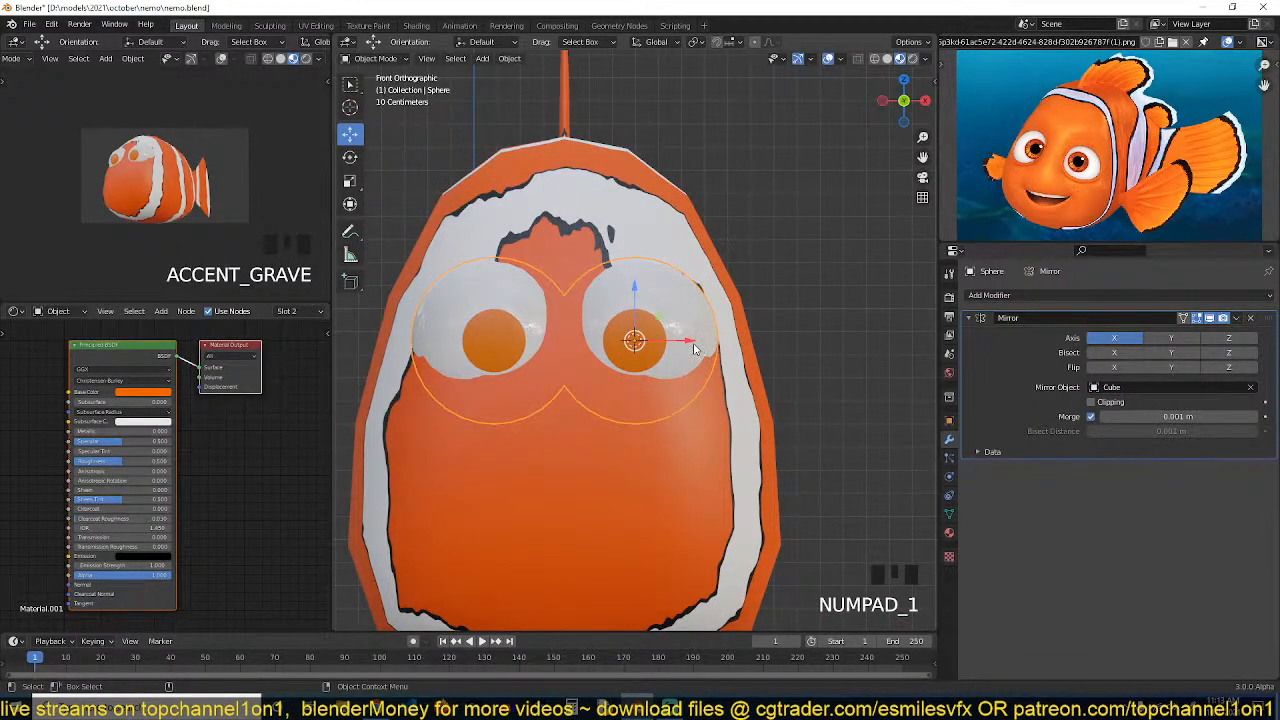
left_click_drag(695, 348, 705, 348)
key("KP_3")
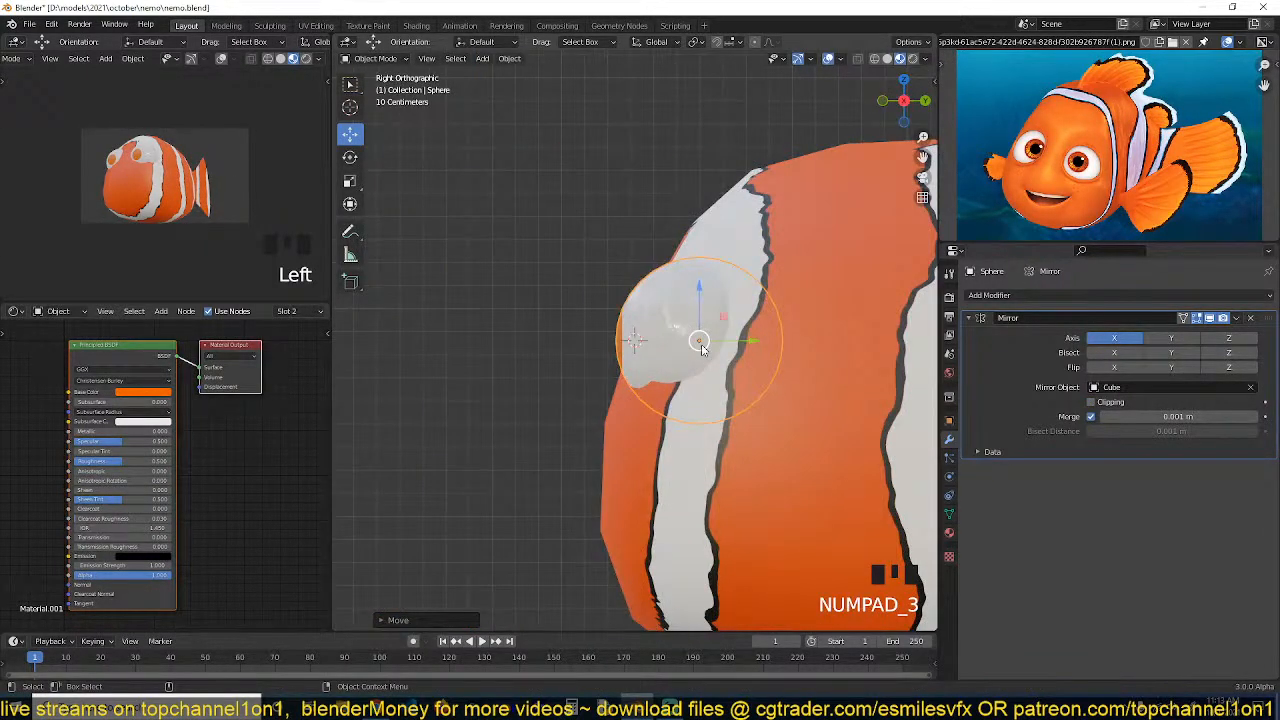
left_click_drag(731, 344, 757, 338)
Select the body and enter its edit mode
scroll(744, 383, "down", 4)
left_click(744, 383)
key("grave")
scroll(700, 370, "up", 3)
key("Tab")
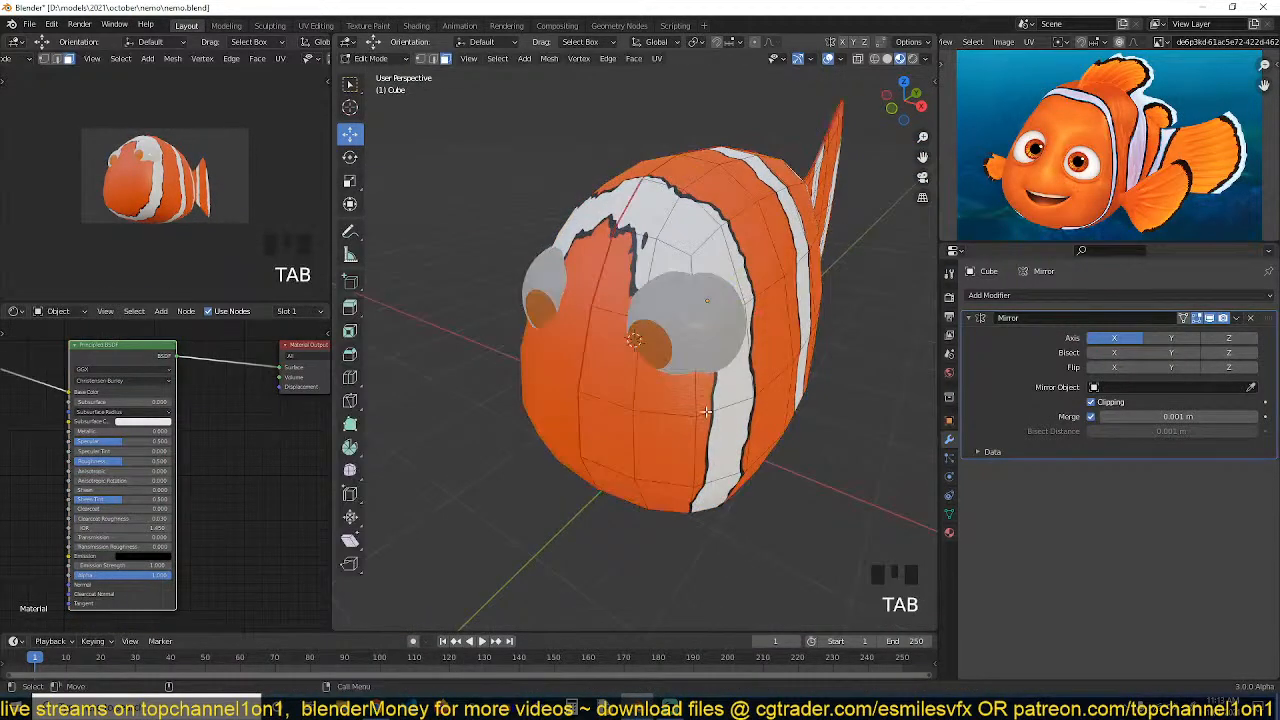
Inspect how the eye sphere sits against the body, switching between wireframe and solid views from several angles
key("grave")
key("Tab")
key("z")
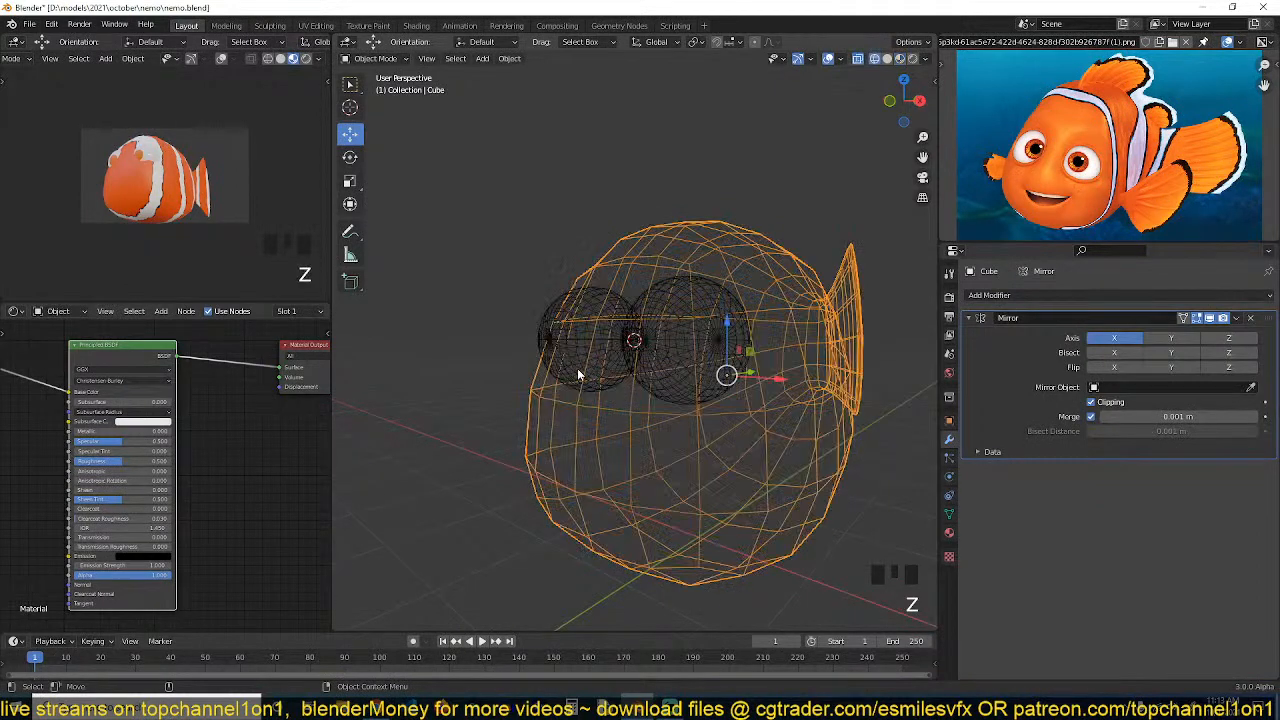
key("z")
key("grave")
key("Tab")
key("grave")
scroll(692, 378, "up", 1)
key("grave")
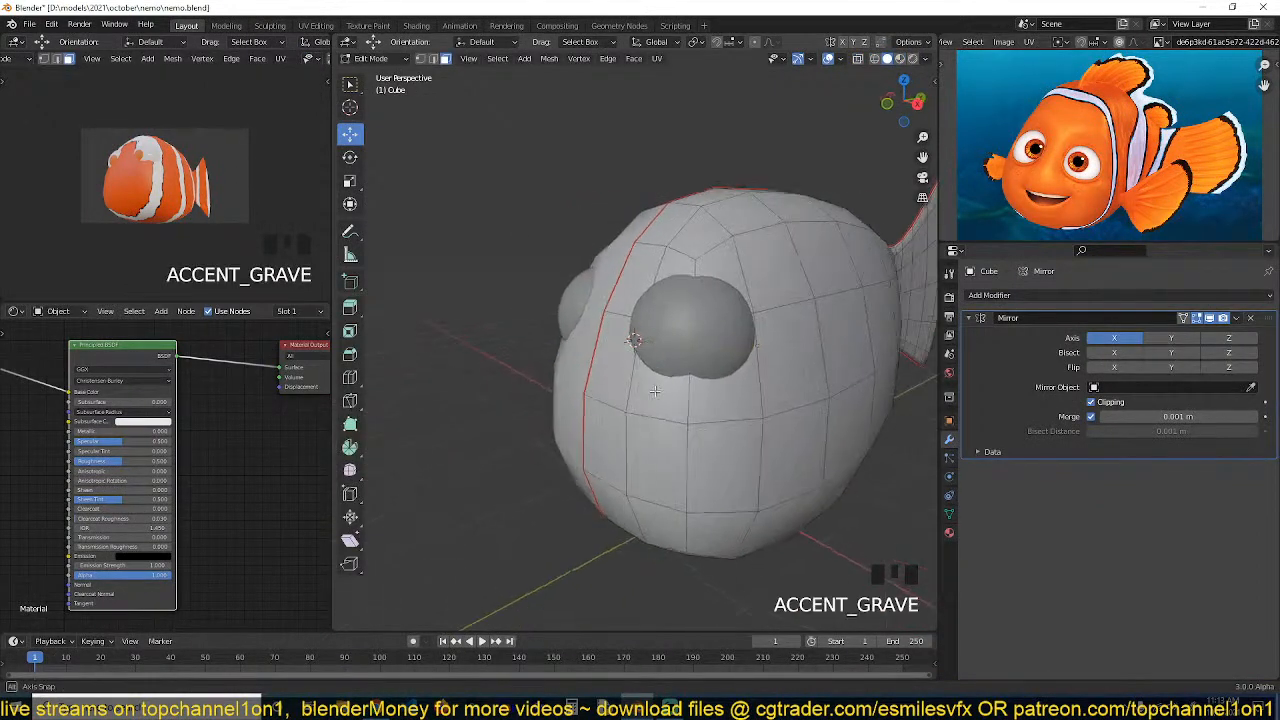
key("grave")
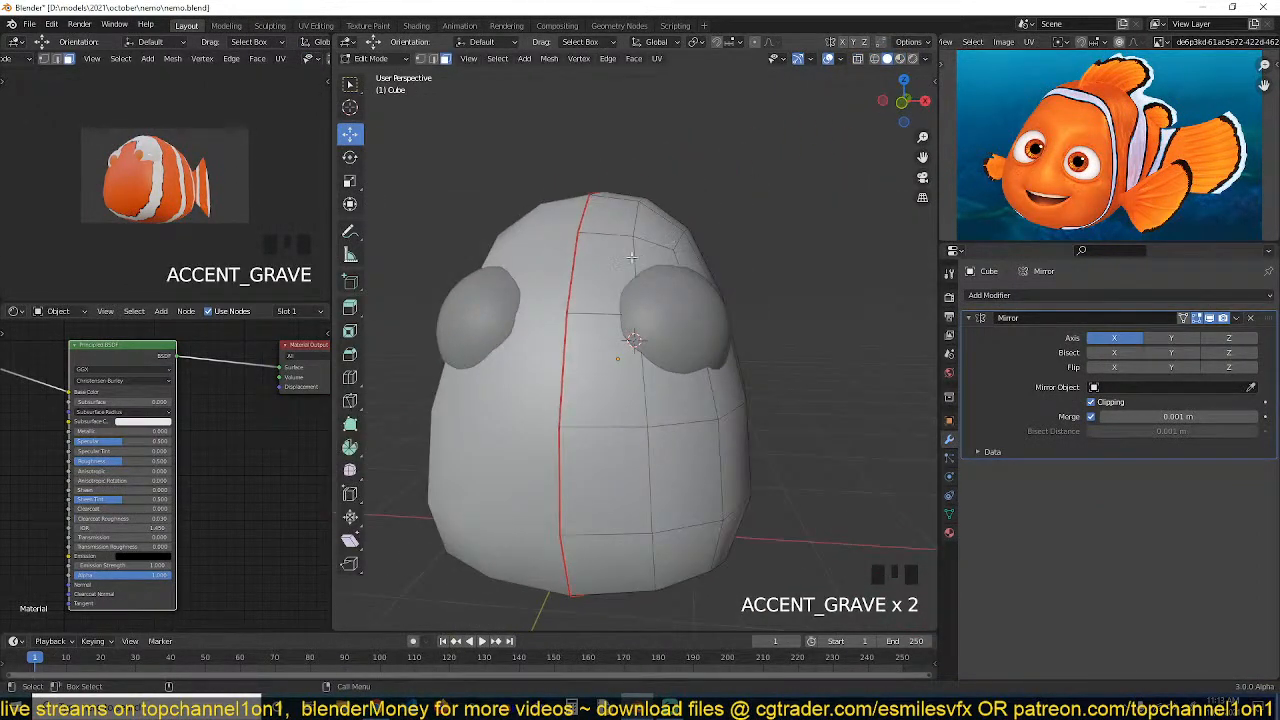
key("grave")
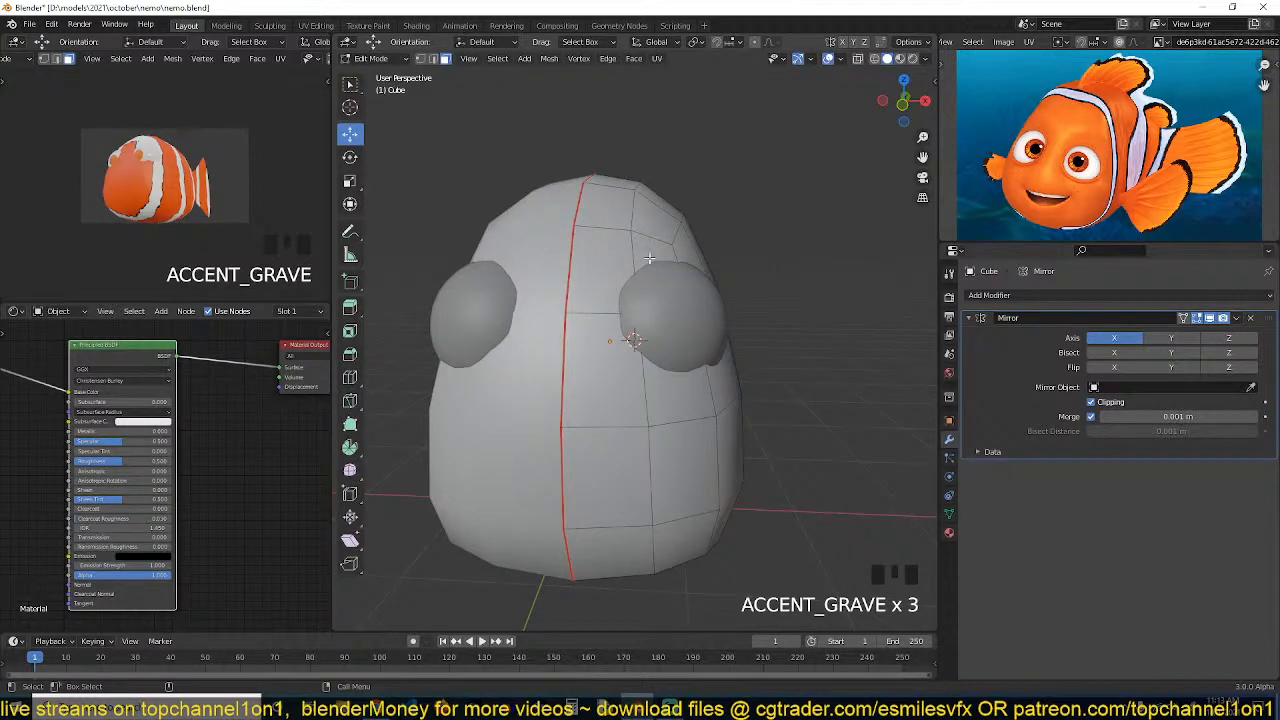
middle_click_drag(649, 258, 594, 325)
key("grave")
scroll(572, 345, "up", 3)
key("grave")
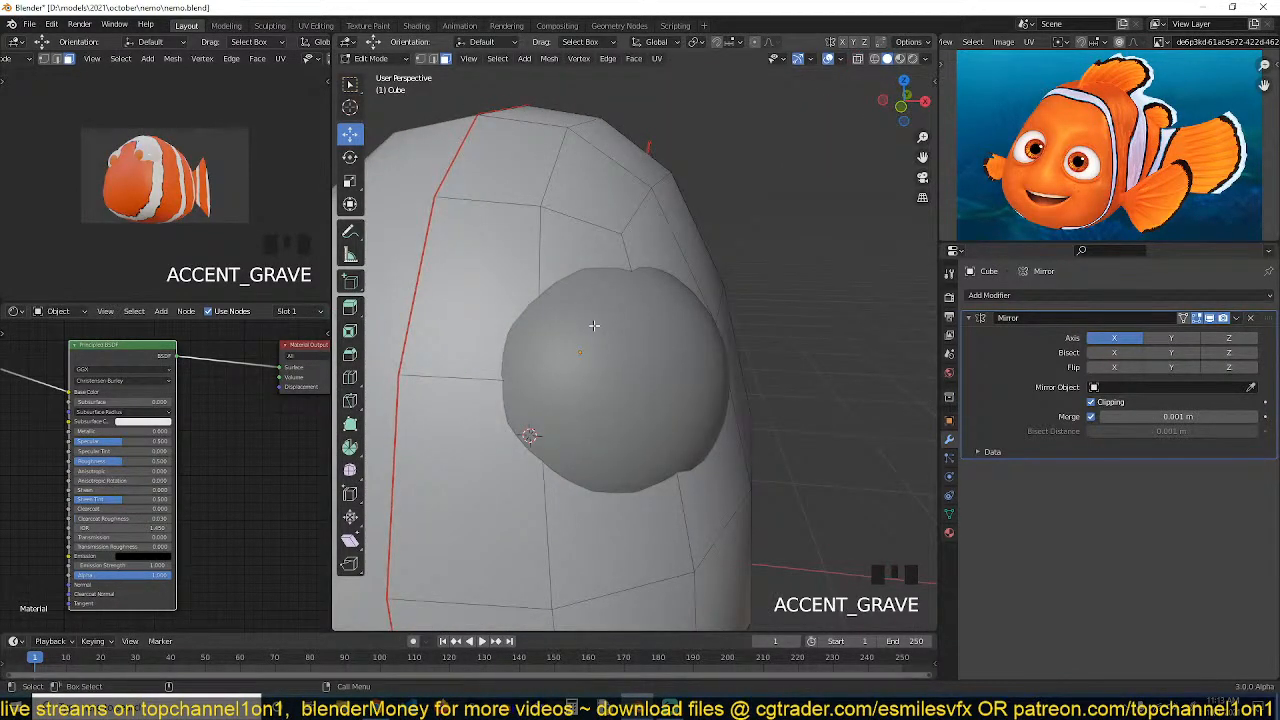
Knife-cut a new edge on the body from the vertex above the eye's upper-left toward the upper-right corner
key("Tab")
left_click(635, 234)
key("Tab")
key("a")
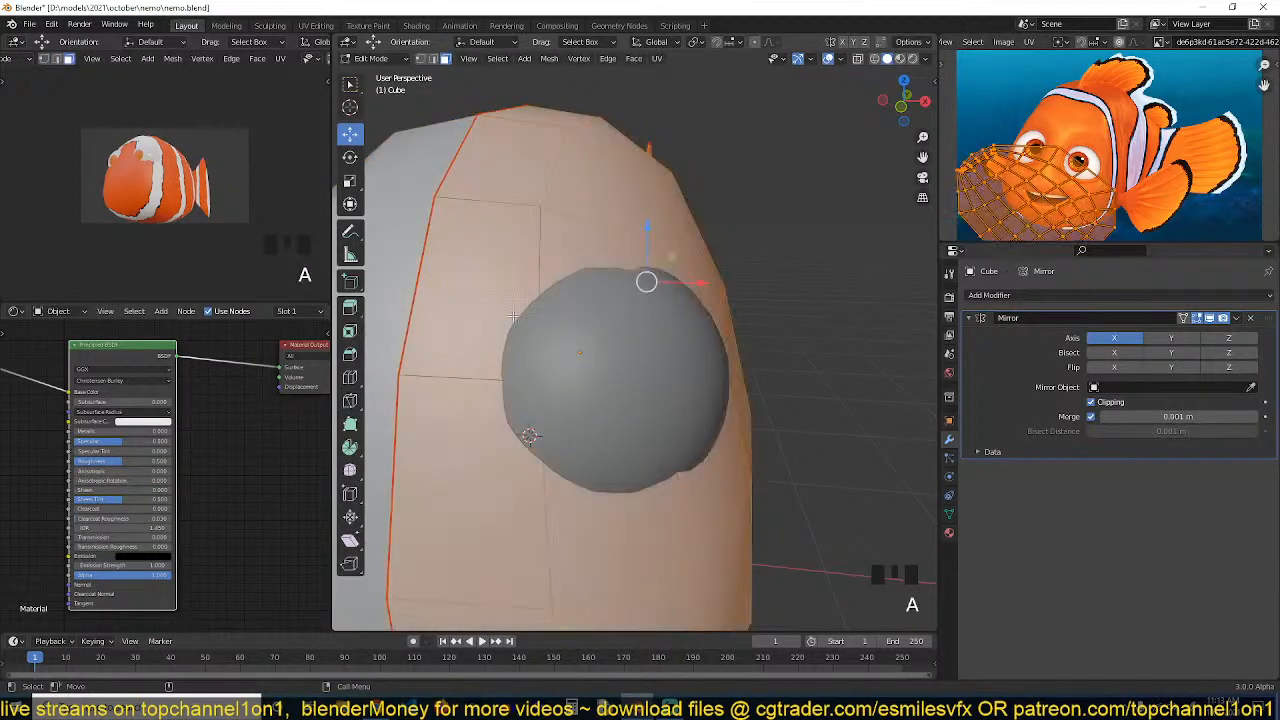
key("1")
left_click(637, 340)
key("z")
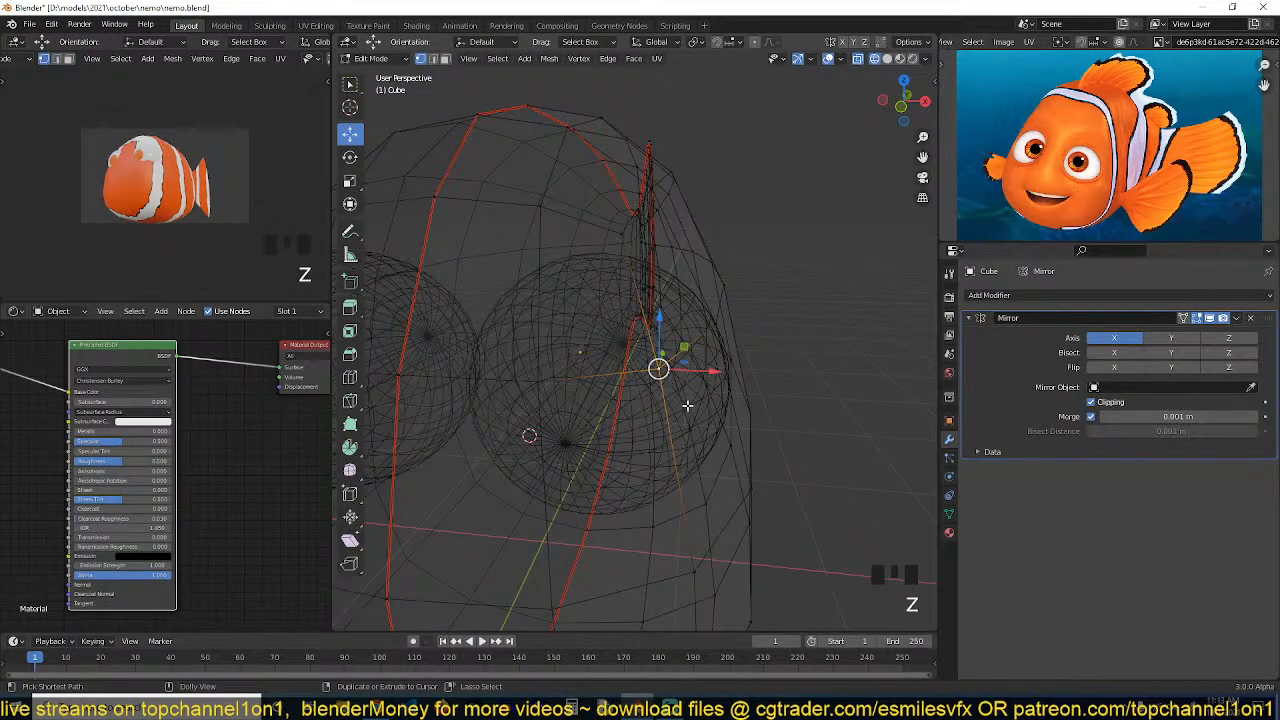
key("ctrl+shift+b")
right_click(726, 480)
key("grave")
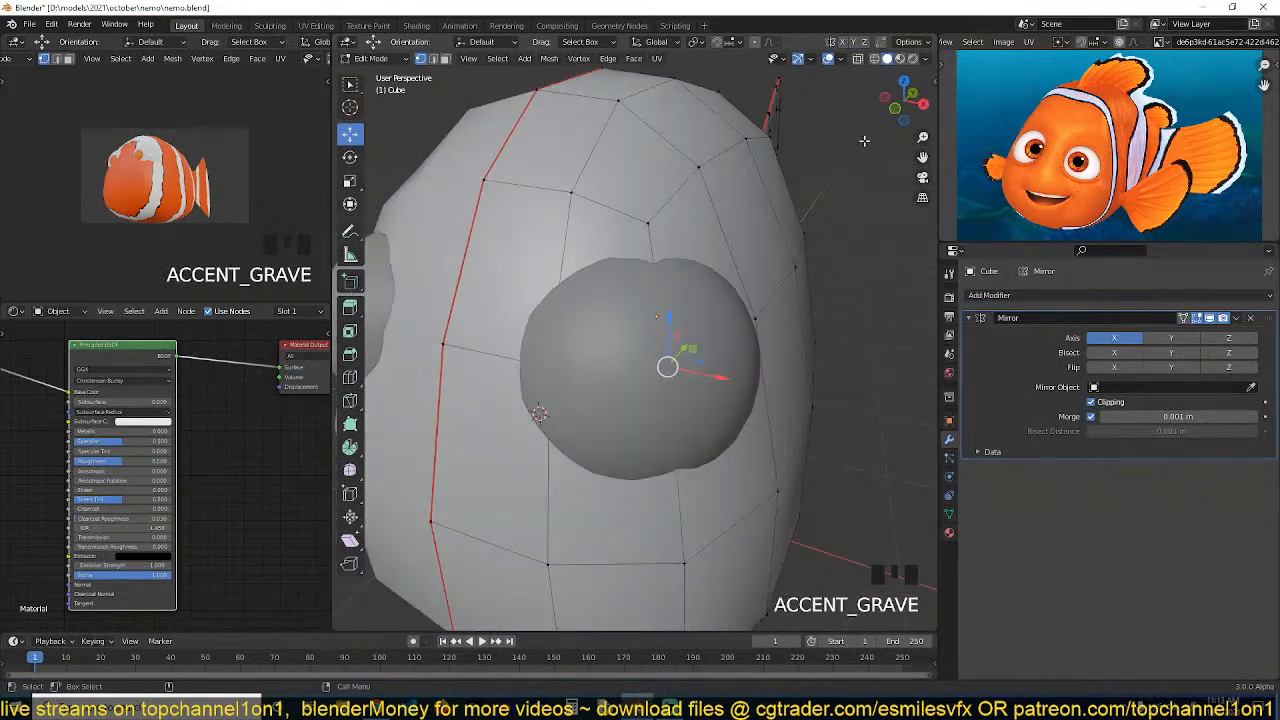
key("alt+a")
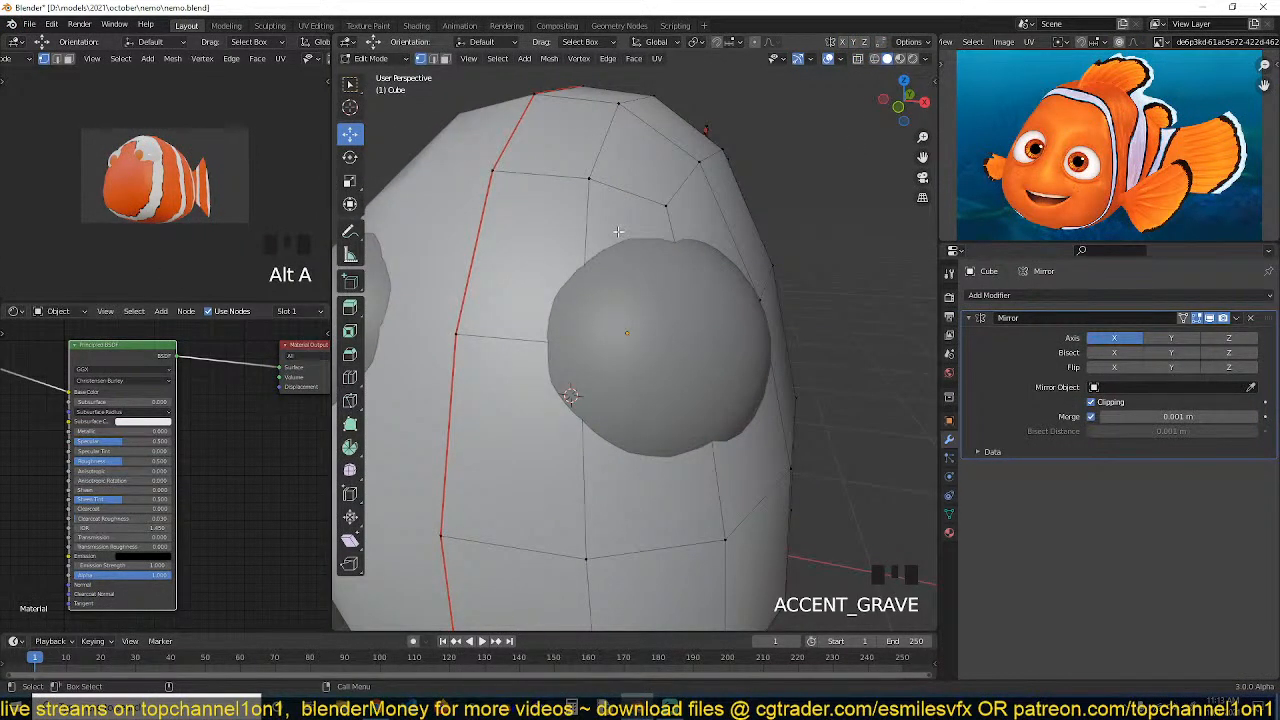
key("k")
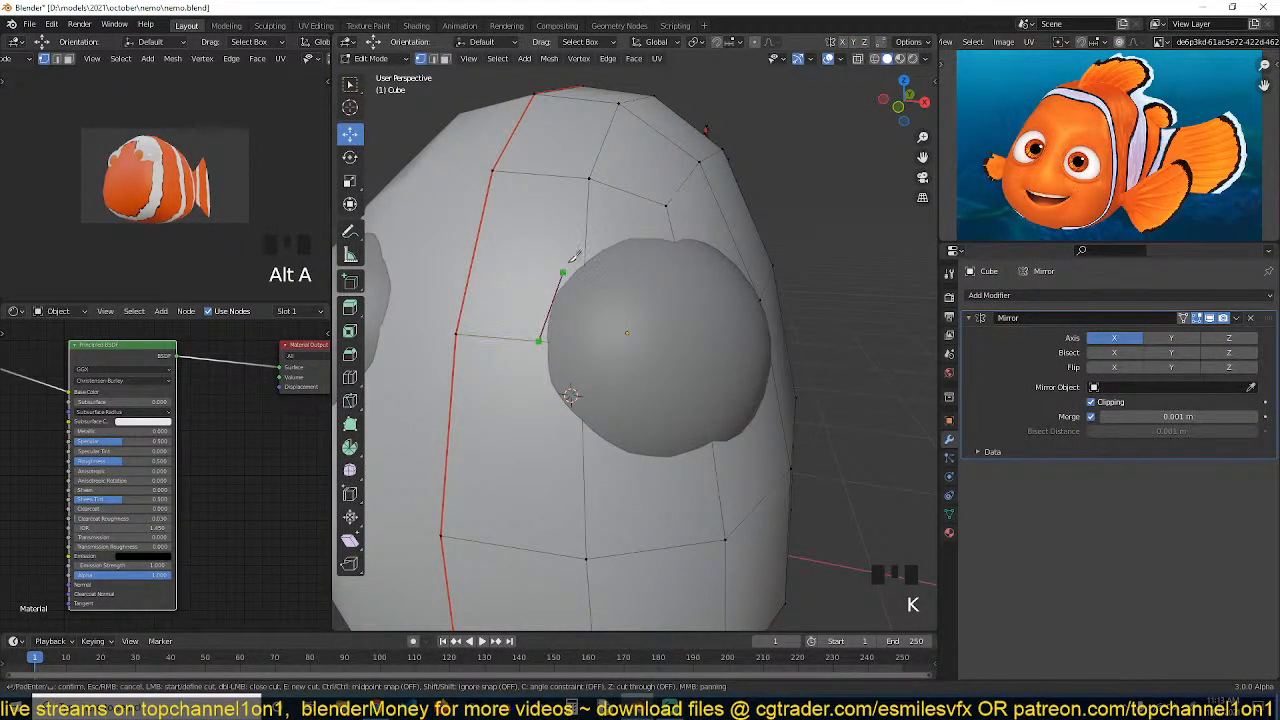
left_click(668, 203)
key("Return")
Knife-cut a second edge on the body running beneath the eye from its left side to the right edge
key("grave")
middle_click_drag(607, 246, 575, 280)
key("k")
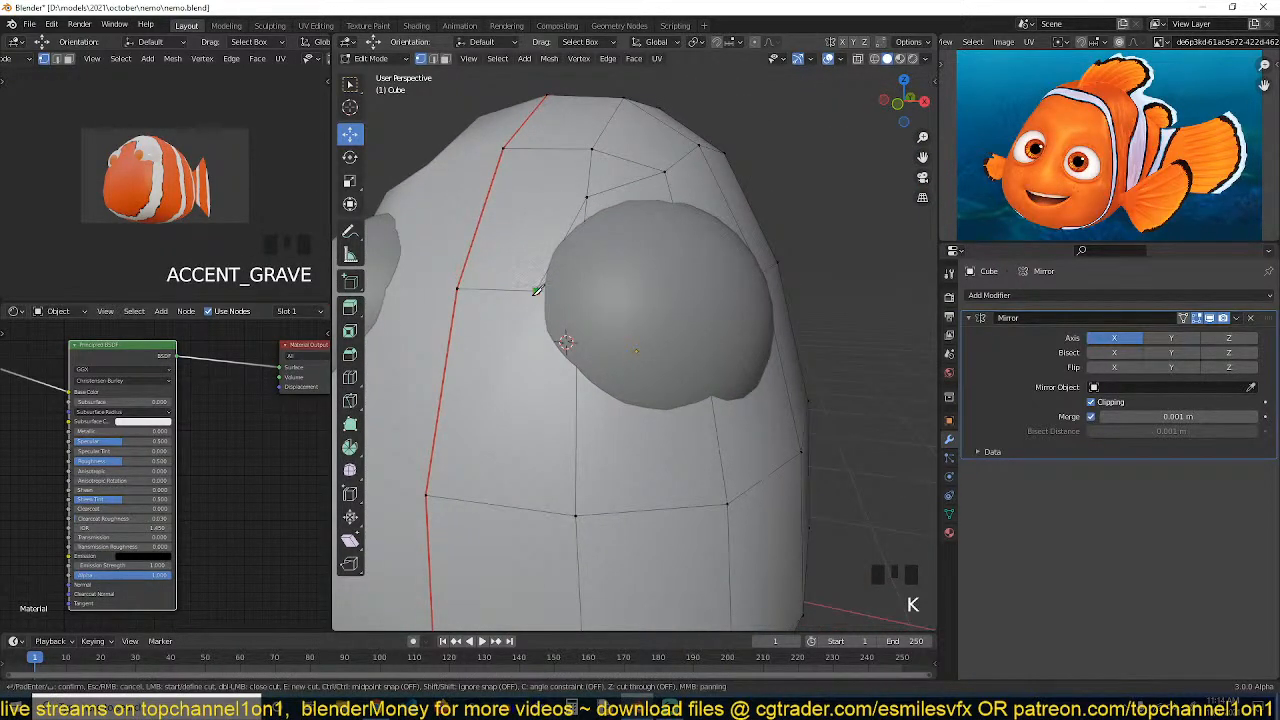
left_click(576, 400)
left_click(720, 452)
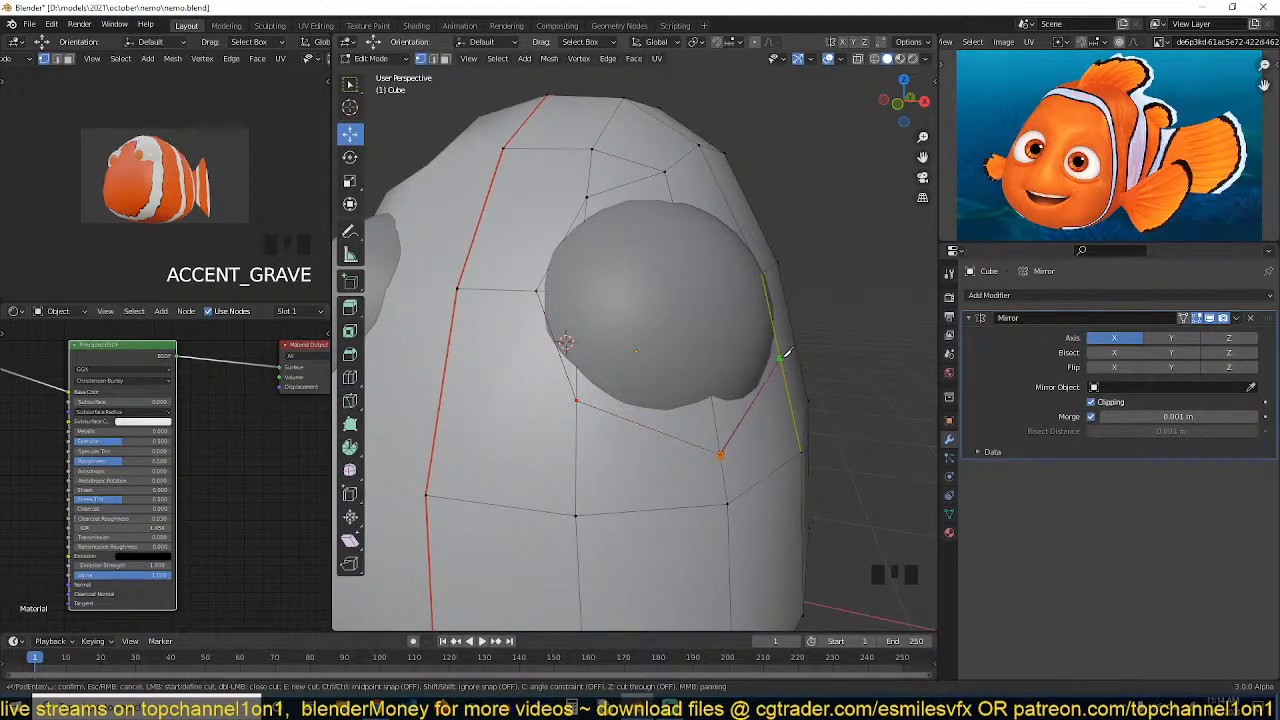
key("Return")
Inspect the new cuts around the eye on the body from different angles
key("grave")
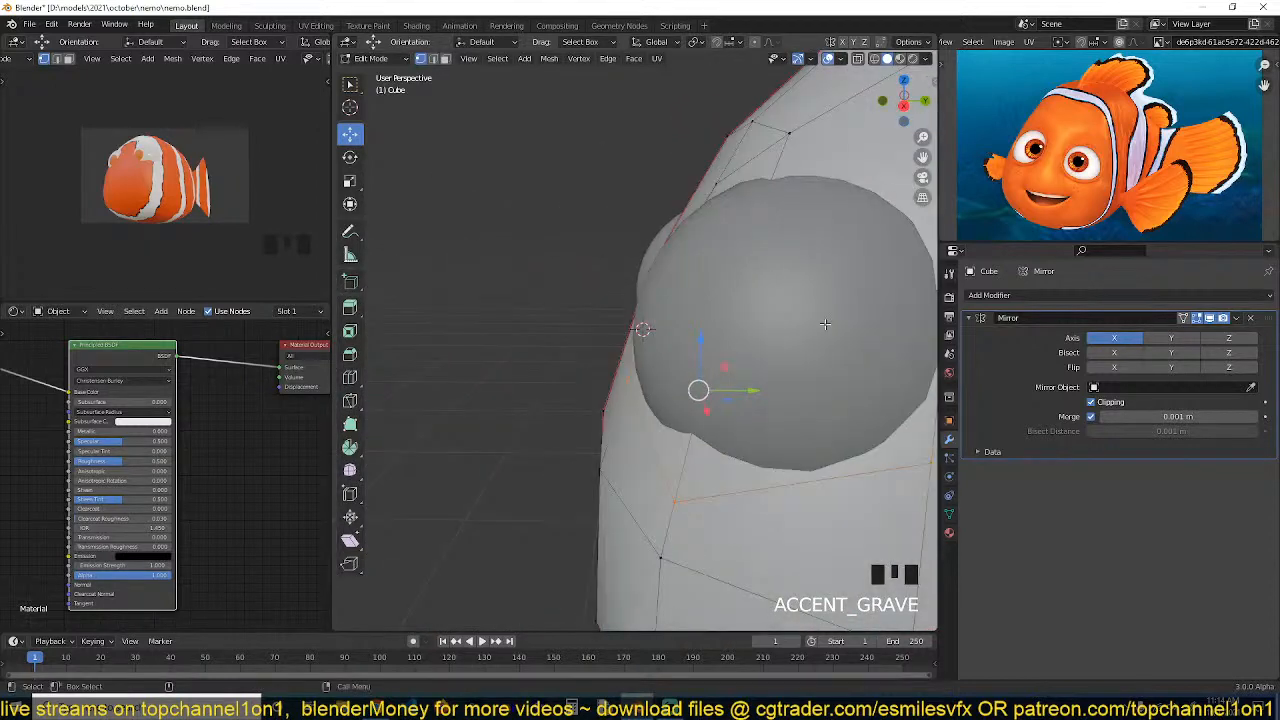
scroll(756, 326, "down", 1)
key("grave")
left_click(710, 157)
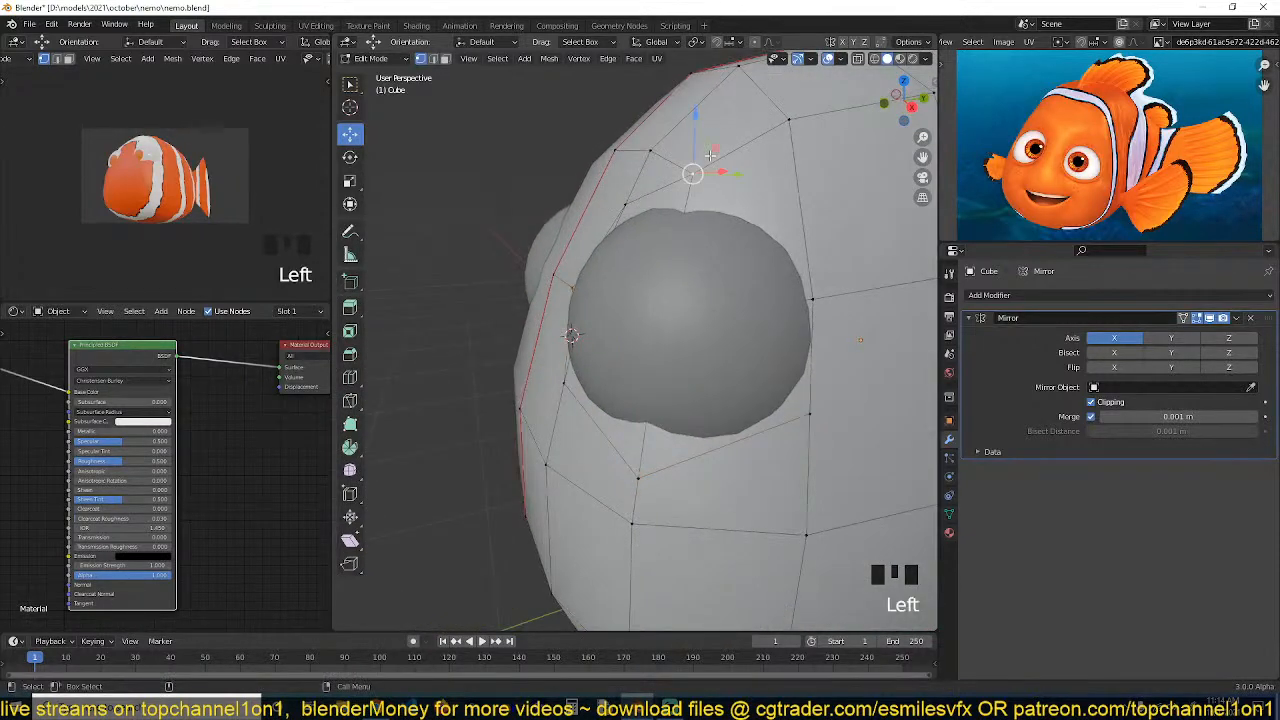
left_click(807, 280, "shift")
key("alt+a")
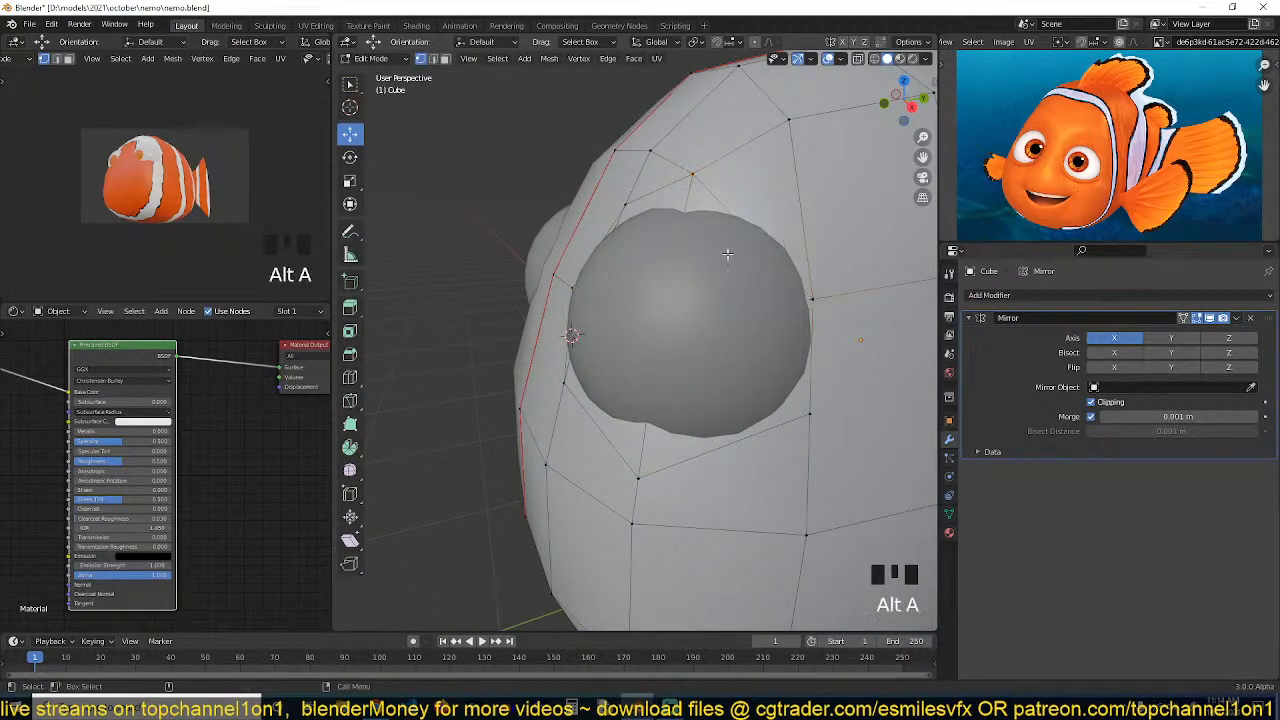
key("grave")
key("grave")
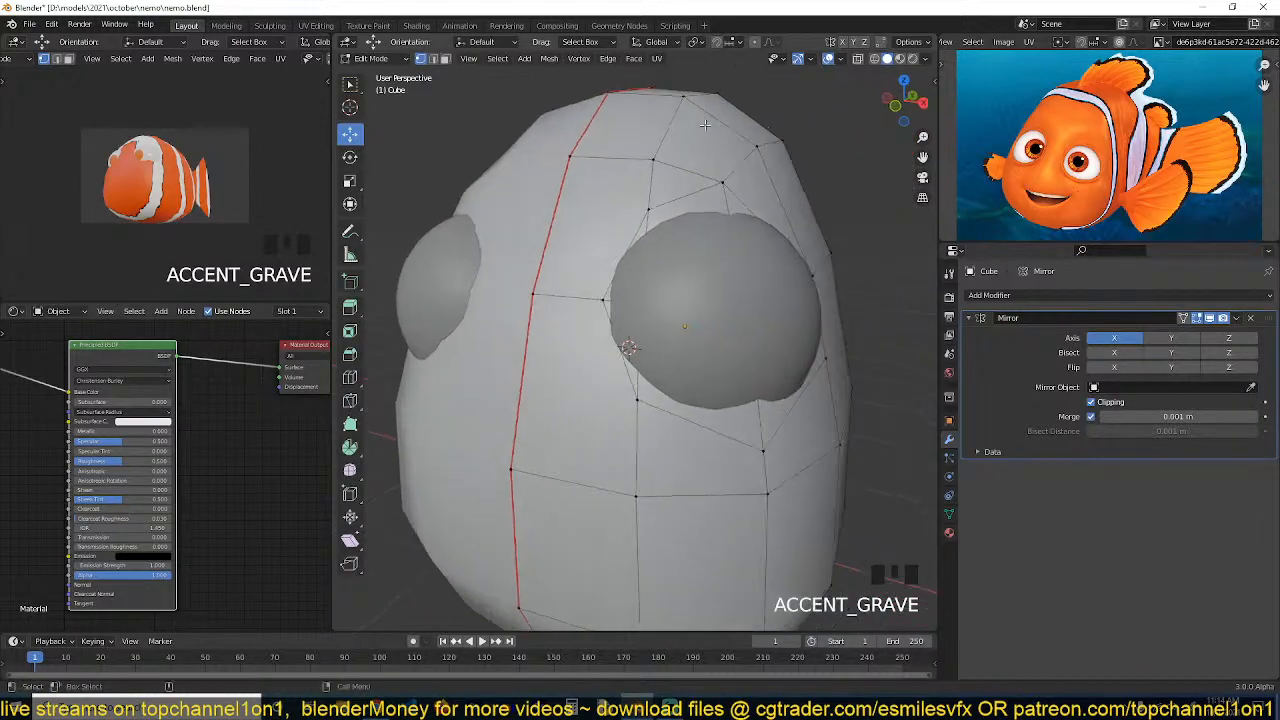
key("grave")
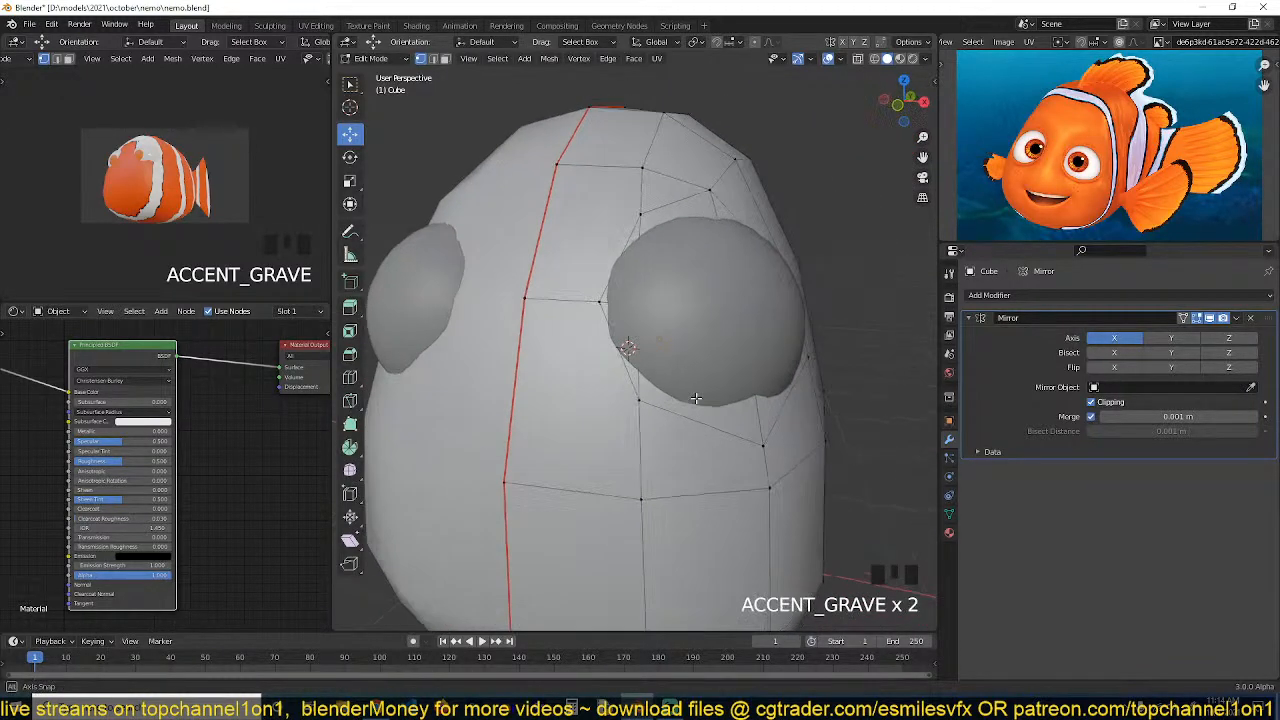
key("grave")
middle_click_drag(846, 350, 763, 357)
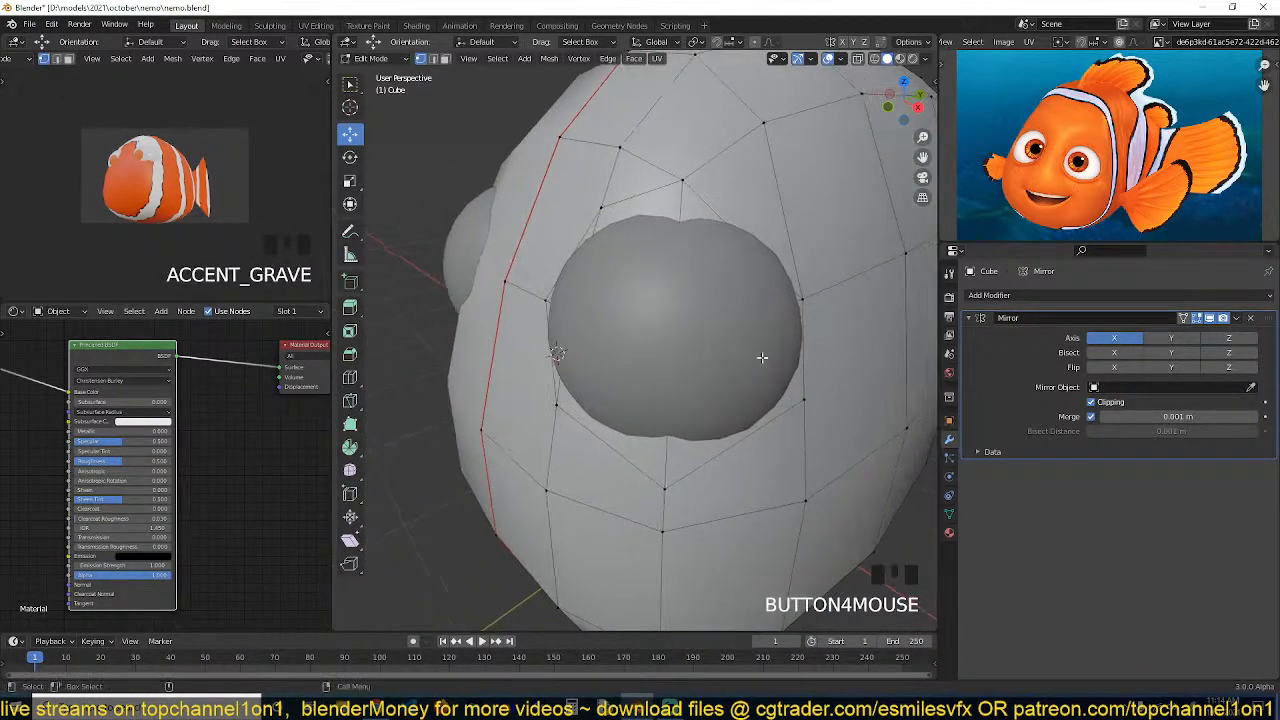
key("grave")
Select the eye sphere and hide it to expose the body mesh underneath
key("Tab")
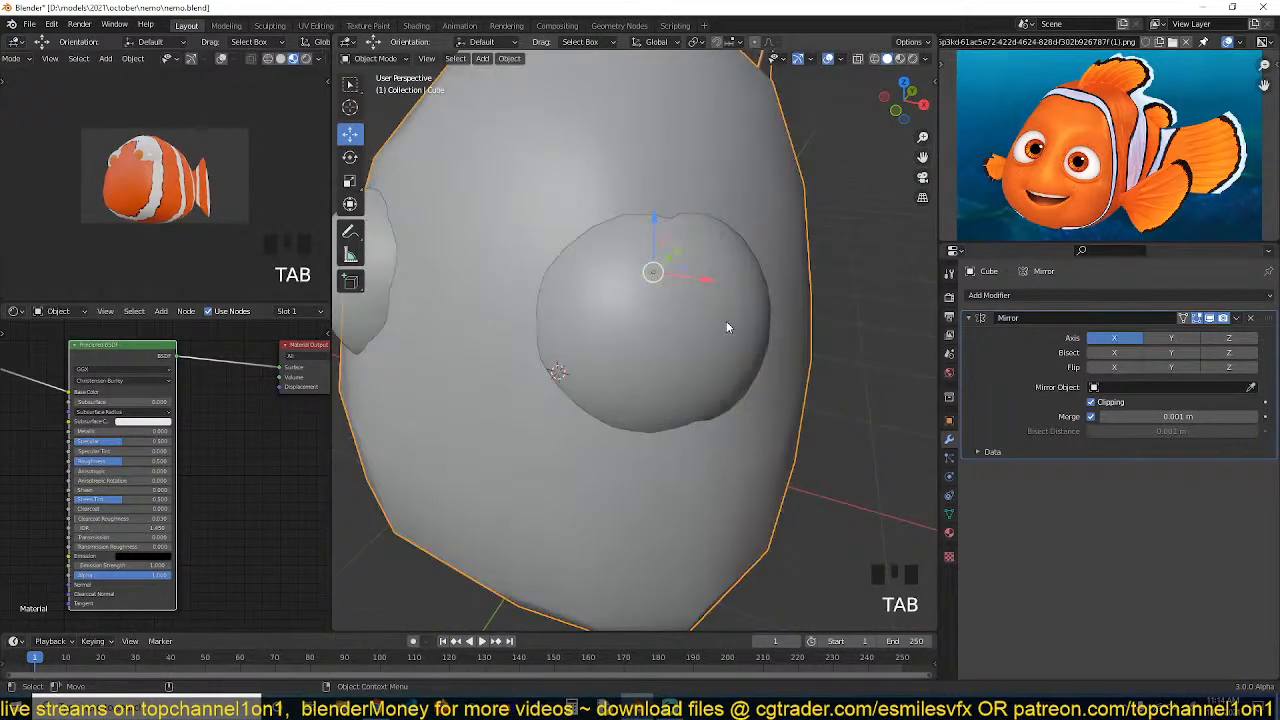
left_click(727, 326)
key("h")
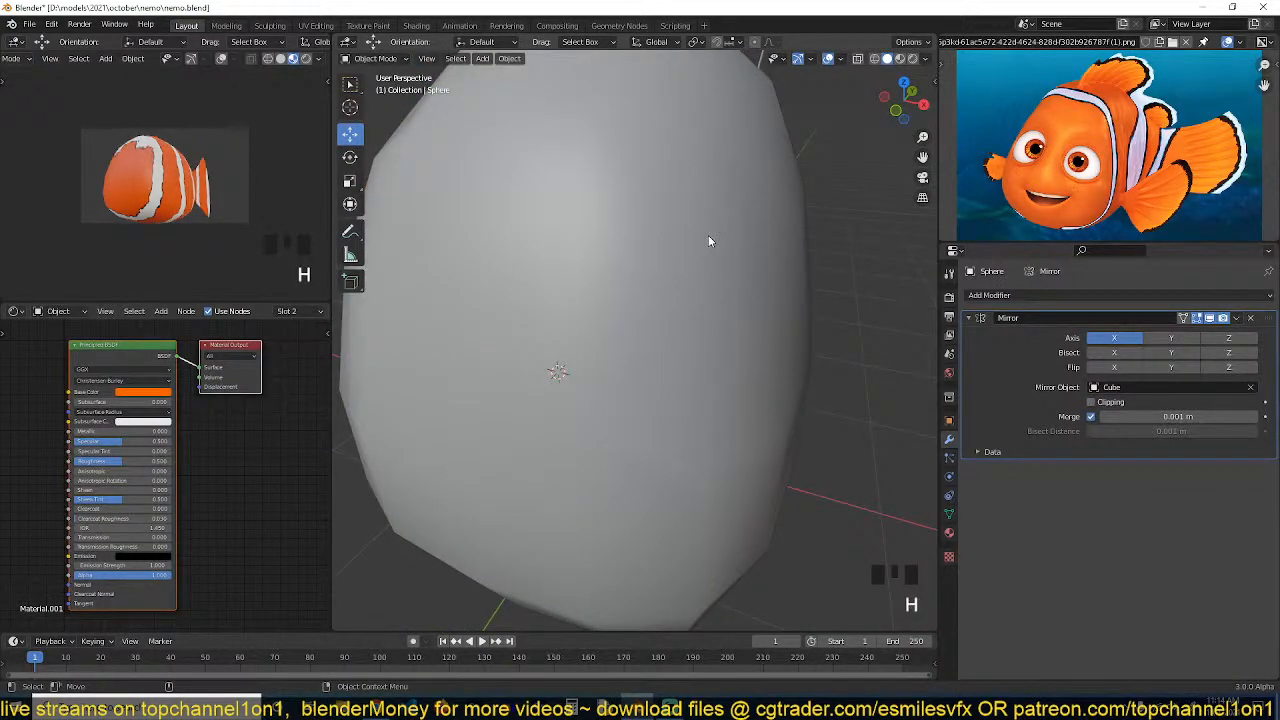
Select the body faces surrounding the eye socket to review the socket's outline
key("Tab")
key("grave")
key("alt+a")
left_click(585, 278)
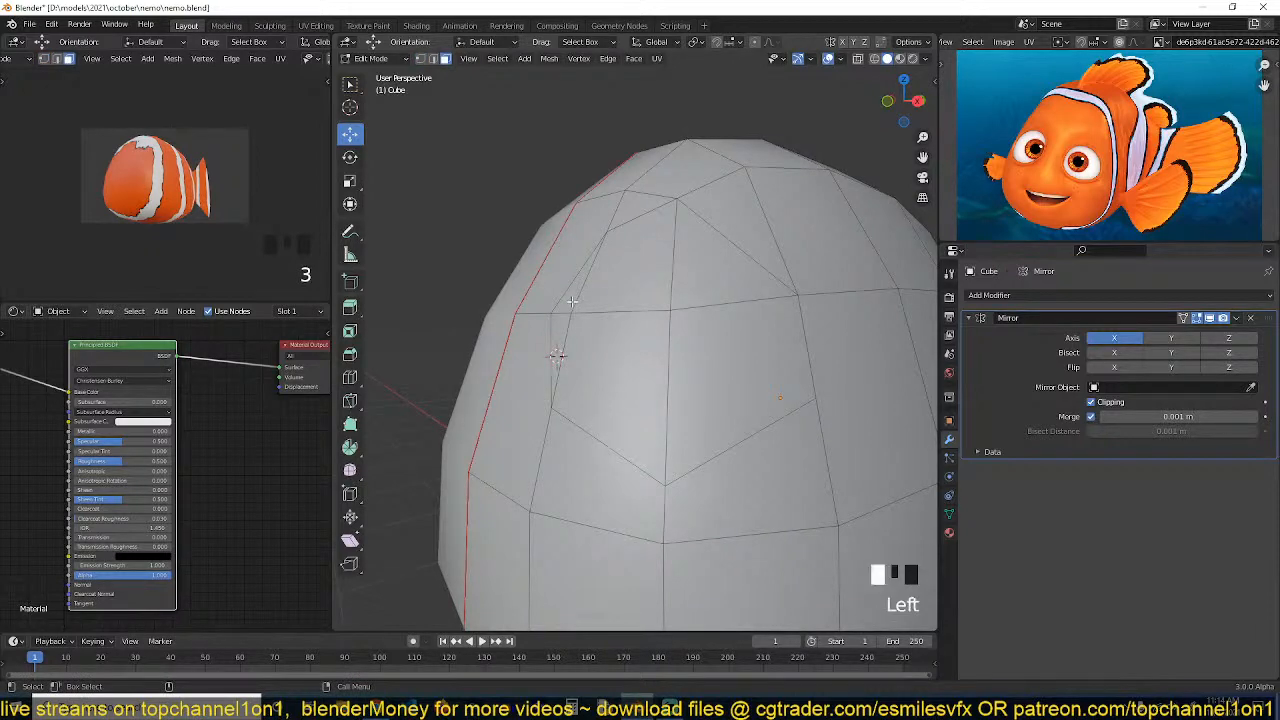
left_click(615, 390, "shift")
left_click(740, 380, "shift")
left_click(680, 262, "shift")
left_click(660, 268, "shift")
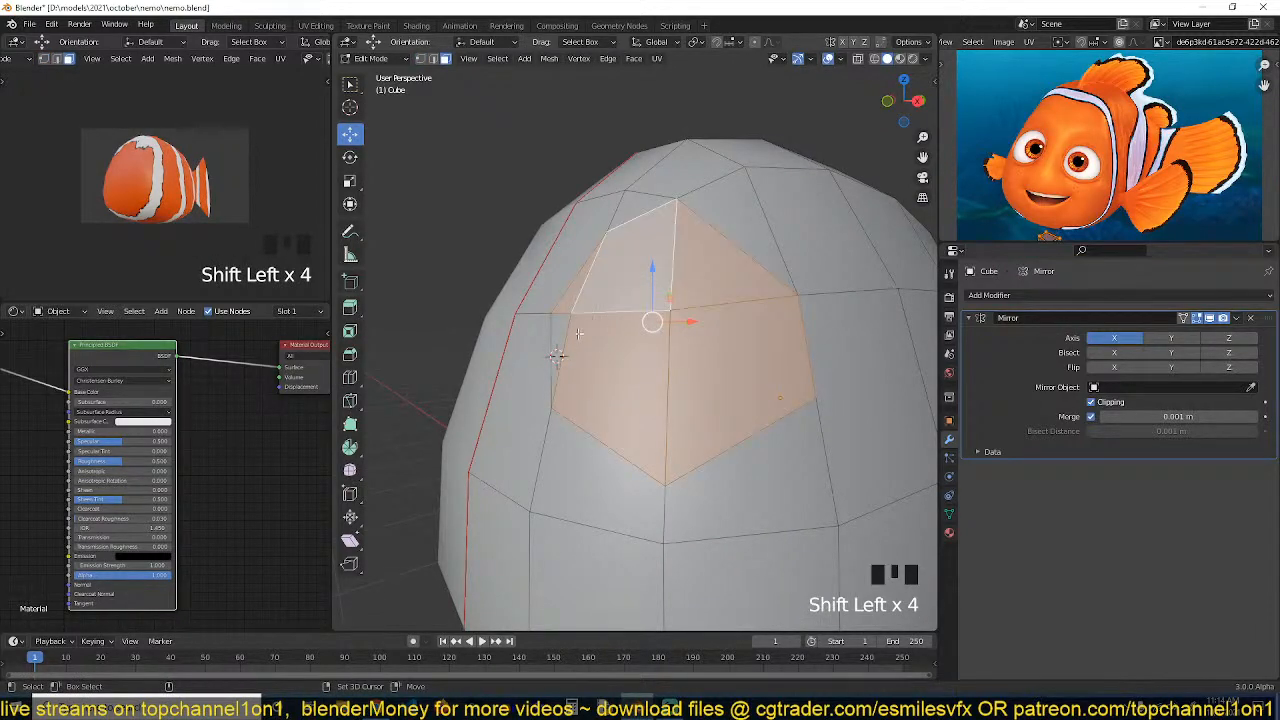
left_click(566, 328, "shift")
key("Tab")
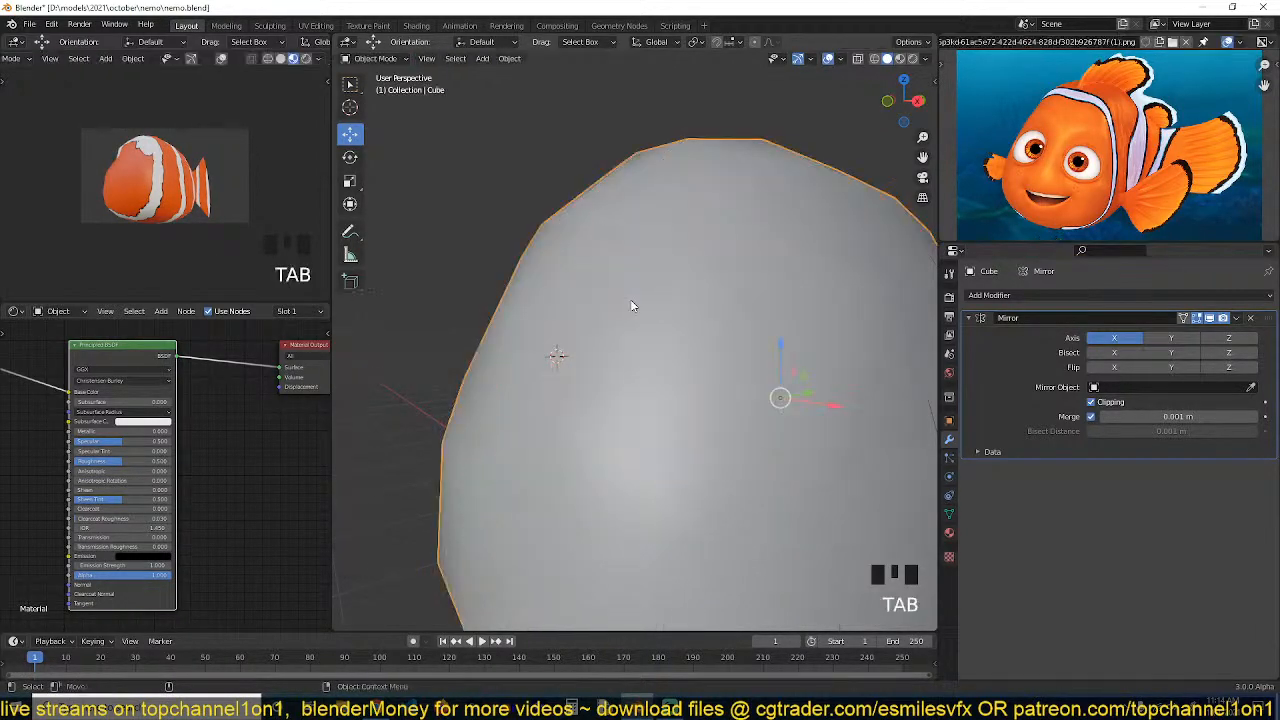
Knife-cut a vertical edge on the body from the socket's top corner down along its left side
key("grave")
key("Tab")
key("alt+a")
middle_click_drag(619, 230, 618, 200)
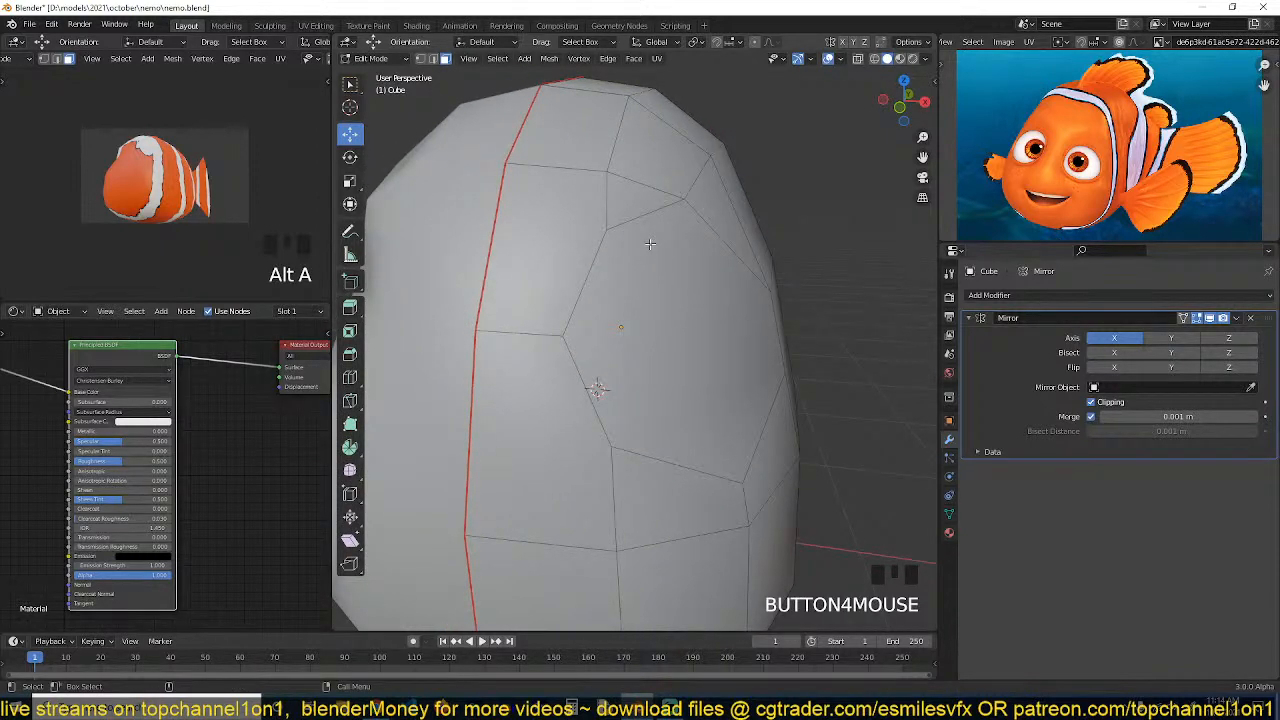
key("k")
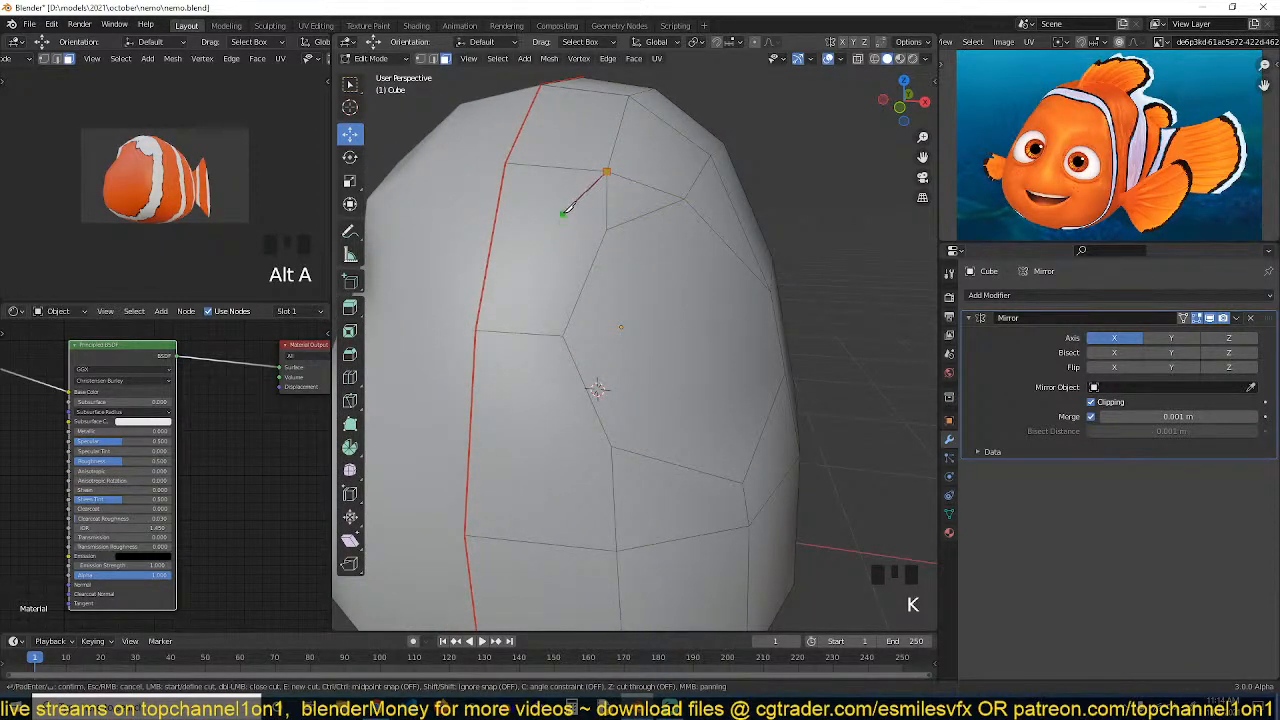
left_click(516, 332)
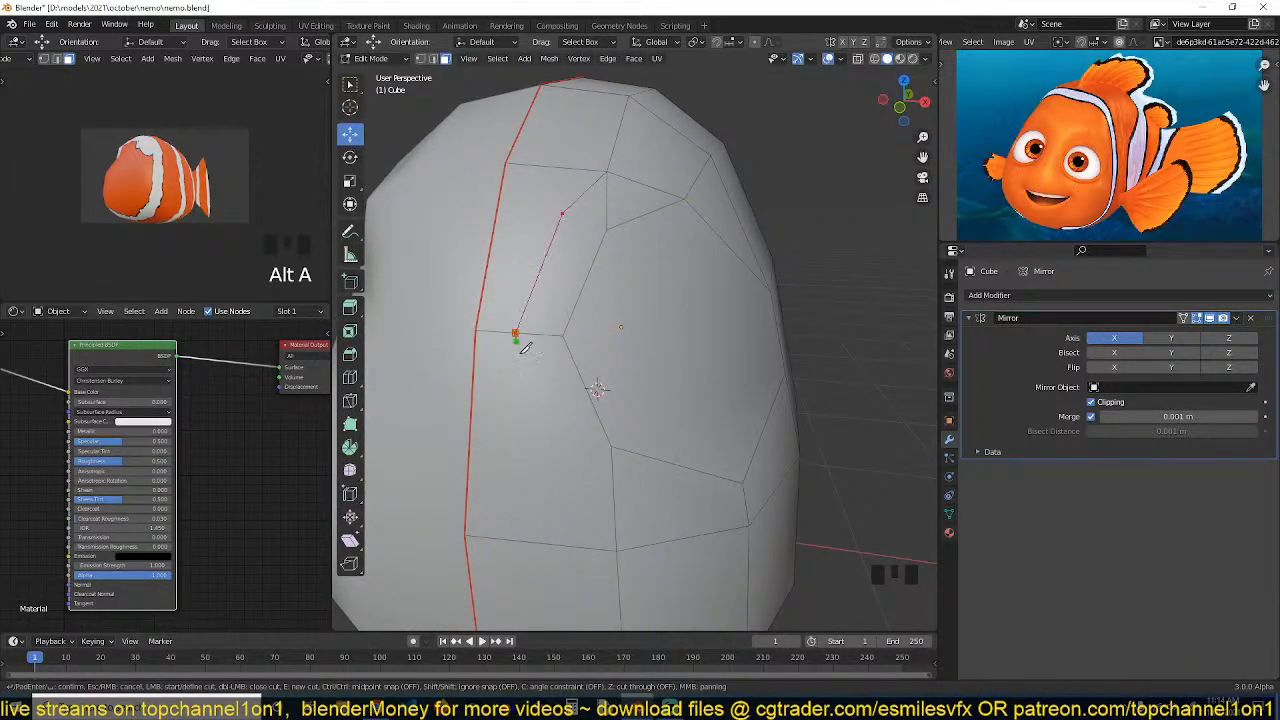
left_click(552, 484)
key("Return")
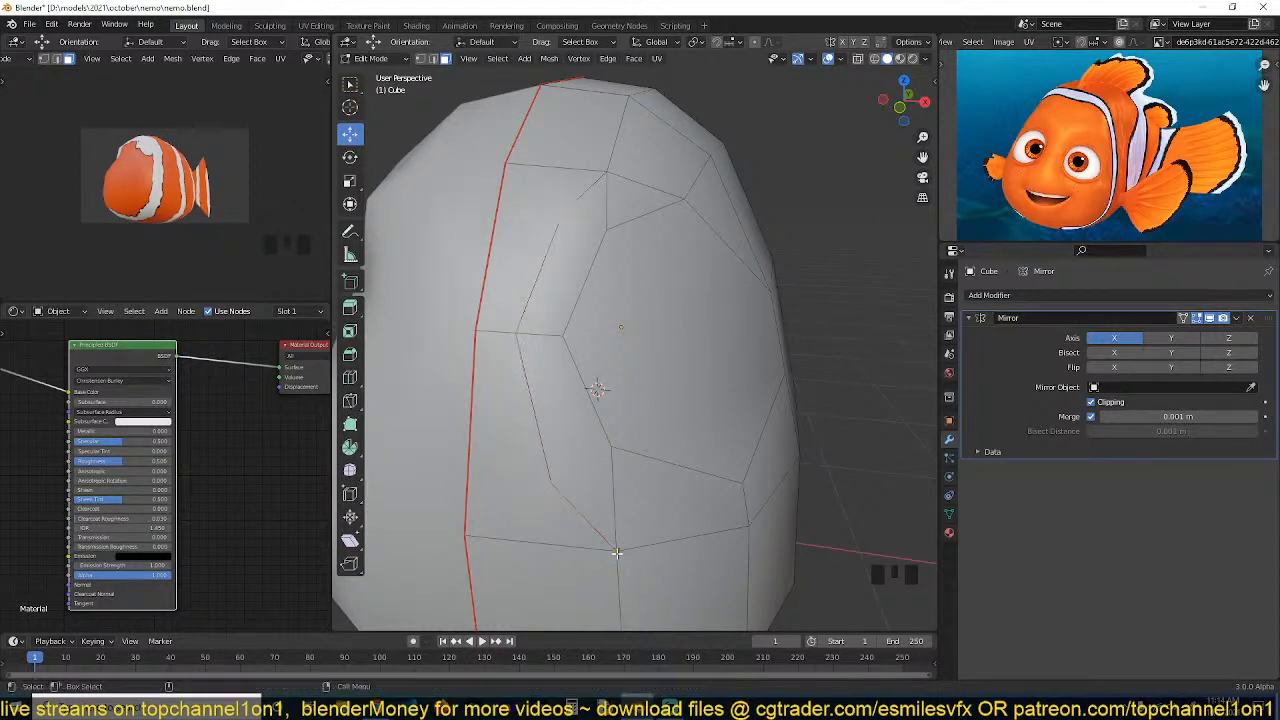
Join the socket's lower-left vertices to the new cut with Connect Vertex Path
key("1")
left_click(610, 446)
left_click(551, 484, "shift")
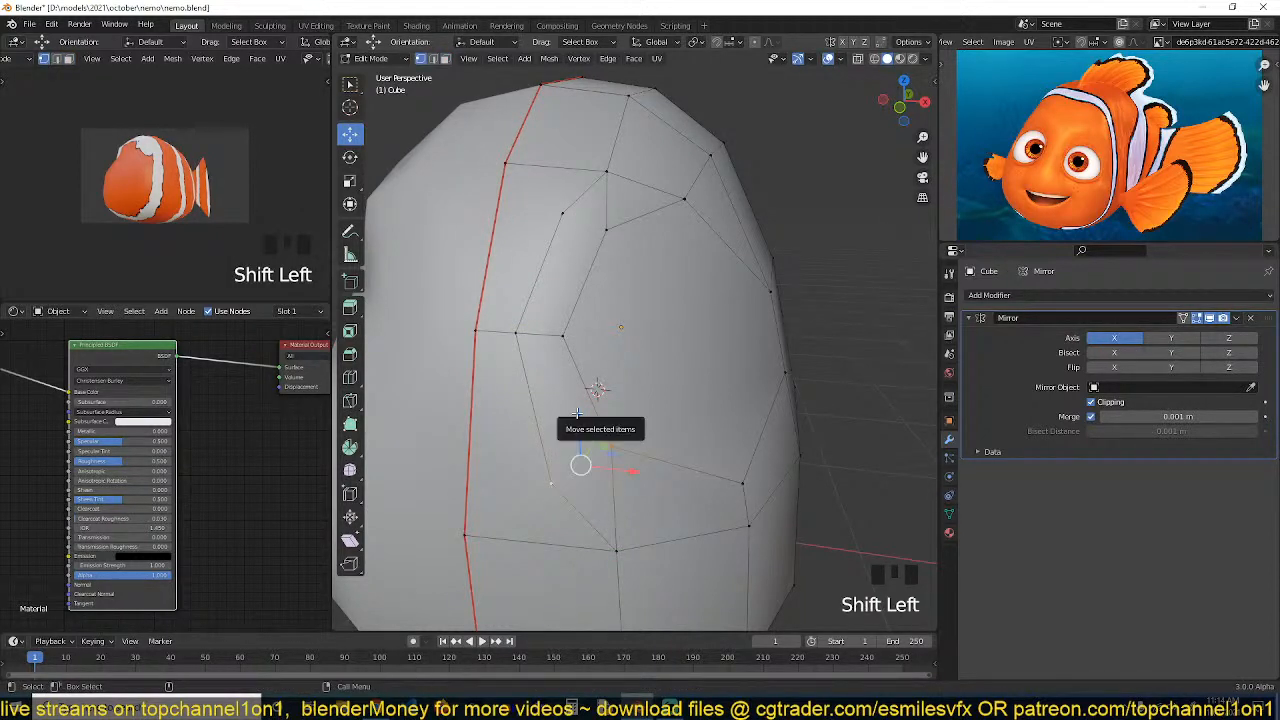
key("k")
key("j")
left_click(555, 489)
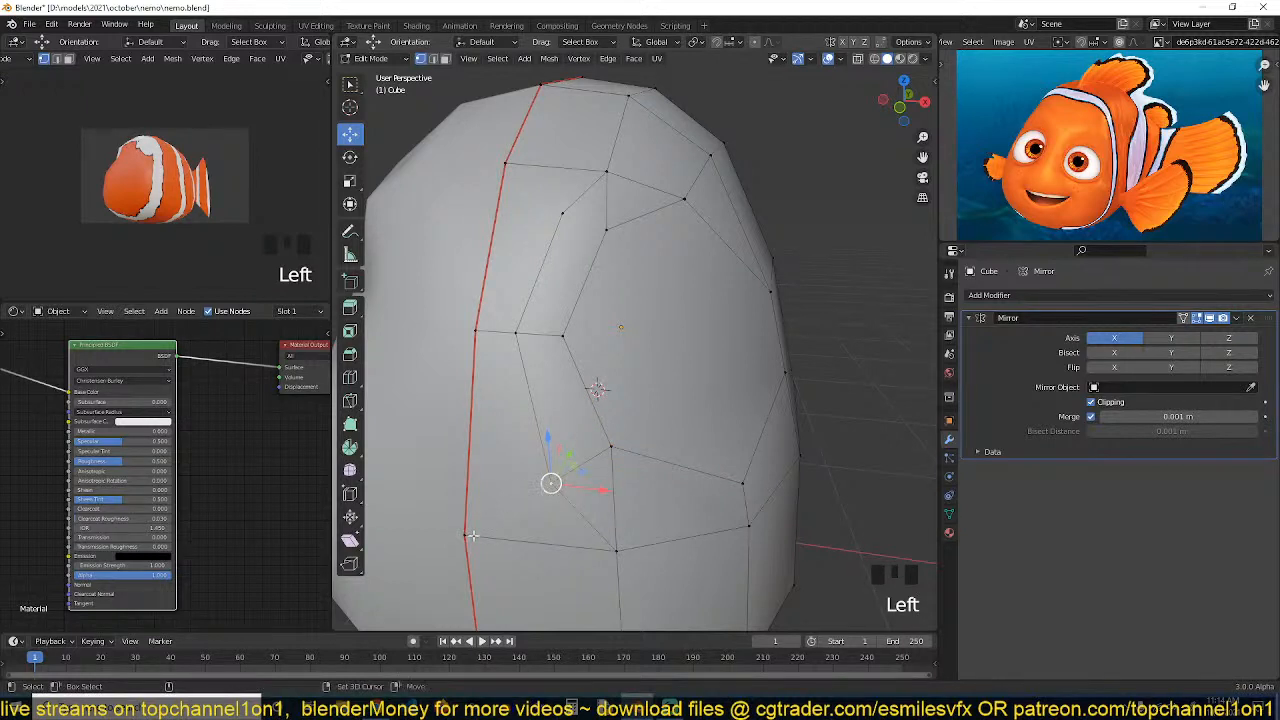
left_click(467, 535, "shift")
key("j")
Join the socket's upper vertices to the body's top corner with Connect Vertex Path
left_click(603, 226)
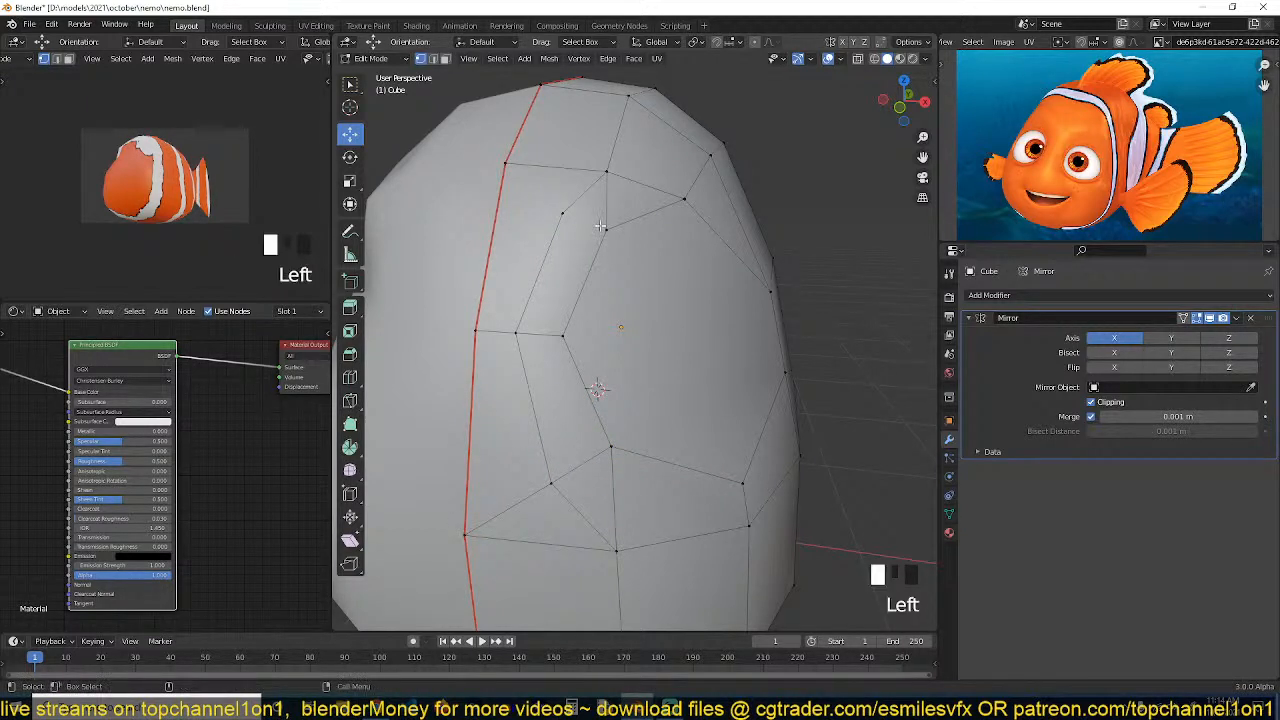
left_click(564, 213, "shift")
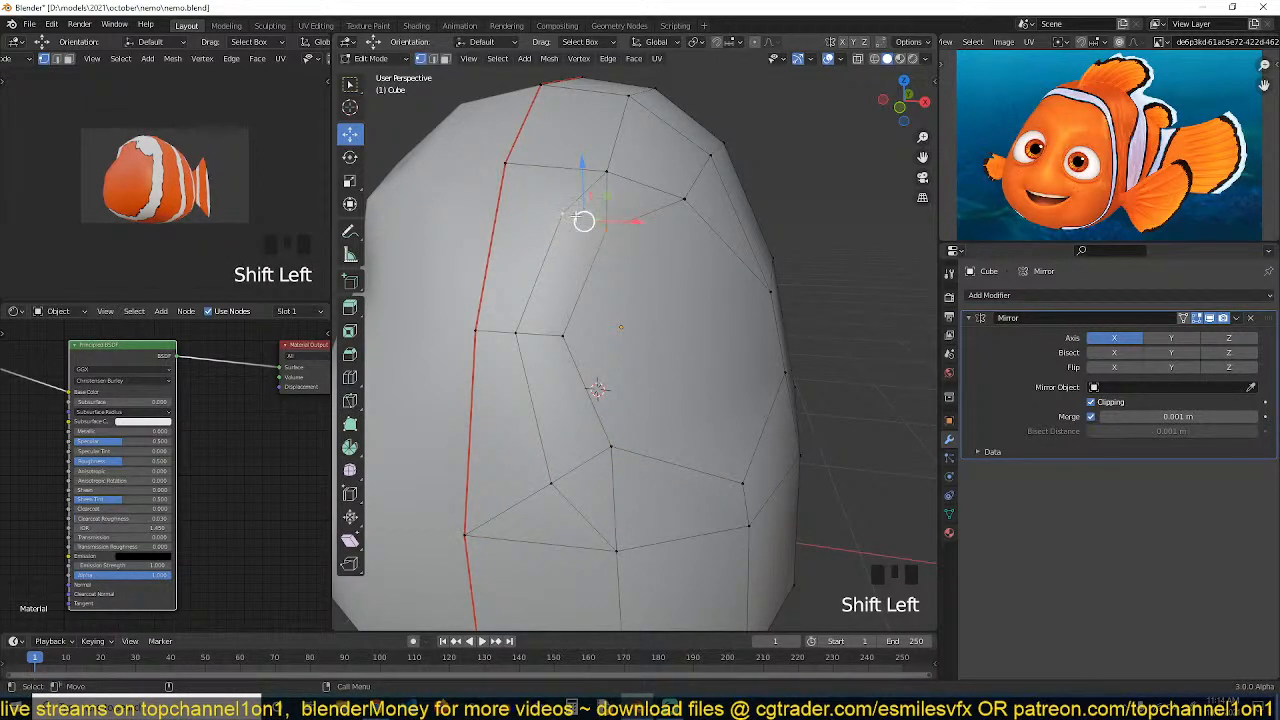
left_click(562, 213)
left_click(506, 163, "shift")
key("j")
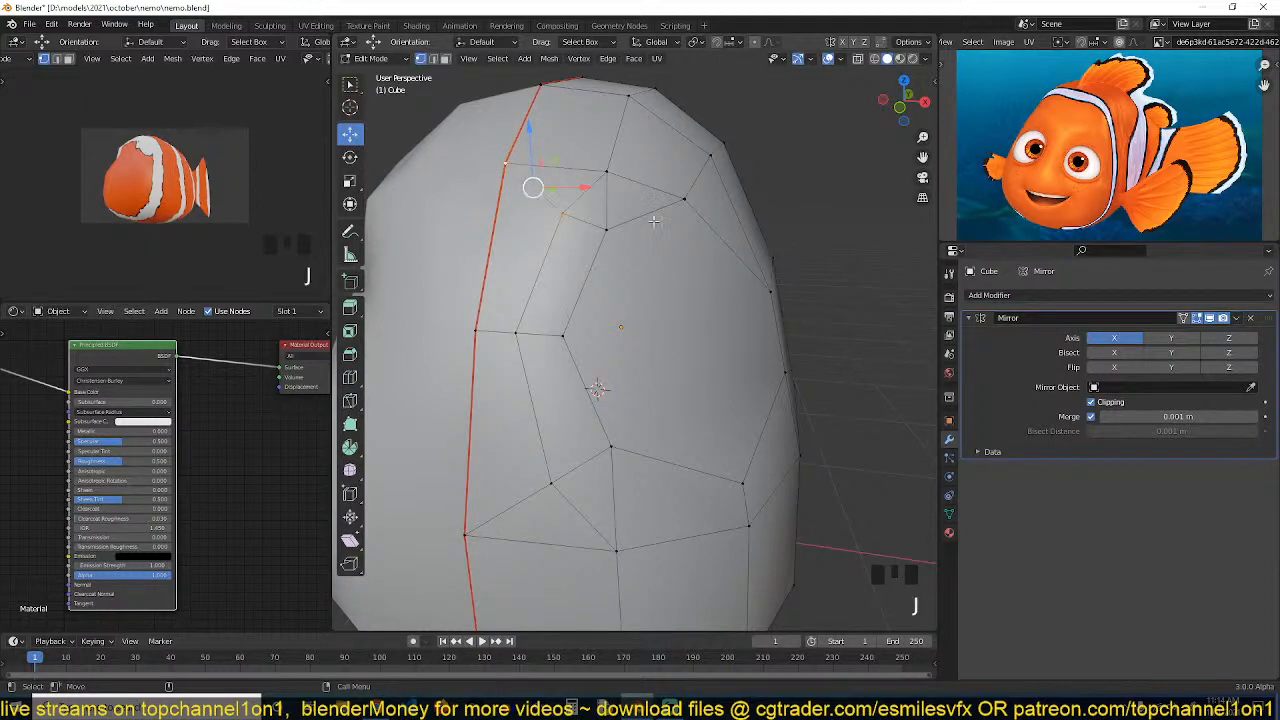
Select a vertex on the body's top and move it in top view to smooth the upper edge loop
key("alt+a")
key("grave")
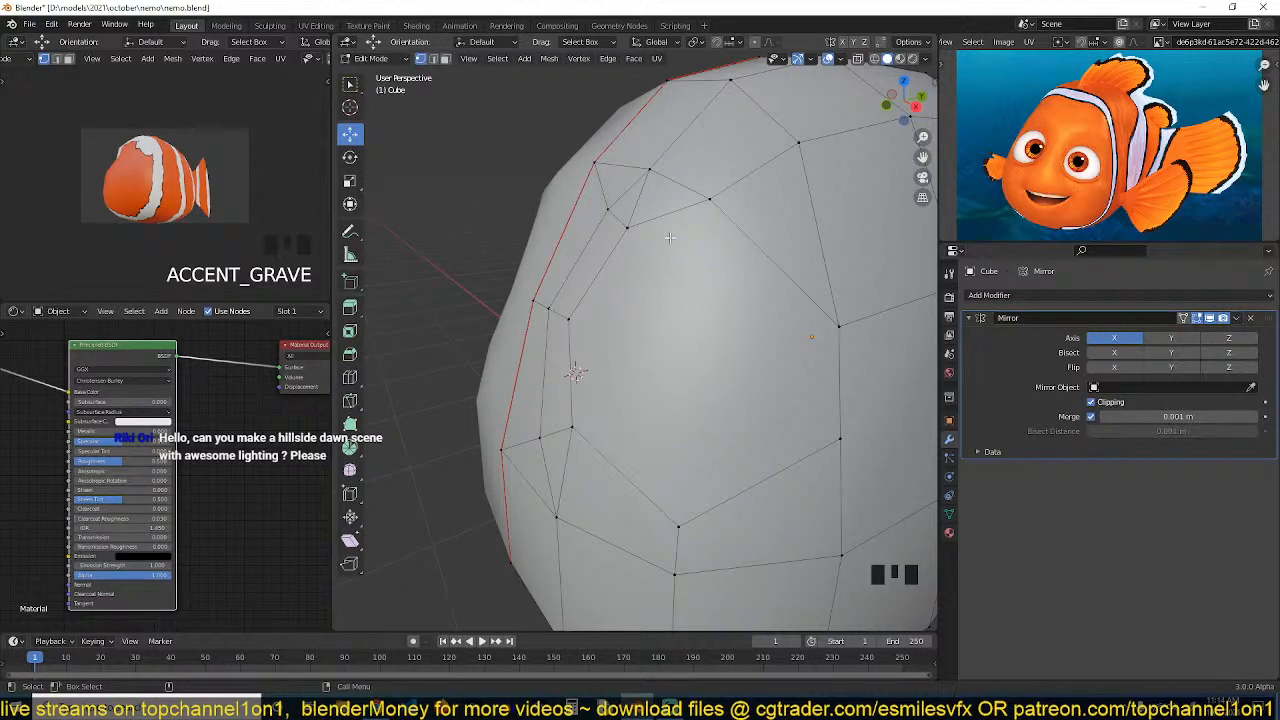
key("grave")
key("3")
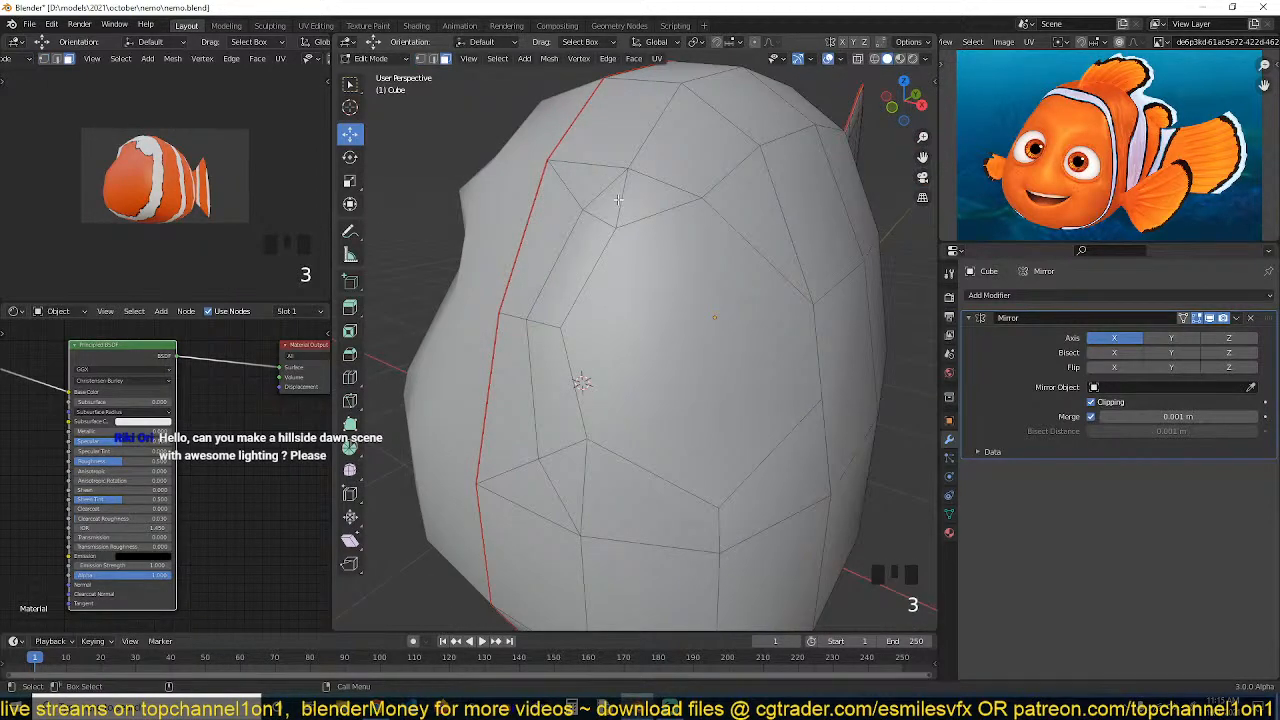
left_click(630, 200, "shift")
key("1")
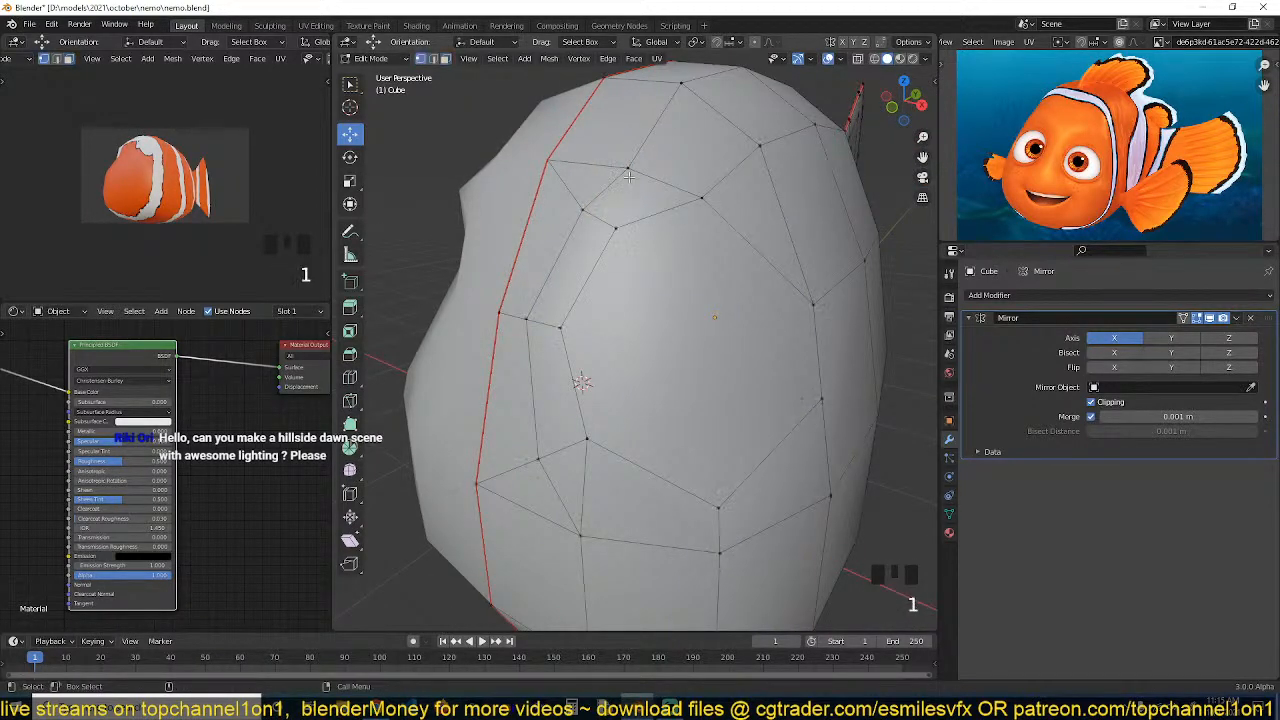
left_click(627, 167)
key("KP_7")
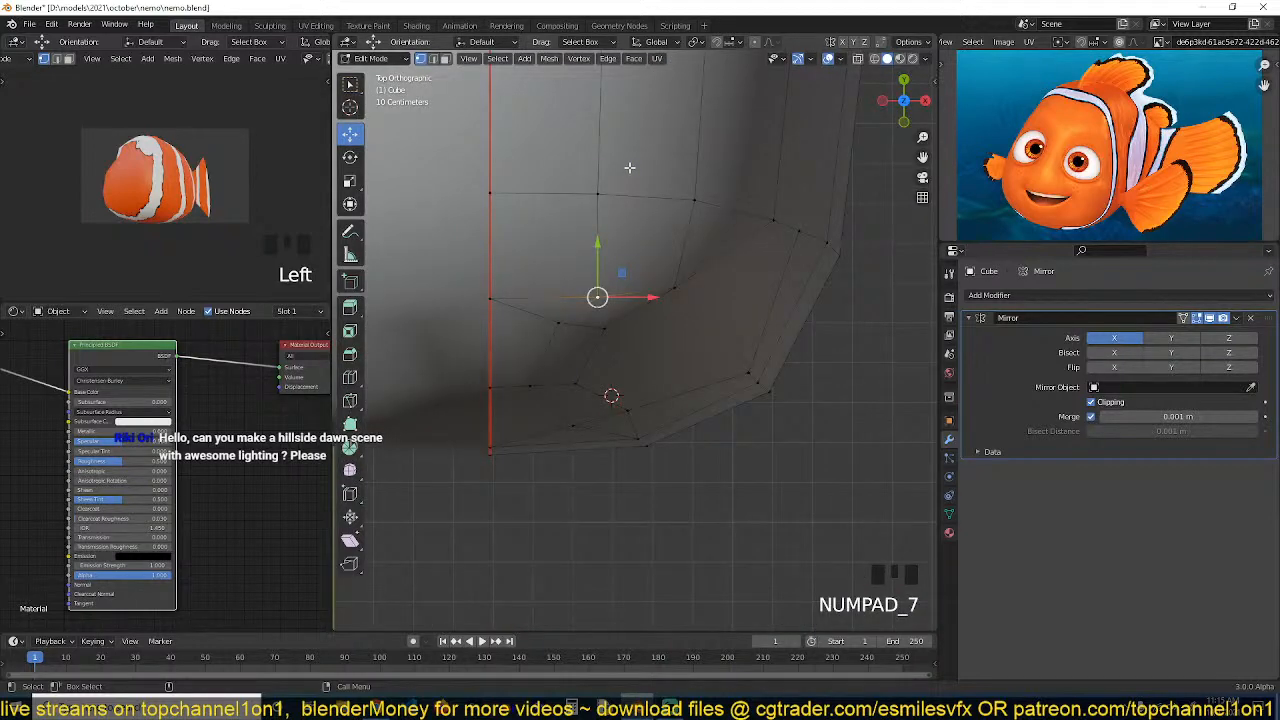
key("g")
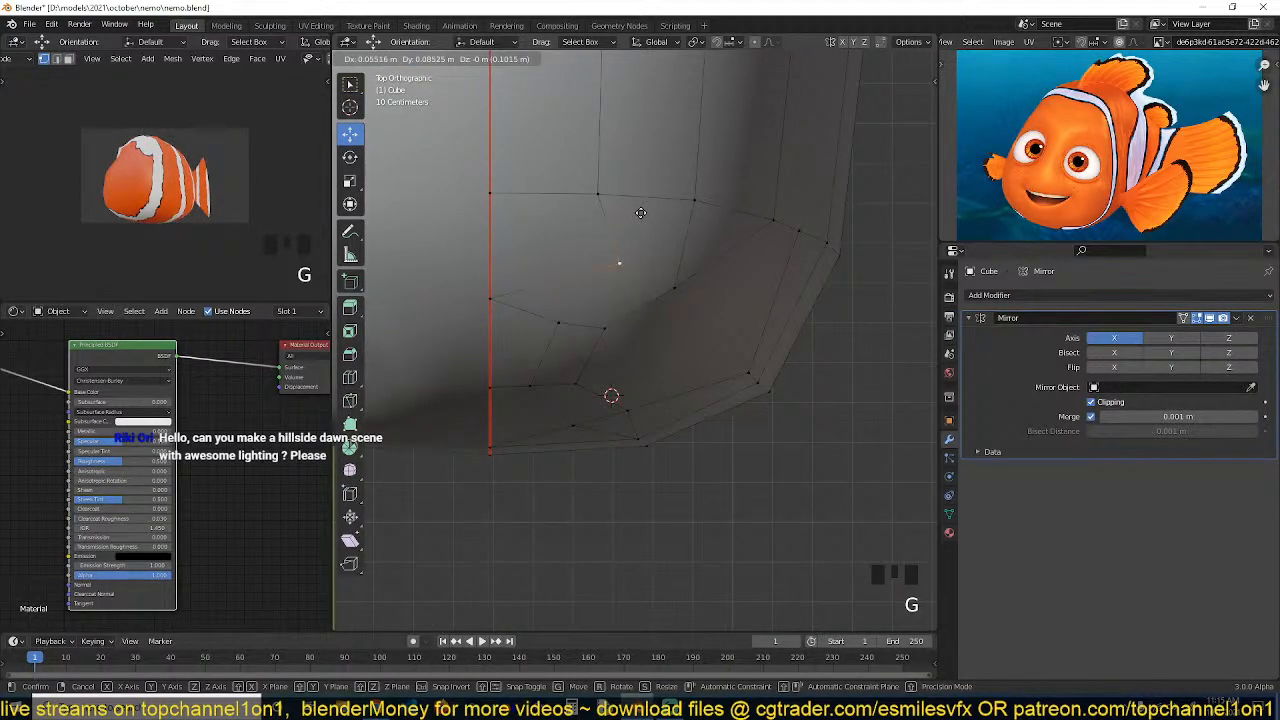
left_click(640, 212)
key("g")
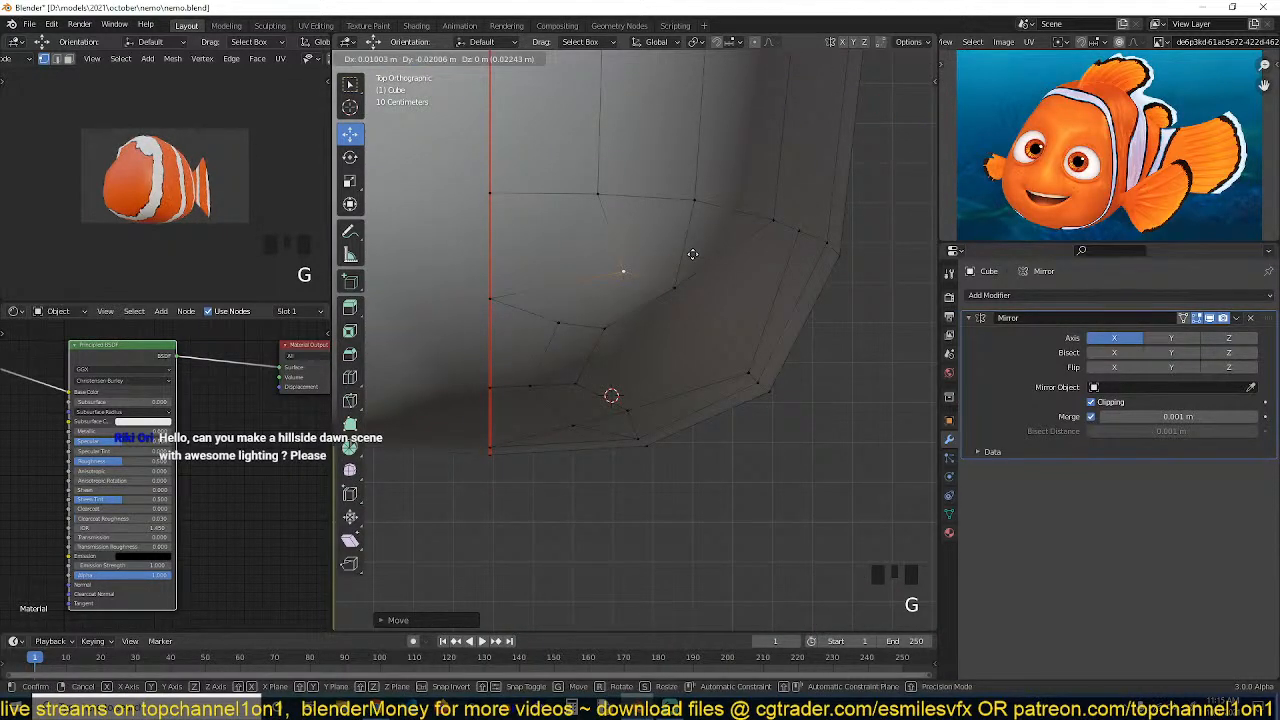
left_click(694, 254)
Slide two vertices below the eye socket along their edges to even out the faces
key("grave")
middle_click_drag(659, 241, 750, 360)
left_click(740, 419)
key("g")
key("g")
left_click(737, 440)
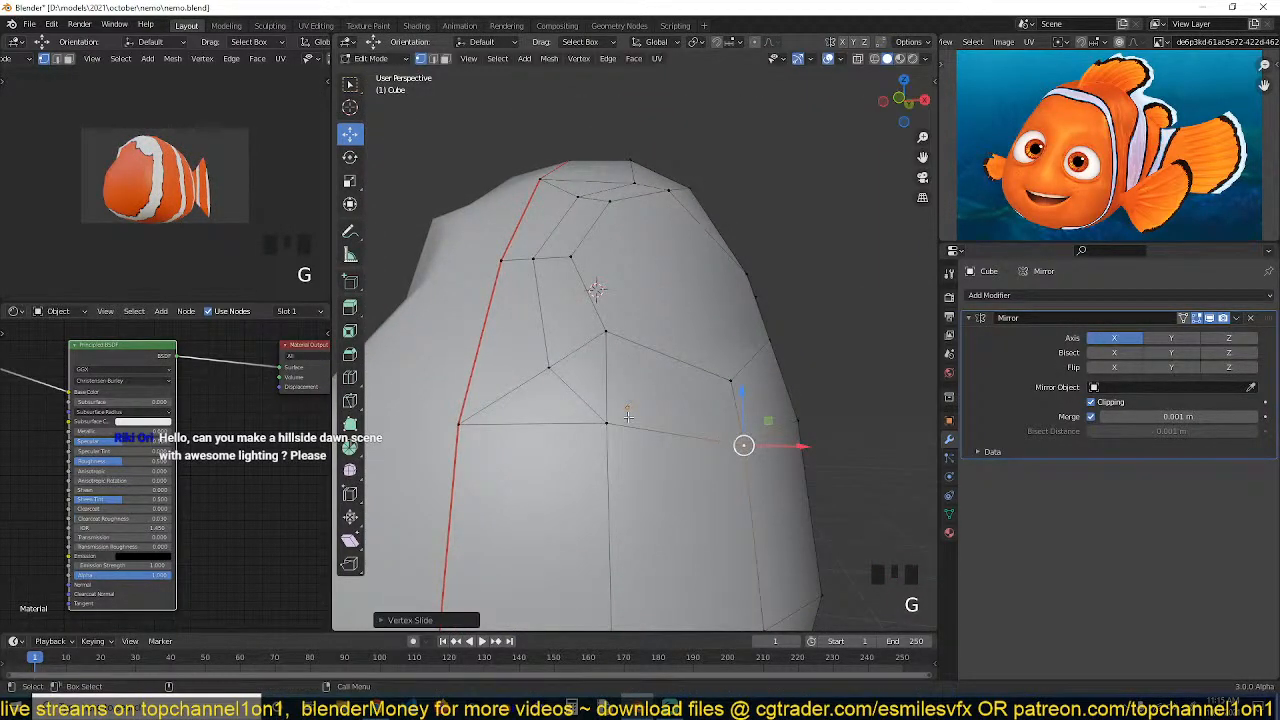
left_click(606, 423)
key("g")
key("g")
left_click(668, 429)
Examine the face loop running around the eye socket
key("grave")
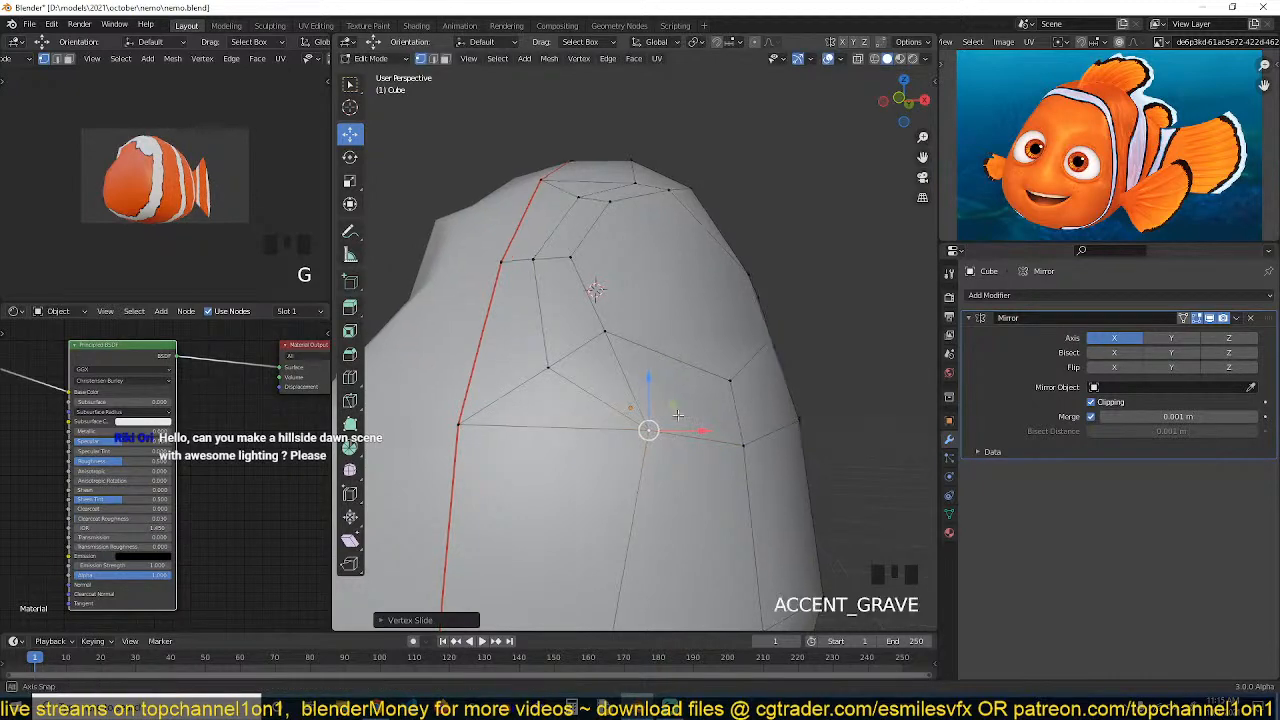
scroll(668, 429, "down", 2)
middle_click_drag(668, 429, 668, 460)
key("alt+a")
middle_click_drag(724, 321, 560, 282)
key("3")
left_click(560, 282, "alt")
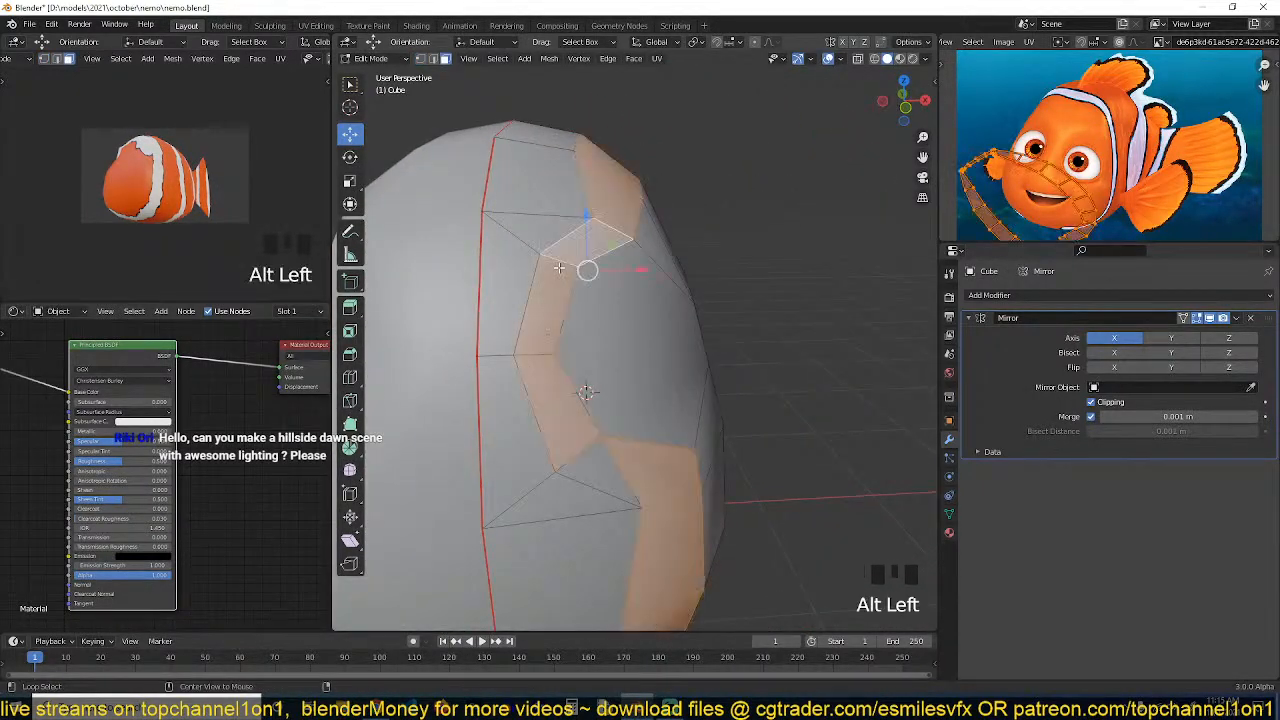
key("alt+a")
key("grave")
middle_click_drag(682, 262, 626, 291)
Unhide the eye sphere and return to Edit Mode on the body
key("Tab")
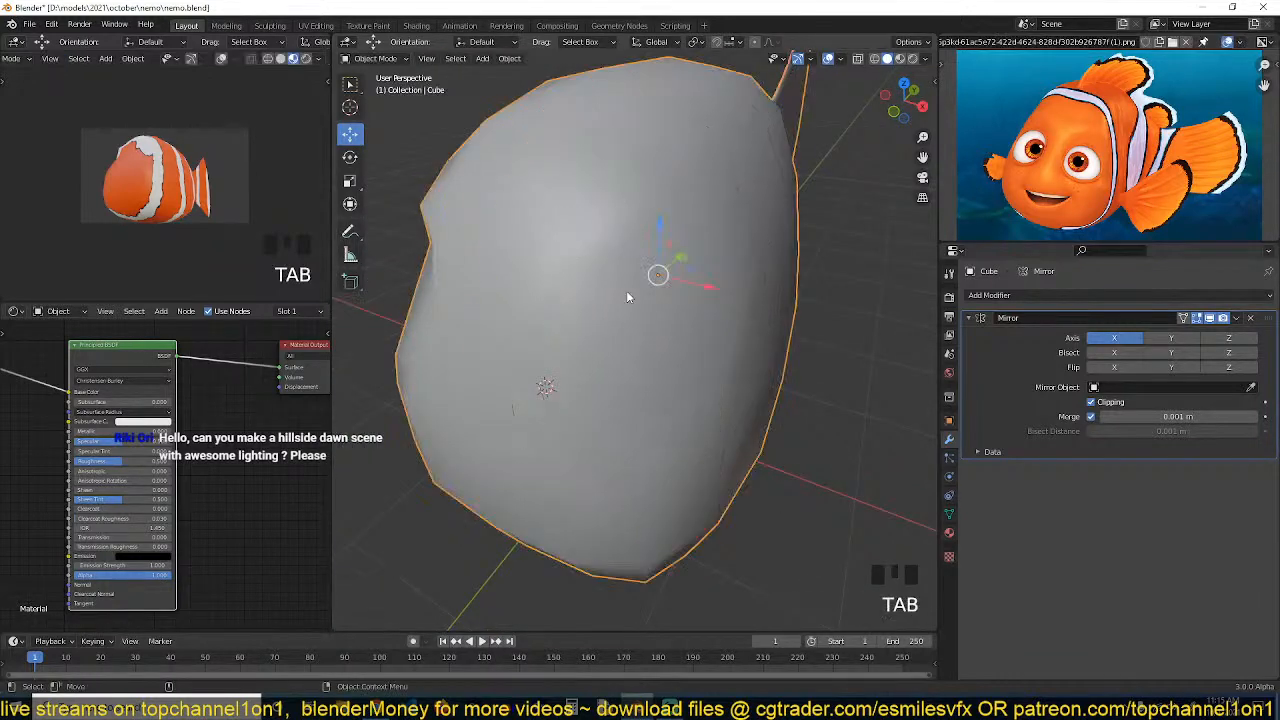
key("alt+h")
left_click(637, 238)
key("Tab")
key("grave")
middle_click_drag(637, 238, 622, 176)
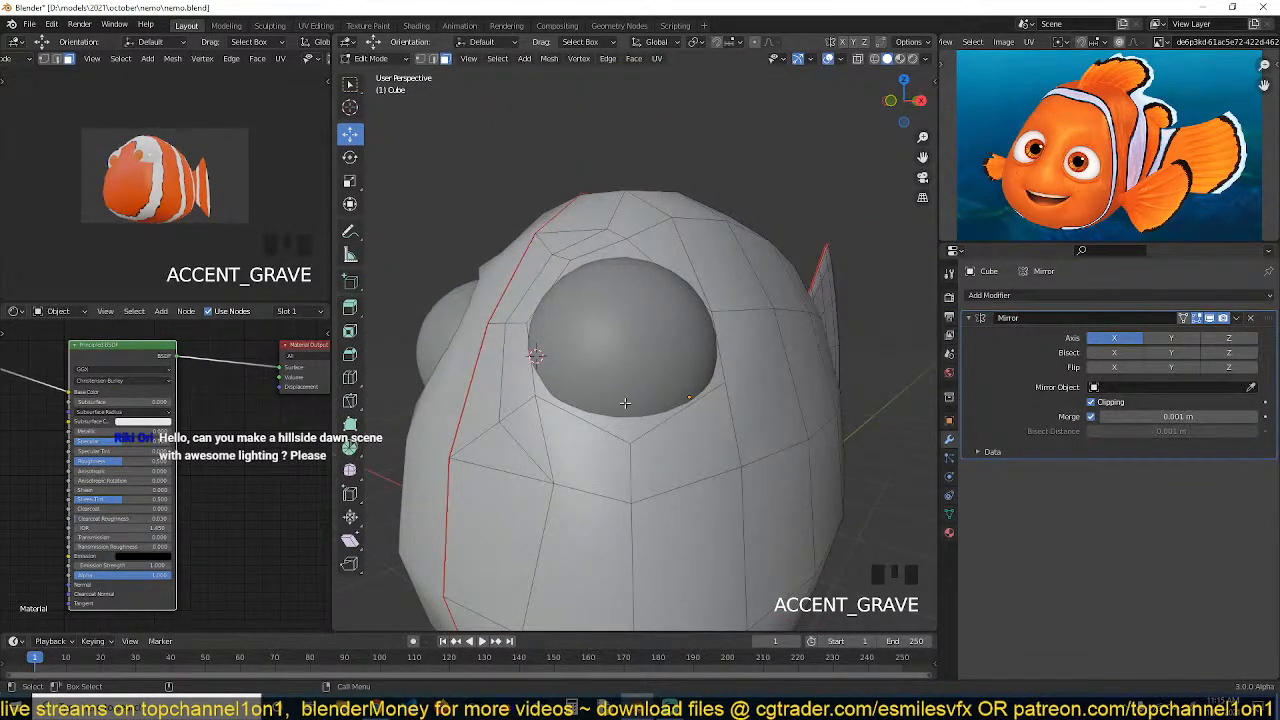
Subdivide the edge beneath the eye socket to add a vertex
key("grave")
middle_click_drag(625, 403, 660, 412)
key("1")
middle_click_drag(663, 466, 629, 366, "shift")
left_click(680, 336)
key("grave")
key("2")
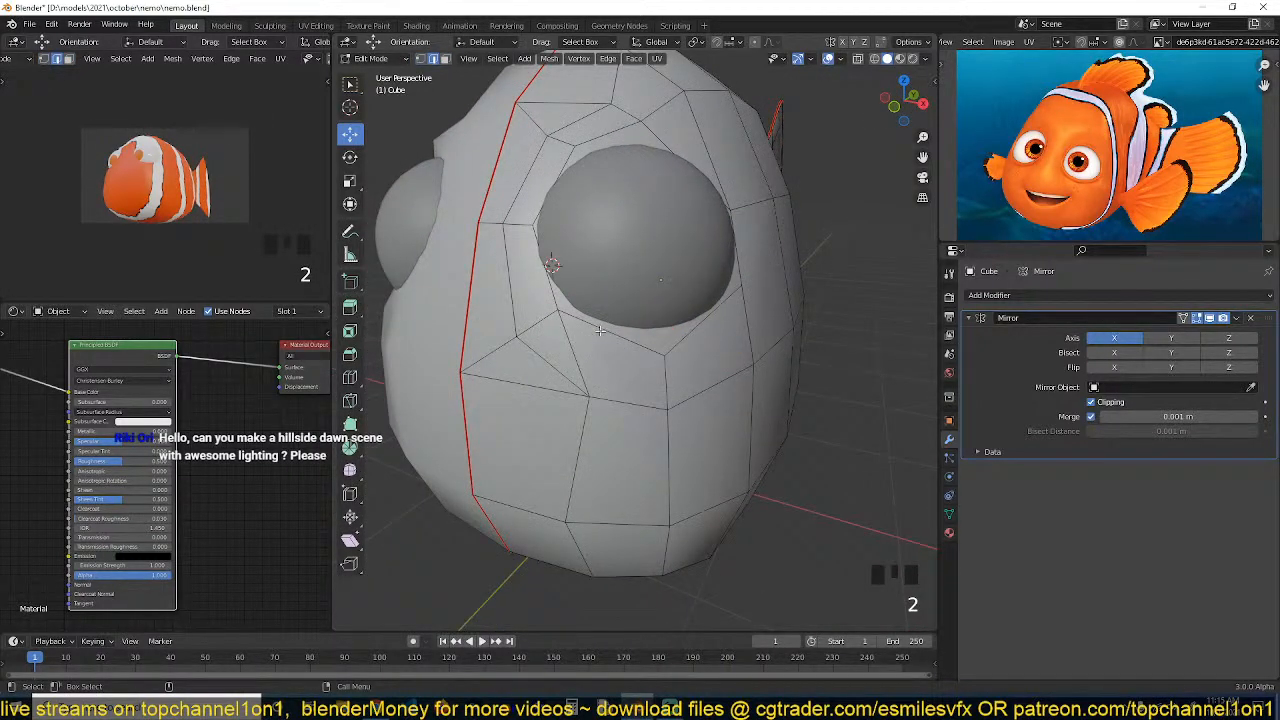
left_click(605, 331)
right_click(627, 283)
left_click(618, 287)
Slide the new vertex below the socket along its edge, undoing and redoing the slide
key("1")
left_click(609, 334)
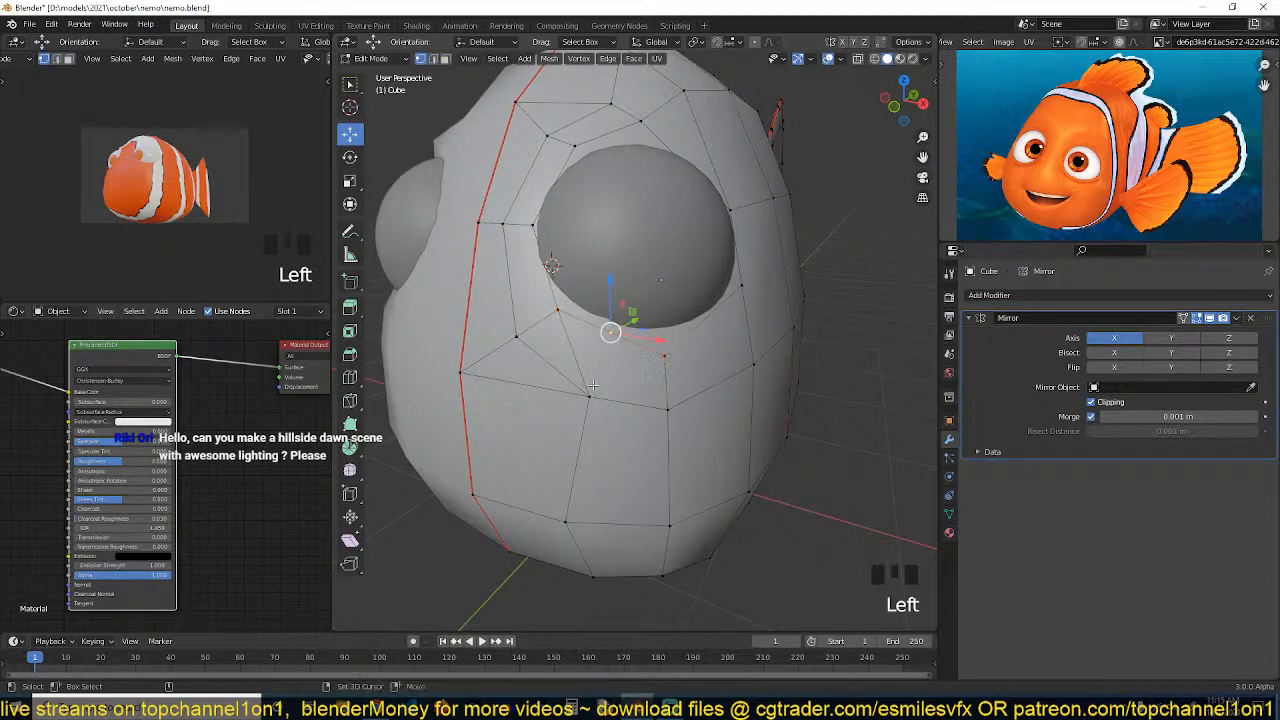
left_click(590, 395, "shift")
left_click(609, 334)
key("g")
key("g")
key("ctrl+z")
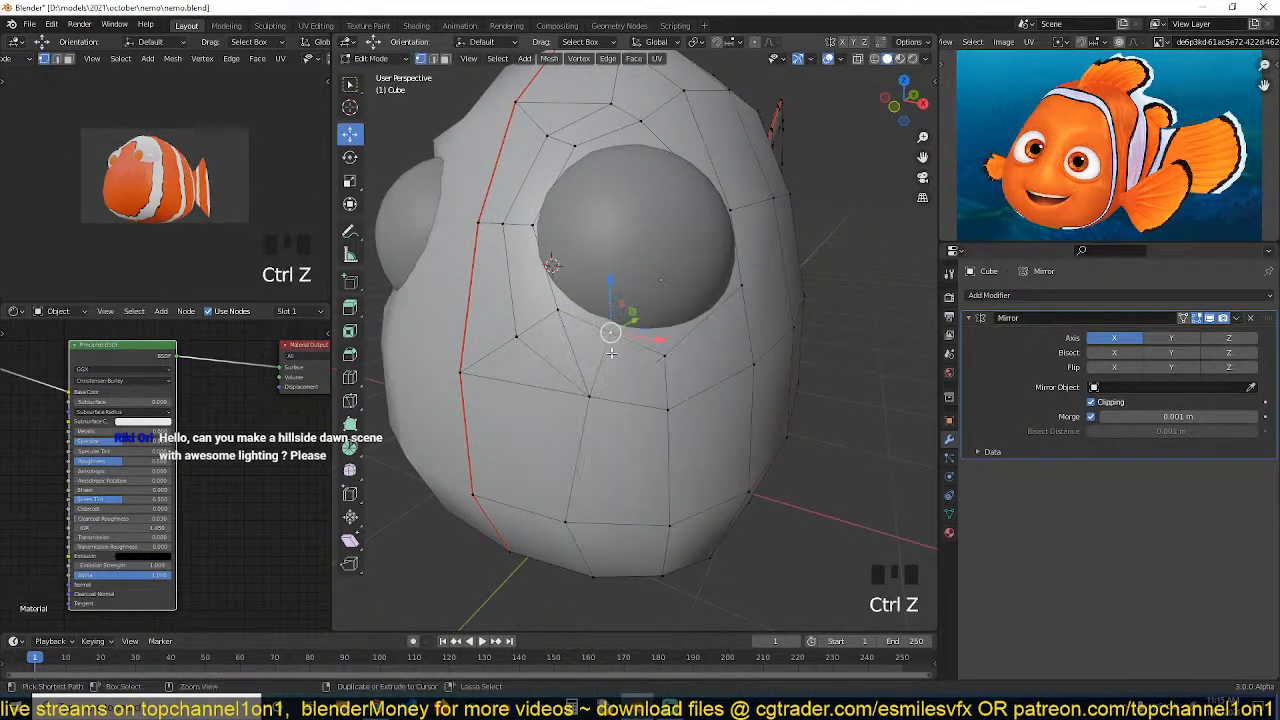
key("g")
key("g")
left_click(619, 344)
Select the face loop around the eye socket to check its flow, then deselect it
key("2")
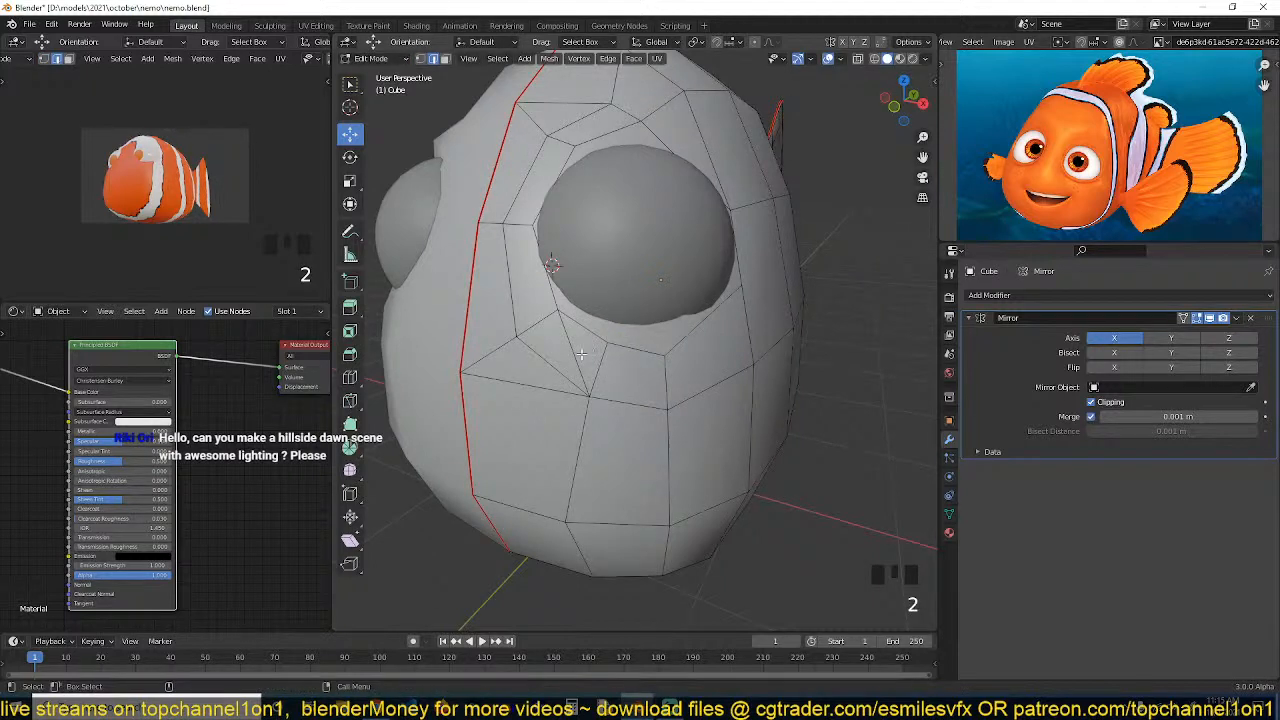
key("3")
left_click(582, 355)
left_click(567, 354, "shift")
key("f")
left_click(665, 372, "alt")
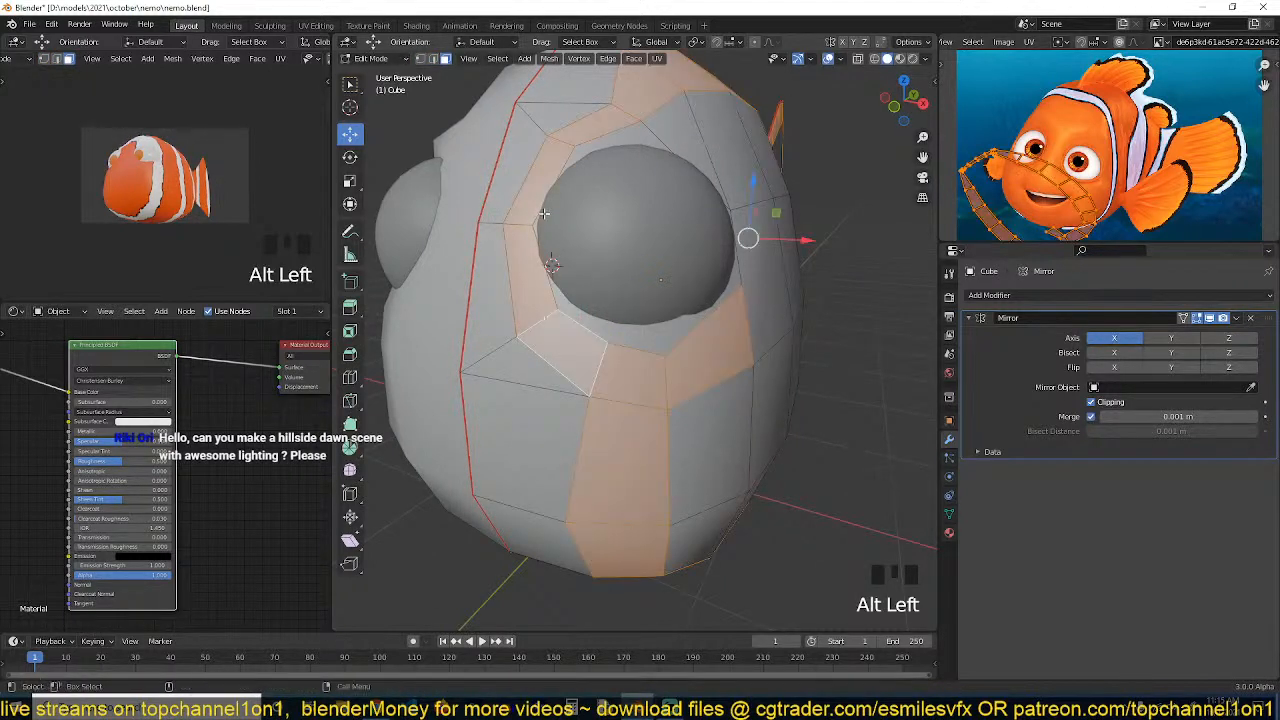
key("alt+a")
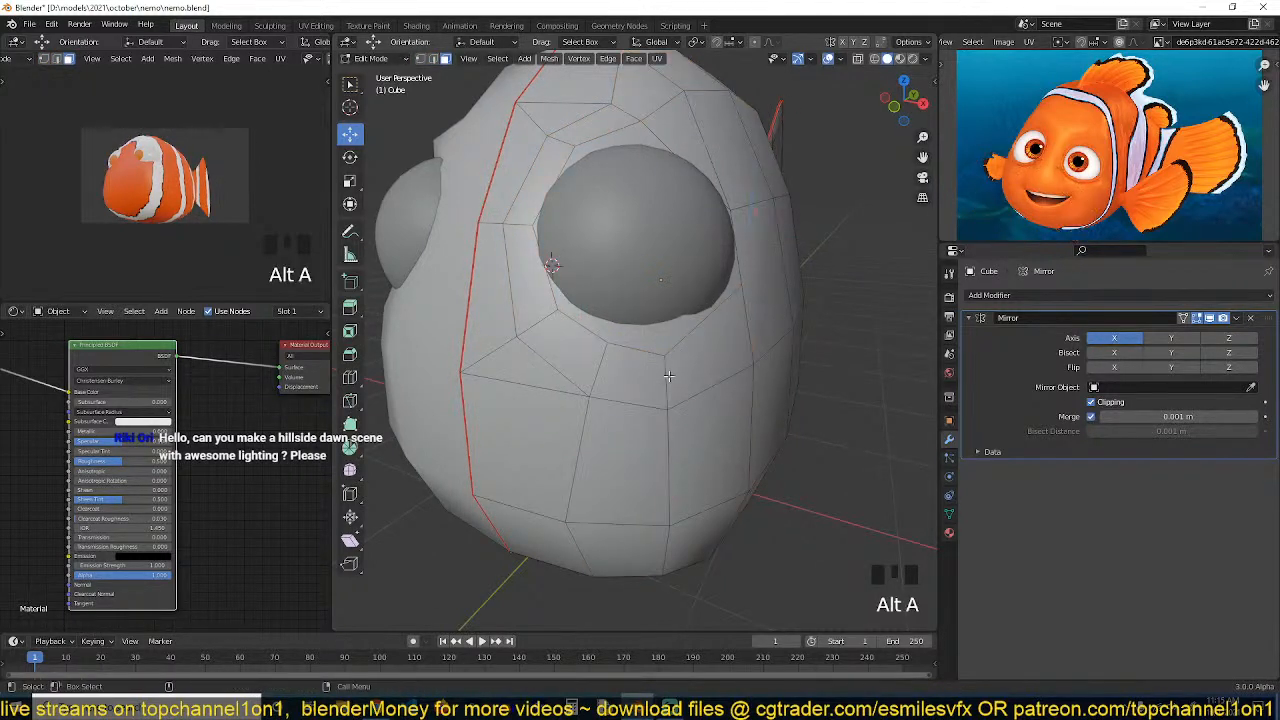
Slide a vertex under the eye socket sideways along its edge loop
key("grave")
key("1")
left_click(646, 129)
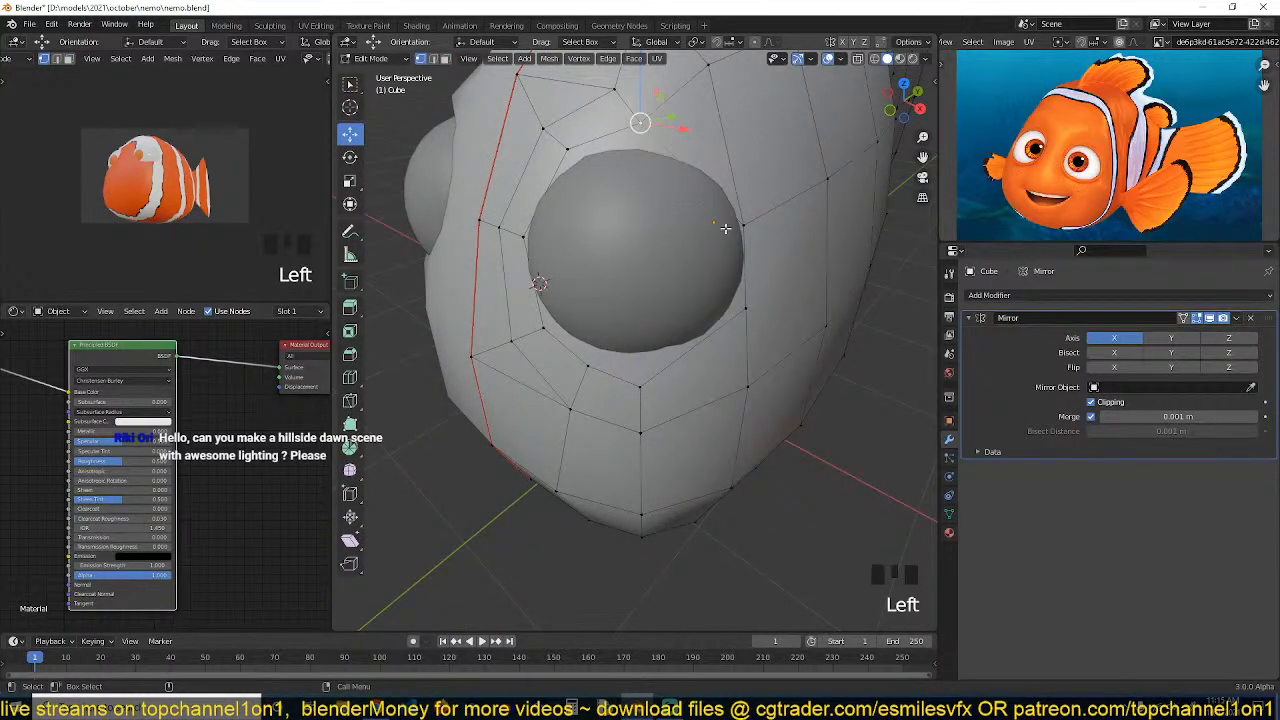
key("grave")
left_click(600, 383)
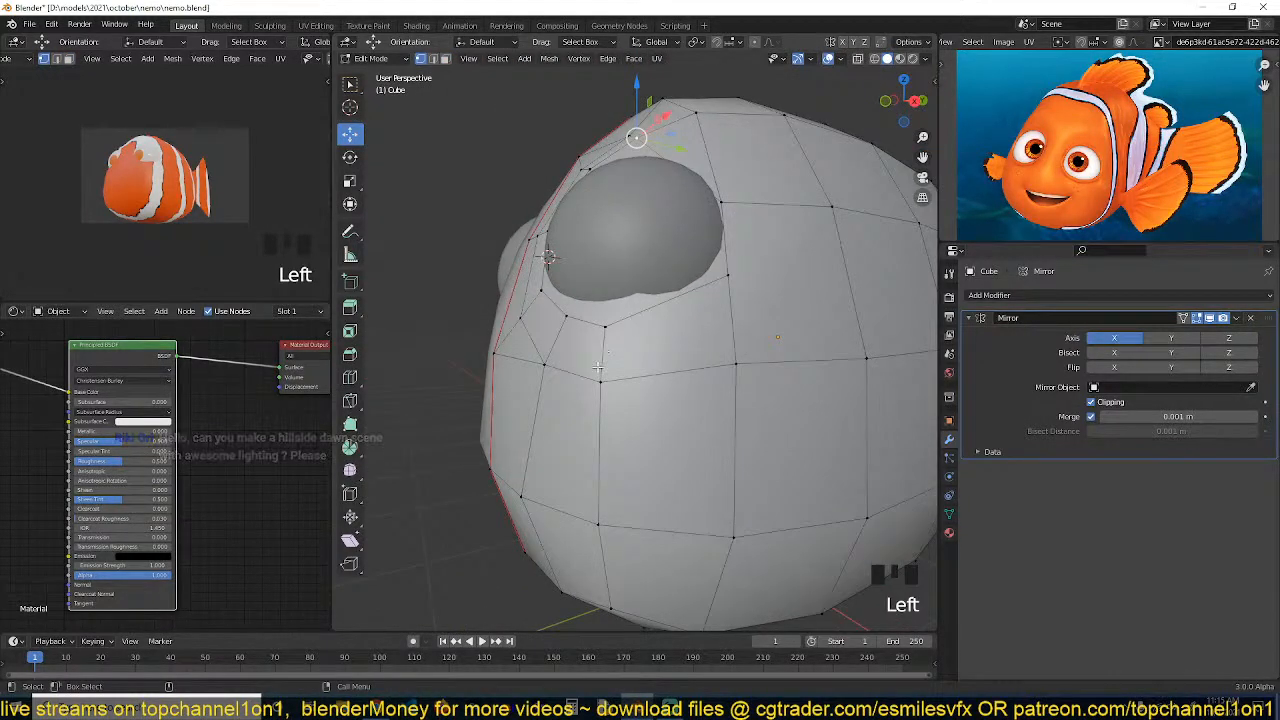
left_click(603, 400, "shift")
left_click(600, 326, "shift")
left_click(600, 383, "shift")
key("g")
key("g")
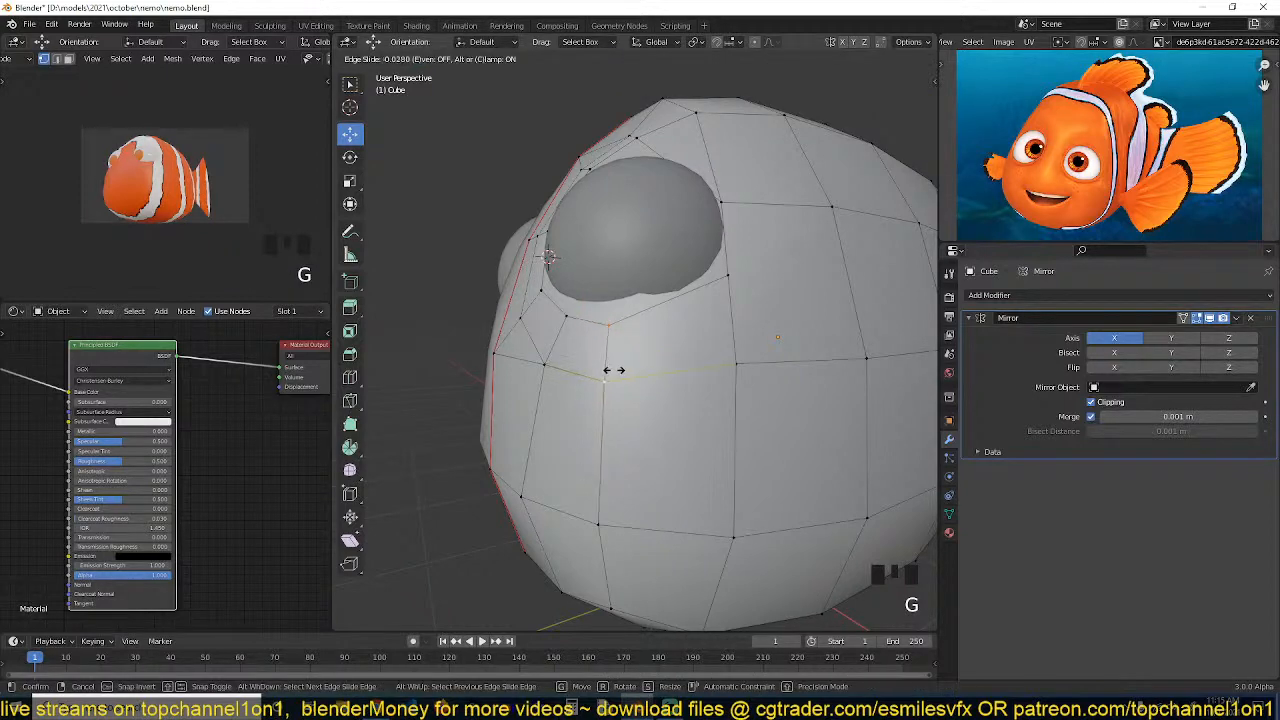
left_click(623, 370)
Slide a vertex on the socket's right side along its edge
key("grave")
key("alt+a")
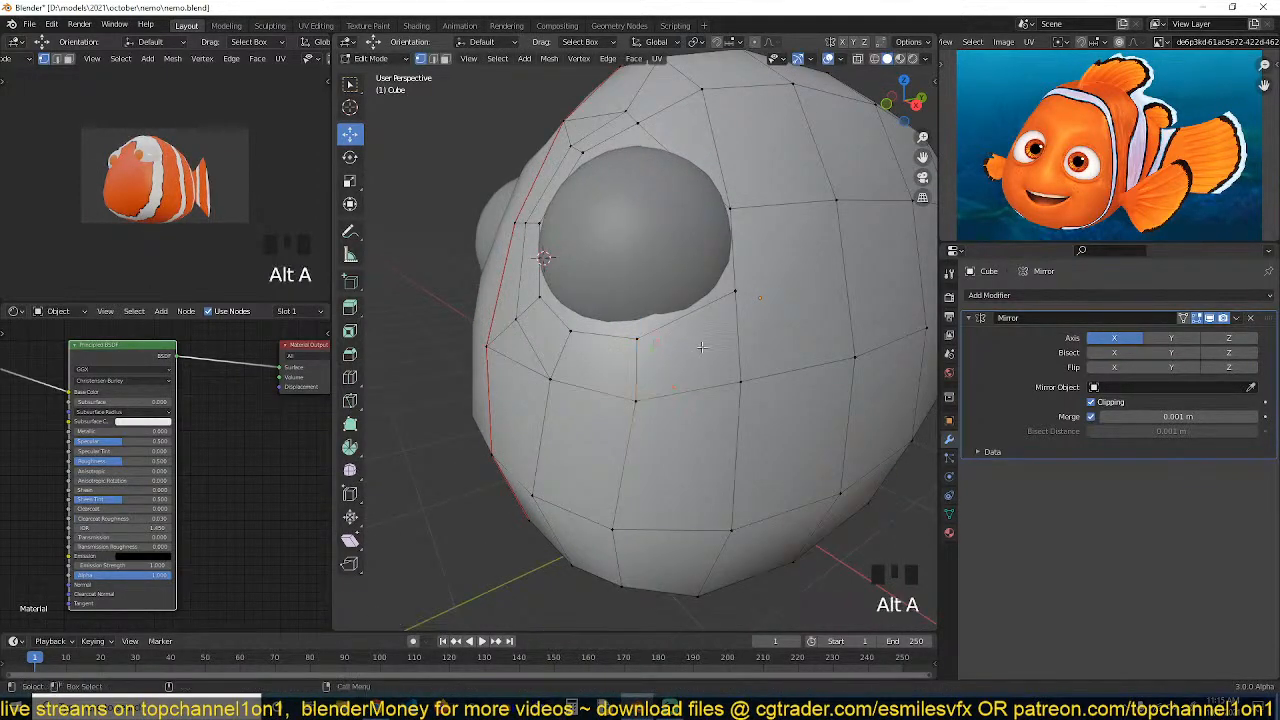
key("g")
key("grave")
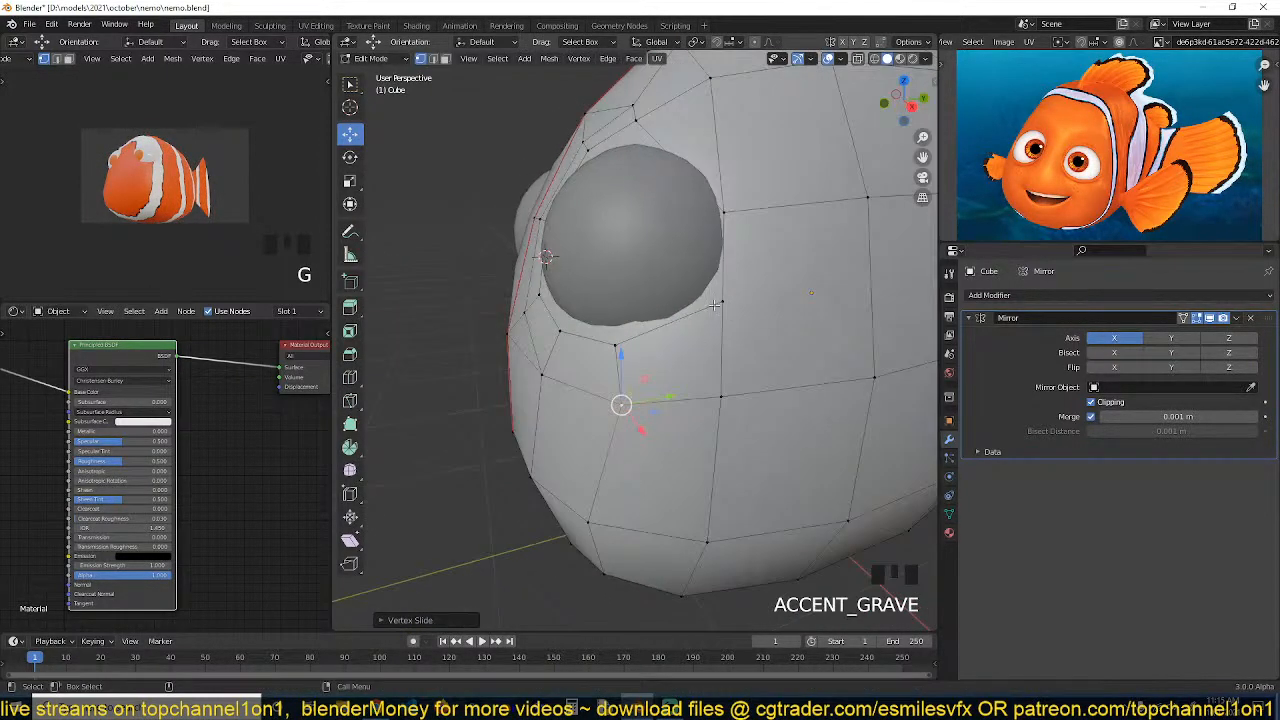
left_click(721, 301)
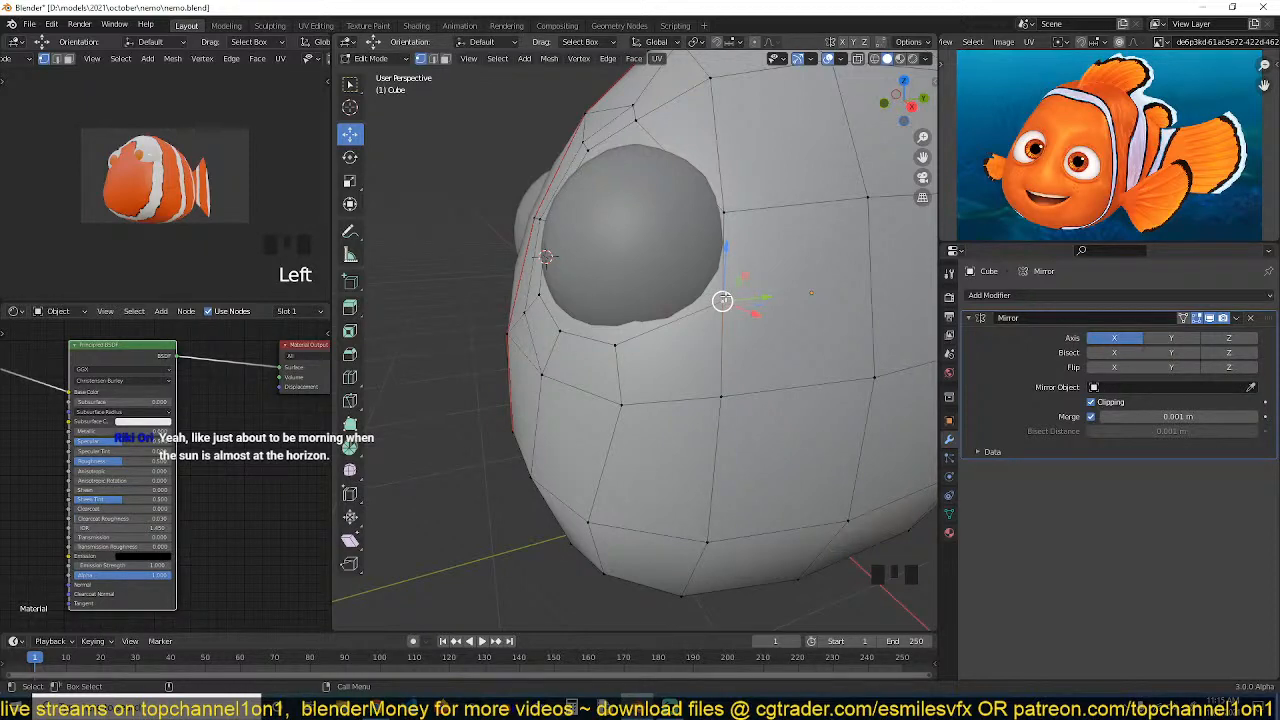
key("g")
key("g")
left_click(711, 306)
middle_click_drag(706, 306, 644, 278)
key("alt+a")
Join a vertex above the socket to a vertex on the body's upper edge with Connect Vertex Path
left_click(678, 198)
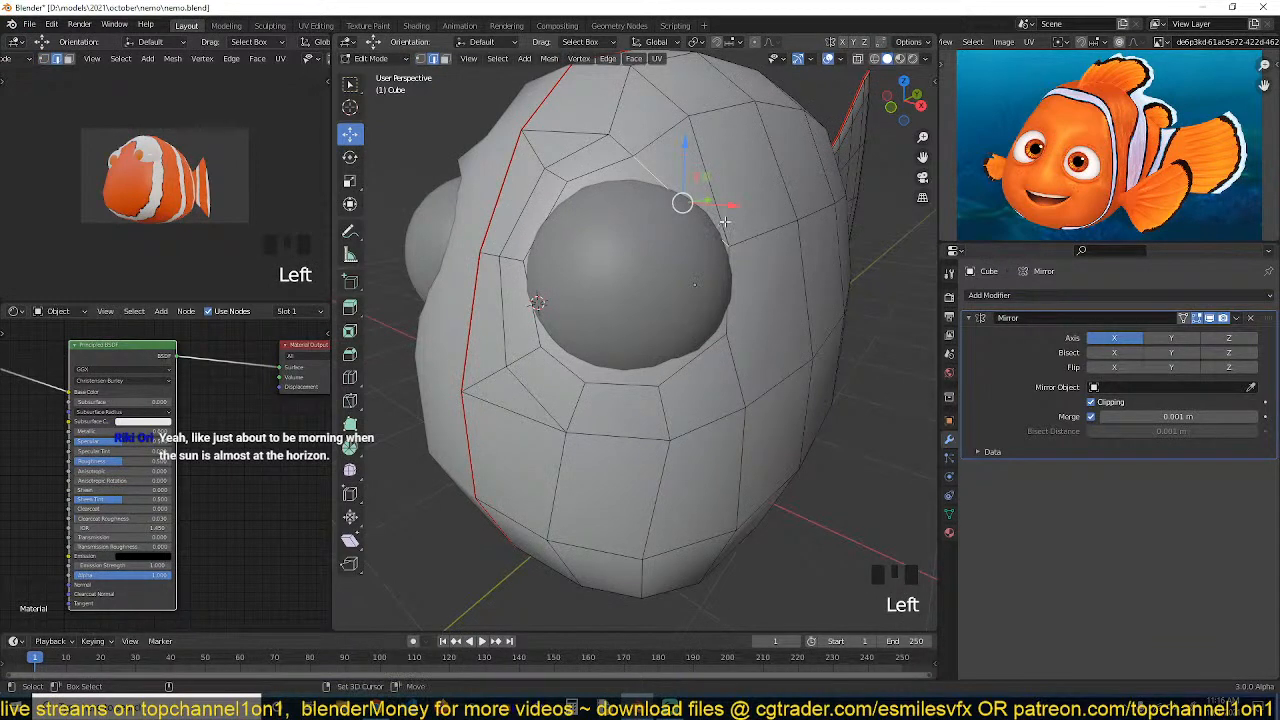
right_click(686, 218)
left_click(724, 221)
key("1")
left_click(702, 207)
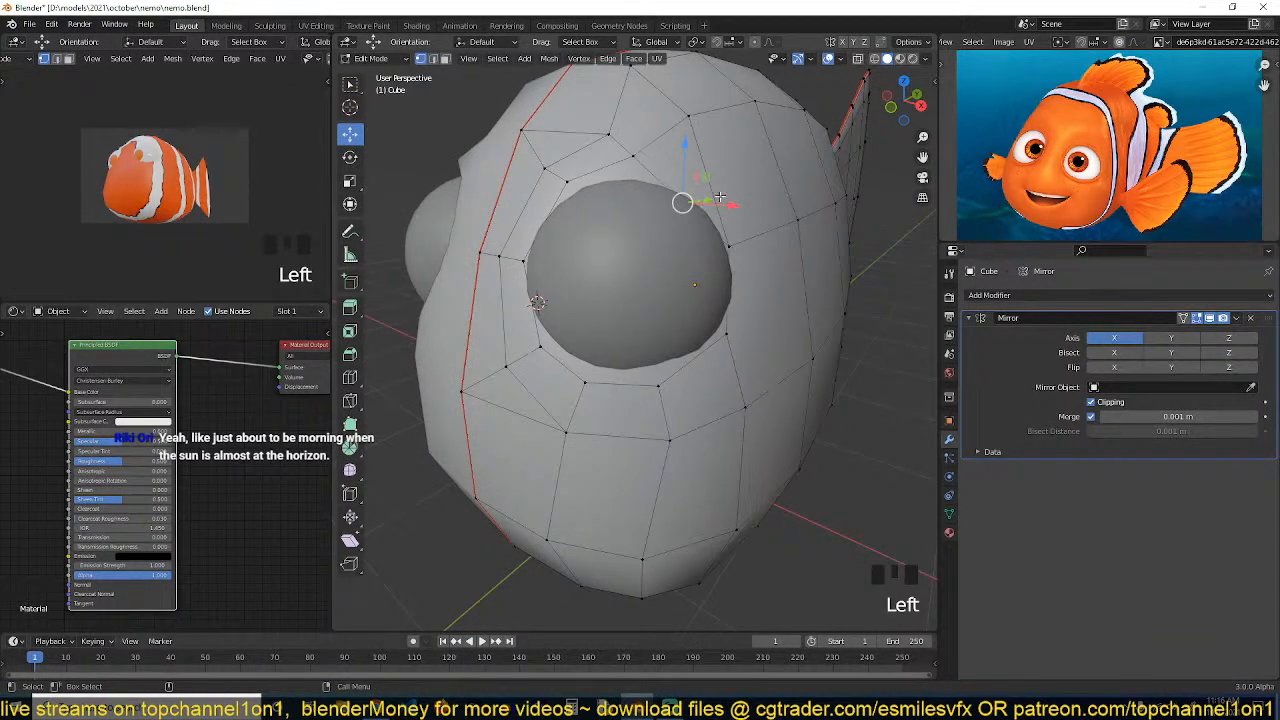
middle_click_drag(719, 197, 616, 271)
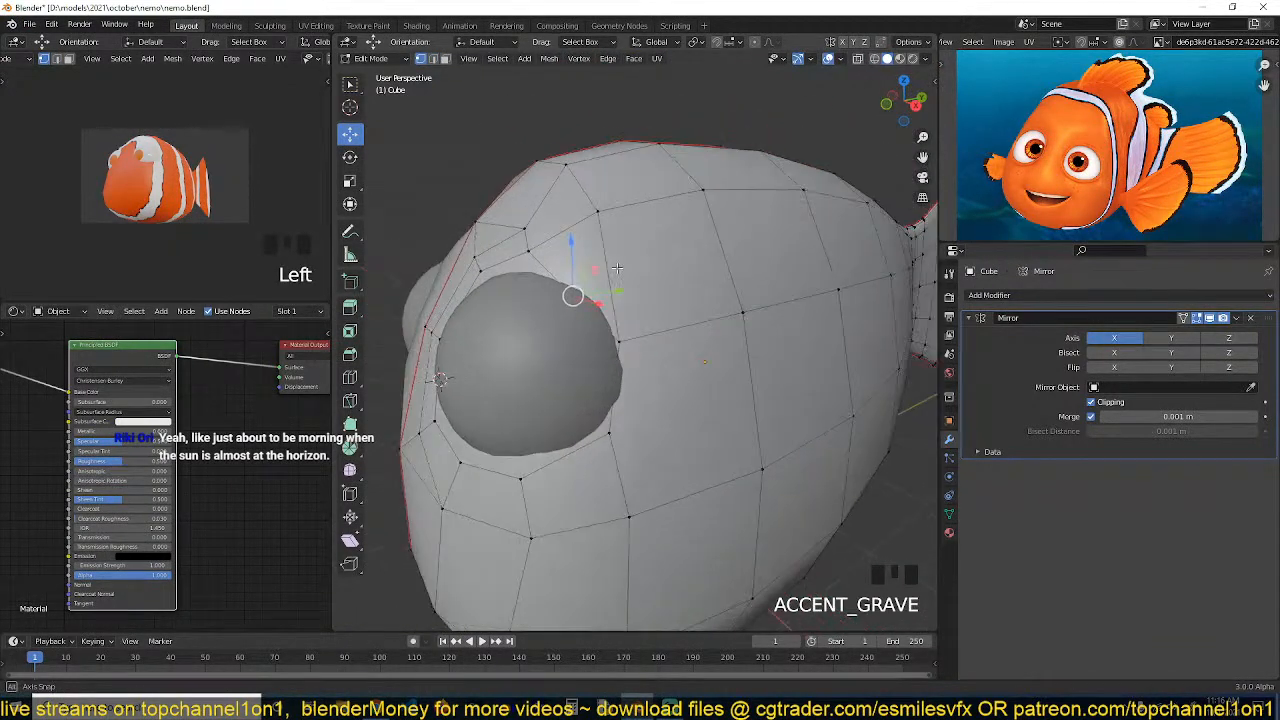
middle_click_drag(600, 342, 690, 343)
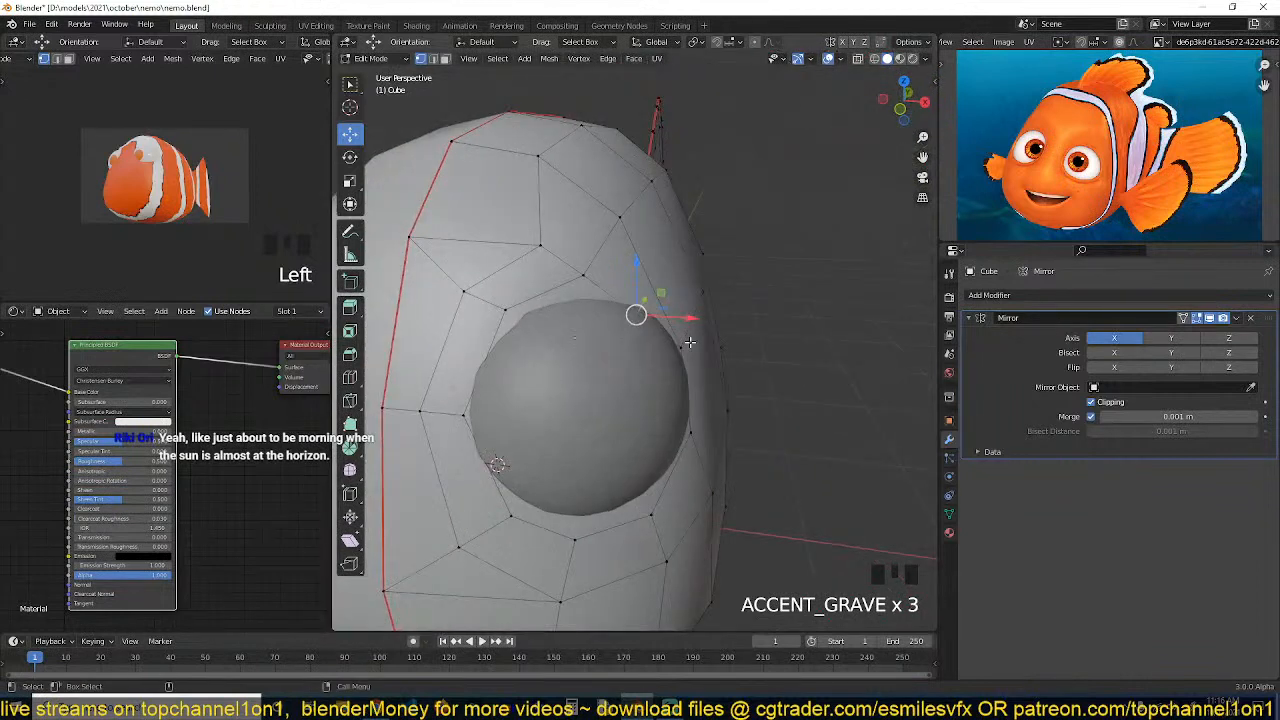
left_click(553, 240)
left_click(619, 220, "shift")
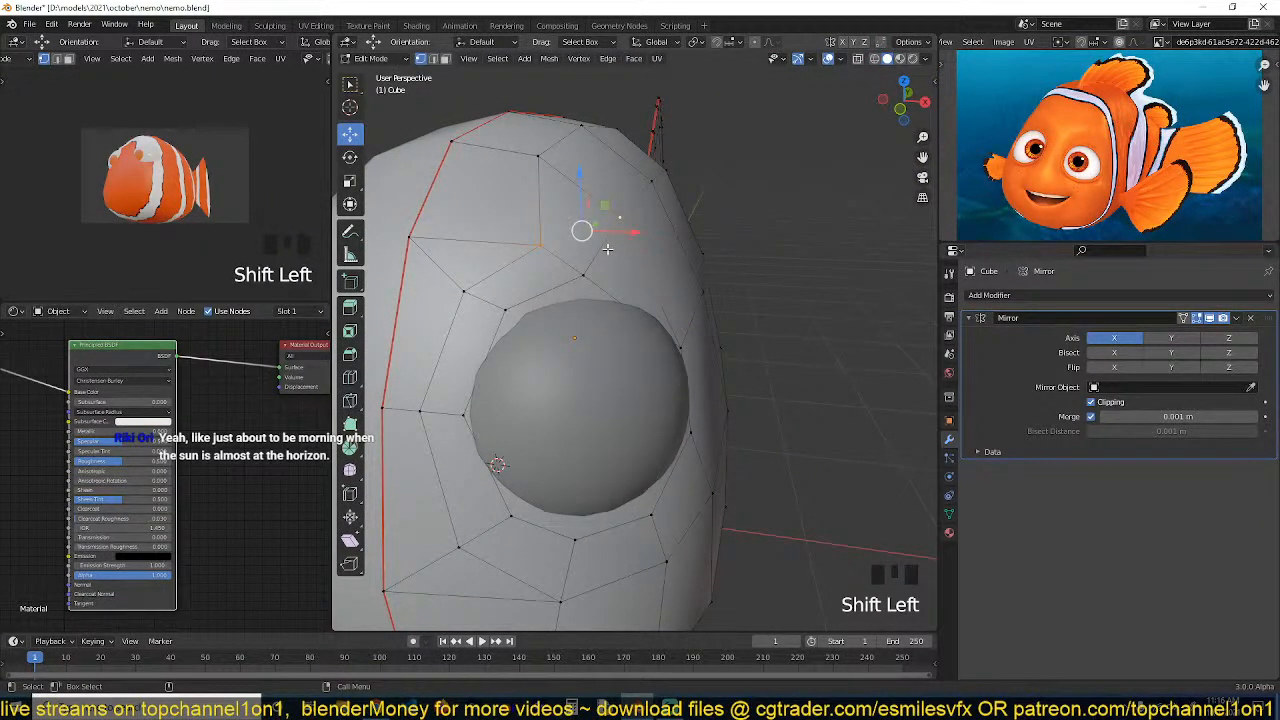
key("j")
Move the vertex above the socket's upper-left corner to even out the surrounding faces
left_click(536, 245)
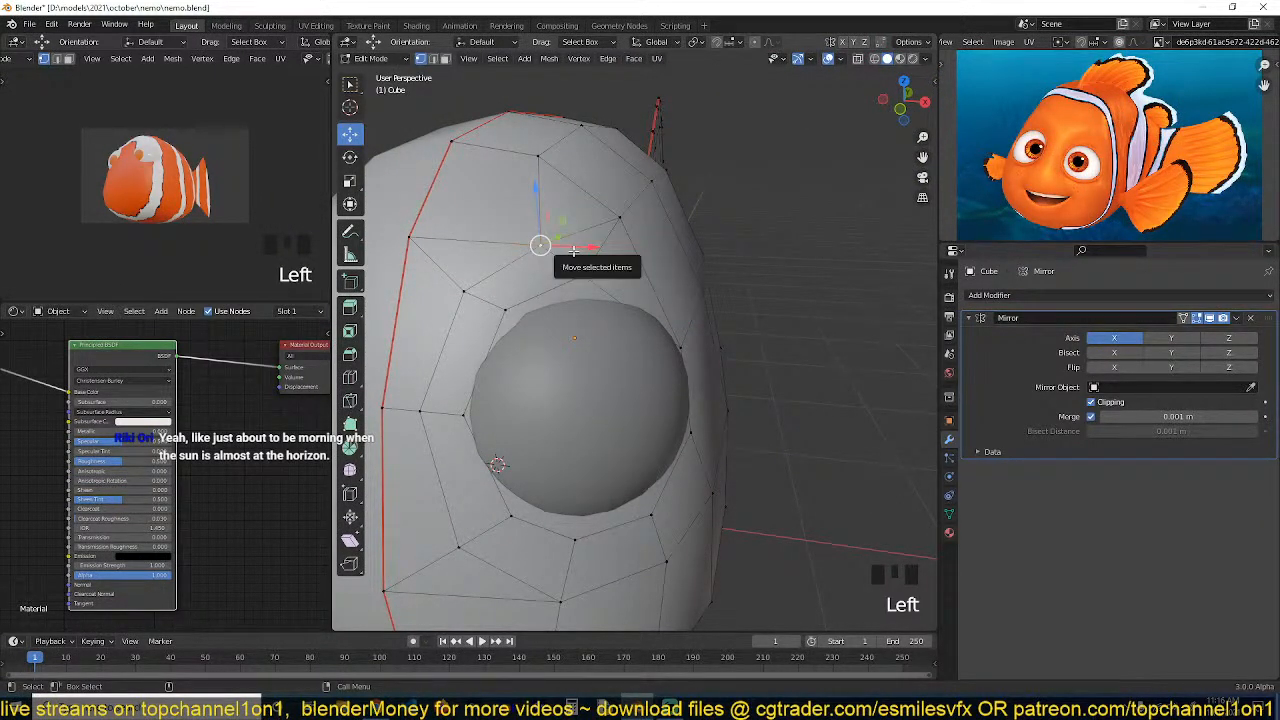
key("g")
key("g")
key("g")
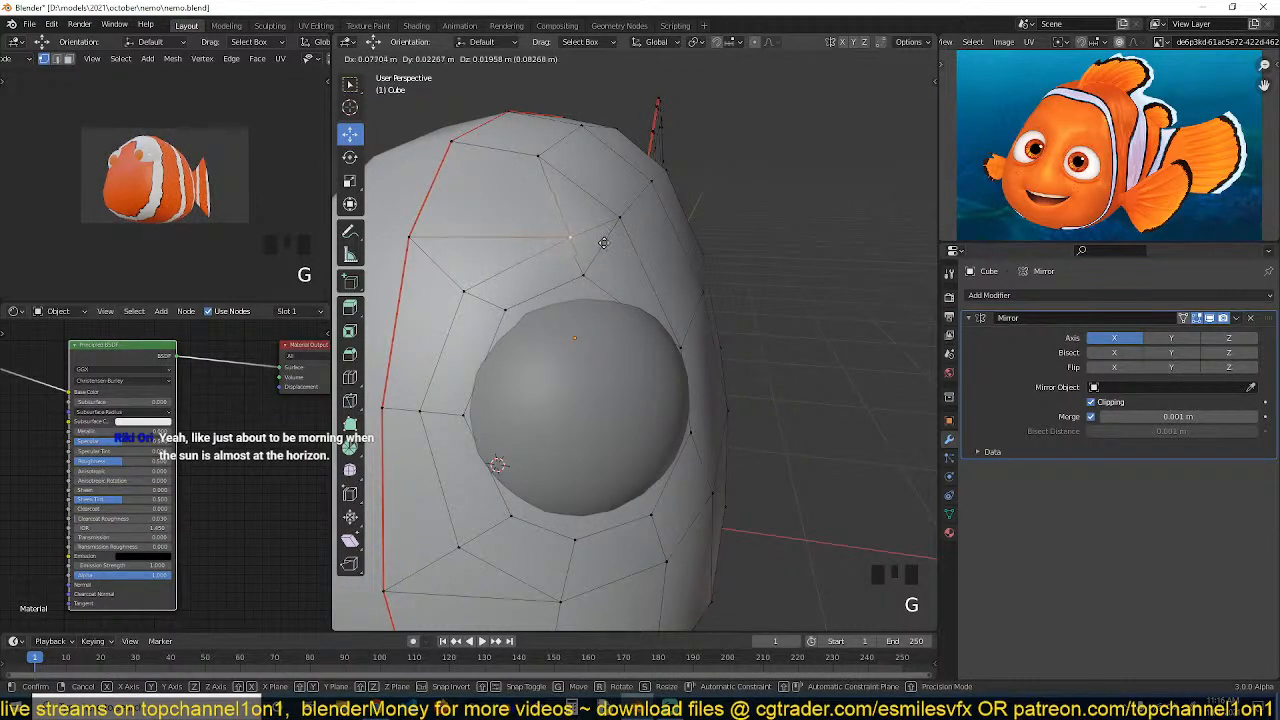
key("g")
left_click(603, 243)
mouse_move(603, 243)
middle_mouse_down()
mouse_move(570, 266)
mouse_move(592, 277)
mouse_move(626, 235)
middle_mouse_up()
key("alt+a")
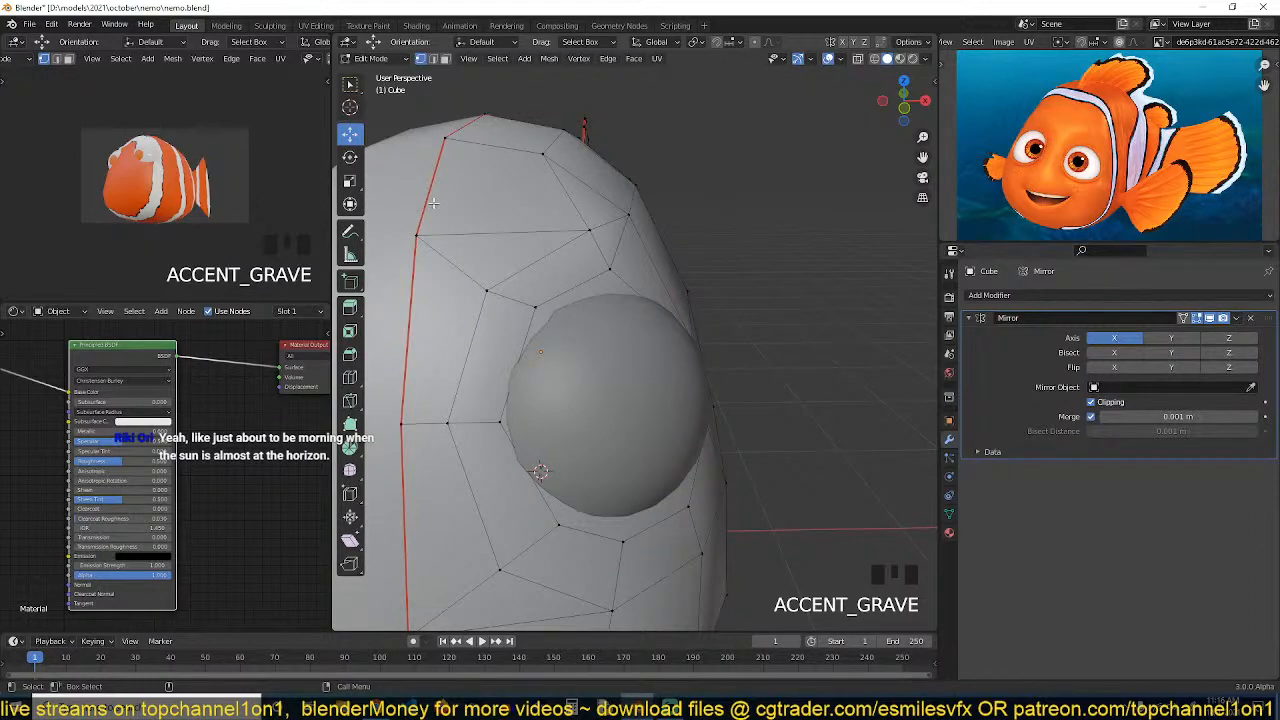
Examine the mesh topology above the eye socket
middle_click_drag(486, 209, 514, 252)
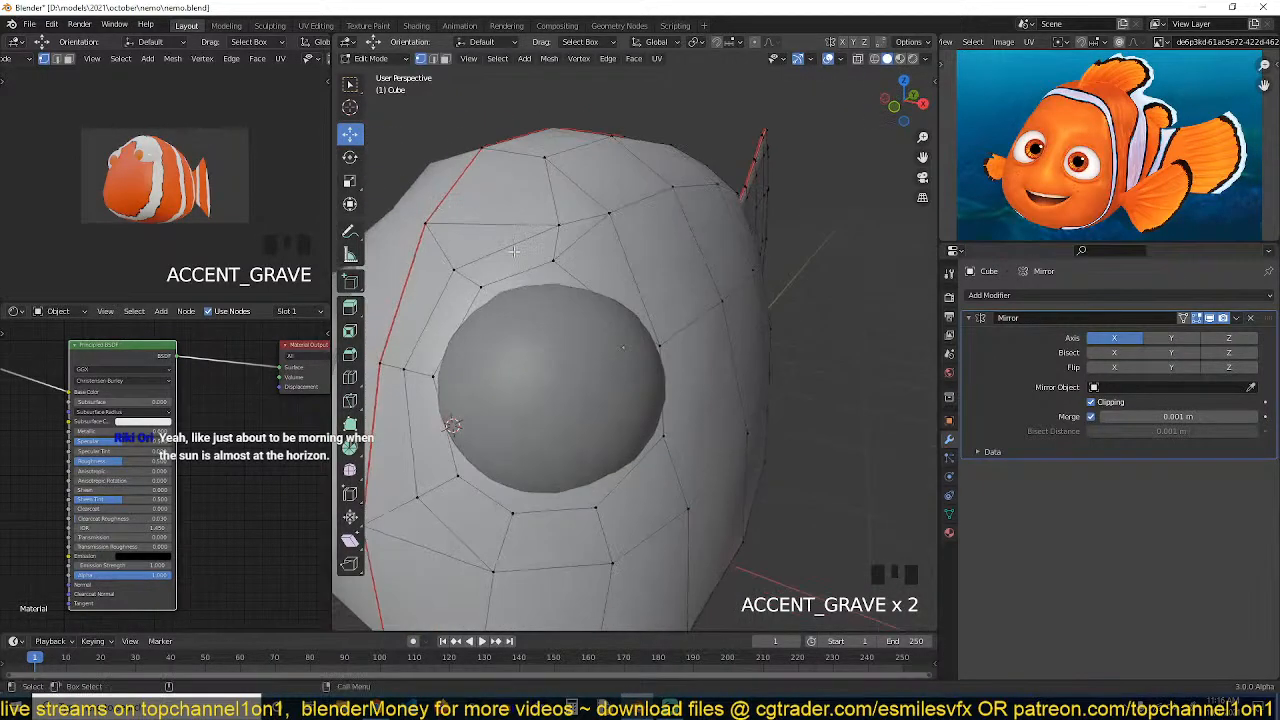
key("Tab")
middle_click_drag(586, 302, 692, 261)
key("Tab")
left_click(586, 253)
middle_click_drag(586, 253, 548, 181)
key("alt+a")
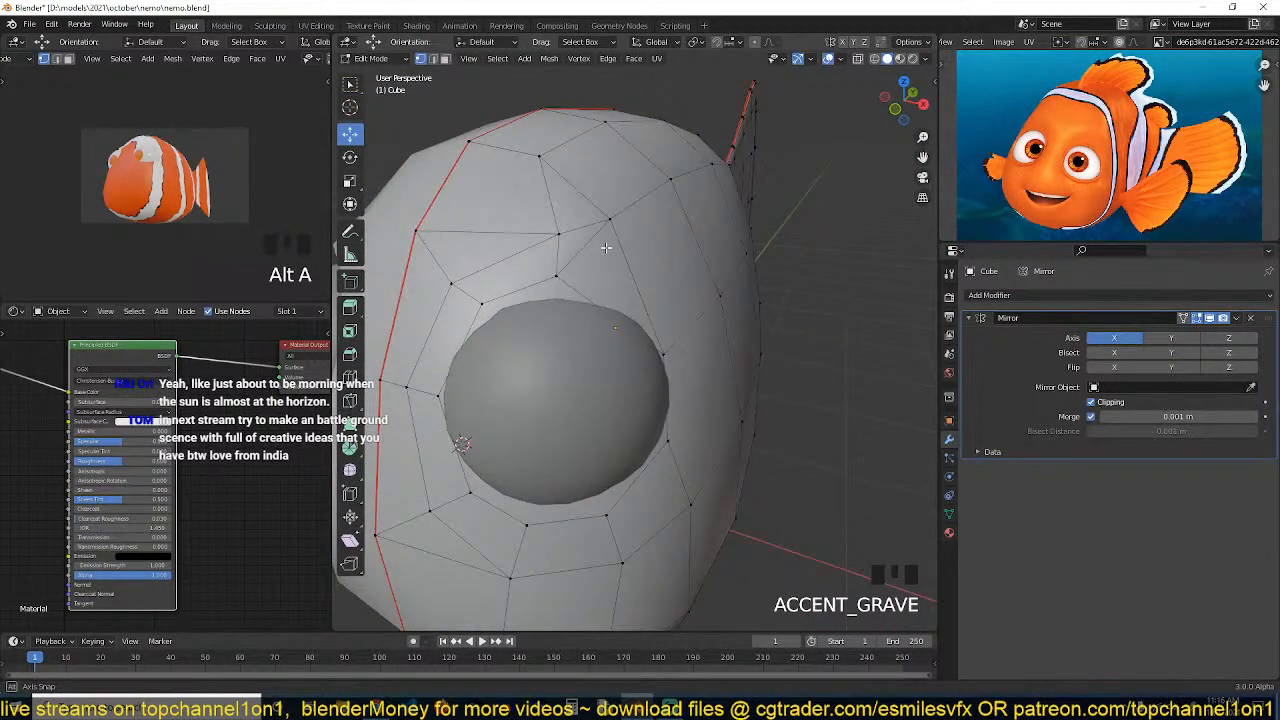
Inspect the vertices and faces above the eye socket from a closer angle
left_click(541, 157)
left_click(462, 285, "shift")
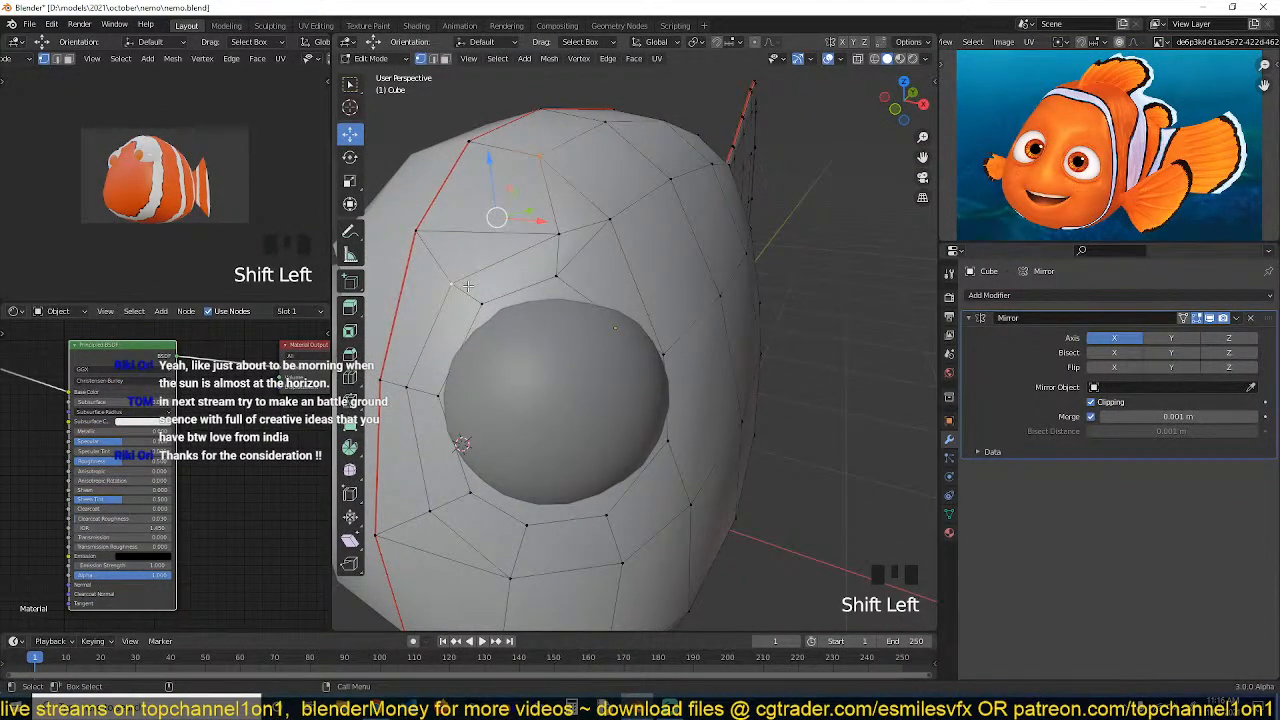
key("grave")
key("3")
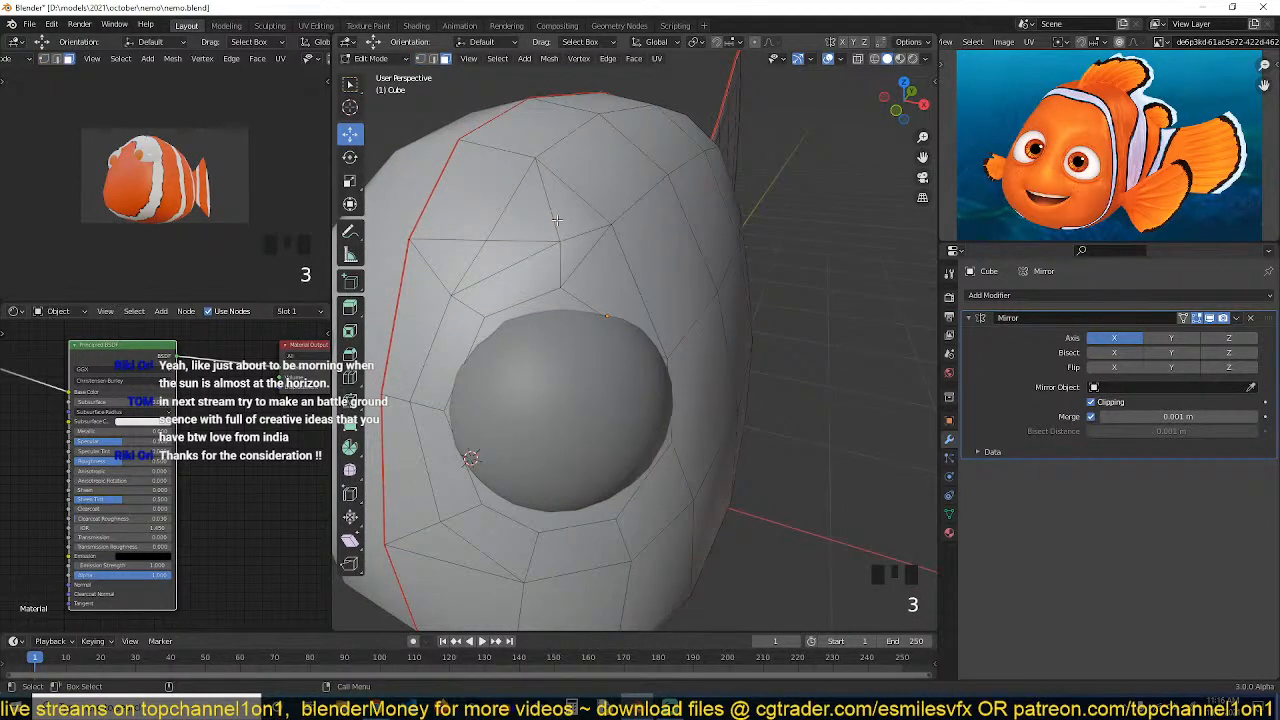
left_click(553, 223)
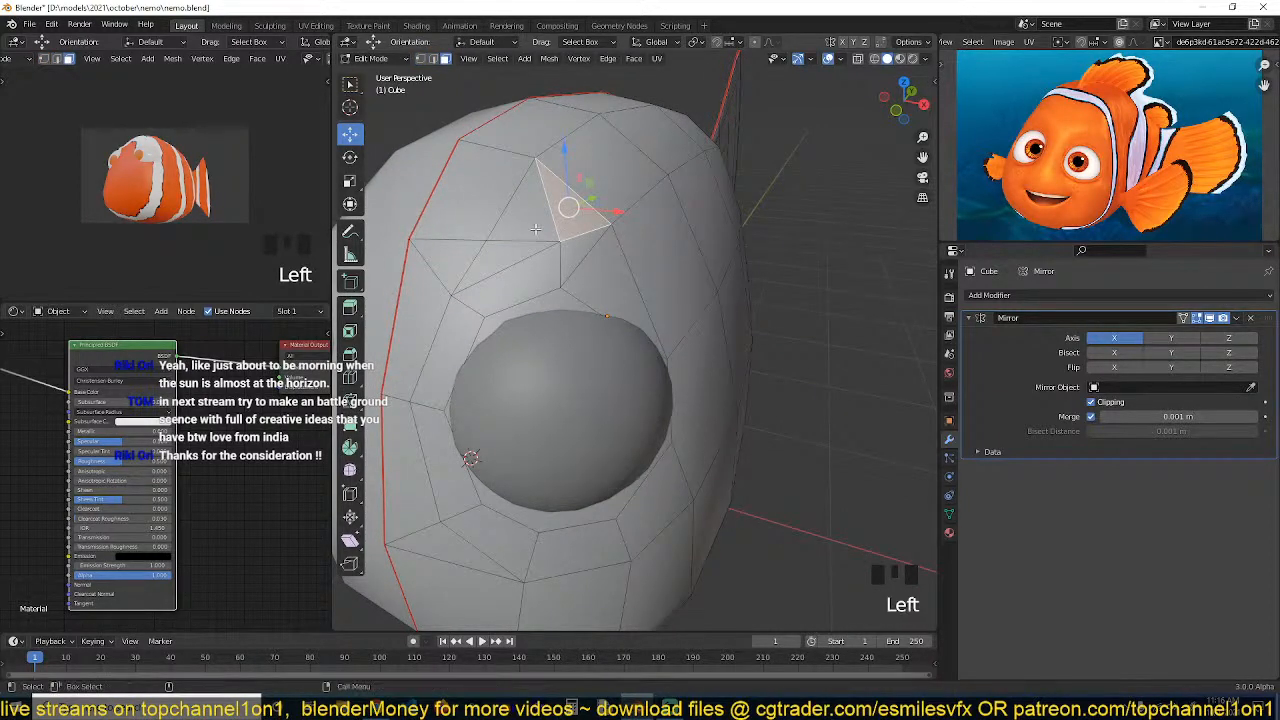
key("f")
key("grave")
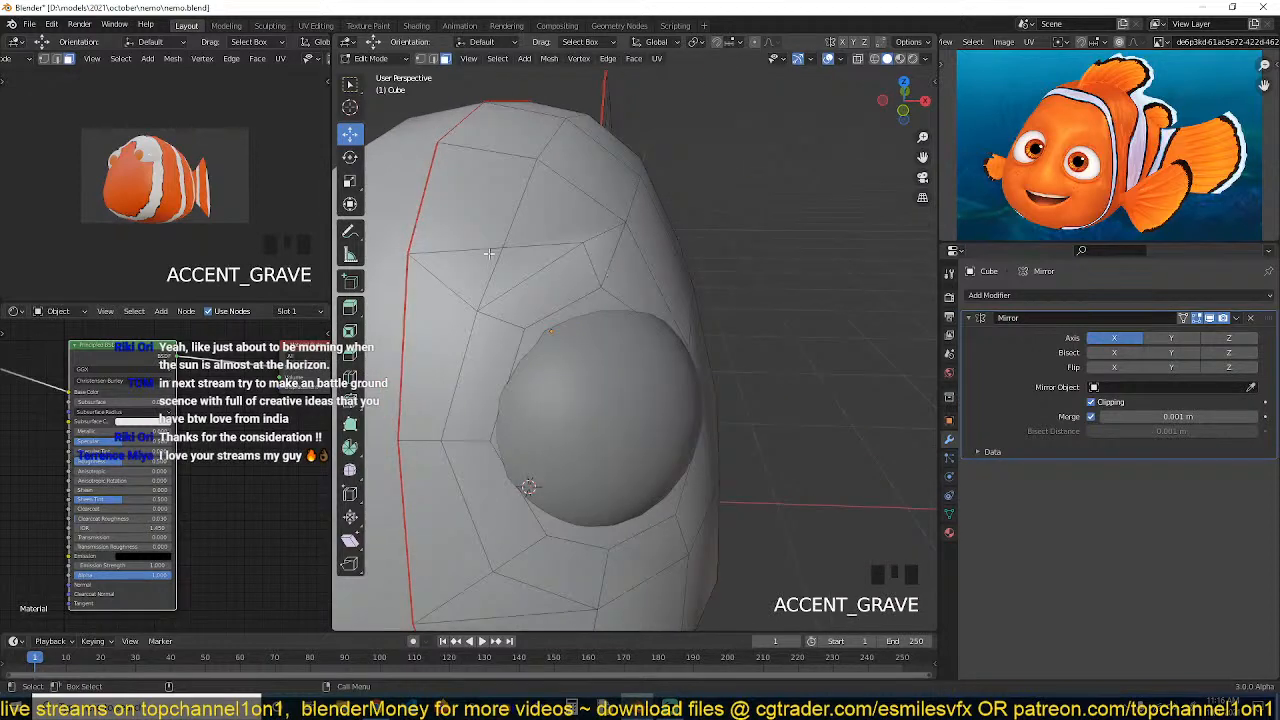
key("grave")
key("1")
key("alt+a")
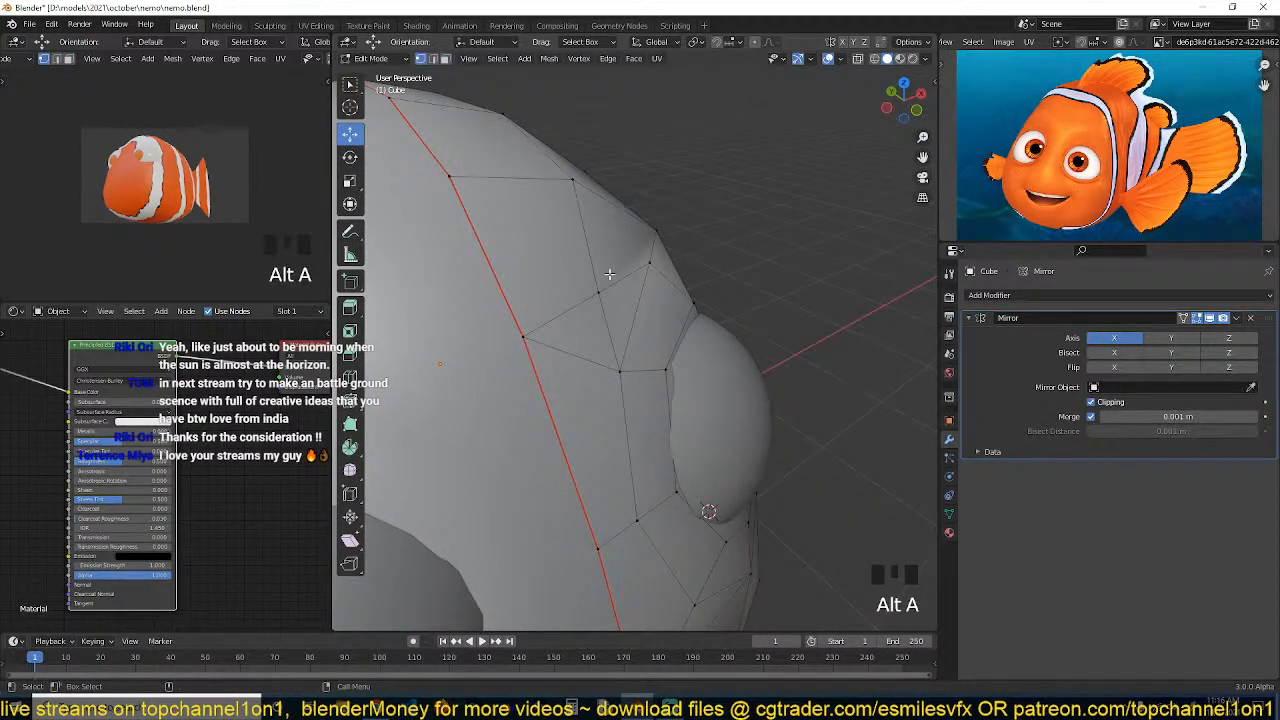
Knife-cut a new edge across the face above the eye socket
key("k")
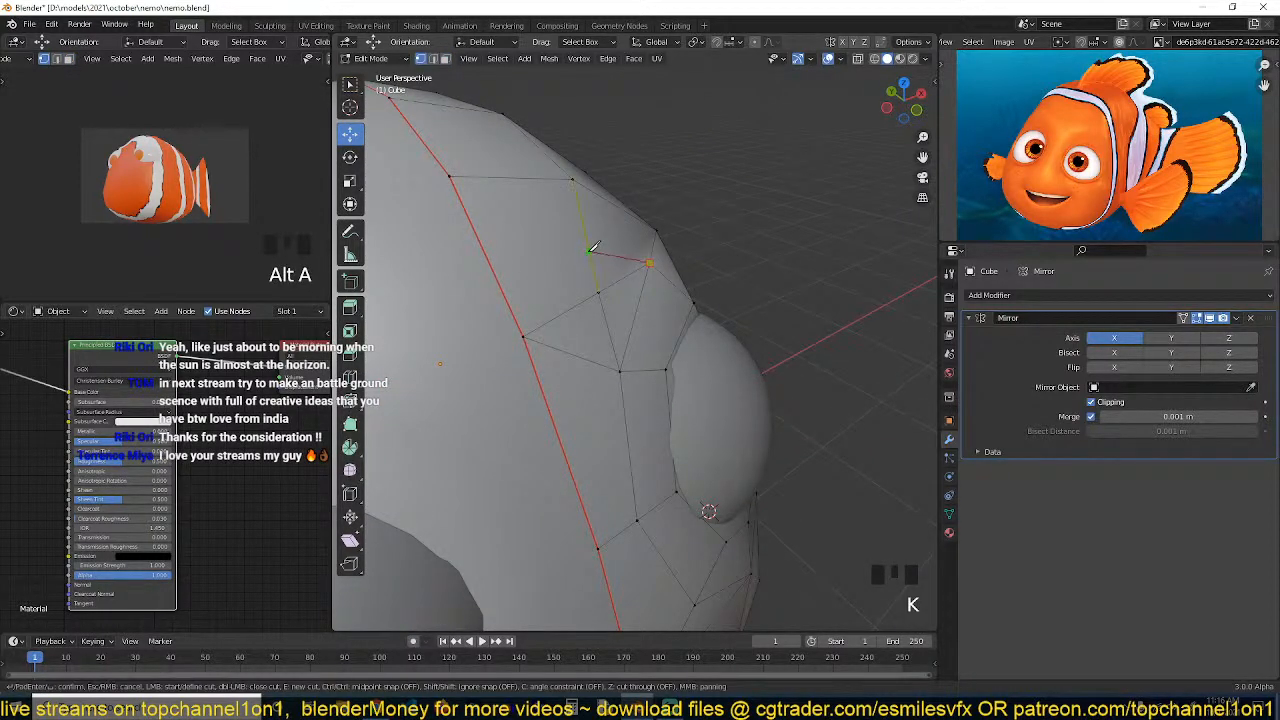
left_click(494, 273)
key("Return")
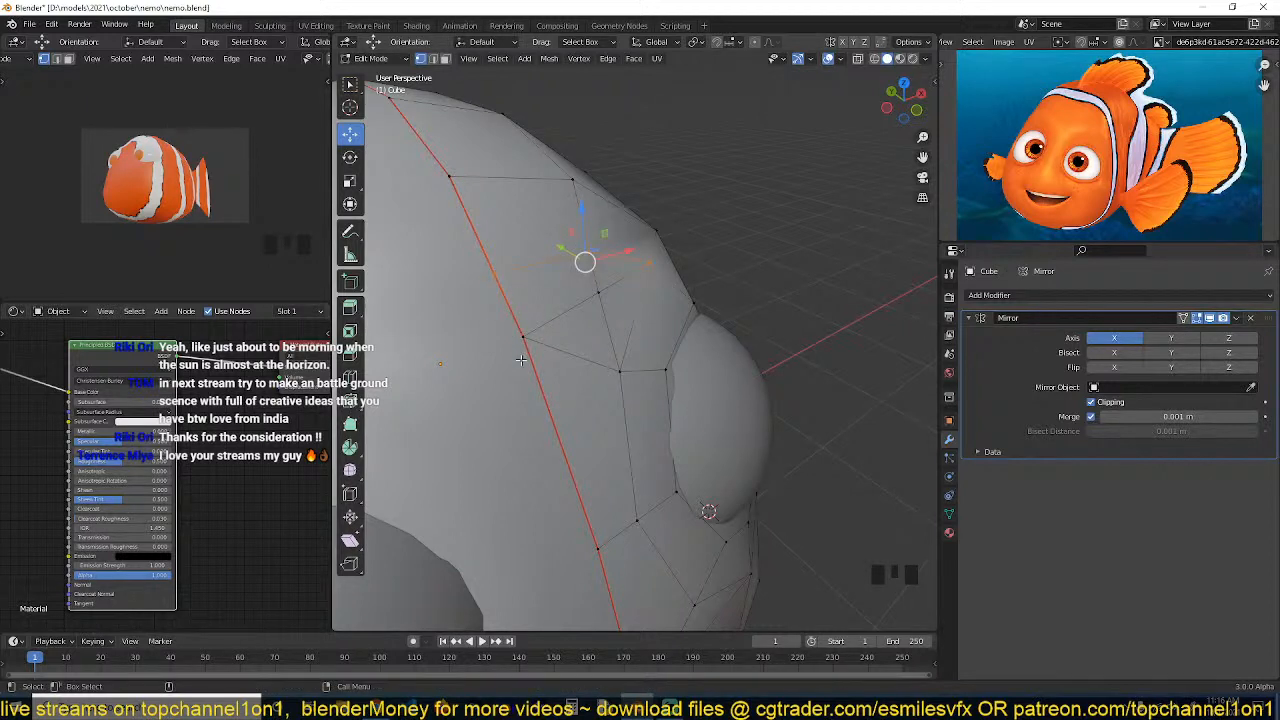
Dissolve an edge above the eye socket and return to object mode
left_click(523, 361)
left_click(535, 346)
key("2")
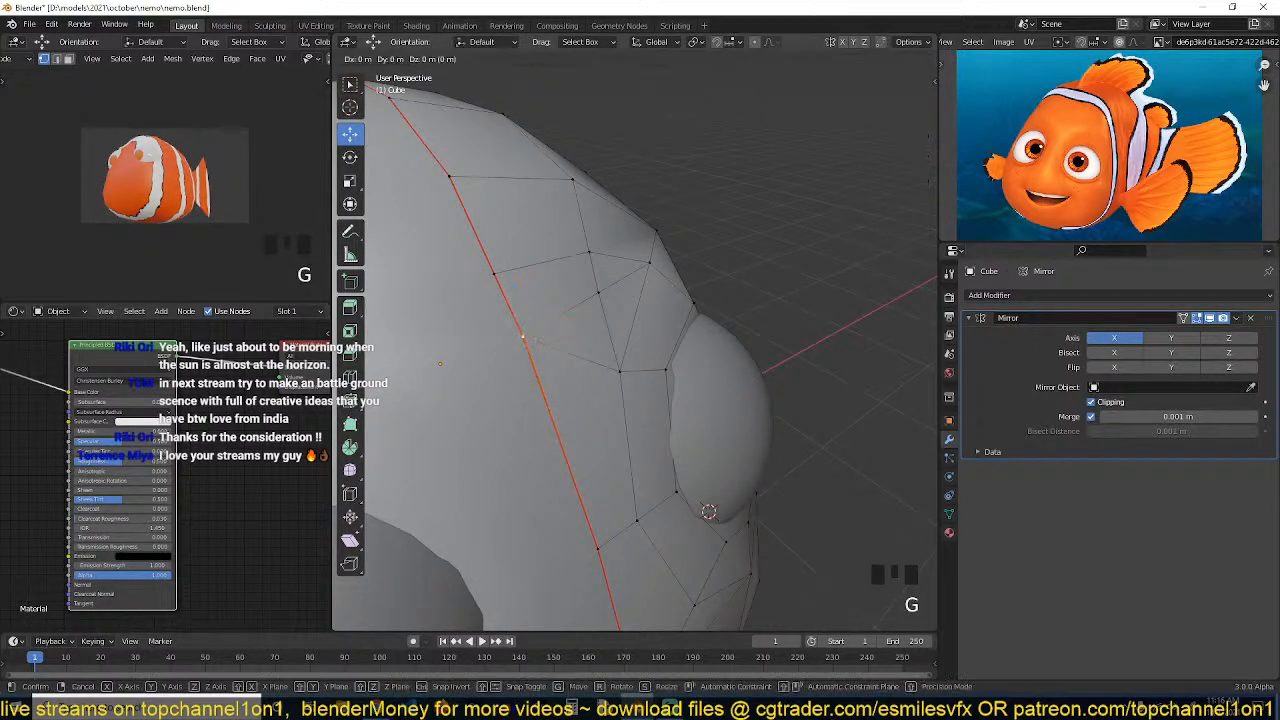
left_click(617, 284, "alt")
key("ctrl+x")
key("Tab")
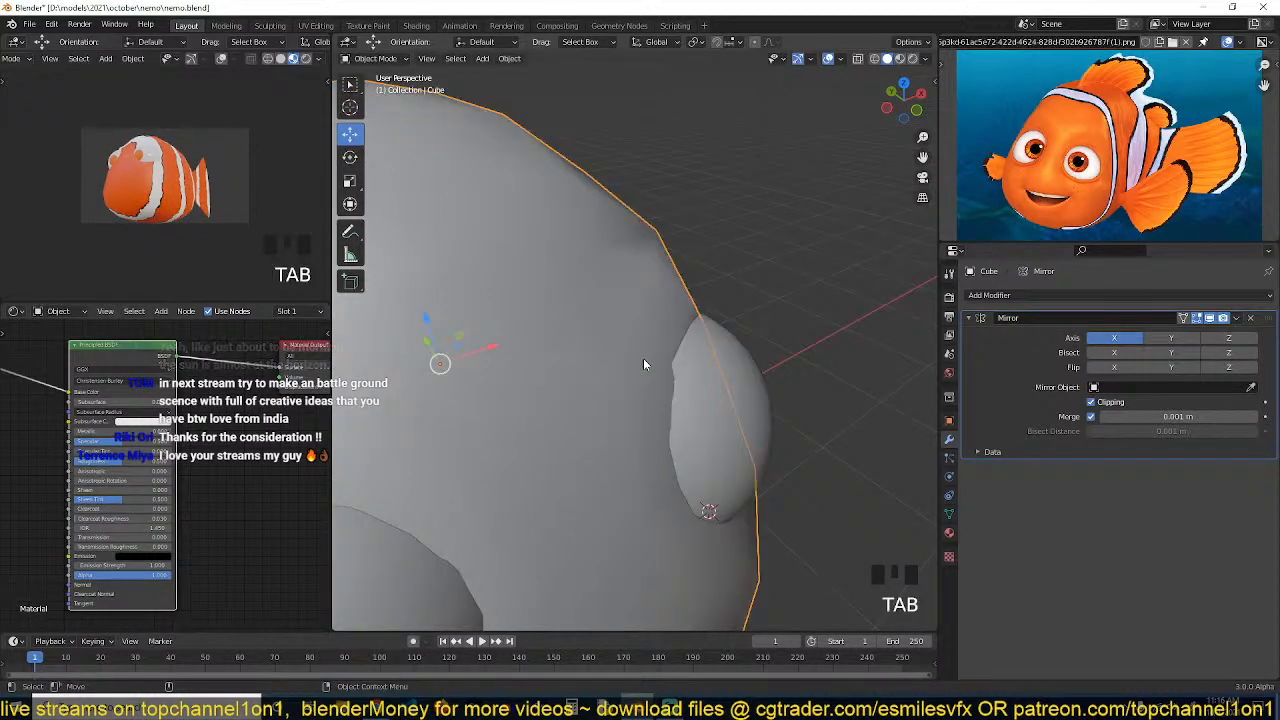
Save the blend file
key("ctrl+s")
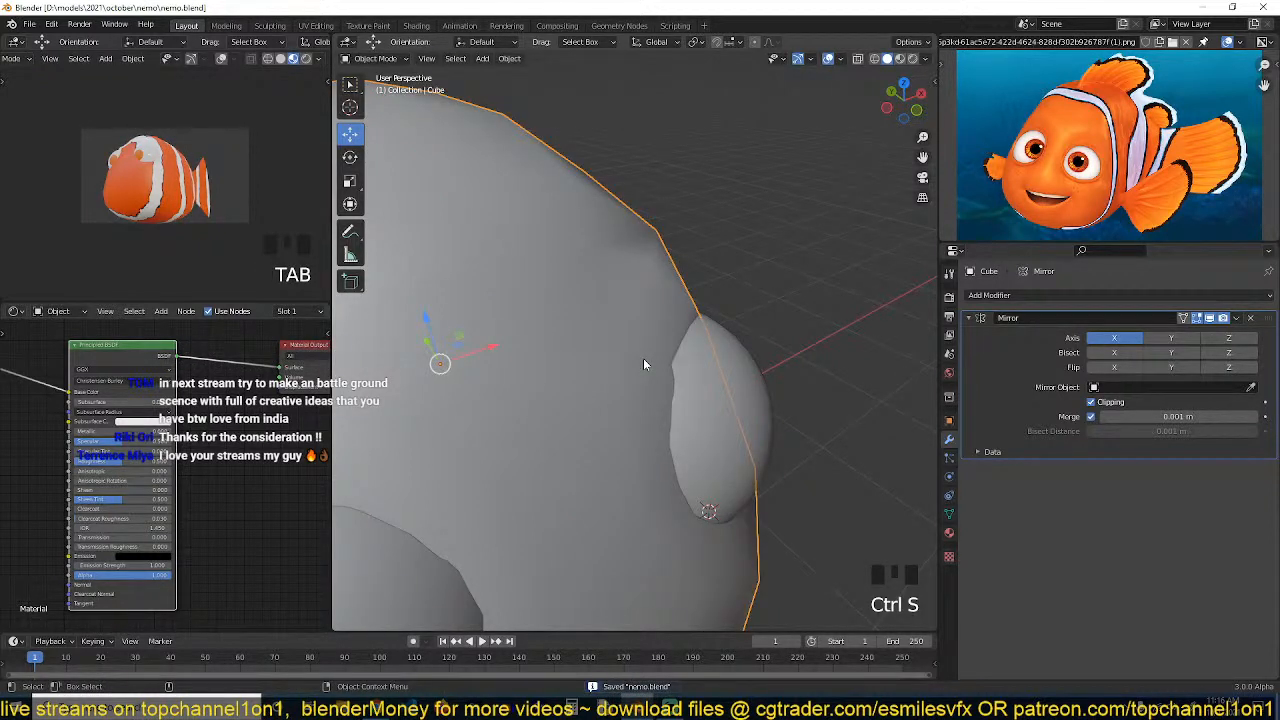
mouse_move(655, 363)
middle_mouse_down("shift")
mouse_move(656, 344)
mouse_move(661, 354)
middle_mouse_up("shift")
key("ctrl+s")
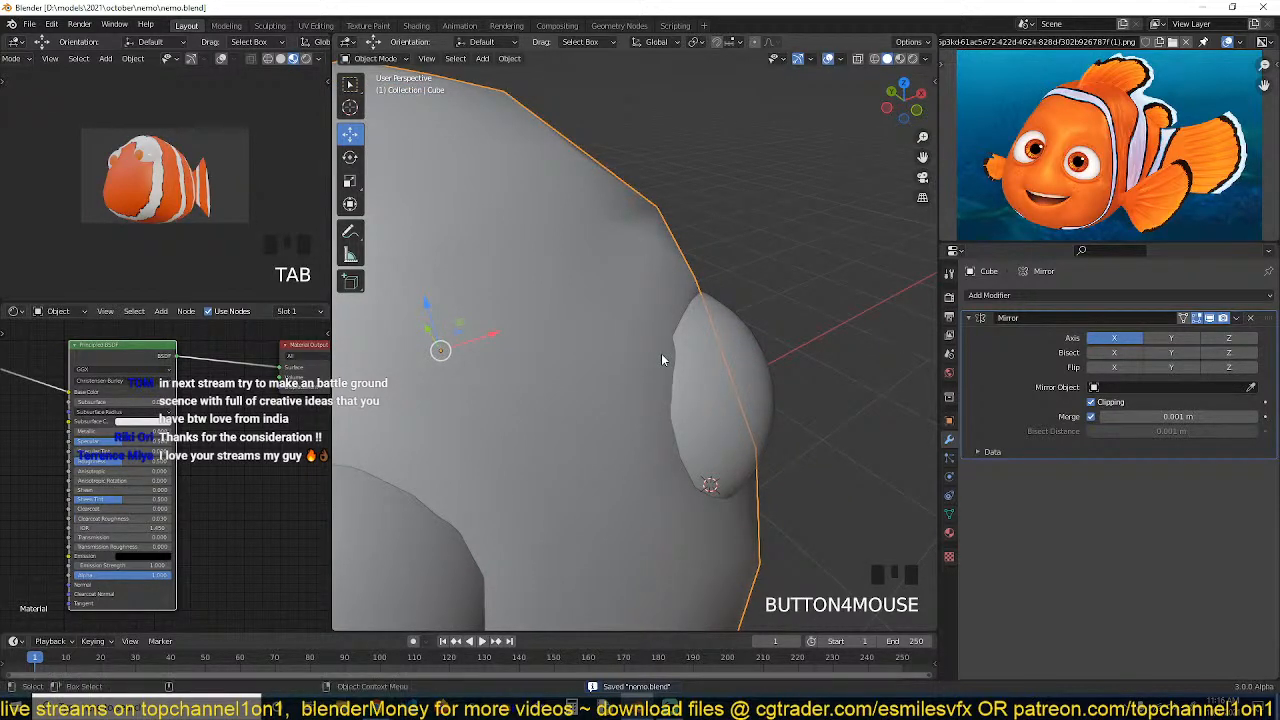
key("ctrl+s")
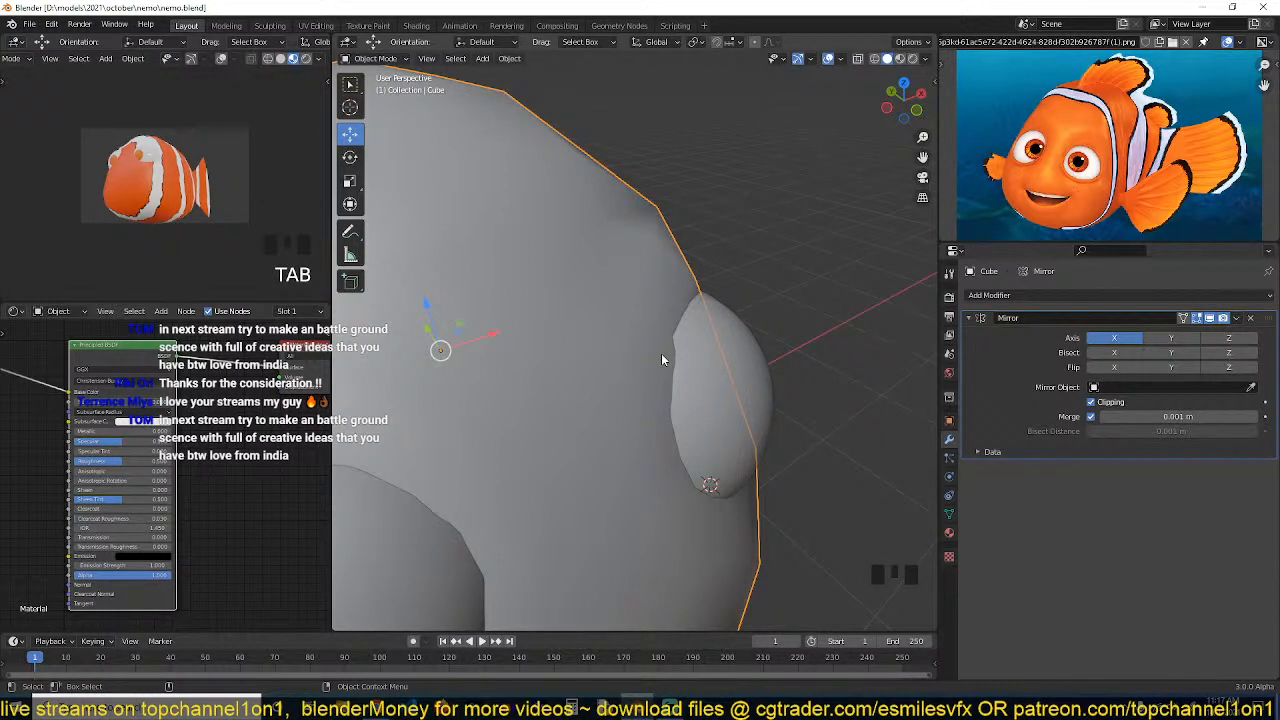
Re-enter edit mode and slide a vertex above the eye socket along its edge
left_click(699, 301)
left_click(688, 303)
key("ctrl+s")
middle_click_drag(687, 304, 626, 337)
key("Tab")
key("alt+a")
key("1")
middle_click_drag(568, 246, 590, 217)
left_click(591, 214)
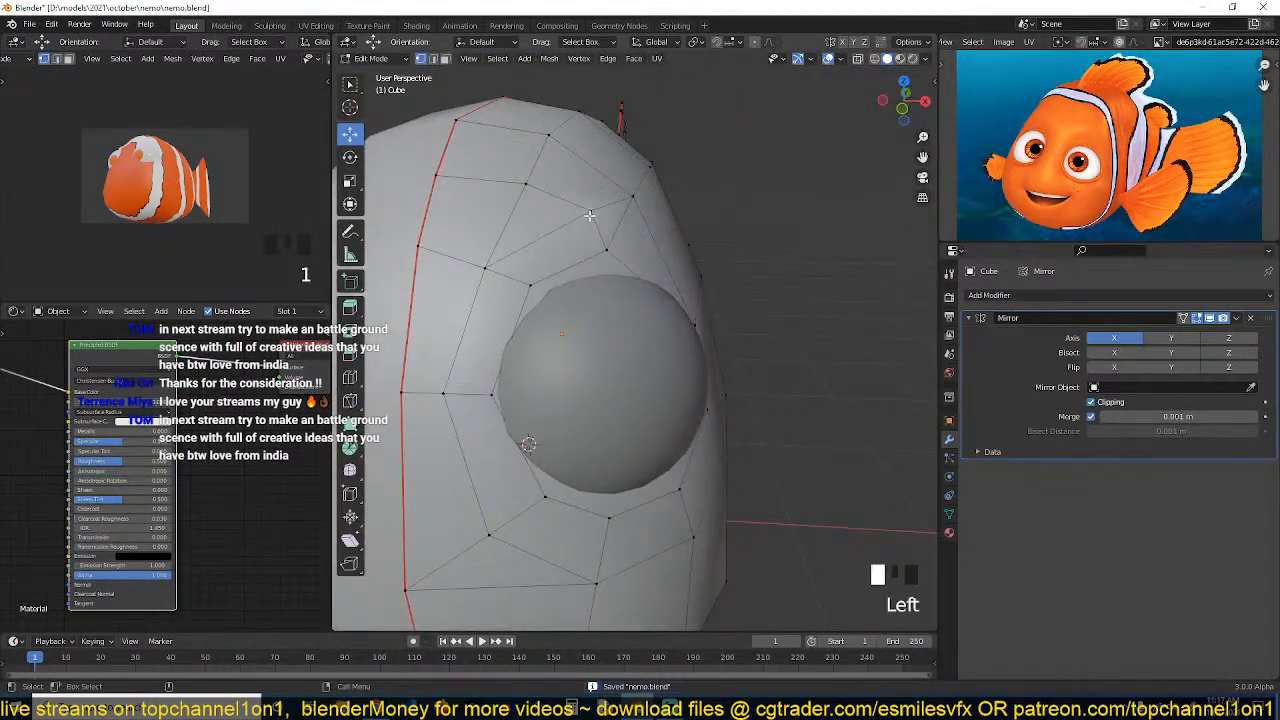
key("g")
key("g")
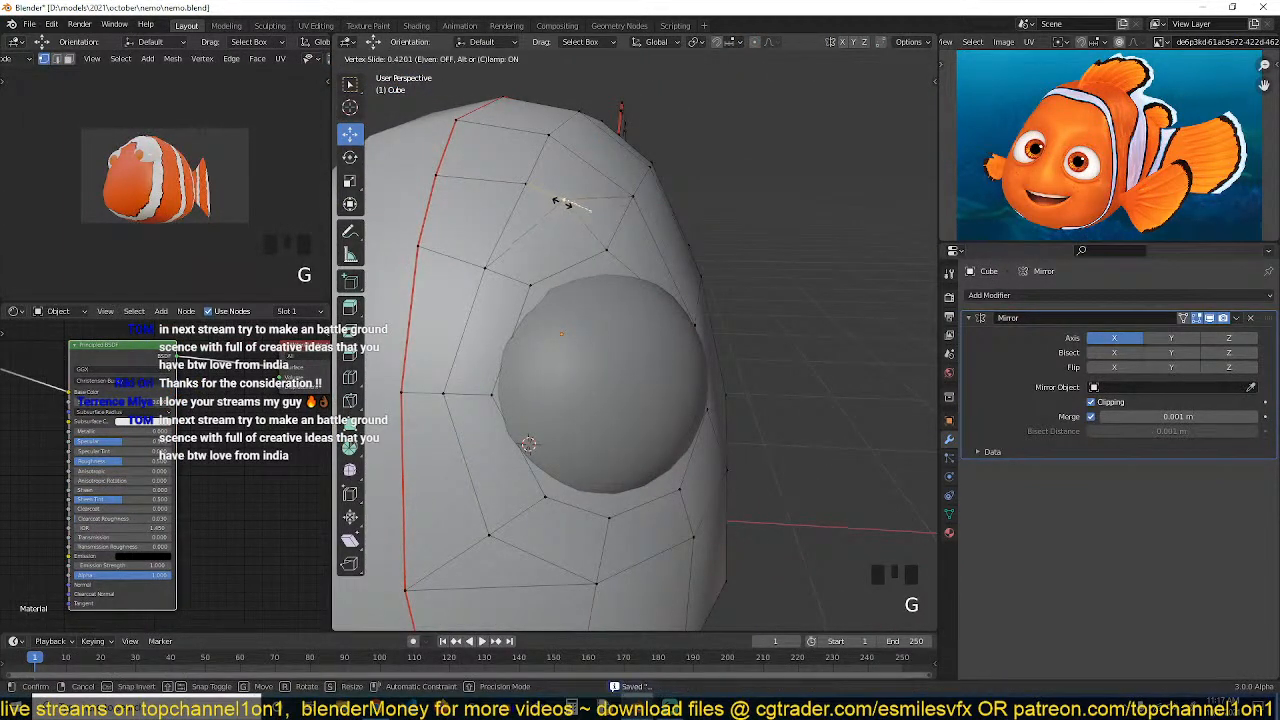
left_click(563, 200)
Slide a vertex below the eye socket along its edge
key("grave")
middle_click_drag(563, 200, 634, 471)
key("grave")
left_click(634, 471)
key("g")
key("g")
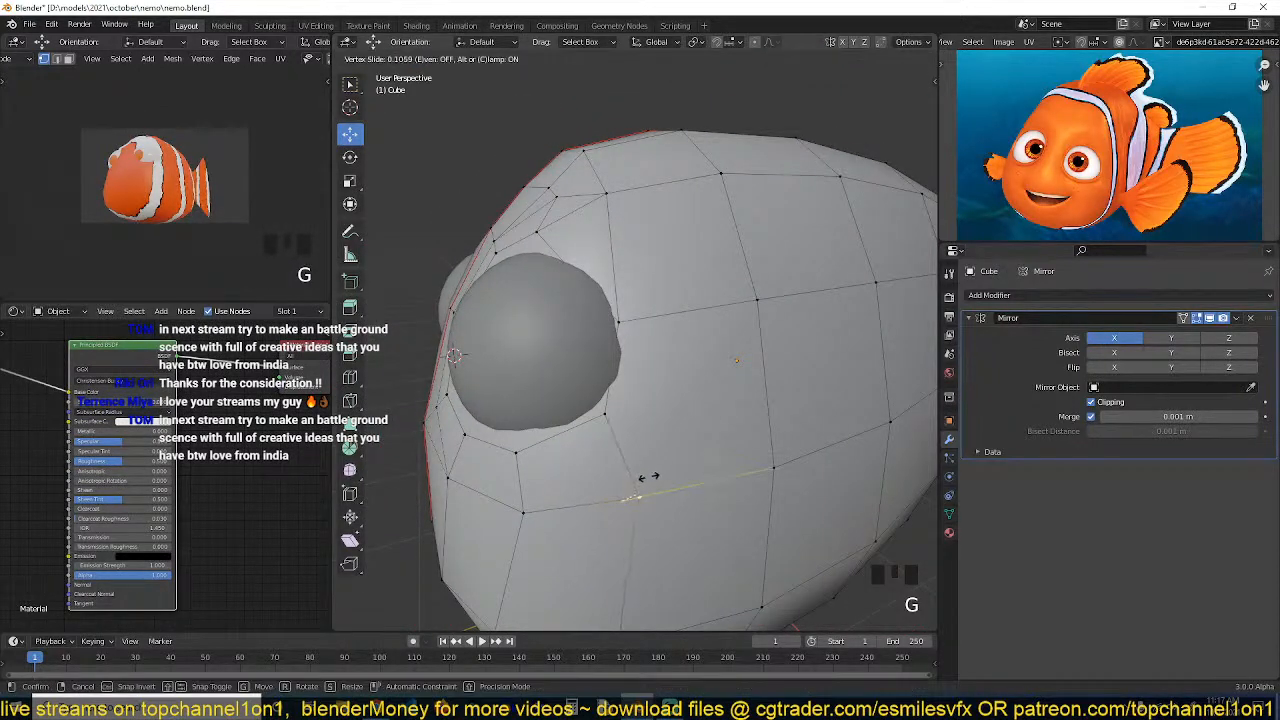
left_click(636, 447)
Knife-cut an edge from the vertex above the socket down to the edge on its right
key("grave")
middle_click_drag(636, 447, 657, 281)
key("alt+a")
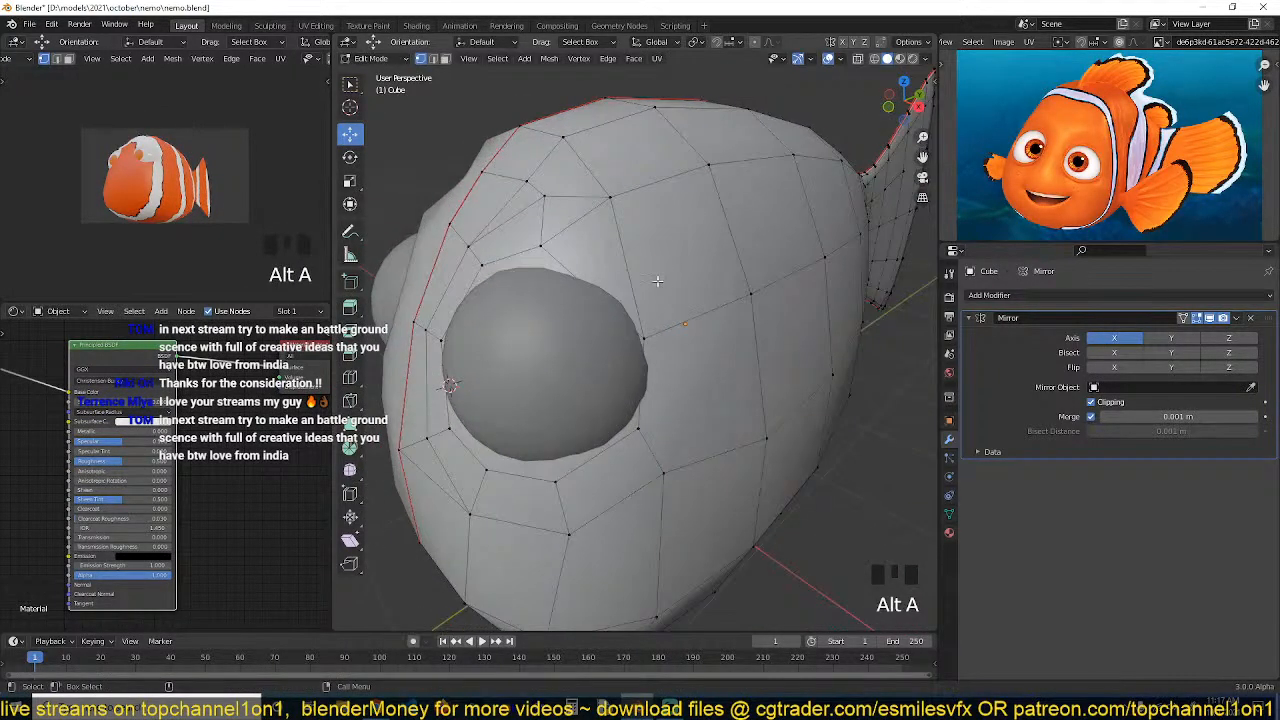
key("k")
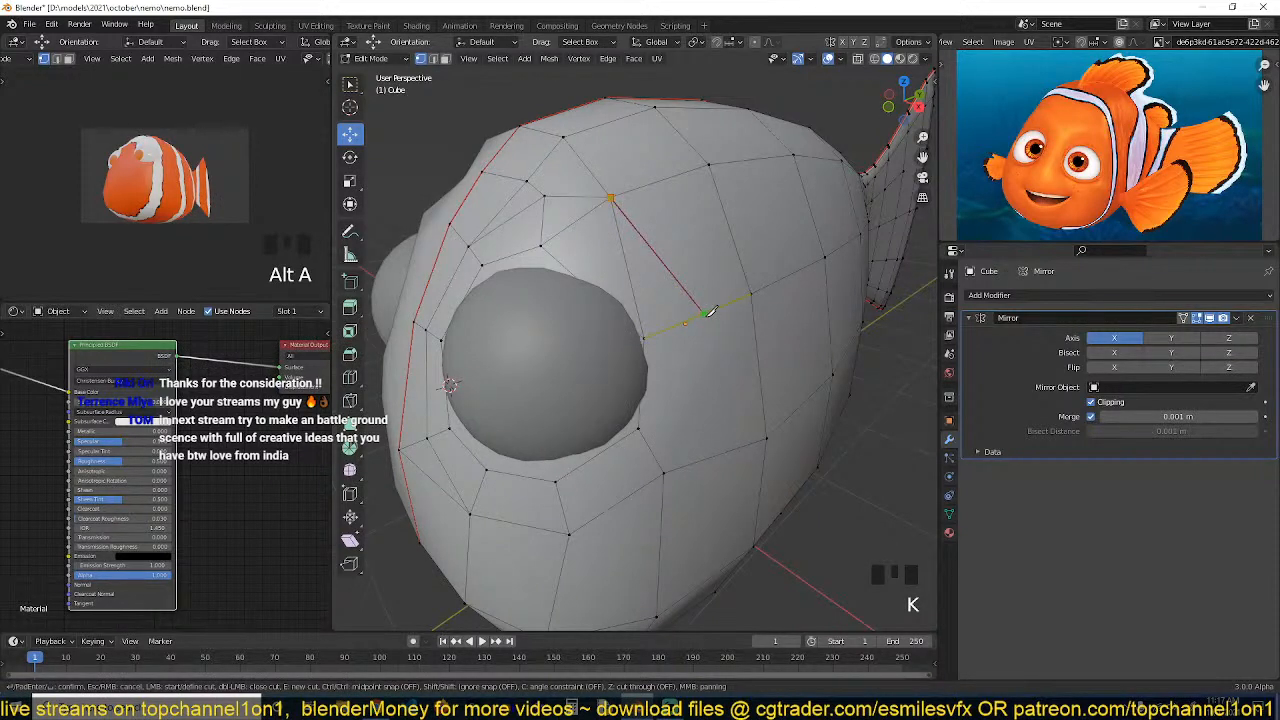
key("Return")
Select face loops around the eye socket to examine the edge flow
key("3")
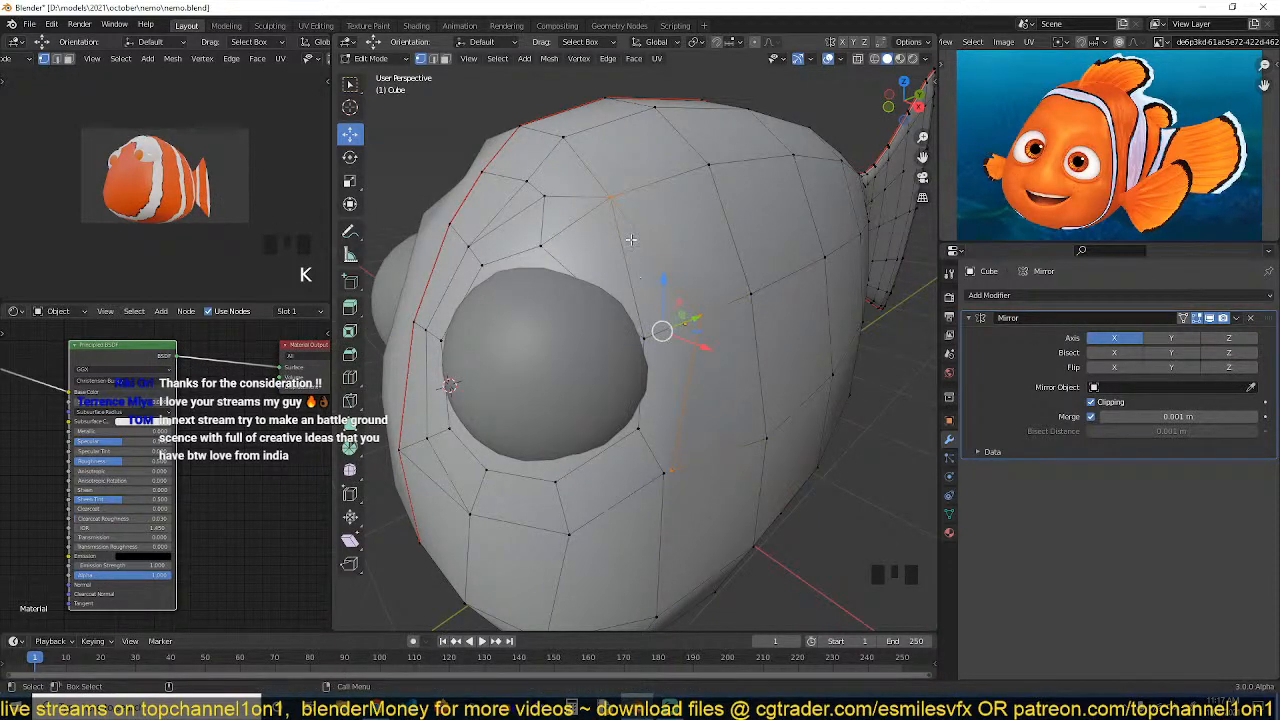
left_click(624, 270)
left_click(620, 278, "shift")
key("f")
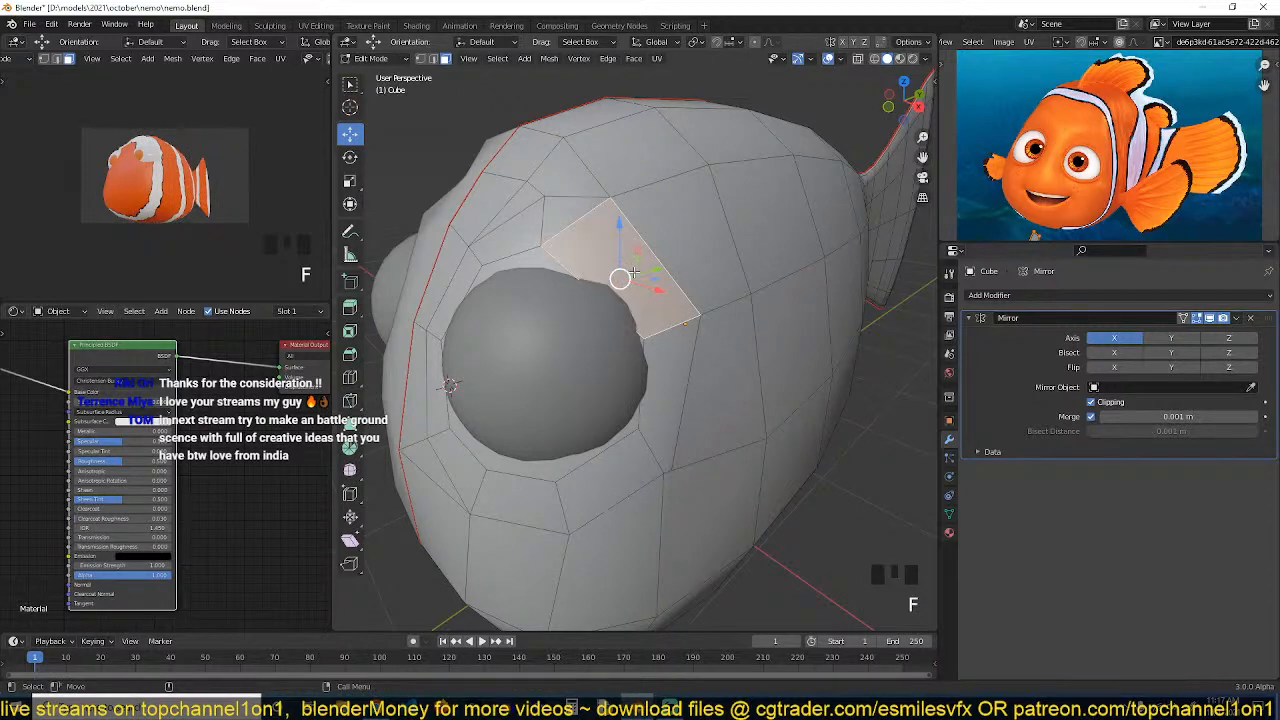
key("4")
left_click(596, 266, "alt")
left_click(573, 222, "alt")
left_click(546, 208, "alt")
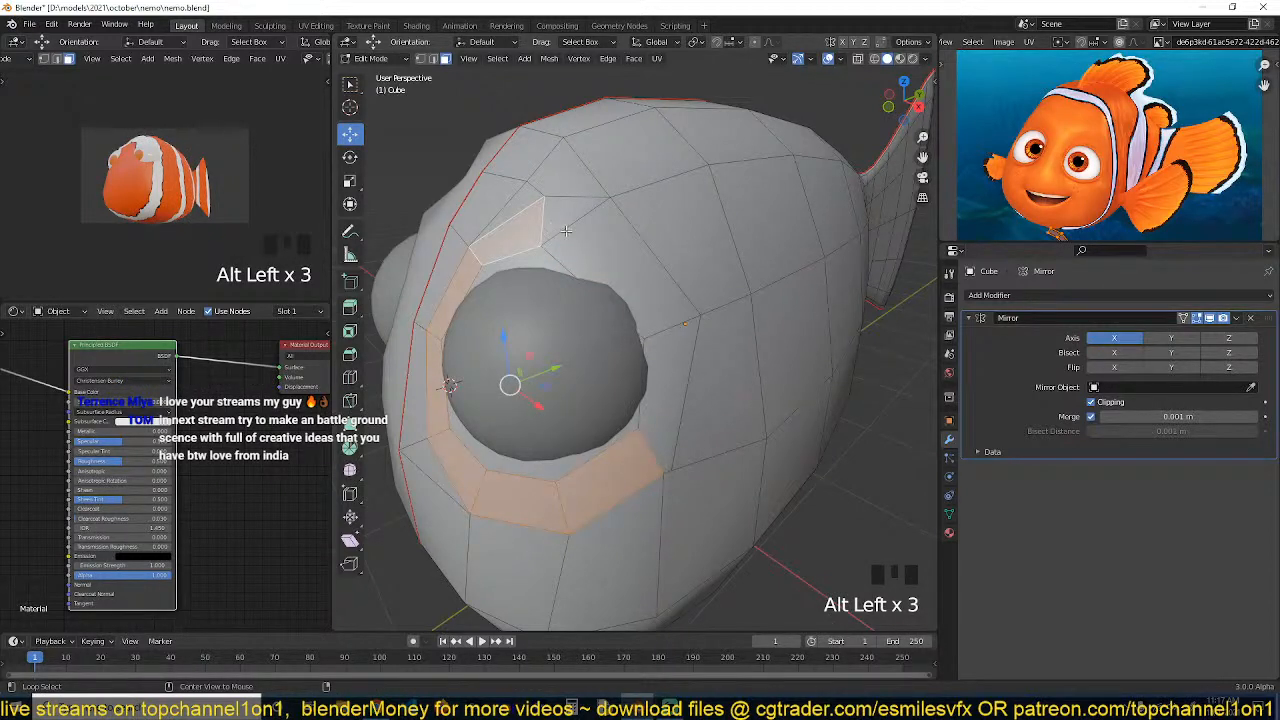
key("grave")
key("grave")
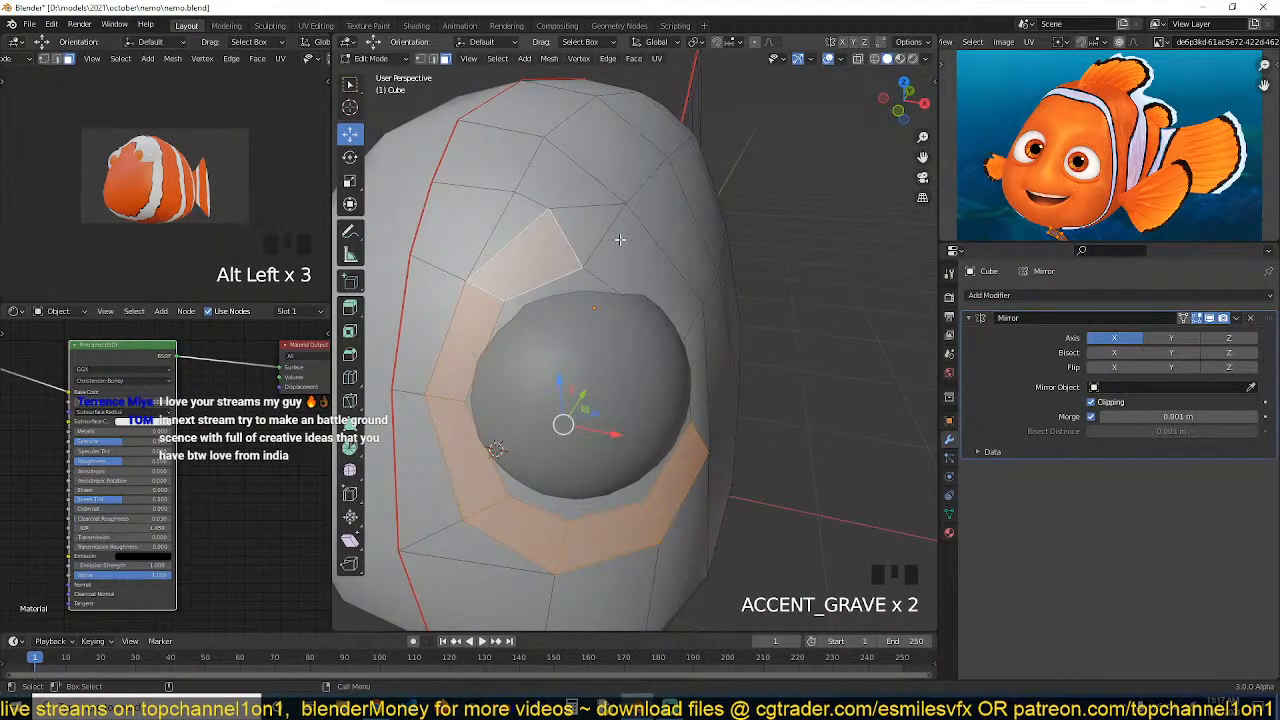
Merge two vertices above the eye socket with Collapse
key("1")
left_click(619, 215)
left_click(619, 212, "shift")
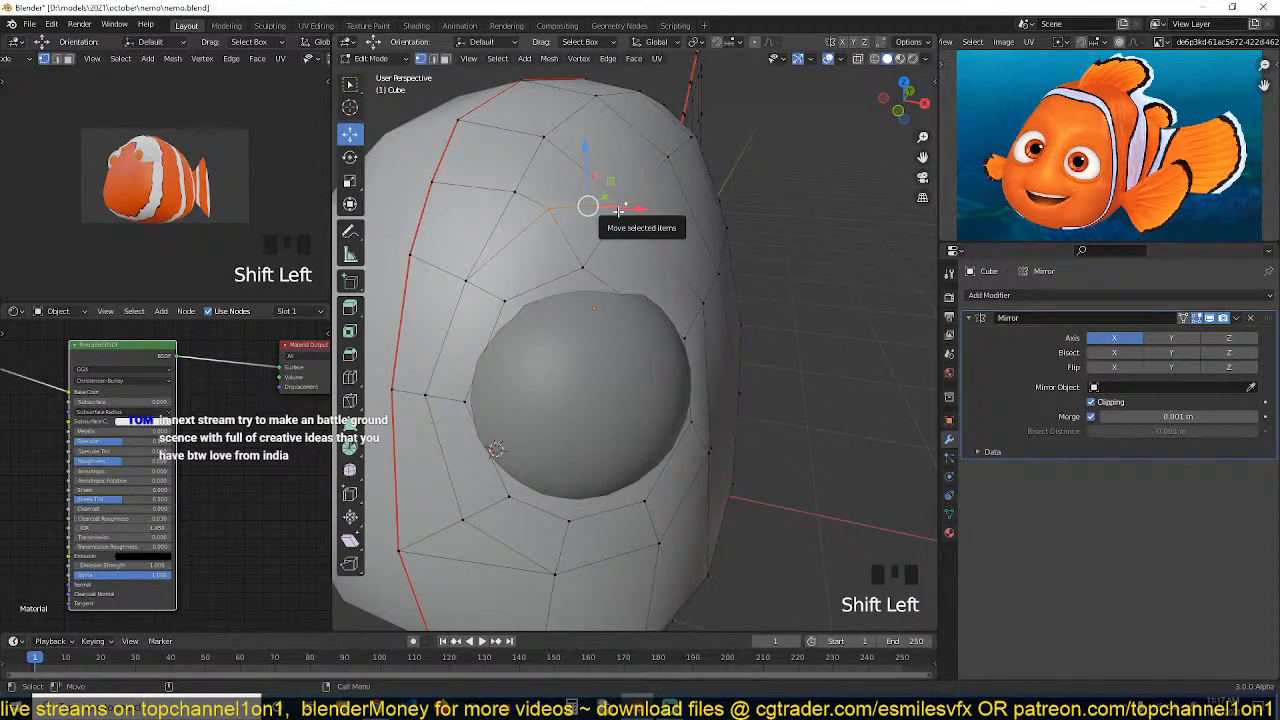
key("m")
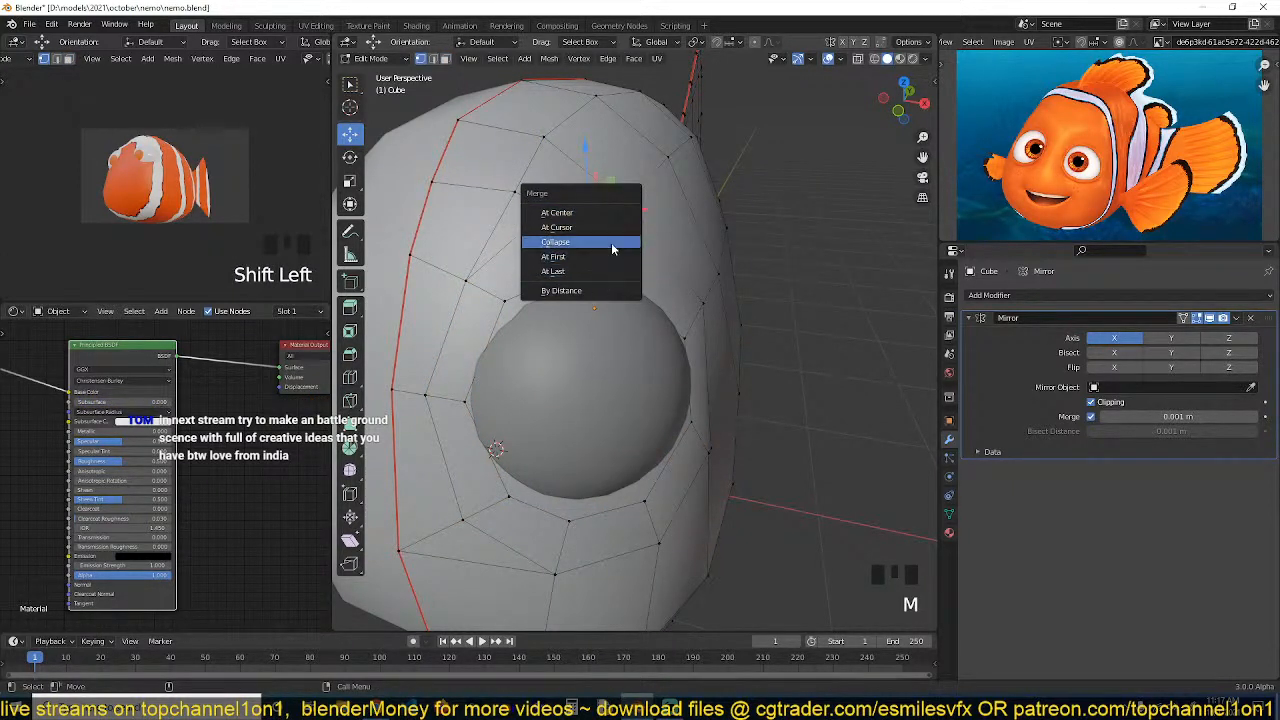
left_click(605, 212)
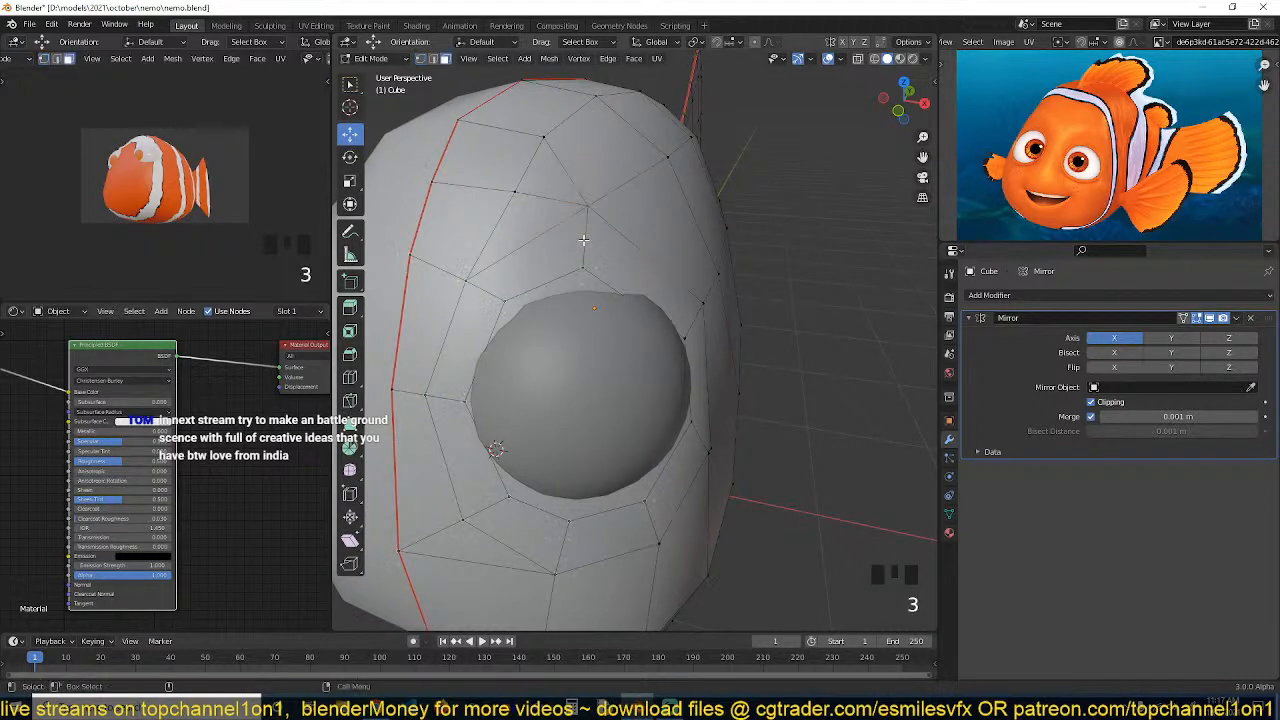
Check the face loops around the socket and isolate the body in local view
left_click(584, 238, "alt")
key("grave")
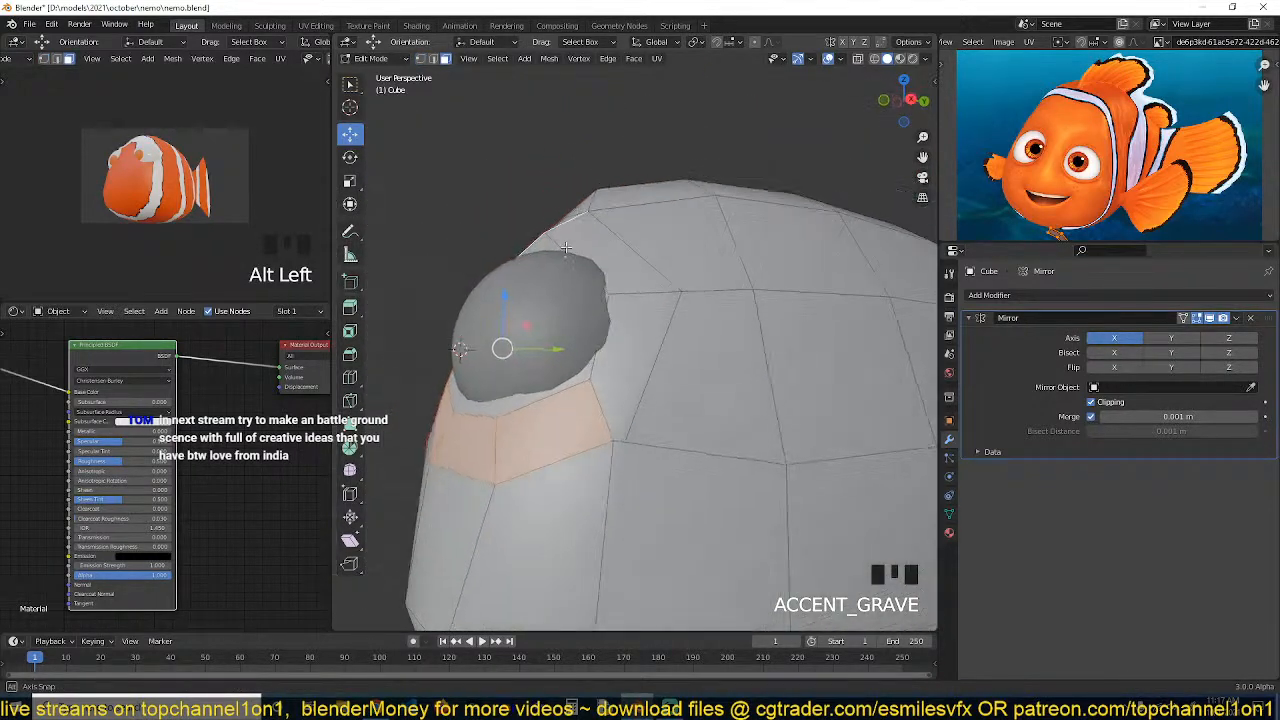
middle_click_drag(636, 276, 655, 358)
left_click(663, 362)
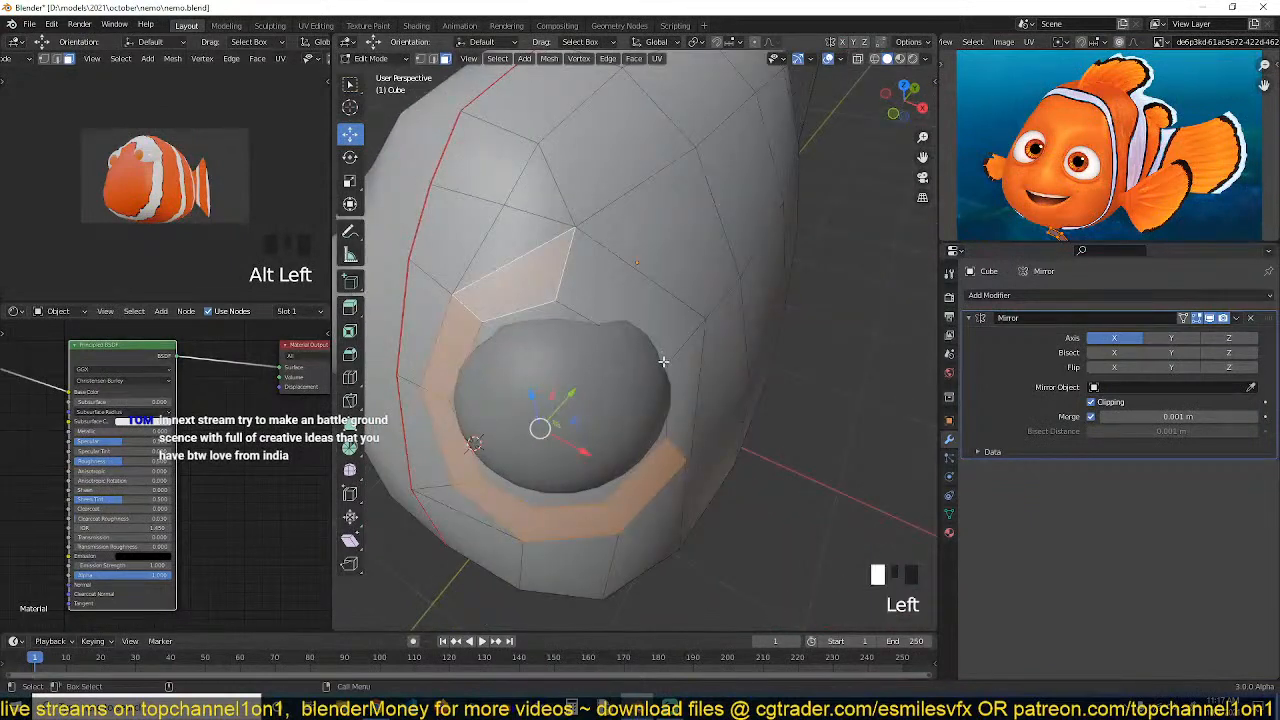
left_click(686, 389)
key("Tab")
key("slash")
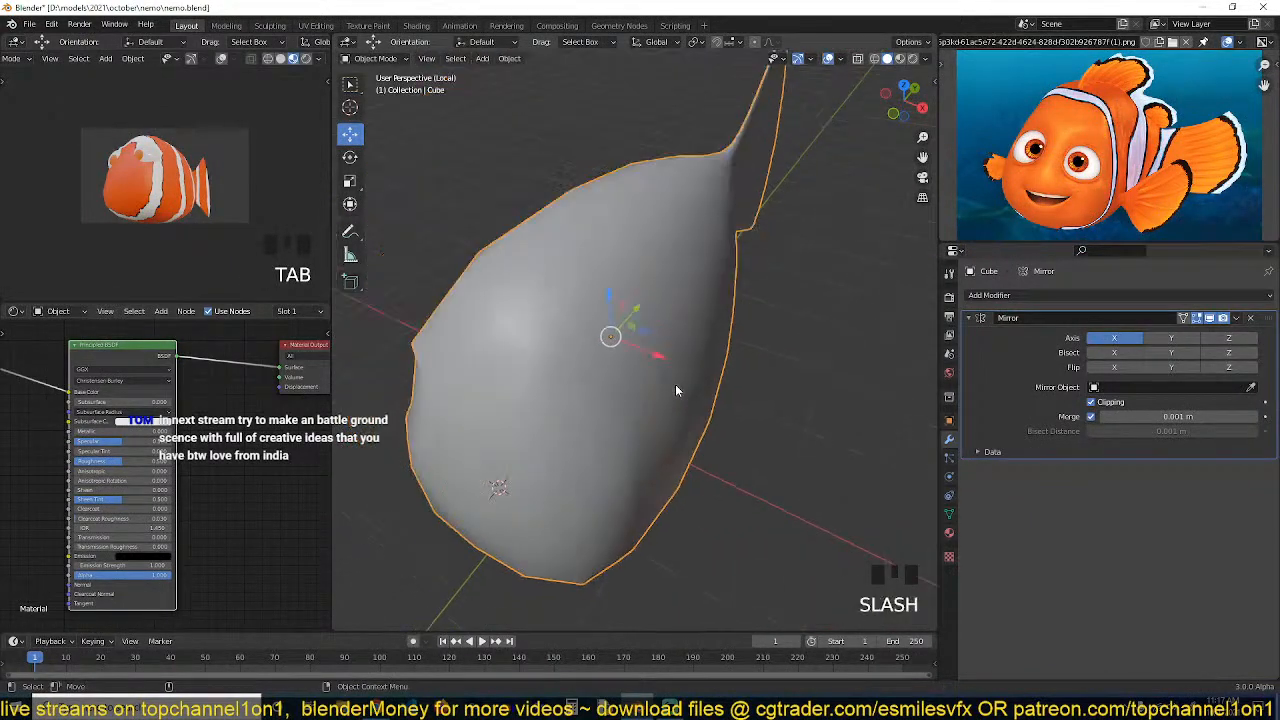
Merge the vertices of a face on the body's side at their center
key("Tab")
key("grave")
scroll(689, 453, "up", 2)
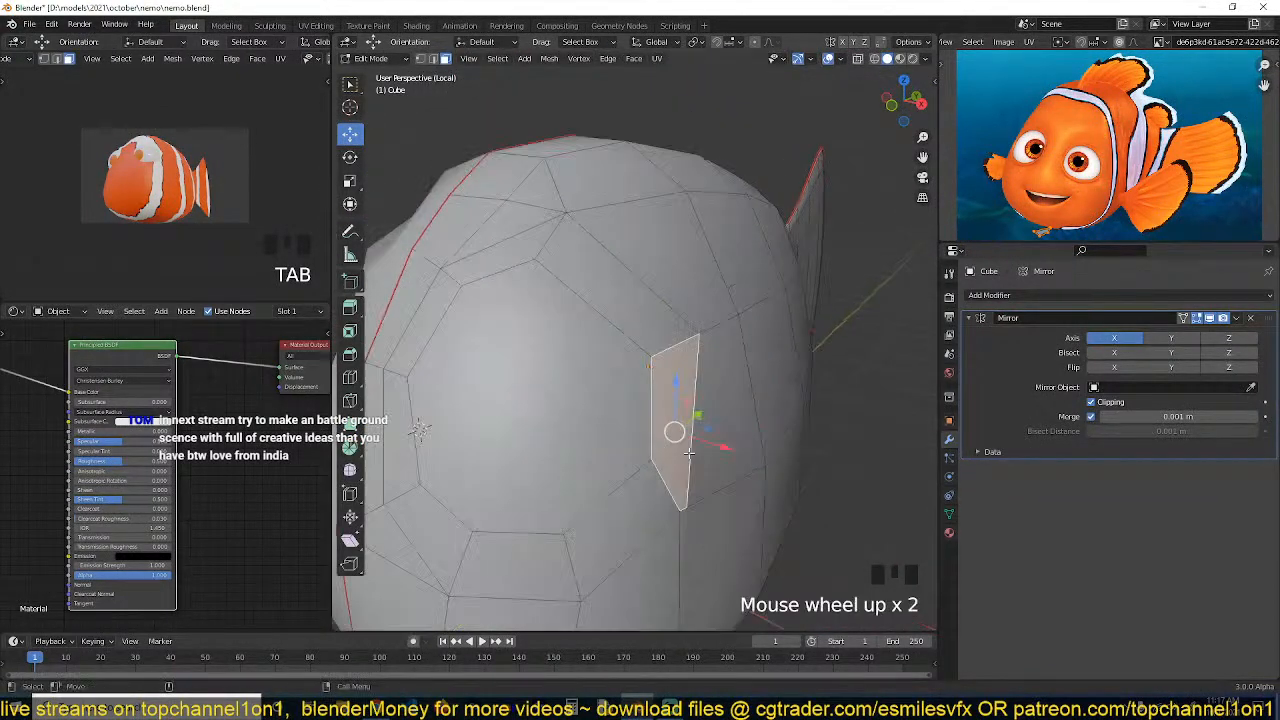
key("1")
key("grave")
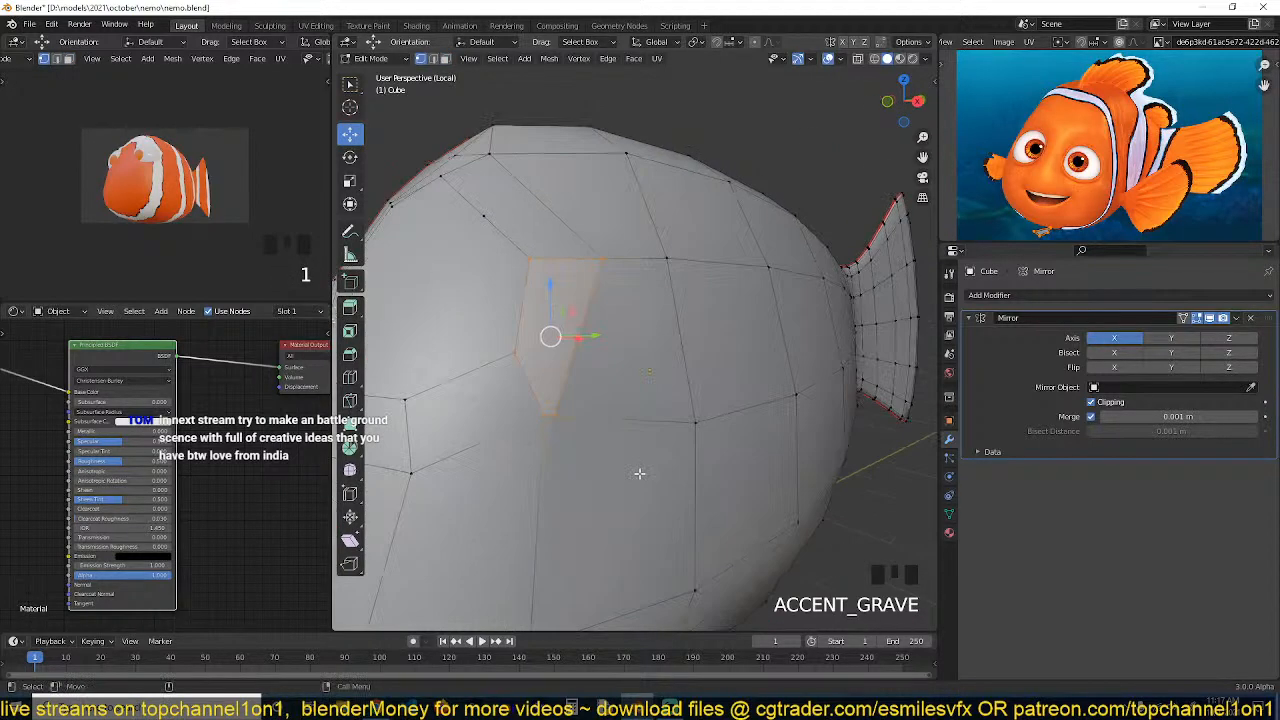
left_click(548, 418)
key("m")
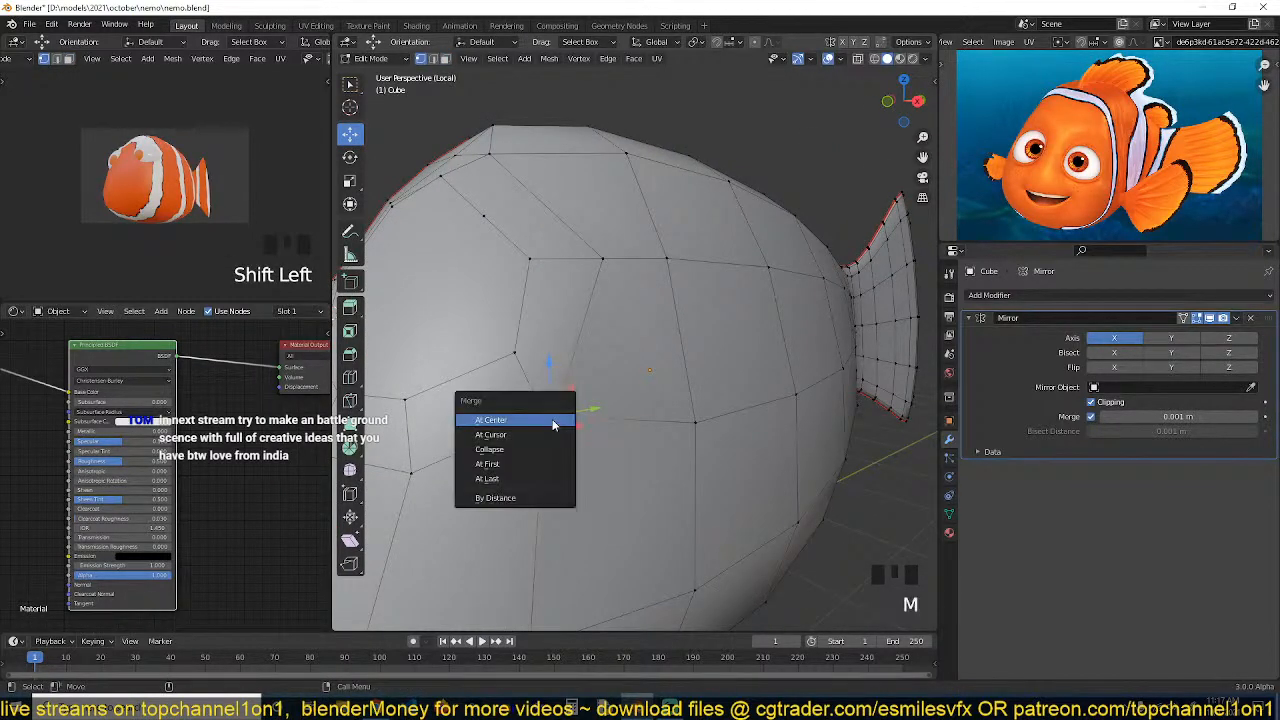
left_click(553, 421)
Dissolve a vertex on the body's side and save the file
key("Tab")
key("grave")
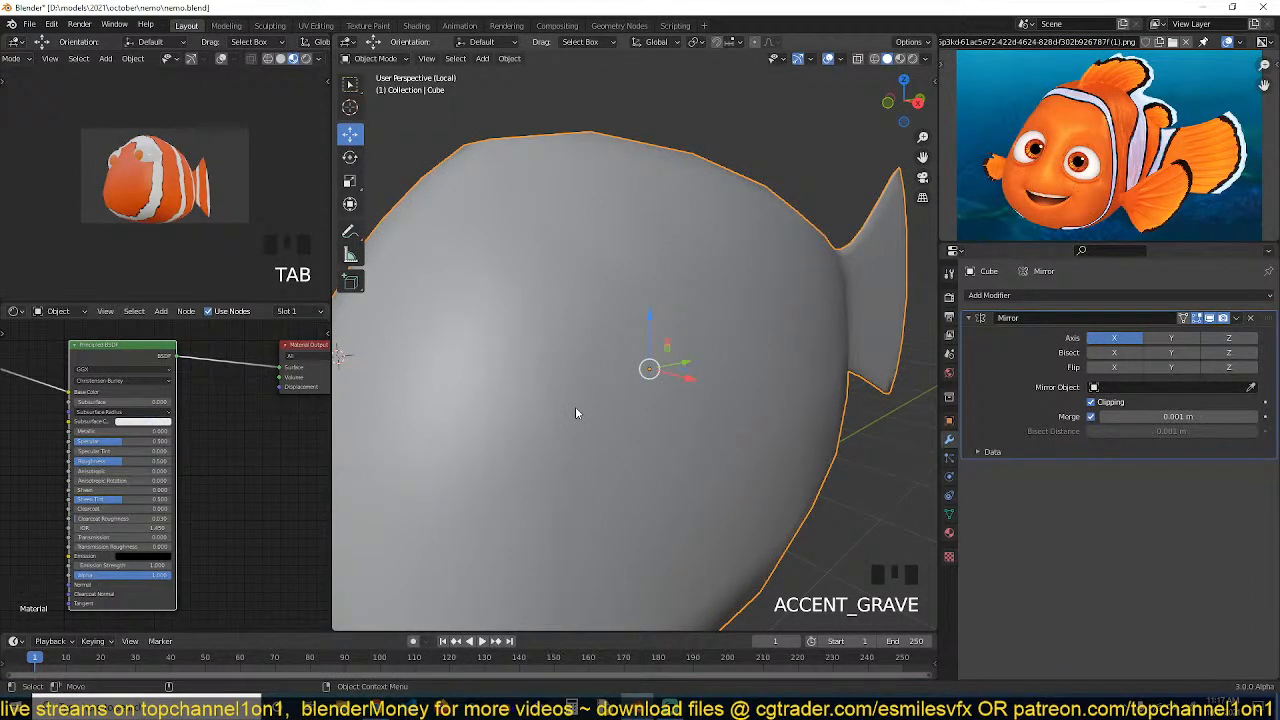
middle_click_drag(573, 388, 627, 342, "shift")
key("ctrl+s")
key("Tab")
left_click(648, 336)
key("ctrl+x")
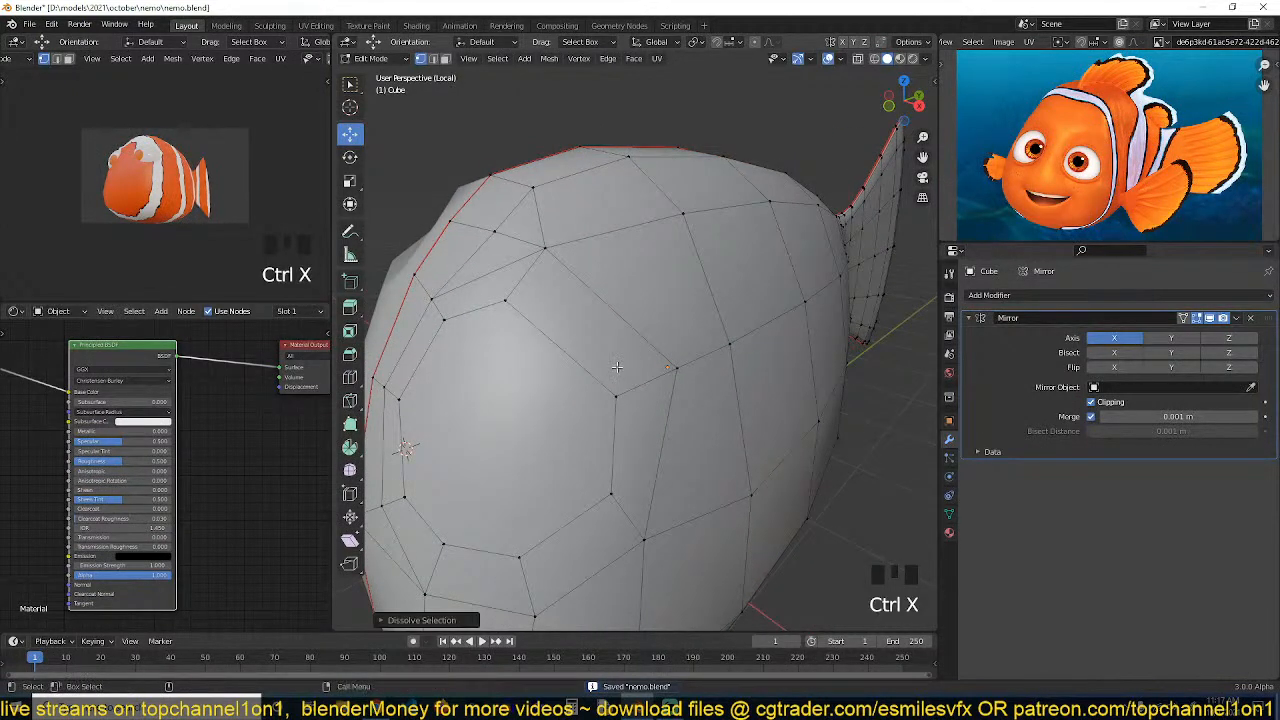
key("Tab")
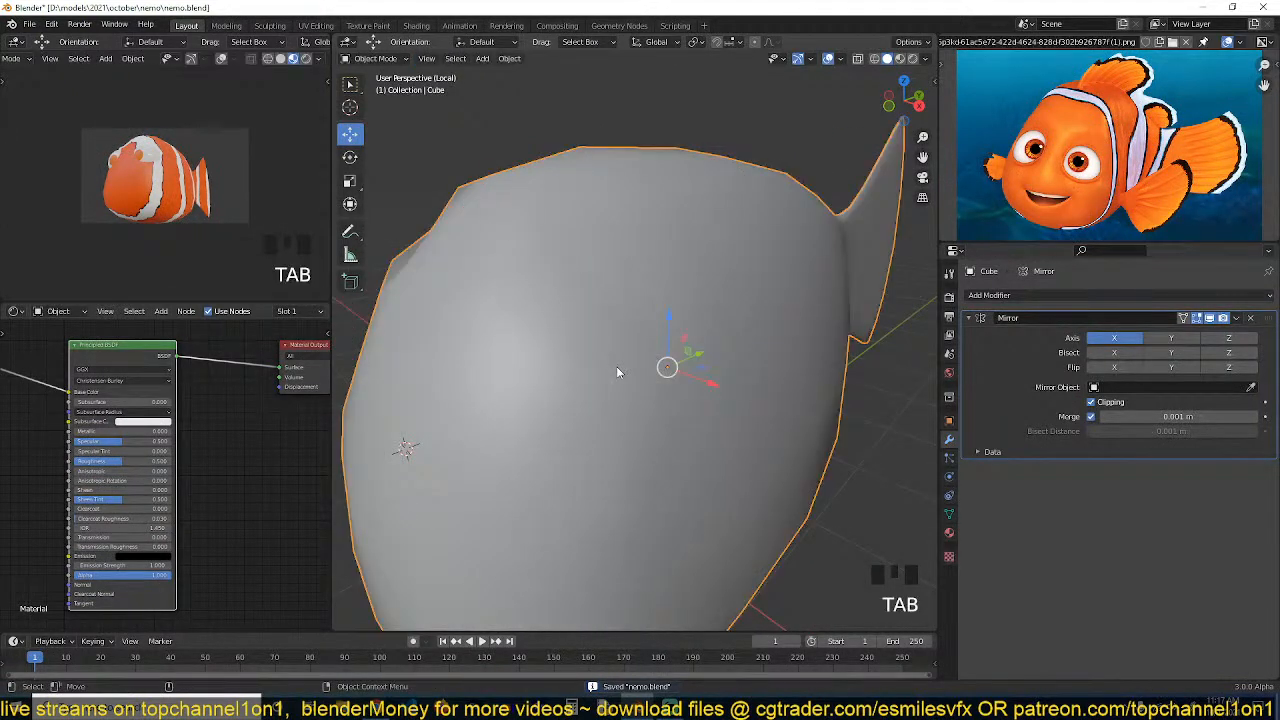
key("ctrl+s")
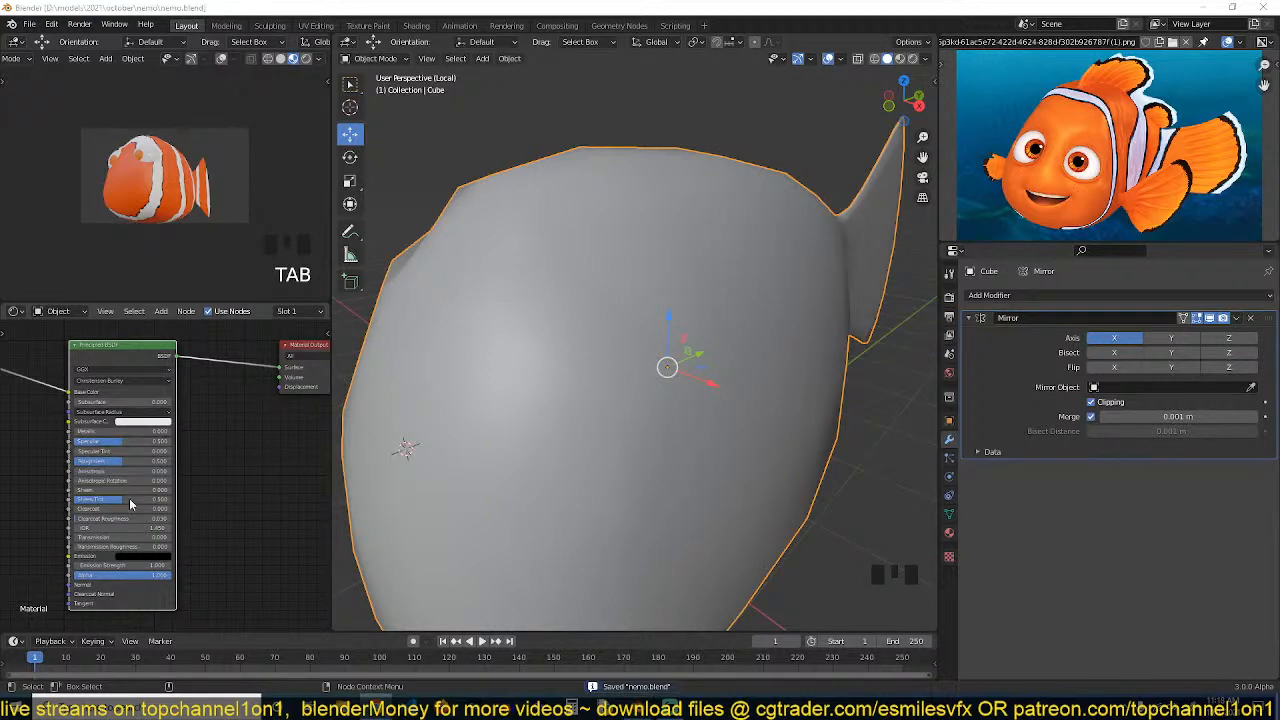
left_click(561, 425)
key("Tab")
key("Tab")
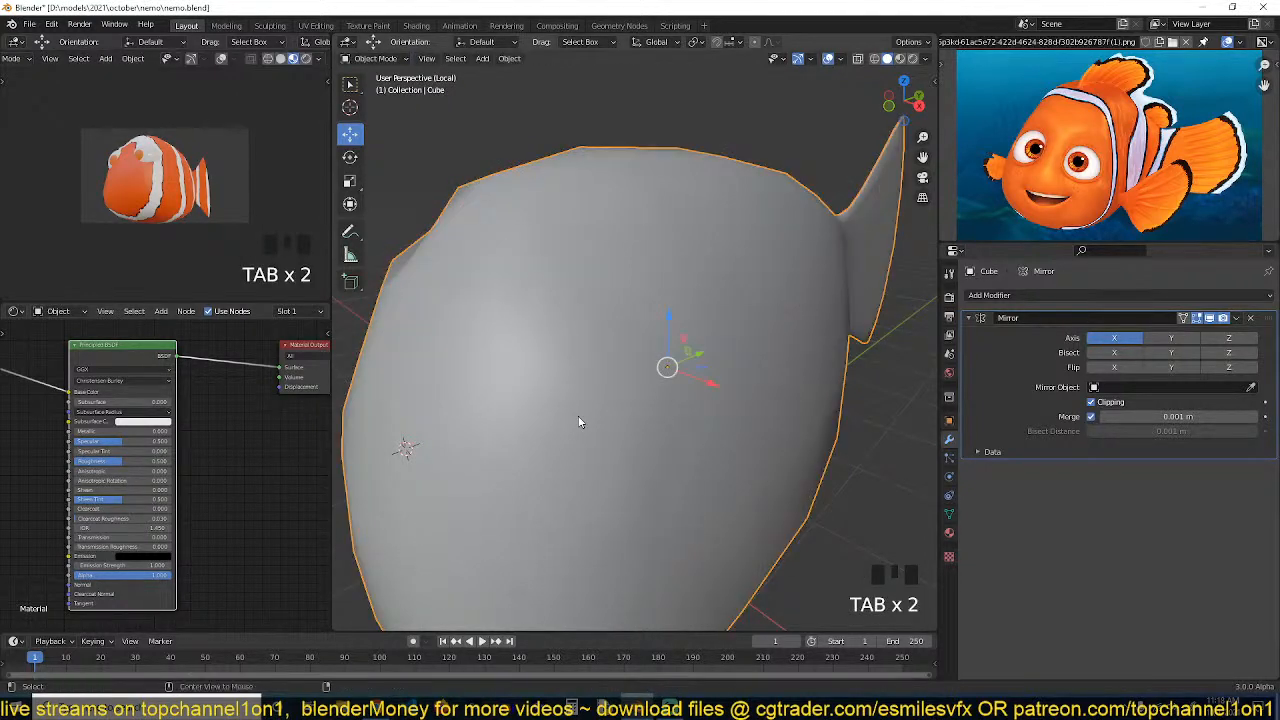
left_click(617, 383)
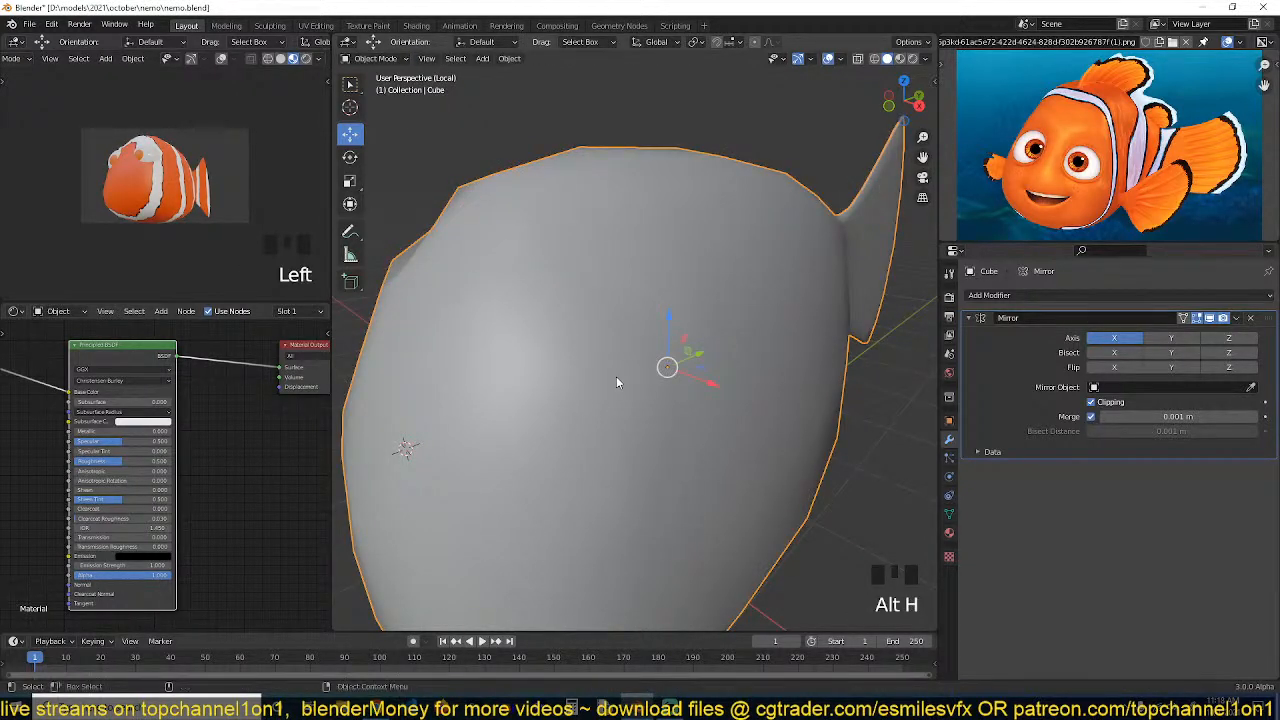
Leave local view and, in edit mode on the body, select the face loop around the eye socket
key("slash")
left_click(714, 394)
left_click(714, 398)
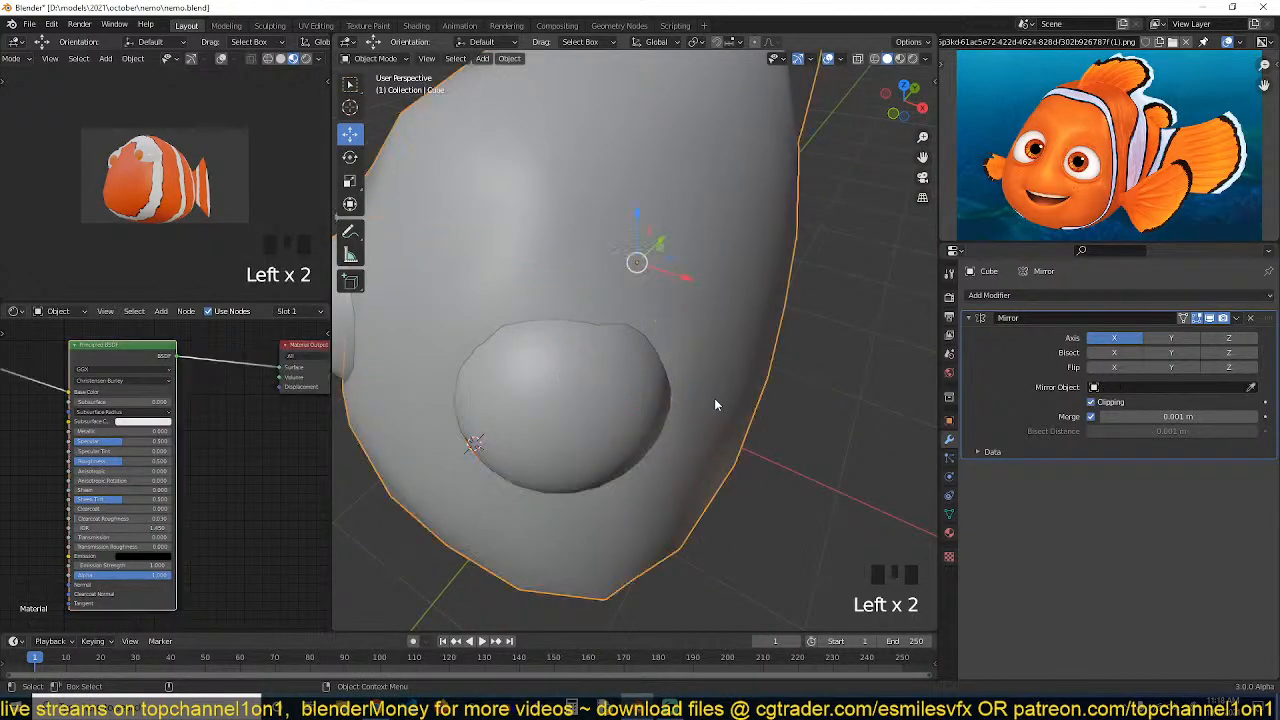
key("Tab")
key("grave")
middle_click_drag(714, 398, 631, 327)
key("Tab")
key("Tab")
key("grave")
key("3")
left_click(589, 346)
key("grave")
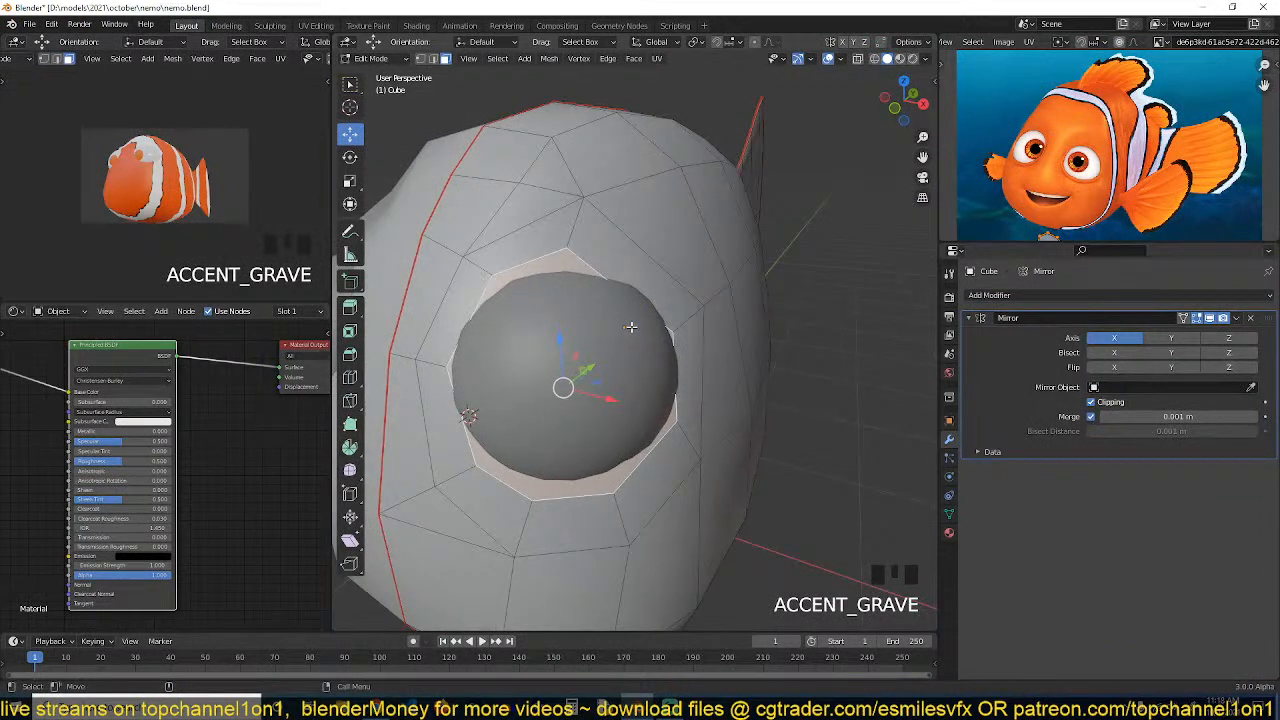
Round the selected socket face loop with To Sphere
key("shift+alt+s")
left_click(622, 346)
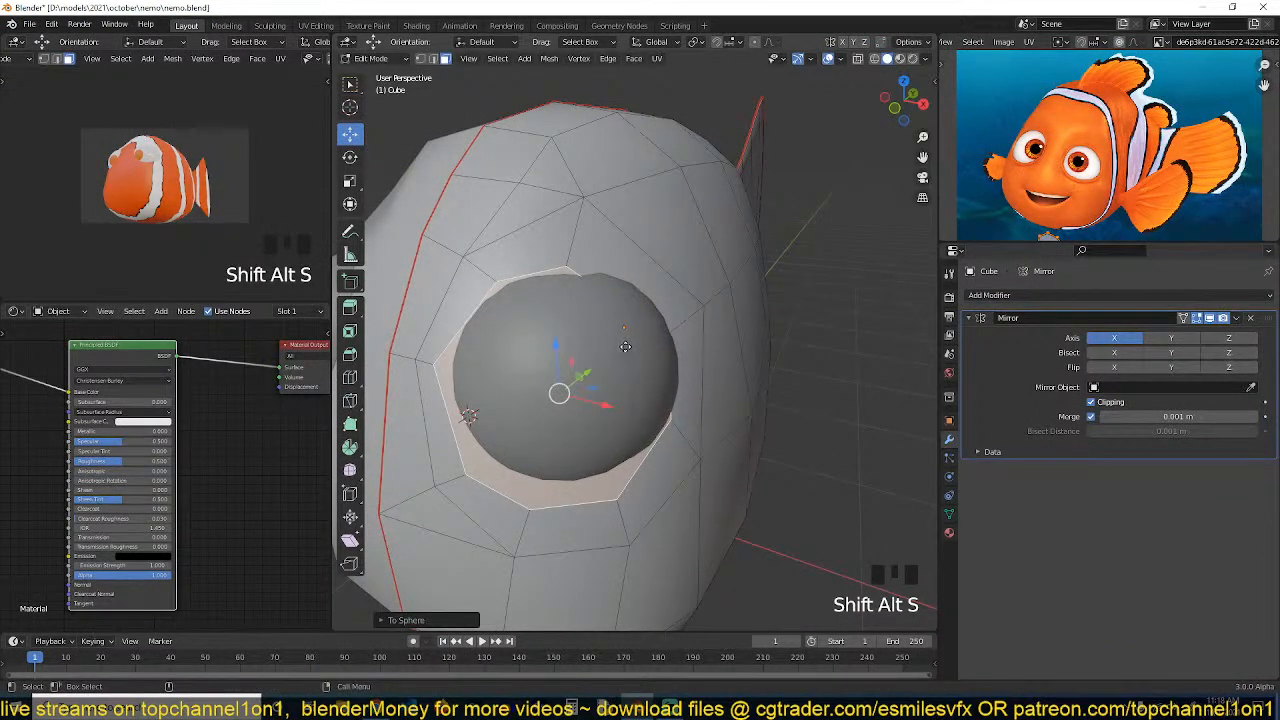
key("g")
right_click(628, 348)
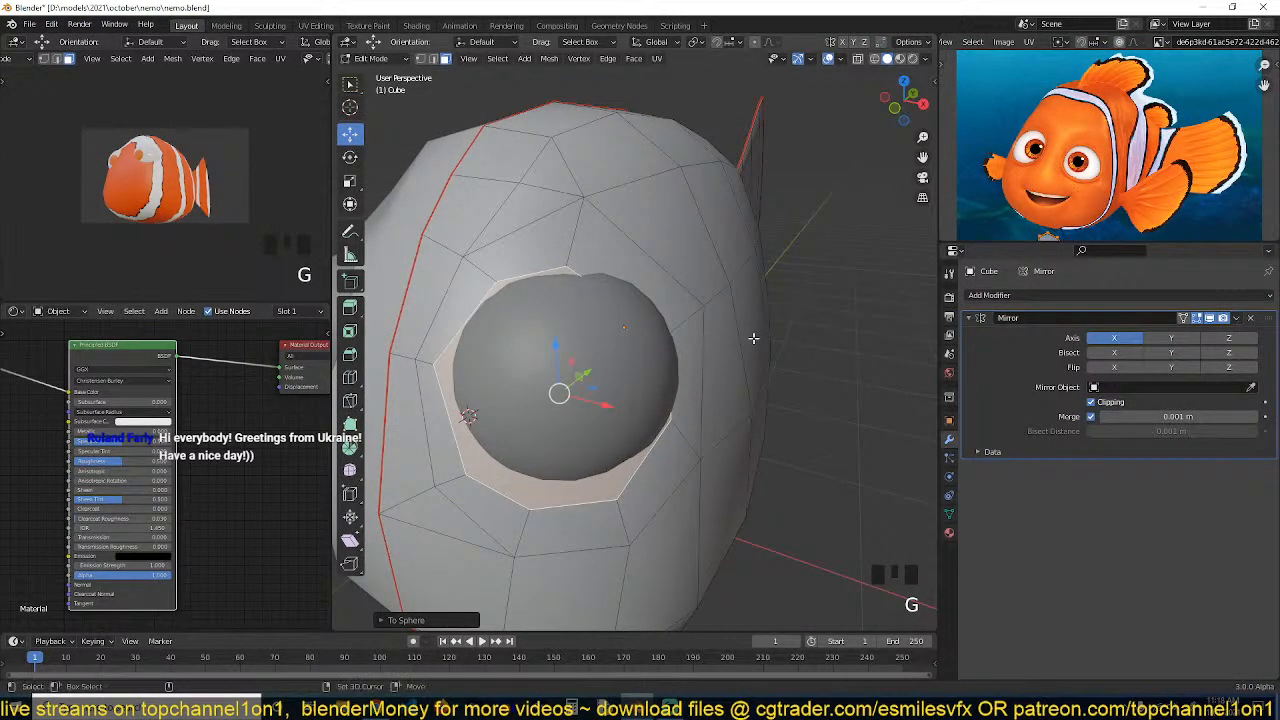
Move and scale the socket face loop to sit snugly around the eyeball
key("grave")
middle_click_drag(749, 340, 580, 331)
key("g")
left_click(659, 367)
key("grave")
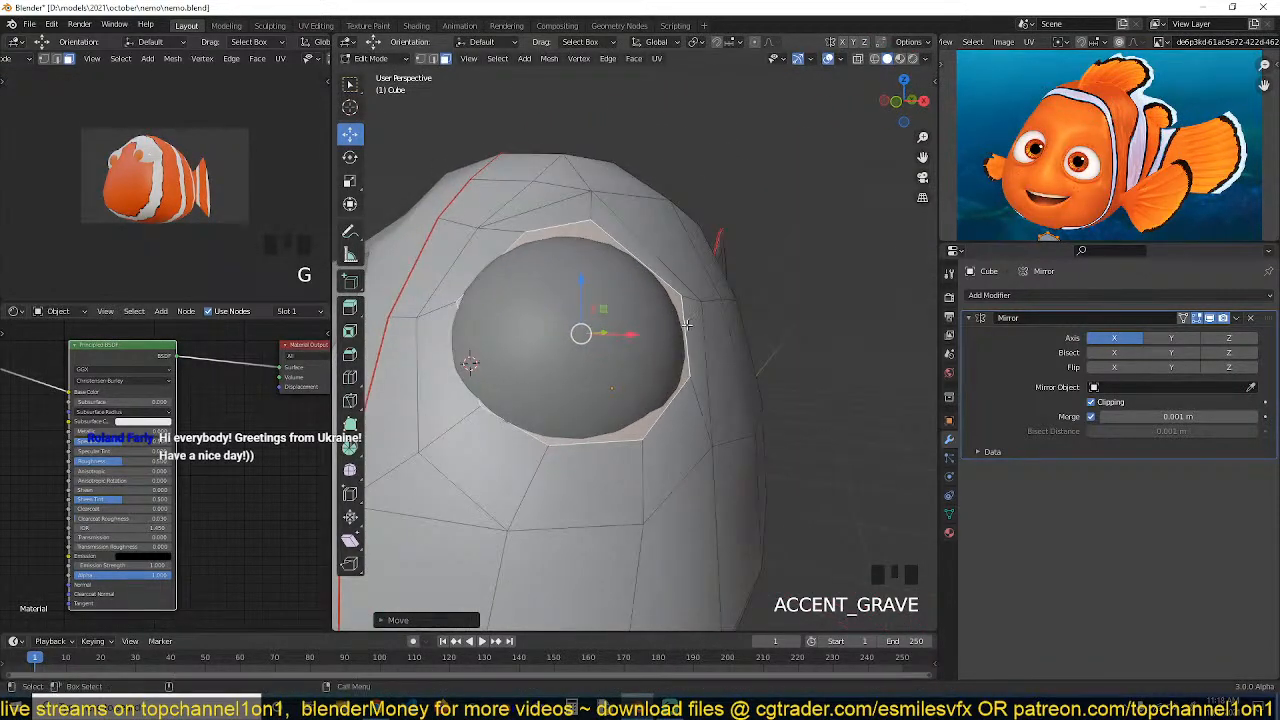
key("s")
left_click(685, 340)
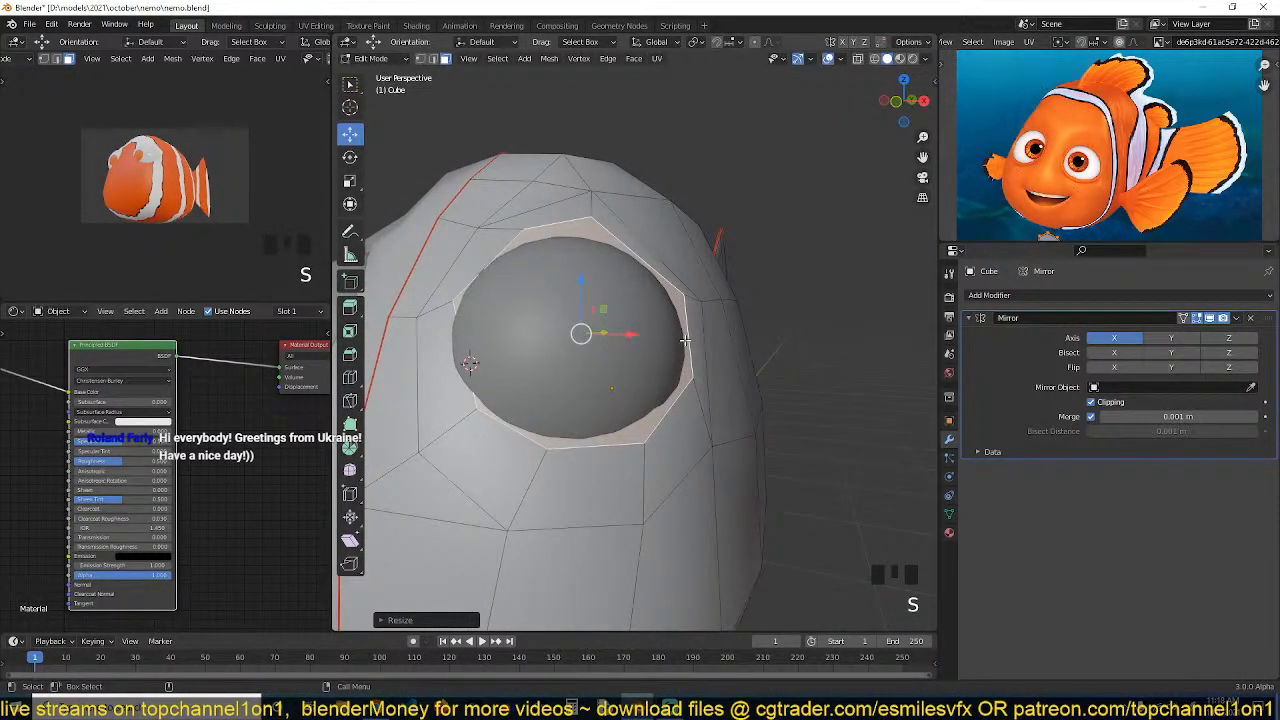
Move the socket face loop in the side view to align it with the eyeball
key("KP_3")
key("g")
left_click(681, 345)
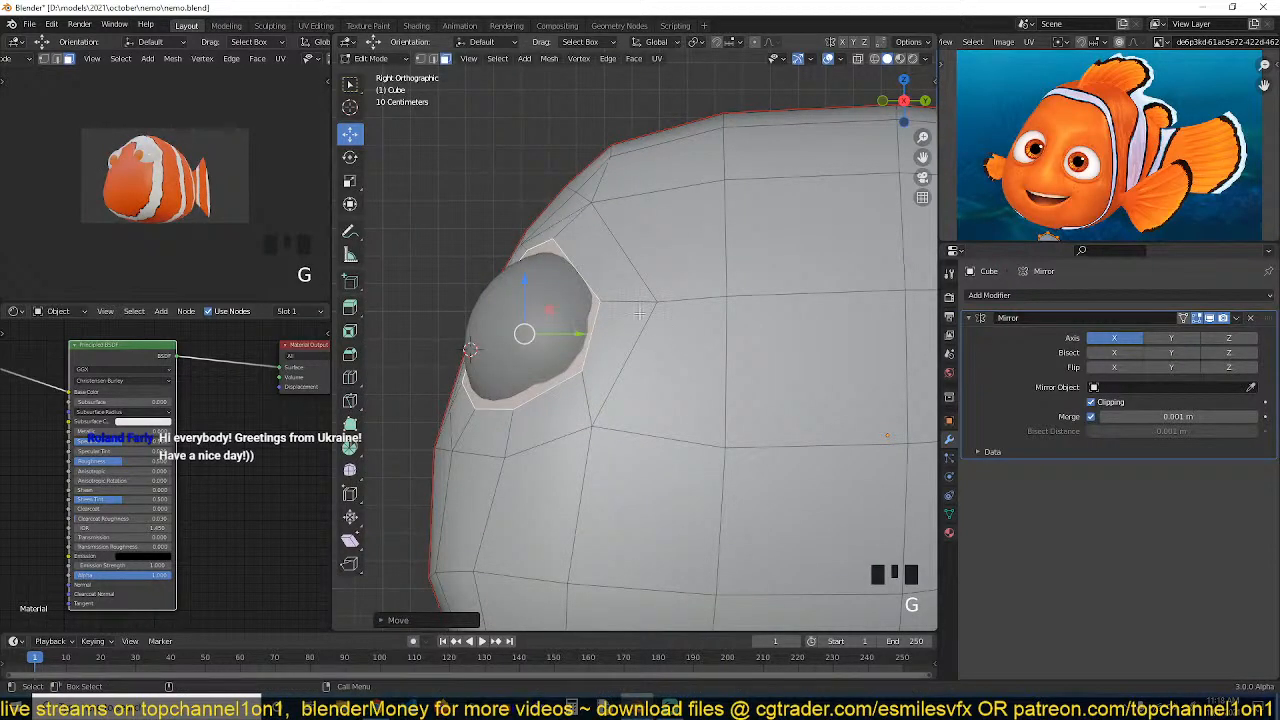
key("grave")
middle_click_drag(681, 345, 680, 290)
key("grave")
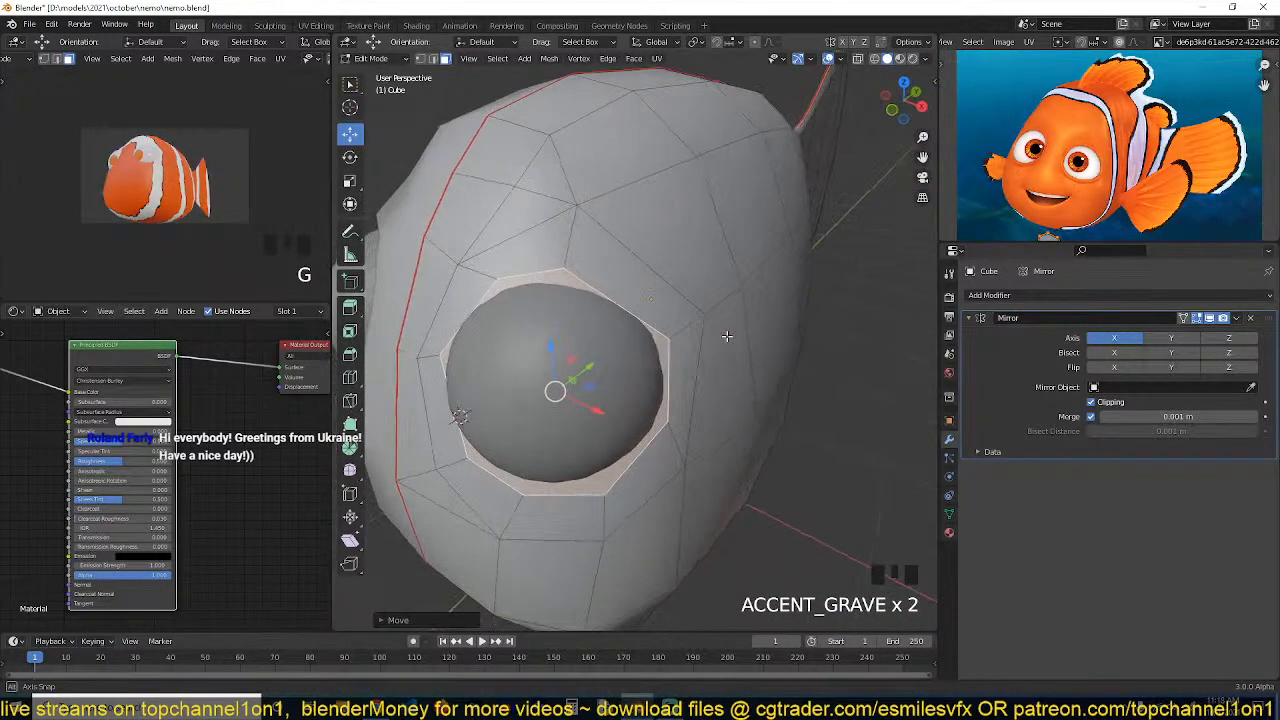
Subdivide the faces above the eye socket and move the new vertex
left_click(660, 288)
left_click(660, 287, "shift")
right_click(634, 285)
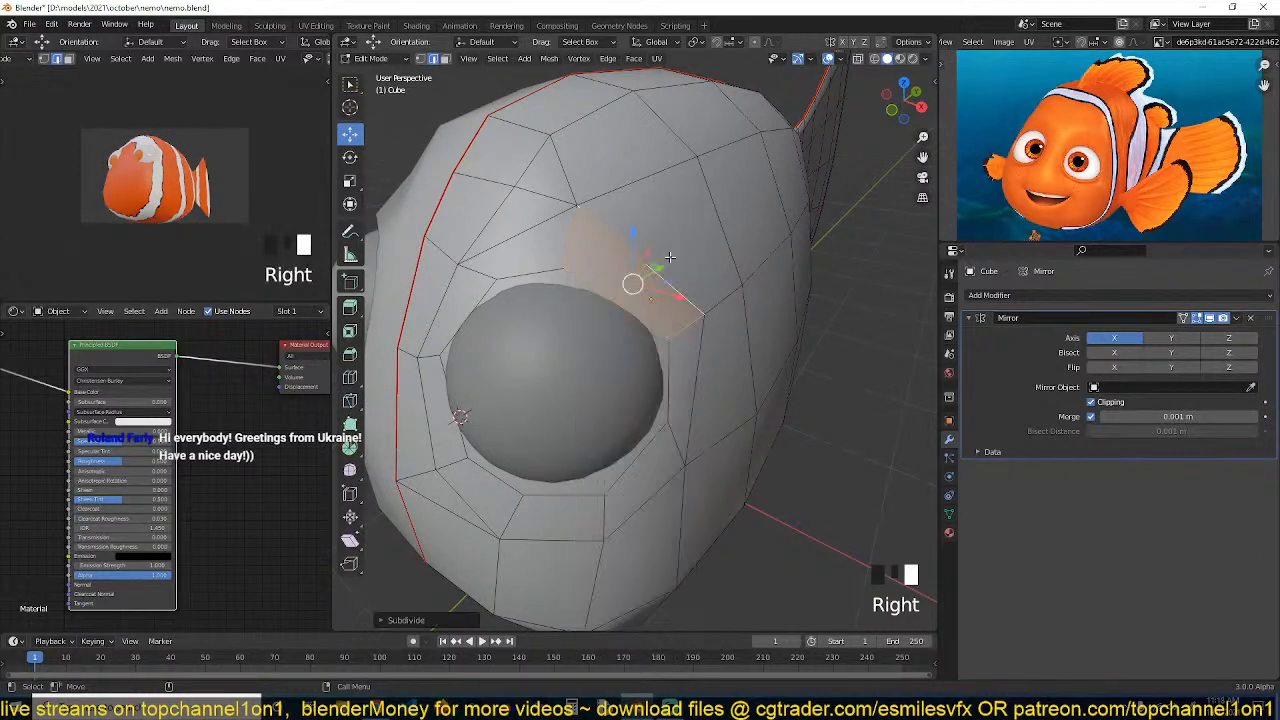
key("1")
left_click(626, 290)
key("g")
key("3")
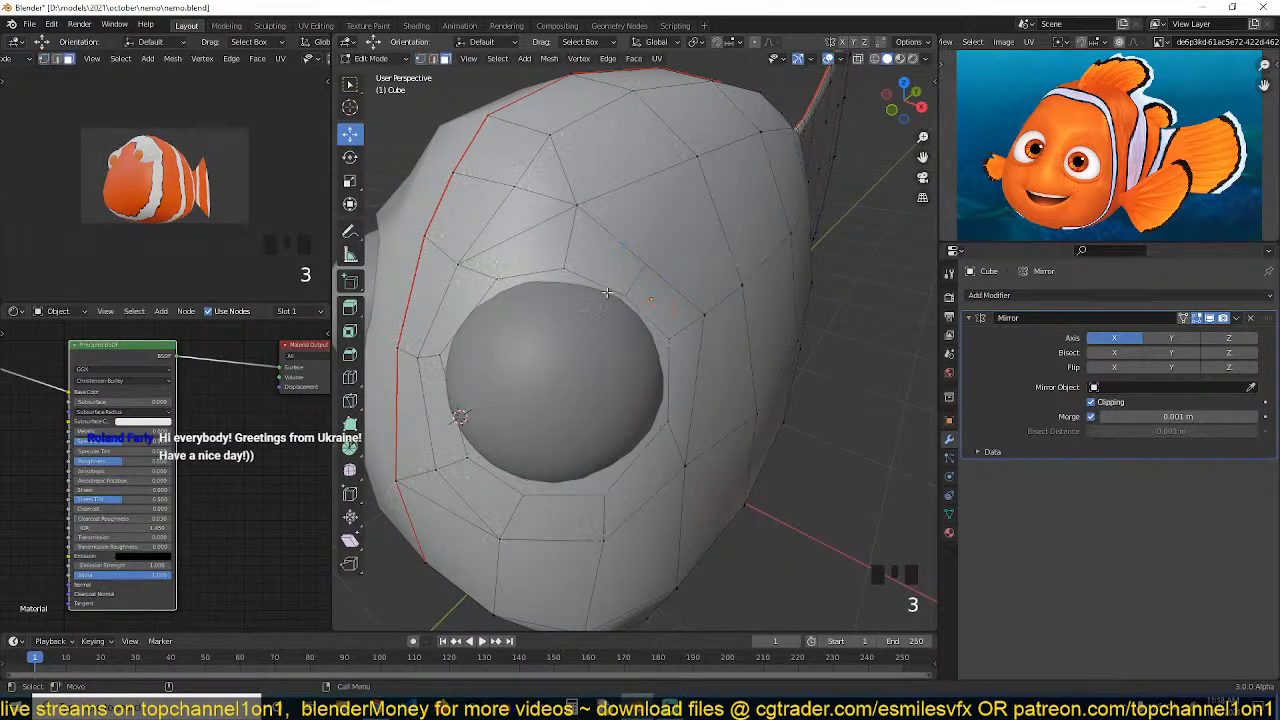
Select the socket face loop again and round it with To Sphere
left_click(615, 292)
key("shift+alt+s")
left_click(604, 293)
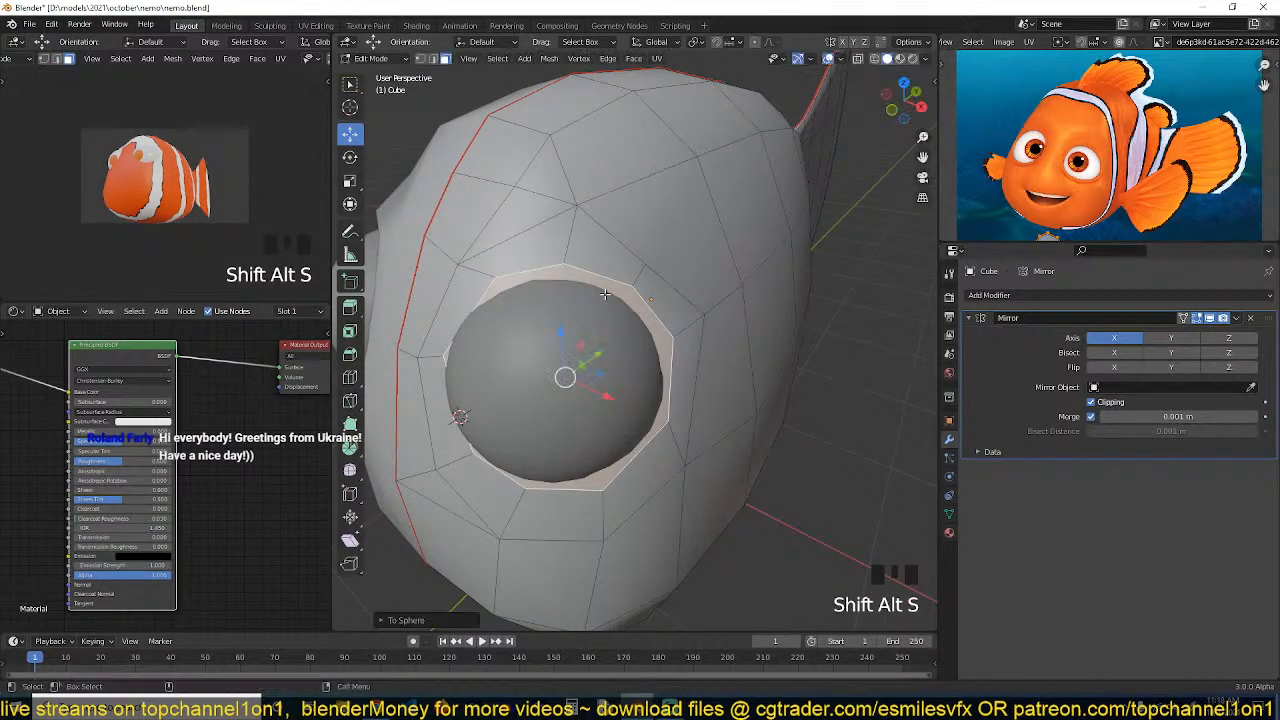
middle_click_drag(604, 292, 574, 301)
Connect vertices above the eye socket with new edges using Join
key("grave")
key("1")
left_click(611, 290)
left_click(708, 190, "shift")
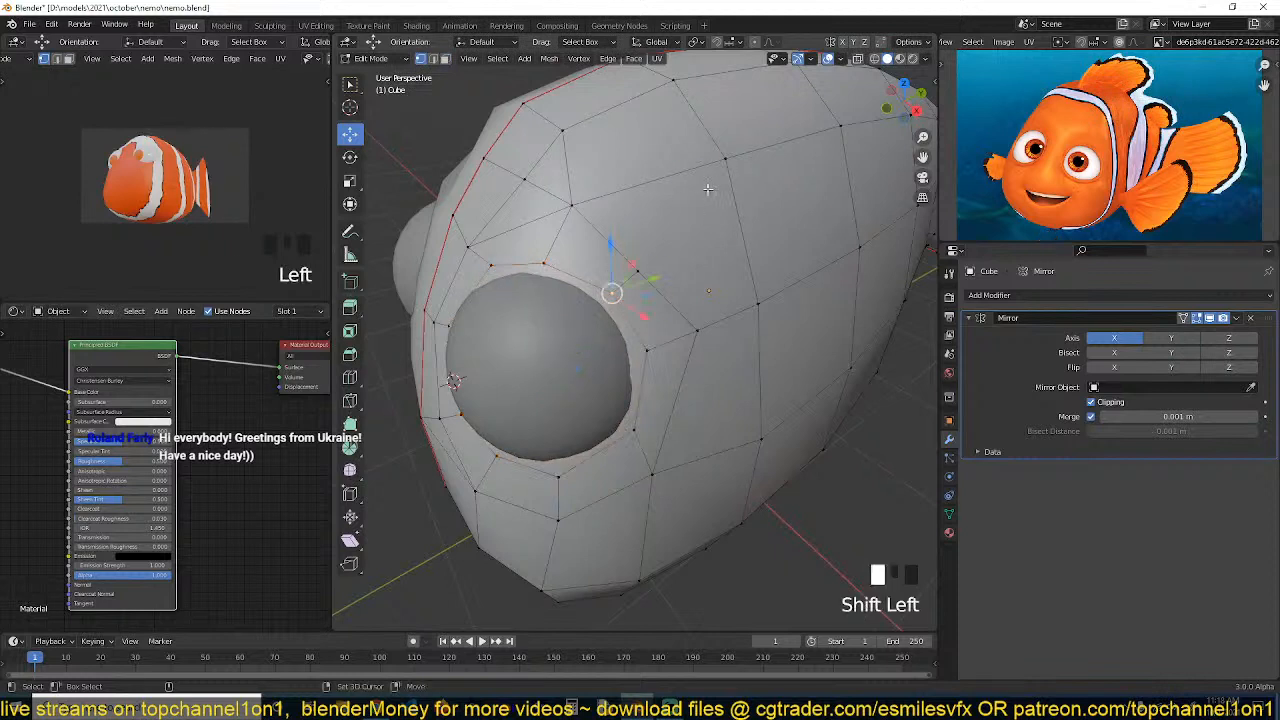
left_click(646, 264)
left_click(711, 175, "shift")
key("j")
left_click(640, 268)
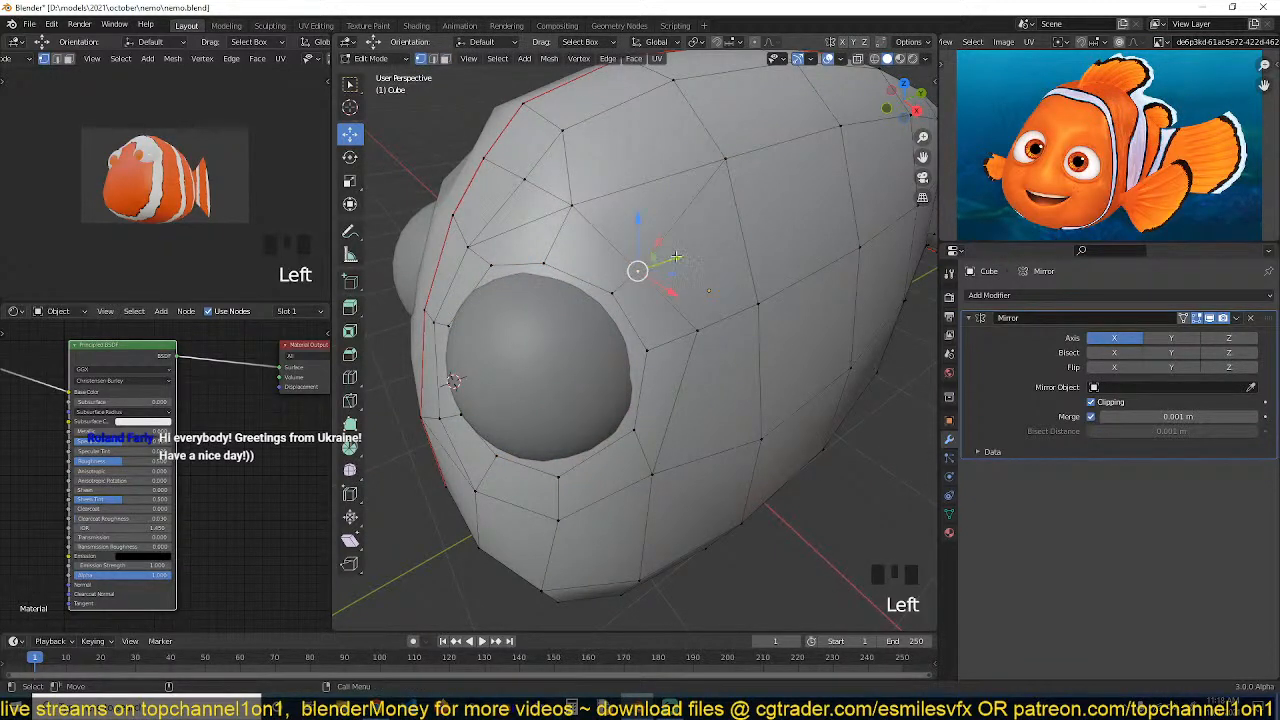
Slide a vertex above the socket along its edge and deselect everything
key("g")
key("g")
left_click(697, 235)
key("alt+a")
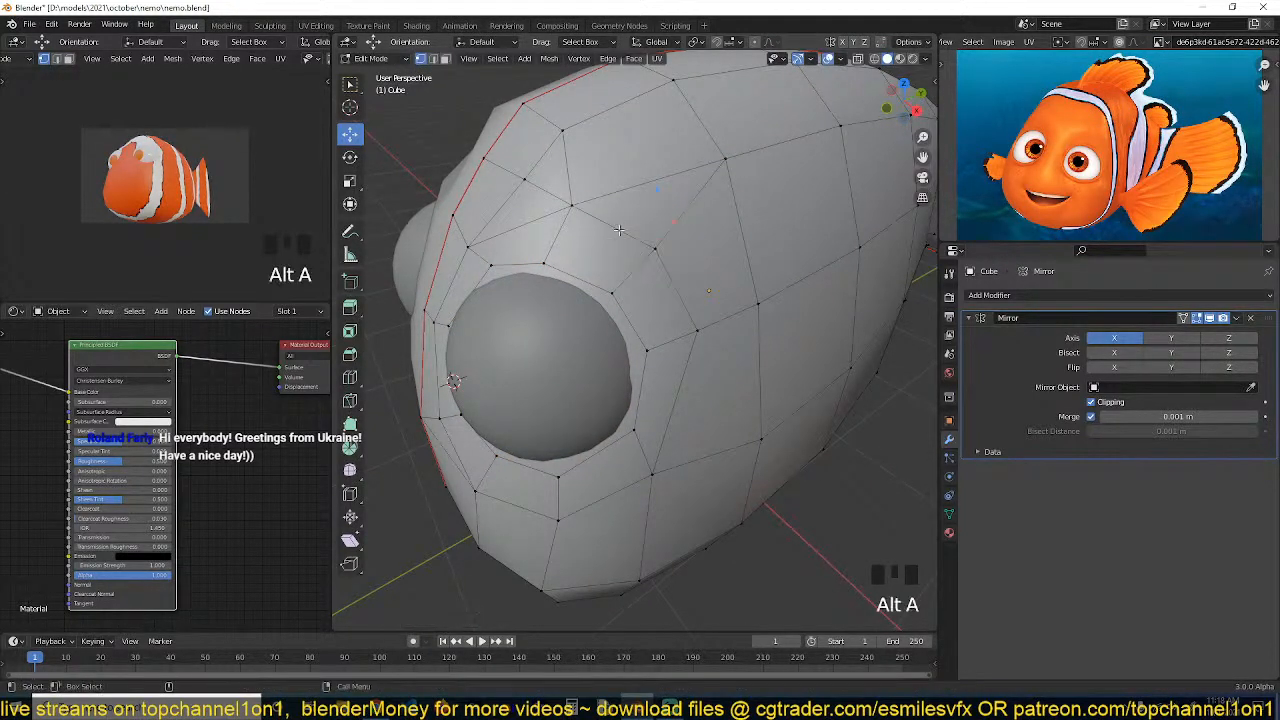
Connect two vertices on the top of the head with a new edge
key("grave")
mouse_move(614, 212)
middle_mouse_down()
mouse_move(674, 206)
mouse_move(614, 220)
middle_mouse_up()
left_click(579, 133)
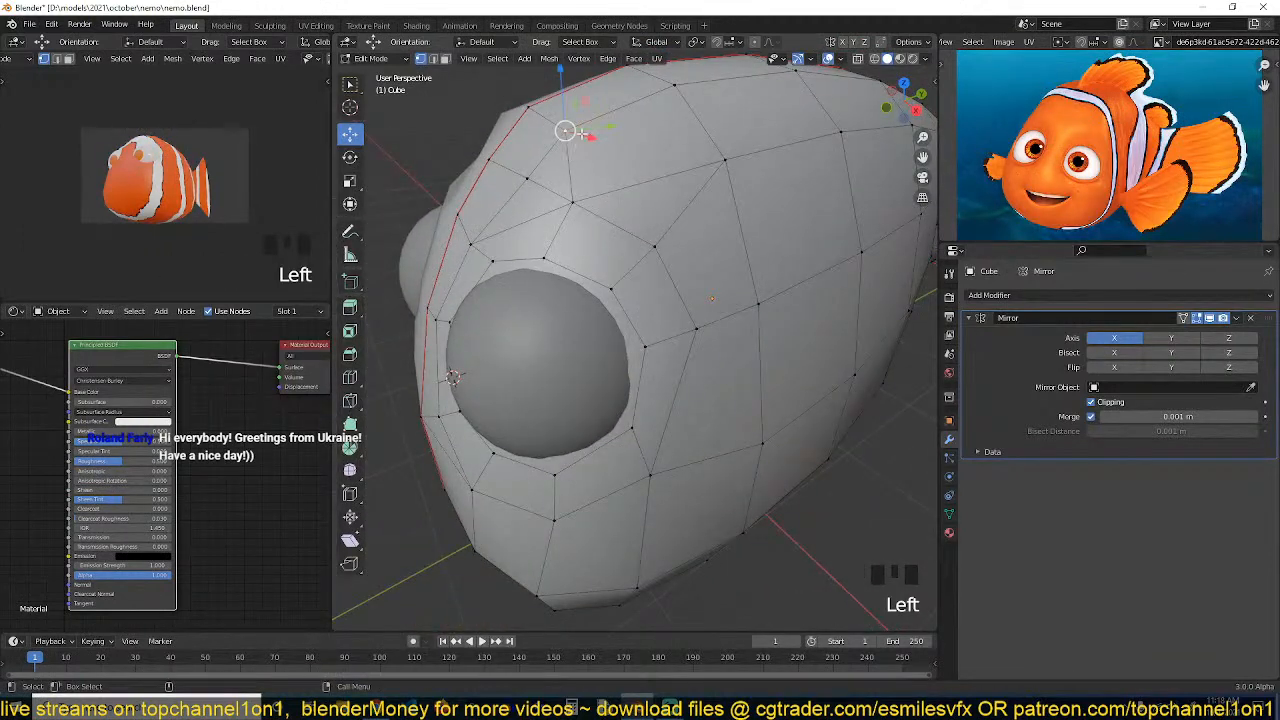
left_click(737, 161, "shift")
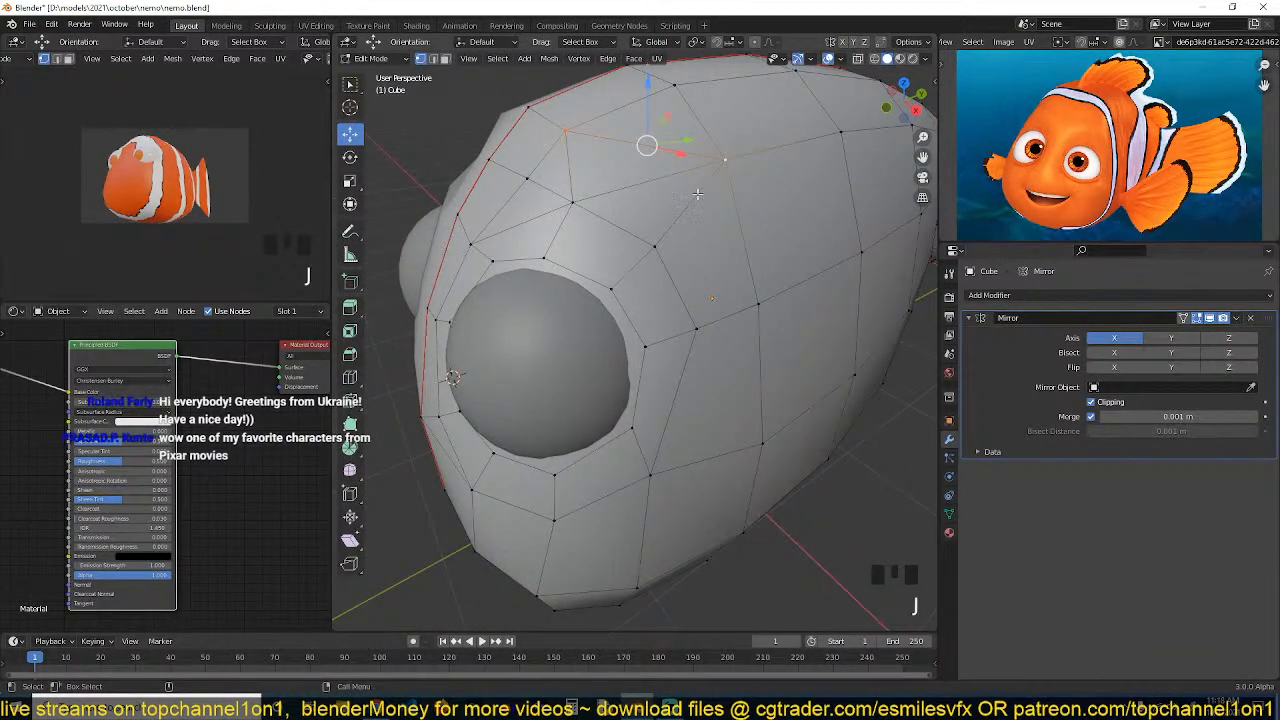
key("alt+a")
Slide a vertex at the socket's upper-left corner along its edge
key("3")
key("grave")
middle_click_drag(572, 176, 669, 164)
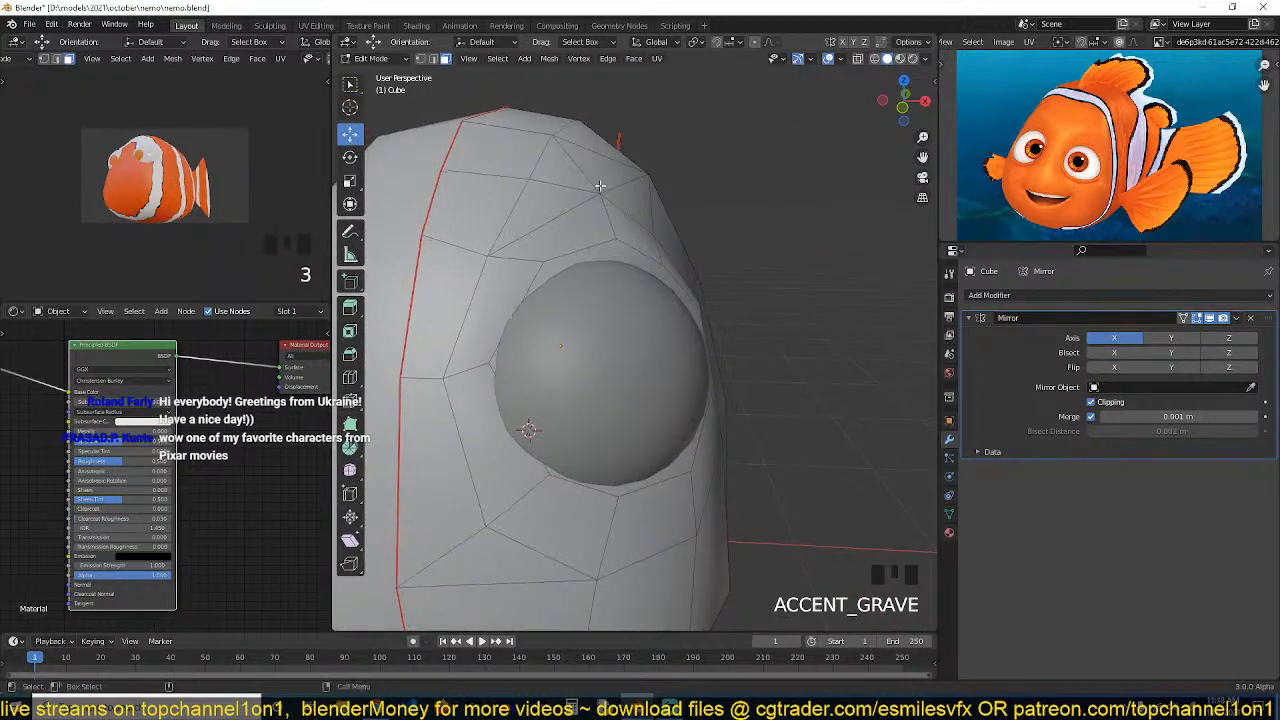
key("grave")
middle_click_drag(568, 218, 544, 238)
key("1")
left_click(468, 273)
key("g")
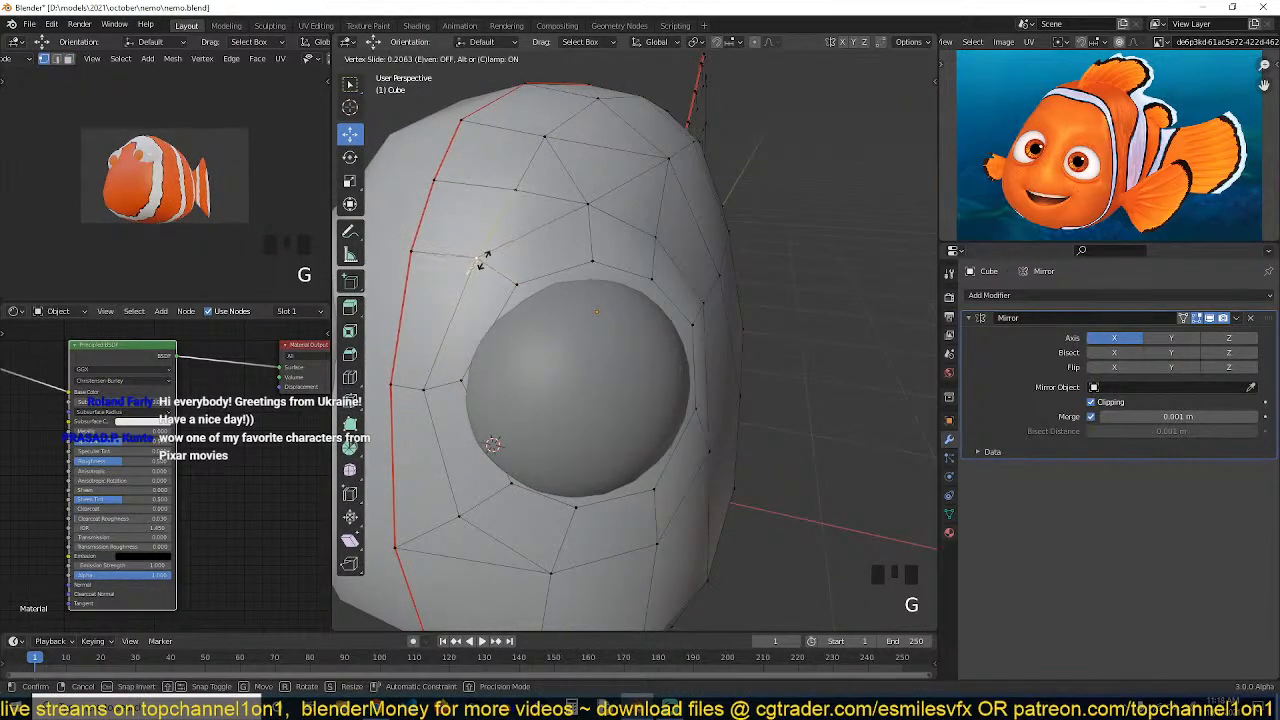
left_click(486, 254)
key("g")
key("g")
left_click(487, 250)
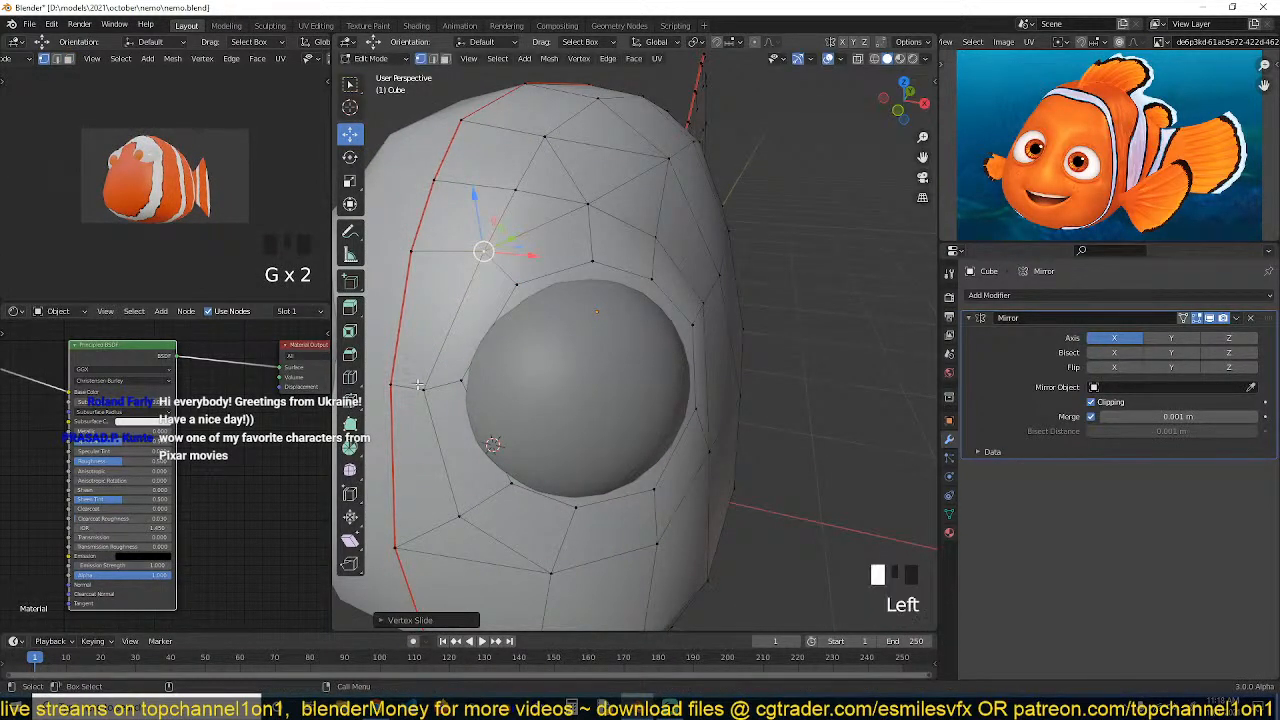
Slide a vertex on the socket's left side along its edge
left_click(422, 386)
key("g")
key("g")
left_click(425, 381)
key("3")
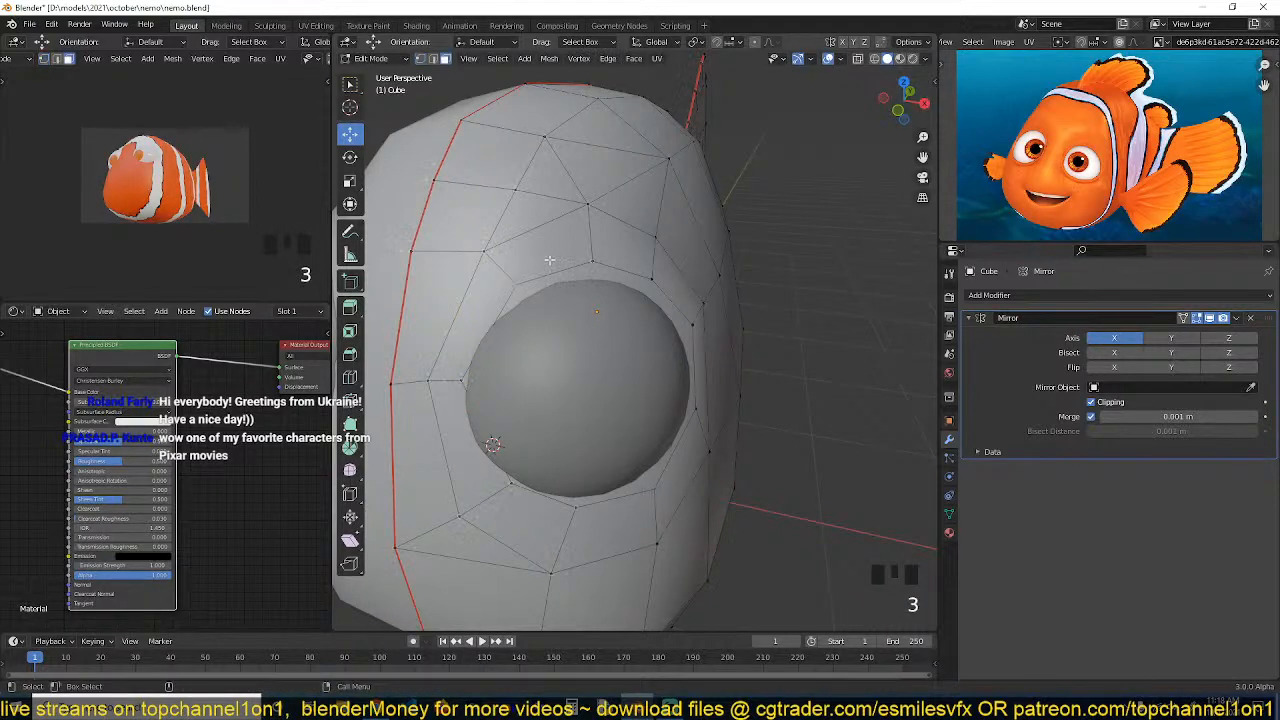
Select the face loop around the eye socket and inset it
left_click(576, 250, "alt")
left_click(603, 254, "alt")
key("grave")
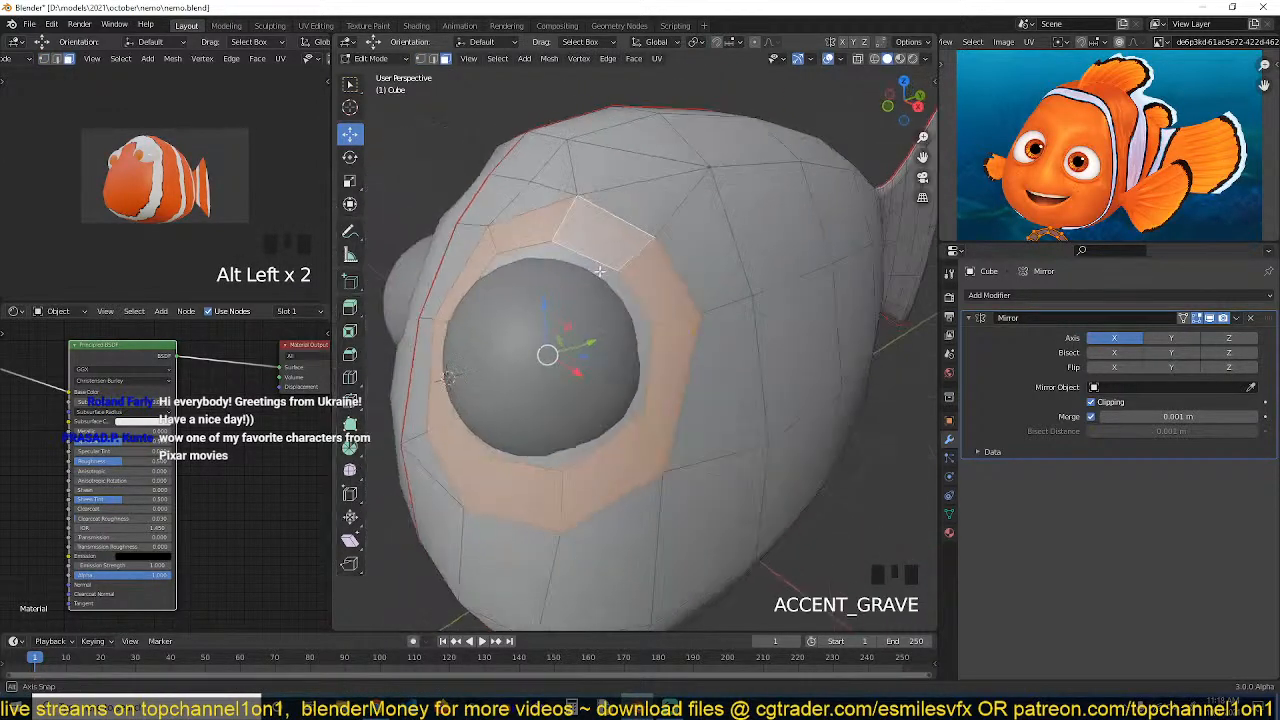
left_click(579, 283)
key("grave")
scroll(611, 255, "up", 2)
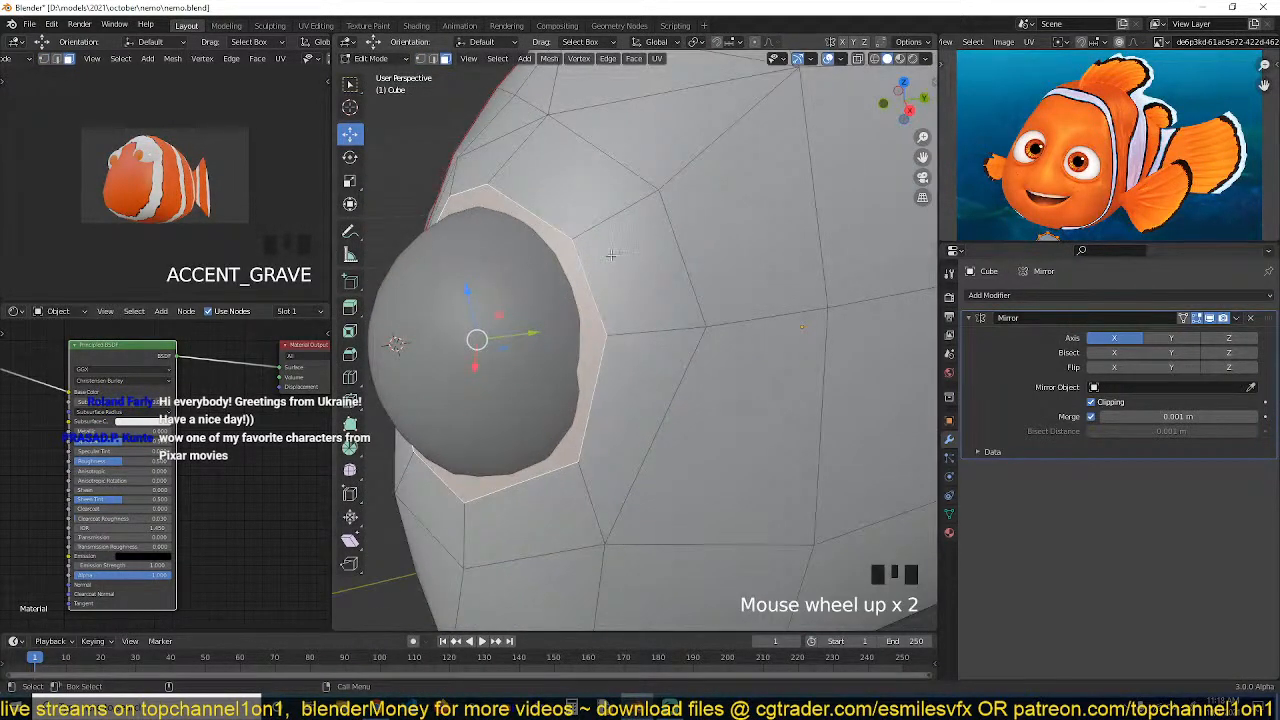
key("i")
left_click(608, 261)
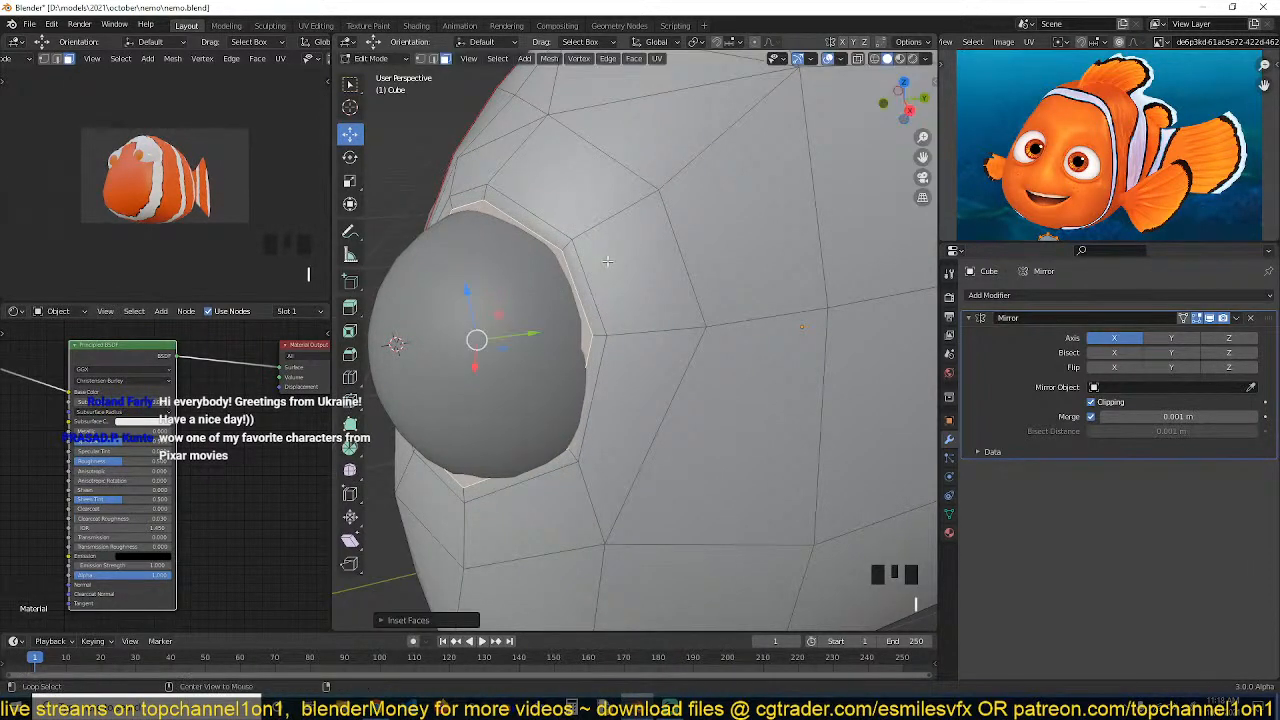
Shrink the inset faces inward toward the eyeball with Shrink/Fatten
key("y")
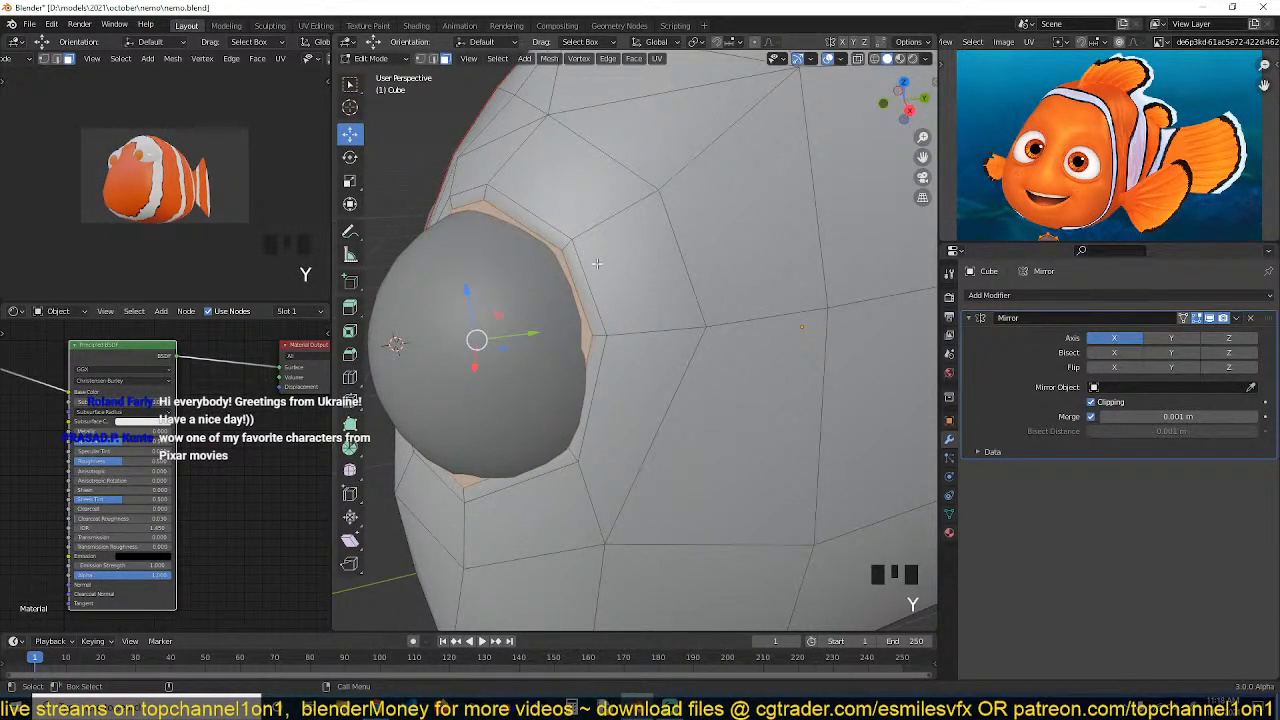
key("ctrl+z")
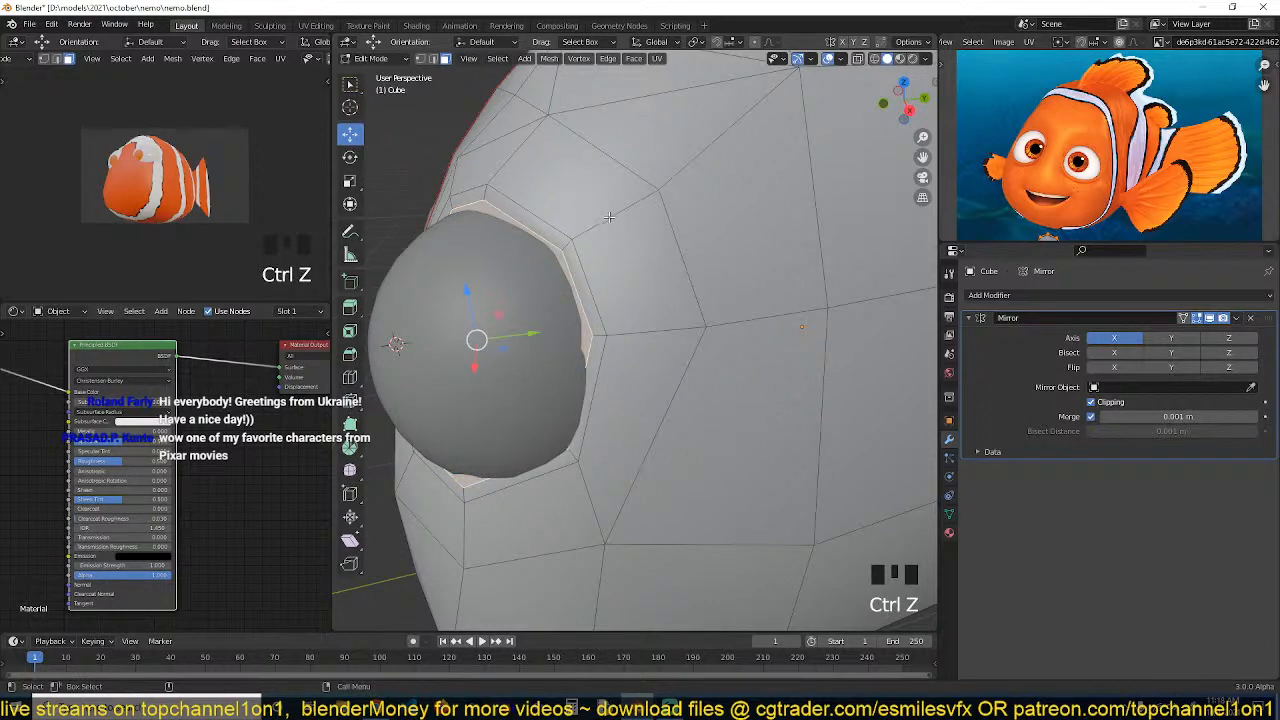
key("alt+s")
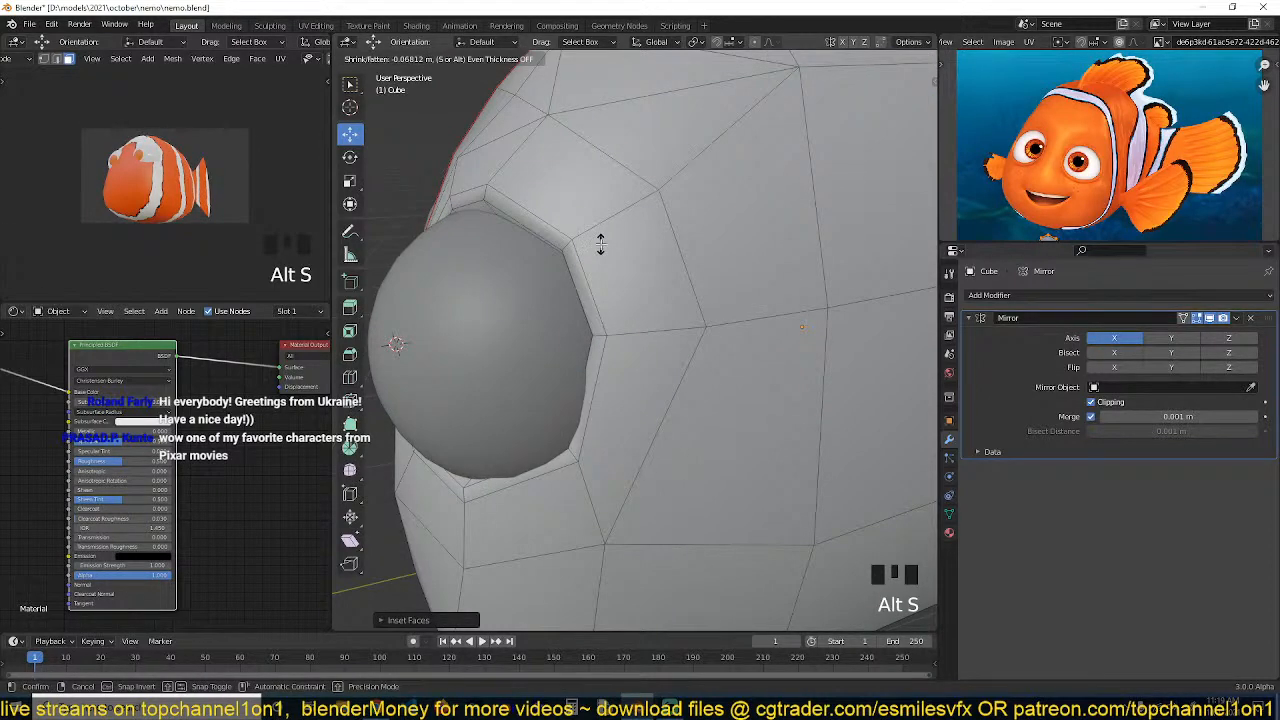
left_click(600, 244)
Examine the eyeball sitting in the reshaped socket in object mode
key("Tab")
scroll(589, 325, "down", 2)
key("grave")
left_click(558, 310)
scroll(559, 322, "down", 2)
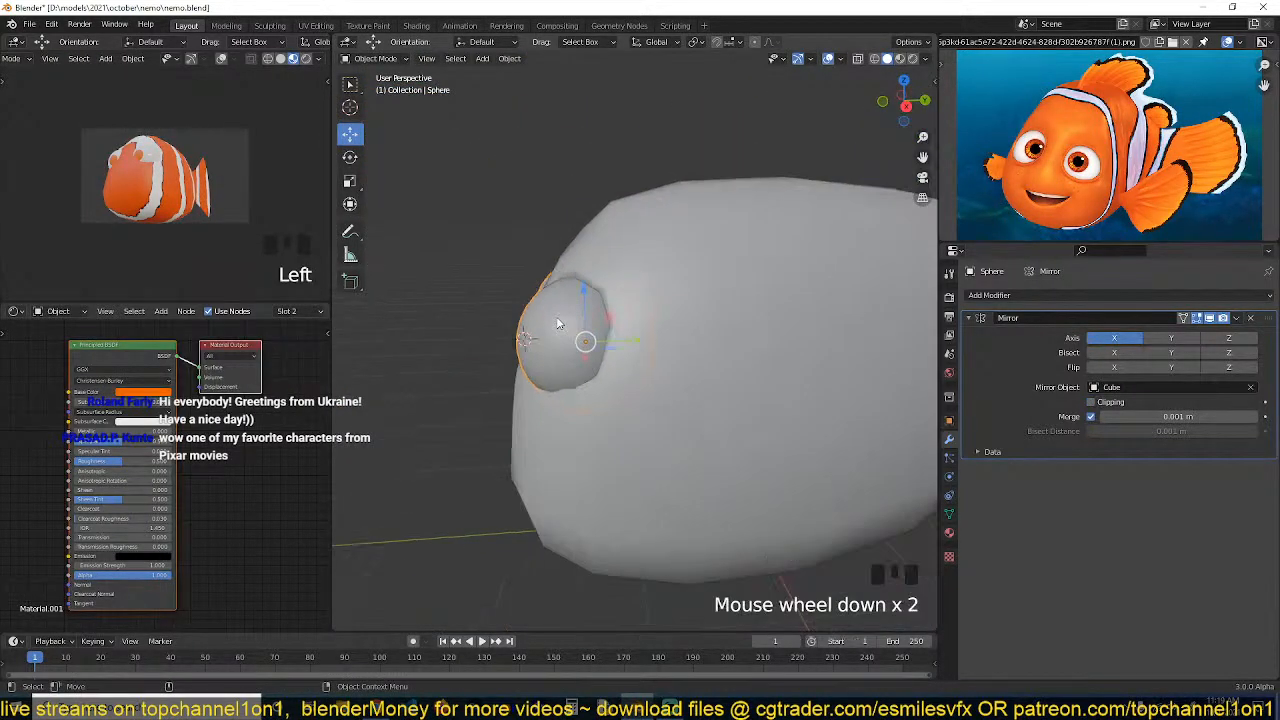
scroll(556, 316, "up", 3)
key("grave")
key("grave")
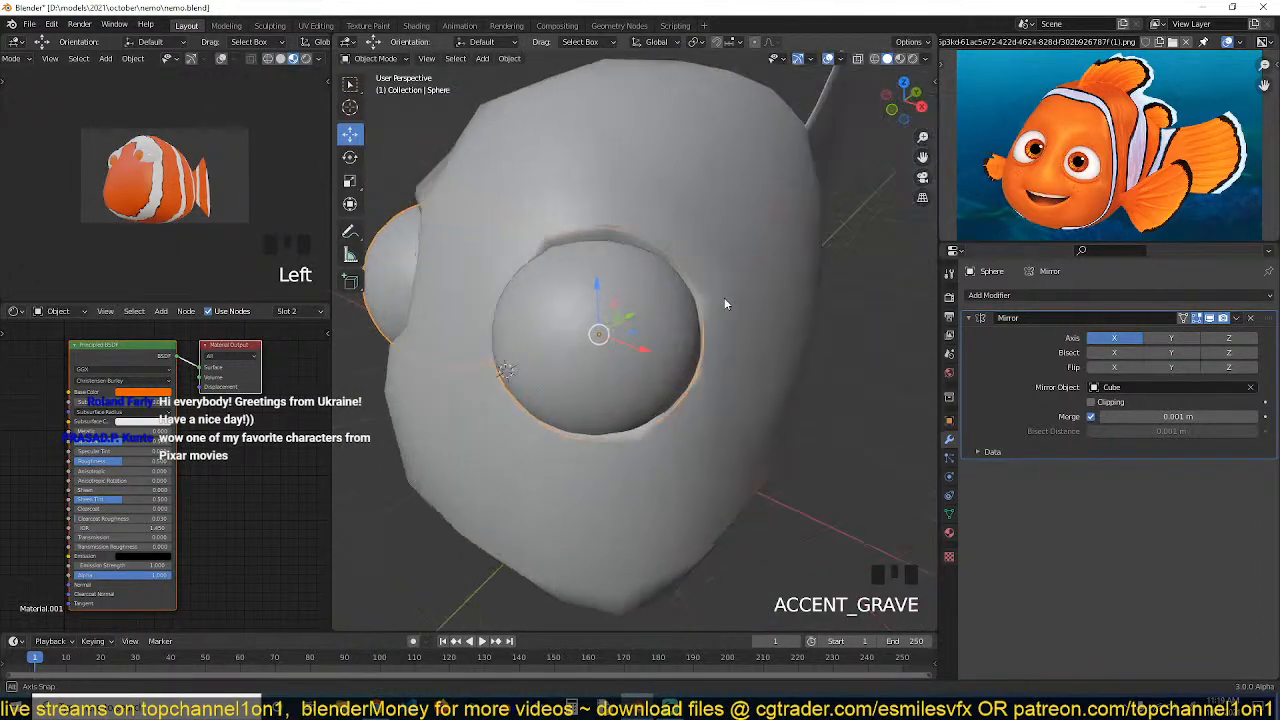
key("grave")
key("grave")
Select the body and save the file
left_click(628, 298)
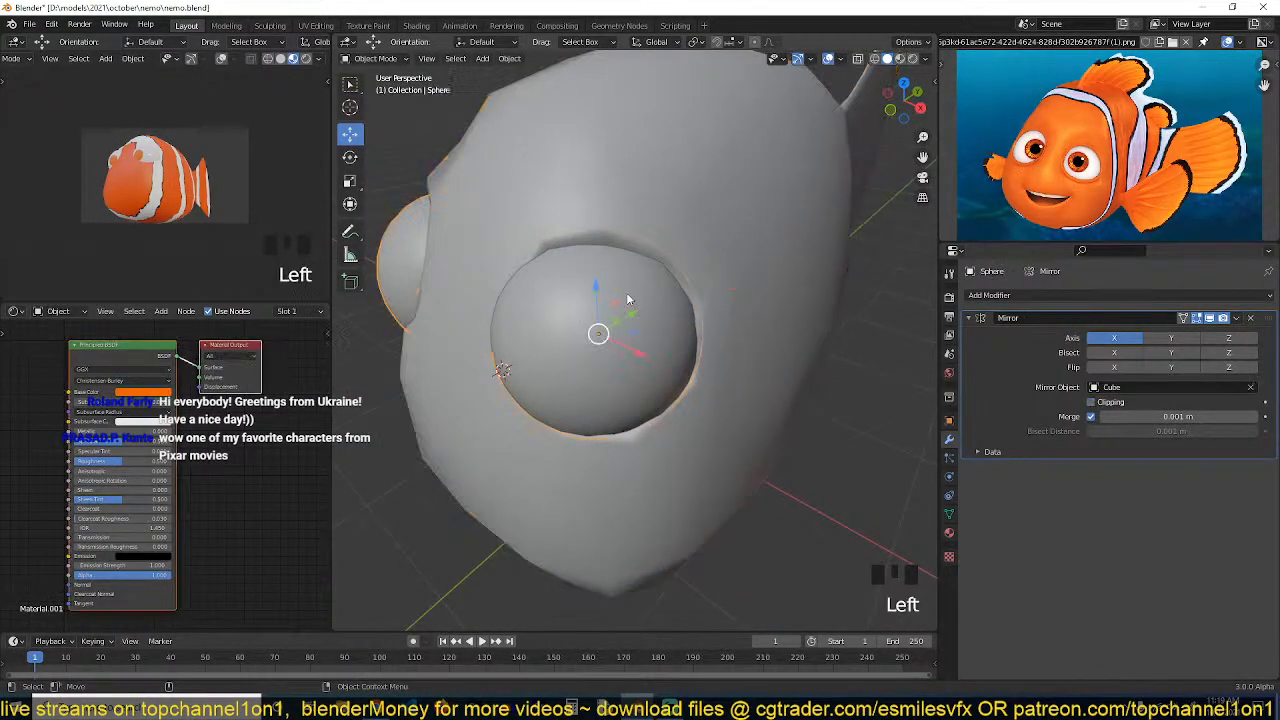
scroll(584, 359, "up", 2)
key("ctrl+s")
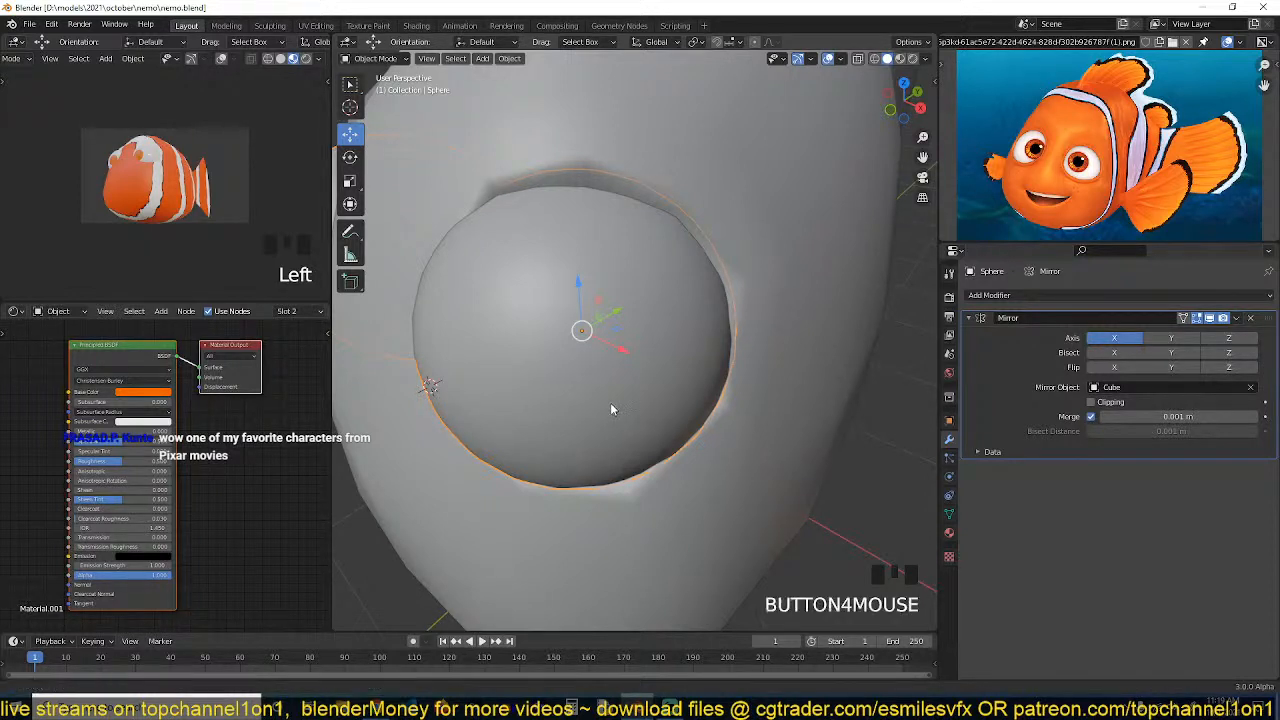
middle_click_drag(611, 407, 592, 368, "shift")
left_click(685, 413)
left_click(690, 421)
key("ctrl+s")
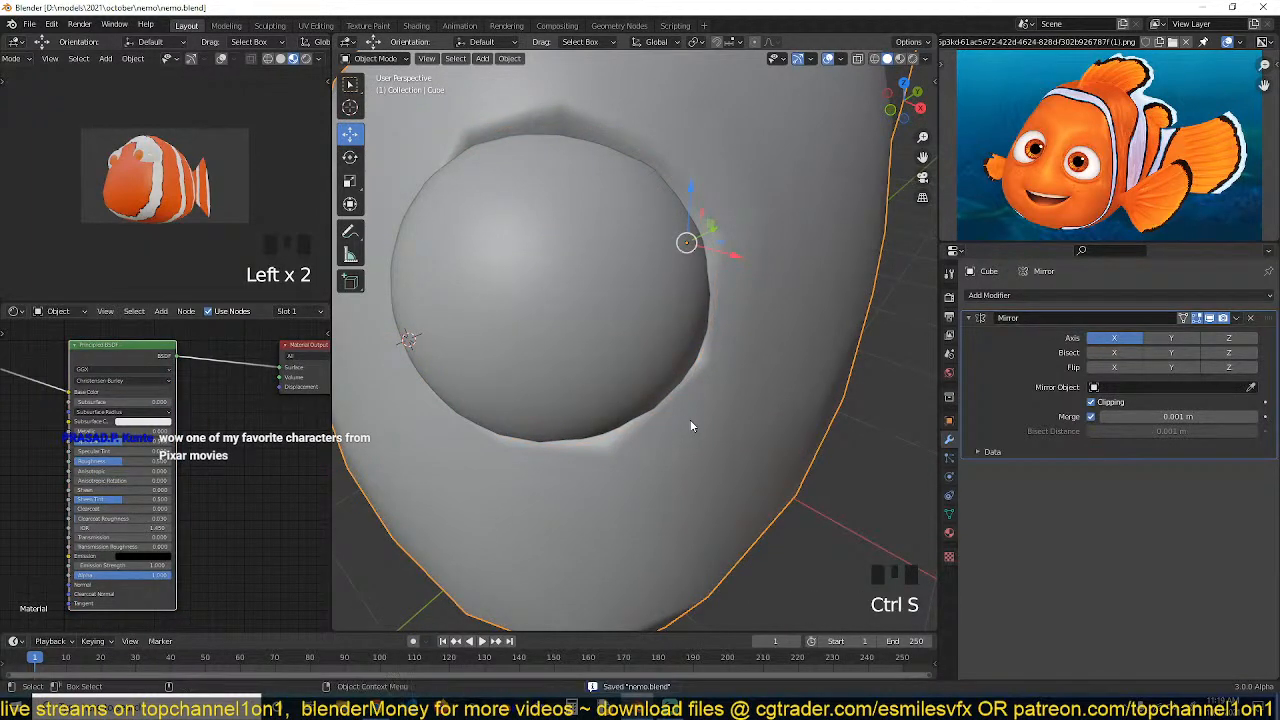
Enter edit mode on the body and select a face below the eye socket
middle_click_drag(651, 441, 658, 403)
scroll(664, 470, "down", 3)
key("grave")
middle_click_drag(664, 470, 649, 369)
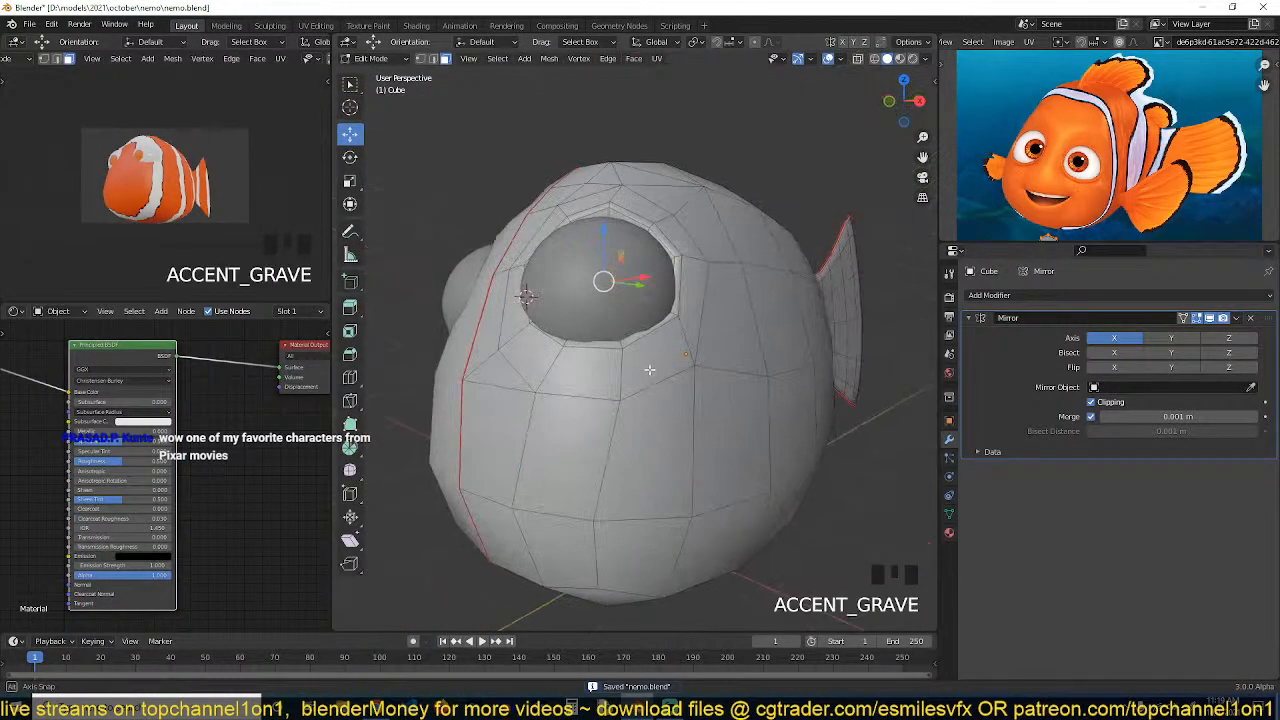
scroll(649, 370, "up", 1)
scroll(649, 369, "up", 1)
key("grave")
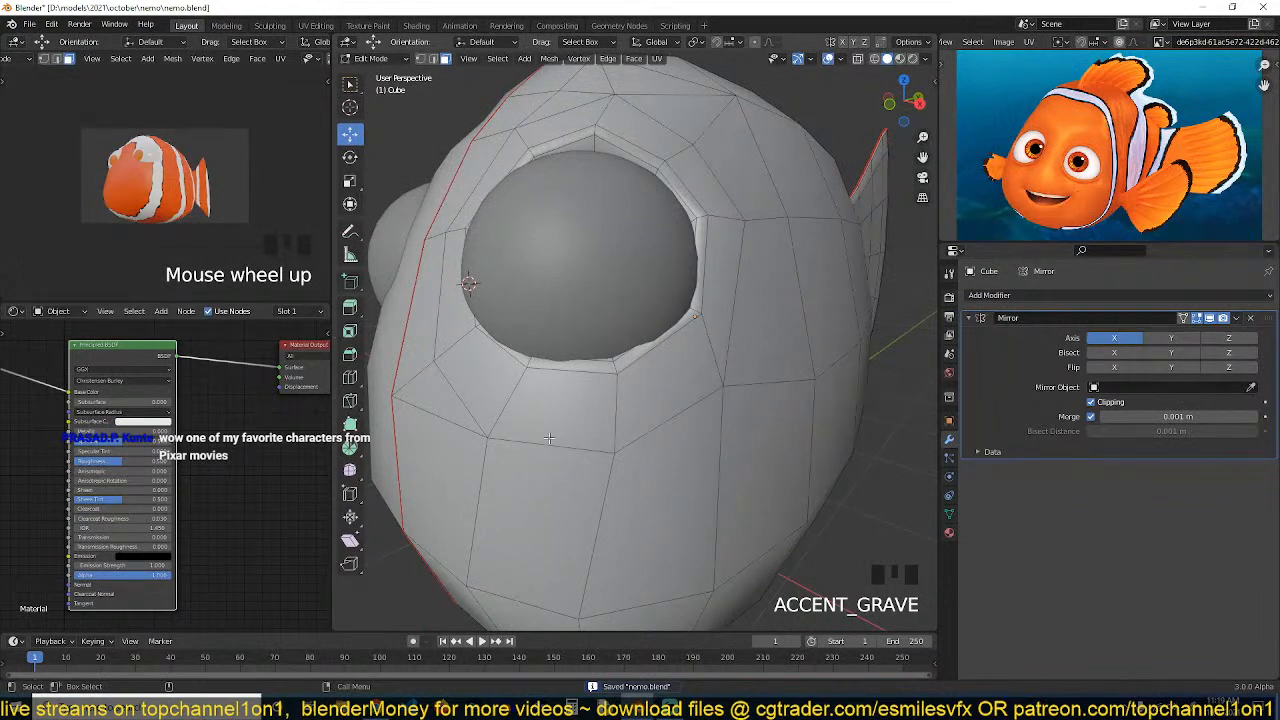
left_click(529, 484)
key("grave")
middle_click_drag(529, 484, 488, 462)
scroll(488, 462, "down", 2)
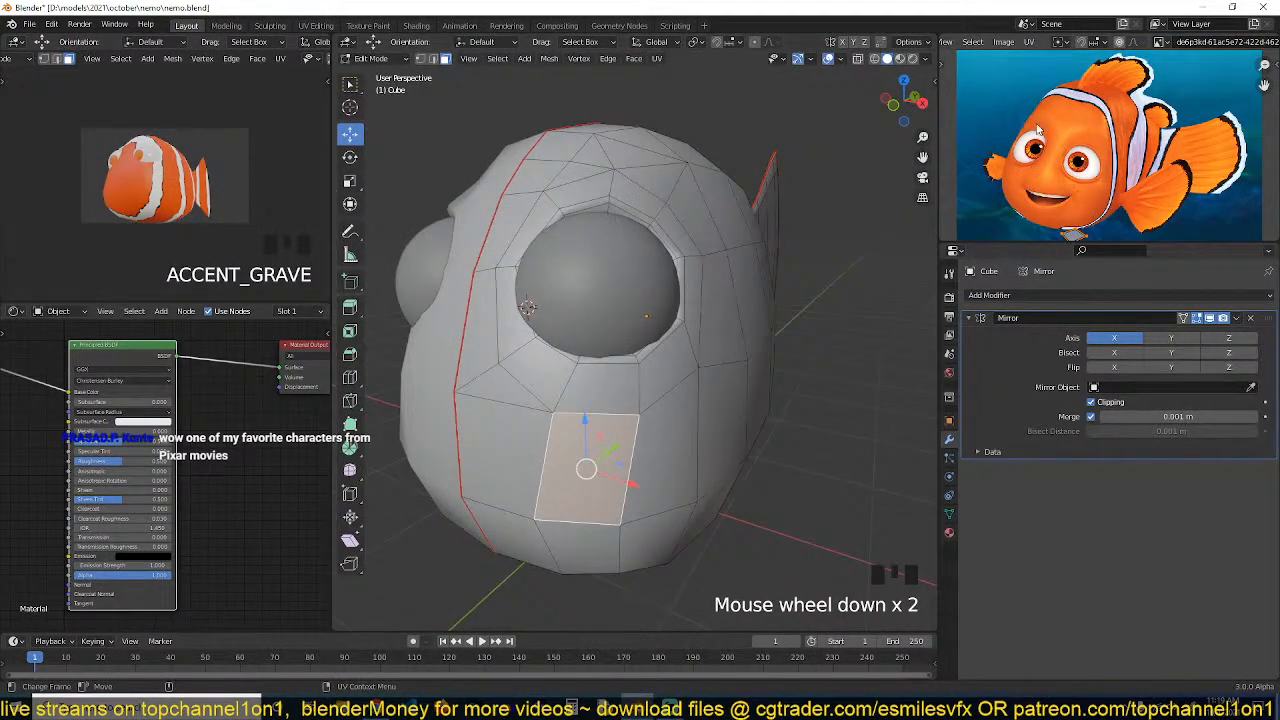
Add a Subdivision Surface modifier at level 2 to the body
key("grave")
middle_click_drag(856, 212, 848, 236)
key("1")
left_click(487, 190)
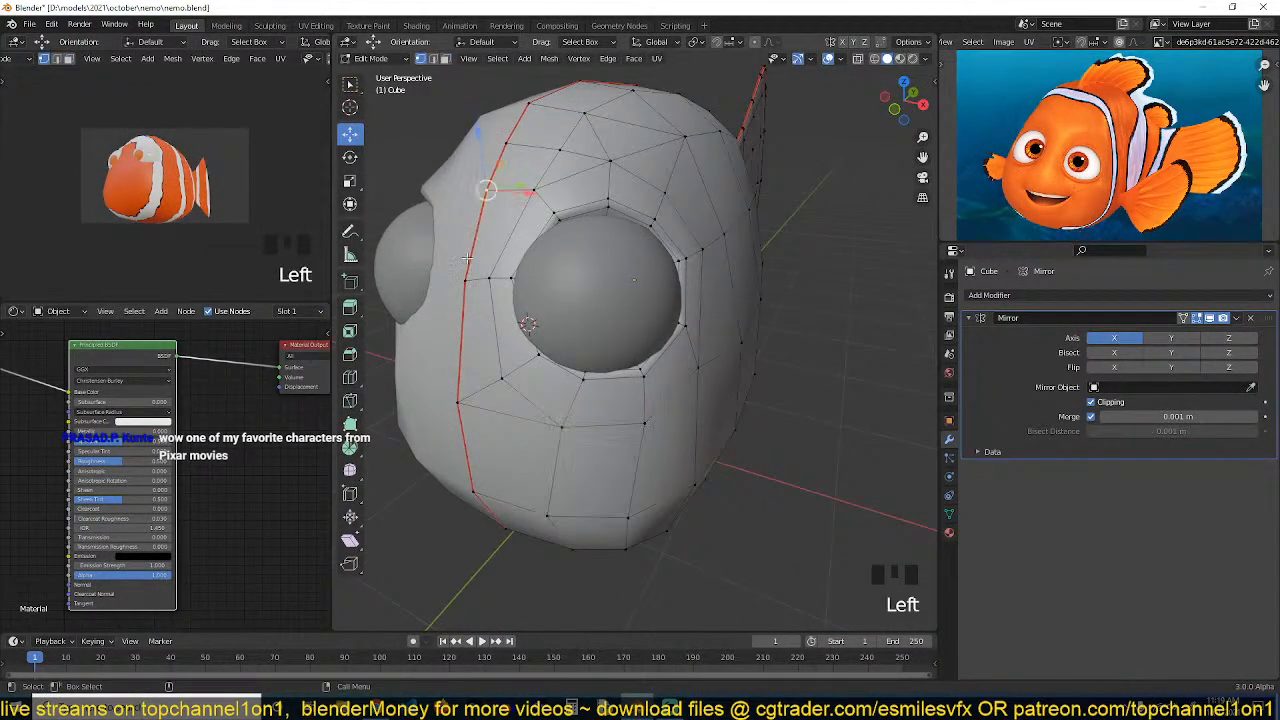
left_click(465, 280, "shift")
left_click(456, 400, "shift")
key("grave")
left_click_drag(543, 270, 509, 270)
key("3")
left_click(497, 215)
left_click(490, 275, "shift")
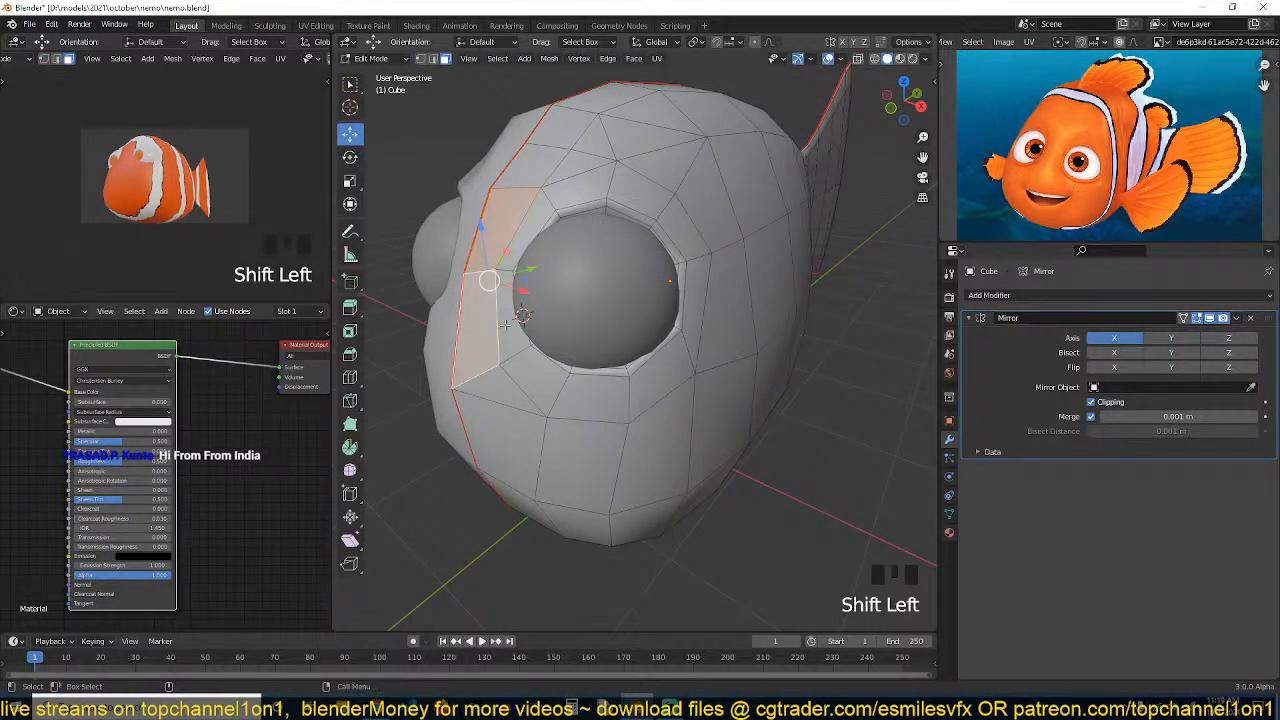
key("Tab")
key("ctrl+2")
key("Tab")
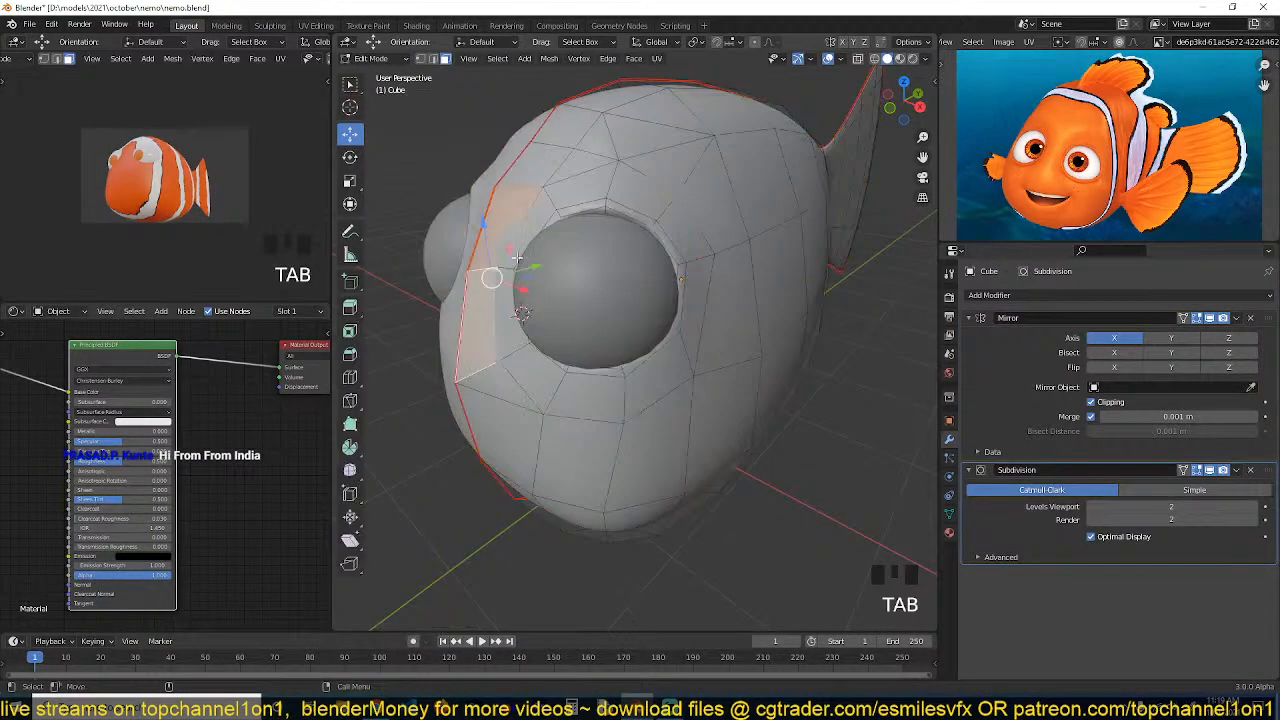
Turn on proportional editing and move the vertices above the eye socket with a reduced influence radius
left_click_drag(530, 268, 511, 271)
key("o")
middle_click_drag(516, 269, 586, 277)
key("1")
left_click(565, 183)
left_click(518, 183, "shift")
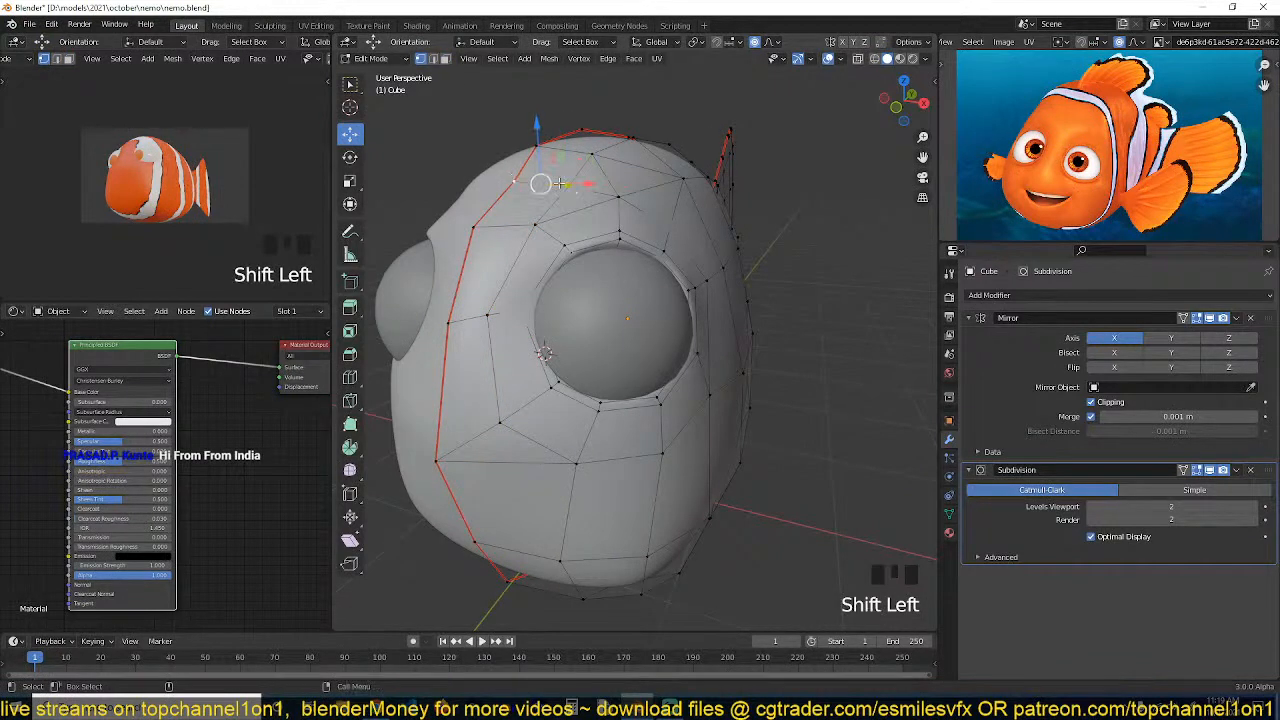
key("g")
scroll(557, 172, "up", 7)
left_click(557, 172)
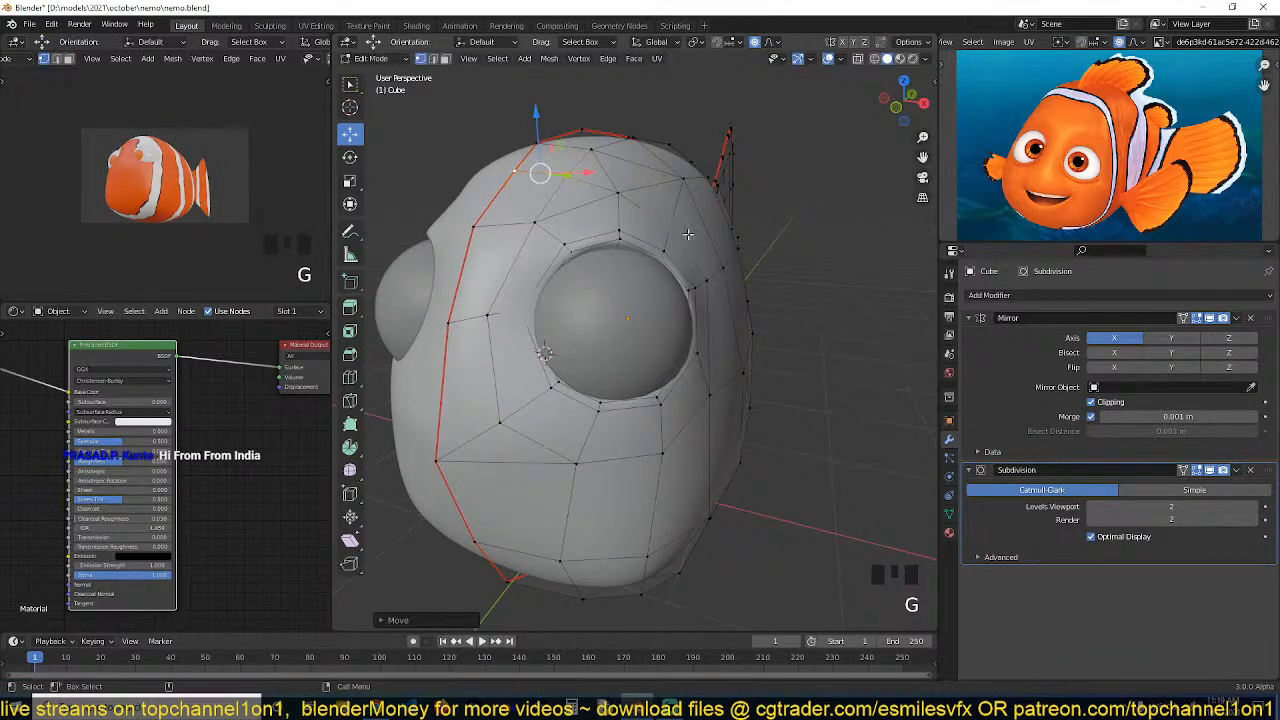
Move a vertex on the upper-right rim of the eye socket inward along the X axis
left_click(684, 237)
middle_click_drag(684, 237, 708, 221)
left_click_drag(713, 229, 731, 224)
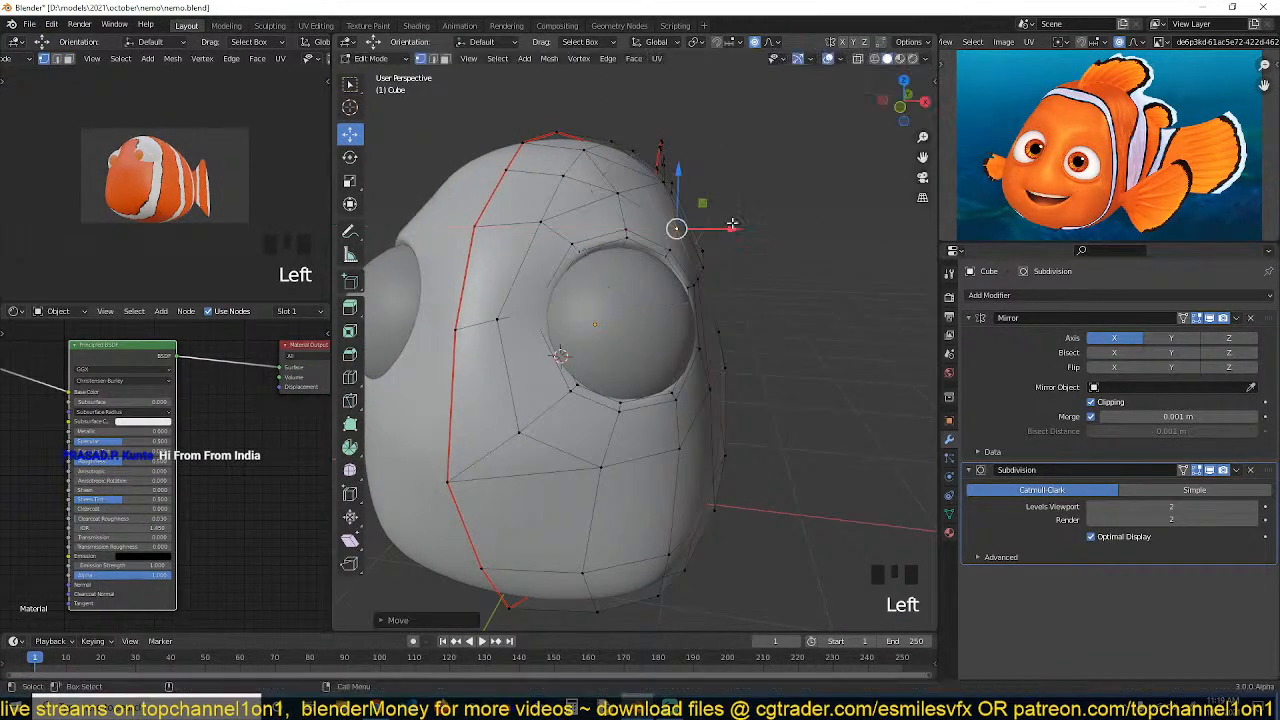
middle_click_drag(727, 230, 679, 277)
Edge-slide and move vertices on the right side of the socket to even out its rim
left_click(712, 394)
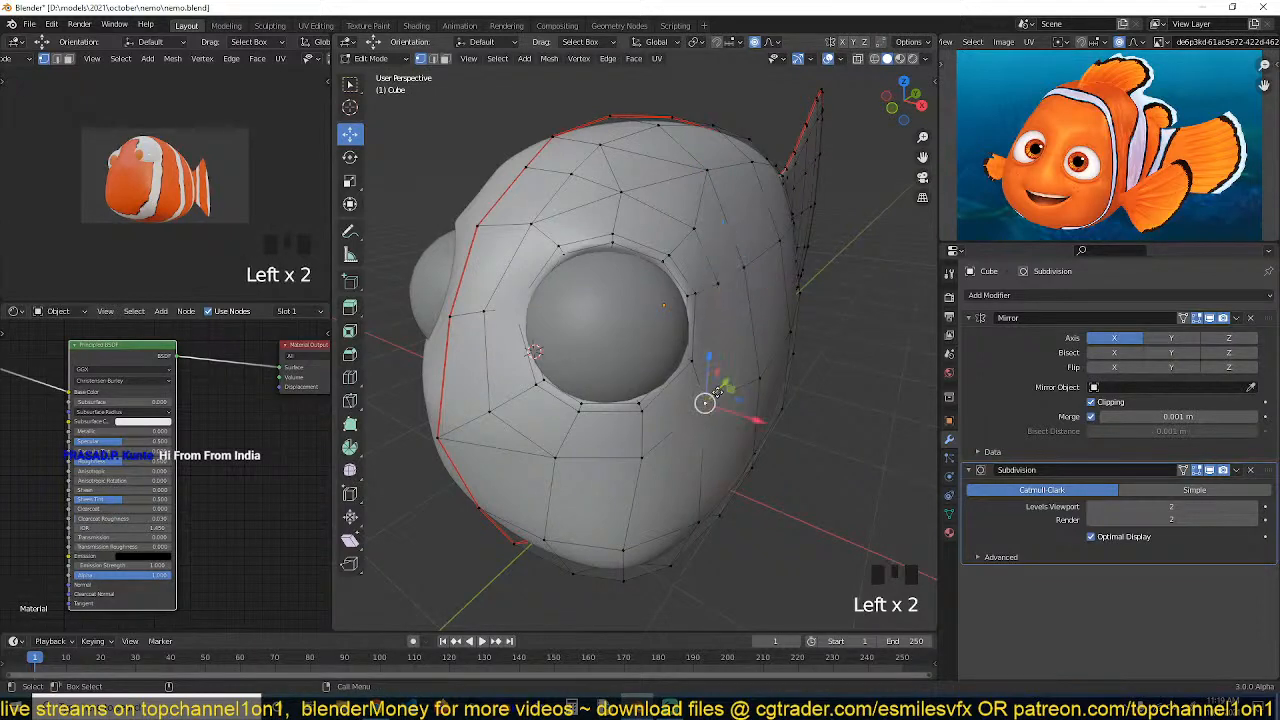
key("g")
key("g")
left_click(748, 376)
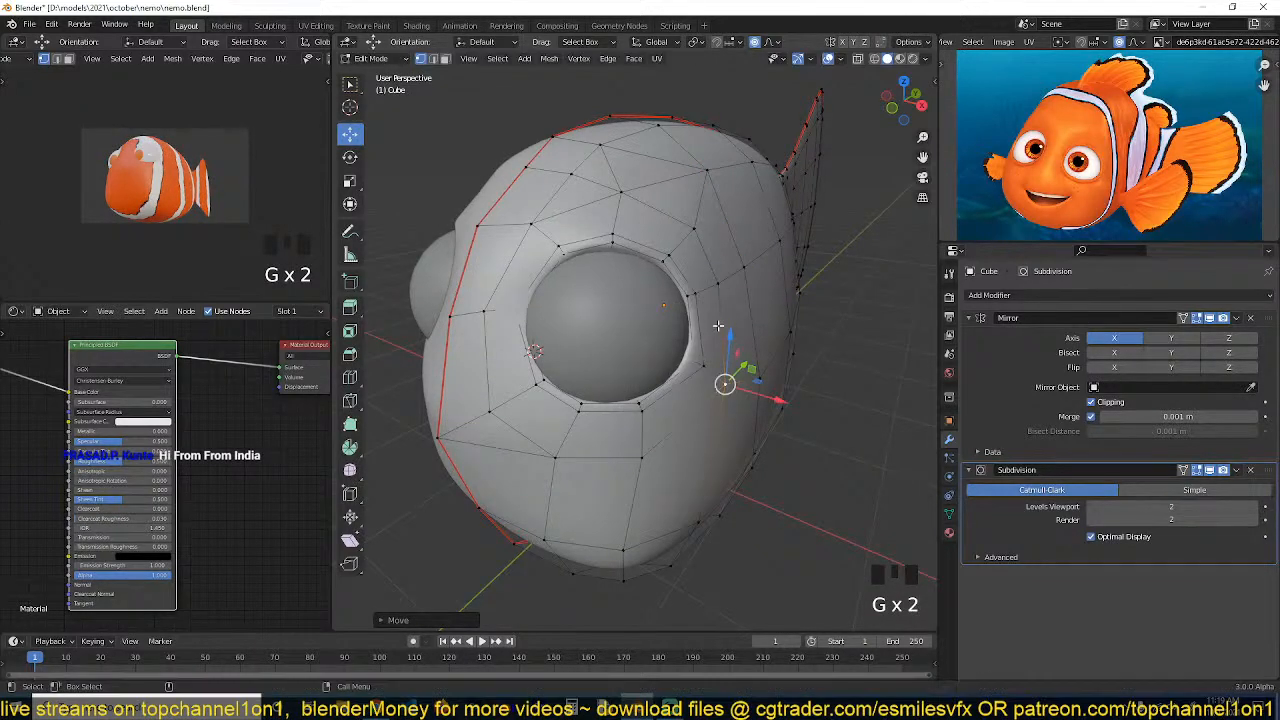
left_click(720, 294)
key("g")
left_click(722, 289)
Move the two vertices at the top-left of the socket with proportional editing
key("grave")
key("grave")
key("grave")
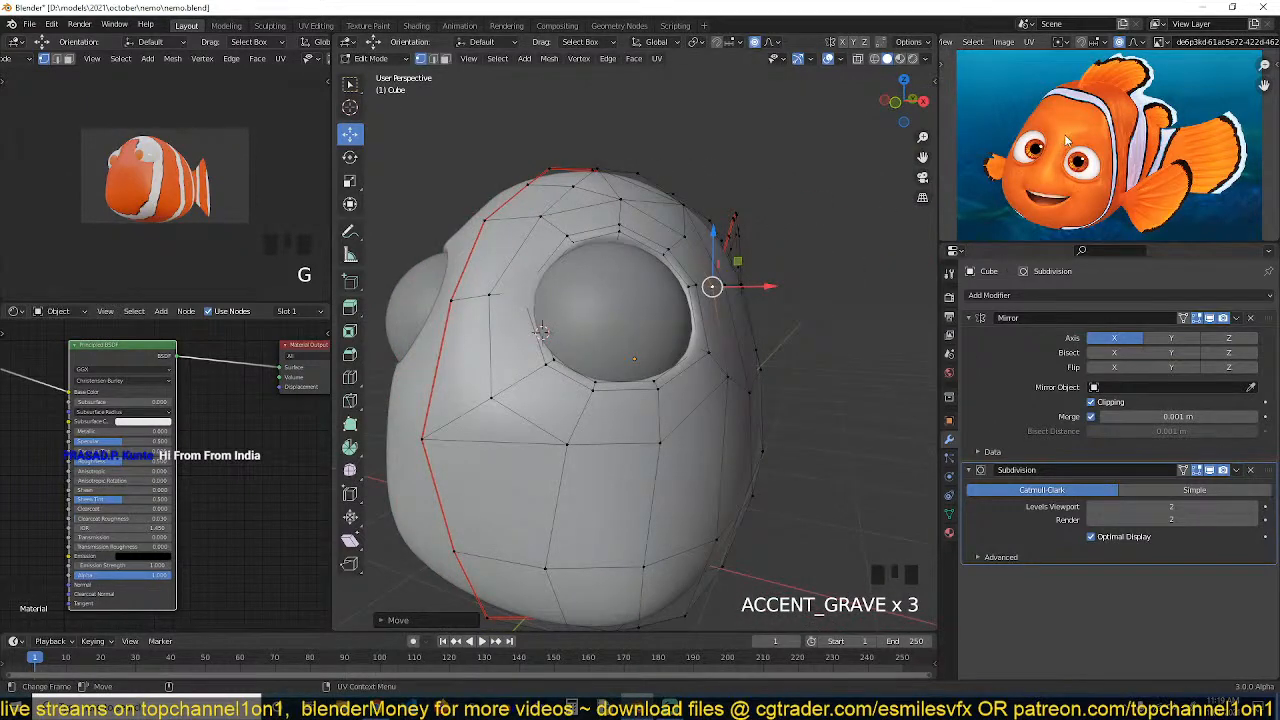
key("grave")
left_click(700, 229)
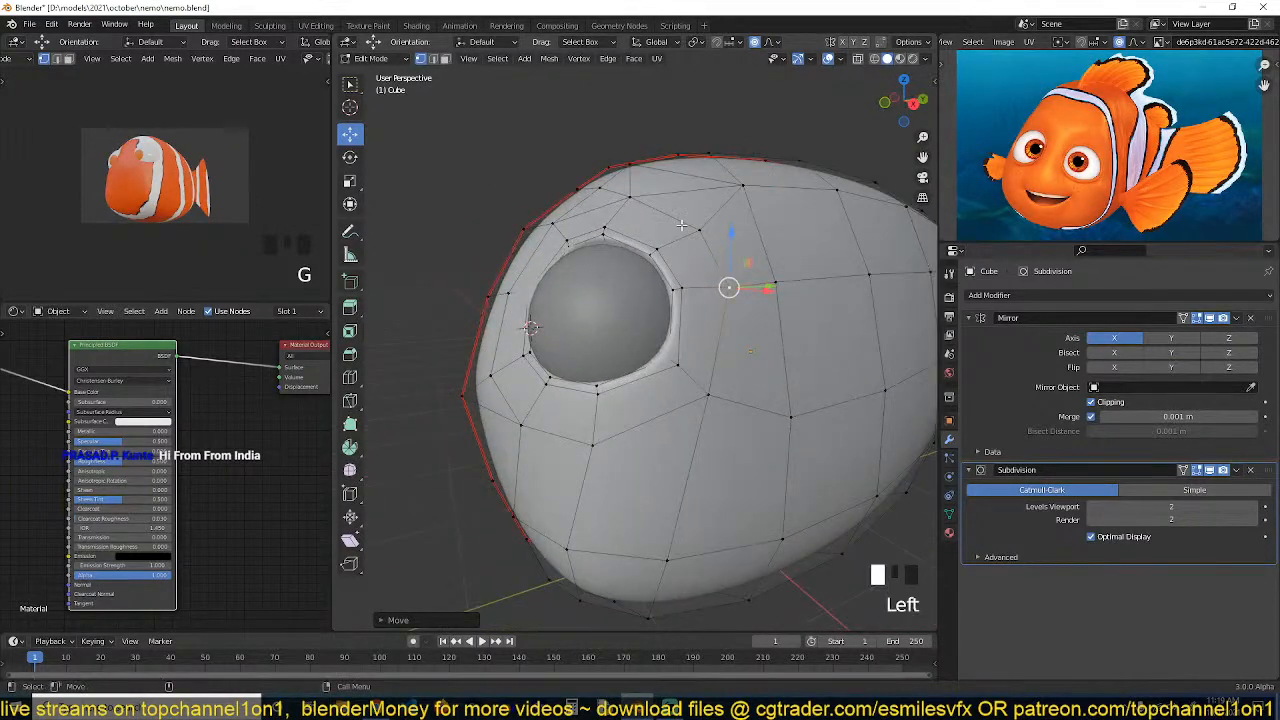
left_click(608, 199, "shift")
key("grave")
left_click_drag(687, 209, 659, 190)
key("g")
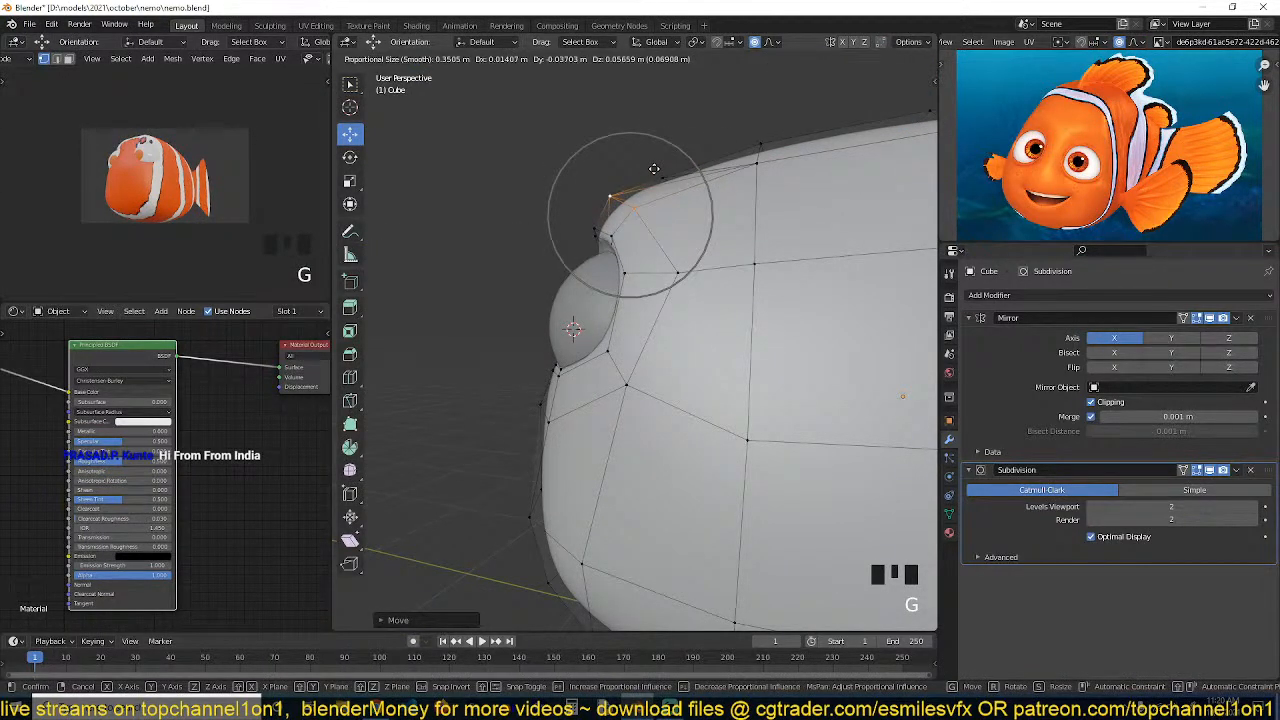
left_click(654, 169)
In right orthographic view, move several vertices along the head's top contour above the eye
key("KP_3")
key("g")
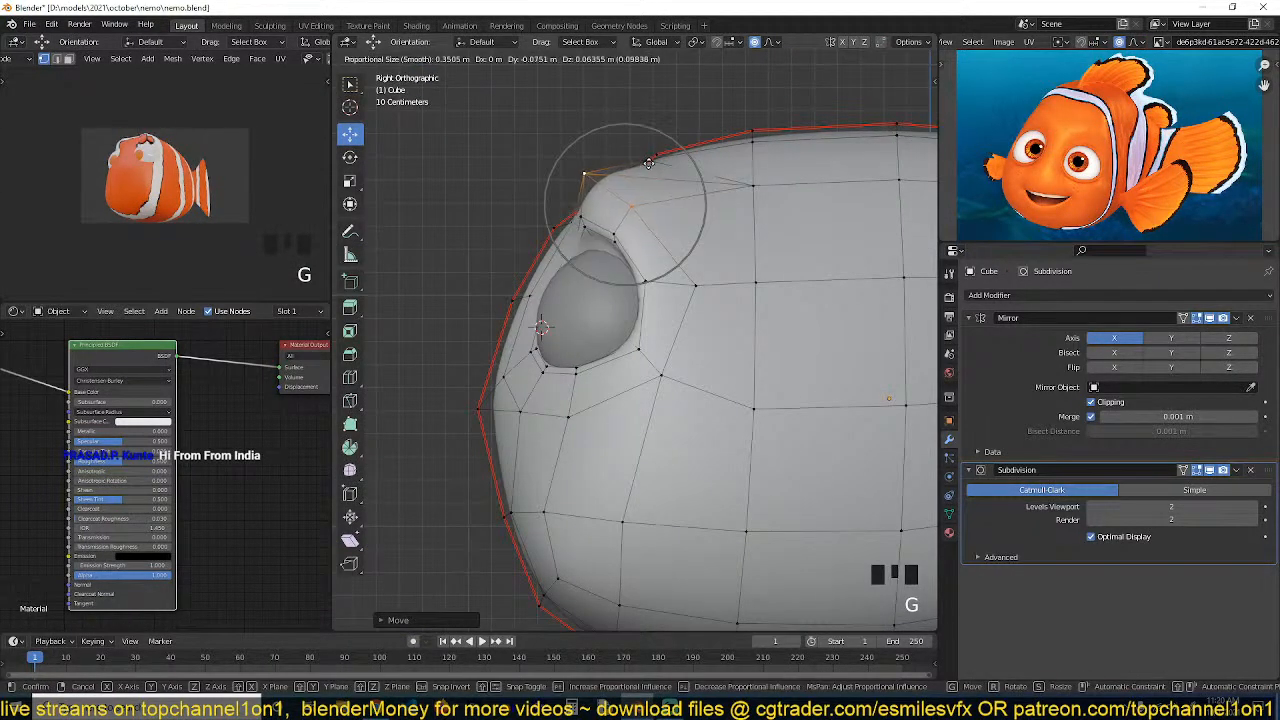
left_click(665, 155)
left_click(656, 157)
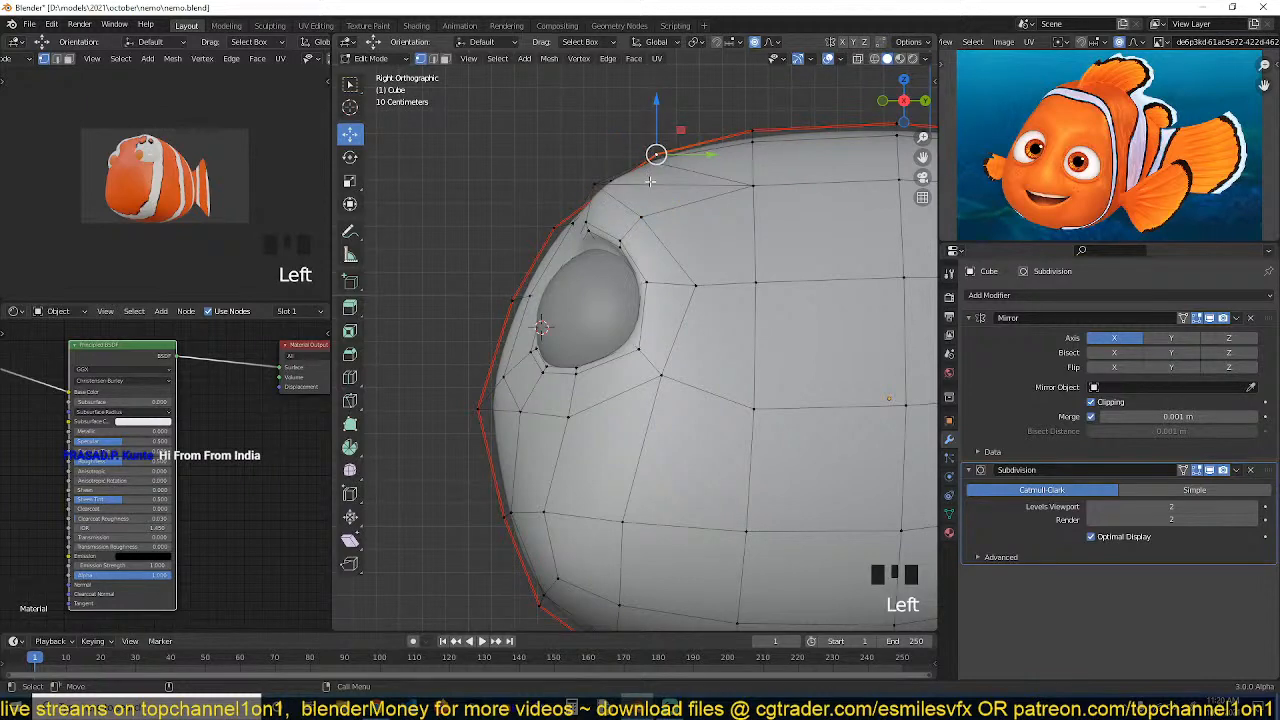
key("g")
left_click(647, 160)
key("g")
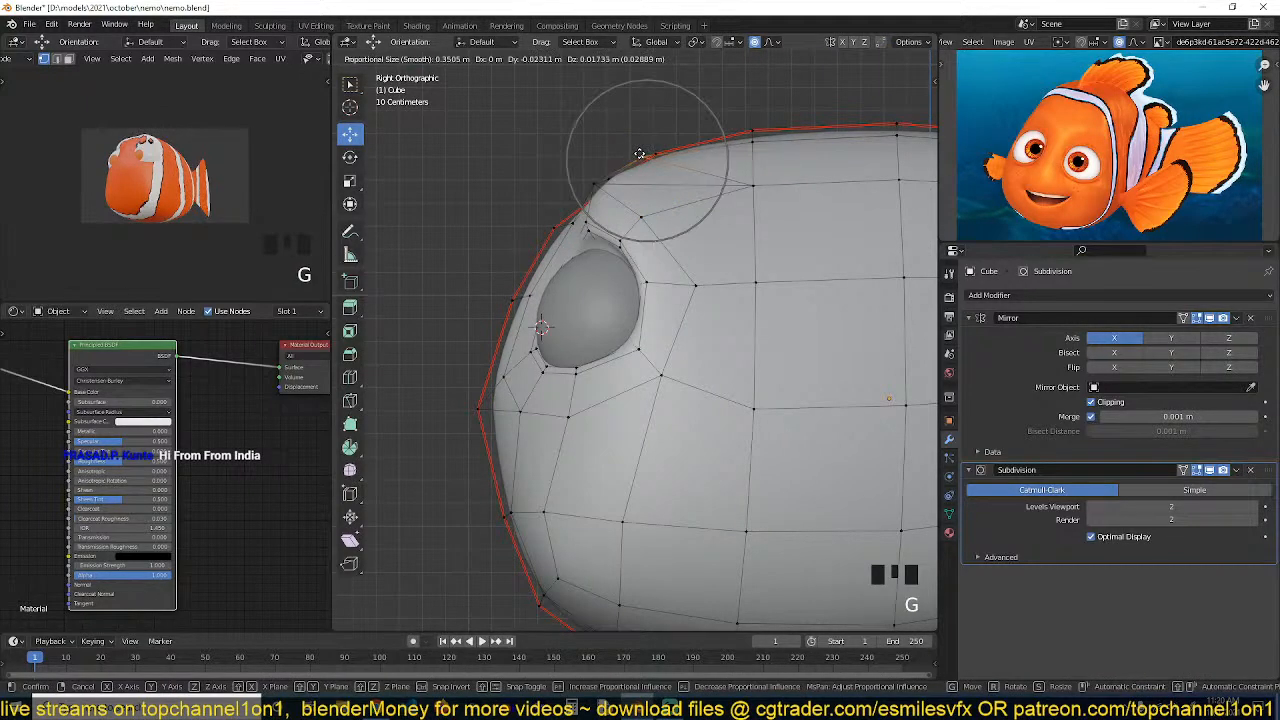
left_click(645, 150)
key("g")
left_click(690, 173)
key("g")
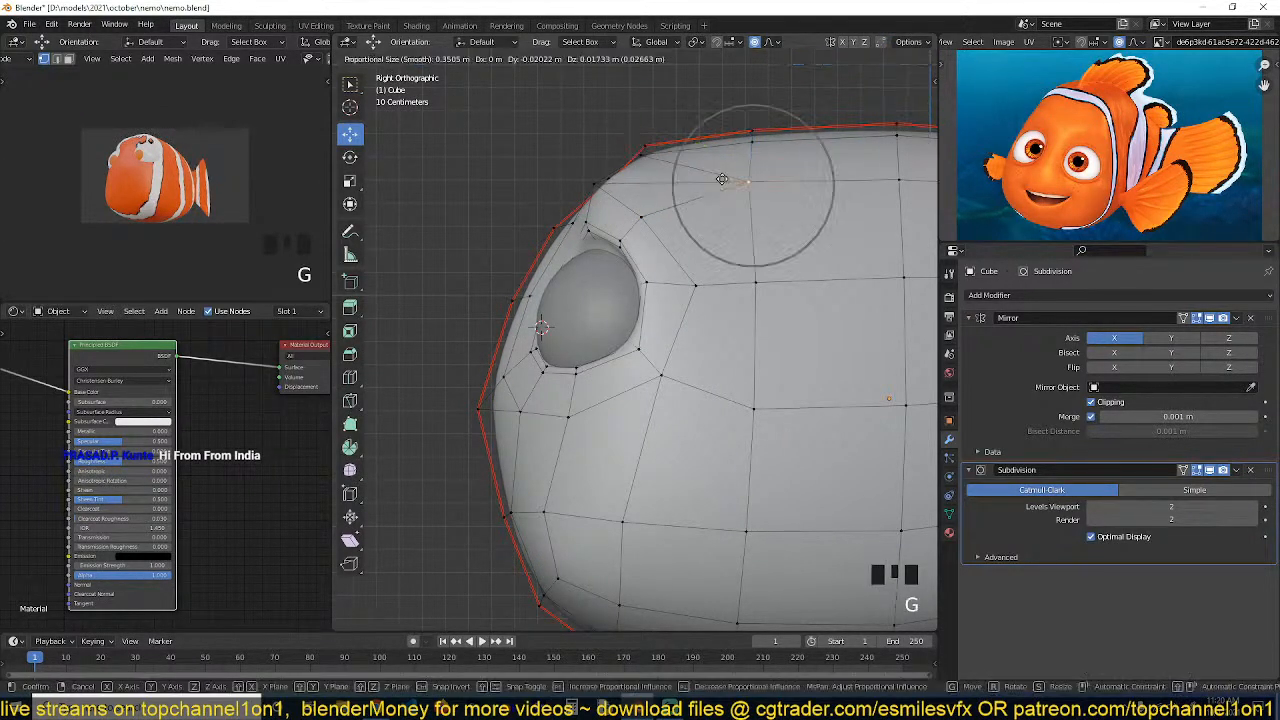
left_click(717, 173)
Adjust the vertices on the head's top edge near the mirror seam along the axis gizmo
key("grave")
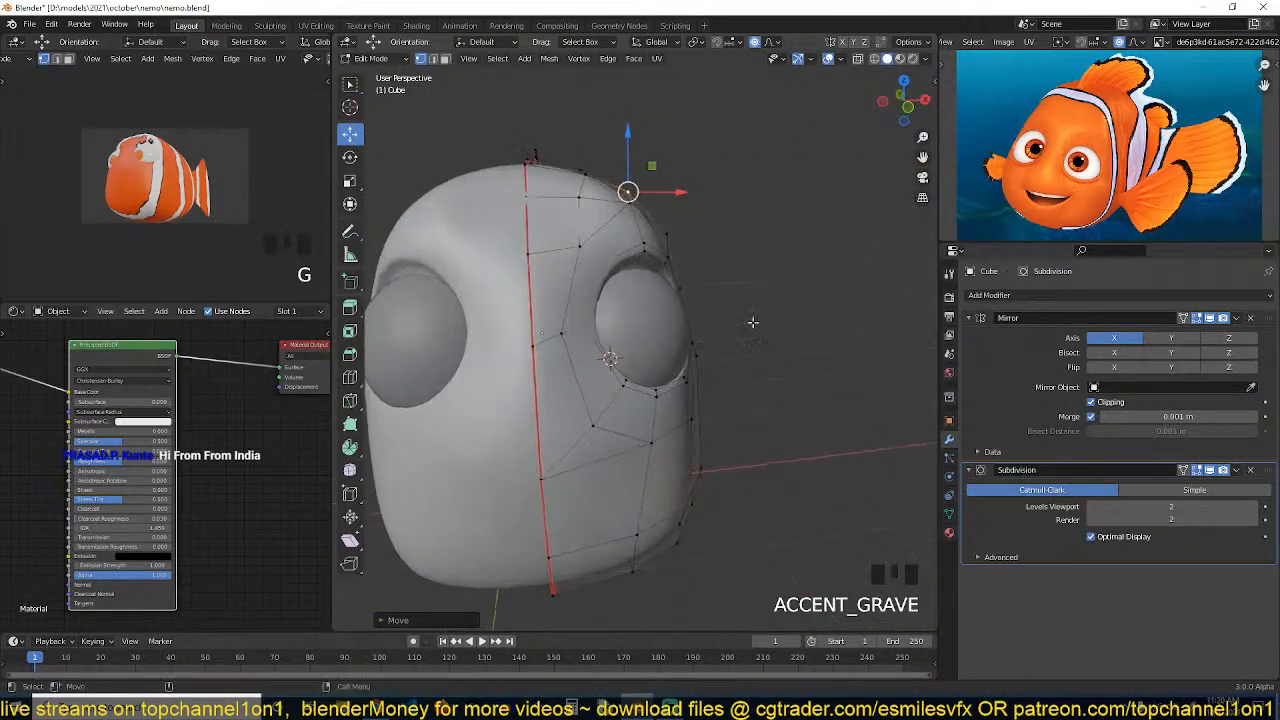
key("grave")
left_click(689, 293)
left_click_drag(639, 282, 665, 281)
left_click(660, 244)
key("grave")
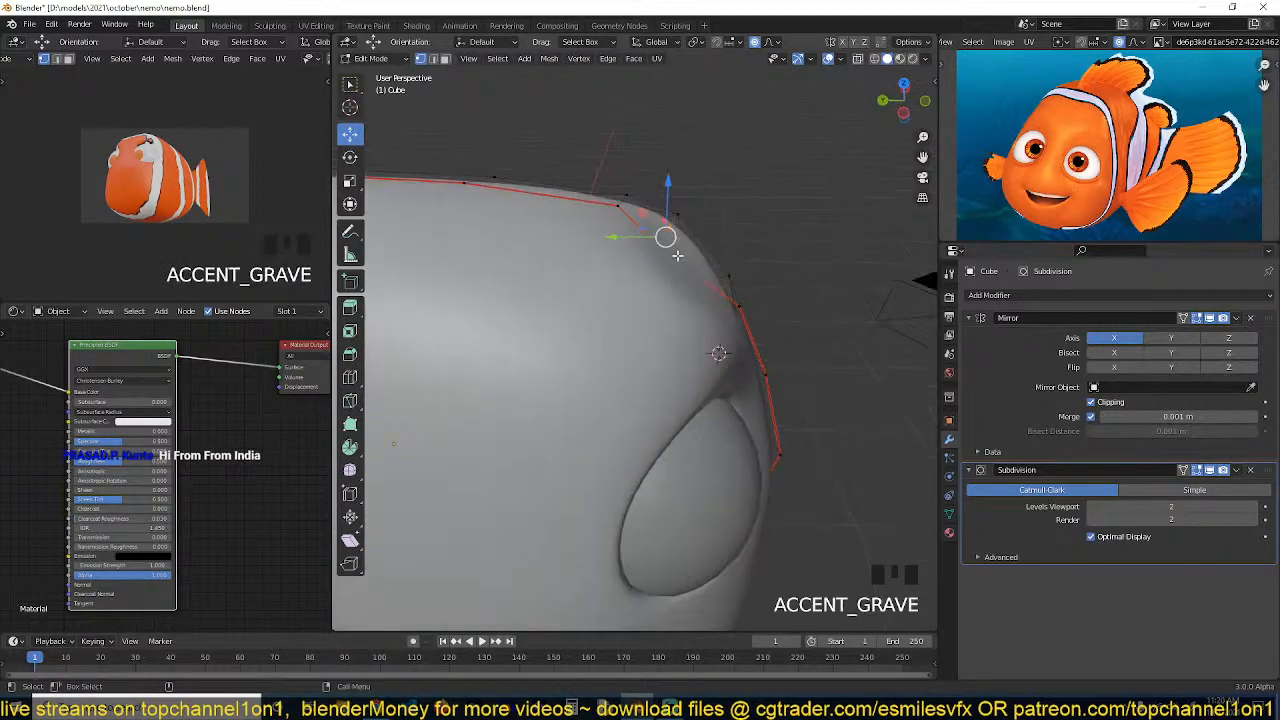
left_click_drag(632, 240, 667, 256)
left_click(660, 244)
Edge-slide the vertex below the eye socket's lower-left corner
key("Tab")
scroll(693, 265, "down", 8)
key("grave")
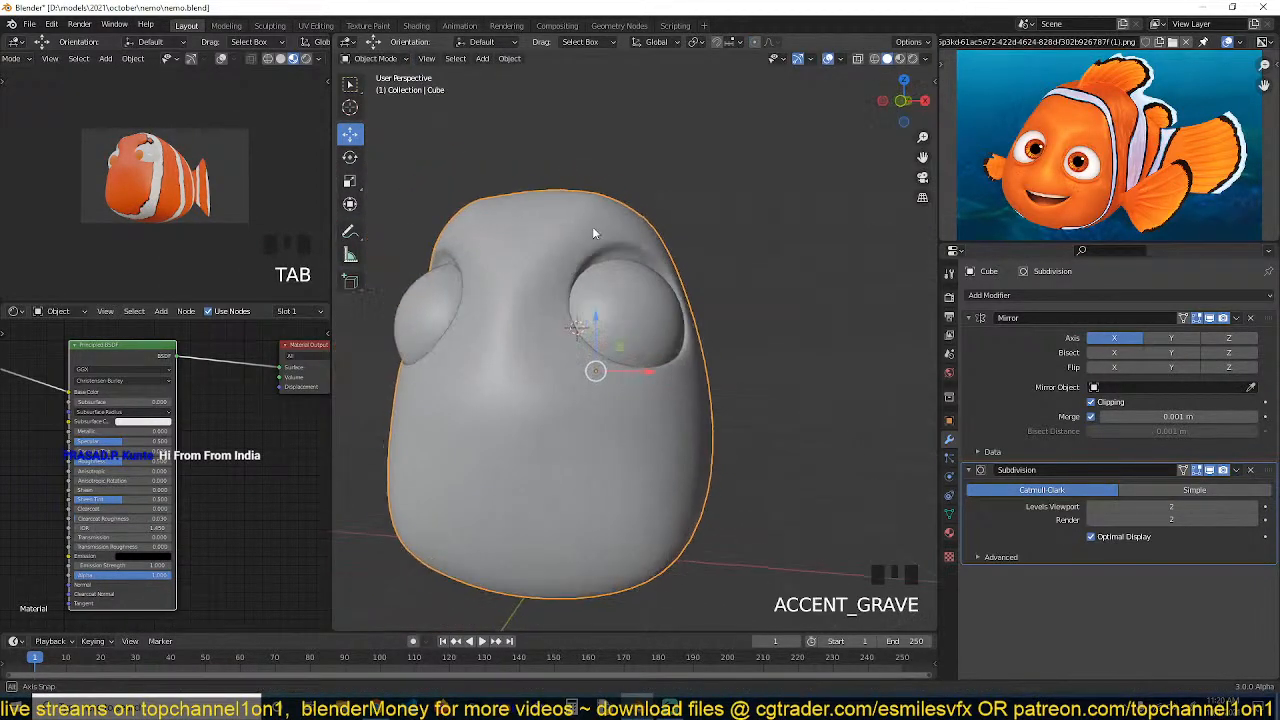
mouse_move(591, 266)
middle_mouse_down("shift")
mouse_move(640, 298)
mouse_move(608, 255)
middle_mouse_up("shift")
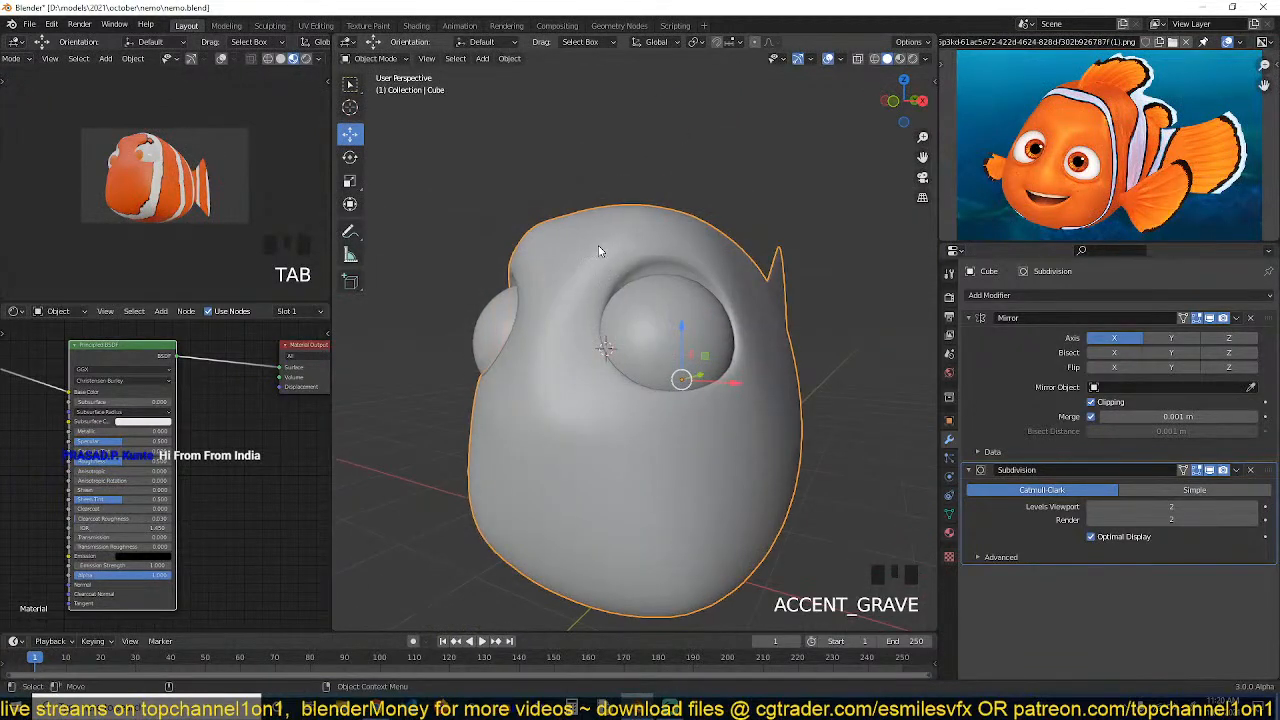
key("Tab")
left_click(563, 402)
key("g")
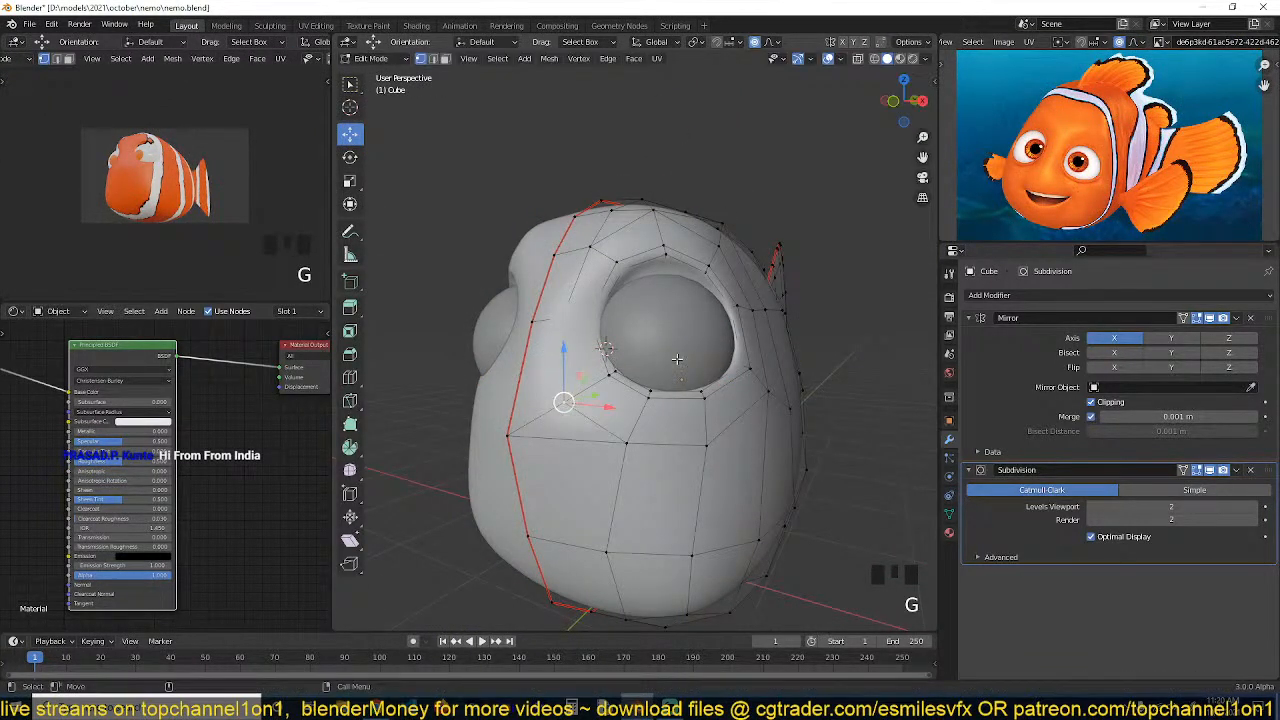
key("g")
left_click(690, 347)
Edge-slide a vertex on the socket's lower rim toward the right
left_click(635, 430, "shift")
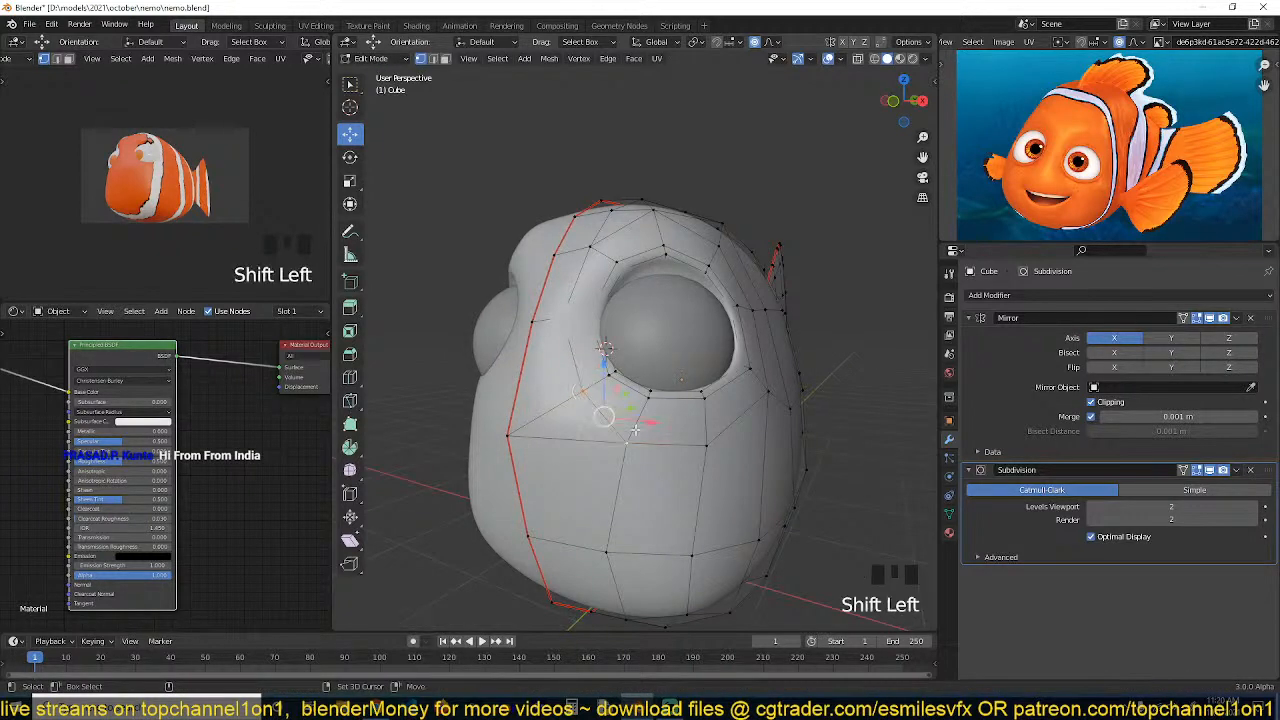
key("g")
key("g")
left_click(687, 369)
middle_click_drag(687, 369, 738, 391)
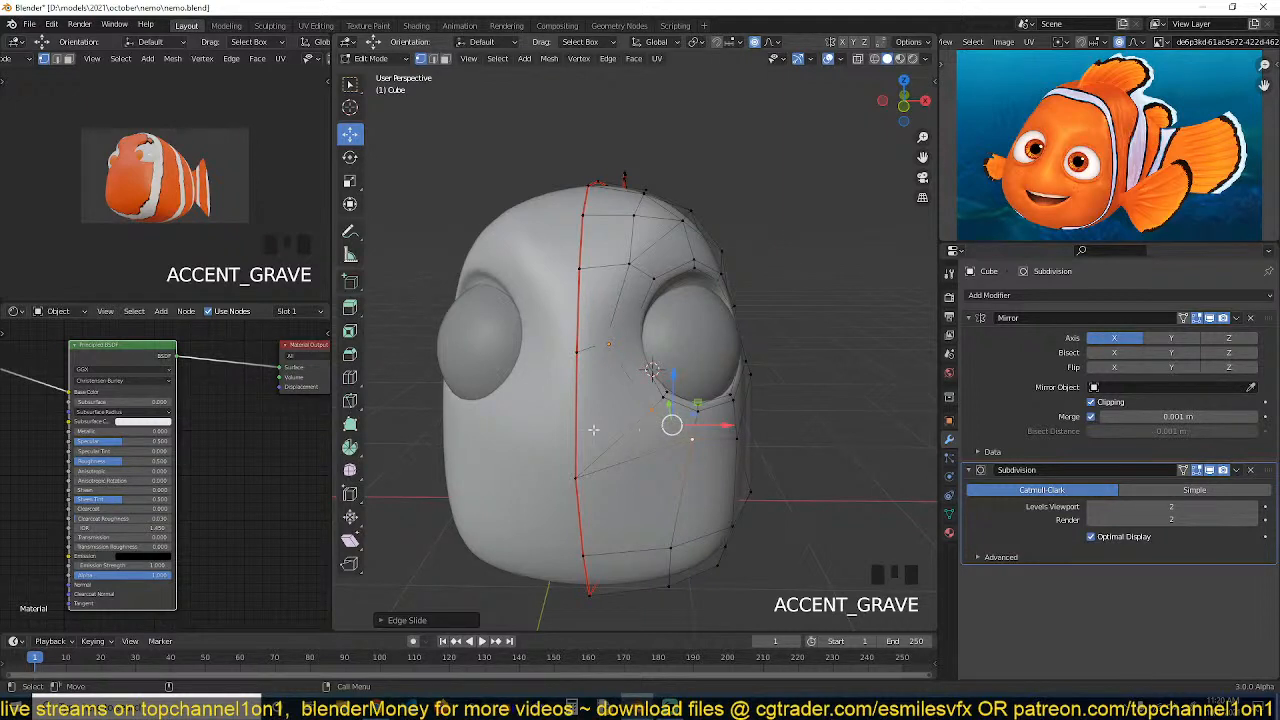
Move a vertex beside the mirror seam next to the eye along the axis gizmo
middle_click_drag(578, 433, 712, 396, "shift")
scroll(679, 408, "up", 3)
left_click(751, 299)
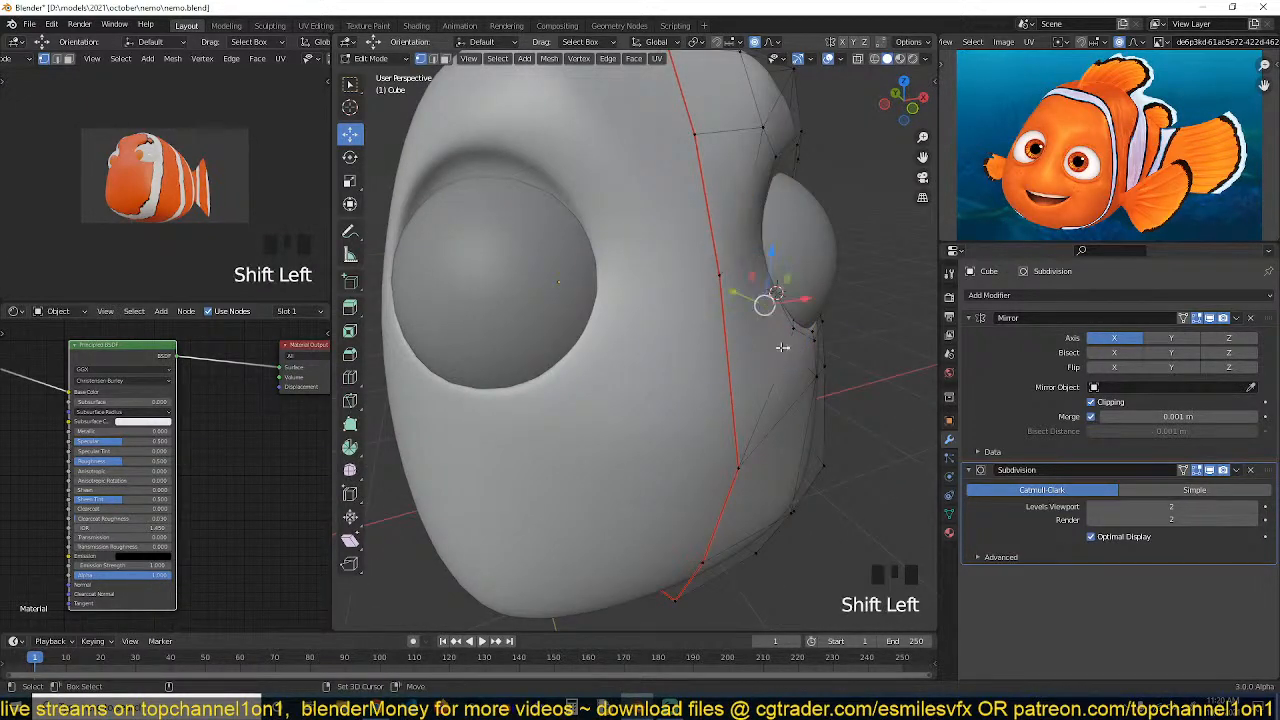
left_click(806, 370, "shift")
left_click_drag(750, 318, 773, 323)
key("grave")
middle_click_drag(800, 322, 665, 360)
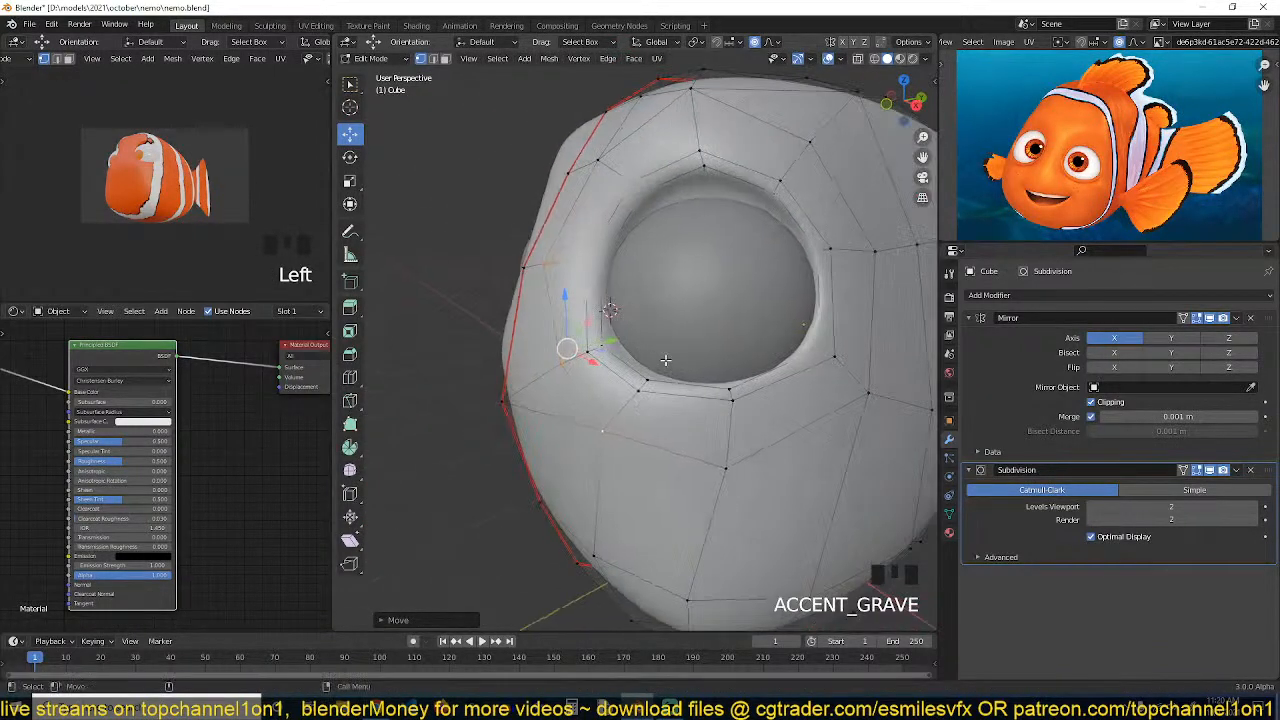
Nudge vertices on the socket's left rim, then deselect everything
left_click(585, 268)
key("grave")
middle_click_drag(586, 263, 563, 301)
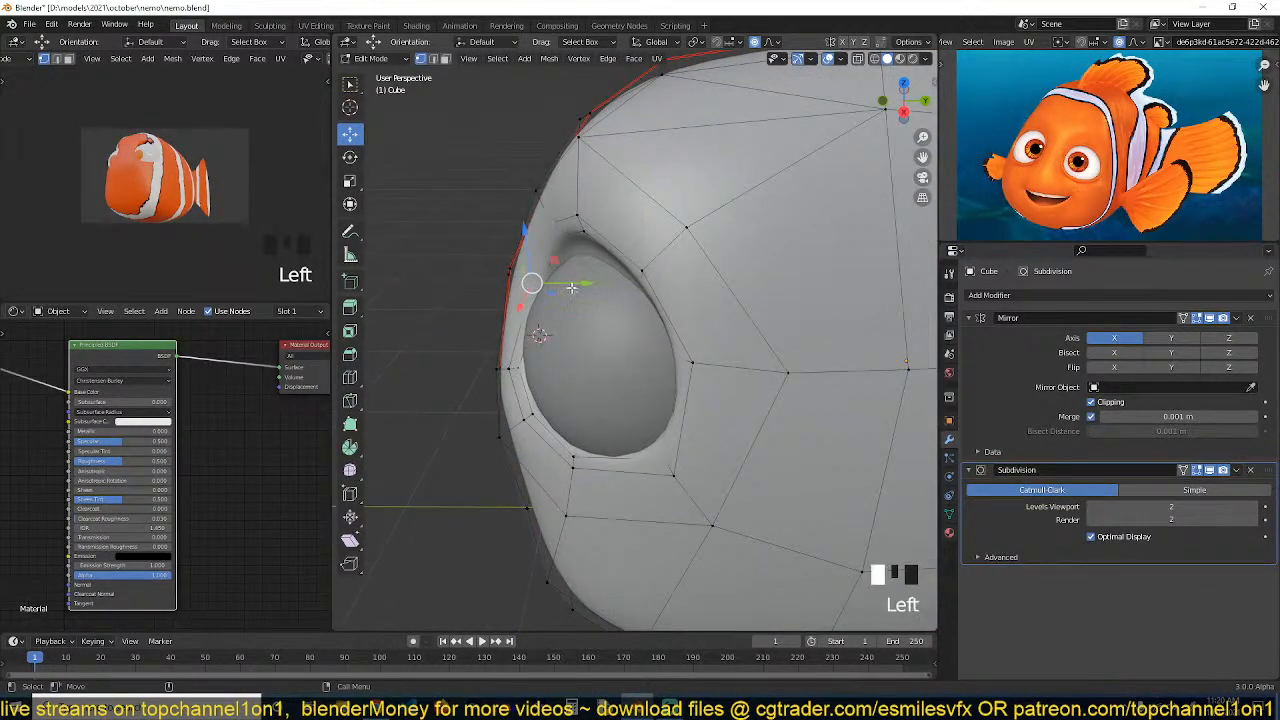
mouse_move(571, 287)
left_mouse_down()
mouse_move(494, 291)
mouse_move(549, 282)
left_mouse_up()
key("grave")
left_click(610, 305)
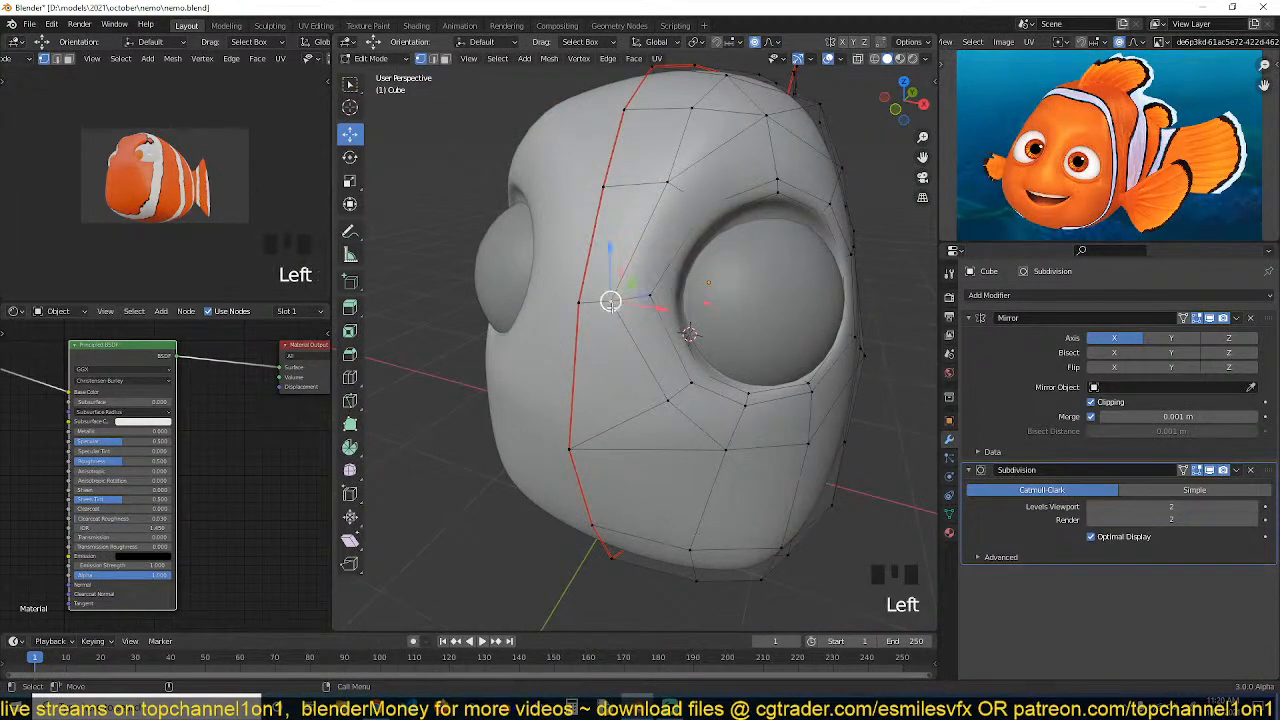
key("grave")
left_click_drag(707, 306, 721, 305)
key("grave")
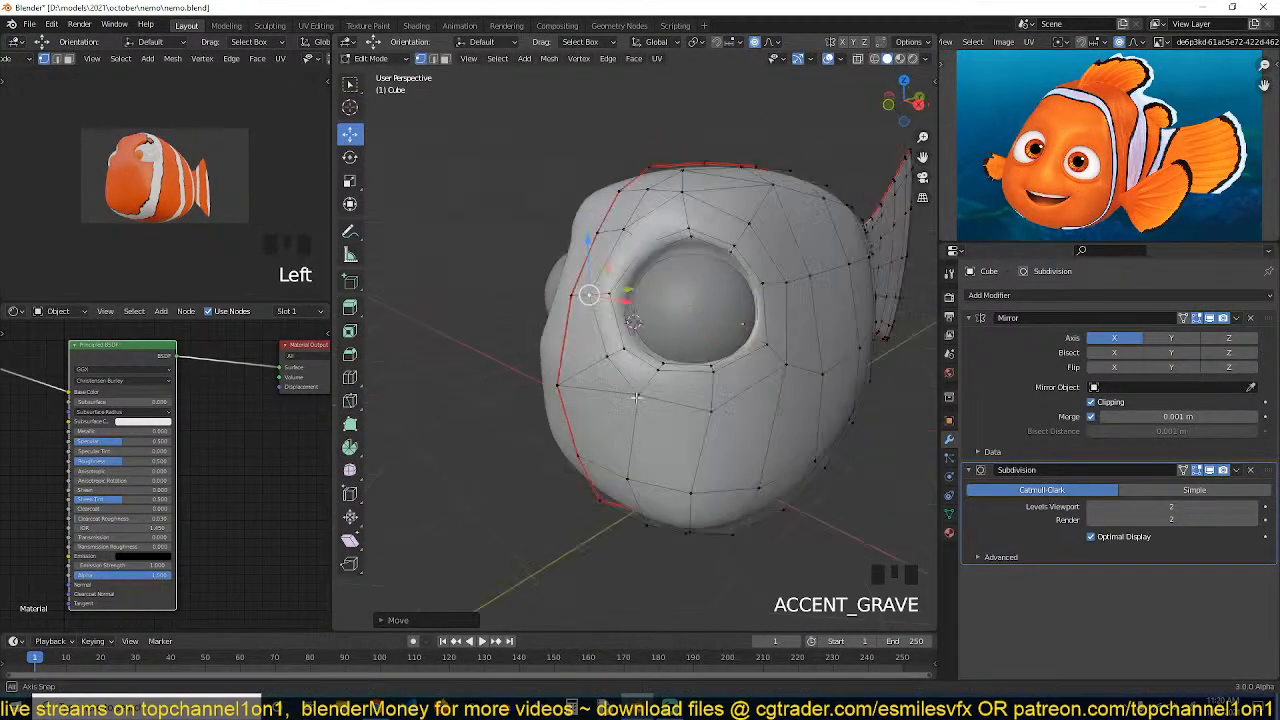
key("alt+a")
key("grave")
key("KP_3")
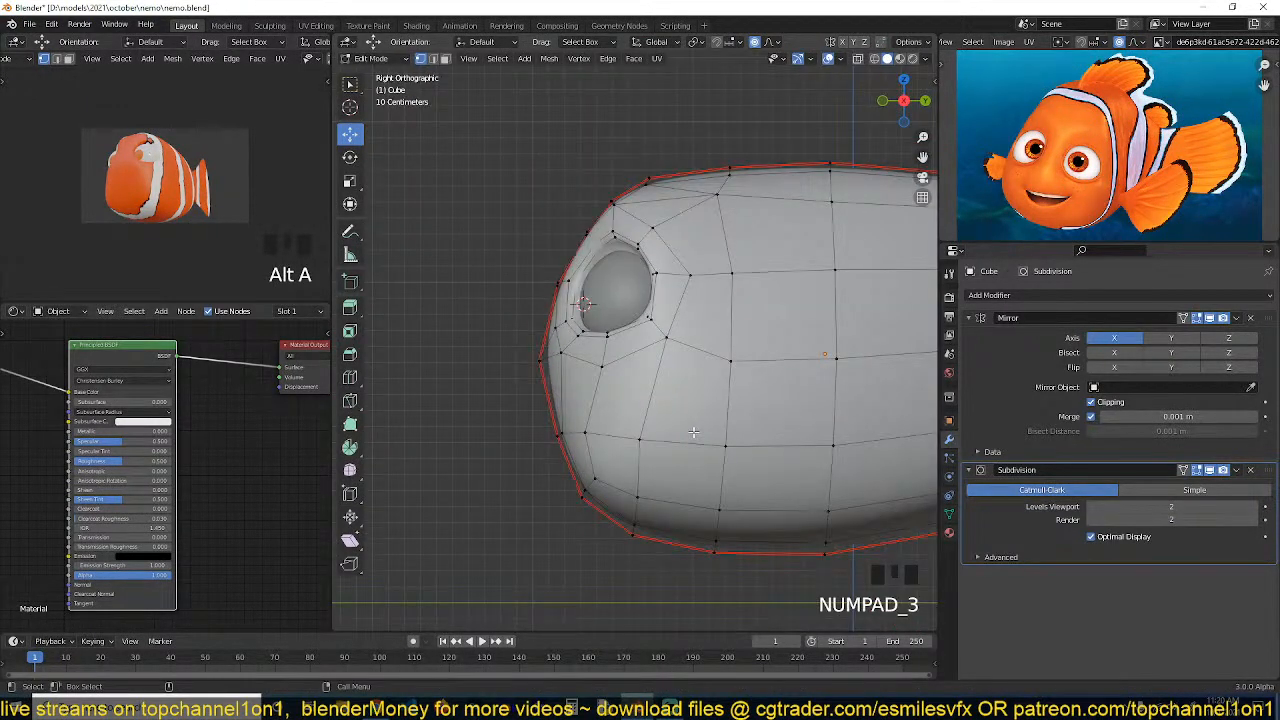
Select the eyeball and shift it slightly within the socket
key("Tab")
left_click(631, 316)
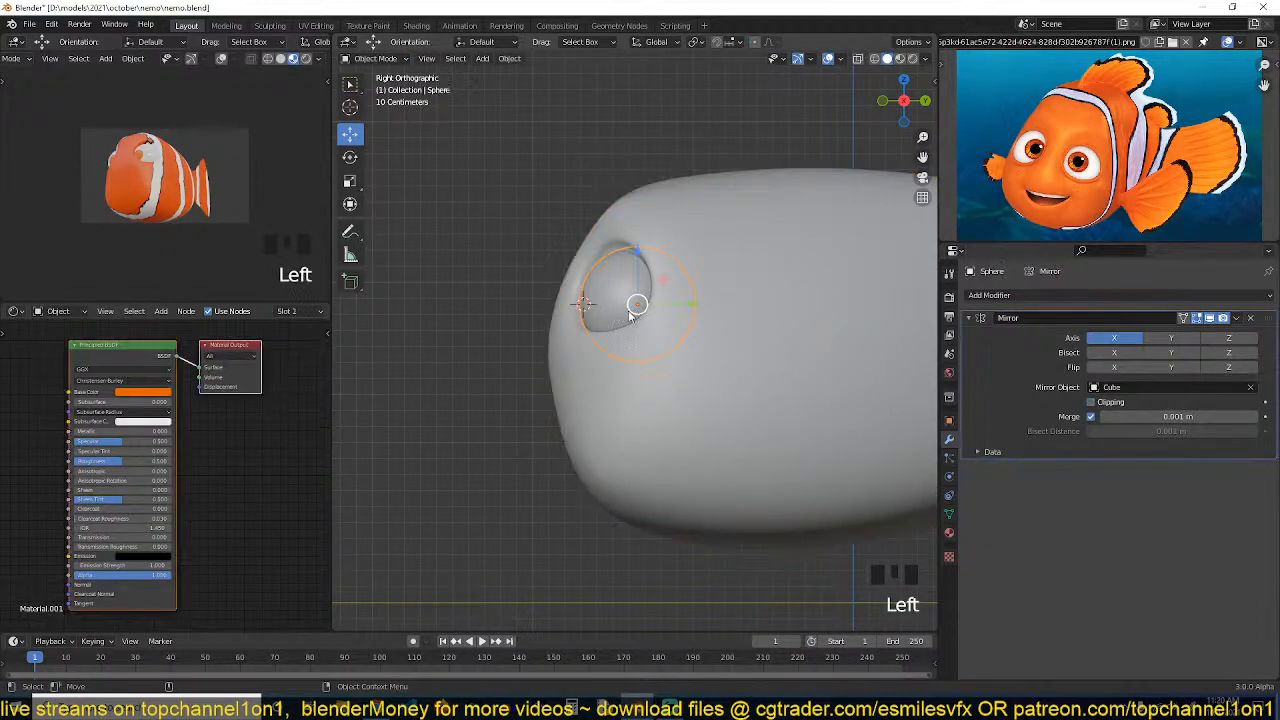
scroll(698, 345, "up", 2)
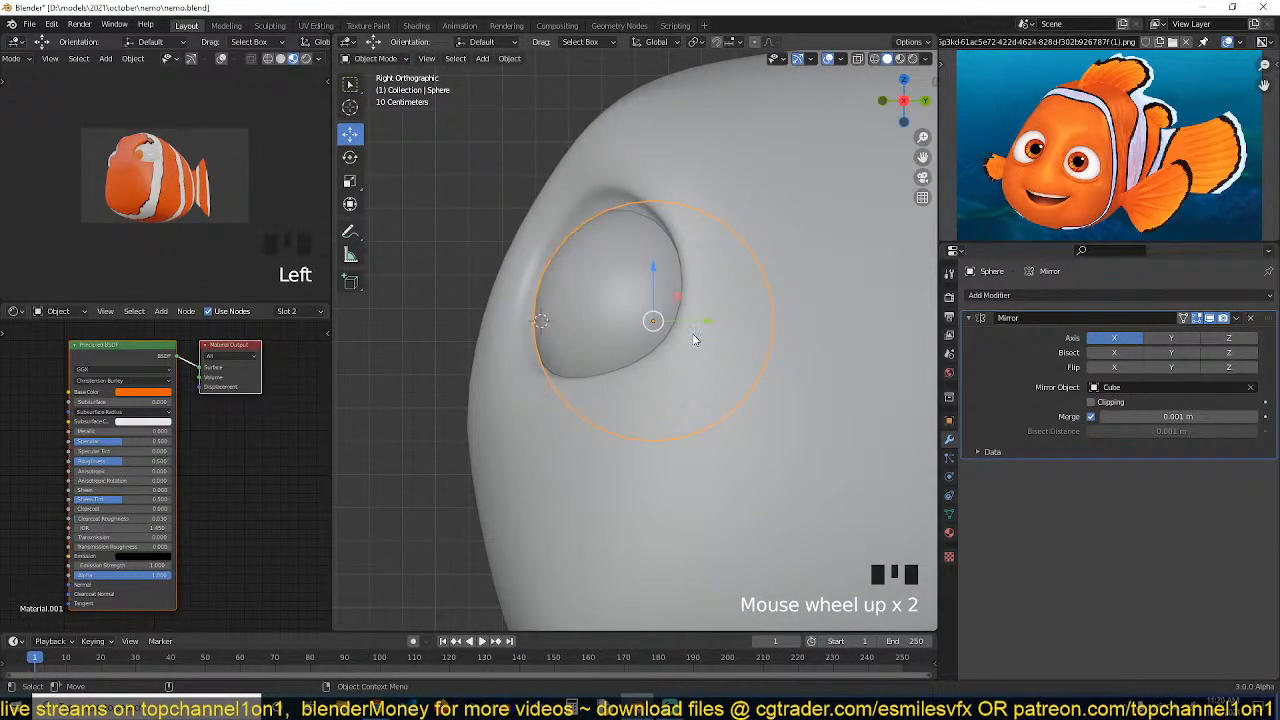
scroll(700, 328, "up", 2)
left_click_drag(710, 315, 702, 322)
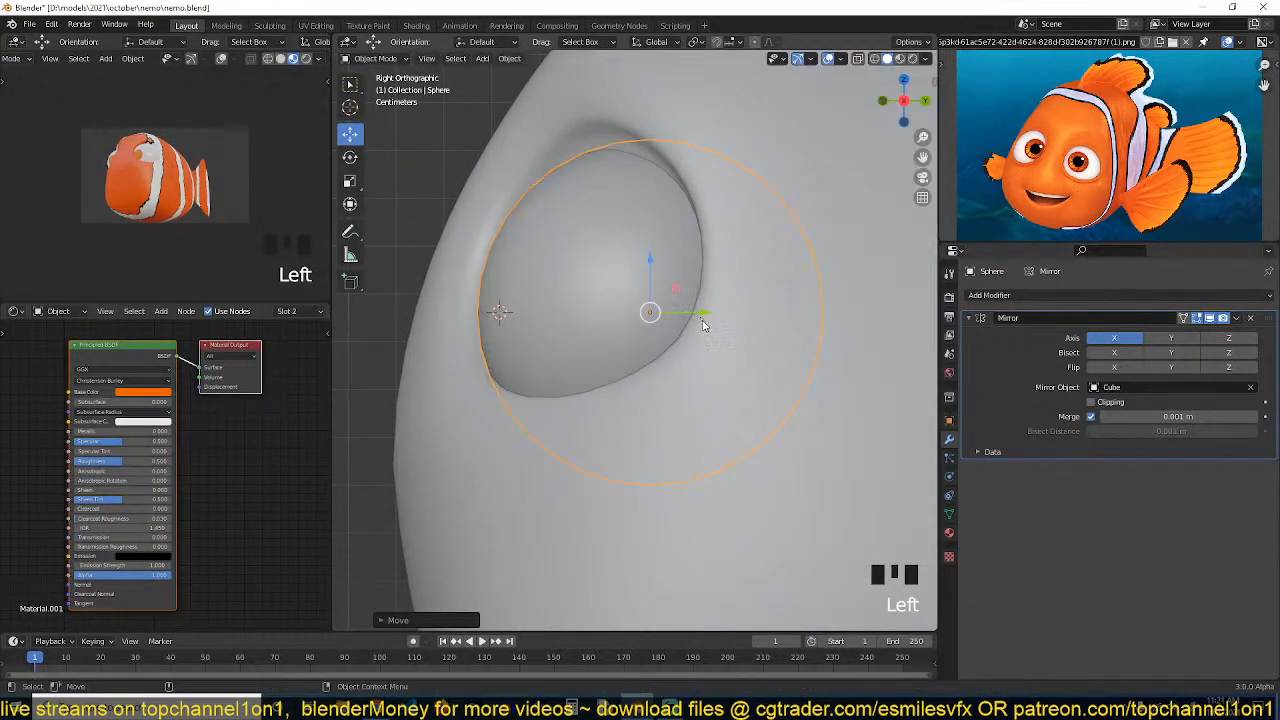
key("grave")
middle_click_drag(702, 324, 840, 401)
left_click_drag(772, 354, 775, 355)
scroll(1100, 145, "up", 6)
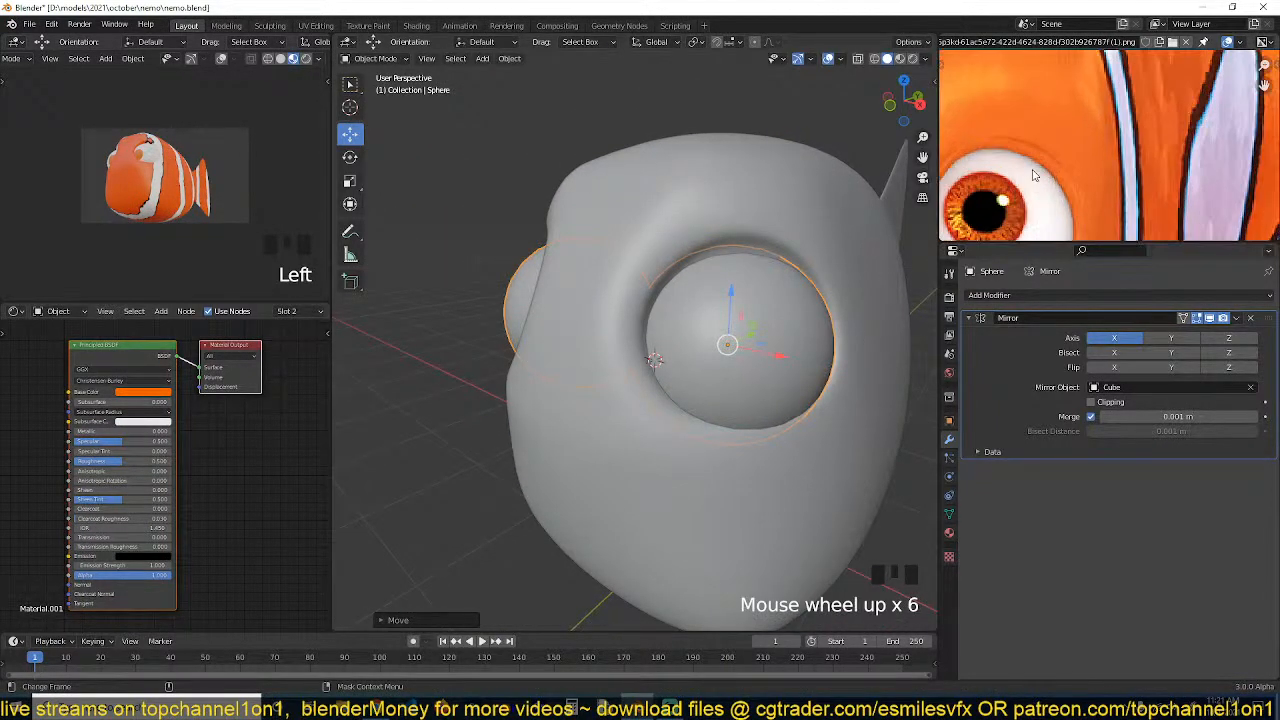
Enter edit mode on the body and turn off the Subdivision modifier's display in edit mode
left_click(774, 224)
key("Tab")
key("grave")
middle_click_drag(760, 240, 708, 236)
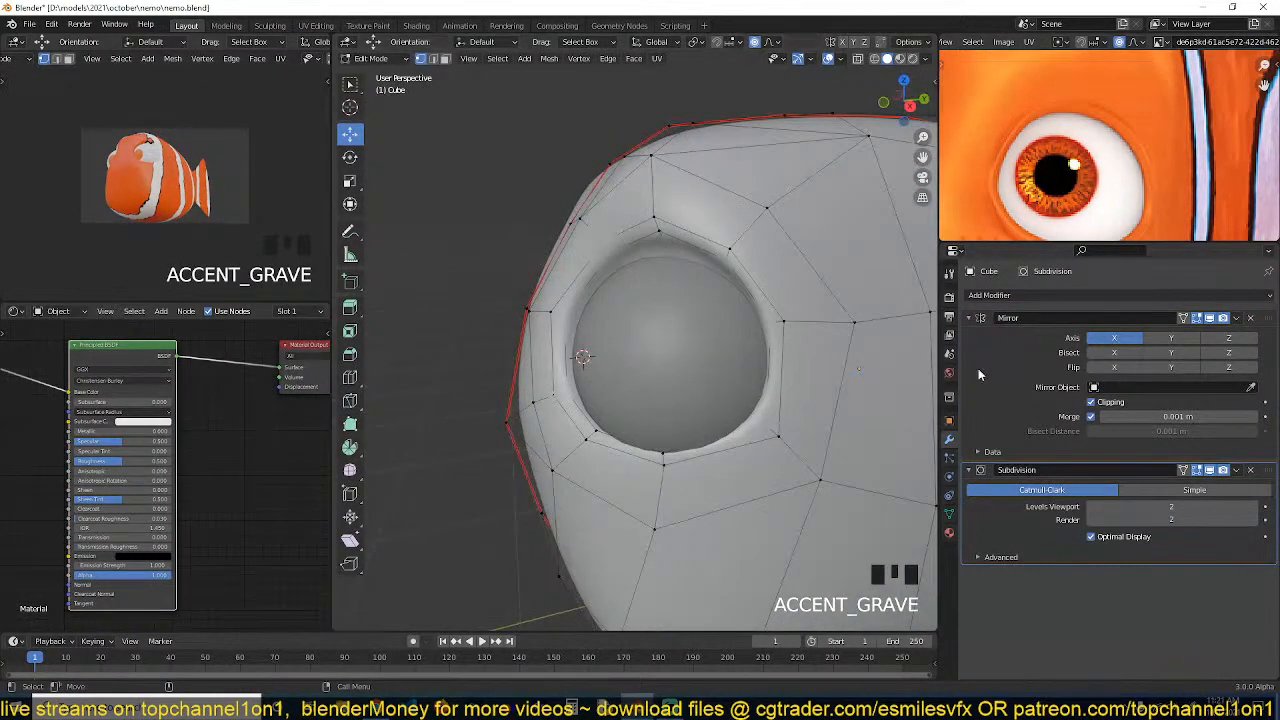
left_click(1210, 471)
Add a loop cut around the inner ring of the eye socket
key("grave")
scroll(700, 340, "up", 2)
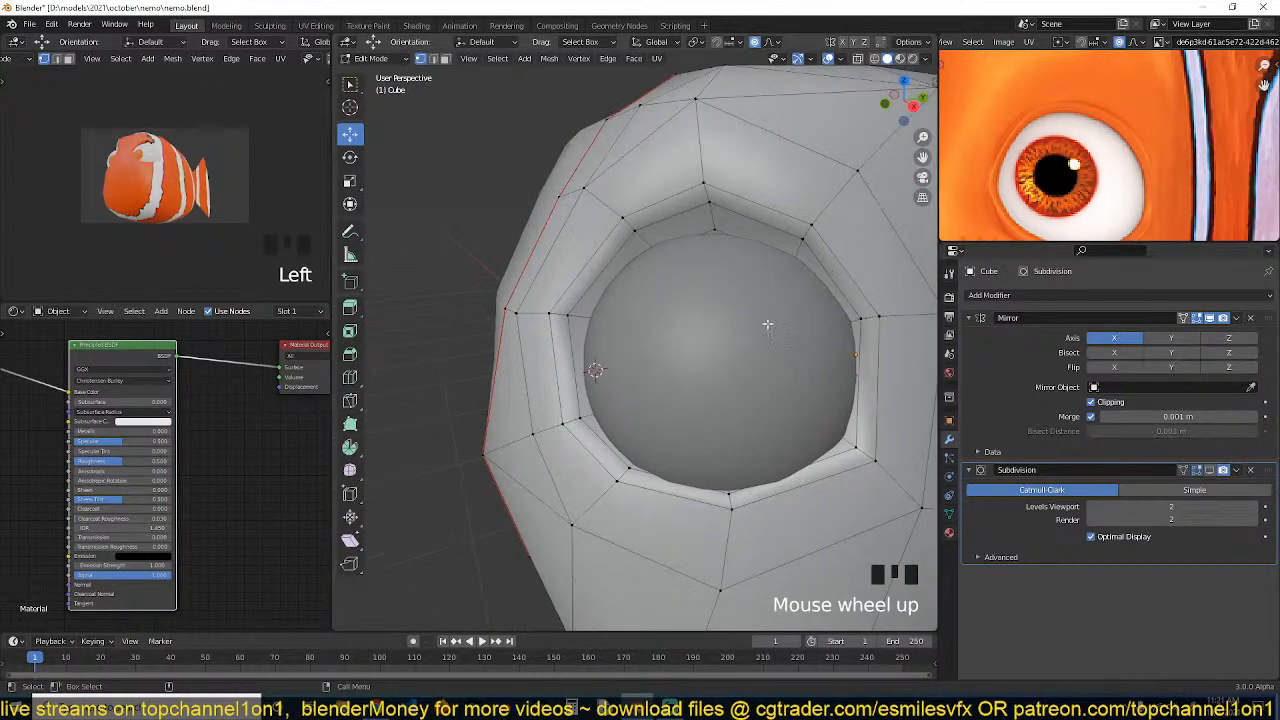
key("alt+a")
key("ctrl+r")
left_click(800, 250)
left_click(800, 250)
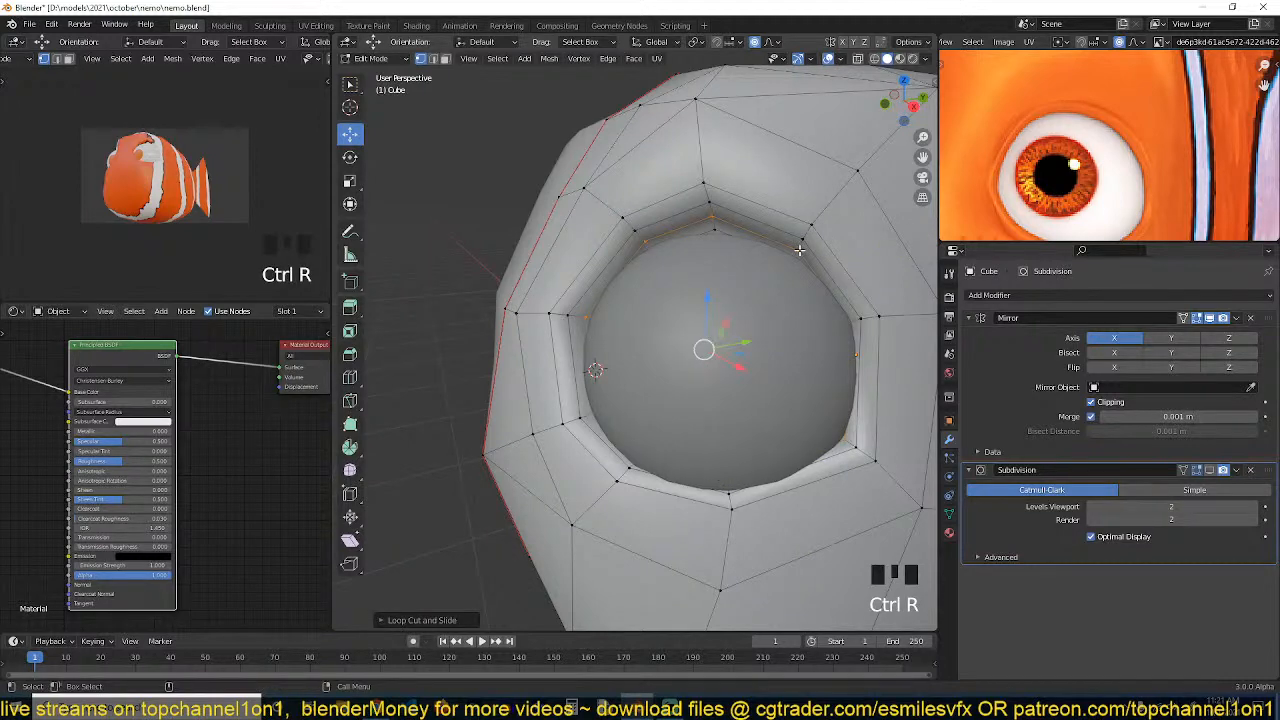
Shrink the new inner loop into the socket with proportional editing on, and show the Subdivision modifier in edit mode again
key("o")
key("grave")
scroll(731, 300, "up", 1)
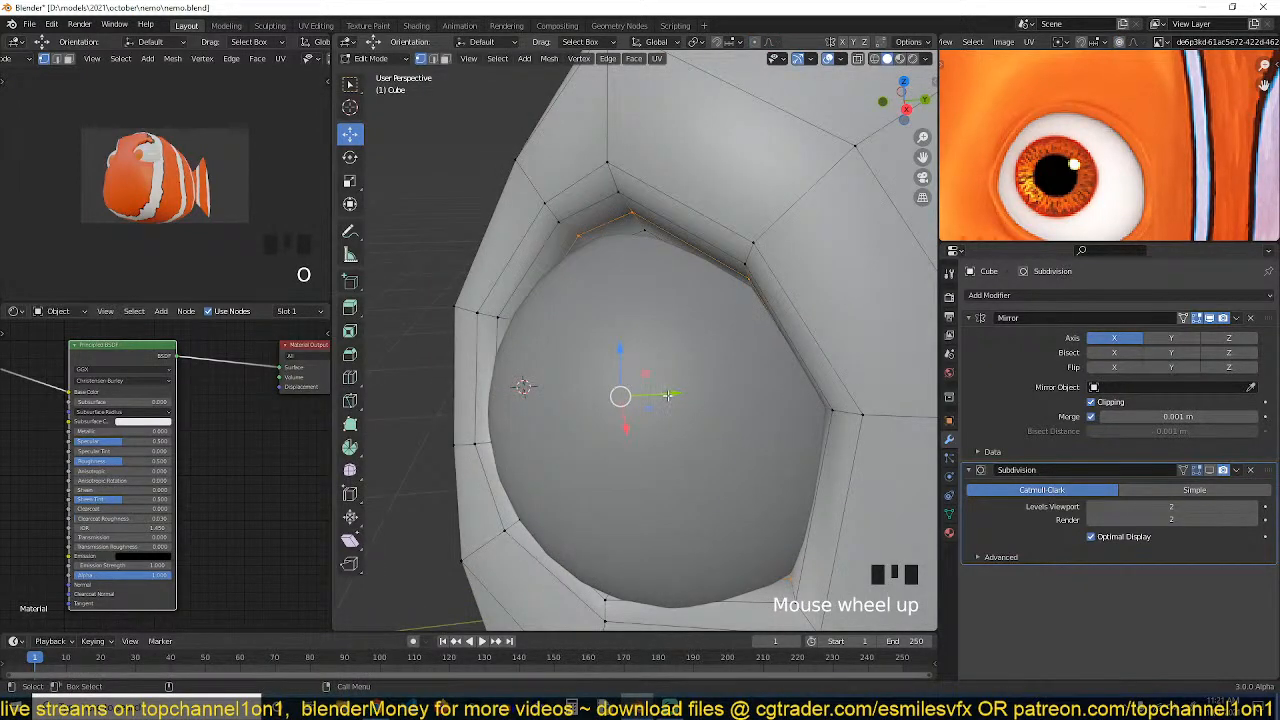
key("alt+s")
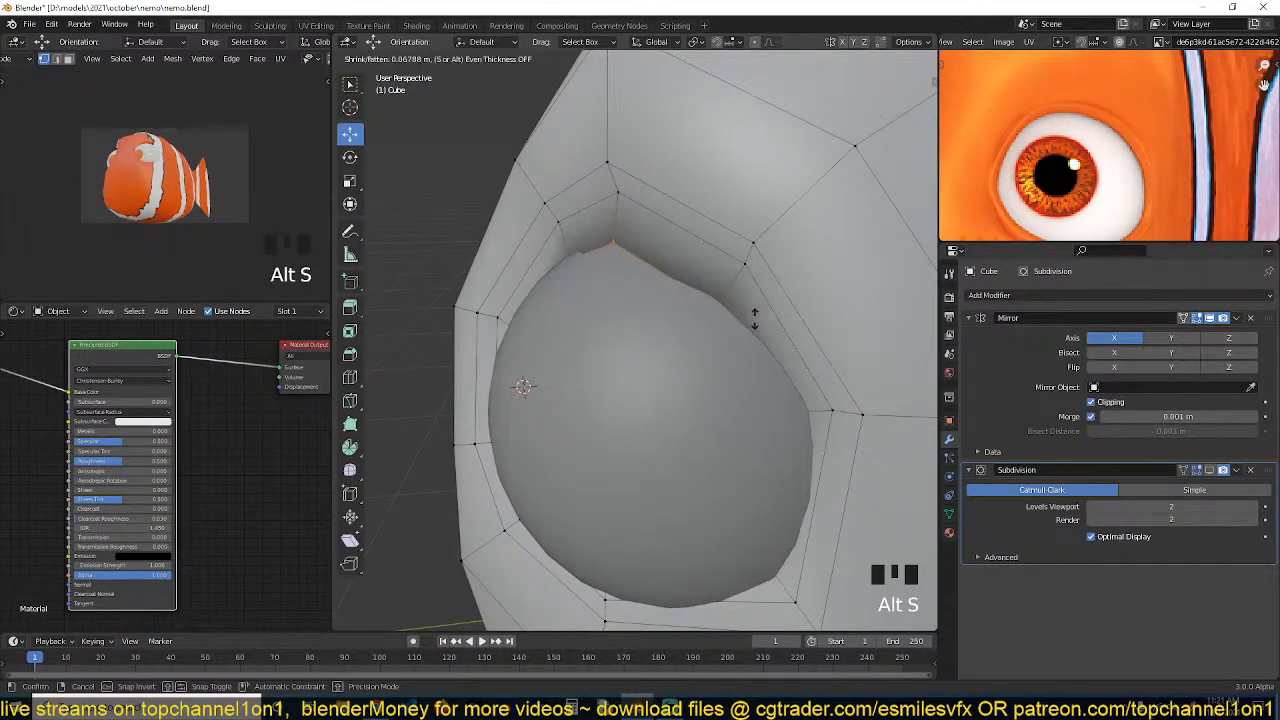
left_click(750, 322)
left_click(1212, 470)
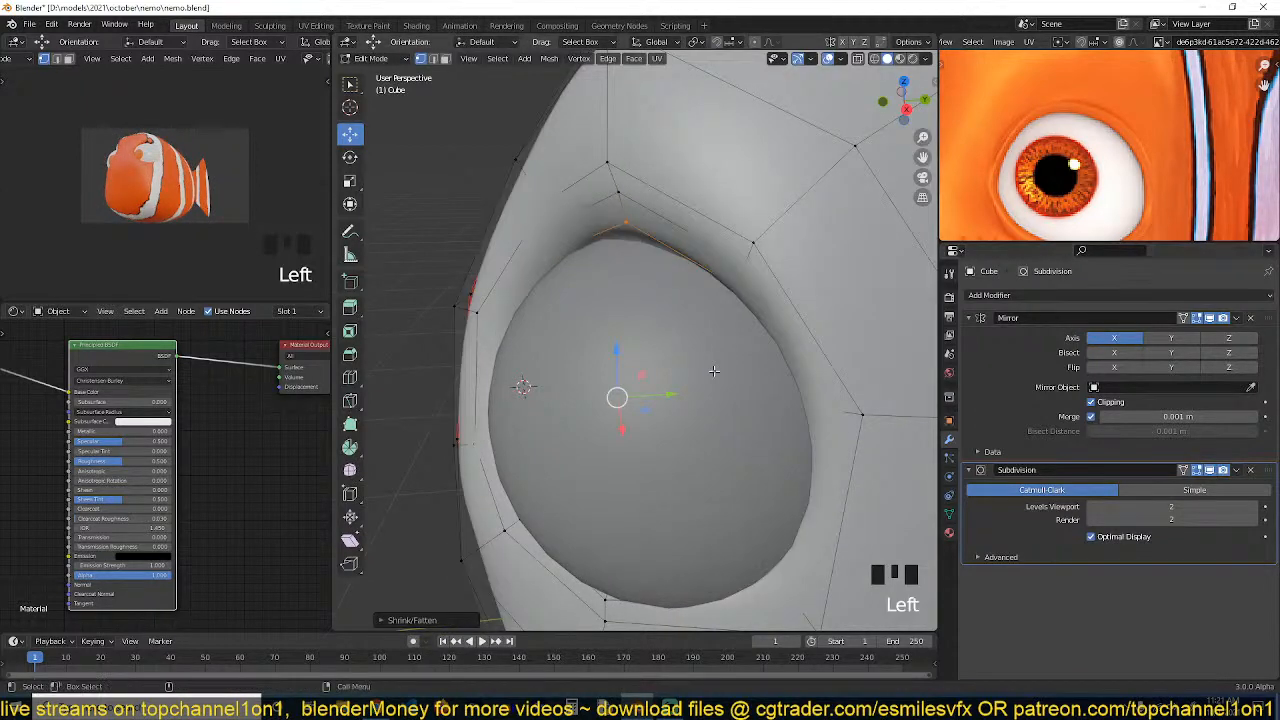
Shrink the socket's inner edge ring further inward with Shrink/Fatten
key("Tab")
key("grave")
middle_click_drag(714, 369, 797, 333)
key("Tab")
key("grave")
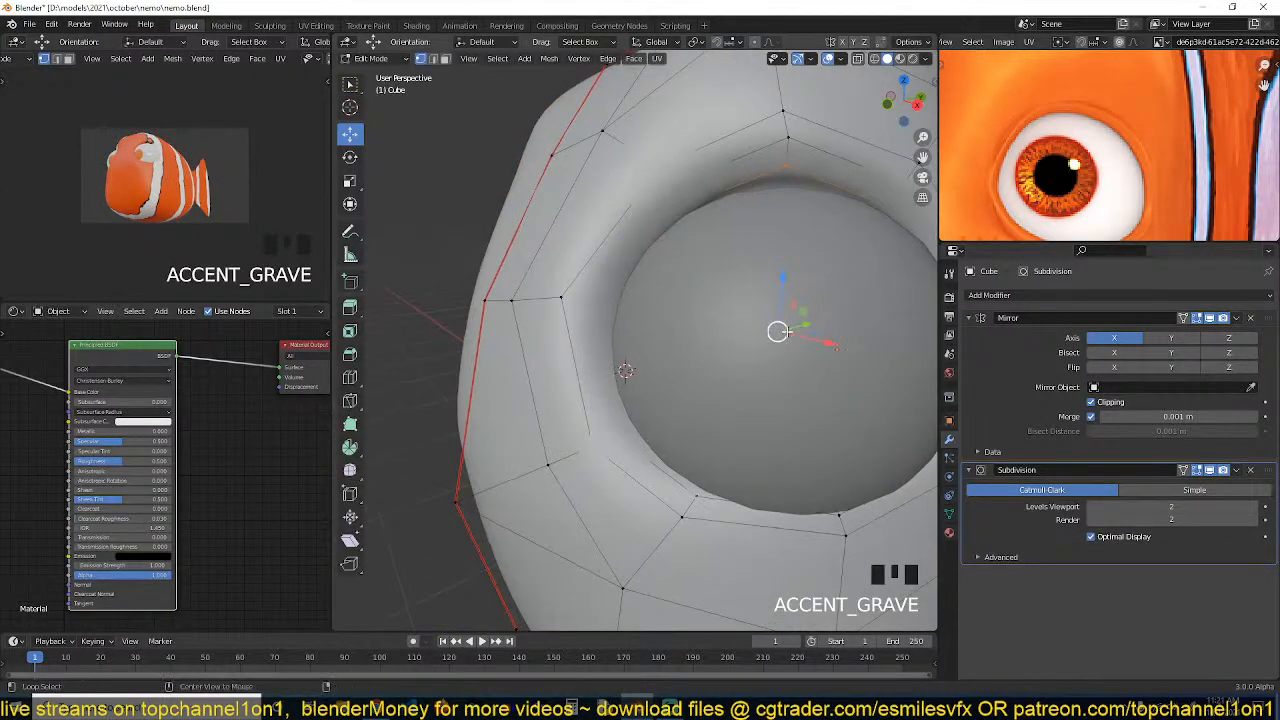
key("alt+s")
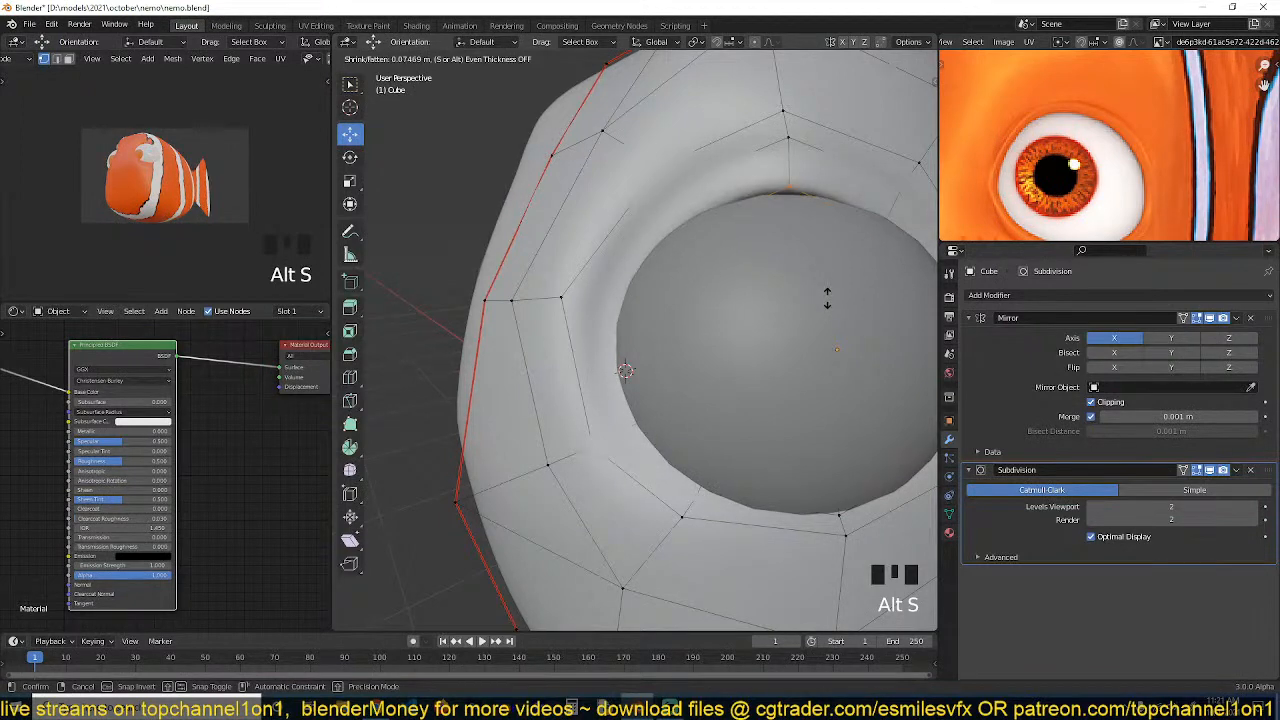
left_click(837, 283)
Scale a vertex on the socket's upper rim along Z and move a neighbouring rim vertex
key("grave")
middle_click_drag(837, 283, 777, 304)
key("grave")
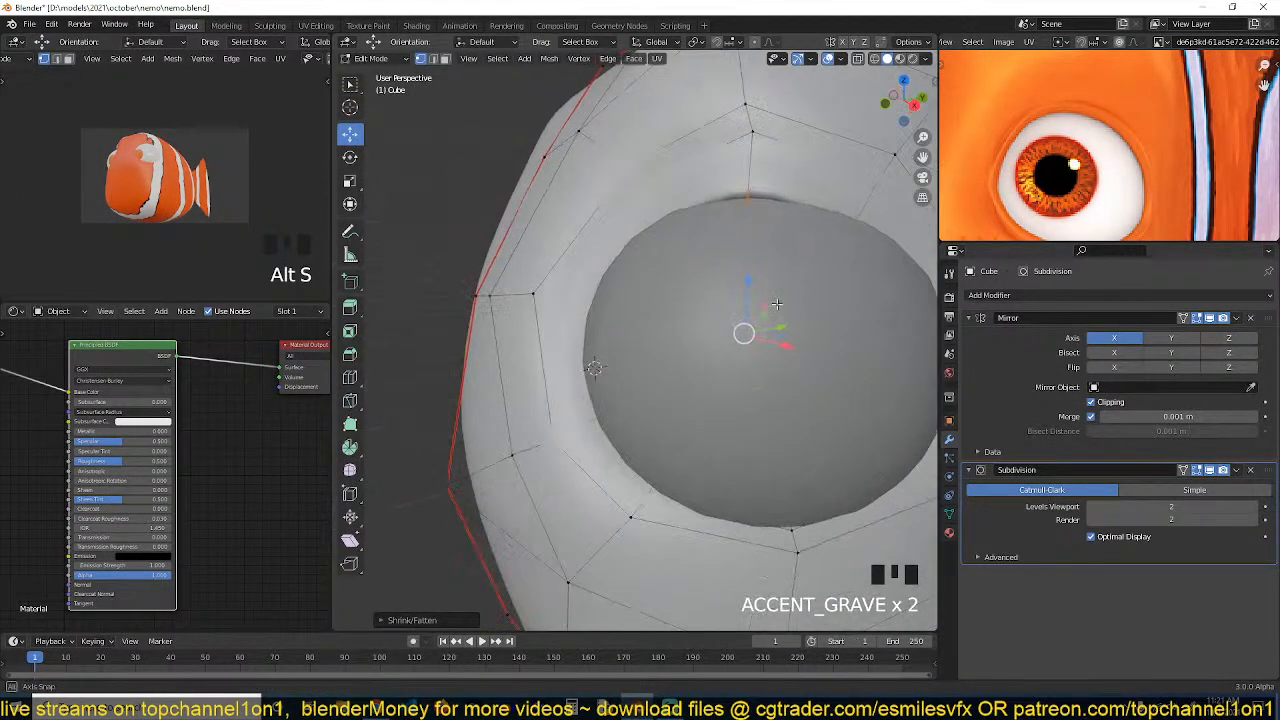
left_click(739, 284)
key("s")
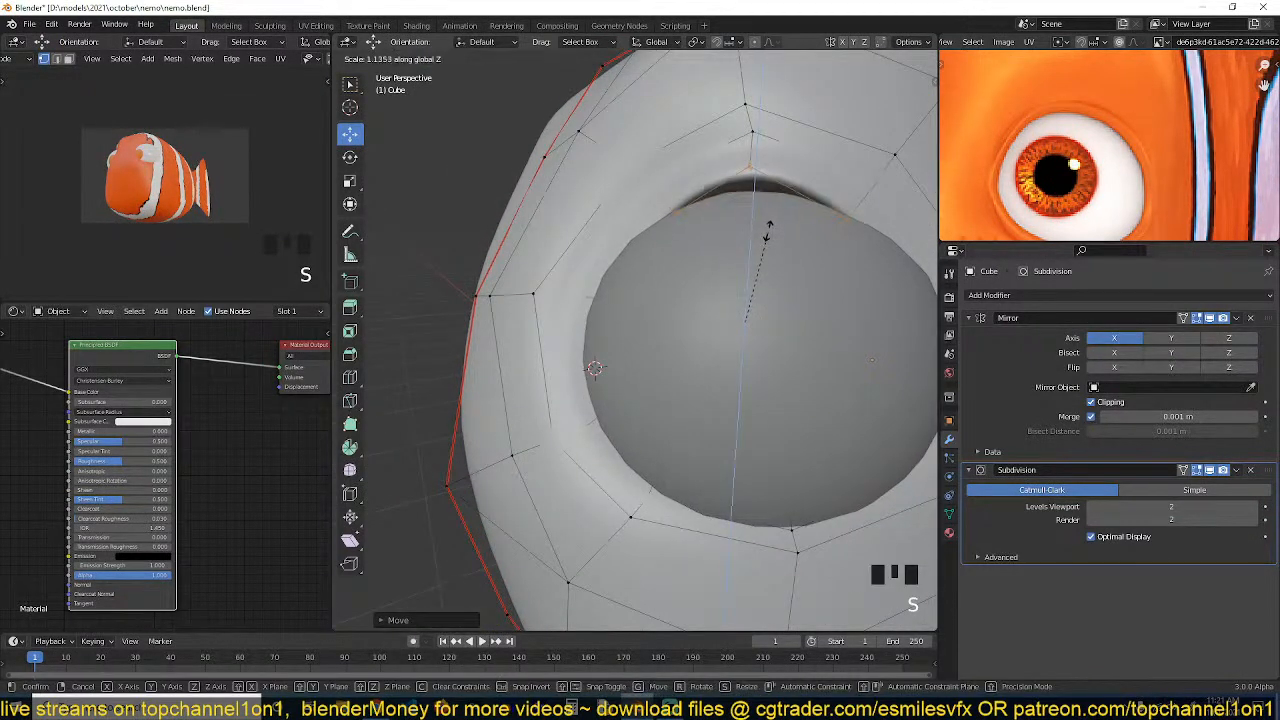
key("grave")
middle_click_drag(768, 230, 748, 277)
left_click(748, 277)
key("g")
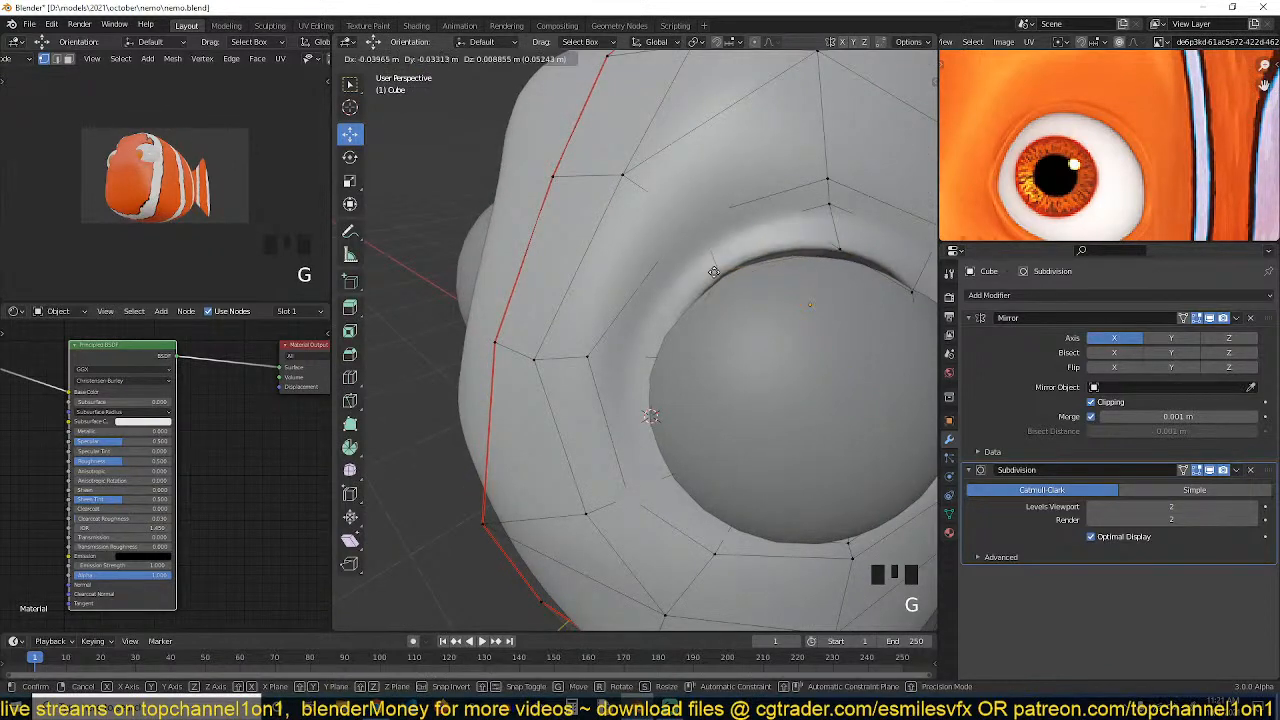
left_click(680, 343)
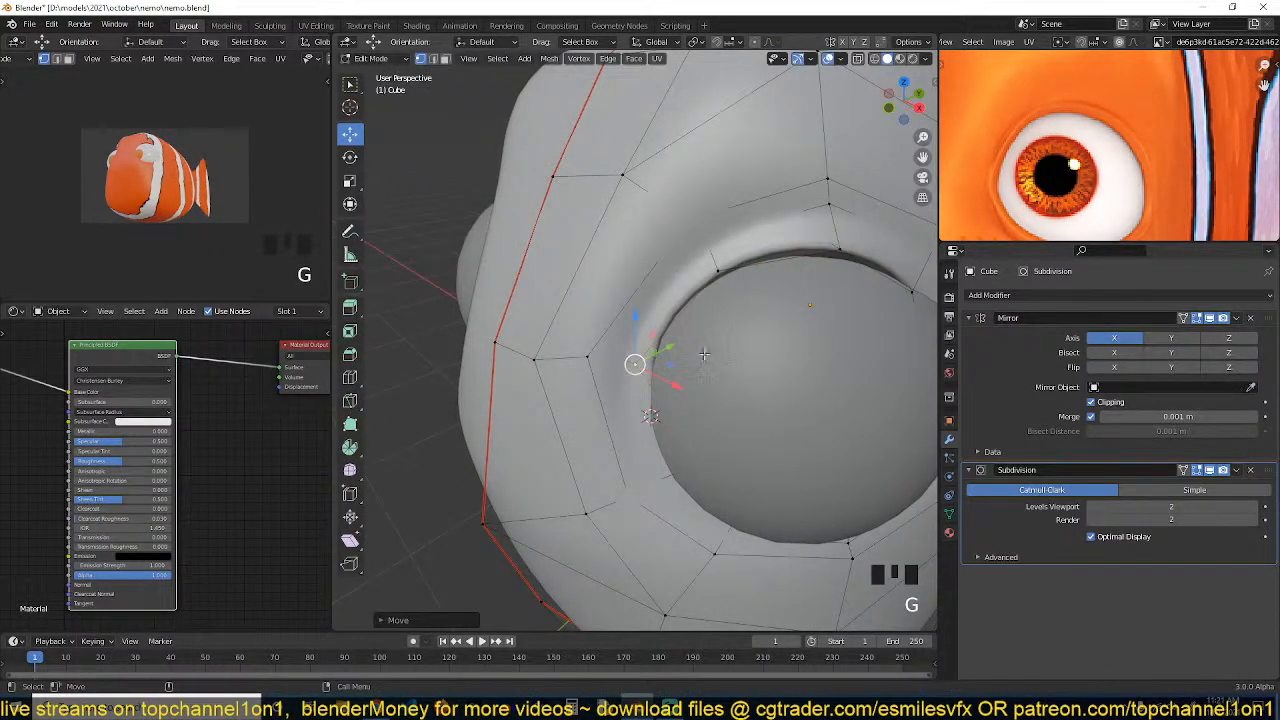
Reposition several vertices around the socket's upper and inner rim
key("grave")
middle_click_drag(705, 353, 698, 270)
key("grave")
left_click(706, 386)
key("grave")
key("g")
left_click(677, 390)
key("grave")
key("g")
left_click(654, 453)
key("grave")
key("grave")
Move vertices along the outer side of the socket to round its shape
left_click(698, 270)
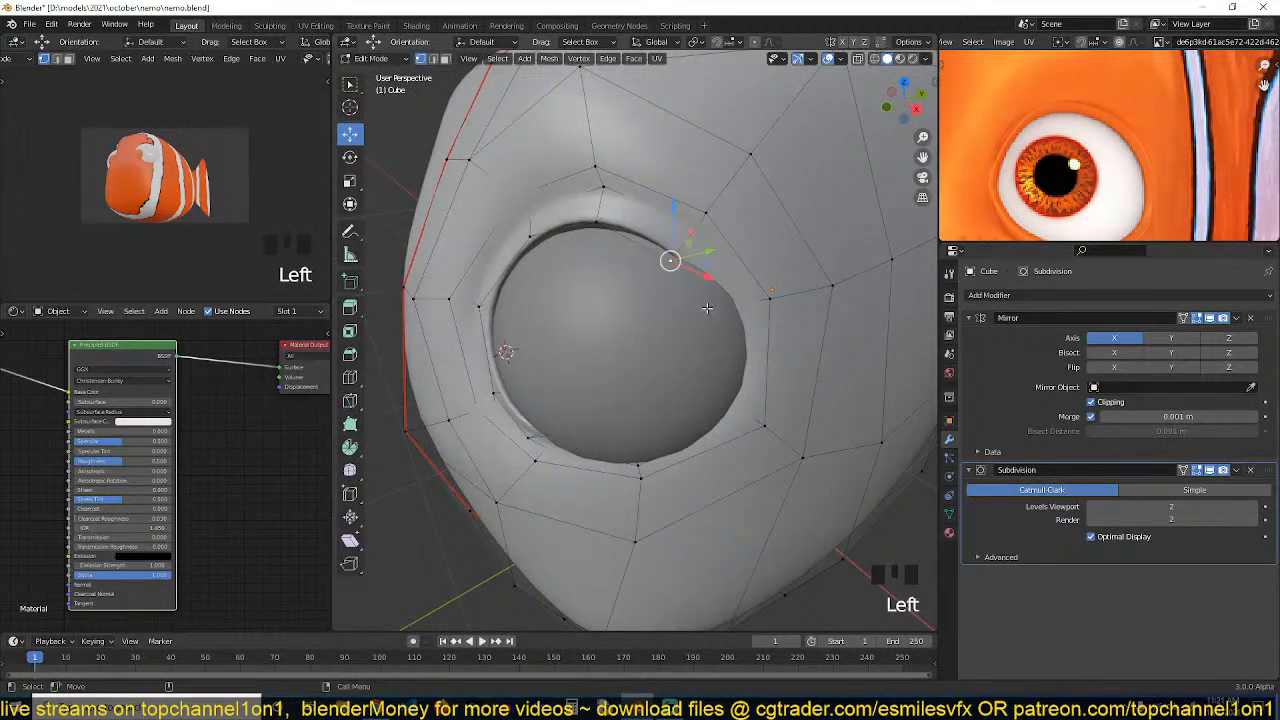
key("grave")
middle_click_drag(716, 322, 623, 451)
key("g")
left_click(834, 331)
key("grave")
left_click(676, 374)
key("grave")
key("g")
left_click(597, 380)
Adjust vertices below and beside the socket to smooth the surrounding surface
key("grave")
key("g")
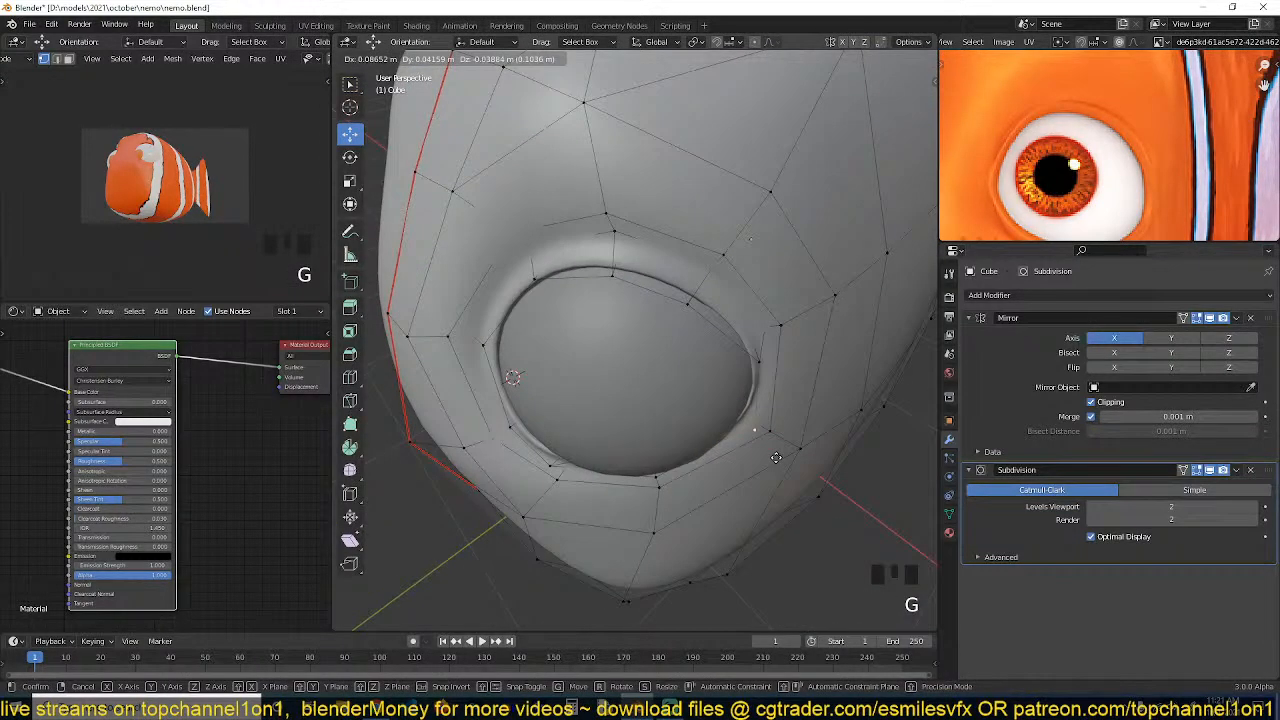
left_click(776, 458)
key("grave")
middle_click_drag(776, 458, 692, 407)
left_click(562, 374)
key("grave")
middle_click_drag(562, 374, 690, 328)
key("z")
key("z")
key("alt+z")
key("alt+z")
Reposition the vertices along the socket's bottom edge
key("grave")
key("g")
left_click(570, 420)
key("grave")
left_click(654, 422, "shift")
key("grave")
key("g")
left_click(715, 434)
Move a vertex on the socket's upper rim to smooth the lid's curve
key("Tab")
key("grave")
scroll(780, 373, "down", 4)
scroll(688, 350, "up", 3)
key("Tab")
scroll(663, 269, "up", 3)
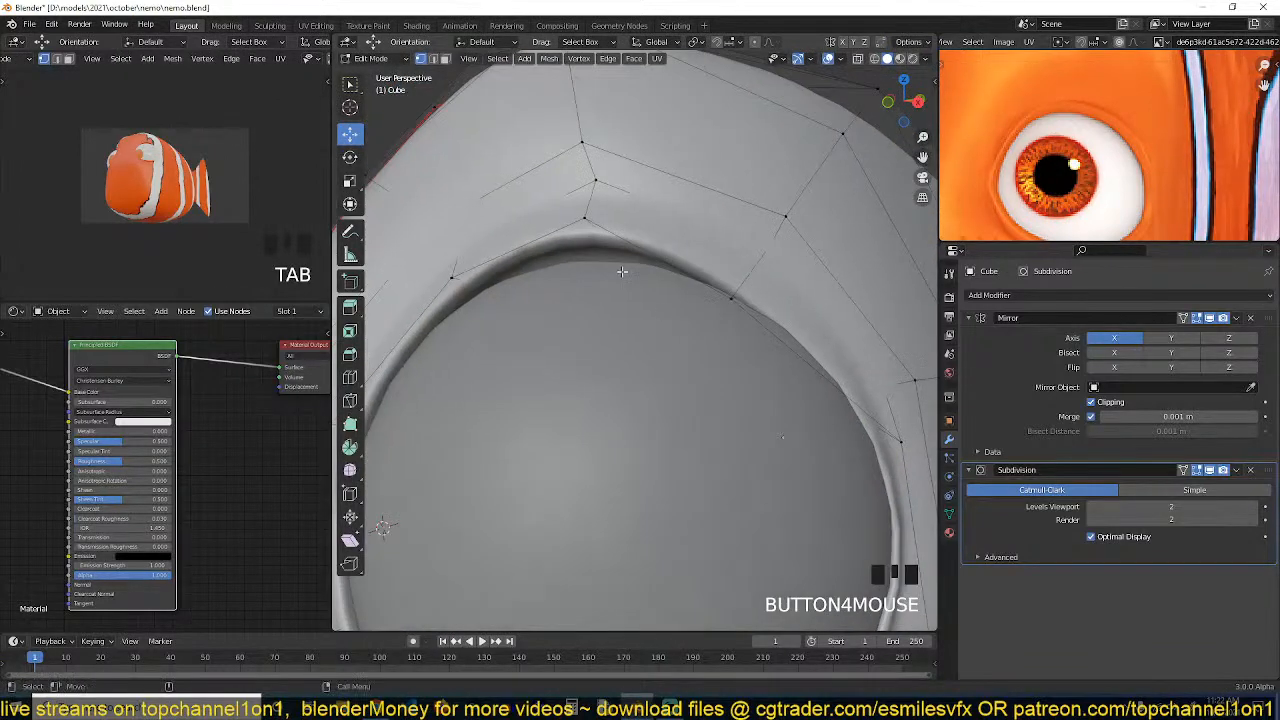
left_click(589, 252)
key("g")
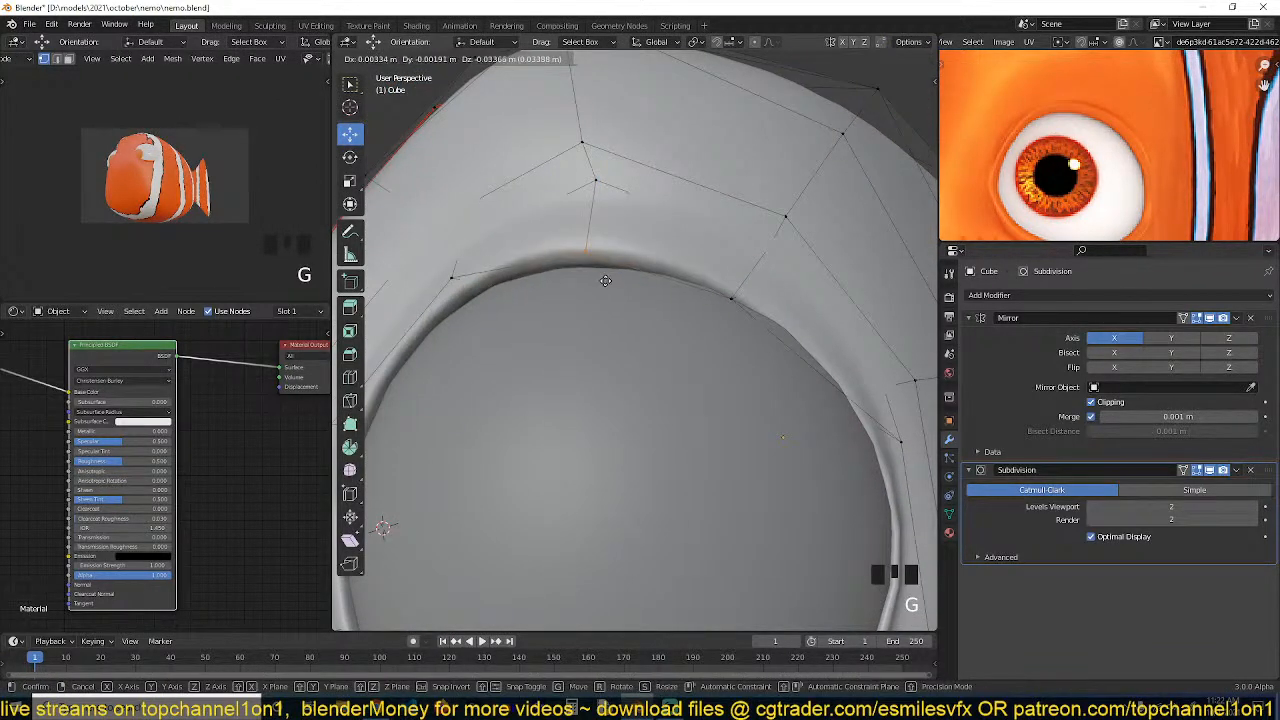
left_click(605, 281)
Leave edit mode and examine the head and eyes from the front view
key("Tab")
key("grave")
scroll(679, 412, "down", 2)
scroll(679, 412, "down", 3)
key("grave")
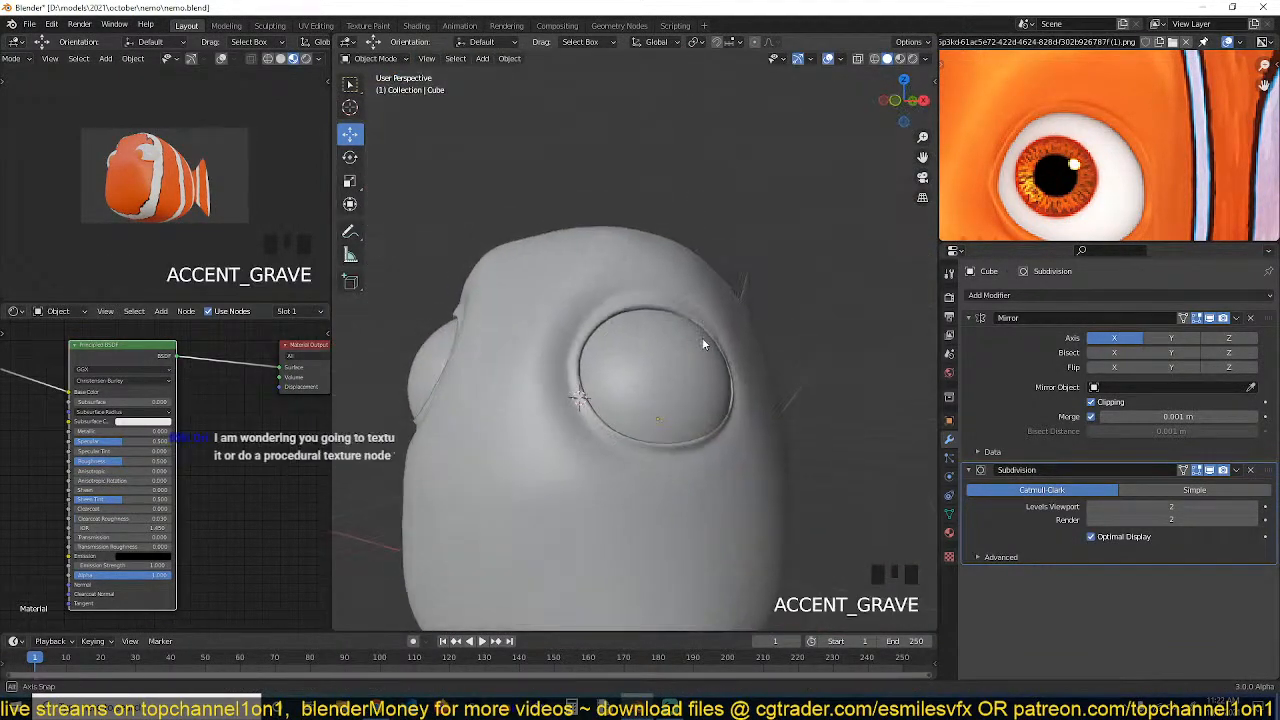
scroll(954, 187, "down", 2)
scroll(954, 187, "down", 3)
left_click(610, 344)
key("grave")
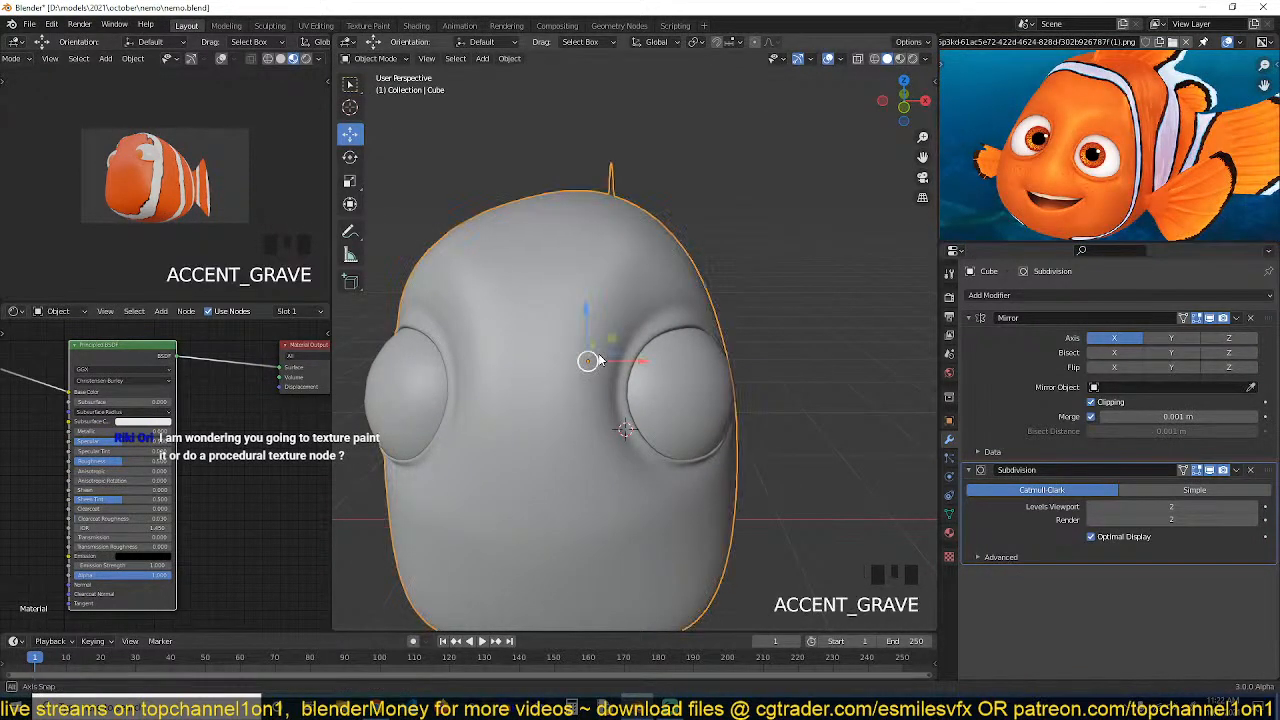
key("KP_1")
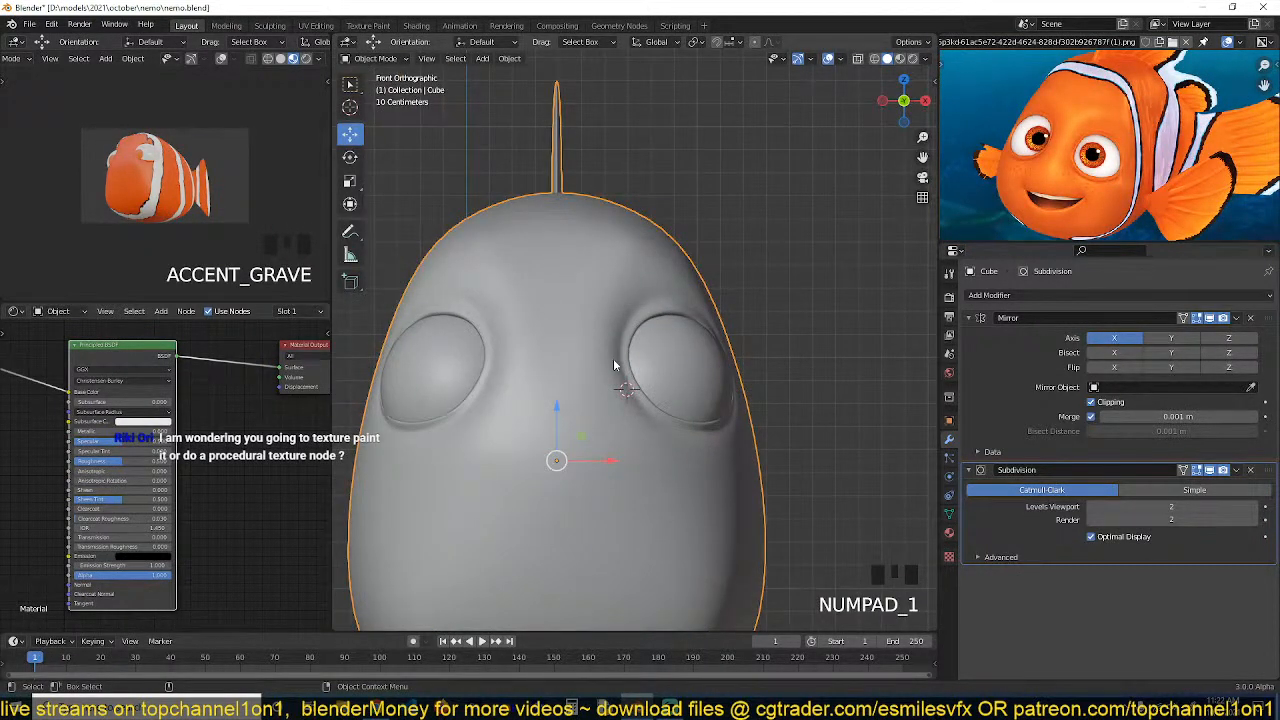
scroll(620, 355, "up", 1)
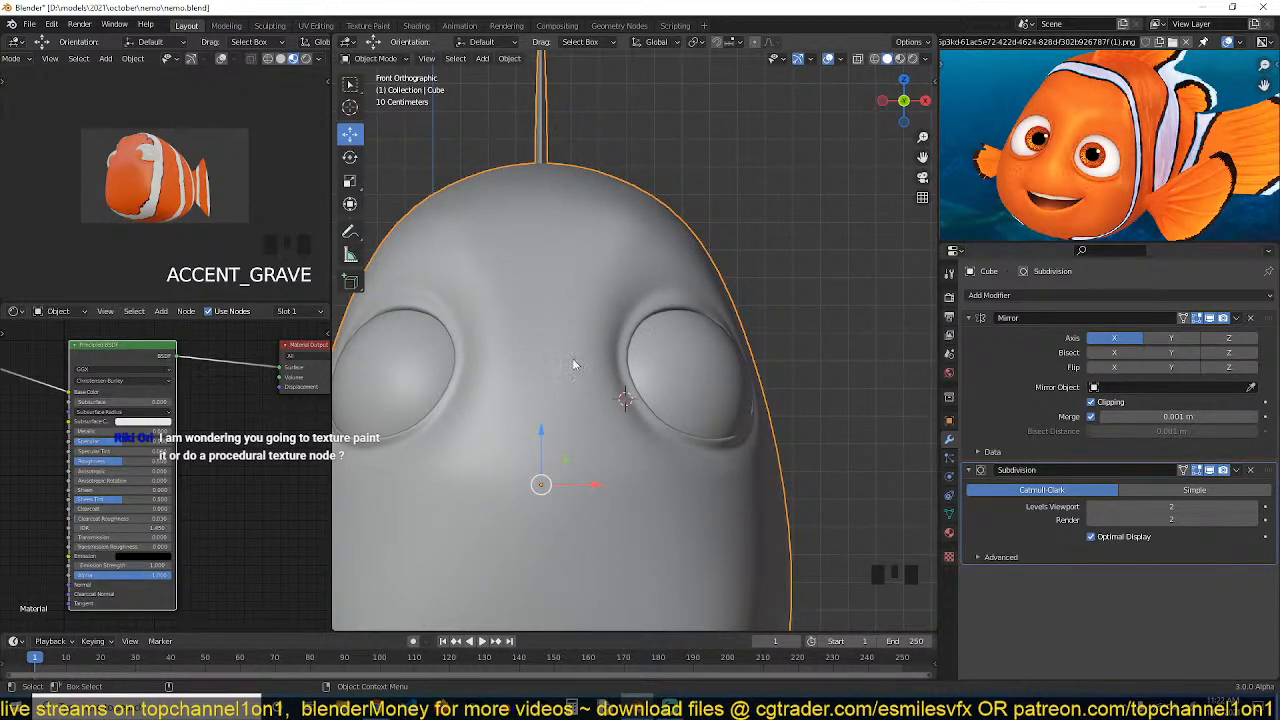
Move the socket's edge loop with proportional editing, then leave edit mode
key("Tab")
left_click(649, 320, "alt")
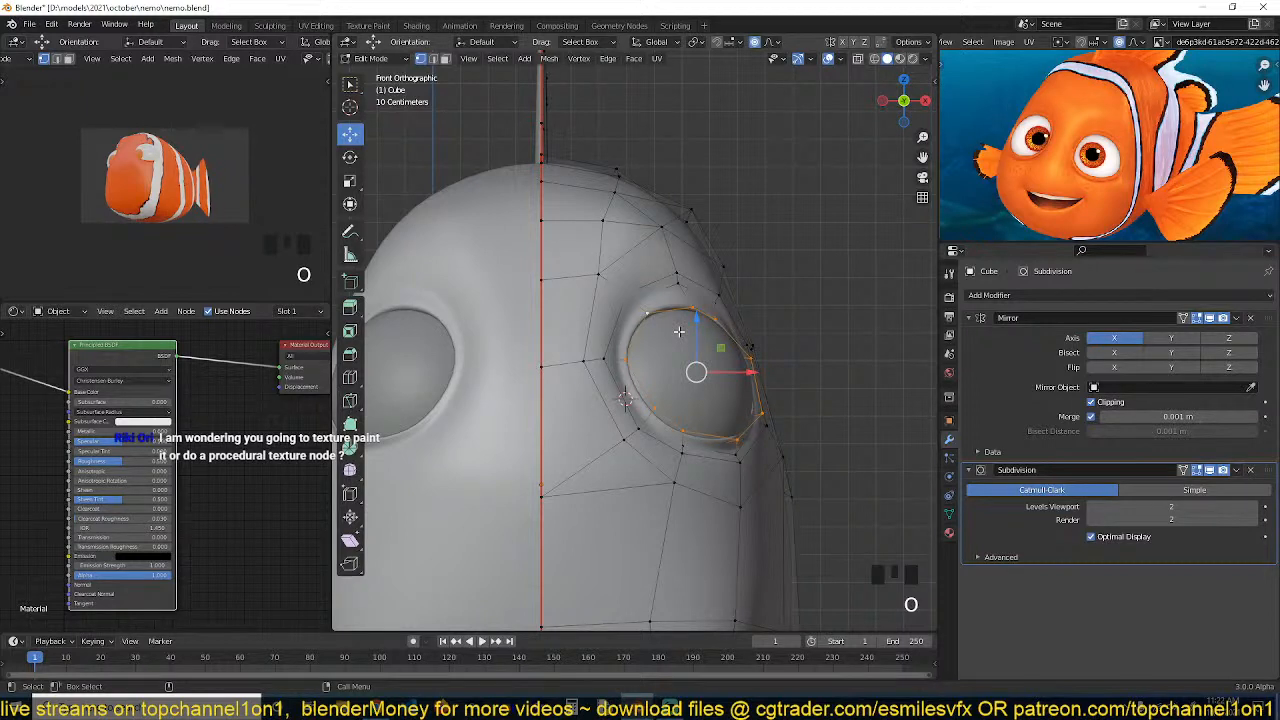
key("g")
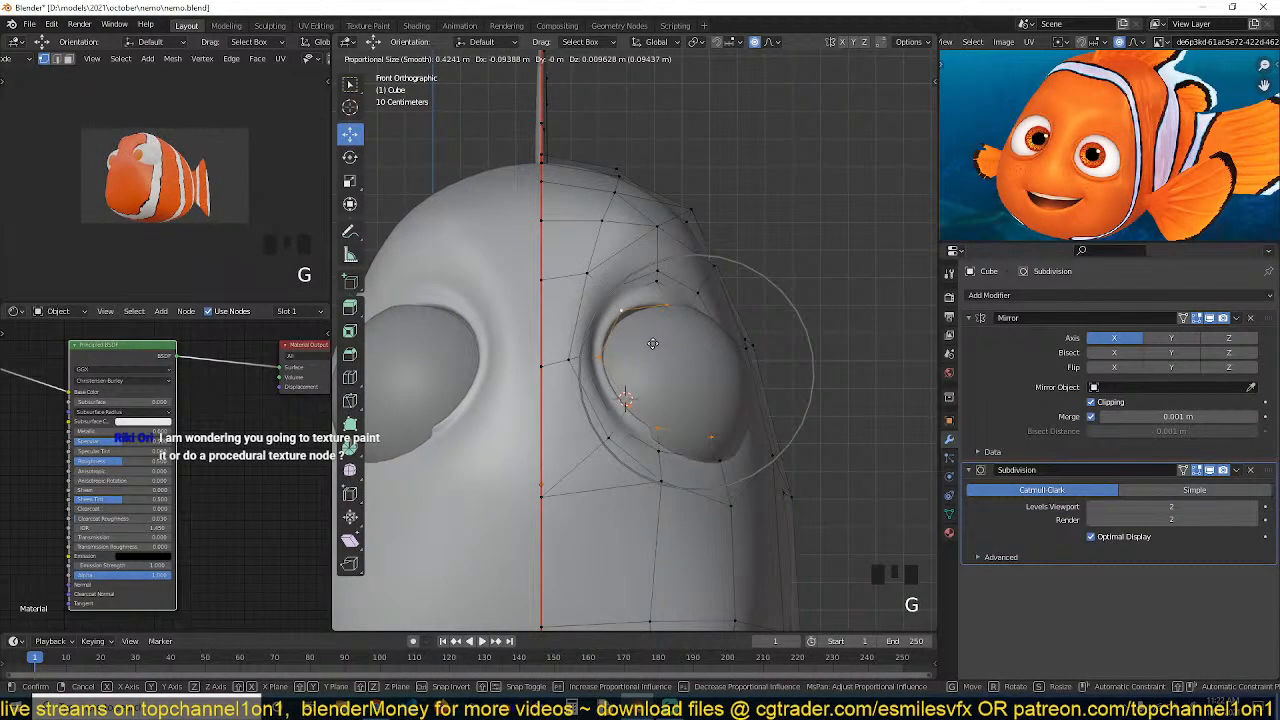
left_click(651, 343)
key("Tab")
Select the eyeball and move it slightly along X toward the head's center
left_click(702, 363)
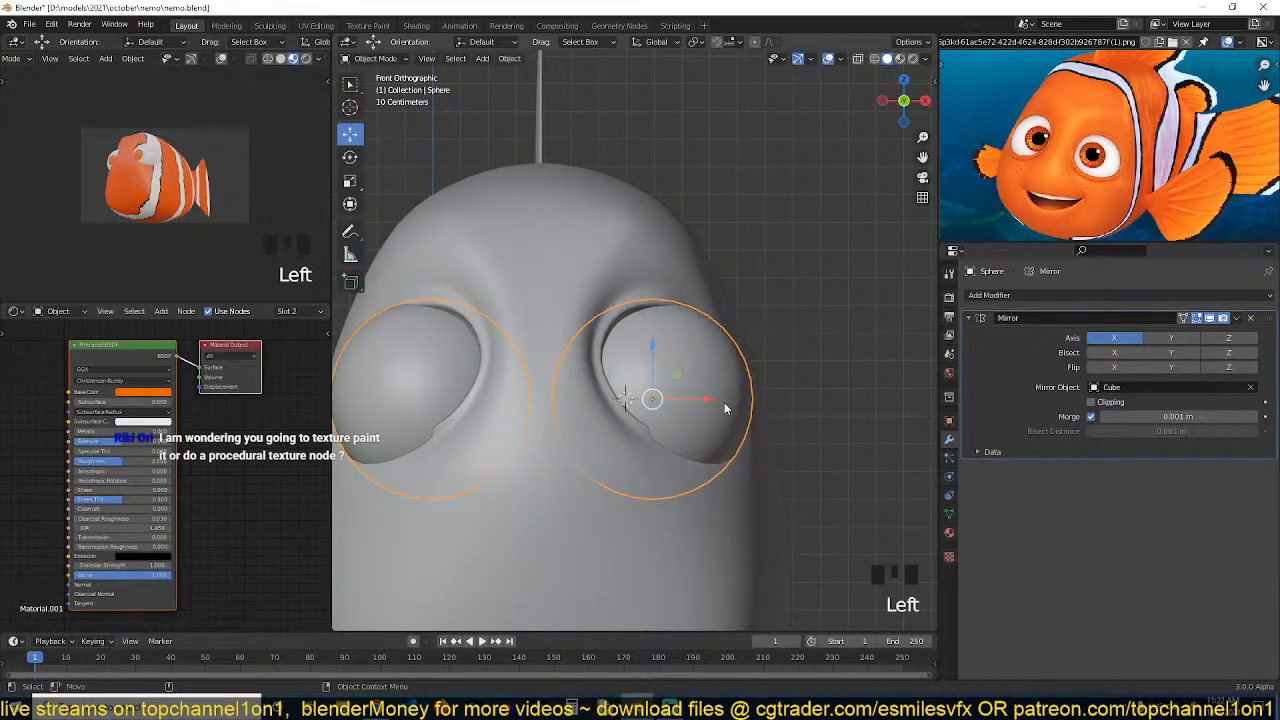
left_click_drag(702, 402, 669, 401)
key("grave")
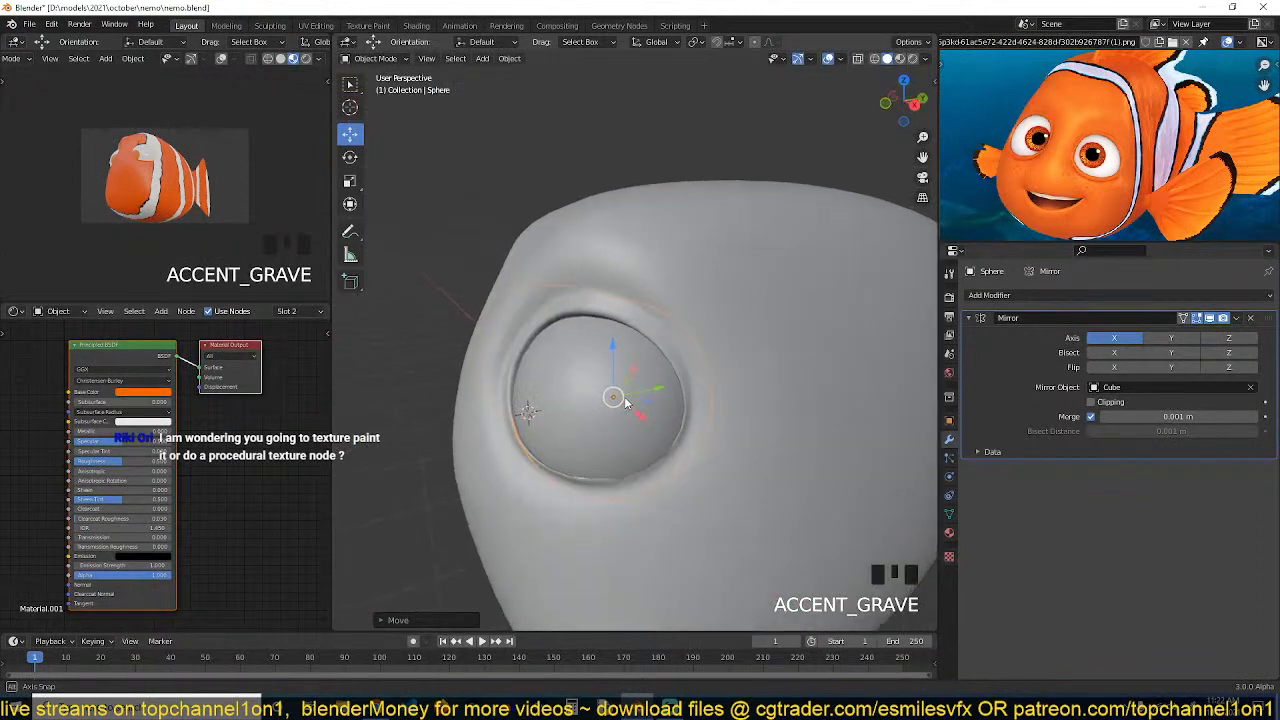
key("alt+a")
key("grave")
key("grave")
left_click(656, 380)
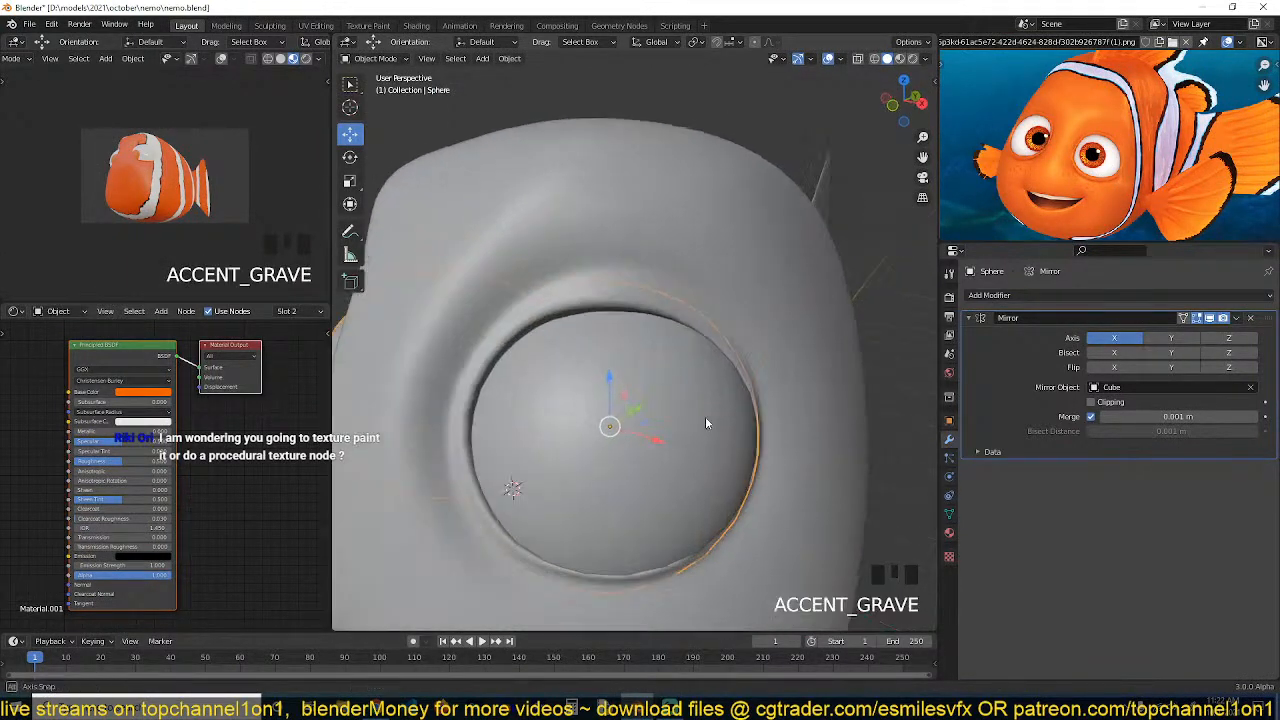
Enter edit mode on the body and move vertices on the socket's outer side with proportional editing
left_click(791, 501)
key("Tab")
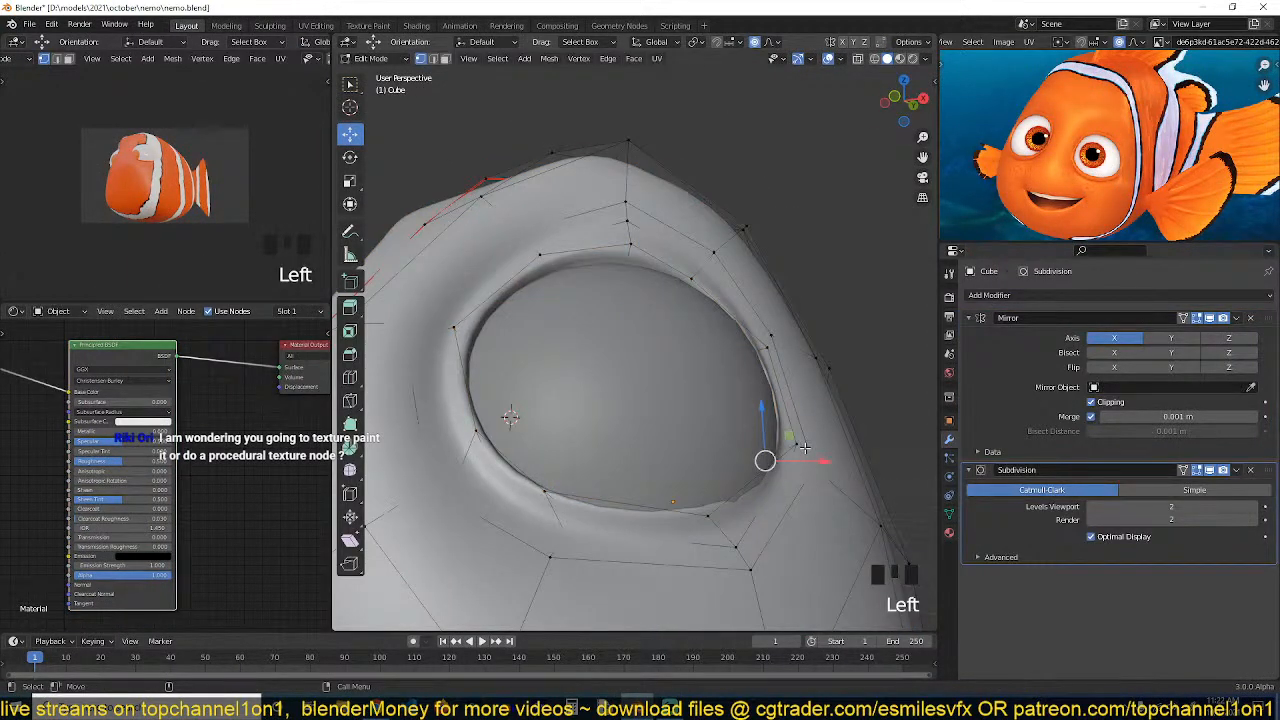
left_click(804, 448)
left_click(712, 515, "shift")
key("grave")
key("g")
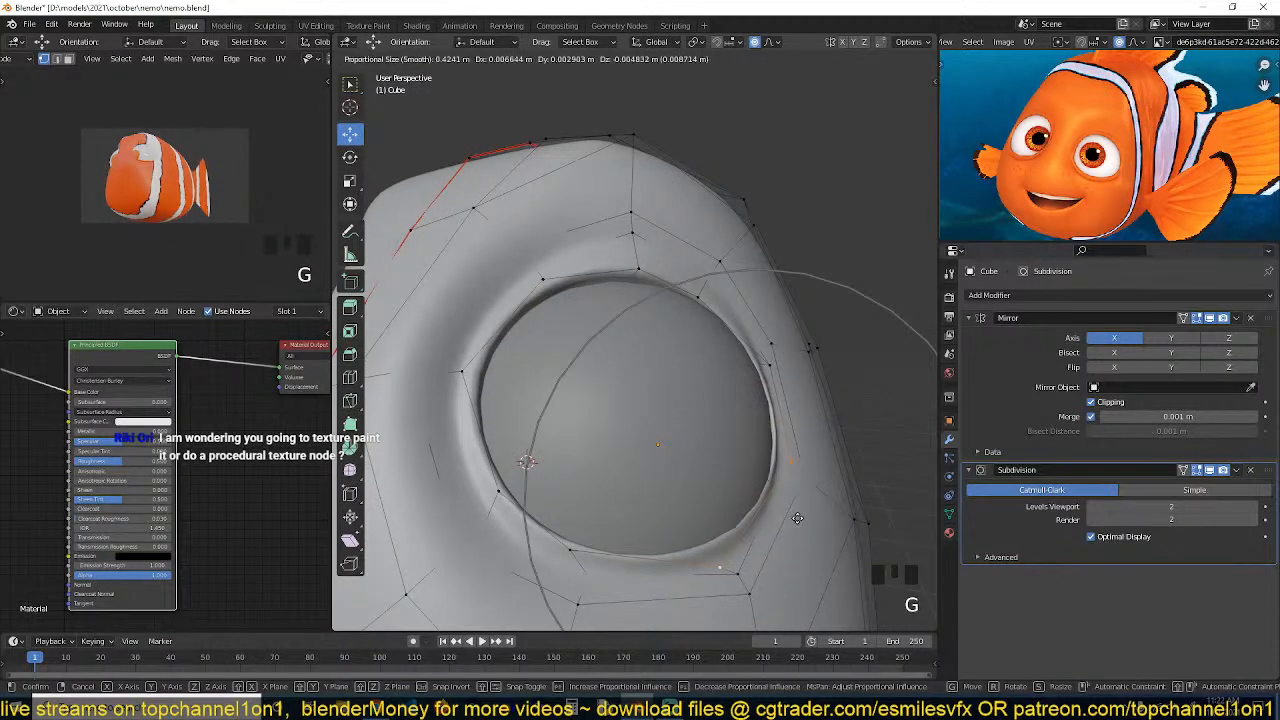
left_click(766, 466)
key("Tab")
Turn off proportional editing and shrink/fatten a vertex at the top of the head
scroll(766, 466, "down", 3)
key("grave")
key("alt+a")
key("grave")
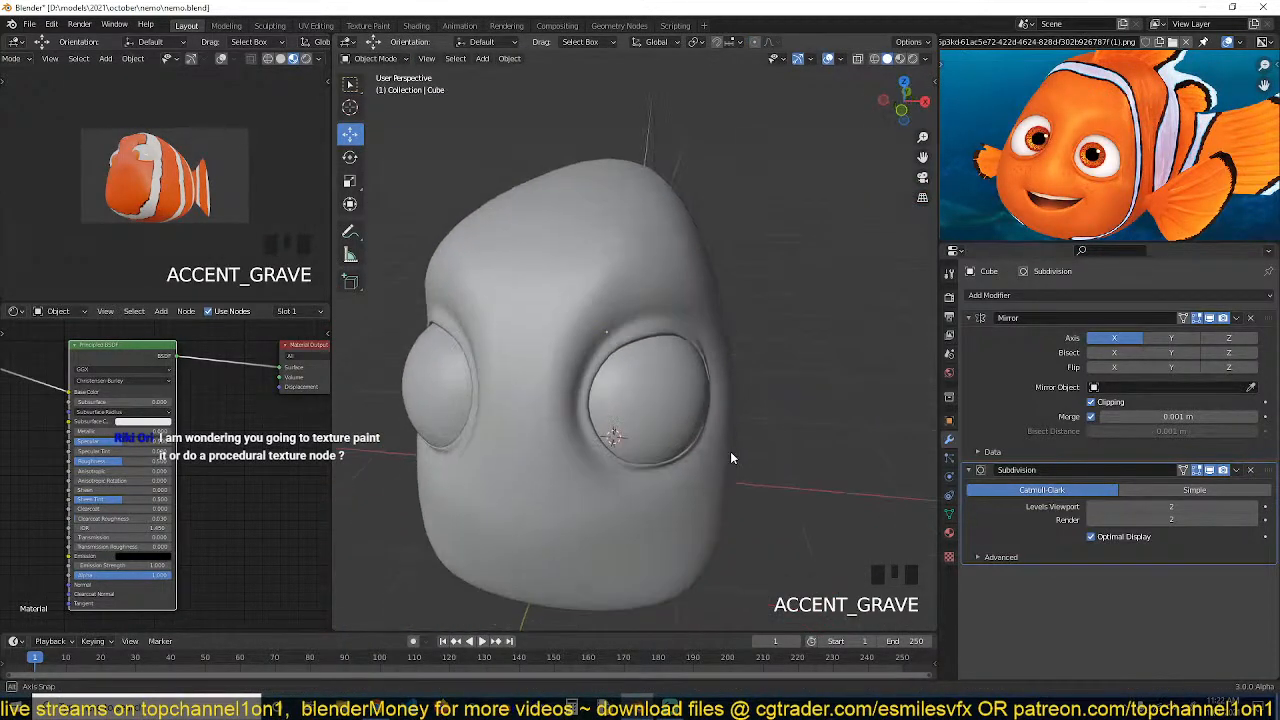
scroll(722, 410, "up", 2)
key("Tab")
key("grave")
key("grave")
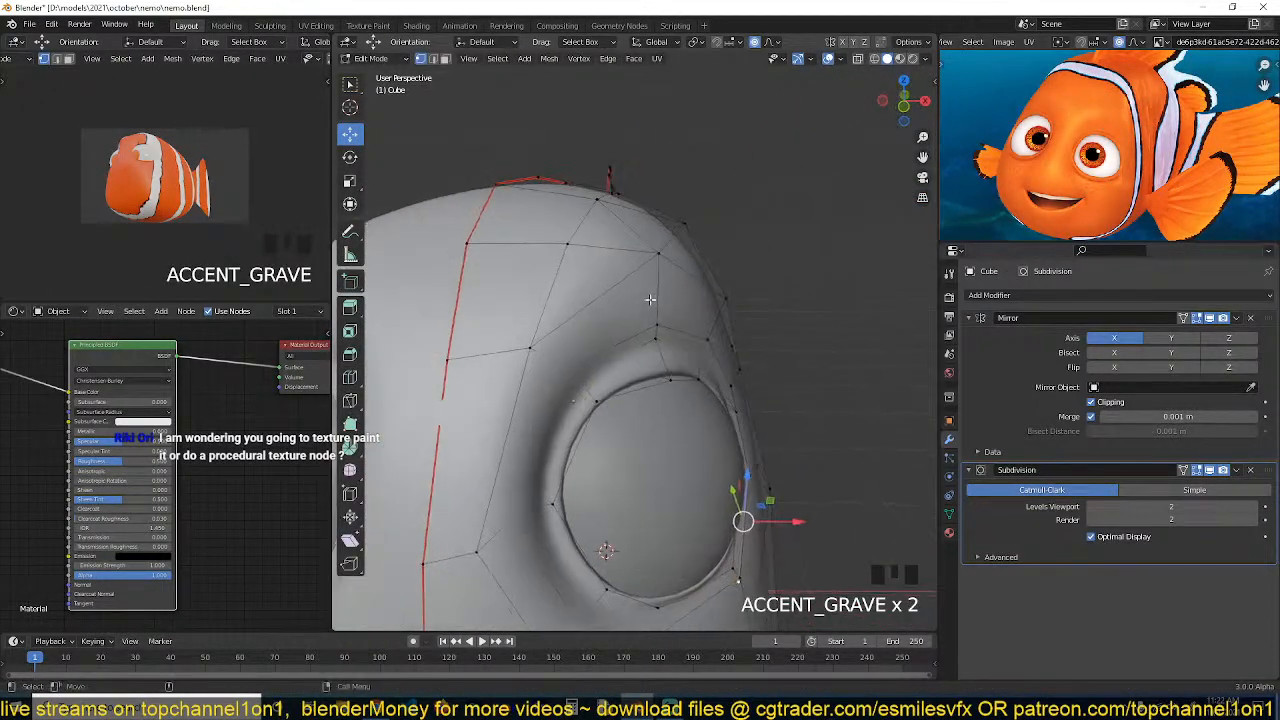
key("alt+a")
key("grave")
left_click(703, 247)
key("o")
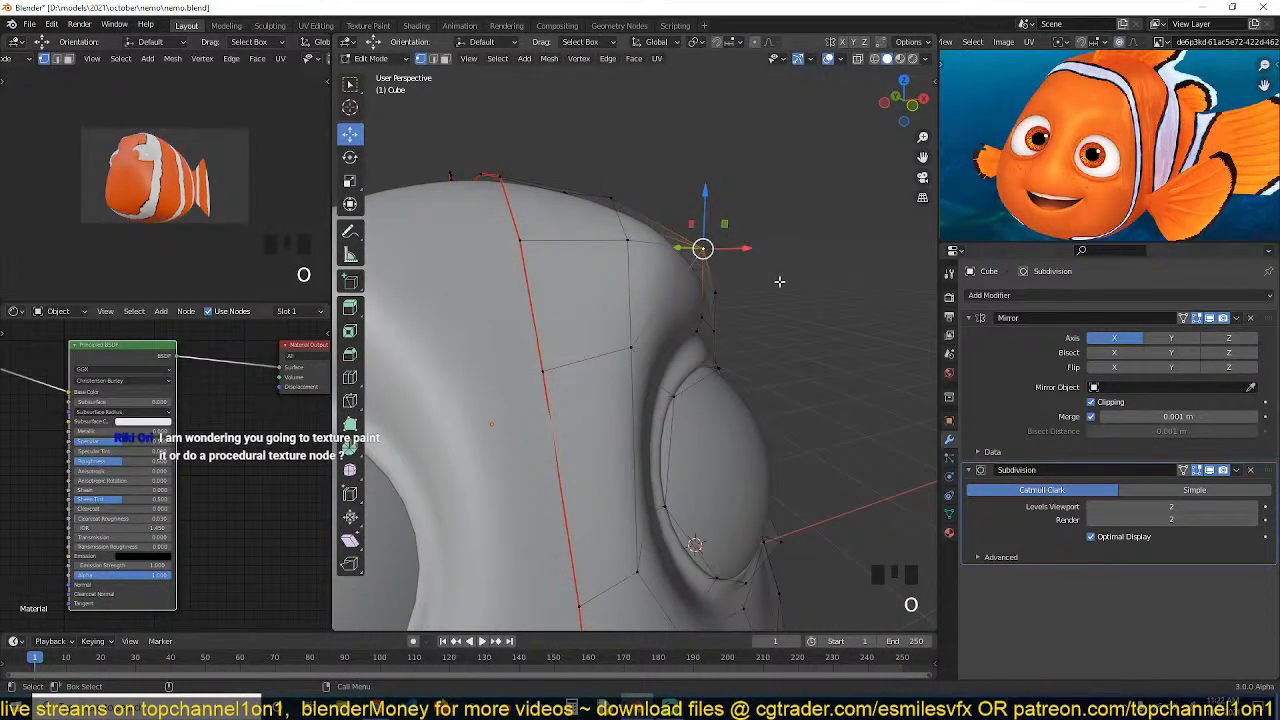
key("alt+s")
left_click(771, 288)
Select a vertex on the forehead and save the blend file
key("grave")
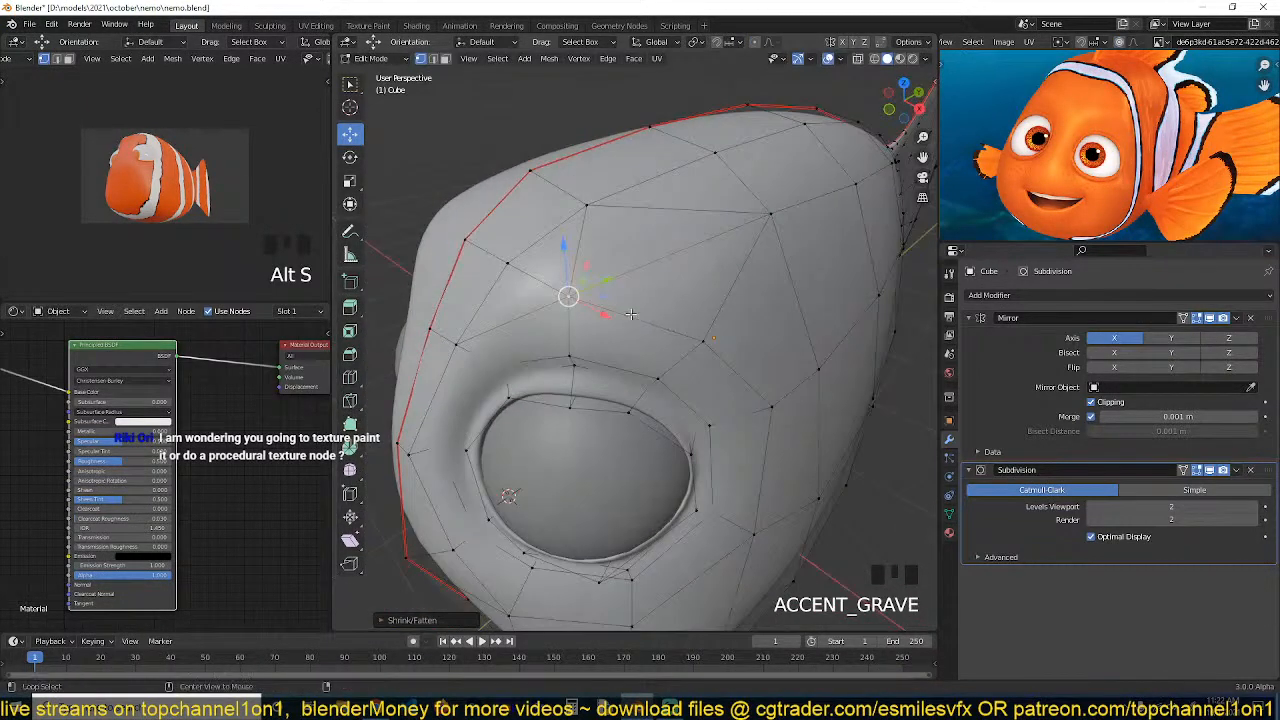
key("alt+a")
key("grave")
key("grave")
left_click(598, 327)
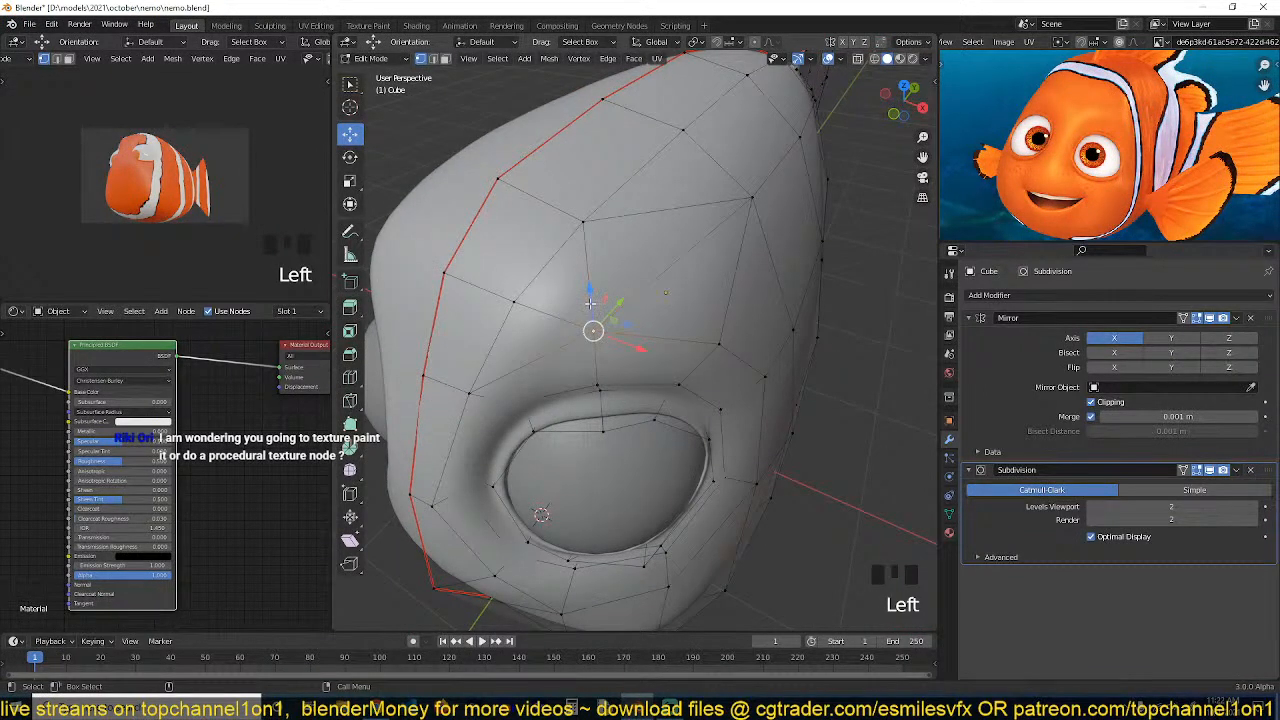
key("ctrl+s")
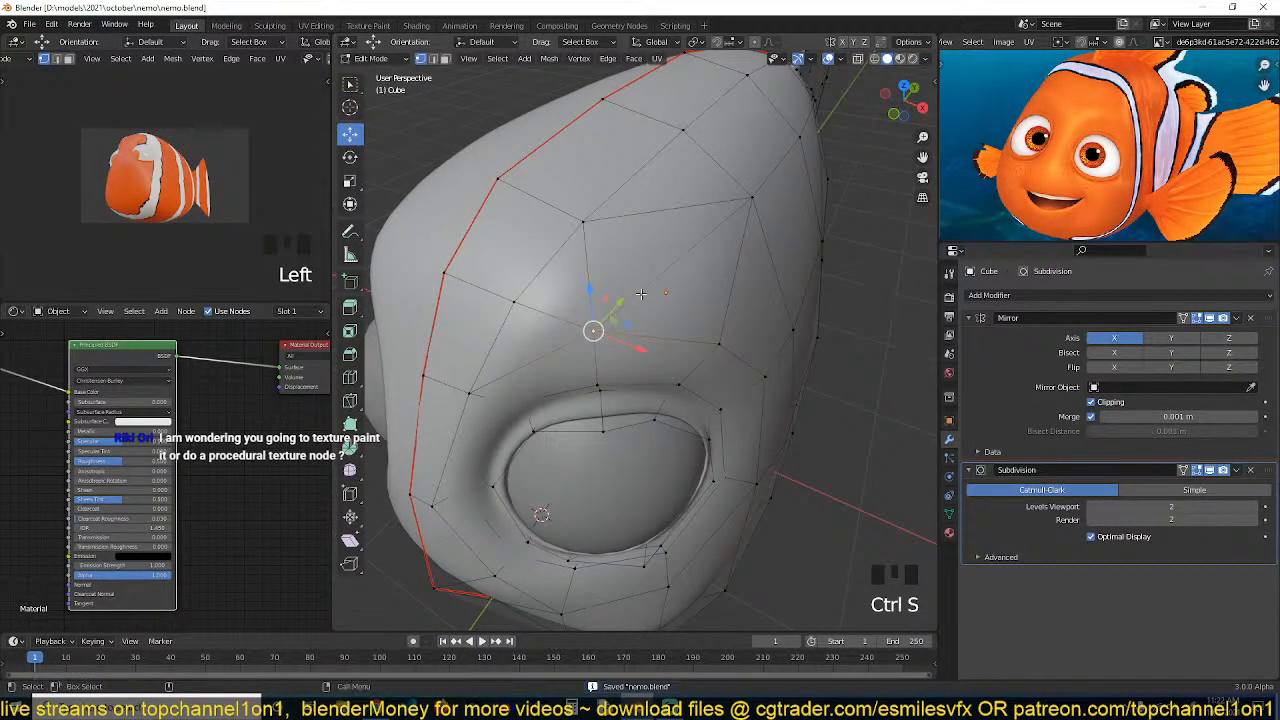
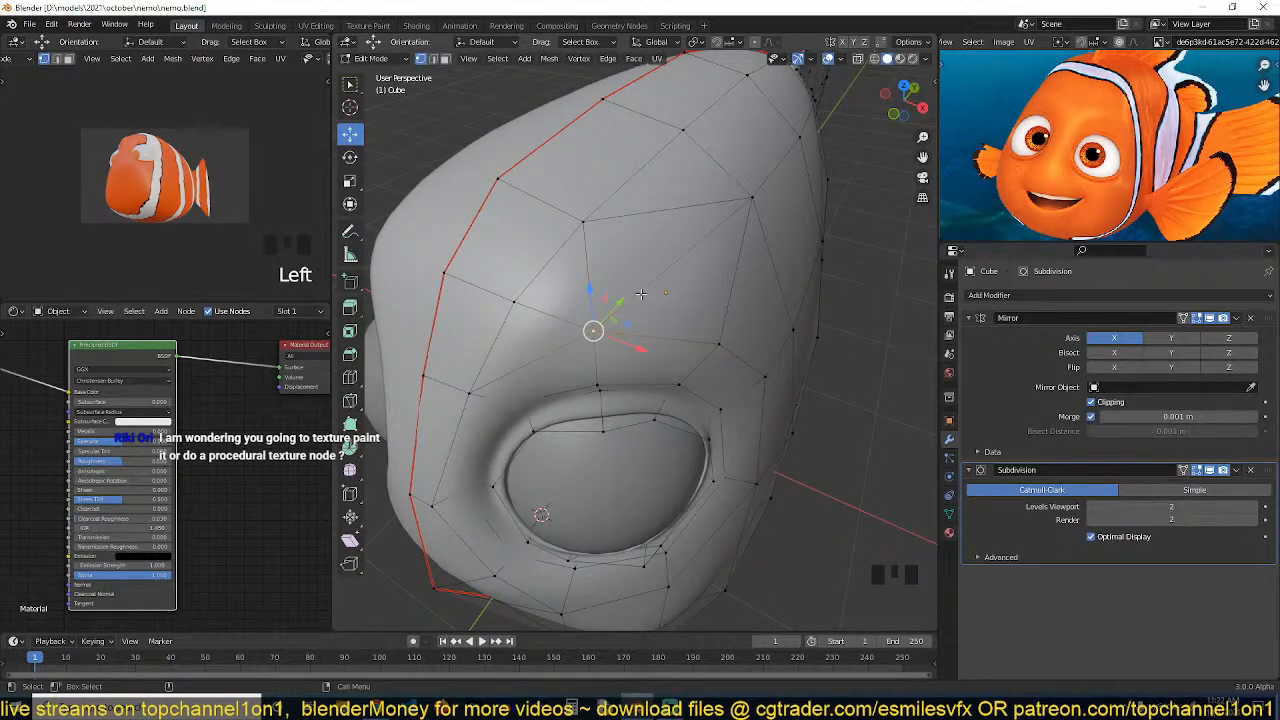
Leave edit mode, switch the viewport to Material Preview shading and save the file
key("Tab")
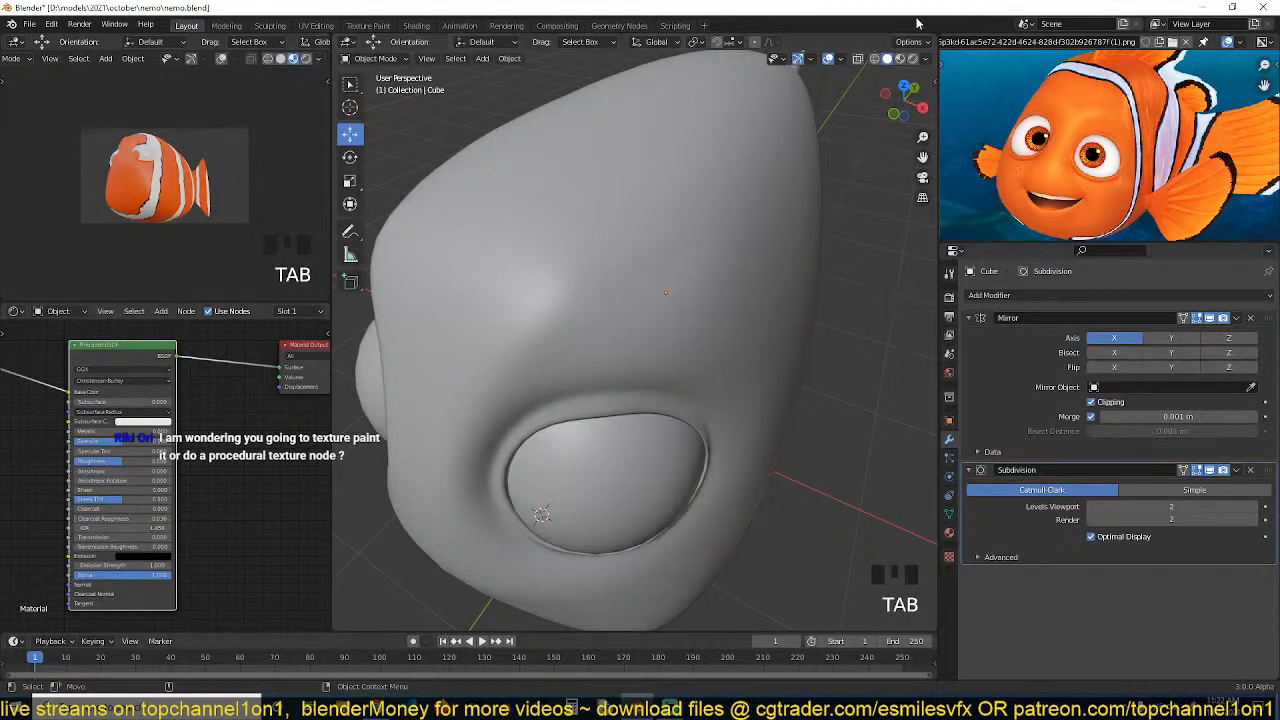
left_click(899, 58)
key("ctrl+s")
scroll(768, 274, "down", 4)
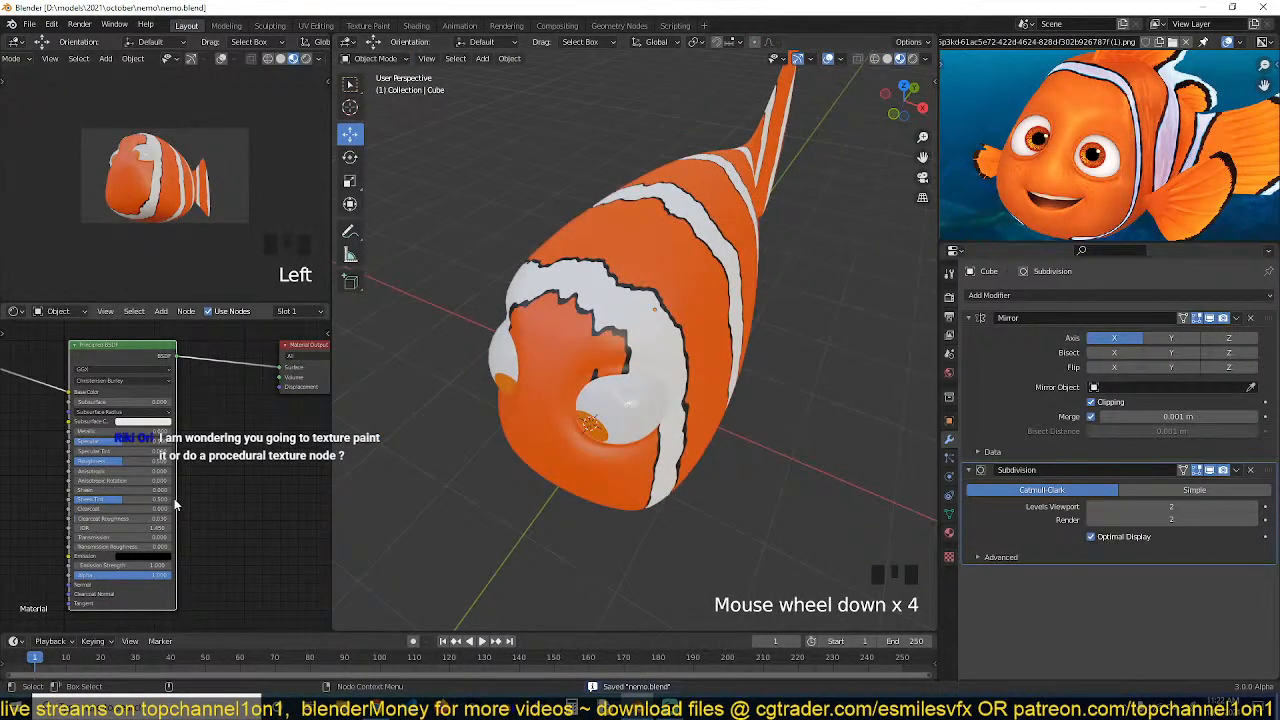
Preview the stripe material's individual texture nodes one by one to examine how the pattern is built
middle_click_drag(316, 496, 195, 486)
left_click_drag(117, 440, 72, 447)
left_click(73, 445, "ctrl+shift")
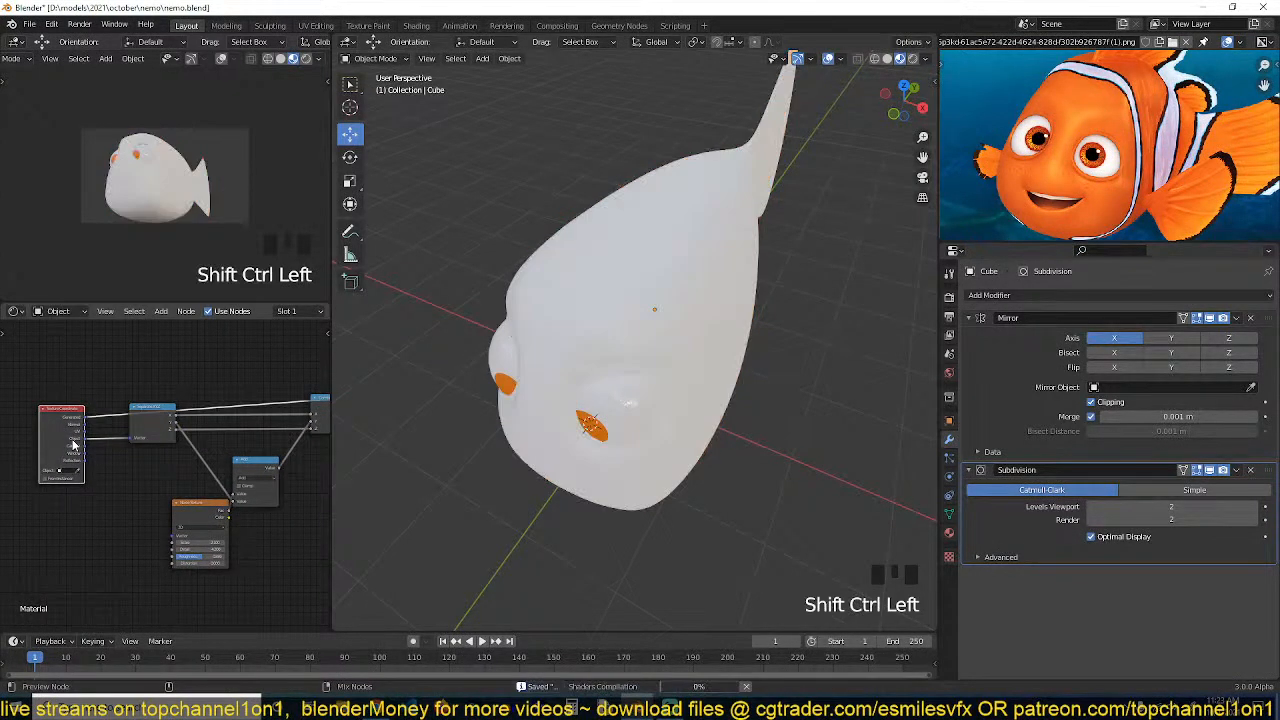
left_click(73, 445, "ctrl+shift")
left_click(73, 445, "ctrl+shift")
left_click(73, 445, "ctrl+shift")
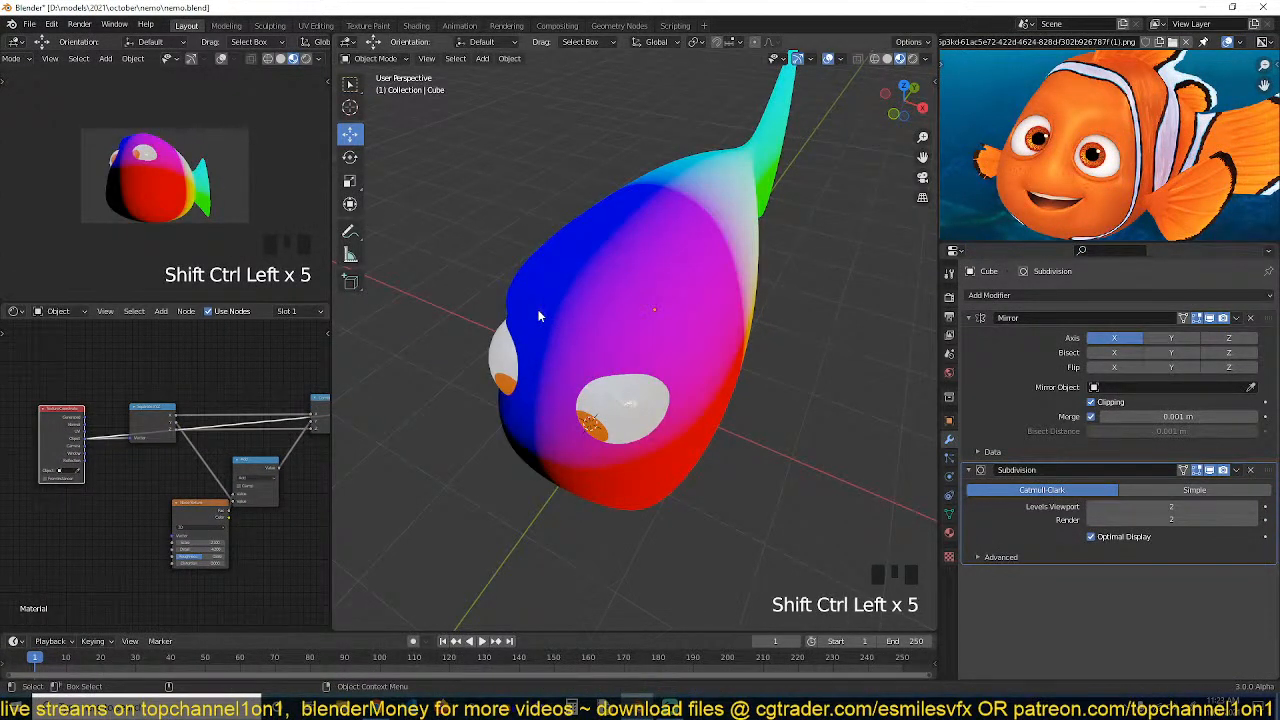
left_click(141, 413, "ctrl+shift")
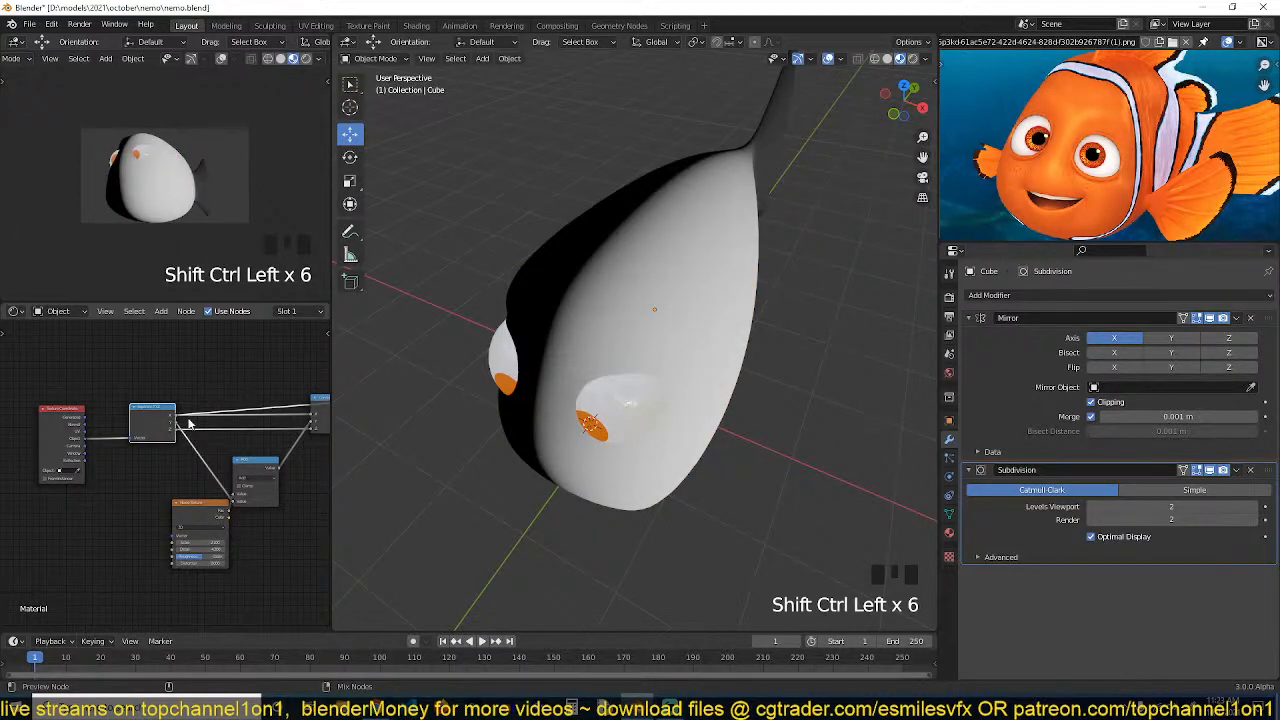
middle_click_drag(265, 446, 222, 439)
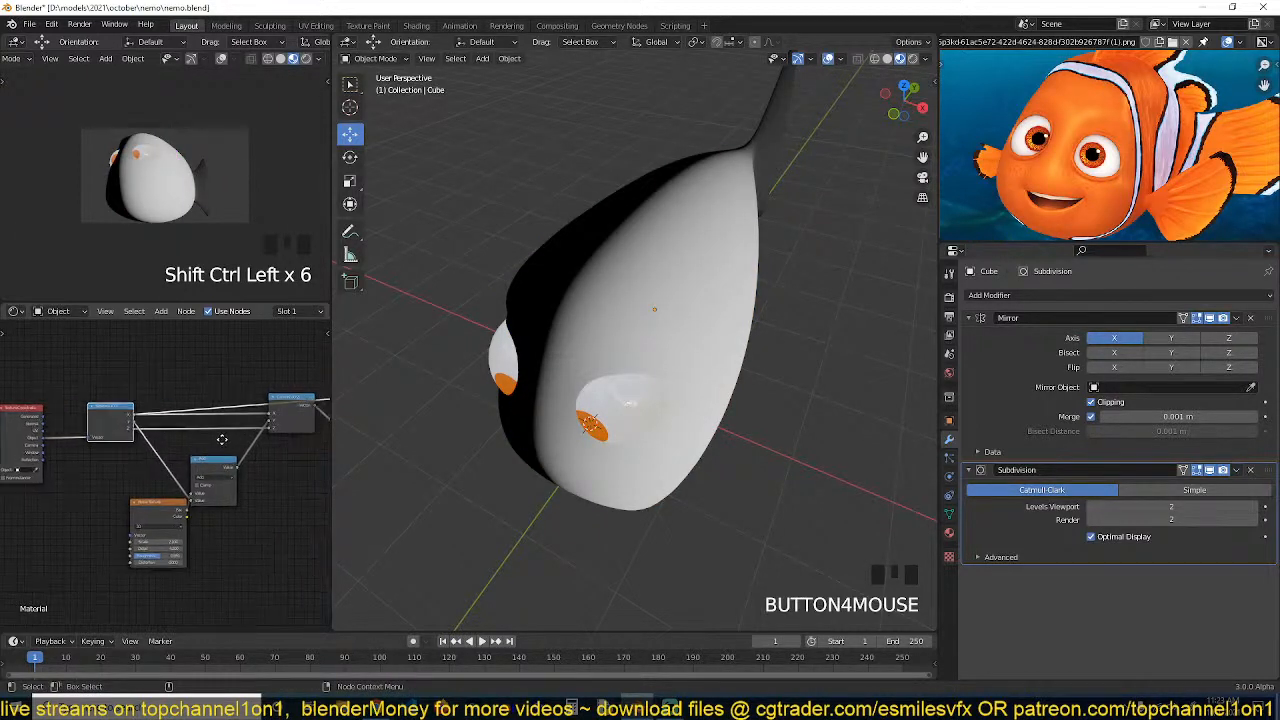
left_click_drag(161, 504, 129, 504)
left_click(275, 401, "ctrl+shift")
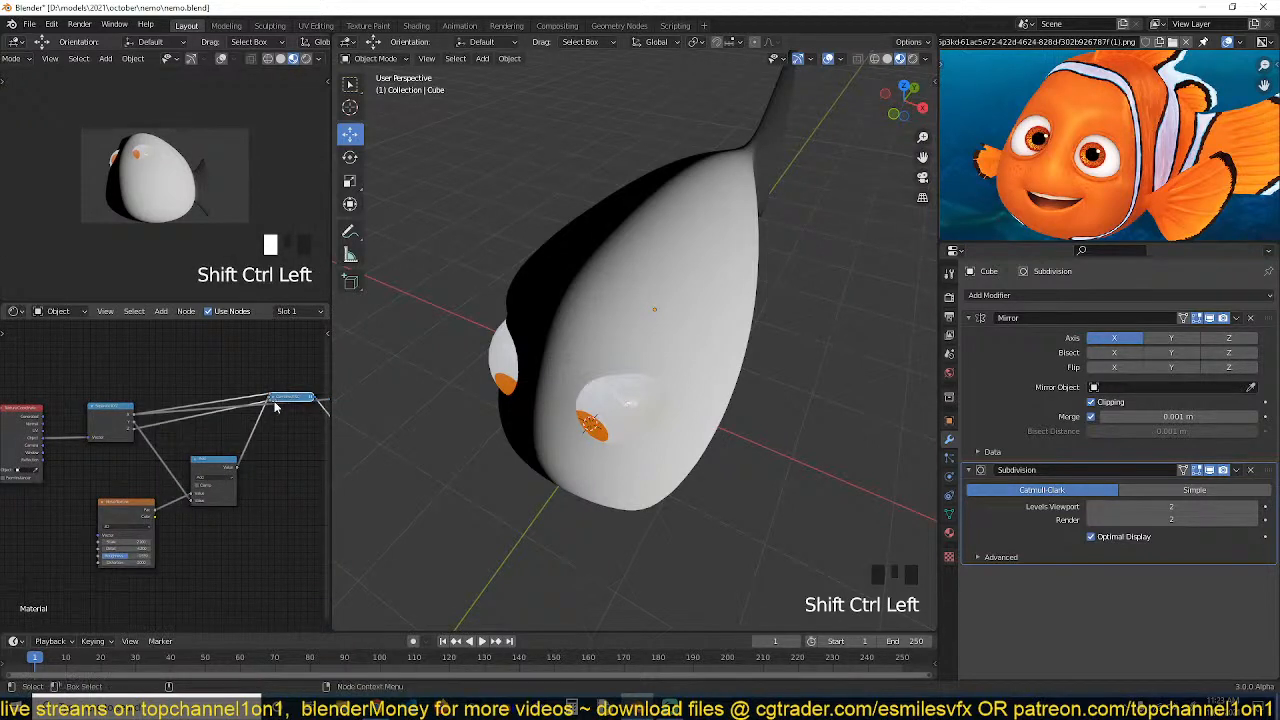
left_click(273, 403)
left_click(273, 403, "ctrl+shift")
middle_click_drag(296, 454, 171, 470)
key("ctrl+s")
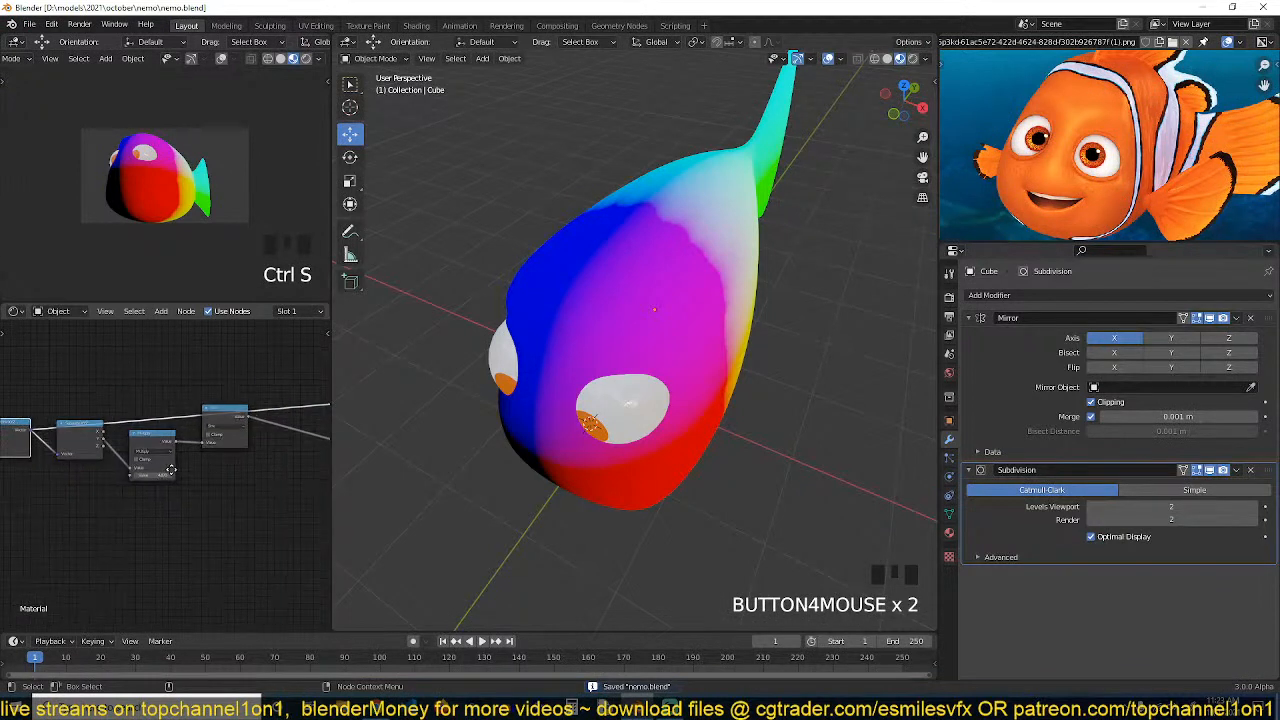
mouse_move(268, 459)
middle_mouse_down()
mouse_move(167, 457)
mouse_move(279, 449)
middle_mouse_up()
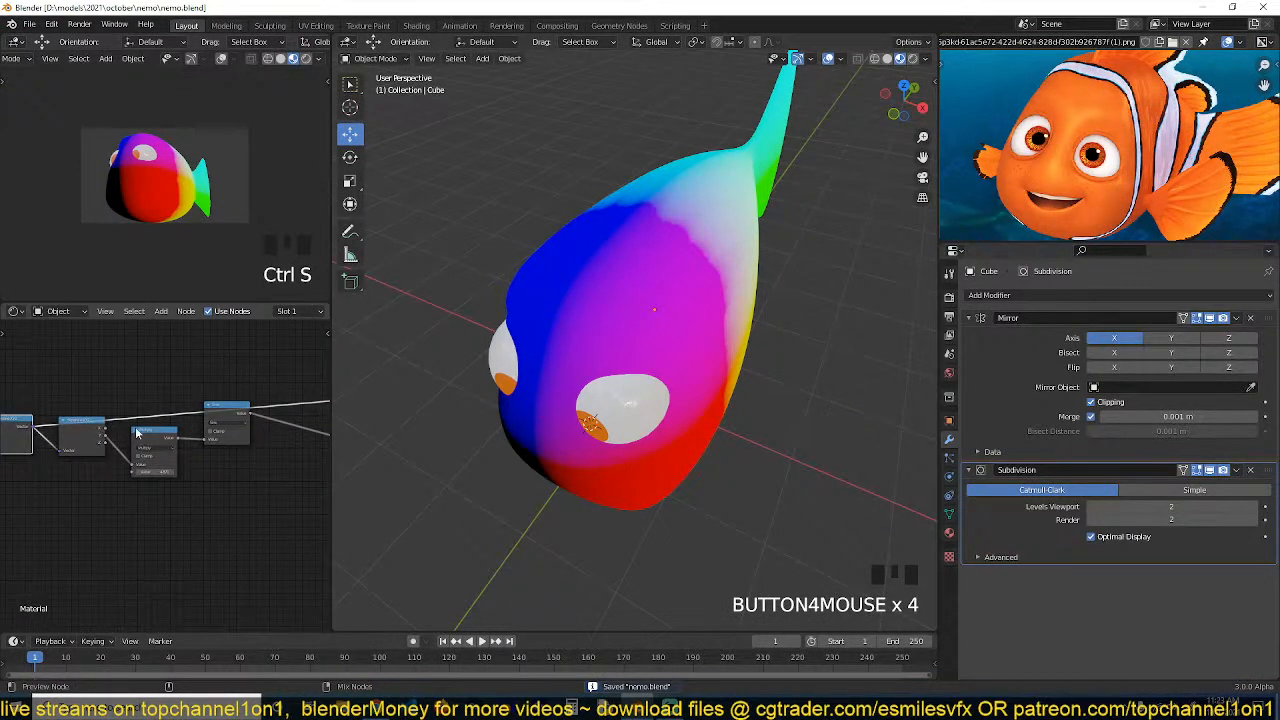
left_click(92, 427, "ctrl+shift")
left_click(148, 431, "ctrl+shift")
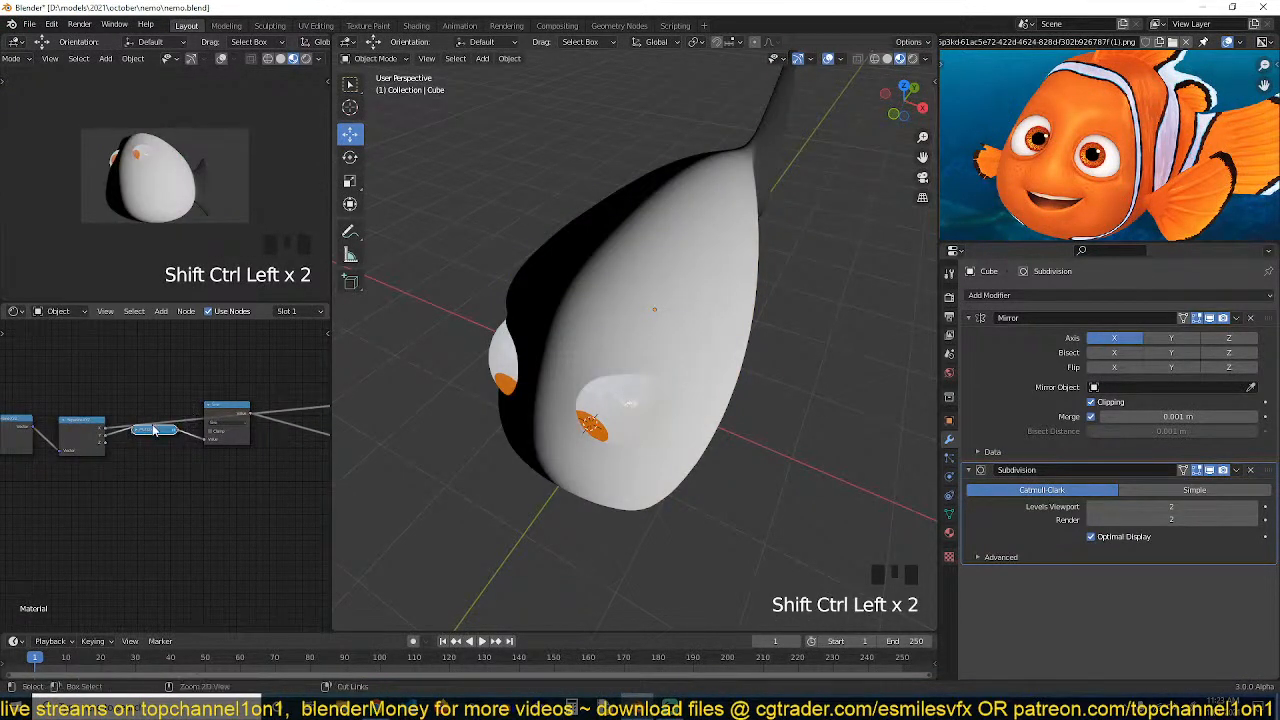
left_click(137, 431)
left_click(239, 415, "ctrl+shift")
middle_click_drag(287, 455, 206, 454)
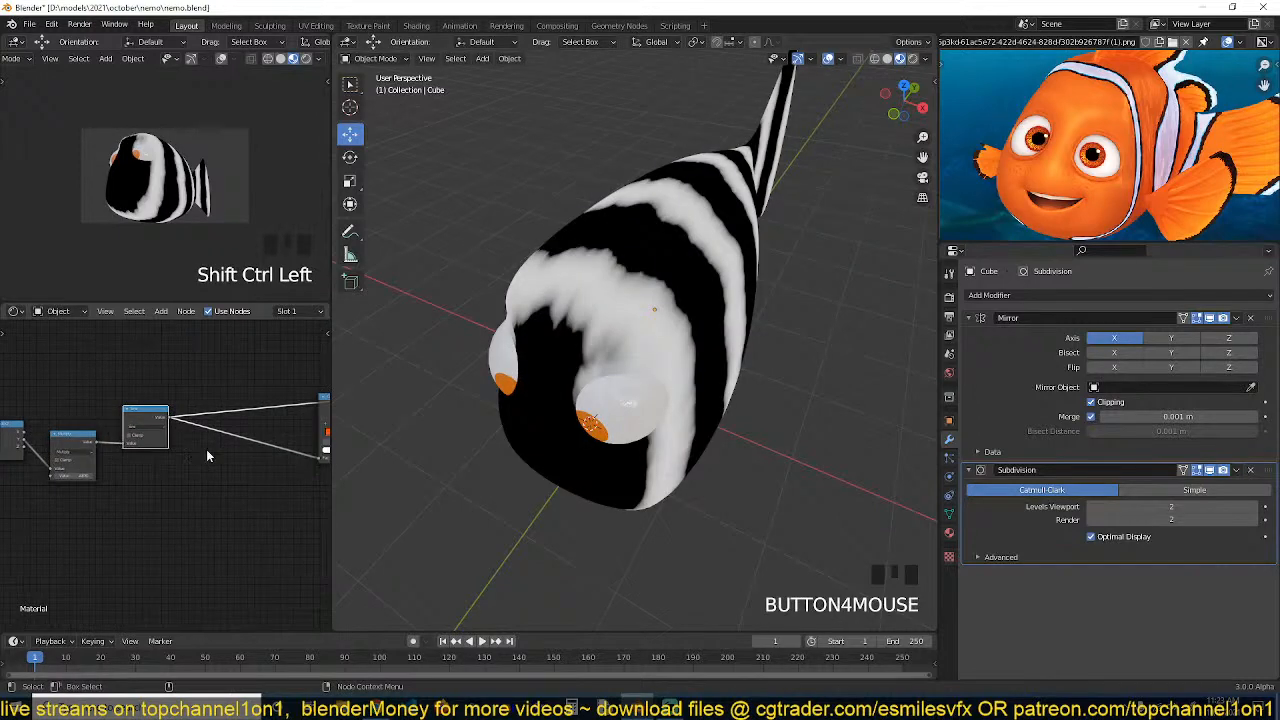
Preview the noise texture and color ramp nodes, then return the preview to the Principled BSDF
middle_click_drag(518, 379, 450, 390)
middle_click_drag(175, 448, 65, 464)
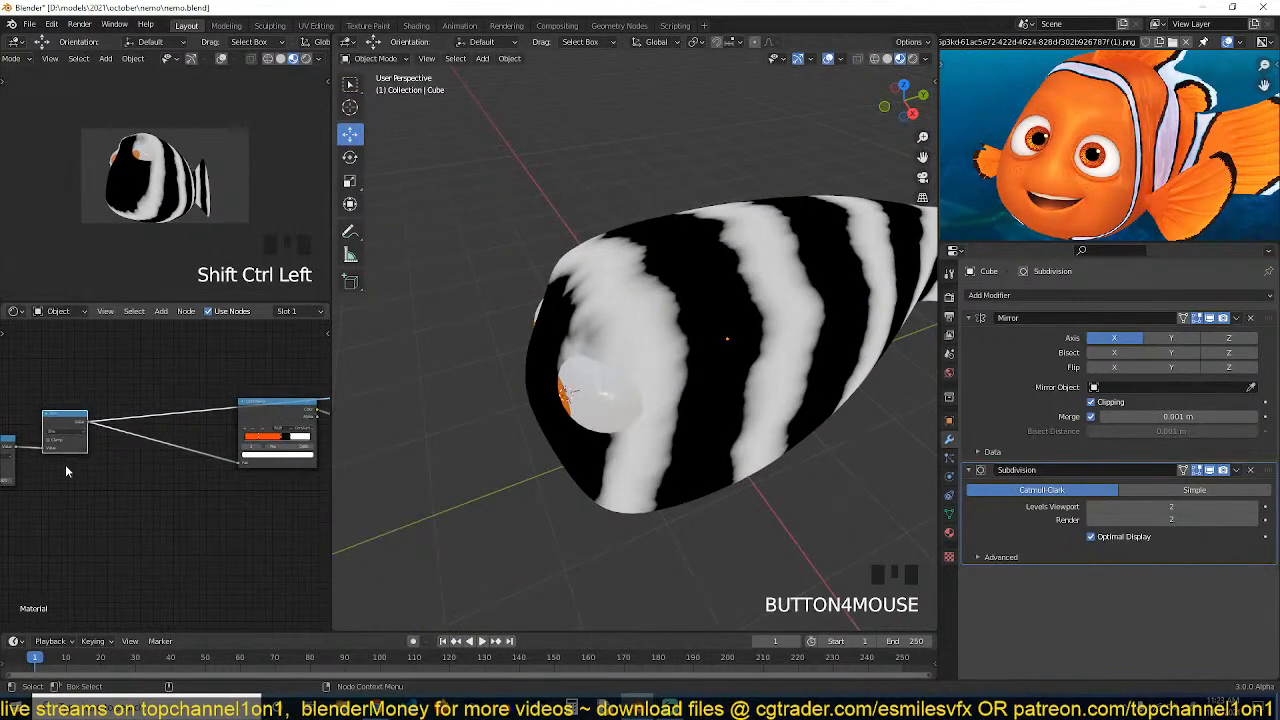
left_click(281, 411, "ctrl+shift")
middle_click_drag(150, 490, 167, 451)
middle_click_drag(26, 460, 180, 458)
scroll(148, 475, "up", 3)
middle_click_drag(114, 519, 217, 482)
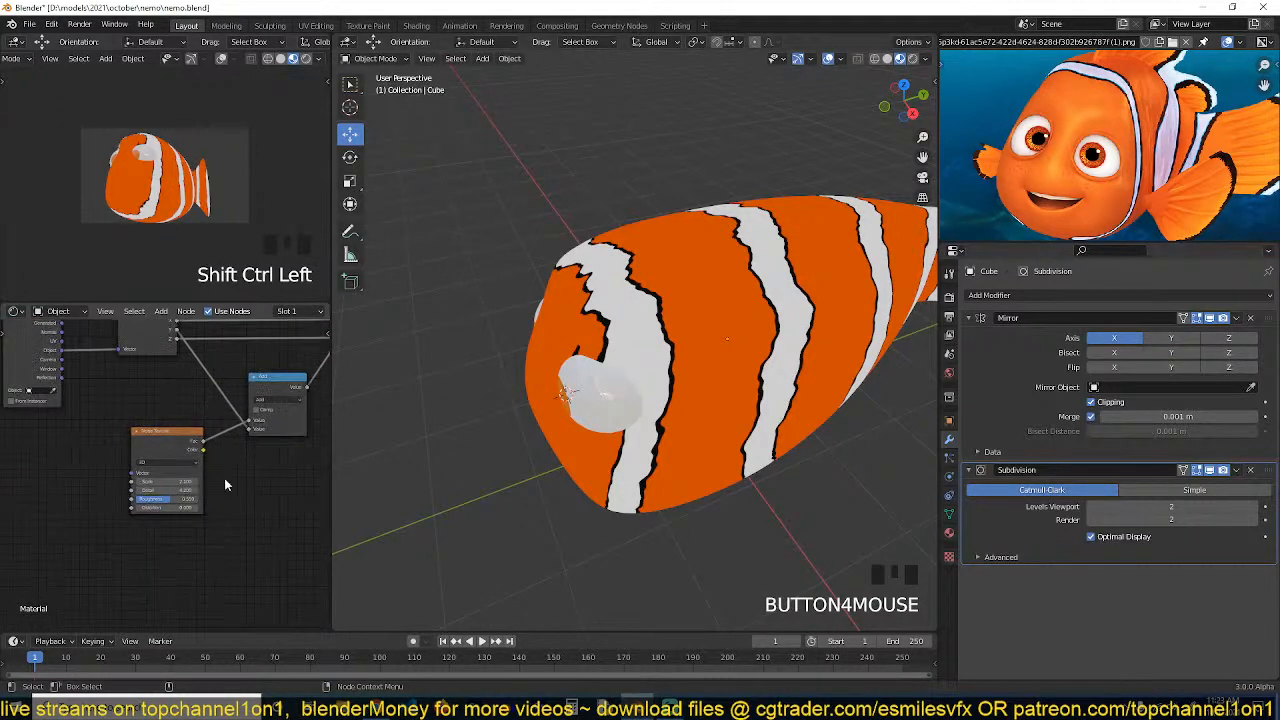
scroll(224, 486, "up", 3)
left_click_drag(172, 483, 100, 483, "shift")
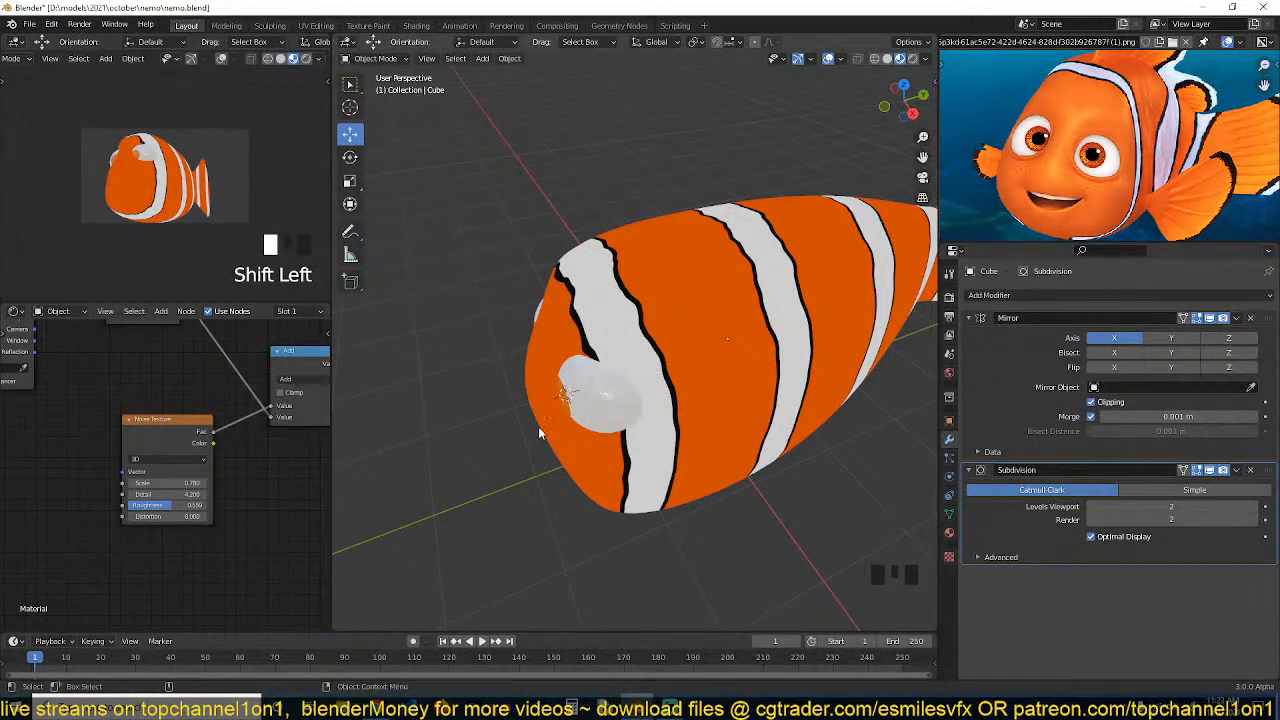
key("alt+a")
scroll(230, 475, "down", 9)
middle_click_drag(206, 417, 105, 426)
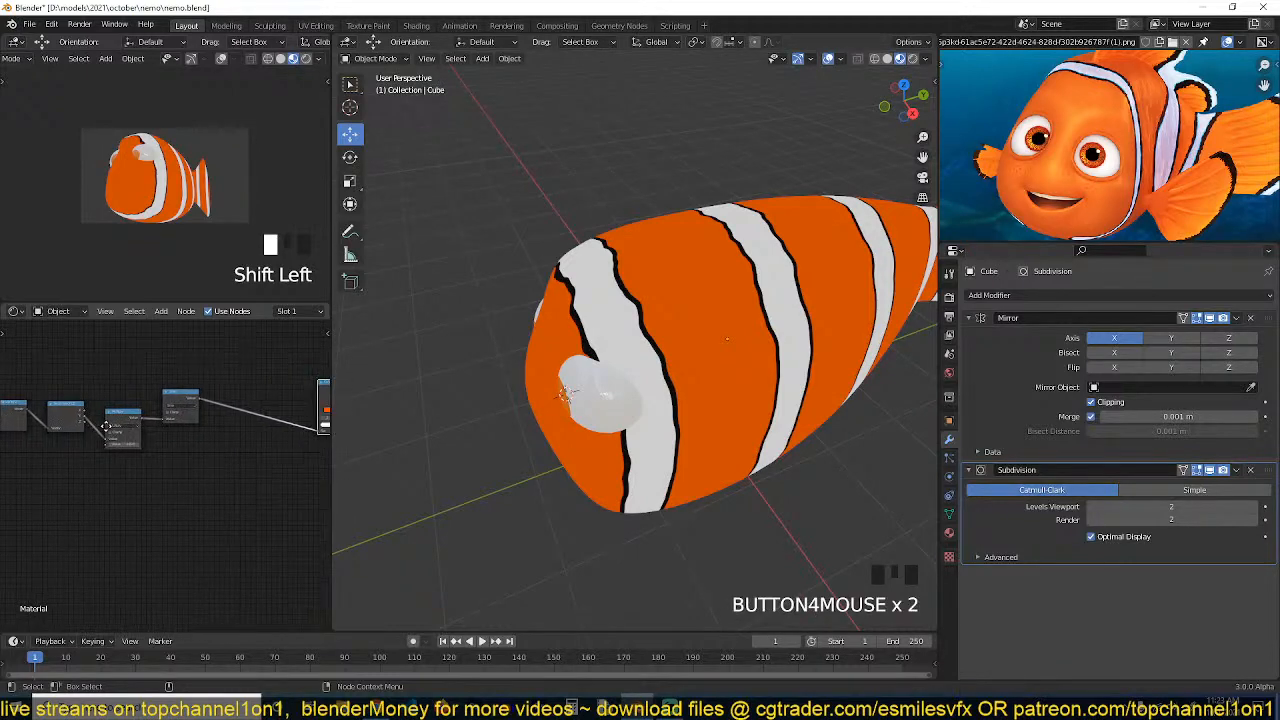
middle_click_drag(247, 415, 77, 424)
left_click(254, 390, "ctrl+shift")
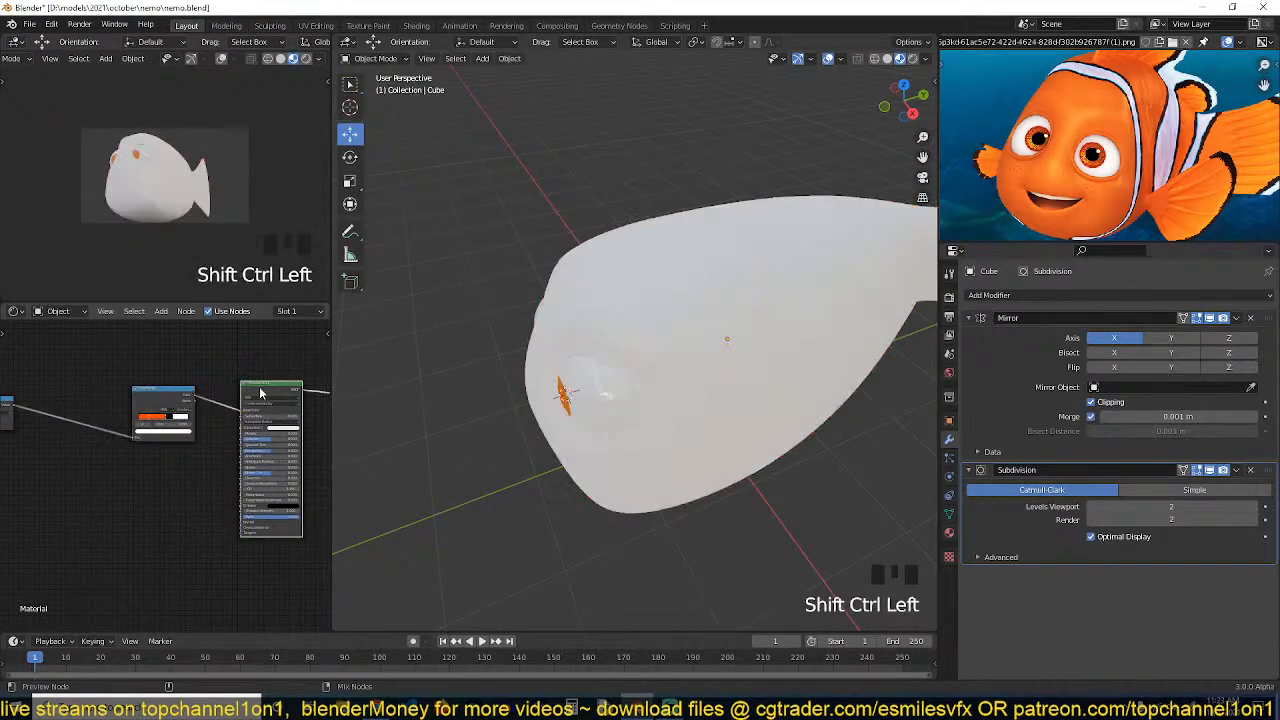
Save the blend file
scroll(676, 404, "up", 3)
key("grave")
middle_click_drag(724, 321, 748, 300)
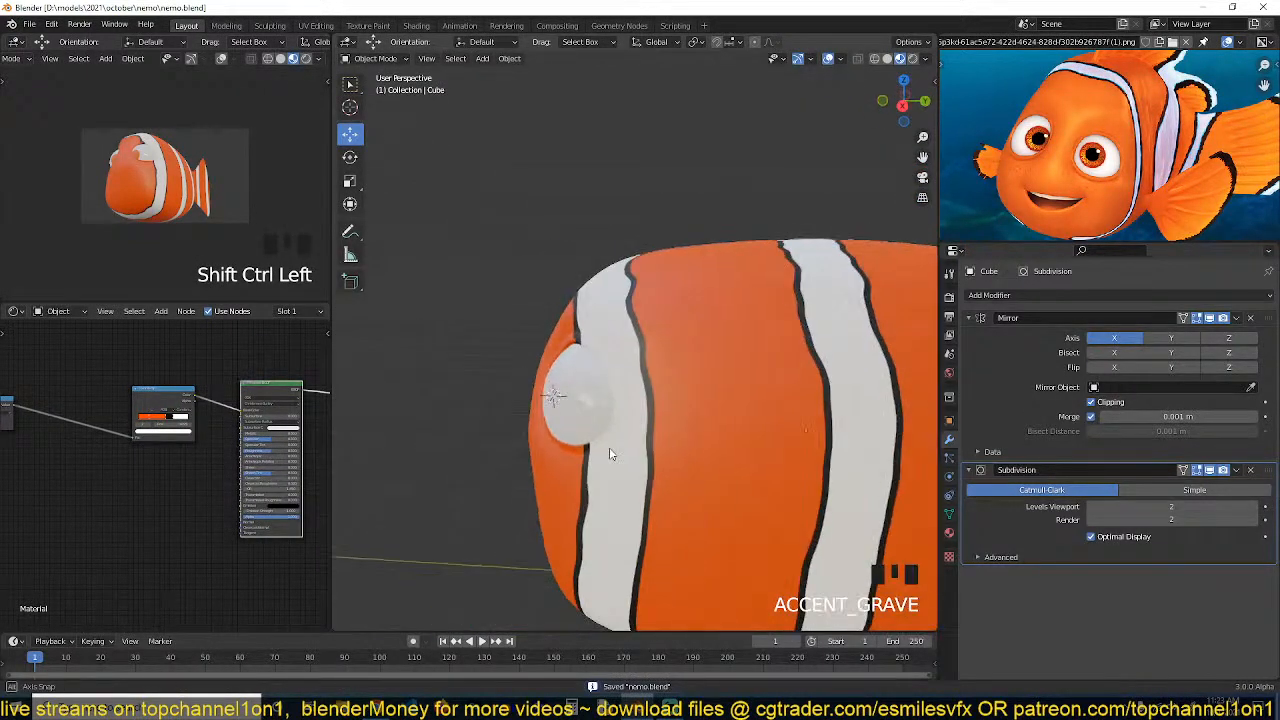
key("grave")
key("grave")
key("ctrl+s")
key("grave")
key("grave")
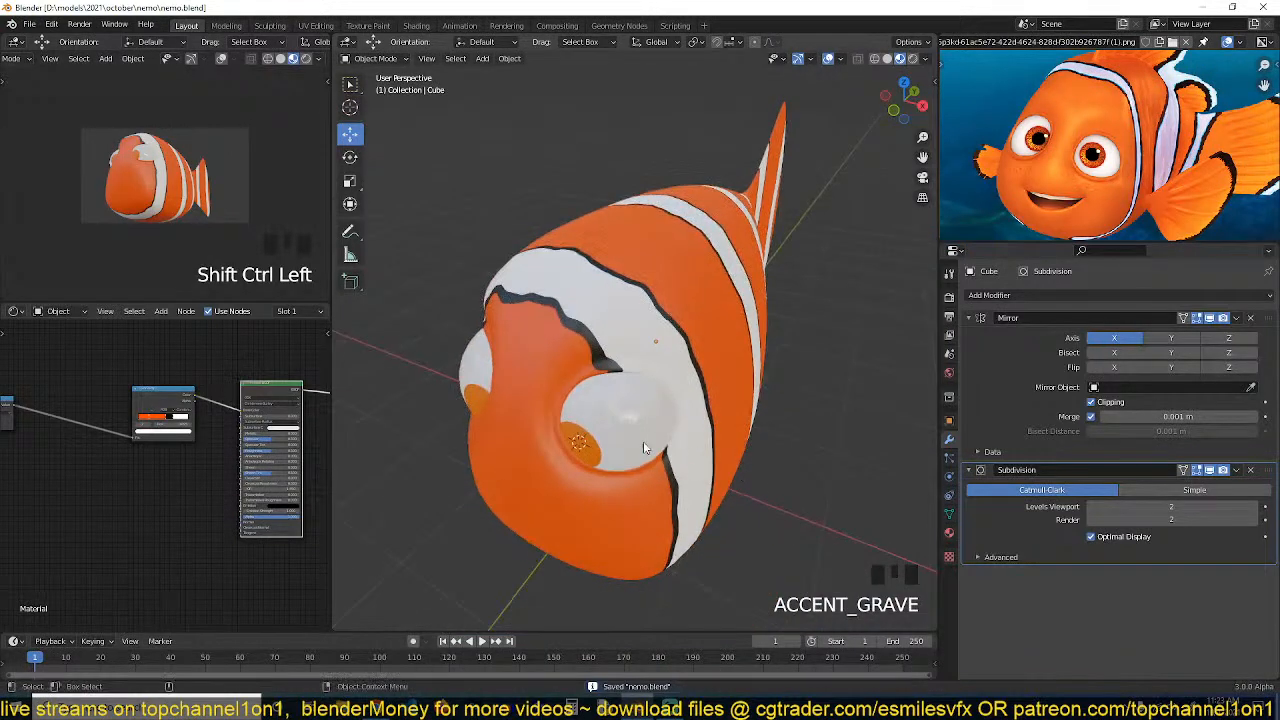
Select the eyeball, trackball-rotate it to re-aim the pupil, and save the file
left_click(646, 428)
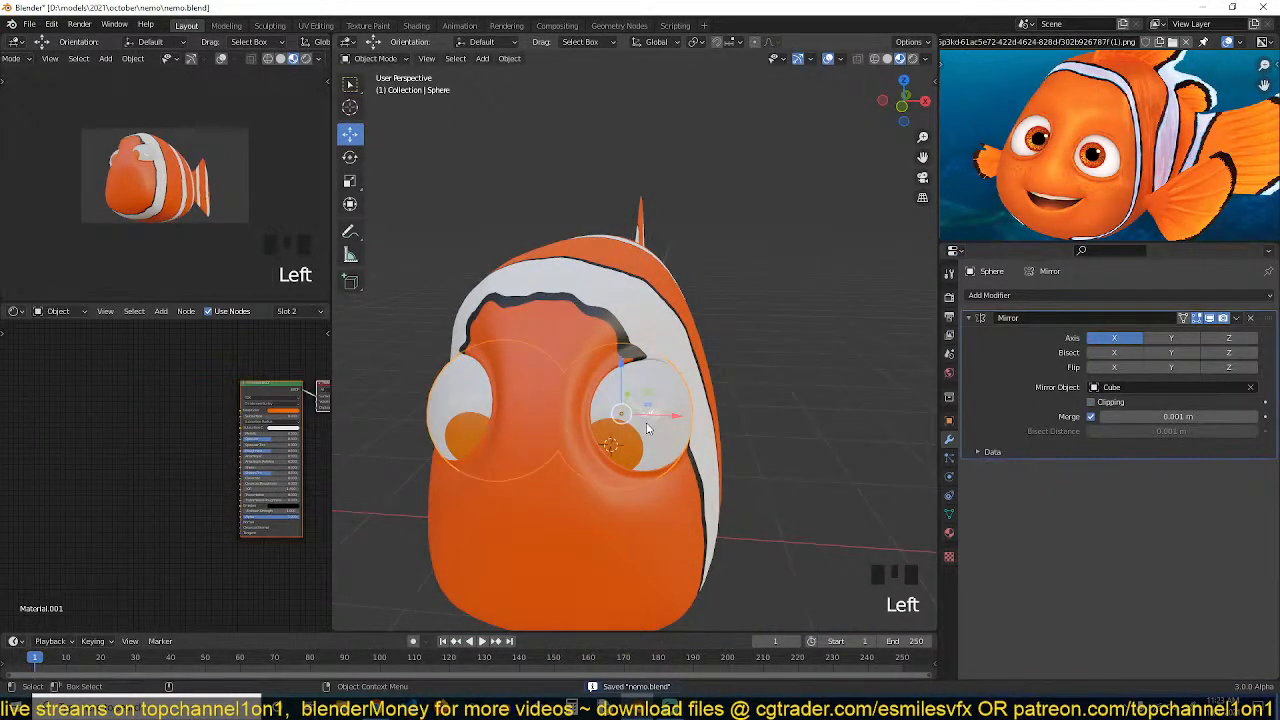
key("r")
key("r")
left_click(598, 430)
key("grave")
key("ctrl+s")
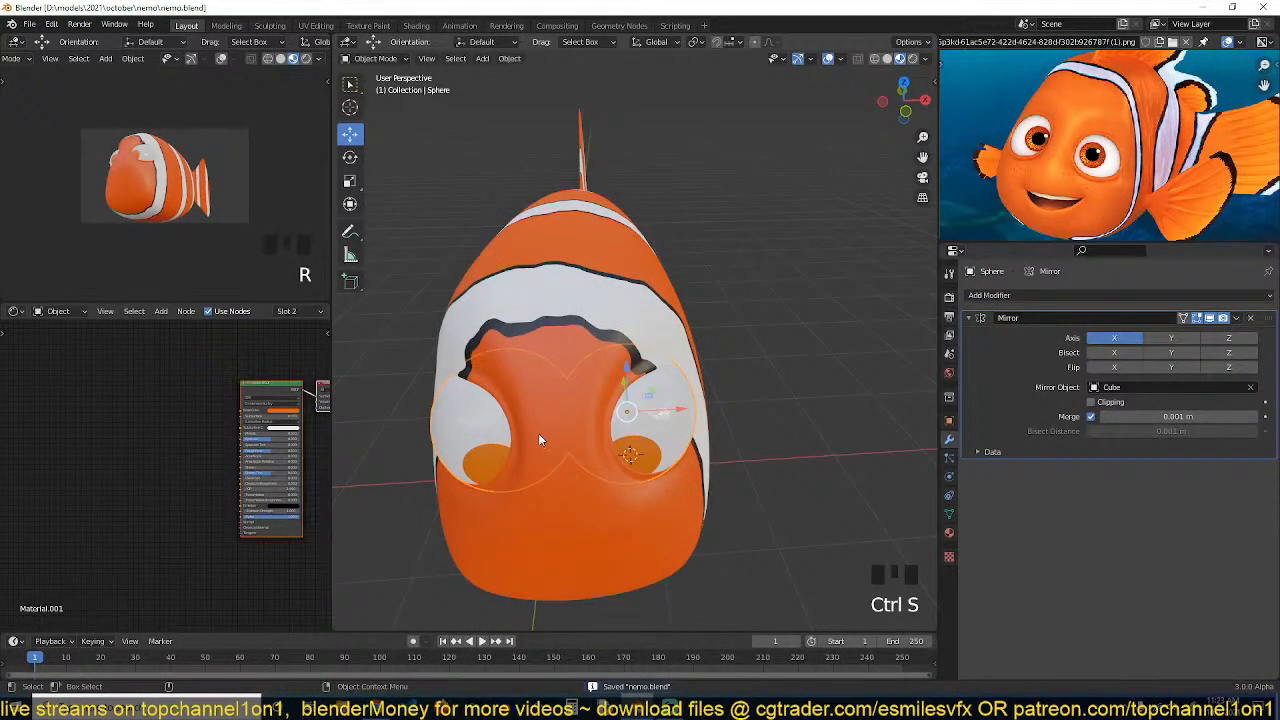
key("grave")
key("alt+a")
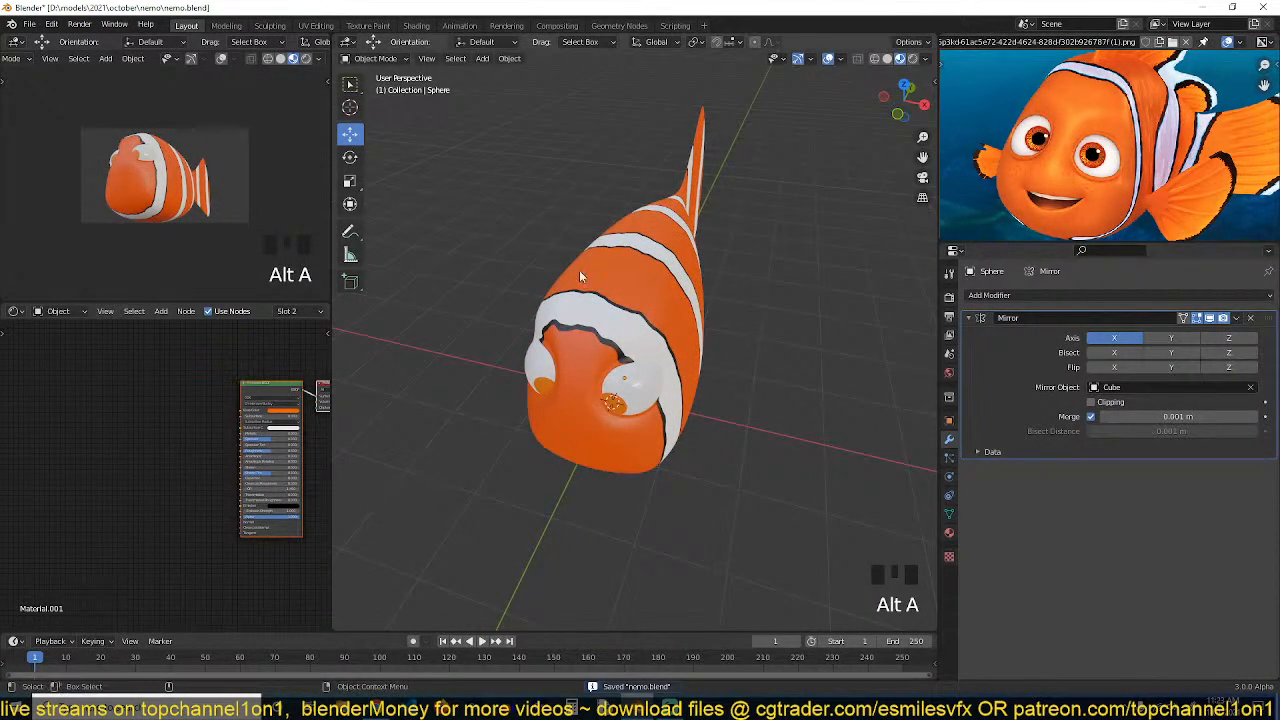
key("r")
key("r")
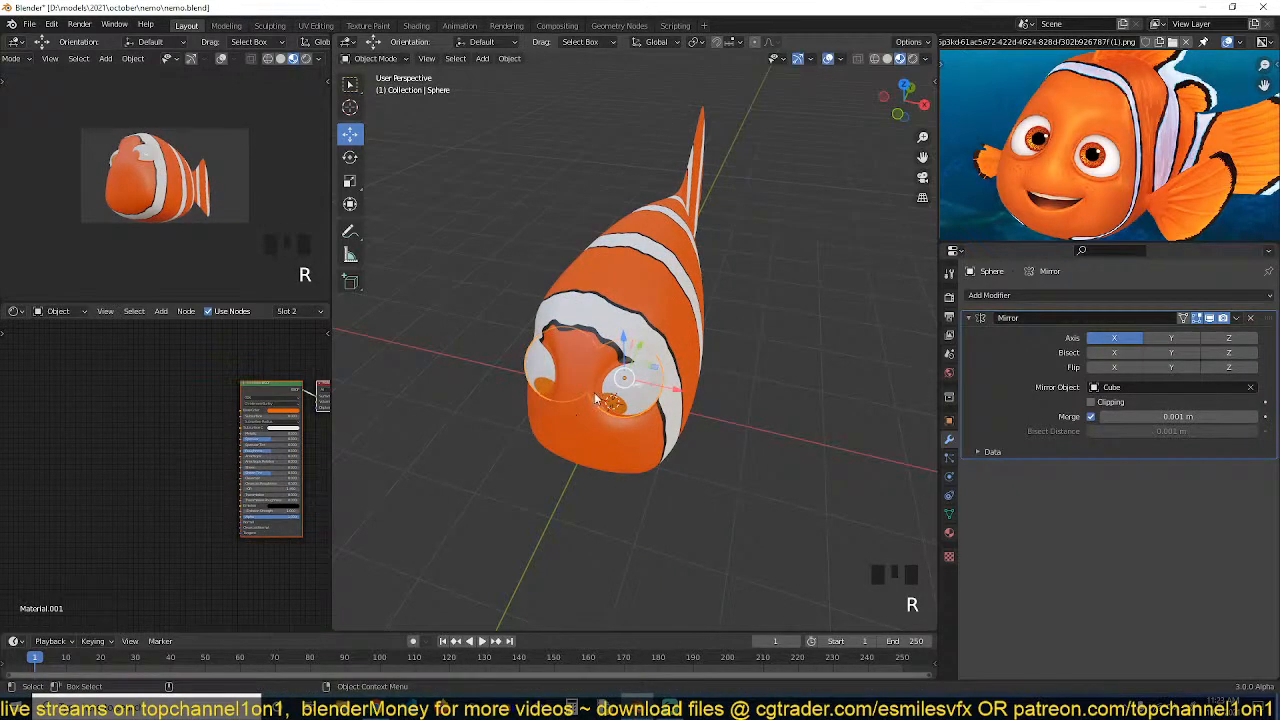
key("alt+a")
middle_click_drag(562, 408, 540, 494)
key("grave")
key("grave")
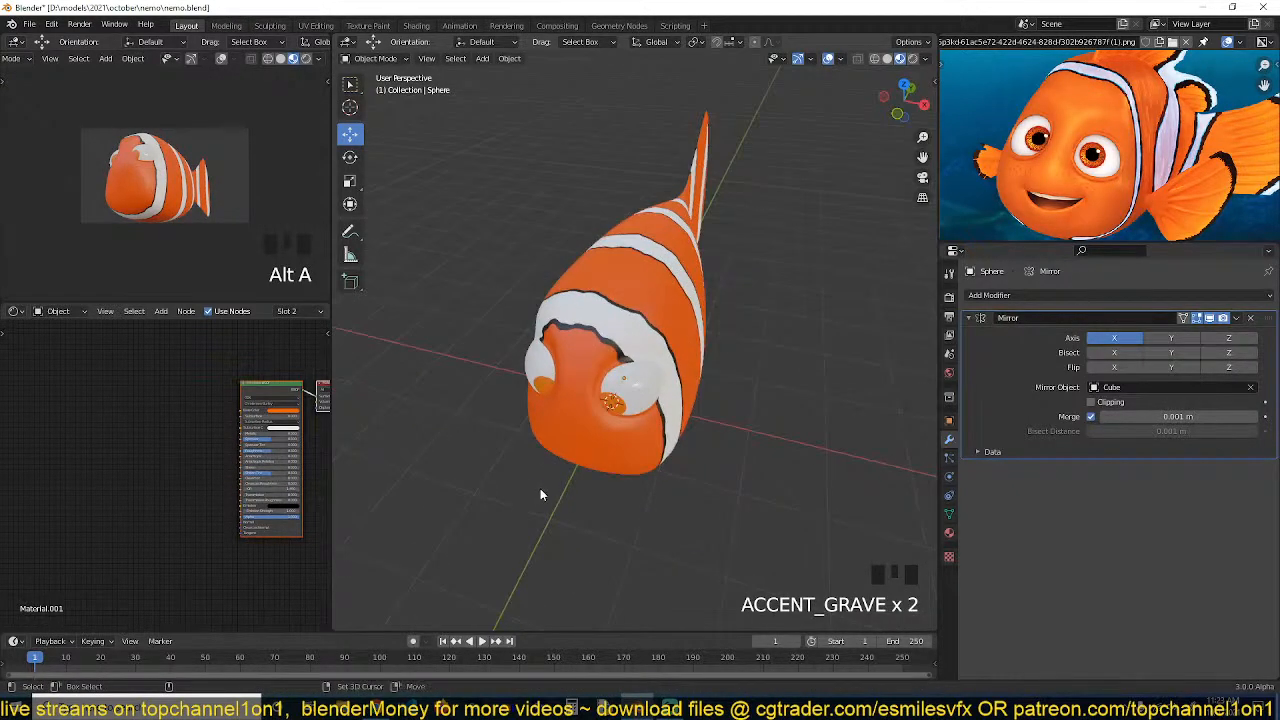
right_click(548, 502, "shift")
key("shift+a")
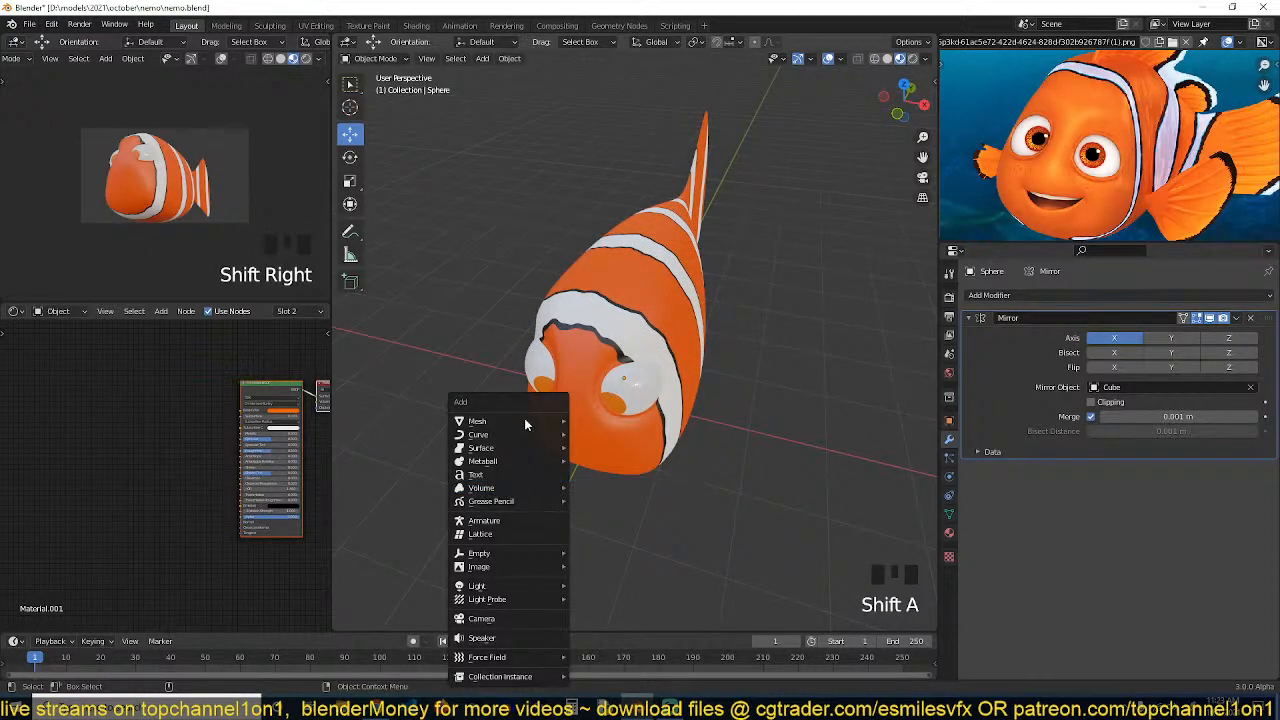
key("grave")
middle_click_drag(627, 370, 700, 330)
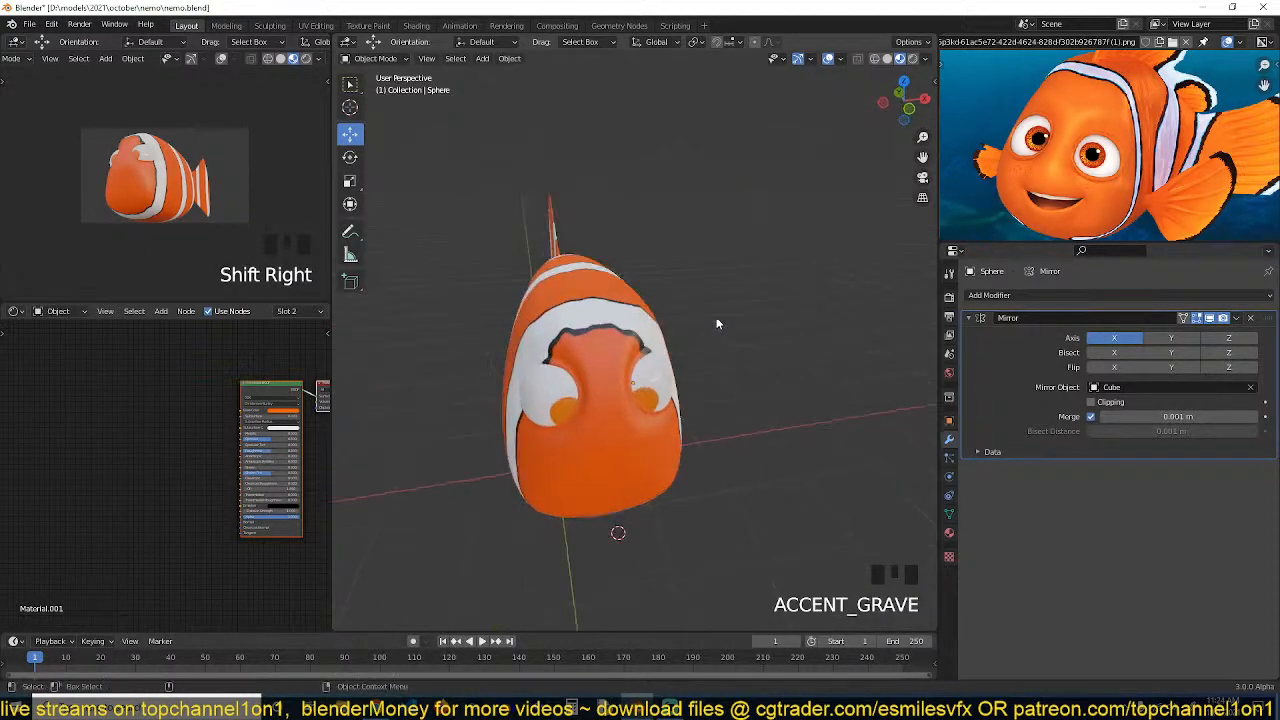
scroll(716, 323, "up", 3)
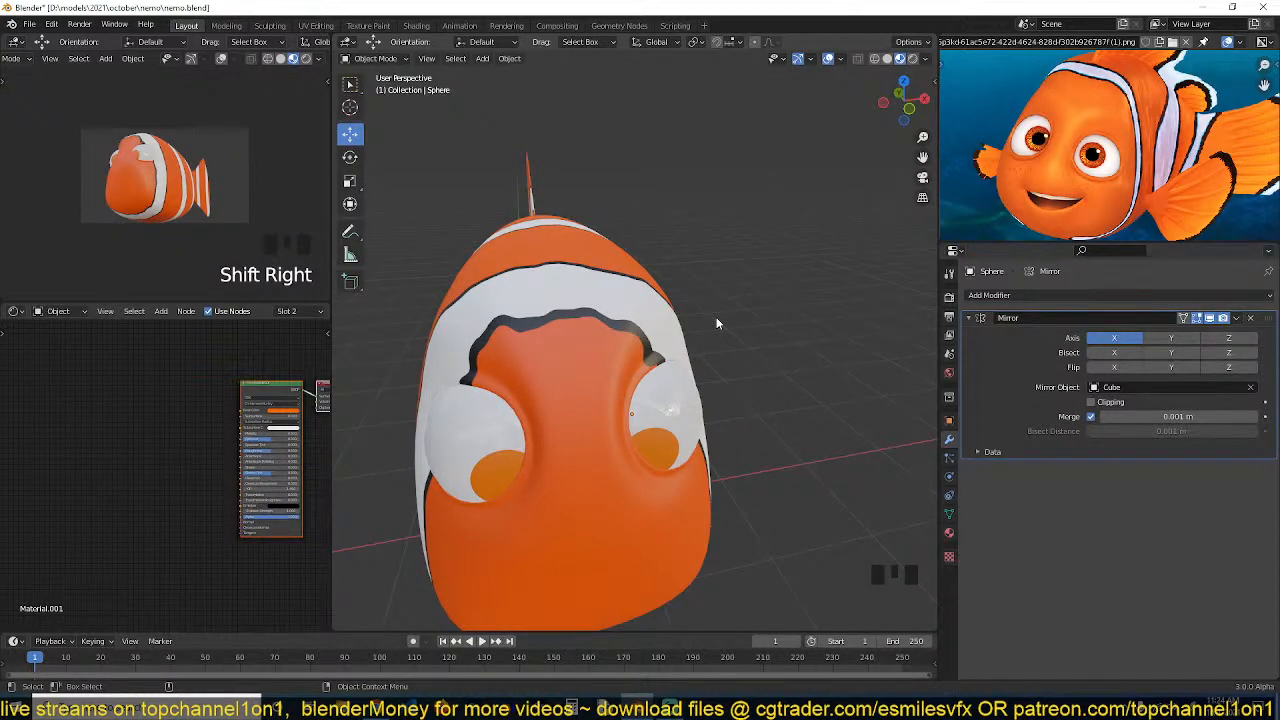
Select the eyeball and trackball-rotate its whole mesh in edit mode to turn the pupil
left_click(664, 440)
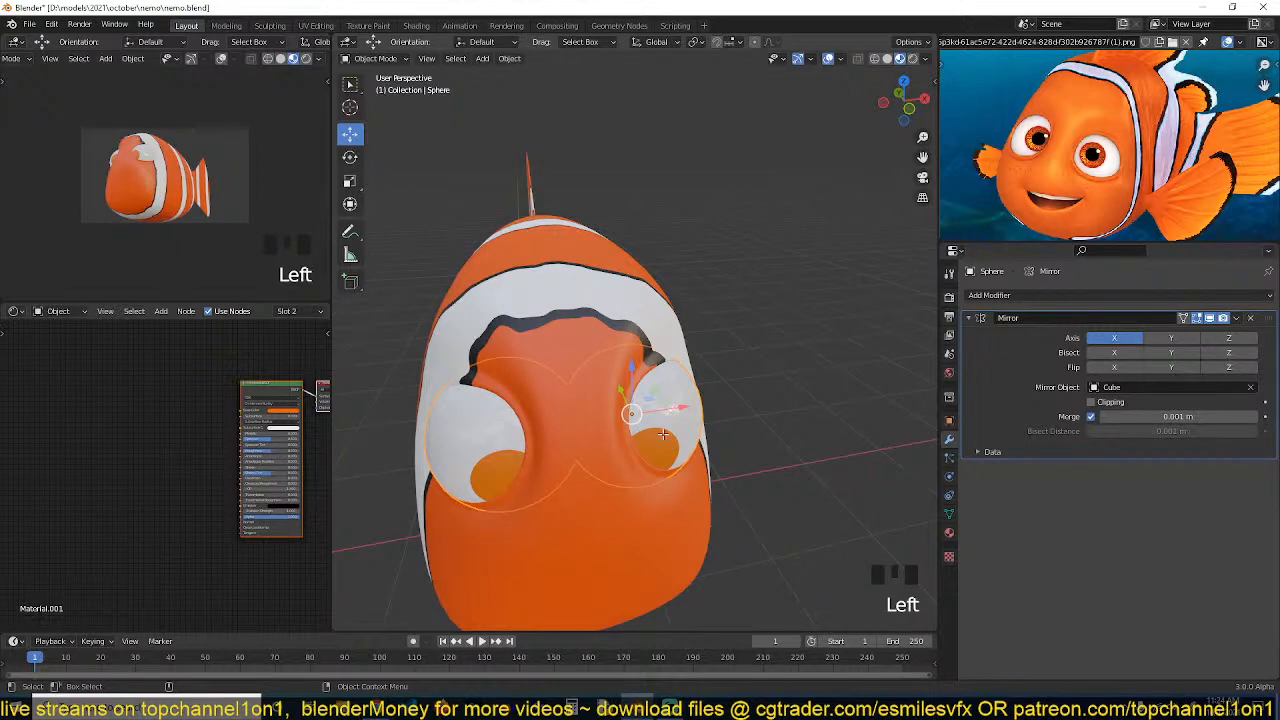
key("Tab")
key("a")
key("r")
key("r")
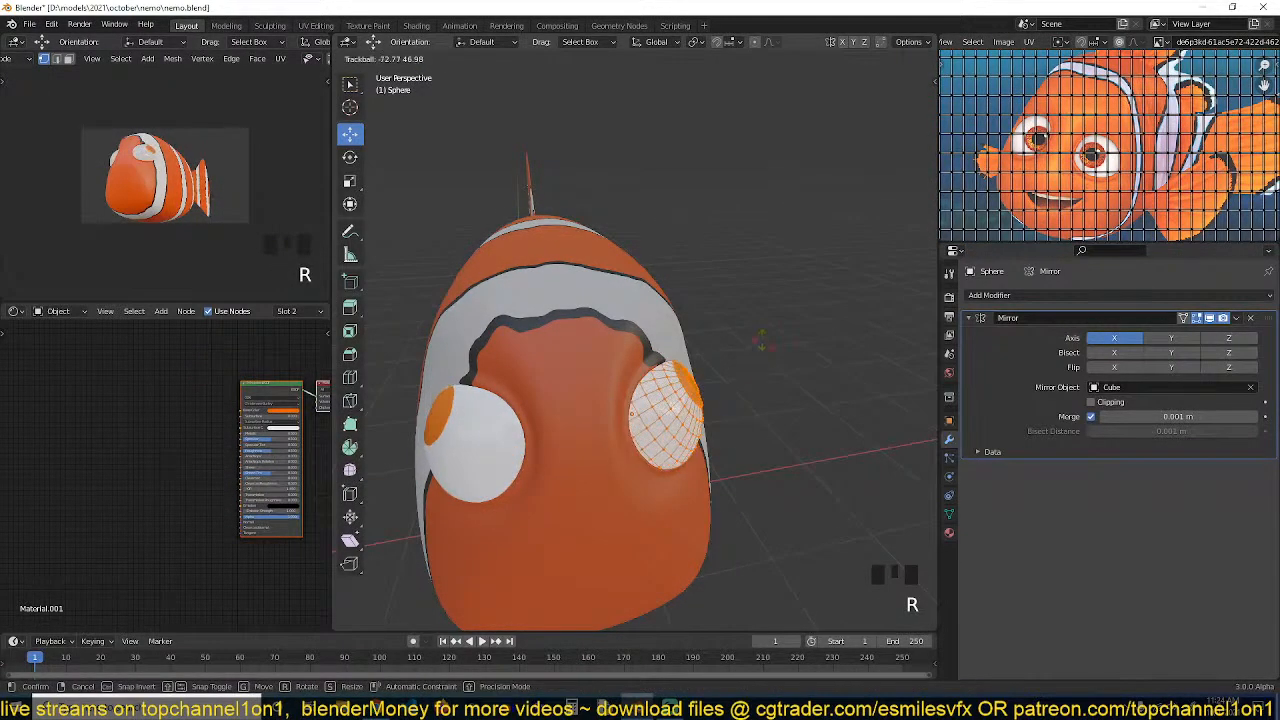
left_click(697, 420)
key("Tab")
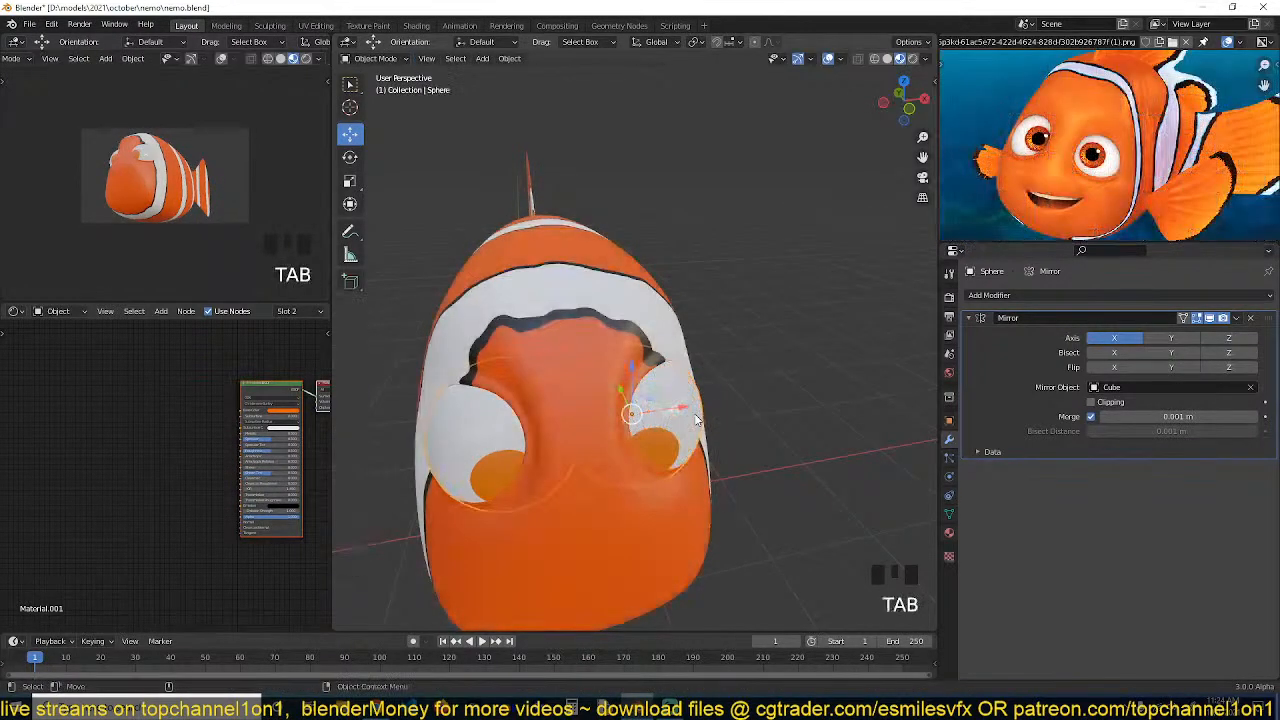
Select the eyeball object again and rotate it to adjust the pupil direction
key("grave")
key("alt+a")
key("grave")
left_click(629, 382)
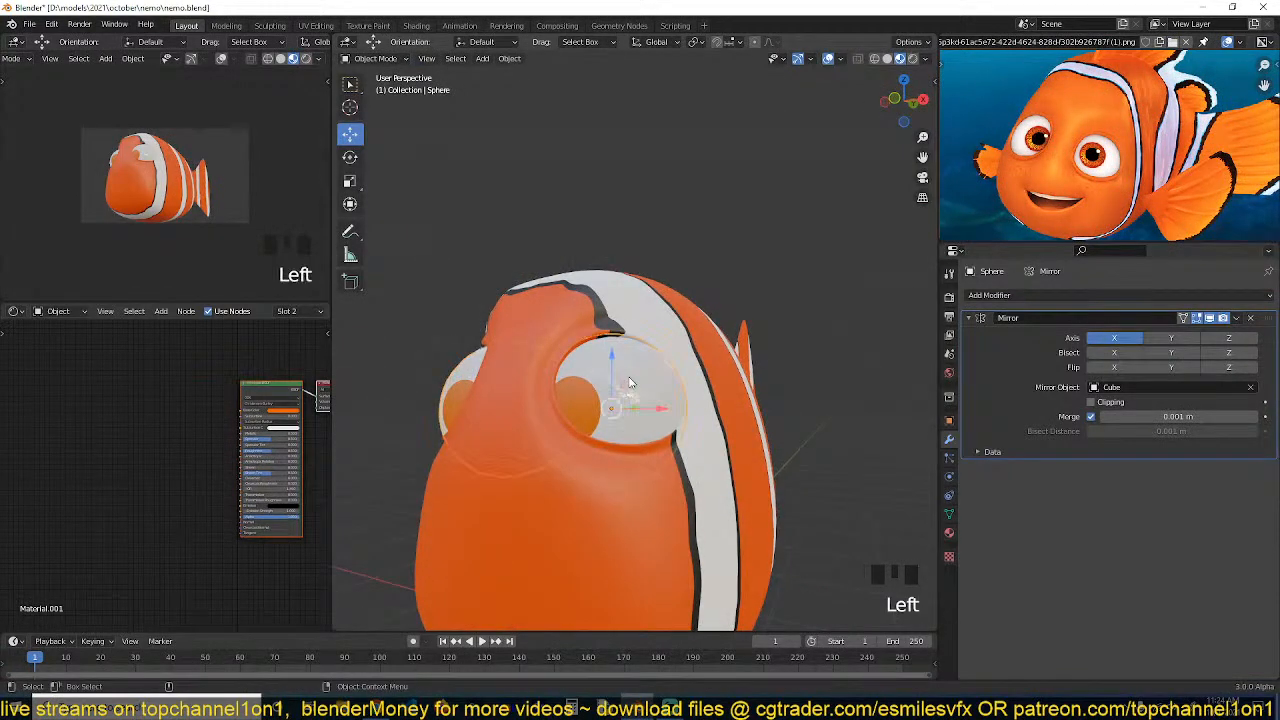
key("r")
left_click(666, 371)
key("grave")
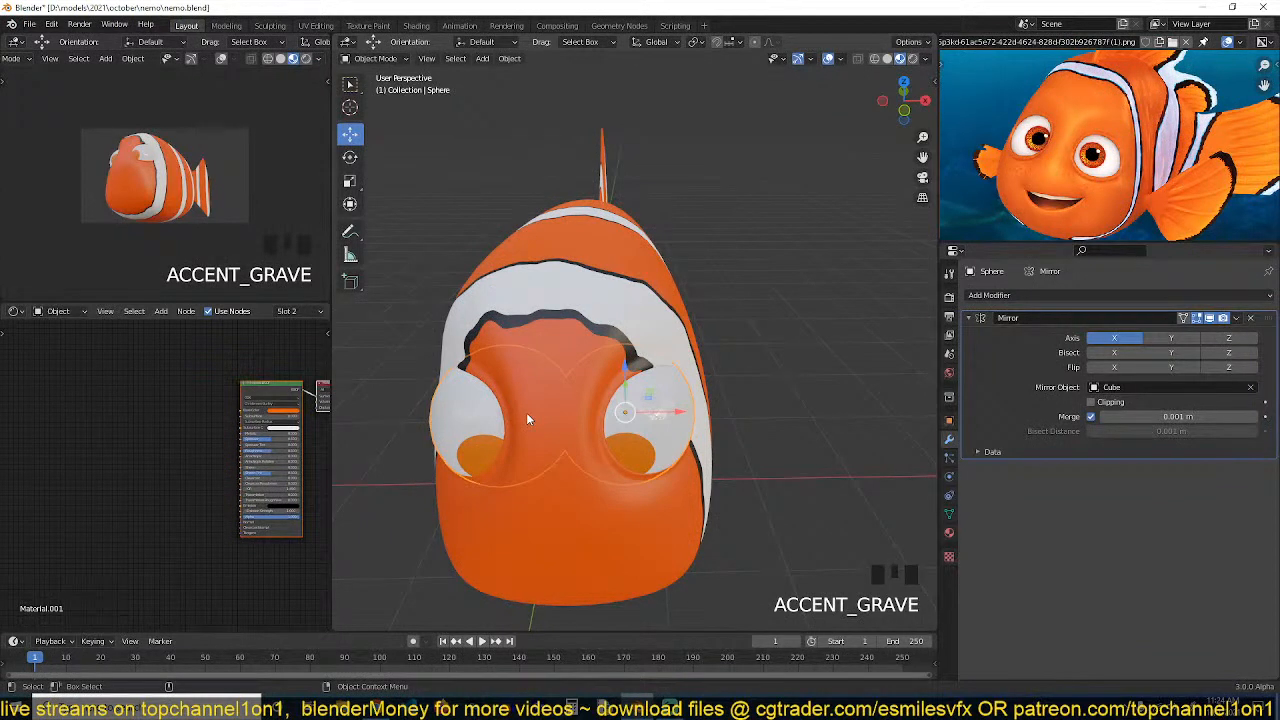
Trackball-rotate the eyeball so the pupil faces forward, then save the file
left_click(1250, 320)
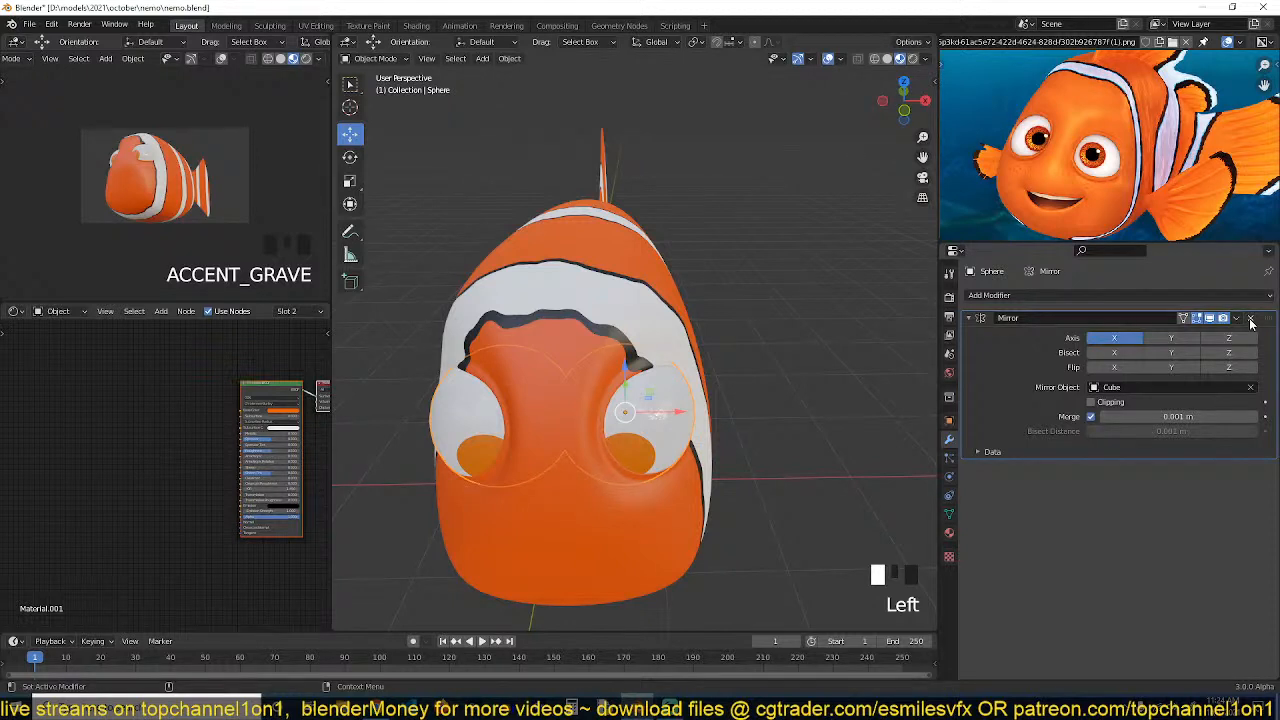
middle_click_drag(630, 446, 586, 413)
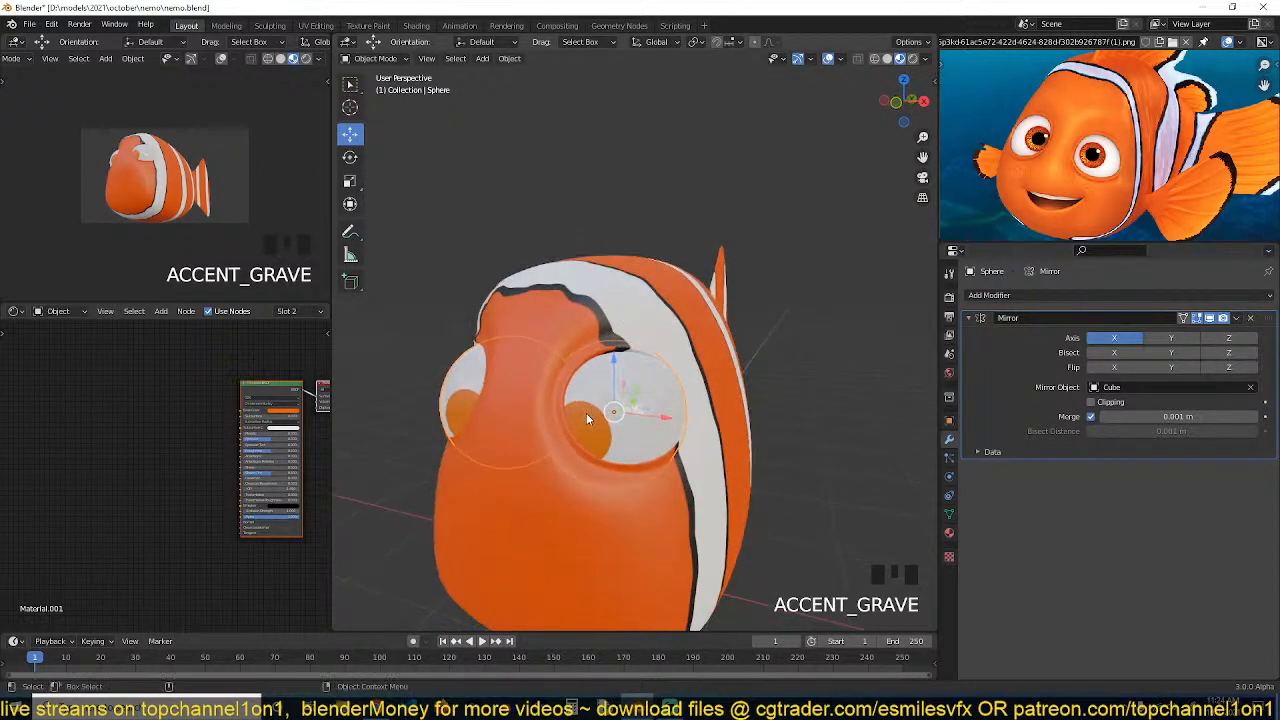
key("alt+a")
left_click(615, 412)
key("r")
key("r")
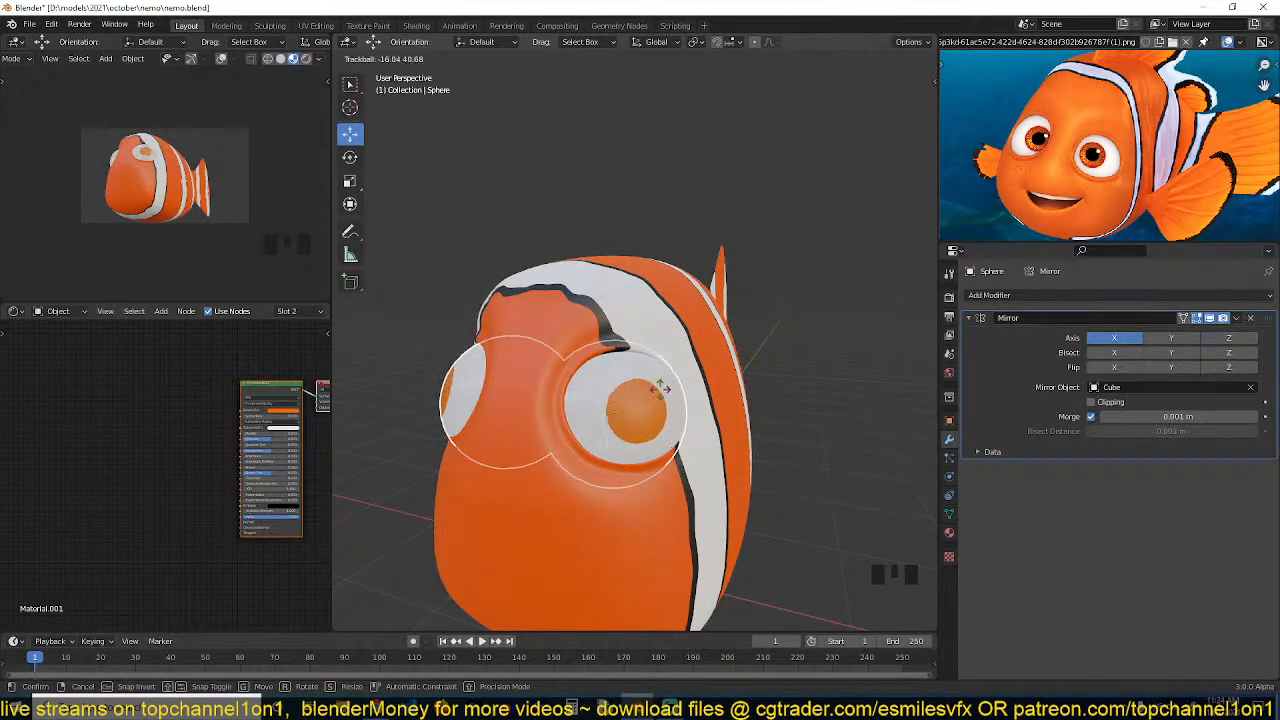
left_click(660, 420)
key("grave")
key("ctrl+s")
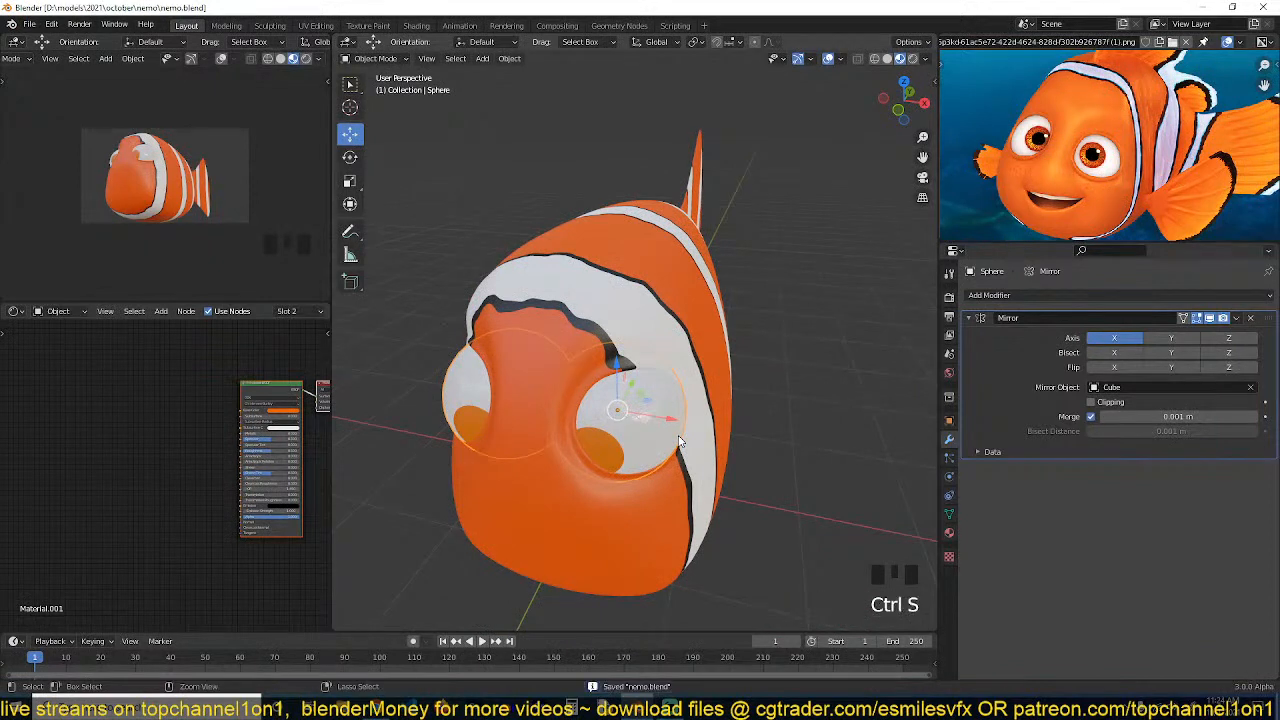
Remove the Mirror modifier from the eyeball
key("grave")
key("grave")
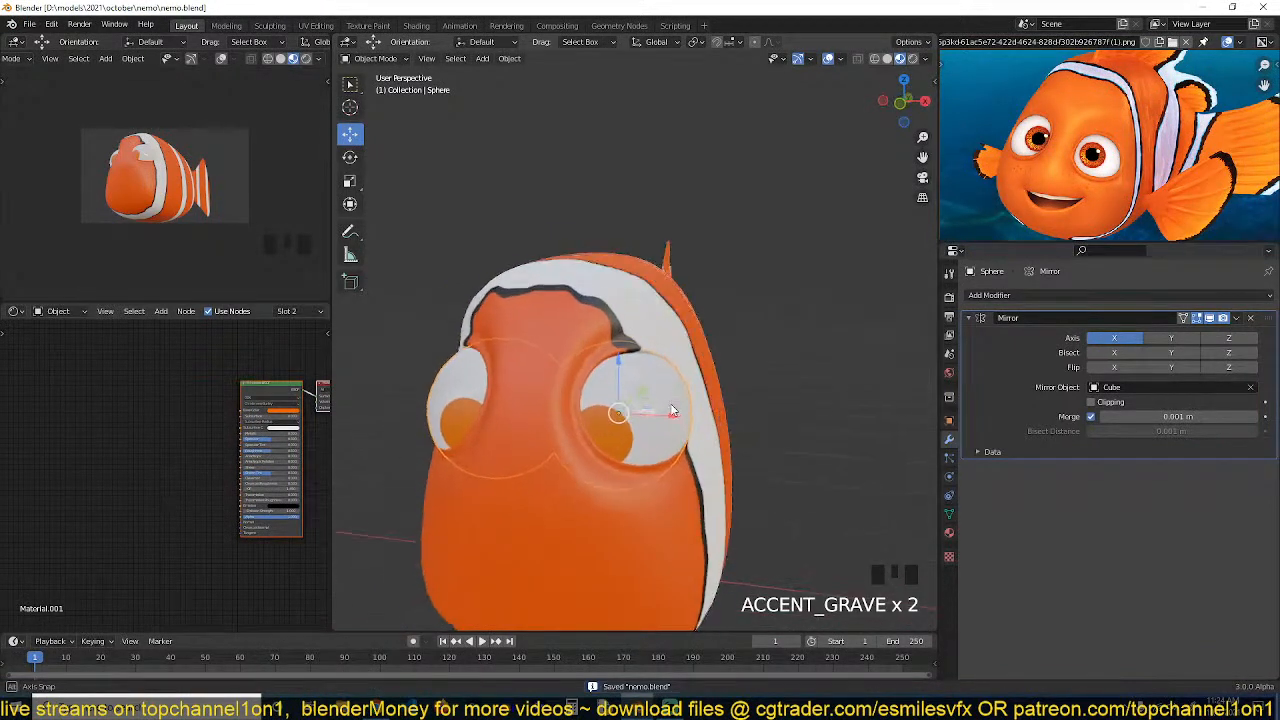
key("grave")
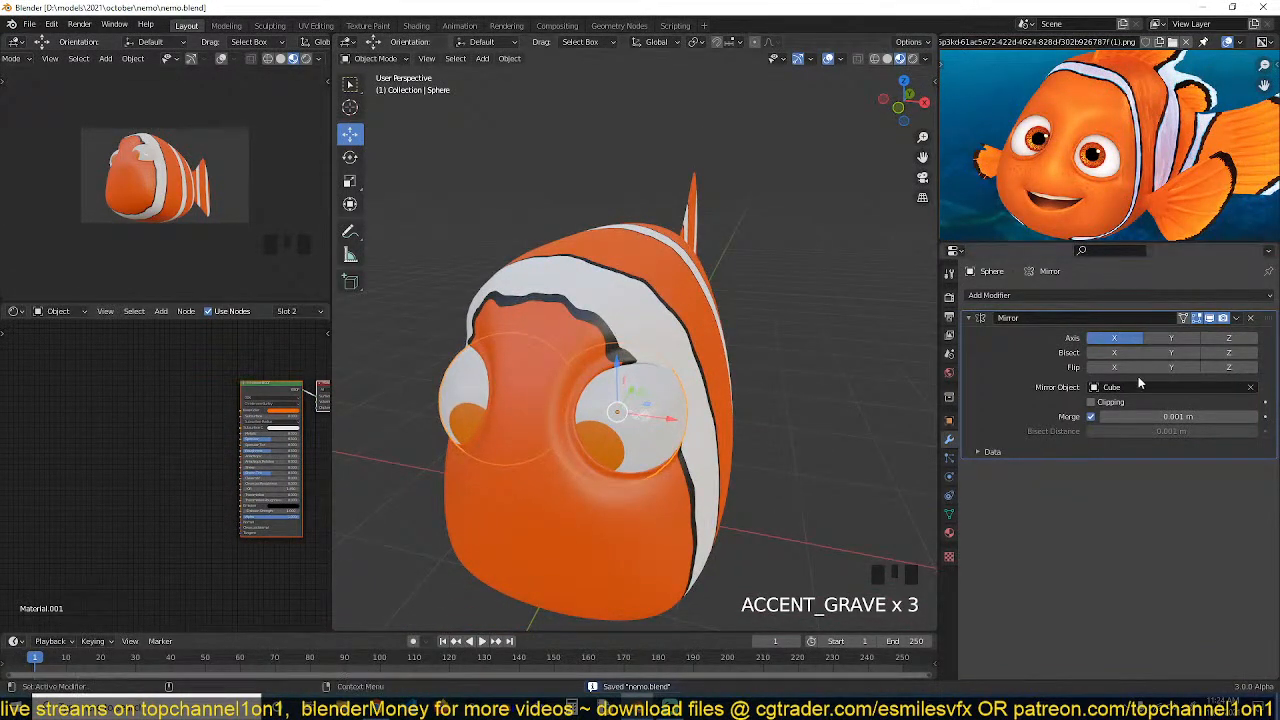
left_click(1249, 319)
key("grave")
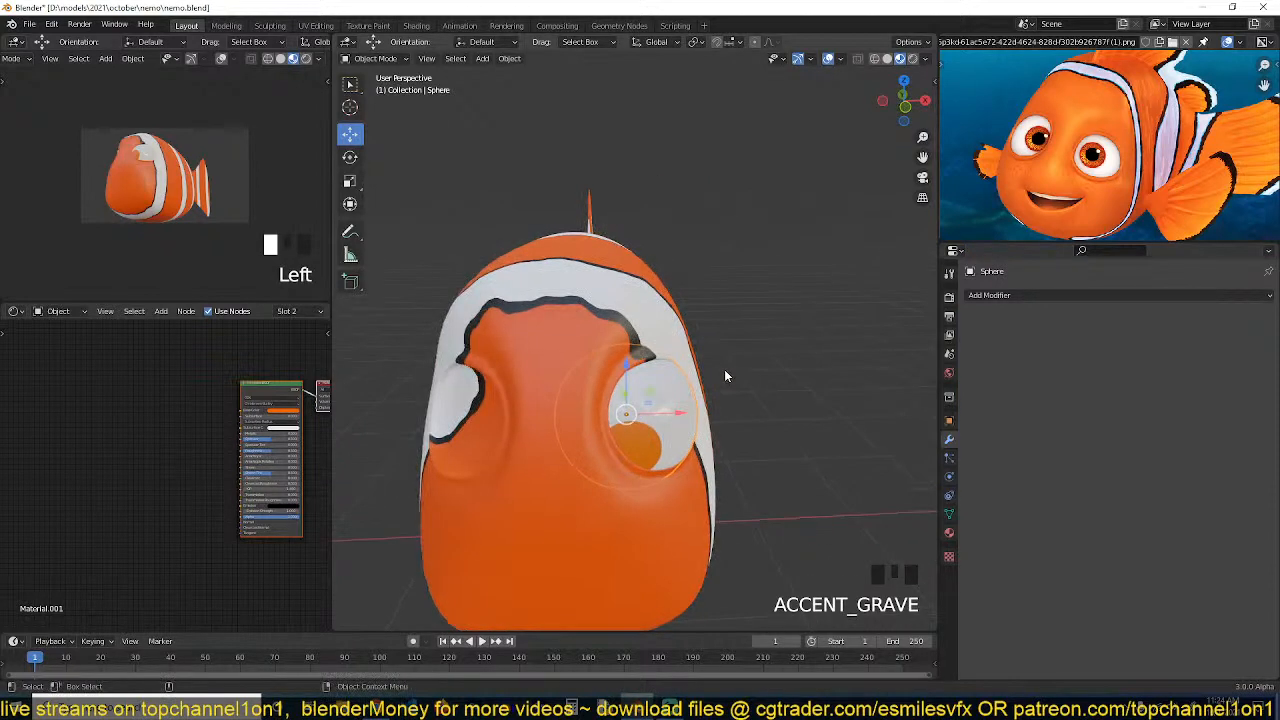
key("alt+d")
key("x")
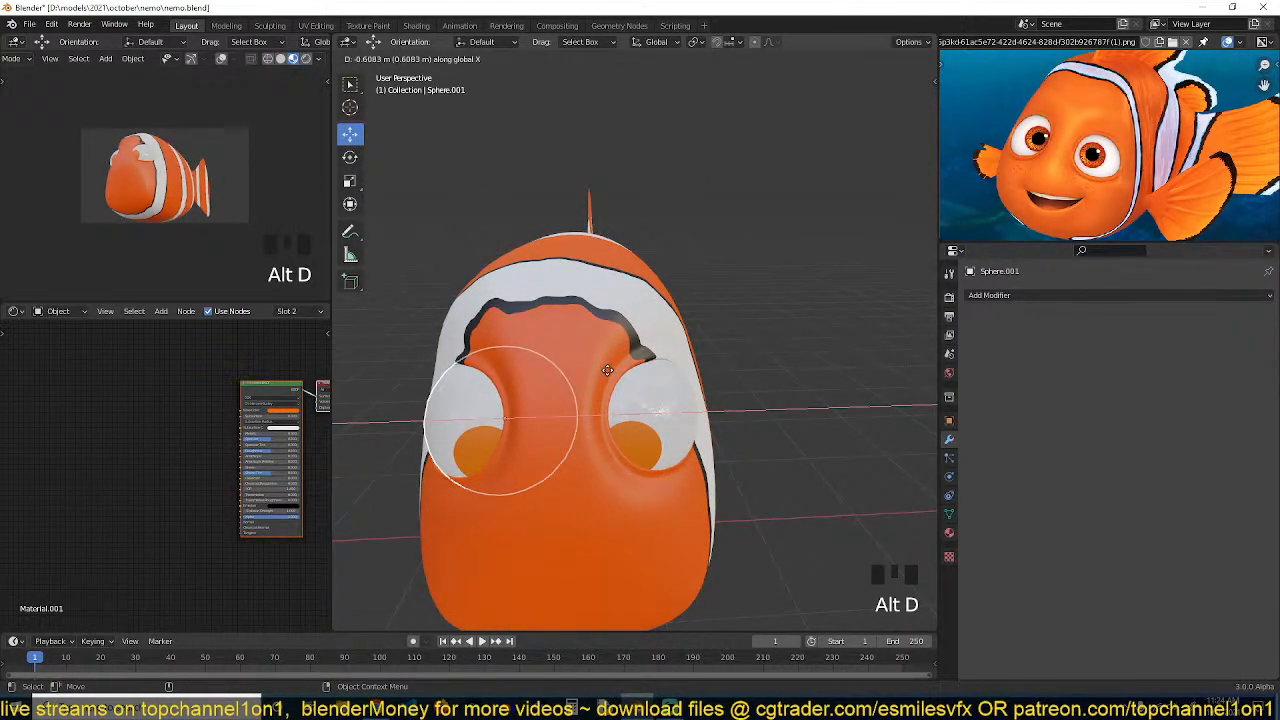
left_click(603, 370)
key("x")
left_click(560, 366)
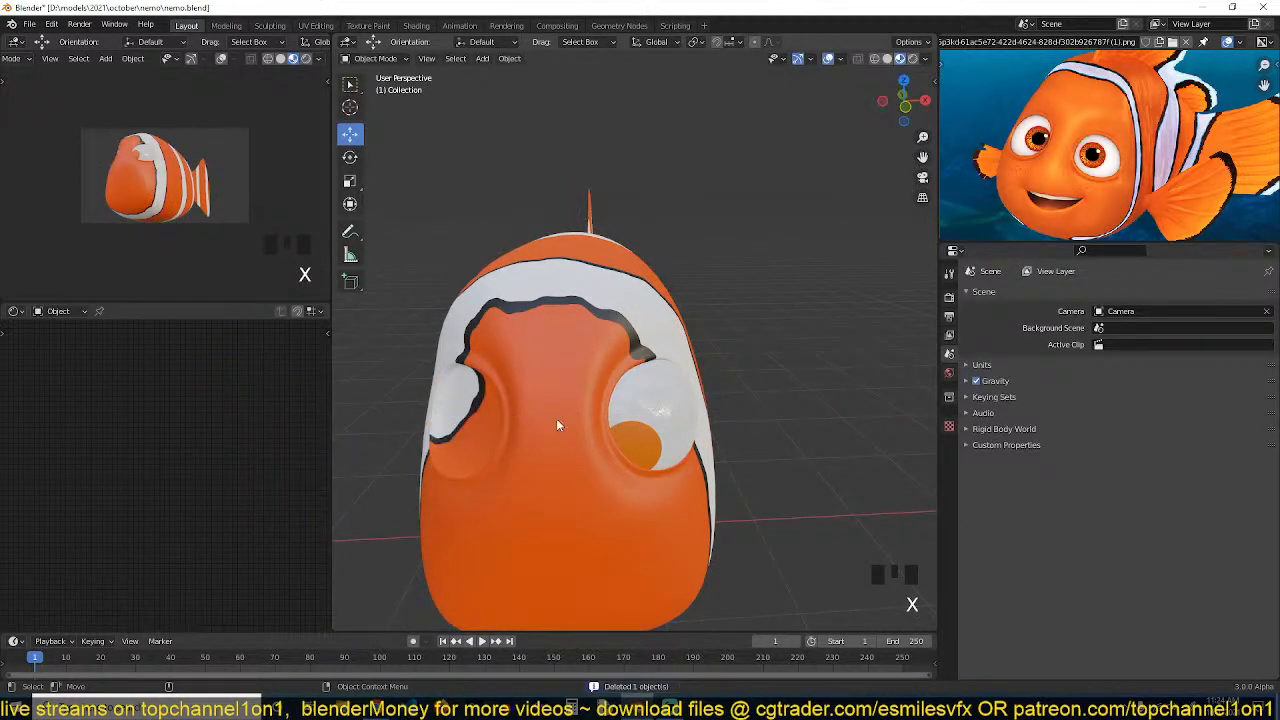
Snap the 3D cursor to the fish body's origin
left_click(547, 403)
key("shift+s")
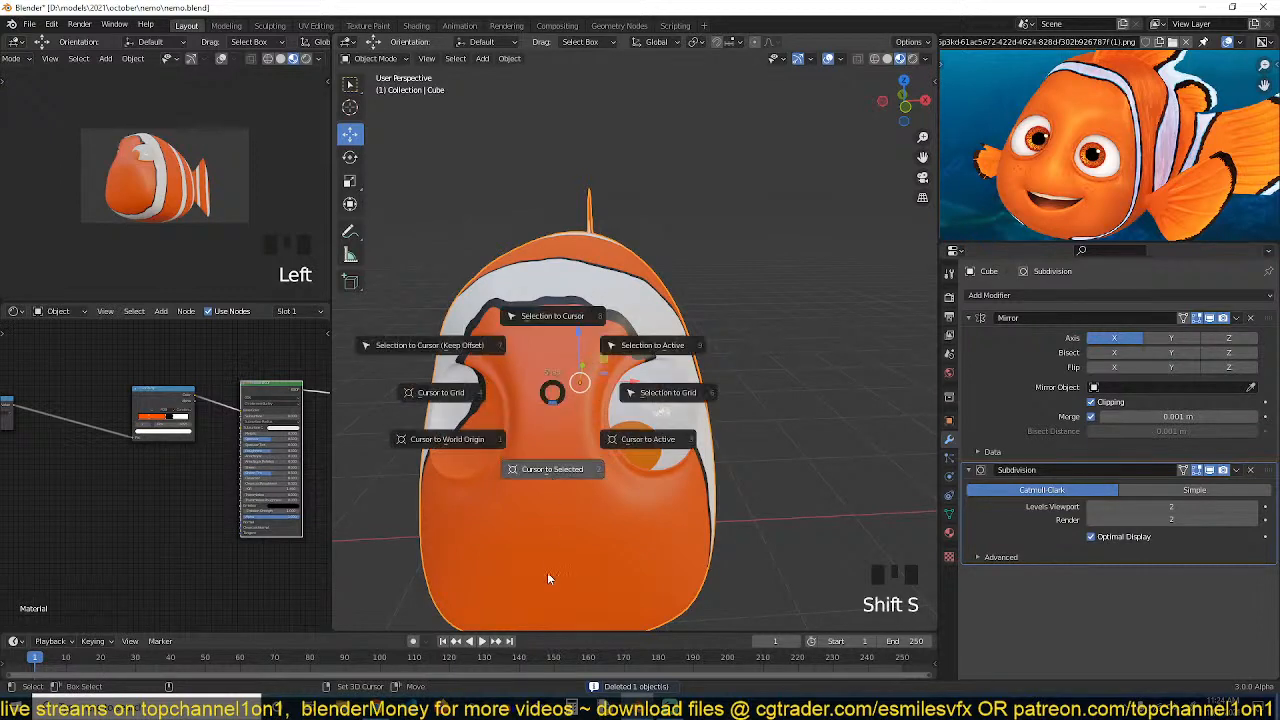
left_click(638, 438)
Create a linked duplicate of the eyeball and mirror it along X around the 3D cursor
left_click(649, 420)
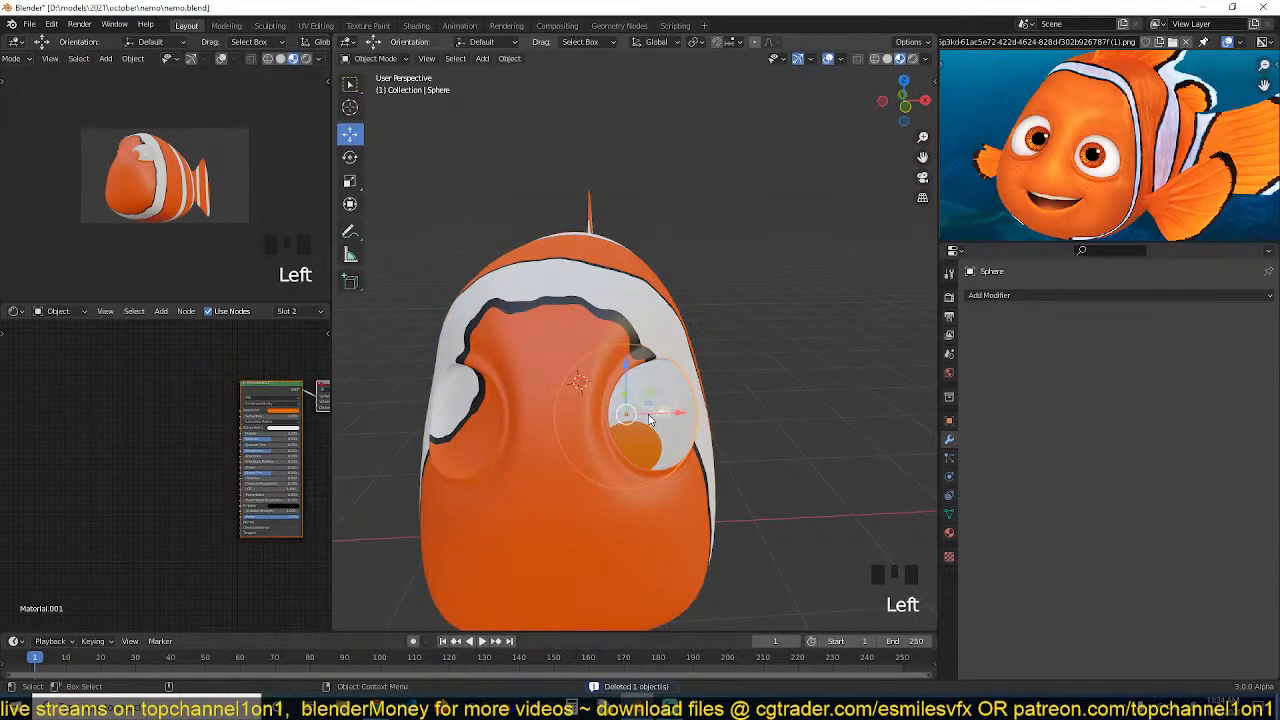
key("alt+d")
left_click(649, 418)
key("period")
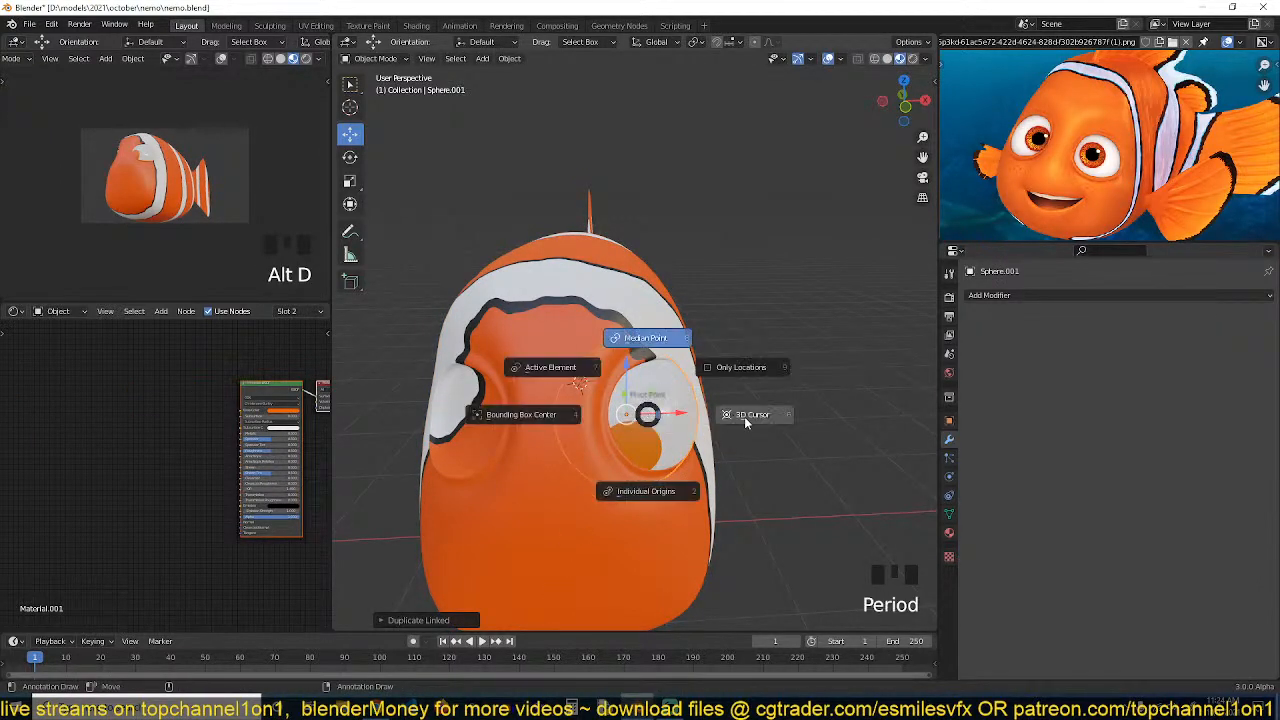
left_click(763, 414)
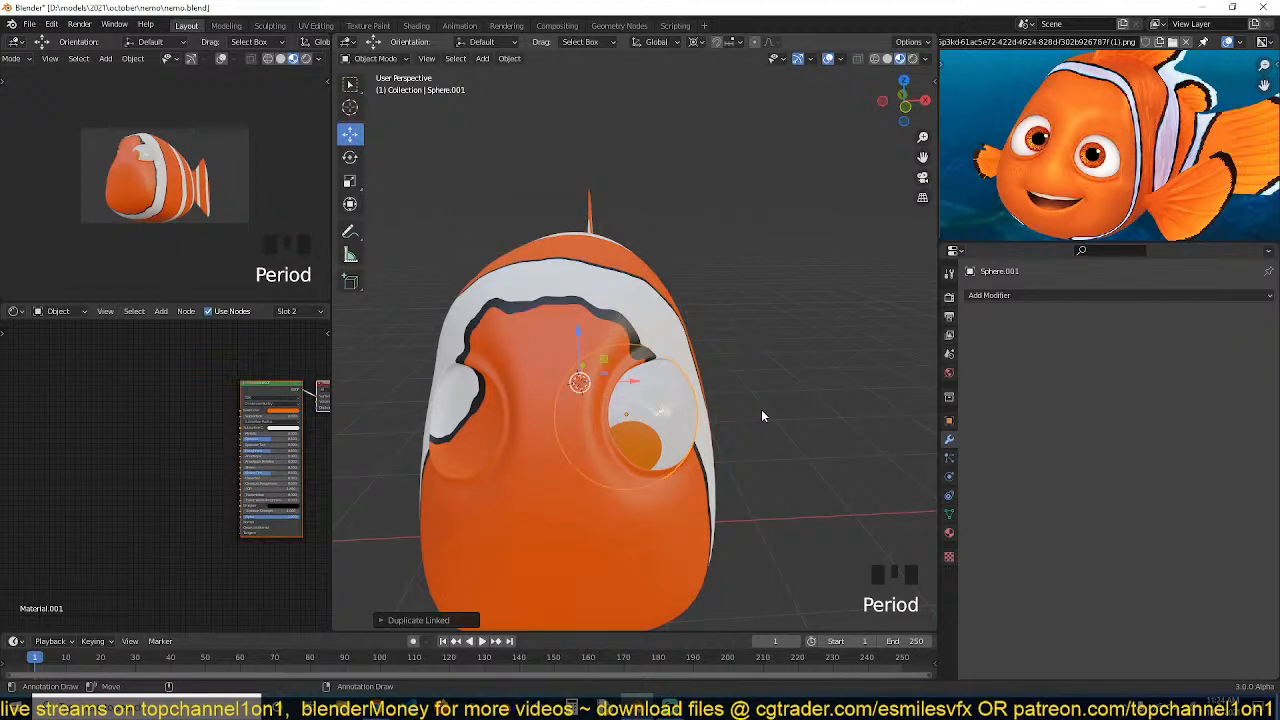
key("ctrl+m")
key("x")
left_click(761, 416)
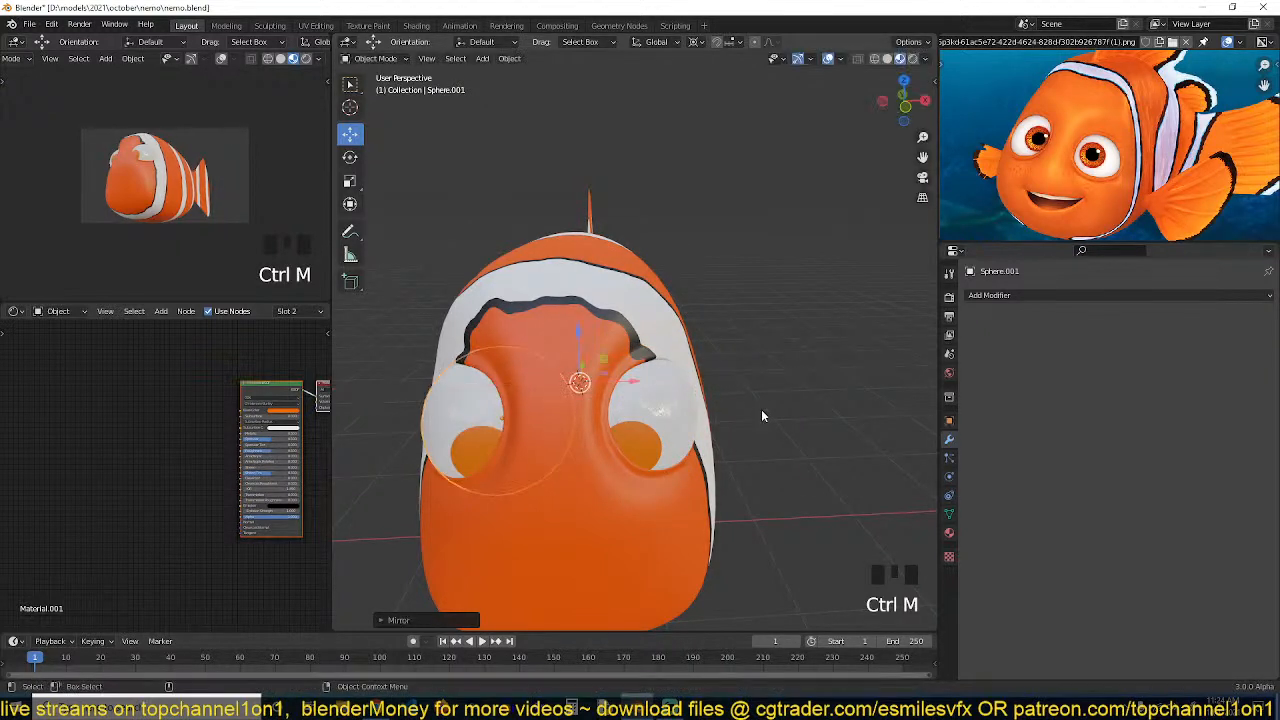
Add a cube Empty in front of the fish from top view and scale it to about 0.279
left_click(696, 424)
scroll(600, 413, "down", 4)
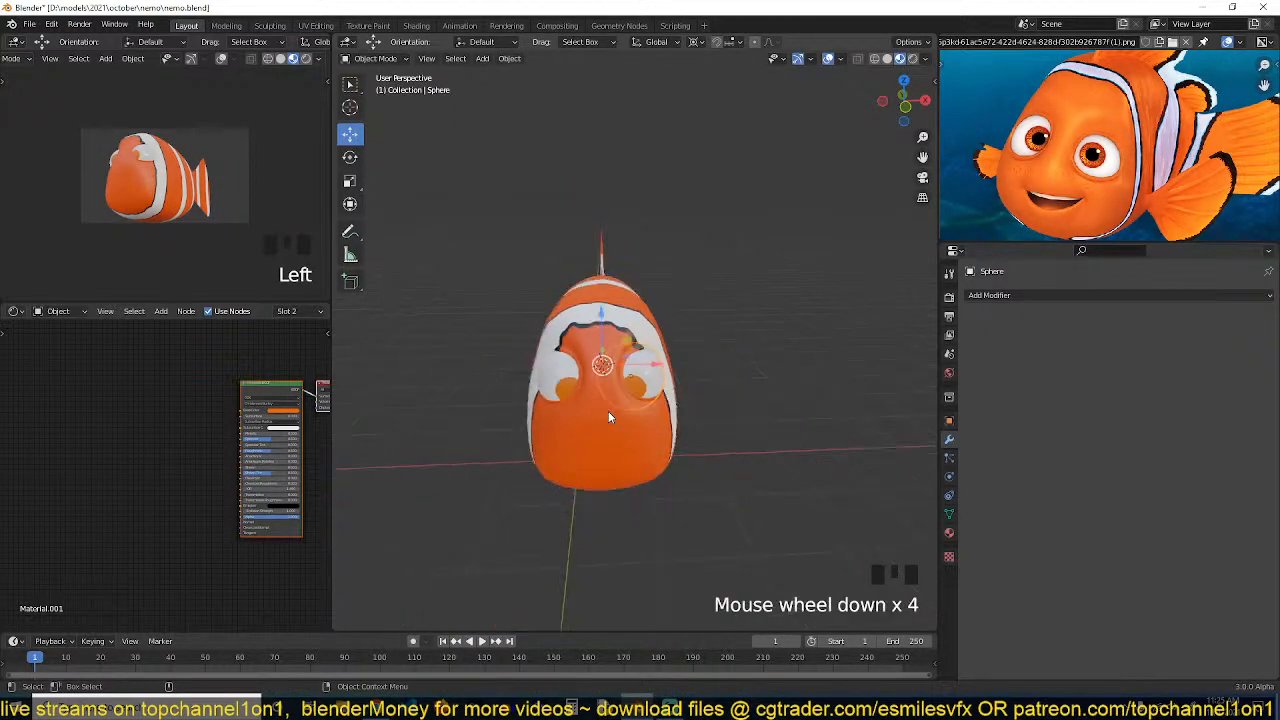
key("alt+a")
key("KP_7")
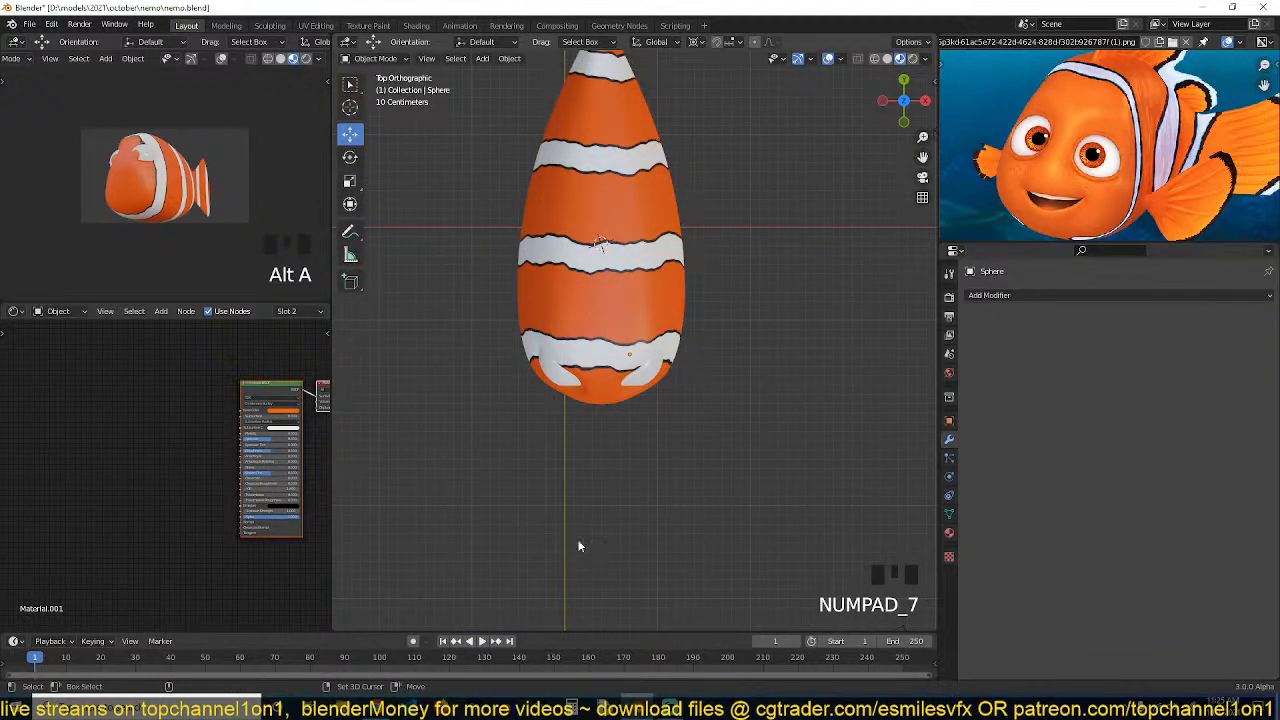
right_click(600, 514, "shift")
right_click(594, 494, "shift")
right_click(598, 502, "shift")
key("shift+a")
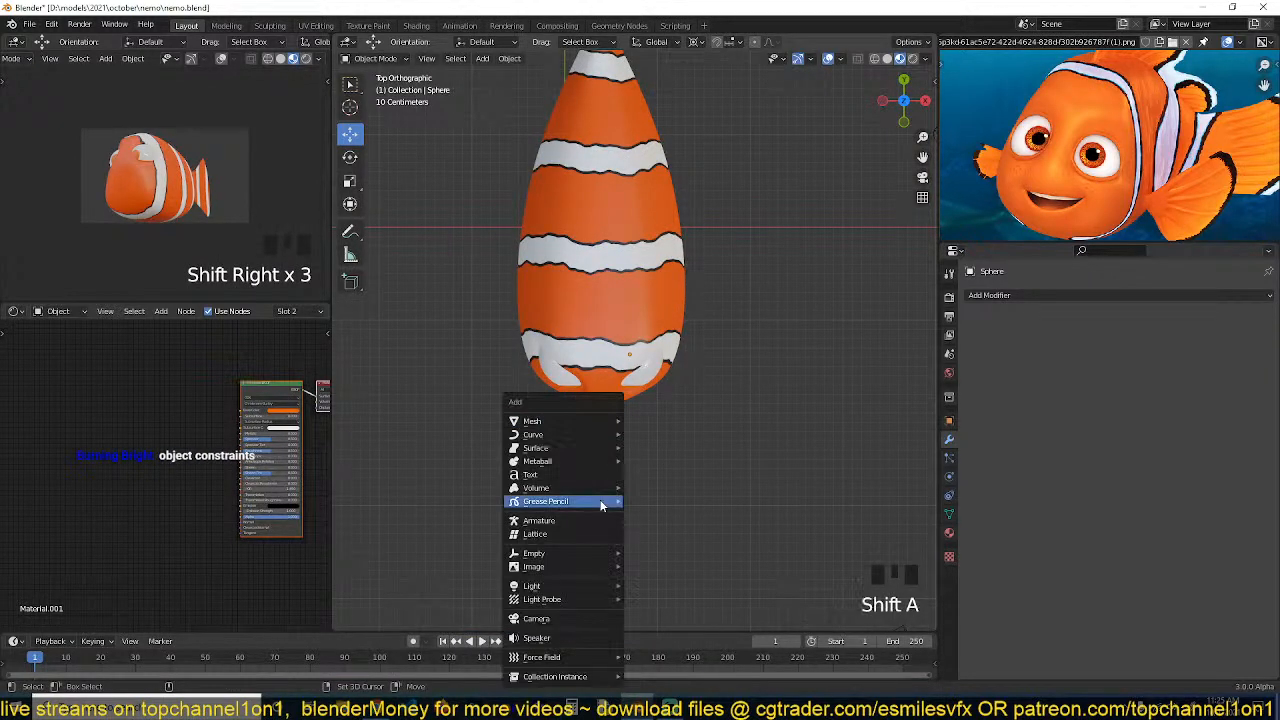
mouse_move(569, 424)
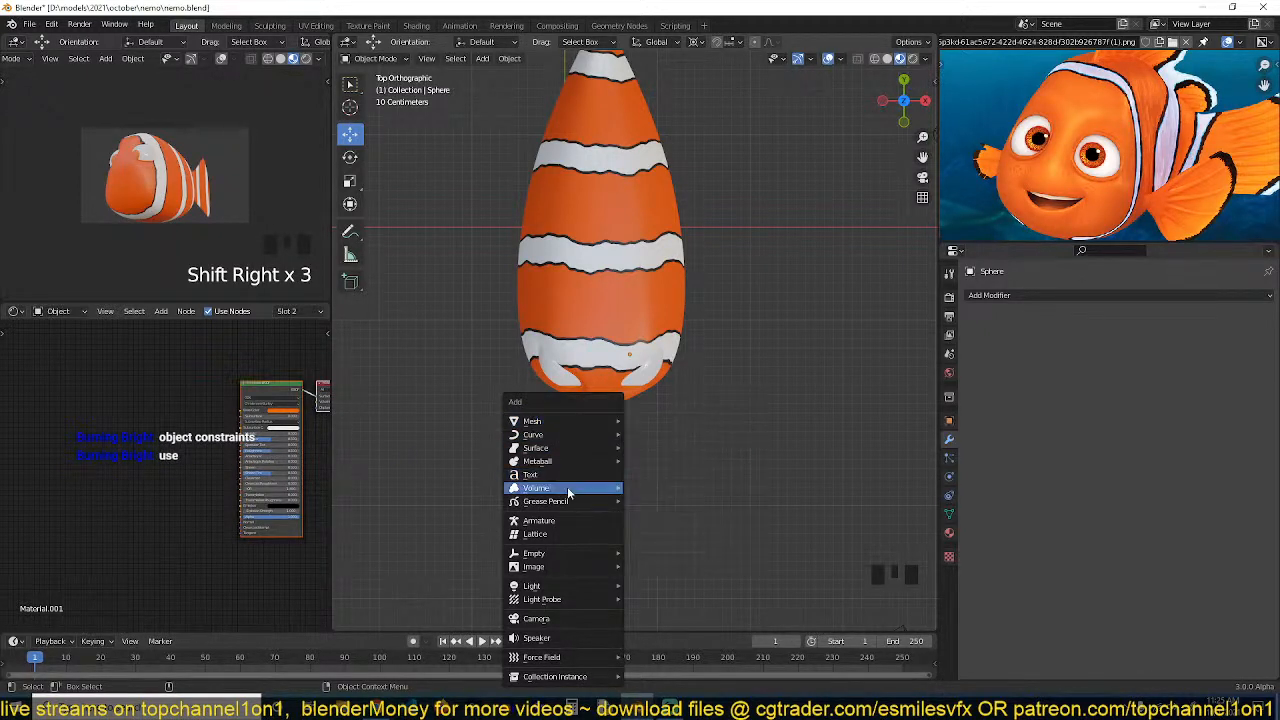
mouse_move(558, 555)
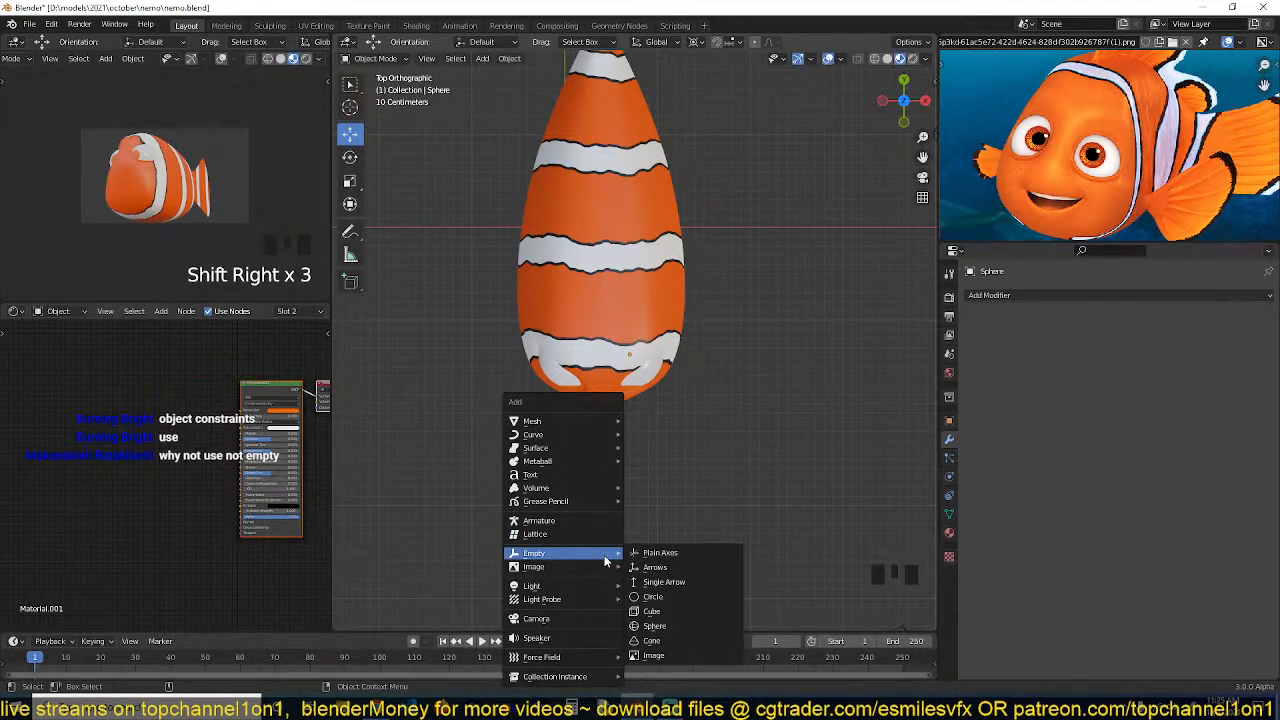
left_click(655, 611)
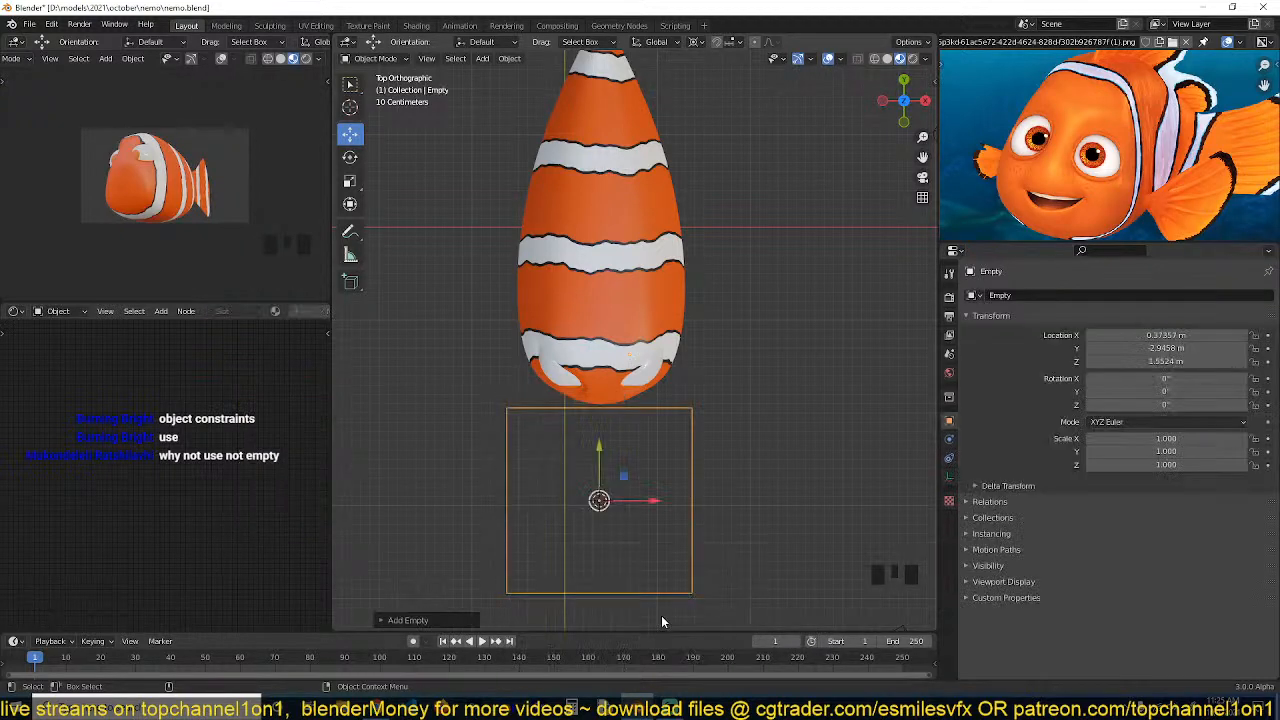
key("s")
left_click(650, 500)
key("grave")
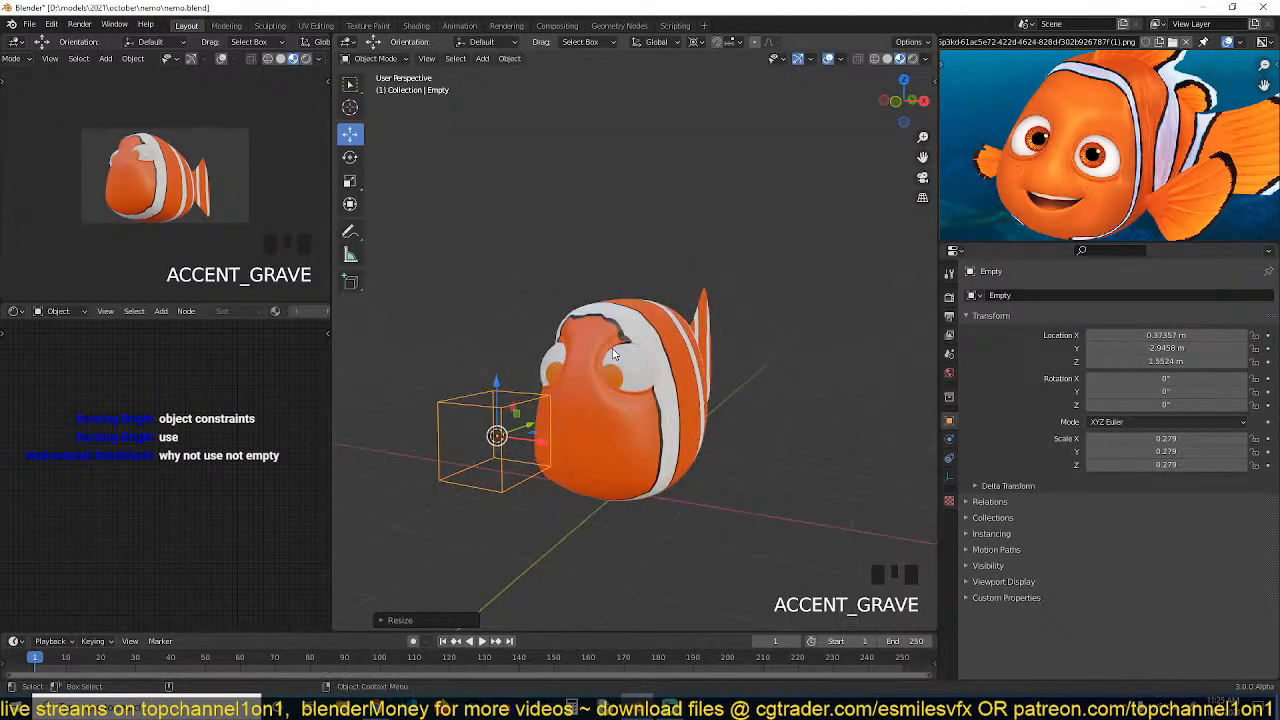
key("grave")
left_click(590, 380)
key("grave")
scroll(575, 390, "up", 2)
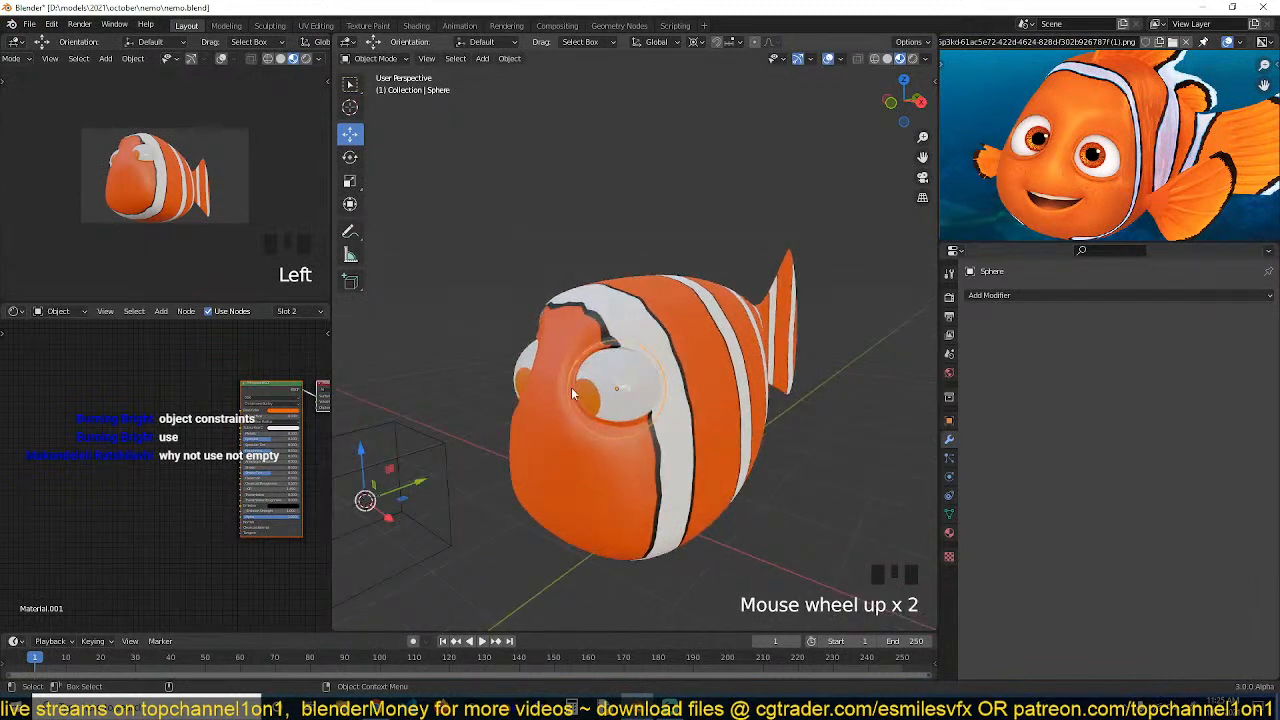
key("grave")
left_click(518, 372)
left_click(518, 372)
left_click(517, 373)
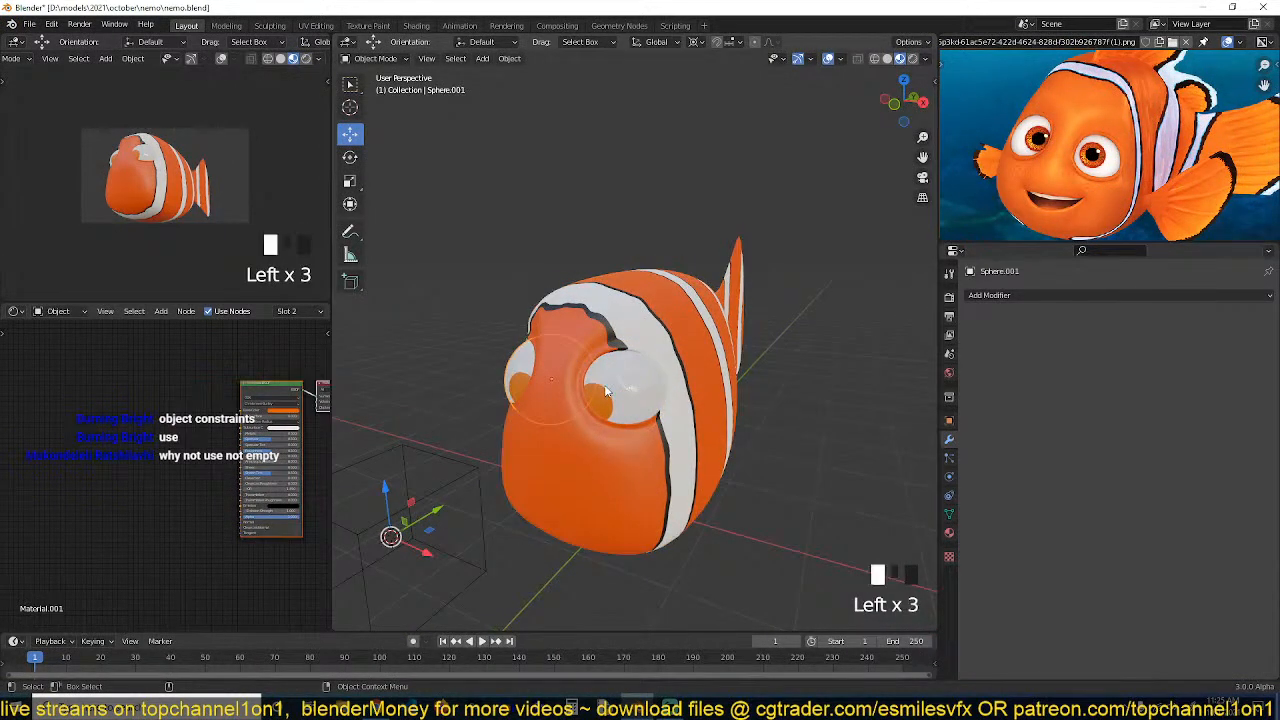
left_click(464, 468)
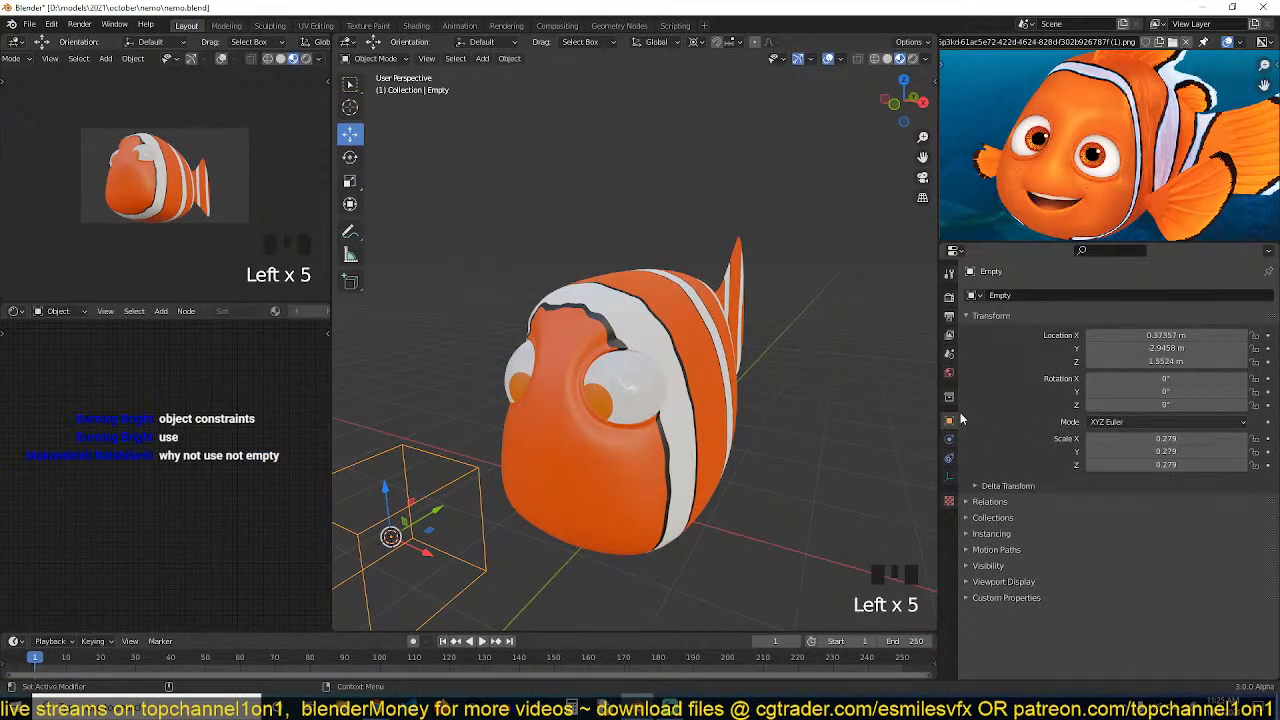
left_click(949, 445)
left_click(949, 458)
left_click(1107, 296)
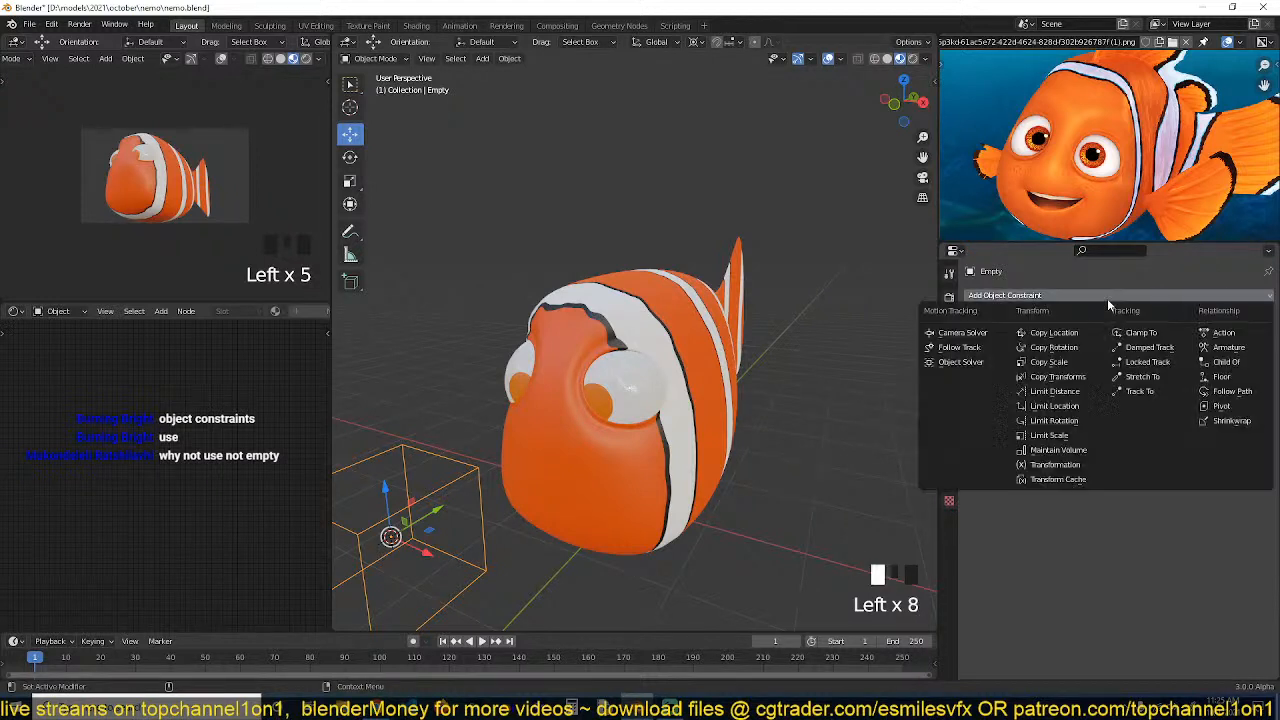
left_click(1138, 391)
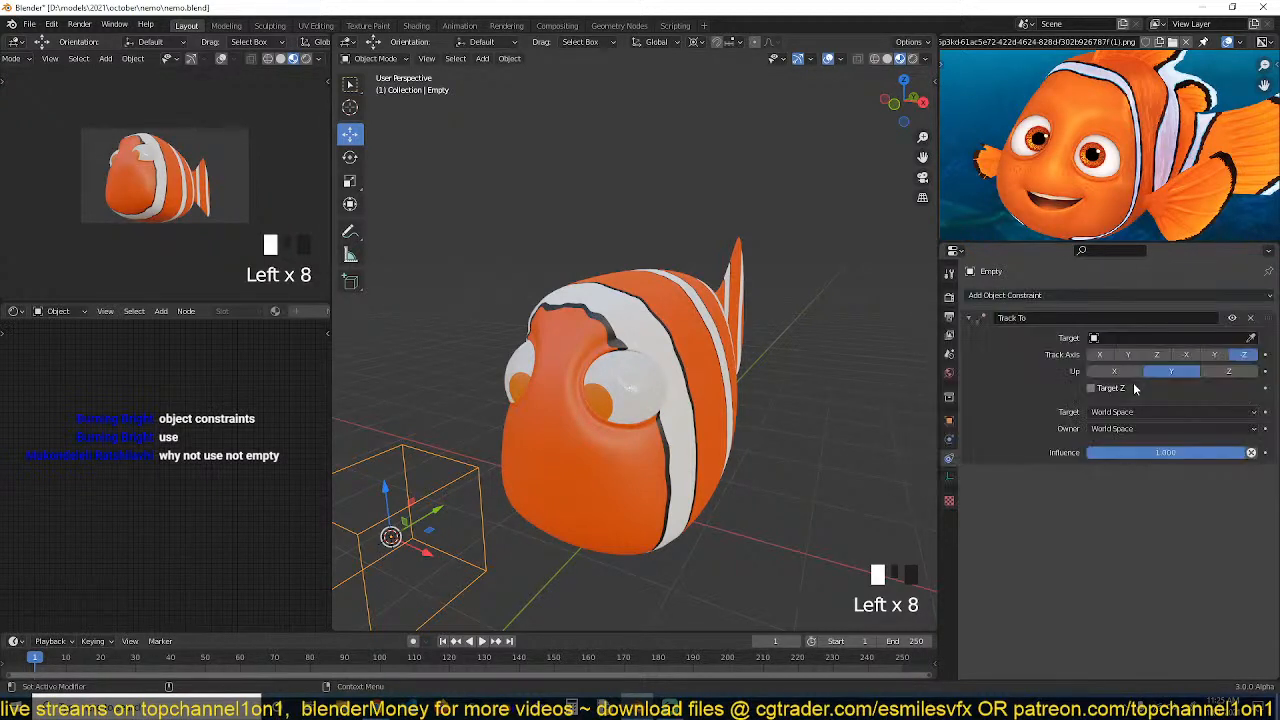
left_click(1250, 338)
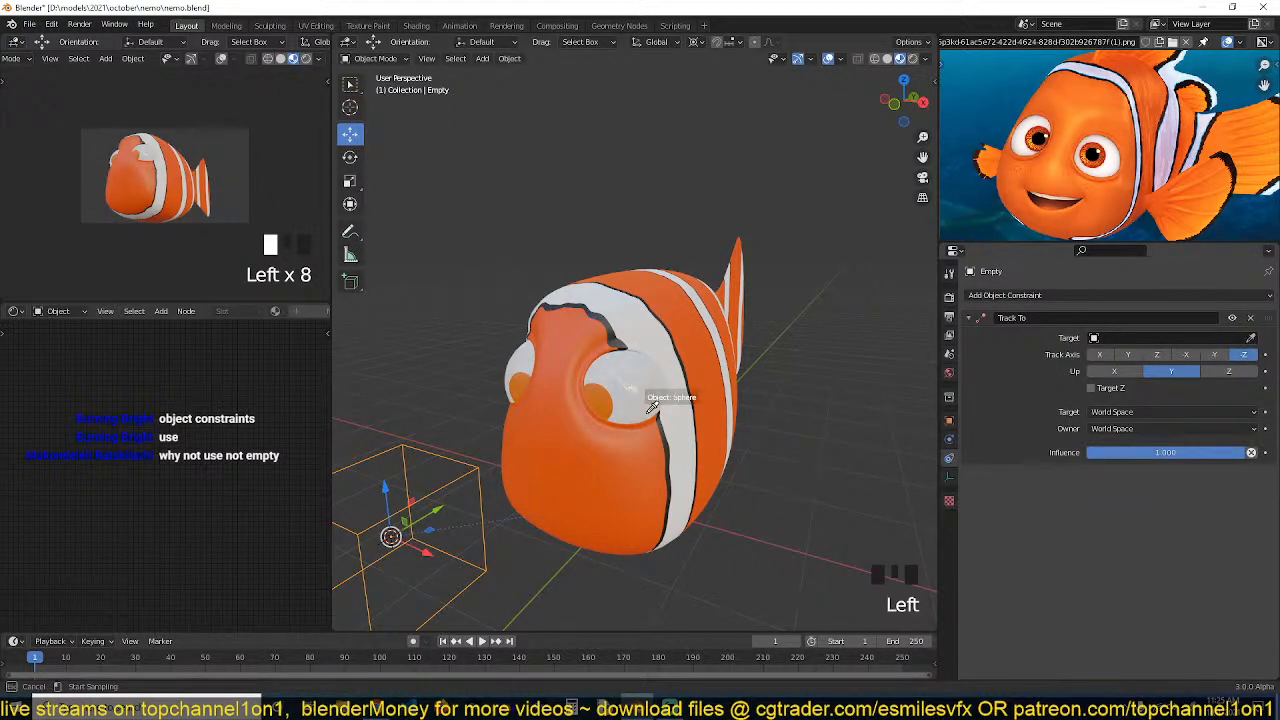
key("Escape")
left_click(641, 393)
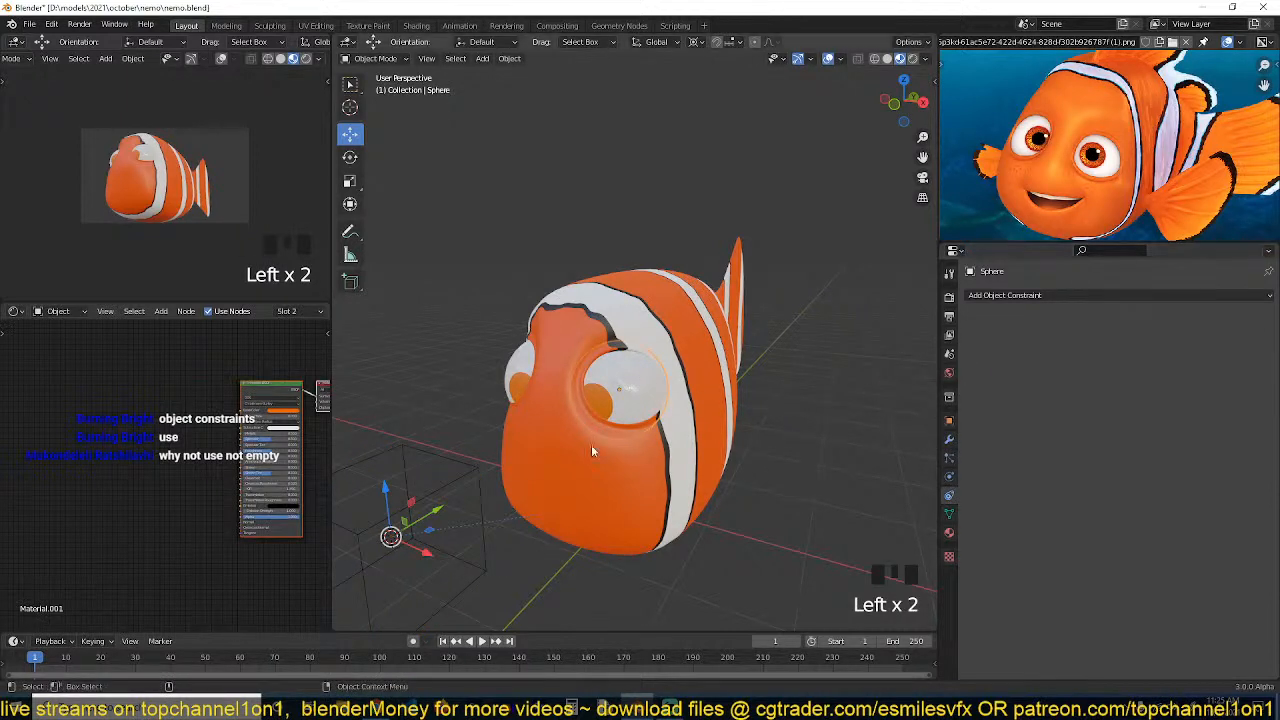
left_click(654, 440)
left_click(481, 492)
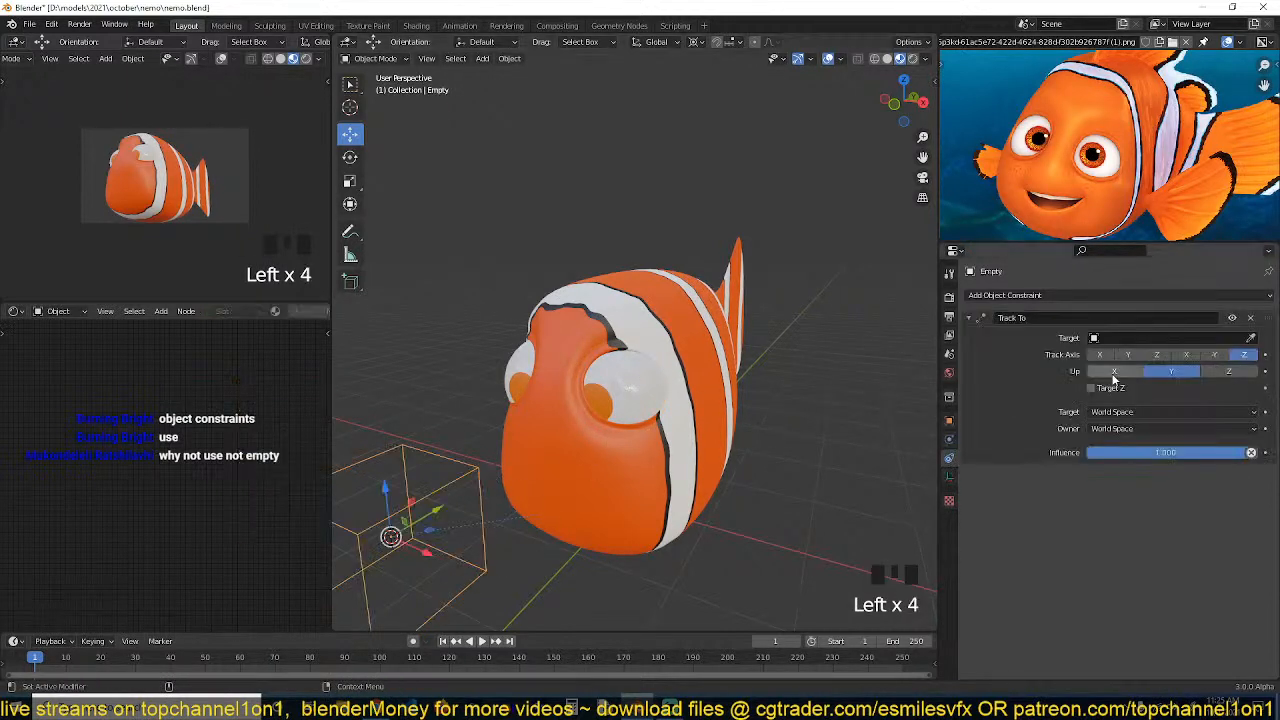
left_click(1250, 318)
Add a Track To constraint to the eyeball with the Empty as its target
left_click(660, 384)
left_click(1080, 296)
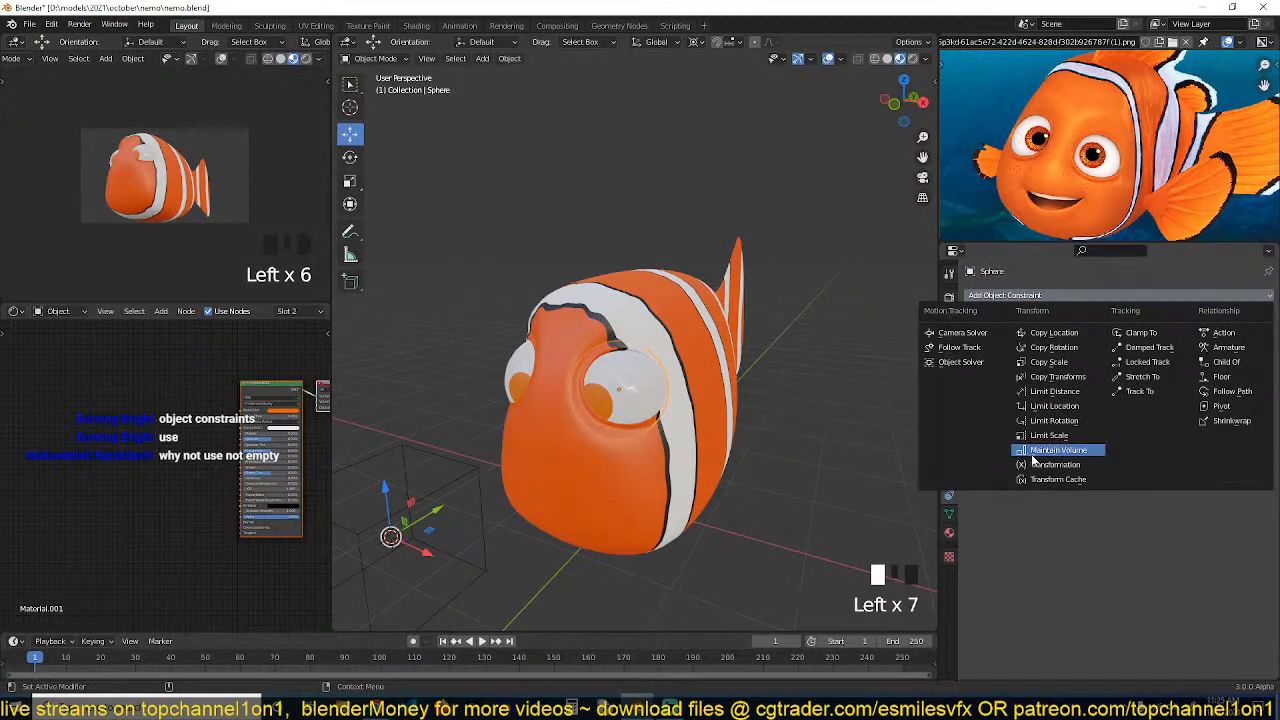
left_click(1136, 392)
left_click_drag(1250, 339, 438, 488)
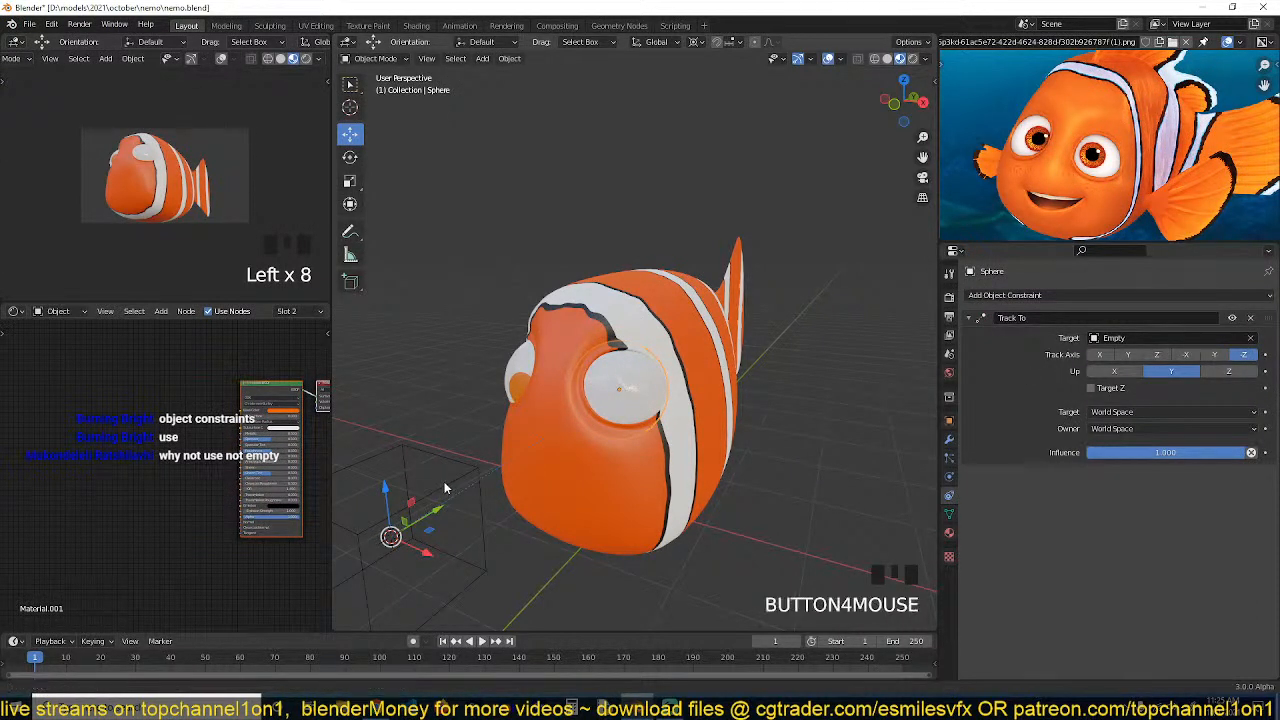
Test the tracking by grabbing the Empty, and enable Target Z on the eyeball's Track To constraint
left_click(446, 490)
key("g")
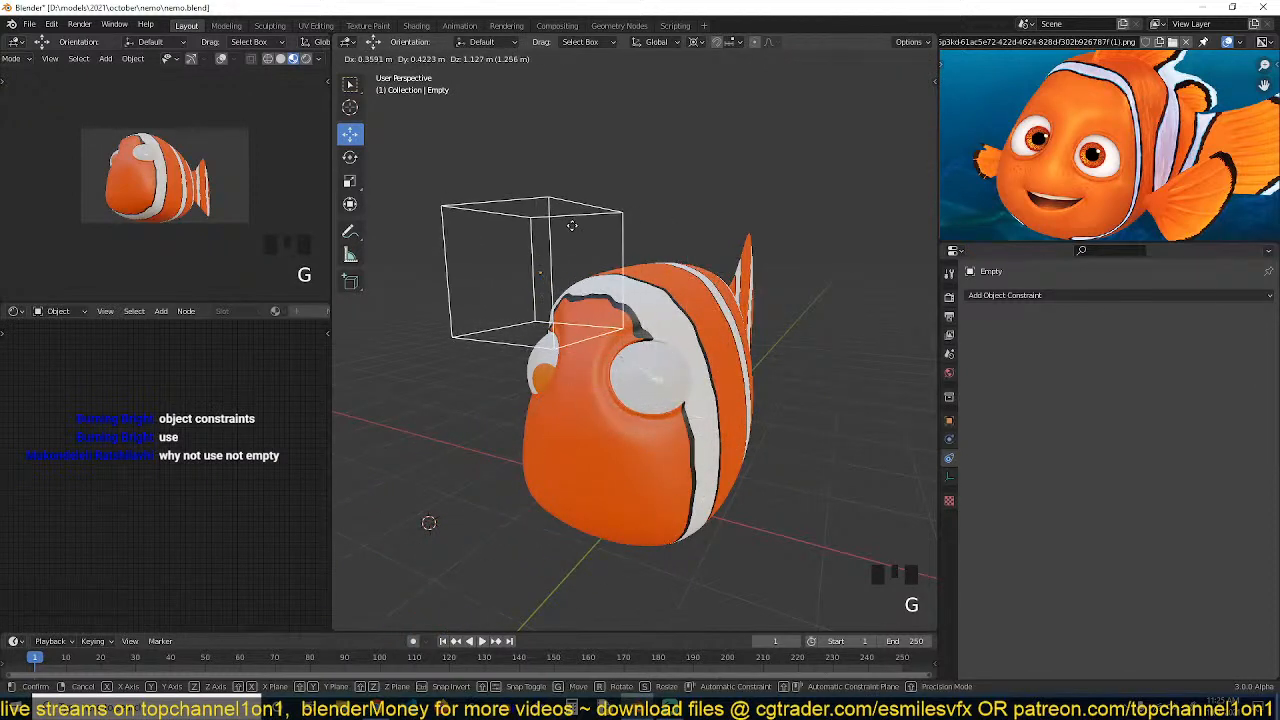
right_click(549, 331)
left_click(675, 410)
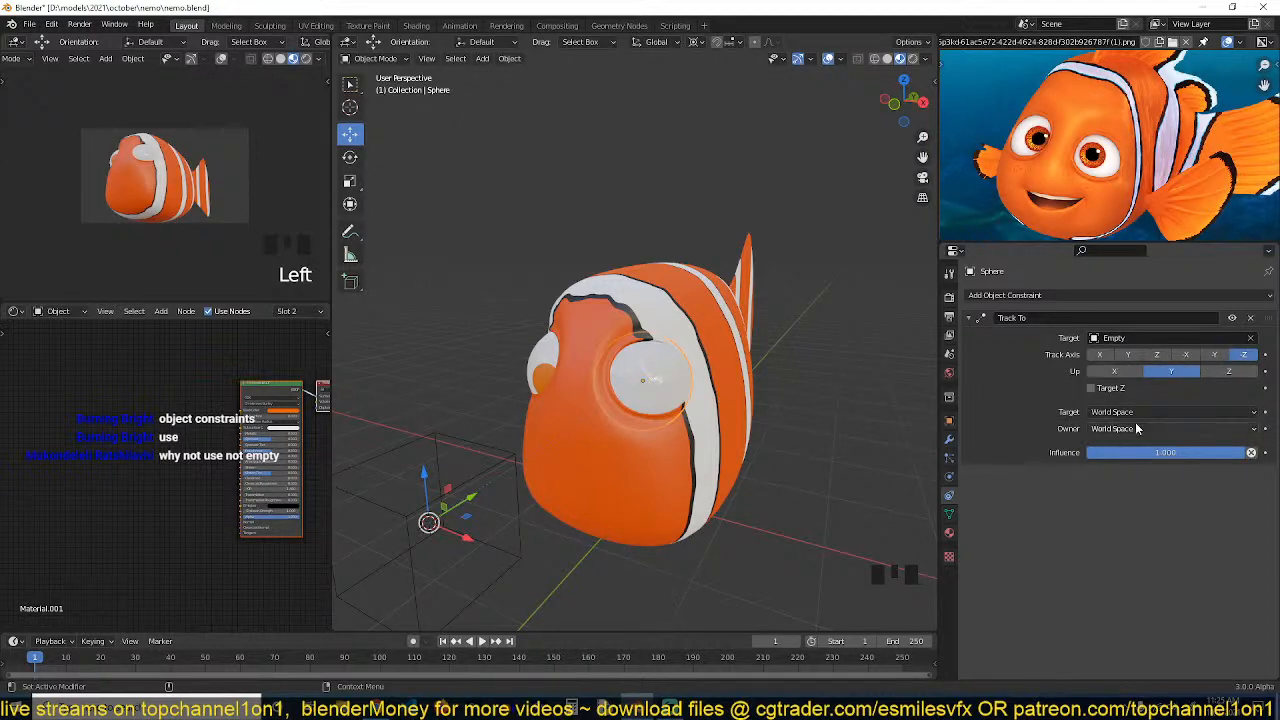
left_click(1111, 390)
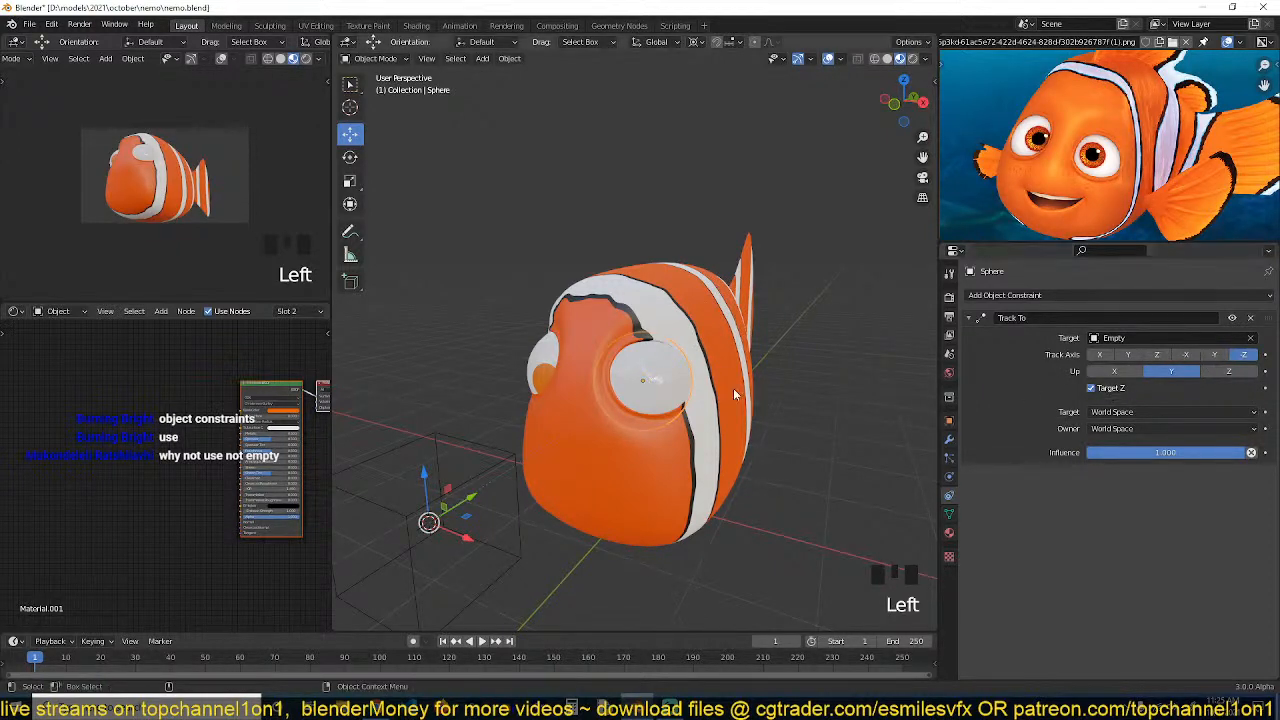
Check how the eyeball follows the Empty by moving it in wireframe, solid and material preview shading
key("z")
key("grave")
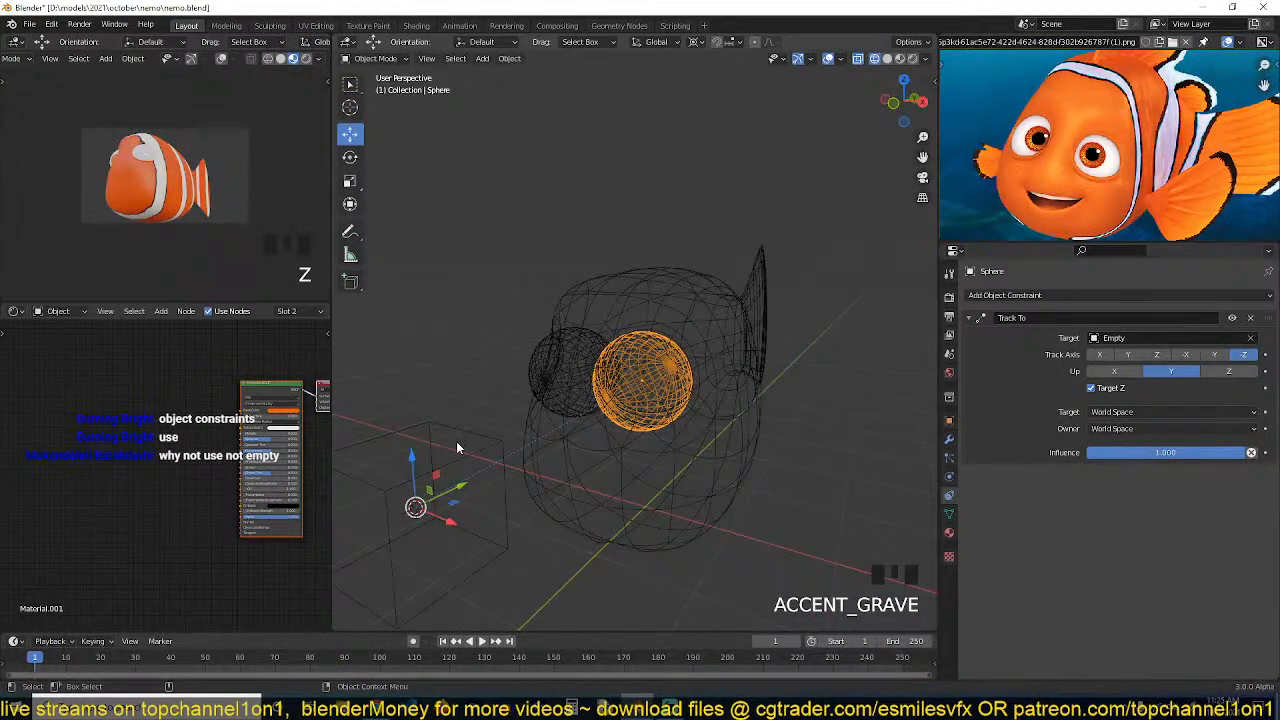
double_click(456, 441)
key("g")
right_click(556, 406)
key("z")
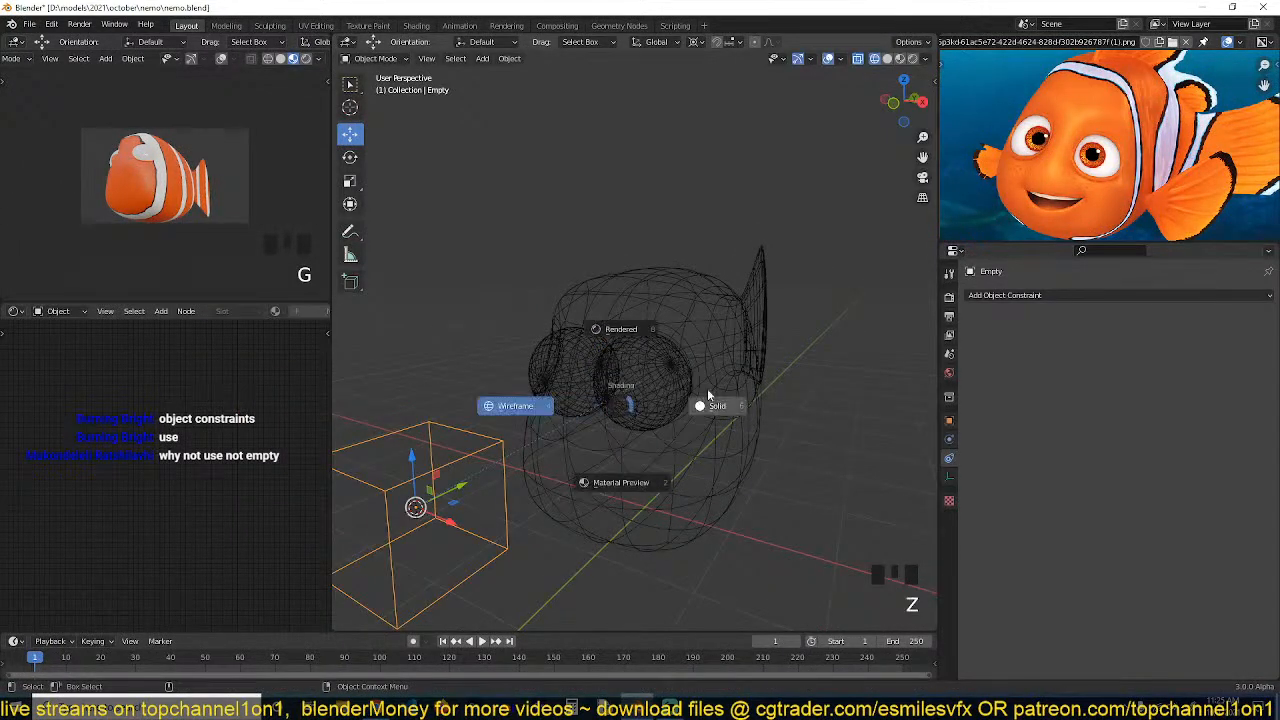
left_click(637, 374)
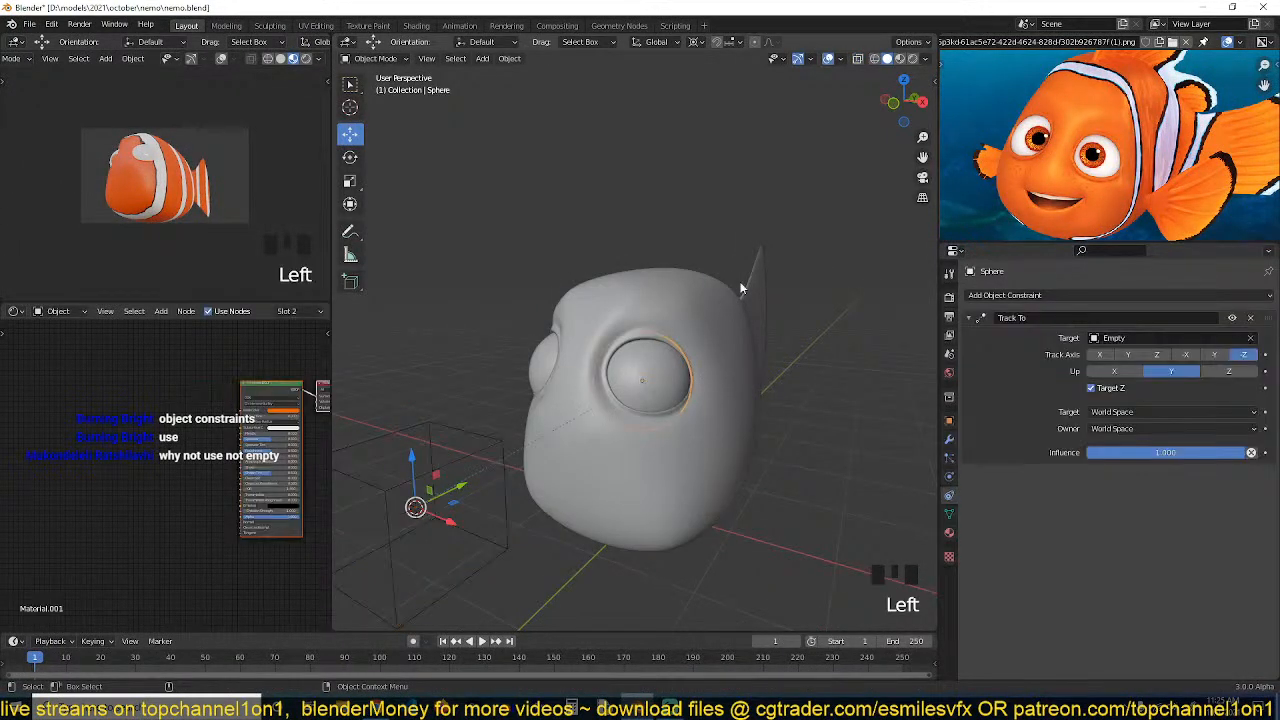
left_click(899, 59)
left_click(445, 465)
key("g")
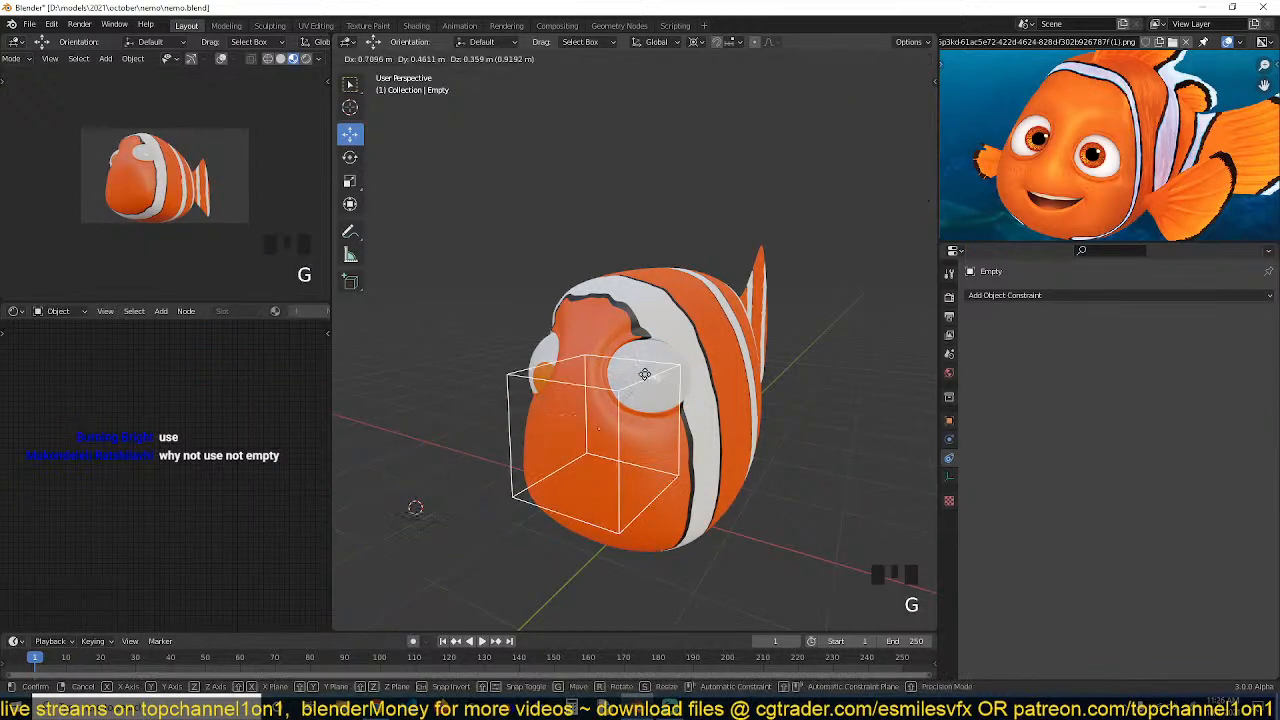
right_click(681, 350)
left_click(668, 362)
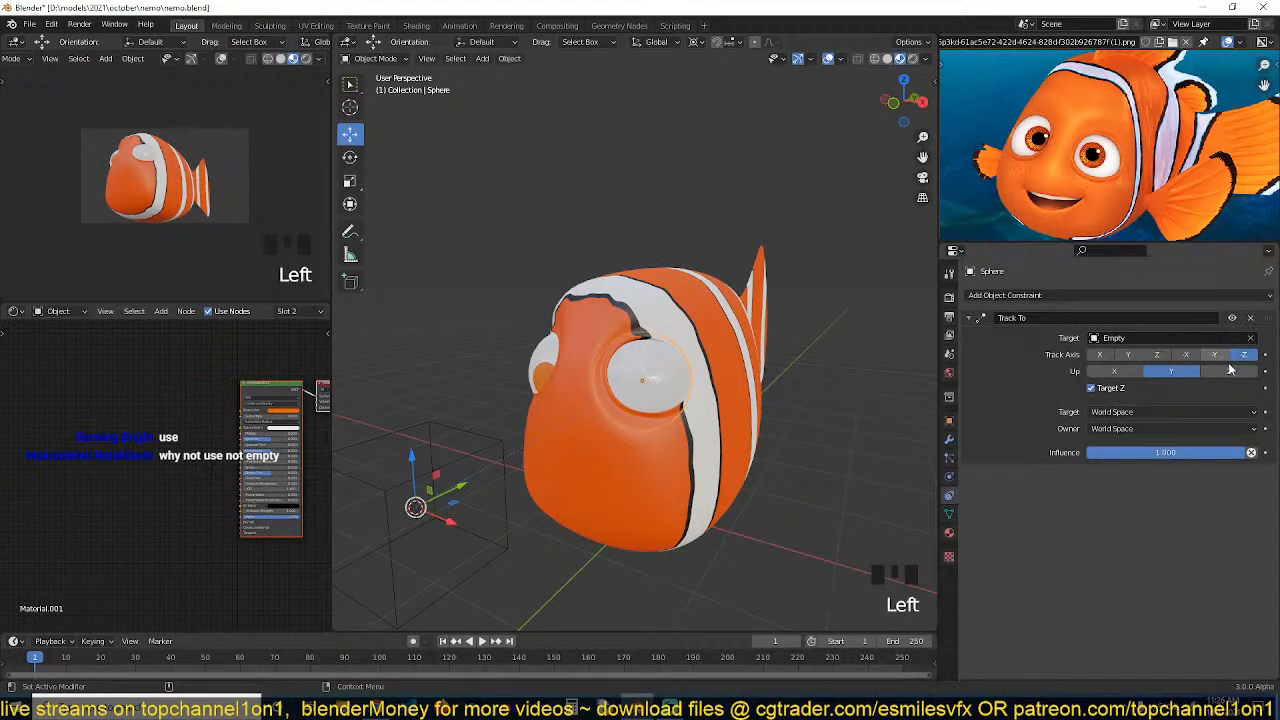
Set the eyeball's Track To axis to Z and test it by briefly grabbing the Empty
left_click(1157, 354)
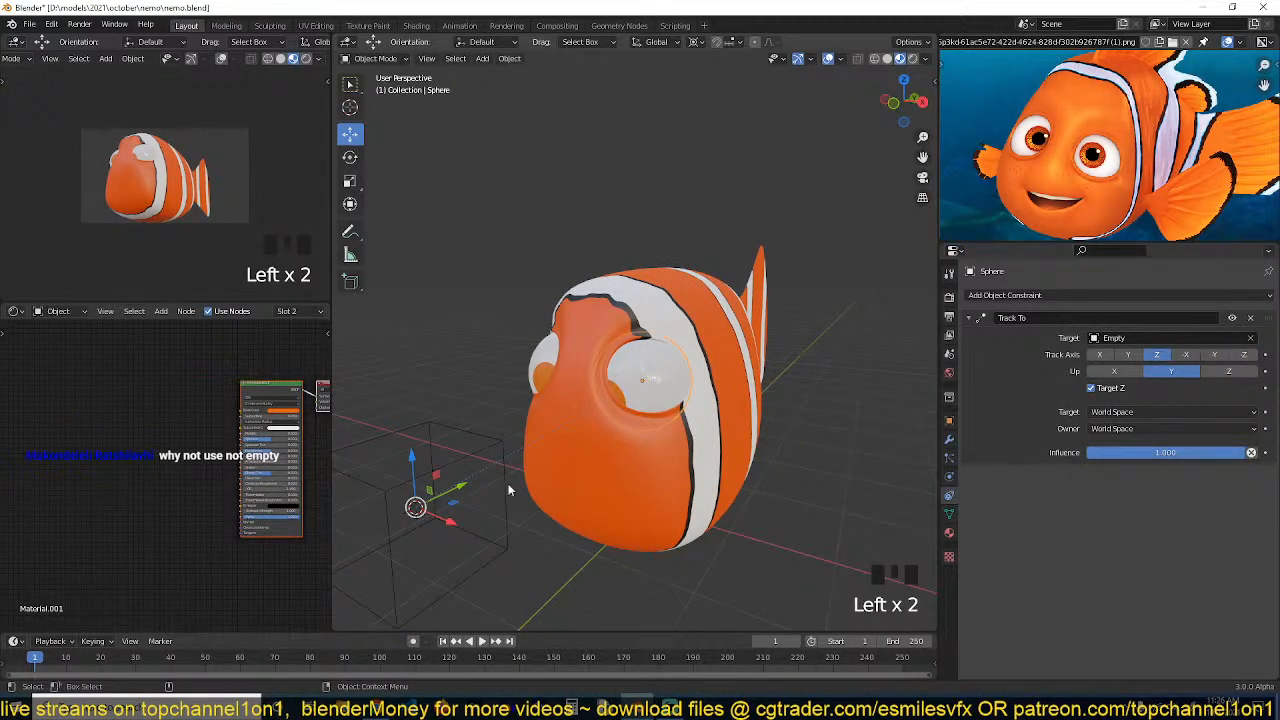
left_click(480, 436)
key("g")
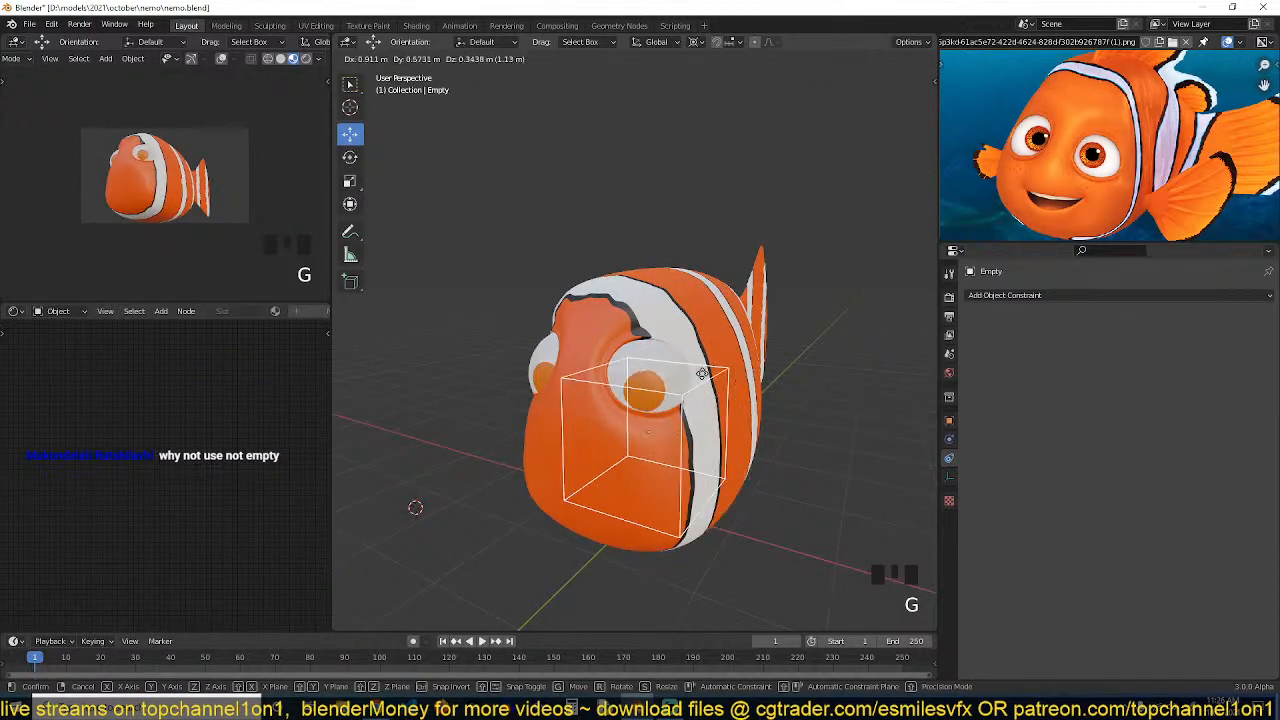
right_click(698, 372)
middle_click_drag(647, 379, 661, 406)
Copy the Track To constraint from the eyeball to the second eyeball with Copy Constraints to Selected Objects
left_click(550, 374)
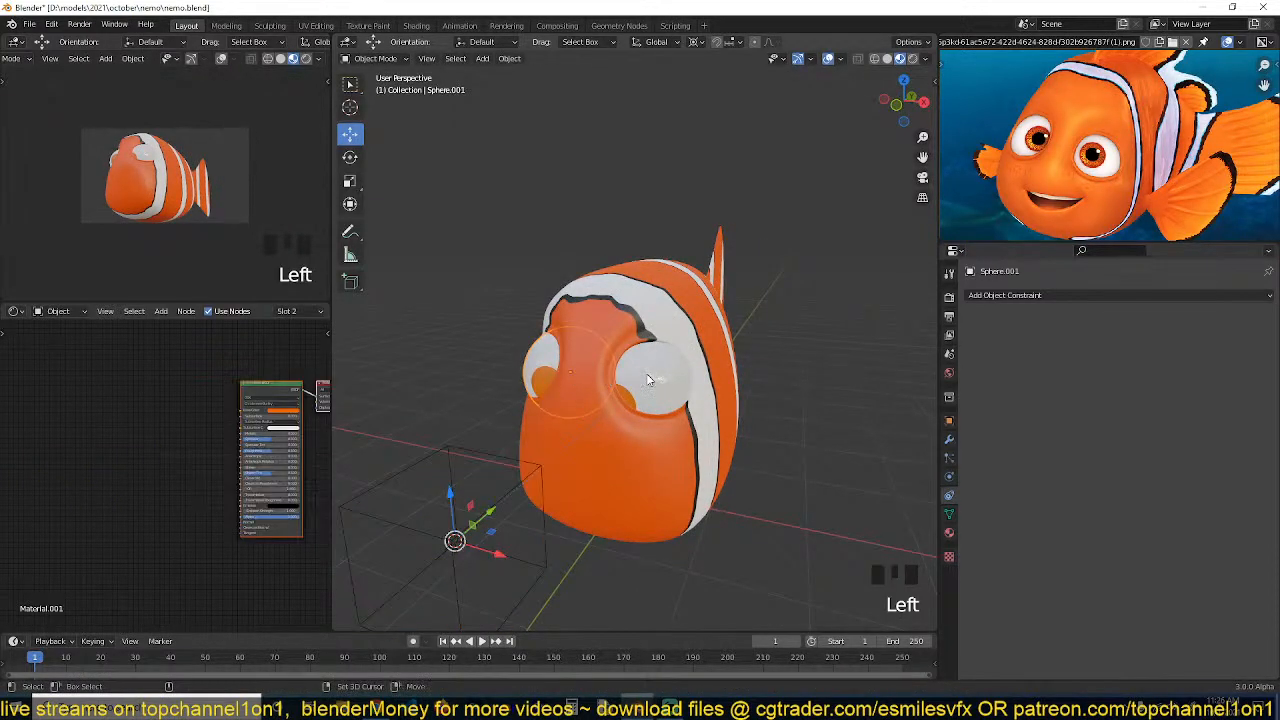
left_click(647, 379, "shift")
key("ctrl+l")
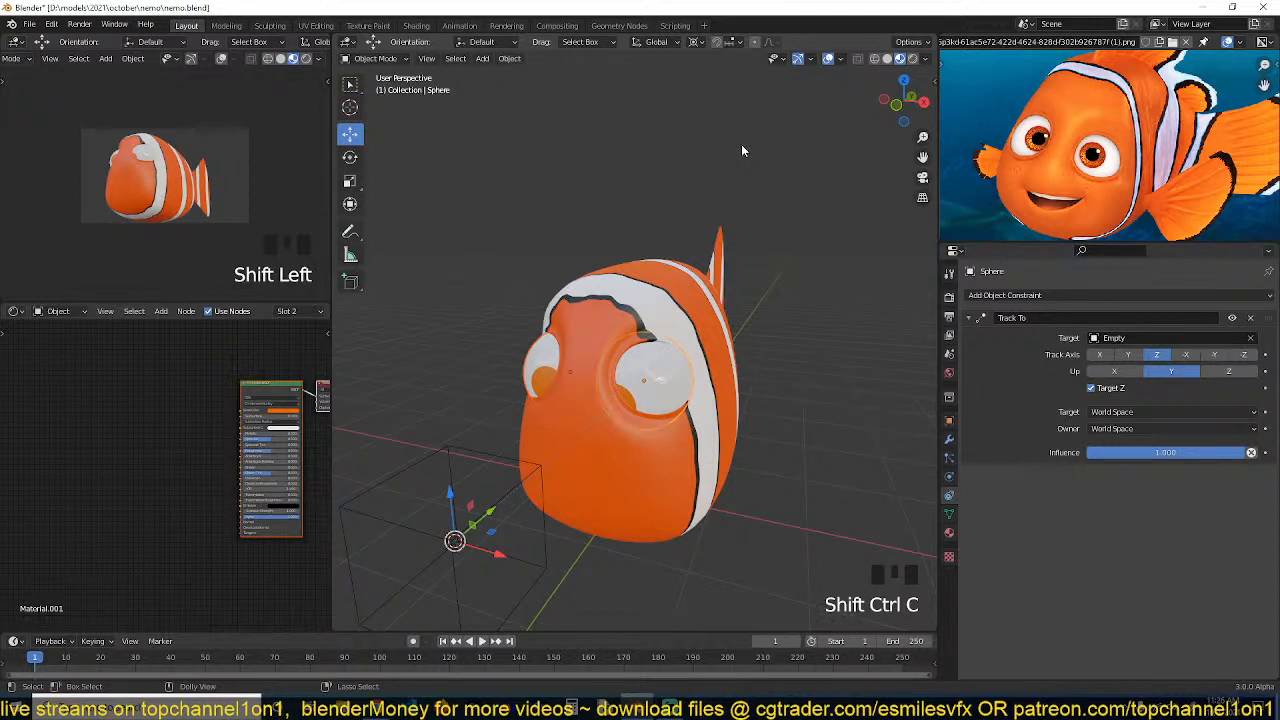
left_click(509, 58)
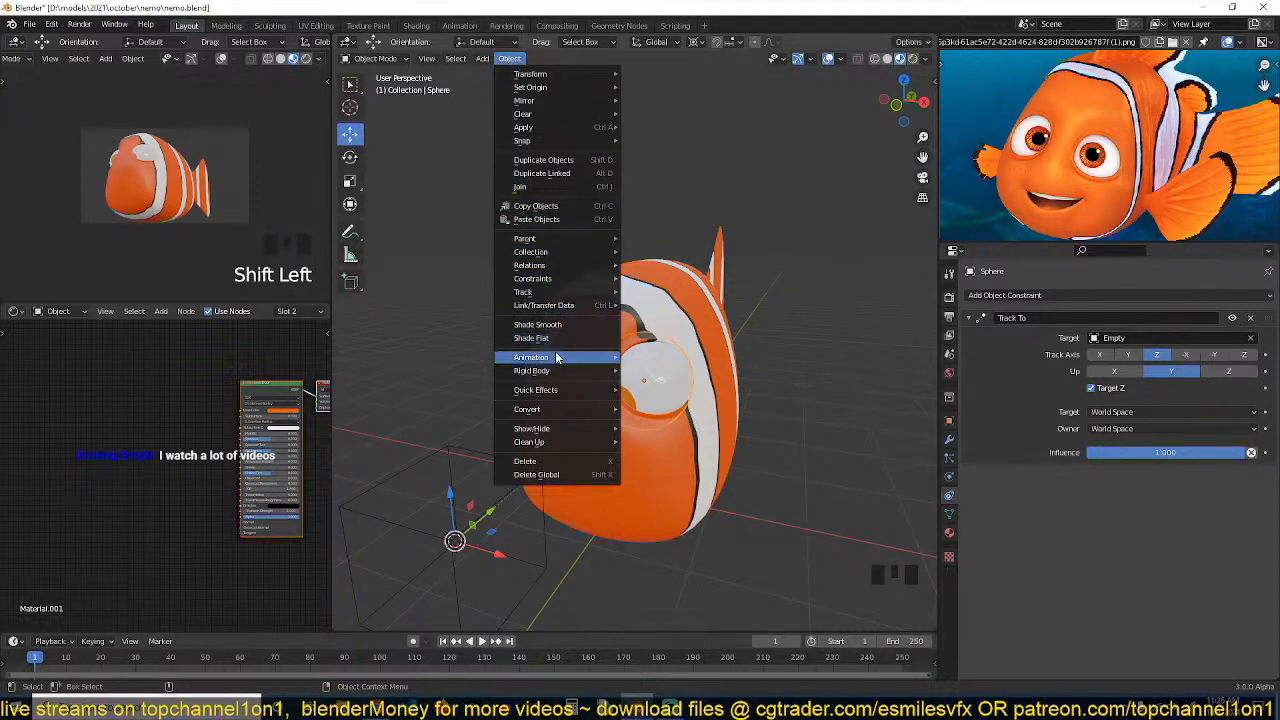
mouse_move(585, 278)
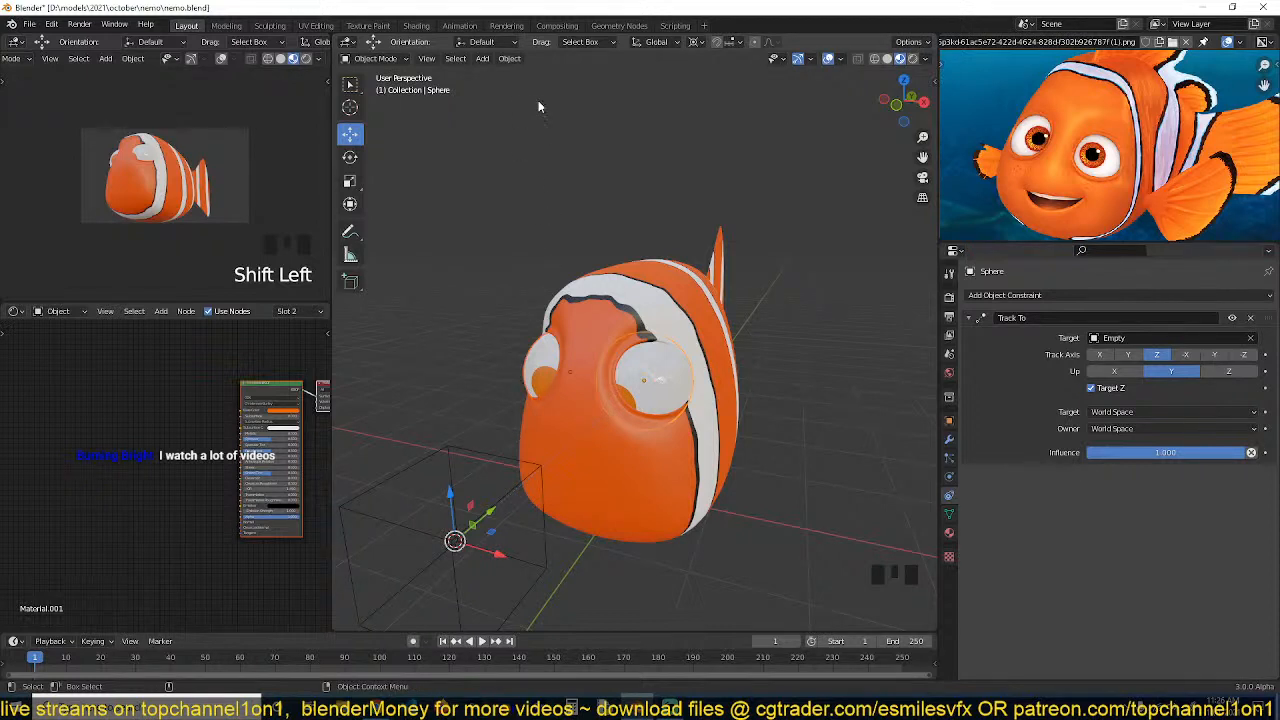
left_click(512, 58)
mouse_move(596, 280)
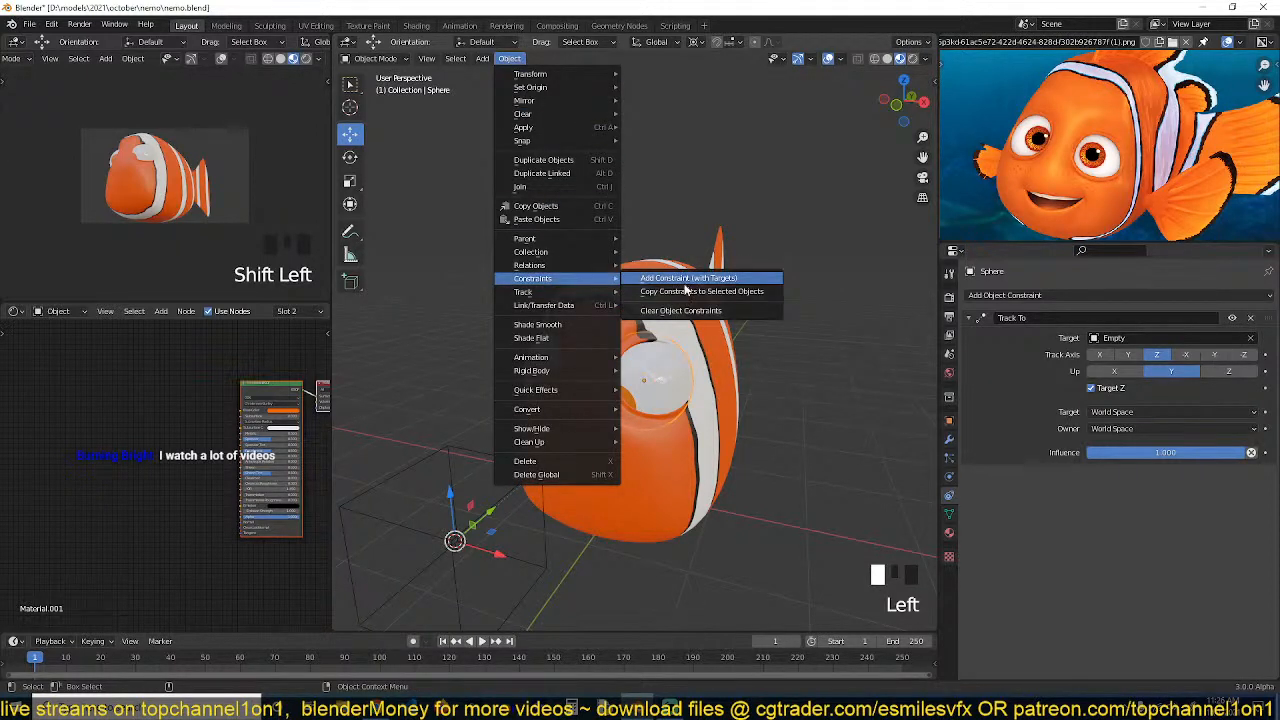
left_click(700, 291)
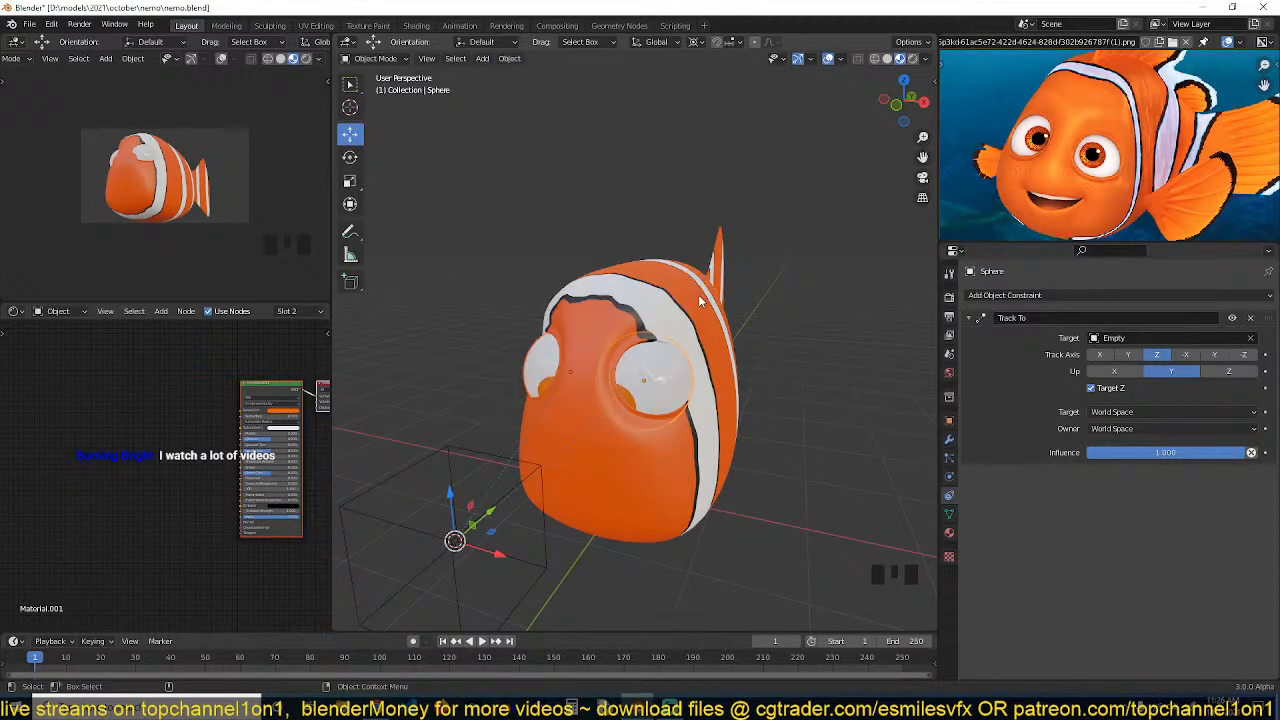
Grab the Empty to check how both eyeballs follow it
left_click(494, 456)
key("g")
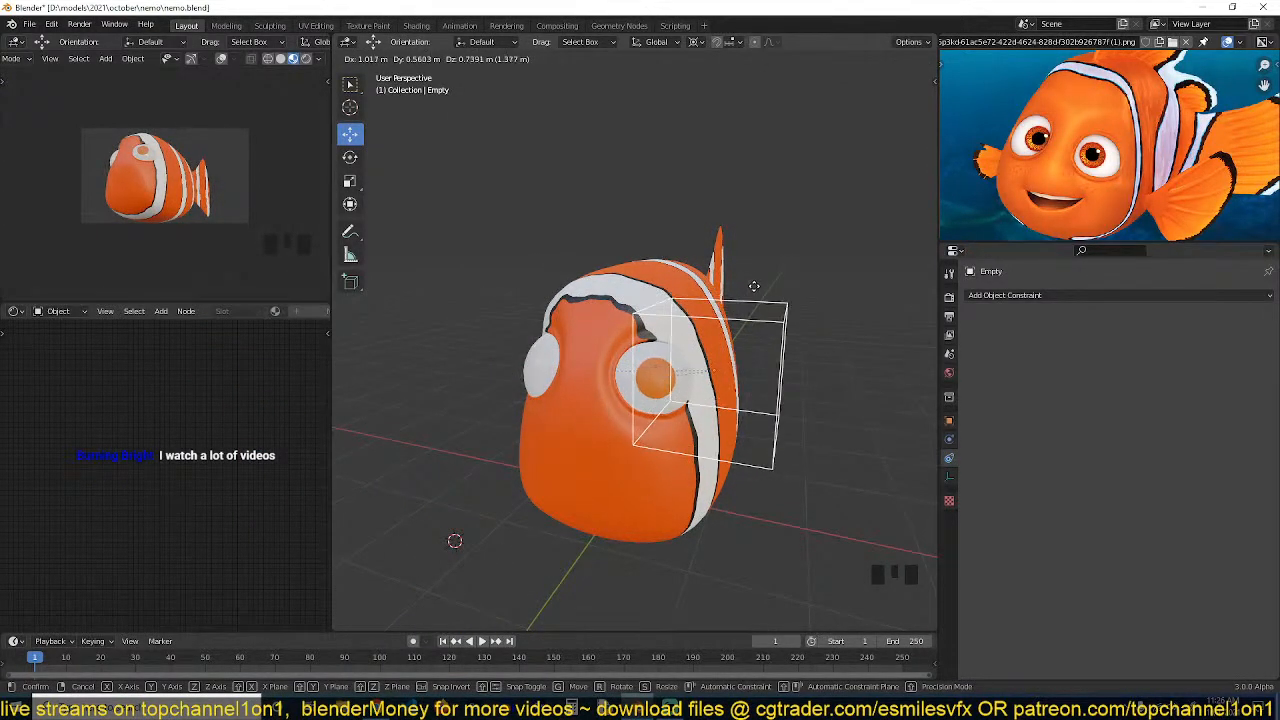
right_click(627, 306)
mouse_move(669, 331)
middle_mouse_down()
mouse_move(789, 341)
mouse_move(827, 323)
mouse_move(694, 332)
mouse_move(686, 345)
middle_mouse_up()
scroll(732, 330, "down", 1)
scroll(686, 346, "up", 2)
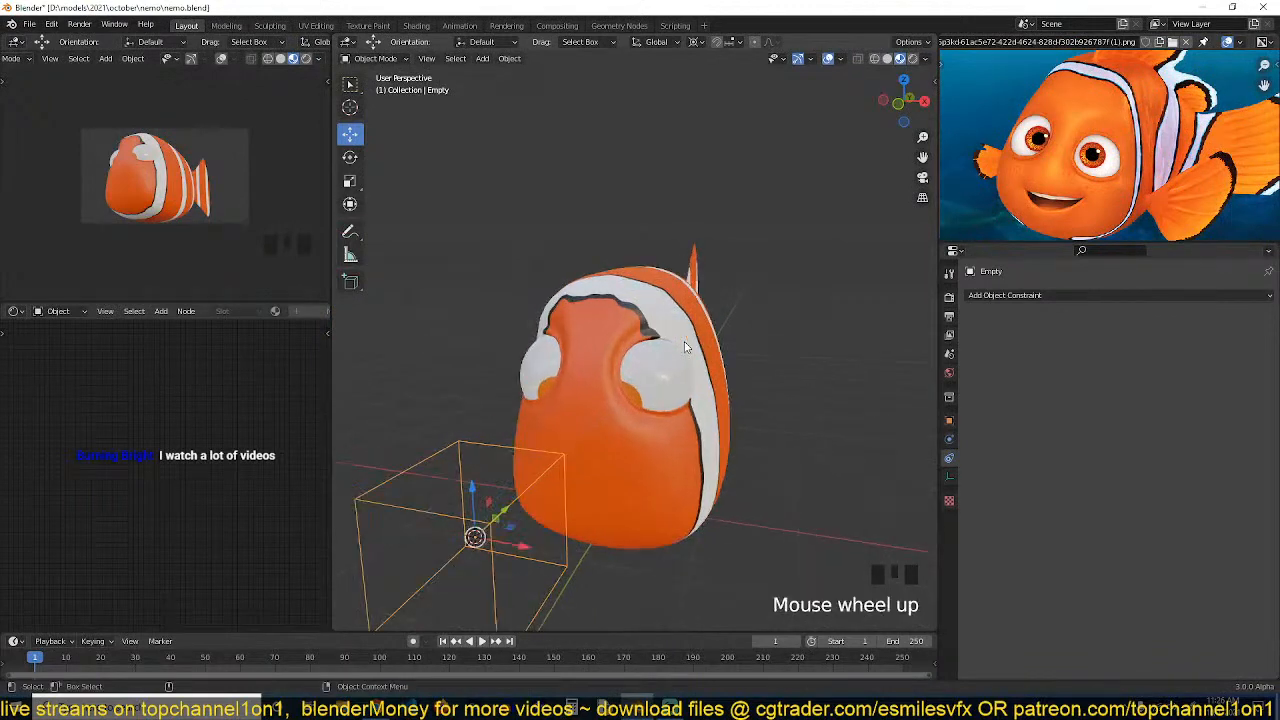
left_click(675, 382)
key("Tab")
key("a")
key("r")
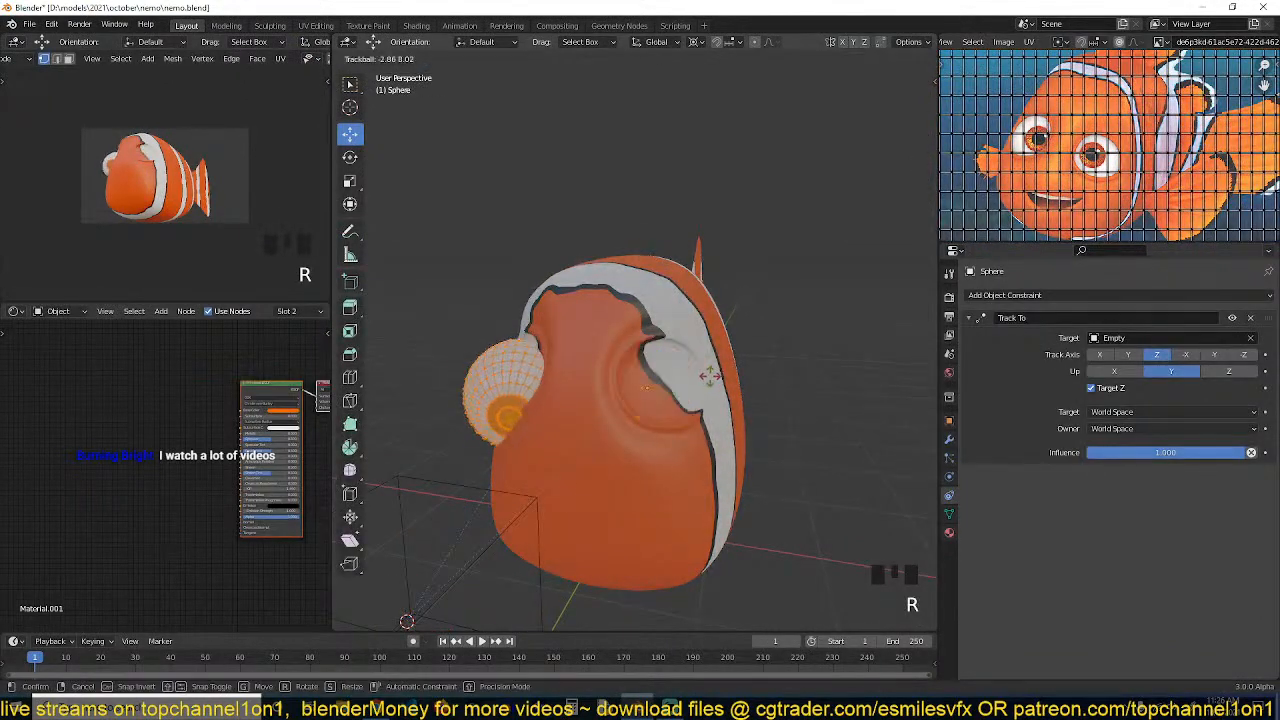
right_click(711, 375)
key("alt+a")
left_click(663, 391)
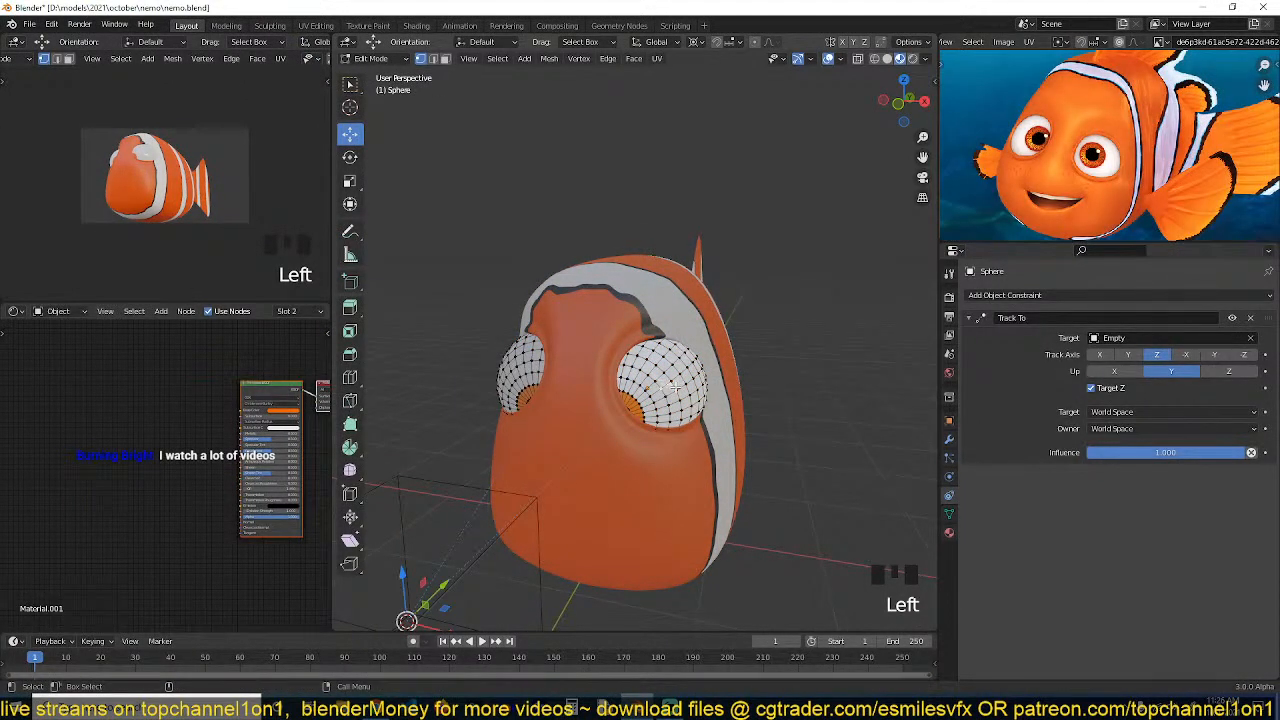
key("ctrl+l")
key("period")
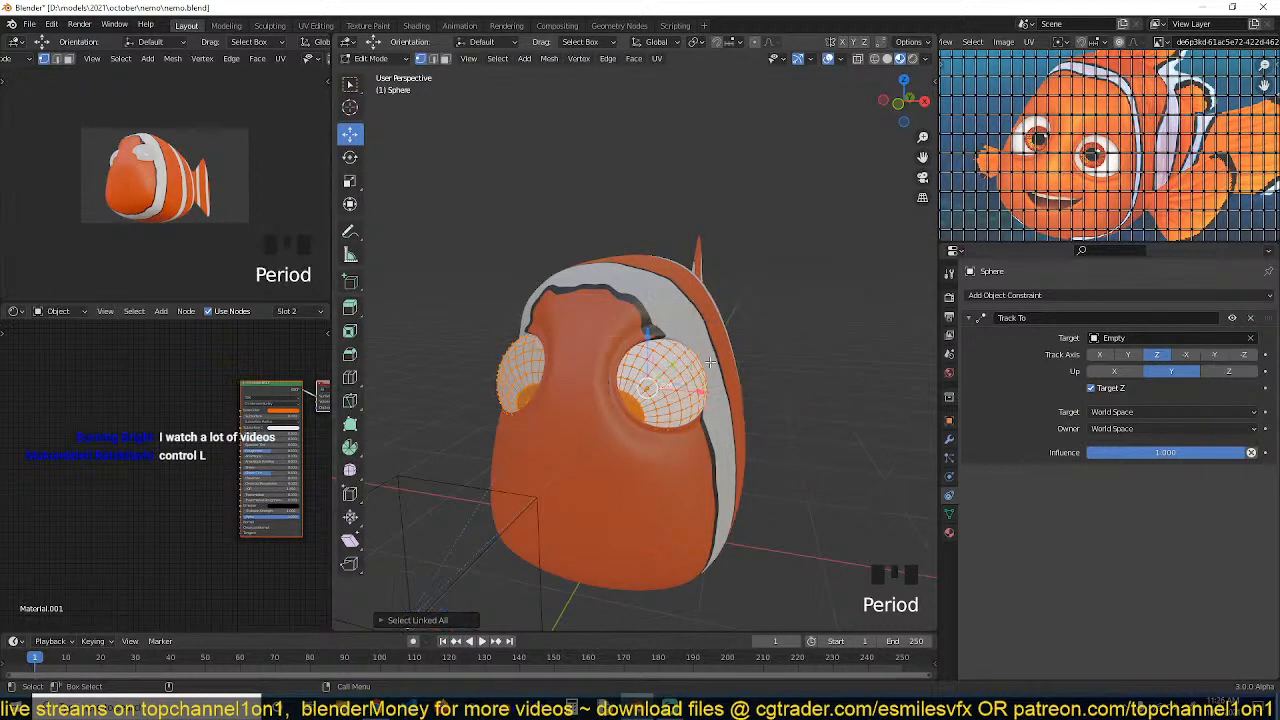
key("r")
key("r")
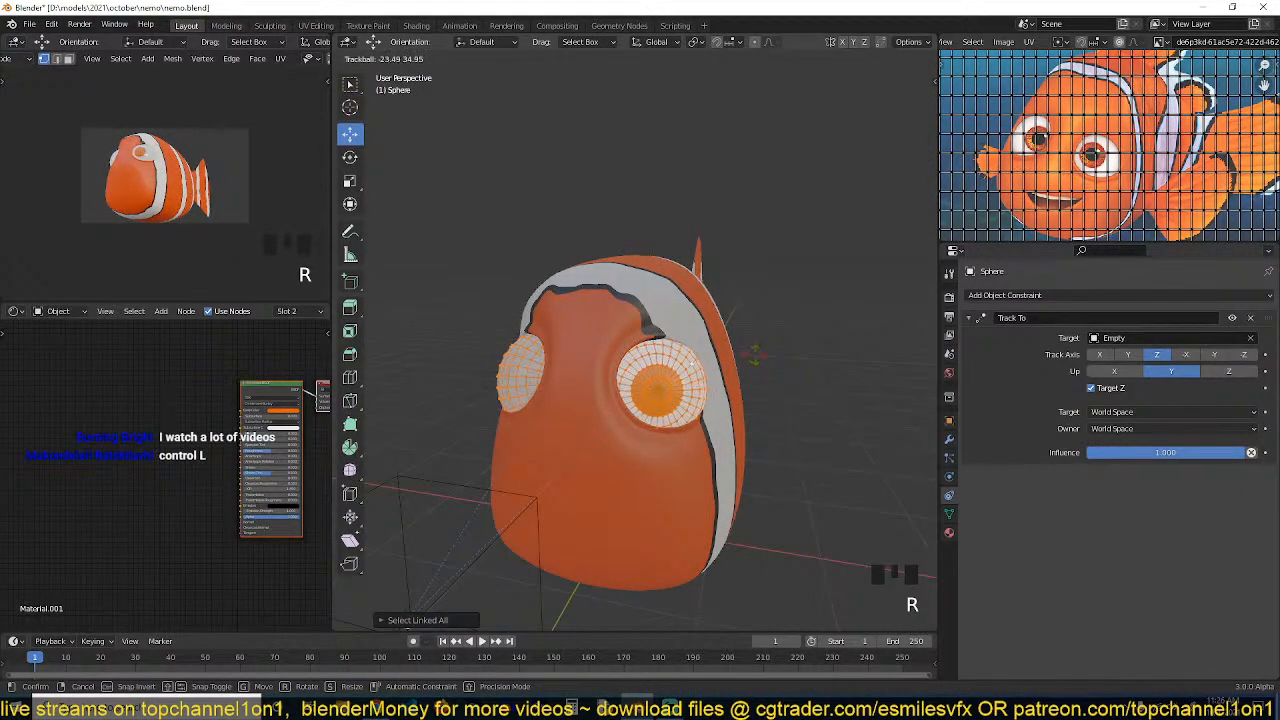
right_click(752, 357)
key("Tab")
key("grave")
middle_click_drag(751, 357, 628, 462)
key("alt+a")
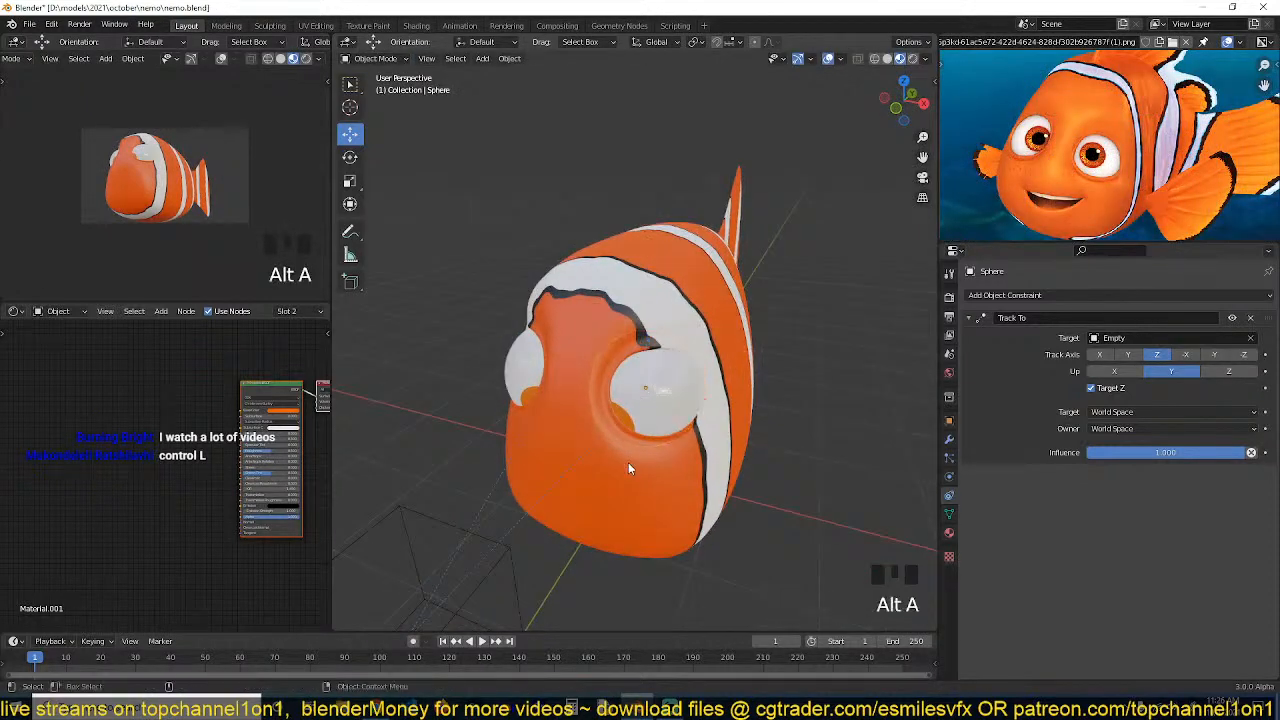
Move the Empty out beside the right side of the fish
scroll(628, 462, "down", 2)
left_click(552, 471)
key("g")
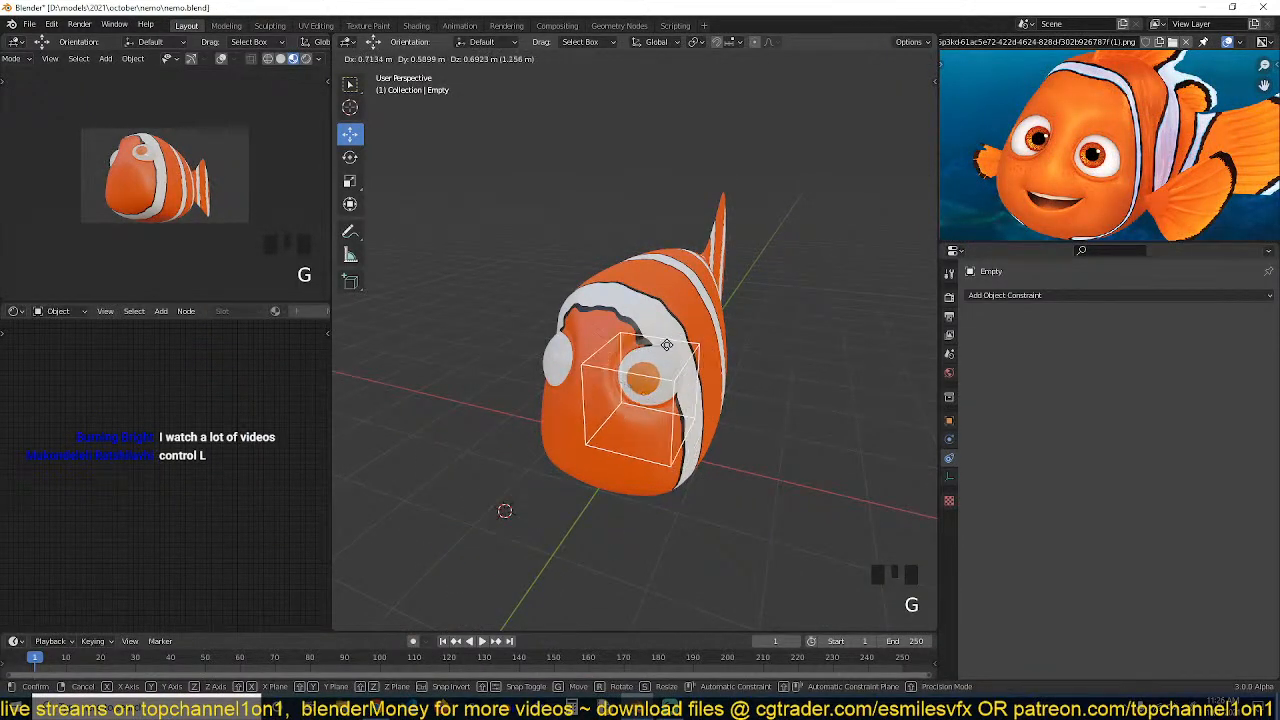
right_click(643, 338)
key("grave")
middle_click_drag(627, 391, 740, 374)
key("grave")
middle_click_drag(605, 445, 561, 437)
key("g")
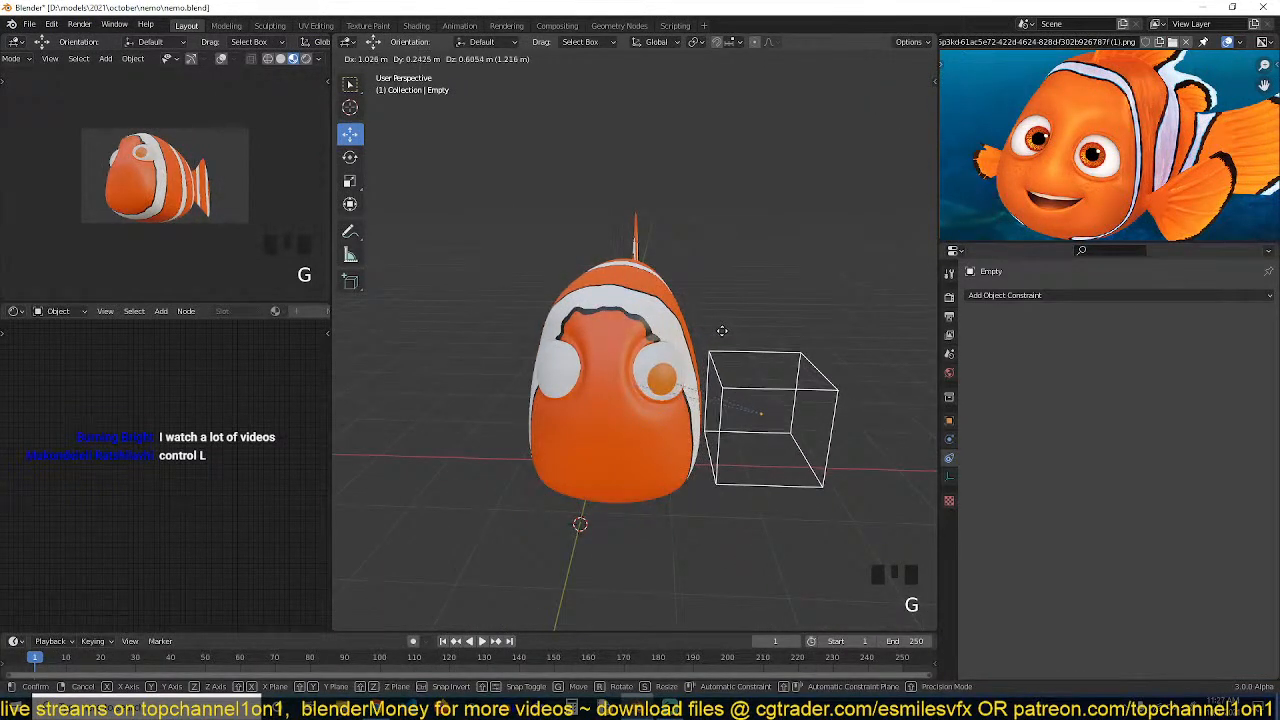
left_click(722, 330)
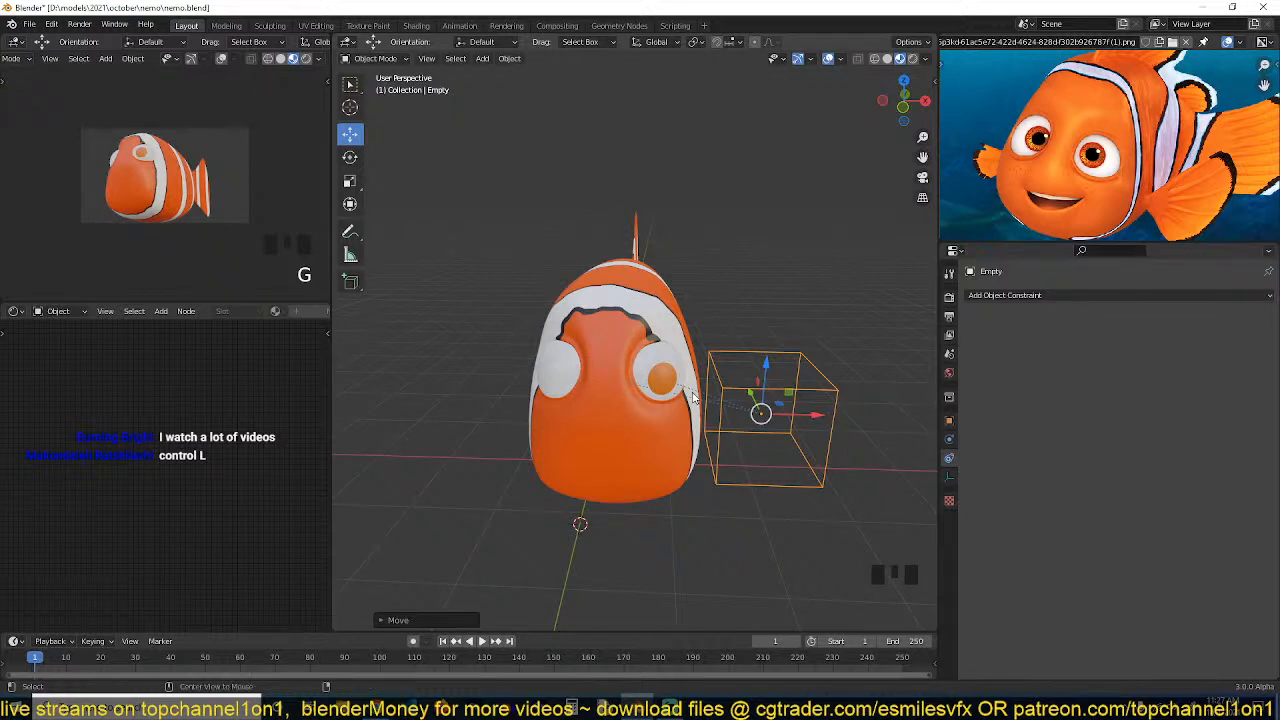
Clear the Empty's location and delete the Empty
key("alt+g")
key("grave")
middle_click_drag(693, 397, 608, 427)
scroll(608, 427, "up", 3)
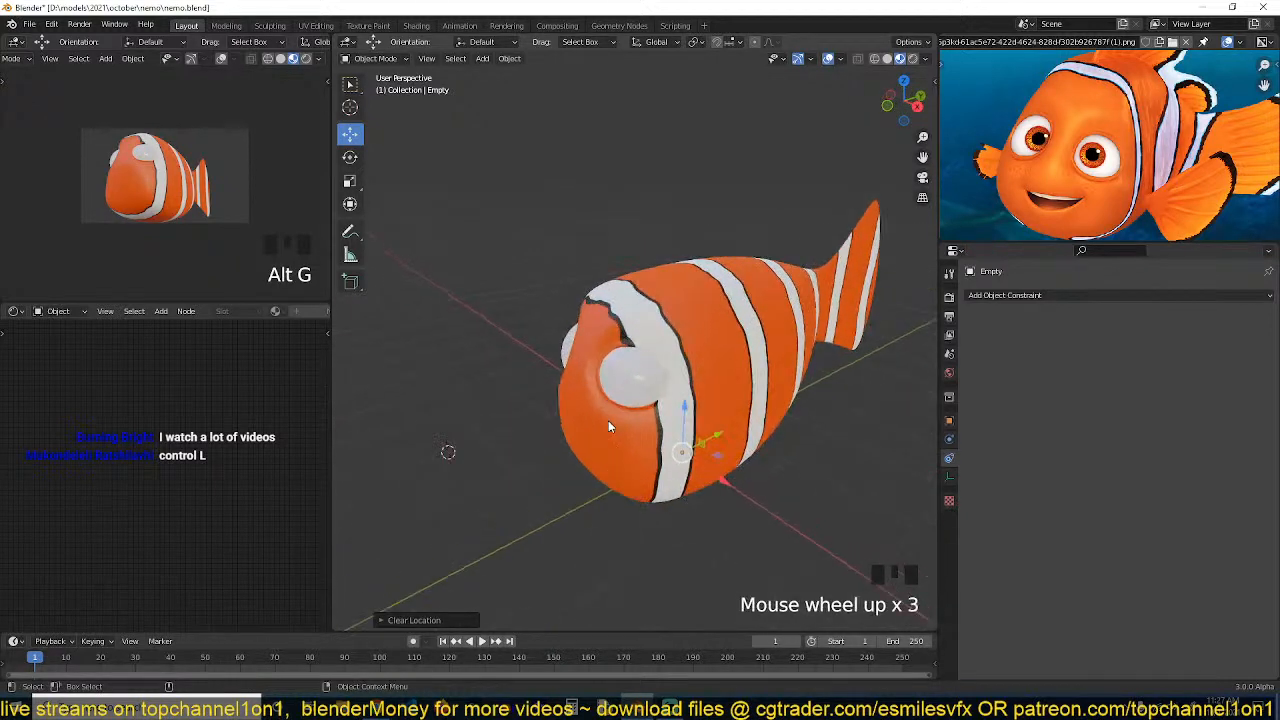
key("x")
left_click(617, 420)
Delete the first eyeball's Track To constraint and rotate the eyeball freely with trackball rotation
left_click(642, 378)
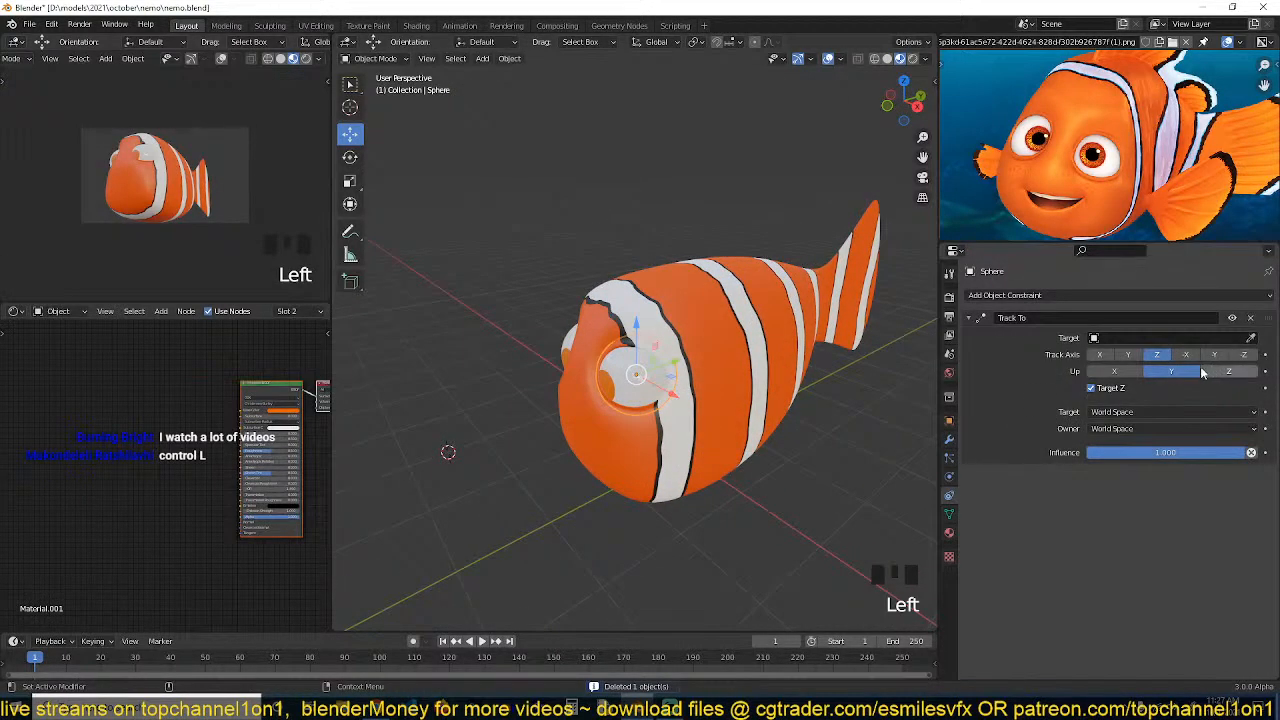
left_click(1251, 318)
key("grave")
key("r")
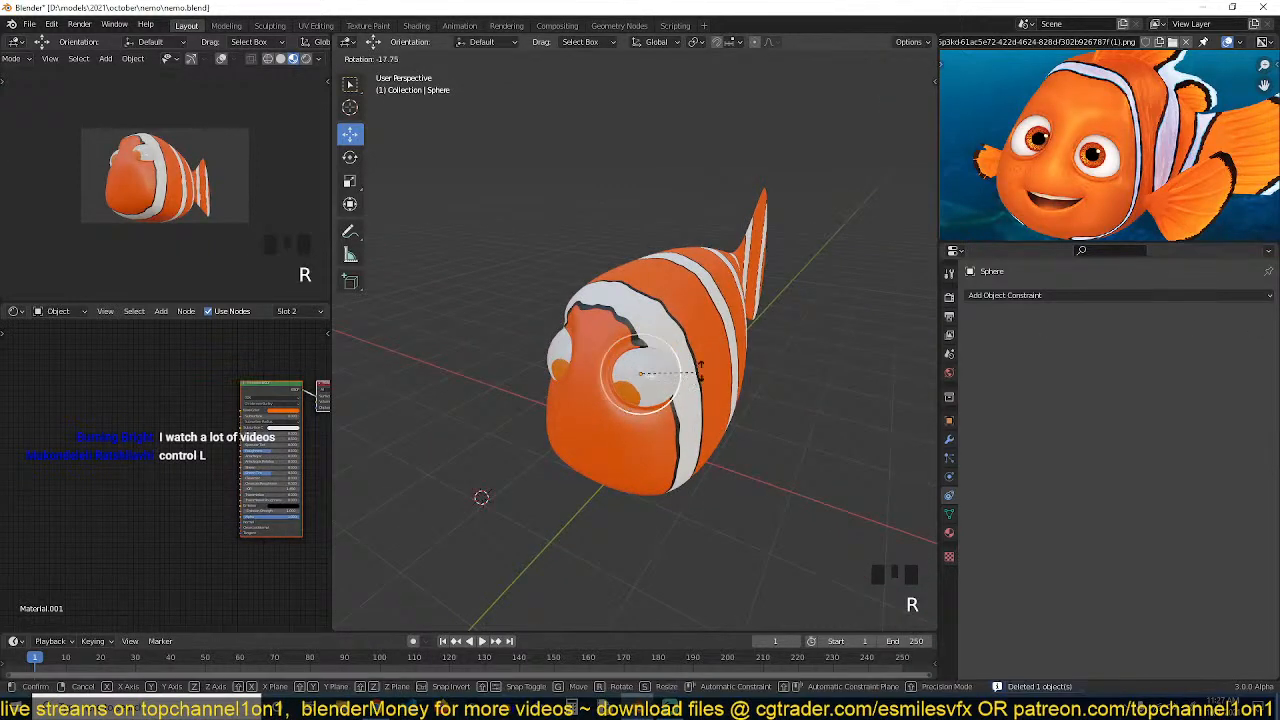
key("r")
left_click(708, 365)
Rotate the second eyeball with trackball rotation and delete its Track To constraint
left_click(557, 368)
key("r")
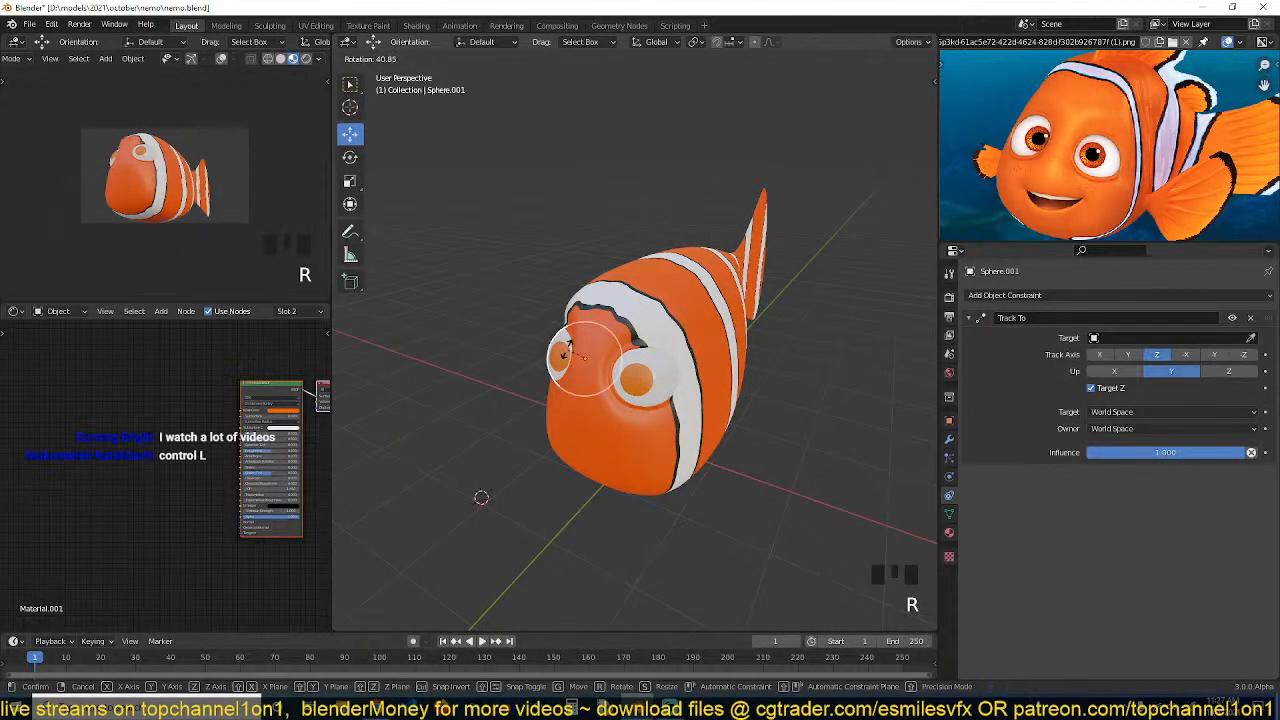
key("r")
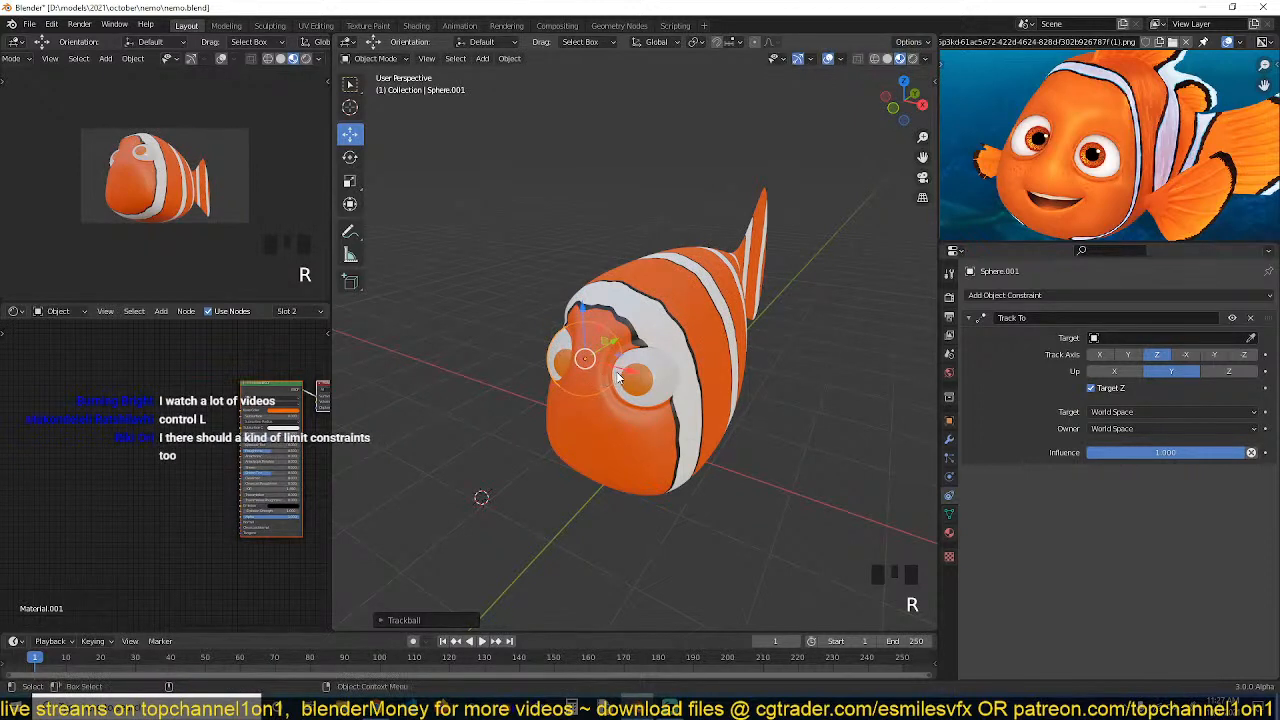
key("alt+a")
scroll(703, 450, "up", 2)
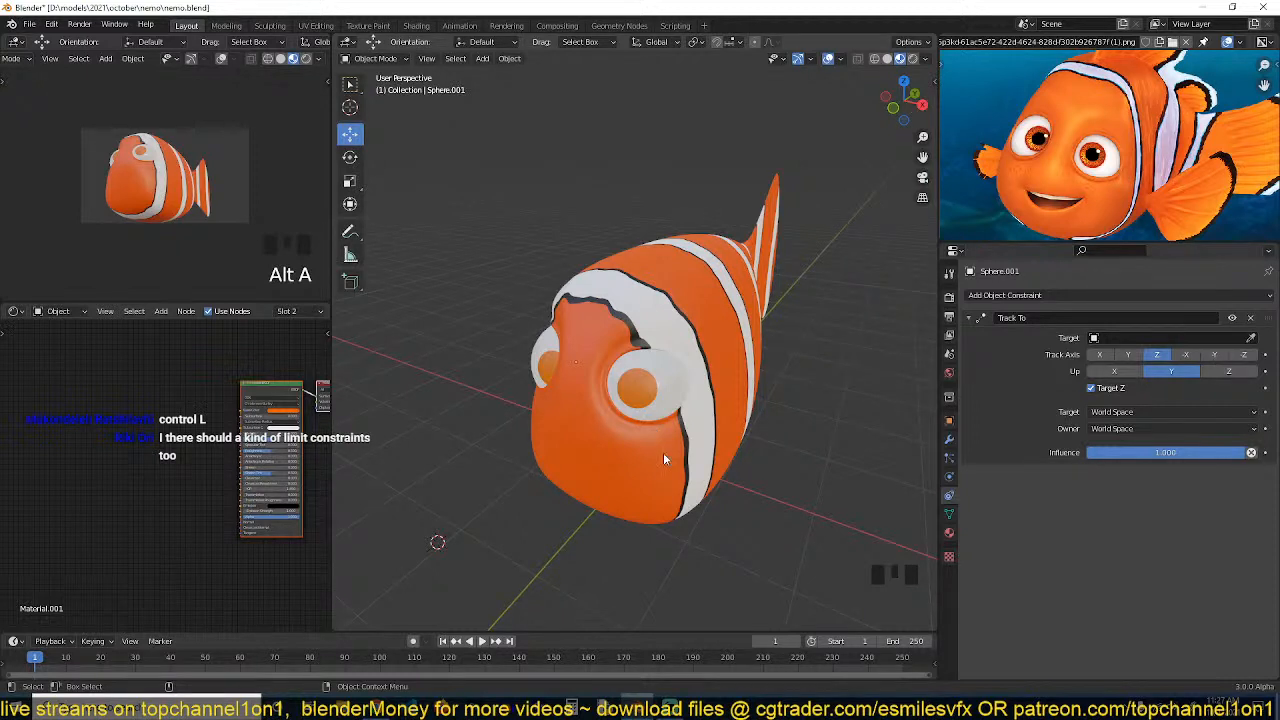
double_click(1250, 317)
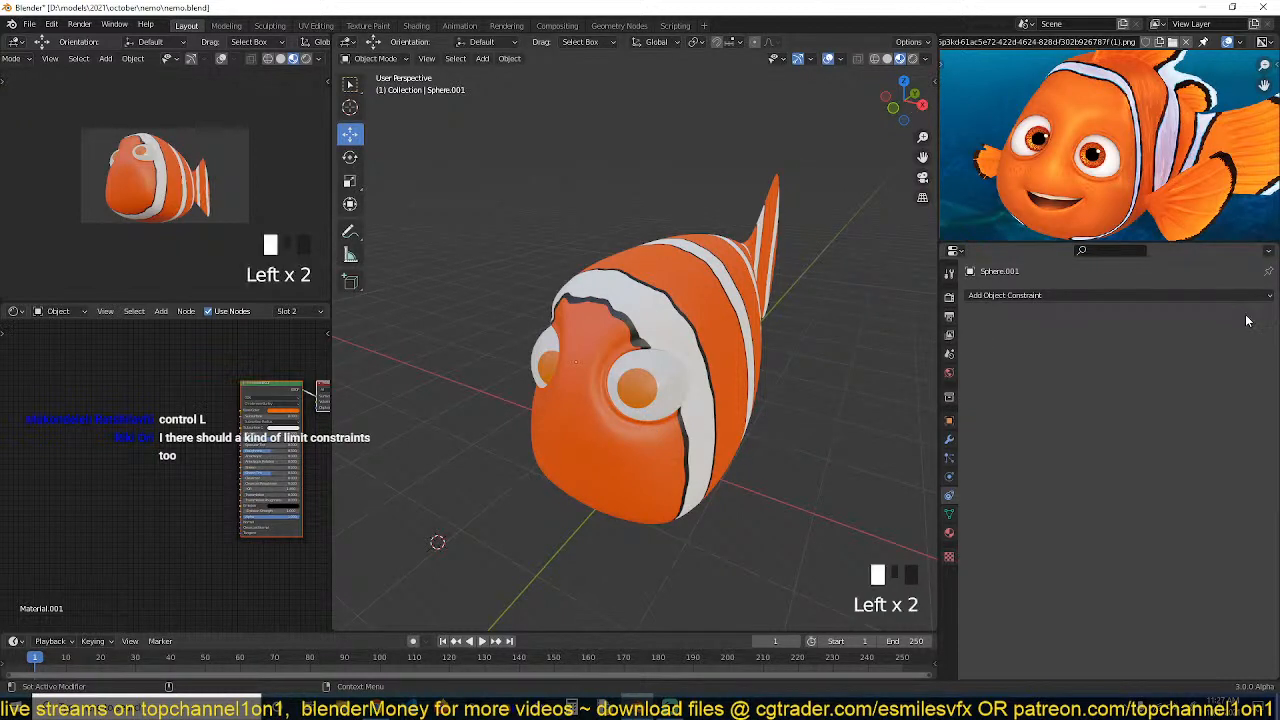
In Edit Mode on the body in right side view, box-select the lower front vertices and move them
left_click(697, 318)
key("alt+a")
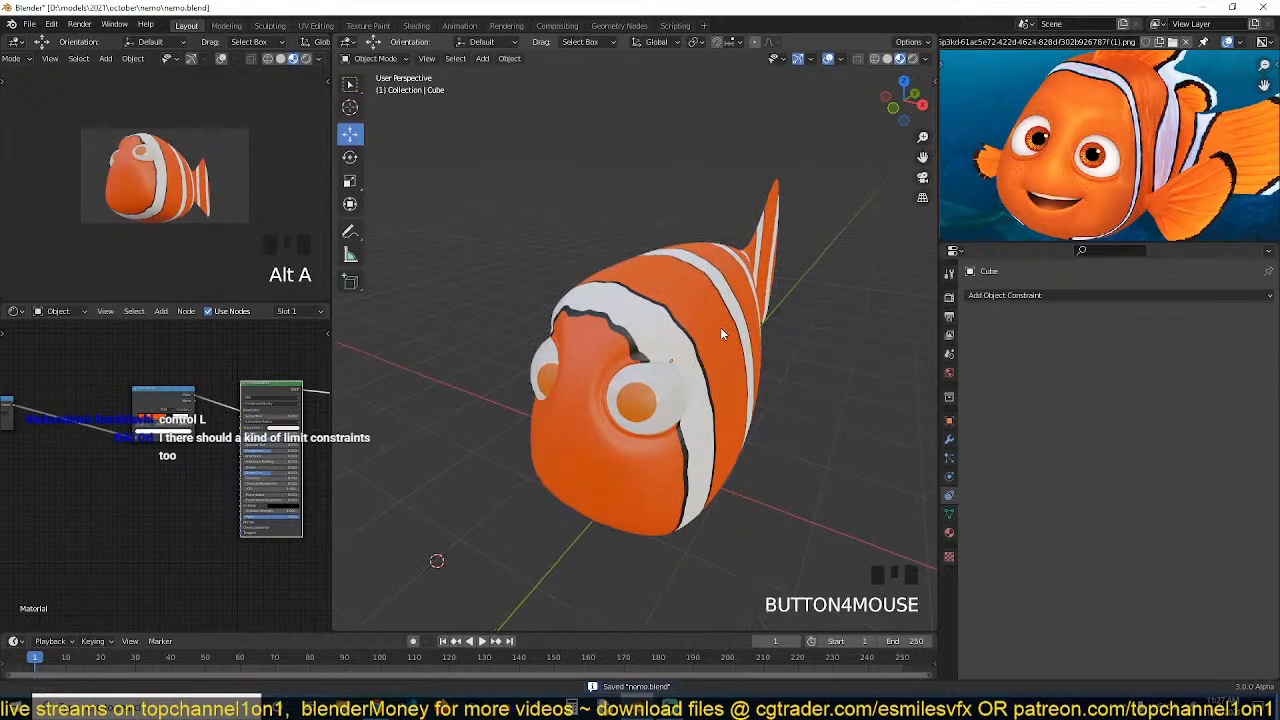
left_click(718, 350)
key("KP_1")
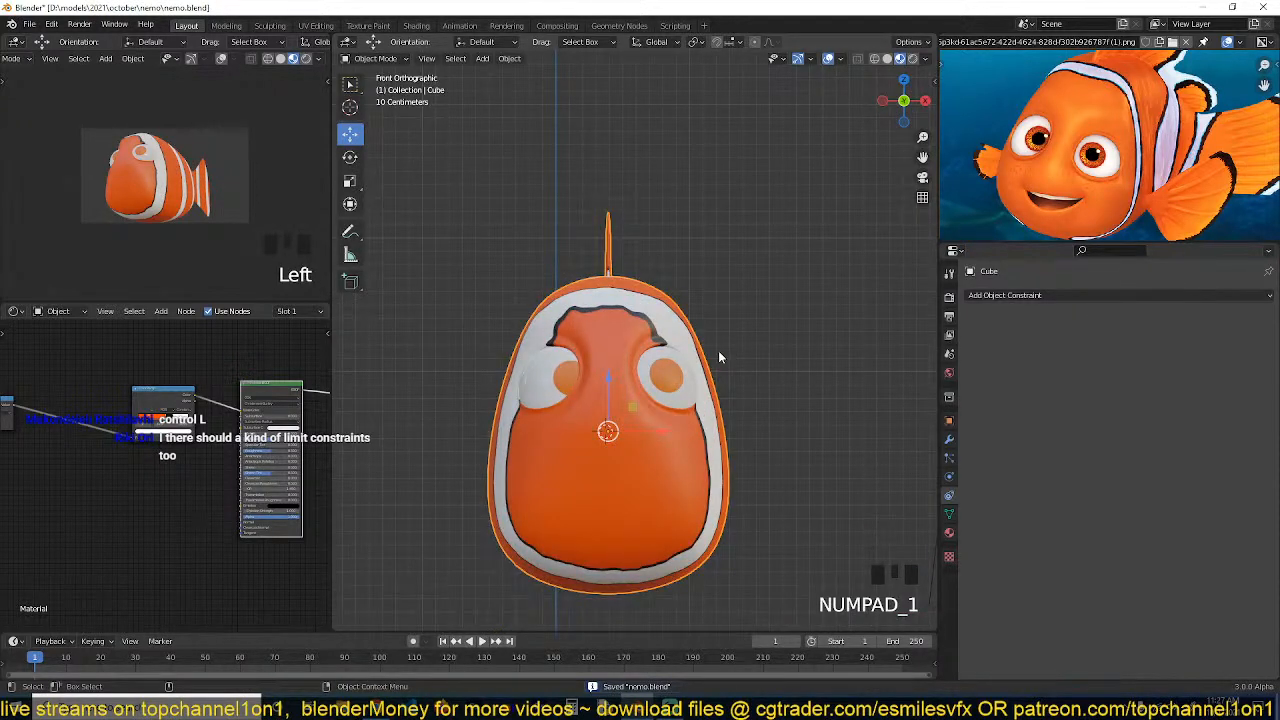
key("KP_3")
scroll(718, 351, "up", 4)
middle_click_drag(643, 429, 746, 305, "shift")
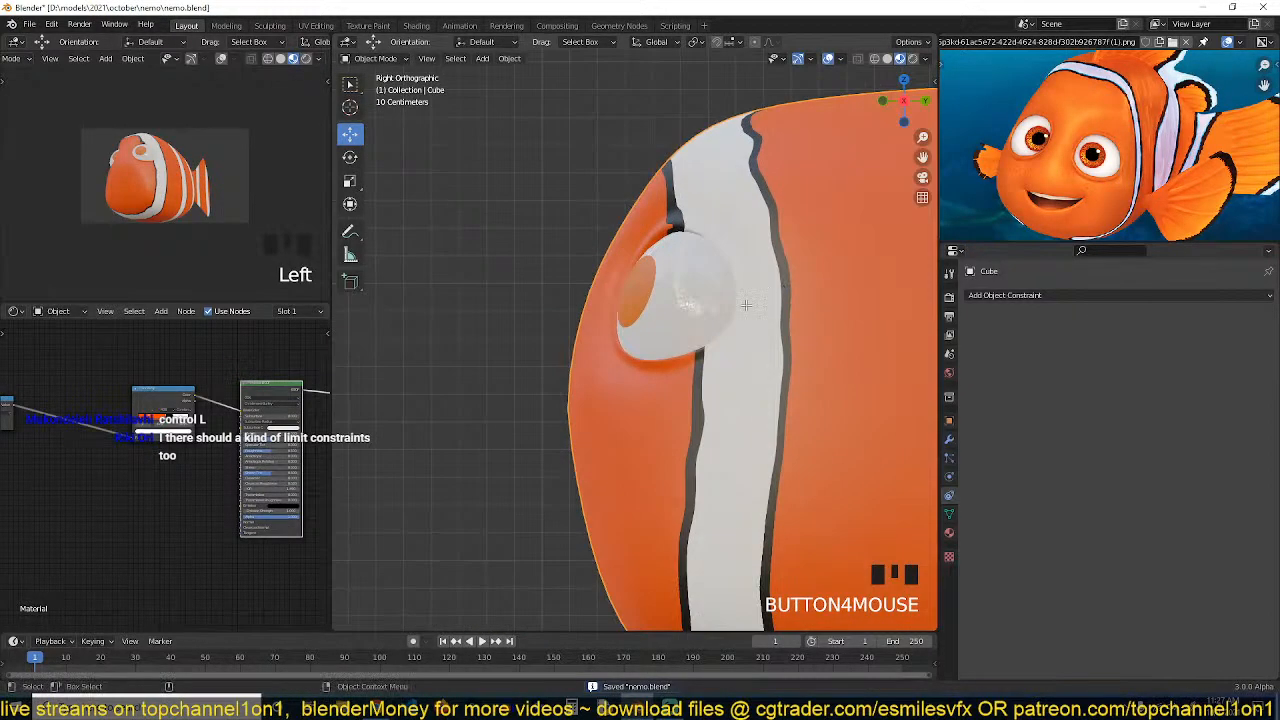
key("Tab")
key("alt+a")
left_click(630, 483)
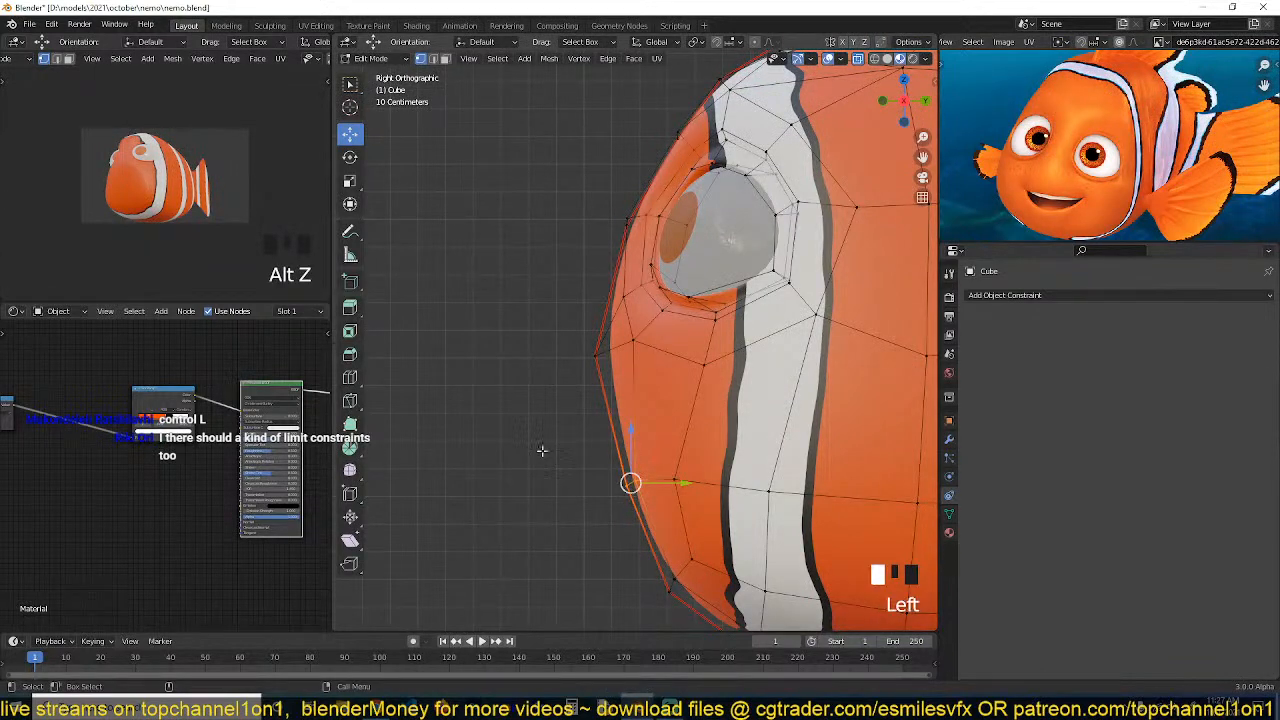
left_click_drag(516, 432, 652, 516)
key("g")
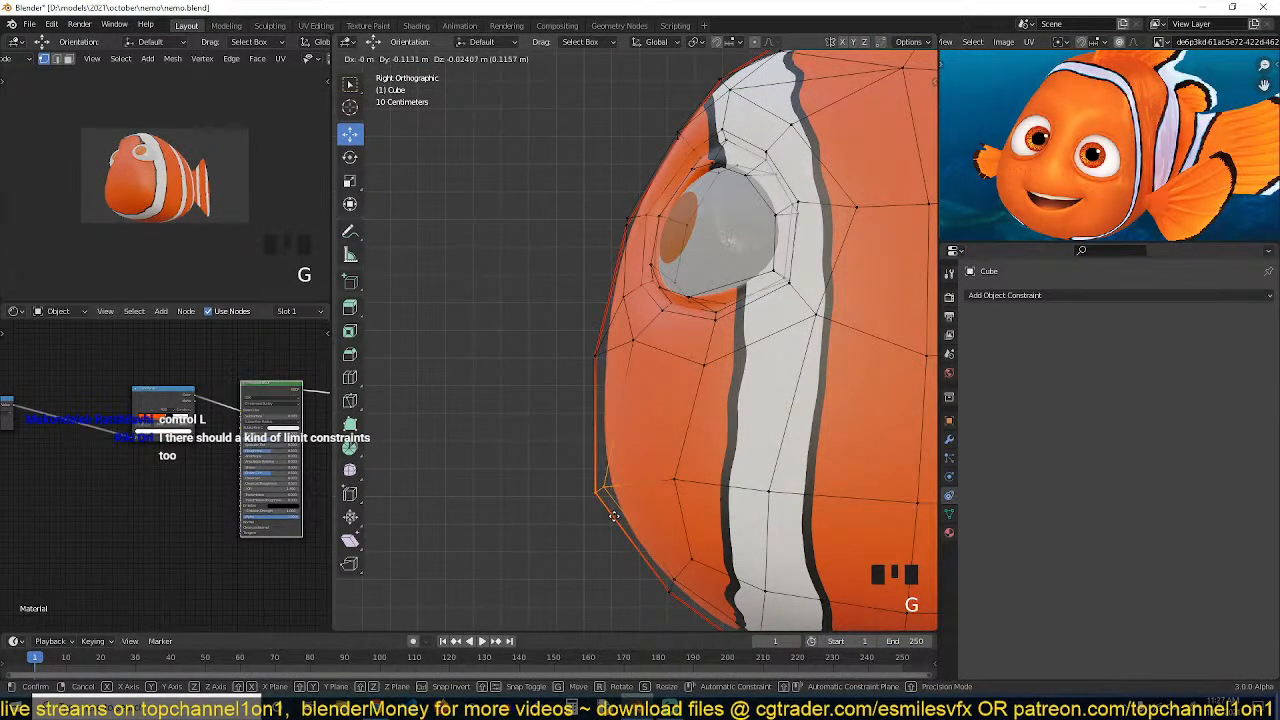
left_click(611, 519)
Examine the face in front X-ray view against the reference image, zooming into Nemo's eyes
key("grave")
middle_click_drag(574, 437, 725, 402)
key("alt+a")
key("grave")
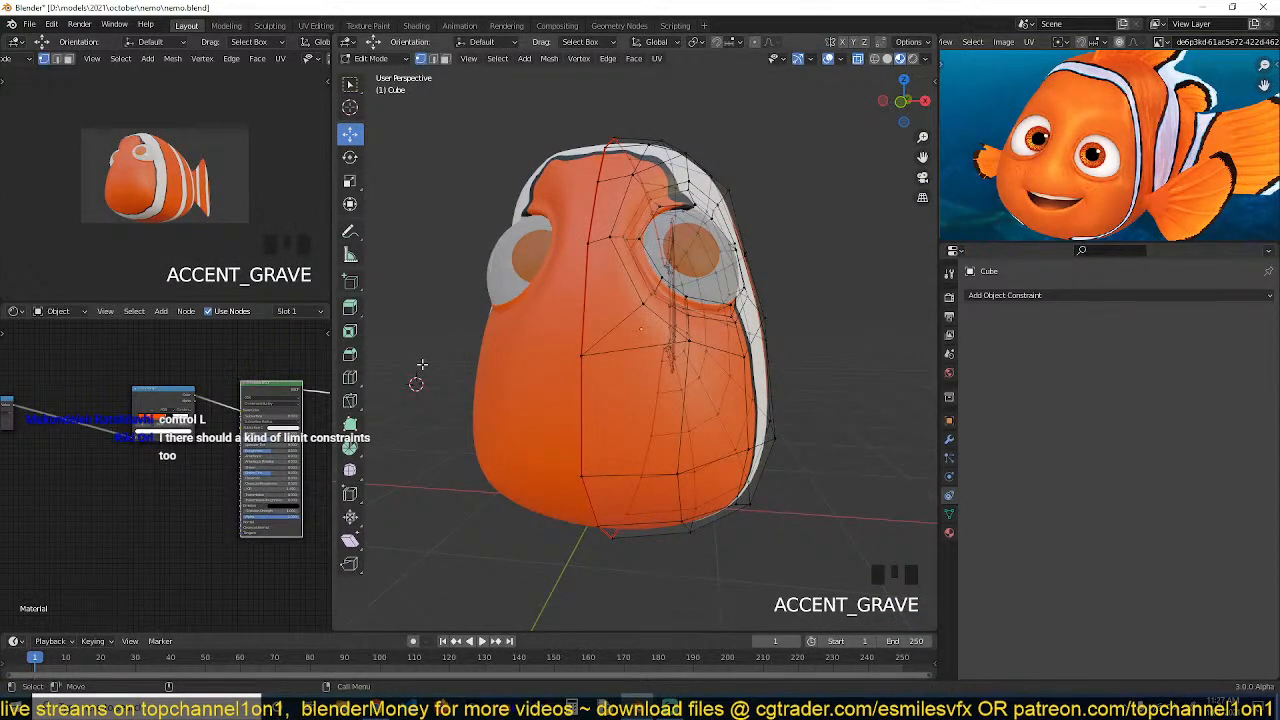
key("KP_1")
key("alt+z")
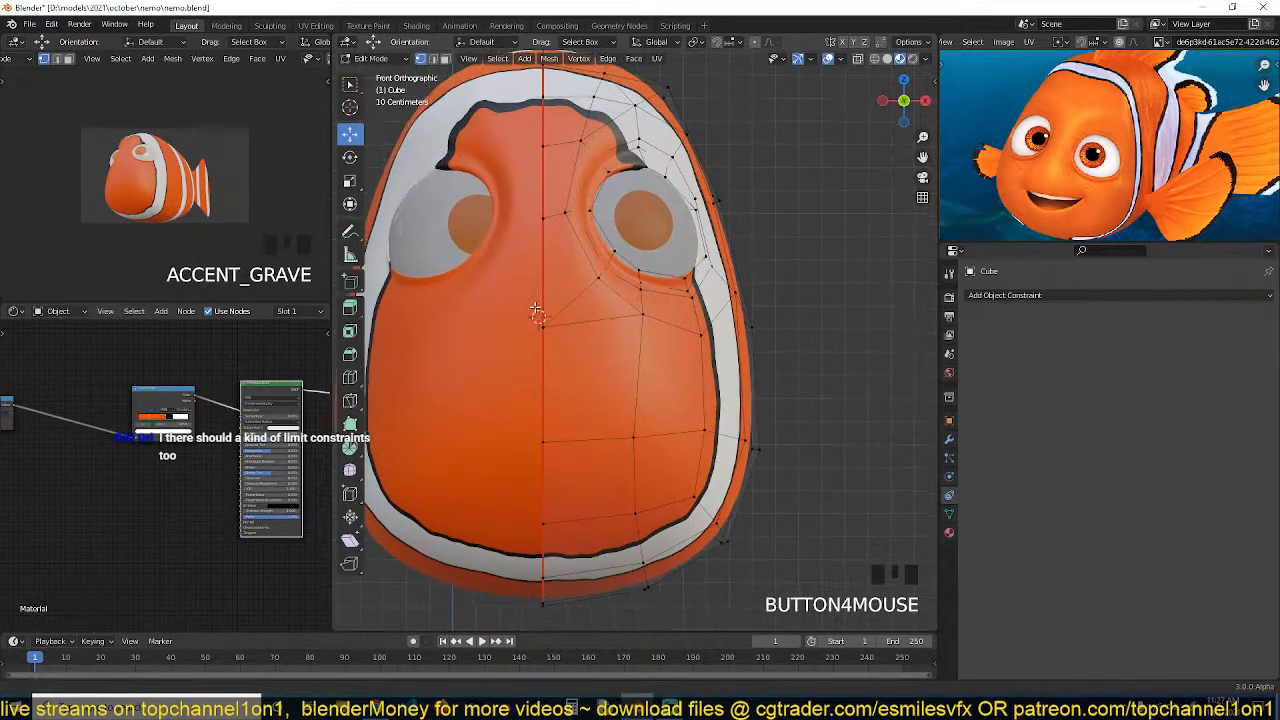
scroll(1089, 112, "down", 2)
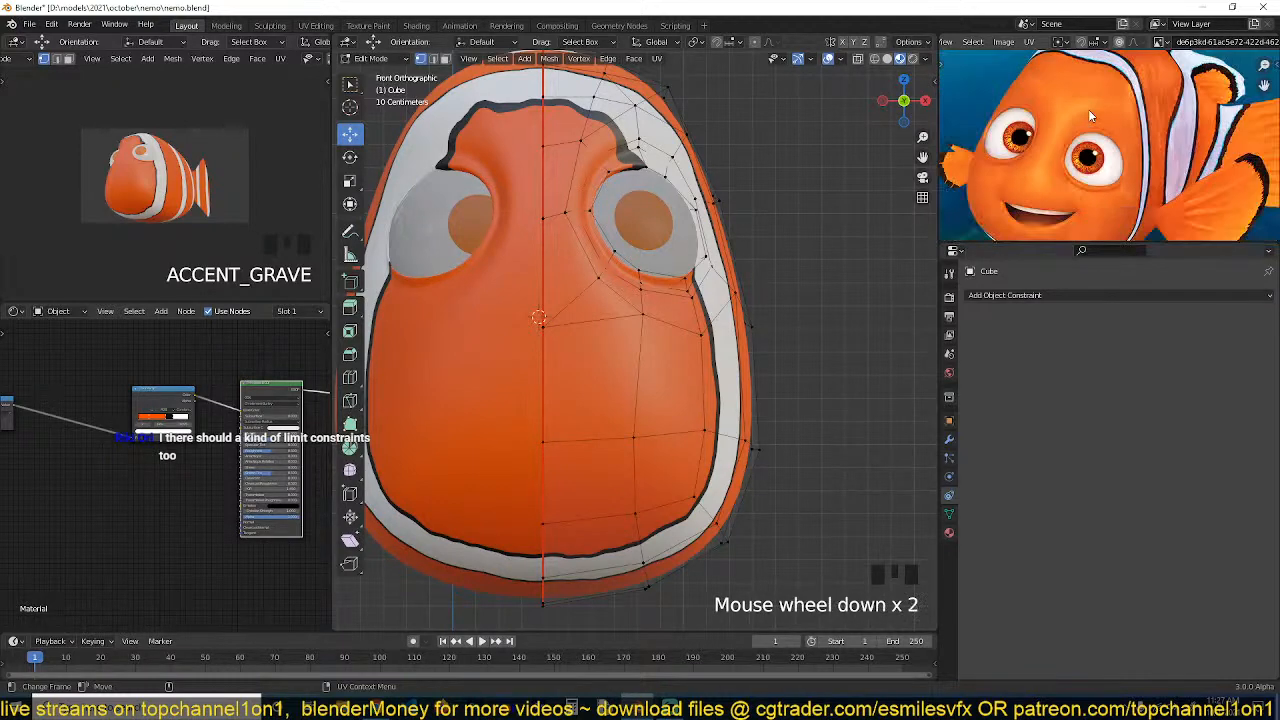
key("t")
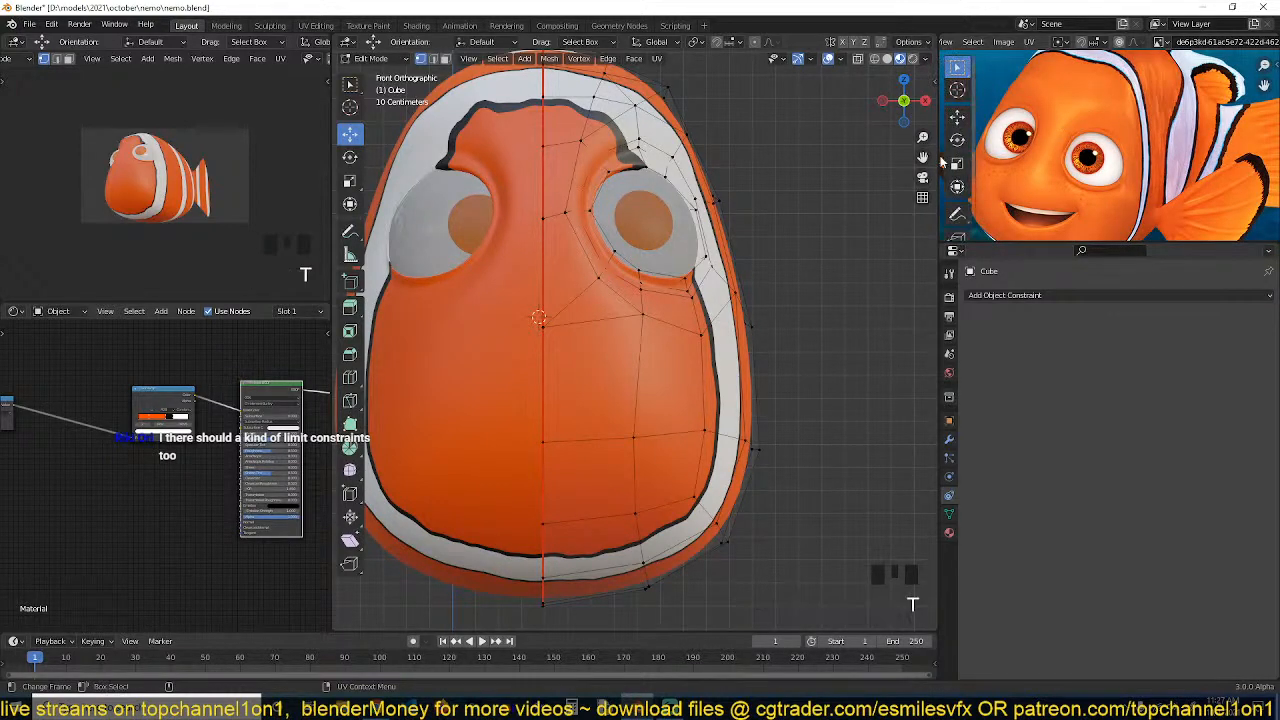
left_click(957, 217)
scroll(1137, 137, "up", 3)
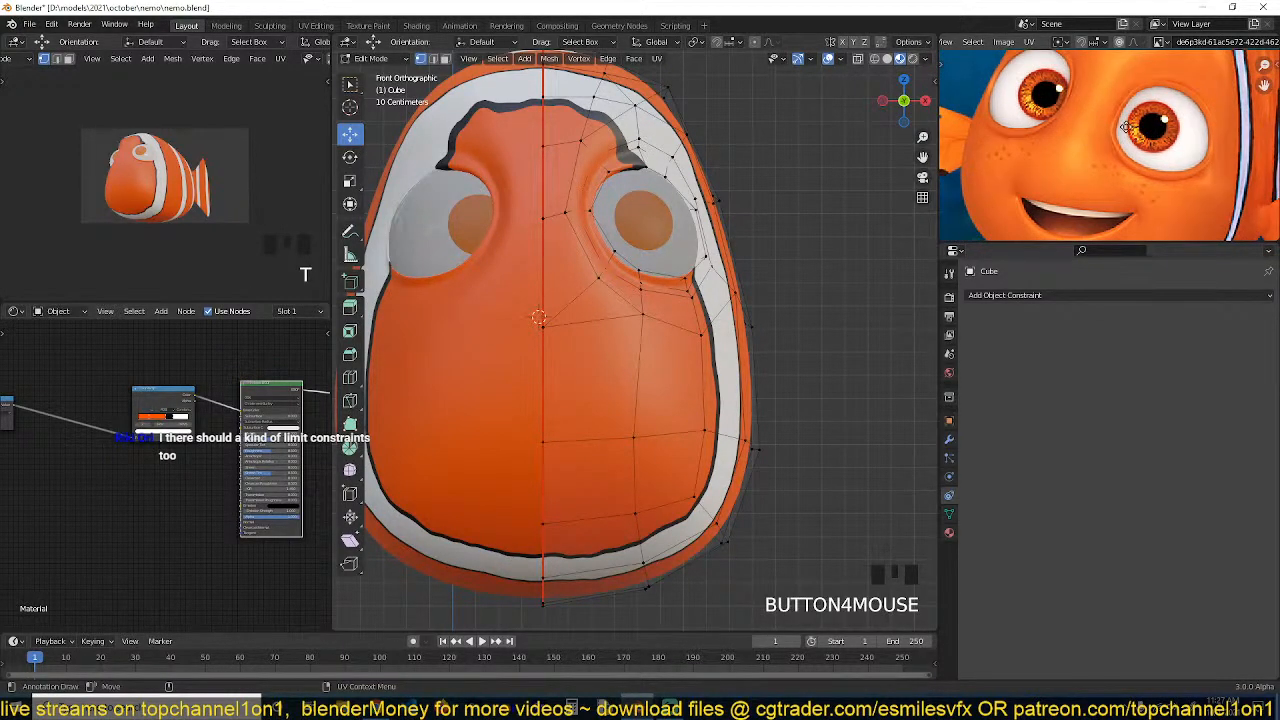
middle_click_drag(1130, 92, 1091, 121)
left_click_drag(1085, 97, 1060, 142)
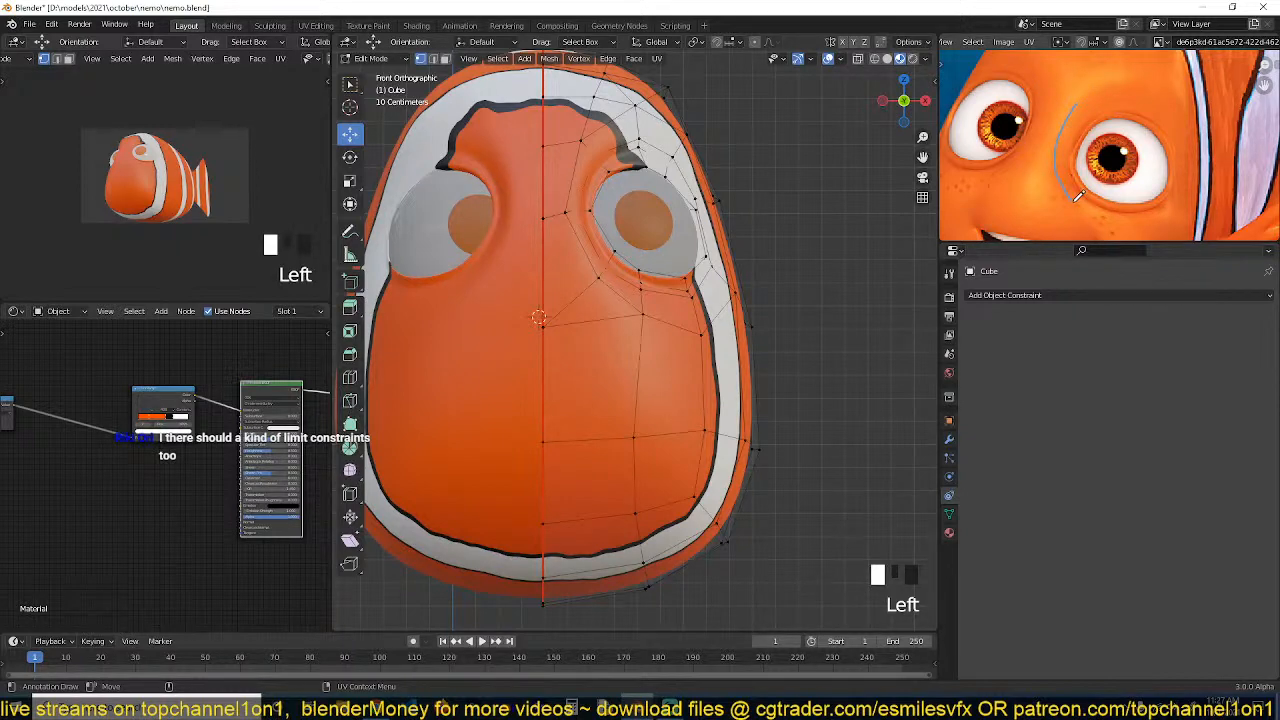
mouse_move(1159, 211)
left_mouse_down()
mouse_move(1187, 138)
mouse_move(1119, 98)
mouse_move(1090, 99)
left_mouse_up()
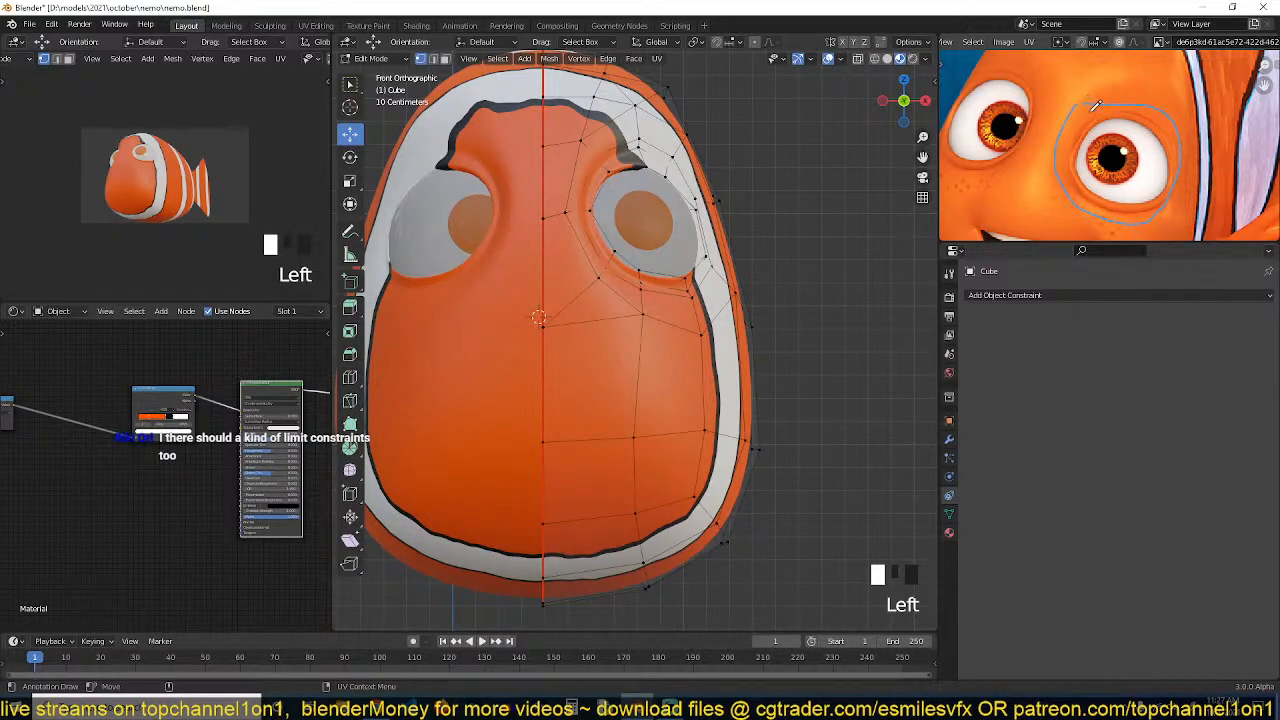
key("ctrl+z")
middle_click_drag(1086, 114, 1072, 97)
Maximize the reference image view and draw annotation loops around Nemo's eye next to the white stripe
key("ctrl+space")
scroll(645, 325, "up", 3)
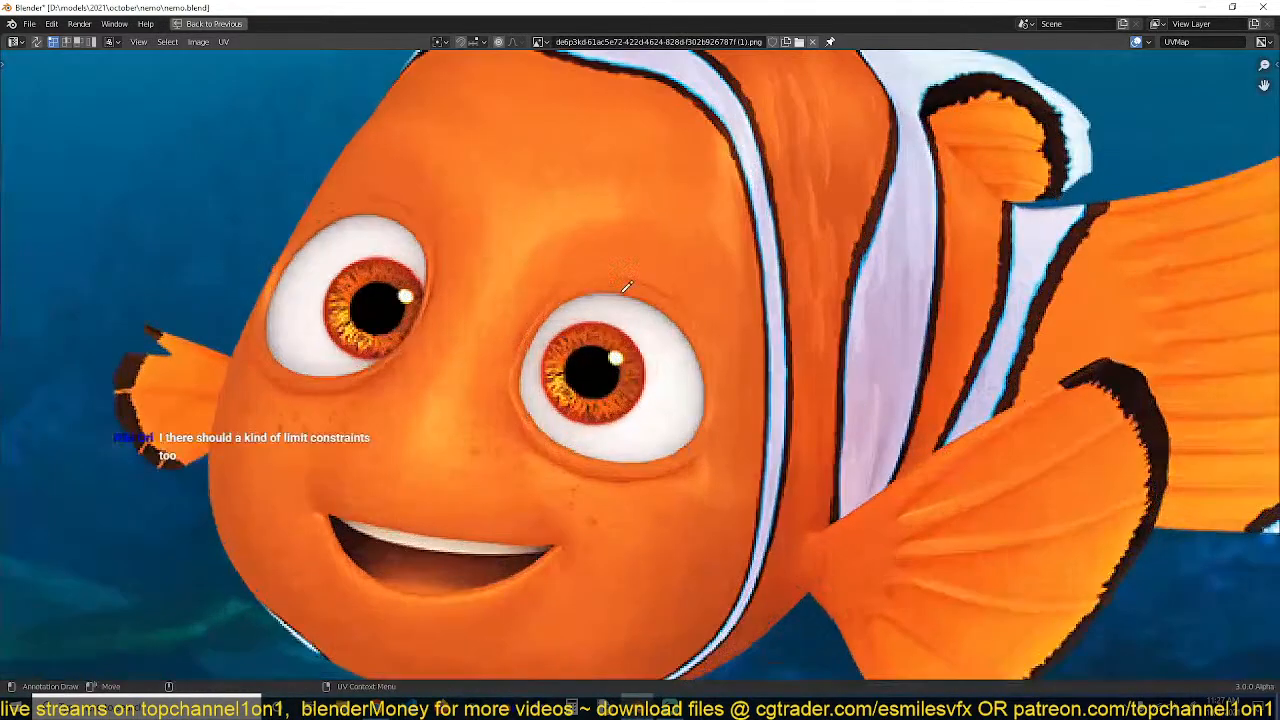
middle_click_drag(627, 284, 643, 242)
mouse_move(590, 185)
left_mouse_down()
mouse_move(528, 212)
mouse_move(522, 364)
mouse_move(704, 450)
mouse_move(768, 311)
mouse_move(624, 191)
mouse_move(589, 185)
left_mouse_up()
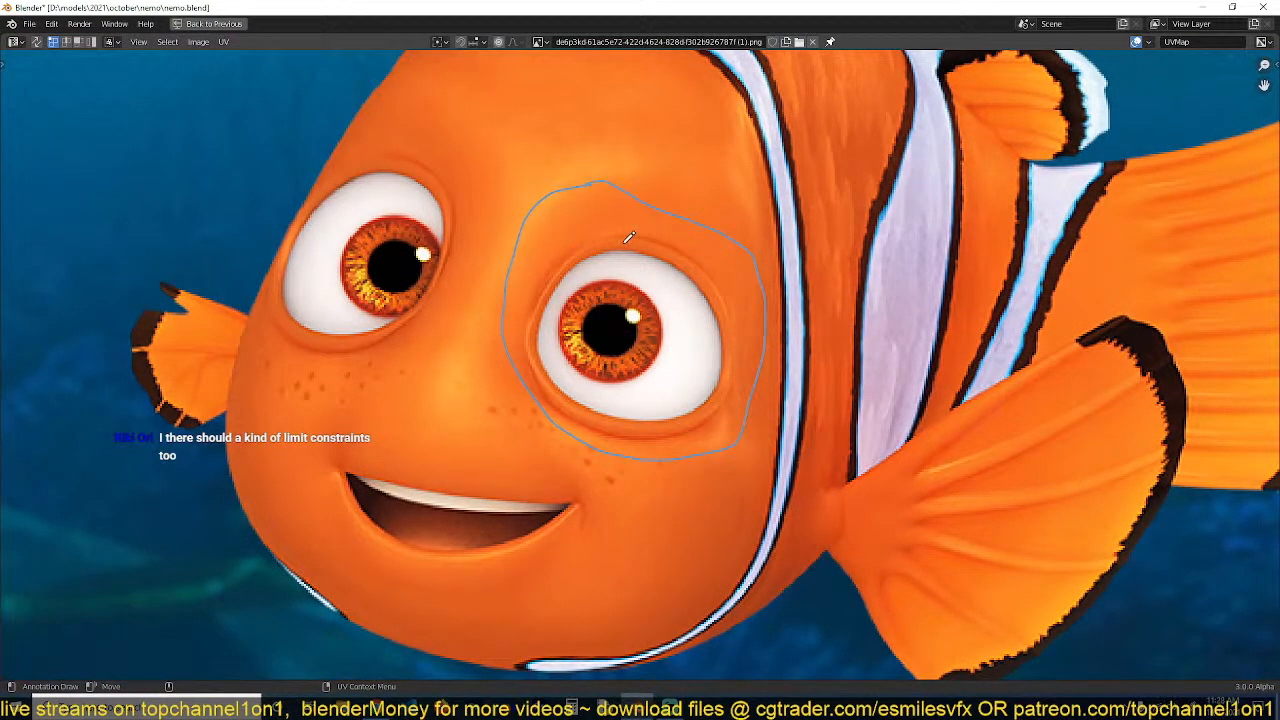
mouse_move(613, 244)
left_mouse_down()
mouse_move(564, 289)
mouse_move(633, 410)
mouse_move(724, 345)
mouse_move(632, 243)
mouse_move(505, 310)
mouse_move(581, 189)
left_mouse_up()
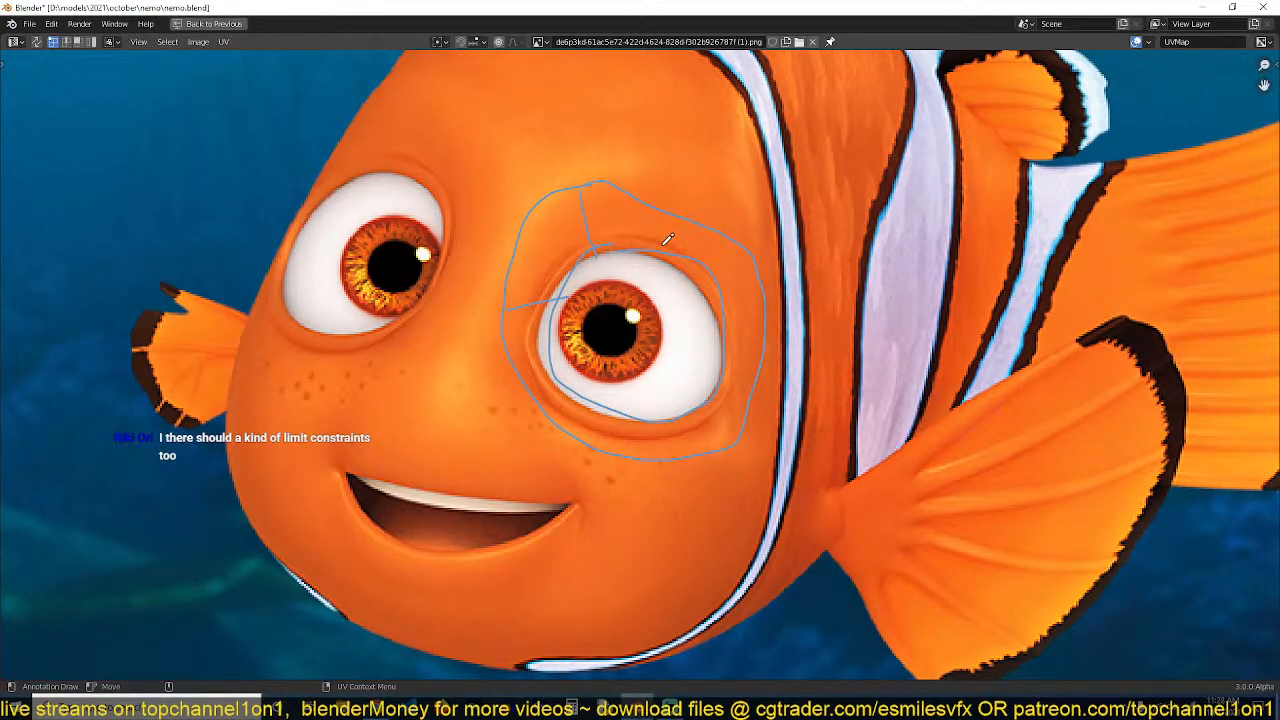
Draw short radial annotation strokes from the inner eye loop out to the outer loop
left_click_drag(662, 250, 685, 218)
left_click_drag(722, 313, 766, 313)
left_click_drag(705, 414, 730, 443)
left_click_drag(578, 400, 549, 416)
middle_click_drag(521, 340, 559, 316)
left_click_drag(541, 284, 505, 258)
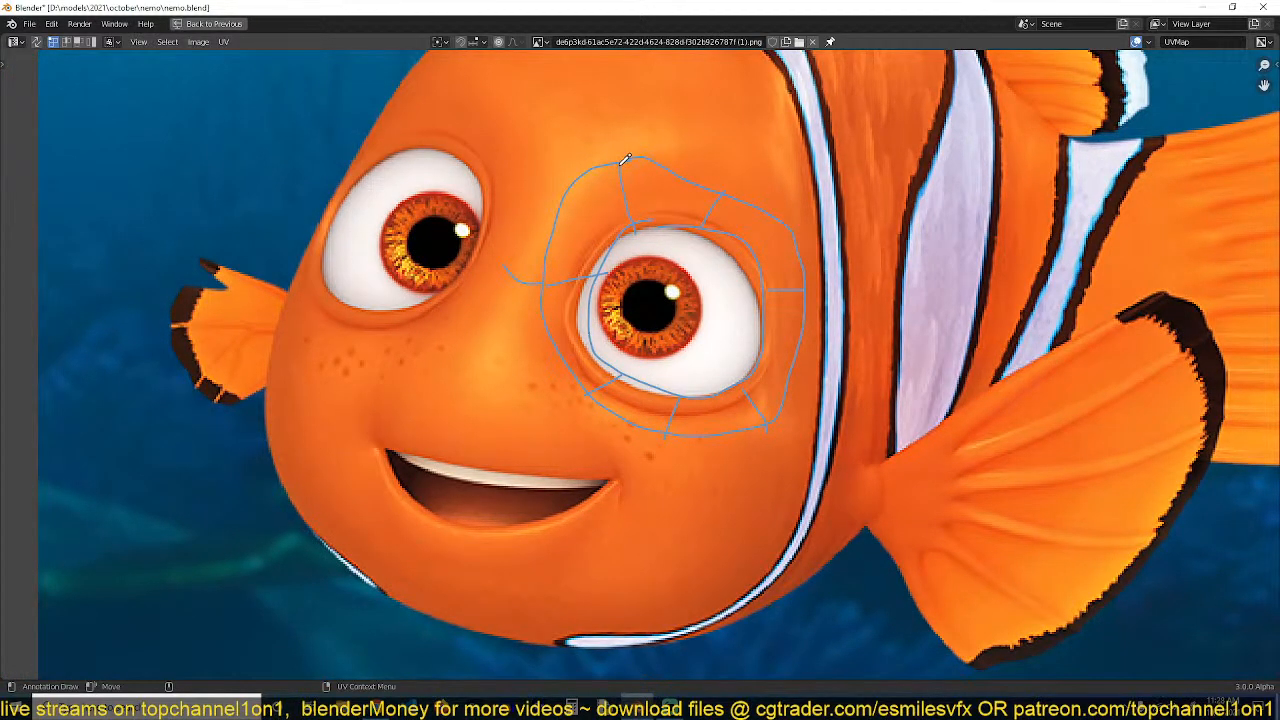
Draw annotation lines down the cheek and around the mouth, forming a topology grid on the face
mouse_move(622, 158)
left_mouse_down()
mouse_move(560, 136)
mouse_move(572, 155)
mouse_move(467, 456)
mouse_move(455, 590)
left_mouse_up()
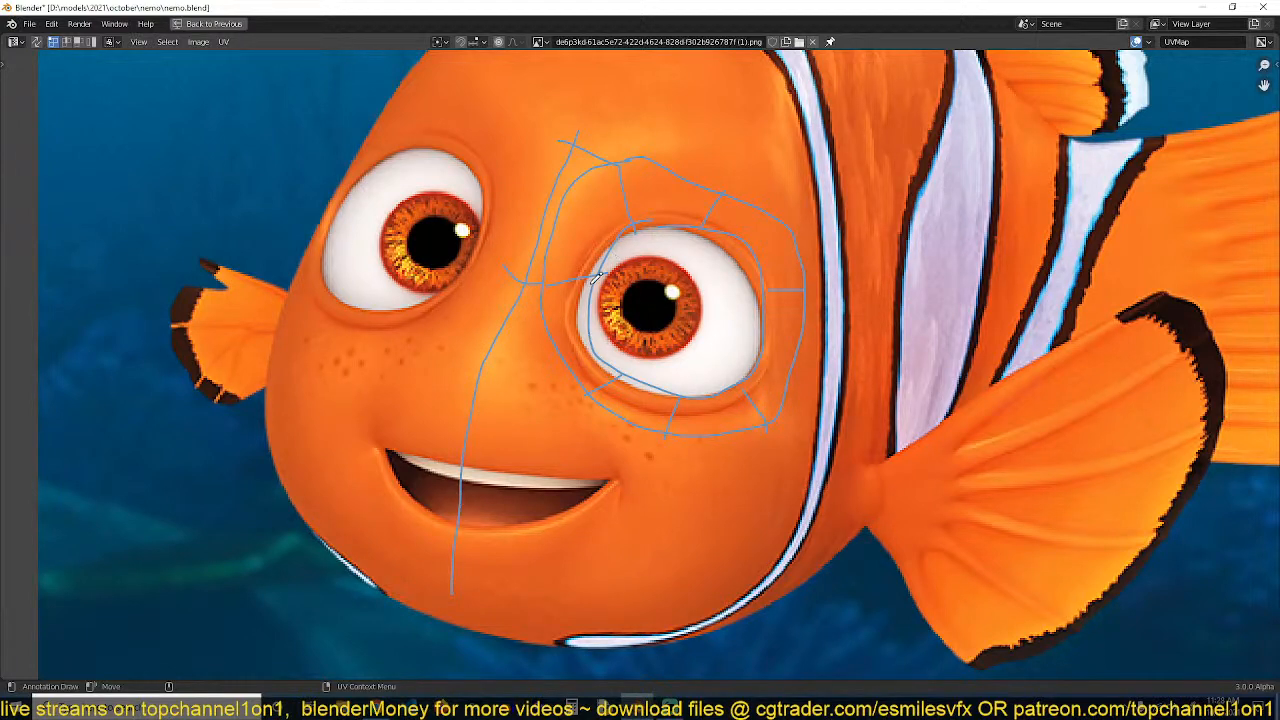
mouse_move(569, 352)
middle_mouse_down()
mouse_move(608, 286)
mouse_move(602, 268)
middle_mouse_up()
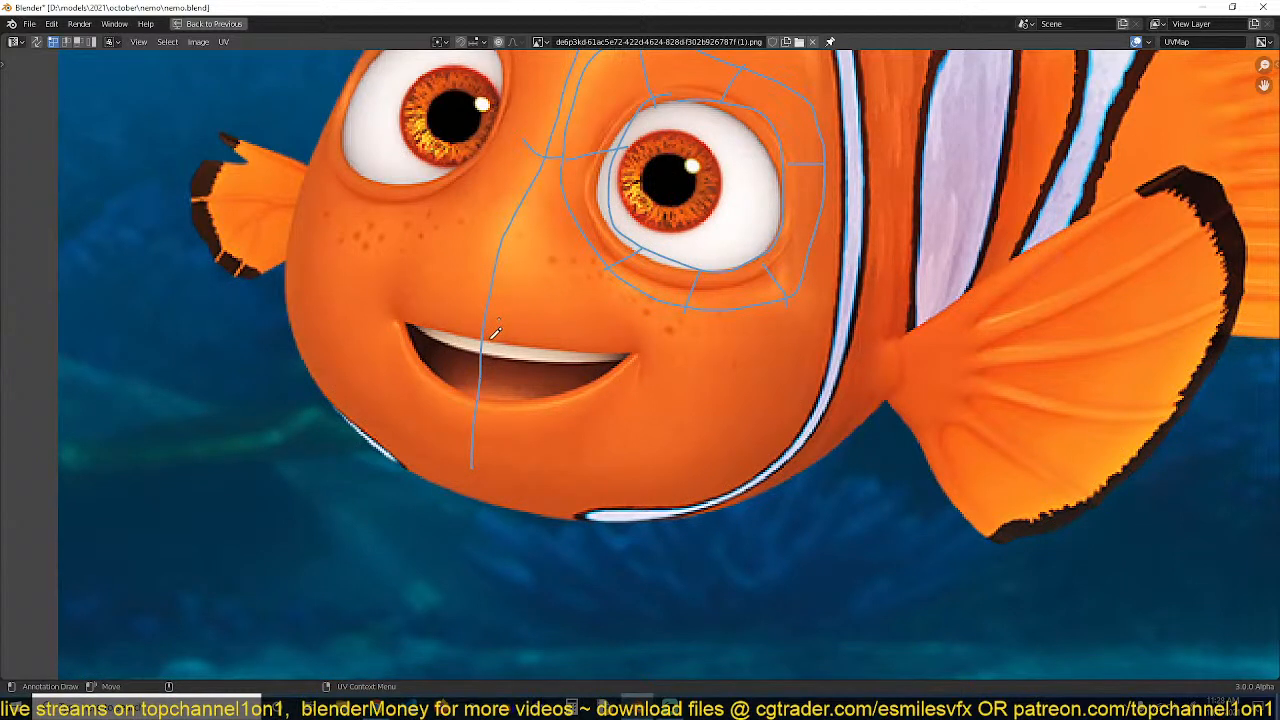
mouse_move(484, 332)
left_mouse_down()
mouse_move(644, 341)
mouse_move(605, 374)
mouse_move(478, 404)
left_mouse_up()
mouse_move(475, 456)
left_mouse_down()
mouse_move(610, 435)
mouse_move(681, 396)
left_mouse_up()
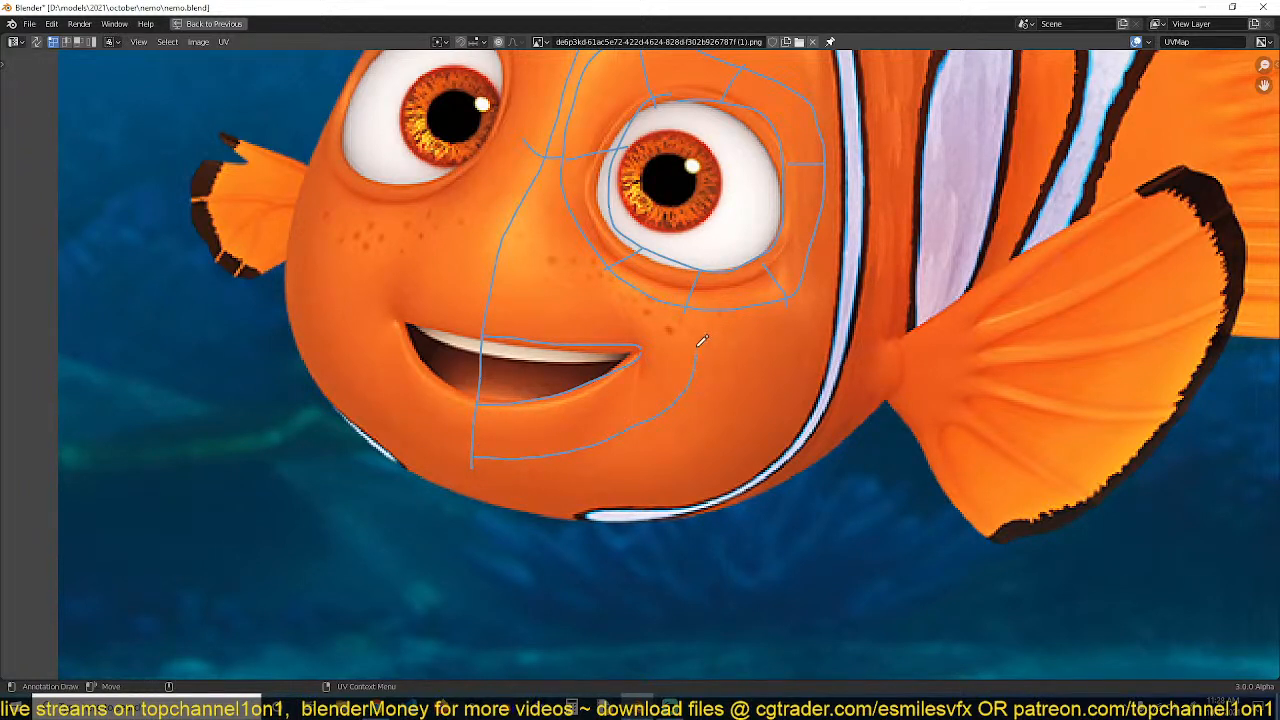
mouse_move(702, 341)
left_mouse_down()
mouse_move(692, 314)
mouse_move(510, 288)
left_mouse_up()
mouse_move(613, 261)
left_mouse_down()
mouse_move(586, 289)
mouse_move(587, 331)
left_mouse_up()
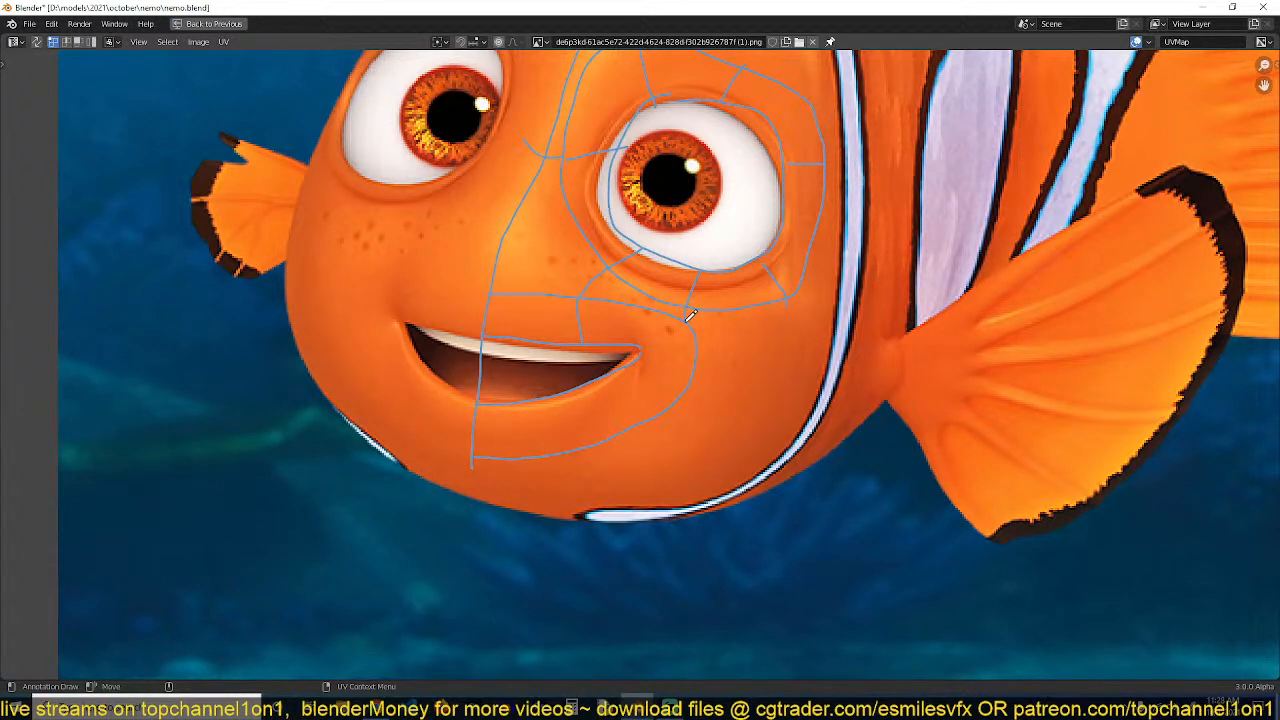
mouse_move(638, 343)
left_mouse_down()
mouse_move(678, 372)
mouse_move(616, 430)
left_mouse_up()
left_click_drag(545, 401, 538, 456)
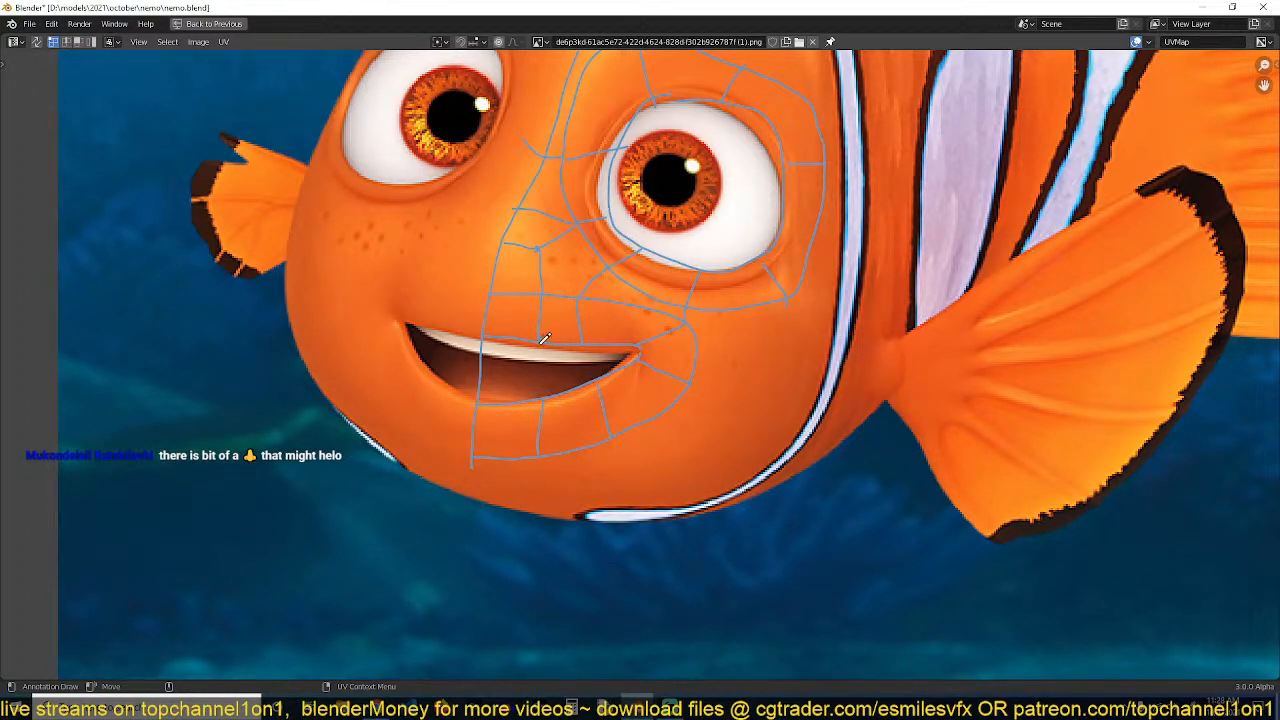
Add more annotation grid lines on the cheek beside and below the mouth
scroll(556, 310, "down", 1)
scroll(590, 200, "up", 1)
scroll(573, 262, "down", 1)
scroll(584, 258, "up", 1)
scroll(560, 250, "down", 1)
scroll(600, 264, "up", 1)
scroll(716, 320, "down", 1)
mouse_move(758, 315)
left_mouse_down()
mouse_move(722, 416)
mouse_move(599, 456)
left_mouse_up()
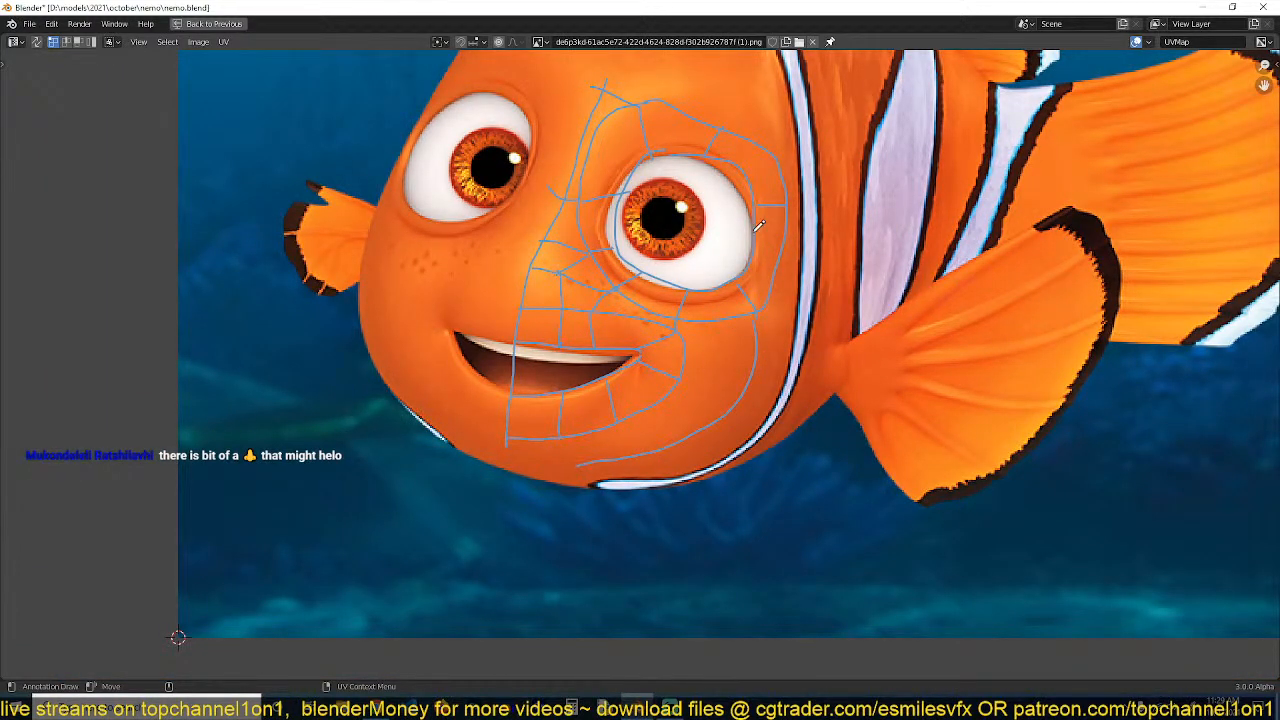
mouse_move(778, 266)
left_mouse_down()
mouse_move(795, 365)
mouse_move(755, 458)
left_mouse_up()
left_click_drag(688, 377, 771, 385)
left_click_drag(622, 397, 662, 490)
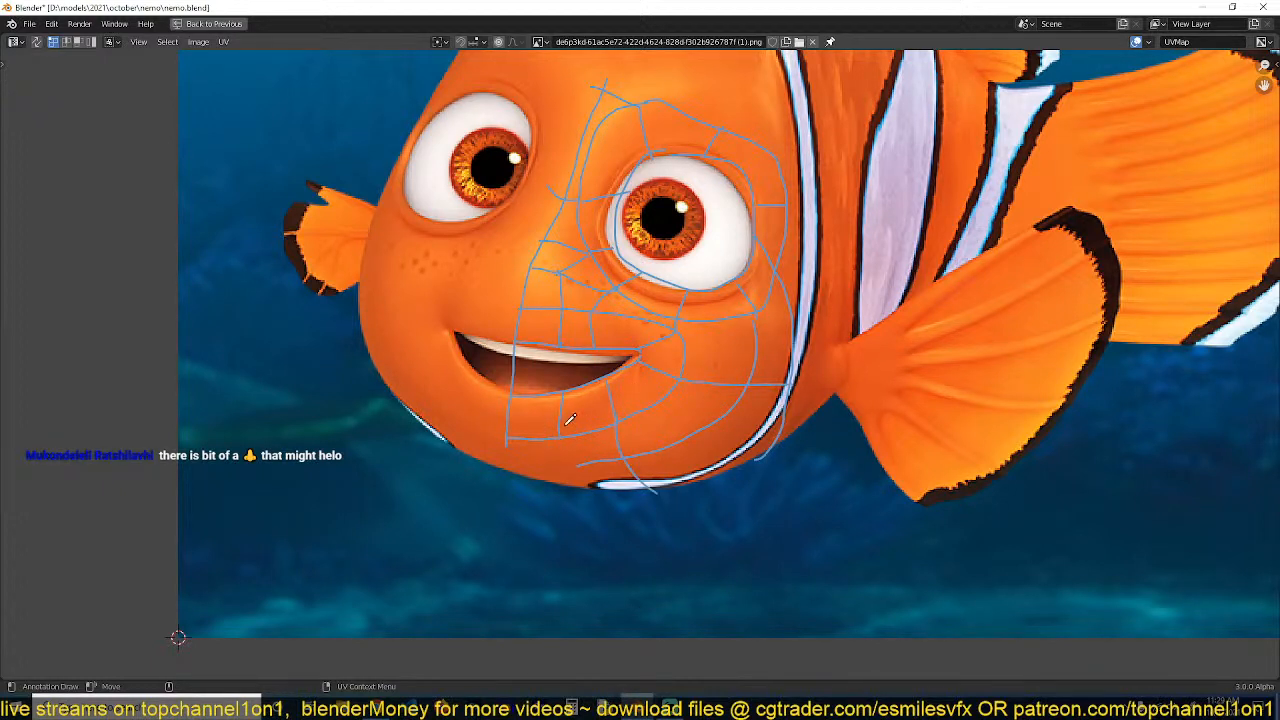
left_click_drag(566, 420, 590, 478)
Restore the normal layout, select the body in Object Mode in front view, and save the file
key("ctrl+space")
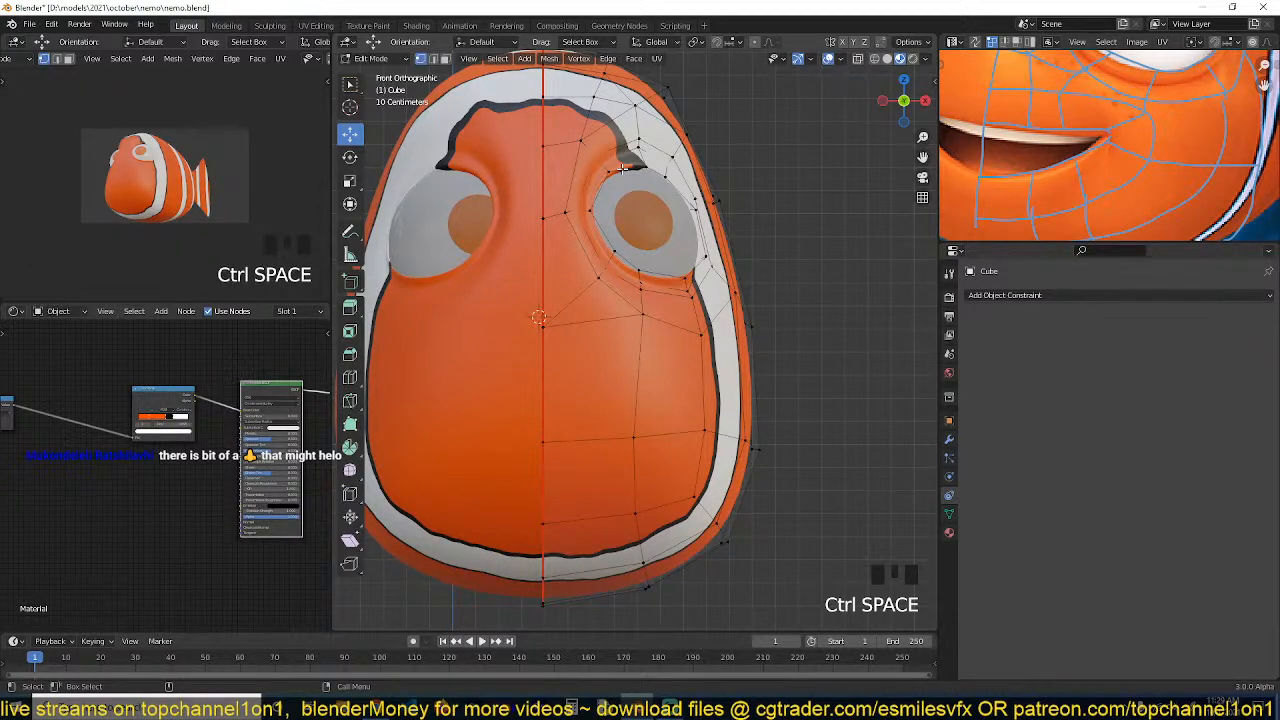
scroll(655, 172, "down", 2)
key("grave")
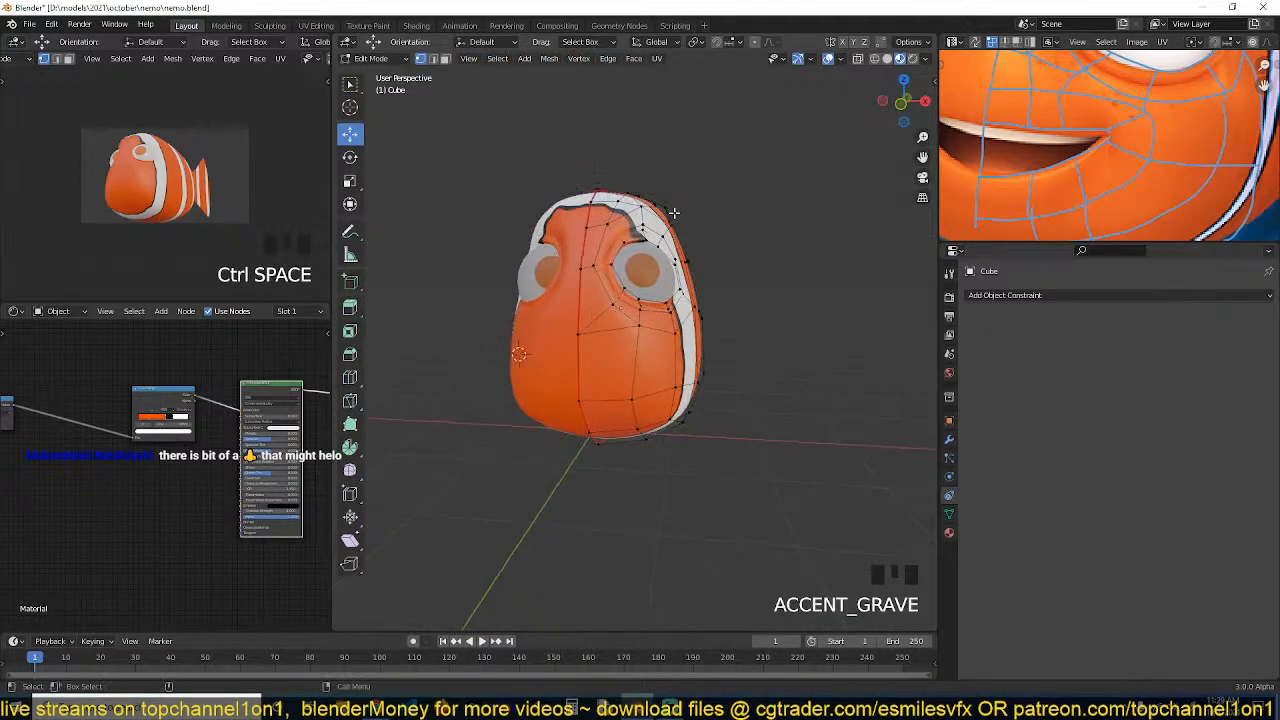
key("Tab")
scroll(607, 338, "down", 4)
left_click(607, 338)
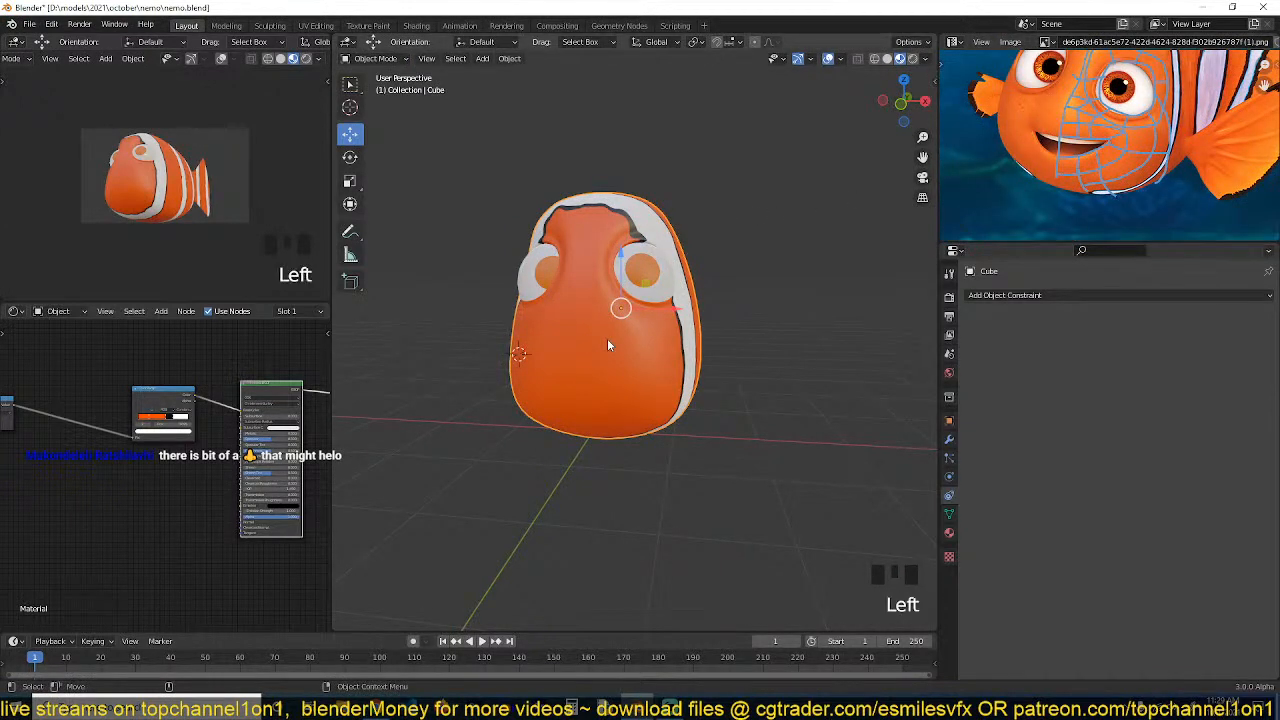
key("KP_1")
scroll(607, 338, "up", 2)
key("ctrl+s")
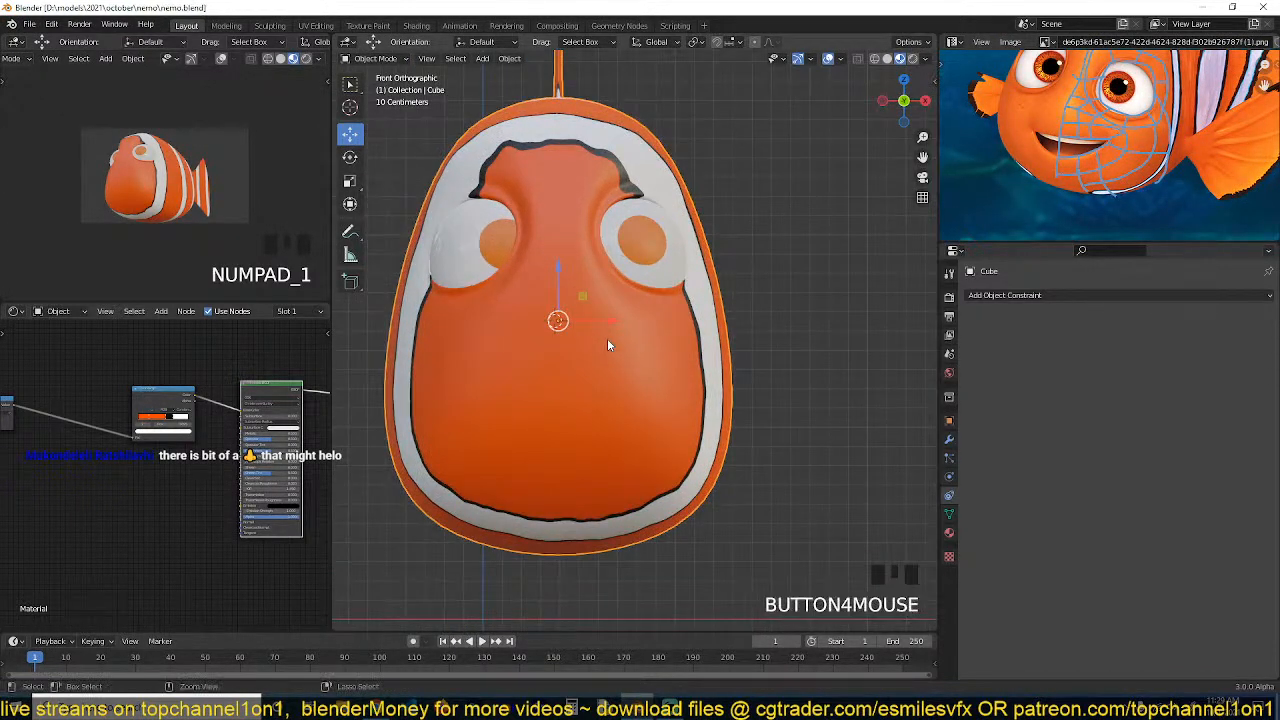
In Edit Mode, knife-cut a U-shaped edge path across the cheek from the center line
key("Tab")
scroll(1098, 90, "up", 3)
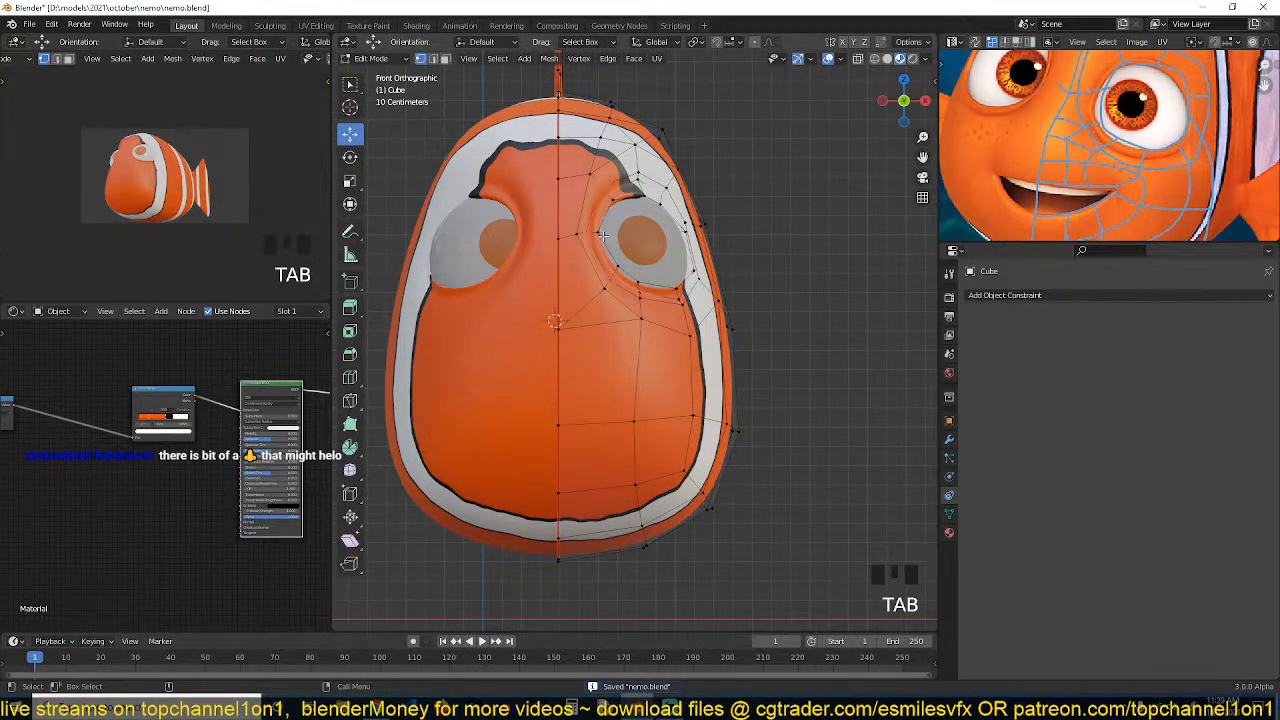
middle_click_drag(598, 306, 570, 288, "shift")
middle_click_drag(570, 341, 502, 307, "shift")
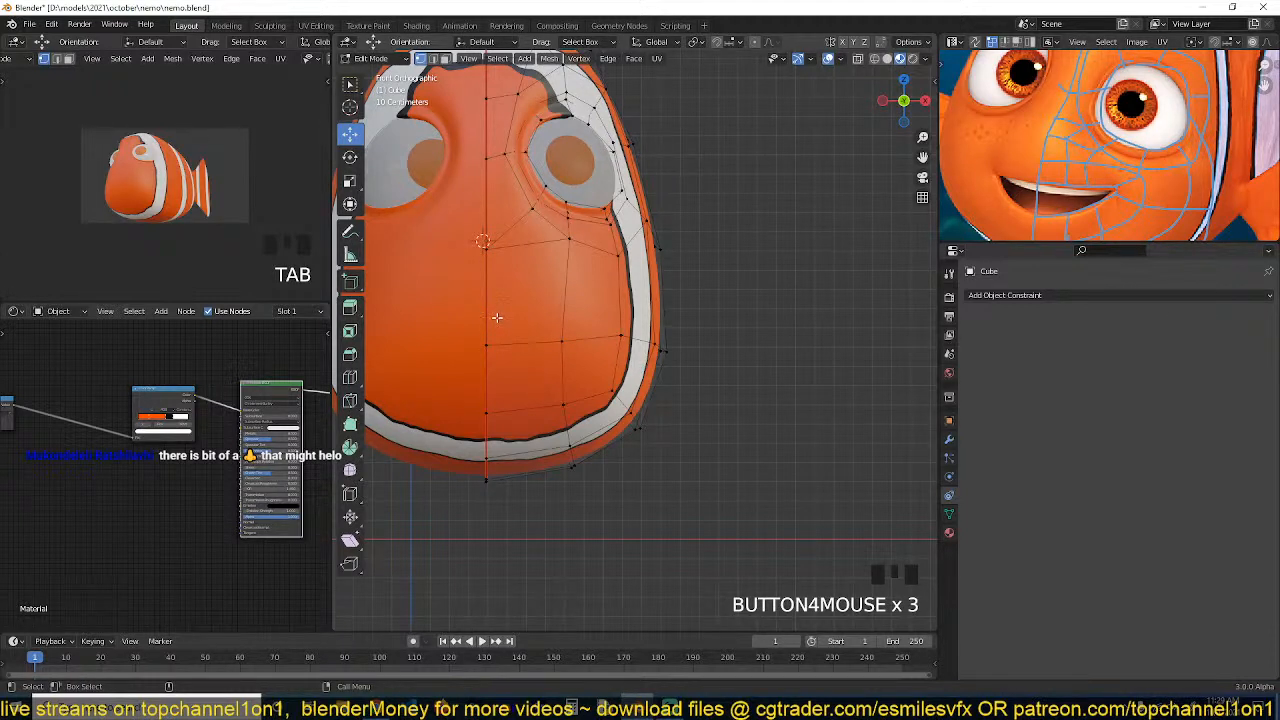
key("k")
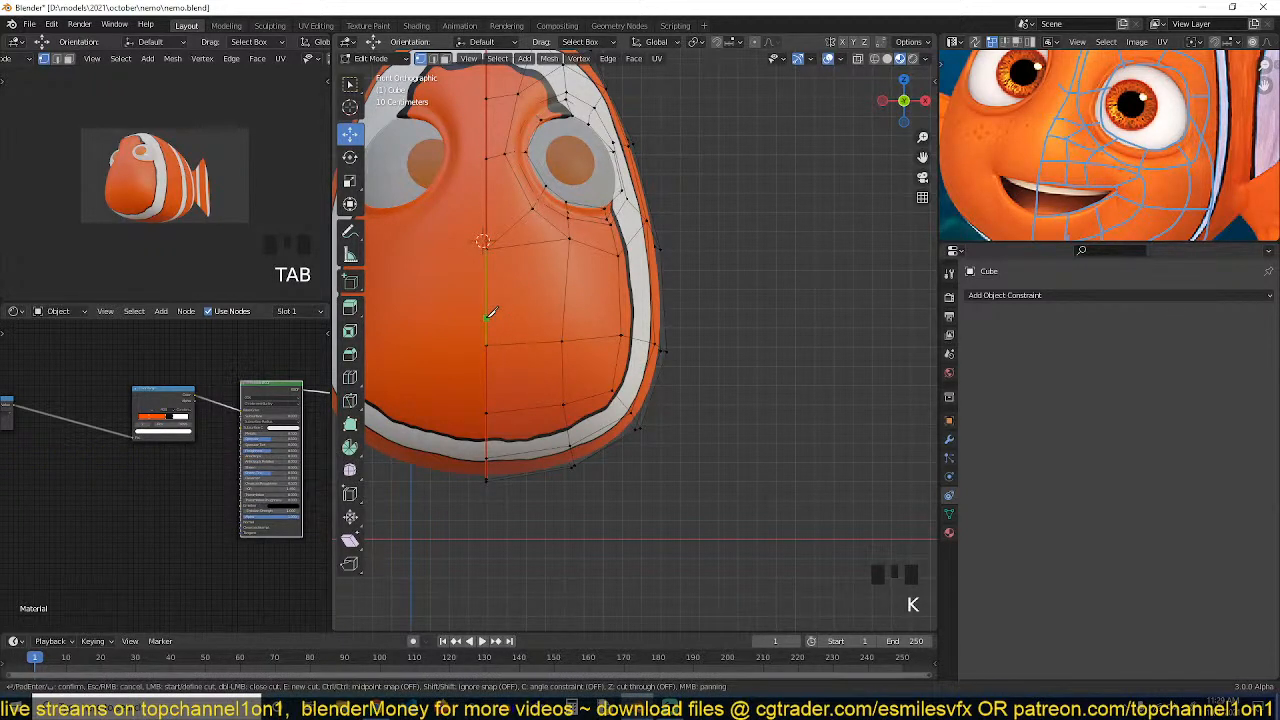
left_click(486, 318)
left_click(531, 319)
left_click(564, 318)
left_click(582, 317)
left_click(565, 351)
left_click(526, 377)
left_click(487, 380)
key("Return")
Slide a newly cut cheek vertex along its edge to even out the spacing
scroll(534, 366, "up", 2)
scroll(534, 367, "down", 2)
key("grave")
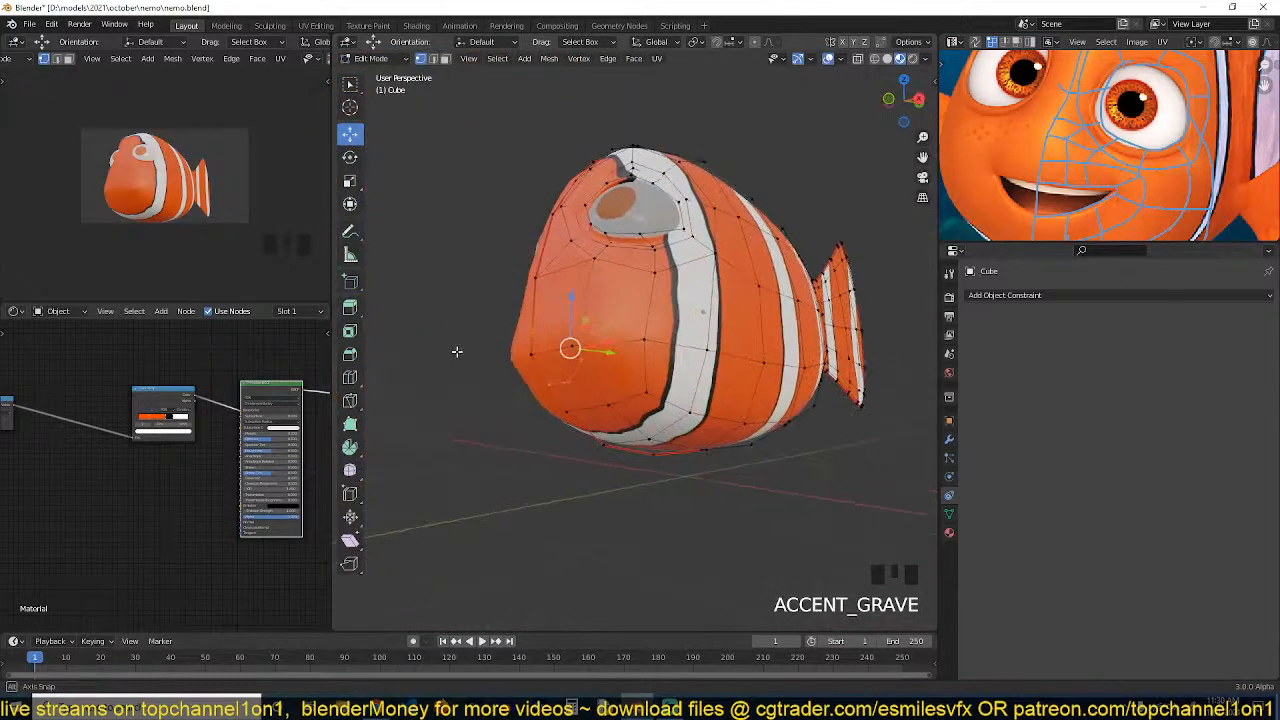
scroll(460, 351, "up", 3)
key("grave")
scroll(530, 345, "up", 1)
key("grave")
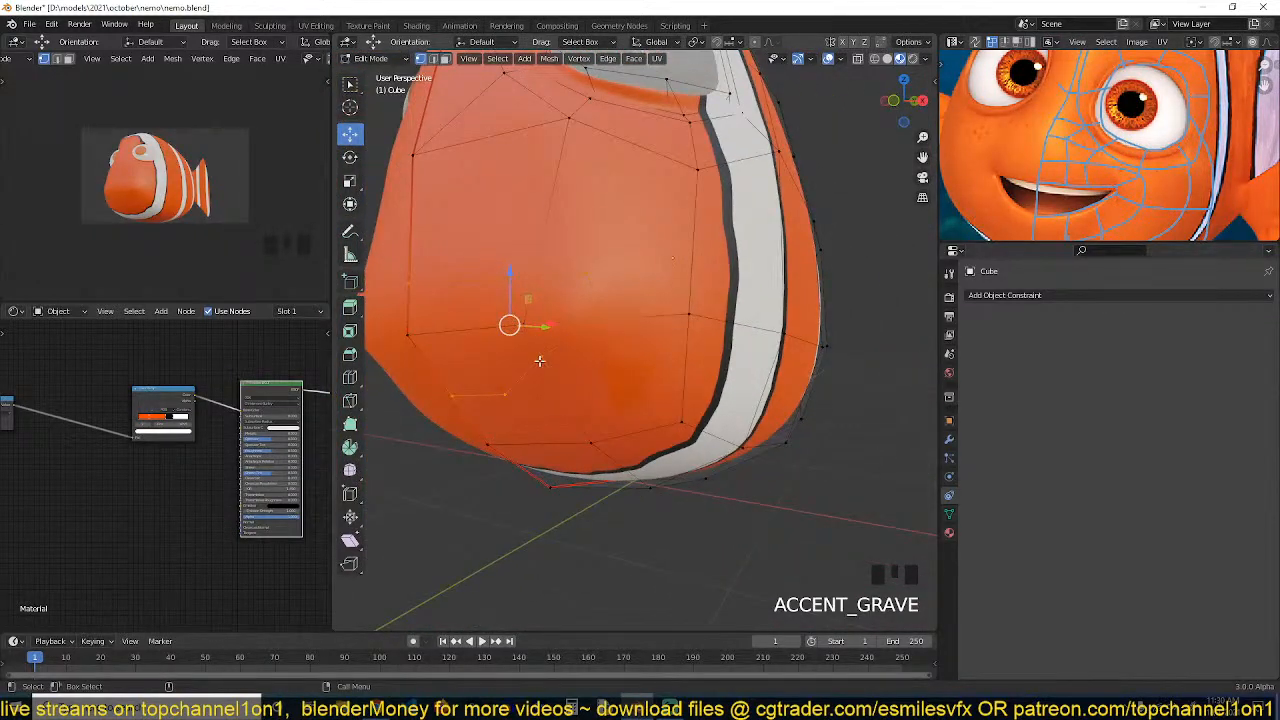
key("KP_1")
scroll(540, 358, "down", 2)
key("g")
key("g")
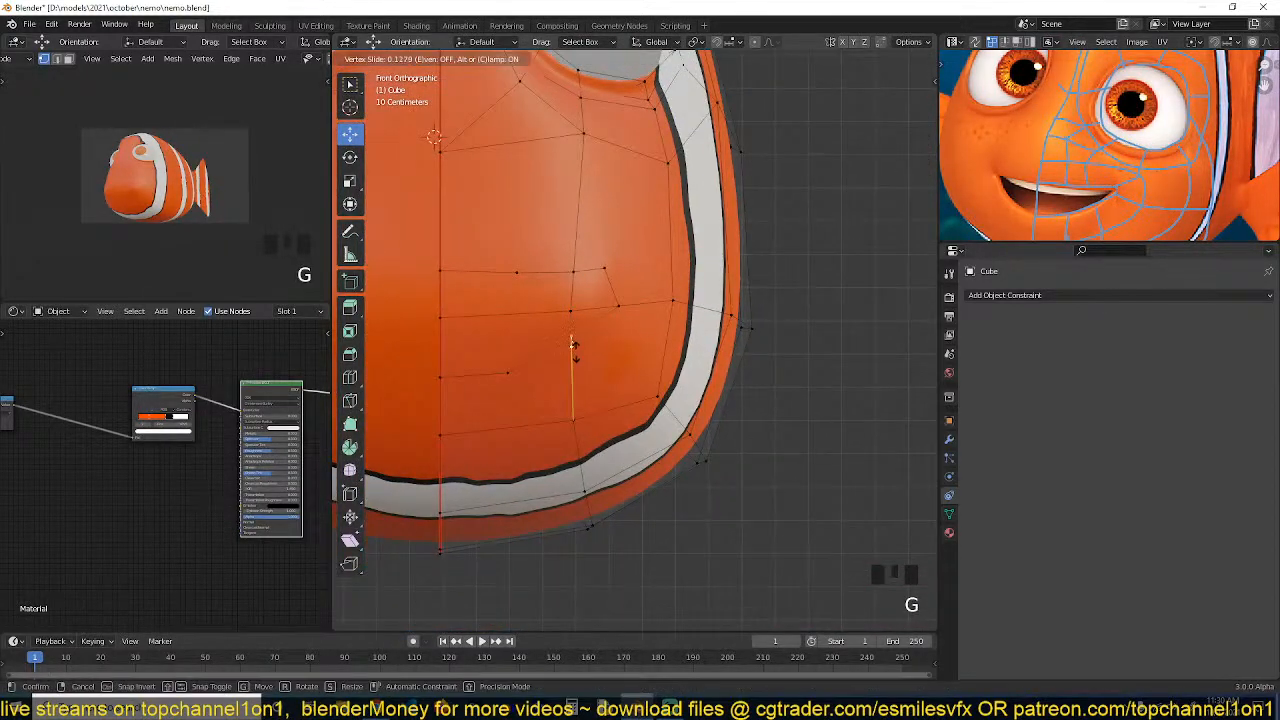
left_click(574, 350)
Knife-cut another edge line across the upper cheek from the center line to the side
middle_click_drag(520, 254, 564, 254, "shift")
key("alt+a")
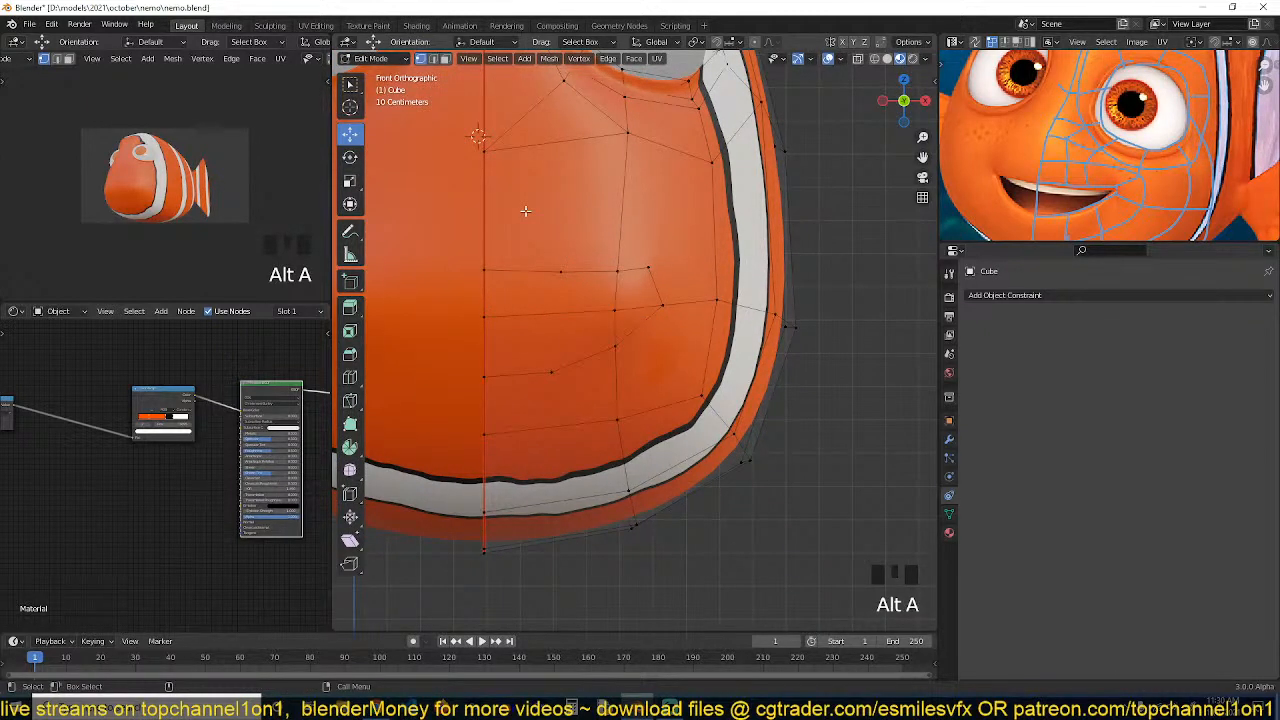
key("k")
left_click(484, 203)
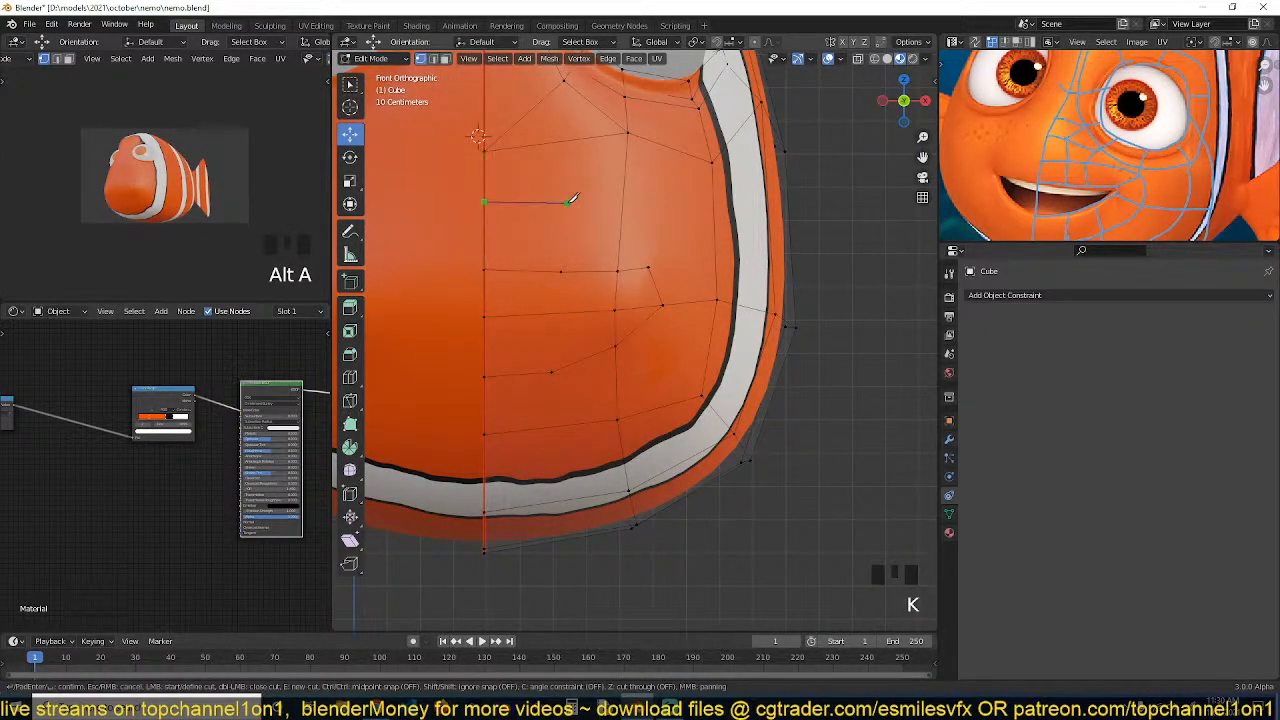
left_click(566, 207)
left_click(620, 217)
left_click(658, 236)
key("Return")
Connect pairs of cheek vertices to add edges above and below the new cut
left_click(653, 251, "shift")
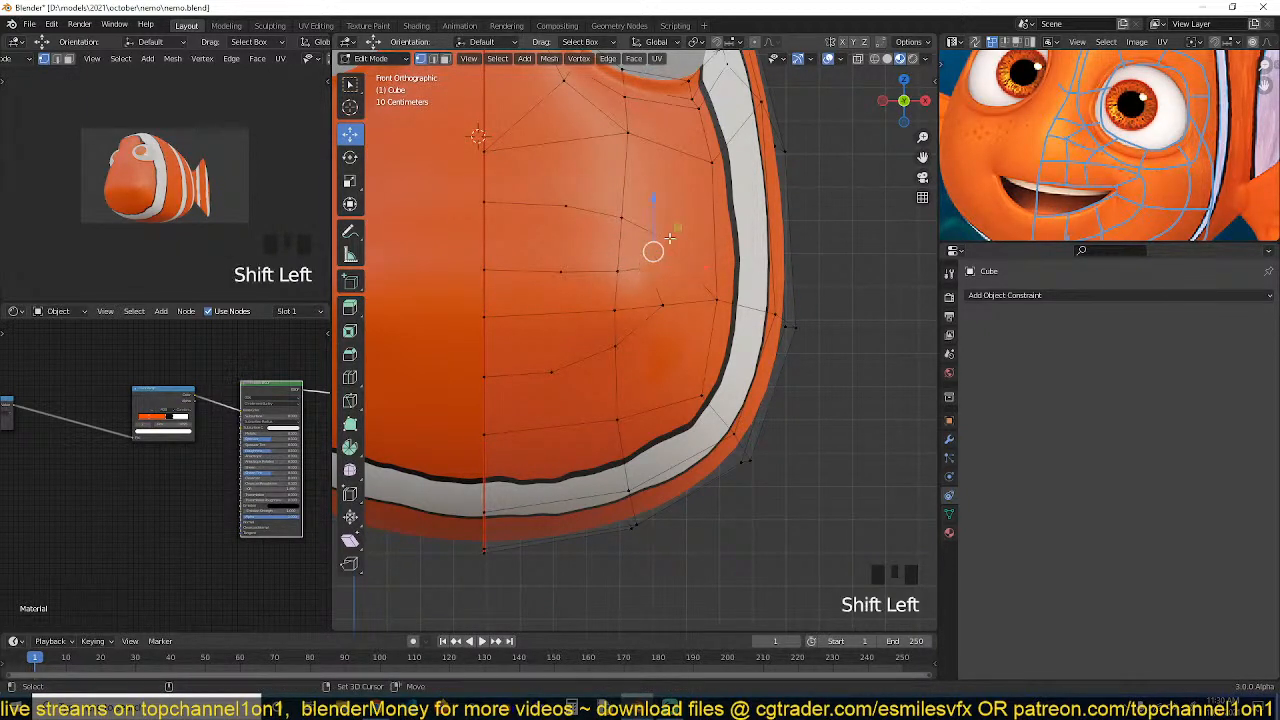
left_click(660, 236)
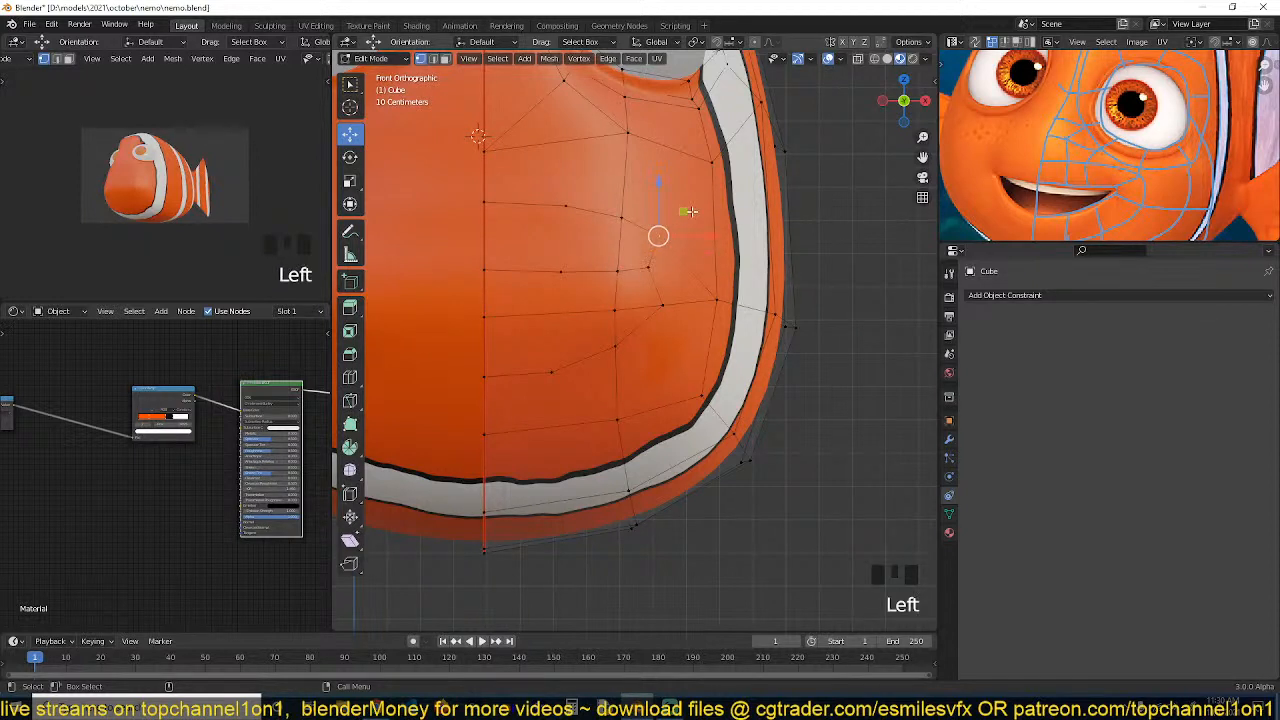
left_click(708, 166, "shift")
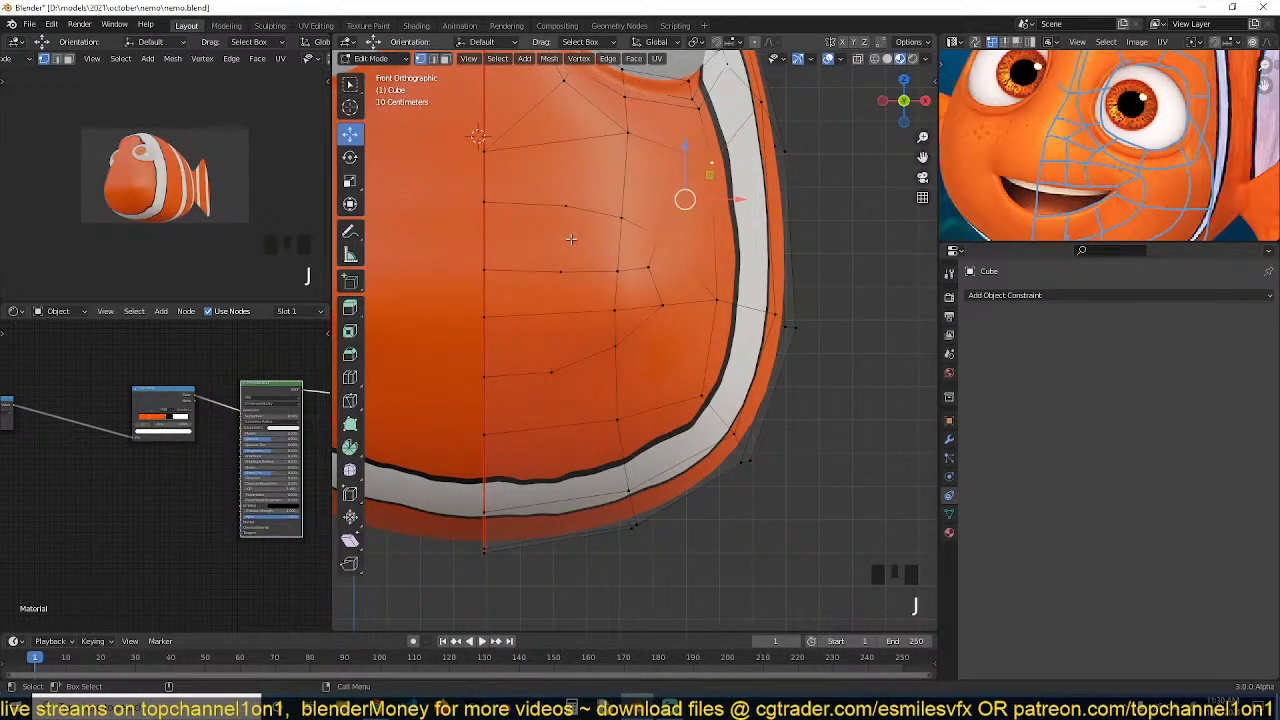
left_click(565, 206)
left_click(561, 271, "shift")
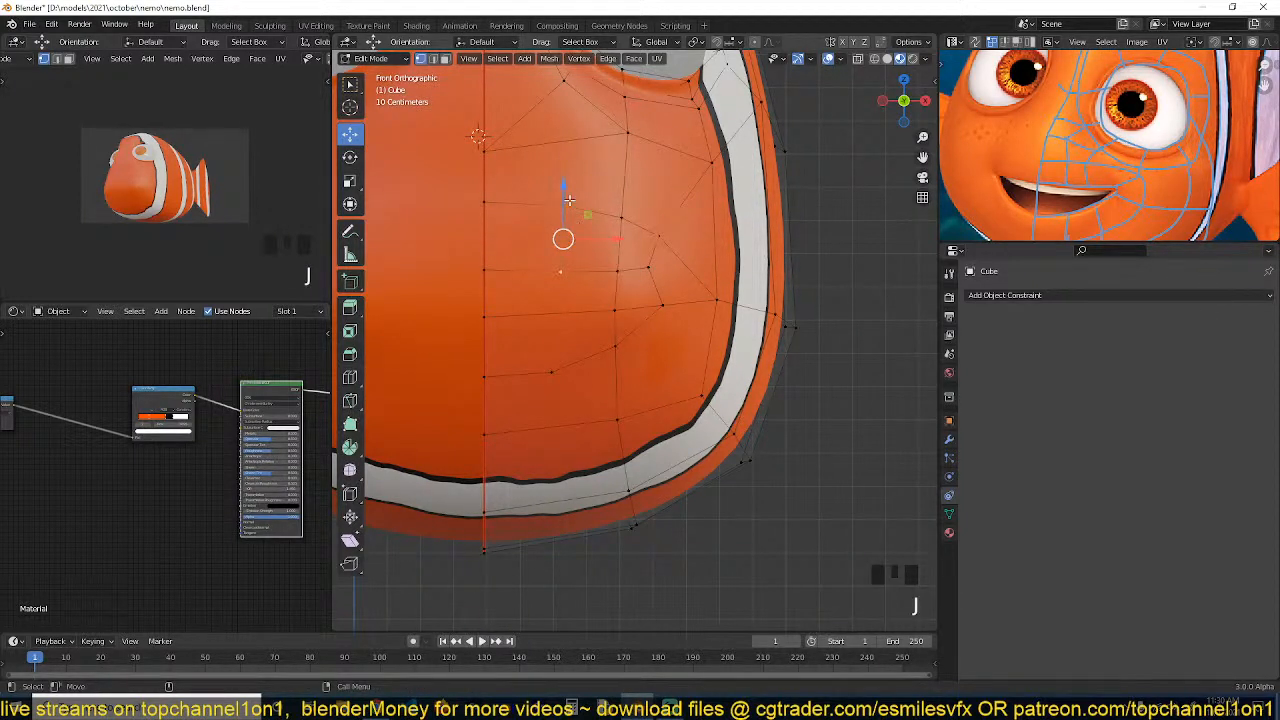
left_click(565, 204)
left_click(565, 142, "shift")
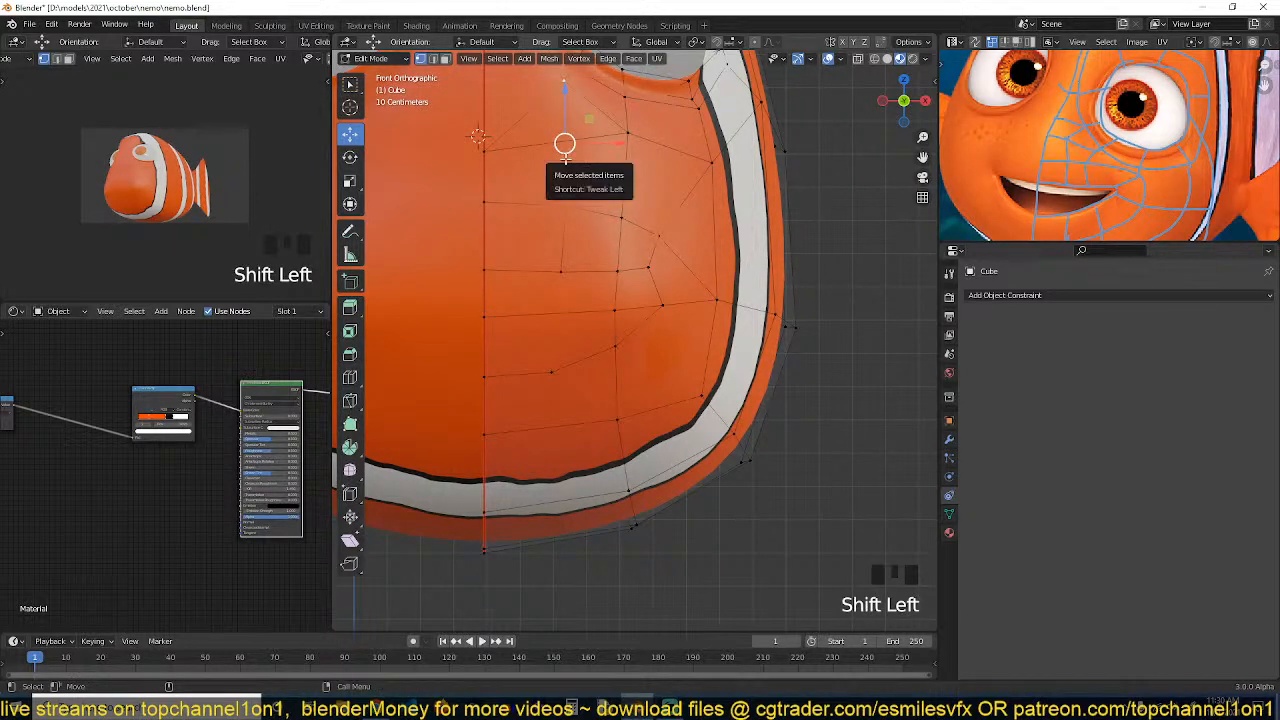
key("alt+a")
Slide the selected vertices of the new upper cheek edge along their edges
left_click(572, 171)
left_click(574, 236, "shift")
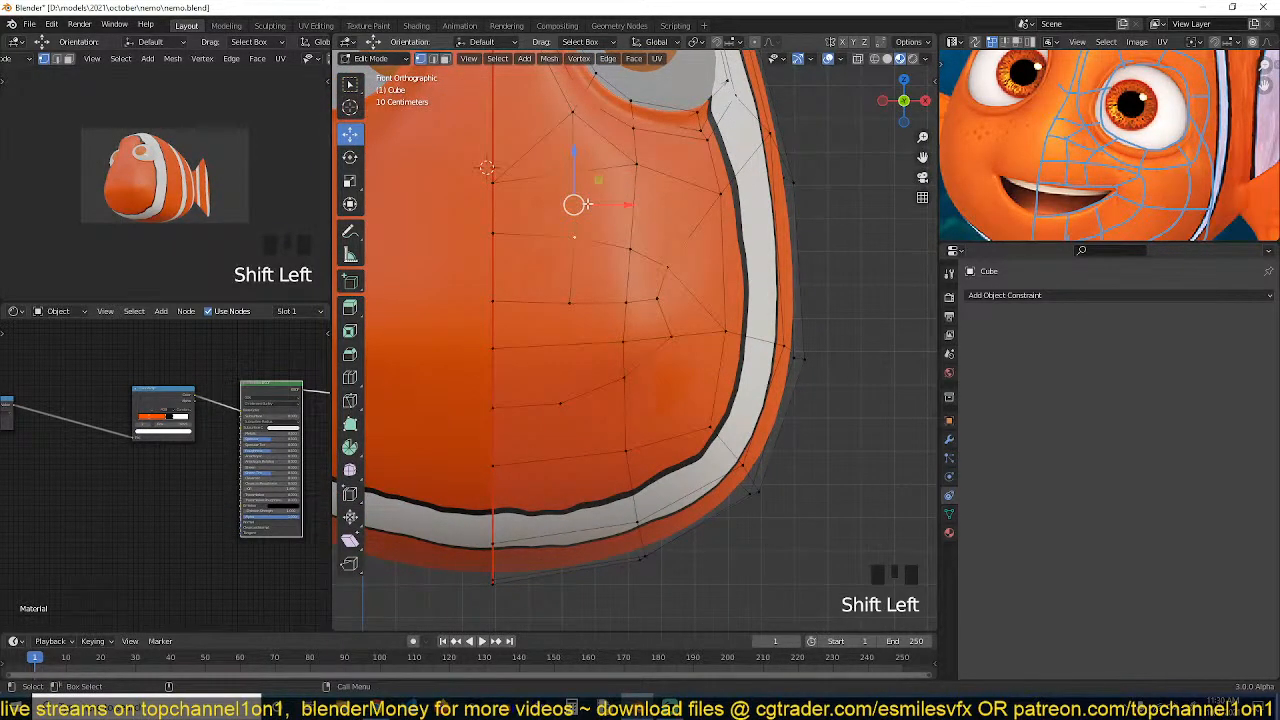
key("g")
key("g")
left_click(580, 203)
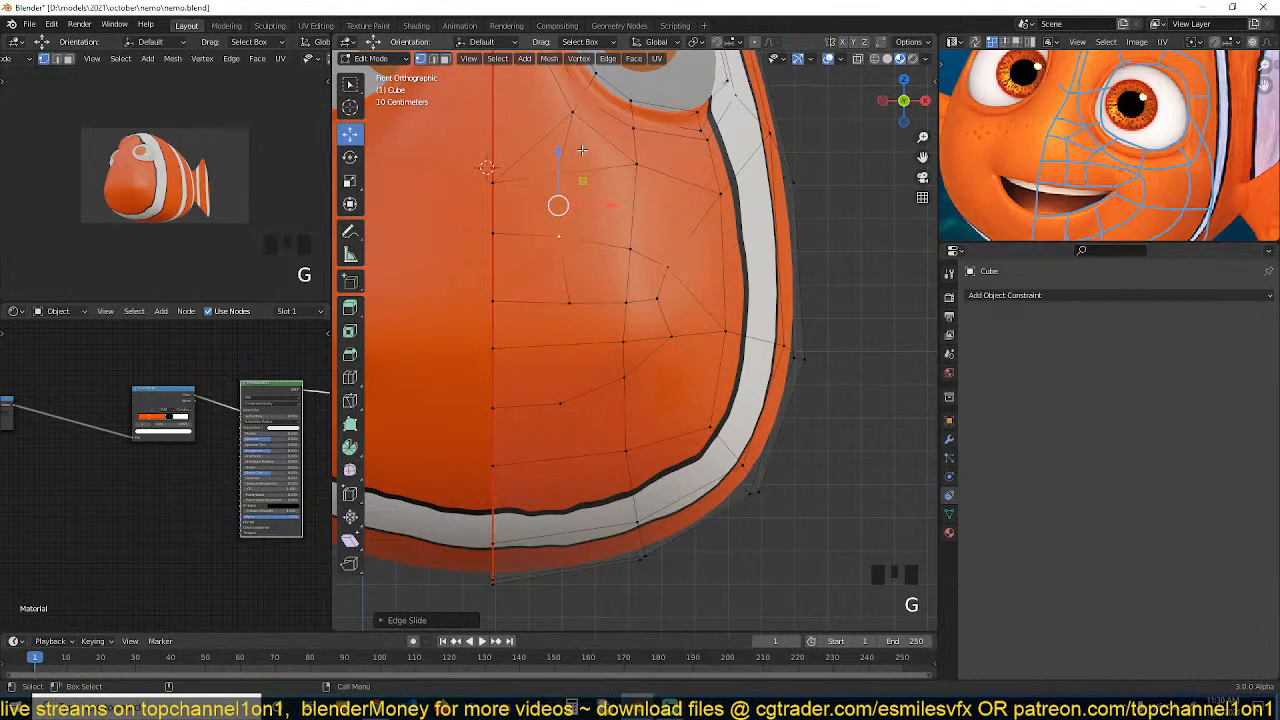
Move a lower cheek vertex in perspective view to smooth the face's curvature
left_click(562, 205)
left_click(572, 328)
middle_click_drag(618, 356, 634, 269, "shift")
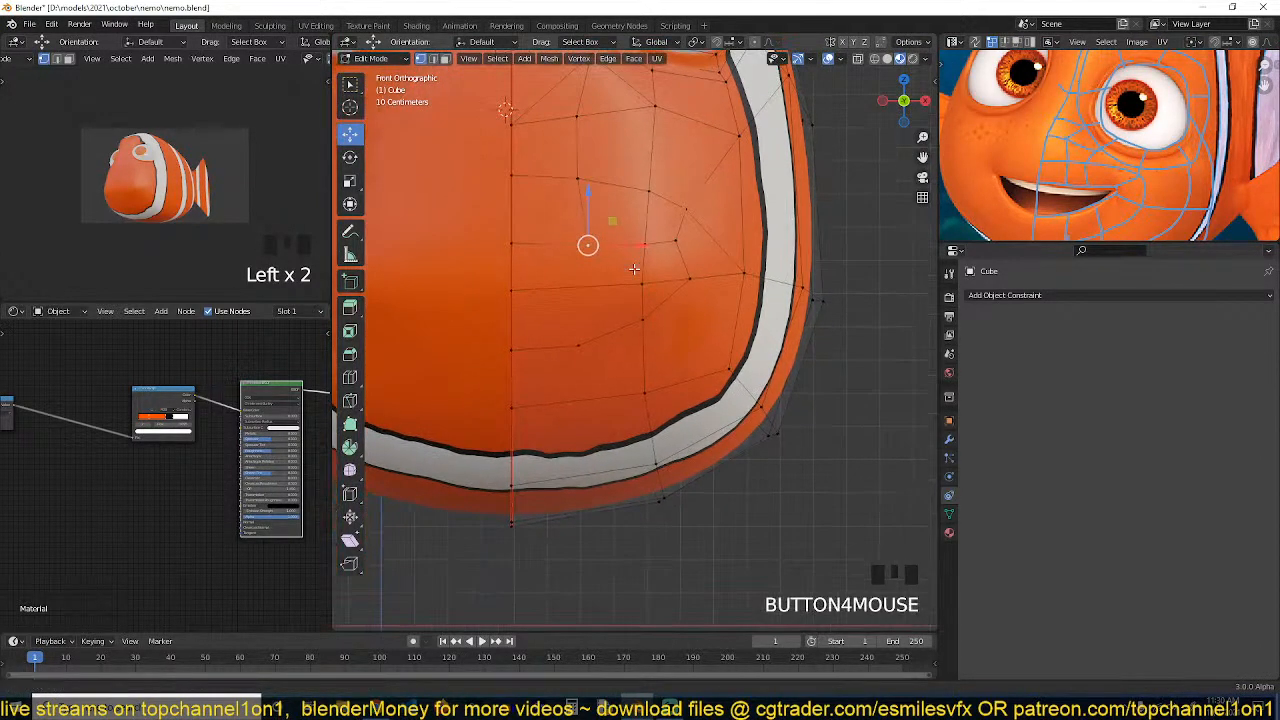
middle_click_drag(612, 342, 562, 260)
mouse_move(622, 370)
middle_mouse_down("shift")
mouse_move(613, 285)
mouse_move(608, 350)
middle_mouse_up("shift")
middle_click_drag(600, 294, 523, 337)
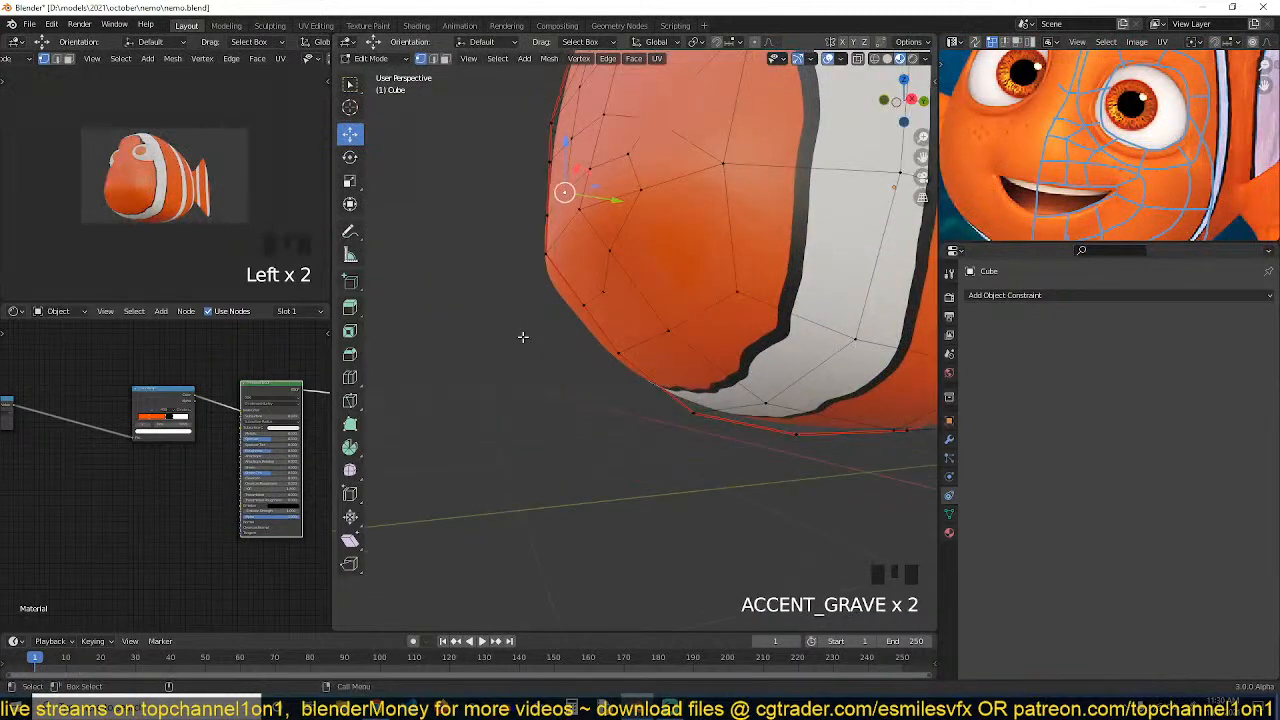
left_click(586, 304)
left_click(605, 291, "shift")
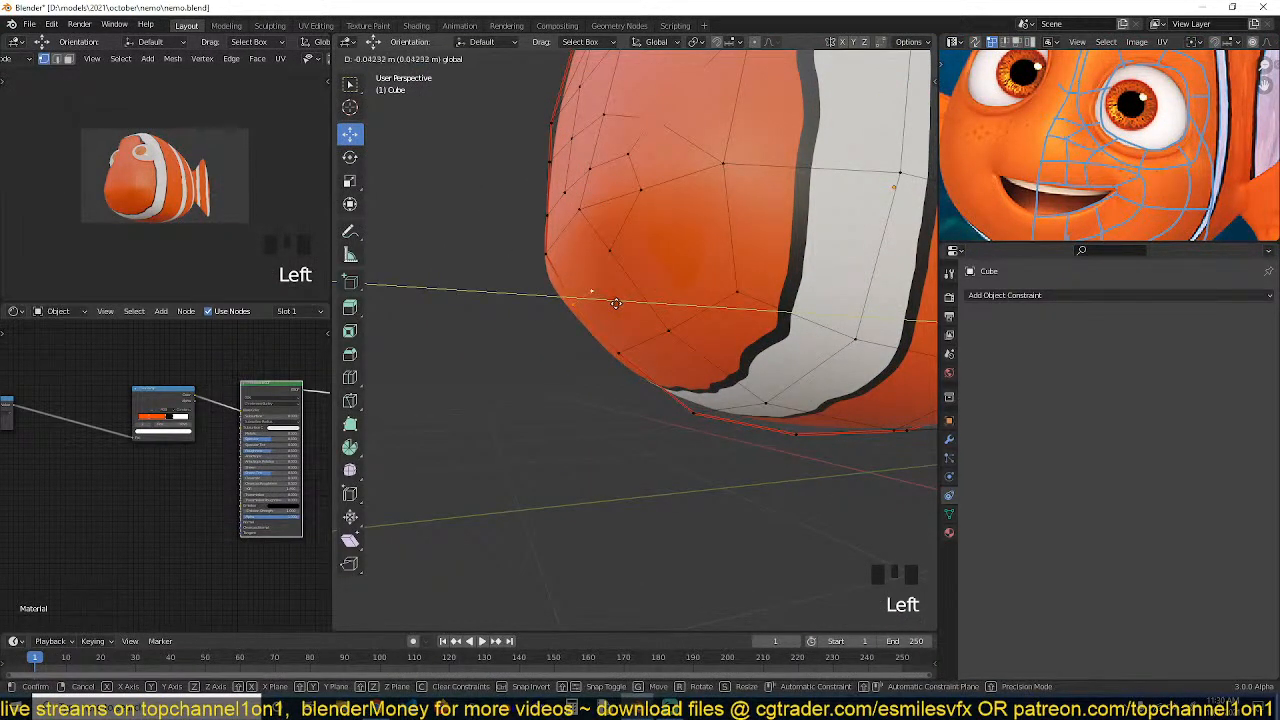
Select a stray vertex on the cheek and dissolve it
key("grave")
key("grave")
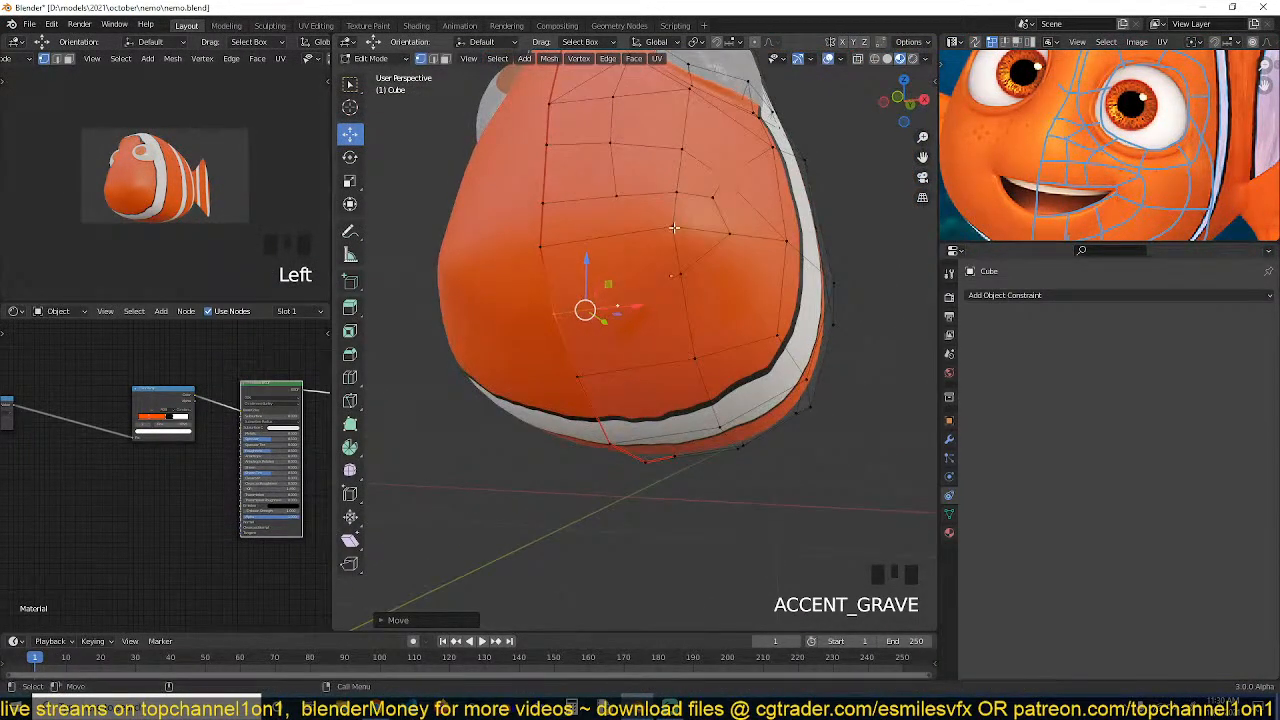
key("grave")
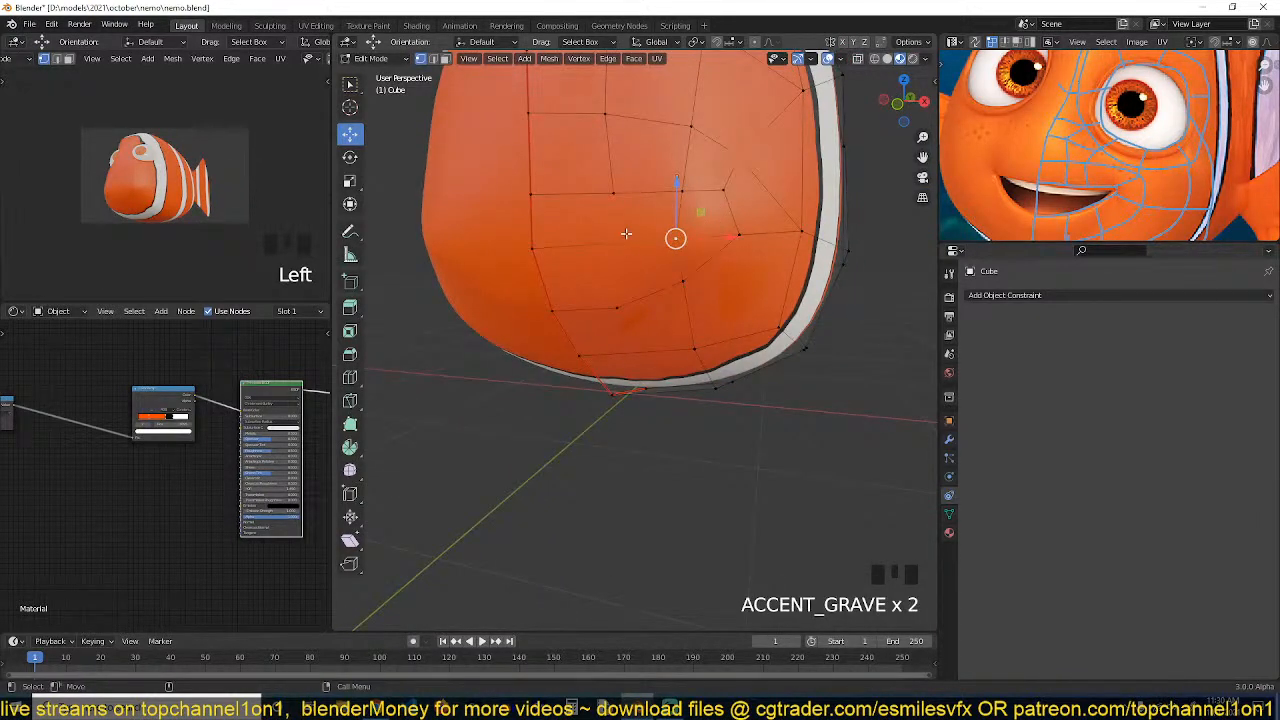
left_click(583, 236, "shift")
key("ctrl+x")
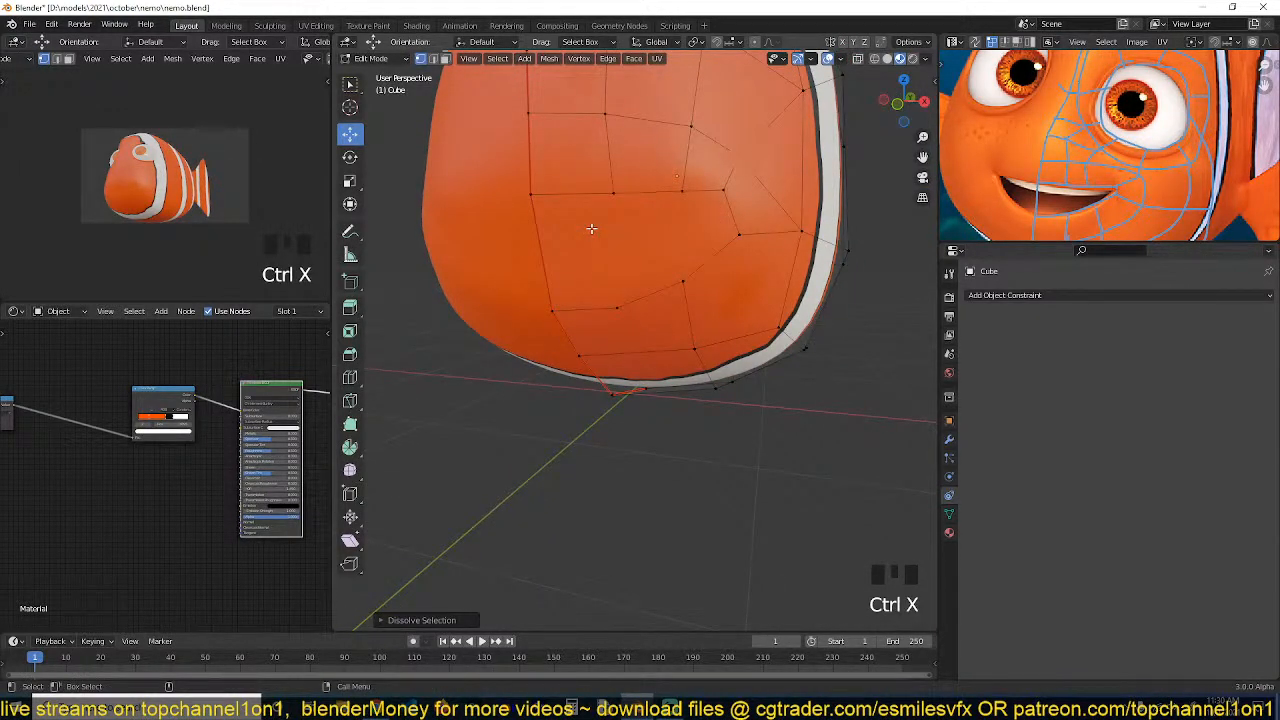
Inset the selected faces of the mouth region on the front of the face
middle_click_drag(591, 229, 650, 200)
key("3")
left_click(727, 182)
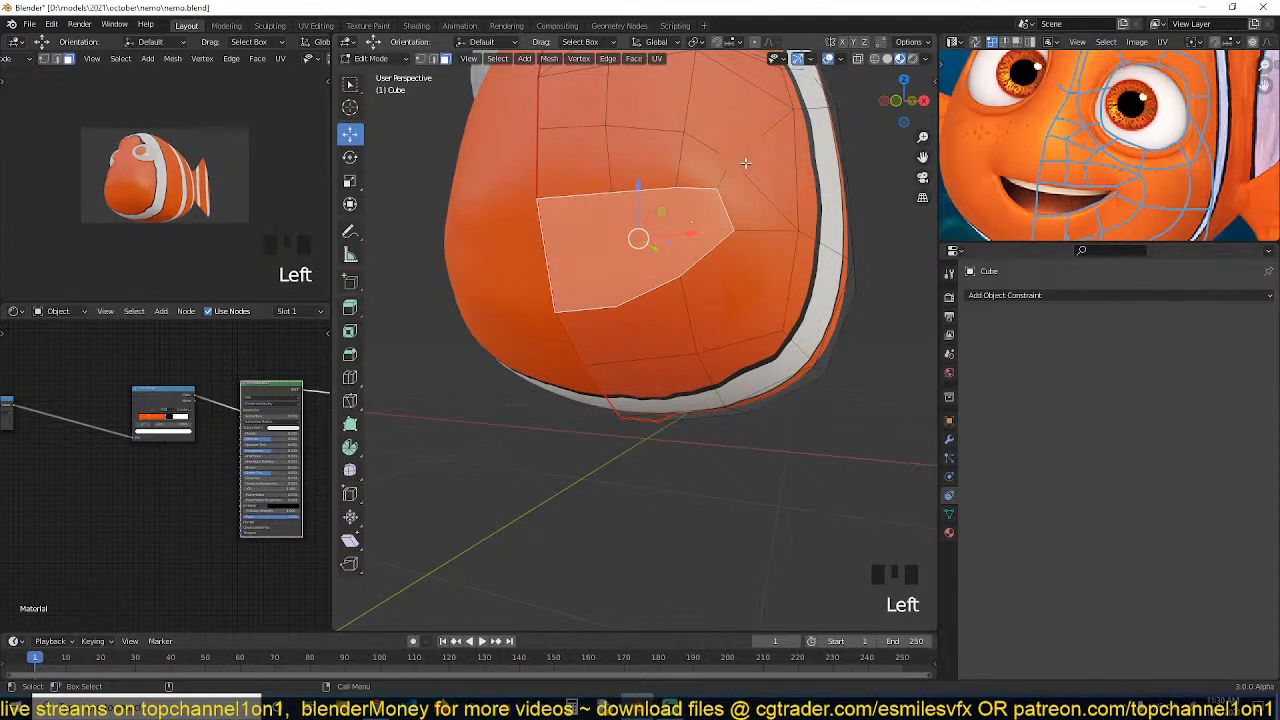
key("i")
left_click(721, 178)
Delete a narrow face at the edge of the inset mouth region, with the modifier properties shown
left_click(561, 241)
middle_click_drag(561, 241, 594, 254)
key("grave")
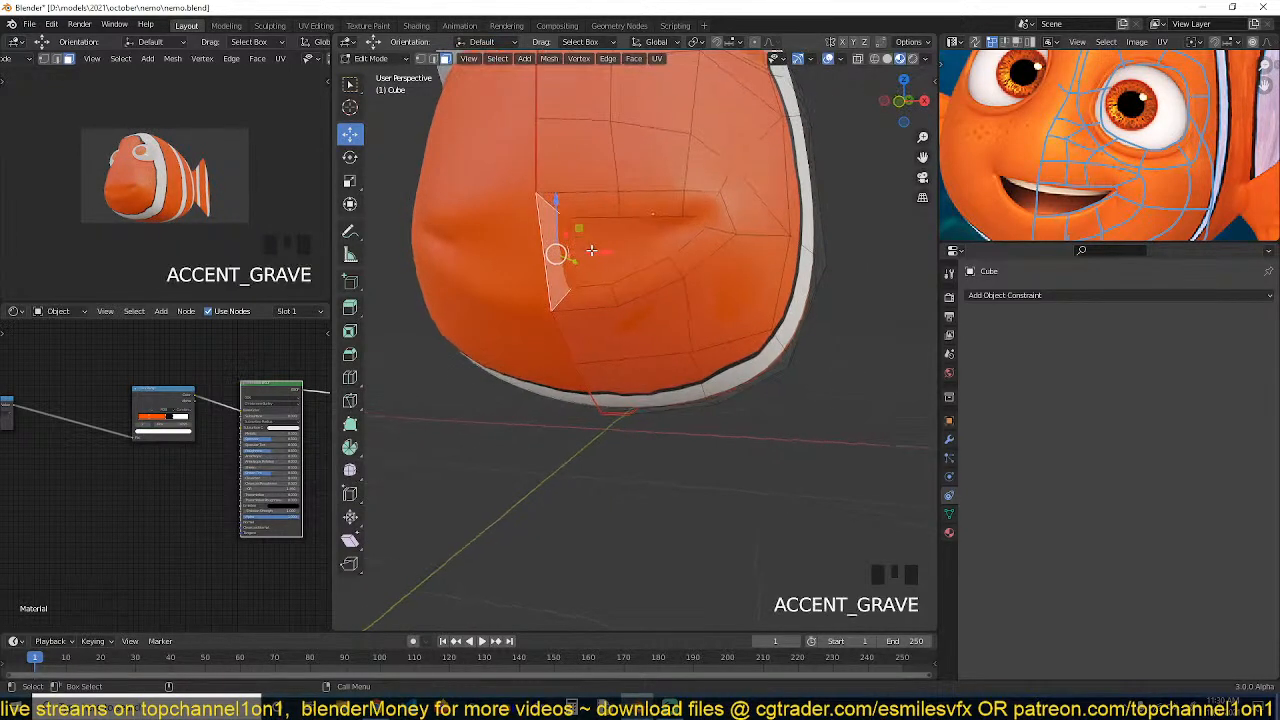
left_click(950, 441)
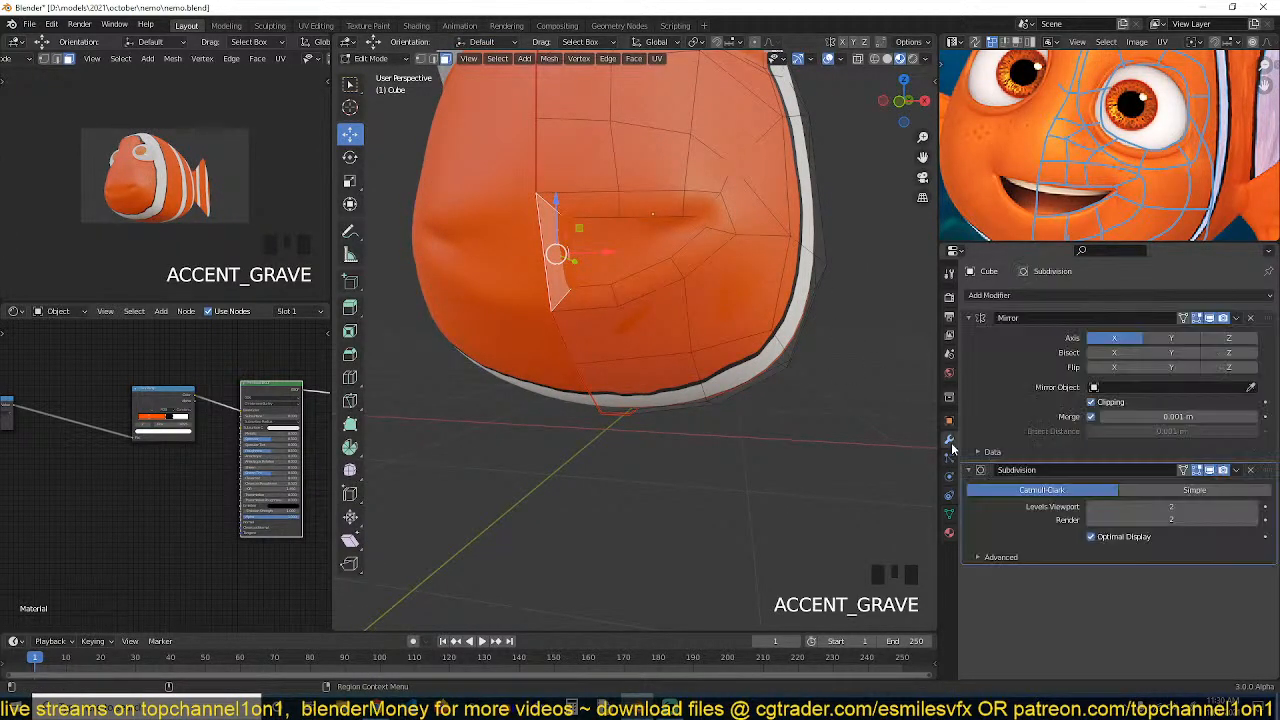
left_click_drag(609, 252, 564, 260)
key("x")
left_click(551, 290)
key("grave")
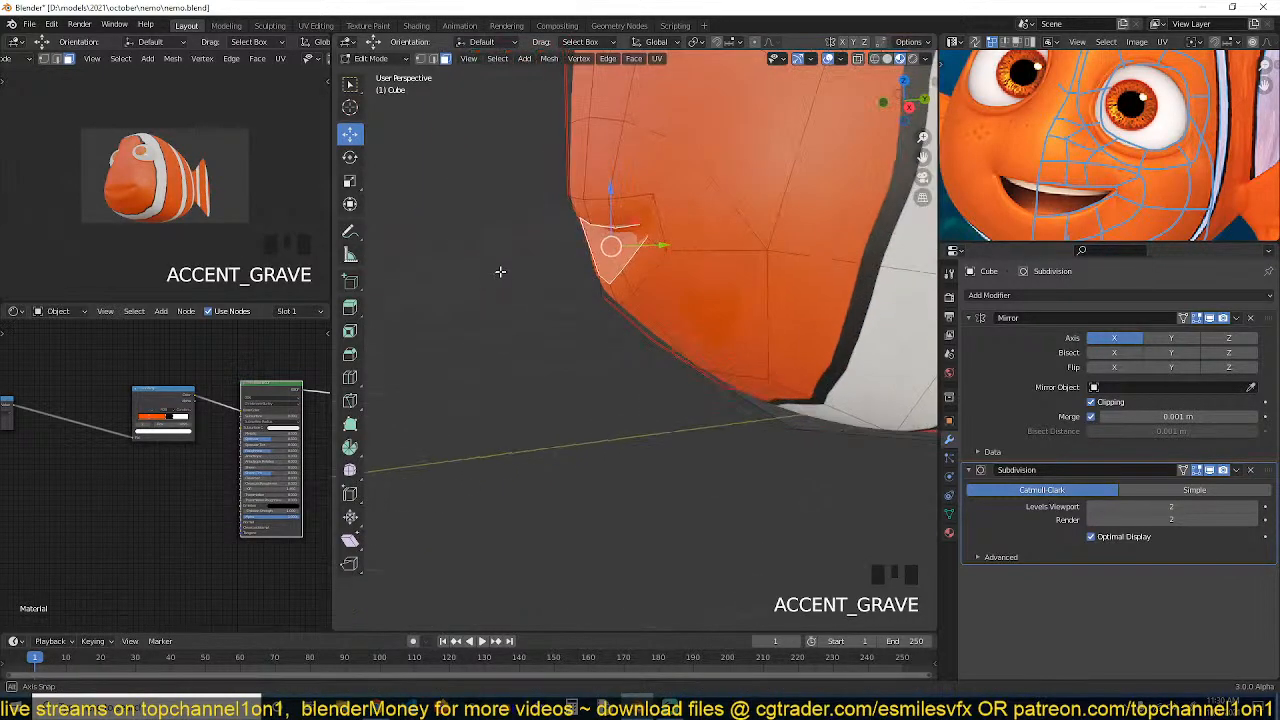
Scale the selected mouth face flat along the Z axis
key("s")
key("z")
left_click(657, 261)
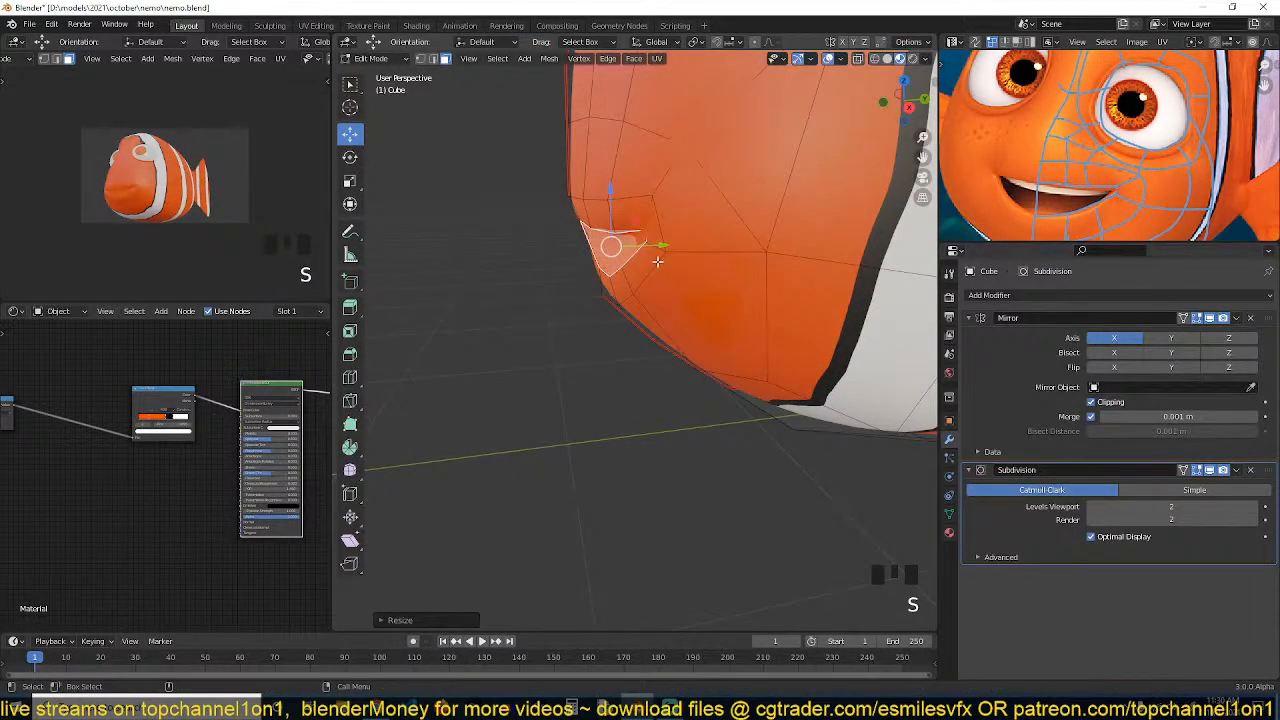
left_click(642, 252)
left_click_drag(642, 250, 636, 246)
Select the mouth face and extrude it inward to start the mouth opening
key("1")
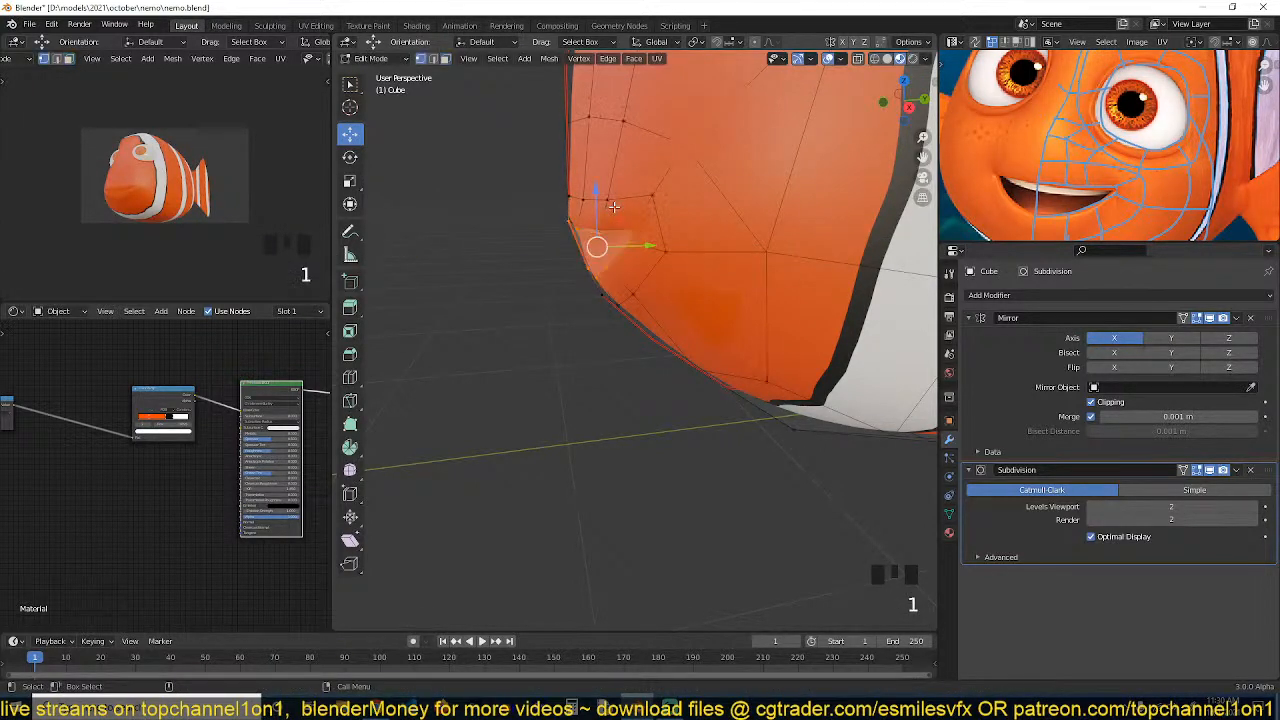
left_click(611, 197)
left_click(566, 195, "ctrl")
left_click_drag(631, 198, 622, 199)
key("3")
left_click(612, 248)
key("grave")
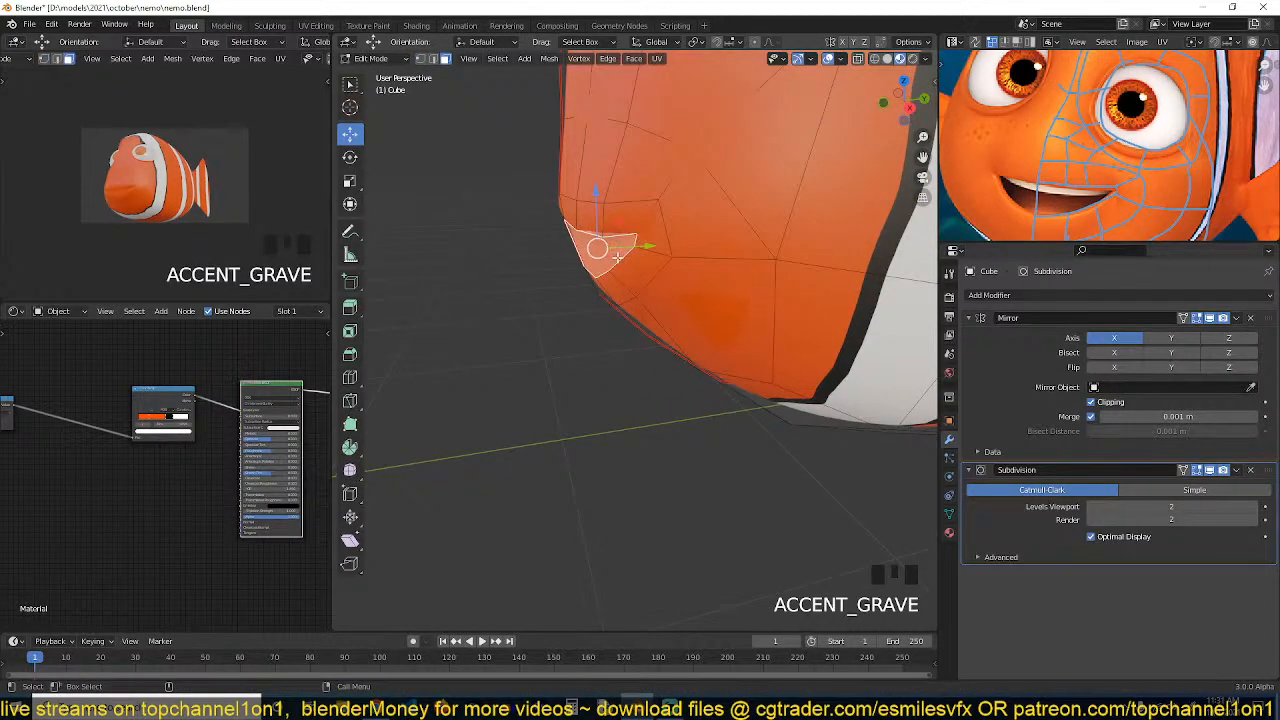
key("e")
left_click(650, 248)
key("grave")
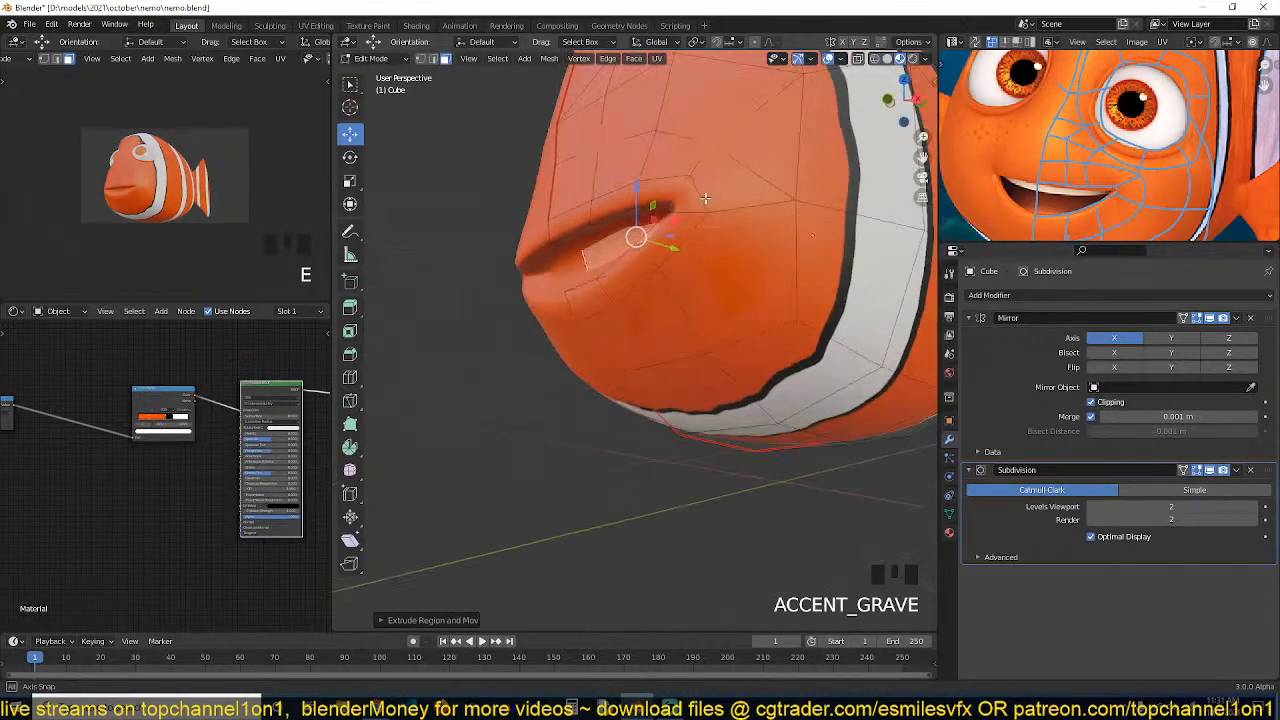
key("grave")
Scale the extruded mouth faces to narrow the mouth slit
key("s")
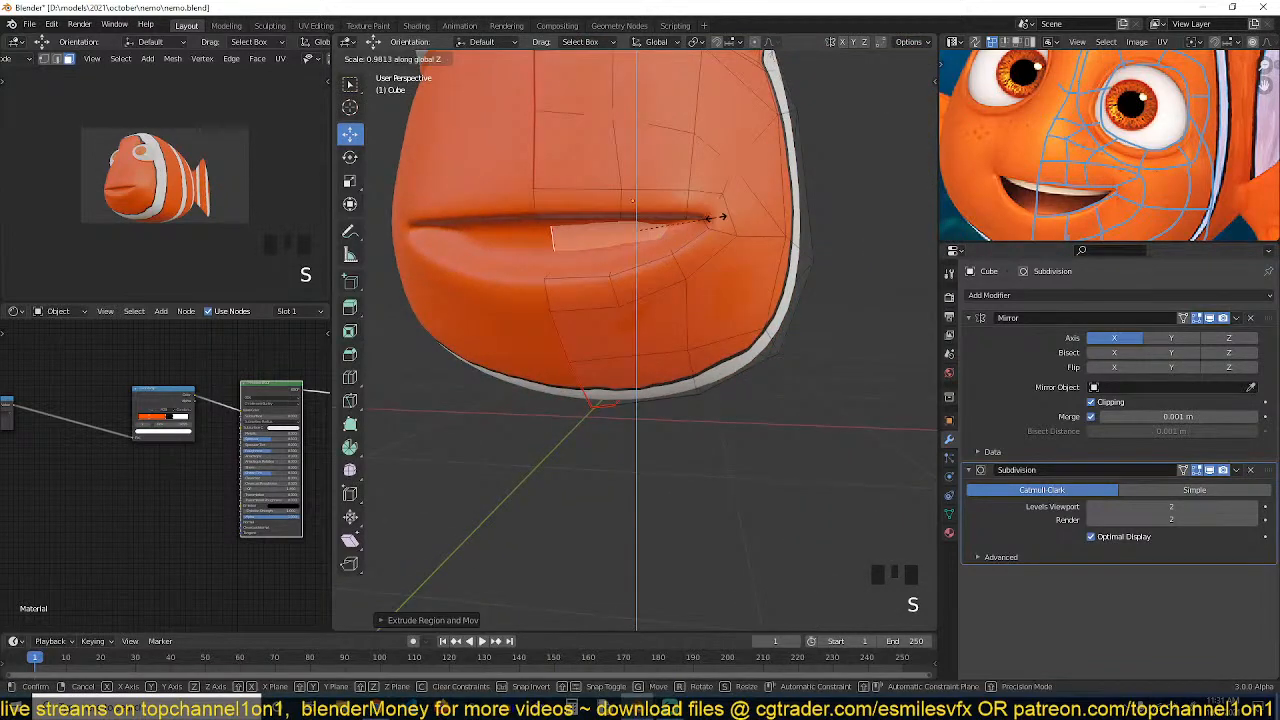
left_click(716, 218)
key("s")
left_click(704, 265)
key("grave")
Move a cheek vertex above the mouth corner inward to smooth the shape
key("1")
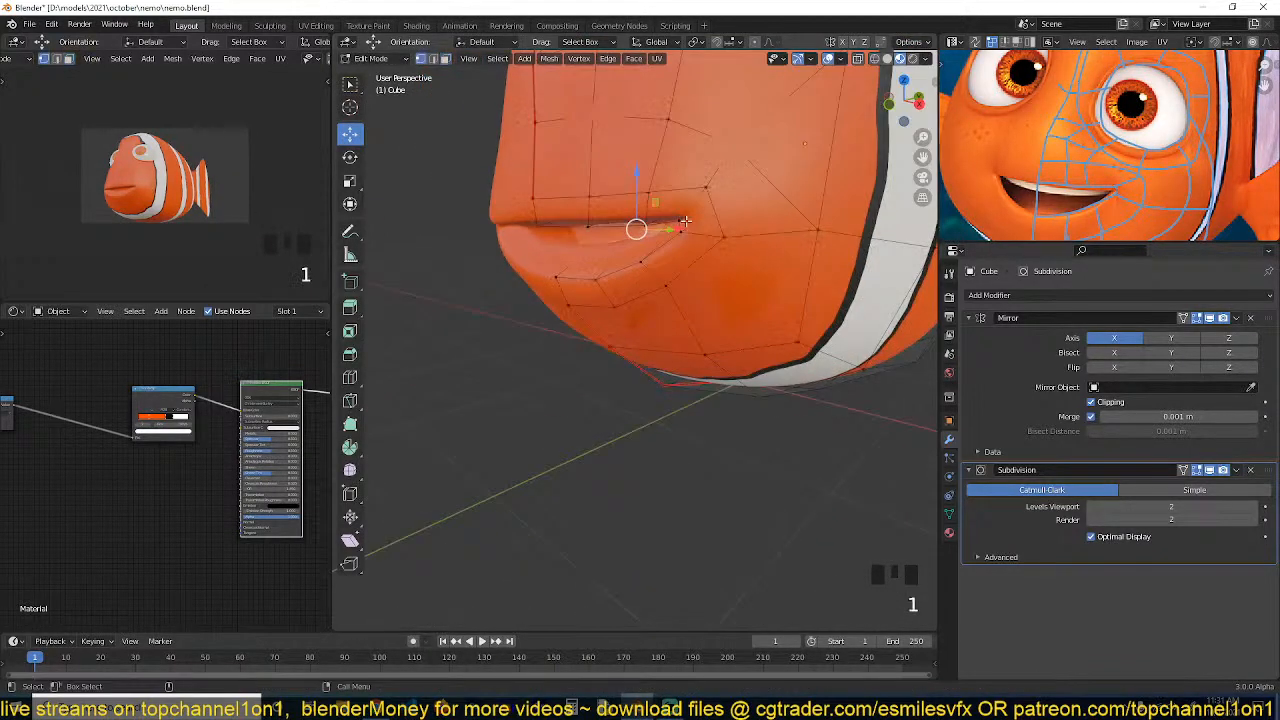
left_click(707, 188)
key("grave")
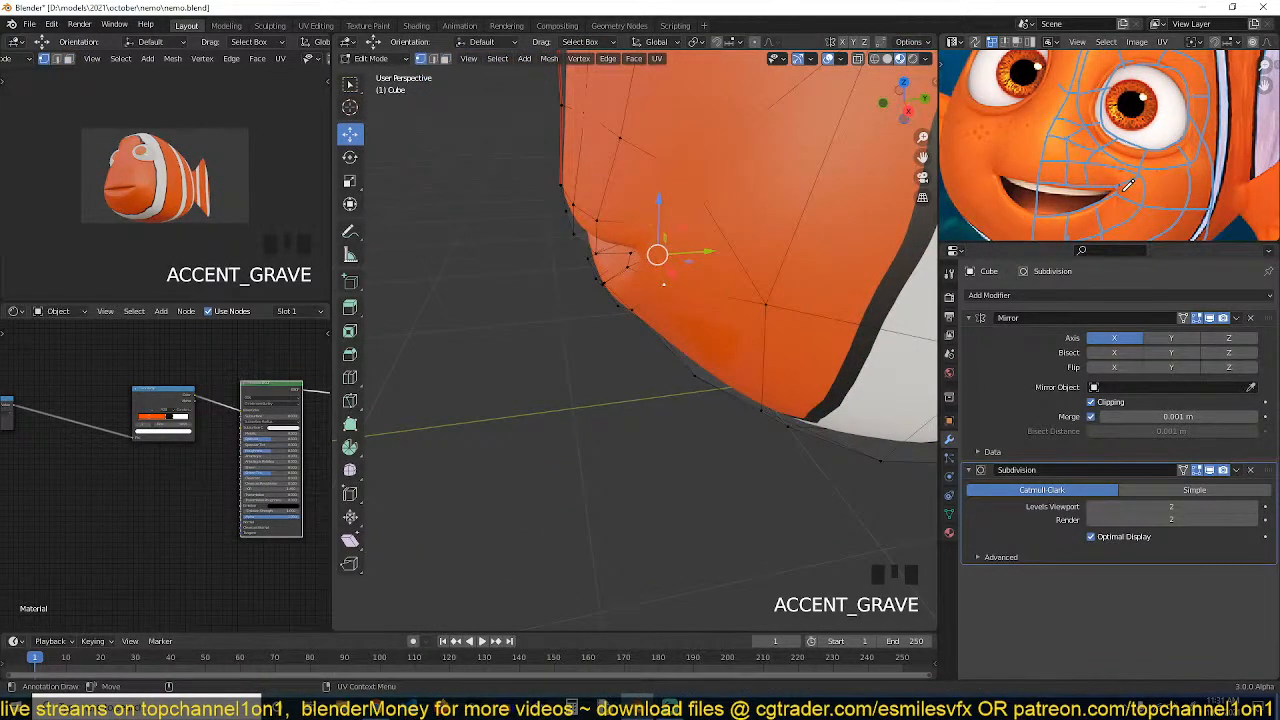
left_click_drag(709, 250, 672, 252)
key("grave")
key("grave")
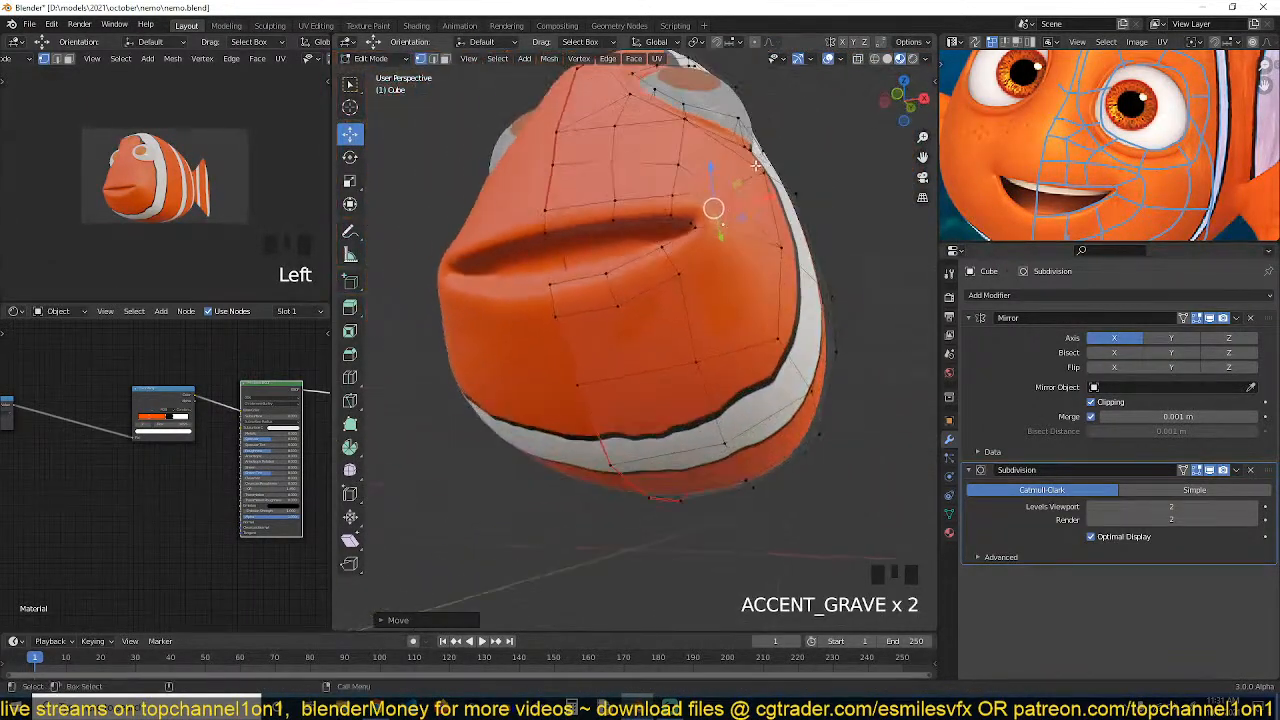
Inspect the head in object mode and in wireframe front and right orthographic views
key("Tab")
scroll(752, 190, "down", 4)
middle_click_drag(746, 240, 749, 316)
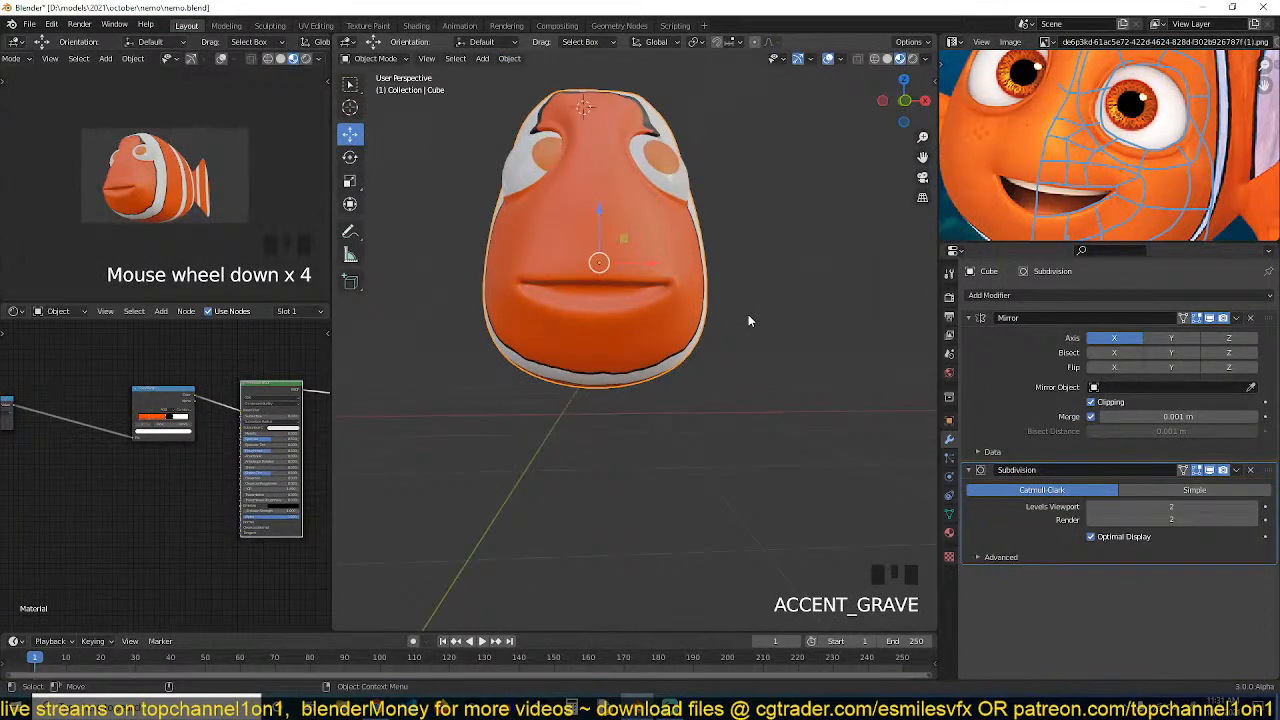
scroll(748, 321, "up", 2)
key("KP_1")
key("Tab")
key("z")
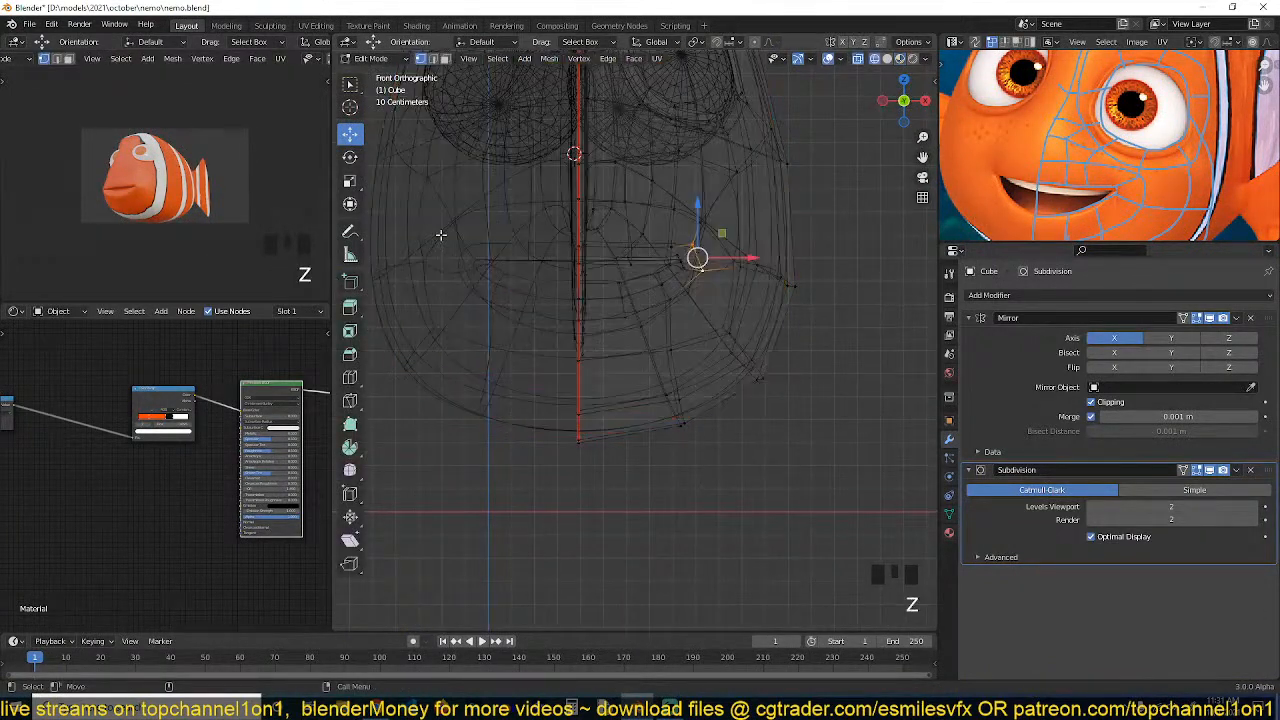
key("KP_3")
key("alt+a")
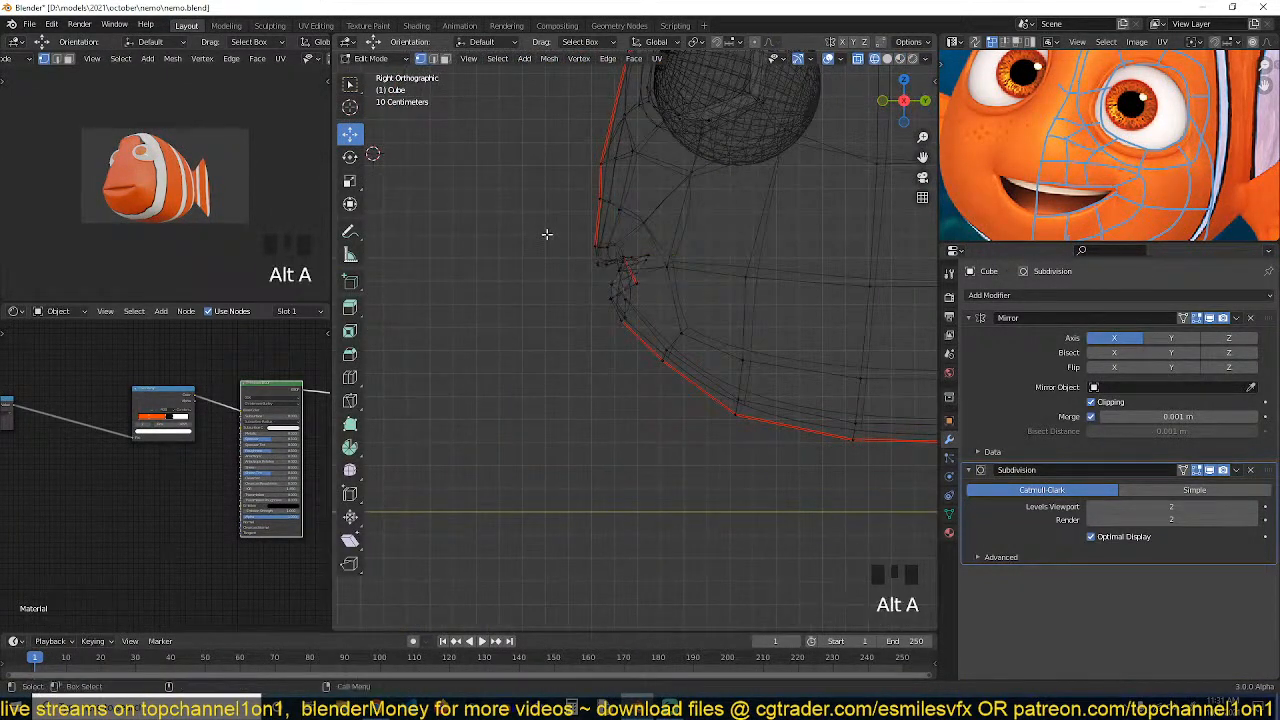
Select the mouth vertices through the mesh in side view, review them from the front, and save the file
left_click_drag(552, 229, 640, 324)
key("c")
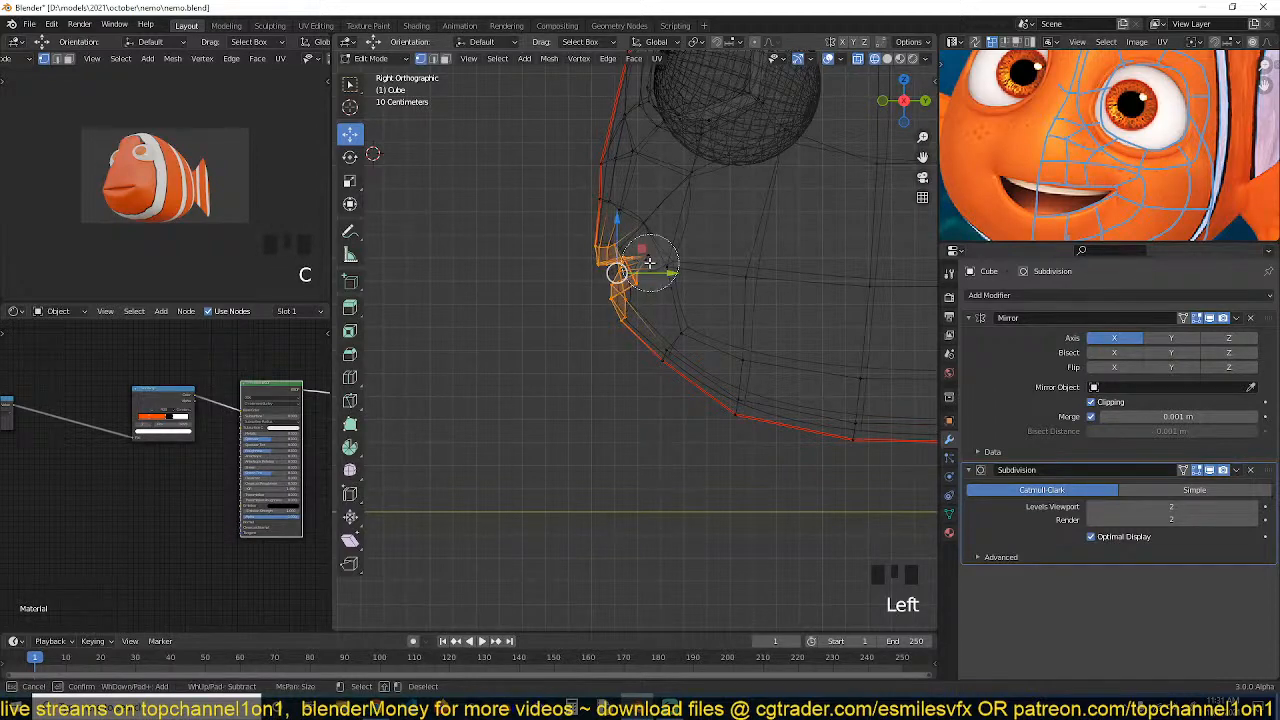
key("c")
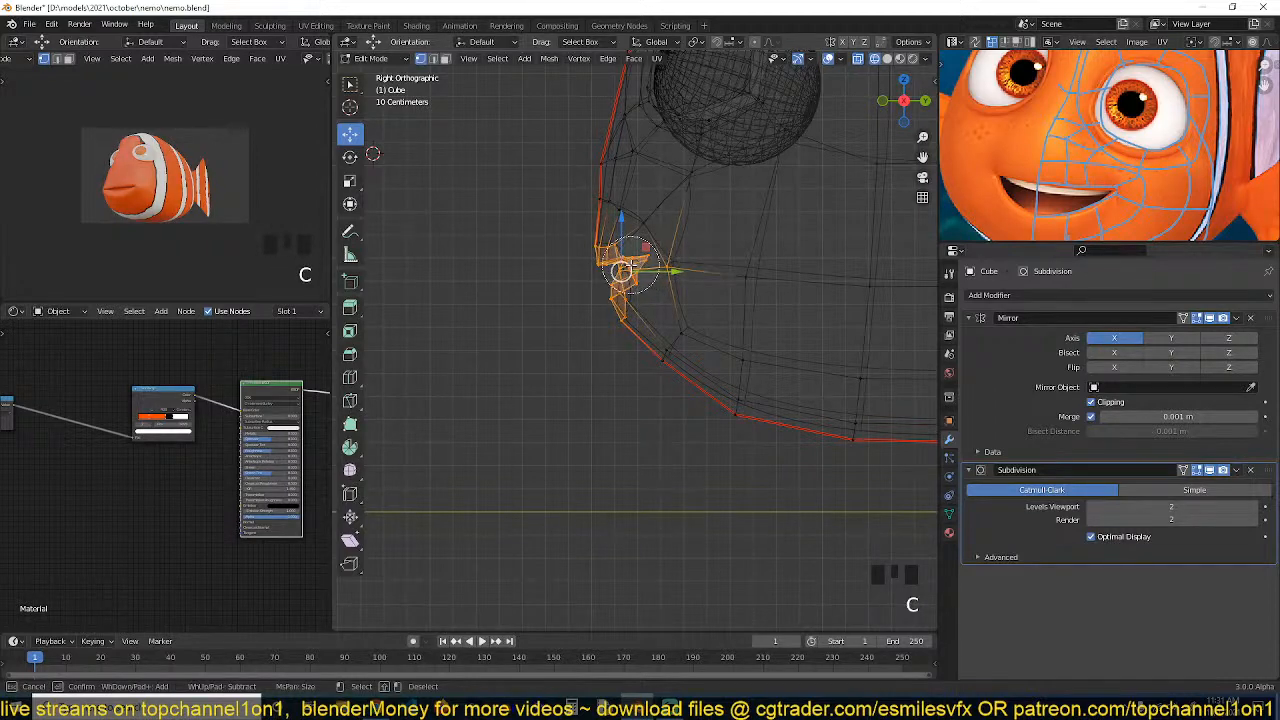
right_click(681, 261)
key("KP_1")
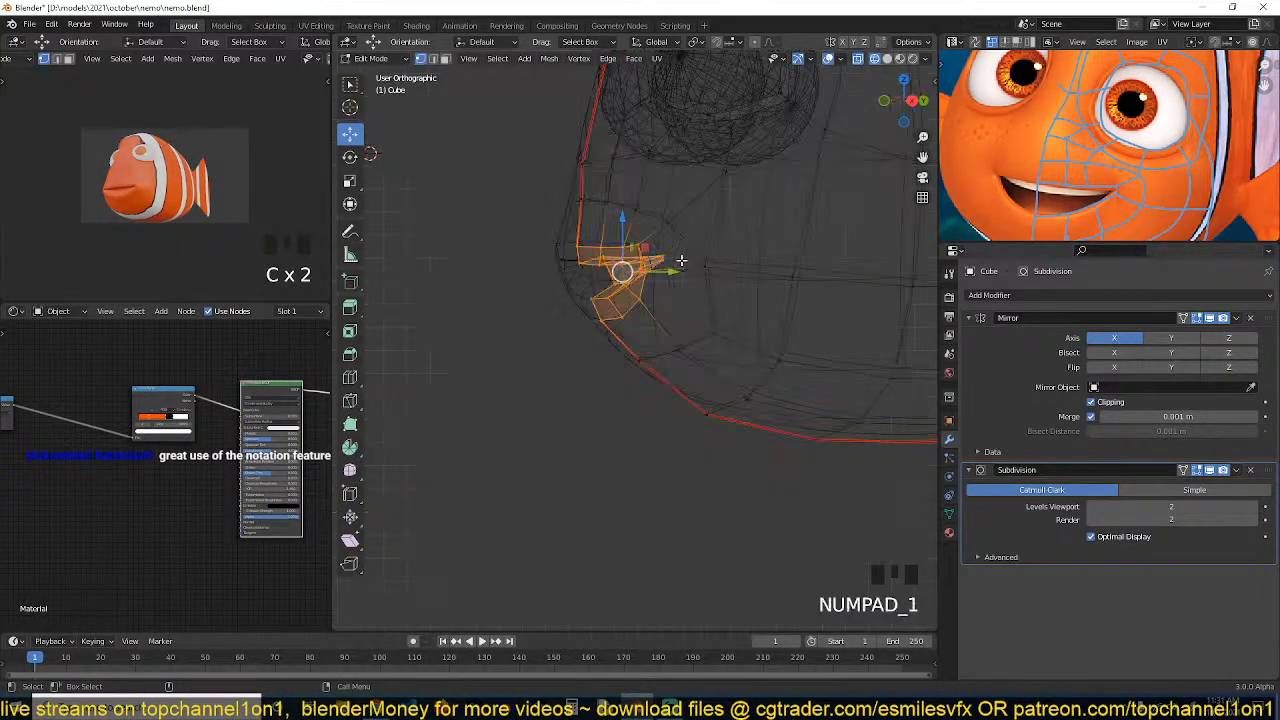
scroll(681, 261, "up", 3)
key("z")
middle_click_drag(828, 234, 795, 306, "shift")
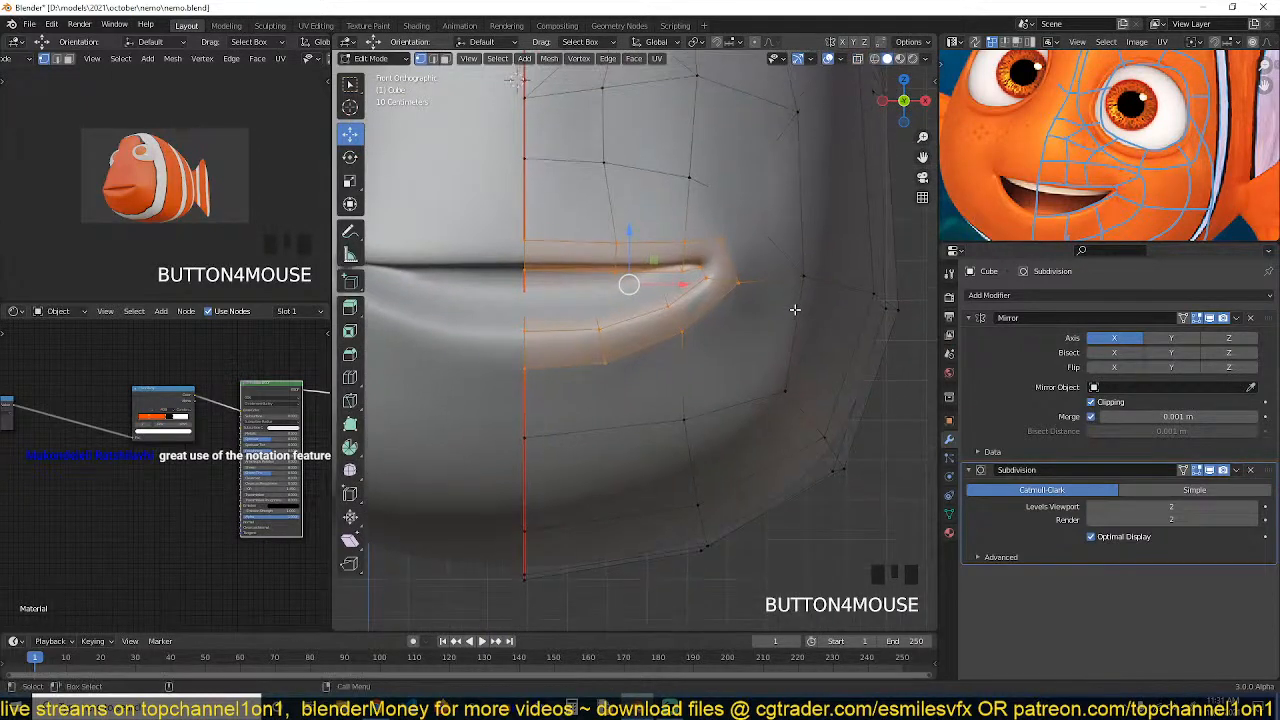
scroll(792, 306, "up", 1)
key("alt+z")
key("alt+z")
key("ctrl+s")
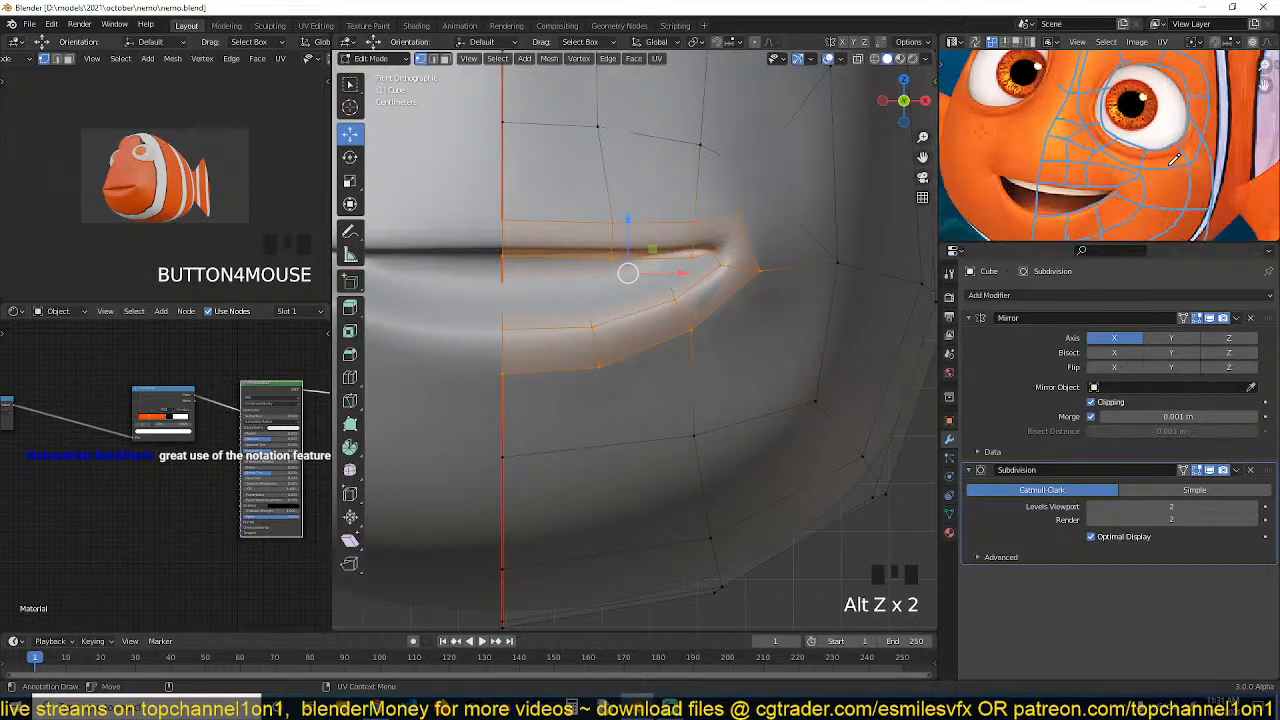
Switch to material preview and pull a forehead profile vertex forward in the right side view
left_click(900, 61)
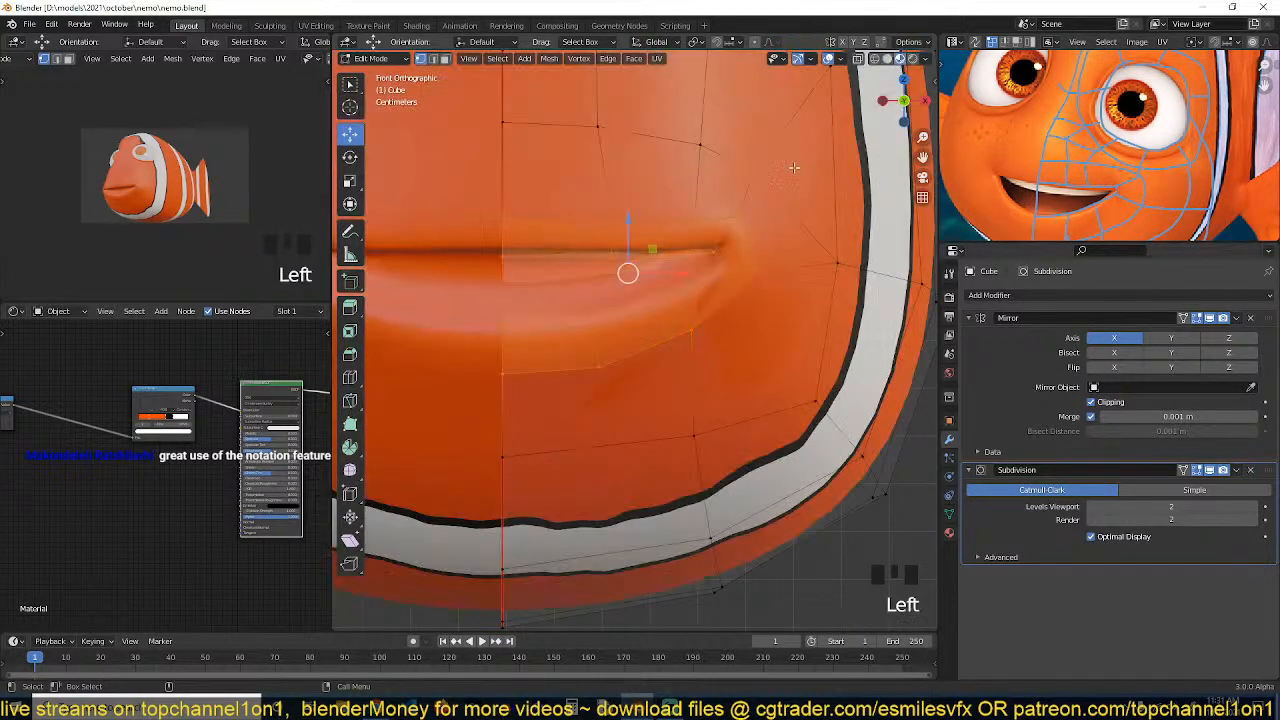
left_click_drag(698, 262, 605, 287)
key("grave")
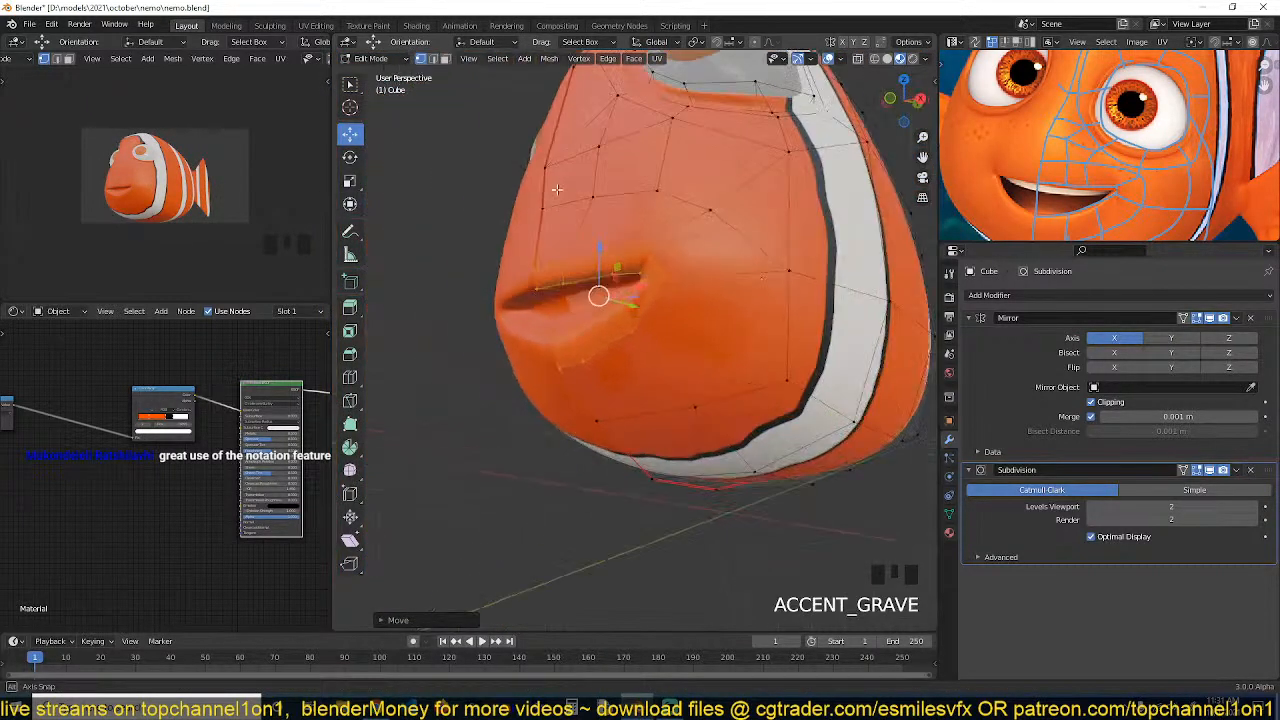
key("grave")
left_click(586, 190)
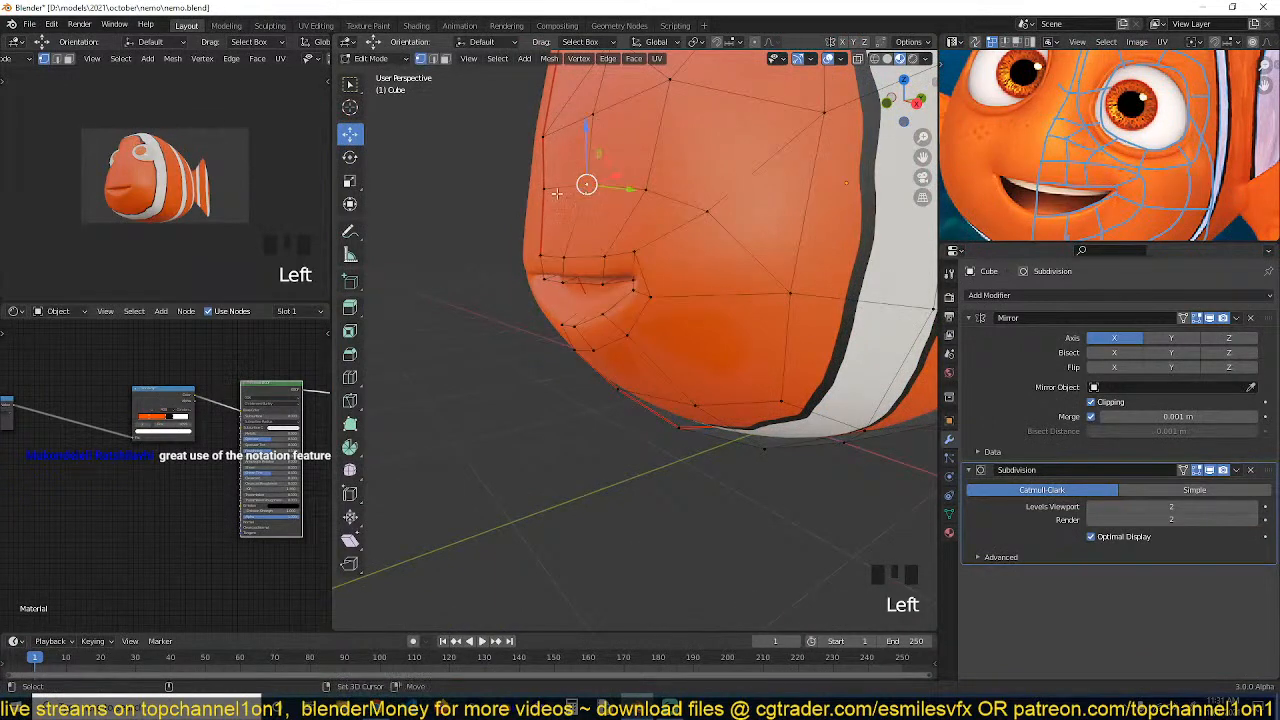
key("grave")
key("KP_3")
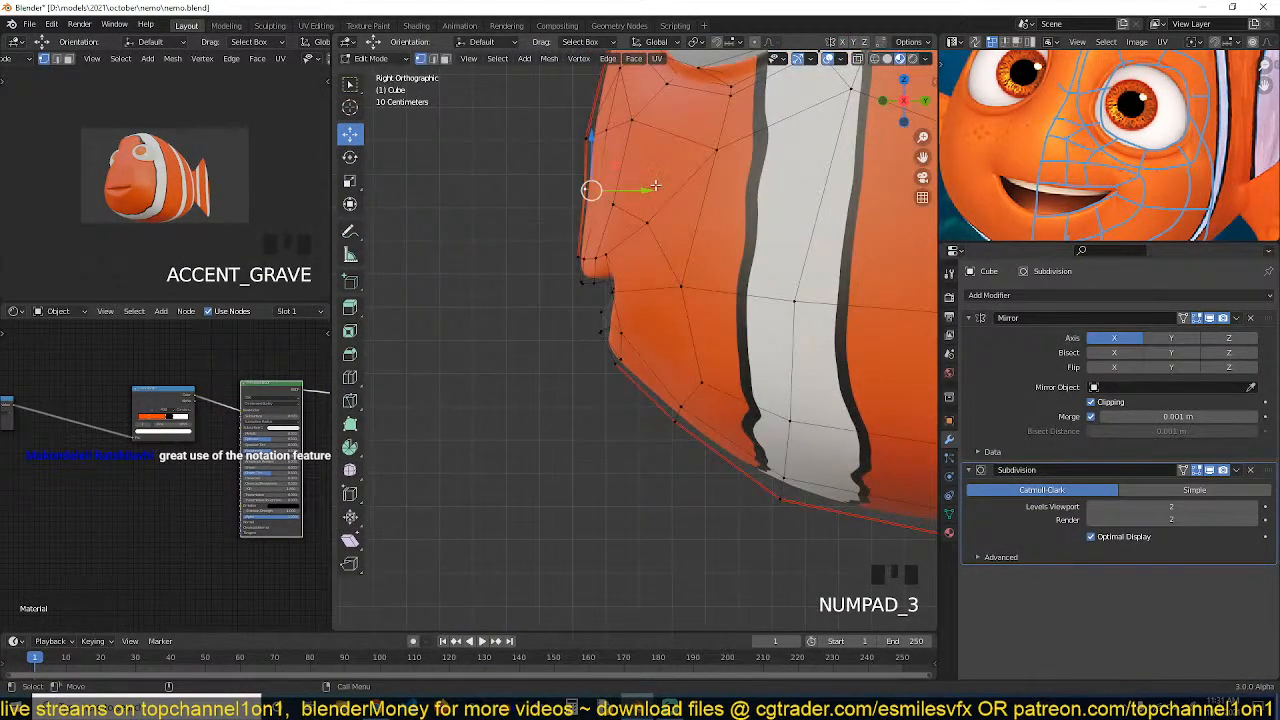
left_click_drag(642, 191, 620, 193)
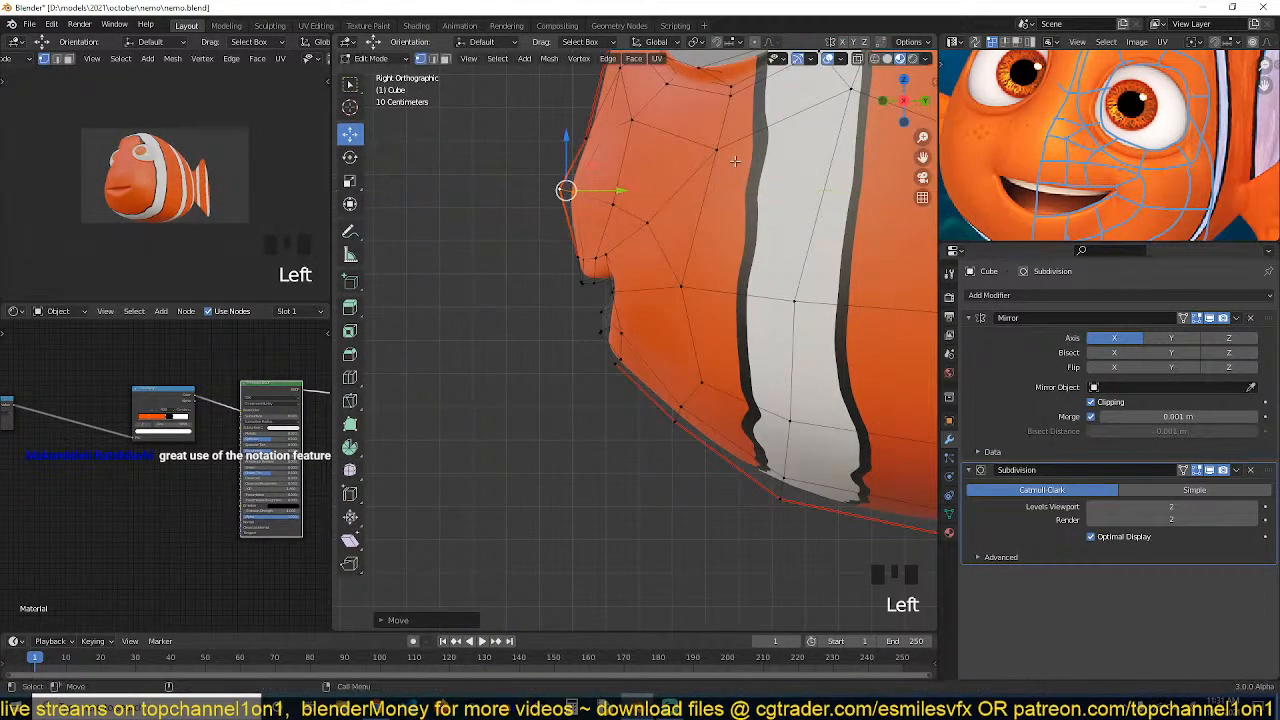
Pull the profile vertices above and at the upper lip forward in side view
left_click(599, 134)
left_click(584, 137, "shift")
mouse_move(628, 137)
left_mouse_down()
mouse_move(612, 137)
mouse_move(623, 132)
left_mouse_up()
left_click(600, 132)
left_click(579, 258)
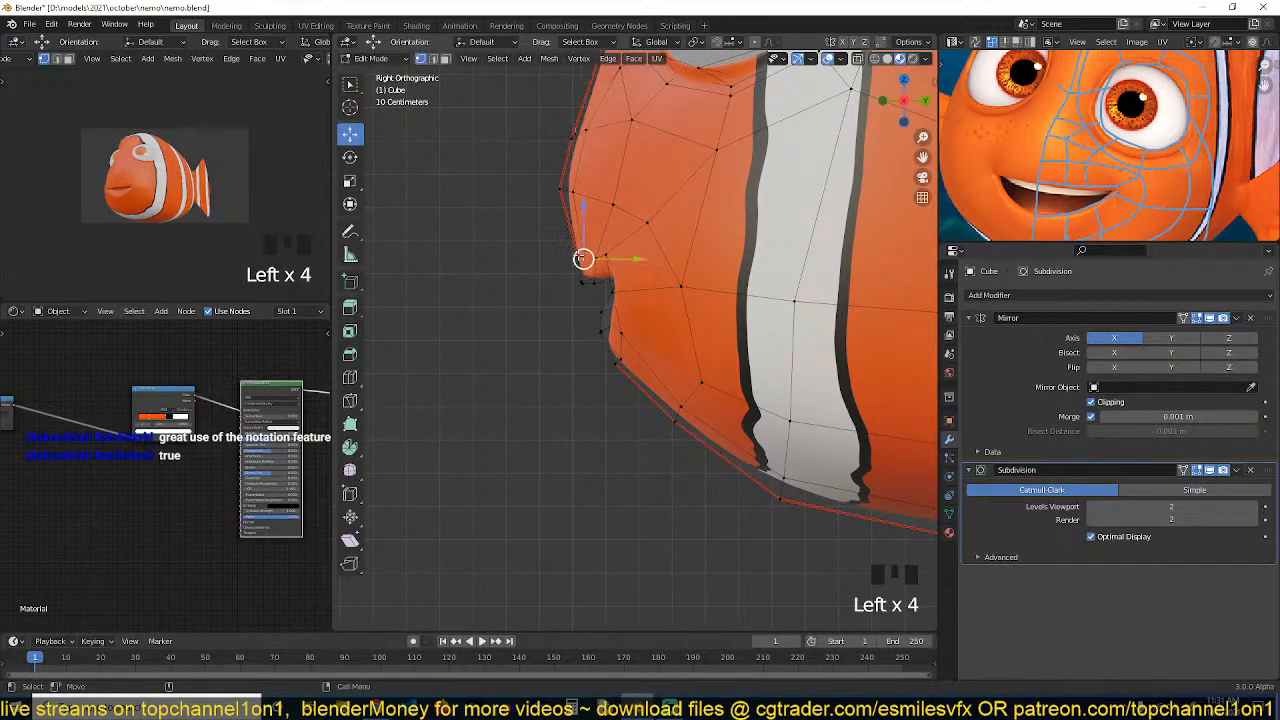
left_click(580, 257, "shift")
left_click_drag(612, 259, 589, 259)
left_click(620, 200)
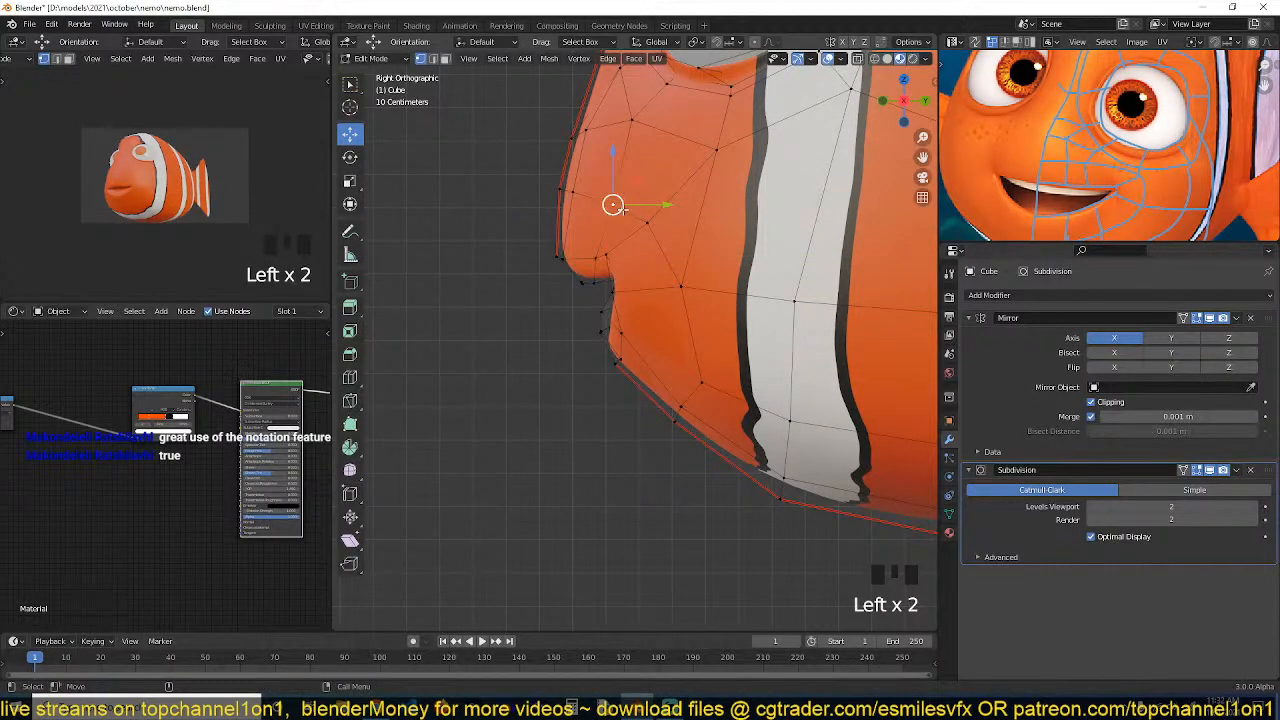
Slide a cheek vertex above the mouth corner along its edge in front view
scroll(622, 215, "down", 1)
key("KP_1")
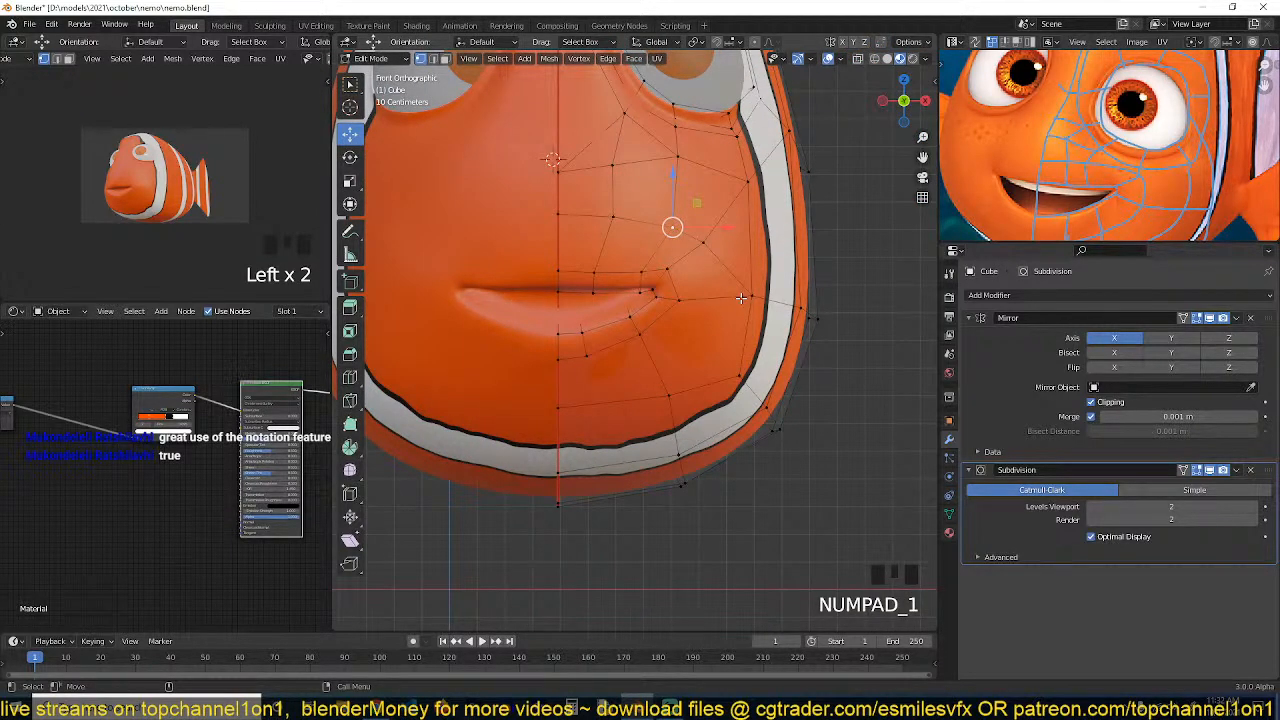
left_click(716, 252)
key("g")
key("g")
left_click(662, 217)
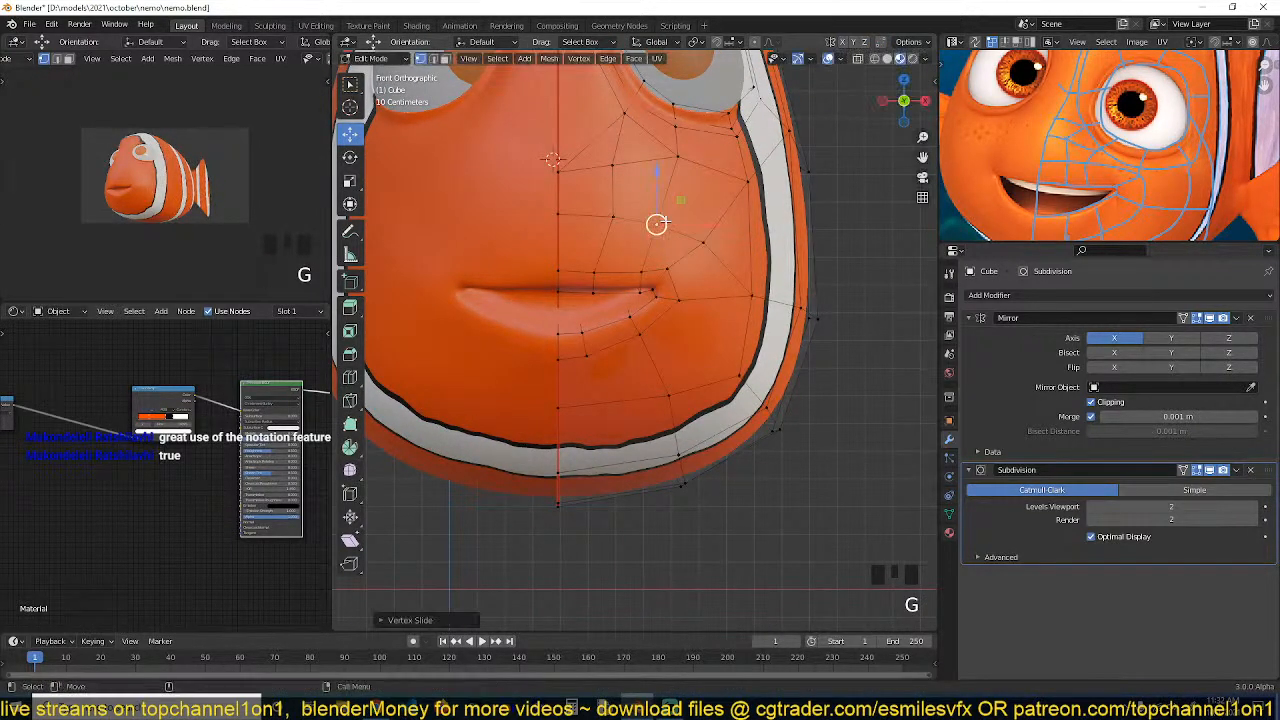
Slide two vertices beside the mouth corner along their edges
left_click(746, 291)
key("g")
key("g")
left_click(718, 293)
key("g")
key("g")
left_click(734, 300)
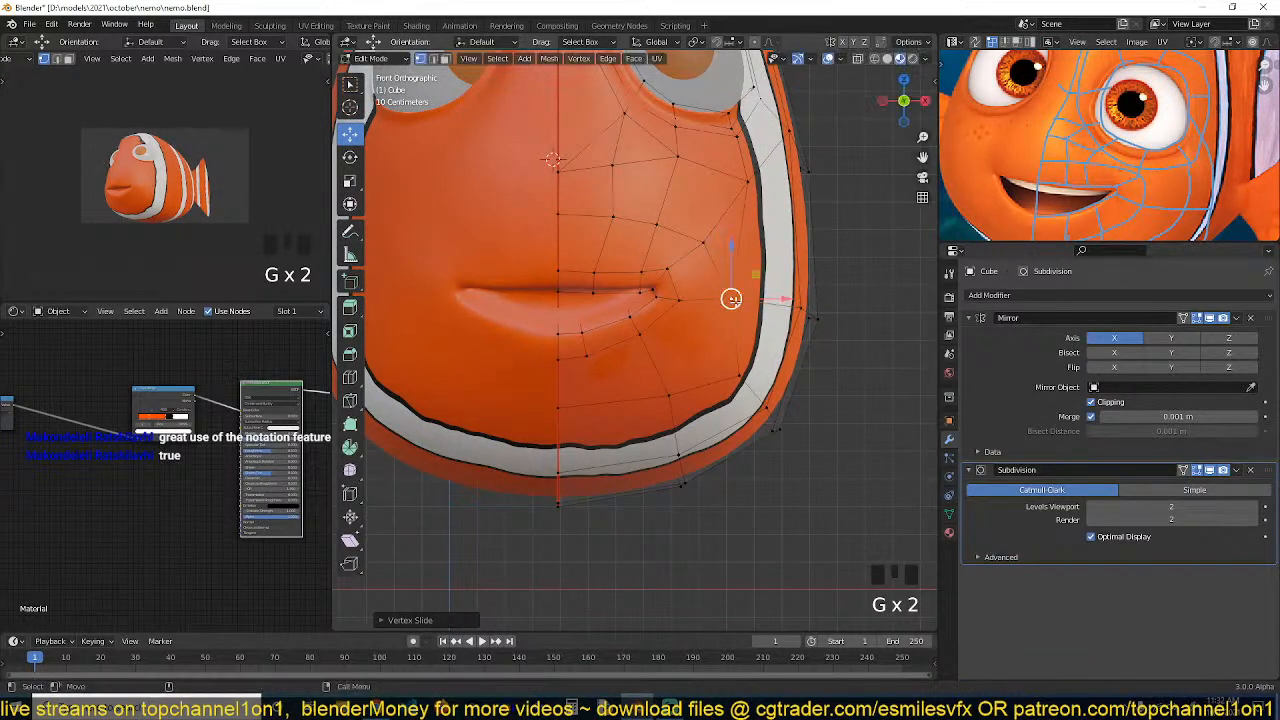
Reposition and slide vertices below and beside the mouth to even out the chin loops
left_click(670, 394, "shift")
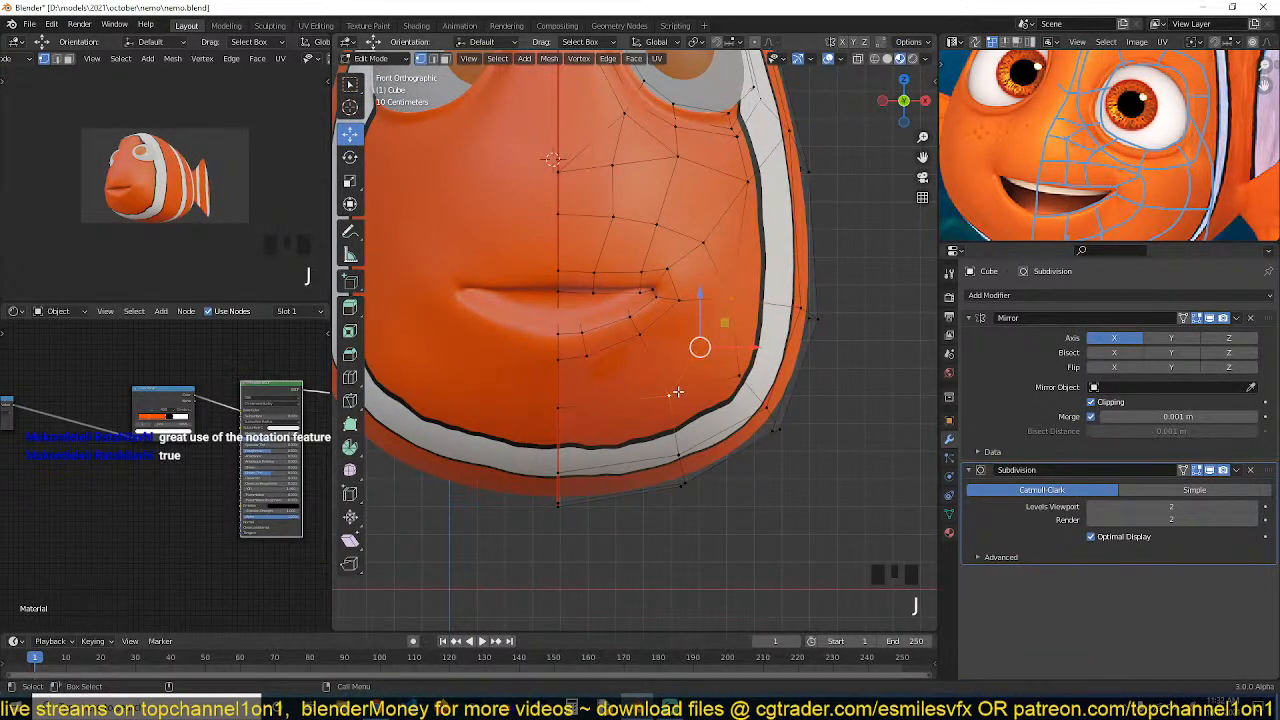
left_click(668, 396)
left_click(565, 400, "shift")
key("g")
key("g")
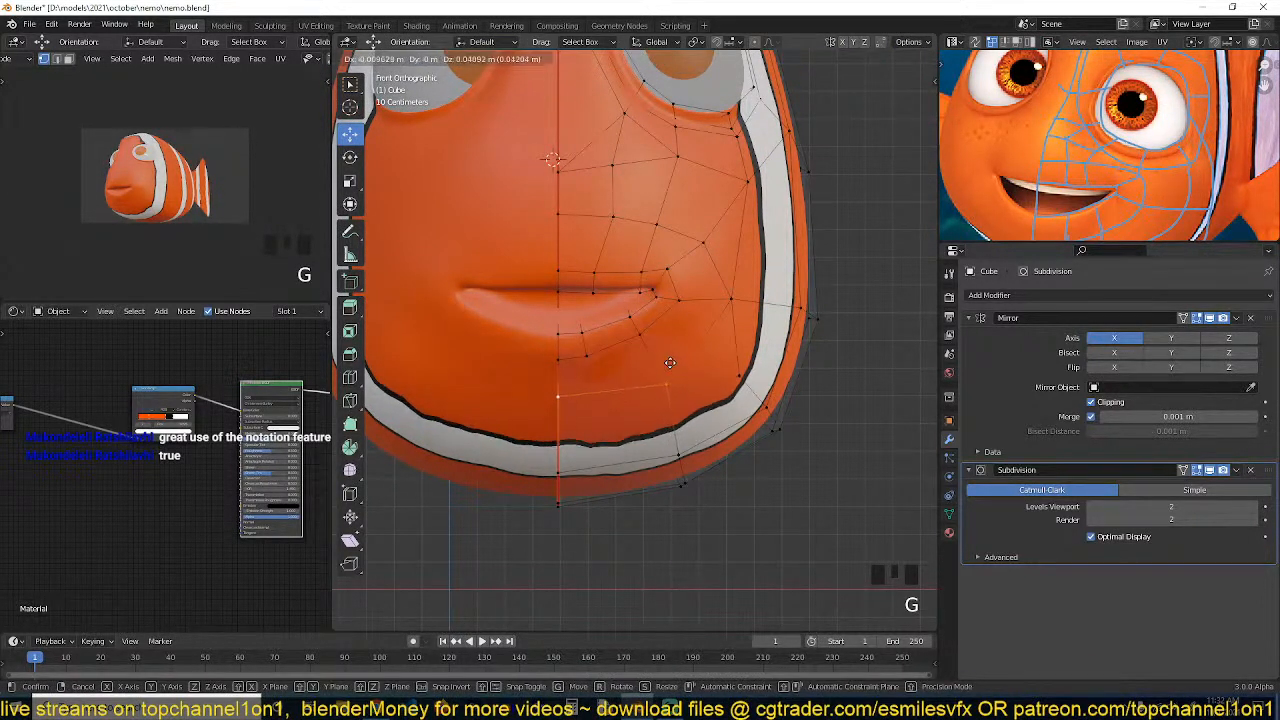
left_click(663, 336)
left_click(716, 310)
key("g")
key("g")
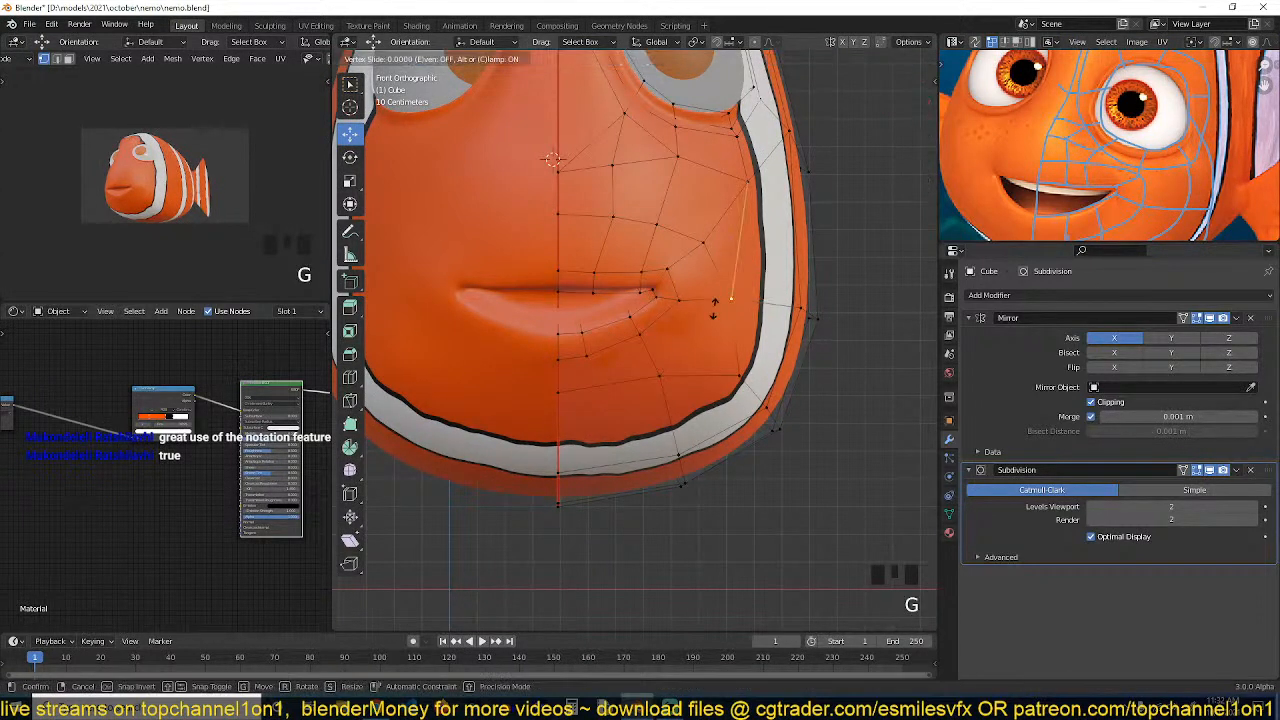
left_click(708, 310)
key("grave")
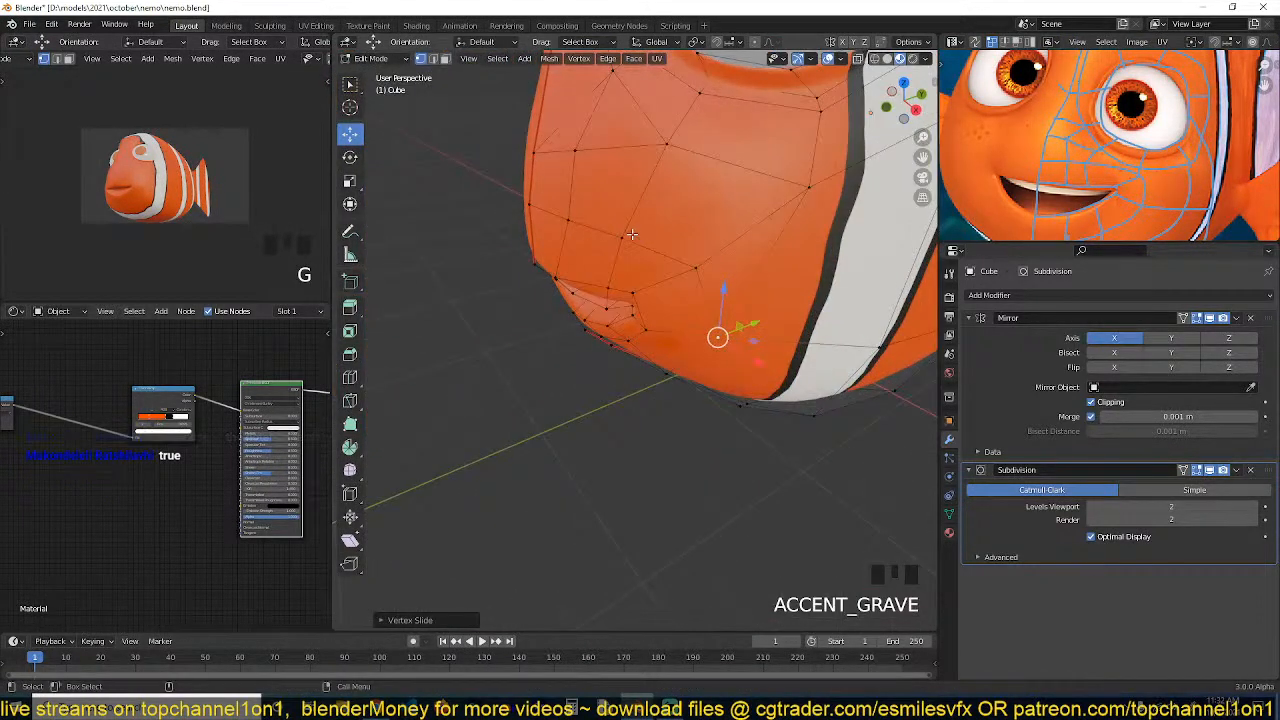
Adjust cheek vertices near the mouth corner in perspective view
left_click(623, 240)
left_click(692, 270, "shift")
key("grave")
left_click_drag(695, 256, 650, 263)
left_click(646, 284)
left_click(695, 352, "shift")
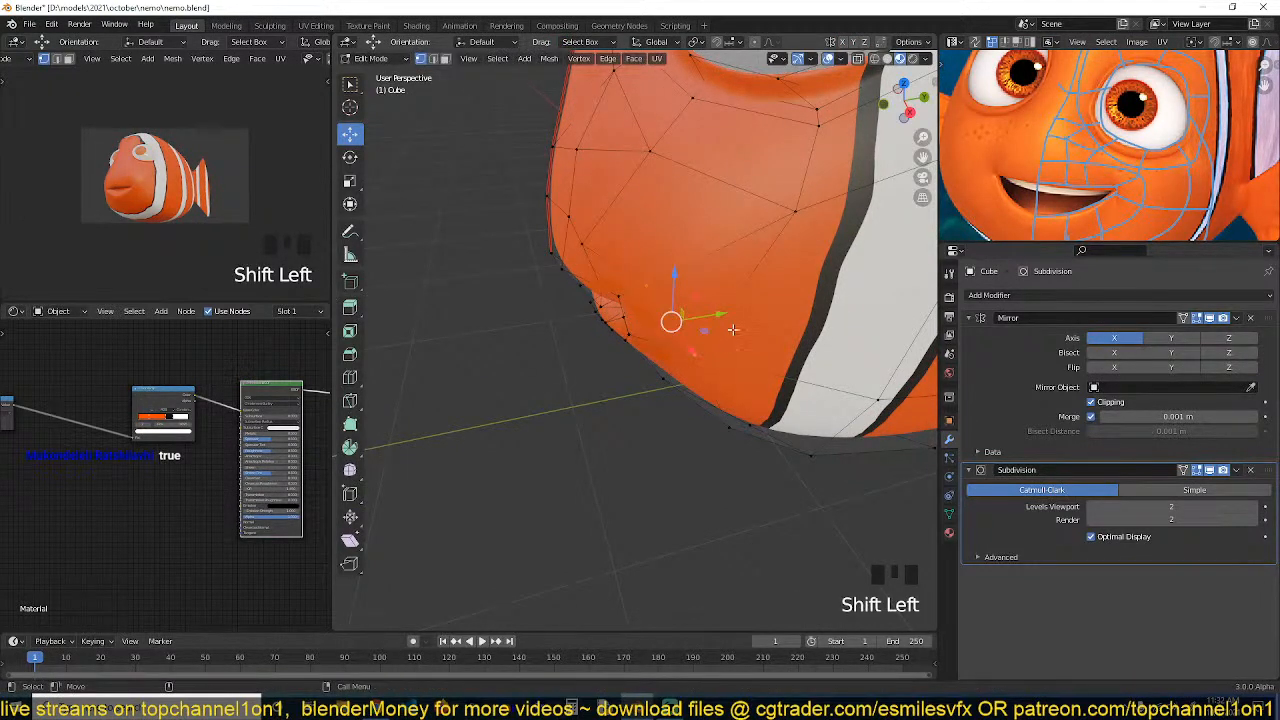
Finish sliding the cheek vertex beside the mouth corner and review the smoothed face shape in object mode
left_click(692, 354)
left_click(692, 354)
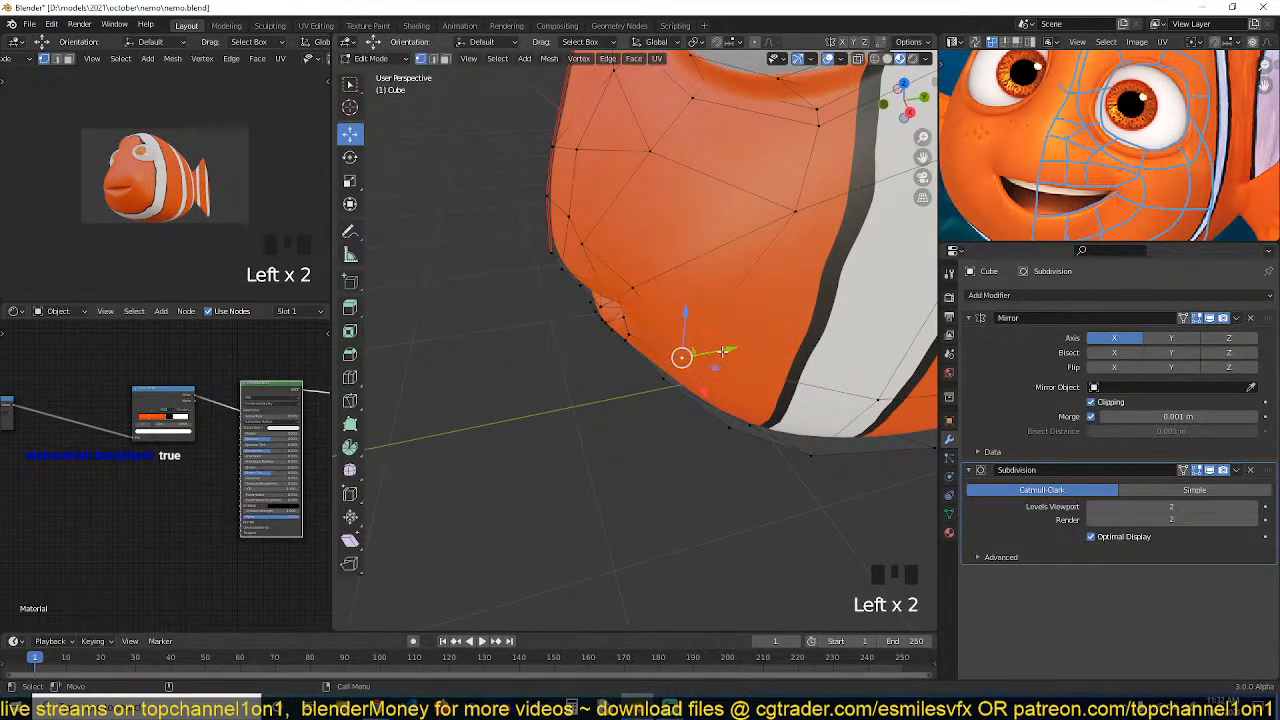
left_click(722, 352)
key("grave")
key("Tab")
key("grave")
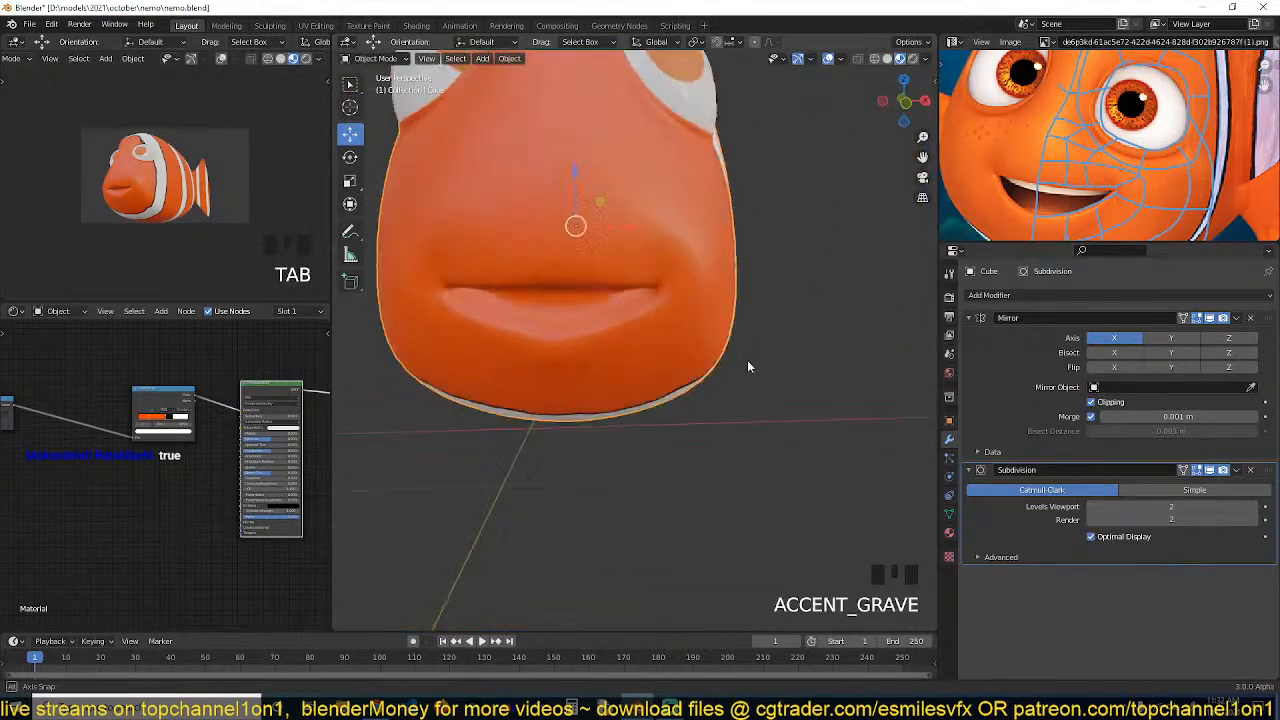
scroll(748, 366, "down", 4)
key("grave")
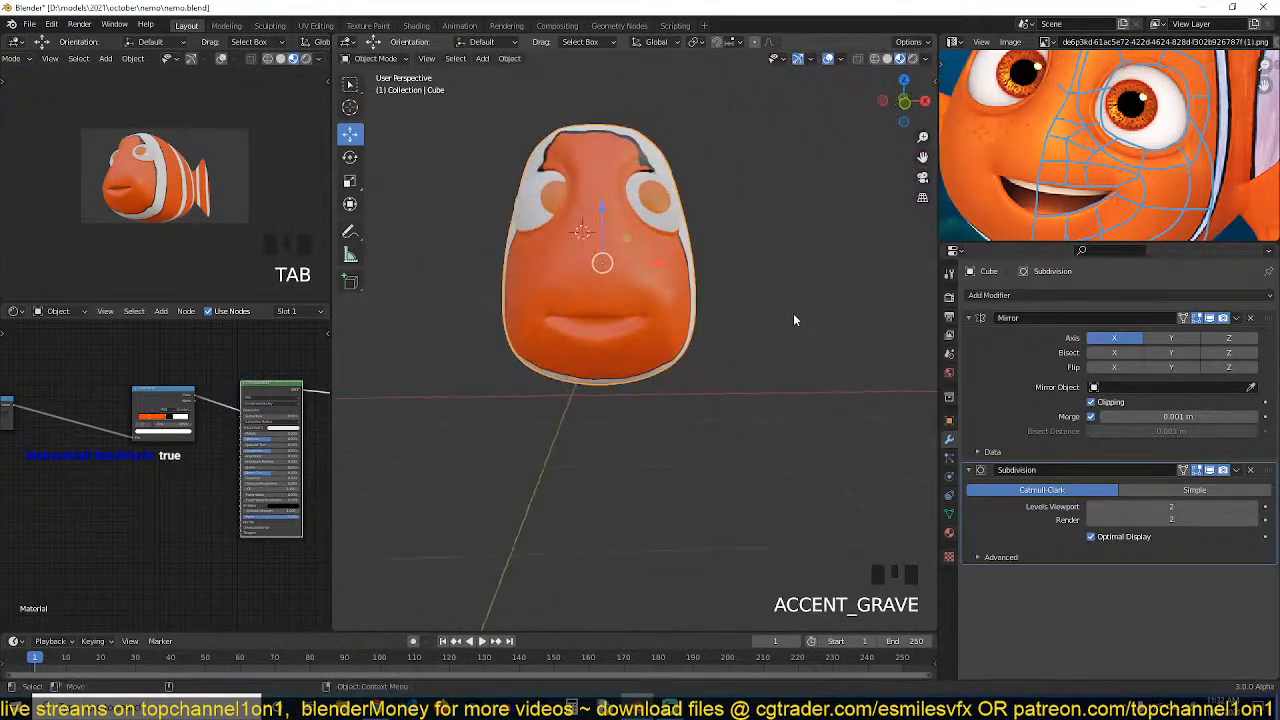
scroll(793, 319, "up", 3)
key("Tab")
key("Tab")
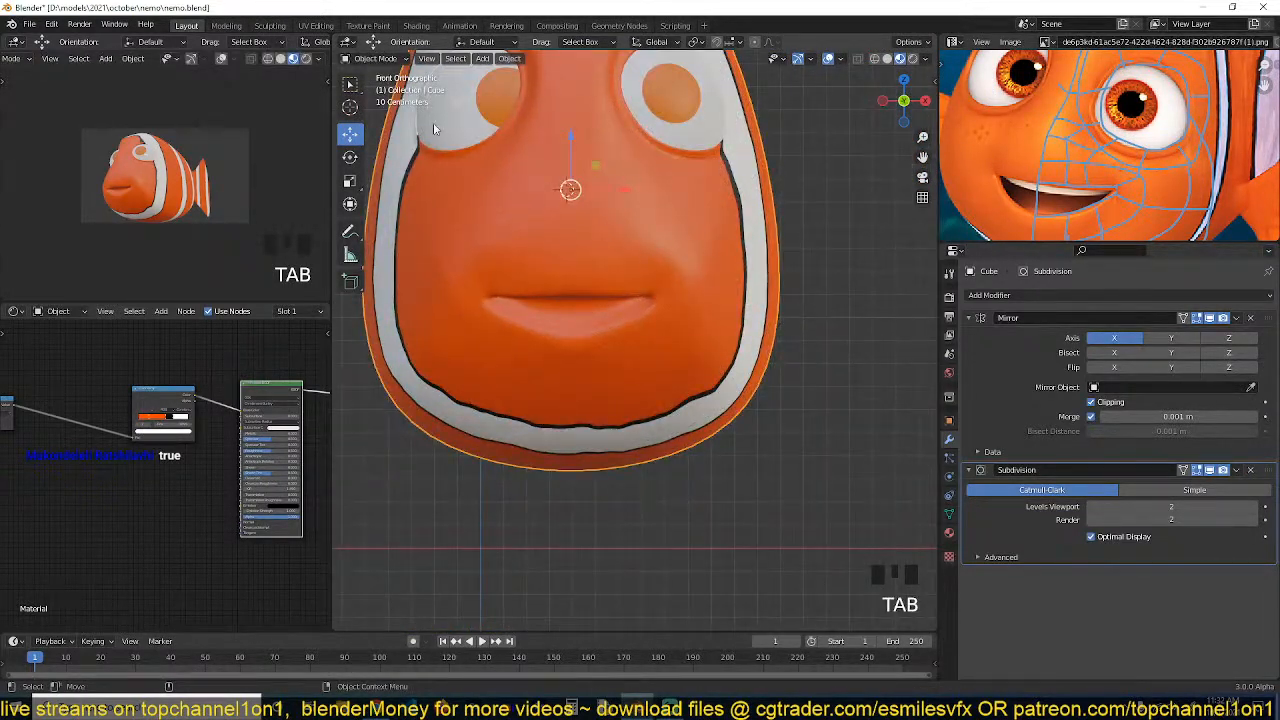
Sculpt the cheek area beside the mouth with the Draw brush, then return to object mode
key("ctrl+Tab")
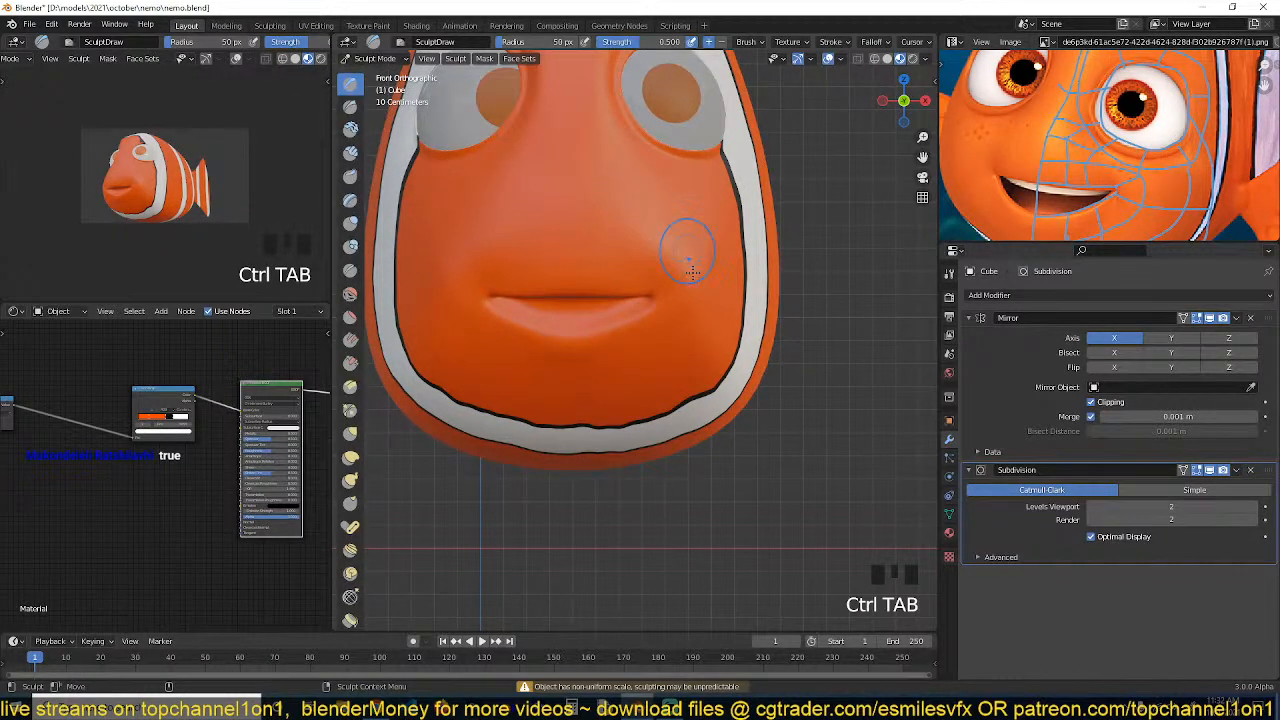
left_click(692, 270)
left_click(680, 258, "shift")
key("ctrl+z")
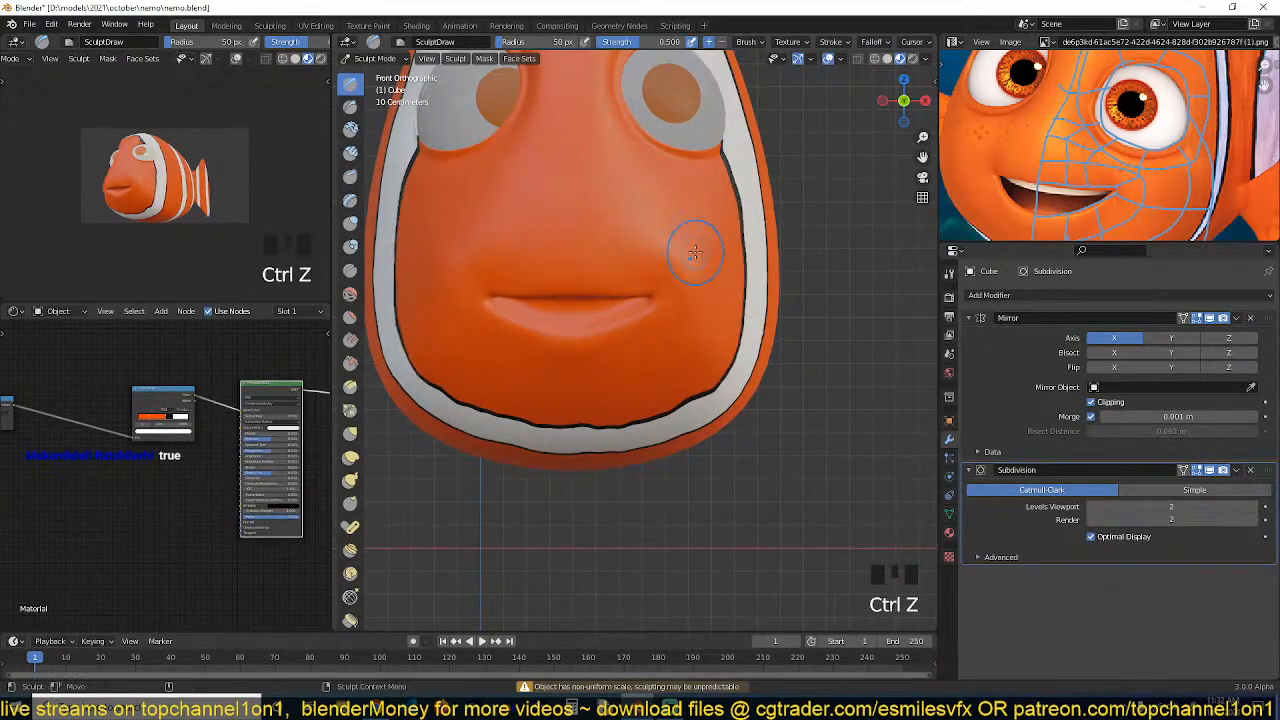
left_click(674, 251, "shift")
left_click(676, 270, "shift")
left_click(677, 286, "shift")
left_click(663, 234, "shift")
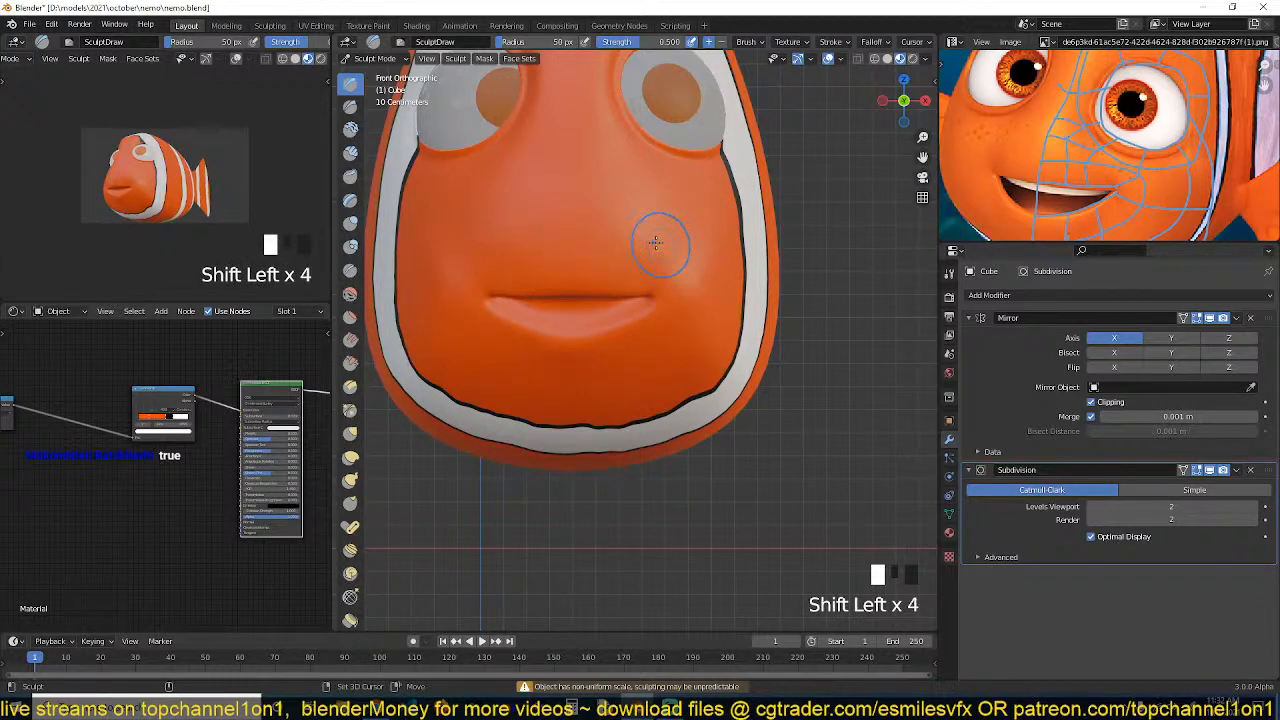
left_click(694, 280, "shift")
left_click(690, 283, "shift")
left_click(687, 285, "shift")
left_click(686, 287, "shift")
left_click(684, 289, "shift")
left_click(681, 292, "shift")
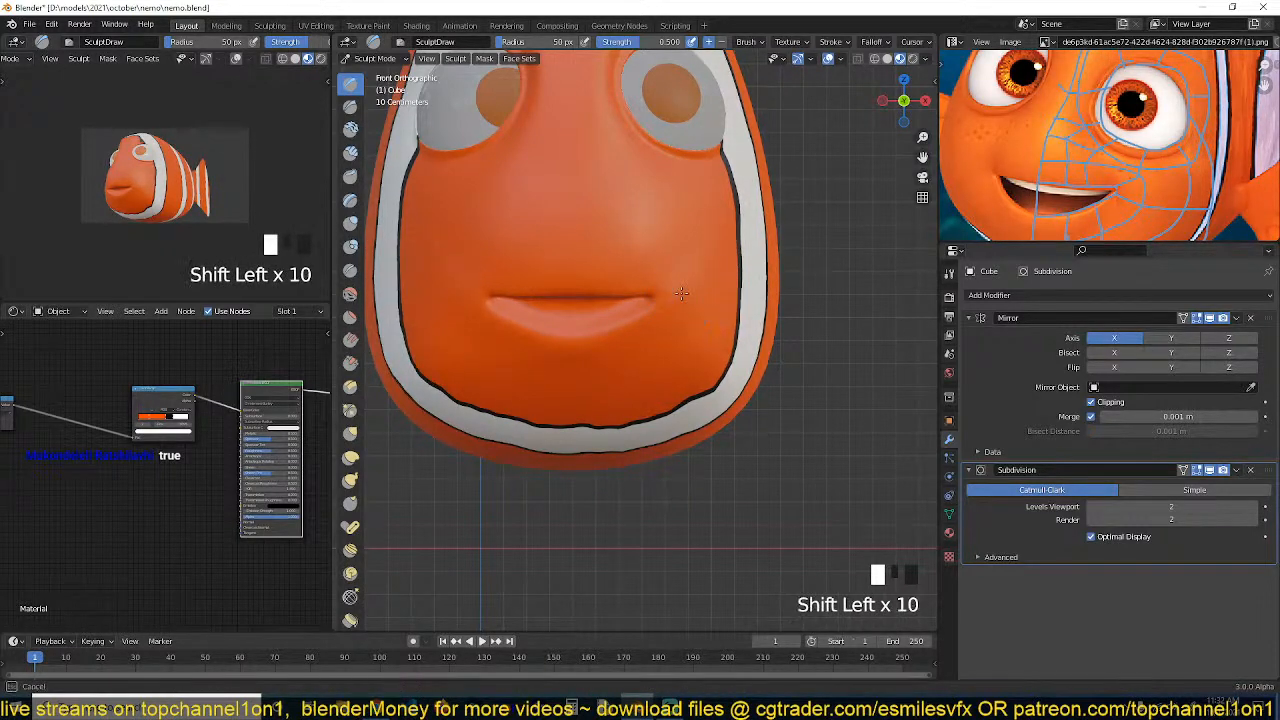
key("ctrl+Tab")
key("ctrl+Tab")
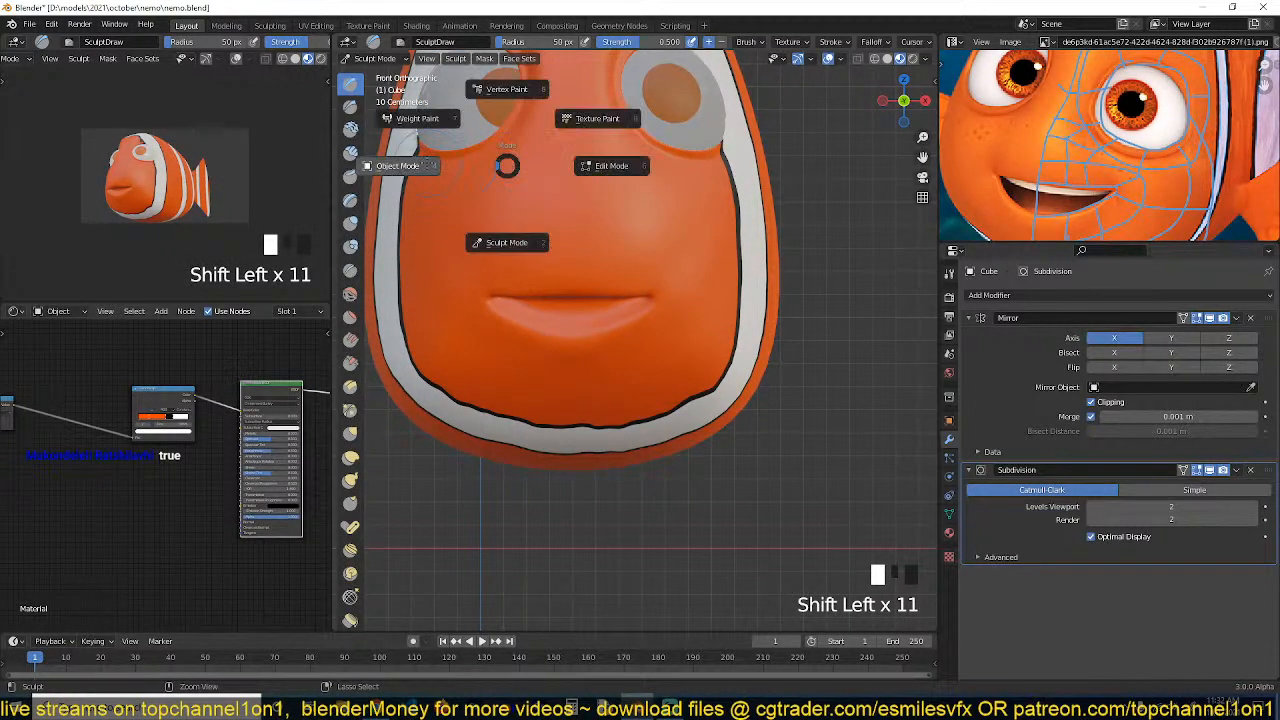
key("grave")
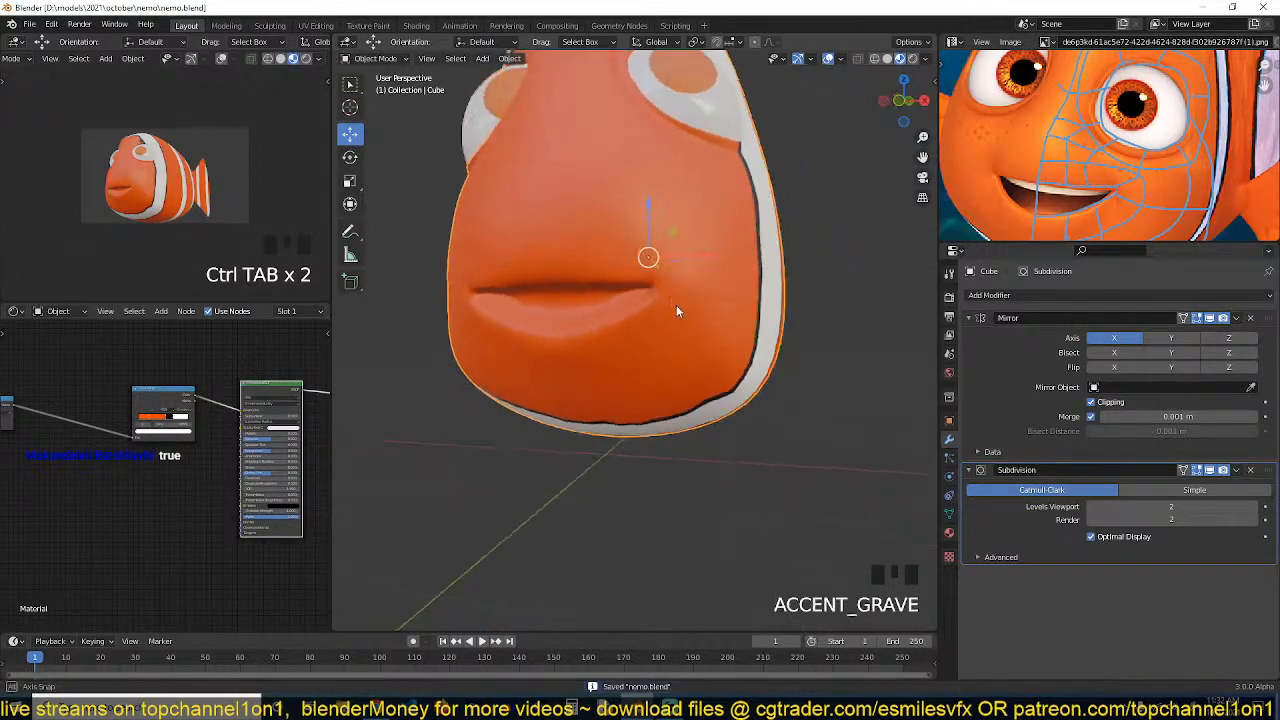
Insert a loop cut along the lips and shrink/fatten the new loop inward
key("Tab")
key("grave")
key("alt+a")
key("grave")
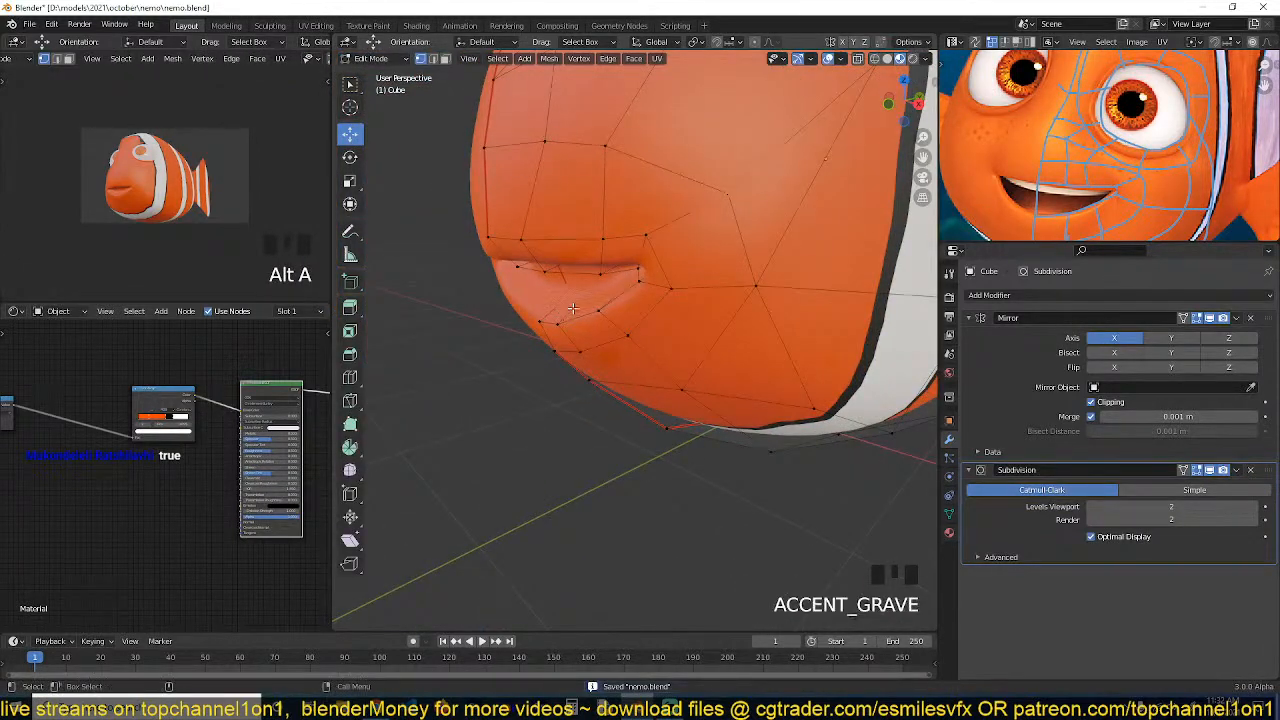
scroll(540, 280, "up", 2)
key("ctrl+r")
left_click(474, 200)
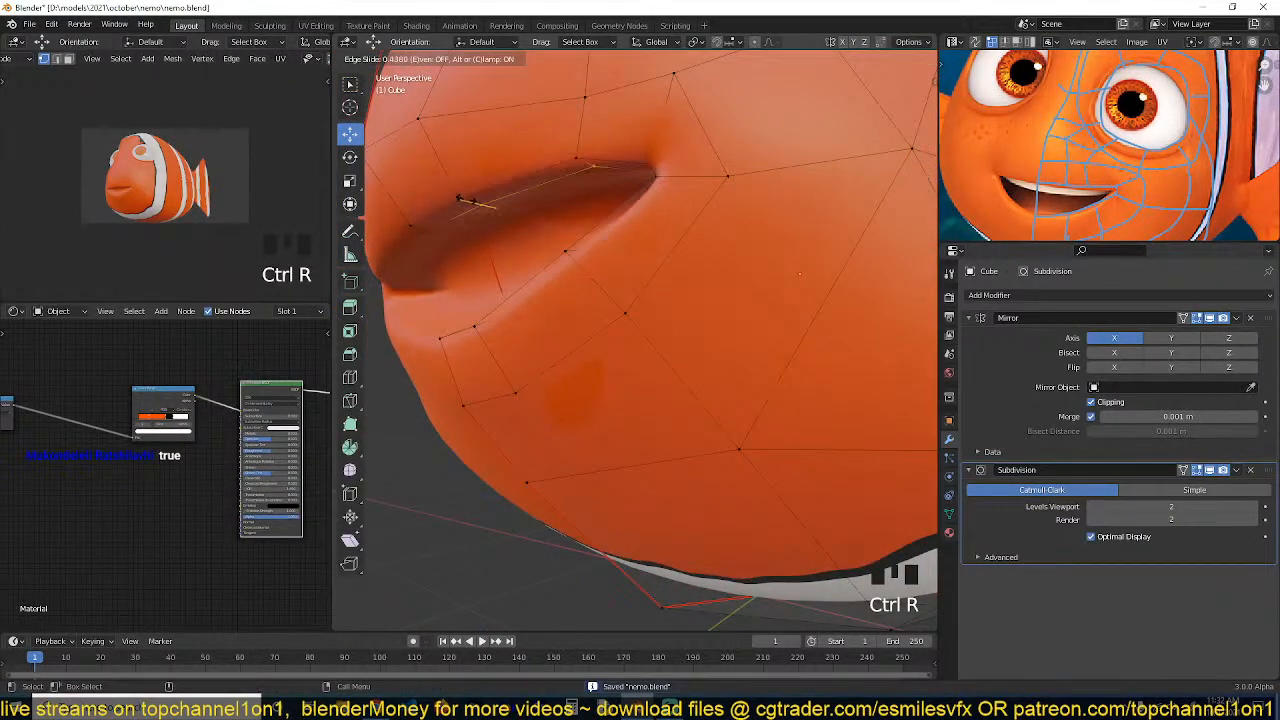
left_click(474, 200)
key("alt+s")
left_click(503, 148)
key("Tab")
scroll(560, 230, "down", 5)
key("grave")
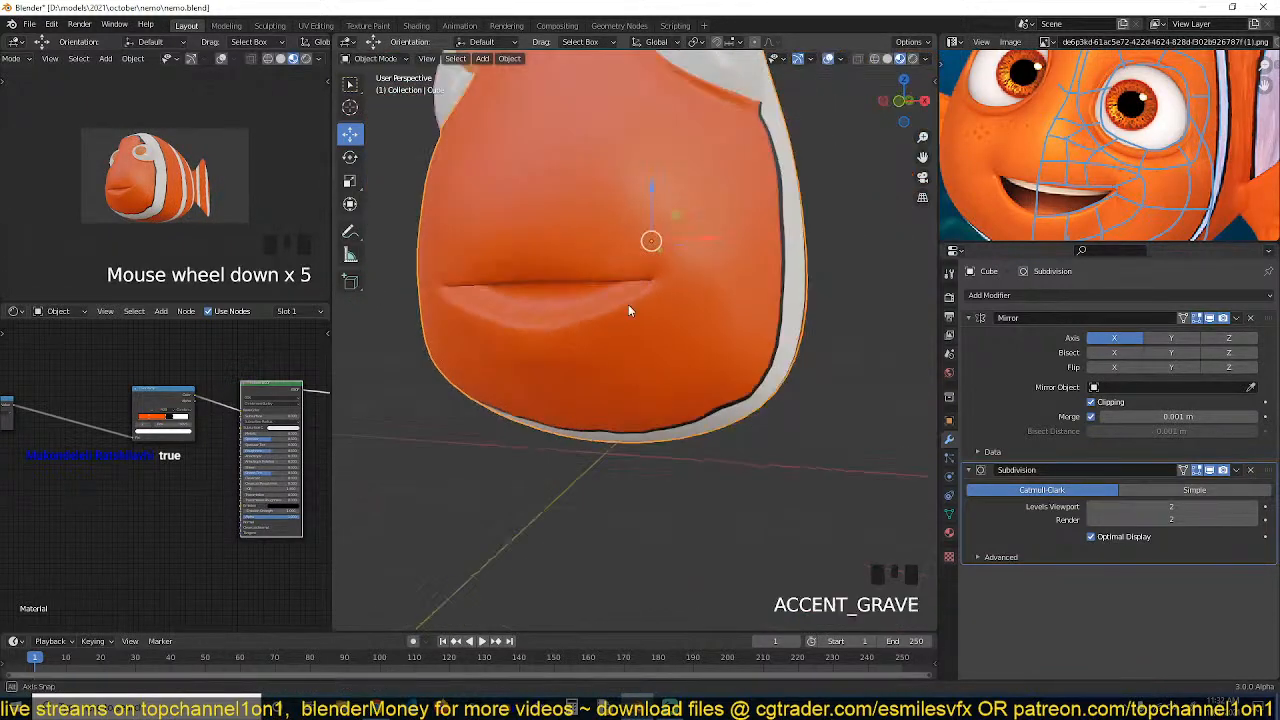
Inspect the face and mouth shape from perspective and front views in object mode
middle_click_drag(628, 304, 591, 366)
scroll(626, 294, "up", 4)
key("grave")
scroll(592, 344, "down", 3)
key("grave")
key("grave")
scroll(628, 330, "up", 3)
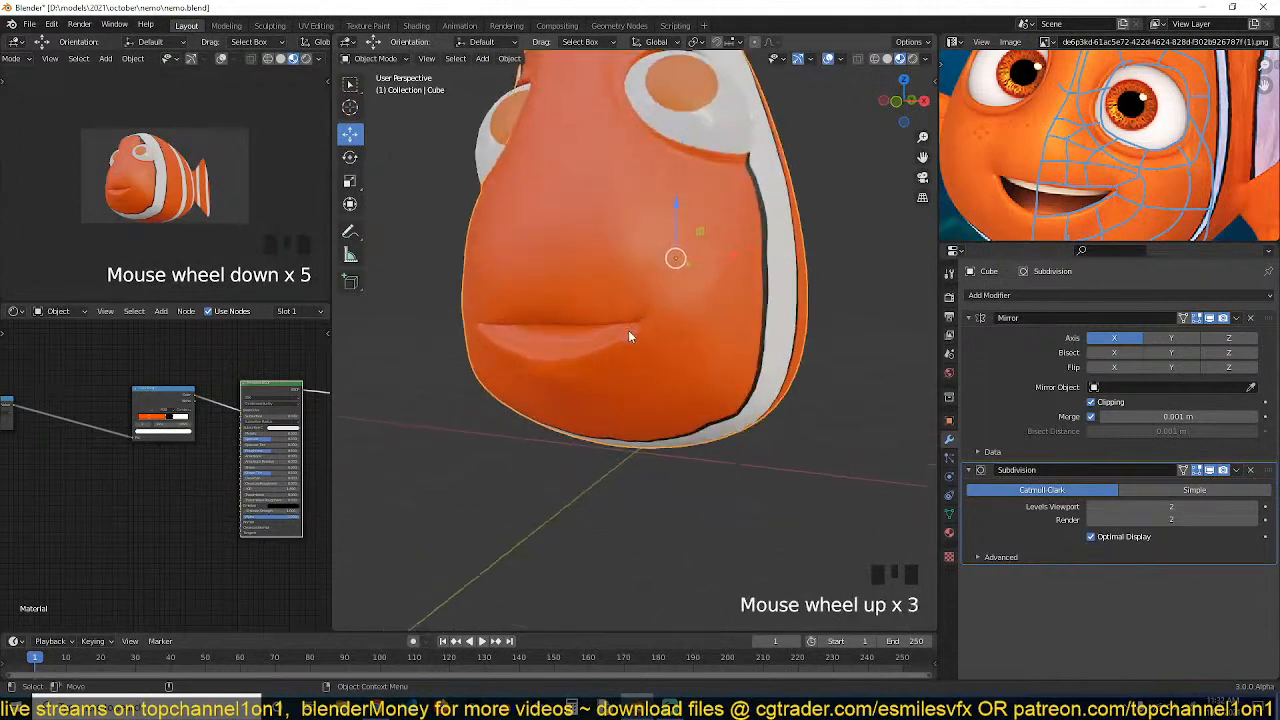
scroll(628, 330, "down", 3)
key("KP_1")
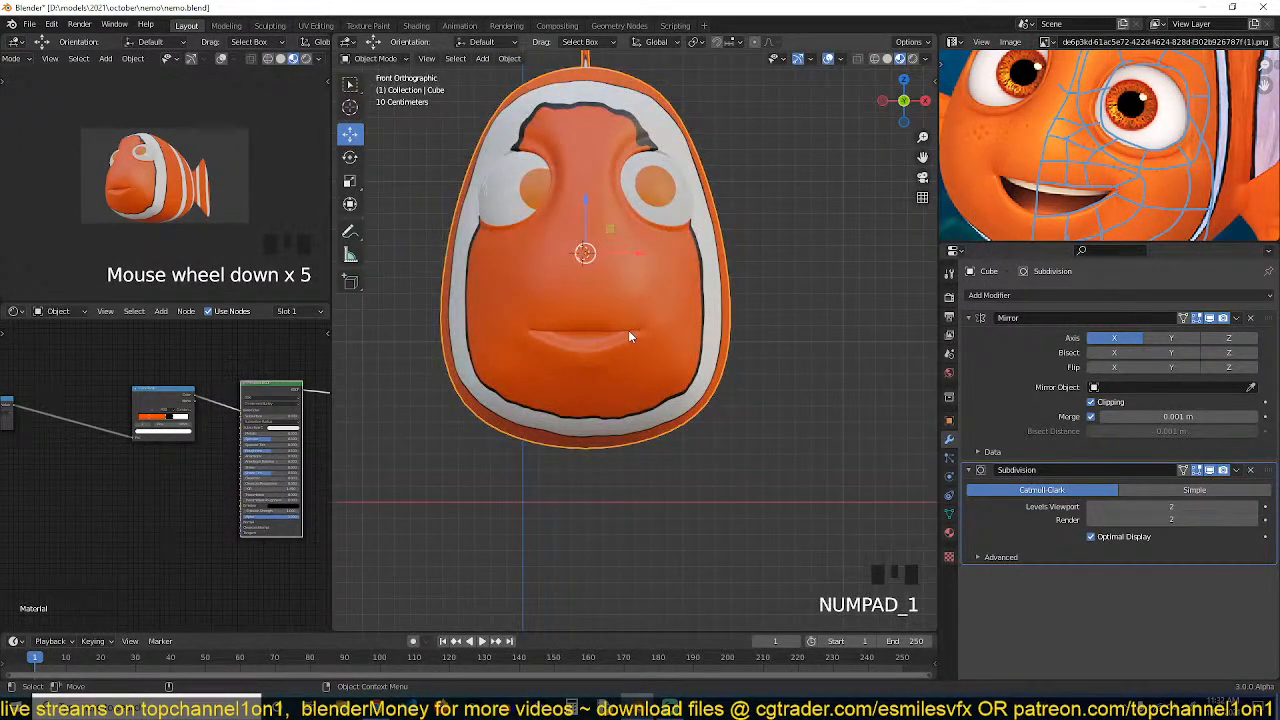
scroll(1106, 150, "down", 4)
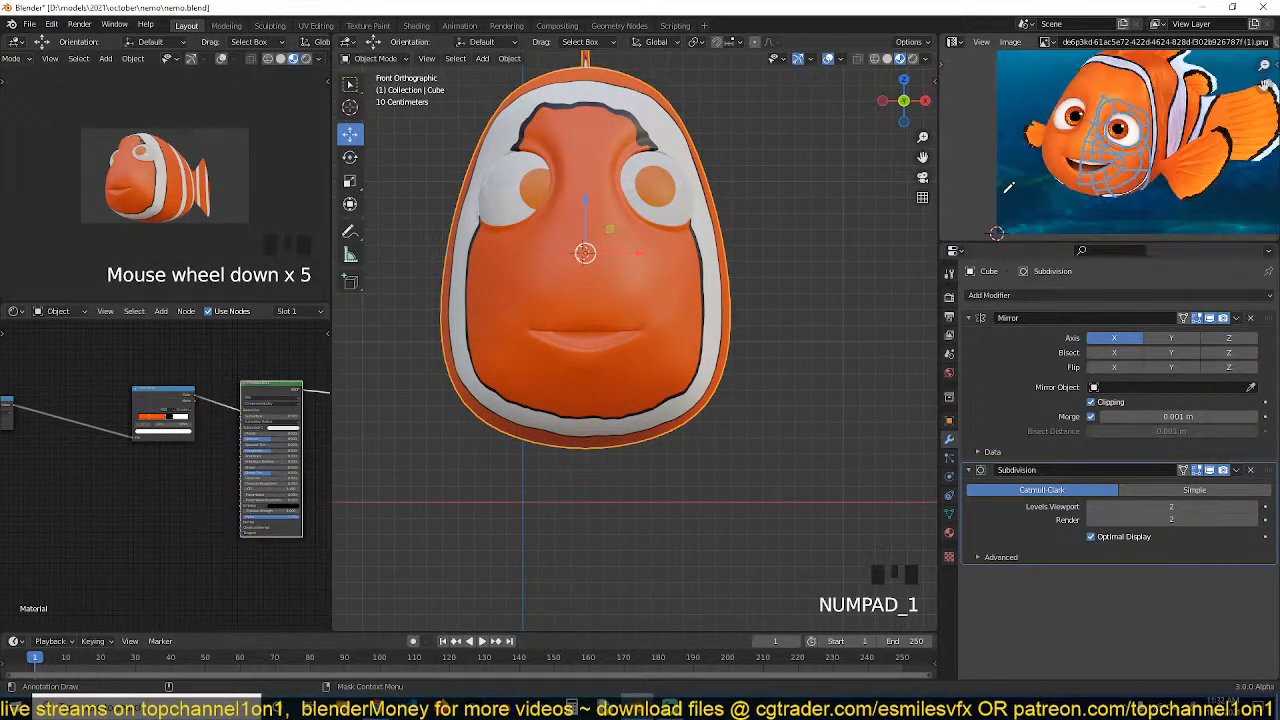
scroll(1106, 150, "up", 2)
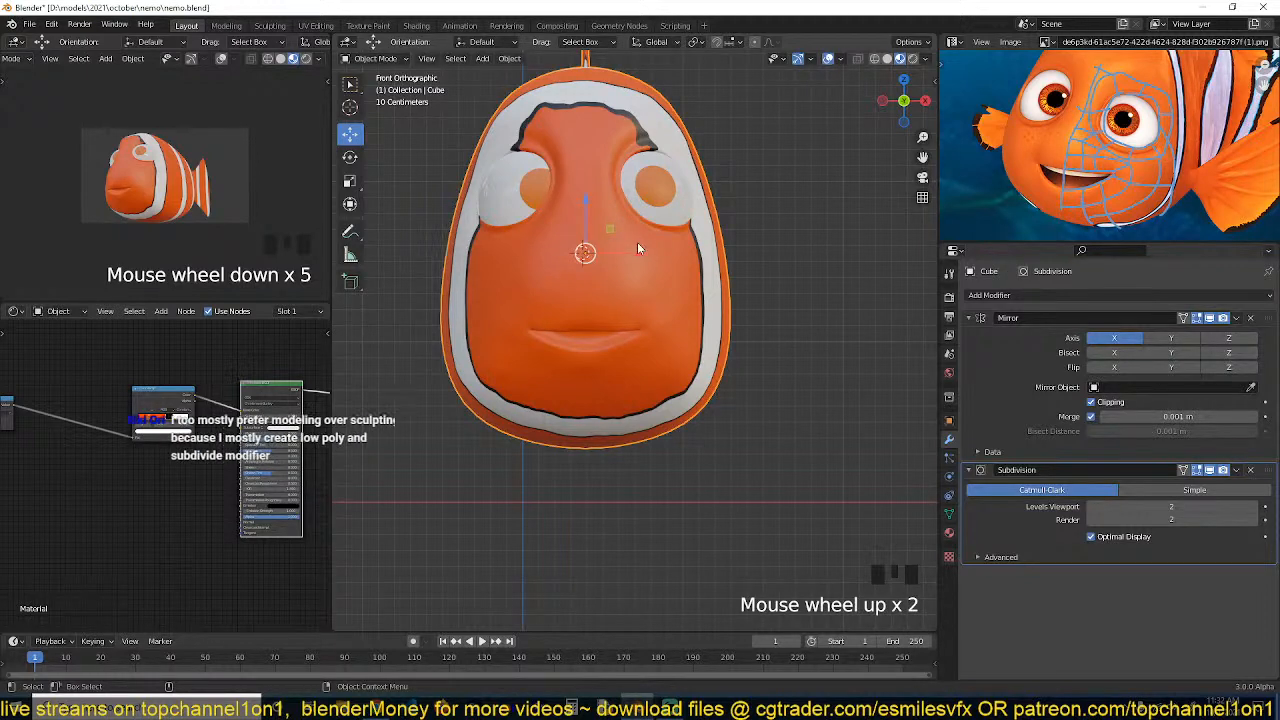
In right view with X-ray on, circle-select the mouth vertices, then rotate and move them
key("KP_3")
key("Tab")
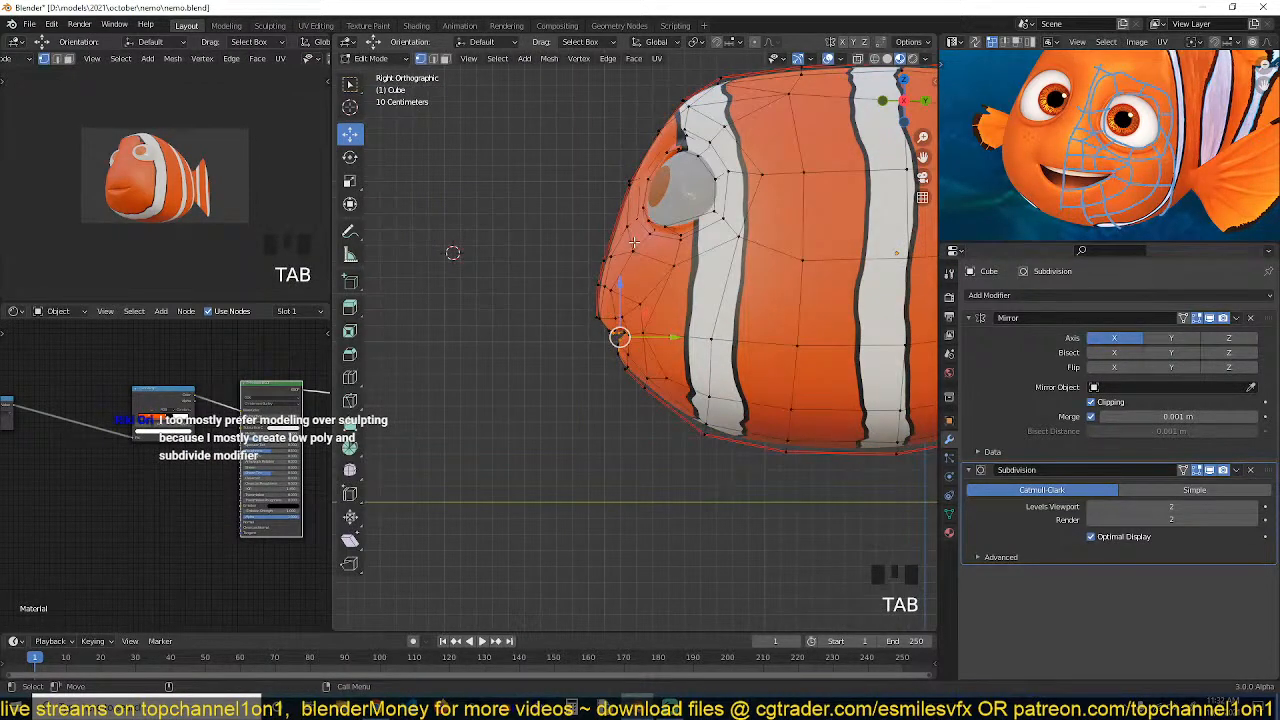
scroll(630, 243, "up", 2)
key("alt+a")
key("z")
left_click(528, 243)
key("c")
scroll(597, 286, "down", 5)
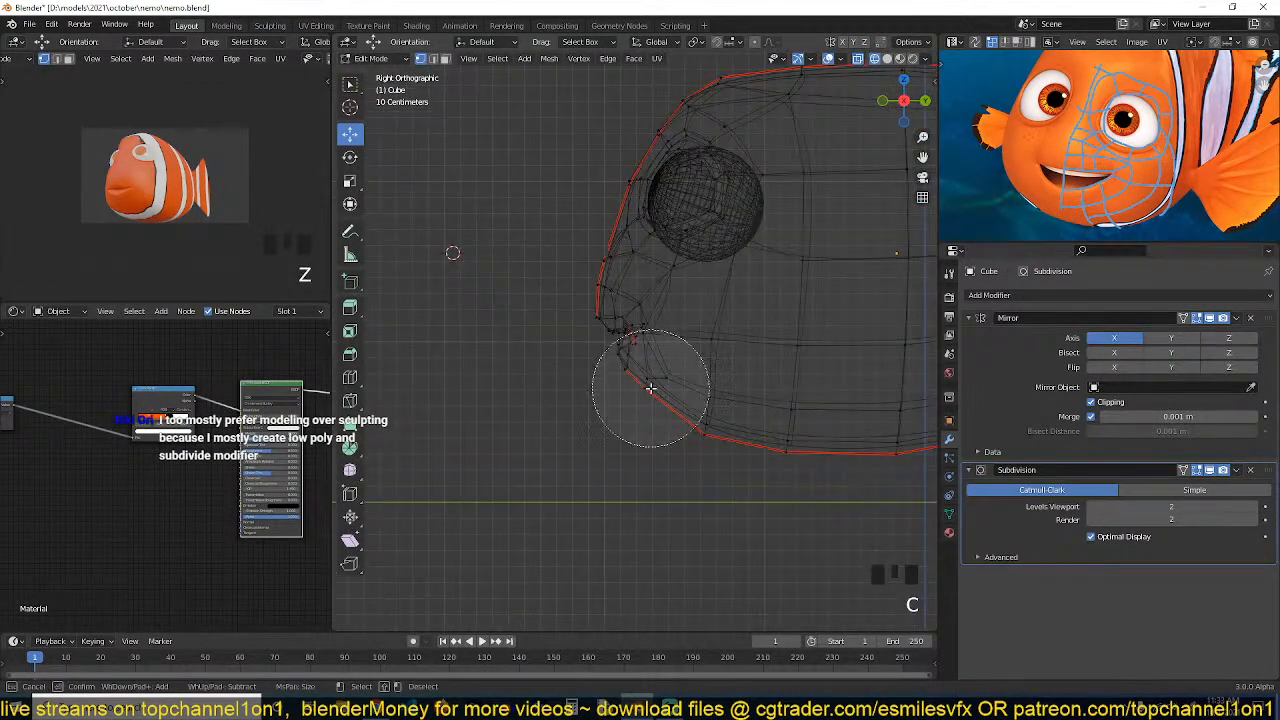
left_click_drag(618, 340, 624, 346)
right_click(611, 337)
scroll(611, 337, "down", 3)
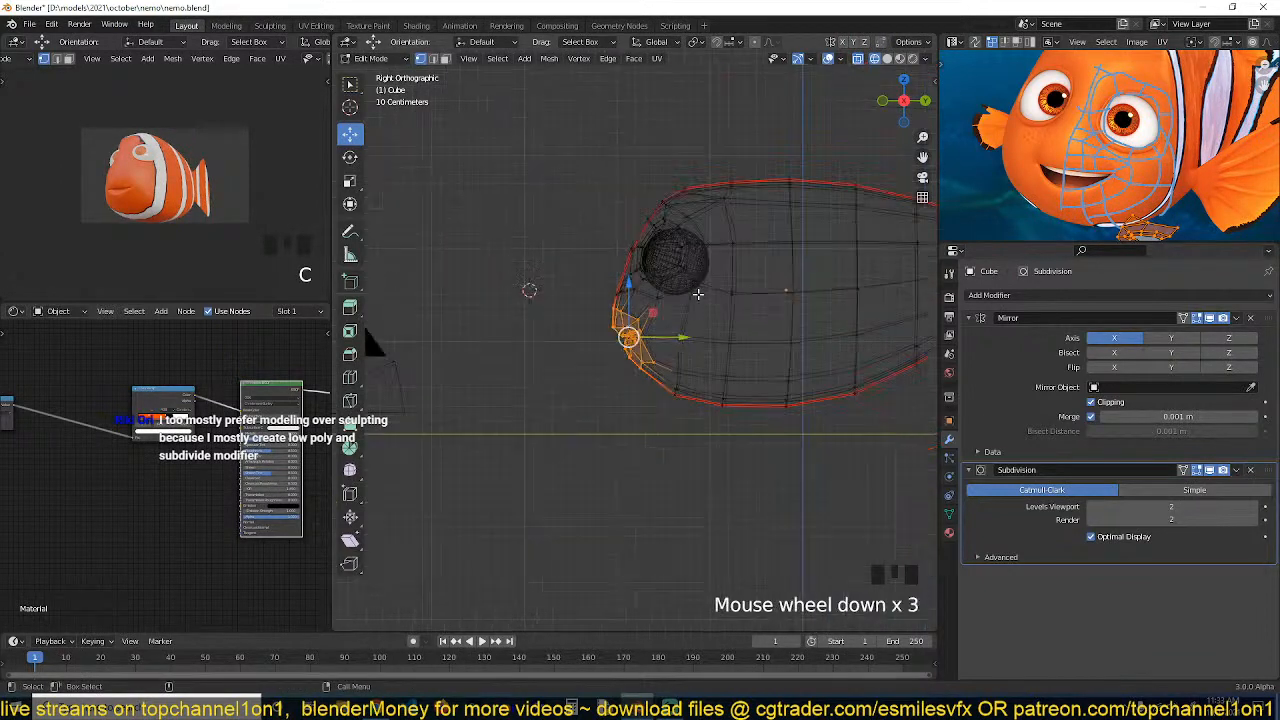
scroll(698, 292, "up", 4)
key("r")
left_click(747, 283)
key("g")
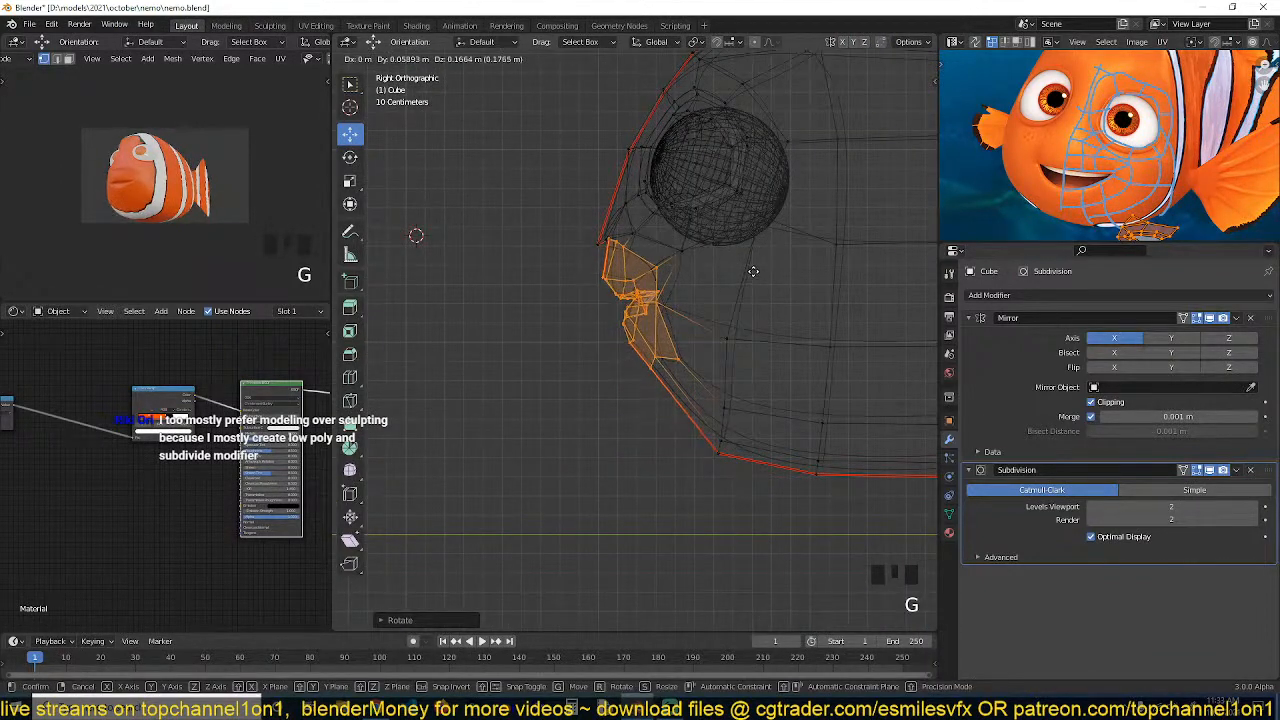
left_click(753, 271)
scroll(711, 243, "up", 4)
Switch to material preview shading and turn off the Subdivision modifier's viewport display
middle_click_drag(711, 243, 700, 346, "shift")
mouse_move(518, 307)
middle_mouse_down()
mouse_move(711, 269)
mouse_move(727, 335)
mouse_move(645, 338)
middle_mouse_up()
key("z")
scroll(711, 269, "up", 4)
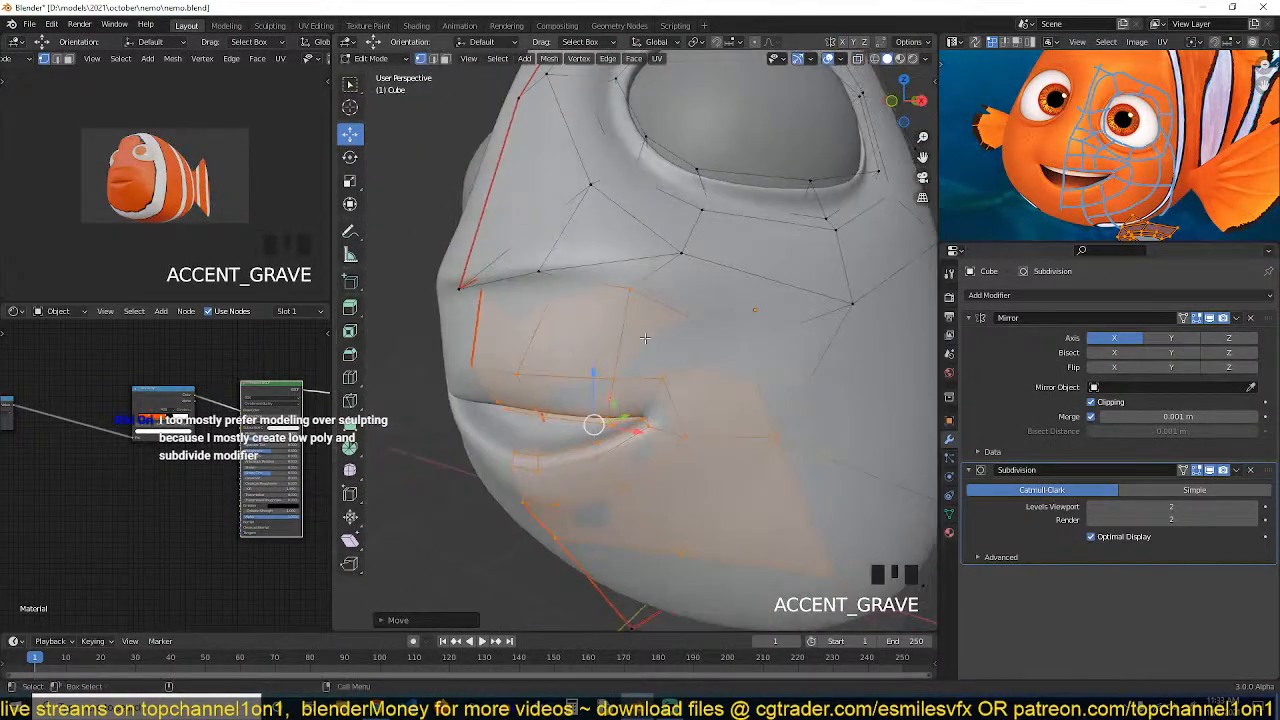
left_click(899, 58)
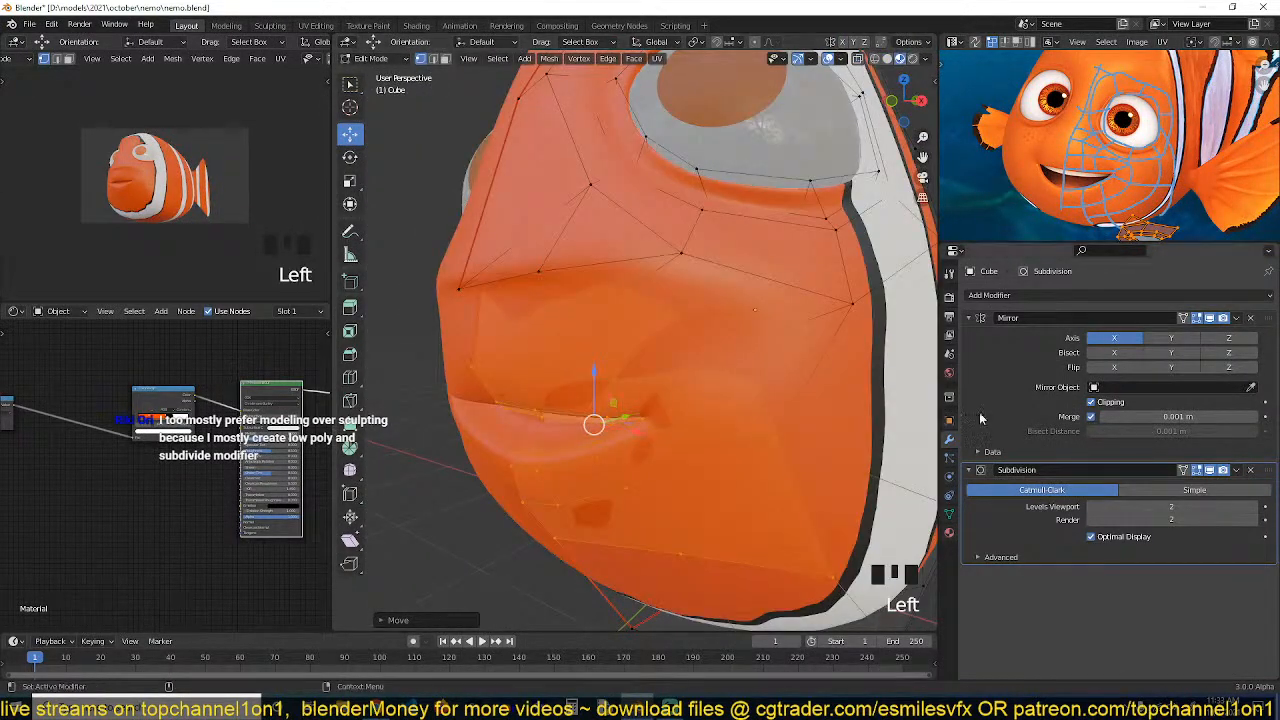
left_click(1213, 471)
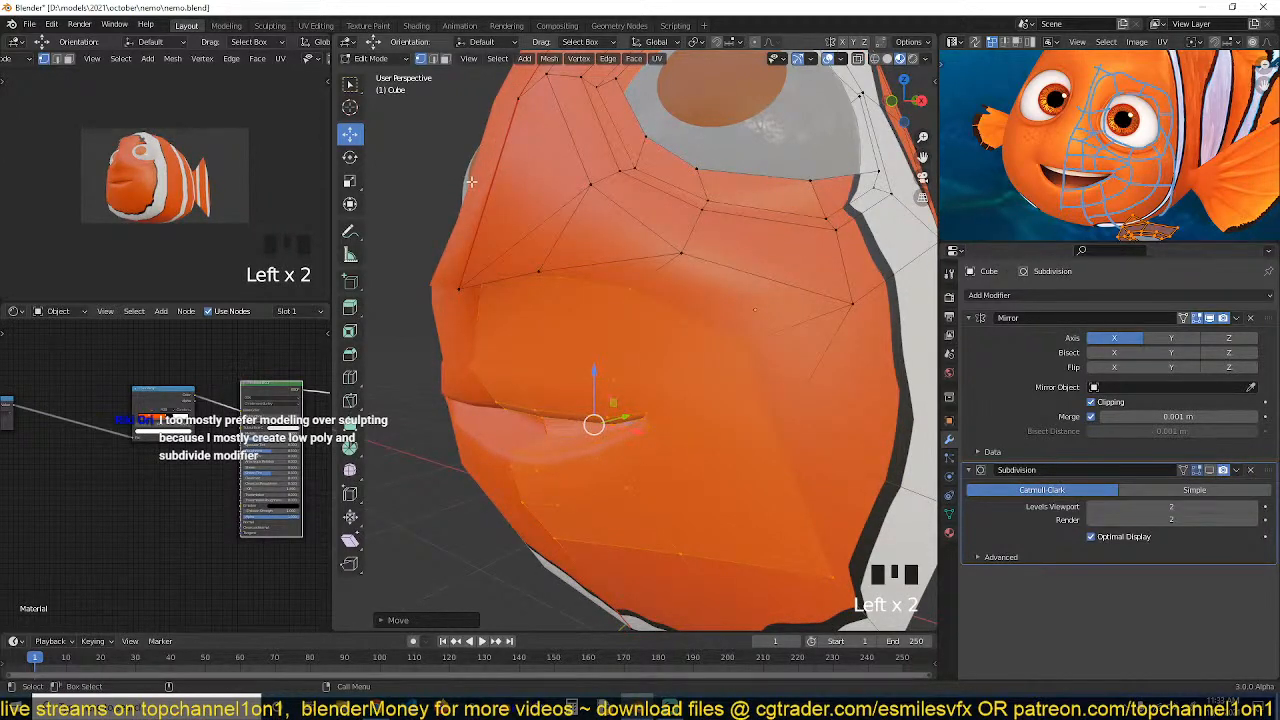
Slide a vertex at the side of the cheek upward along its edge
middle_click_drag(469, 182, 587, 242)
key("alt+a")
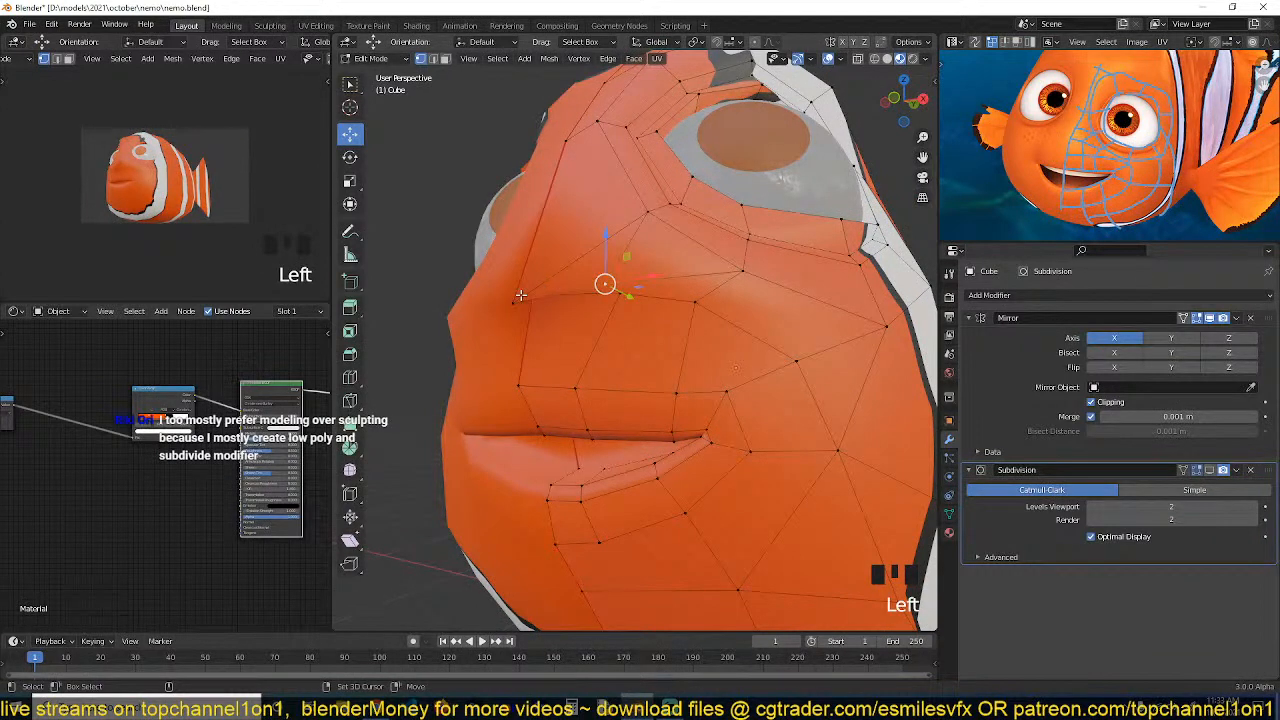
left_click(515, 298, "shift")
key("g")
key("g")
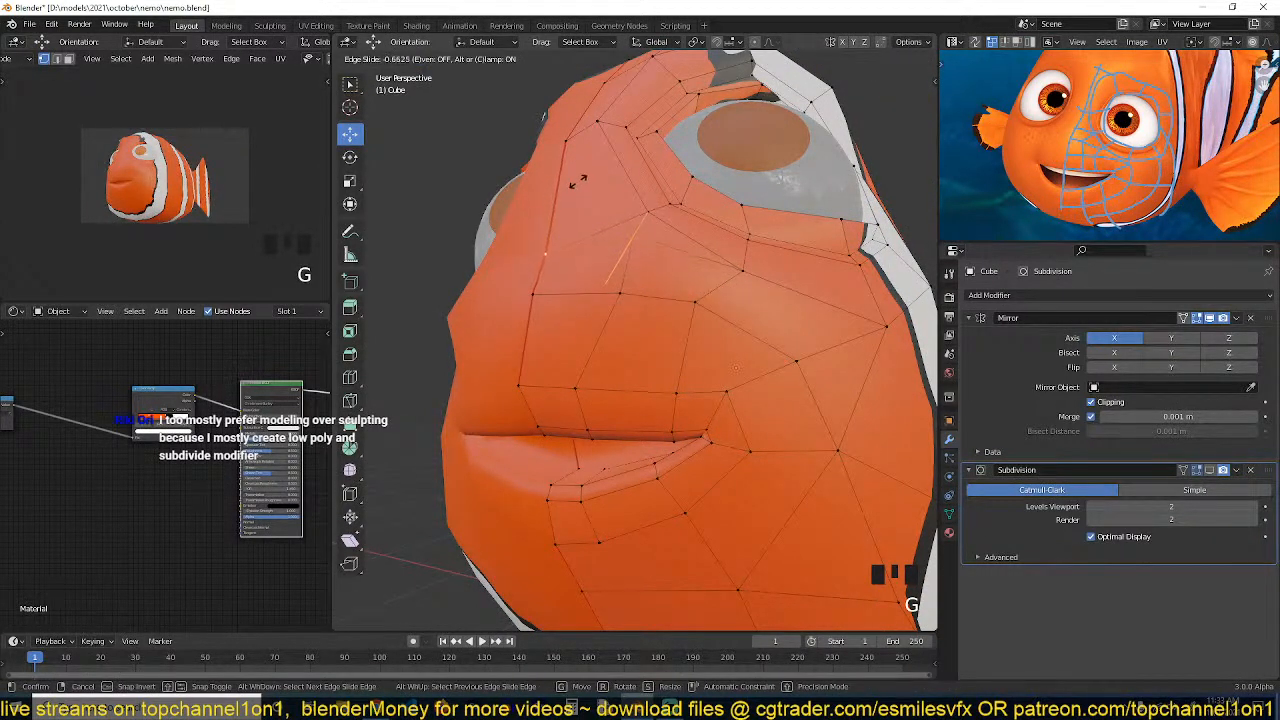
left_click(577, 182)
Dissolve an edge on the cheek below the eye
key("grave")
key("grave")
key("grave")
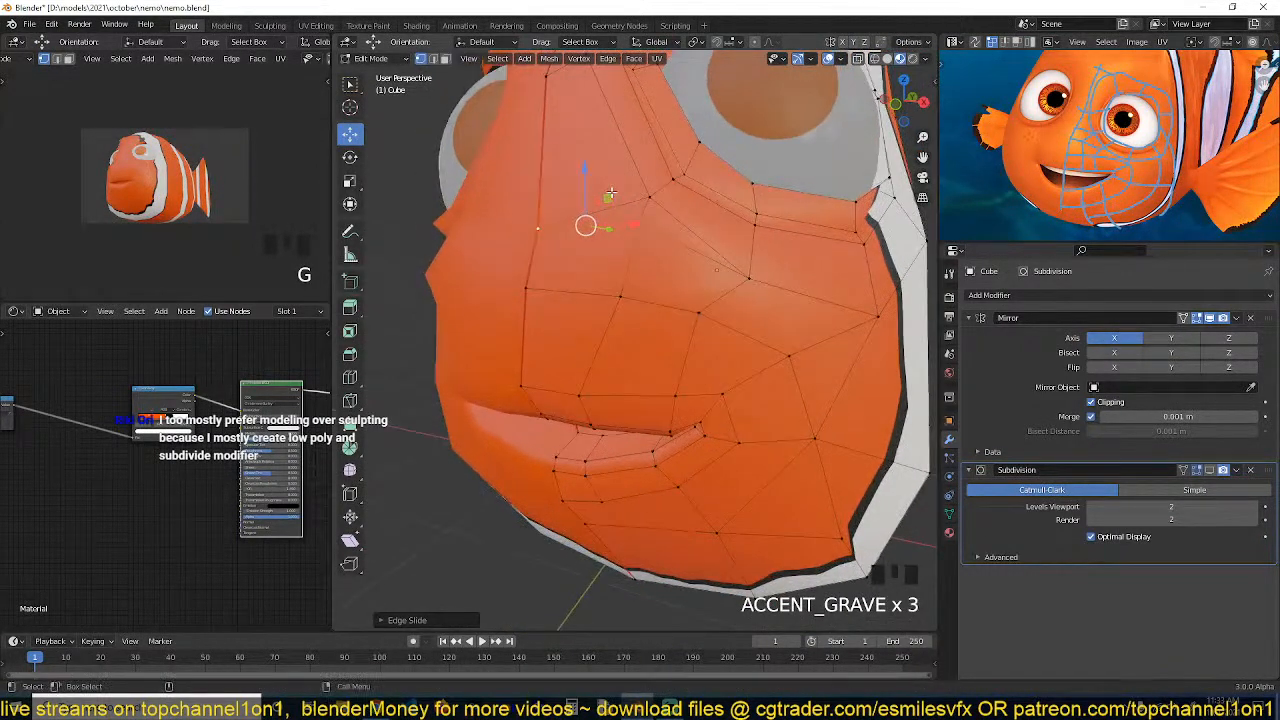
key("2")
left_click(650, 232, "alt")
key("ctrl+x")
key("grave")
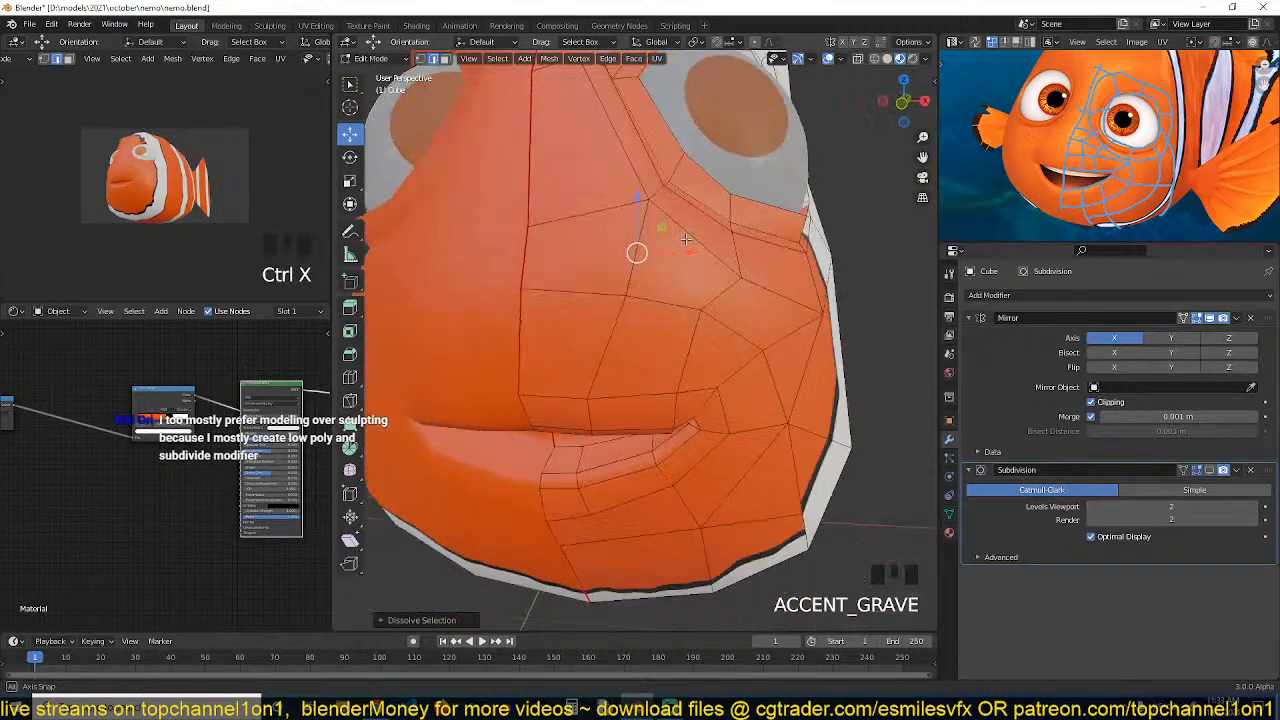
Slide a vertex along the face's side edge near the eye
key("1")
key("grave")
left_click(560, 240)
key("g")
key("g")
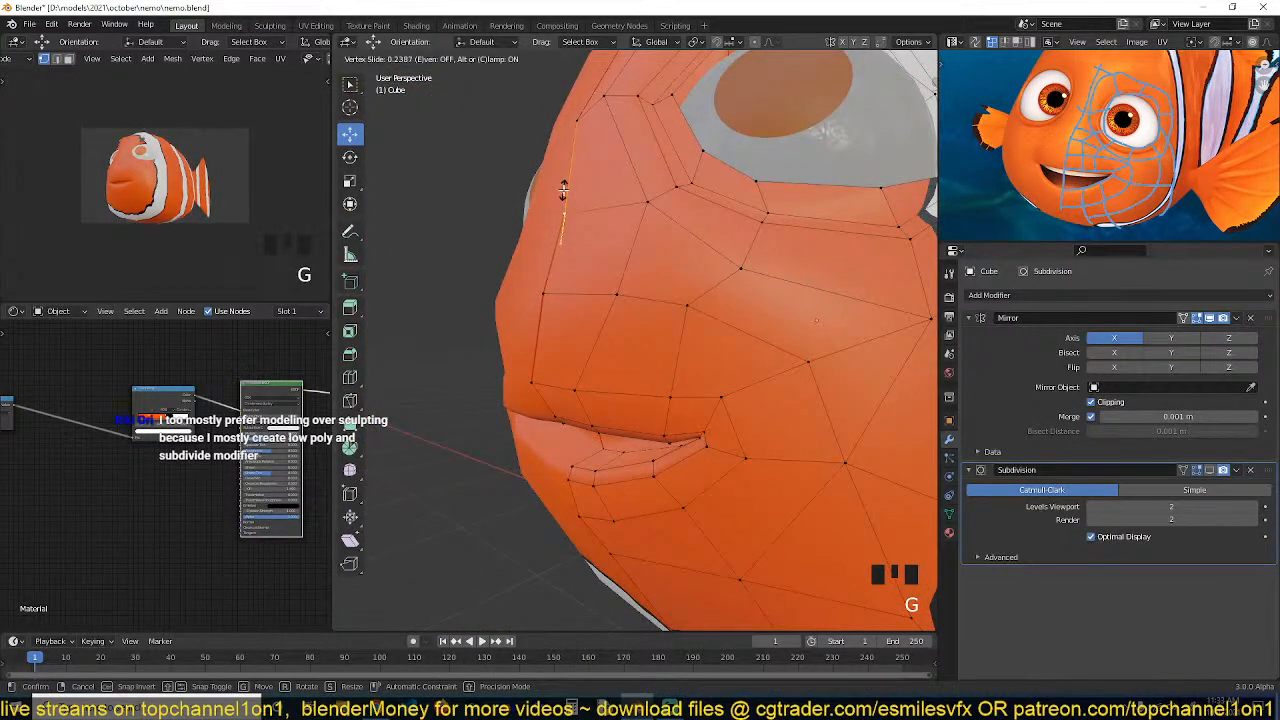
left_click(563, 190)
Nudge two cheek vertices sideways to even out the faces
key("grave")
left_click_drag(664, 194, 638, 194)
key("grave")
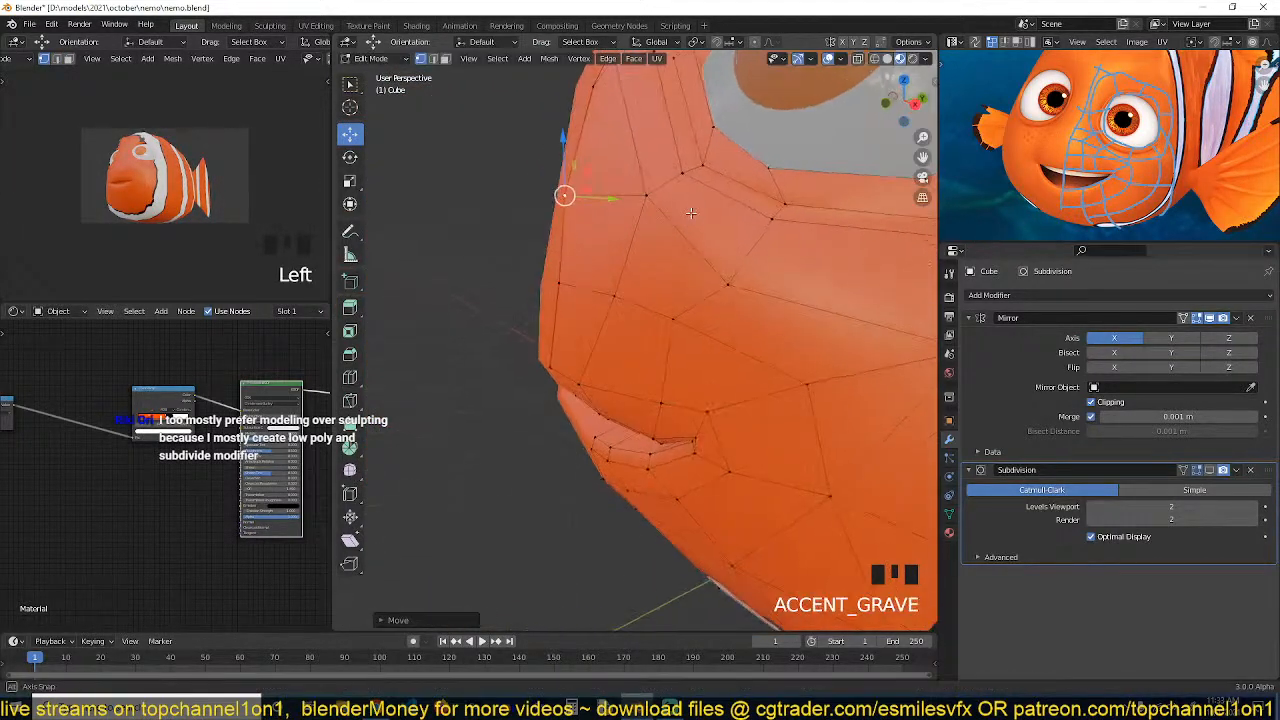
left_click(569, 277)
left_click_drag(608, 283, 592, 281)
key("grave")
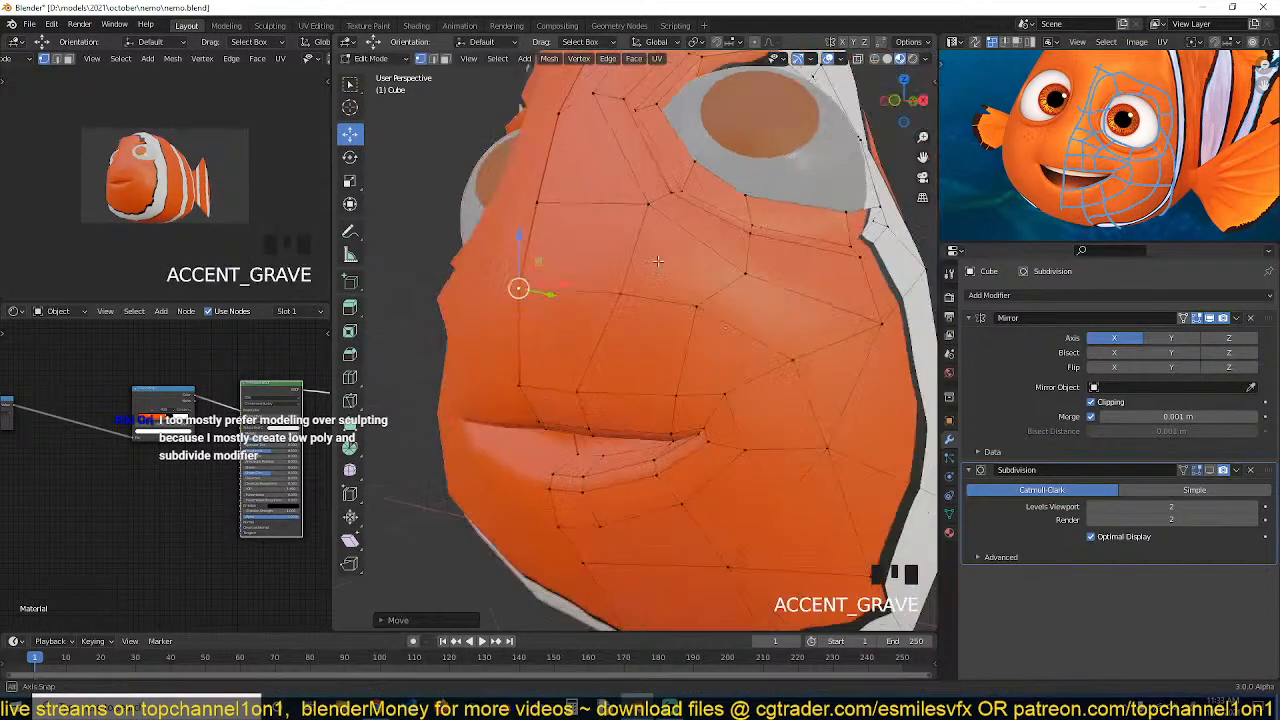
Select a path of vertices across the cheek above the mouth and slide it along its edges
key("alt+a")
key("grave")
left_click(680, 391)
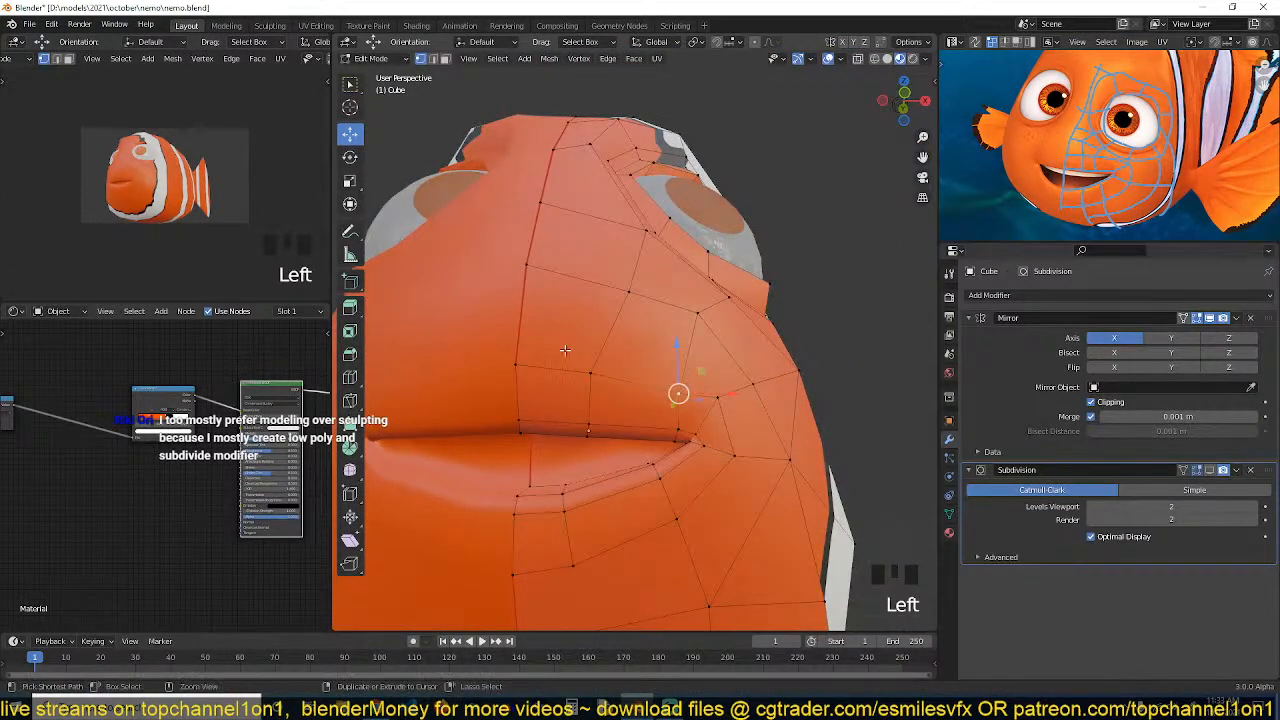
left_click(600, 375, "ctrl")
left_click(516, 364, "ctrl")
key("g")
Slide another cheek vertex near the mouth corner along its edge
key("g")
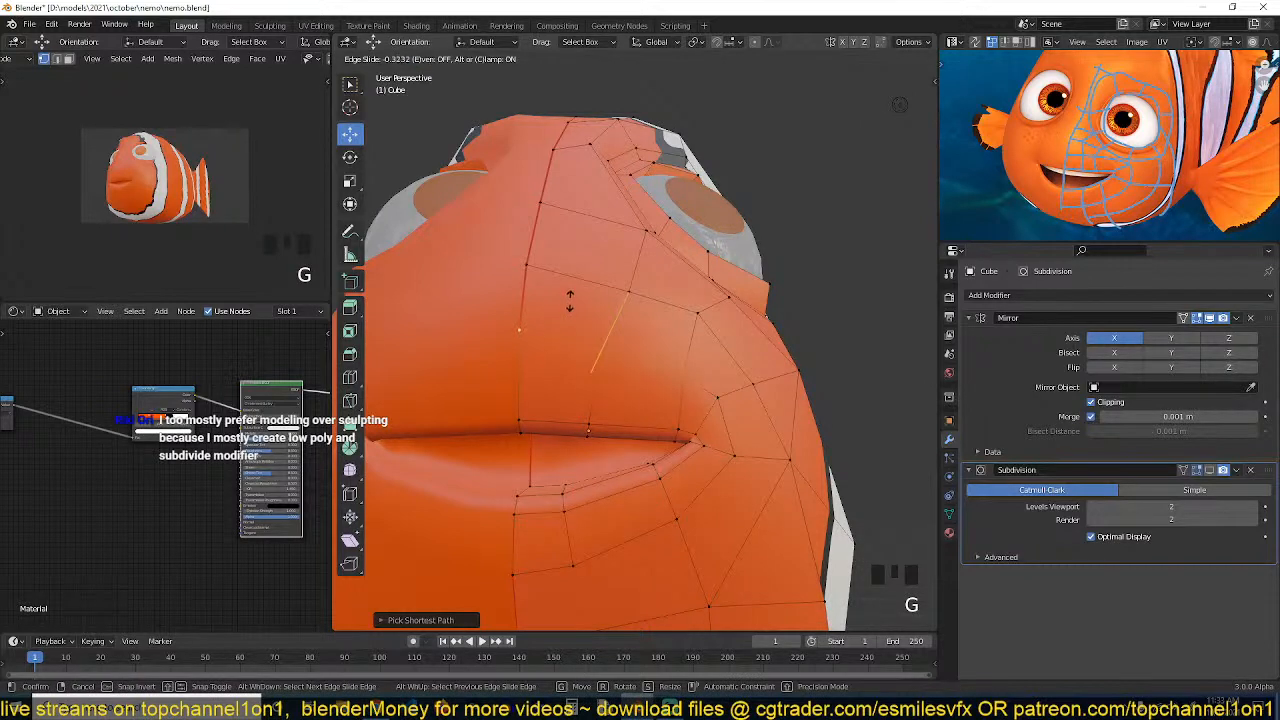
left_click(571, 297)
key("grave")
middle_click_drag(599, 304, 735, 266)
left_click(743, 296)
key("g")
key("g")
left_click(722, 283)
Select a vertex just below the eye and slide it along its edge
key("alt+a")
left_click(618, 262)
middle_click_drag(635, 266, 589, 292)
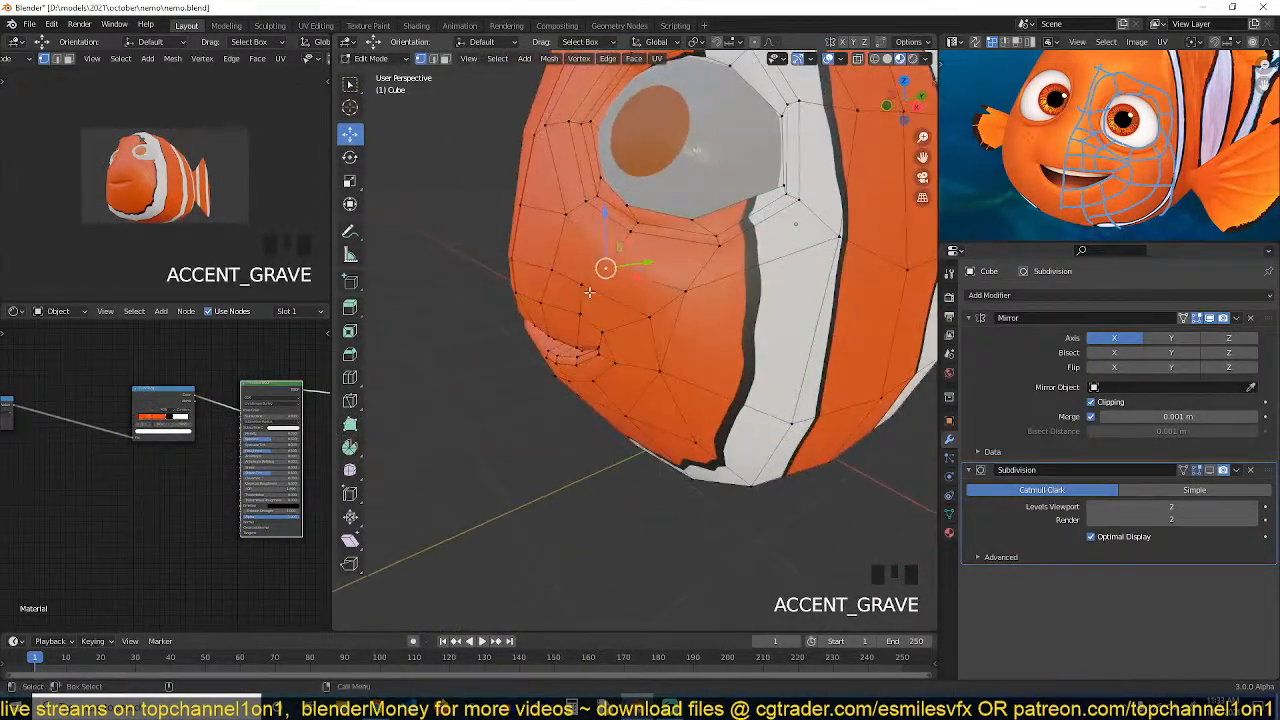
key("g")
key("g")
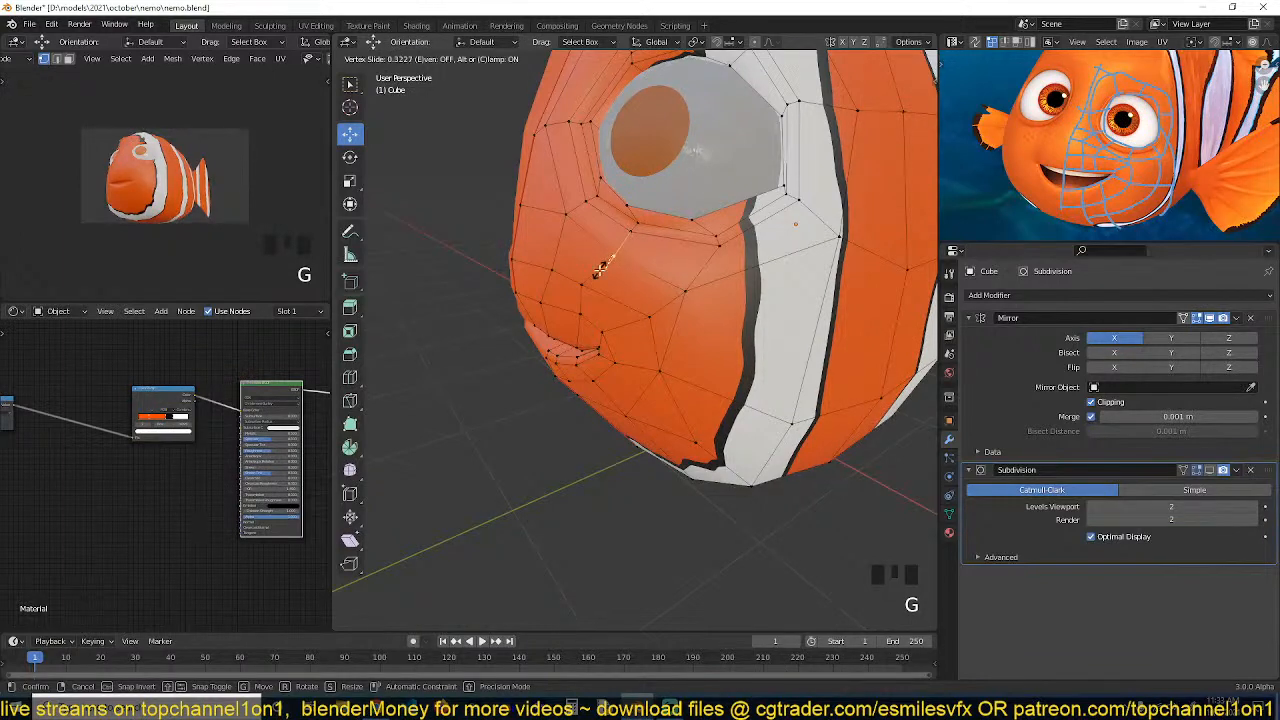
left_click(598, 268)
Insert an edge loop across the lower side of the head and slide it into place
key("alt+a")
middle_click_drag(598, 268, 690, 466)
key("ctrl+r")
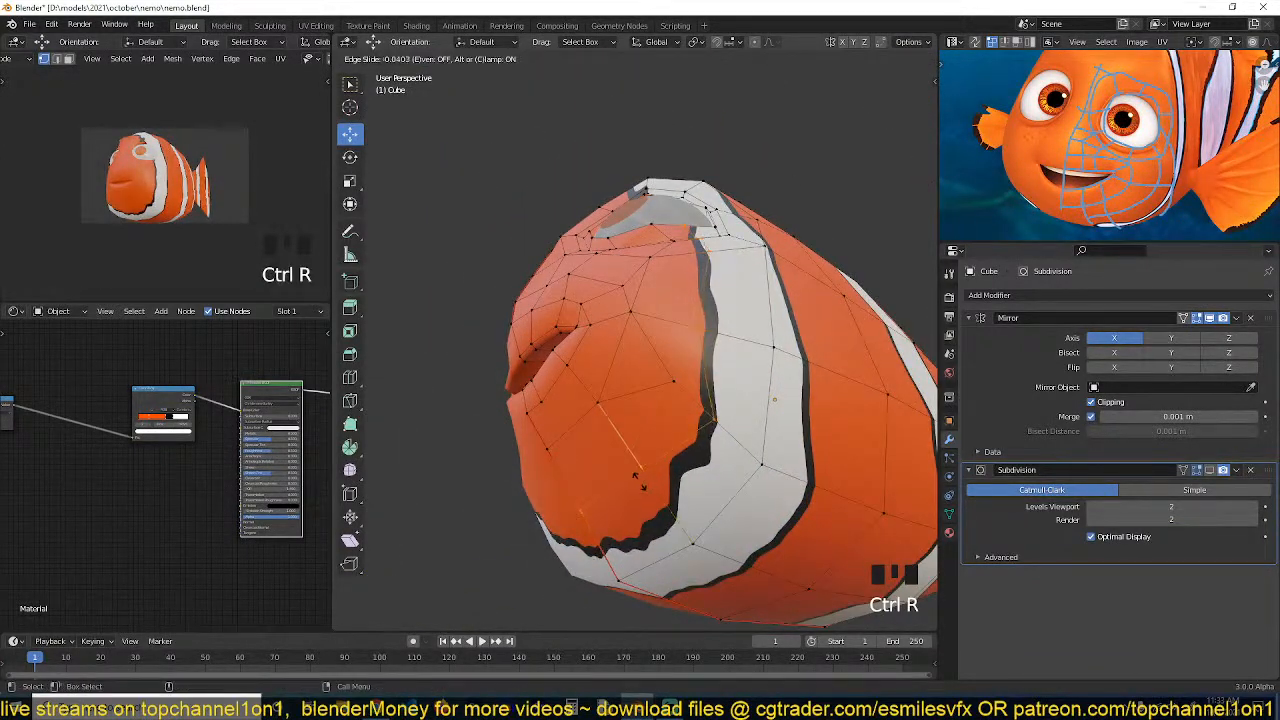
left_click(592, 511)
In the right side view, move the selected vertex at the bottom of the head
key("KP_3")
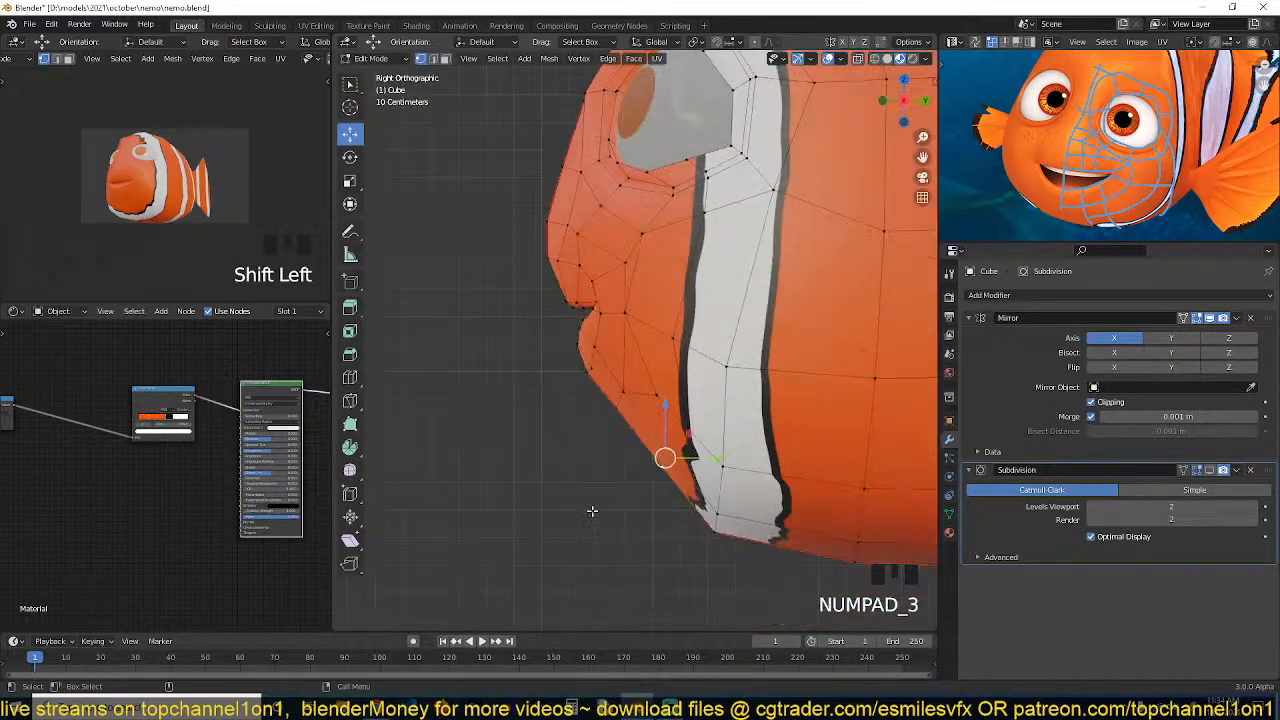
key("g")
left_click(658, 460)
Select a vertex on the underside of the body and turn on proportional editing
scroll(661, 460, "down", 3)
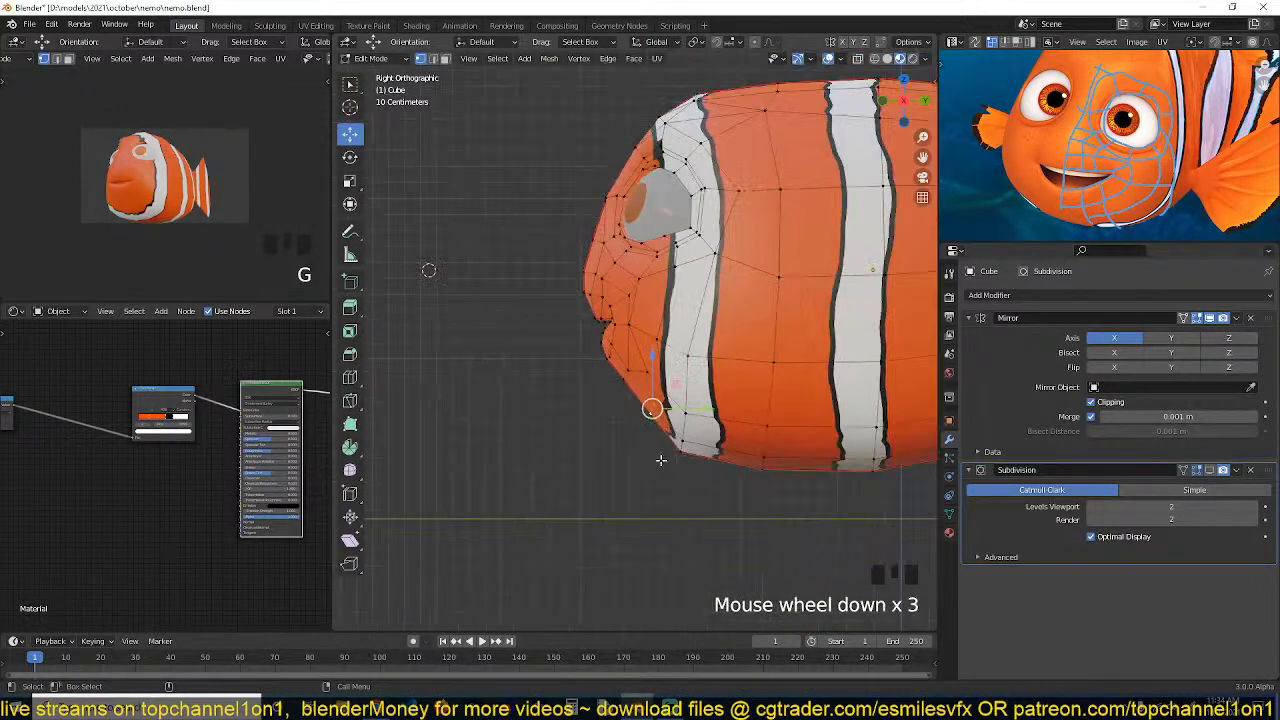
scroll(731, 413, "down", 1)
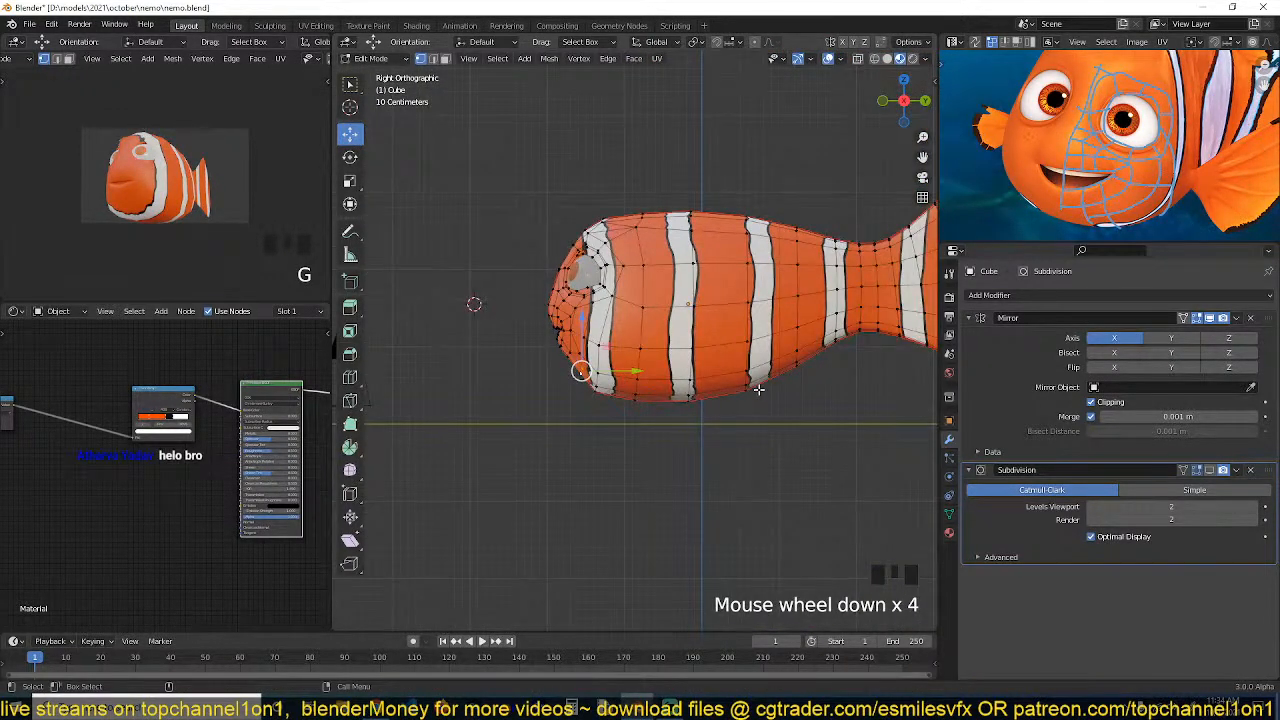
scroll(627, 392, "up", 2)
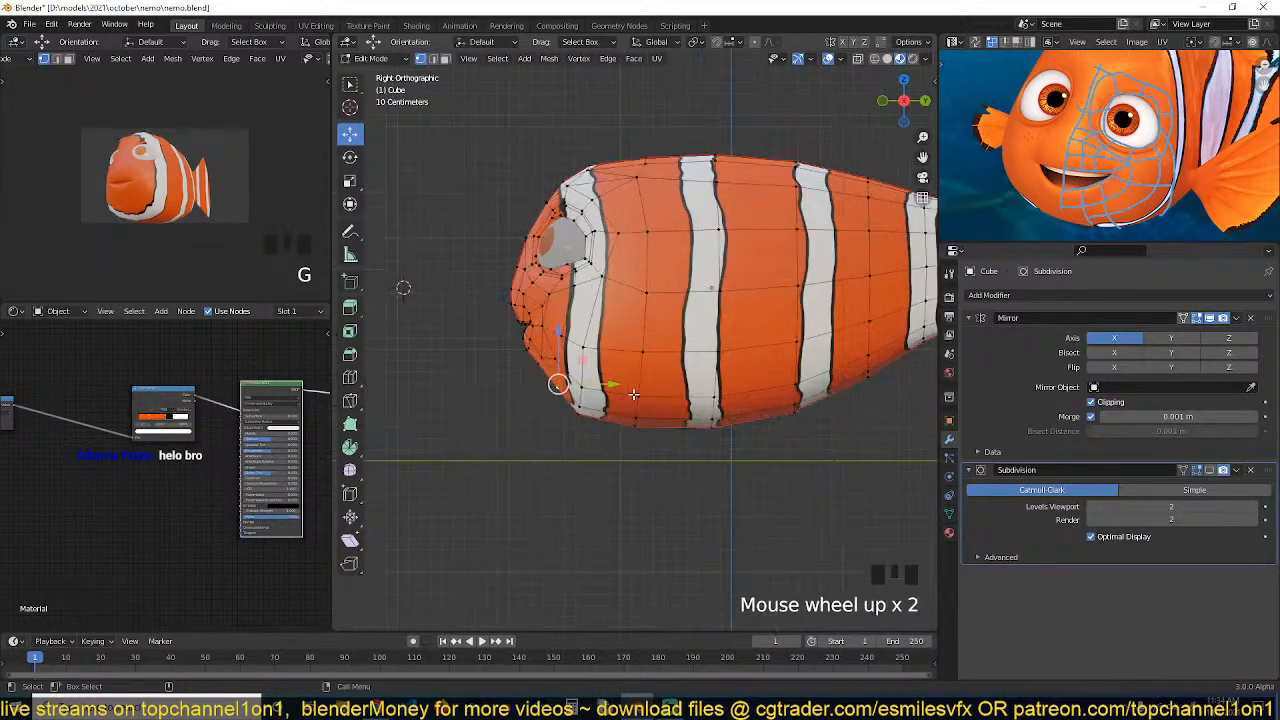
left_click(630, 427)
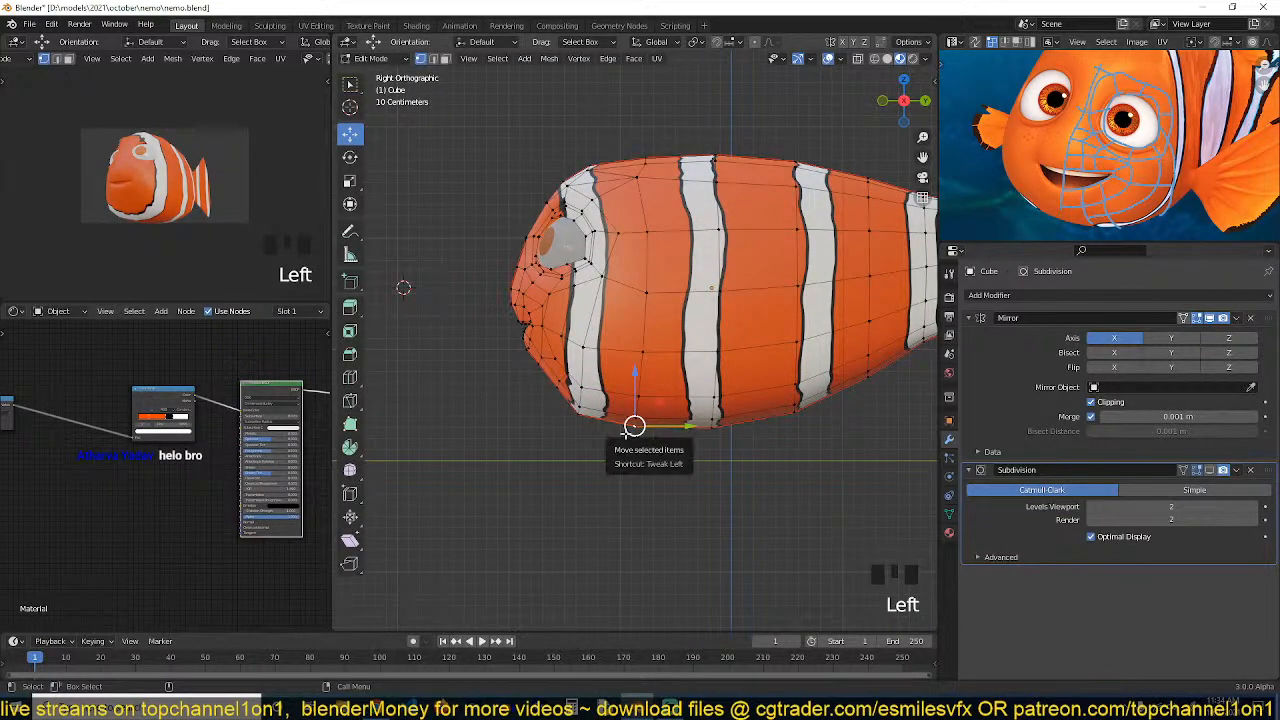
key("o")
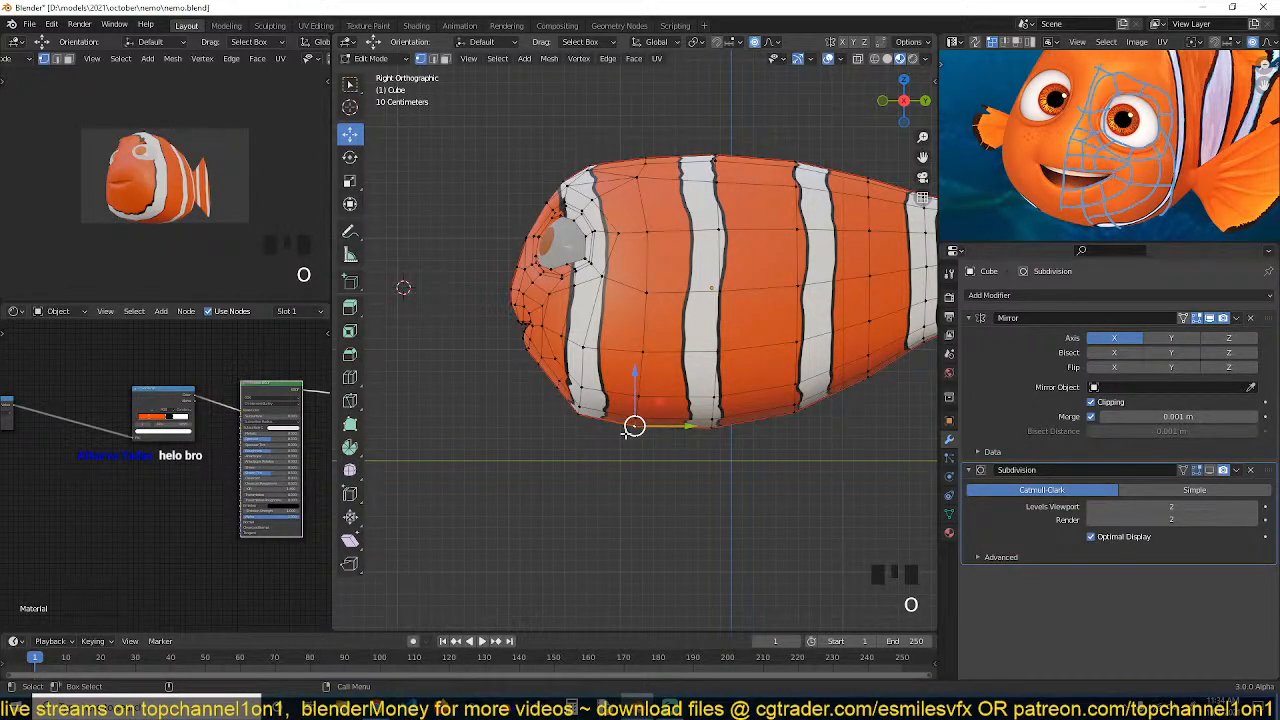
Move the selected underside vertex with proportional editing, adjusting the influence radius while moving
key("g")
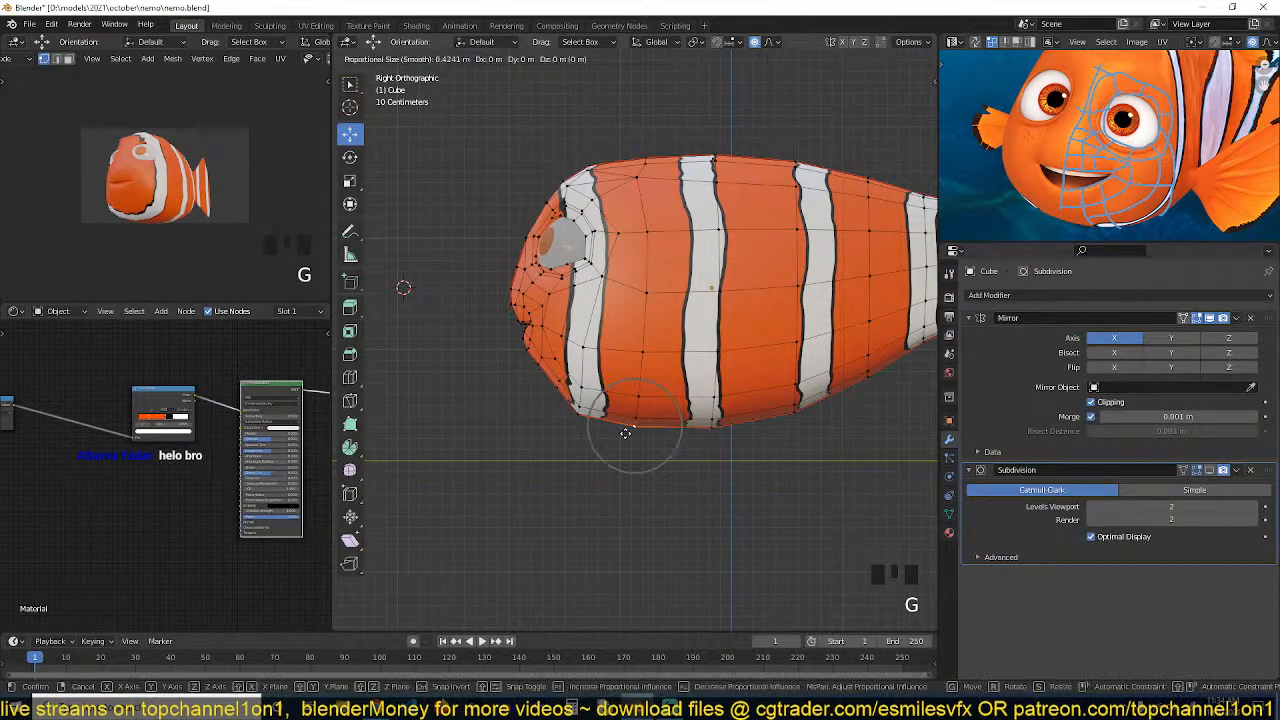
scroll(628, 422, "down", 12)
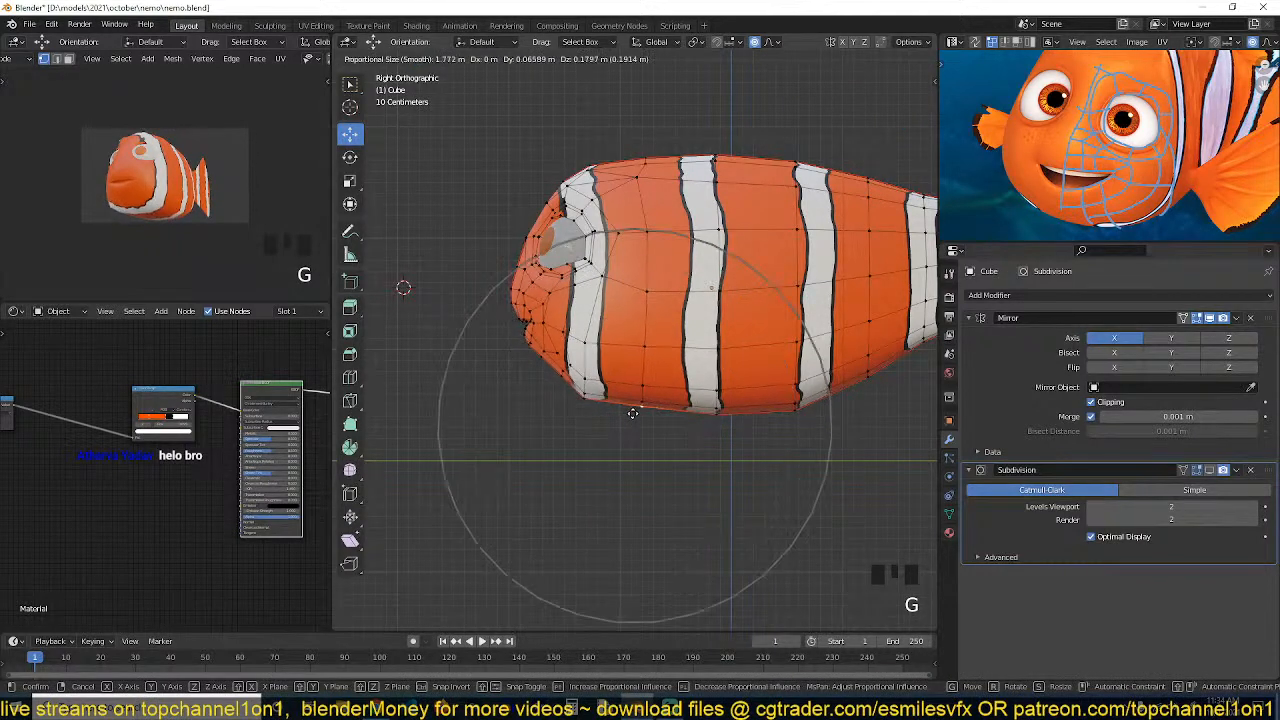
scroll(632, 410, "up", 8)
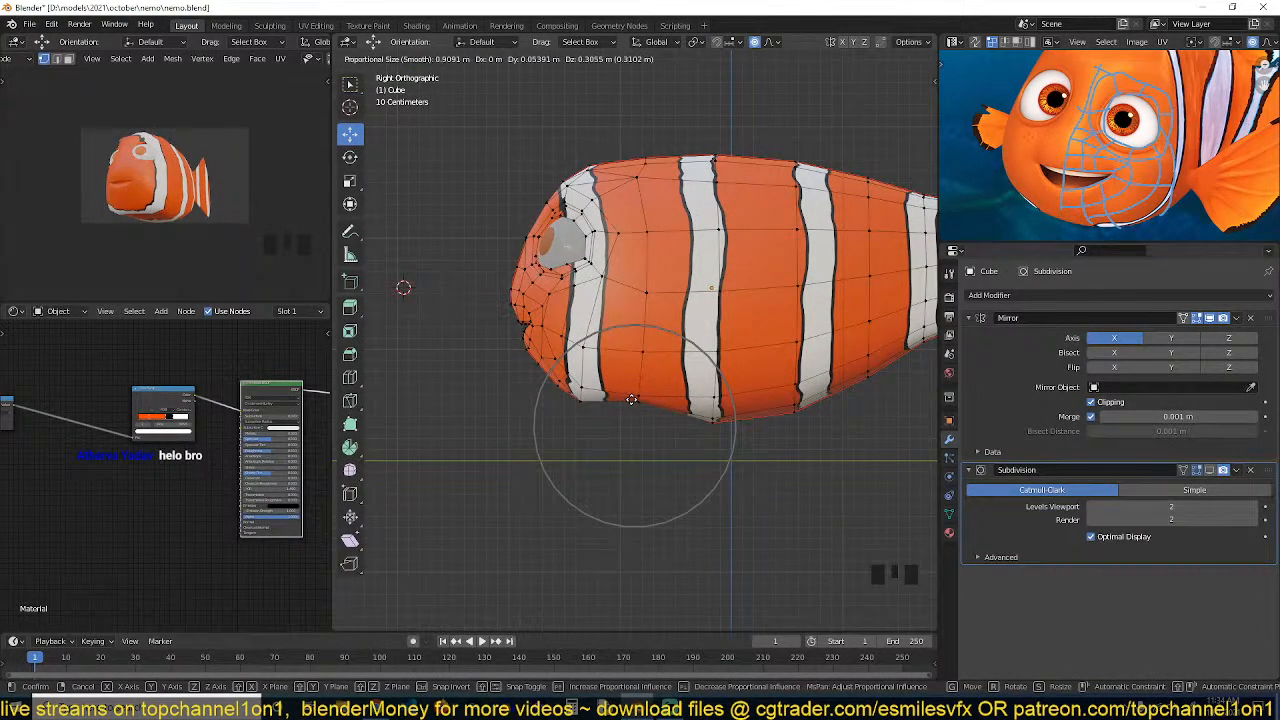
left_click(632, 400)
Select a vertex at the lower front of the body and move it with proportional editing
left_click(553, 401)
key("g")
scroll(572, 394, "up", 4)
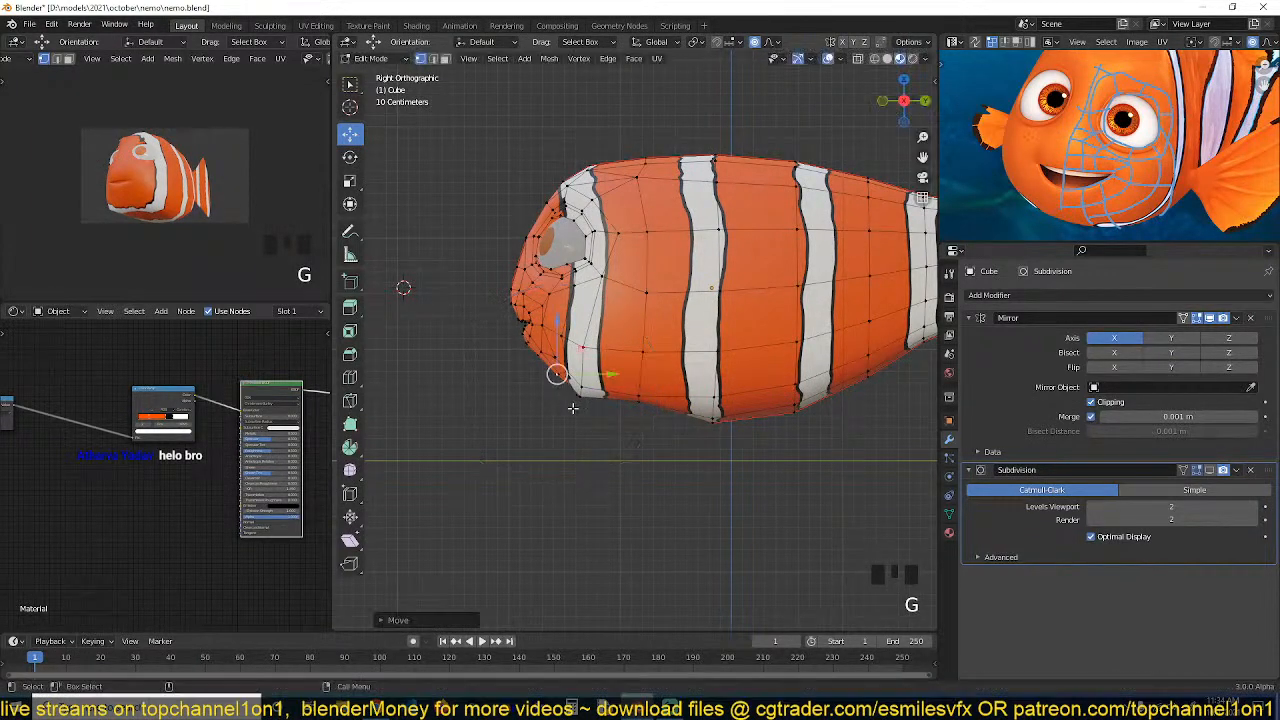
left_click(579, 395)
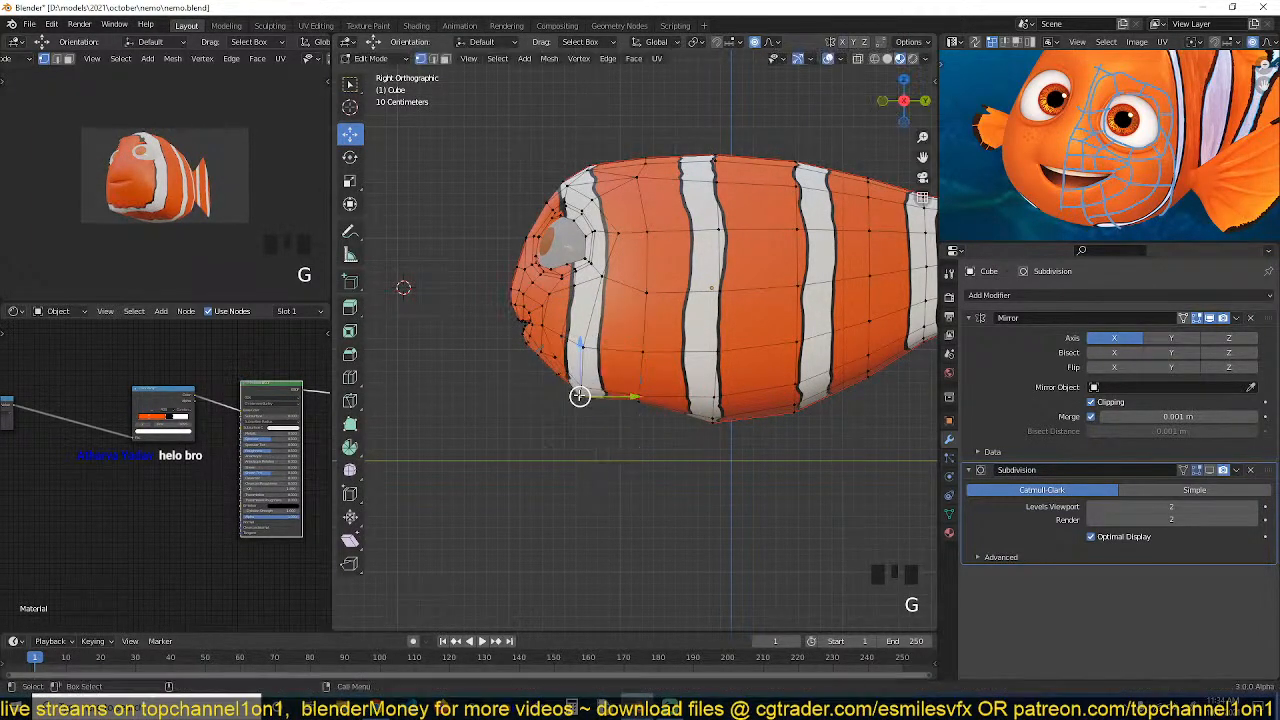
Reshape the middle of the belly's underside by moving vertices with proportional editing
key("g")
left_click(734, 407)
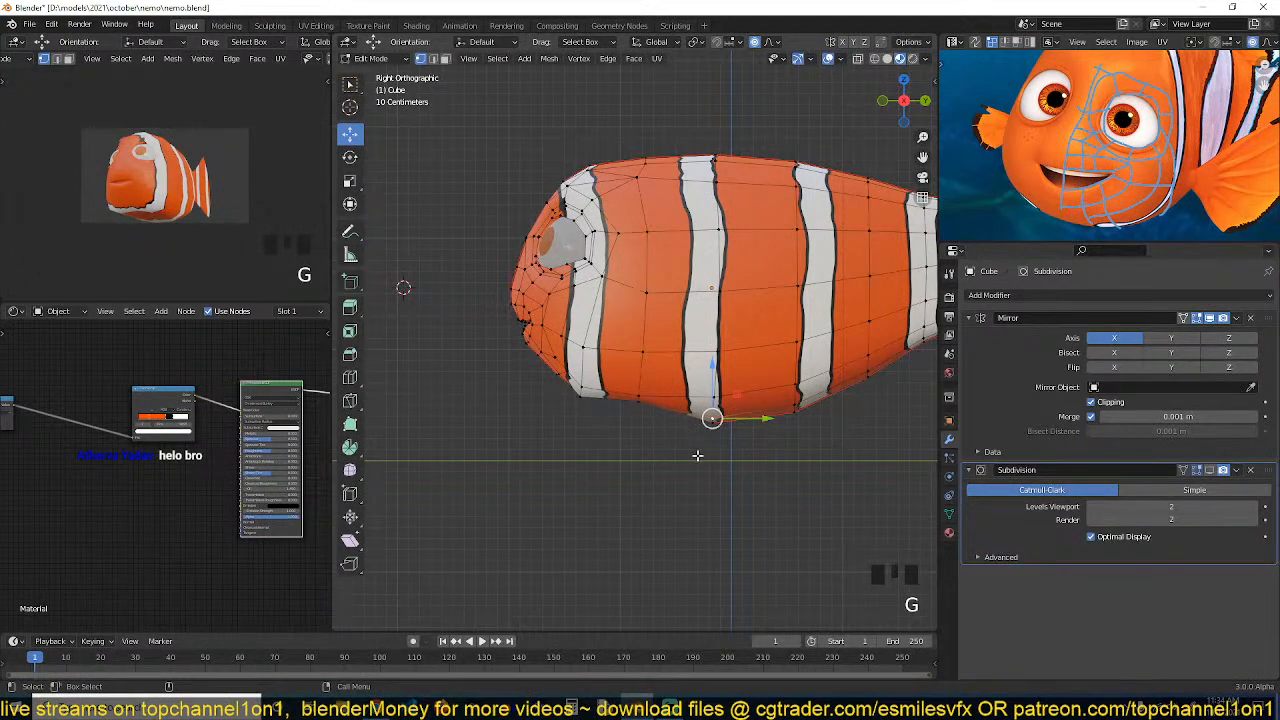
left_click(738, 418)
key("g")
left_click(759, 395)
middle_click_drag(798, 417, 738, 460, "shift")
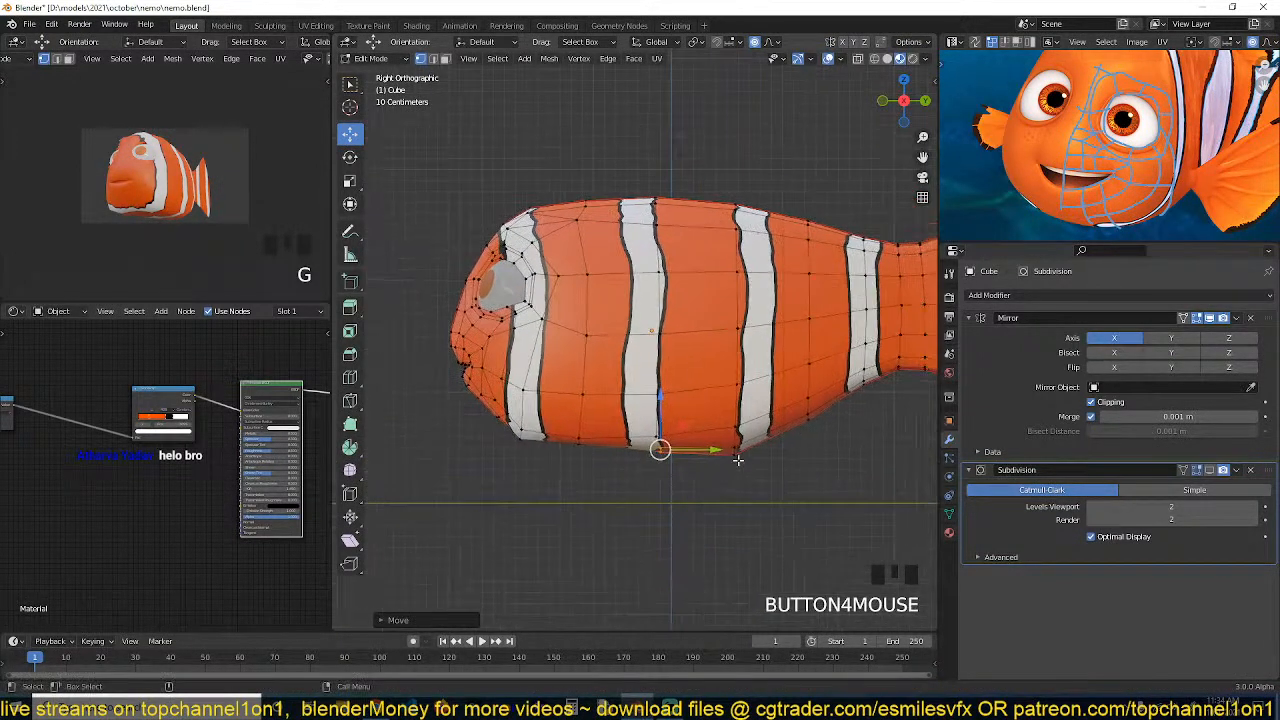
Select a vertex at the rear of the belly's underside and move it with proportional editing
left_click(738, 458)
key("g")
left_click(782, 415)
middle_click_drag(782, 415, 928, 400, "shift")
scroll(690, 385, "up", 4)
scroll(690, 385, "up", 2)
scroll(700, 390, "down", 2)
middle_click_drag(735, 403, 686, 379, "shift")
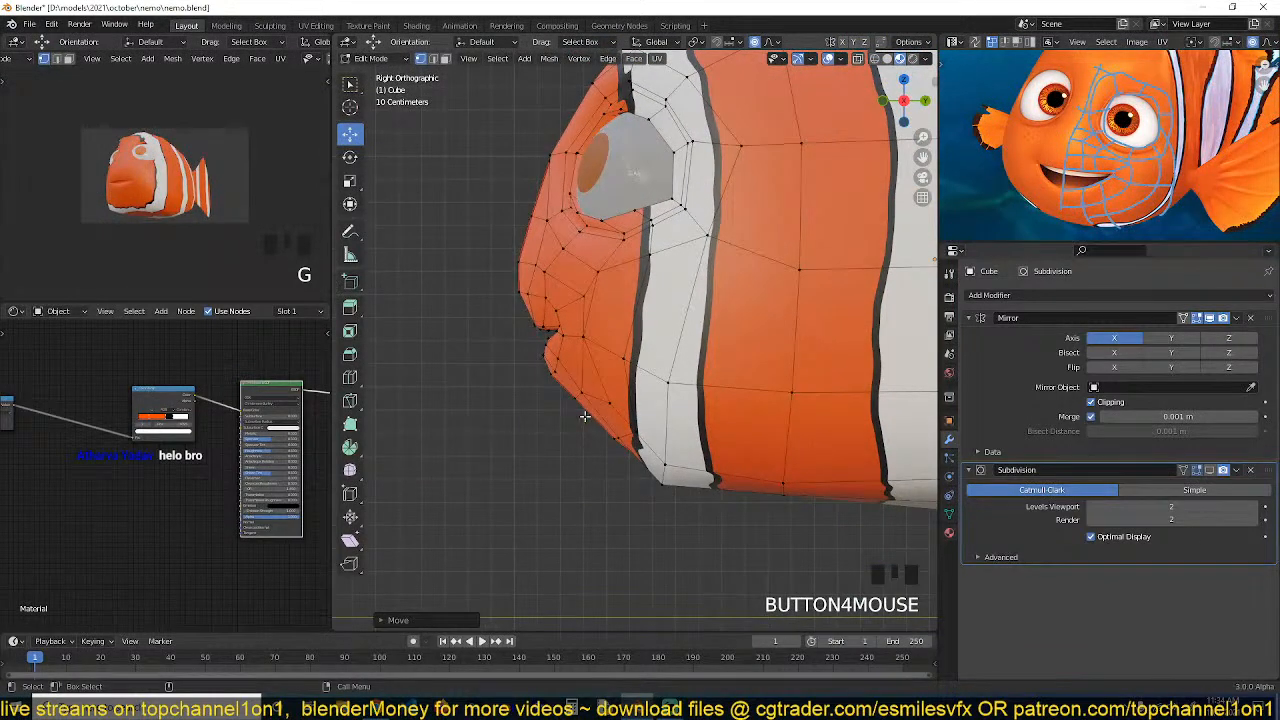
scroll(604, 432, "down", 4)
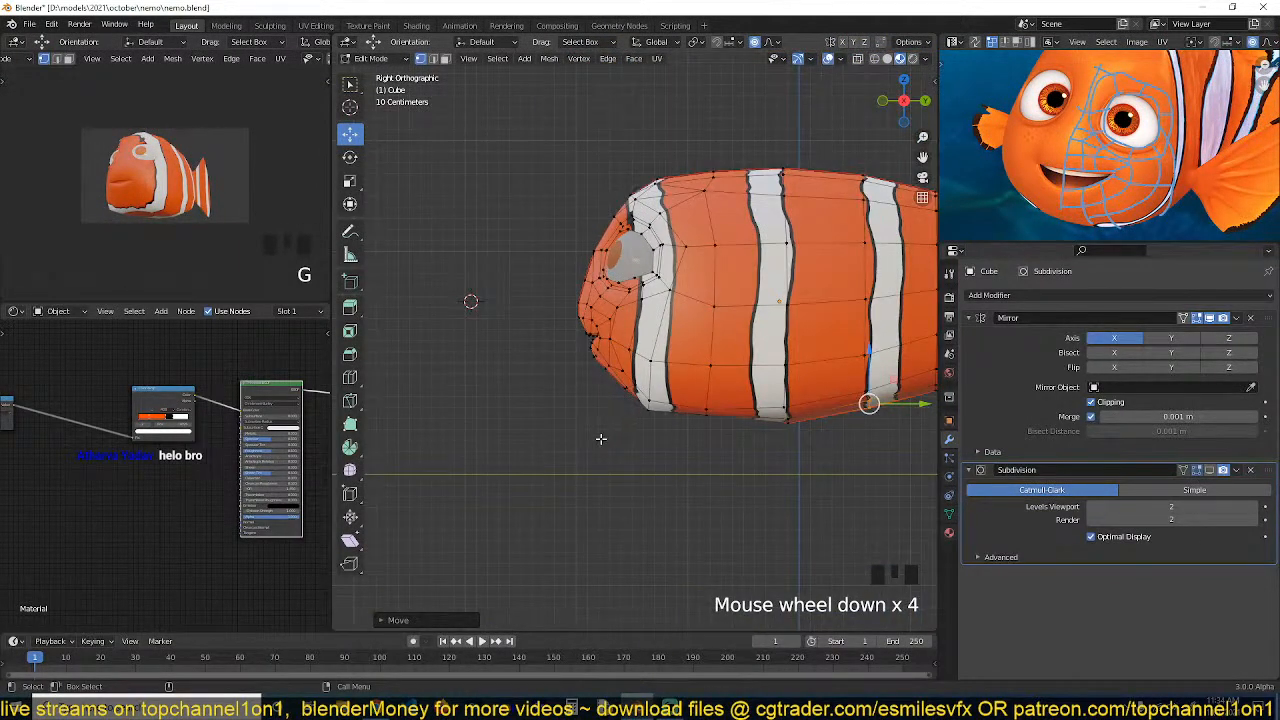
Select a vertex below the mouth and move it with a smaller proportional influence radius
left_click_drag(670, 424, 671, 422)
left_click(671, 416)
key("g")
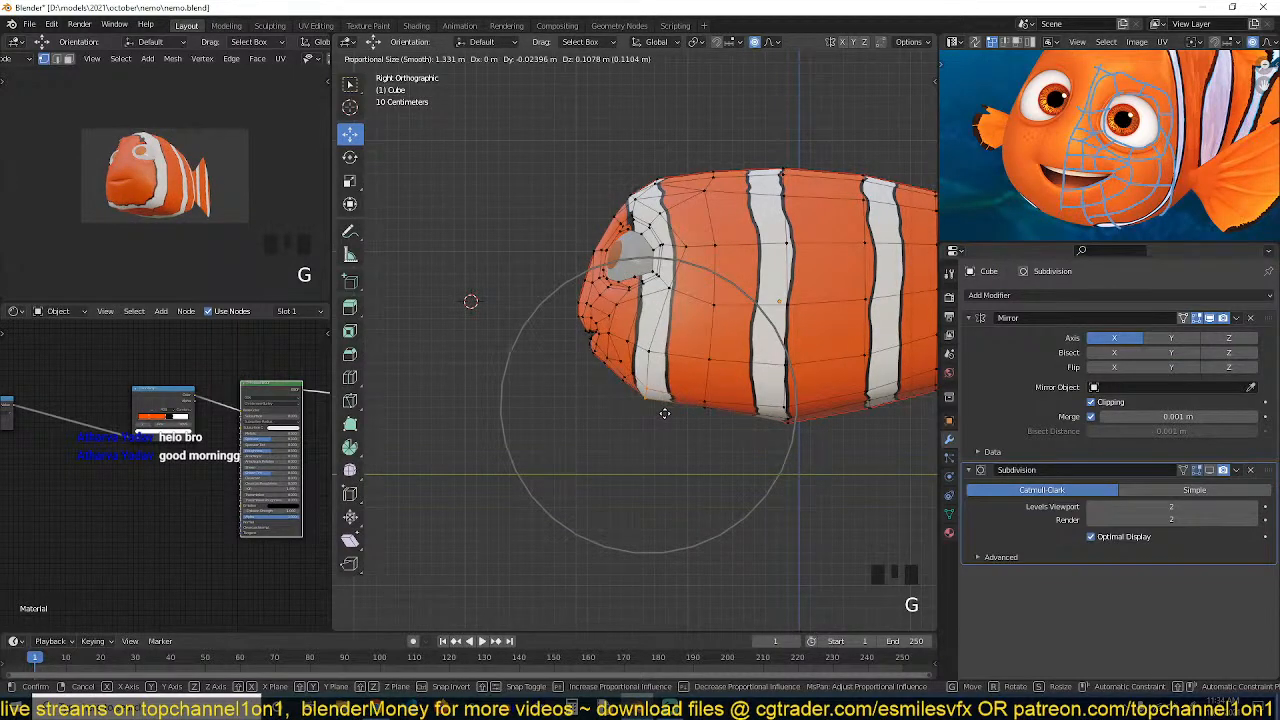
scroll(663, 411, "up", 2)
left_click(665, 411)
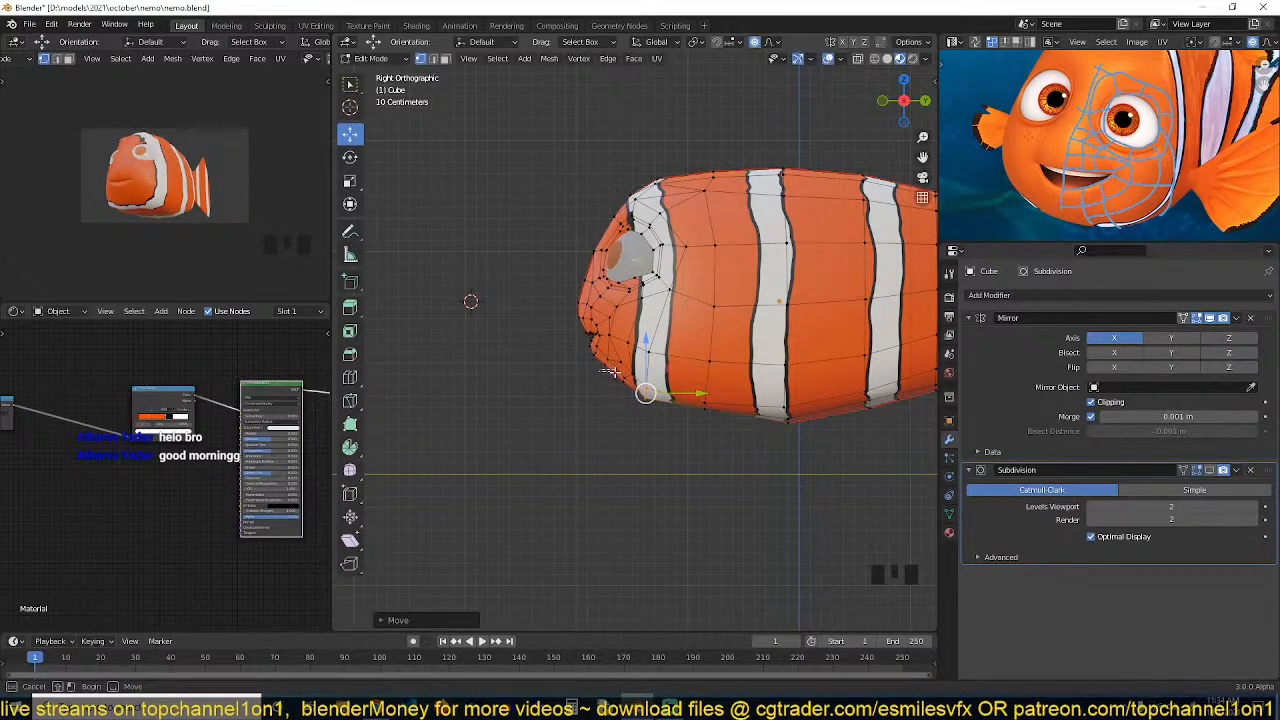
Move the vertex under the chin again with proportional editing in a closer view
scroll(610, 375, "up", 3)
key("g")
scroll(572, 400, "up", 6)
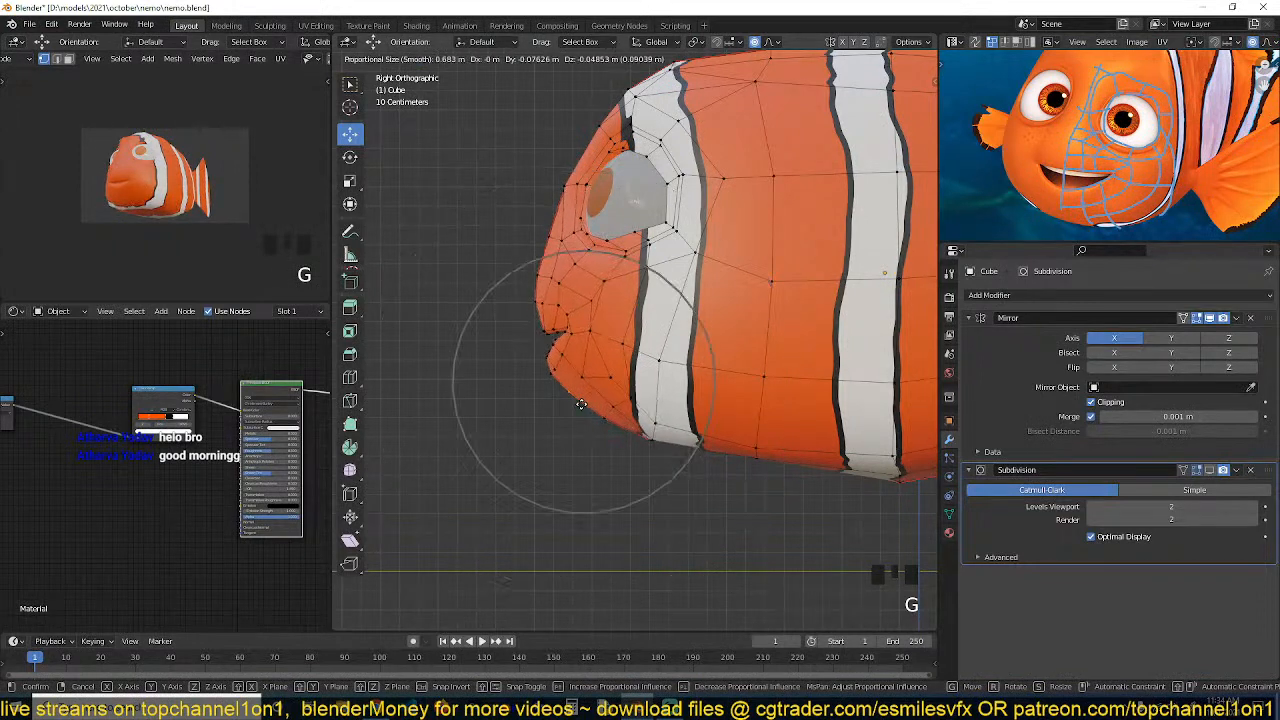
left_click(577, 415)
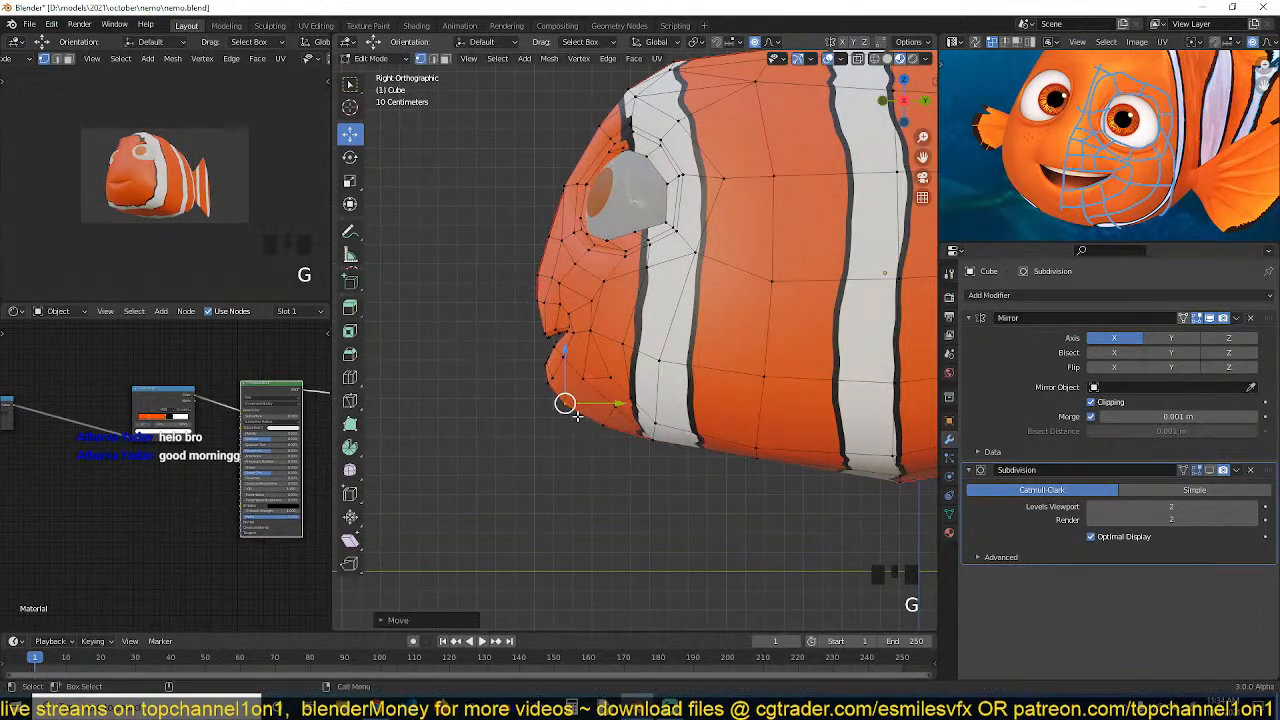
Select a vertex near the chin's underside and move it with proportional editing
left_click_drag(619, 430, 621, 432)
left_click_drag(597, 414, 616, 434)
key("g")
left_click(622, 441)
middle_click_drag(663, 462, 562, 441, "shift")
middle_click_drag(713, 445, 623, 445, "shift")
scroll(748, 438, "down", 1)
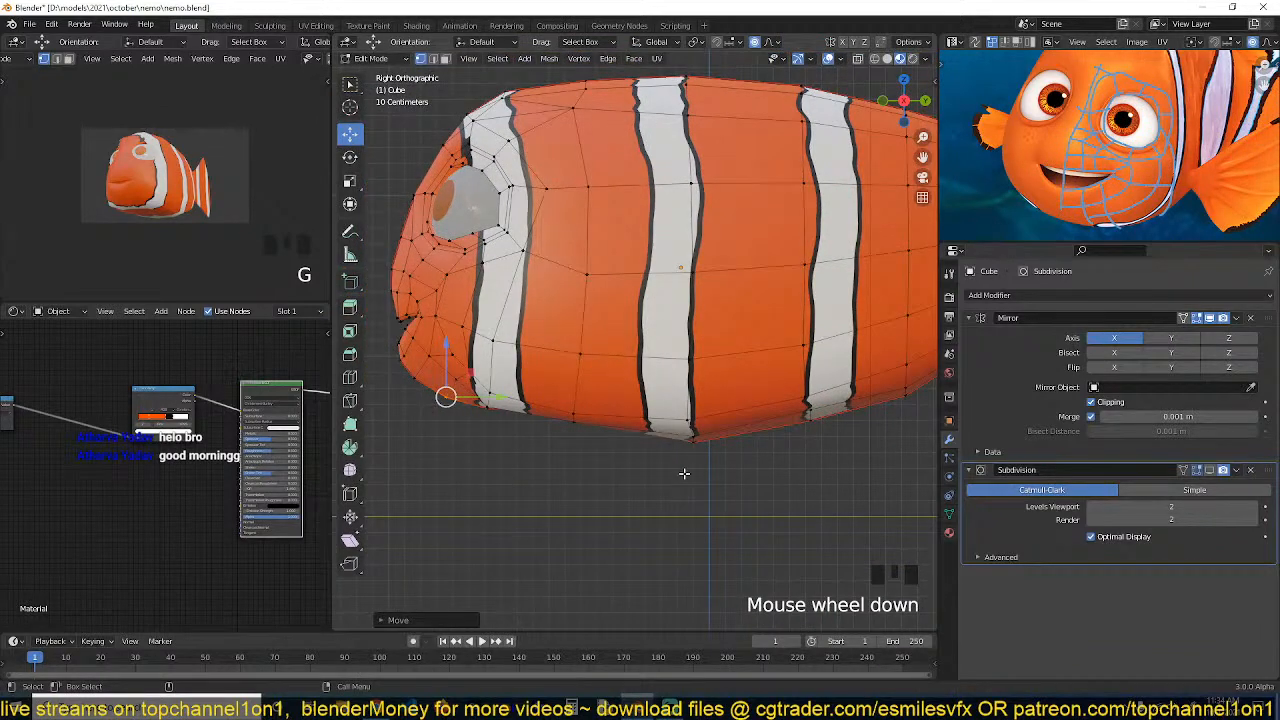
Select the lowest belly vertex and move it to flatten the underside
left_click(691, 437)
left_click(691, 437)
key("g")
left_click(657, 388)
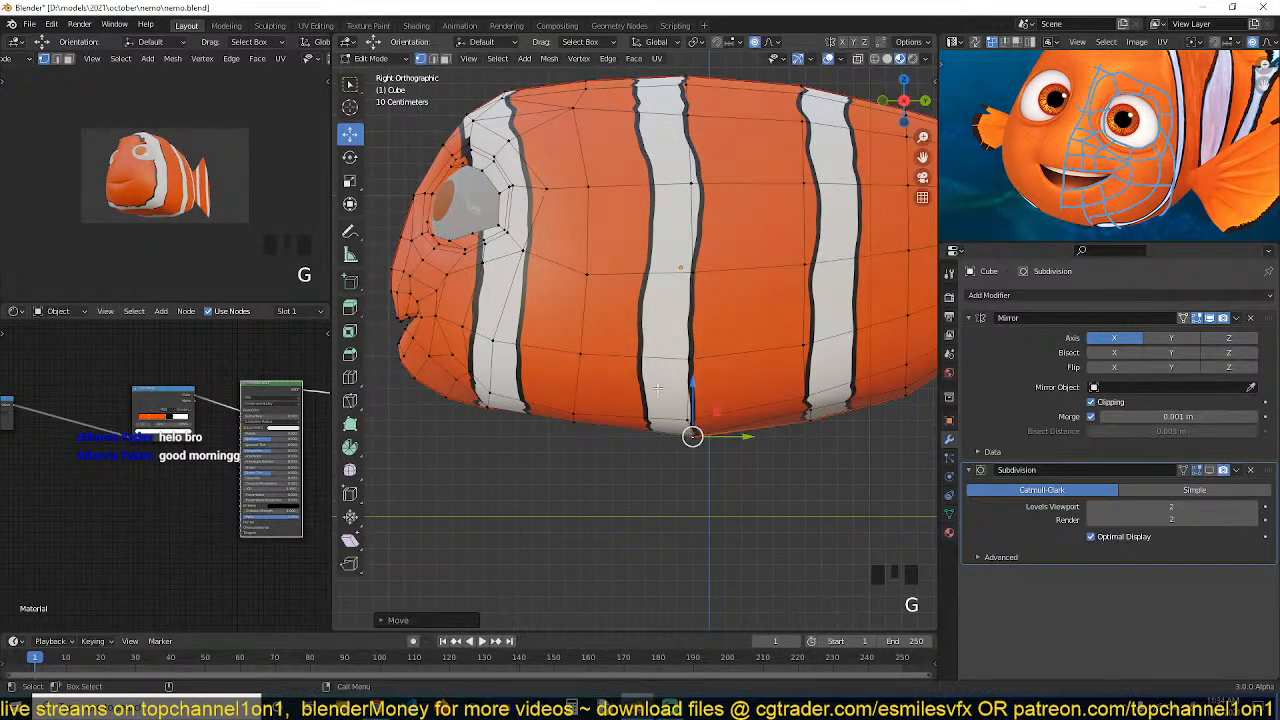
key("g")
left_click(700, 425)
scroll(757, 409, "down", 4)
scroll(751, 384, "up", 3)
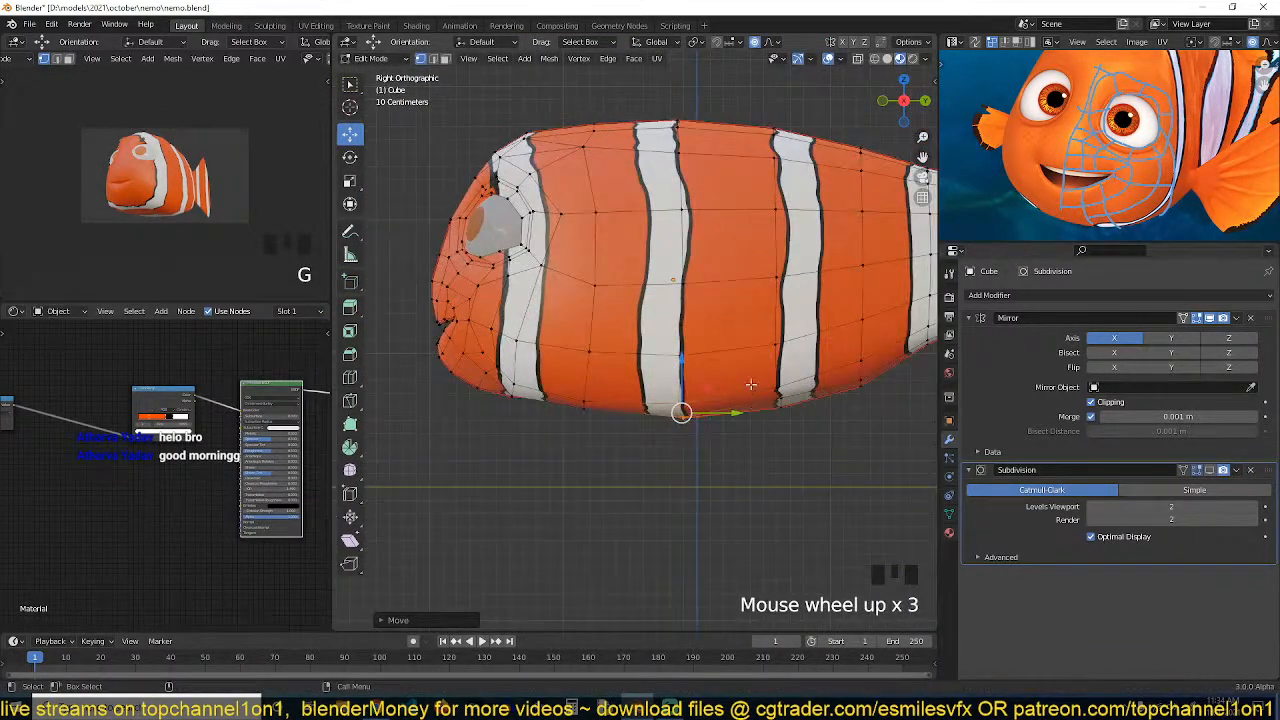
Select a vertex toward the tail on the underside and move it to smooth the outline
left_click(781, 401)
left_click(781, 401)
key("g")
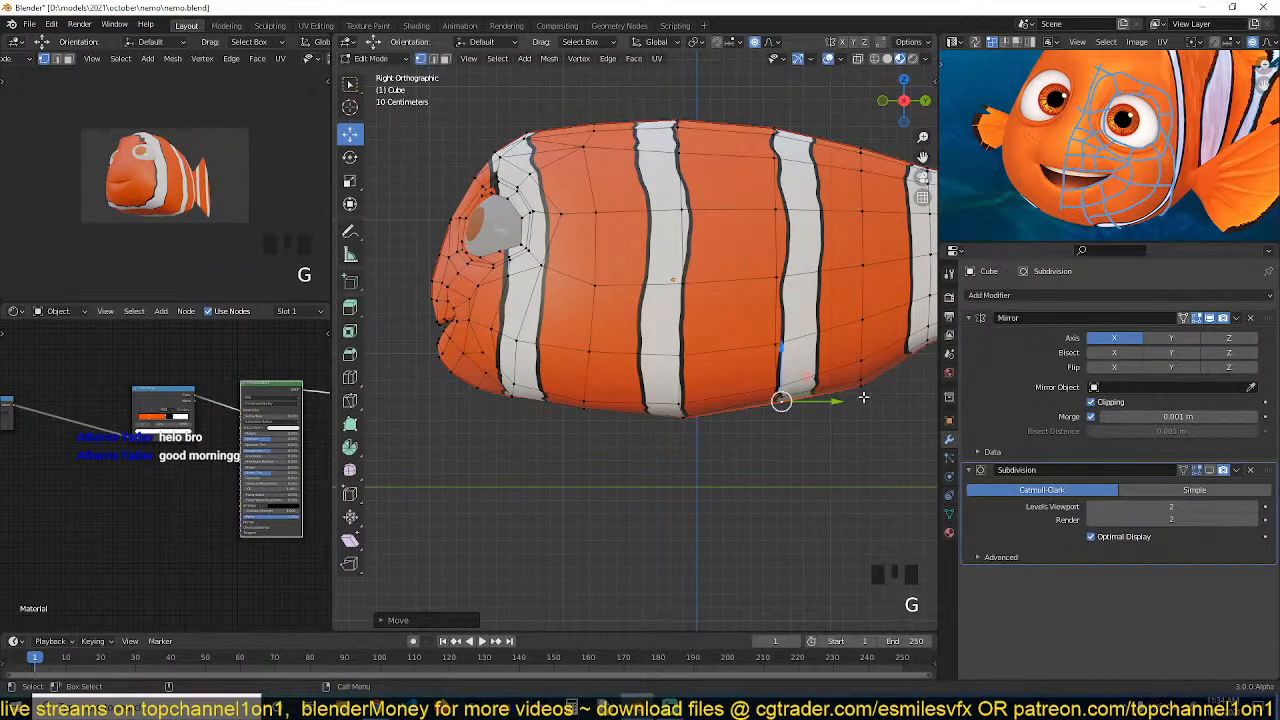
left_click(863, 393)
key("g")
left_click(861, 385)
Inspect the body shape from a perspective view in object mode and return to edit mode
key("Tab")
scroll(690, 405, "down", 3)
key("grave")
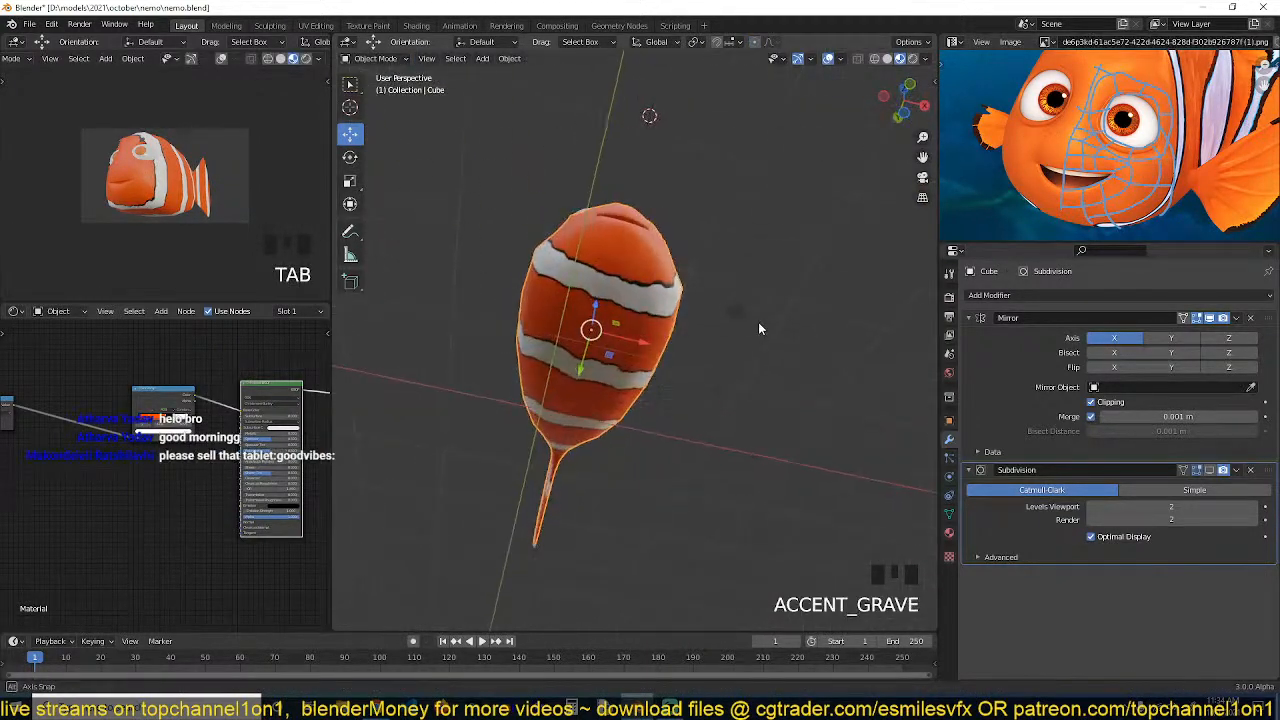
middle_click_drag(758, 322, 688, 399)
scroll(600, 443, "up", 4)
key("Tab")
scroll(655, 400, "up", 3)
Toggle the Subdivision modifier's on-cage display in edit mode
key("3")
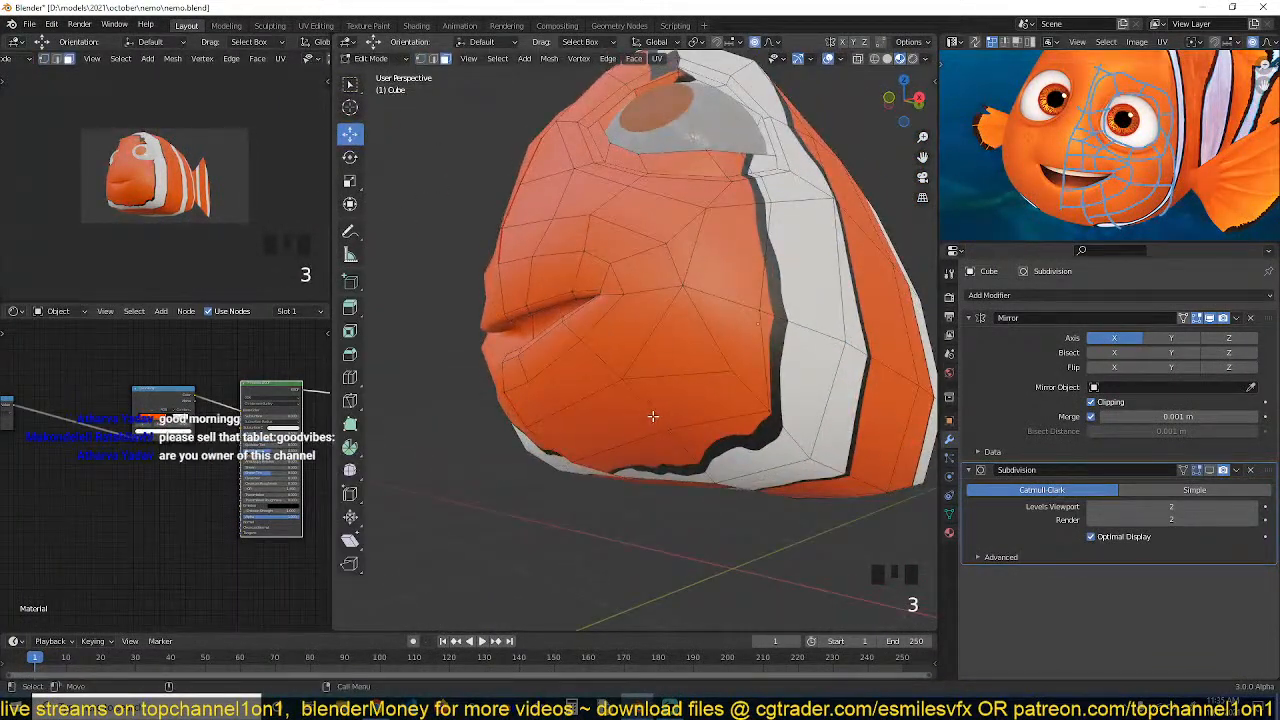
left_click(1210, 471)
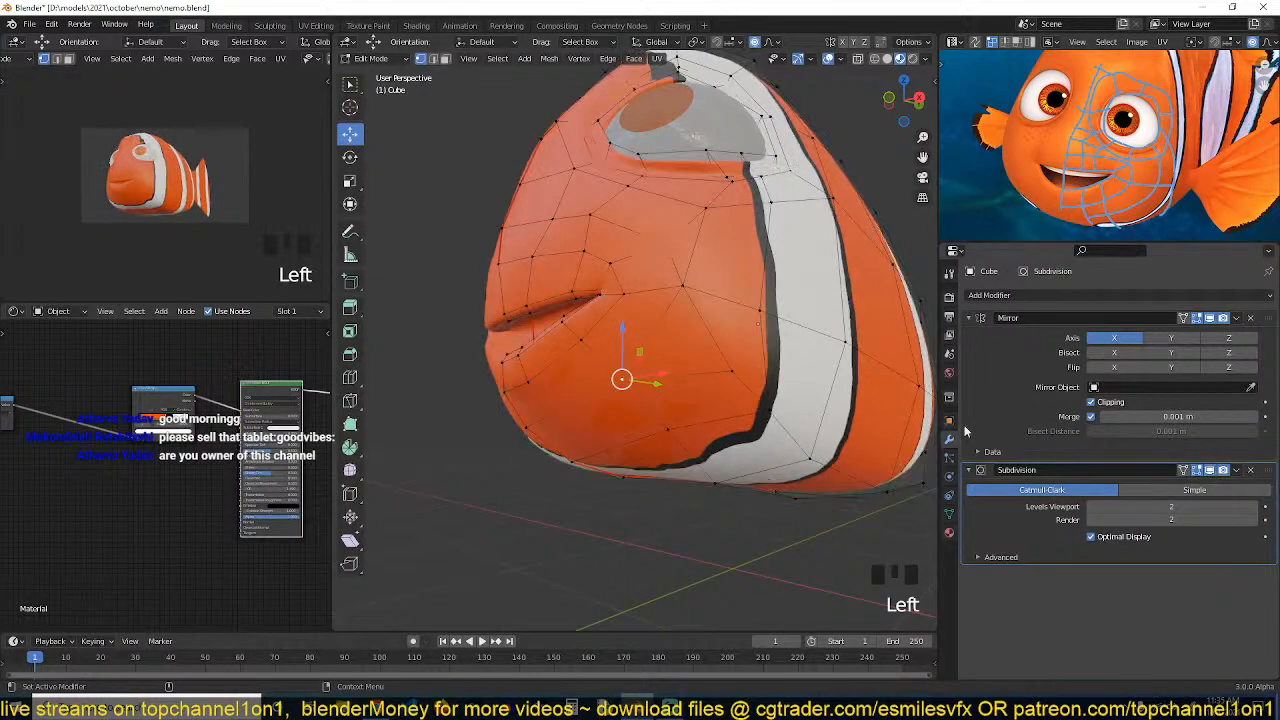
left_click(1186, 471)
From the left view, shrink/fatten a vertex near the mouth and toggle the Subdivision cage display back
key("grave")
middle_click_drag(650, 378, 674, 426)
left_click(662, 432, "shift")
left_click(663, 432, "shift")
left_click(651, 415)
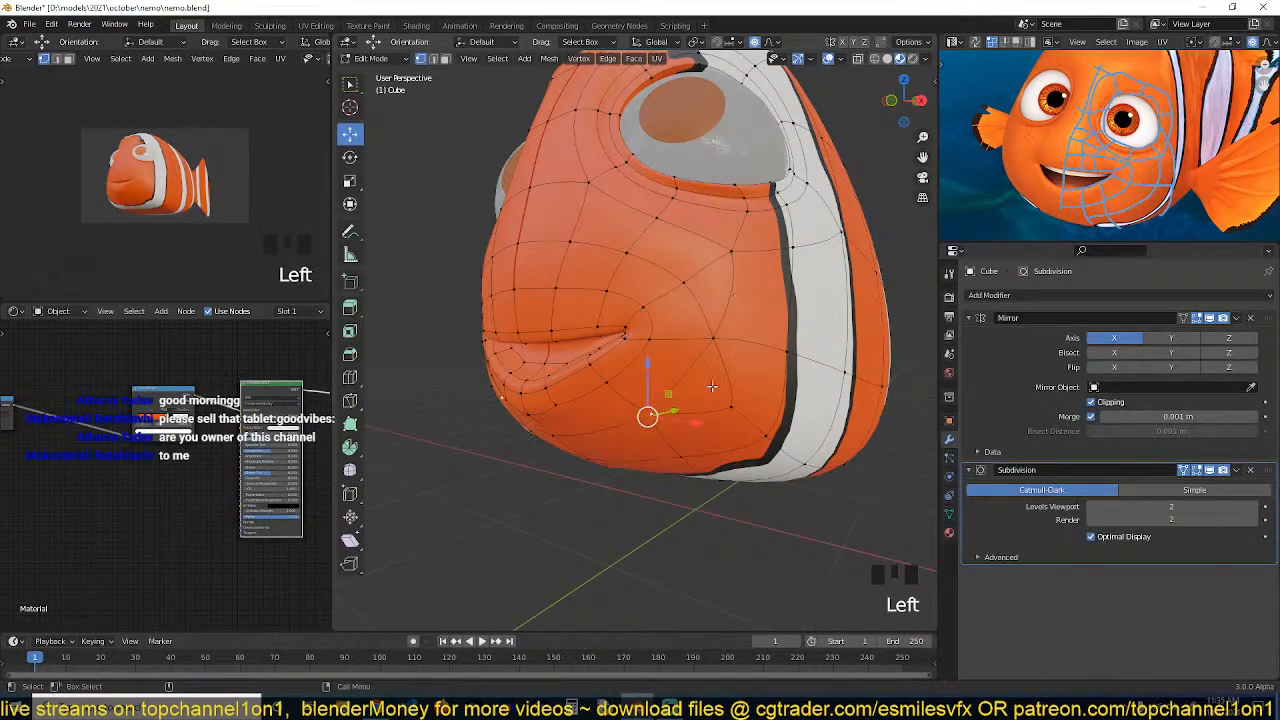
key("alt+s")
left_click(714, 376)
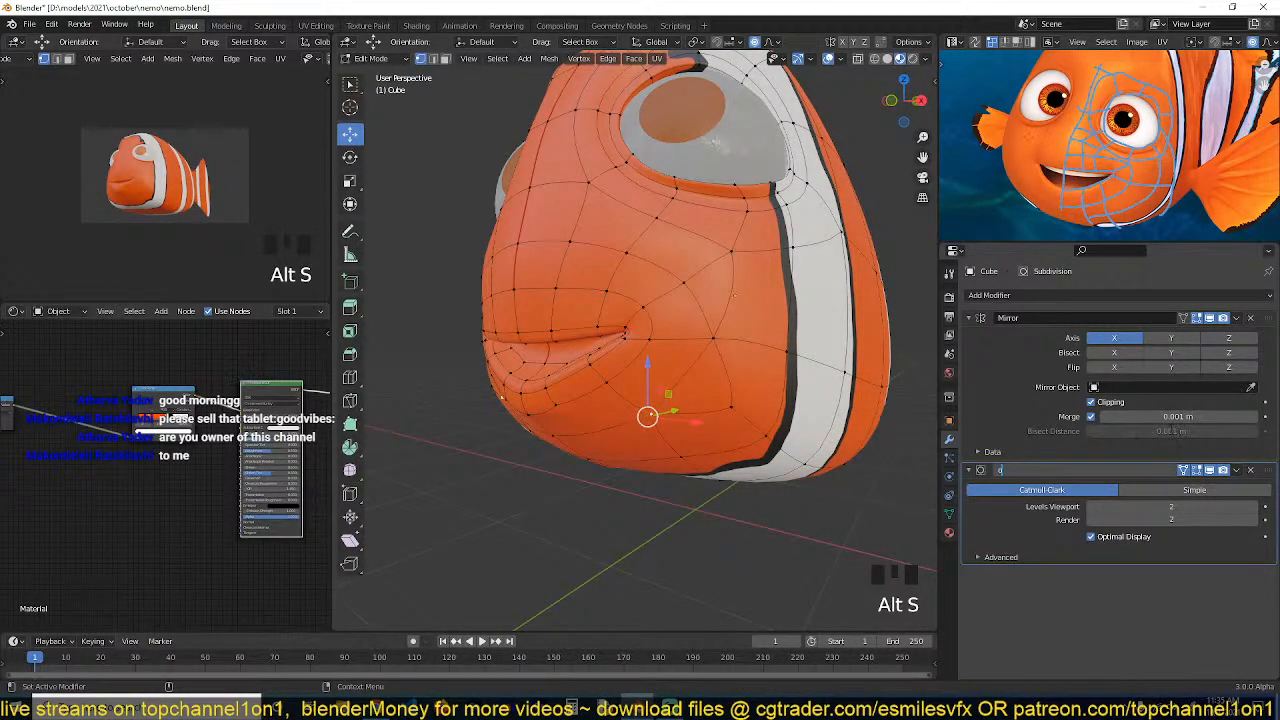
left_click(1184, 470)
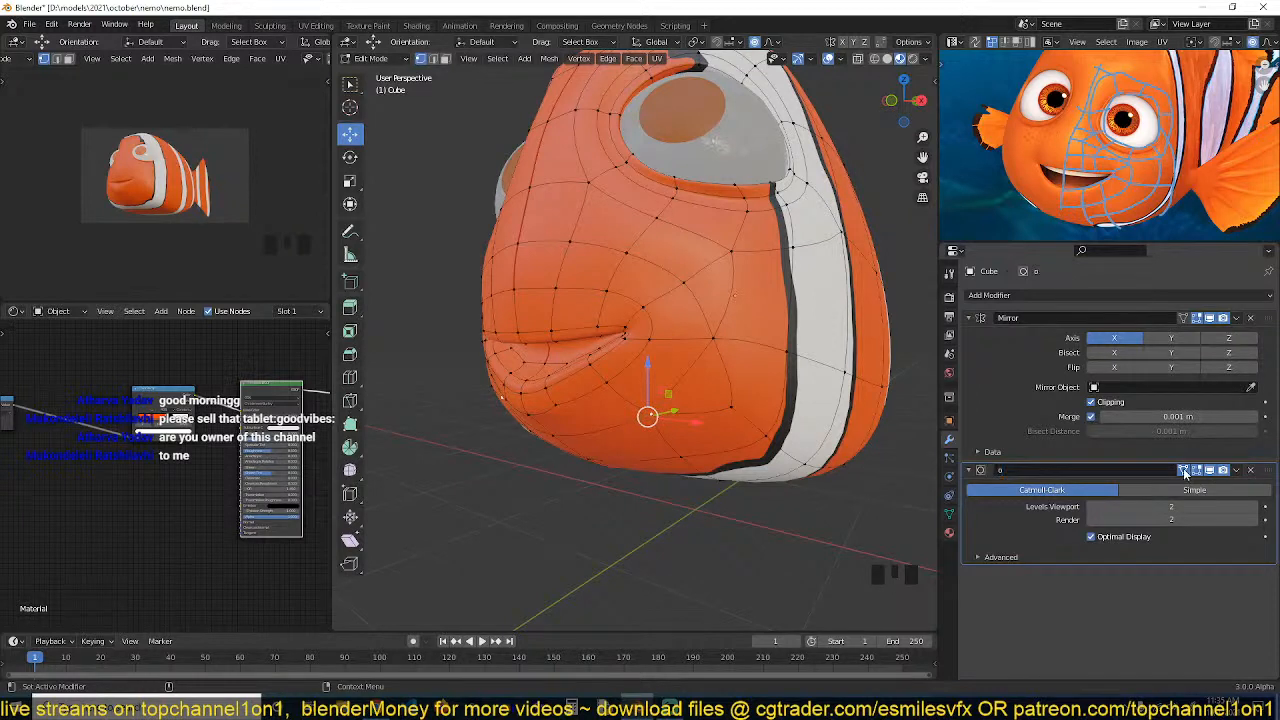
left_click(1184, 470)
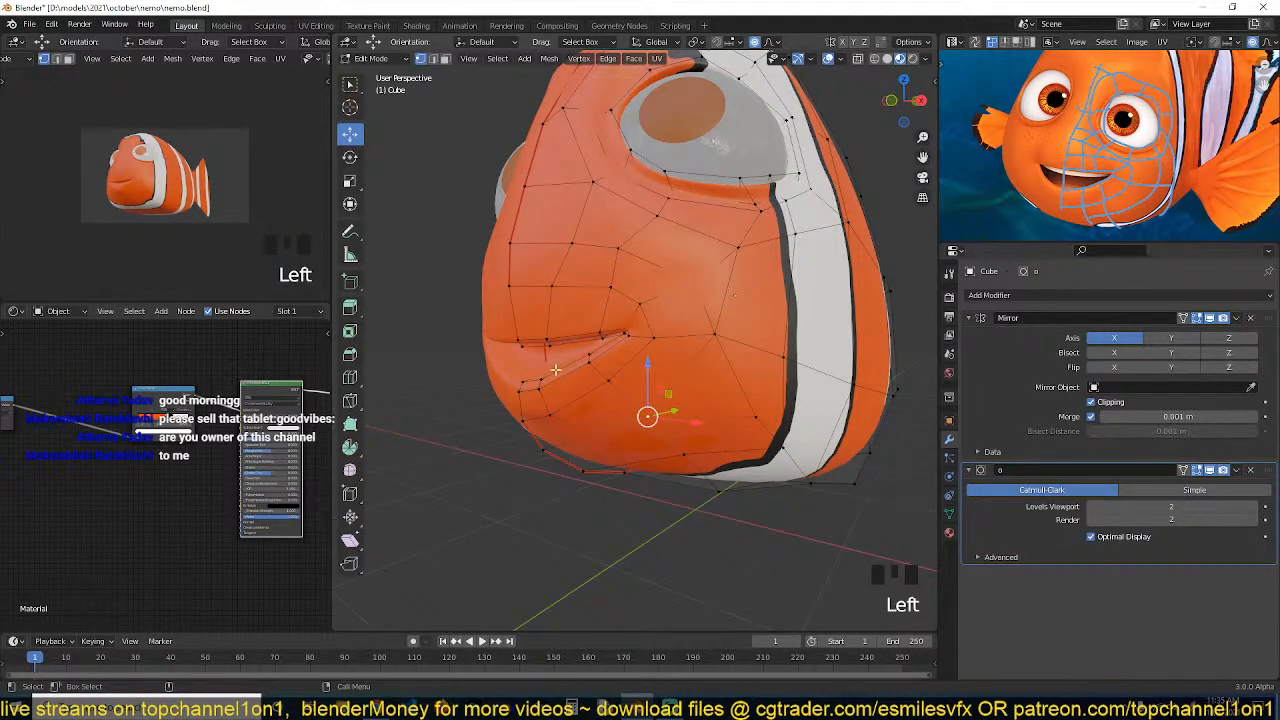
Reposition vertices below the mouth by dragging them into place
middle_click_drag(676, 426, 645, 434)
left_click(654, 408, "shift")
mouse_move(623, 382)
left_mouse_down()
mouse_move(623, 394)
mouse_move(601, 389)
left_mouse_up()
left_click(607, 413)
mouse_move(618, 462)
middle_mouse_down()
mouse_move(649, 386)
mouse_move(629, 443)
middle_mouse_up()
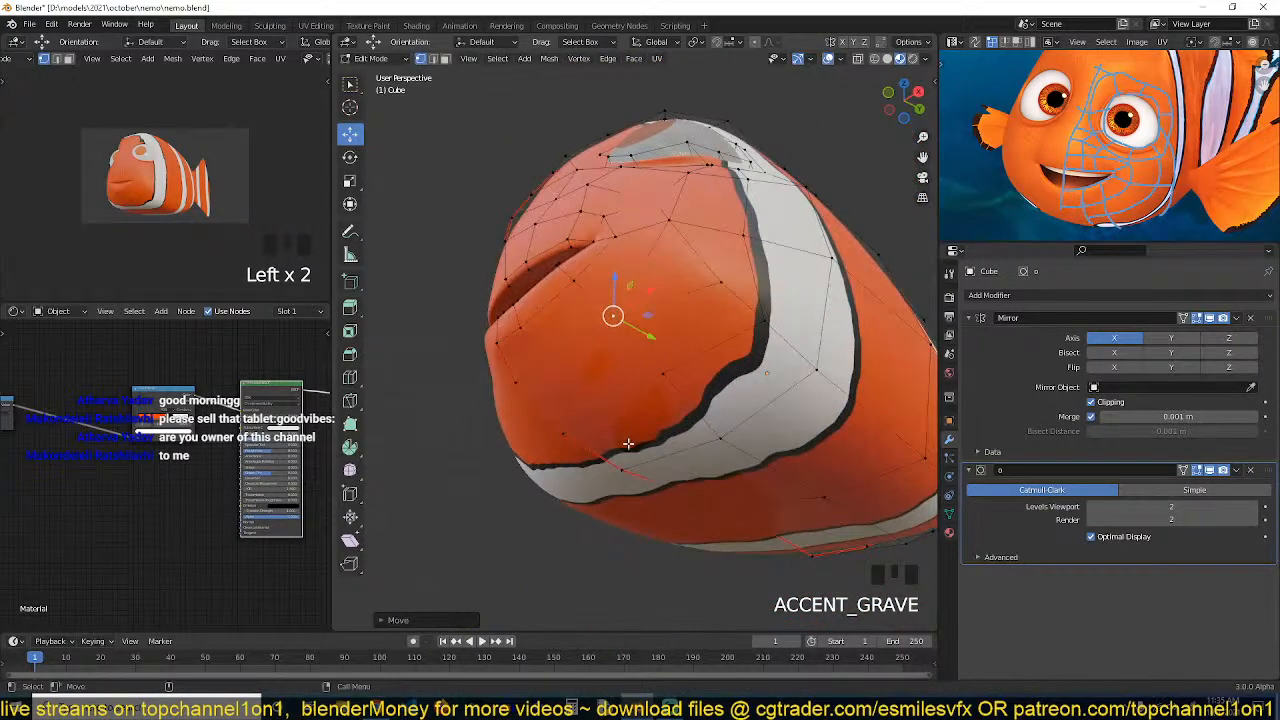
left_click(624, 464)
left_click_drag(623, 420, 626, 446)
middle_click_drag(626, 446, 674, 462)
Box-select the vertices along the lower jaw and shrink/fatten them along their normals
key("alt+a")
middle_click_drag(706, 358, 540, 335)
key("alt+s")
left_click(796, 303)
Select the vertex at the mouth corner and move it, checking from the left view
key("grave")
key("grave")
key("grave")
key("alt+a")
key("grave")
scroll(674, 327, "up", 2)
key("grave")
left_click(529, 297)
left_click(548, 362)
key("grave")
left_click_drag(560, 349, 525, 354)
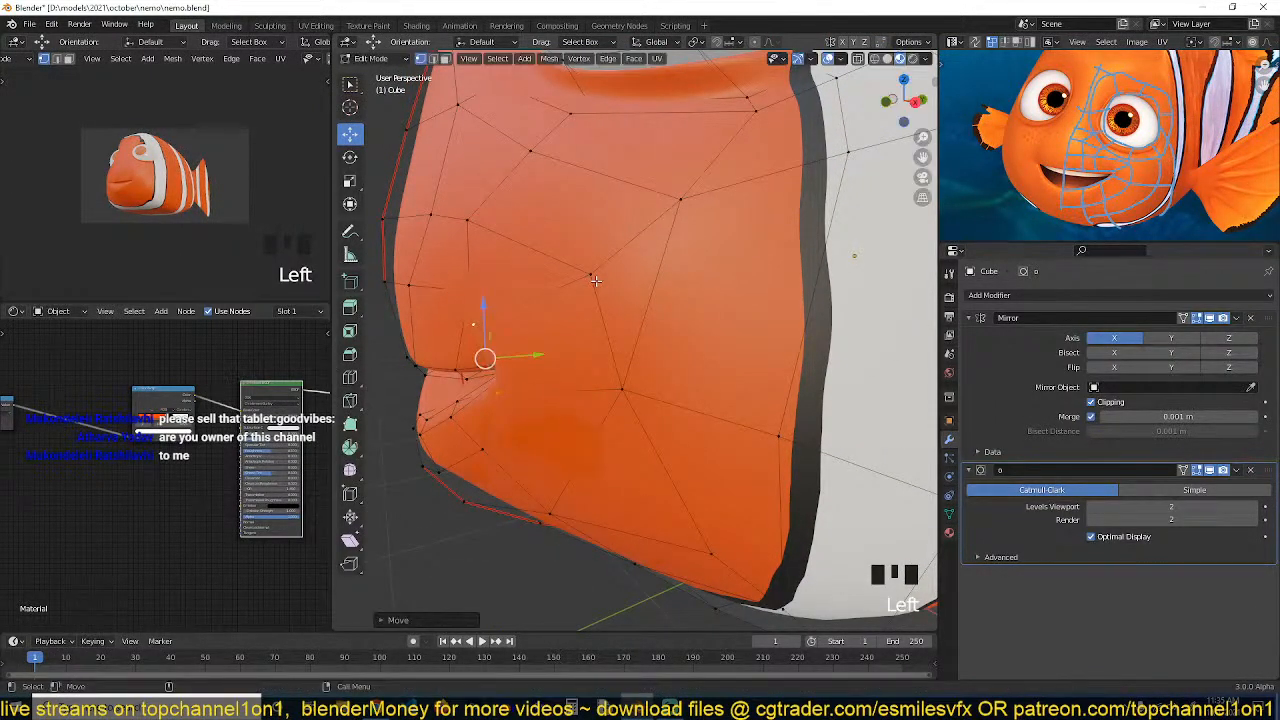
left_click(591, 278)
Move vertices around the lower mouth corner inward, switching views to check the shape
left_click(627, 383, "shift")
key("grave")
middle_click_drag(627, 383, 596, 380)
left_click_drag(596, 347, 571, 349)
key("grave")
mouse_move(571, 349)
middle_mouse_down()
mouse_move(715, 340)
mouse_move(660, 358)
mouse_move(592, 354)
middle_mouse_up()
key("grave")
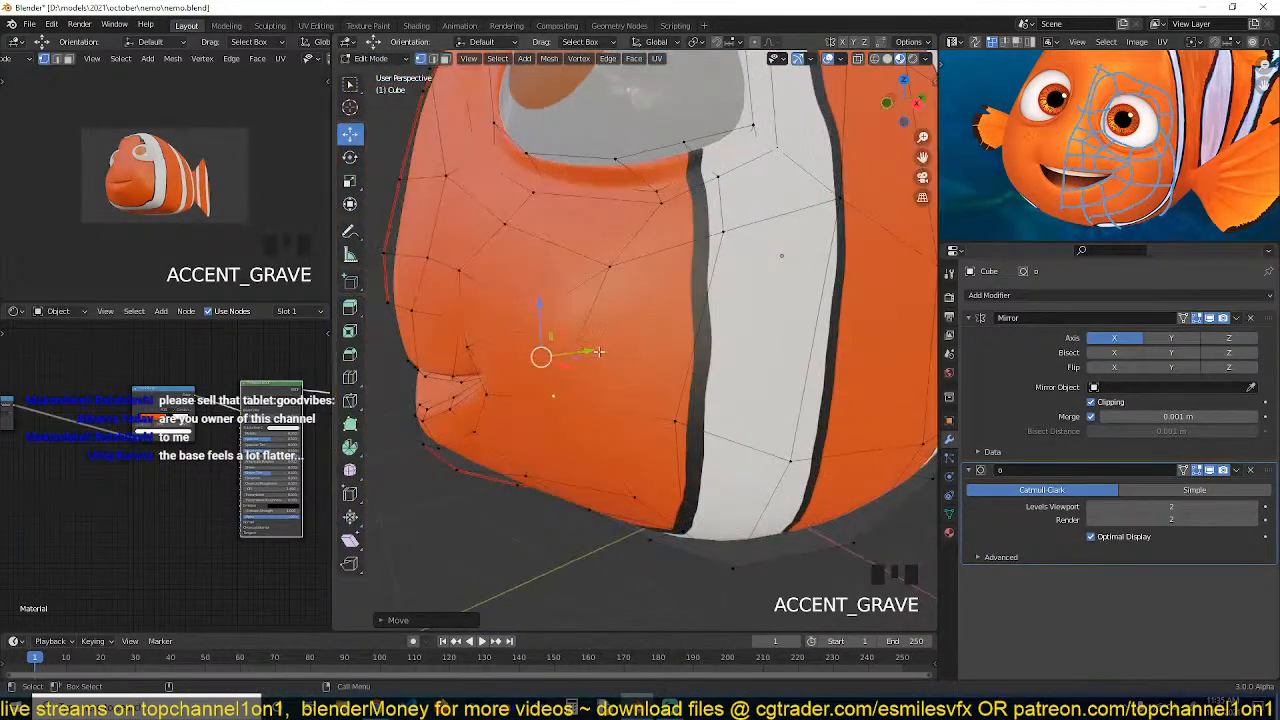
left_click_drag(596, 352, 565, 357)
key("grave")
middle_click_drag(562, 357, 545, 366)
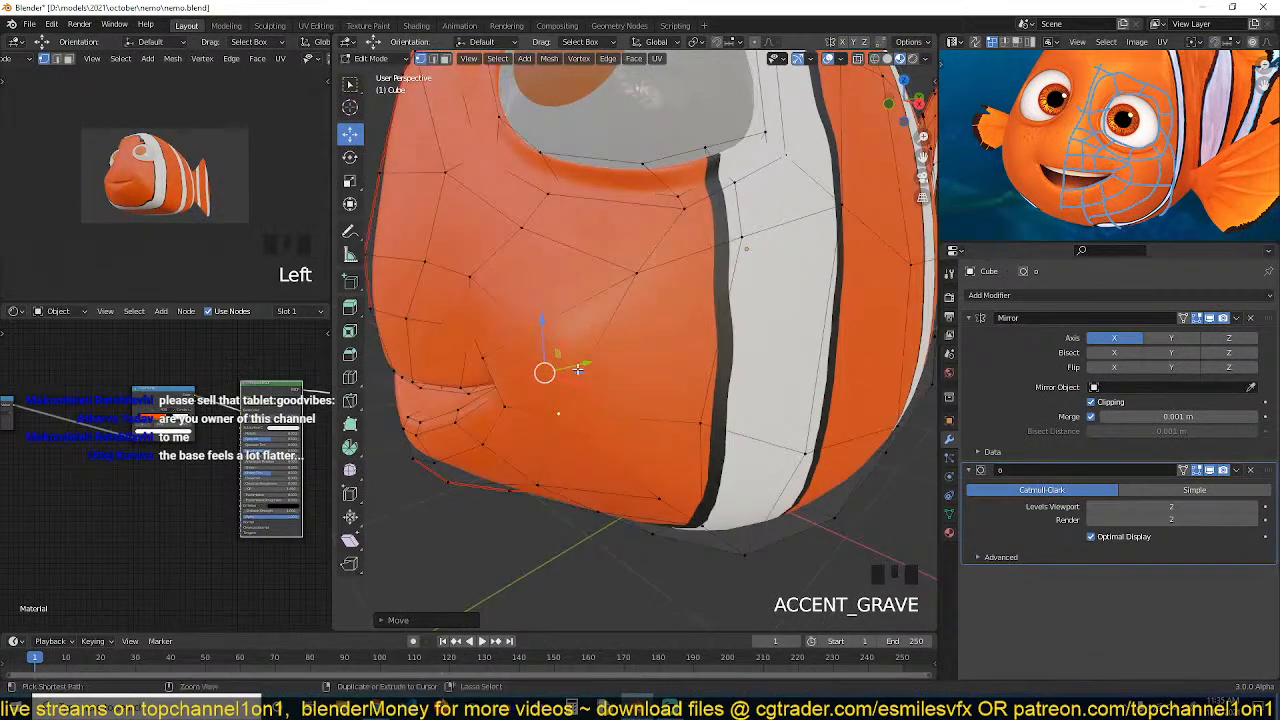
Save the file and review the fish in object mode before returning to edit mode
key("ctrl+s")
scroll(572, 356, "up", 1)
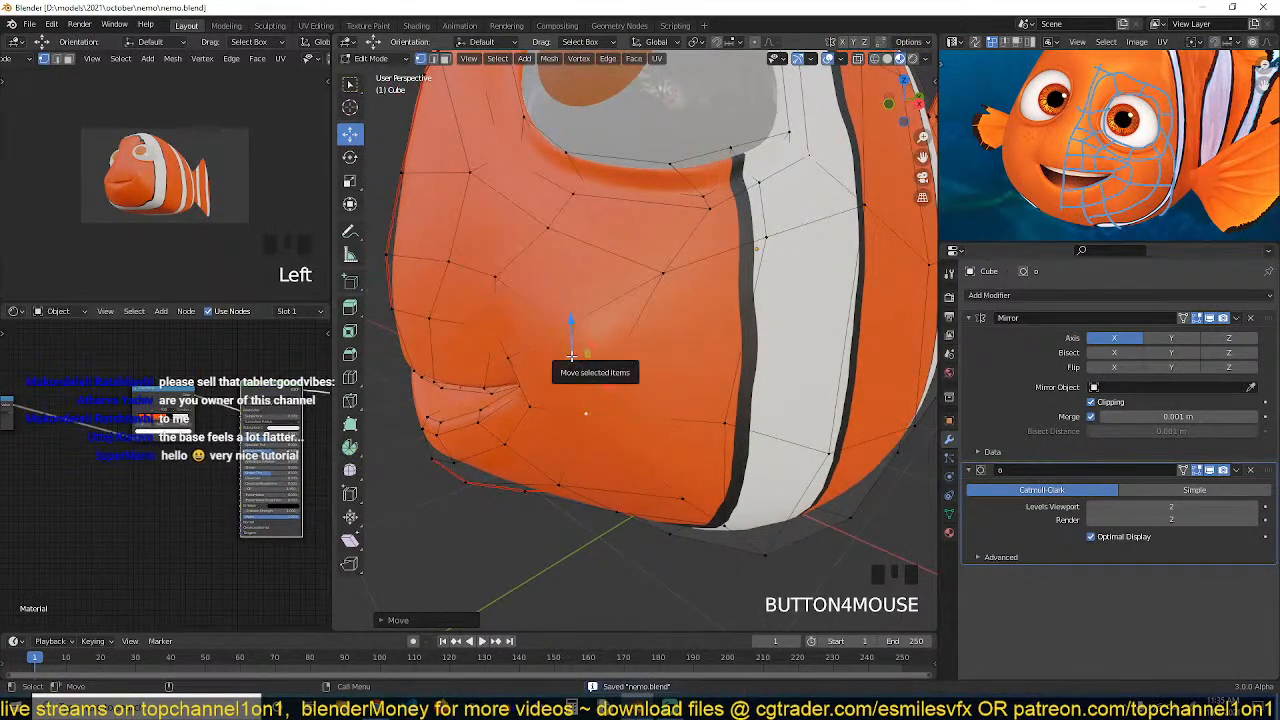
key("grave")
key("Tab")
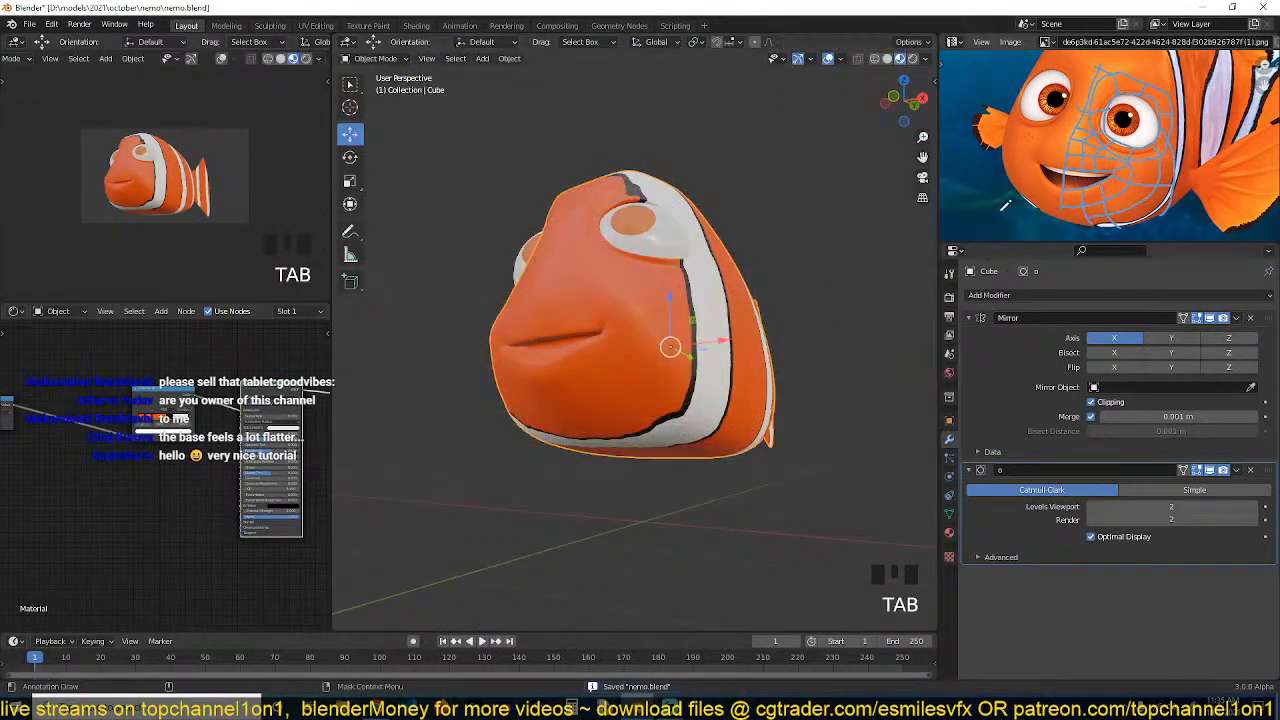
key("grave")
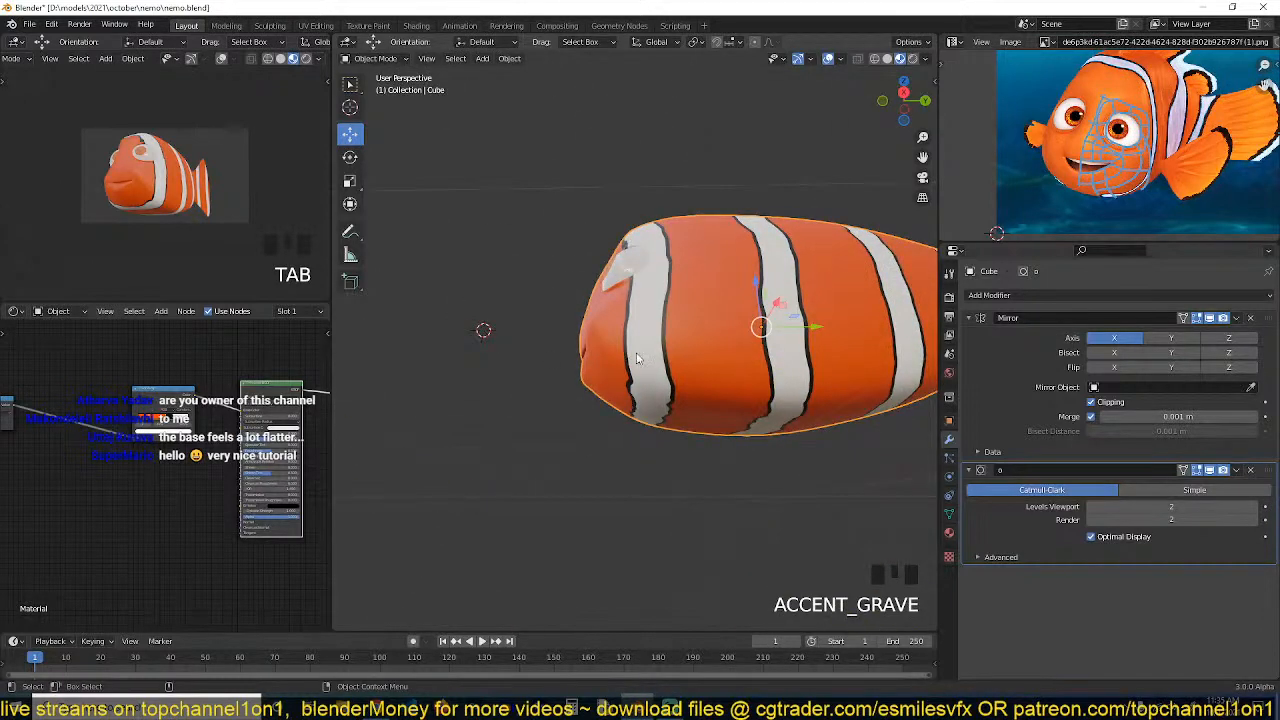
key("grave")
scroll(756, 298, "up", 2)
key("Tab")
Select faces on the belly's underside and move them along Z with proportional editing
left_click(622, 372)
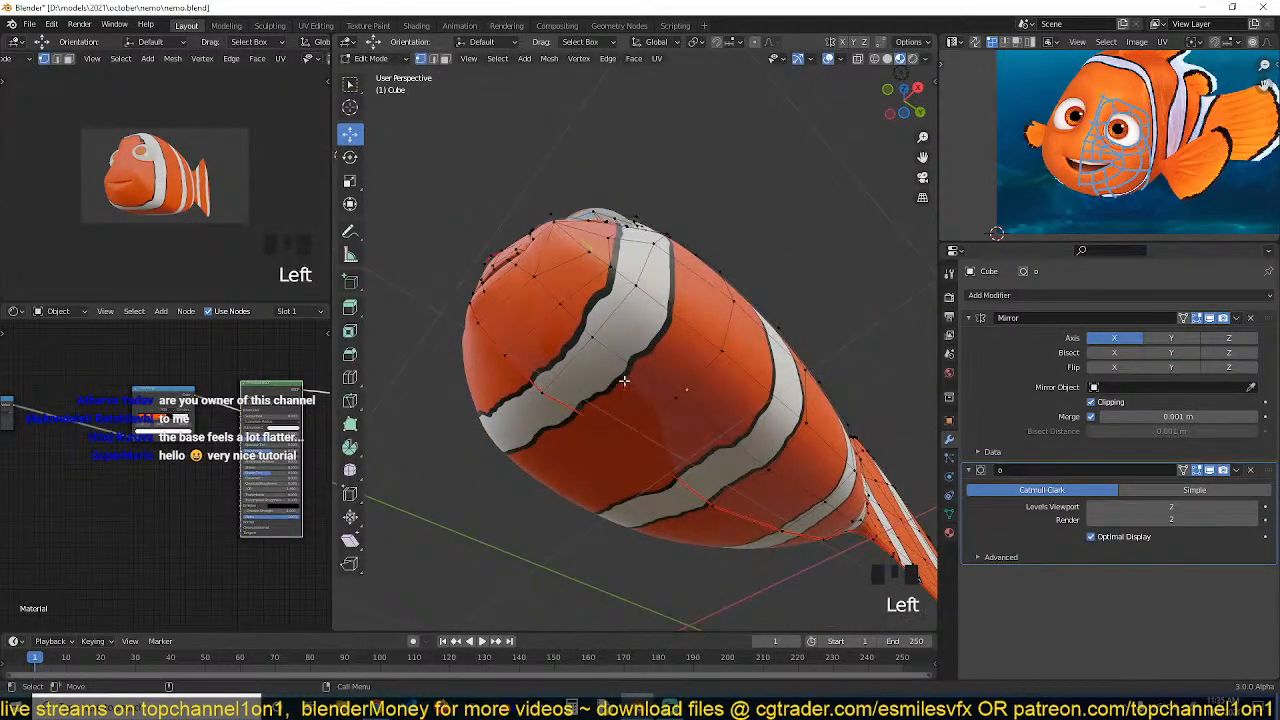
left_click(700, 460, "shift")
key("grave")
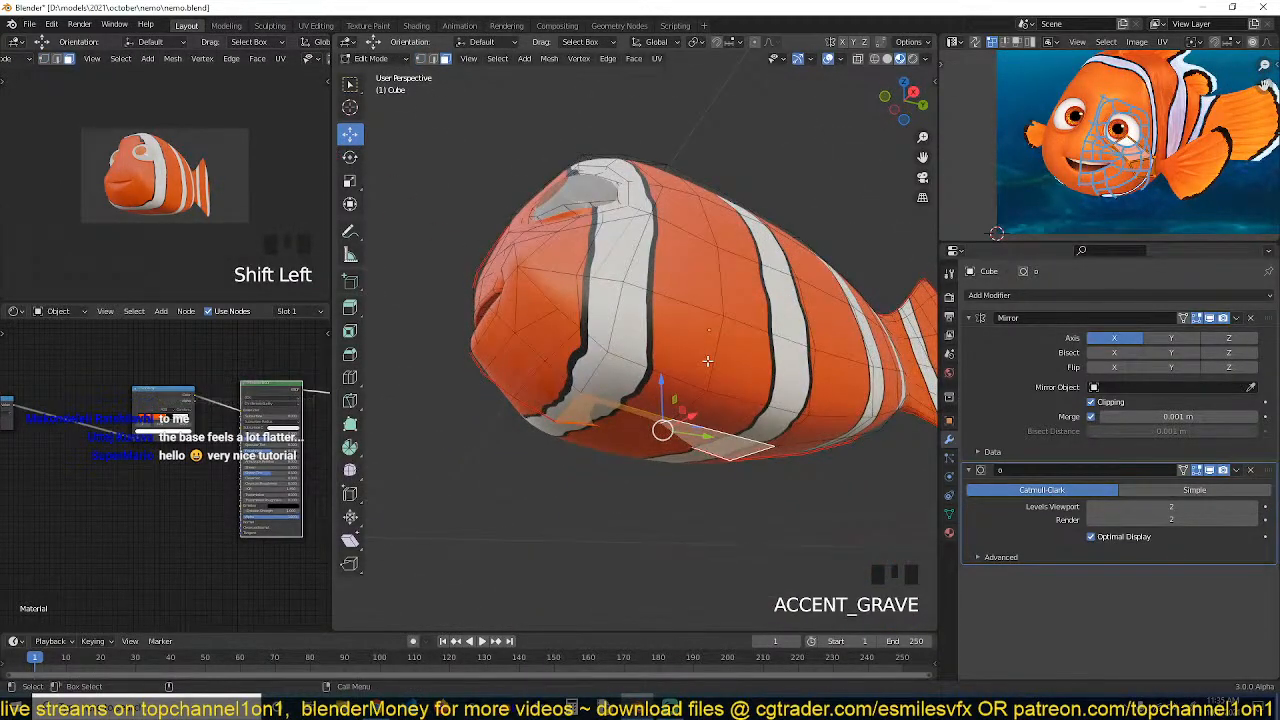
key("g")
key("z")
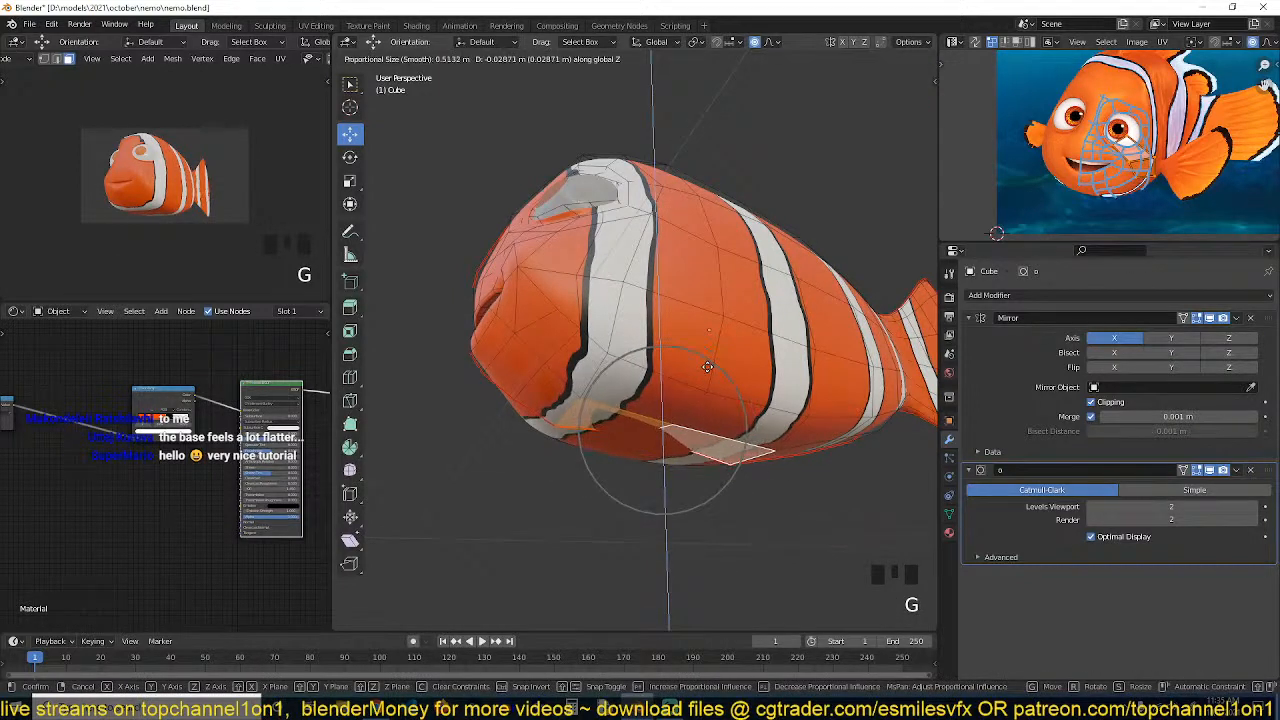
left_click(707, 367)
key("1")
left_click(655, 435, "shift")
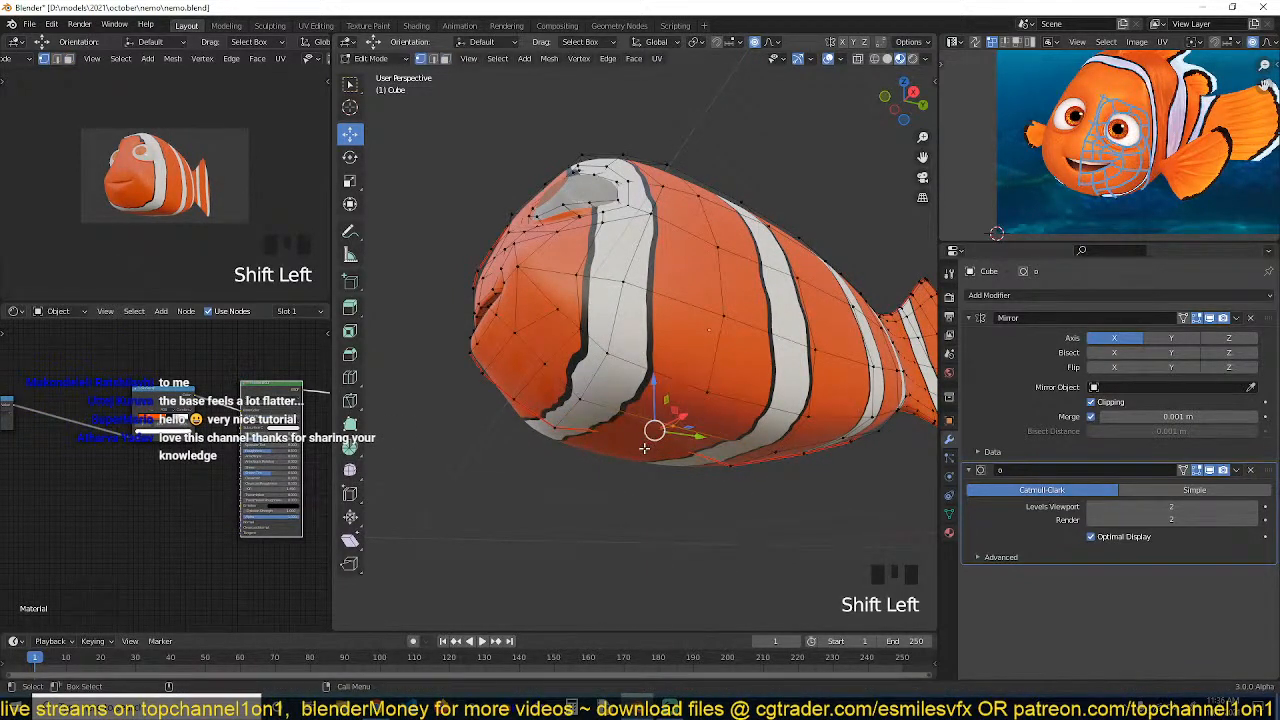
Confirm the belly adjustment and select vertices on the belly's underside
left_click(643, 446)
left_click_drag(639, 391, 672, 411)
left_click(661, 421)
Orbit around the fish in object mode, save the file, and return to edit mode
key("grave")
middle_click_drag(668, 430, 696, 355)
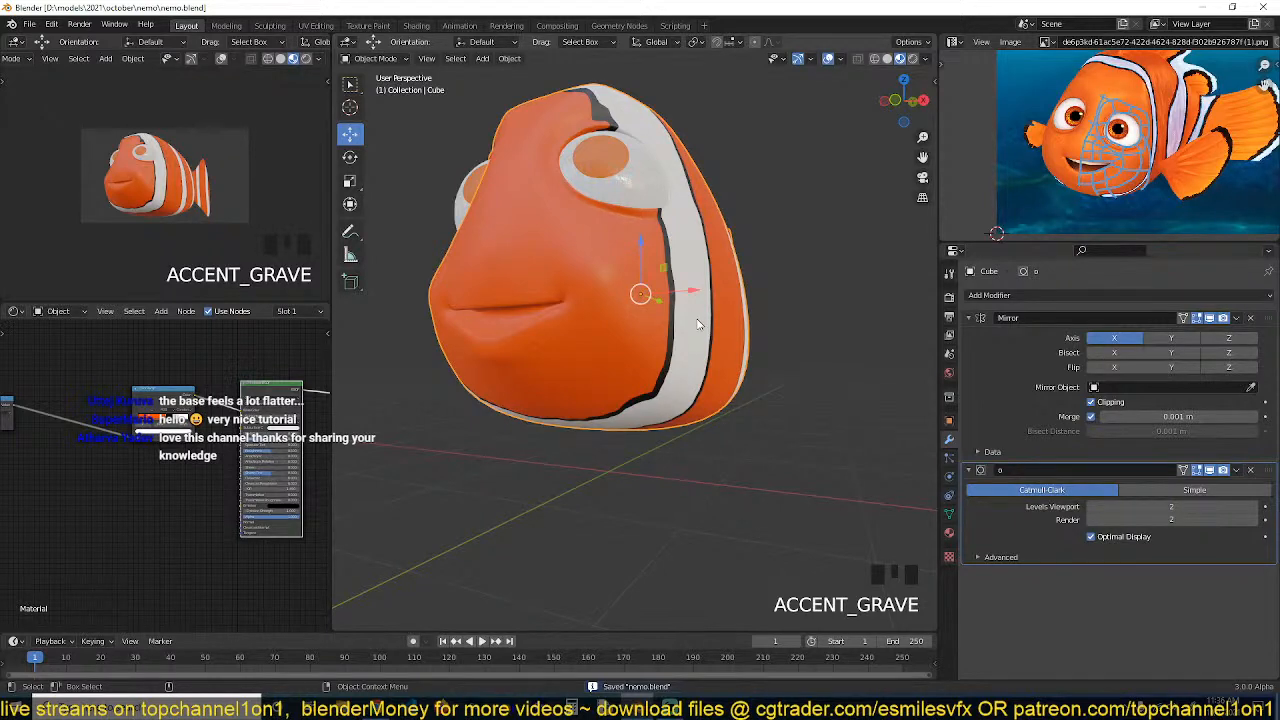
middle_click_drag(680, 306, 669, 325)
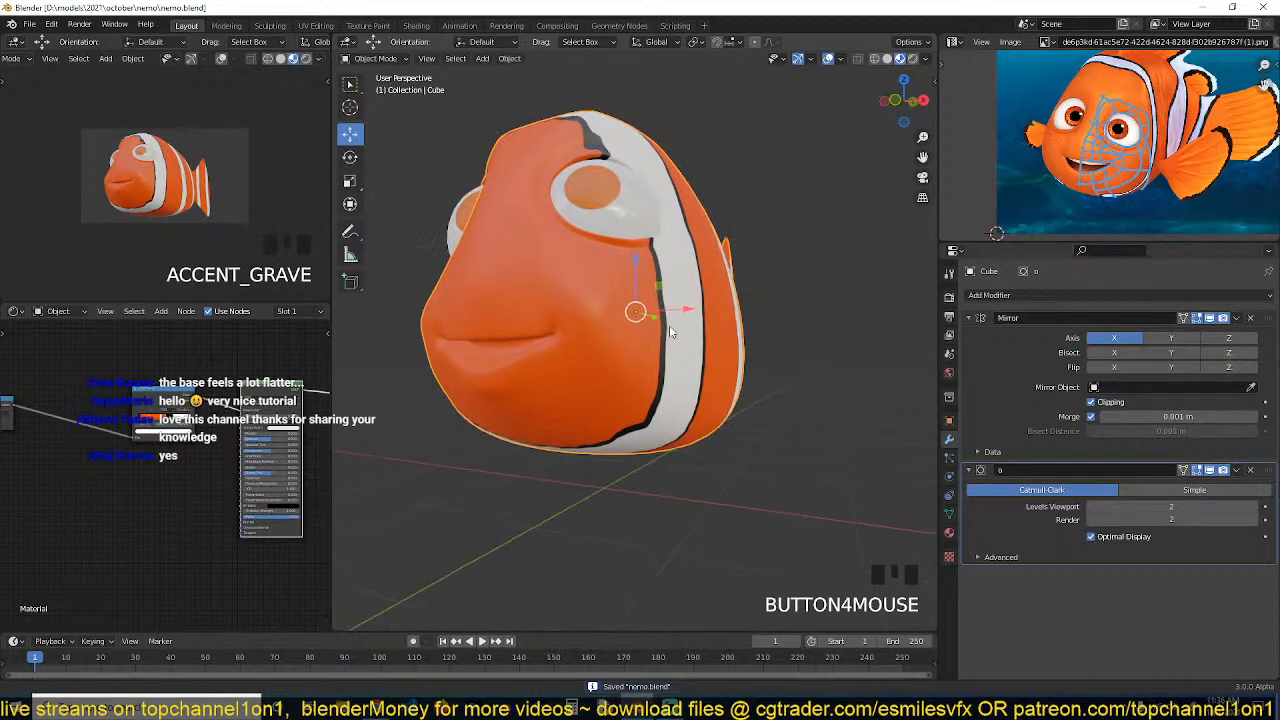
key("ctrl+s")
key("grave")
middle_click_drag(667, 500, 646, 401)
key("grave")
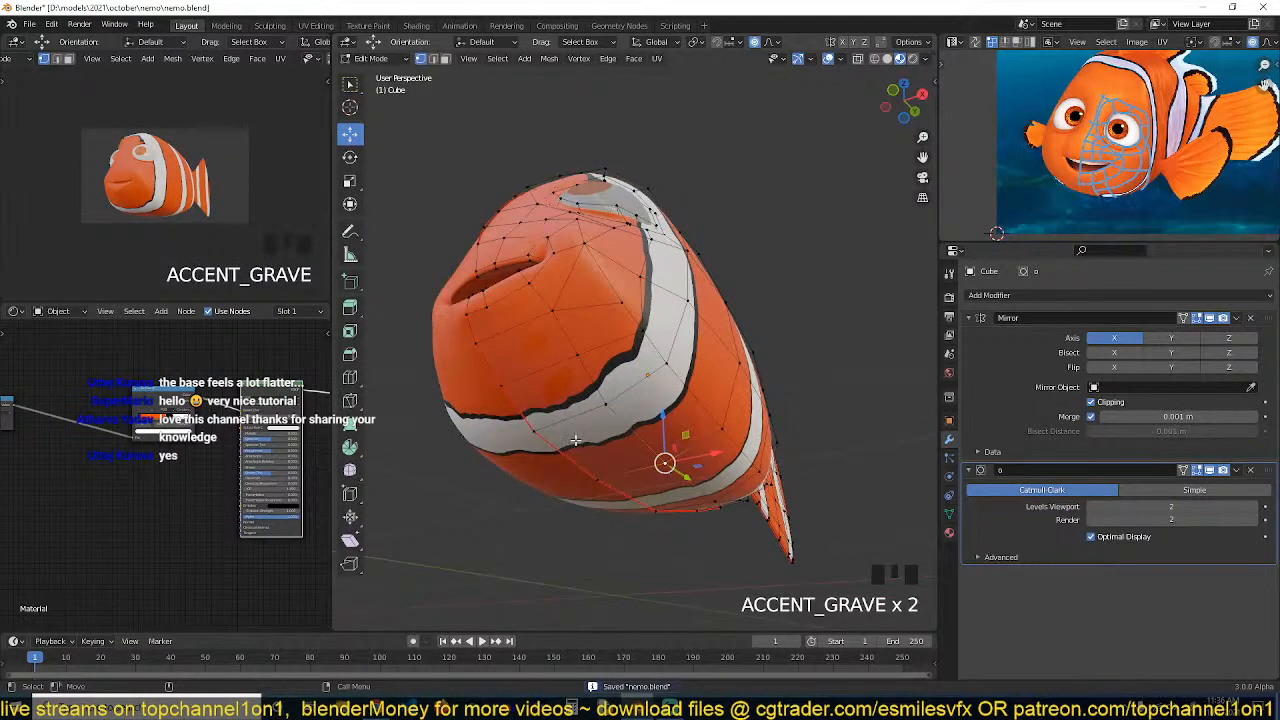
Switch to the right view and move the belly's lowest vertices with proportional editing
key("Left")
key("shift+Left")
key("KP_3")
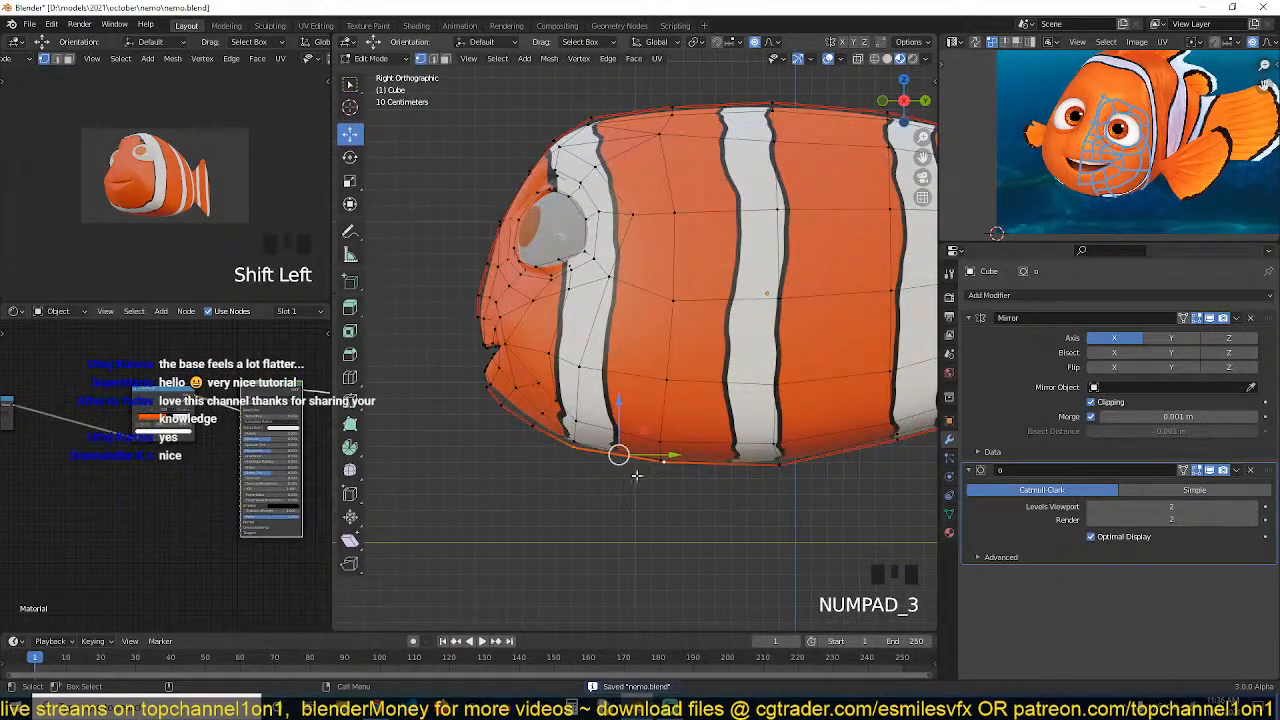
key("g")
left_click(648, 489)
left_click(758, 480)
key("g")
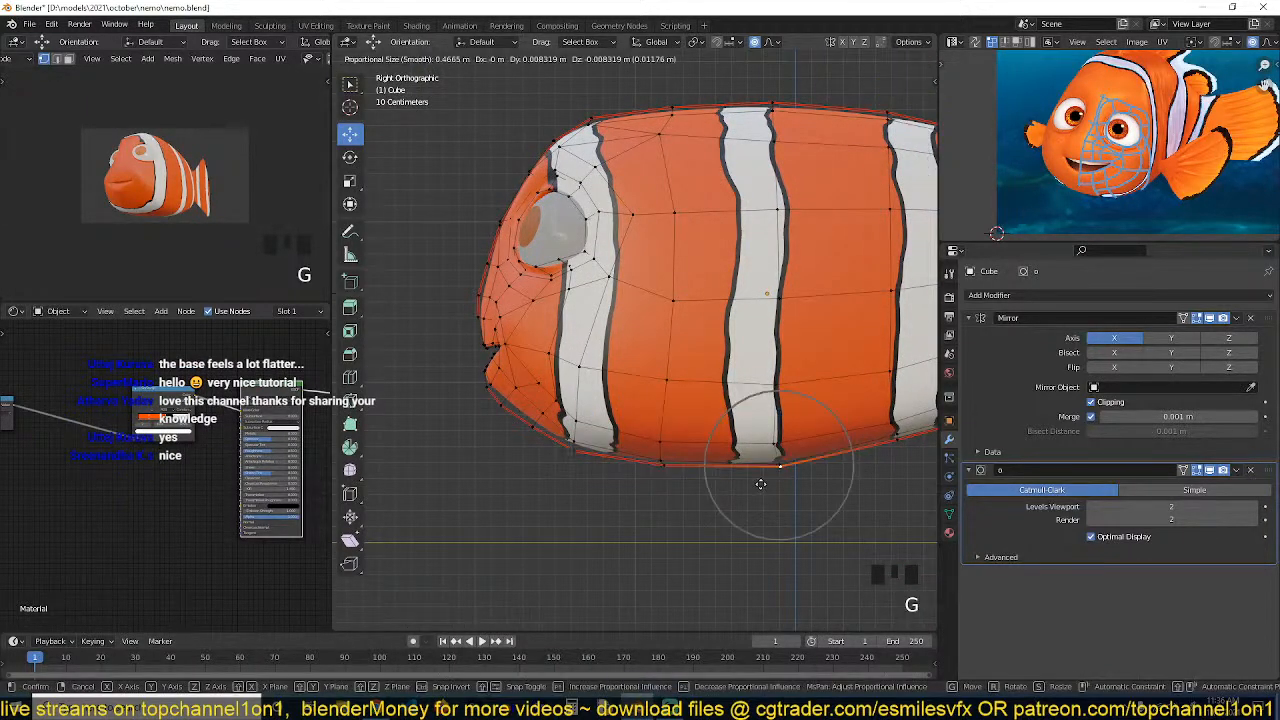
left_click(757, 485)
Deselect everything and select a vertex on the lower side of the belly near the head
key("Tab")
key("grave")
middle_click_drag(595, 424, 720, 416)
key("alt+a")
key("grave")
key("2")
left_click(677, 380)
key("grave")
key("grave")
key("grave")
middle_click_drag(825, 425, 784, 463)
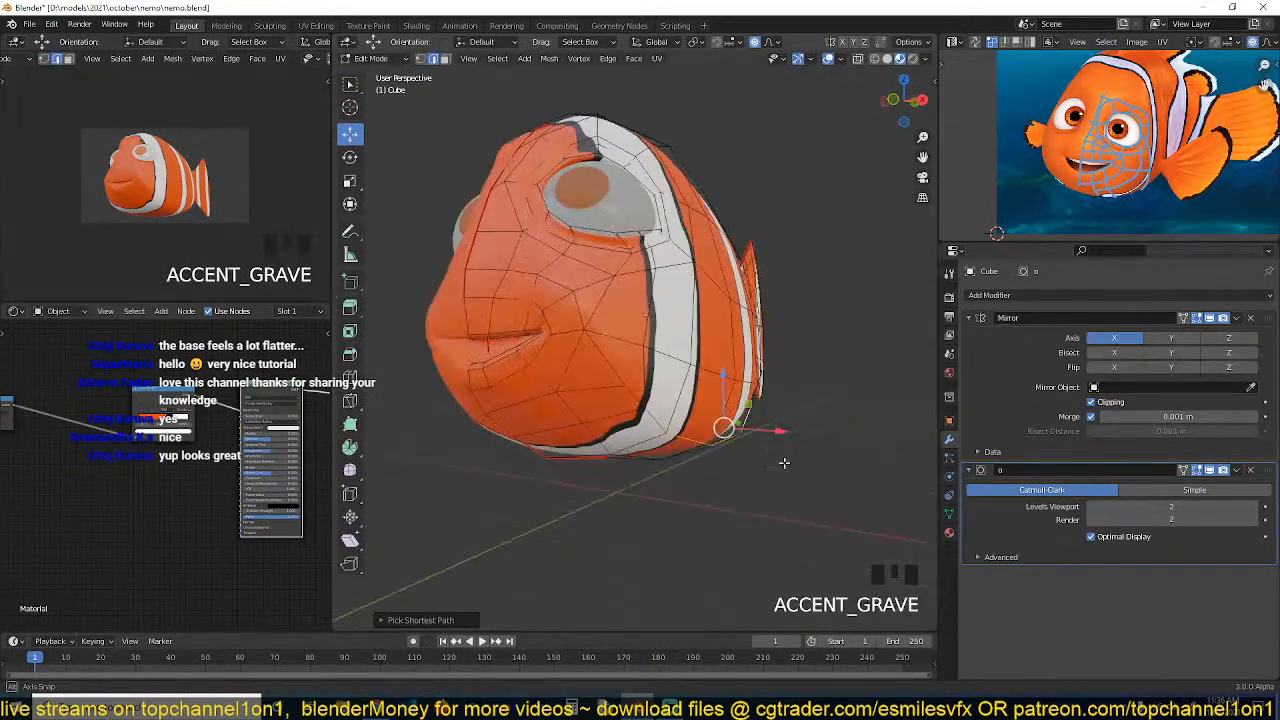
In front view, move the selected lower vertex outward with proportional editing
key("KP_1")
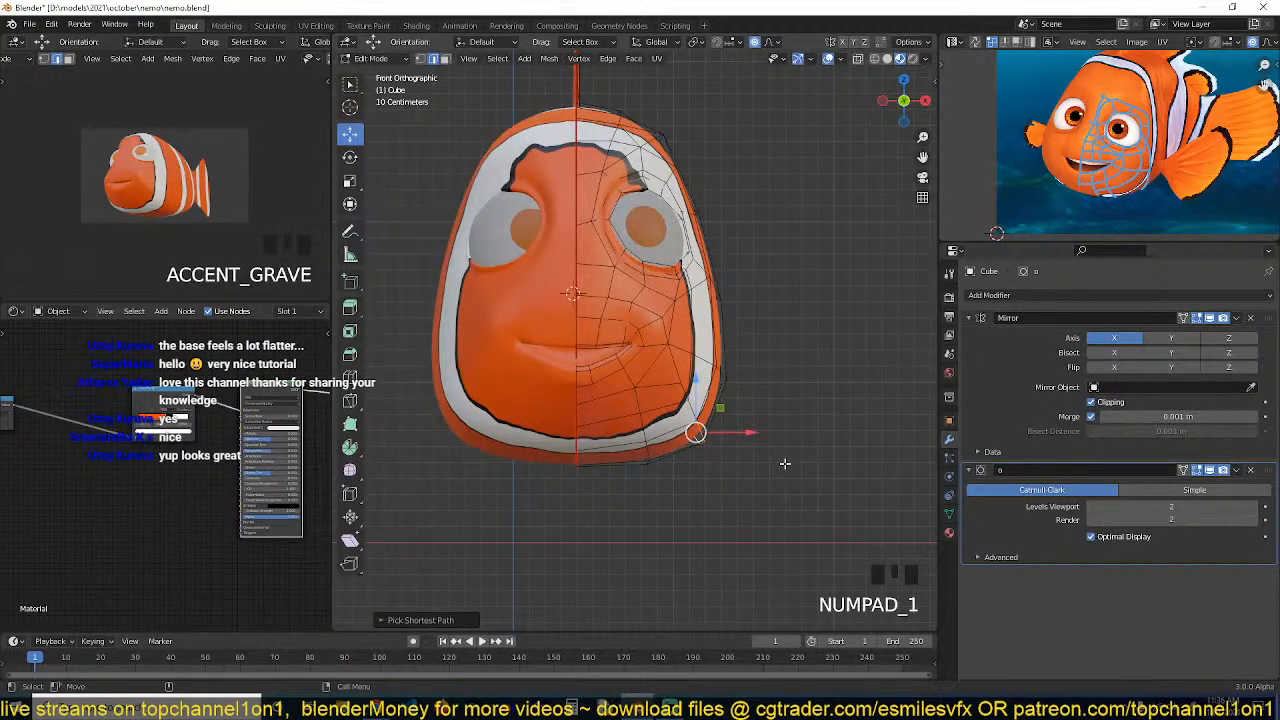
key("g")
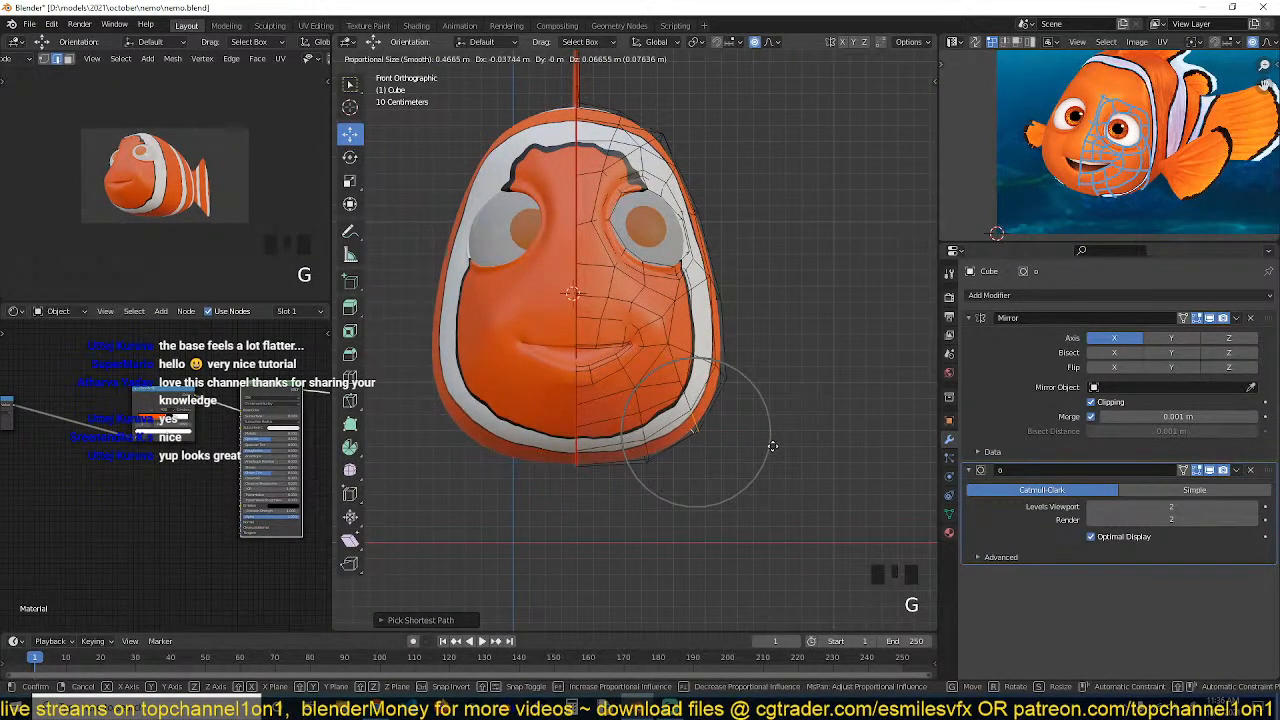
left_click(771, 441)
Save the file and review the head from the front and side in object mode
key("Tab")
scroll(751, 380, "down", 1)
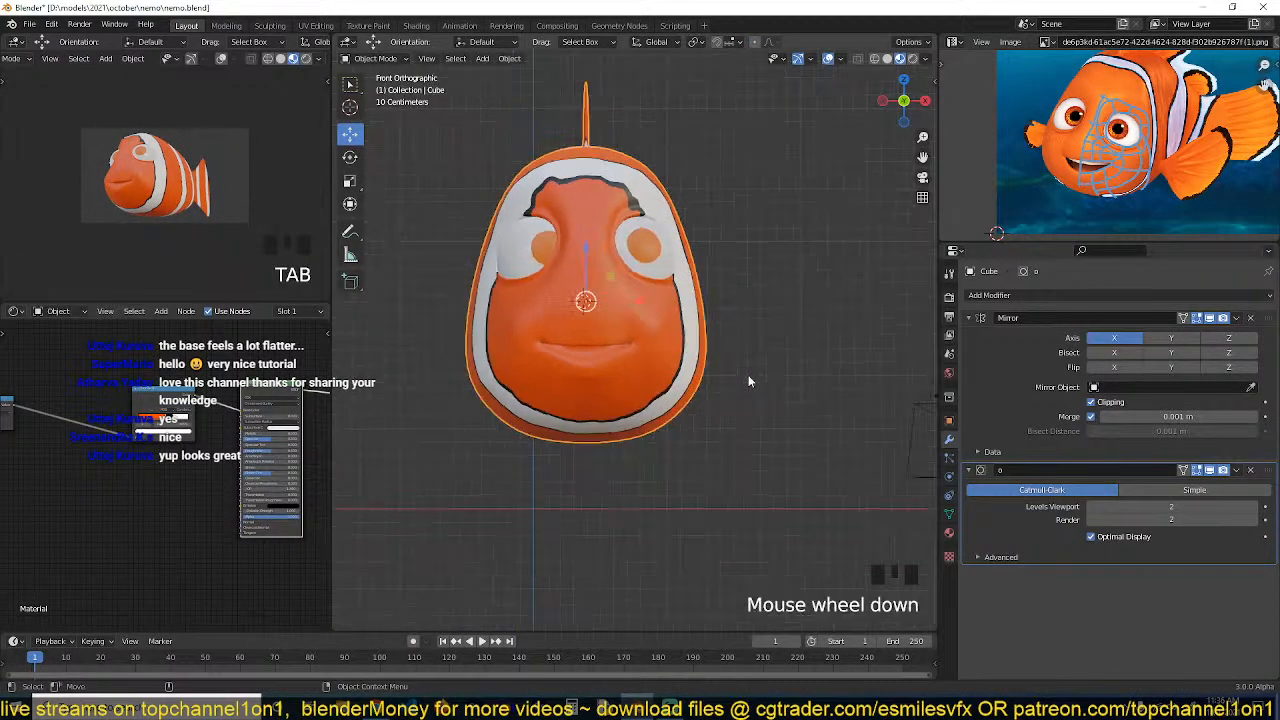
key("grave")
middle_click_drag(751, 380, 672, 358)
key("ctrl+s")
middle_click_drag(560, 336, 614, 310)
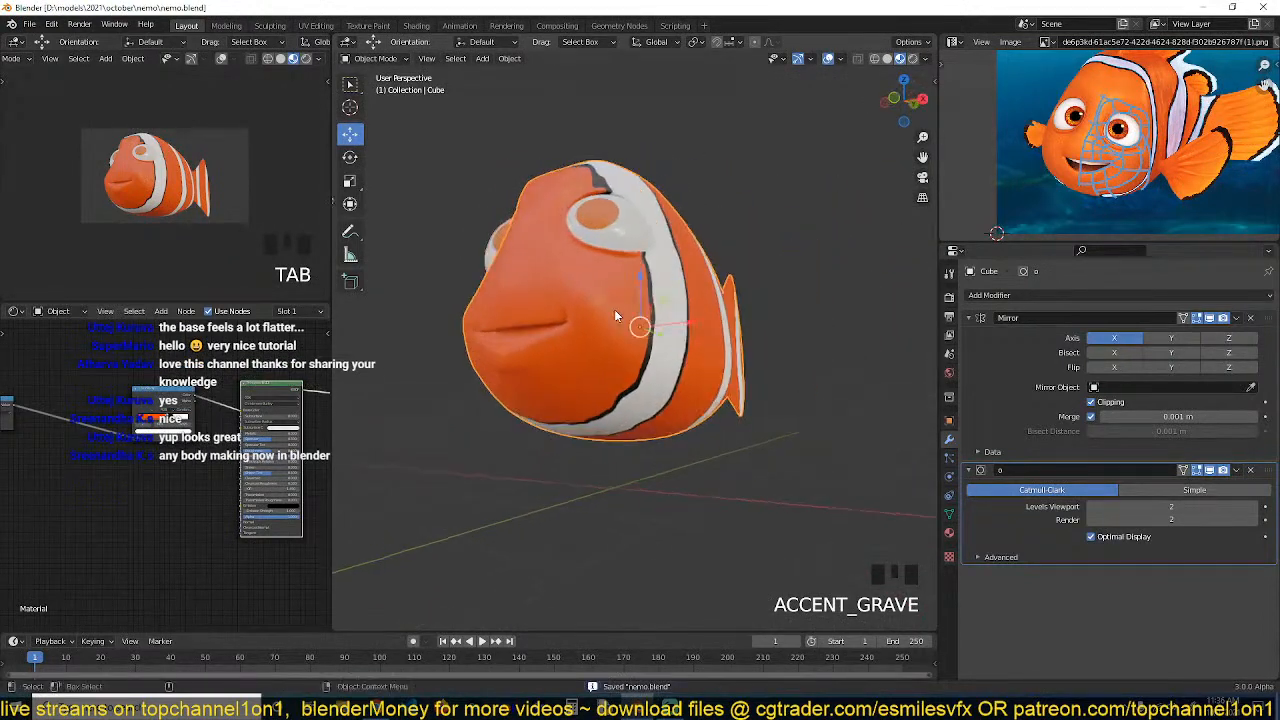
Try moving a vertex beside the mouth corner in vertex select mode
key("Tab")
scroll(615, 310, "up", 2)
scroll(615, 310, "up", 2)
scroll(665, 370, "down", 1)
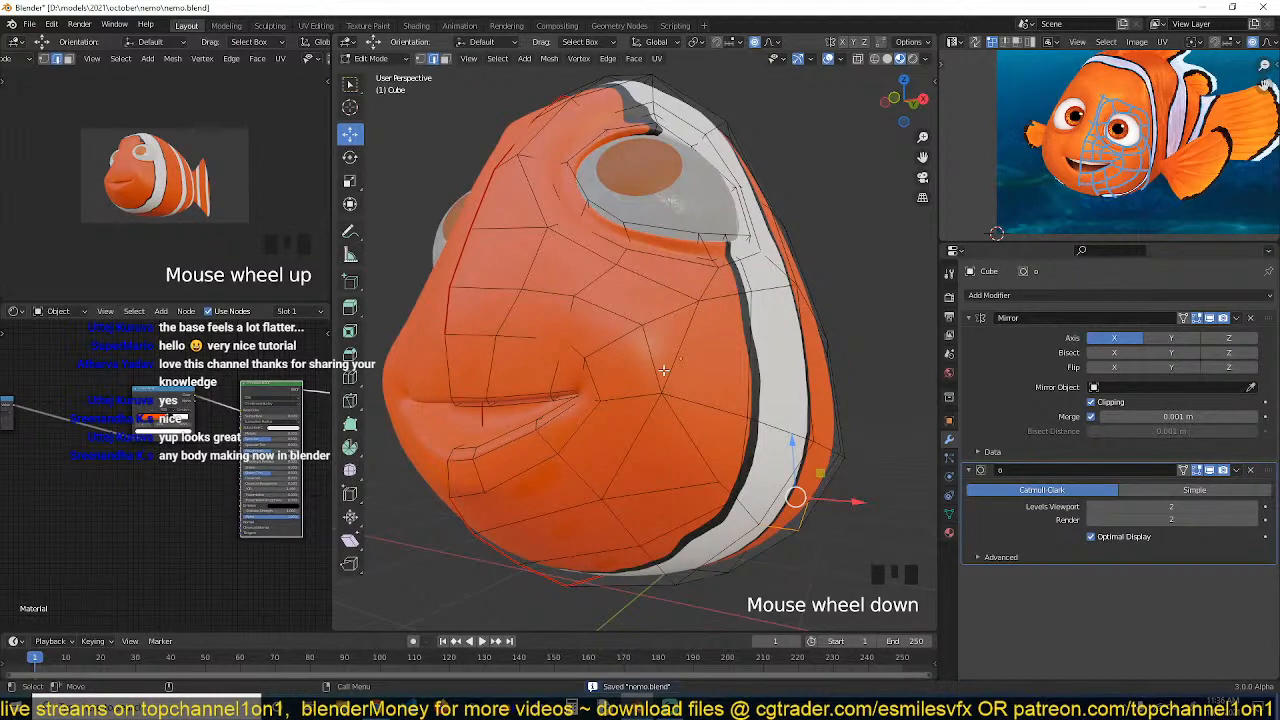
middle_click_drag(655, 349, 531, 428)
key("1")
left_click(543, 420)
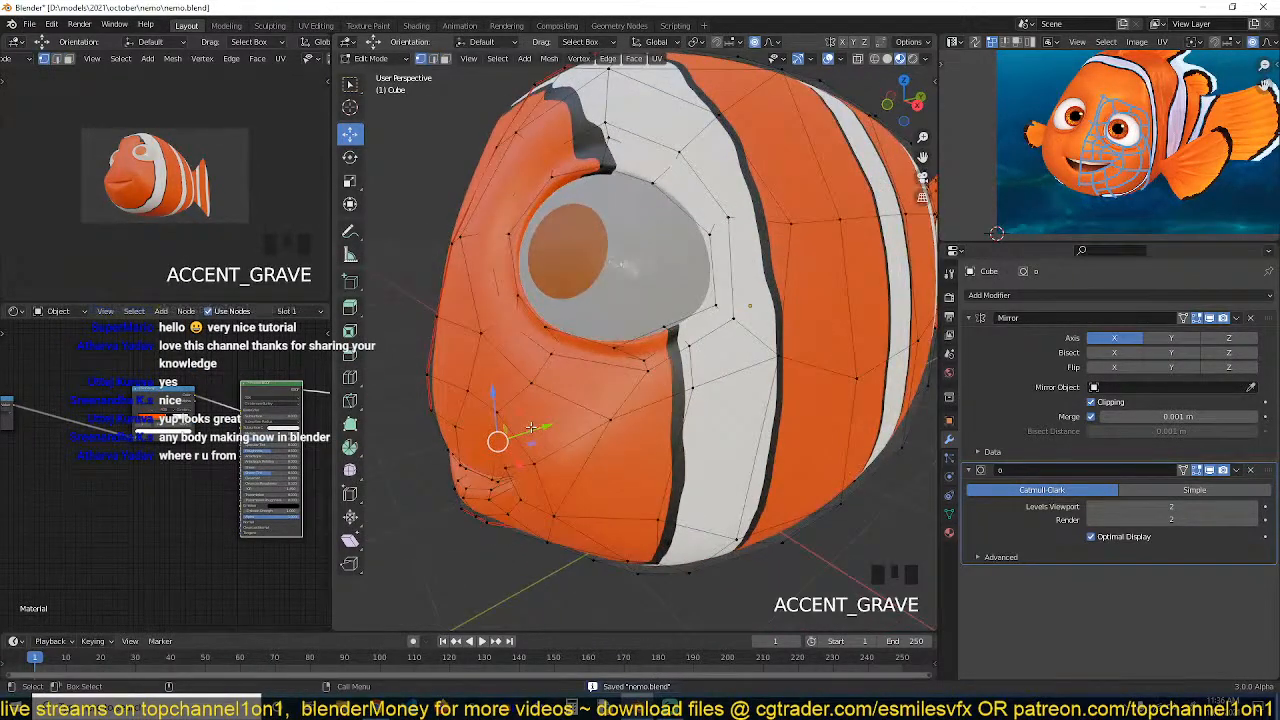
left_click_drag(532, 428, 497, 385)
key("ctrl+z")
Select vertices beside the mouth and inspect the head's shape in object mode
left_click(498, 413)
left_click(467, 391, "shift")
left_click(467, 390)
key("Tab")
key("grave")
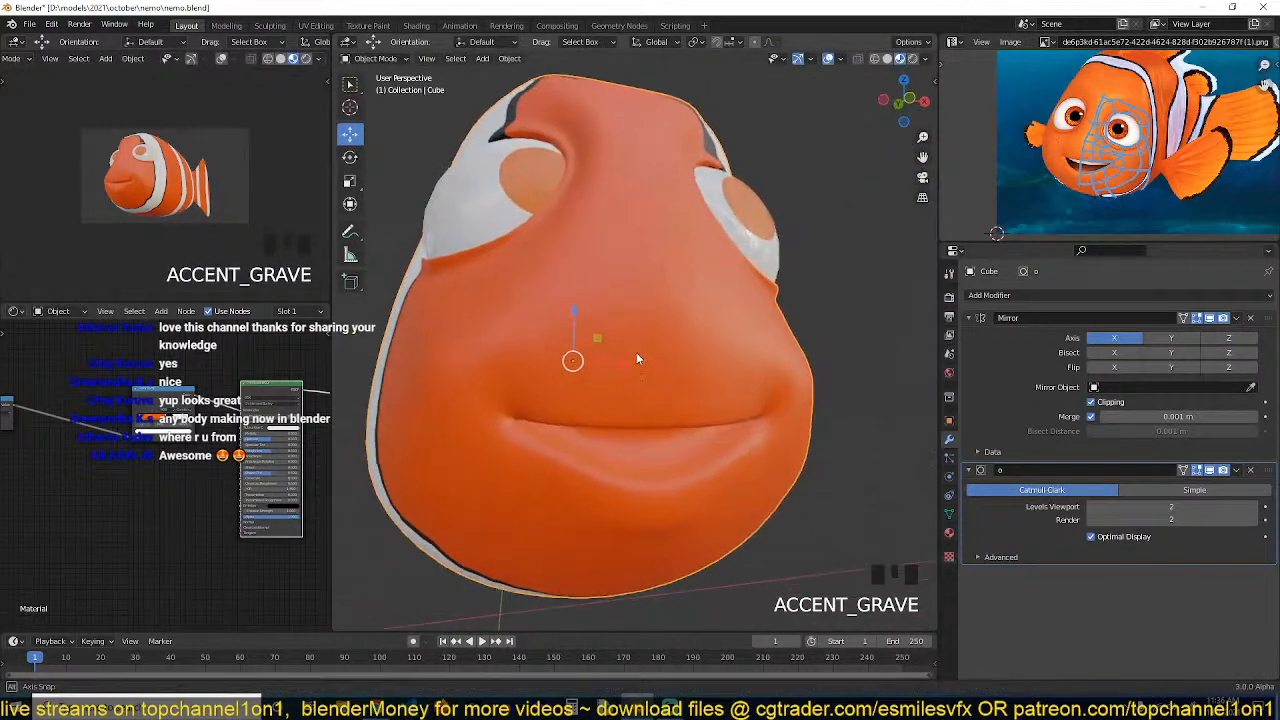
key("grave")
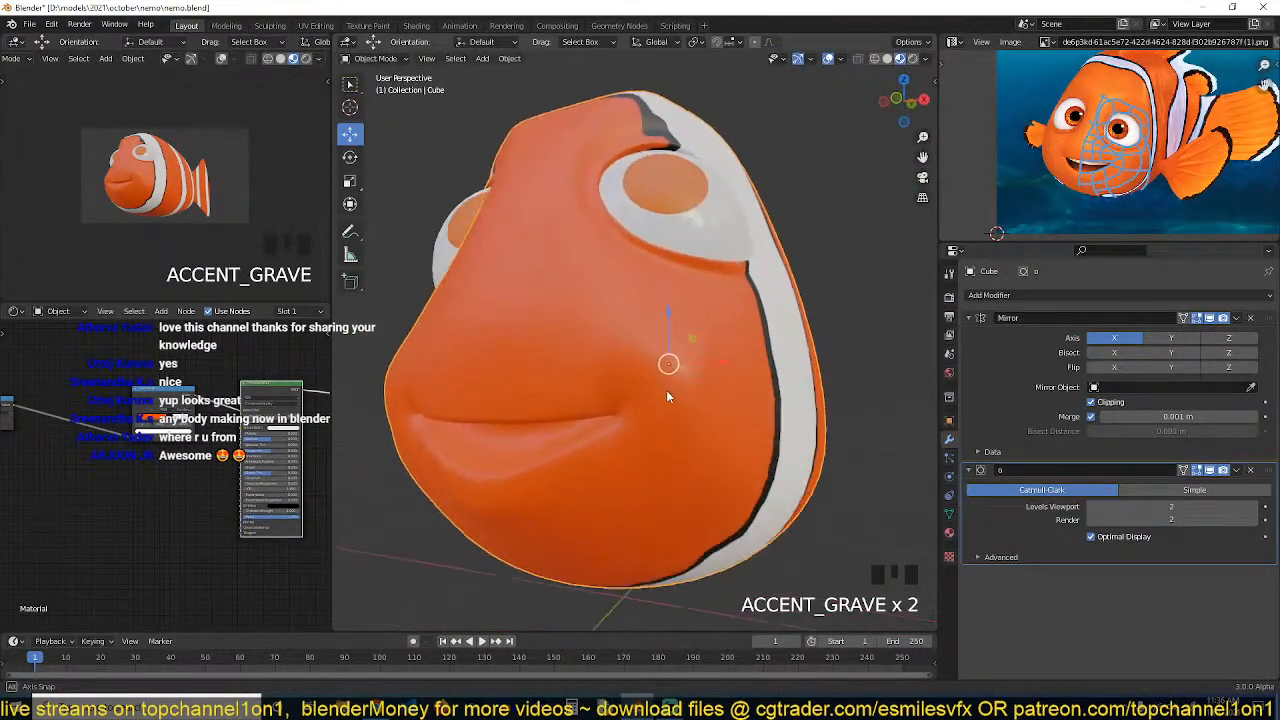
Select vertices on the cheek behind the mouth corner
key("Tab")
key("grave")
left_click(735, 316)
left_click(750, 368, "shift")
key("grave")
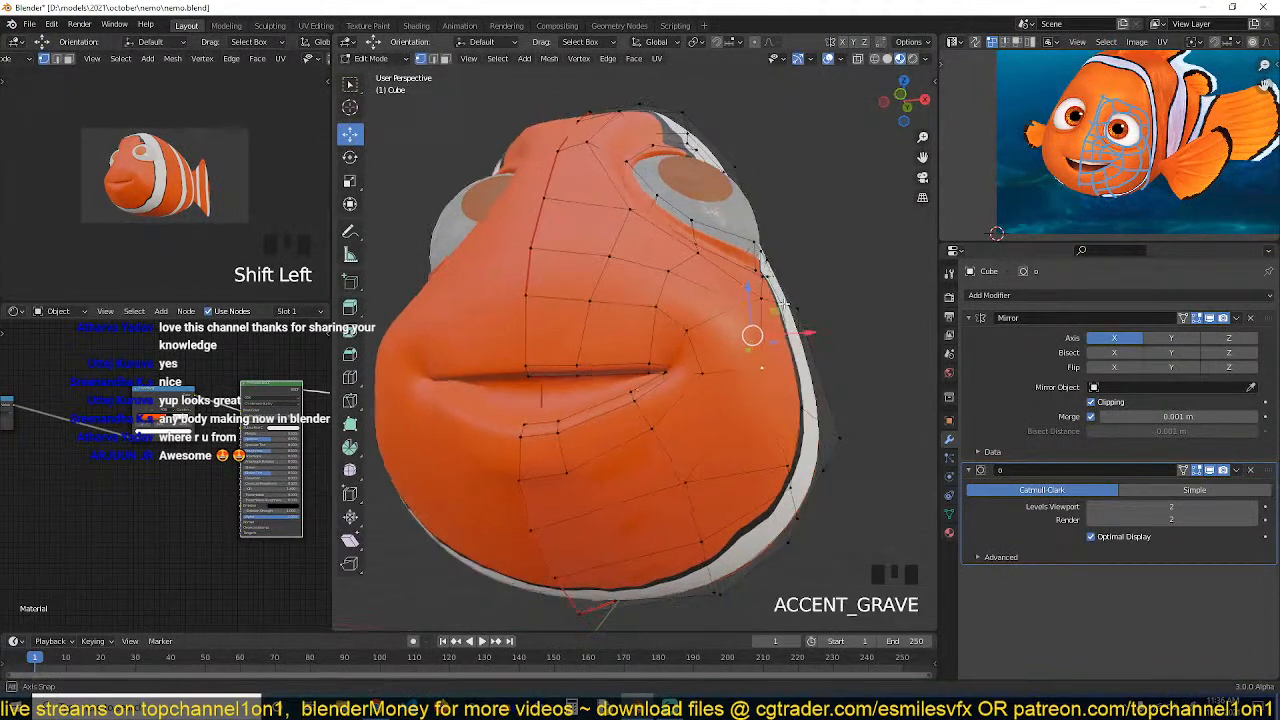
key("alt+d")
left_click(797, 303)
key("ctrl+z")
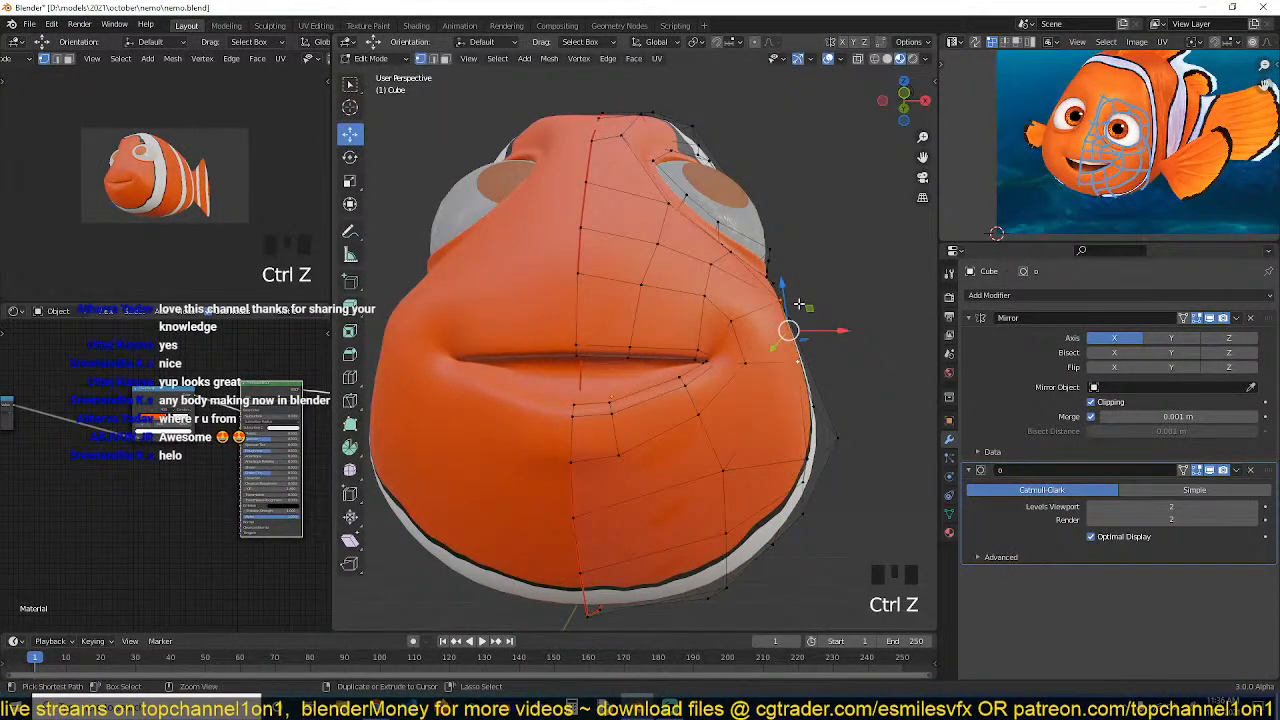
Shrink/Fatten the selected cheek vertices to push them outward
key("grave")
key("g")
key("alt+s")
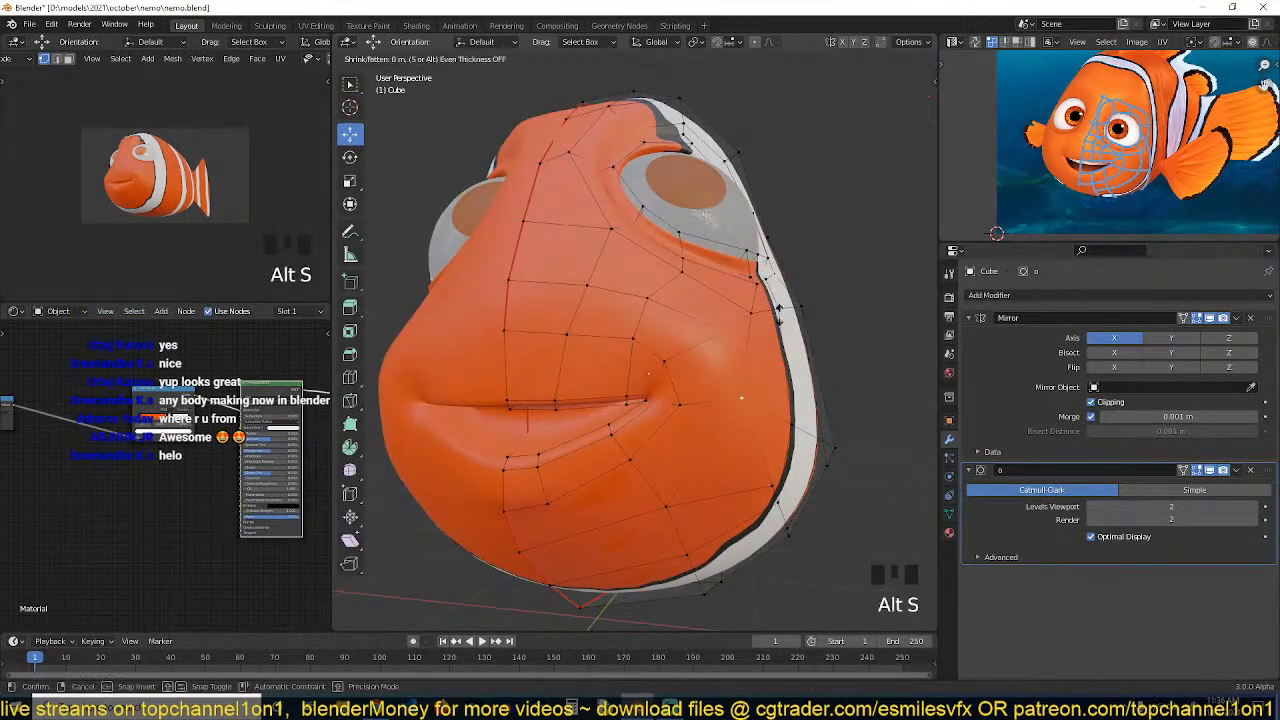
left_click(750, 329)
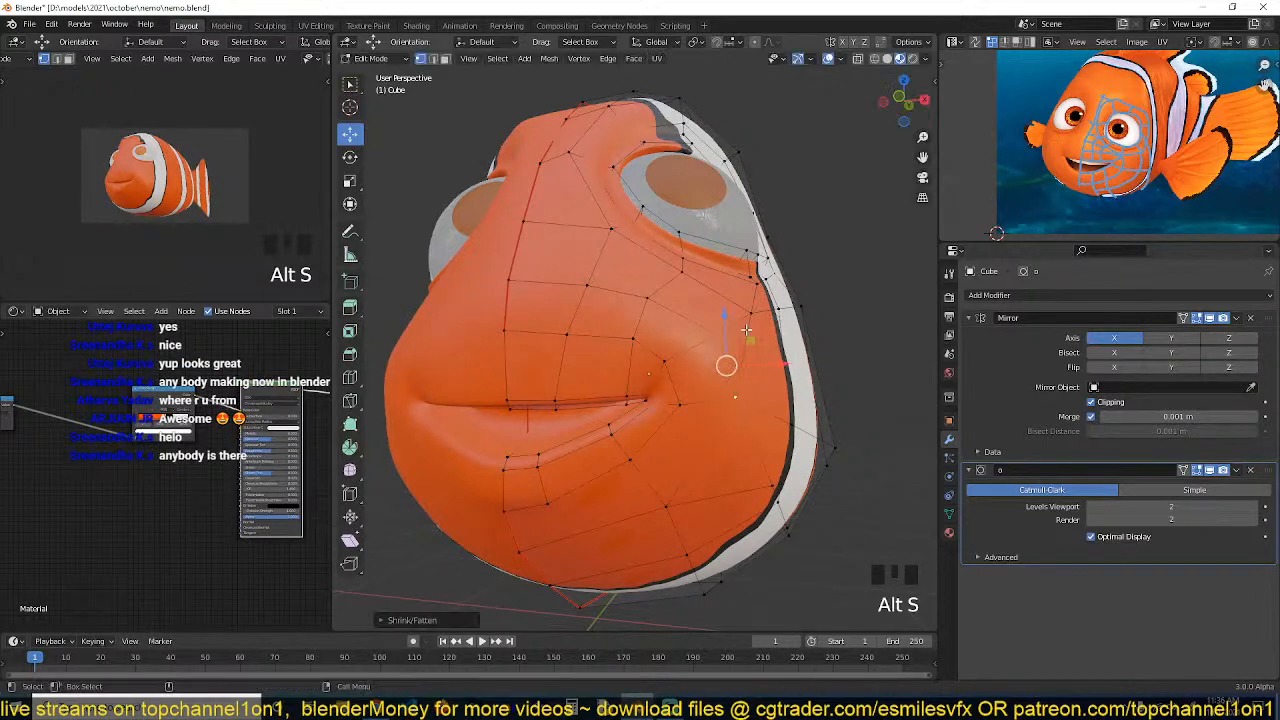
Shrink/Fatten a vertex higher on the cheek by about -0.04 m
left_click(717, 333)
key("alt+s")
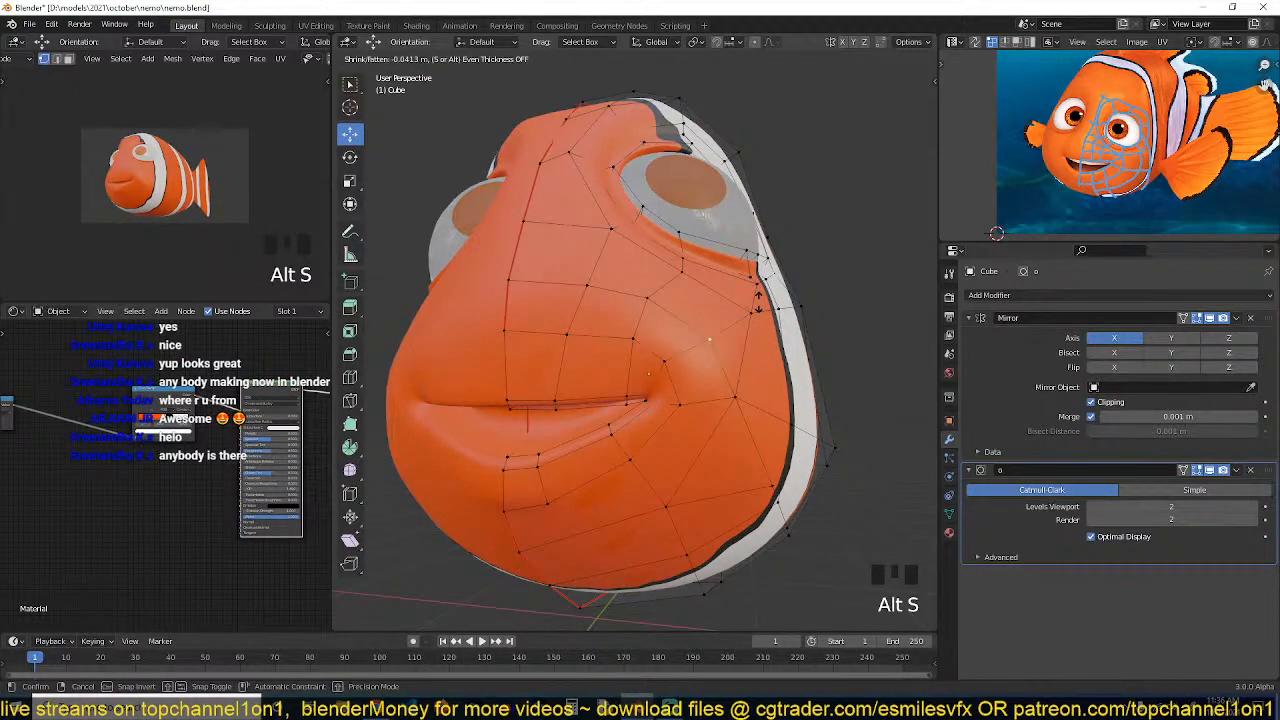
left_click(760, 300)
Save the file and review the head in object mode
key("Tab")
key("grave")
key("grave")
key("ctrl+s")
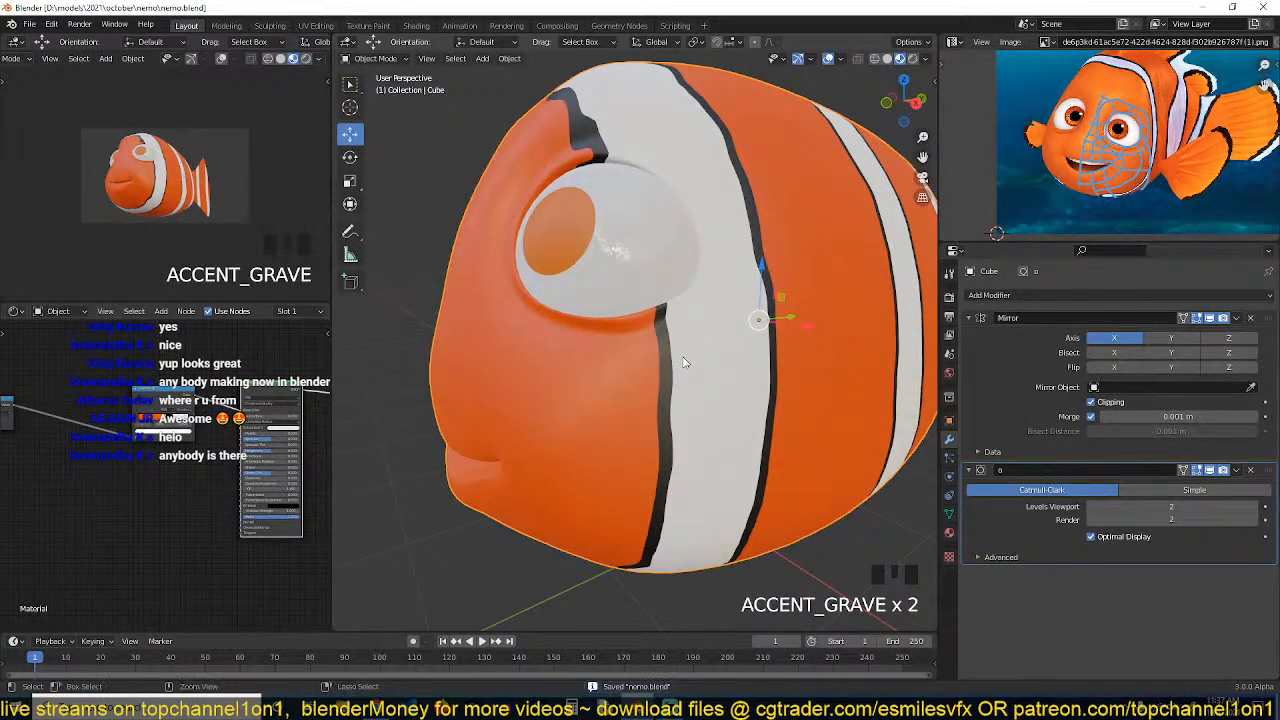
middle_click_drag(682, 373, 695, 360)
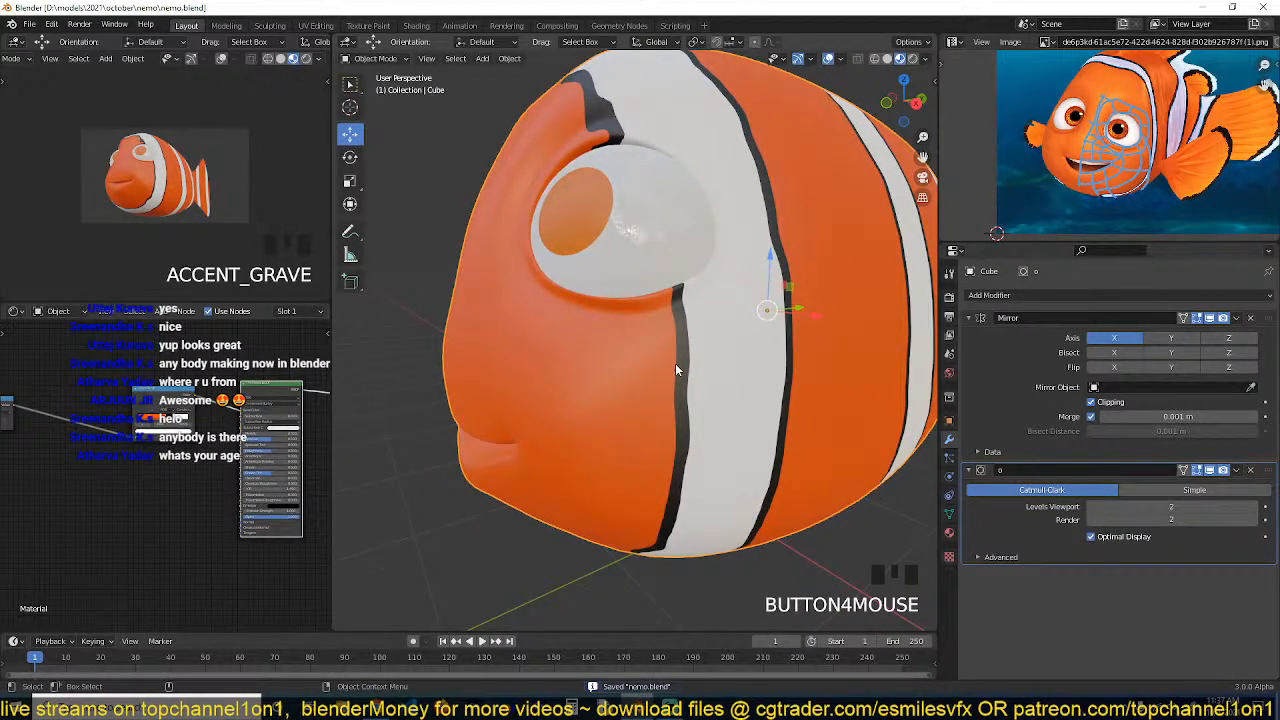
Return to edit mode and inspect the cheek topology from several angles
key("Tab")
key("grave")
key("grave")
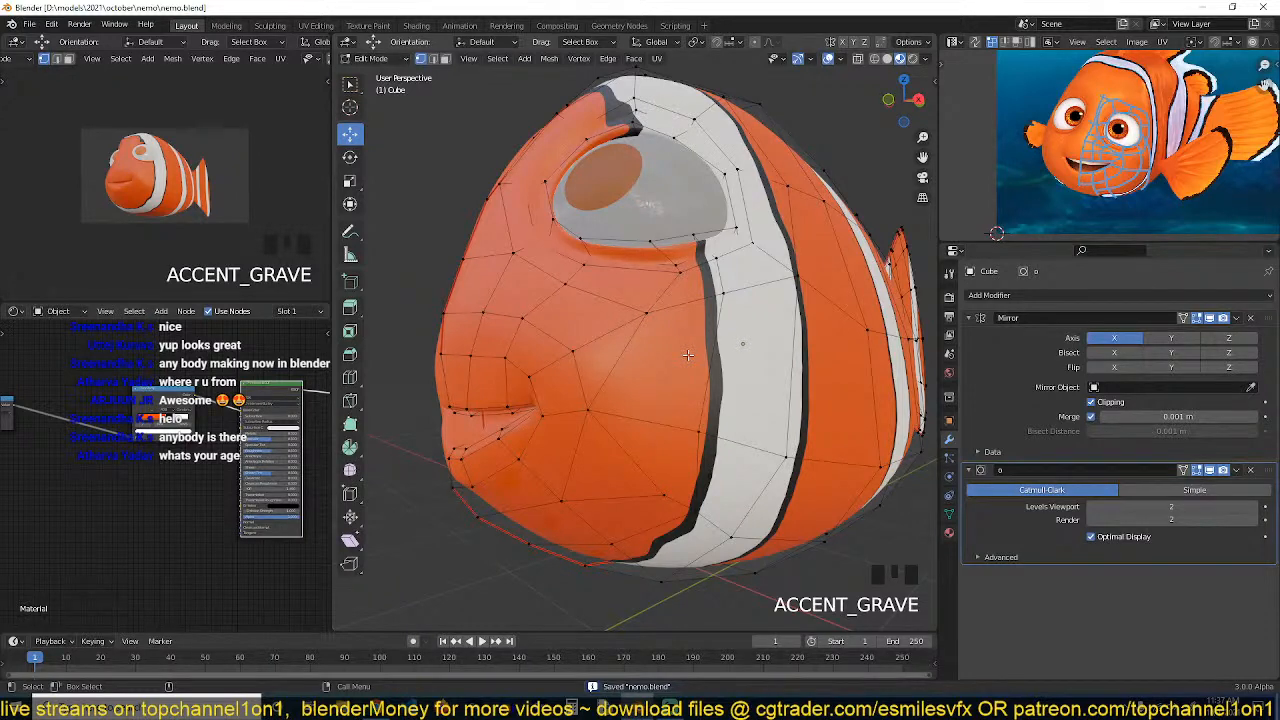
left_click(648, 313)
key("grave")
left_click(612, 411, "shift")
key("grave")
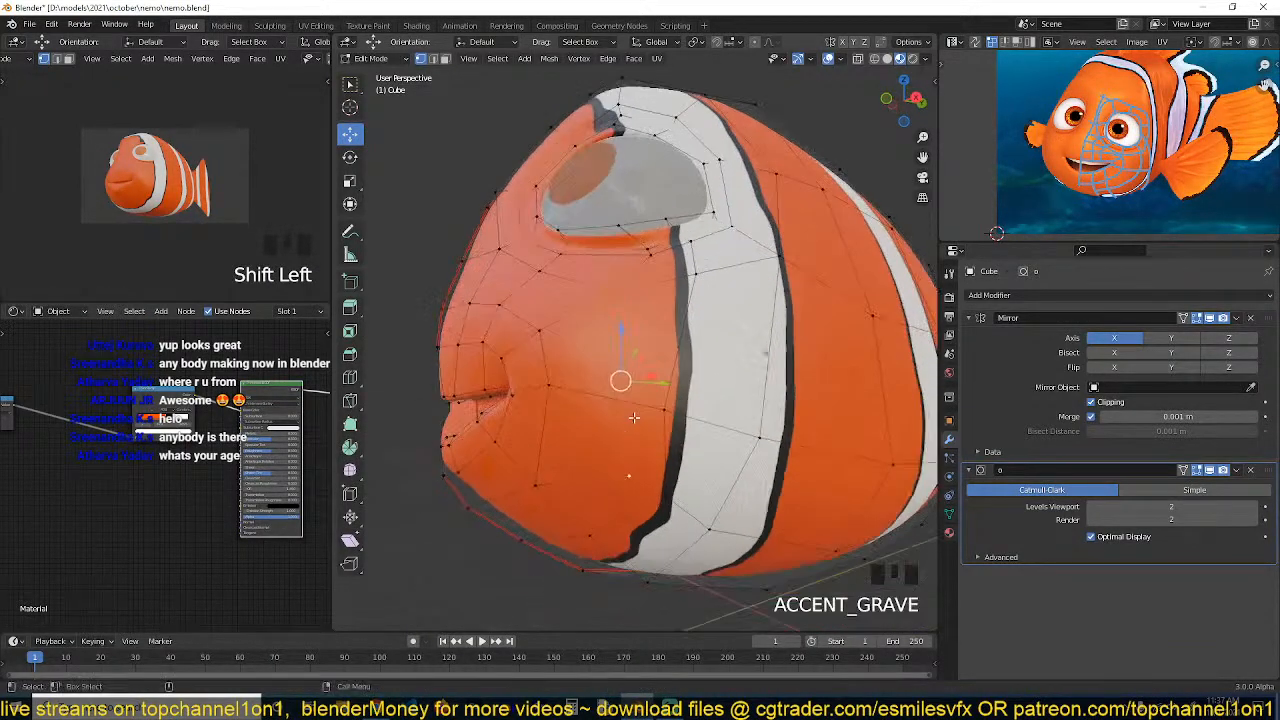
key("grave")
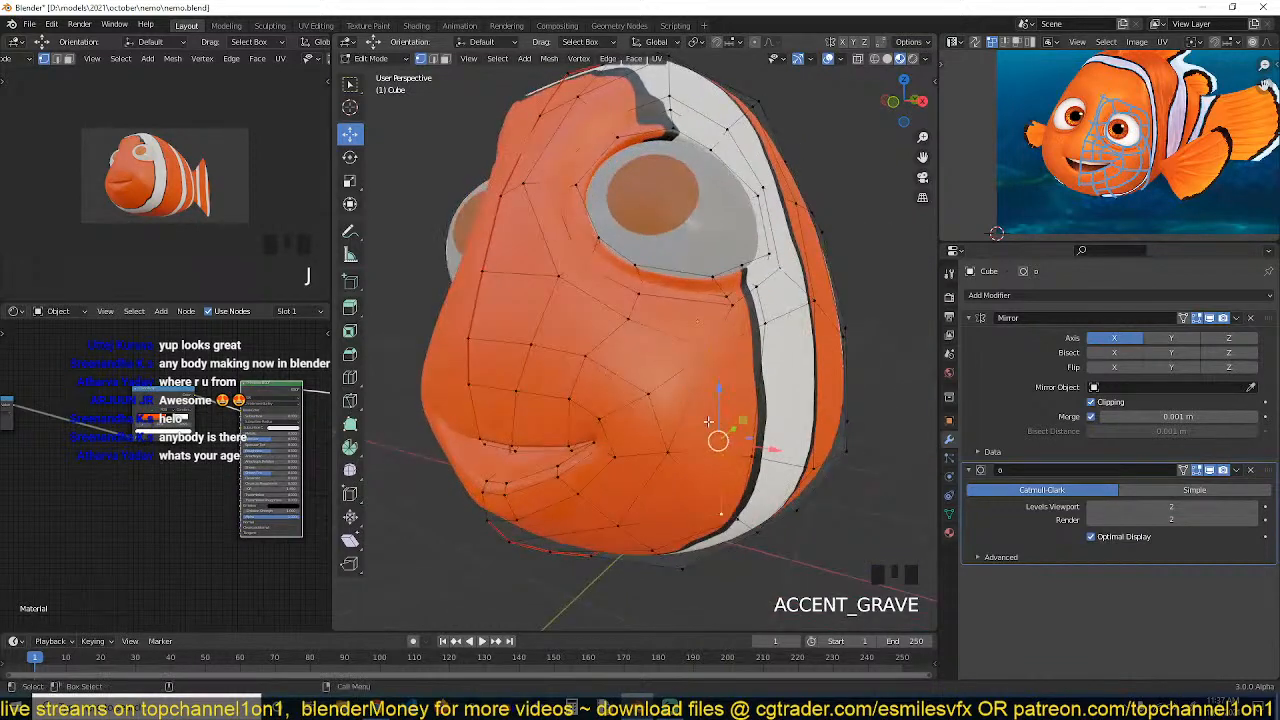
Shrink/Fatten a vertex on the cheek behind the mouth corner
left_click(720, 432)
key("alt+s")
left_click(707, 421)
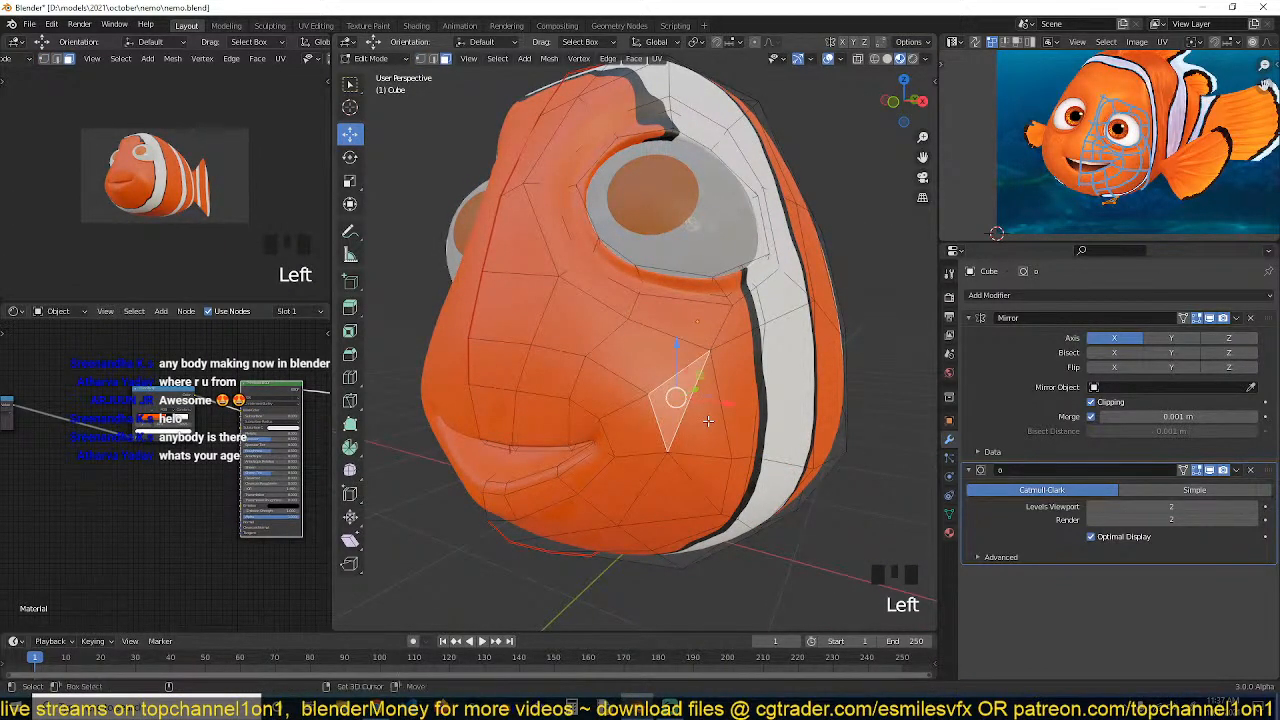
Fill a new face on the cheek between the eye and the mouth
left_click(708, 421, "shift")
key("f")
key("grave")
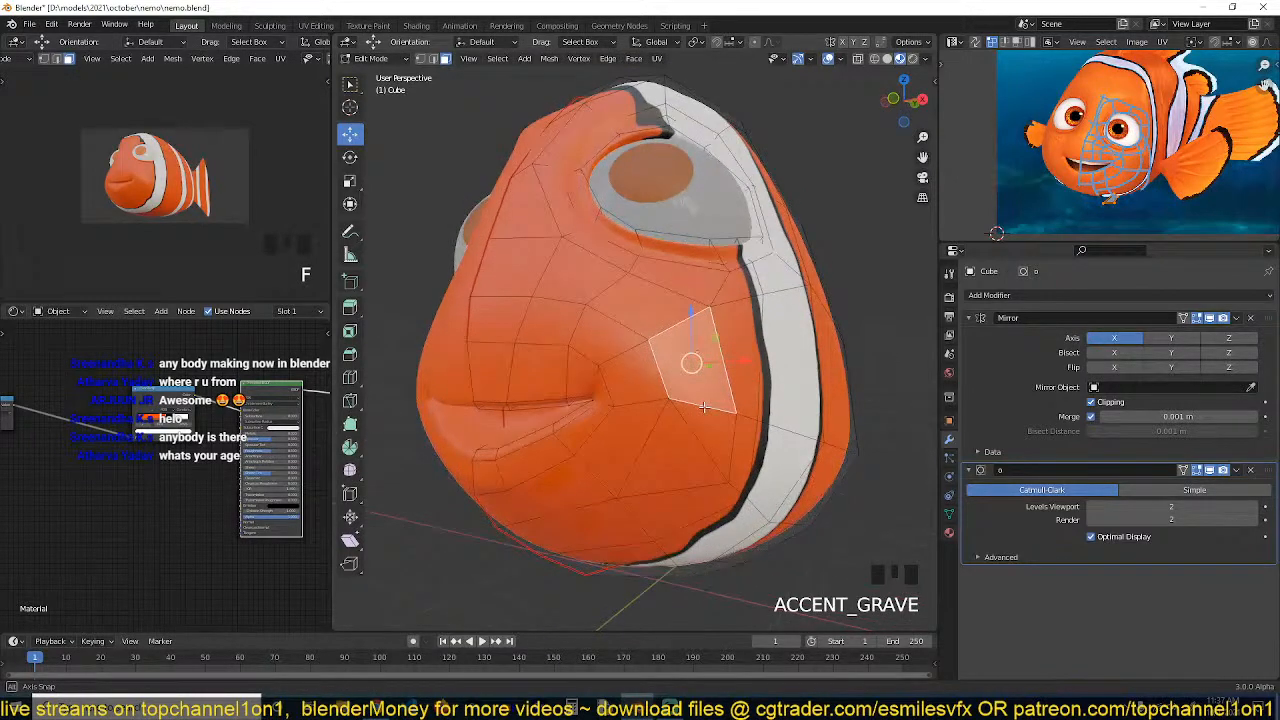
Select faces on the upper cheek below the eye and fill another face there, then deselect all
left_click(645, 299, "alt")
left_click(535, 256, "alt")
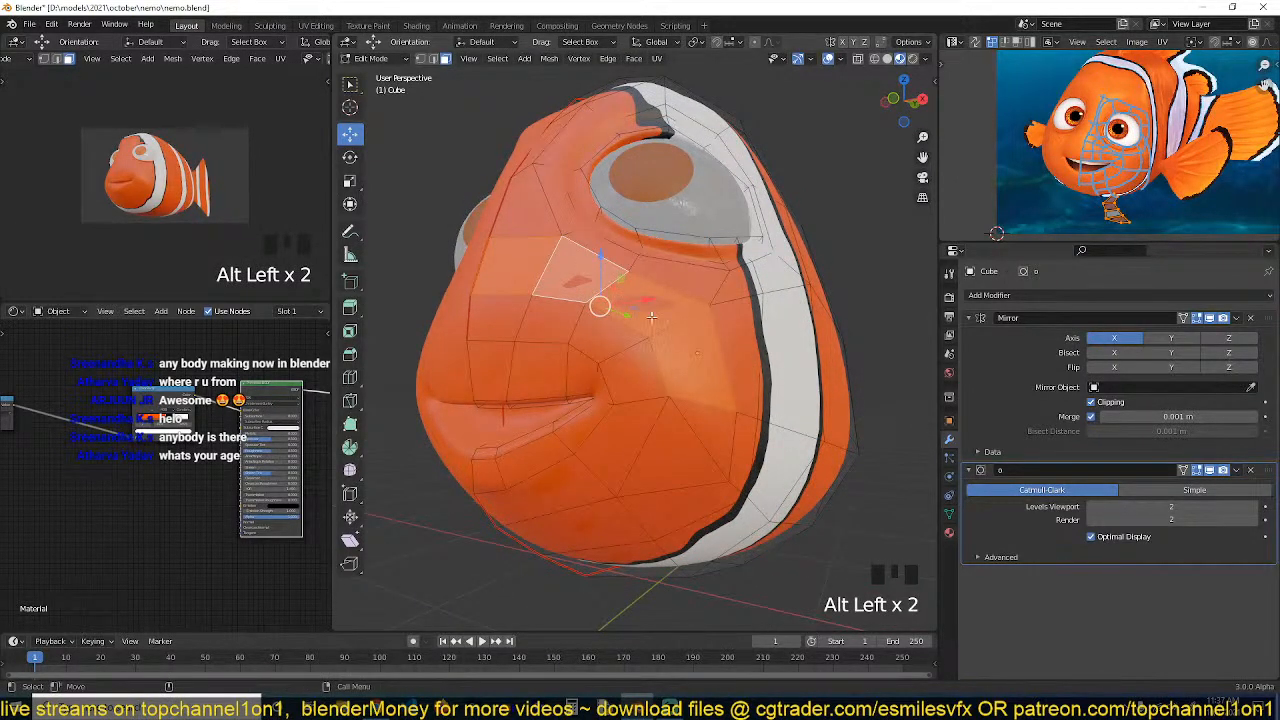
key("grave")
left_click(682, 372)
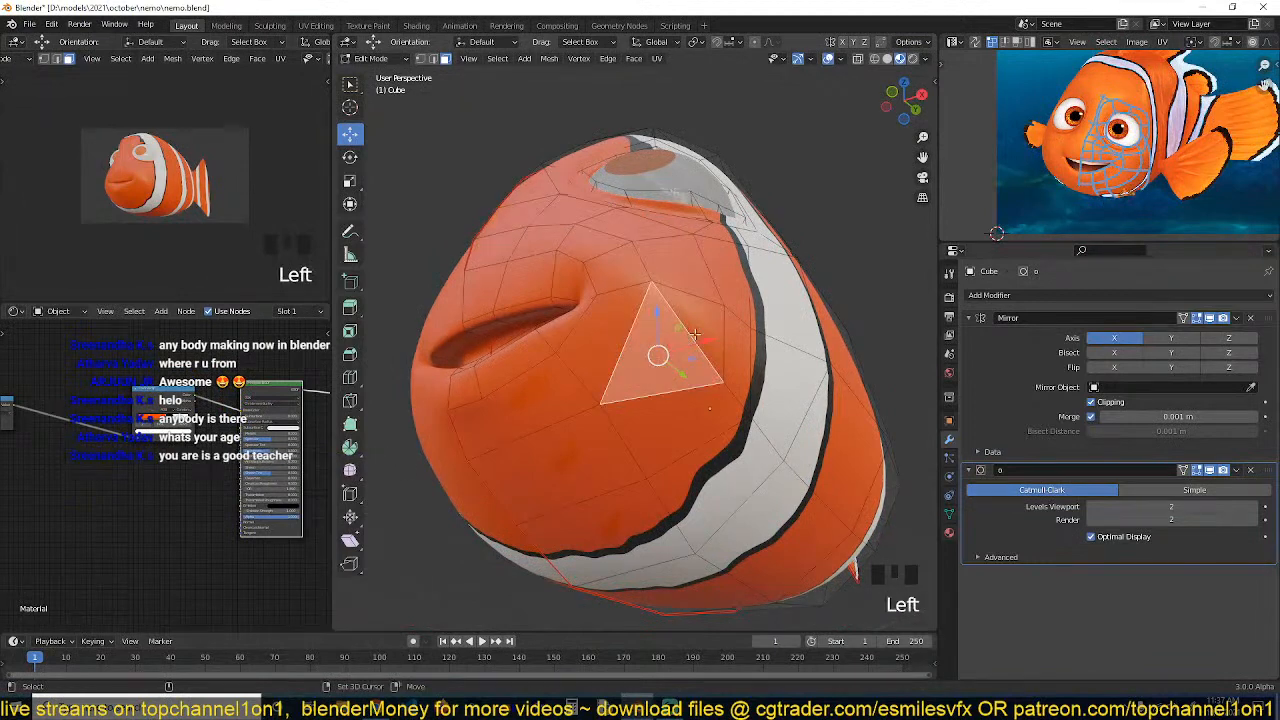
left_click(687, 377, "shift")
key("g")
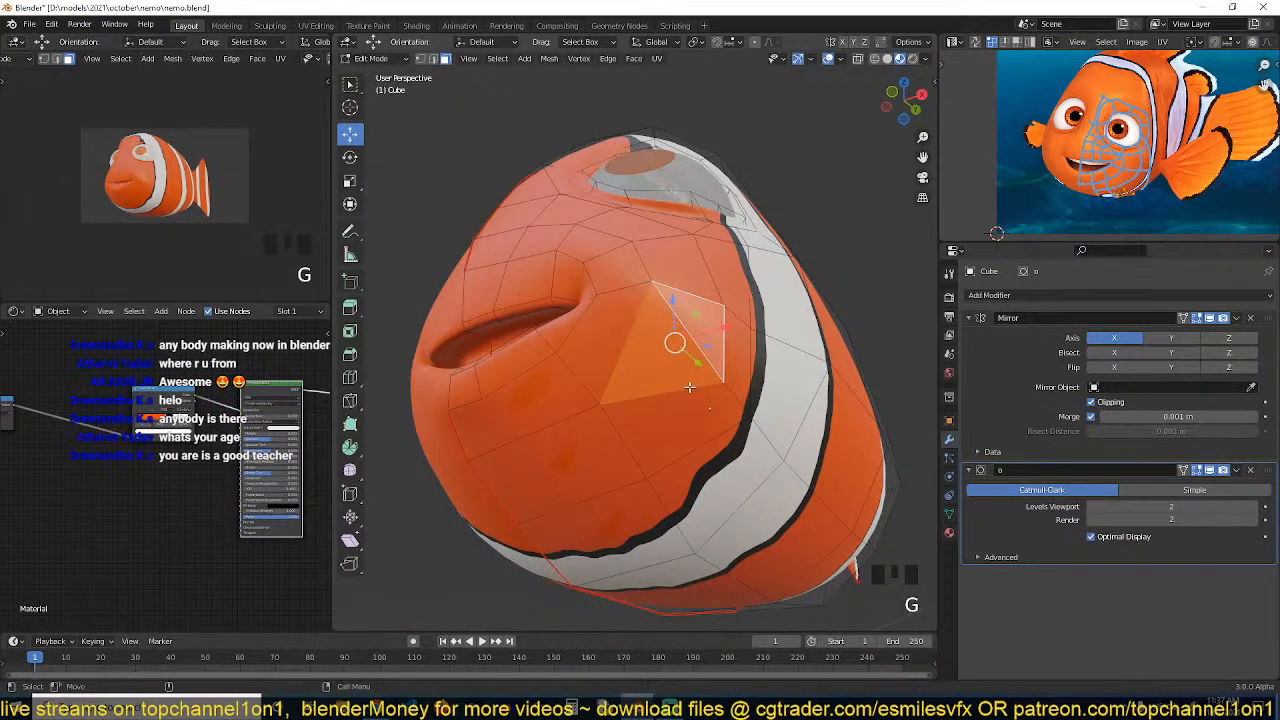
key("f")
key("alt+a")
key("grave")
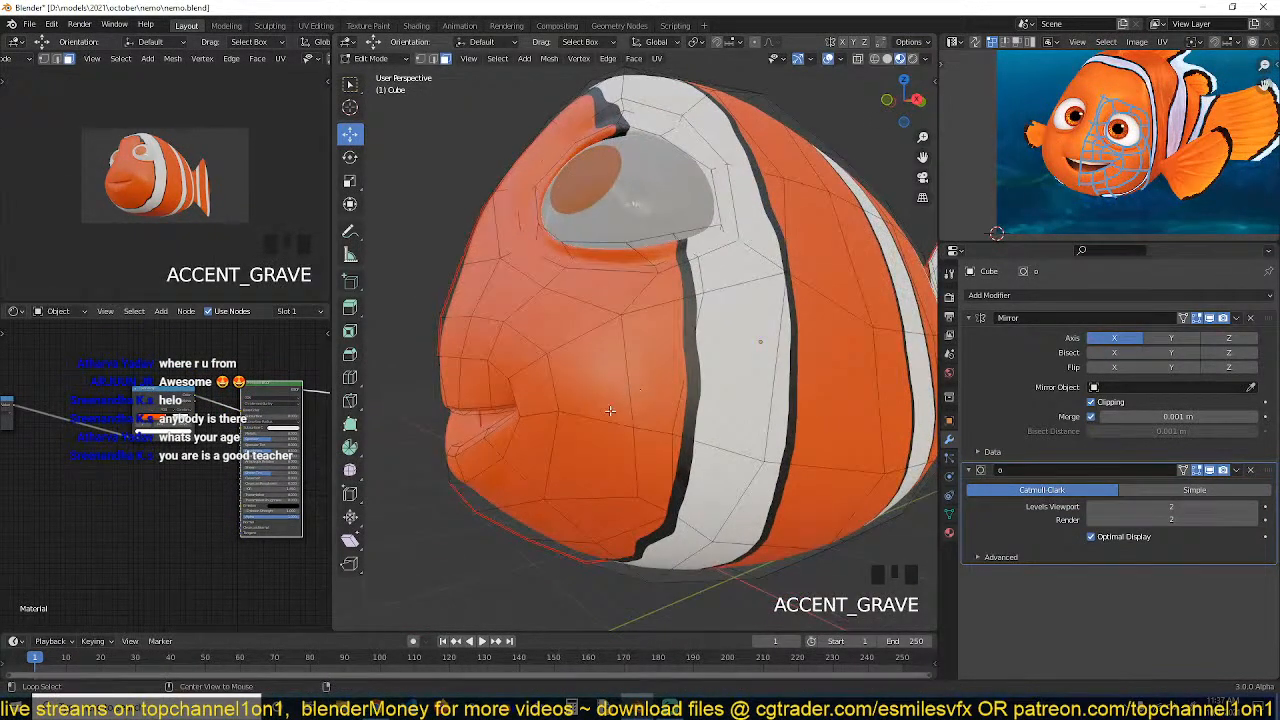
Slide a vertex on the lower cheek along its edge
left_click(628, 374, "alt")
key("alt+a")
key("grave")
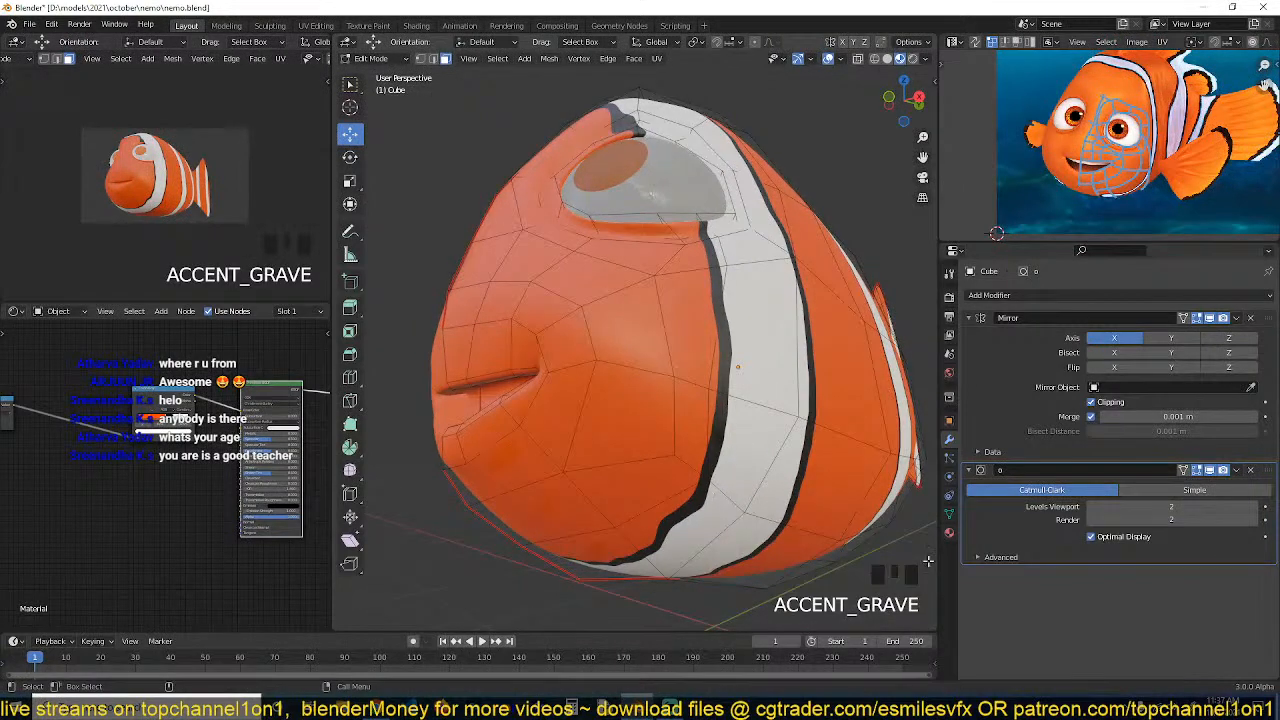
key("1")
left_click(680, 450)
key("g")
key("g")
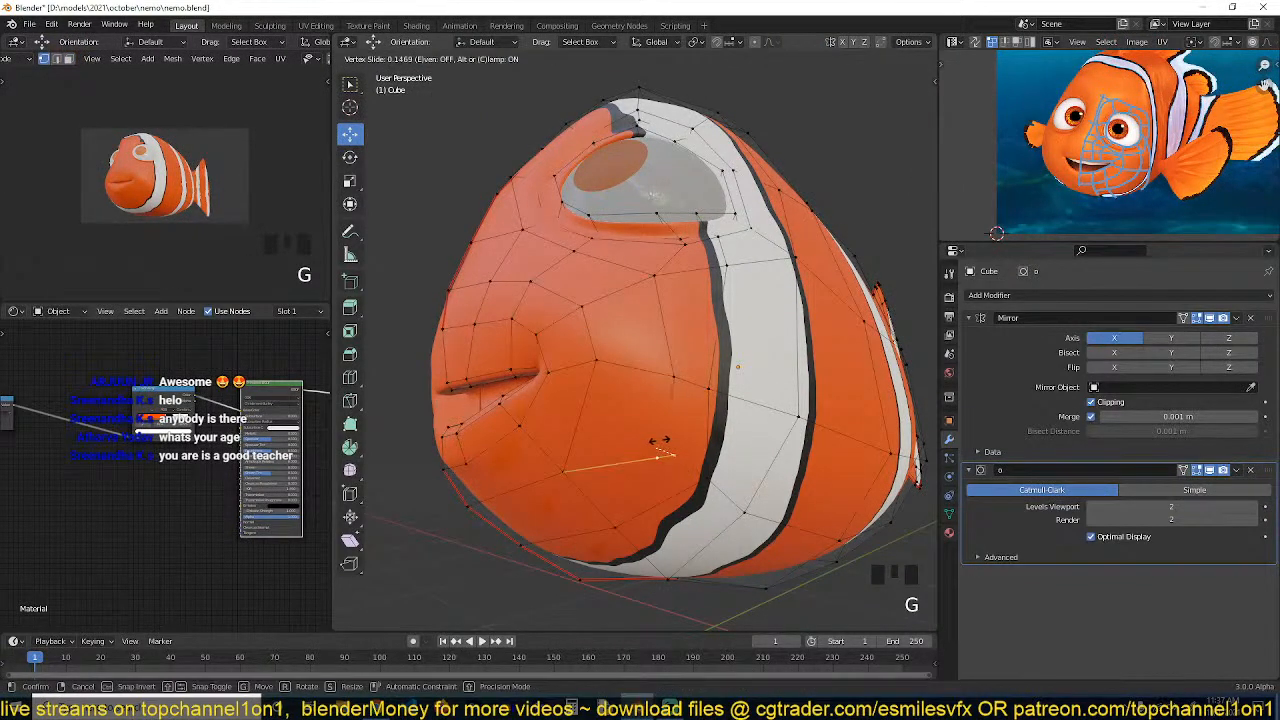
left_click(658, 445)
Select a path of vertices across the cheek above the mouth and nudge it slightly
key("grave")
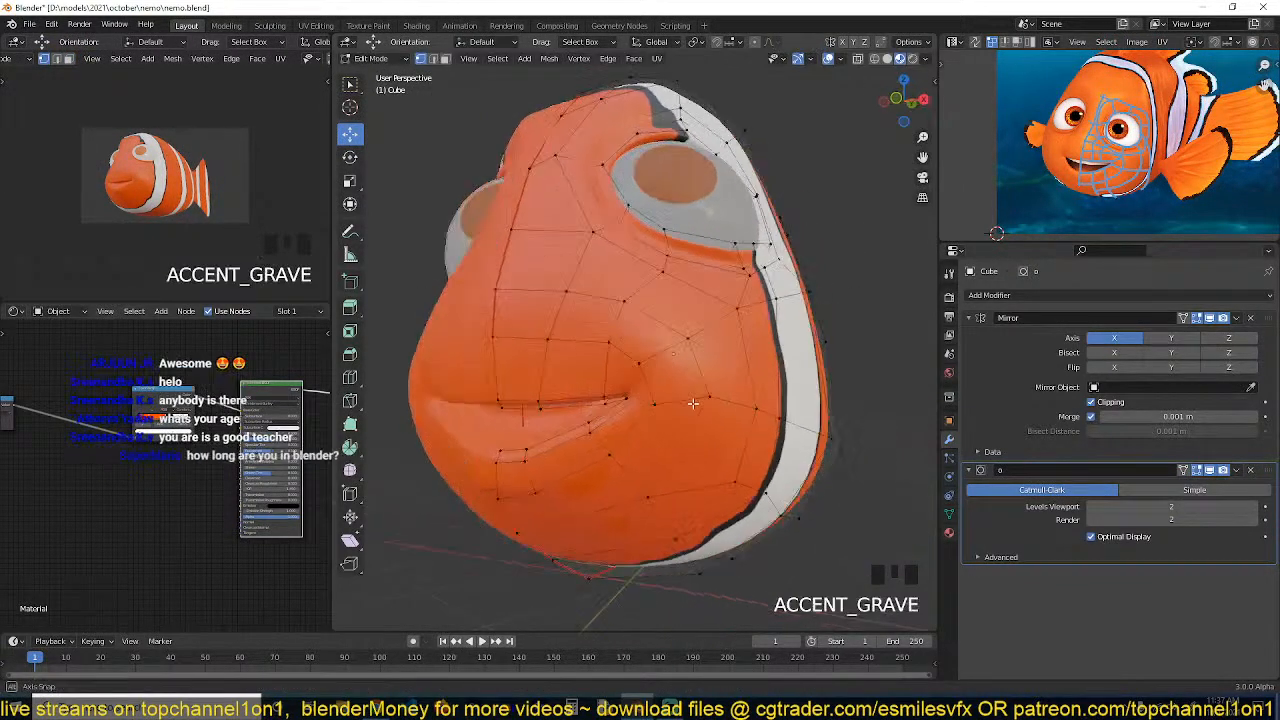
key("grave")
scroll(680, 400, "up", 2)
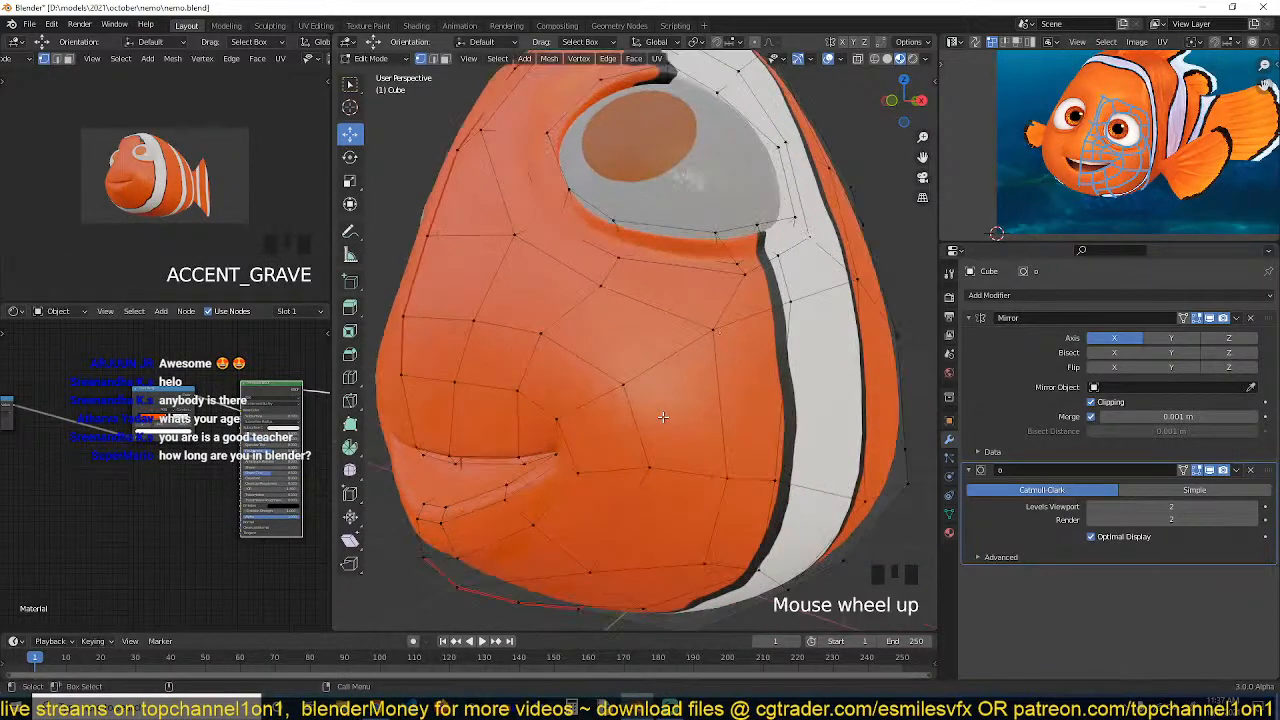
key("grave")
middle_click_drag(622, 405, 765, 397, "shift")
left_click(583, 346)
left_click(512, 342, "ctrl")
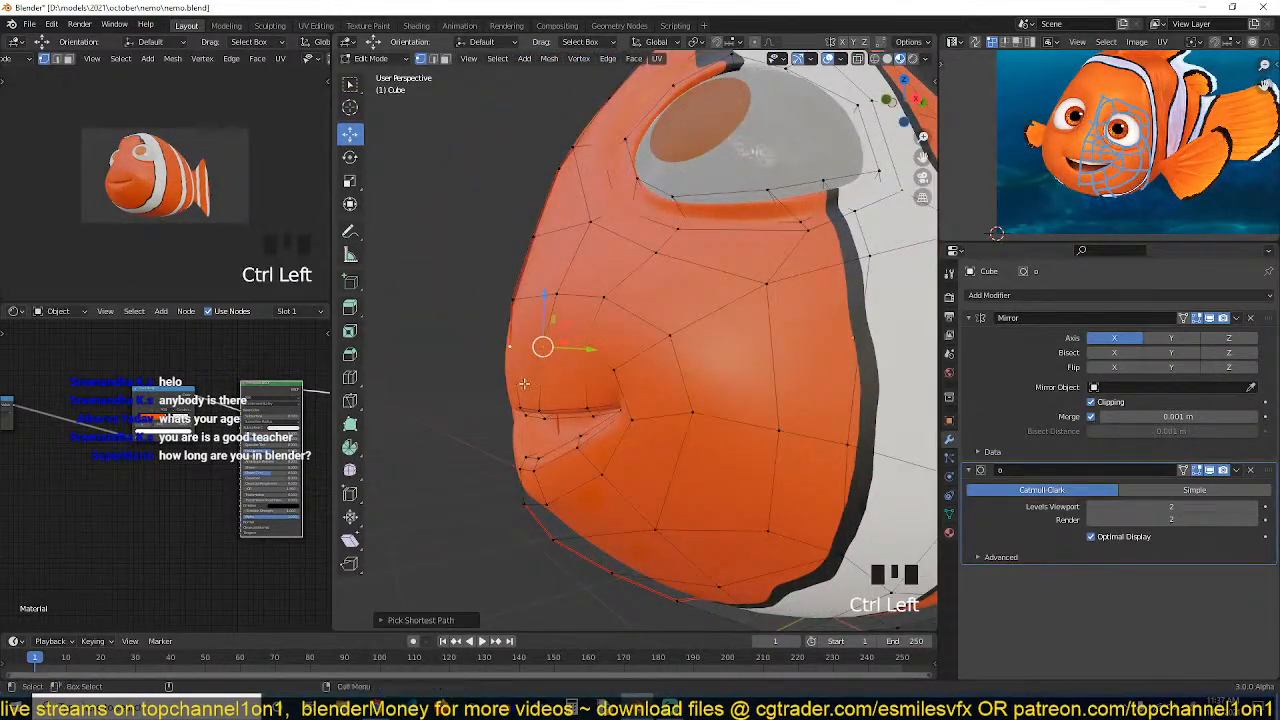
key("grave")
left_click_drag(560, 379, 563, 377)
Switch to Object Mode to check the smoothed face shape, then return to Edit Mode
key("Tab")
key("grave")
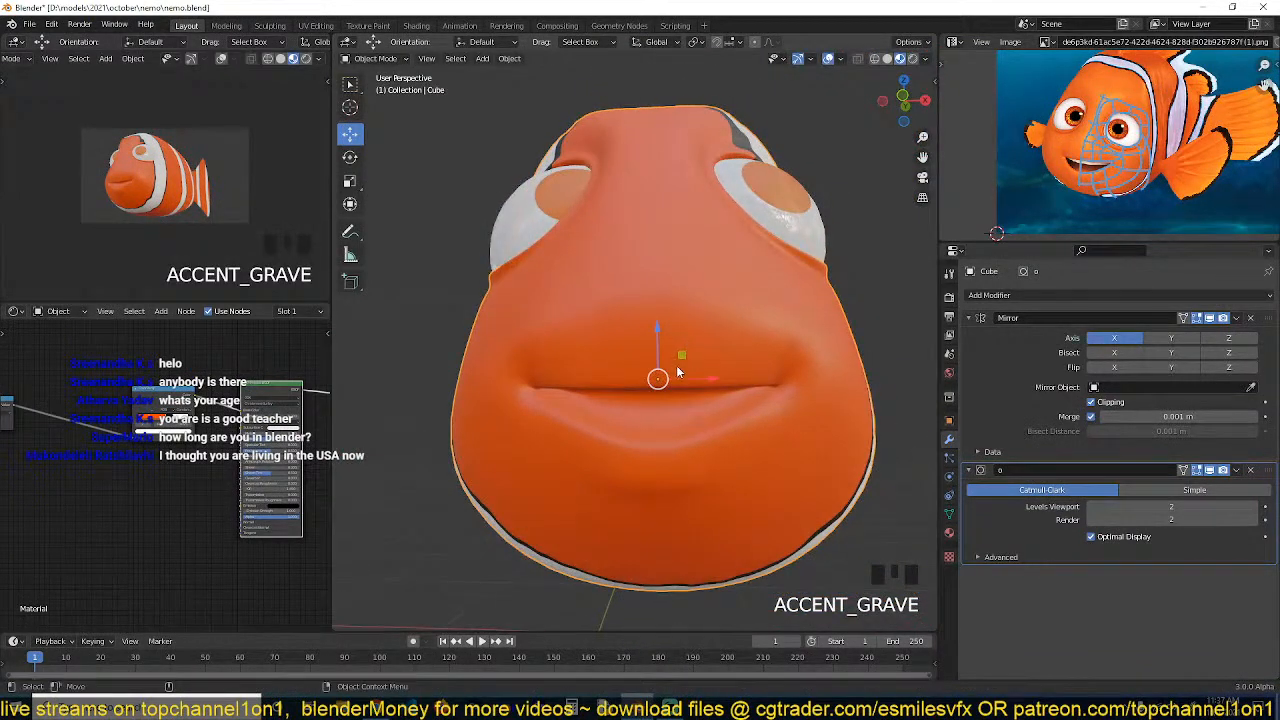
key("Tab")
key("grave")
Select a face at the lower mouth corner, move it slightly, and deselect everything
key("3")
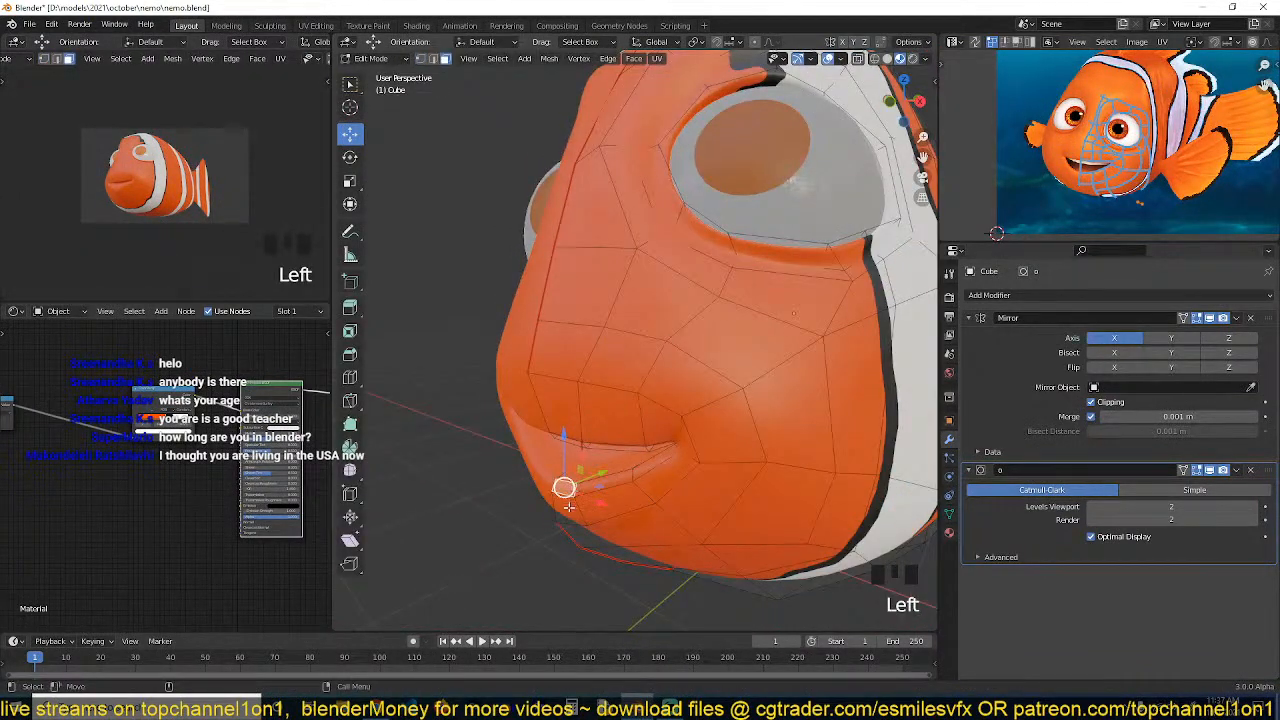
left_click(569, 507, "shift")
left_click_drag(604, 487, 615, 482)
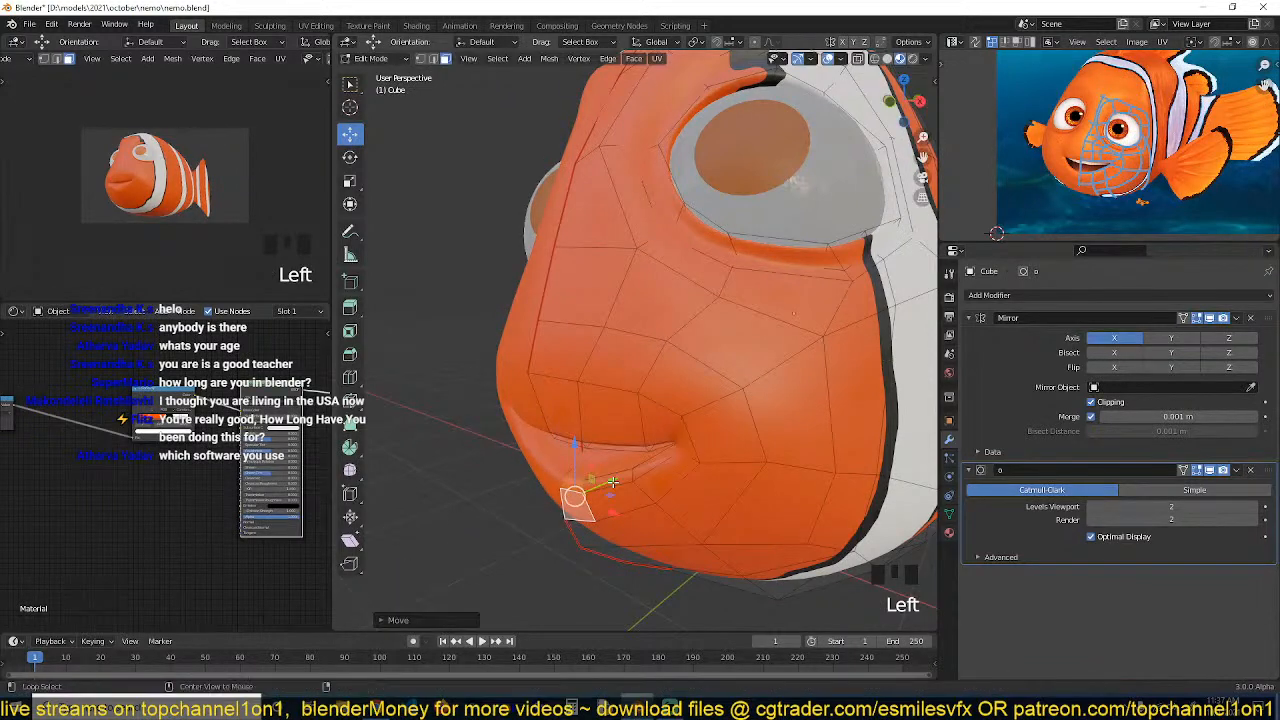
key("alt+a")
key("grave")
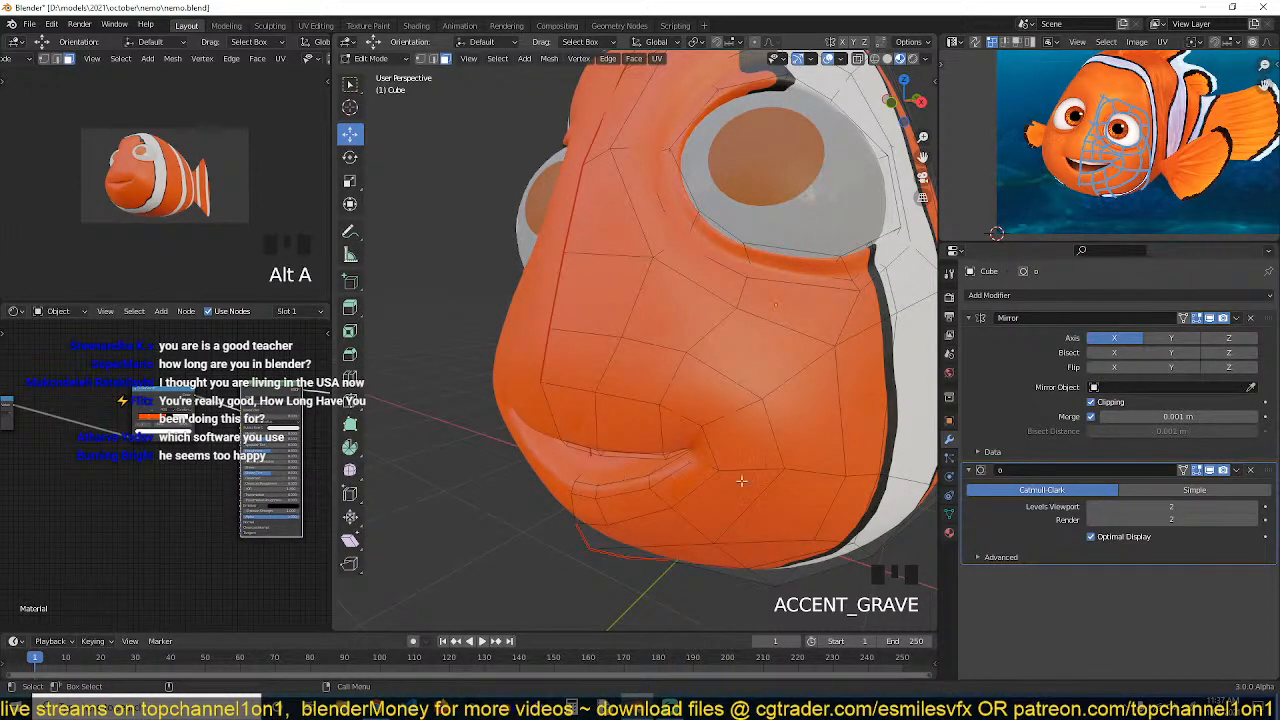
Enable the subdivision modifier's on-cage display in Edit Mode and save the file
left_click(1212, 471)
key("ctrl+s")
middle_click_drag(611, 474, 692, 385)
scroll(691, 437, "up", 3)
middle_click_drag(692, 385, 550, 415)
Select a face inside the lower lip and move it to open up the mouth, saving the file
left_click(630, 398)
left_click_drag(545, 420, 627, 421)
middle_click_drag(500, 437, 553, 443)
middle_click_drag(627, 406, 646, 354, "shift")
key("ctrl+s")
left_click_drag(692, 344, 715, 350)
middle_click_drag(643, 345, 690, 343)
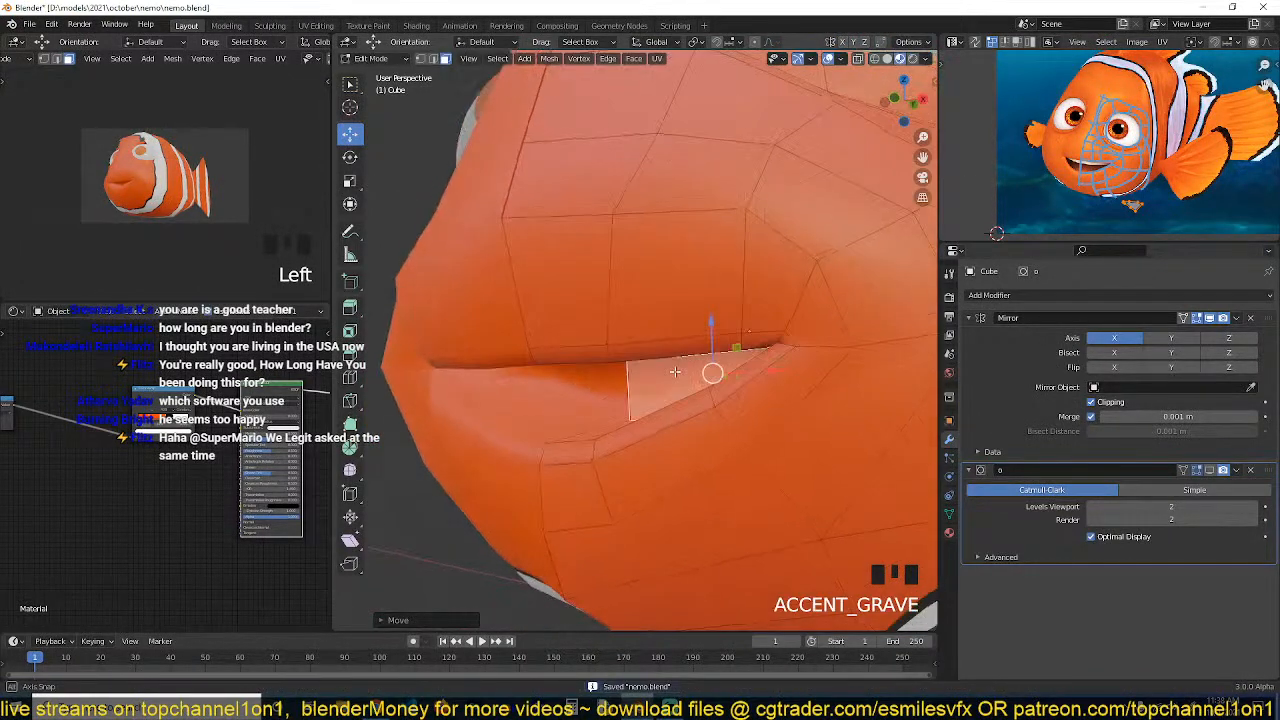
Insert a loop cut along the lower lip inside the mouth and shrink/fatten the new loop
scroll(690, 343, "up", 2)
key("ctrl+r")
left_click(593, 451)
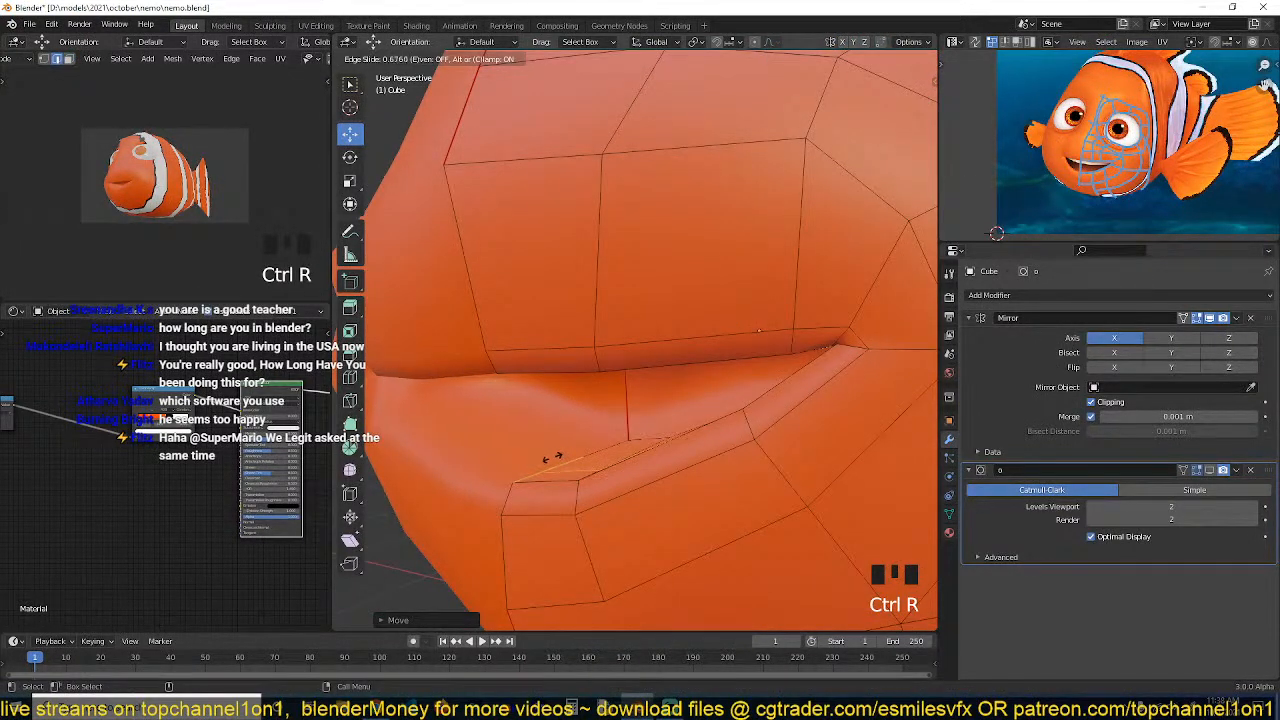
left_click(551, 461)
key("alt+s")
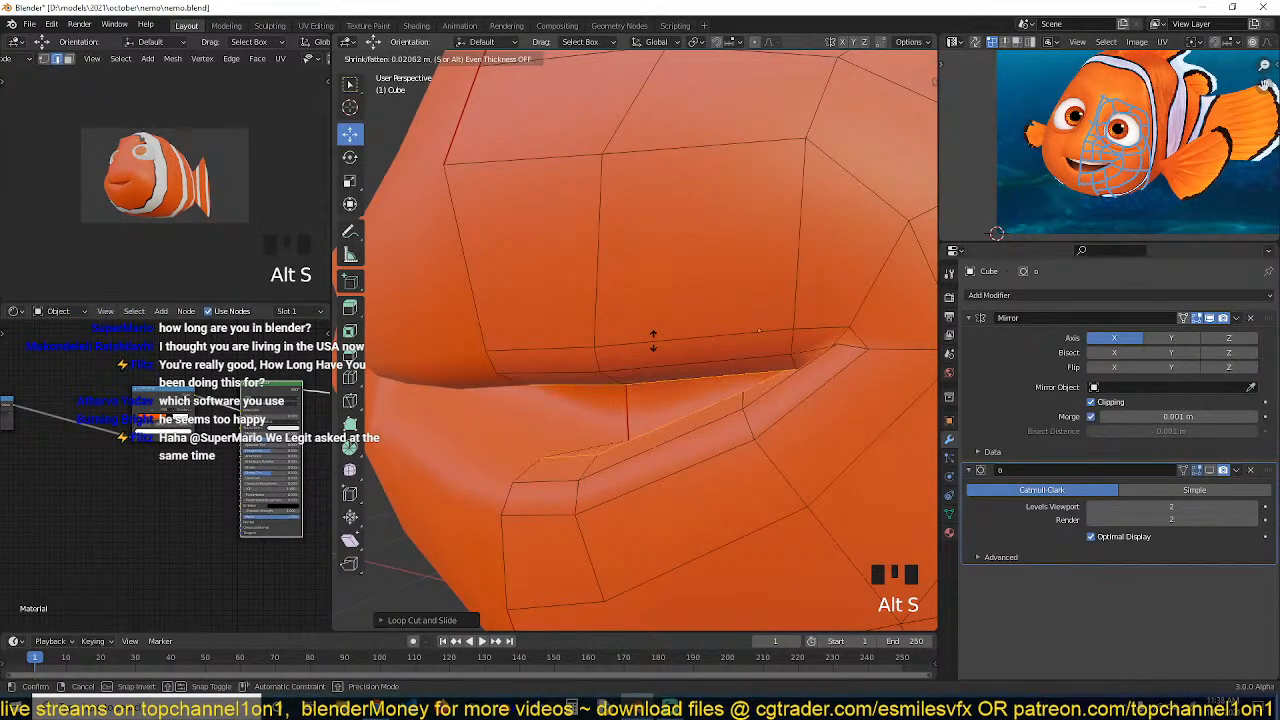
left_click(653, 342)
In face mode, select the face at the mouth corner and move it back into the head in right side view
key("grave")
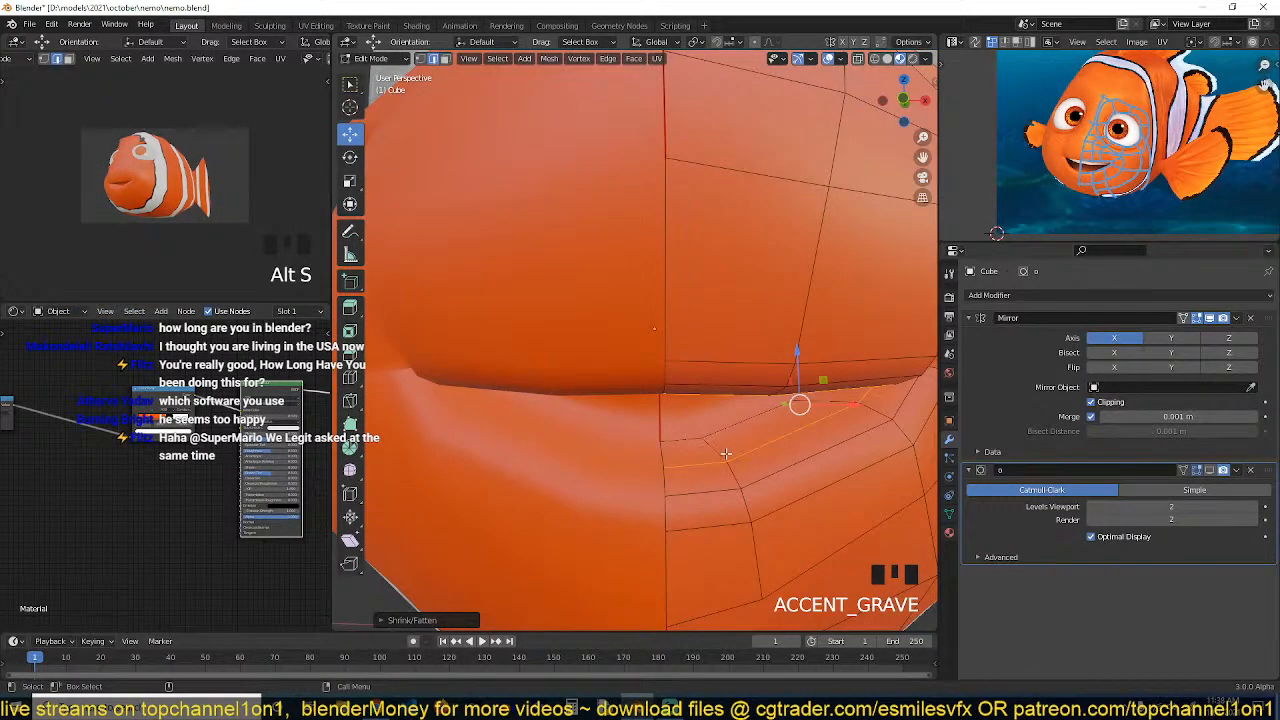
key("grave")
key("3")
left_click(742, 395)
key("grave")
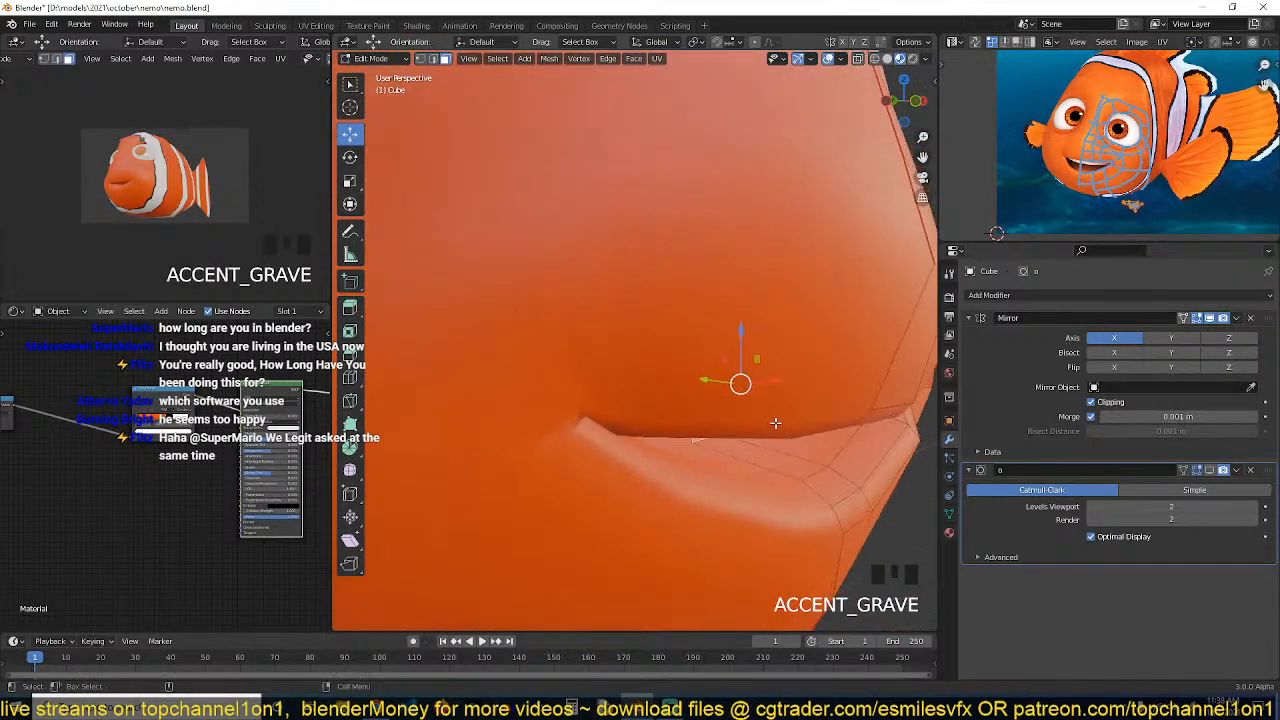
key("KP_3")
key("z")
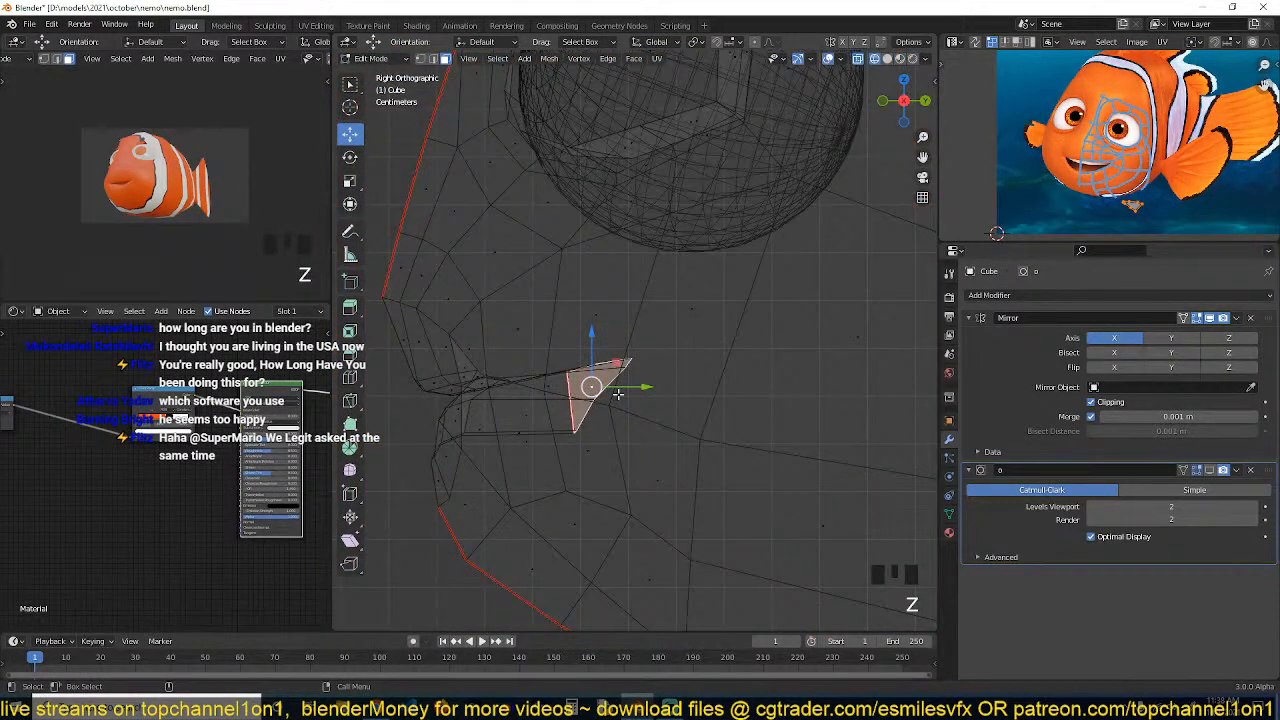
left_click(620, 388)
left_click_drag(620, 388, 807, 388)
Add a loop cut around the mouth cavity and scale the new loop up along Z
key("ctrl+r")
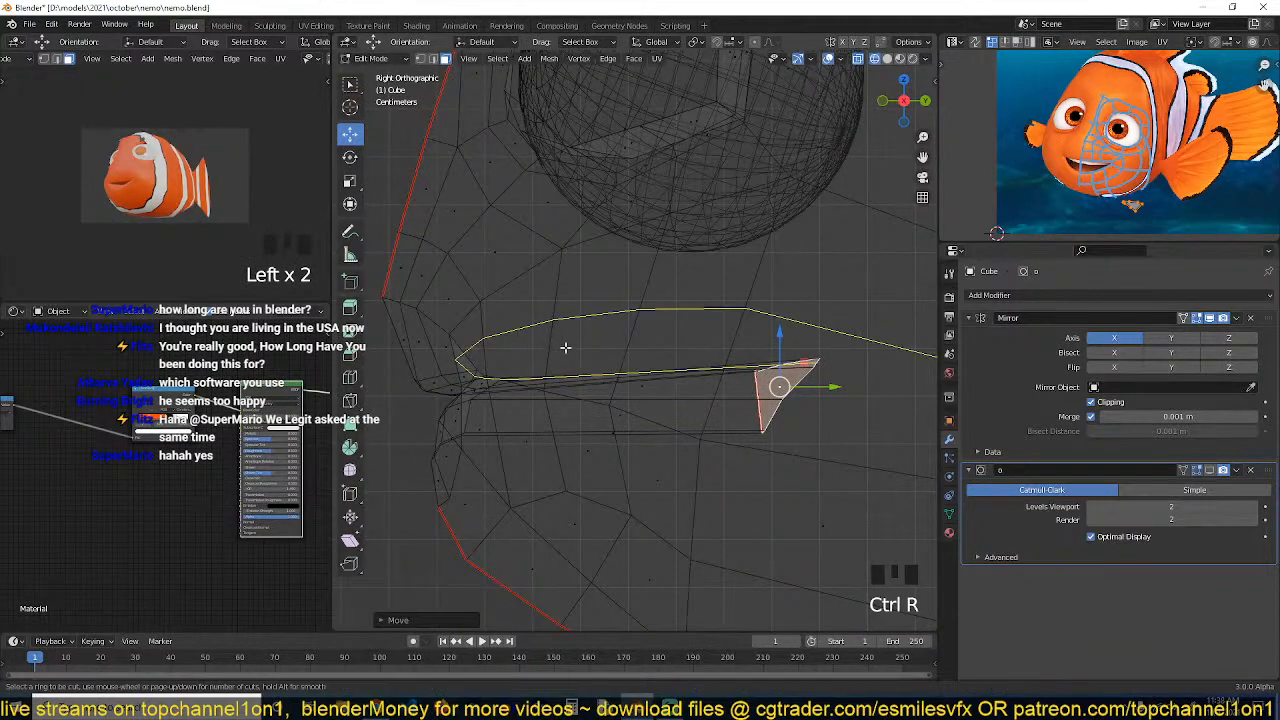
left_click(565, 347)
left_click(623, 386)
key("s")
key("z")
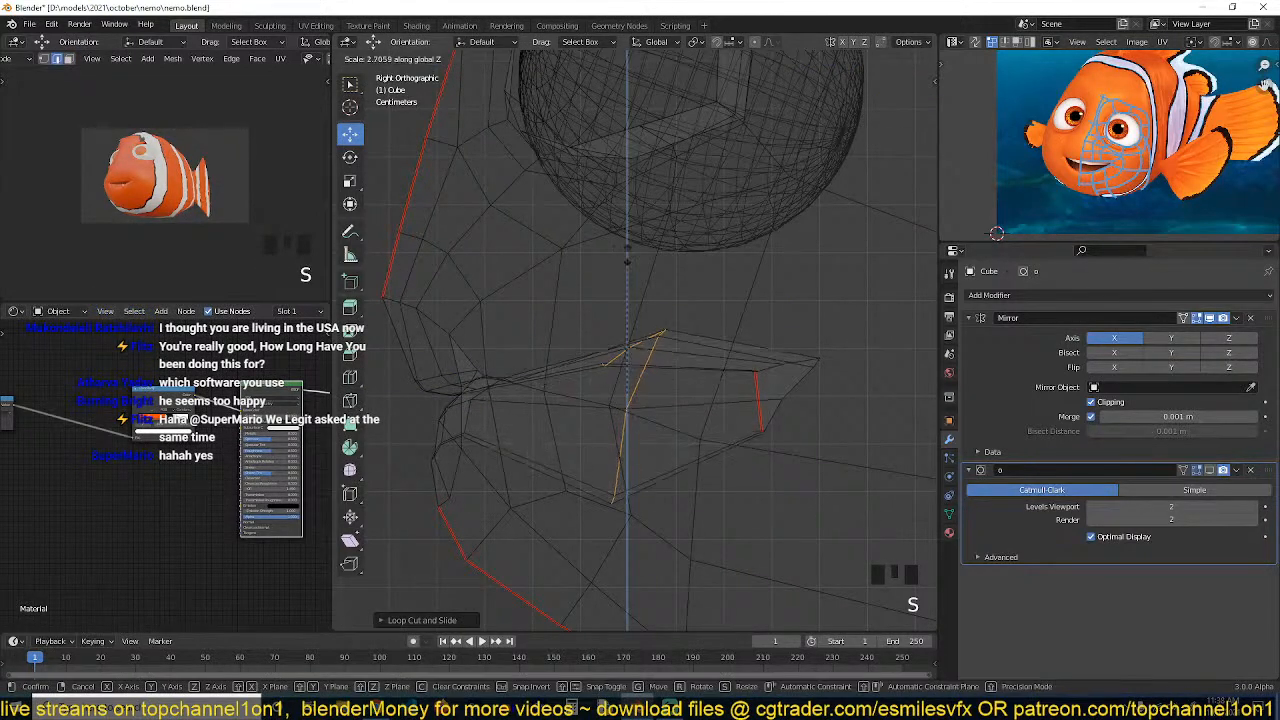
left_click(734, 339)
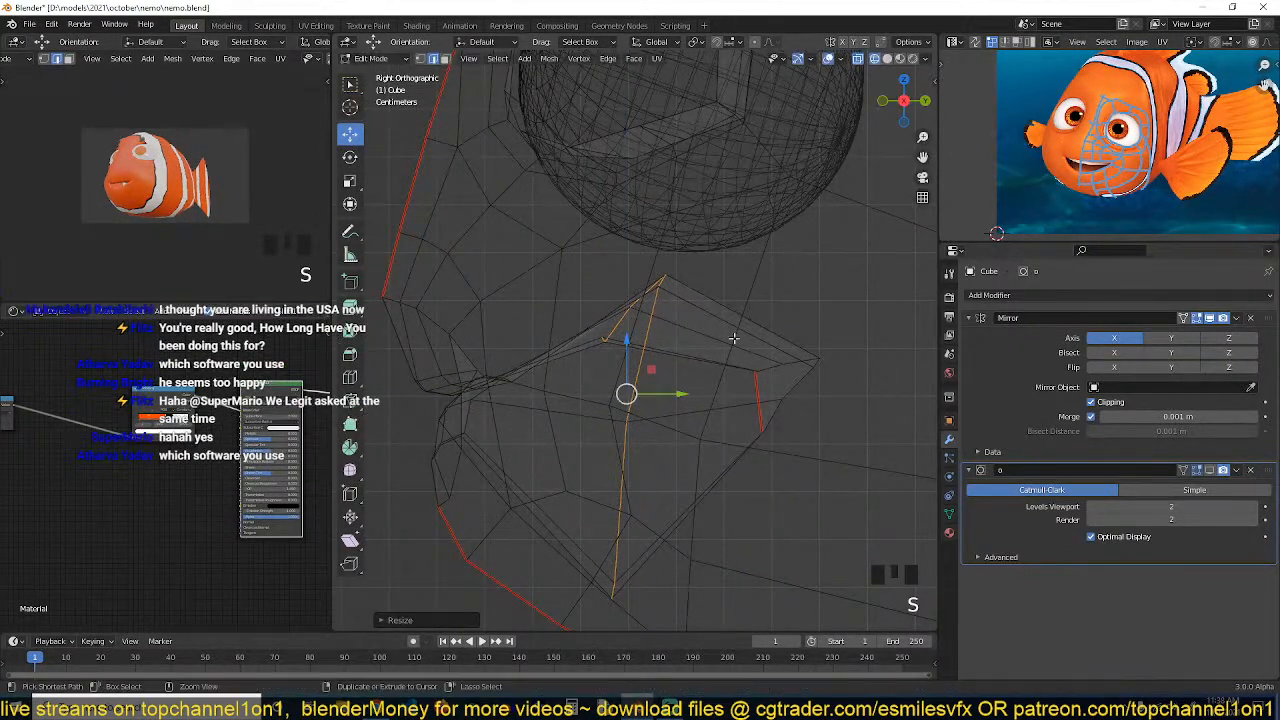
key("ctrl+b")
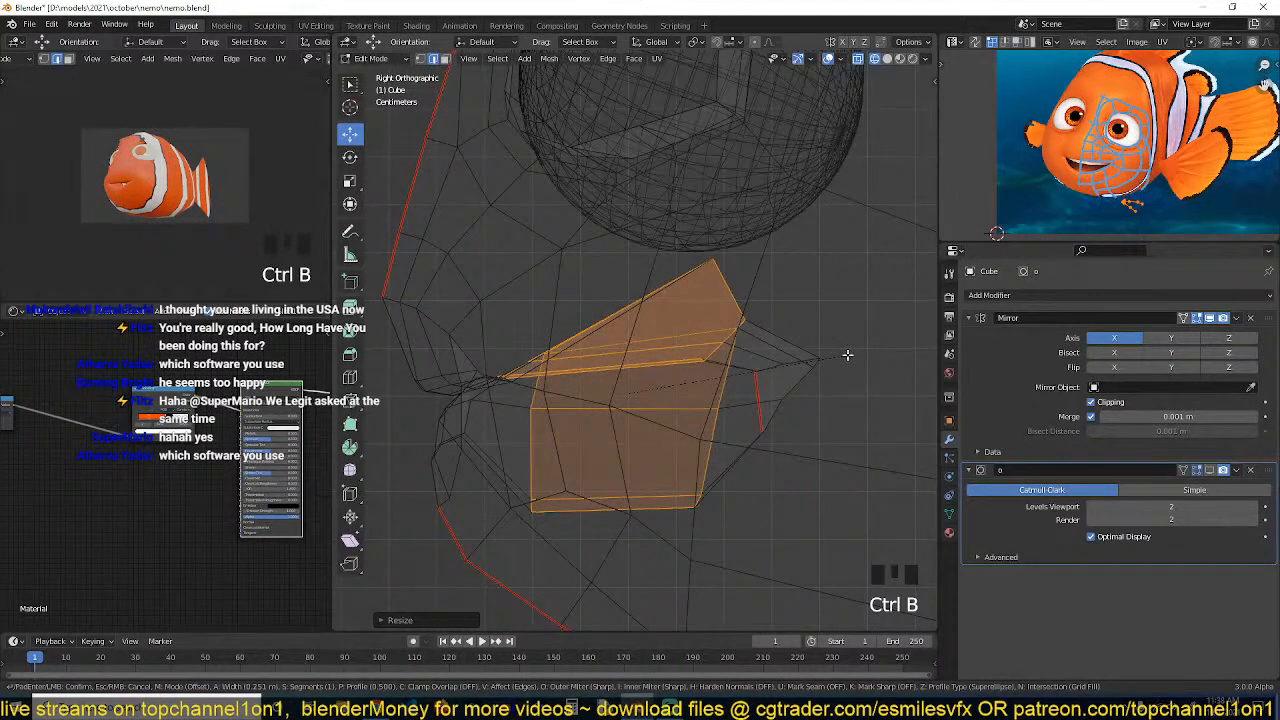
scroll(847, 355, "up", 1)
key("Escape")
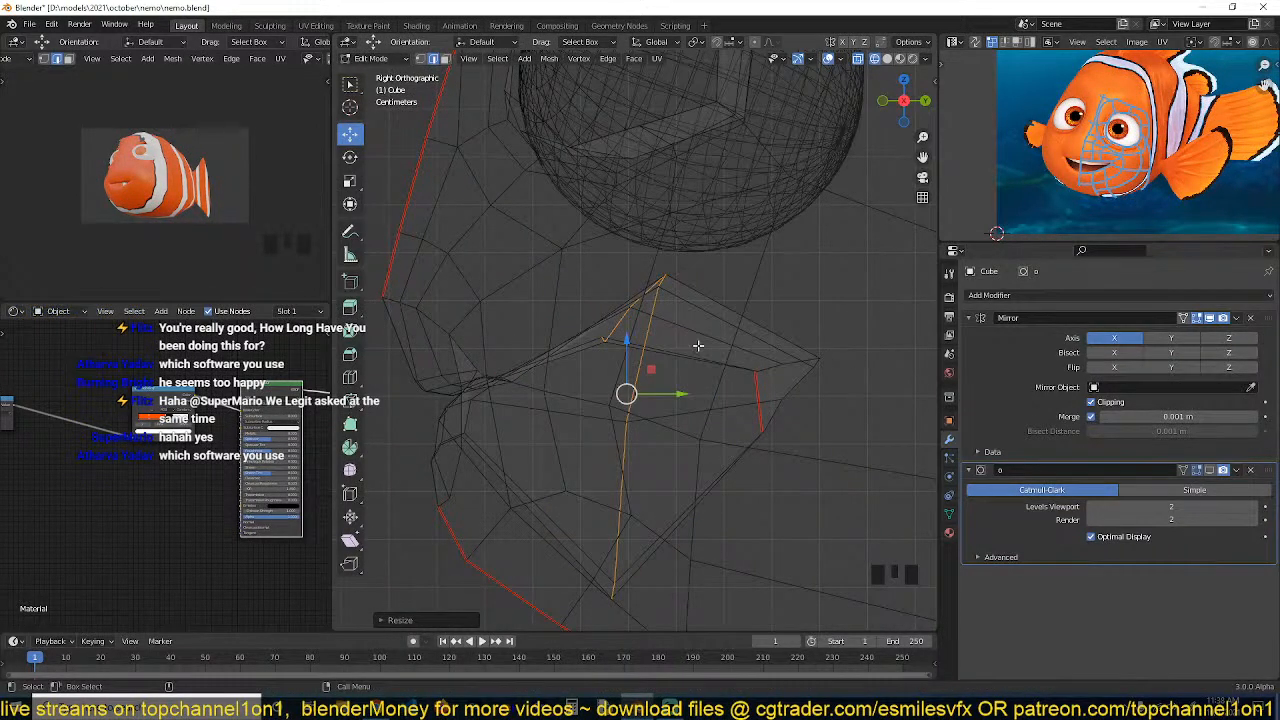
Flatten the selected loop by scaling it to 0 along Y
key("s")
key("y")
key("0")
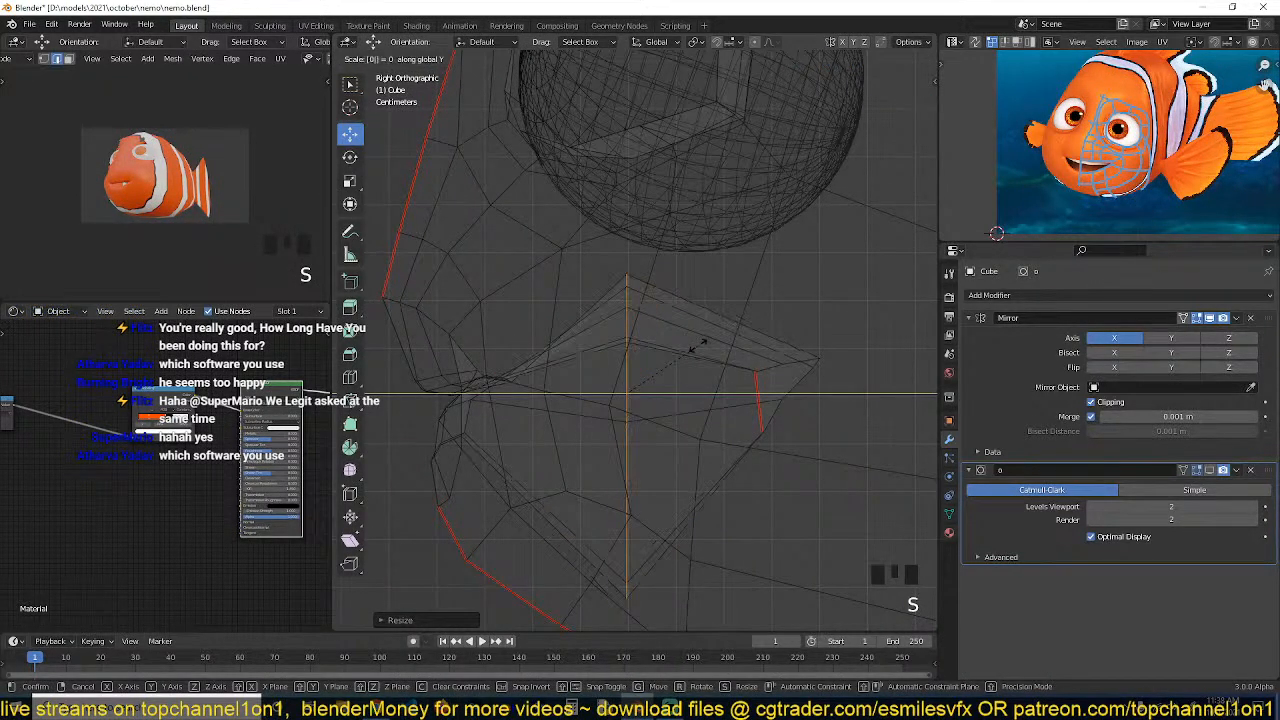
key("Return")
Bevel the flattened loop into two loops and scale them along Z
key("ctrl+b")
scroll(805, 363, "up", 1)
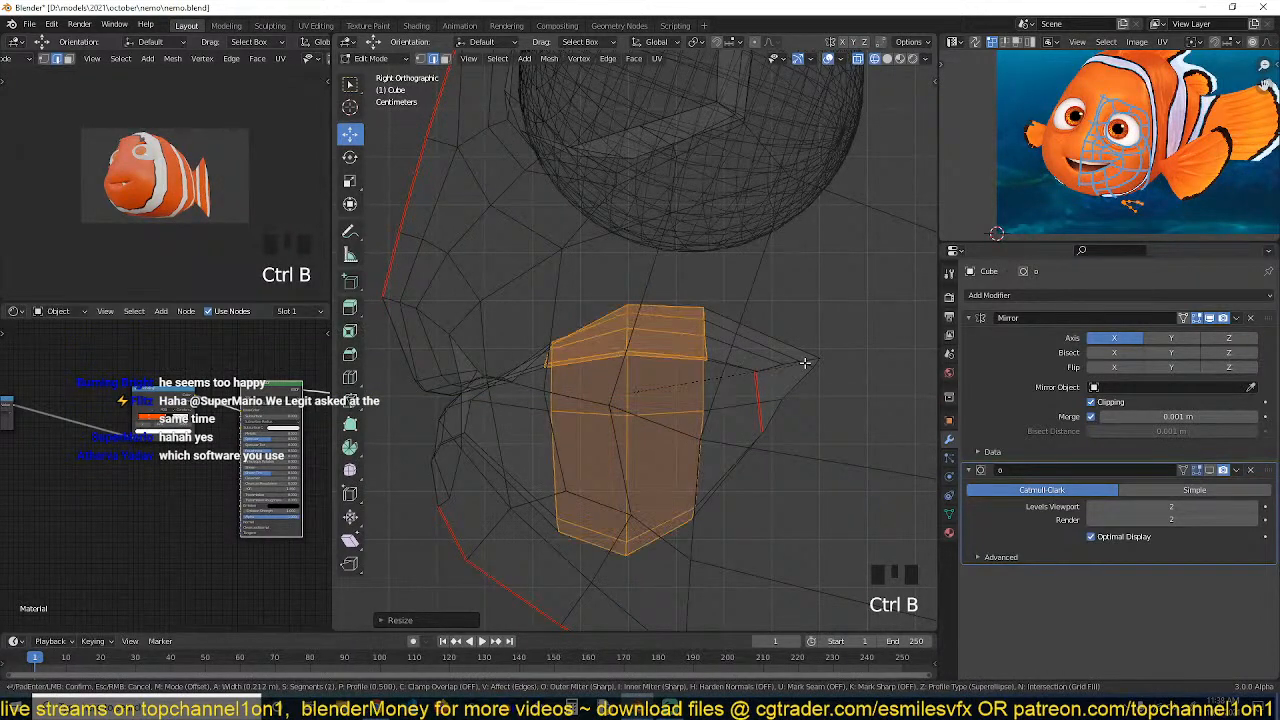
left_click(804, 363)
key("s")
key("z")
left_click(817, 332)
Return to Object Mode and switch the viewport to material preview shading
key("Tab")
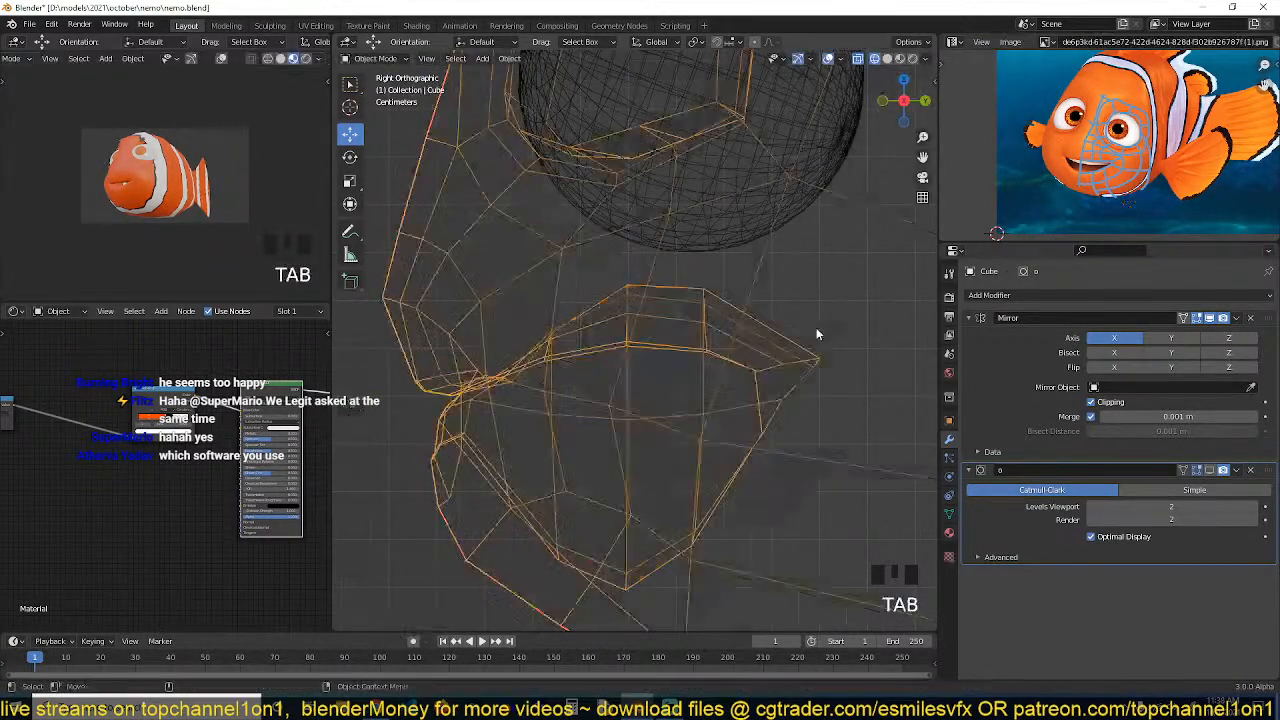
key("grave")
middle_click_drag(816, 327, 786, 350)
key("z")
left_click(900, 59)
key("grave")
scroll(712, 352, "down", 4)
key("grave")
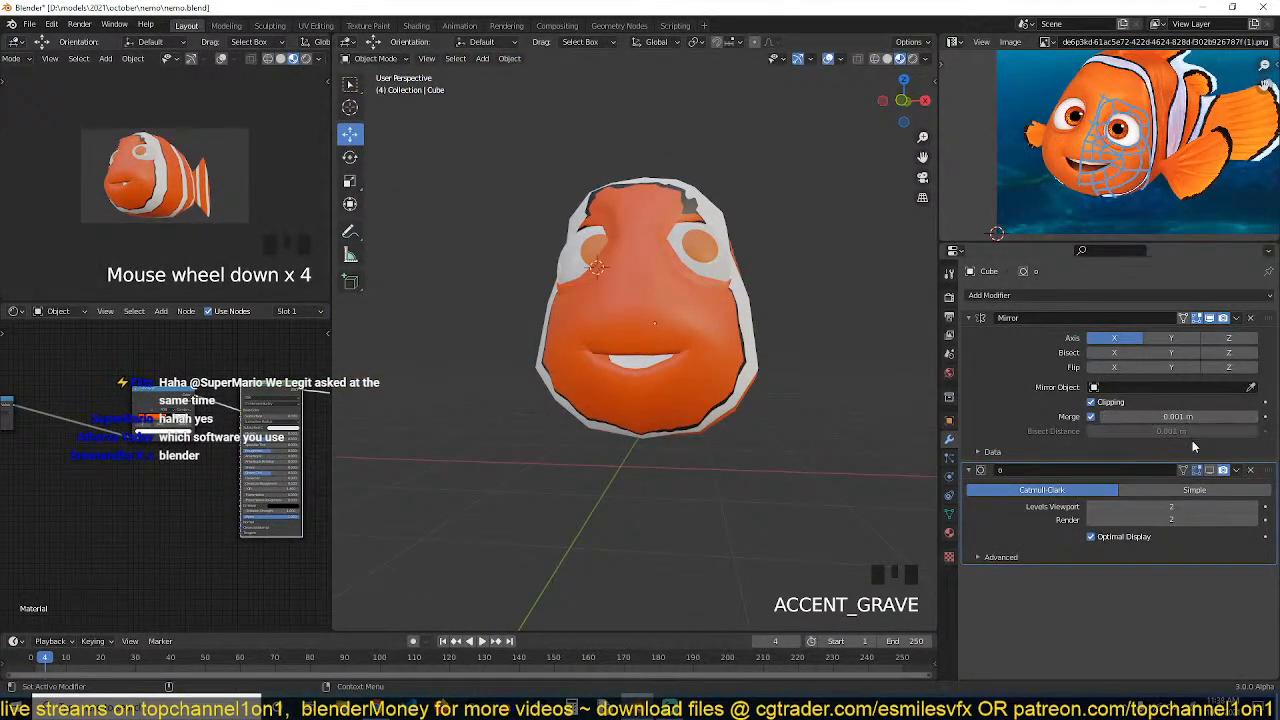
Turn the subdivision modifier's on-cage display off again, select the body, and save the file
left_click(1213, 471)
left_click(638, 367)
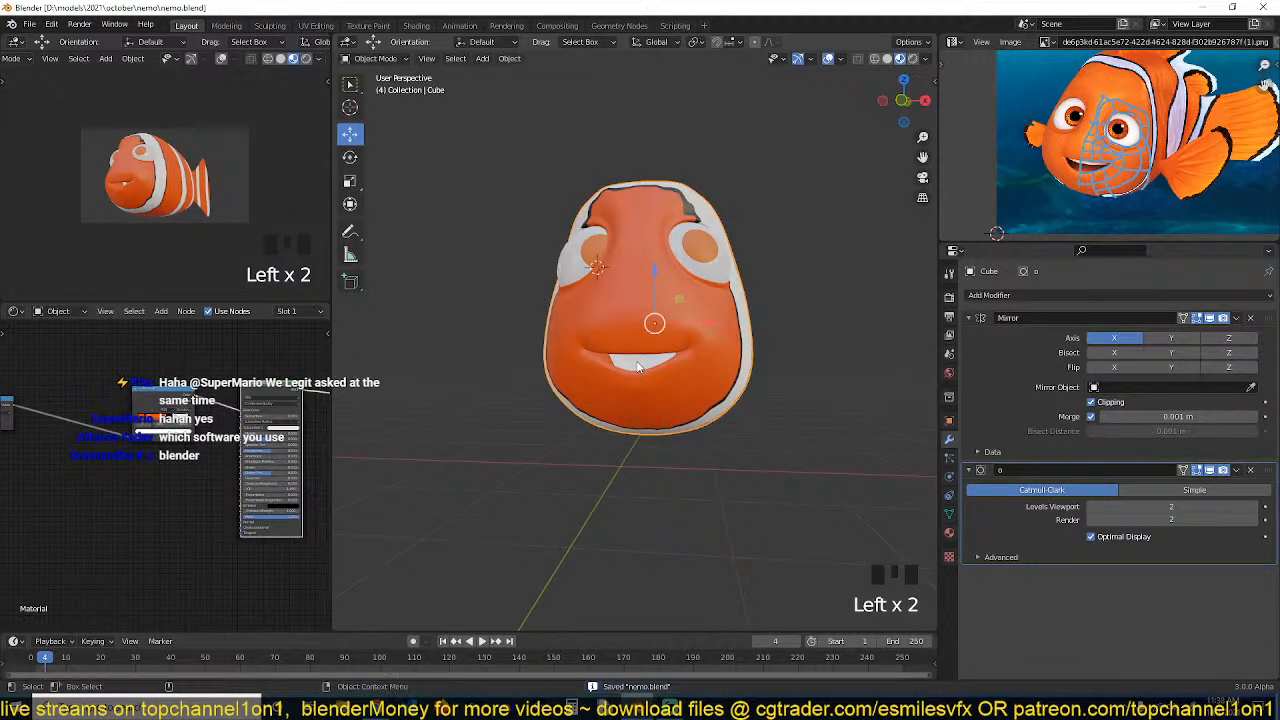
scroll(638, 367, "up", 1)
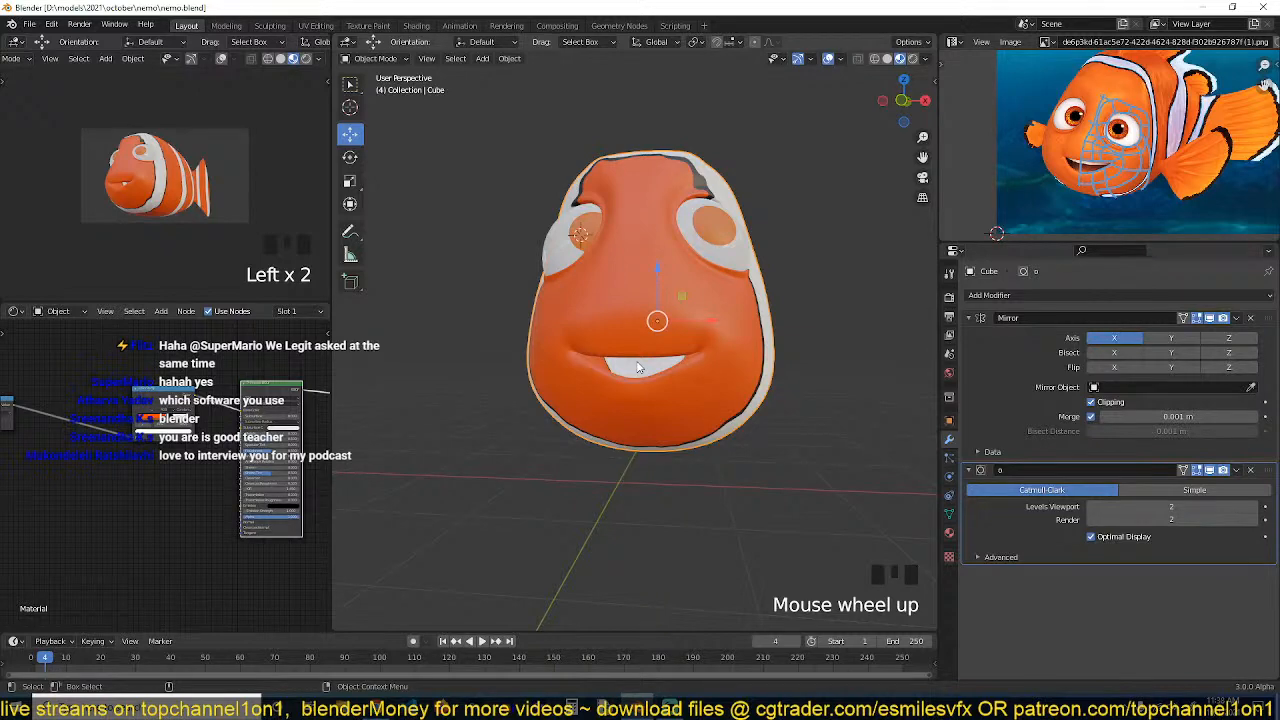
left_click(695, 355)
middle_click_drag(742, 368, 643, 334)
scroll(703, 386, "up", 3)
key("ctrl+s")
Orbit around the head to inspect the new mouth from several angles and save the file
key("alt+a")
key("grave")
left_click(770, 352)
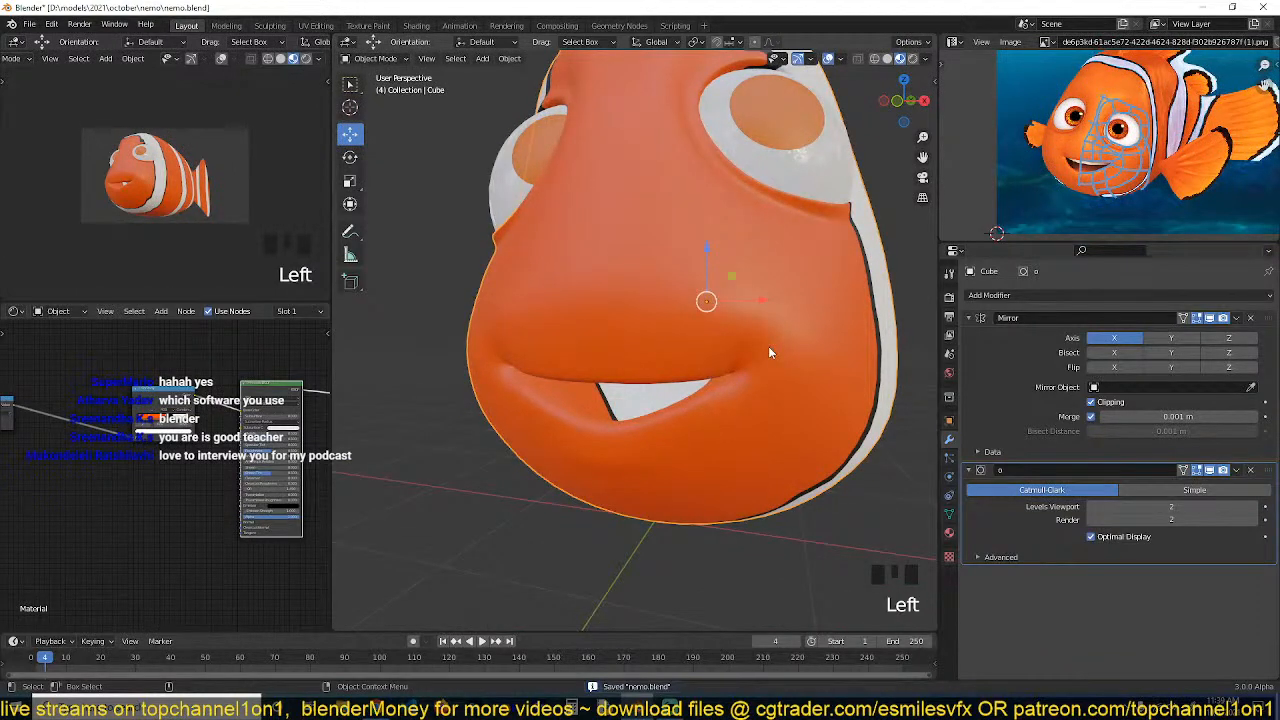
key("grave")
middle_click_drag(768, 346, 851, 399)
scroll(757, 331, "down", 5)
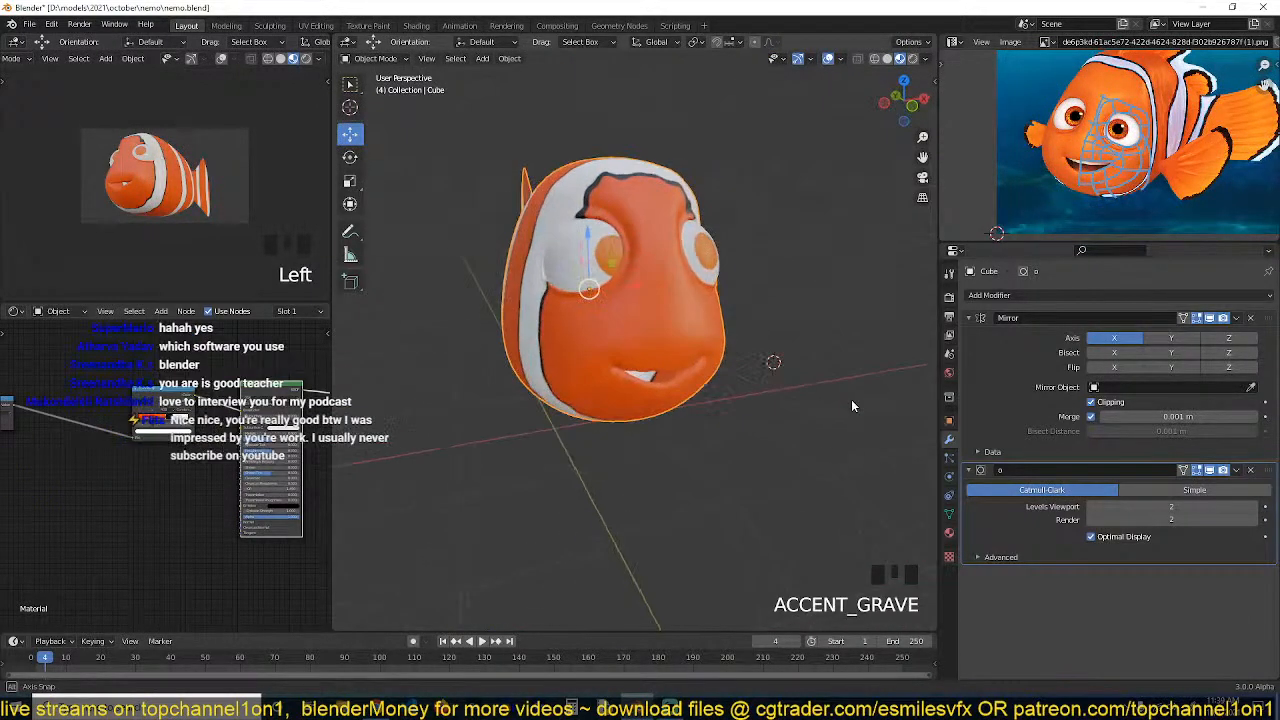
key("grave")
middle_click_drag(442, 214, 597, 290)
left_click(597, 295)
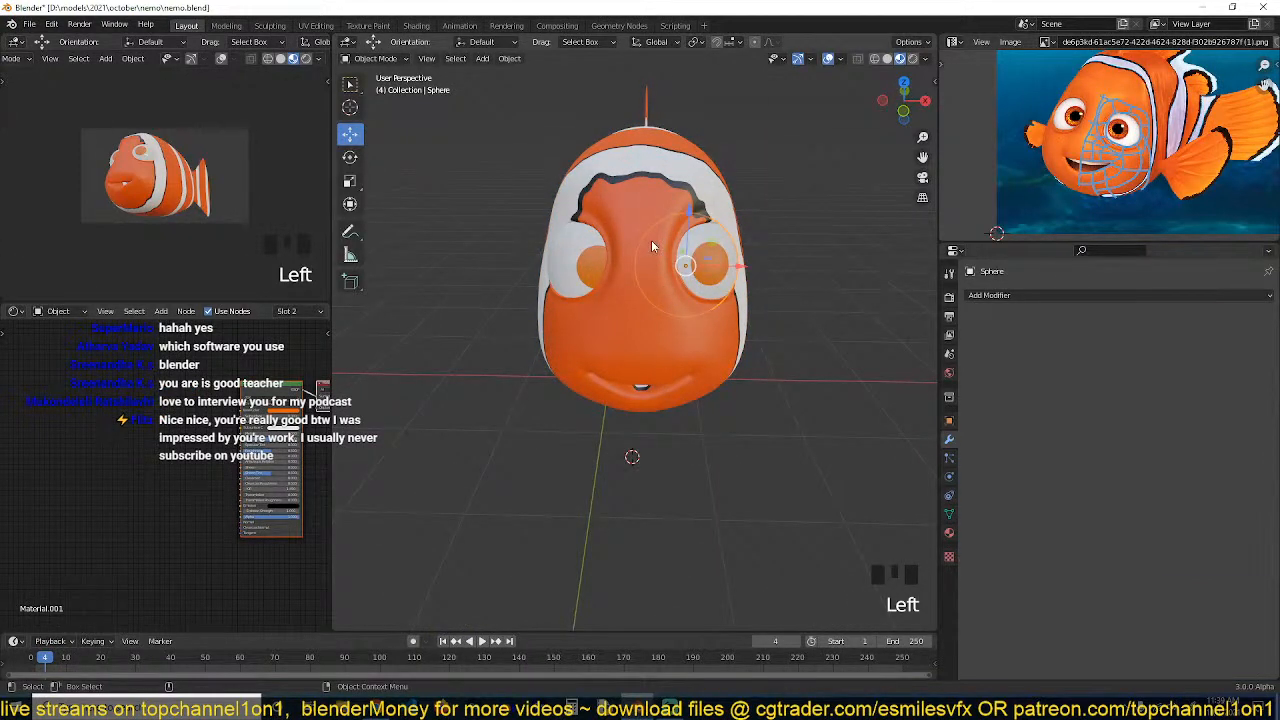
left_click(652, 246)
scroll(694, 279, "up", 2)
key("grave")
middle_click_drag(694, 279, 688, 240)
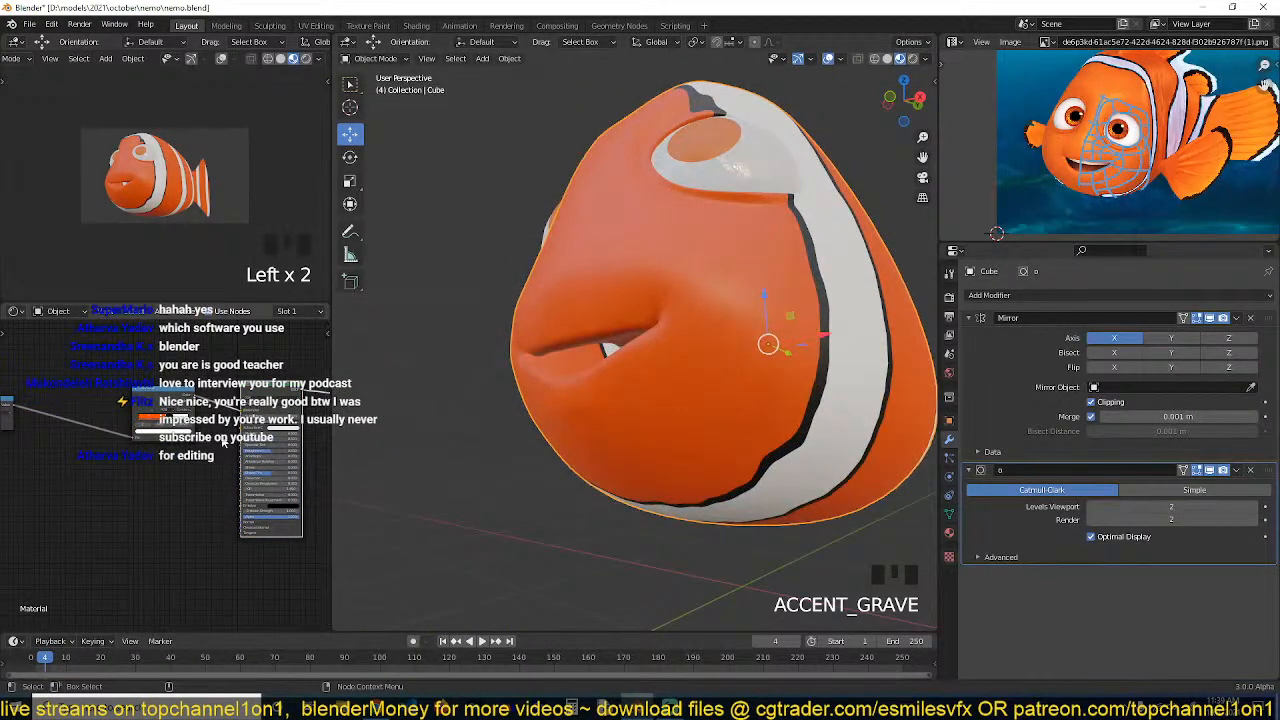
key("ctrl+s")
scroll(110, 425, "up", 2)
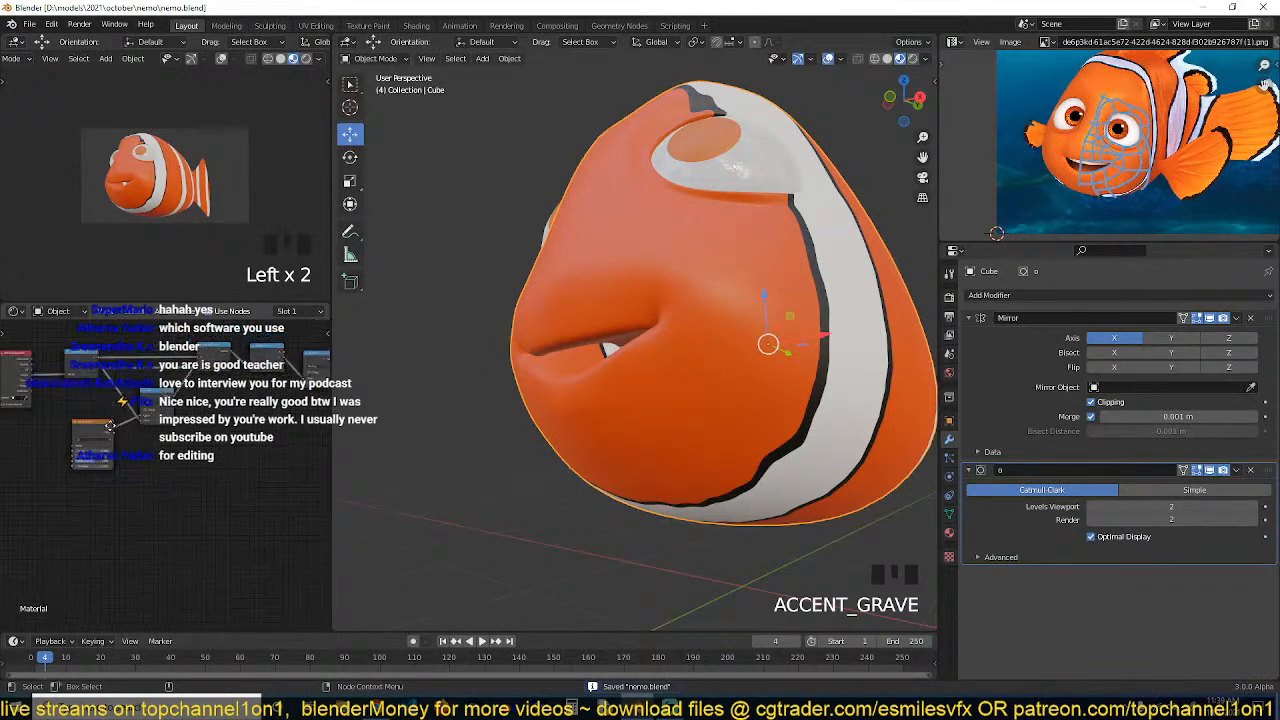
Add a texture node to the body material in the shader editor and preview its output
key("shift+a")
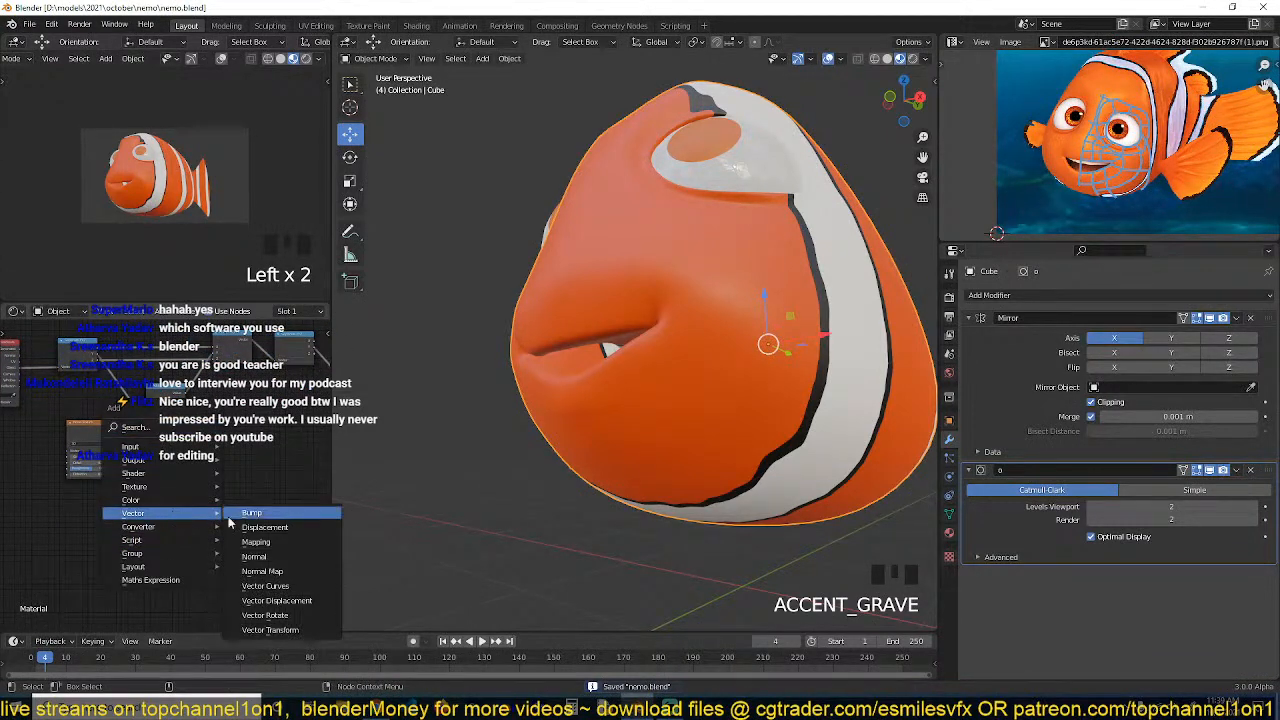
mouse_move(152, 488)
left_click(281, 470)
left_click(223, 487)
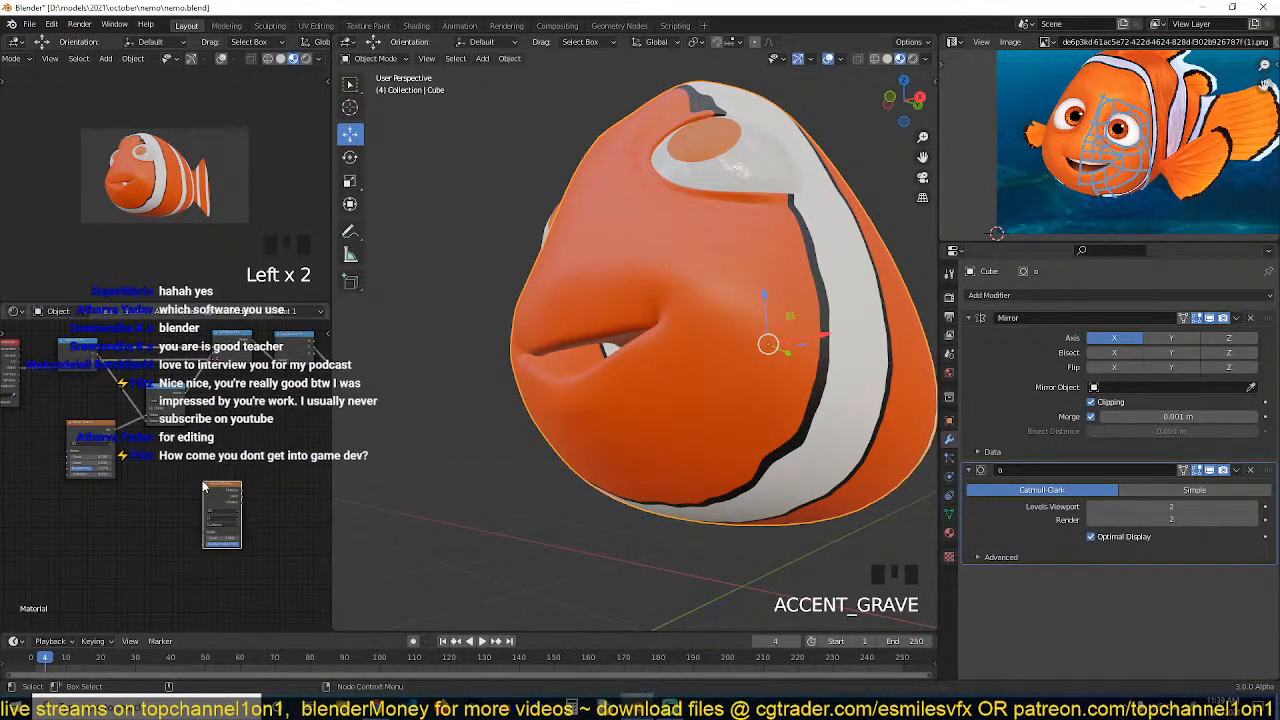
left_click(223, 487, "ctrl+shift")
middle_click_drag(237, 491, 205, 490)
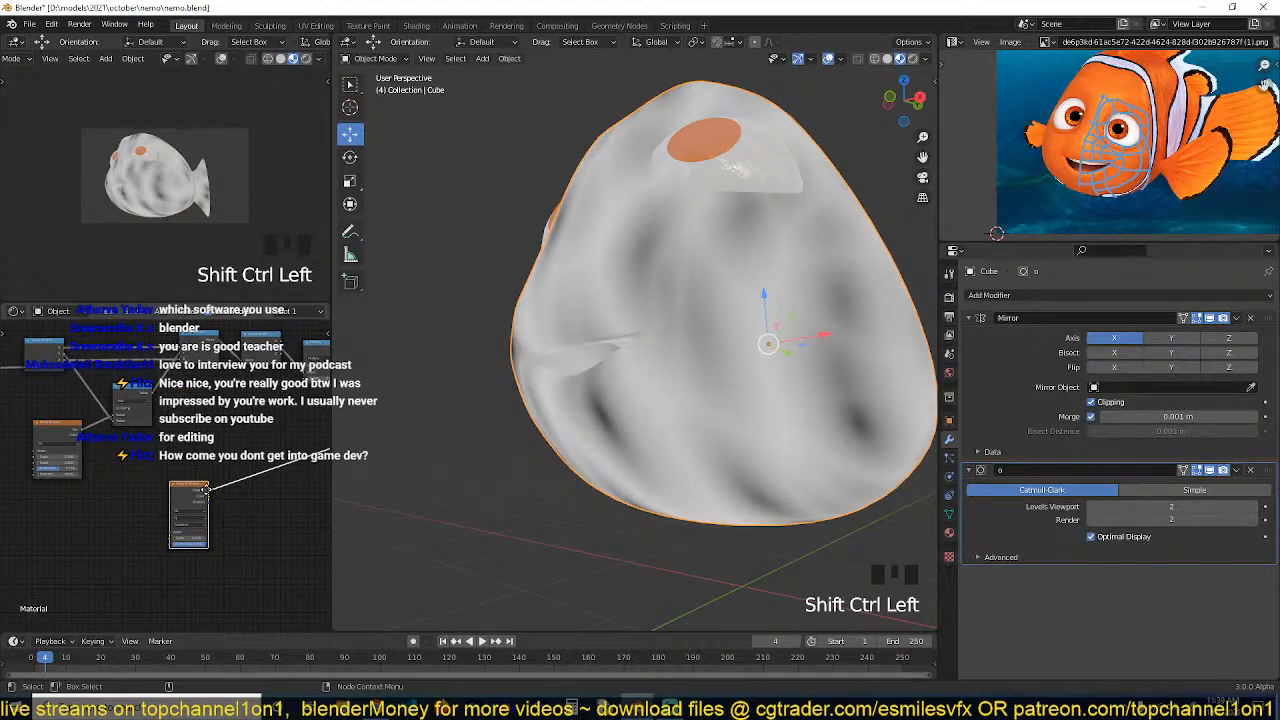
Add texture coordinate and mapping nodes to the texture with Node Wrangler and connect them
left_click(178, 489)
key("ctrl+t")
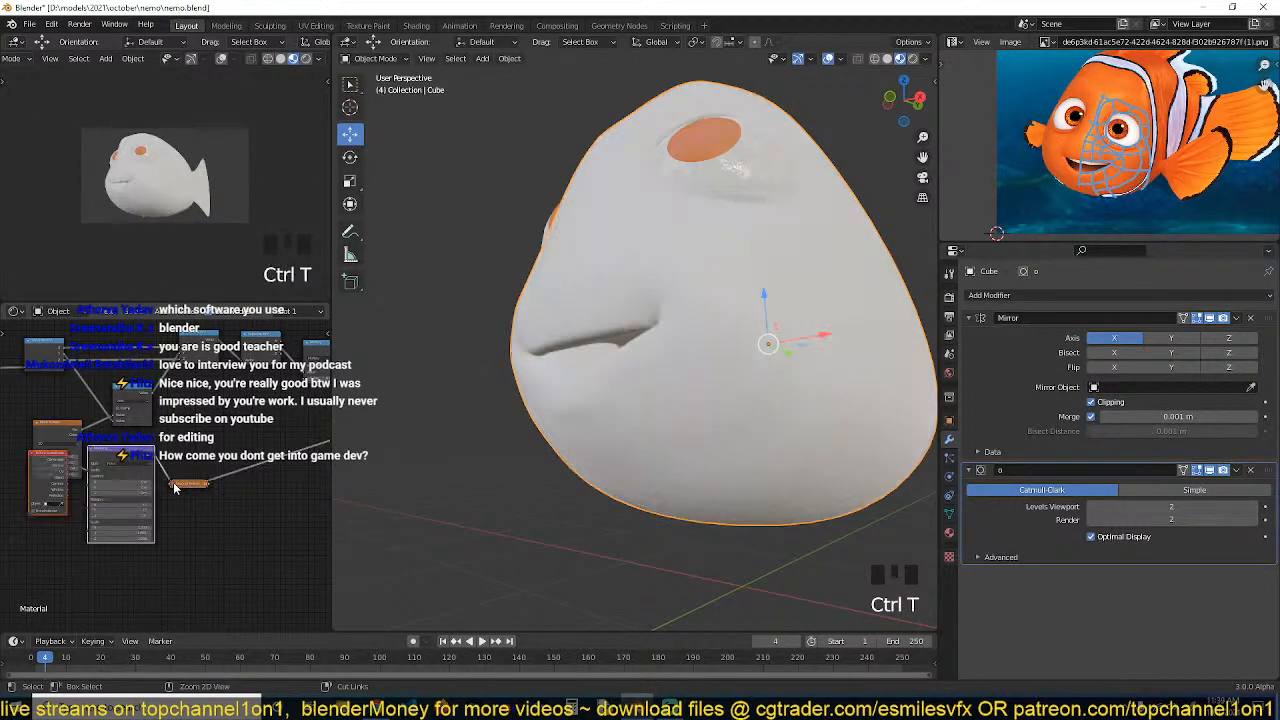
left_click_drag(186, 406, 165, 478)
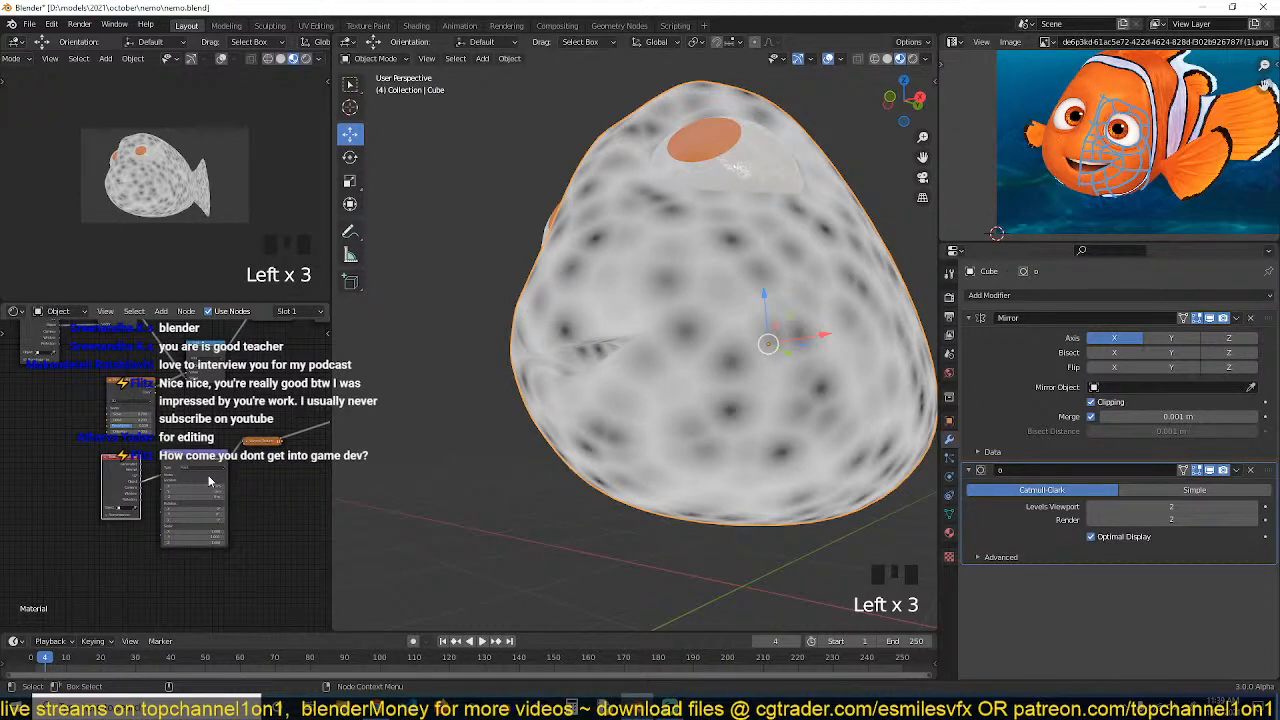
scroll(250, 483, "up", 2)
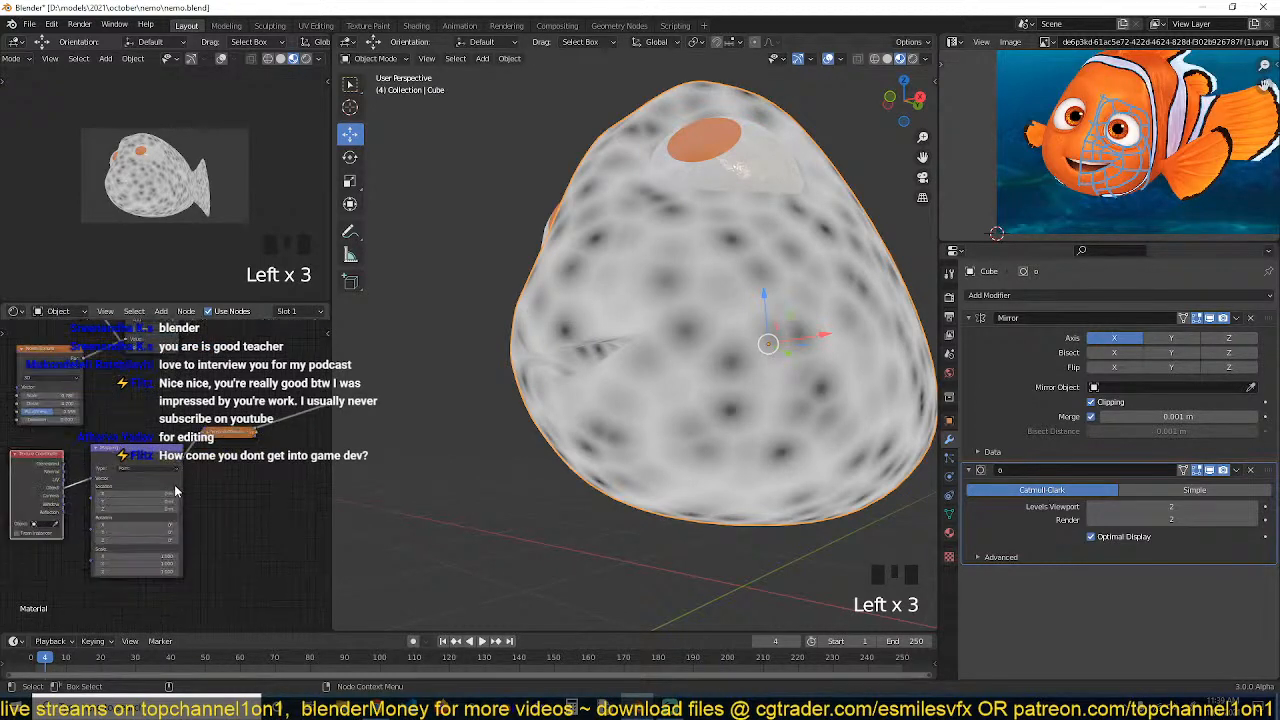
Save the file and reposition the Voronoi texture nodes in the shader editor
key("ctrl+s")
left_click(213, 436)
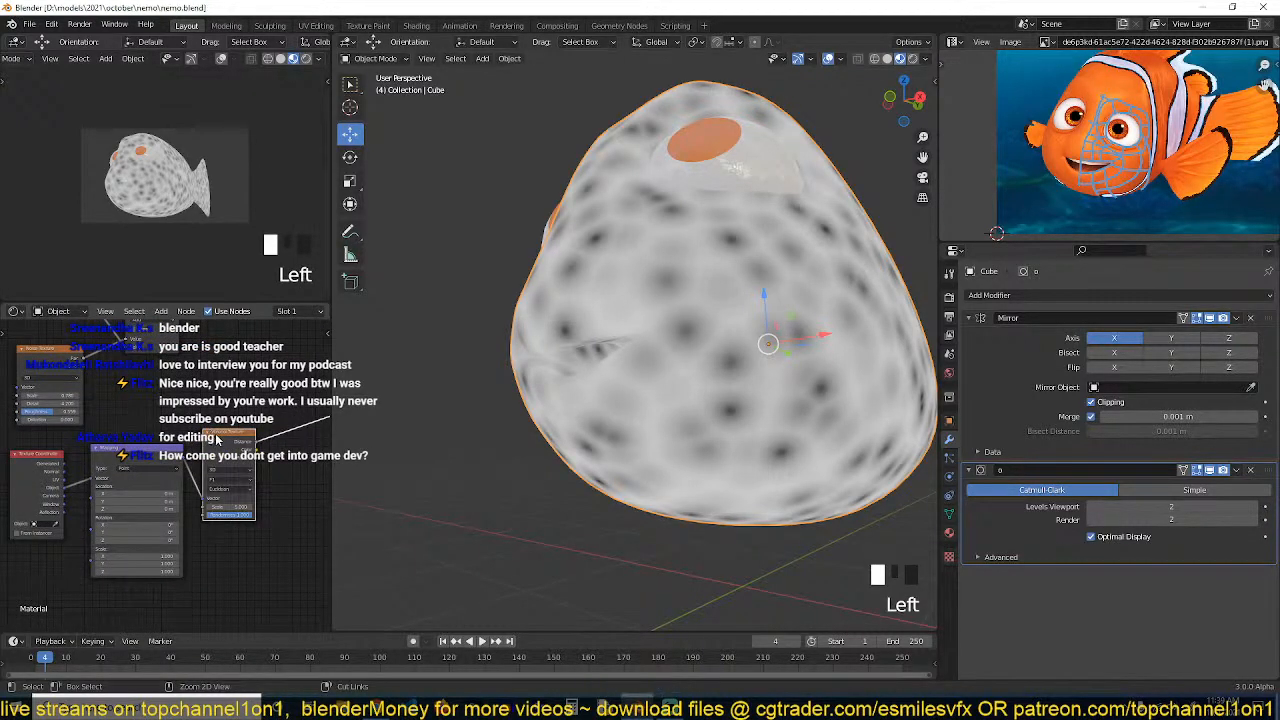
key("grave")
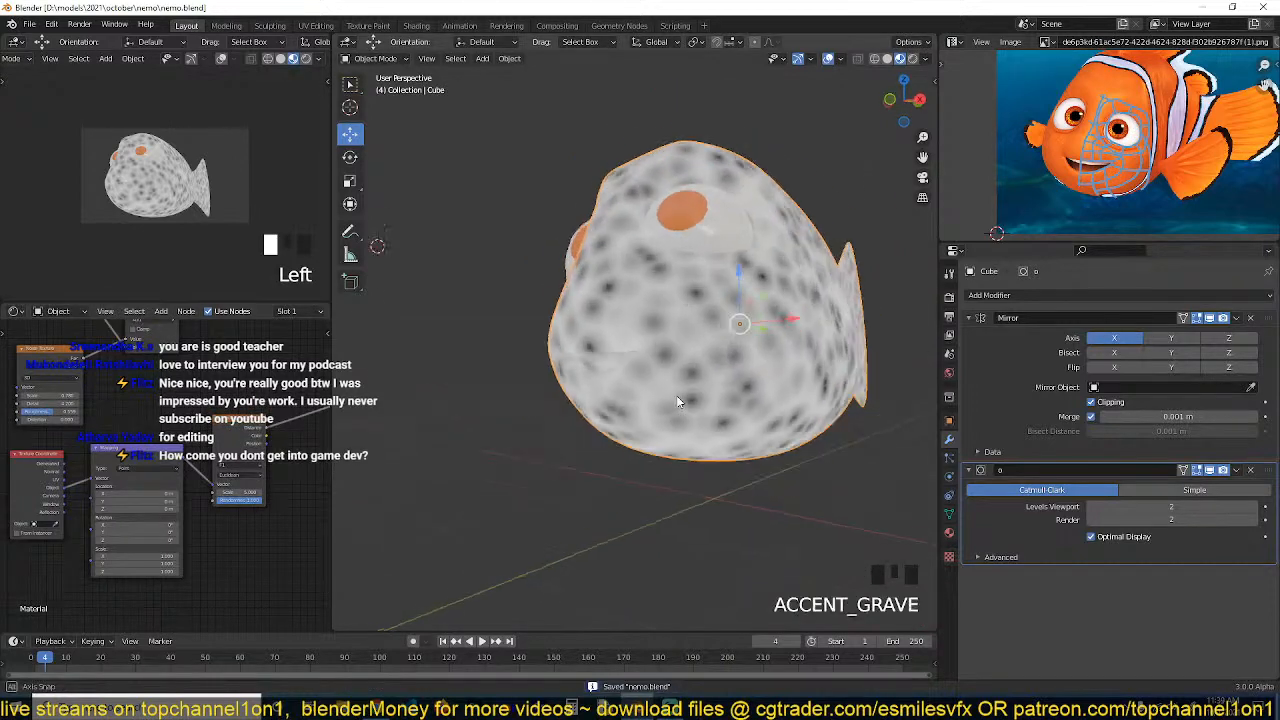
left_click_drag(226, 425, 213, 406)
middle_click_drag(245, 432, 153, 461)
Add a Math node set to Power after the Voronoi texture
key("shift+a")
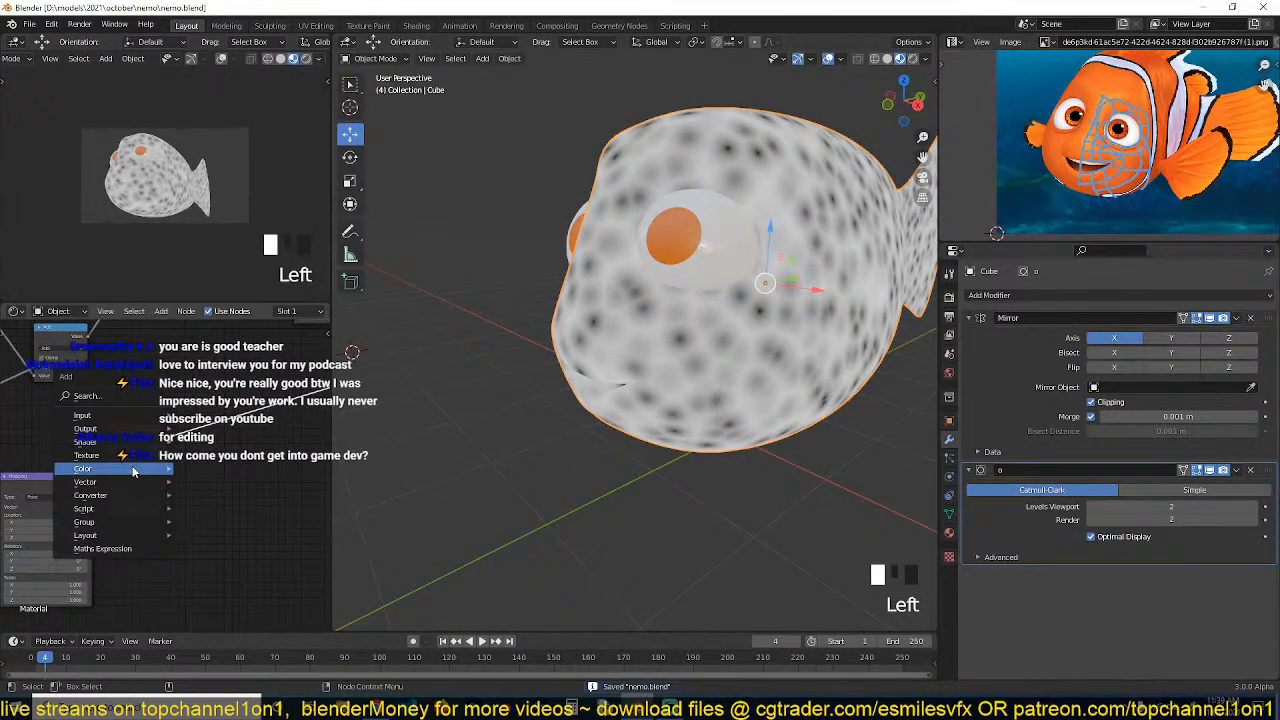
mouse_move(100, 495)
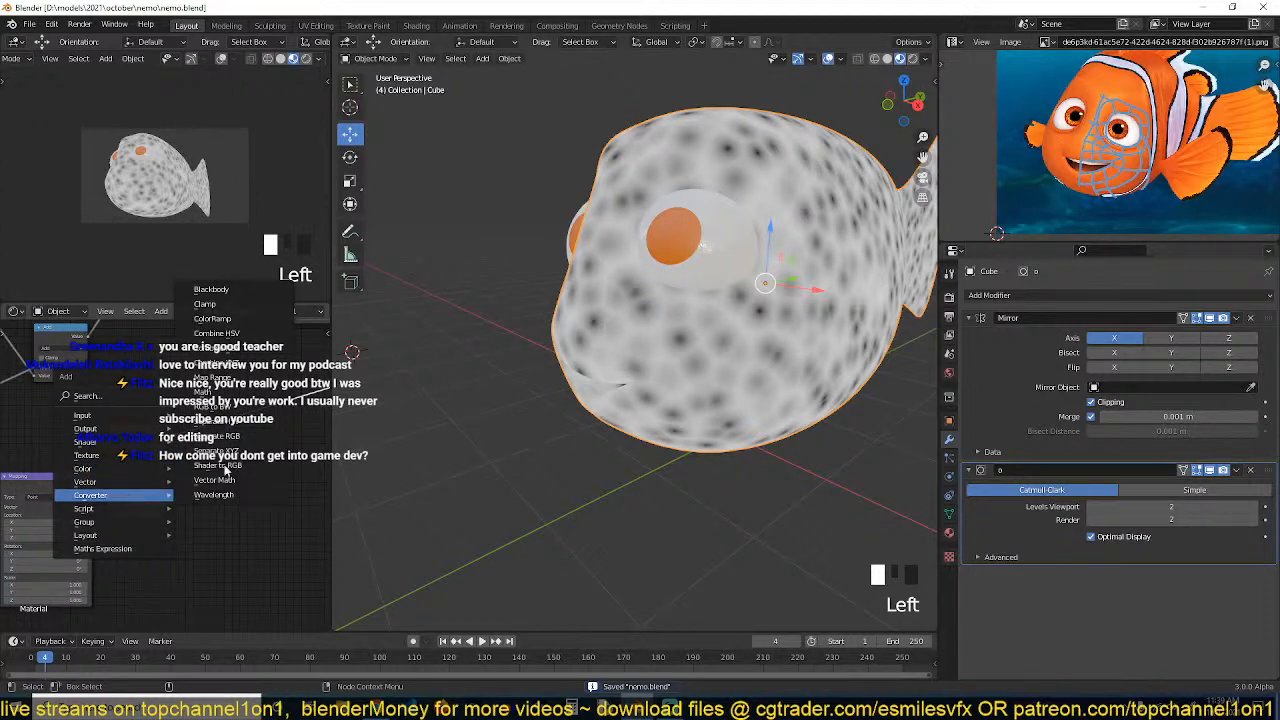
left_click(240, 393)
left_click(192, 411)
left_click(216, 432)
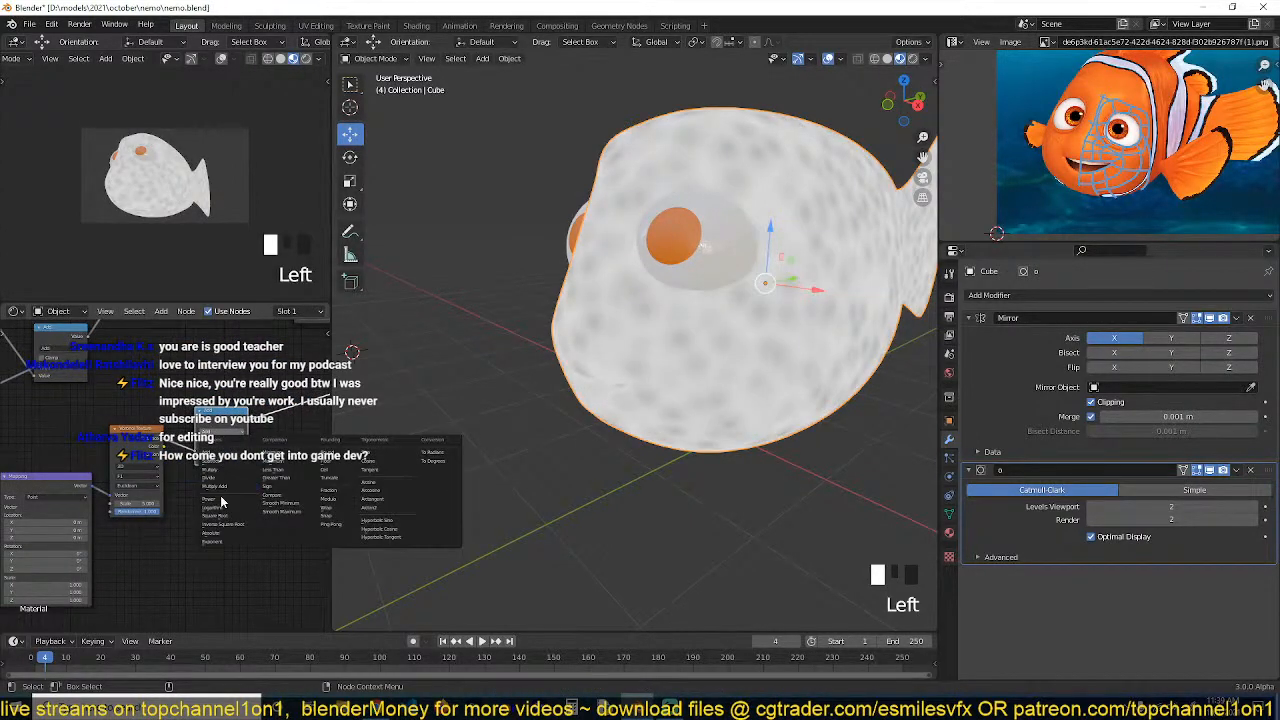
left_click(221, 504)
Save the file
scroll(506, 420, "up", 2)
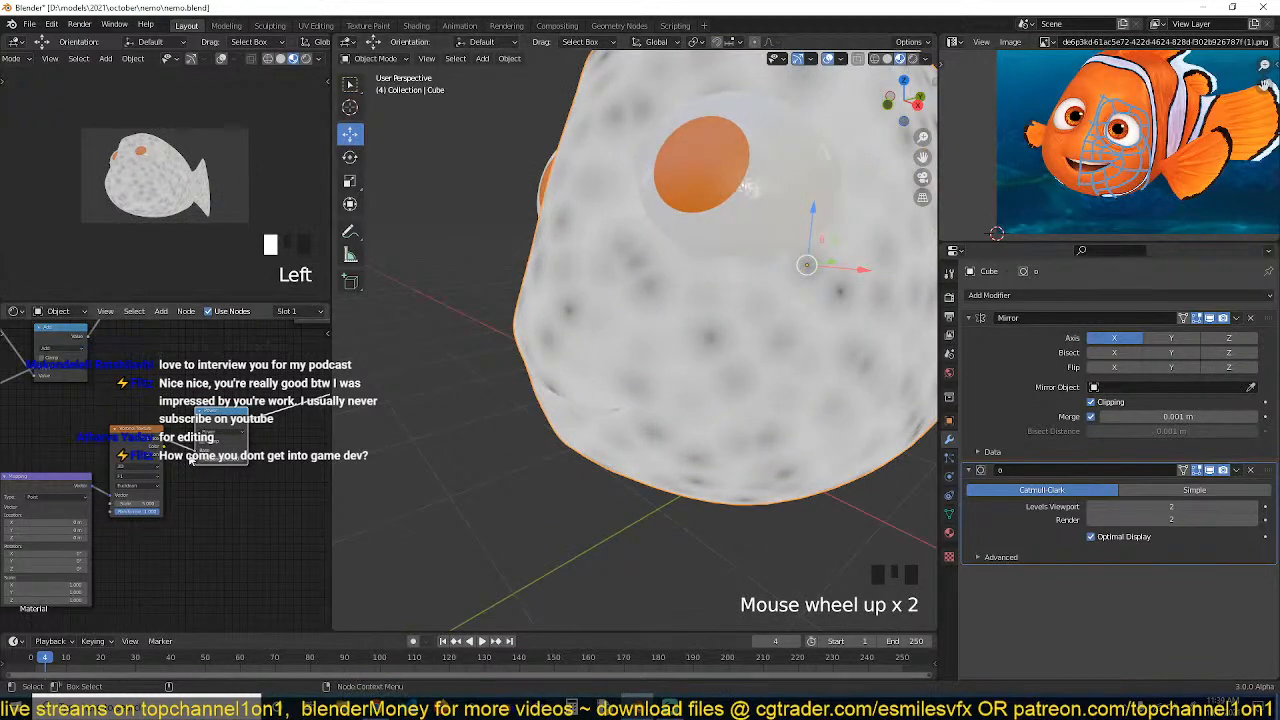
scroll(190, 460, "up", 2)
scroll(543, 455, "down", 3)
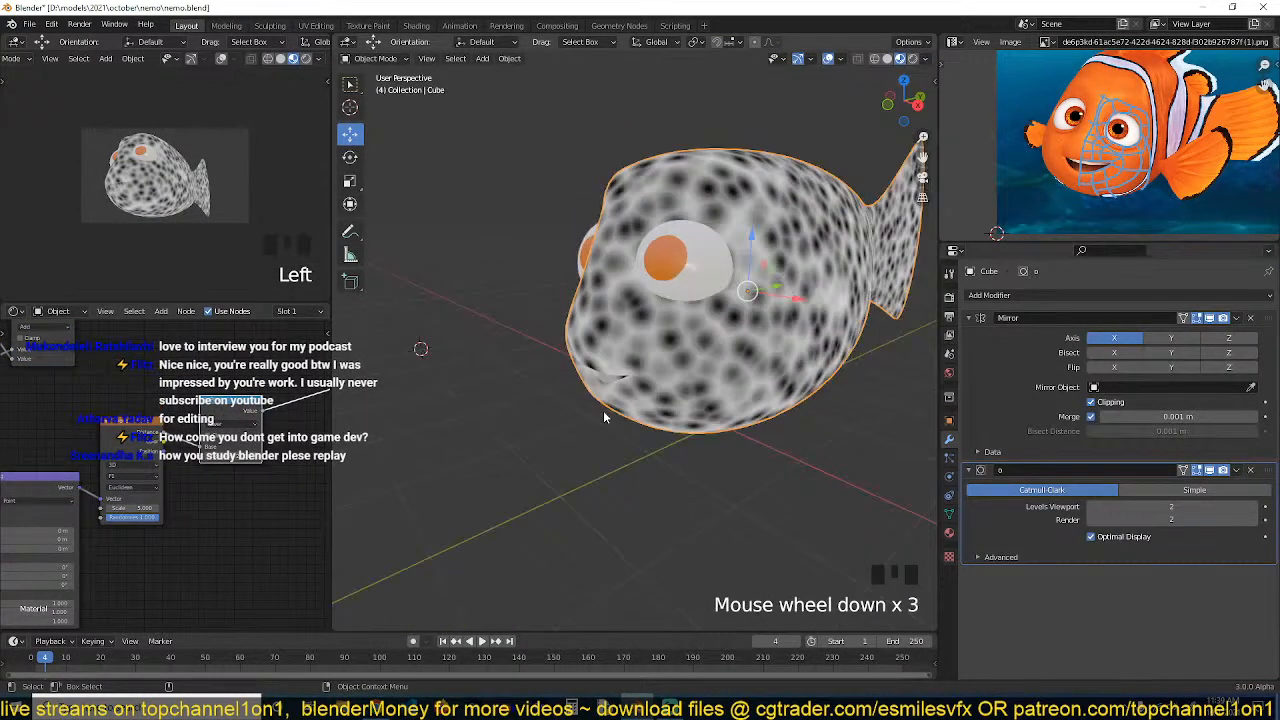
key("ctrl+s")
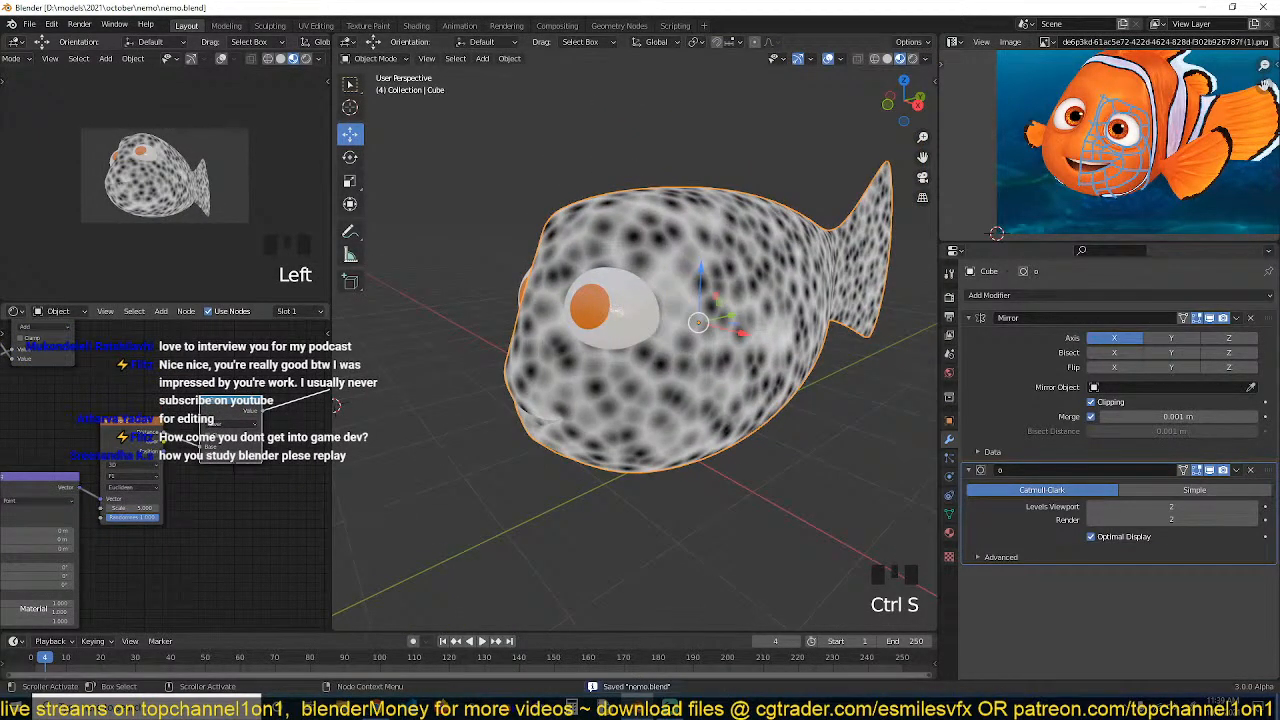
Adjust the Power node's exponent and save the file
mouse_move(230, 456)
left_mouse_down()
mouse_move(256, 456)
mouse_move(195, 456)
left_mouse_up()
key("ctrl+s")
middle_click_drag(243, 482, 192, 488)
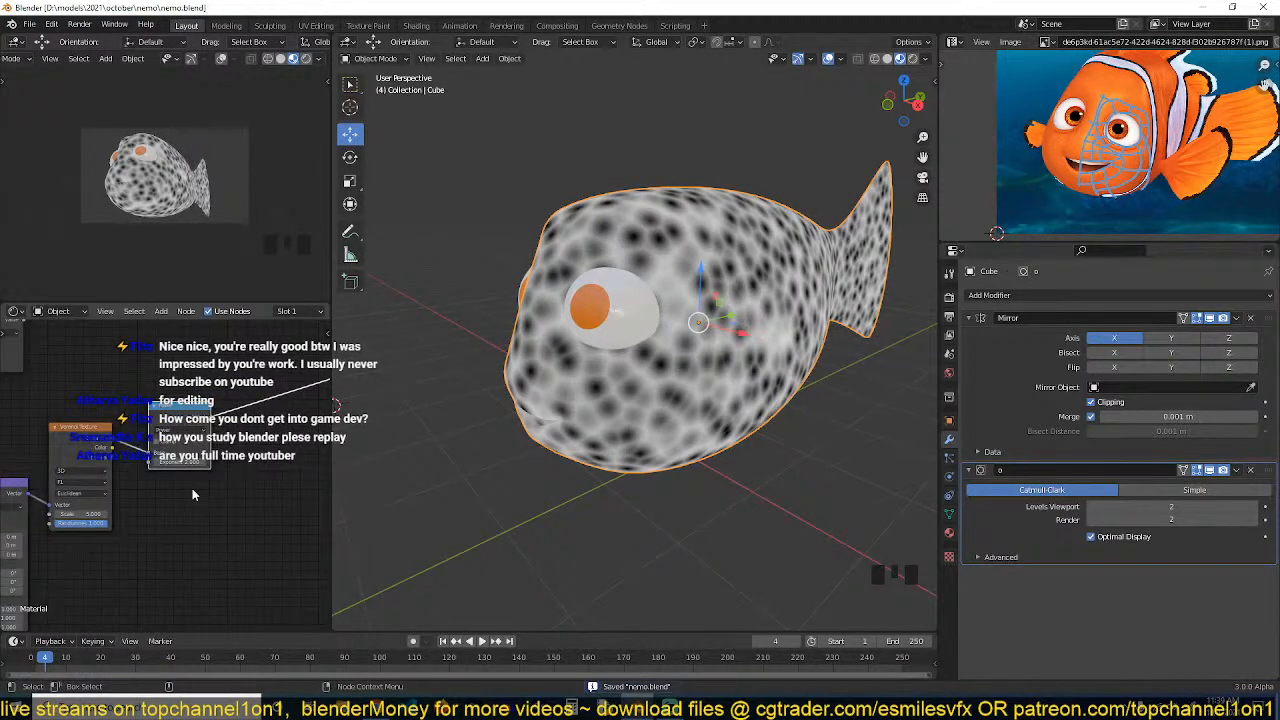
scroll(192, 486, "up", 2)
left_click_drag(190, 460, 191, 460)
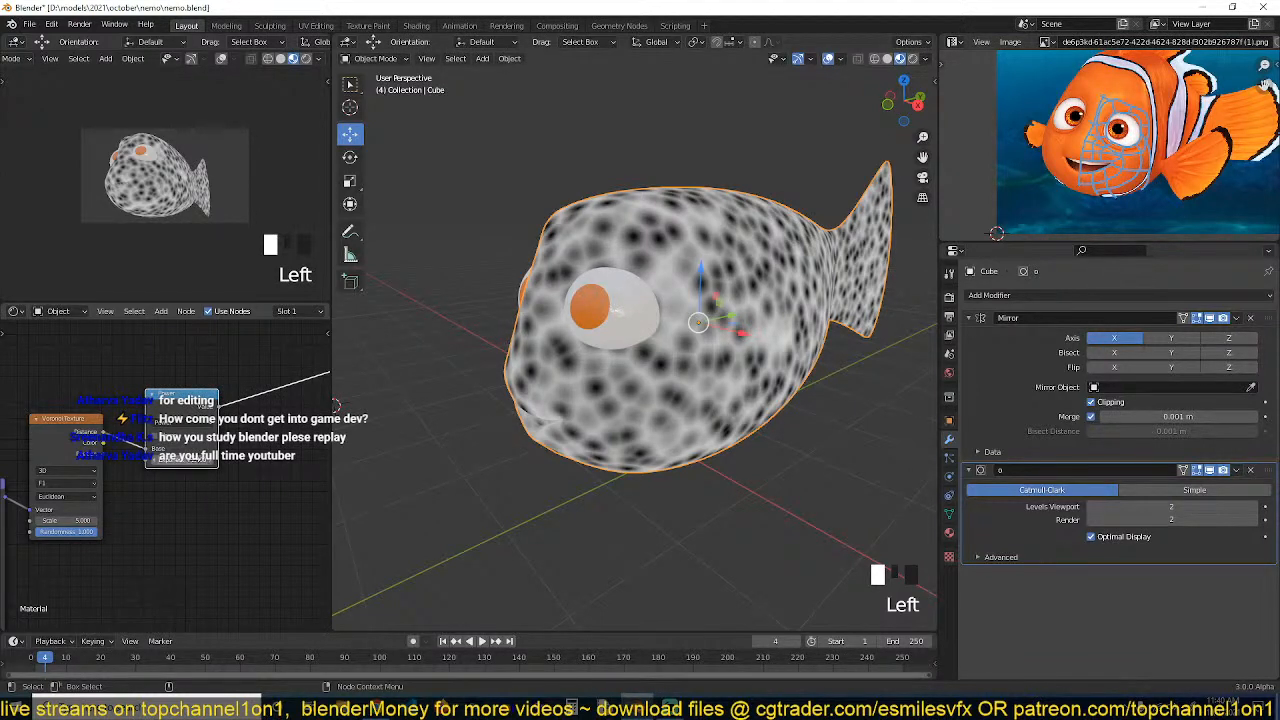
left_click_drag(197, 461, 205, 461)
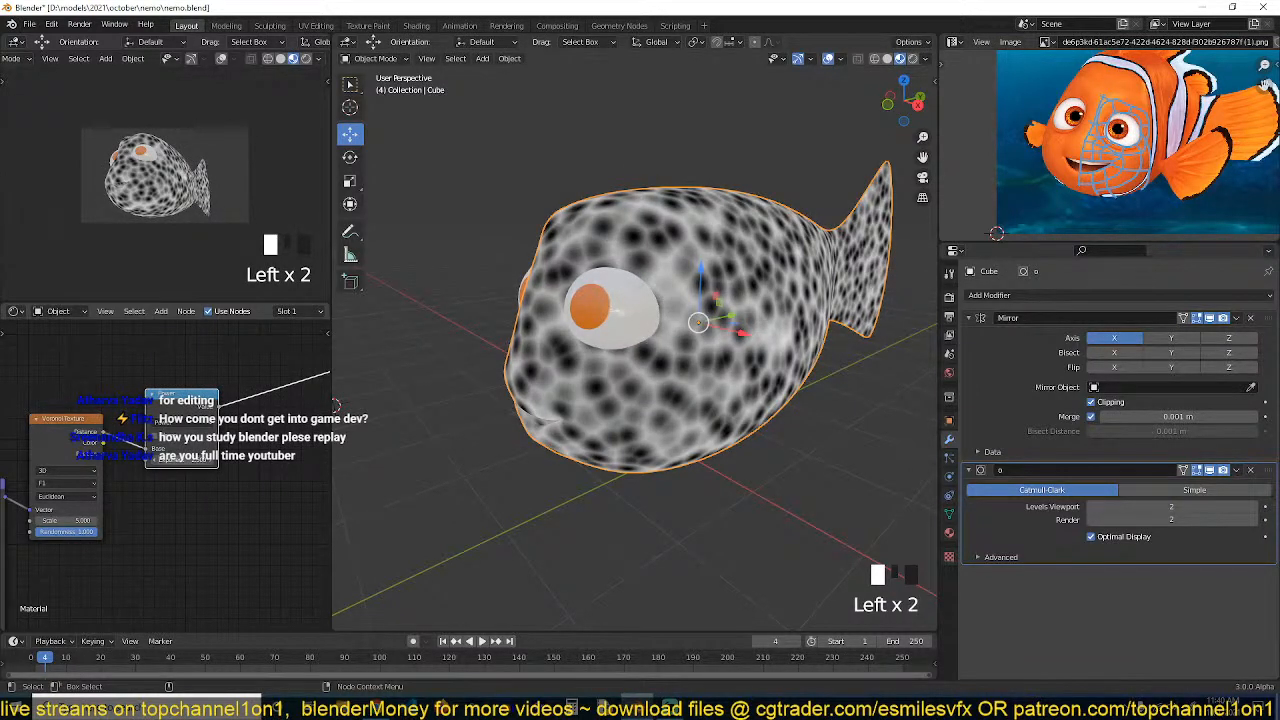
key("ctrl+s")
Reposition the Mapping and Voronoi nodes and adjust the Voronoi texture's scale
middle_click_drag(149, 520, 237, 478)
middle_click_drag(89, 482, 141, 473)
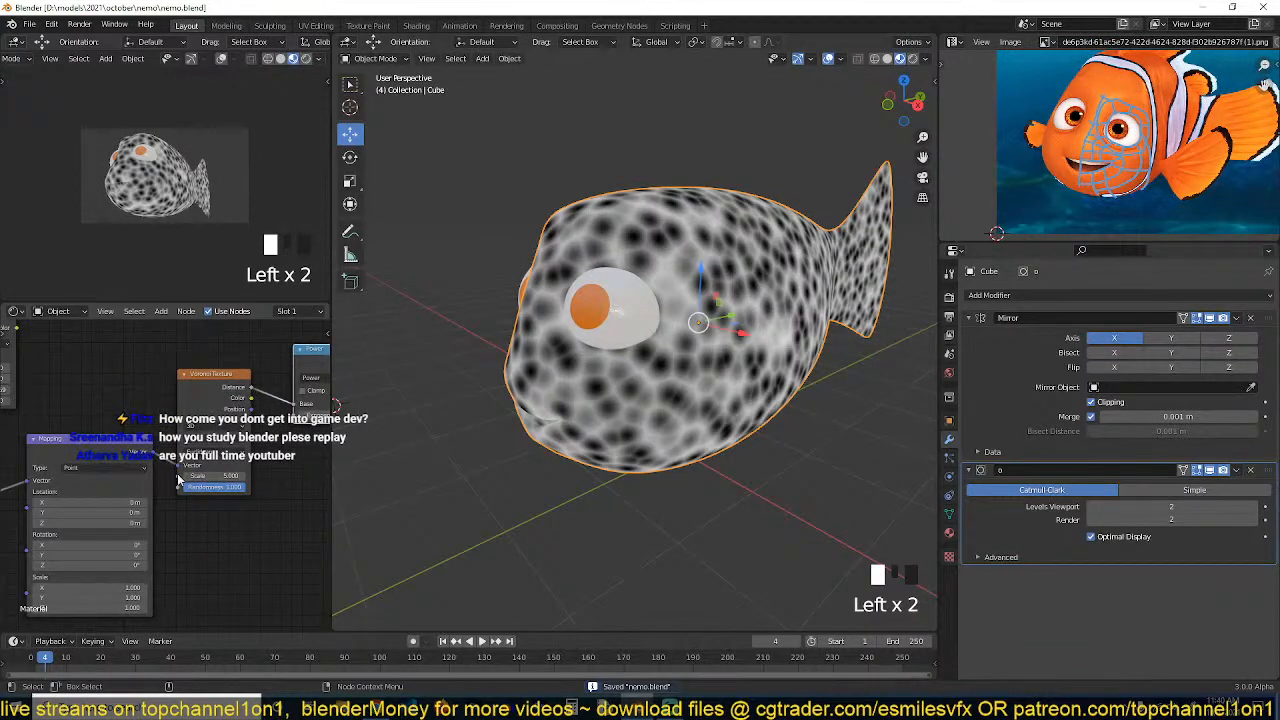
left_click_drag(205, 475, 245, 475)
scroll(247, 494, "down", 3)
scroll(249, 465, "down", 6)
middle_click_drag(322, 414, 136, 505)
Connect the Power node's output to the Principled BSDF's Roughness input in a maximized node view
key("ctrl+space")
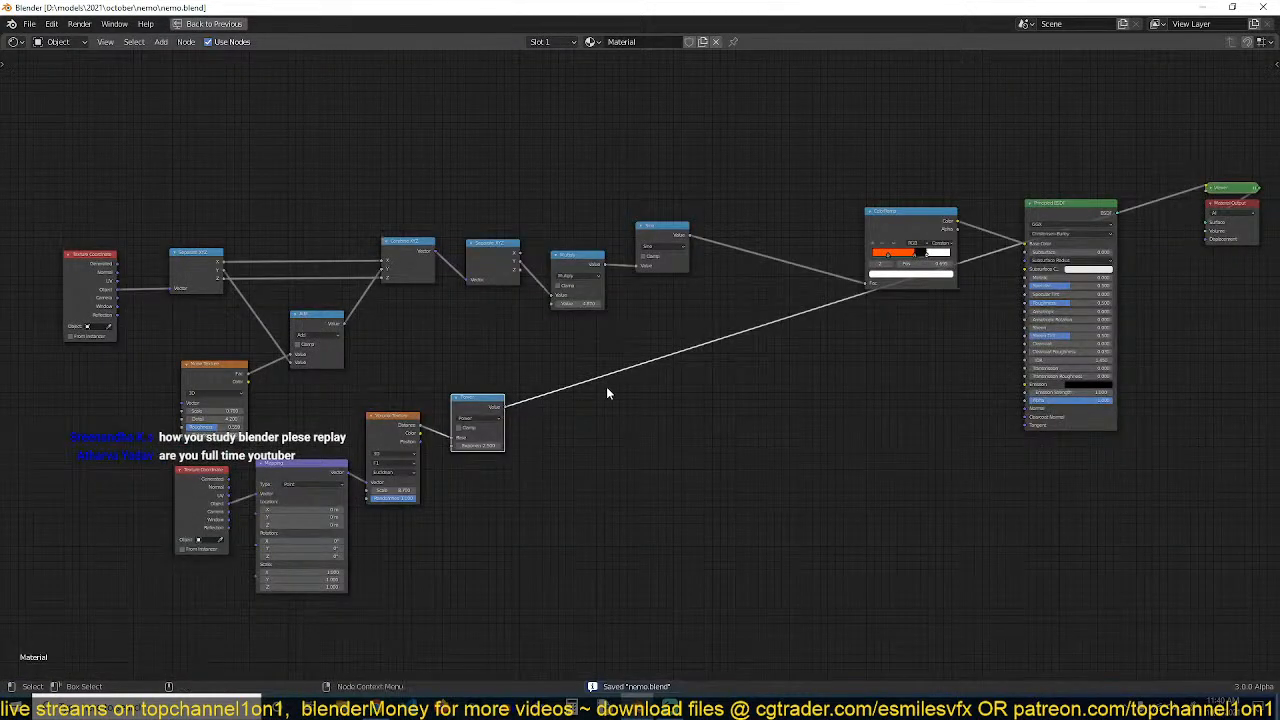
scroll(452, 428, "down", 1)
left_click_drag(353, 446, 869, 340)
left_click(912, 257, "ctrl+shift")
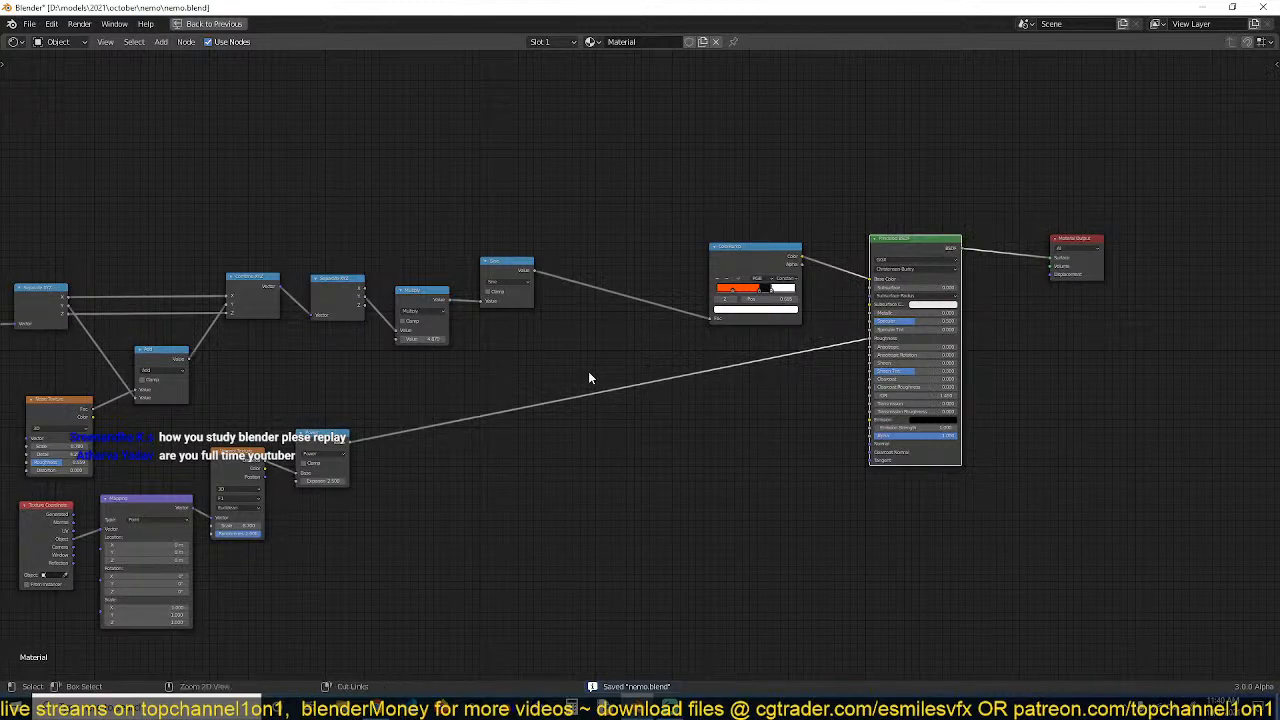
key("ctrl+space")
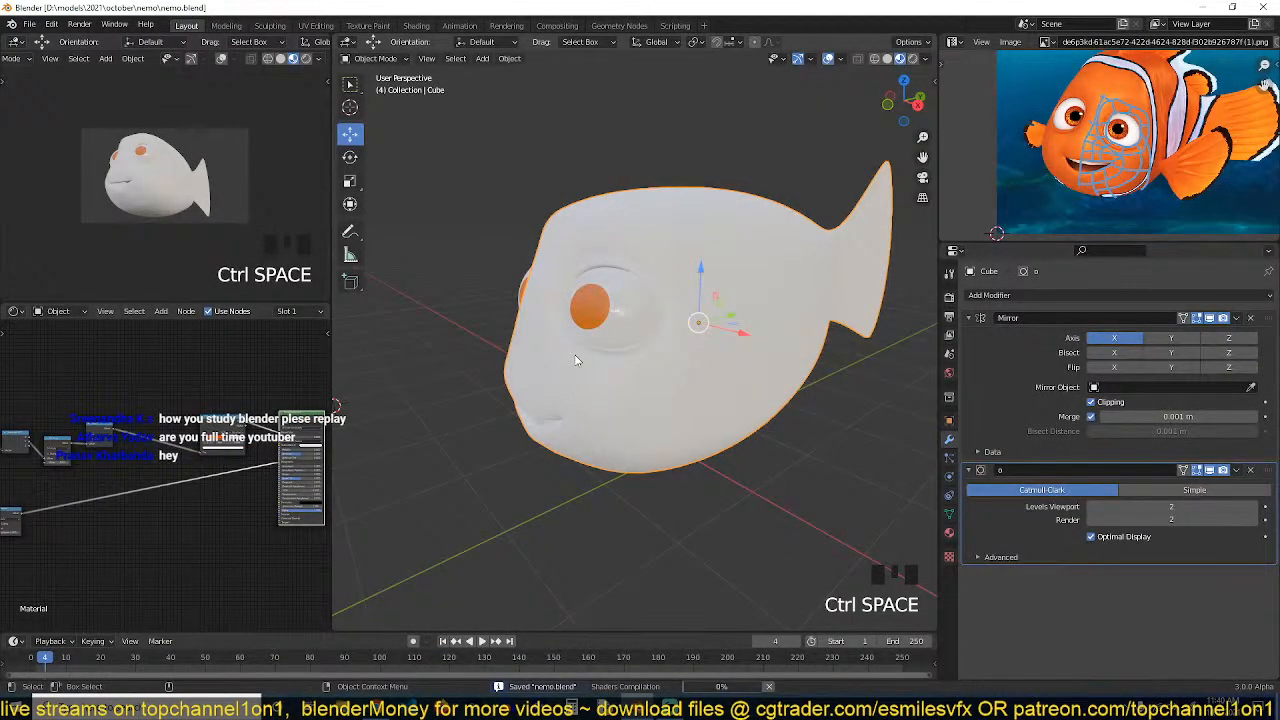
Inspect the textured fish in the viewport from several angles
scroll(576, 360, "up", 1)
key("grave")
mouse_move(577, 360)
middle_mouse_down()
mouse_move(597, 266)
mouse_move(654, 231)
mouse_move(519, 316)
mouse_move(489, 362)
middle_mouse_up()
scroll(654, 232, "up", 2)
key("grave")
key("grave")
Rearrange the Voronoi and Power nodes in the shader editor and save the file
middle_click_drag(155, 508, 223, 471)
key("shift+a")
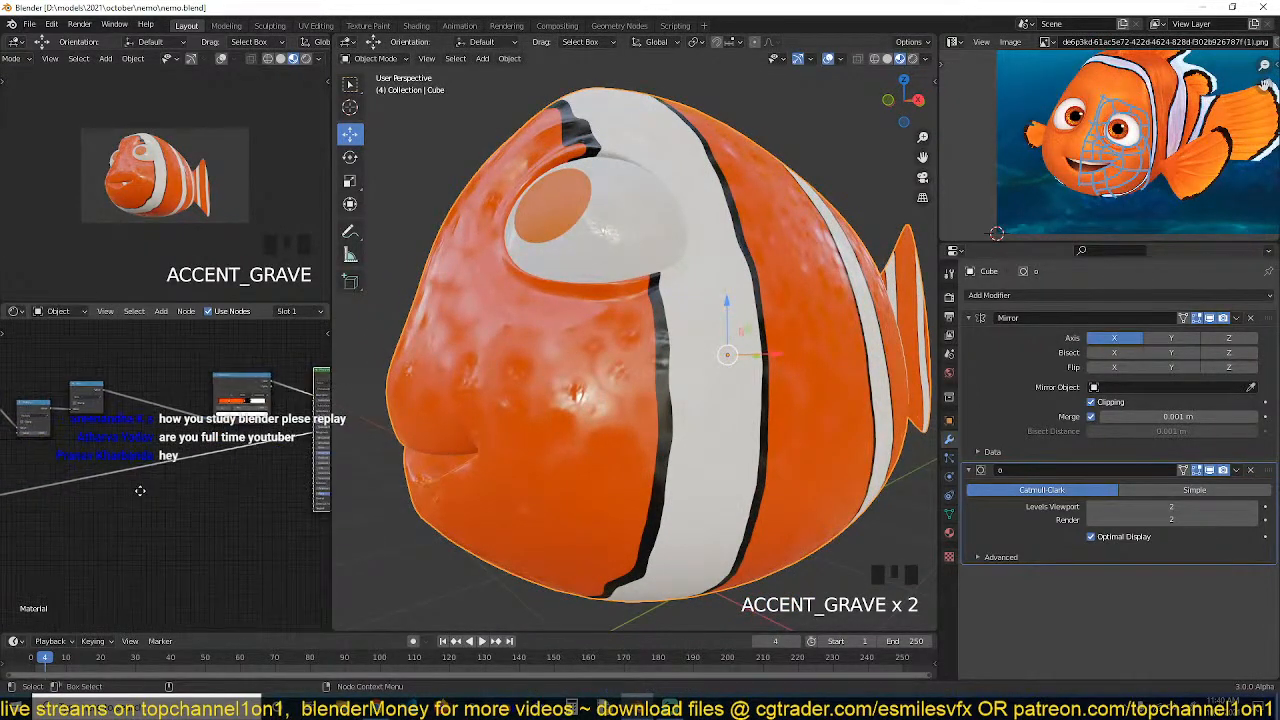
mouse_move(133, 491)
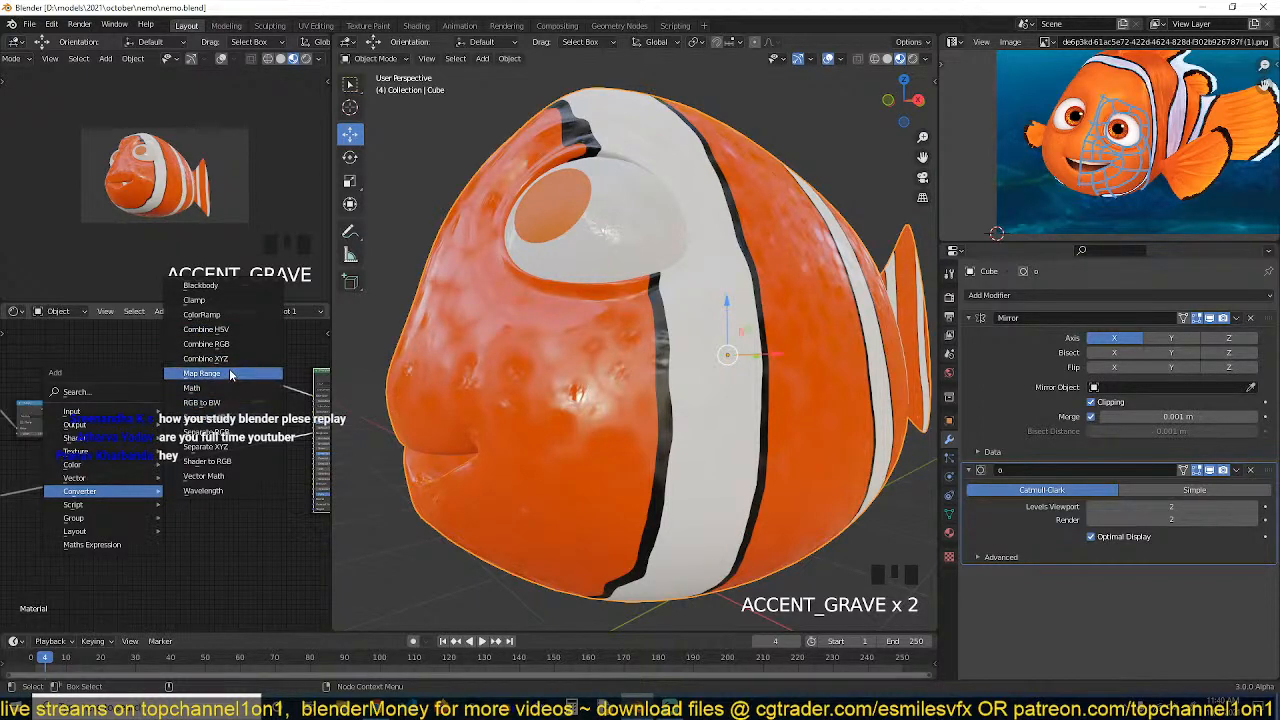
middle_click_drag(555, 390, 453, 425)
middle_click_drag(168, 505, 229, 484)
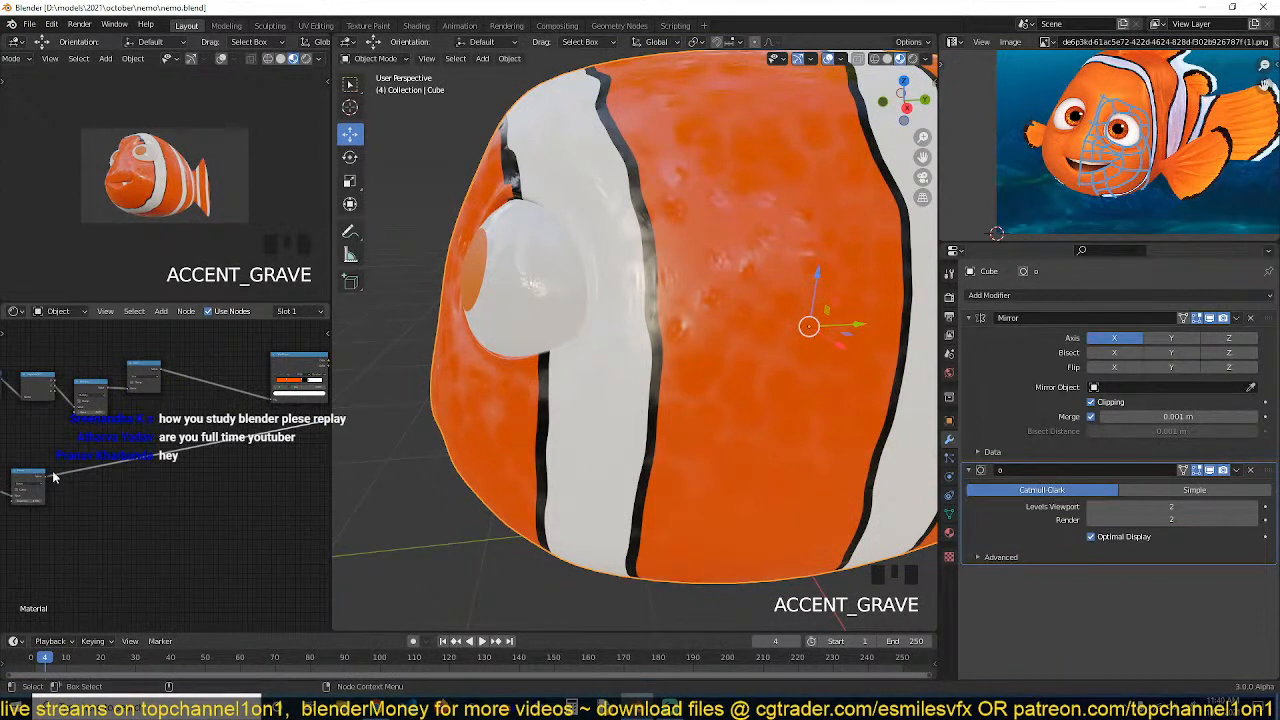
left_click_drag(36, 471, 176, 437)
middle_click_drag(280, 412, 158, 461)
key("ctrl+s")
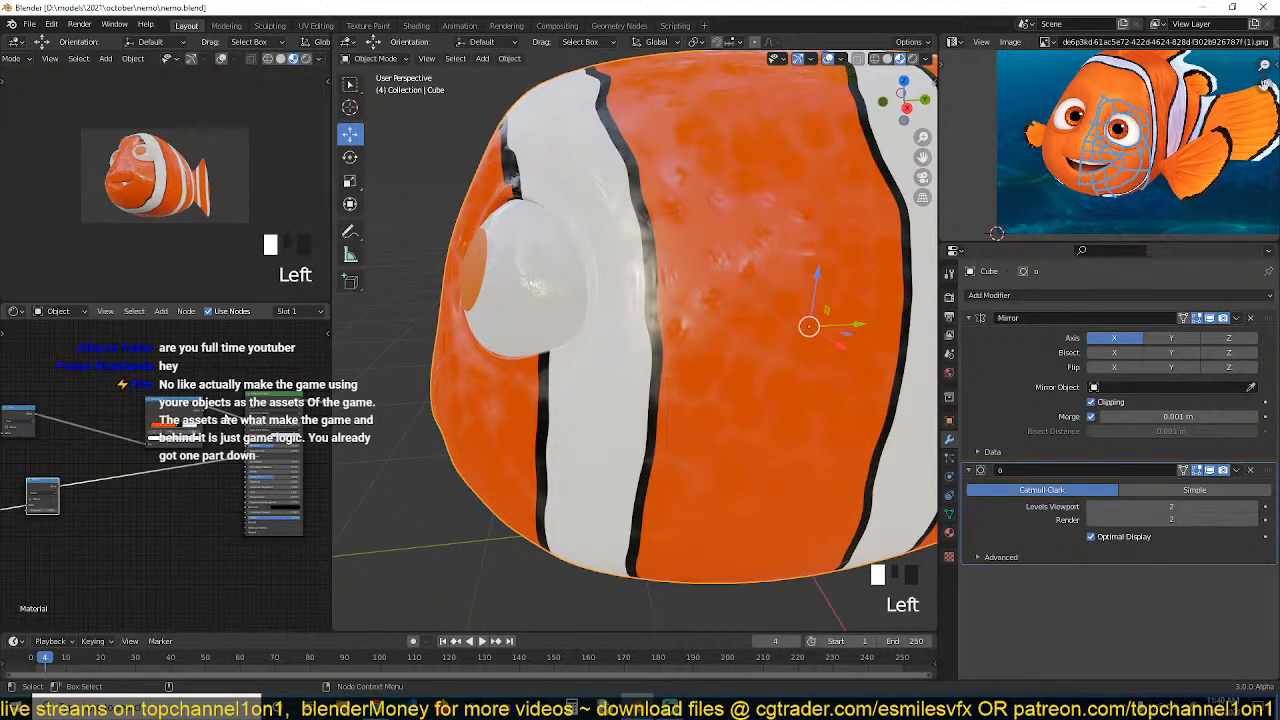
Orbit around the head to check the roughness texture and save the file
middle_click_drag(68, 470, 93, 452)
scroll(82, 458, "up", 2)
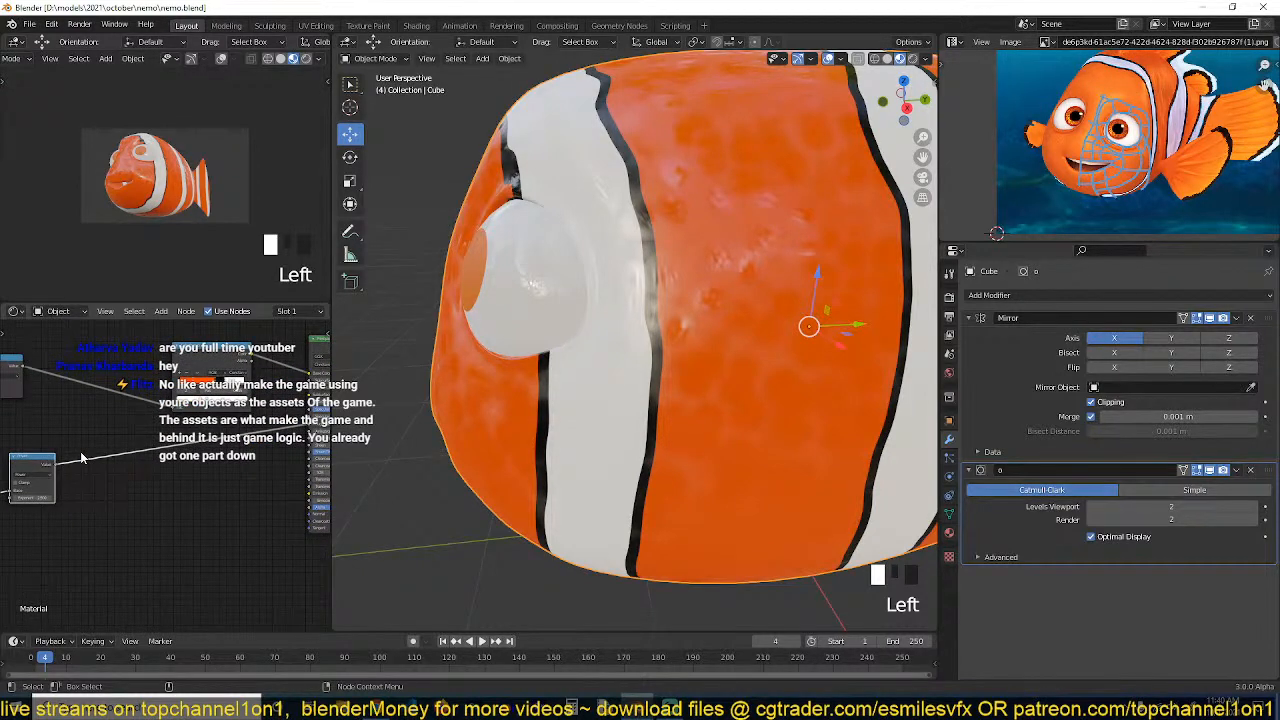
scroll(82, 458, "down", 2)
scroll(556, 350, "down", 1)
middle_click_drag(556, 350, 676, 350)
middle_click_drag(175, 451, 177, 434)
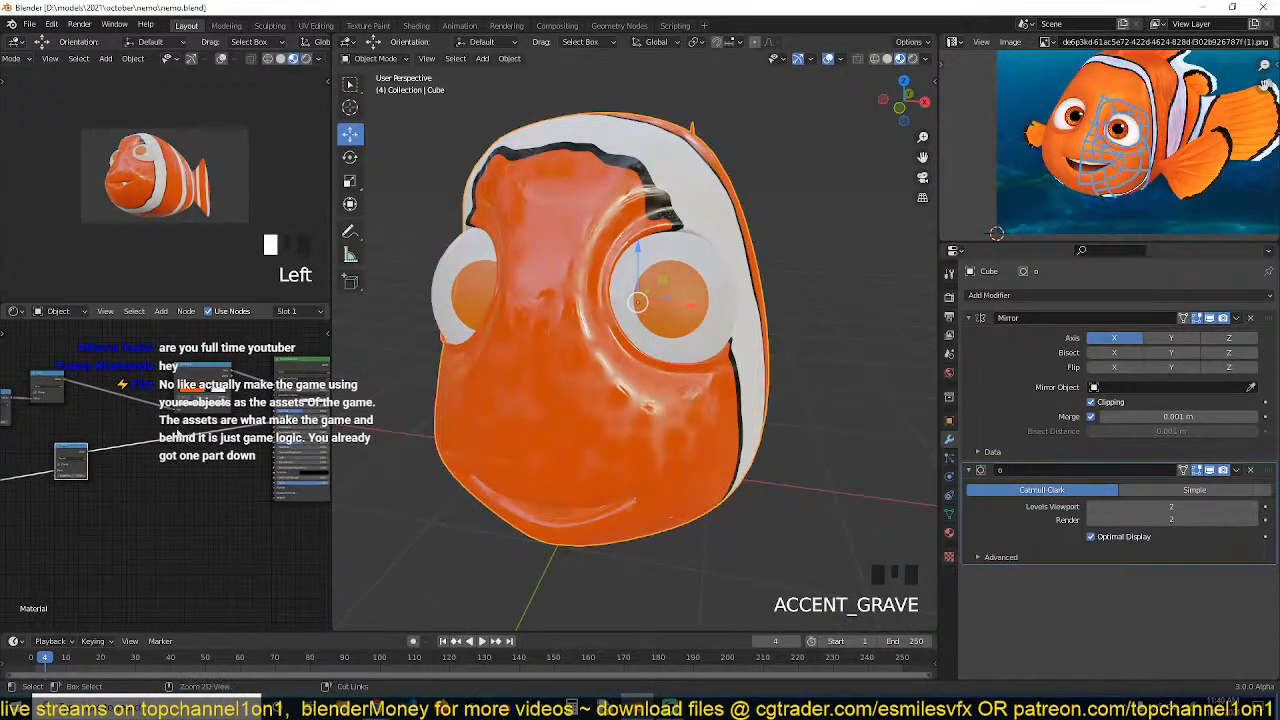
key("ctrl+s")
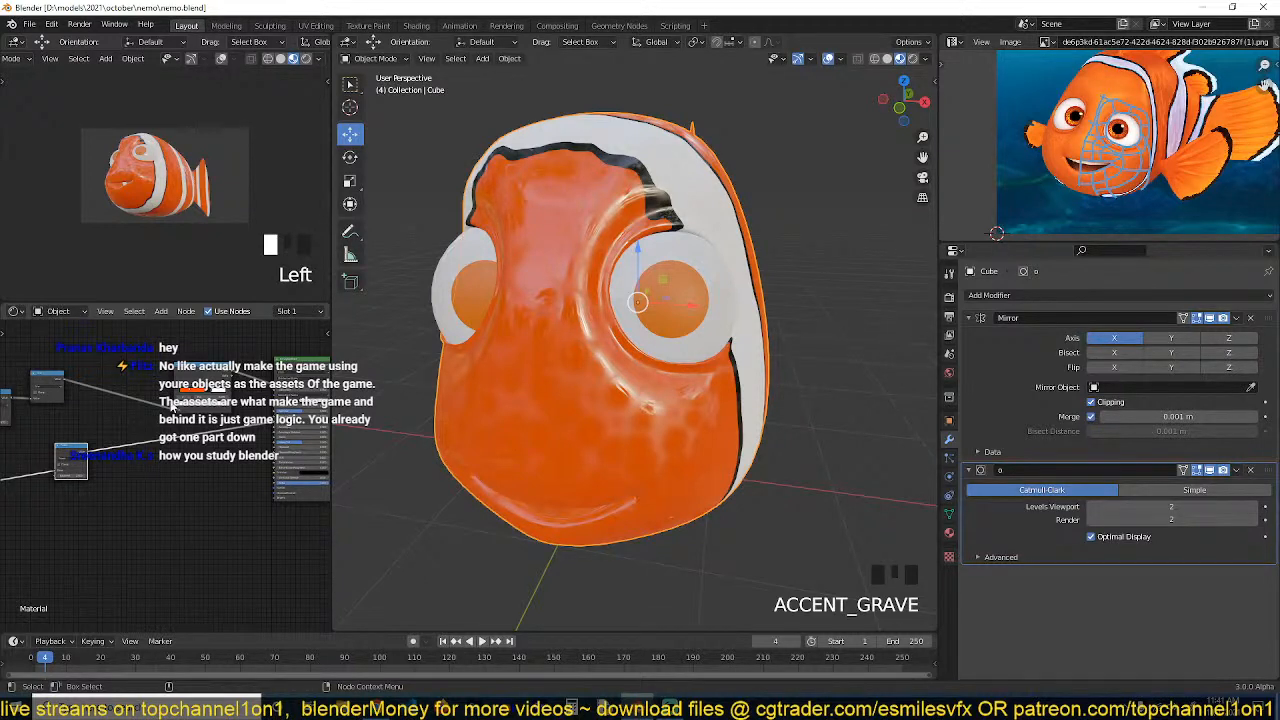
middle_click_drag(158, 434, 200, 407)
key("ctrl+s")
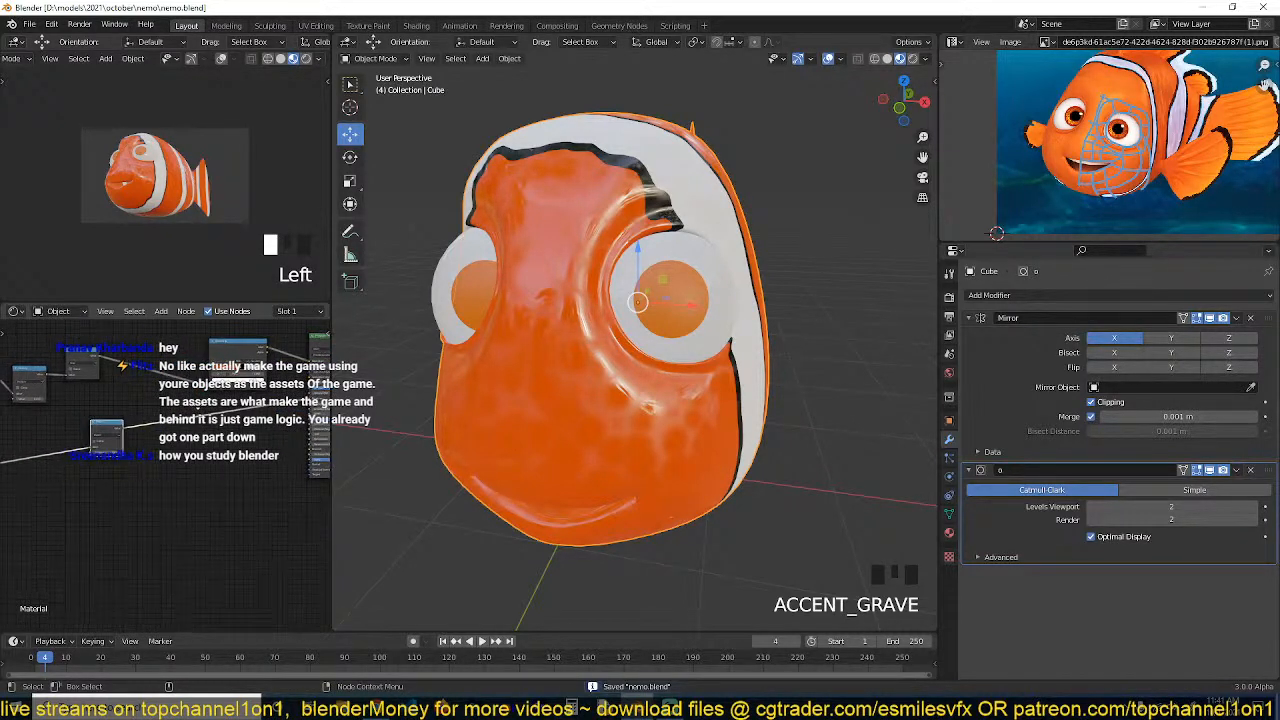
scroll(203, 408, "up", 1)
scroll(203, 408, "up", 1)
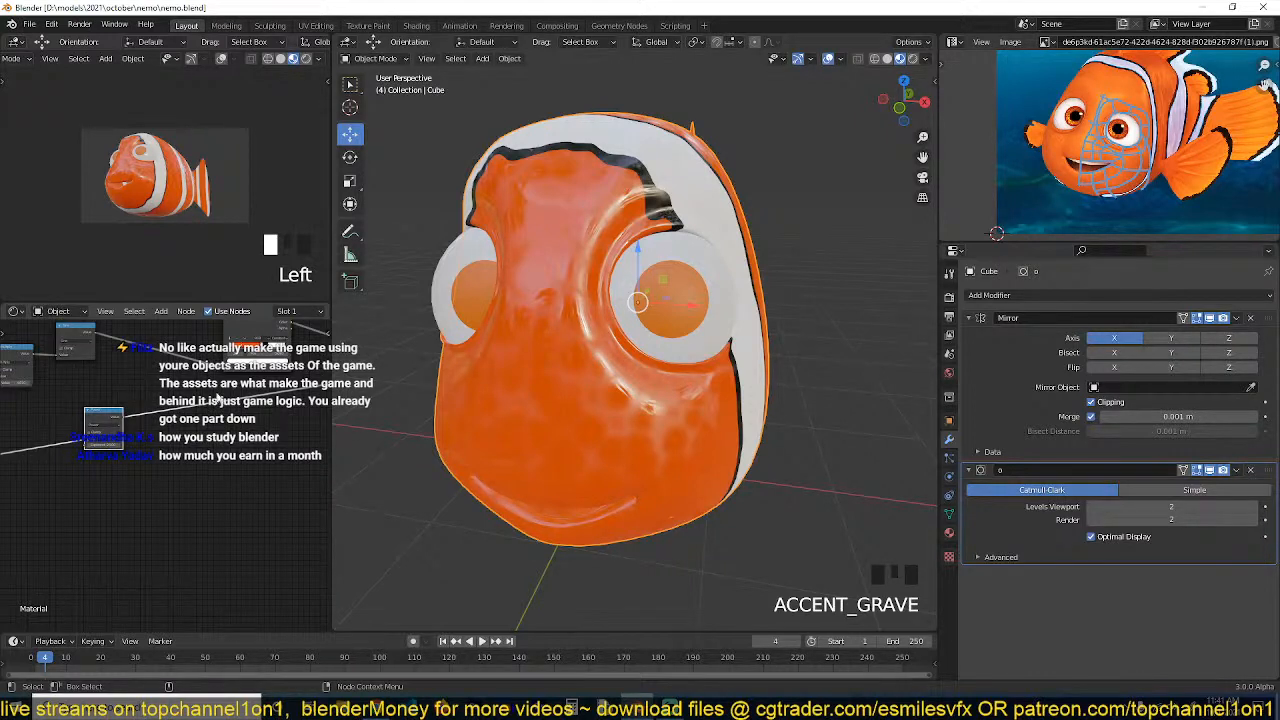
key("ctrl+s")
Add a ColorRamp node to the body material from the Converter category
middle_click_drag(177, 423, 121, 399)
left_click_drag(53, 390, 45, 390)
middle_click_drag(115, 363, 117, 401)
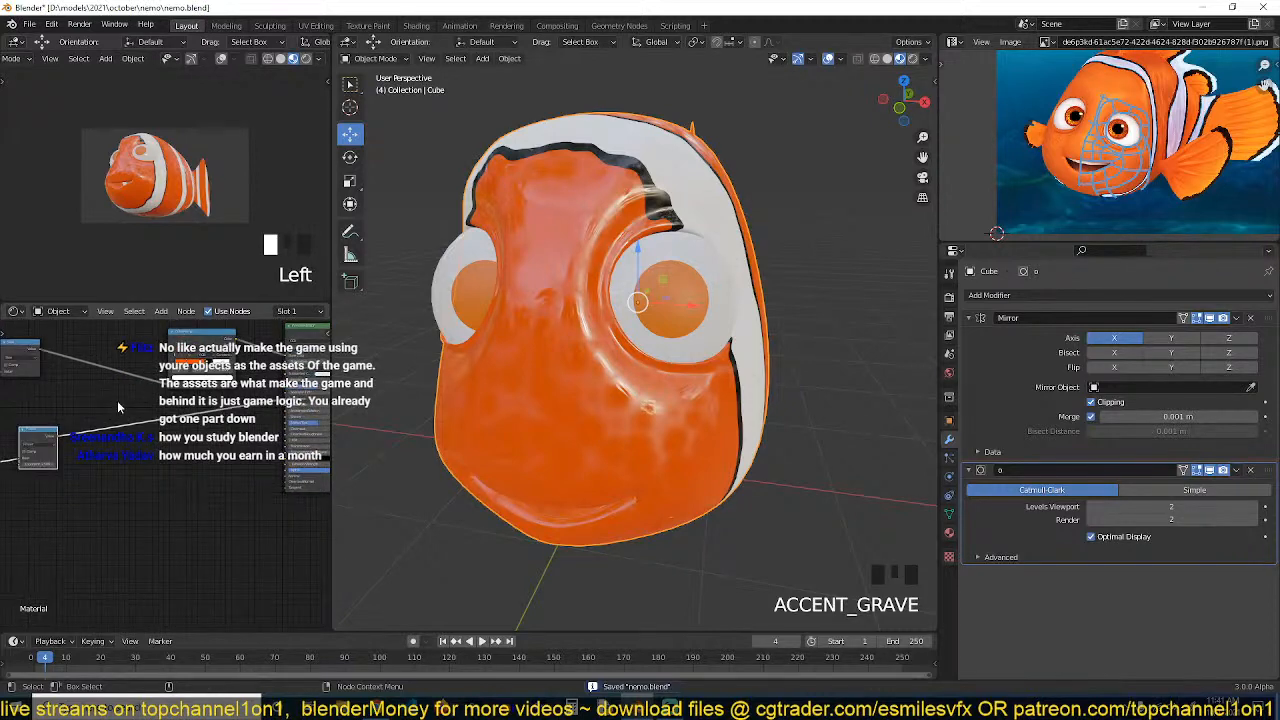
key("shift+a")
mouse_move(117, 400)
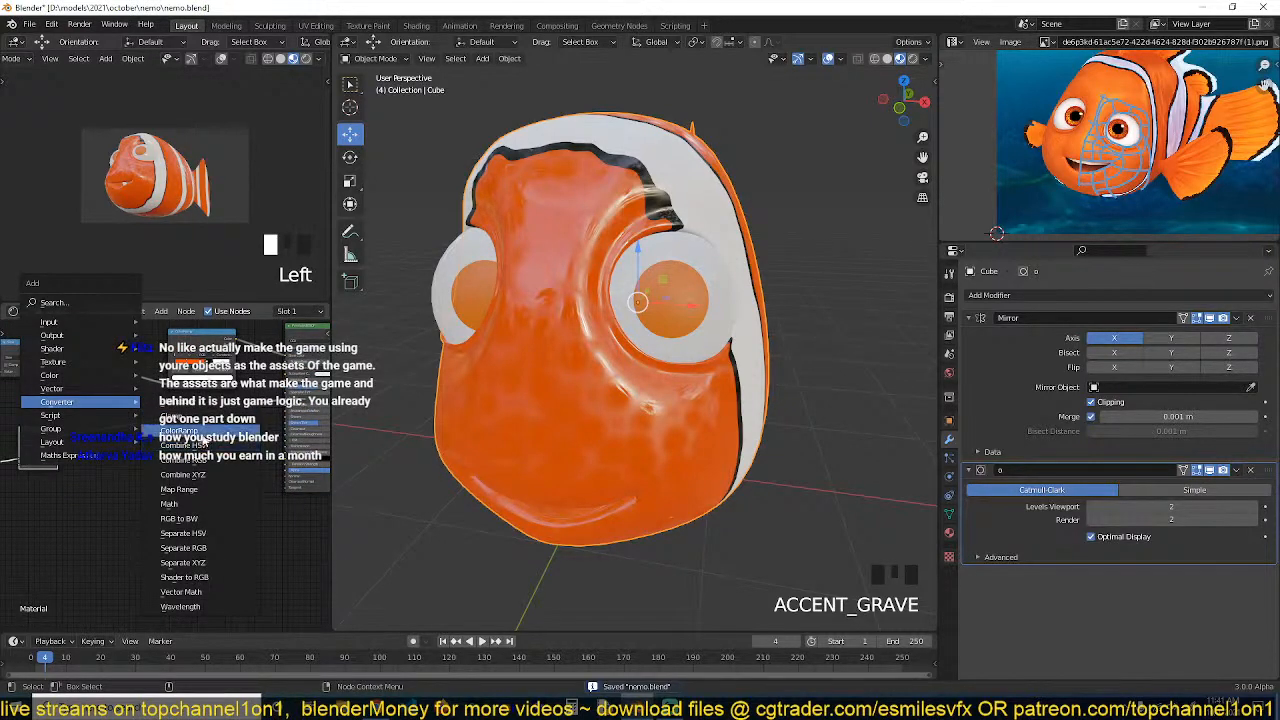
left_click(200, 432)
left_click(138, 442)
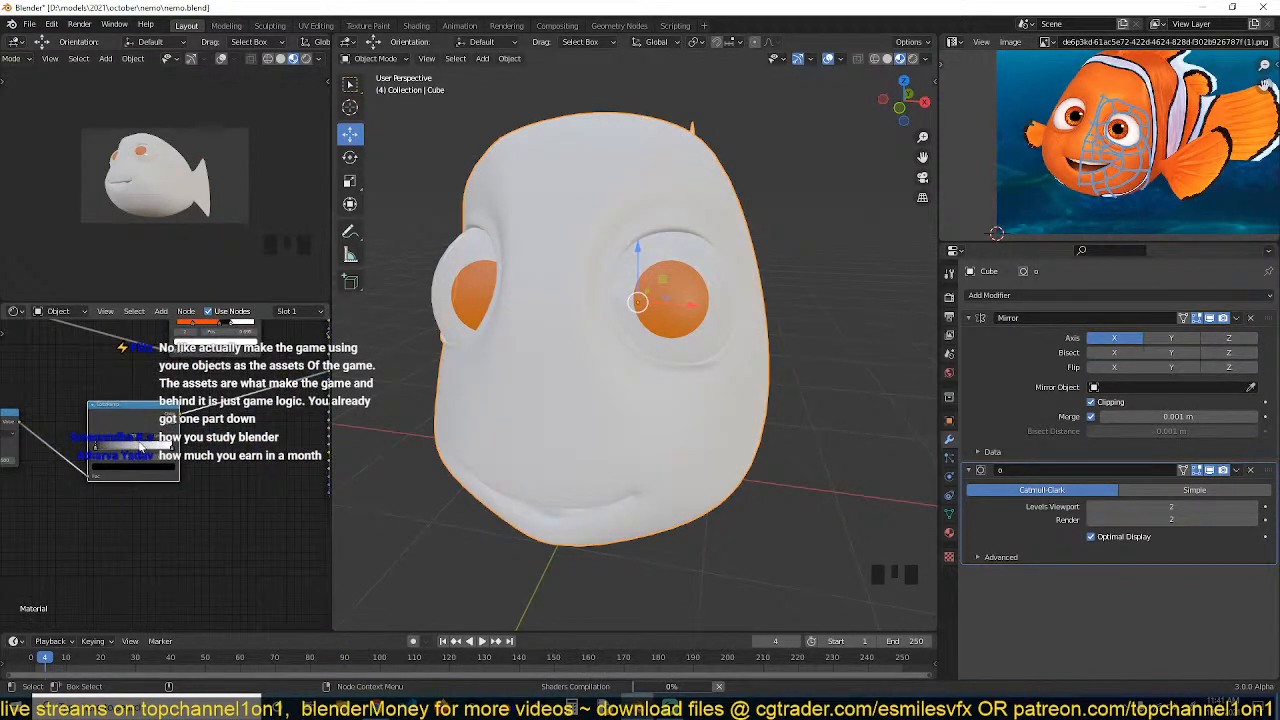
Adjust the ColorRamp's stop position, save the file, and rearrange the nodes
scroll(421, 393, "up", 3)
key("grave")
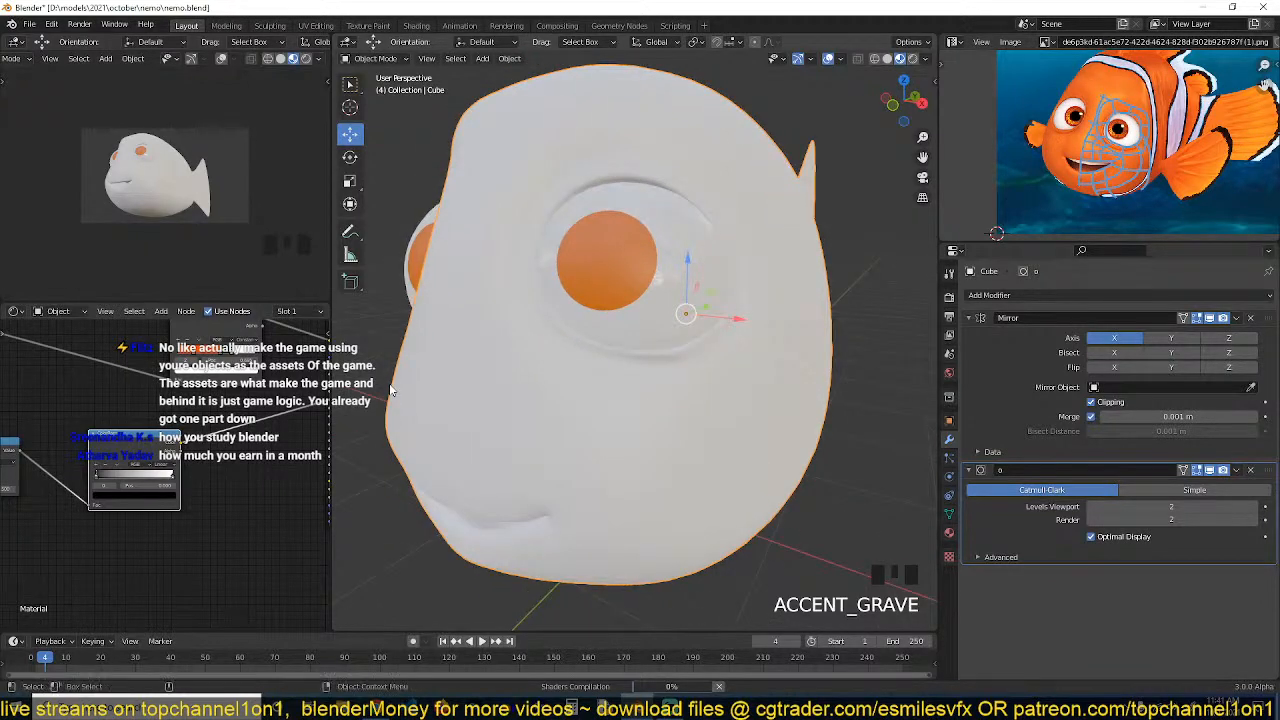
scroll(391, 390, "up", 2)
key("ctrl+s")
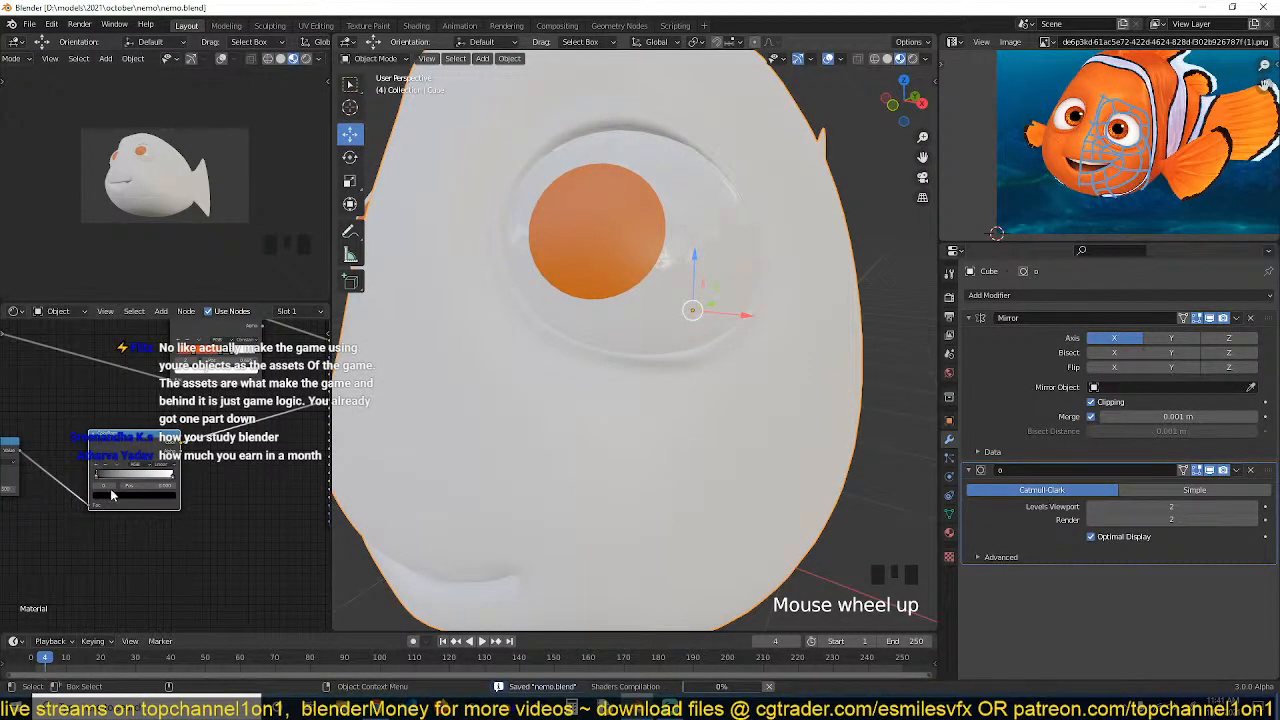
left_click_drag(99, 474, 113, 473)
scroll(162, 463, "down", 1)
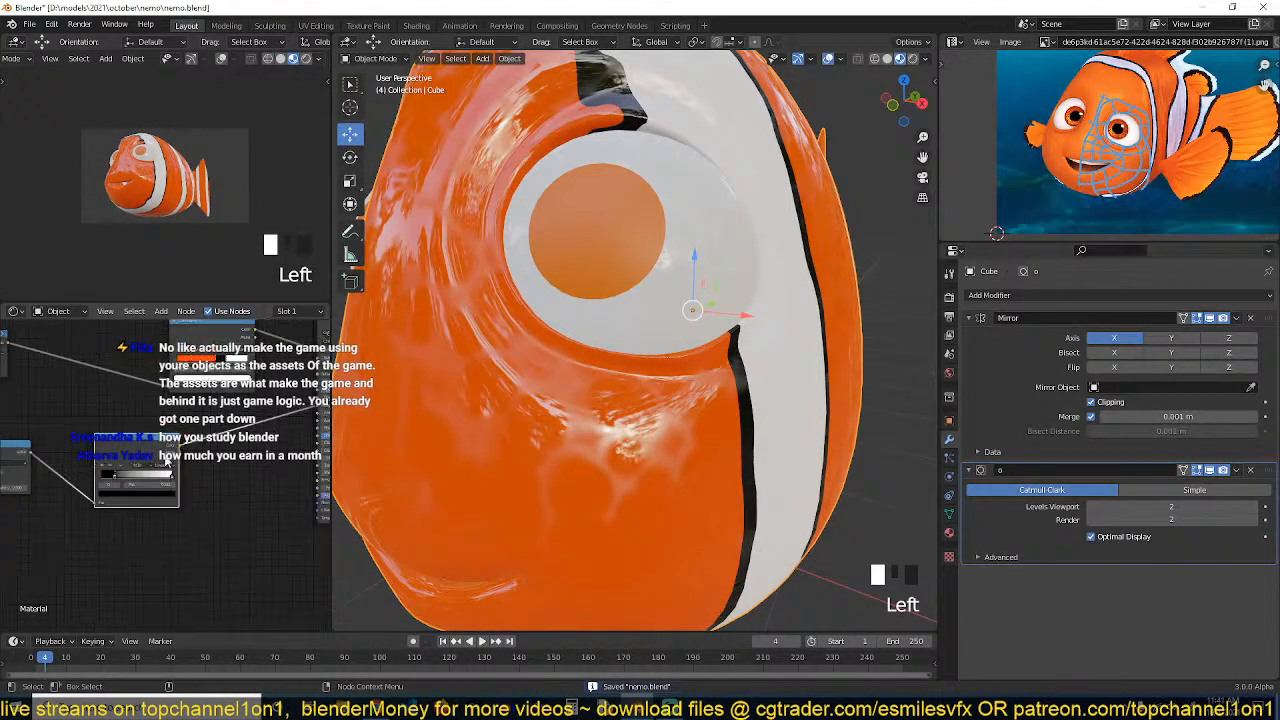
scroll(166, 458, "down", 2)
middle_click_drag(172, 457, 118, 465)
left_click_drag(85, 475, 65, 463)
key("shift+a")
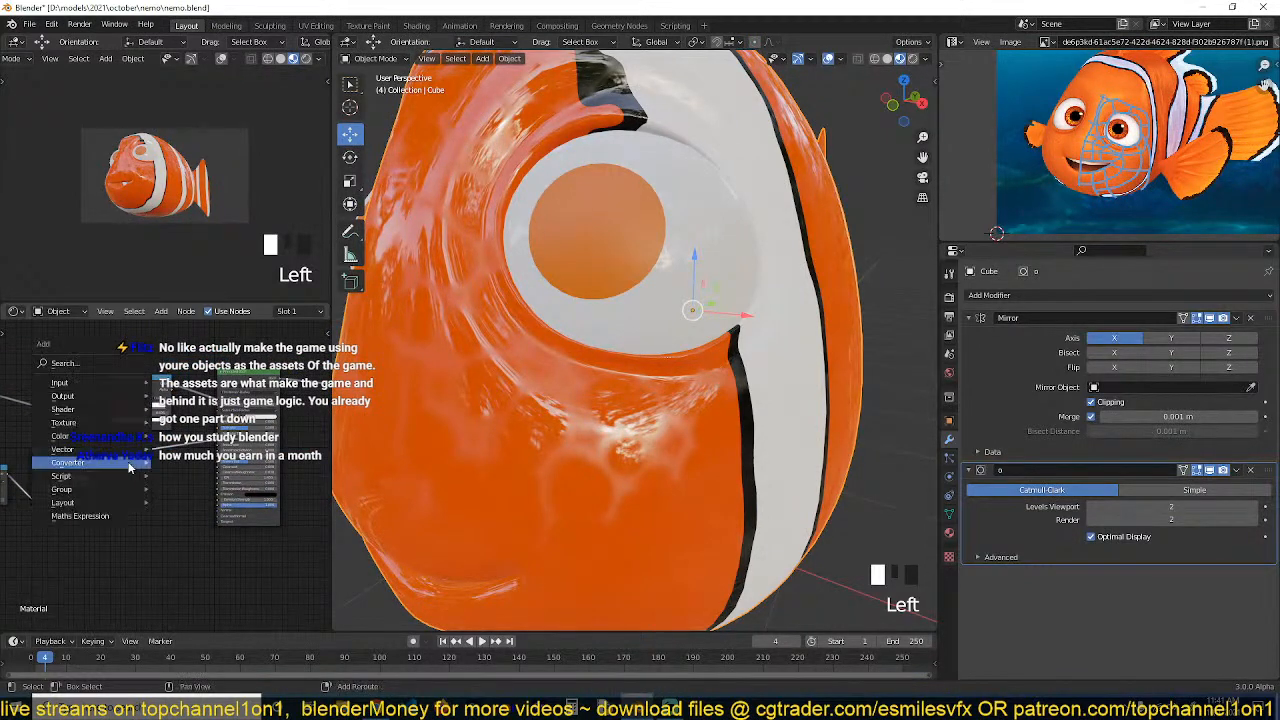
mouse_move(129, 466)
left_click(195, 358)
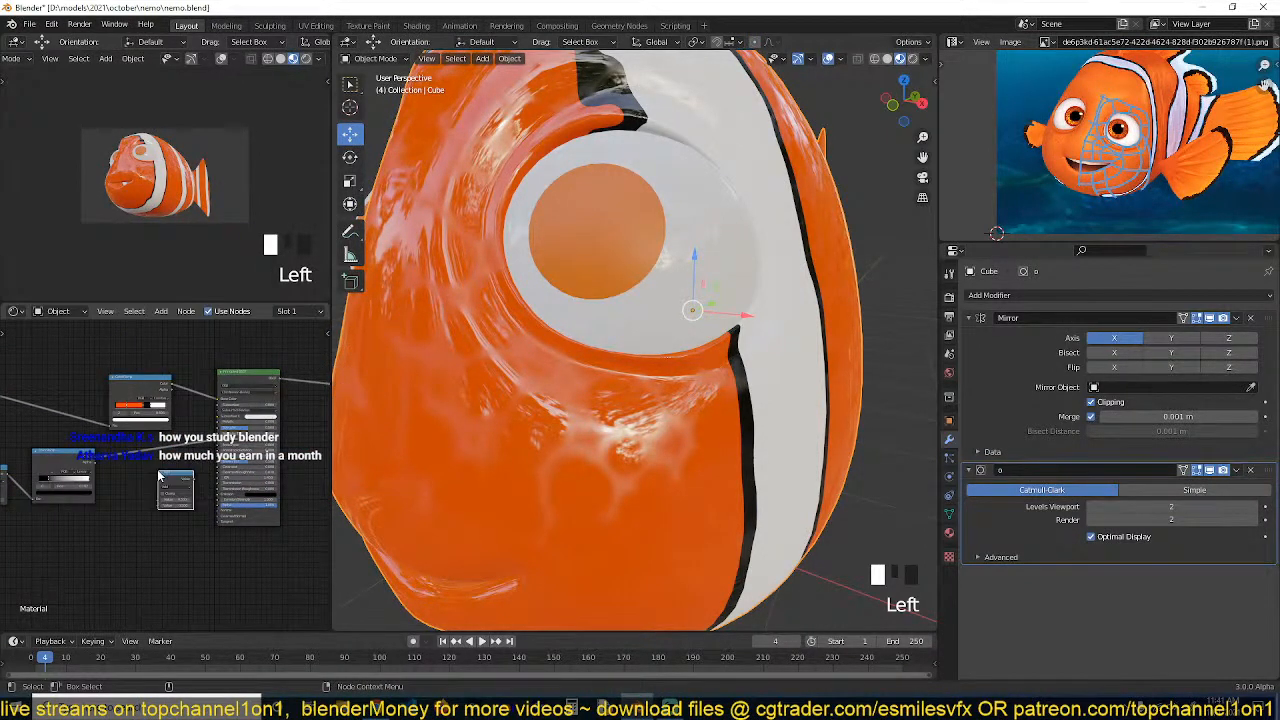
key("Delete")
Add a Bump node to the body material from the Vector category
key("shift+a")
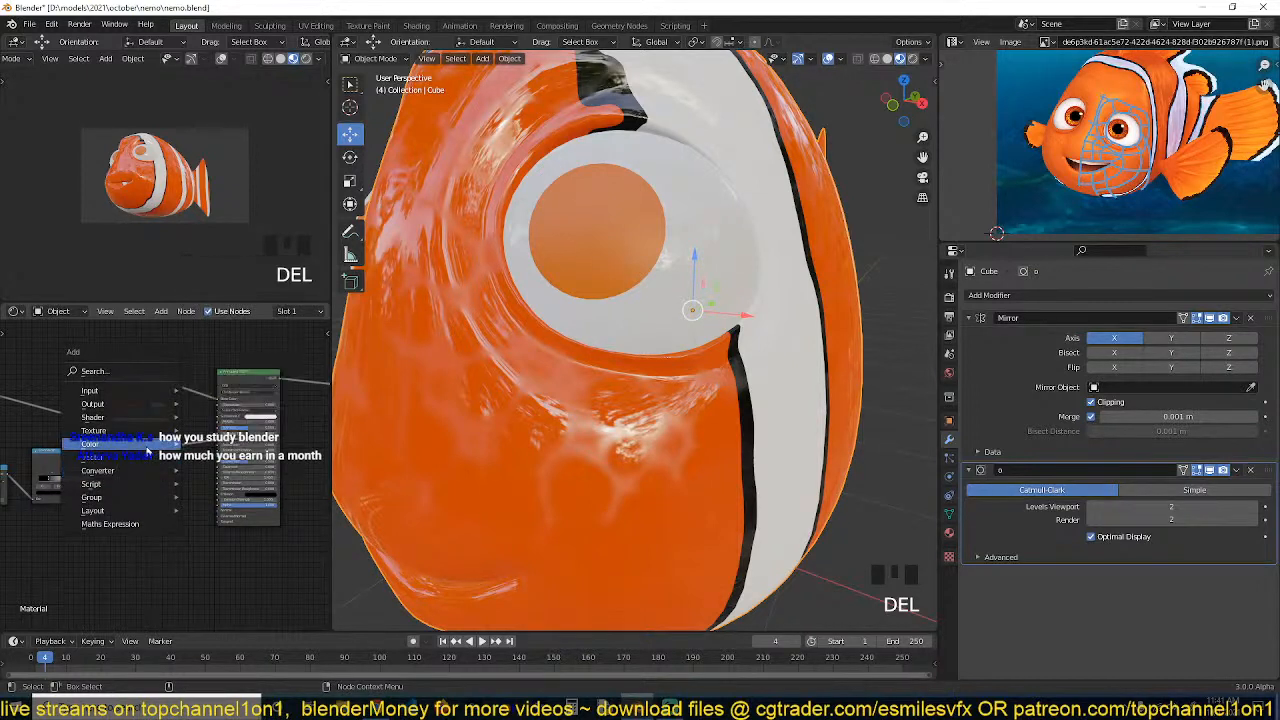
mouse_move(150, 458)
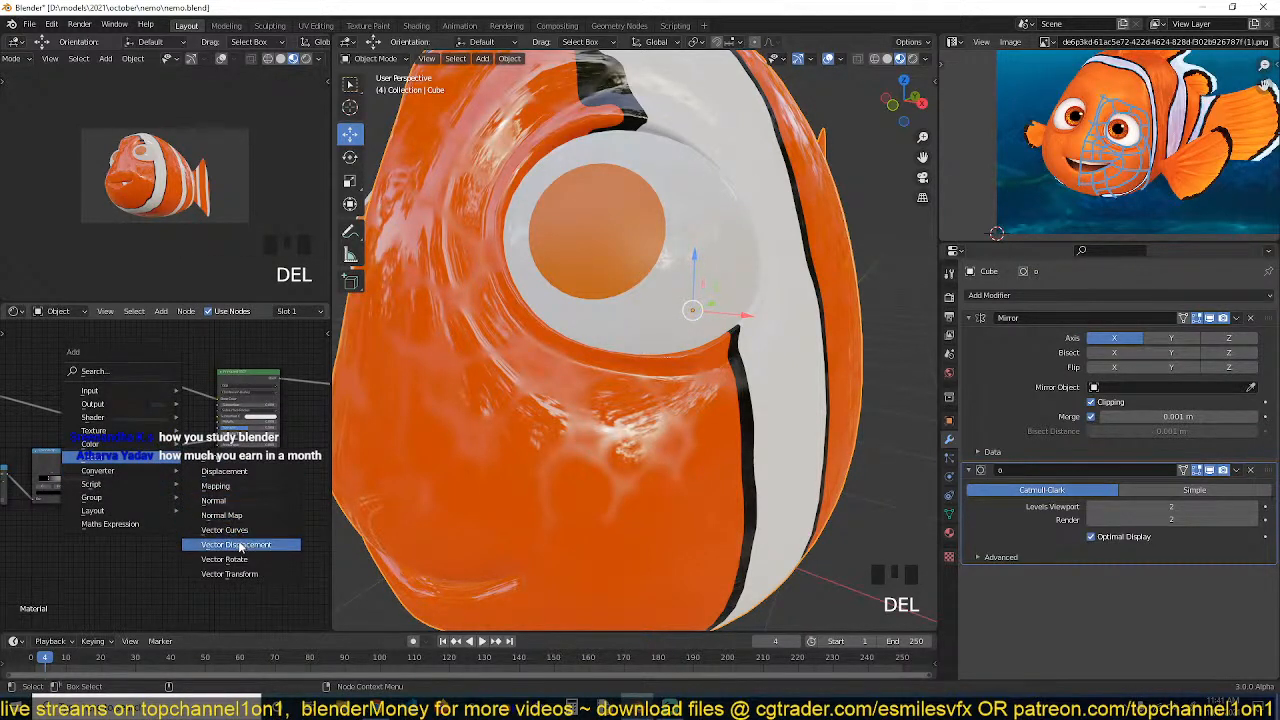
left_click(249, 458)
left_click(161, 466)
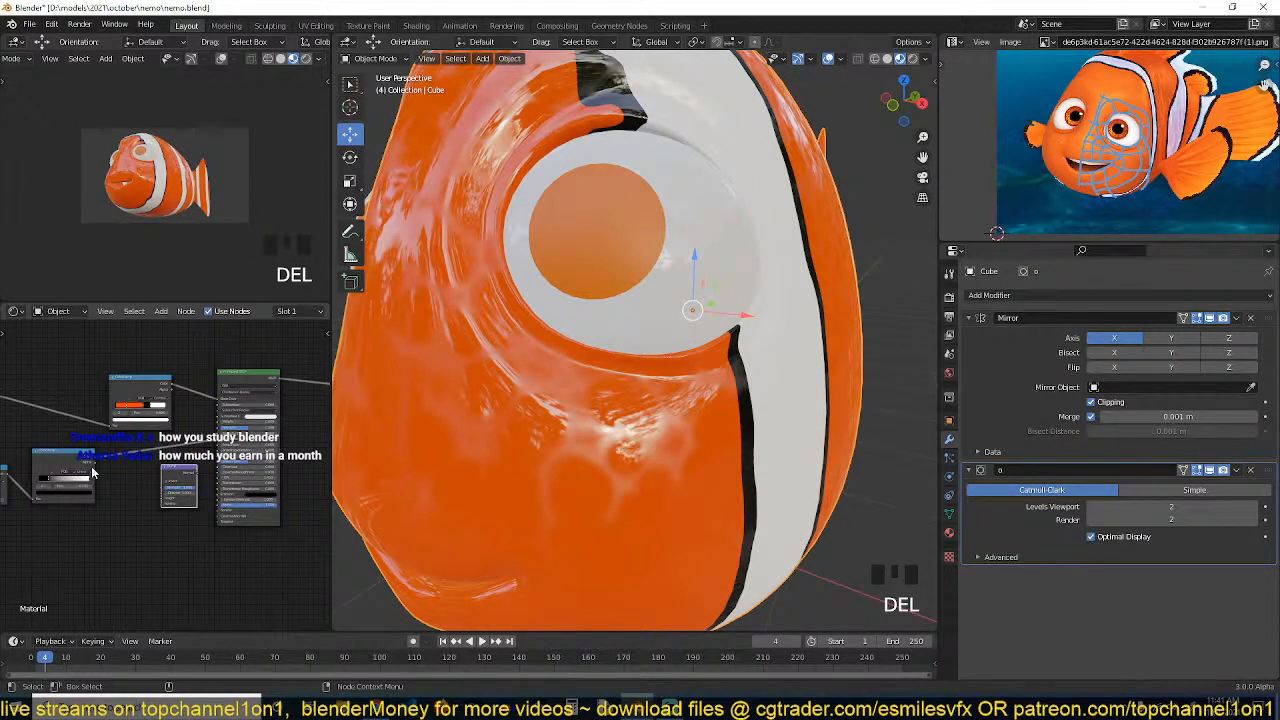
Place the Bump node and connect it to the Principled BSDF's Normal input, then save the file
left_click(92, 471)
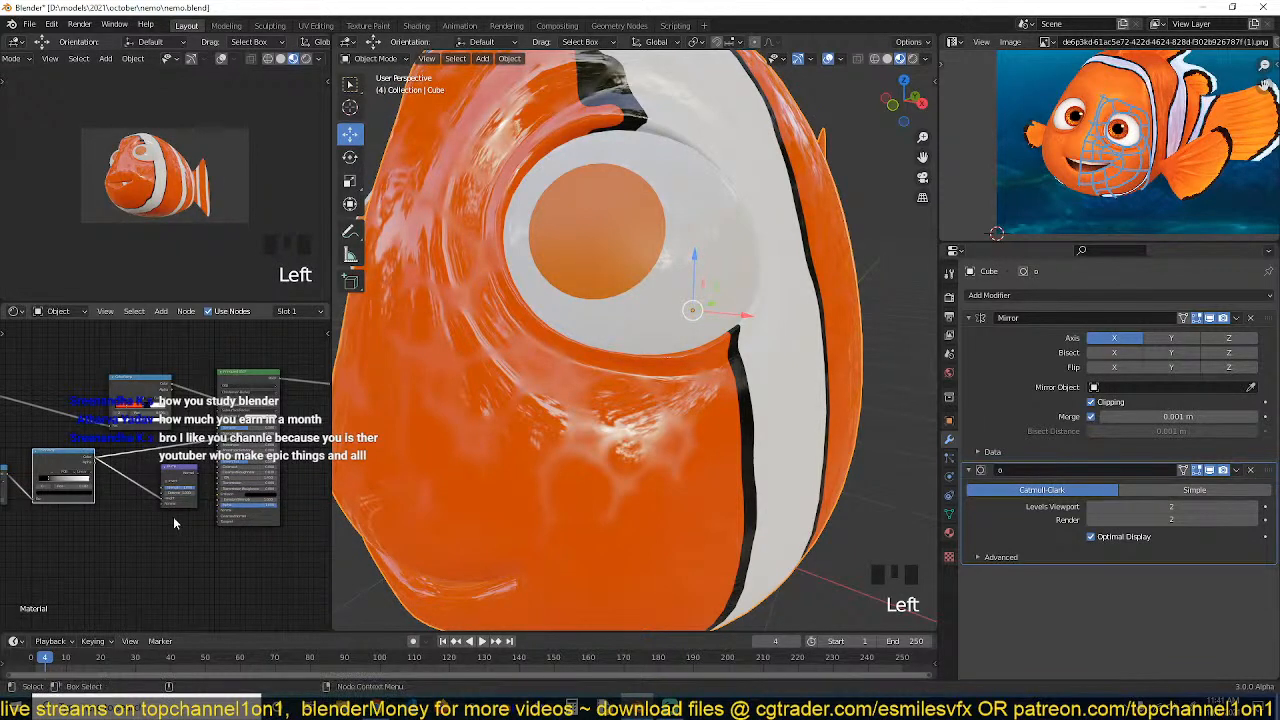
scroll(175, 518, "up", 3)
key("ctrl+s")
left_click_drag(198, 458, 235, 520)
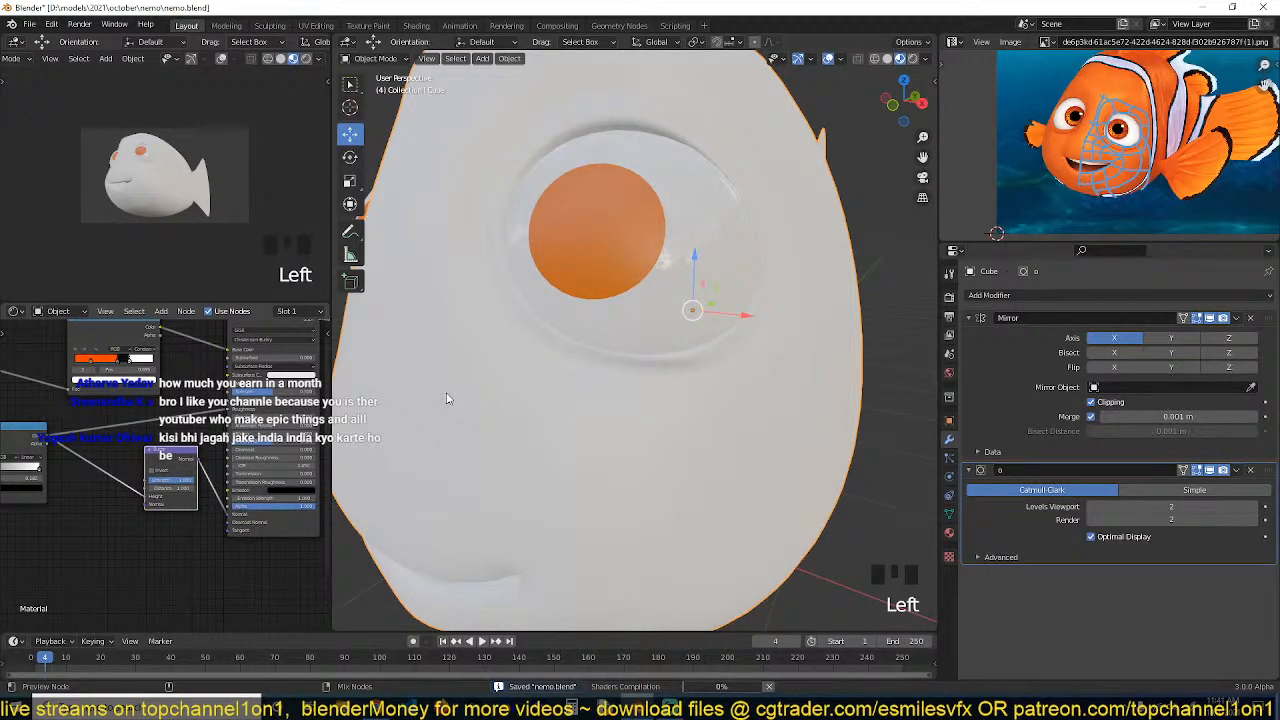
scroll(447, 398, "down", 3)
scroll(181, 464, "up", 3)
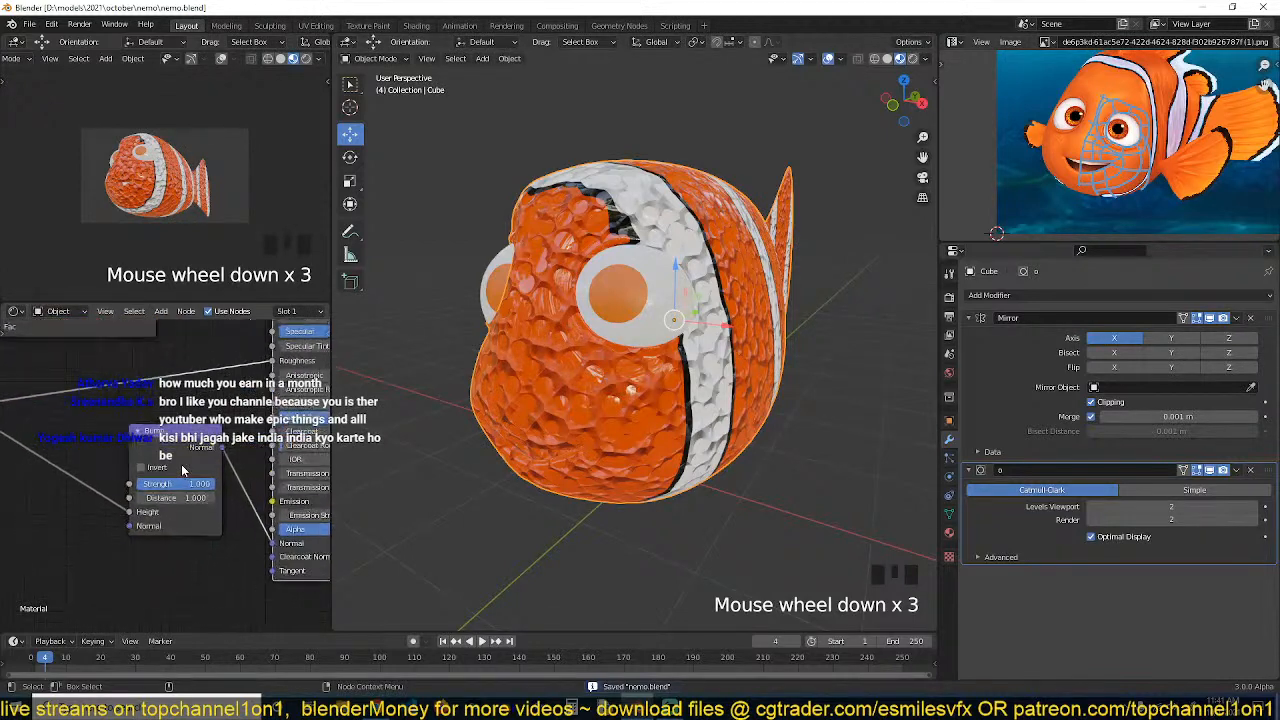
Set the Bump node's strength to 0.175, enable Invert, and save the file
left_click_drag(200, 484, 123, 484)
middle_click_drag(640, 370, 470, 405)
left_click(148, 468)
scroll(529, 371, "up", 2)
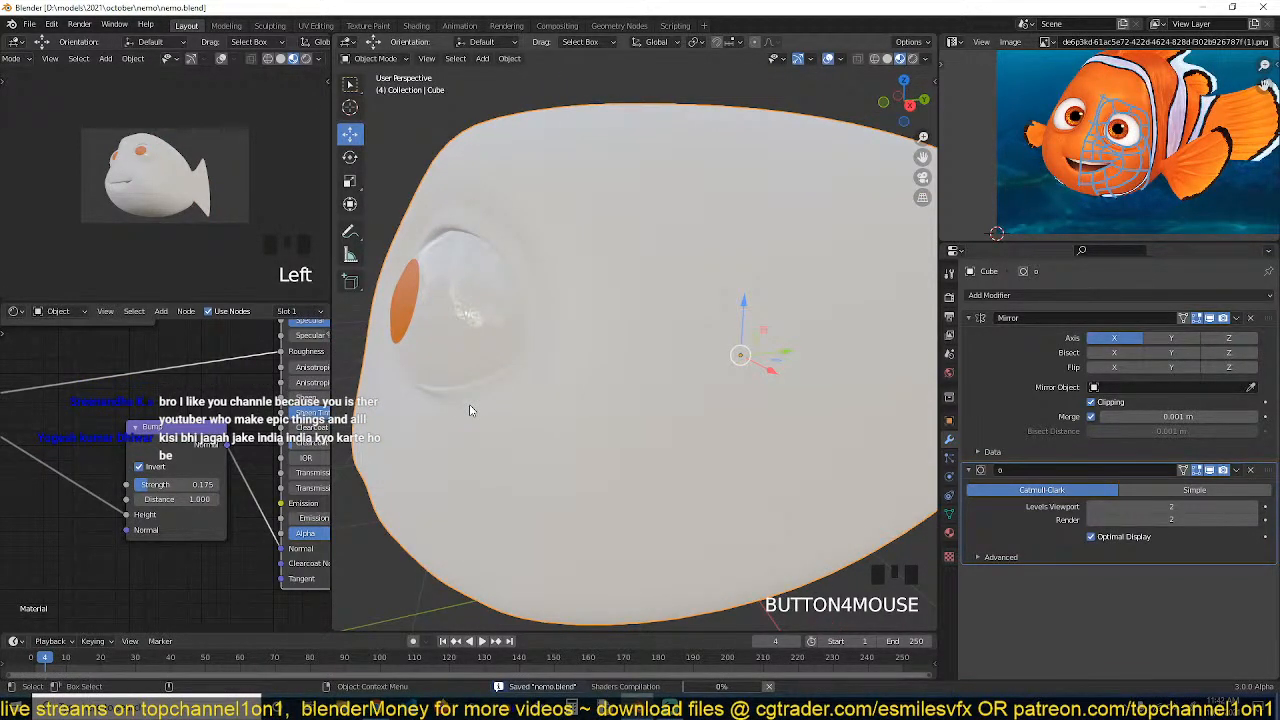
key("ctrl+s")
middle_click_drag(498, 427, 530, 427)
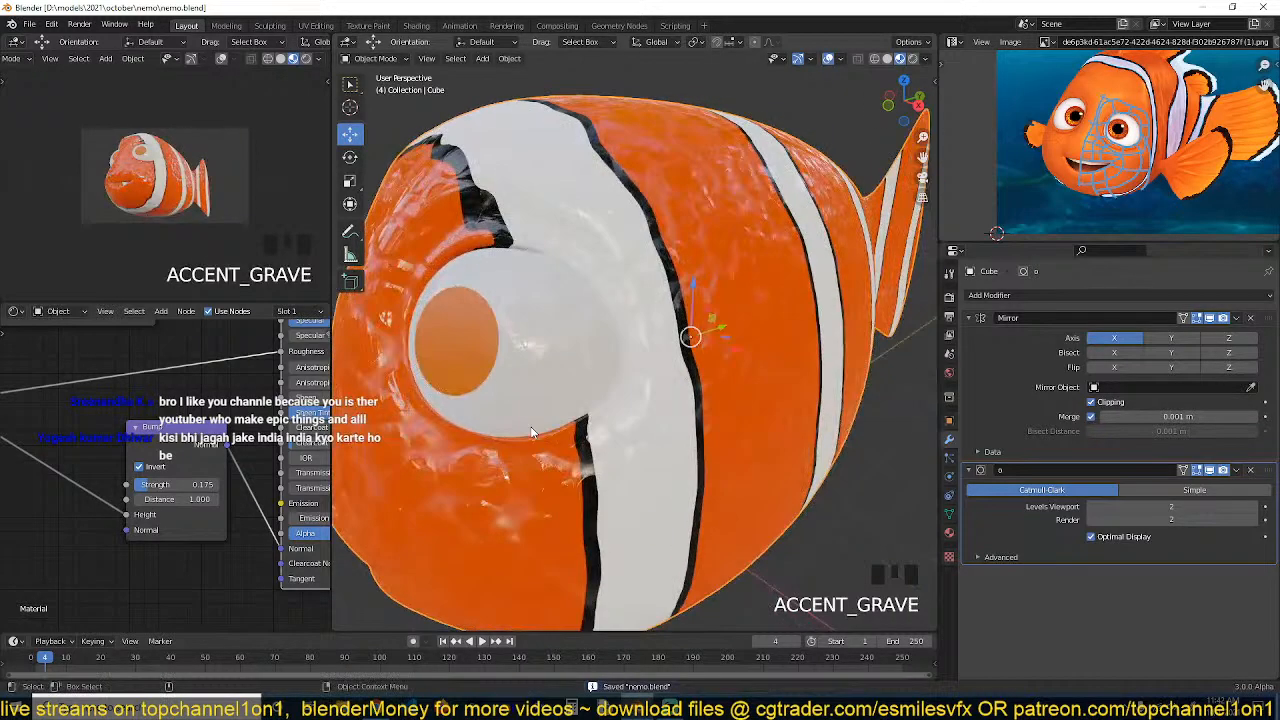
Lower the Bump strength to about 0.125, rearrange the nodes, and save the file
left_click(145, 484)
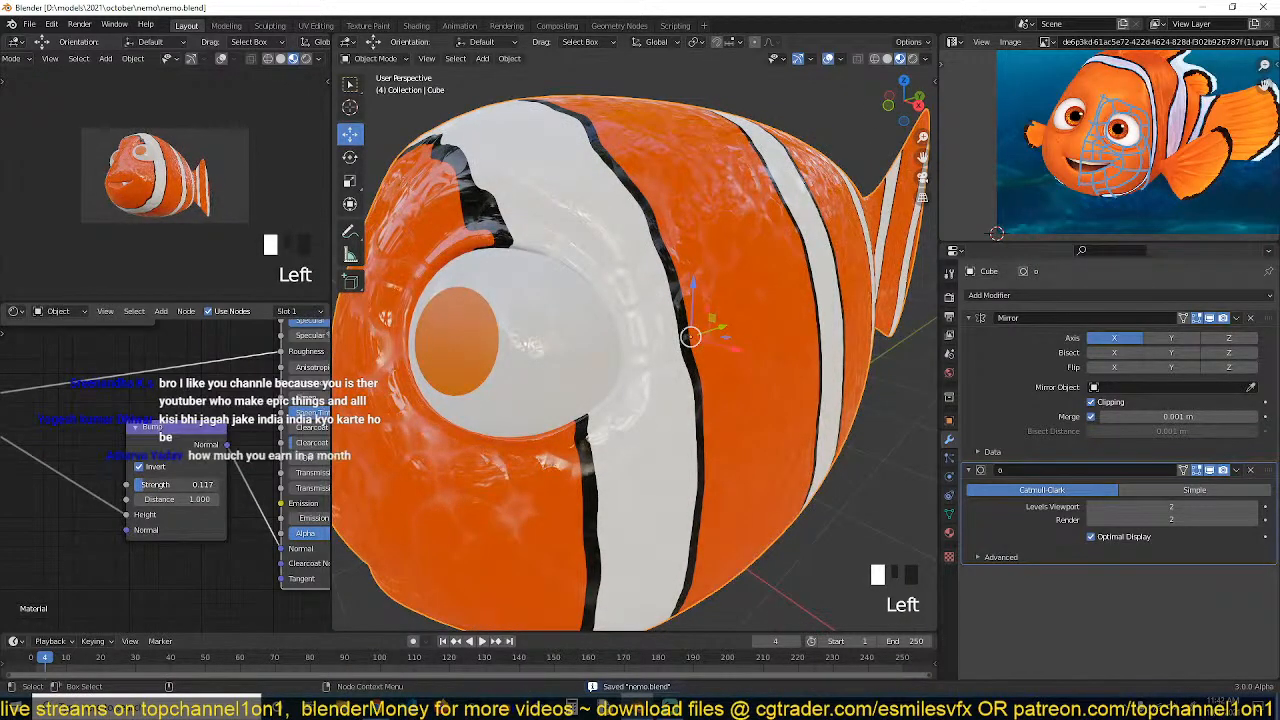
scroll(160, 448, "down", 2)
scroll(590, 262, "down", 7)
key("grave")
scroll(523, 266, "up", 3)
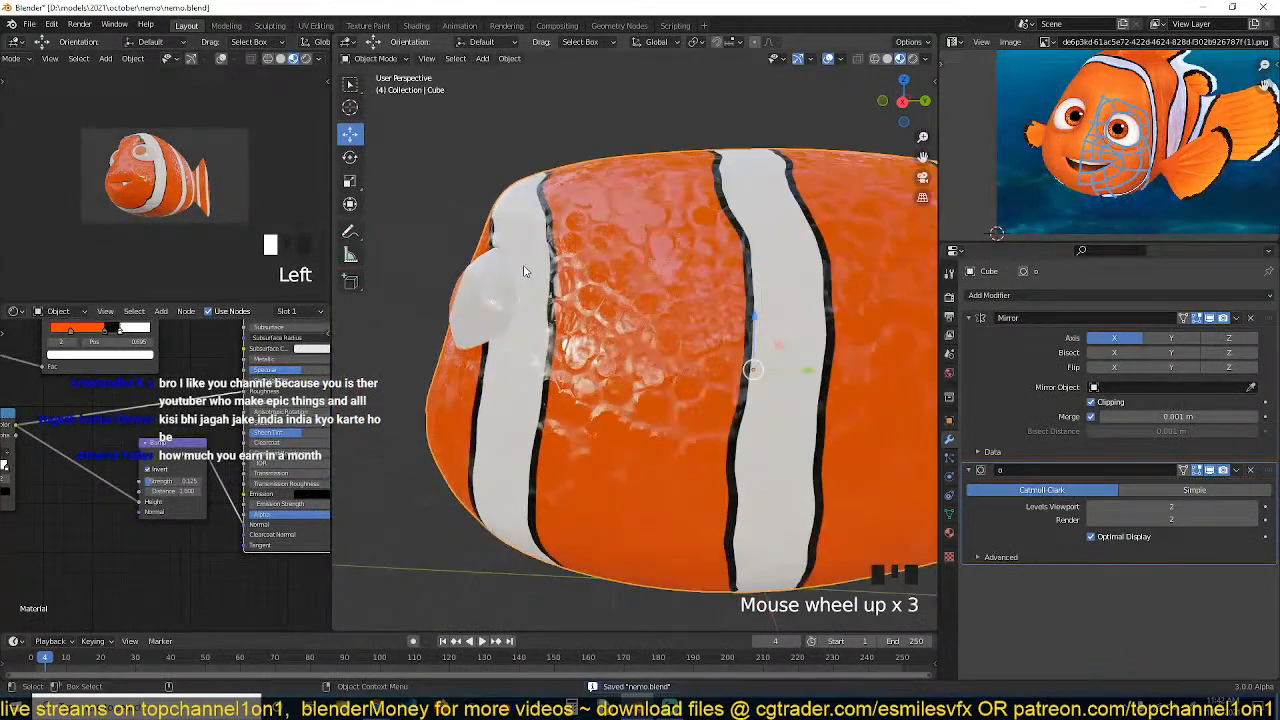
key("grave")
left_click(148, 469)
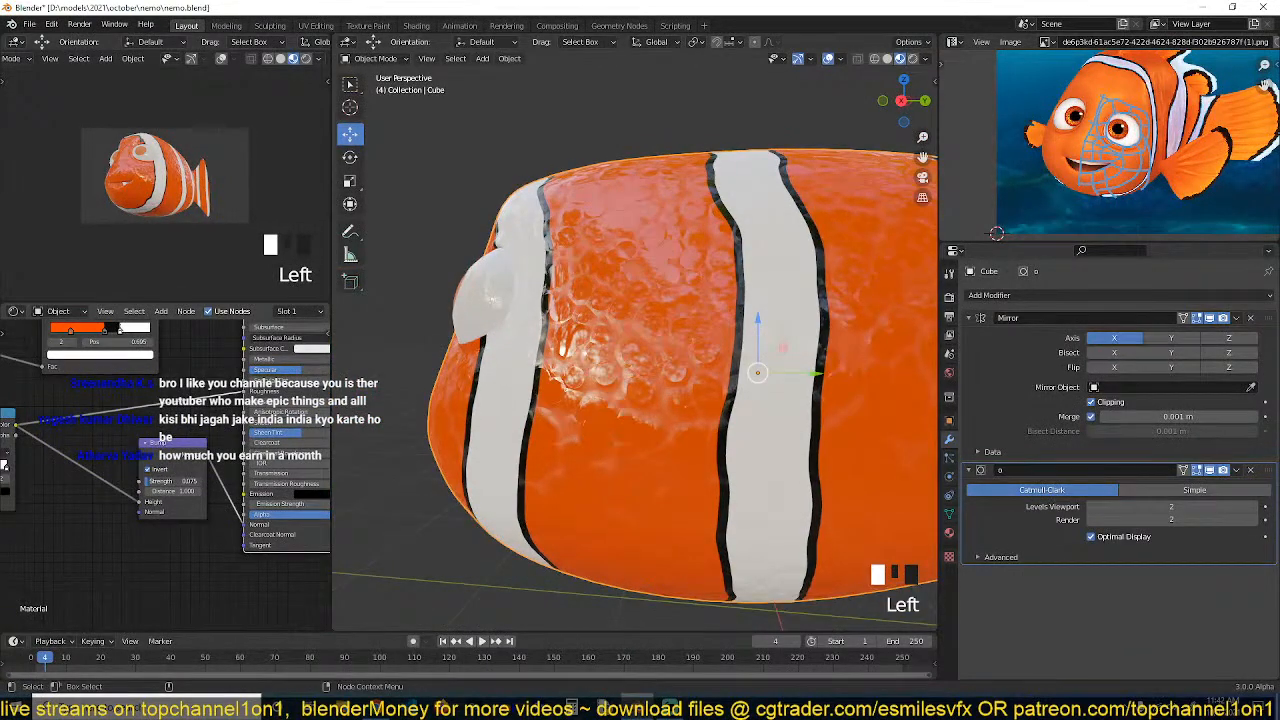
left_click(148, 469)
scroll(160, 368, "down", 4)
middle_click_drag(160, 368, 181, 439)
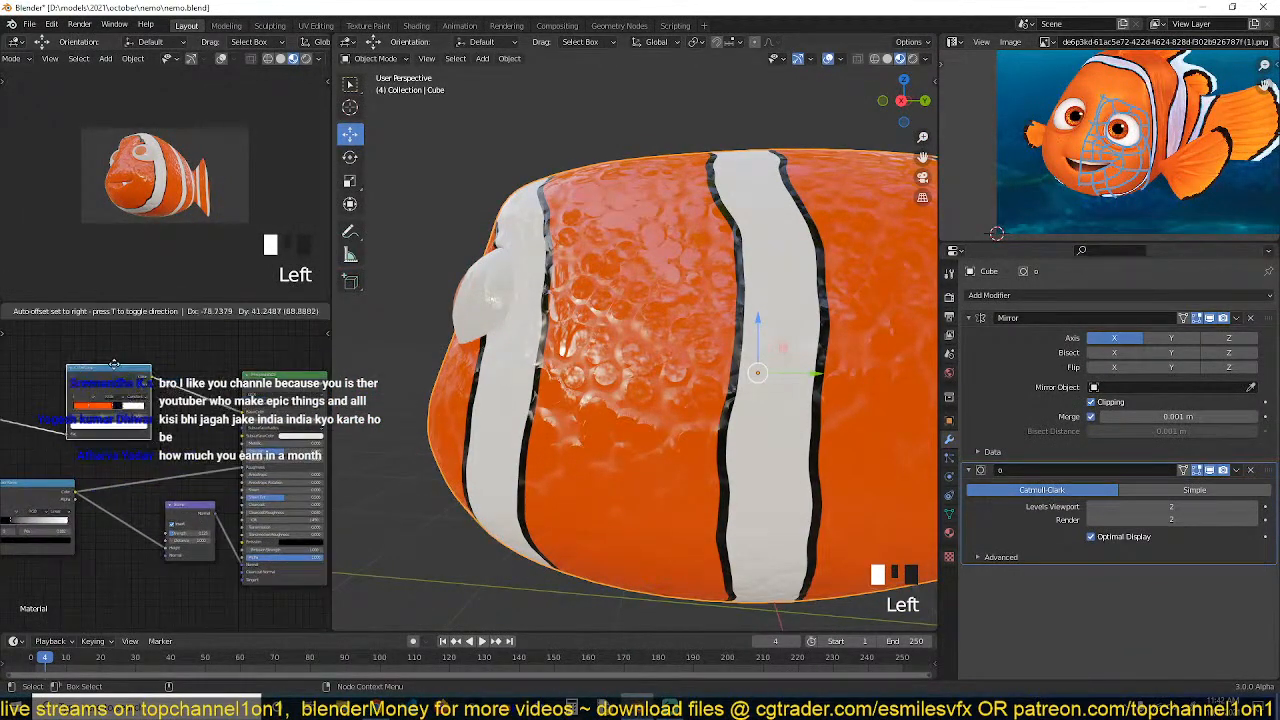
key("ctrl+s")
Add a Math node from the Converter category between the ColorRamp and the Bump node, and save
key("shift+a")
mouse_move(155, 372)
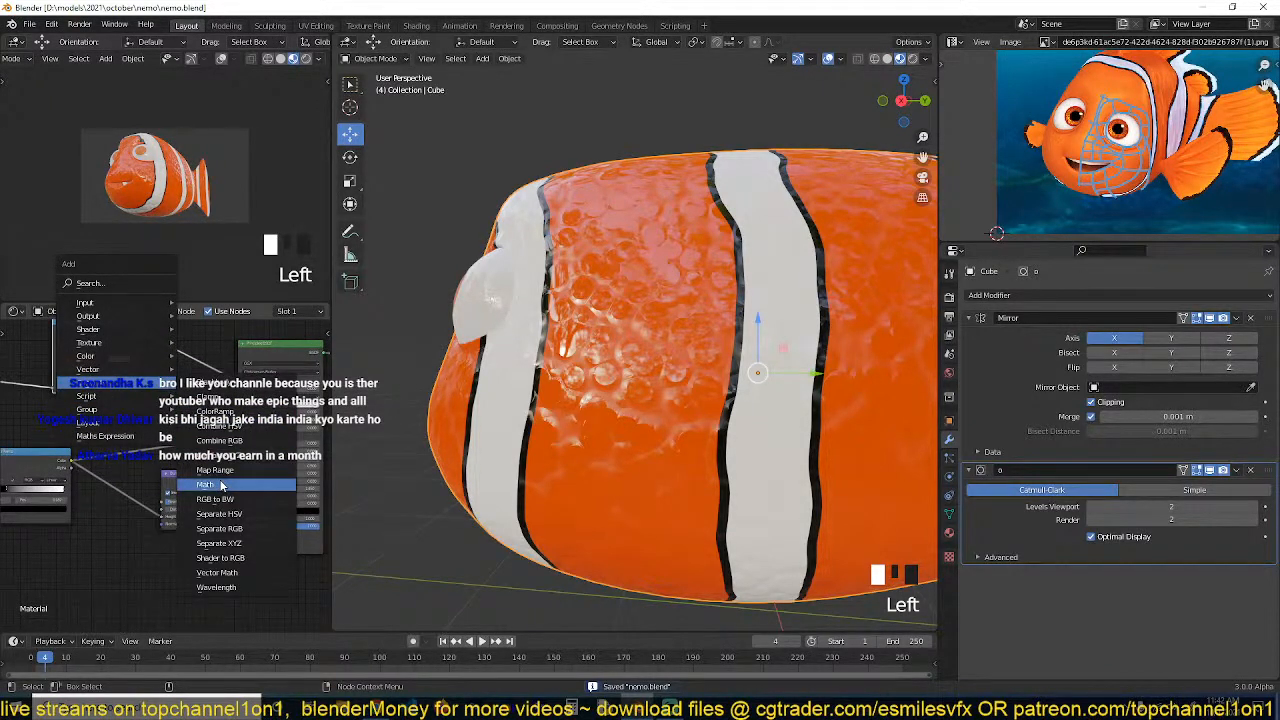
left_click(205, 485)
left_click(127, 424)
scroll(127, 424, "up", 4)
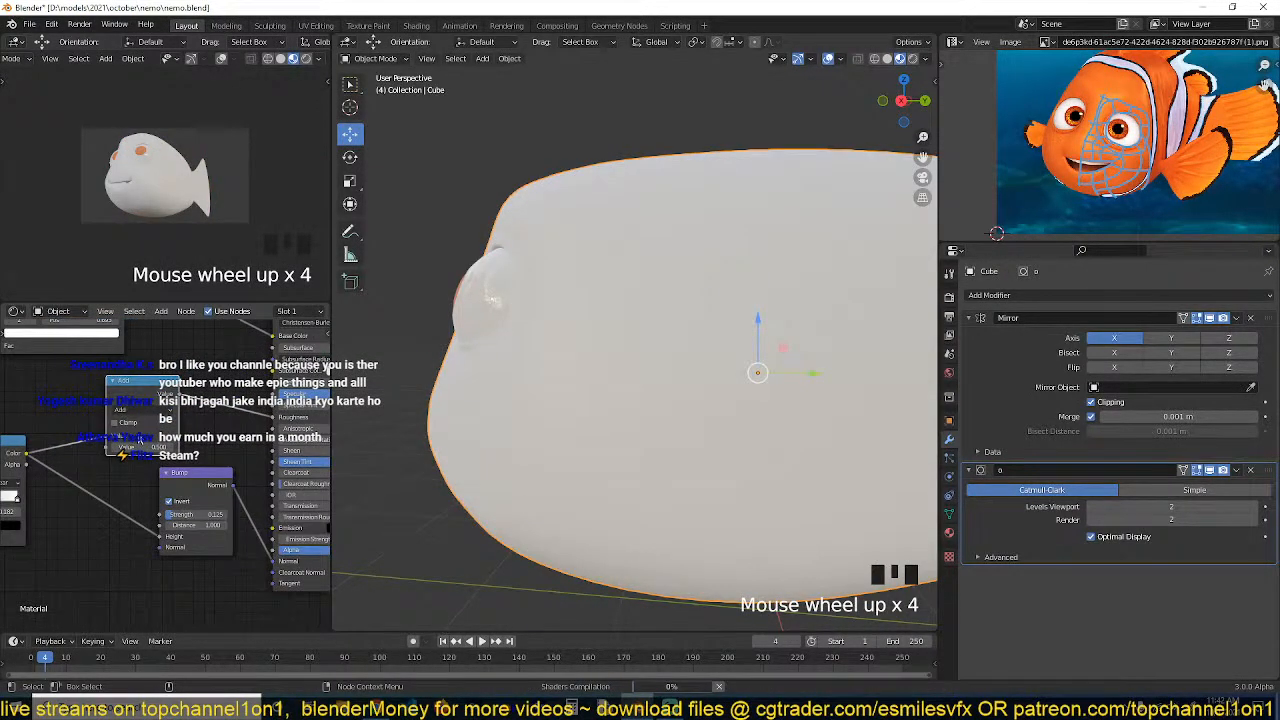
key("grave")
middle_click_drag(480, 385, 563, 366)
scroll(563, 366, "up", 2)
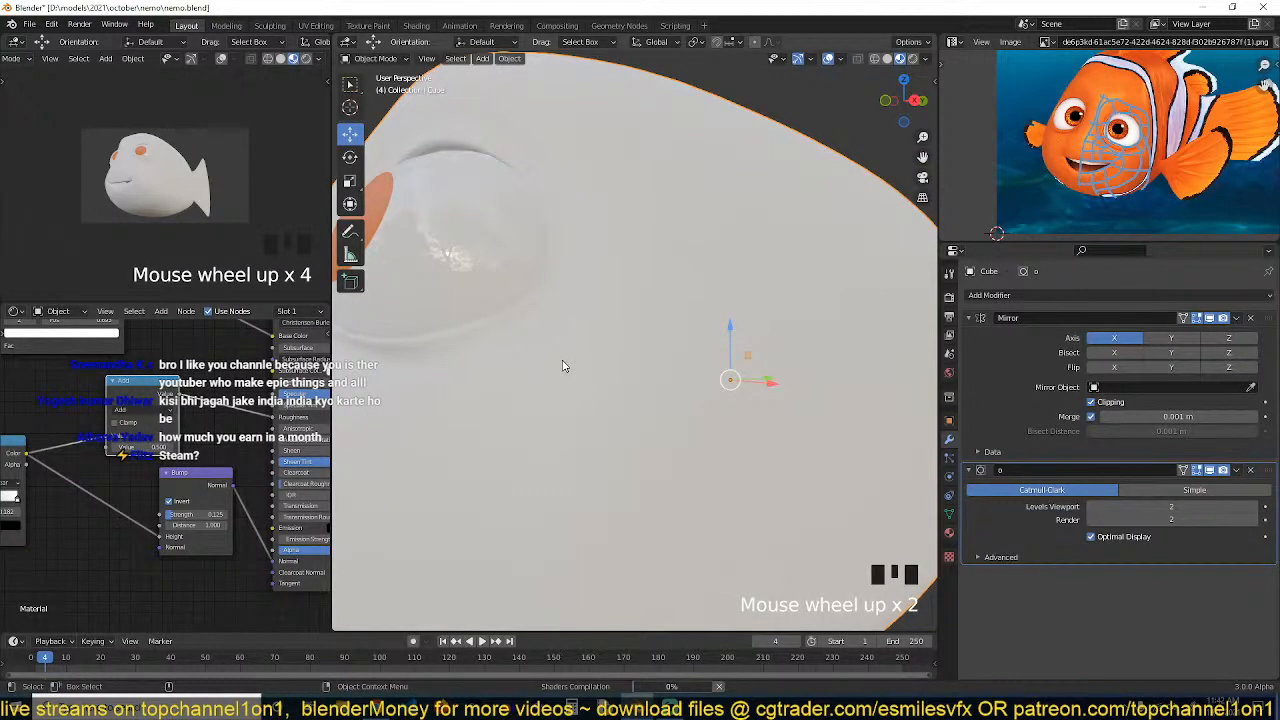
key("ctrl+s")
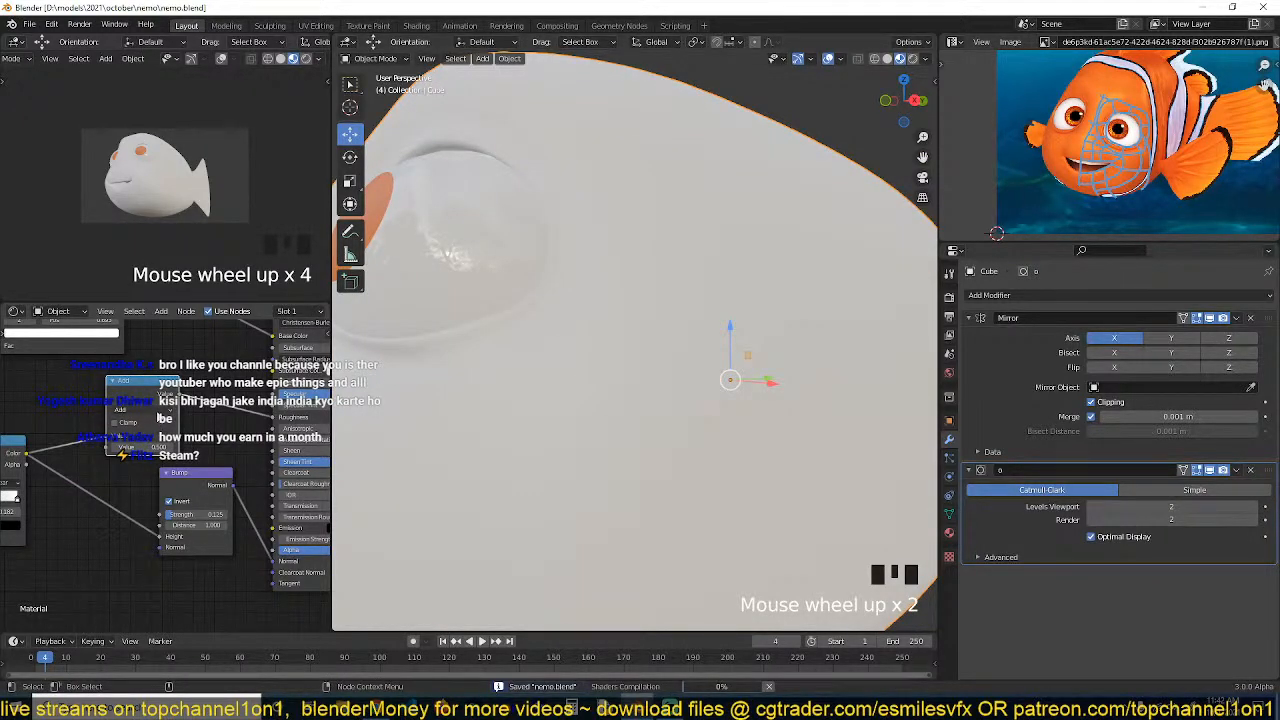
Set the Math node's operation to Multiply and save the file
left_click(162, 410)
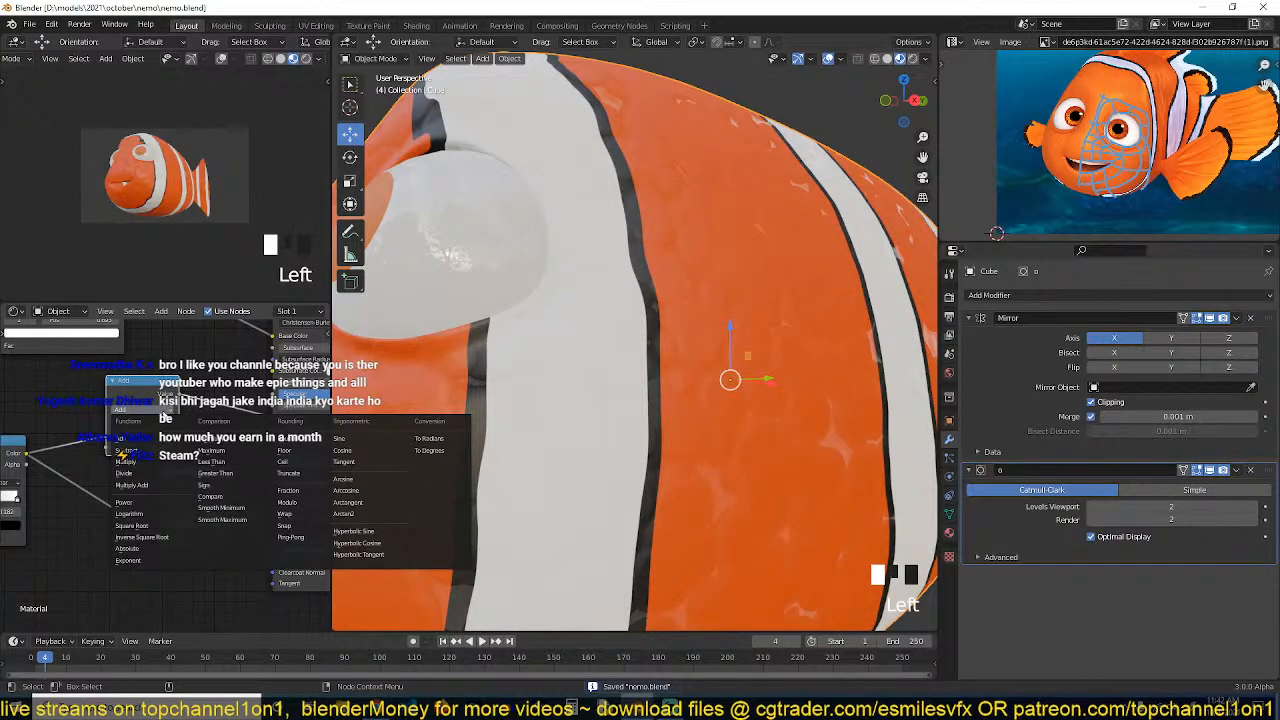
left_click(153, 462)
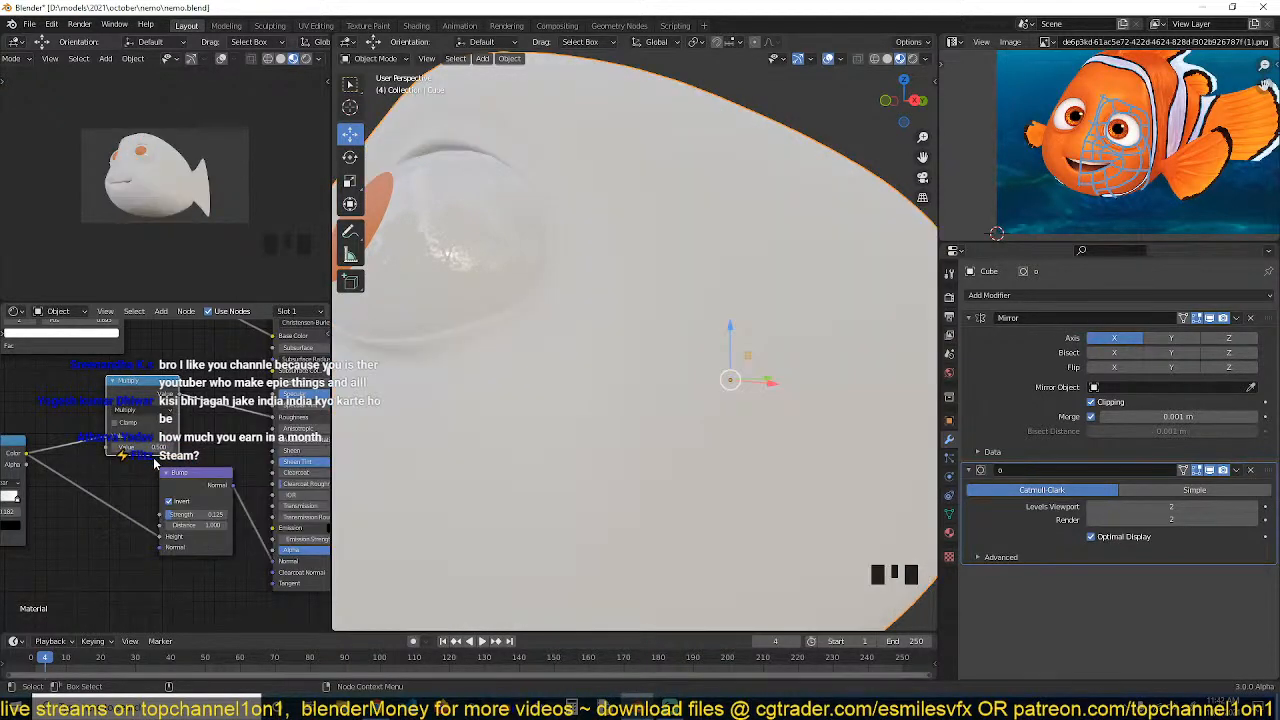
scroll(690, 390, "down", 3)
key("grave")
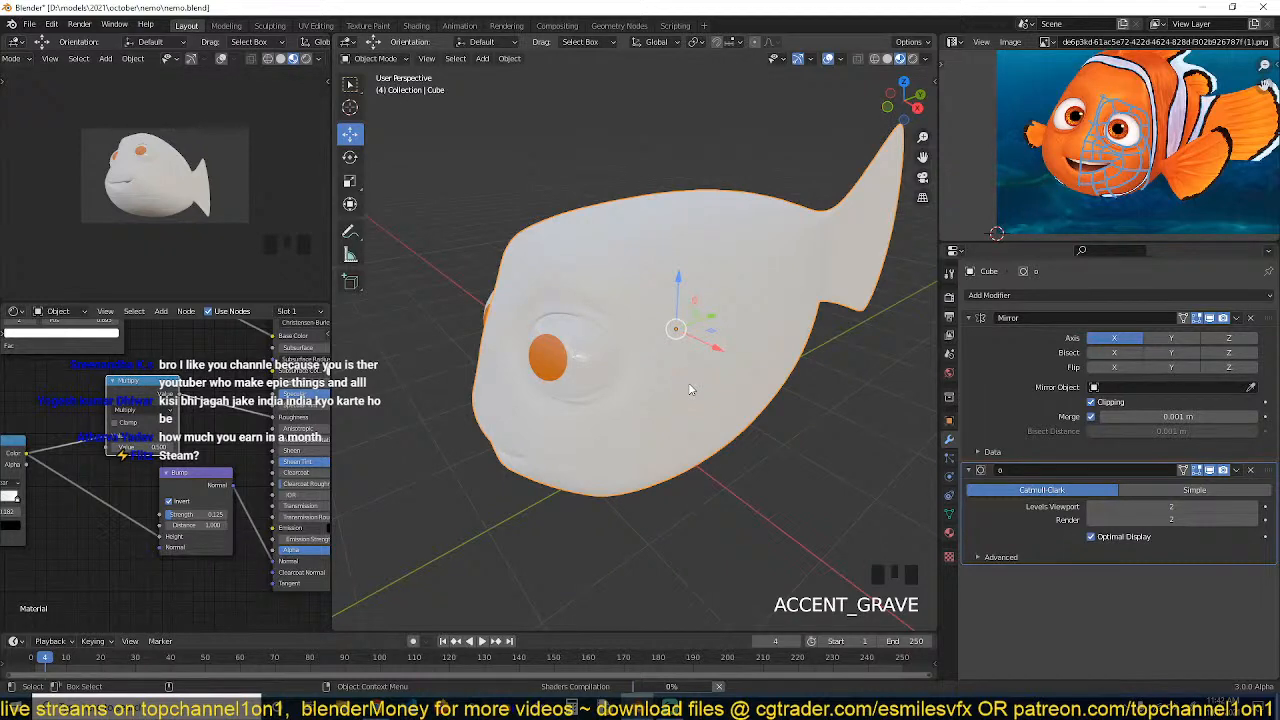
key("ctrl+s")
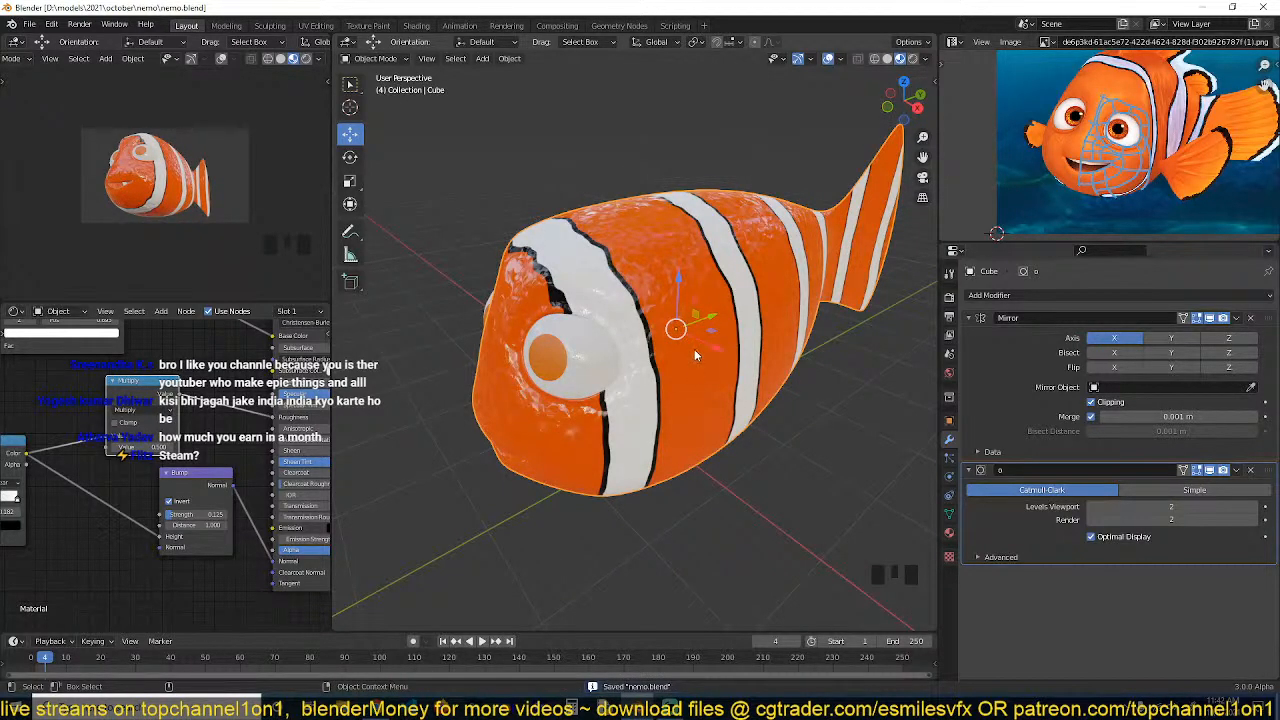
Adjust the Multiply node's second value and save the file
scroll(694, 349, "up", 3)
key("grave")
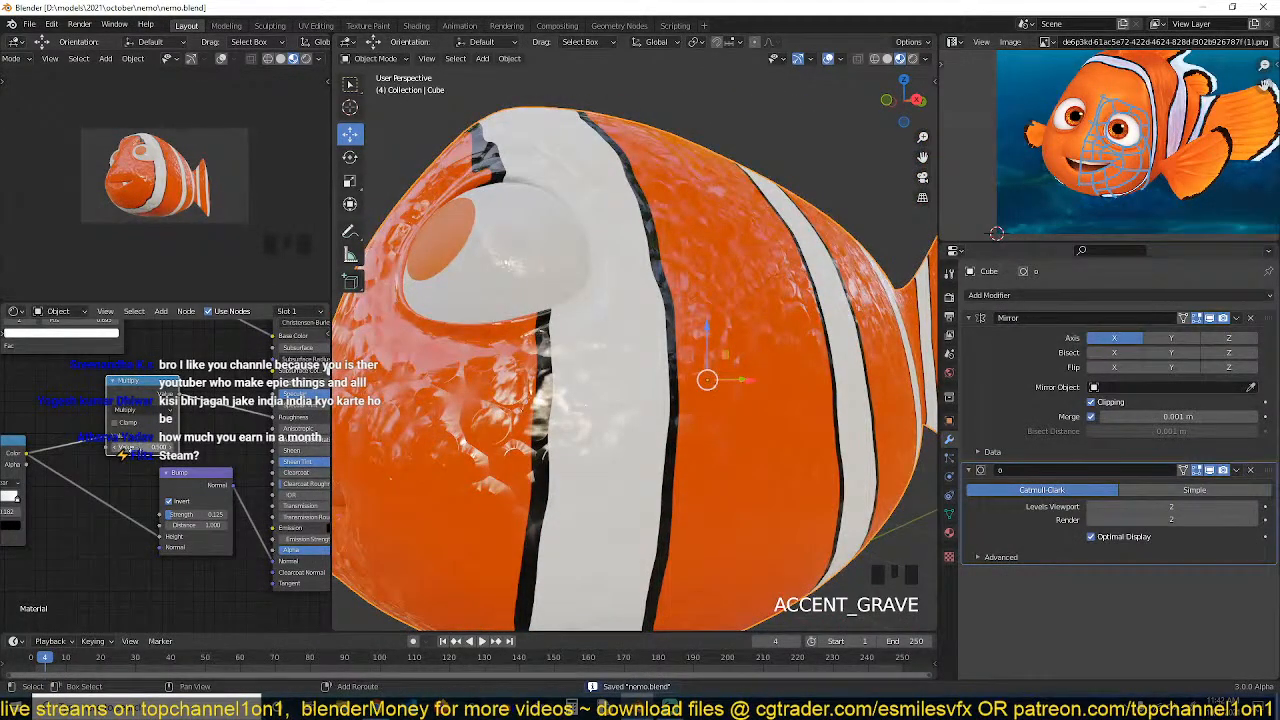
left_click(122, 458, "shift")
left_click_drag(140, 448, 168, 448)
scroll(539, 382, "down", 4)
middle_click_drag(539, 382, 345, 376)
scroll(685, 326, "up", 4)
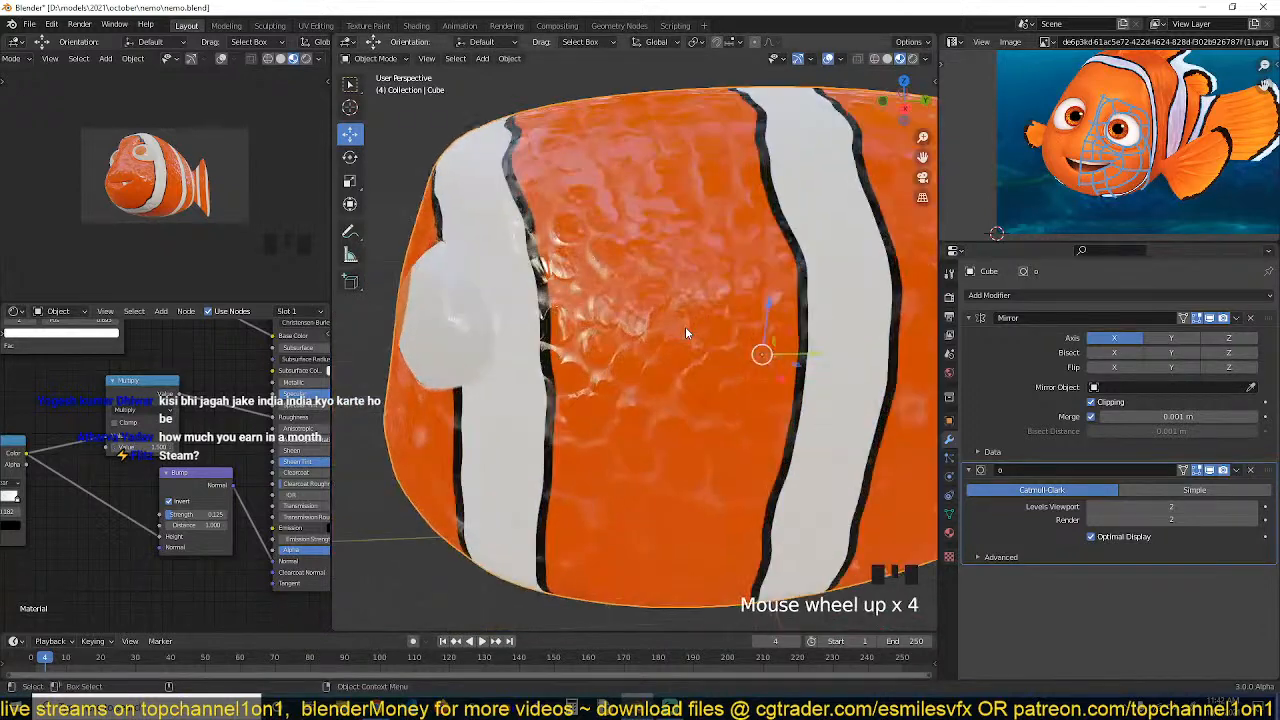
middle_click_drag(685, 326, 466, 329)
key("ctrl+s")
Rearrange the Multiply and Bump nodes in the body material's node tree
middle_click_drag(188, 447, 221, 425)
left_click_drag(192, 369, 166, 374)
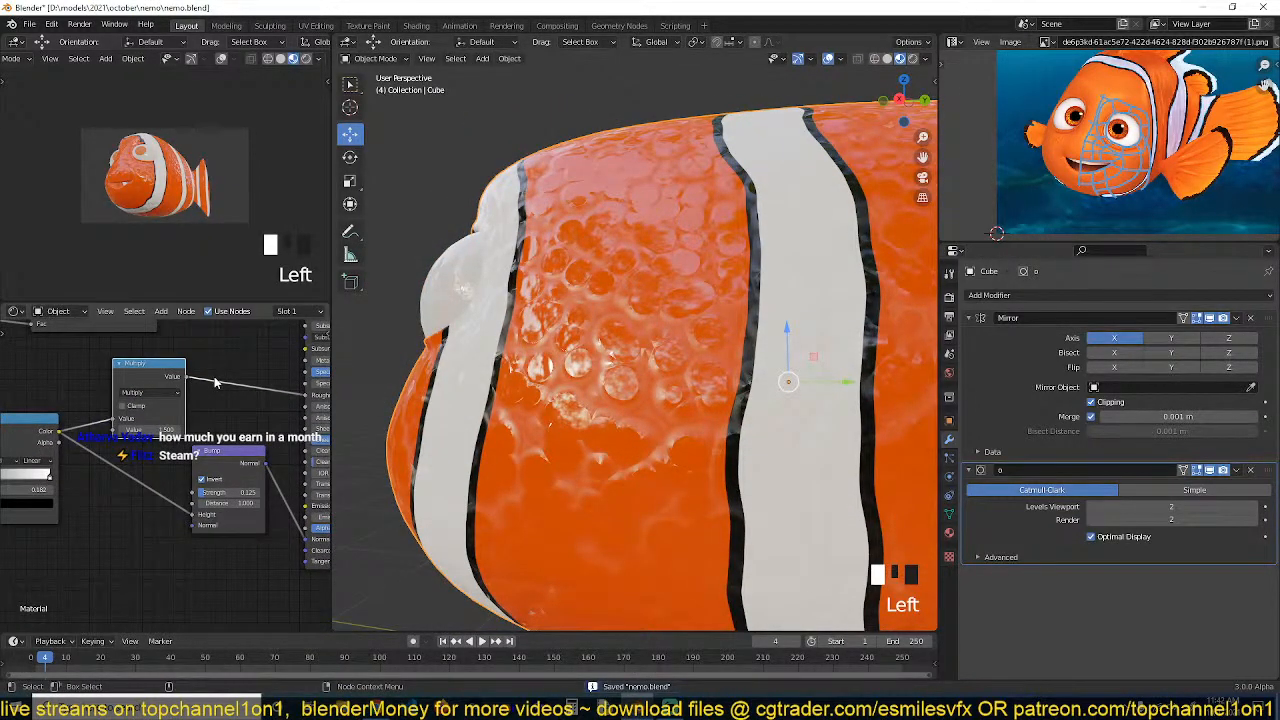
middle_click_drag(215, 382, 187, 393)
Add a node from the Color category to the body material
key("shift+a")
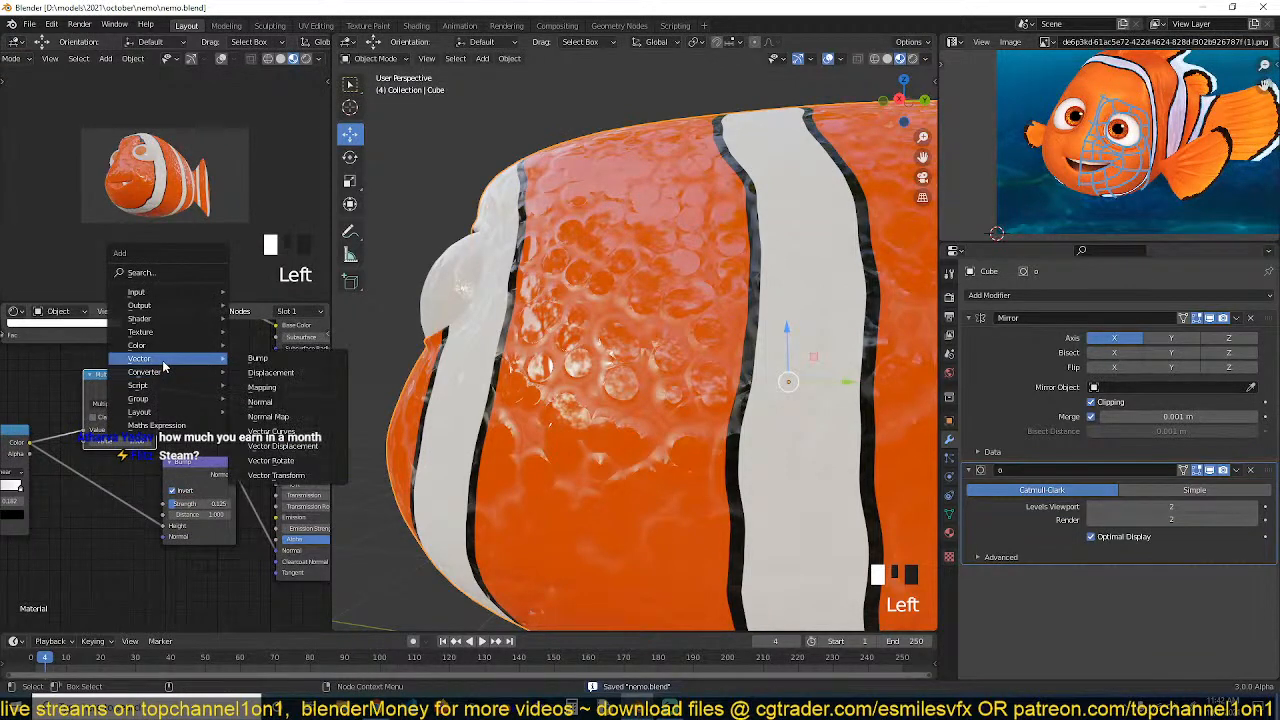
mouse_move(166, 374)
mouse_move(205, 350)
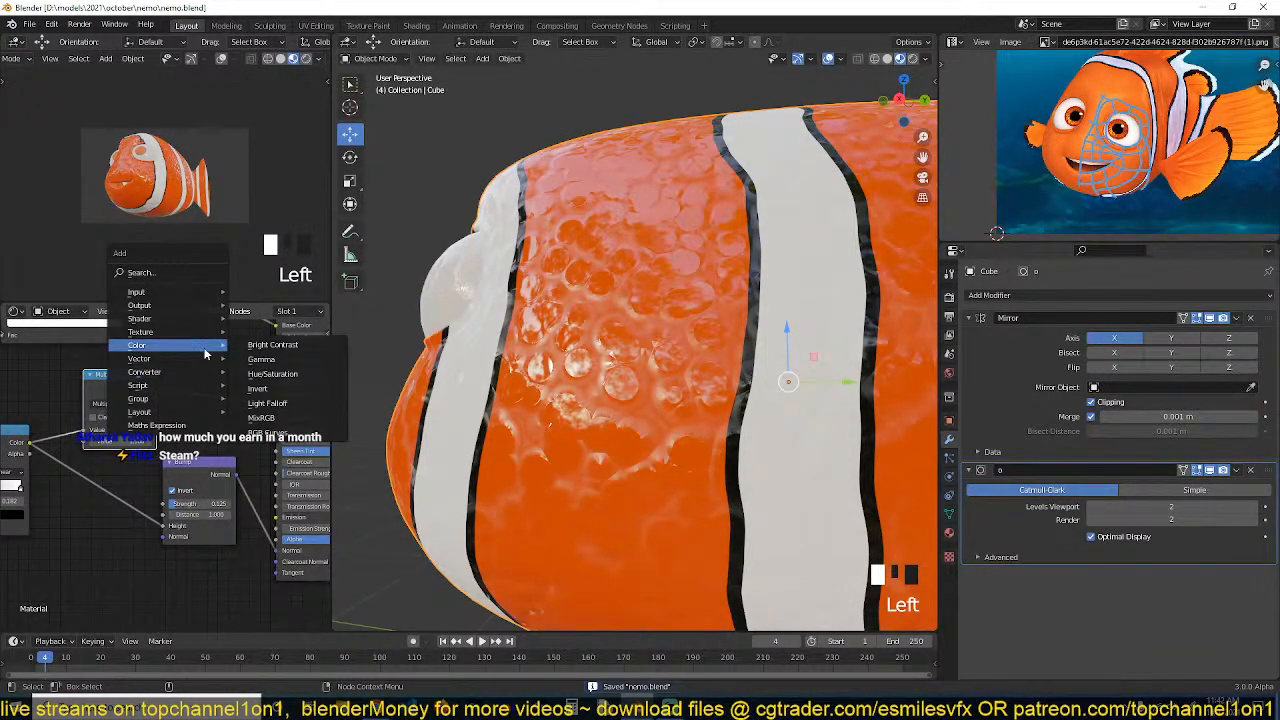